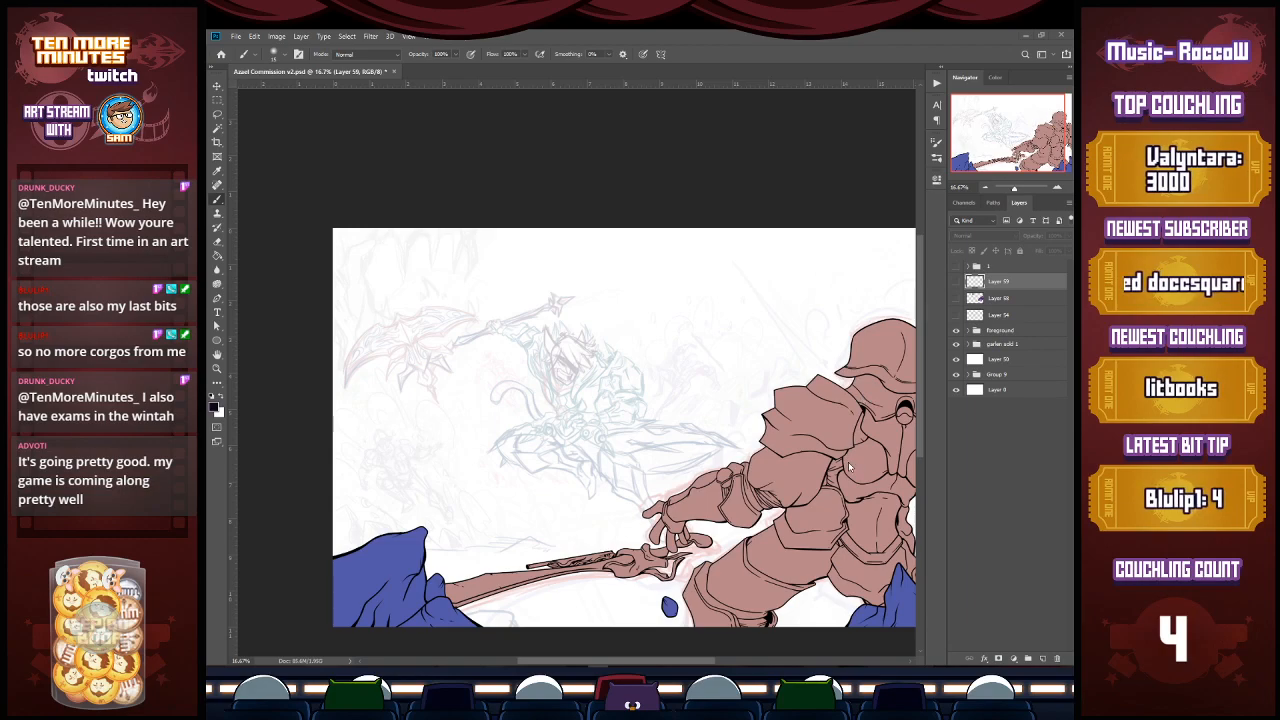
Step: Check which artwork the foreground and soldier groups hold, expand the armored soldier's group, and select Layer 51 inside it
{"action": "left_click", "coordinate": [1005, 267]}
{"action": "left_click", "coordinate": [1000, 332]}
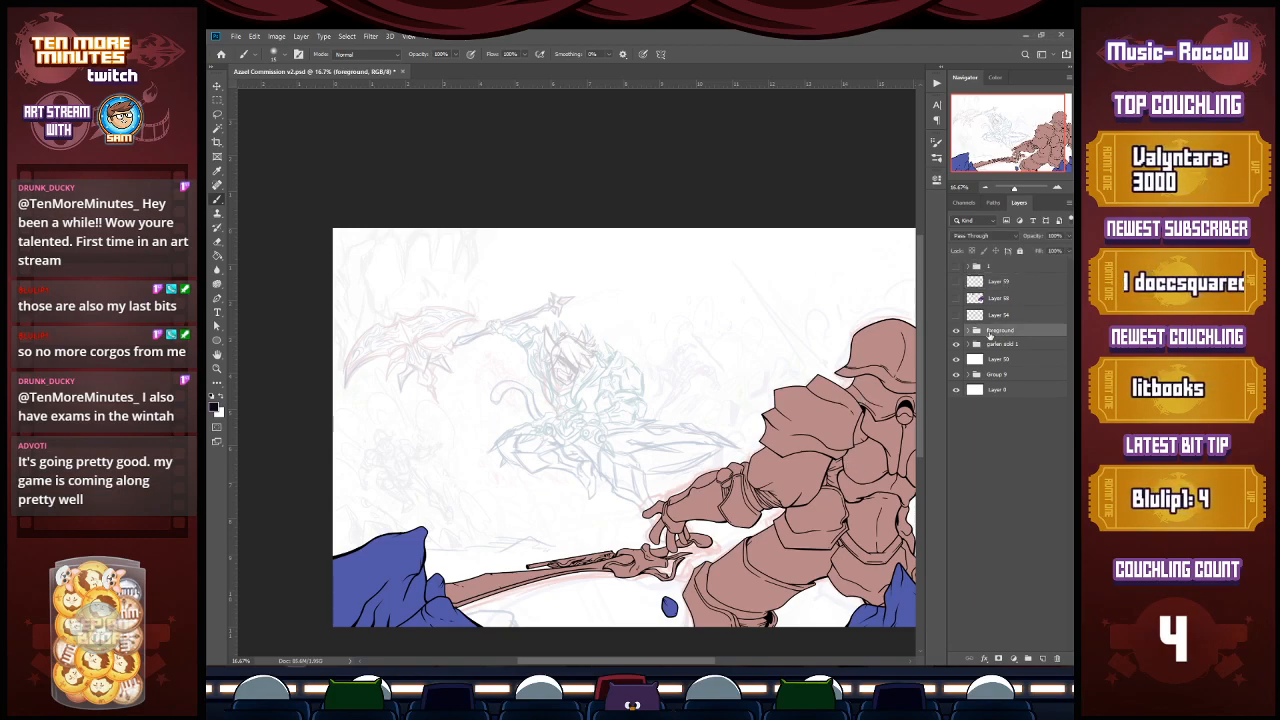
{"action": "left_click", "coordinate": [957, 332]}
{"action": "left_click", "coordinate": [957, 332]}
{"action": "left_click", "coordinate": [957, 345]}
{"action": "left_click", "coordinate": [957, 345]}
{"action": "left_click", "coordinate": [970, 345]}
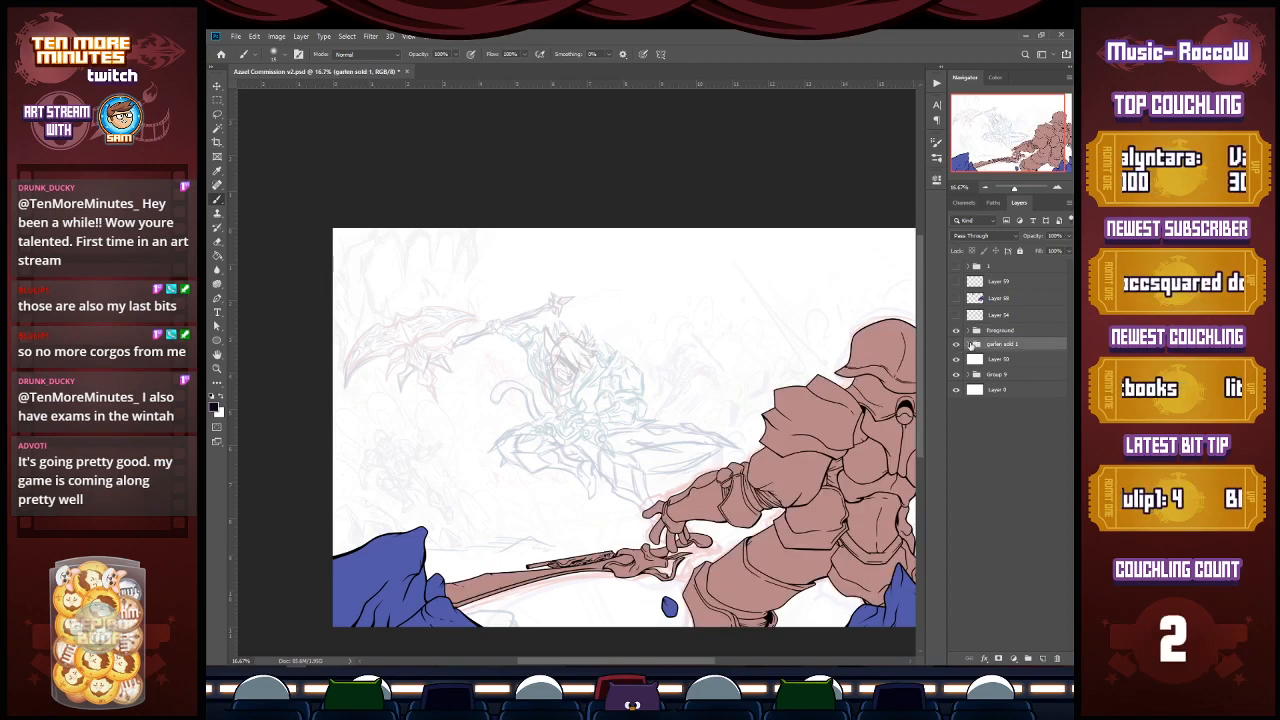
{"action": "left_click", "coordinate": [968, 345]}
{"action": "left_click", "coordinate": [1005, 359]}
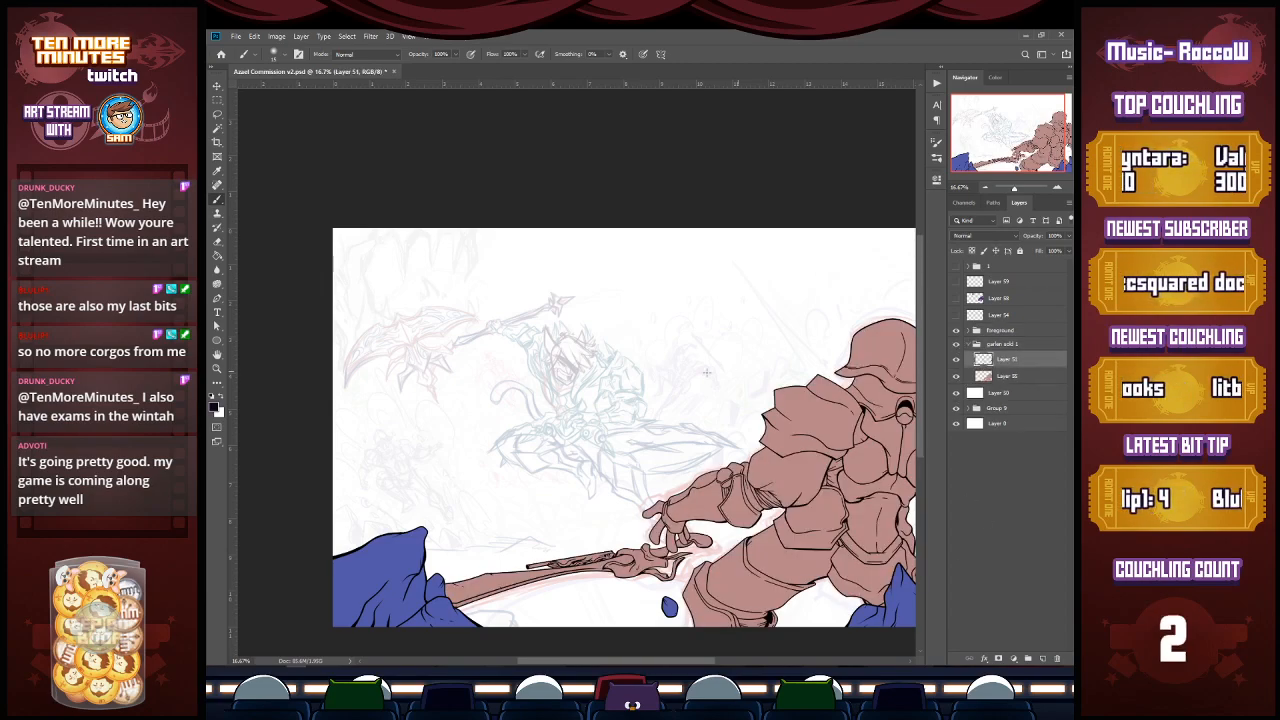
Step: Choose the first inking brush from the Frenden pencils and inks brush set
{"action": "left_click", "coordinate": [286, 56]}
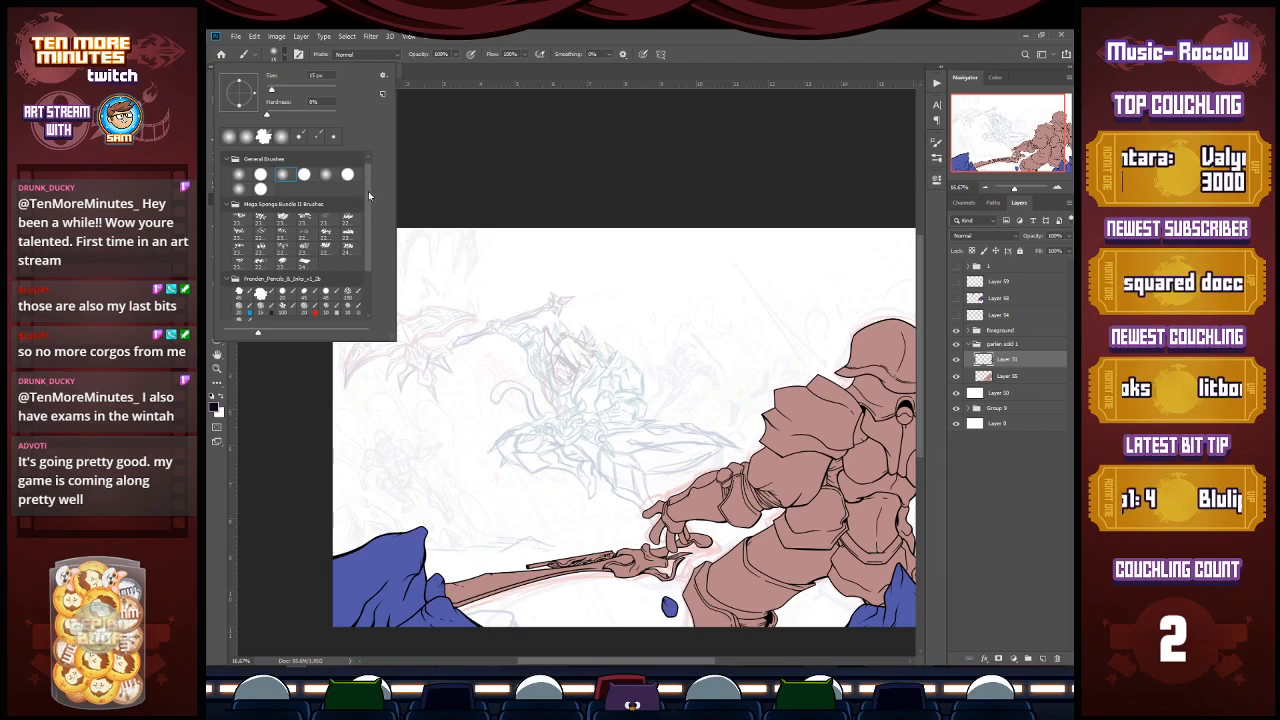
{"action": "left_click_drag", "start_coordinate": [368, 190], "coordinate": [379, 307]}
{"action": "left_click", "coordinate": [239, 298]}
{"action": "left_click", "coordinate": [585, 279]}
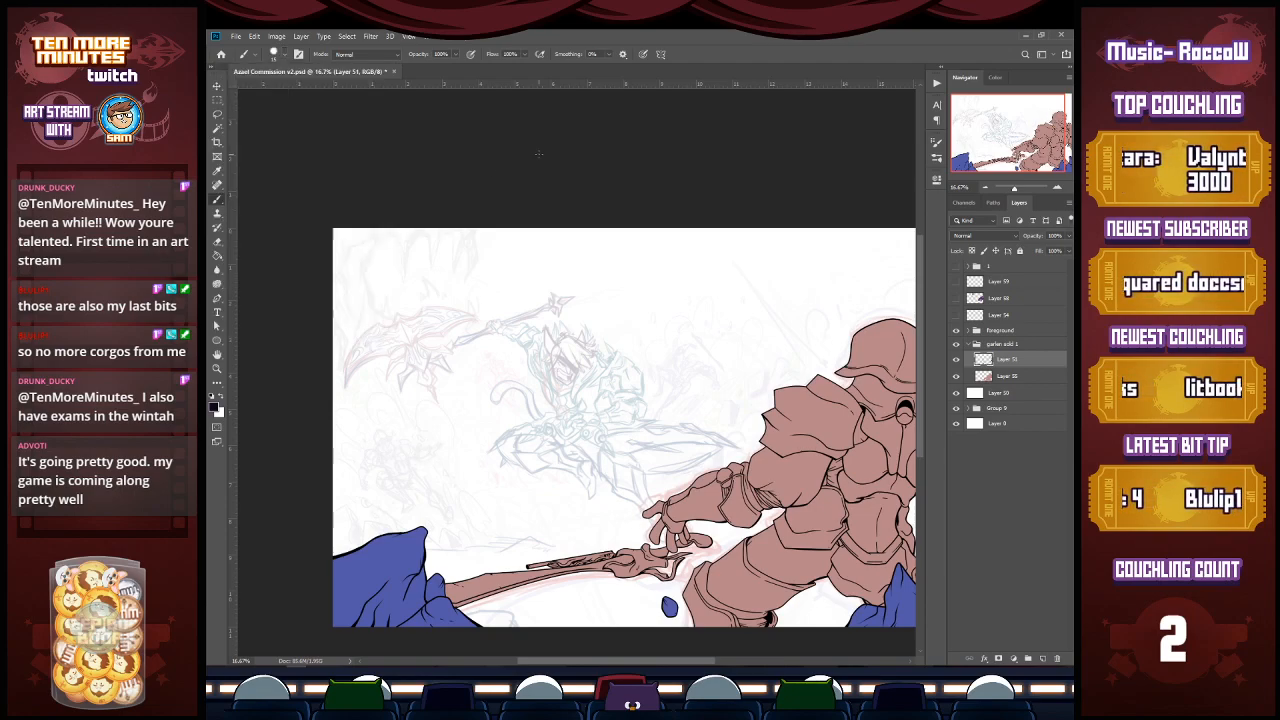
{"action": "mouse_move", "coordinate": [585, 279]}
{"action": "left_mouse_down"}
{"action": "mouse_move", "coordinate": [705, 375]}
{"action": "mouse_move", "coordinate": [605, 352]}
{"action": "left_mouse_up"}
{"action": "key", "text": "ctrl+z"}
{"action": "key", "text": "z"}
{"action": "left_click", "coordinate": [836, 349]}
{"action": "left_click", "coordinate": [836, 349]}
{"action": "left_click", "coordinate": [836, 349]}
{"action": "key", "text": "b"}
{"action": "mouse_move", "coordinate": [608, 389]}
{"action": "left_mouse_down"}
{"action": "mouse_move", "coordinate": [667, 381]}
{"action": "mouse_move", "coordinate": [645, 380]}
{"action": "left_mouse_up"}
{"action": "key", "text": "ctrl+z"}
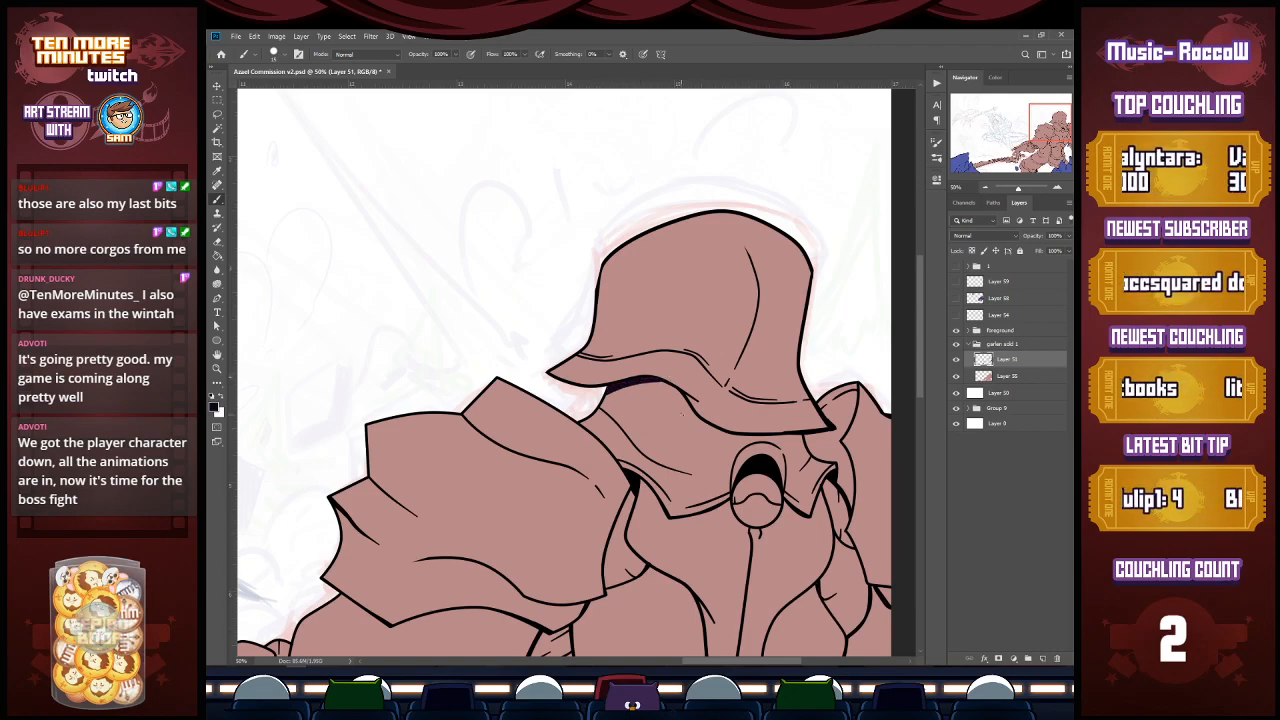
{"action": "left_click_drag", "start_coordinate": [660, 380], "coordinate": [690, 398]}
{"action": "key", "text": "e"}
{"action": "key", "text": "ctrl+z"}
{"action": "key", "text": "ctrl+z"}
{"action": "key", "text": "ctrl+z"}
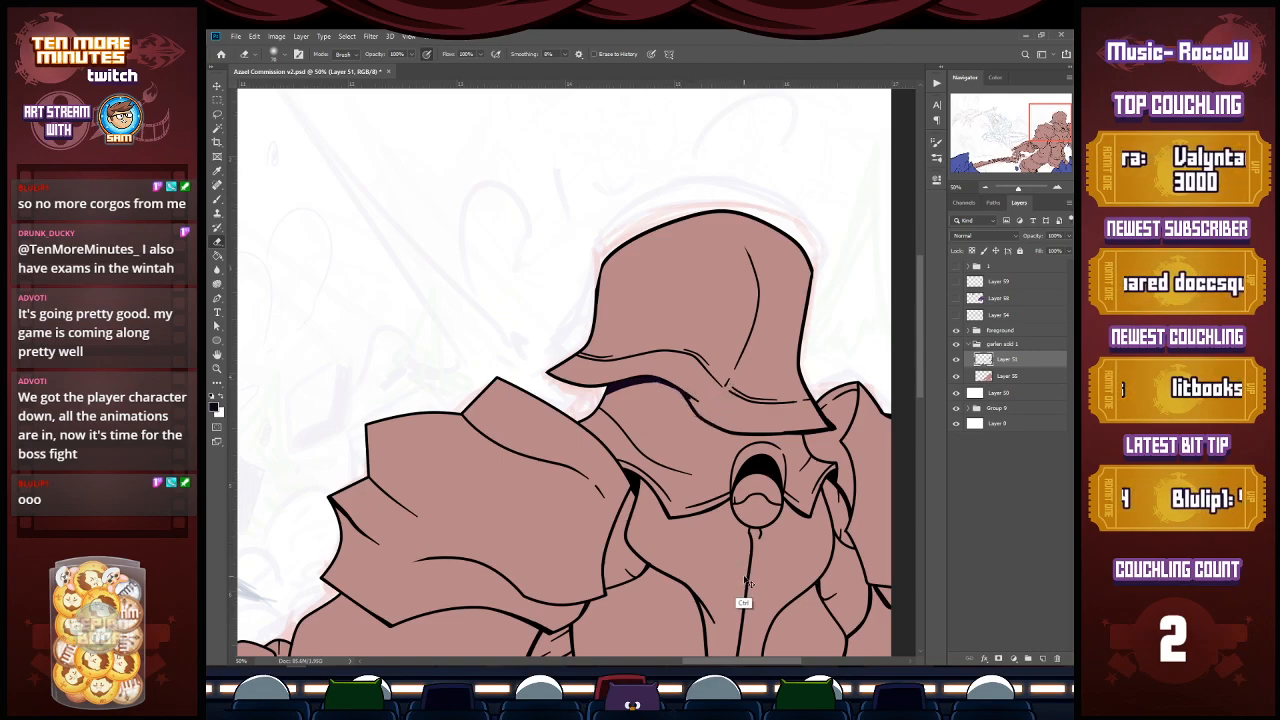
Step: Add a new layer above Layer 51 and try a heavier shadow line on the collar below the helmet
{"action": "left_click", "coordinate": [1042, 658]}
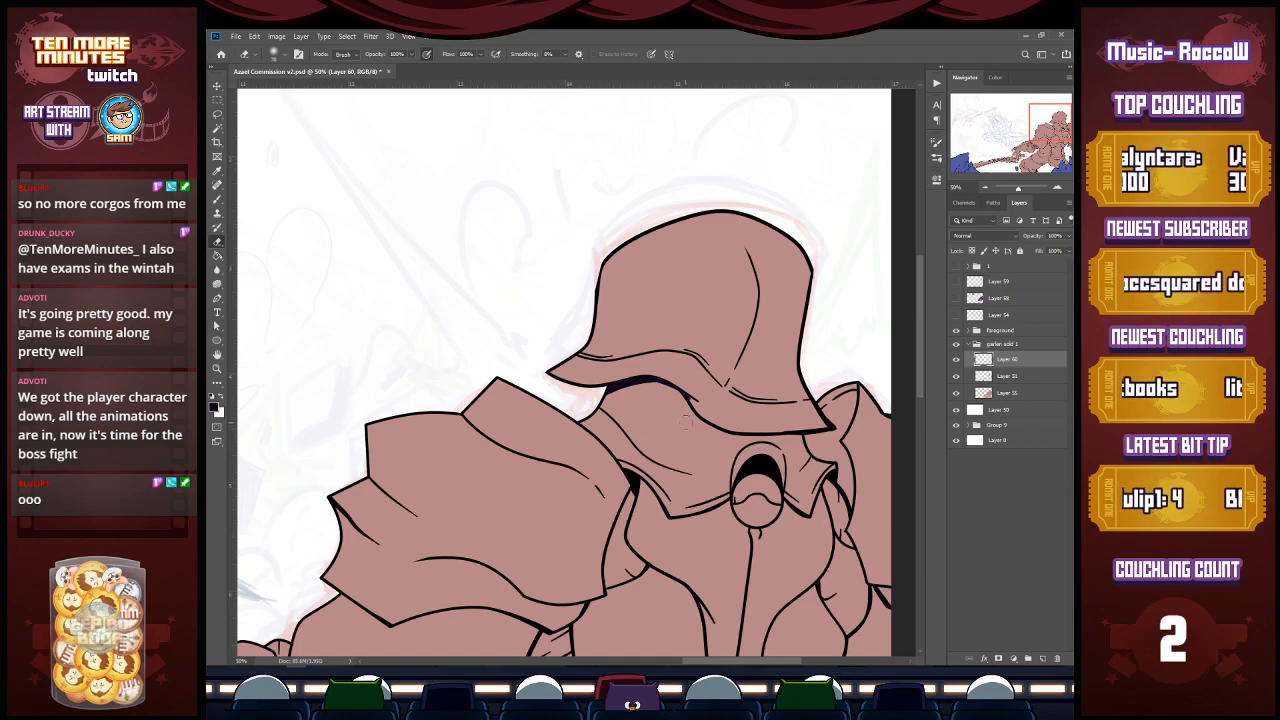
{"action": "key", "text": "b"}
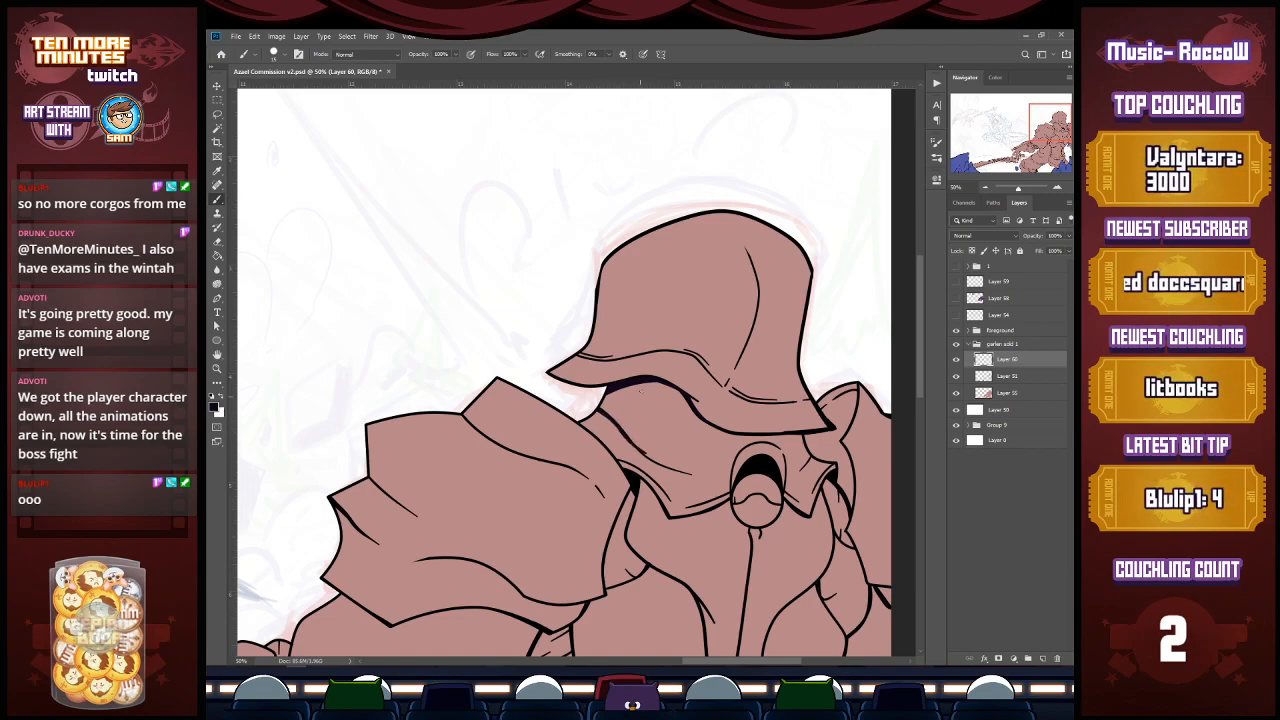
{"action": "key", "text": "e"}
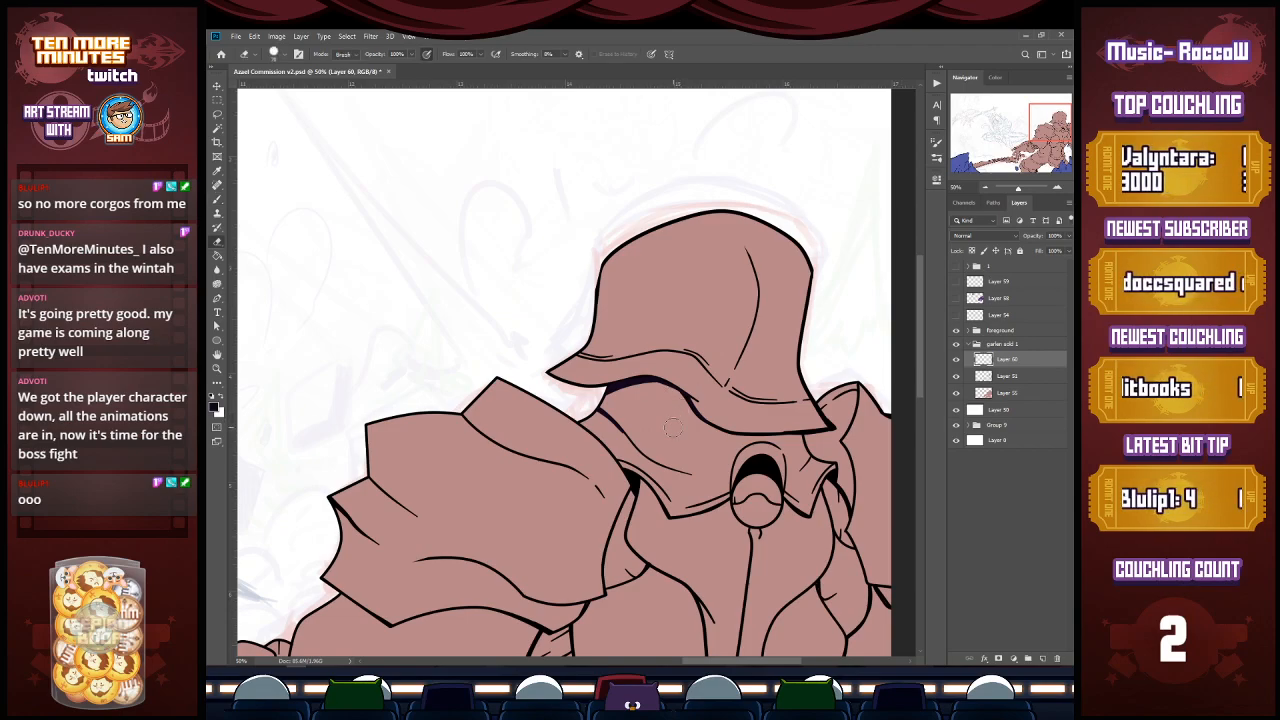
{"action": "key", "text": "b"}
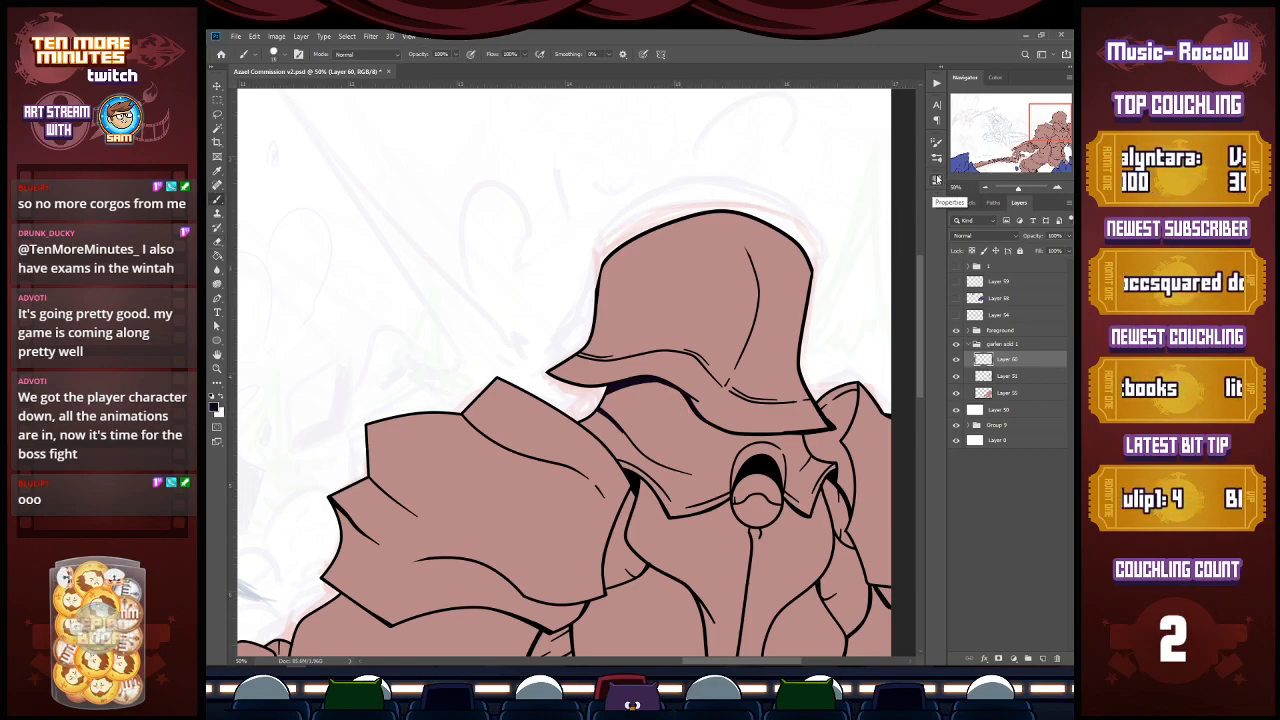
Step: Lower the minimum diameter in the brush's Shape Dynamics and brush a thicker tapered line along the collar below the helmet
{"action": "left_click", "coordinate": [936, 141]}
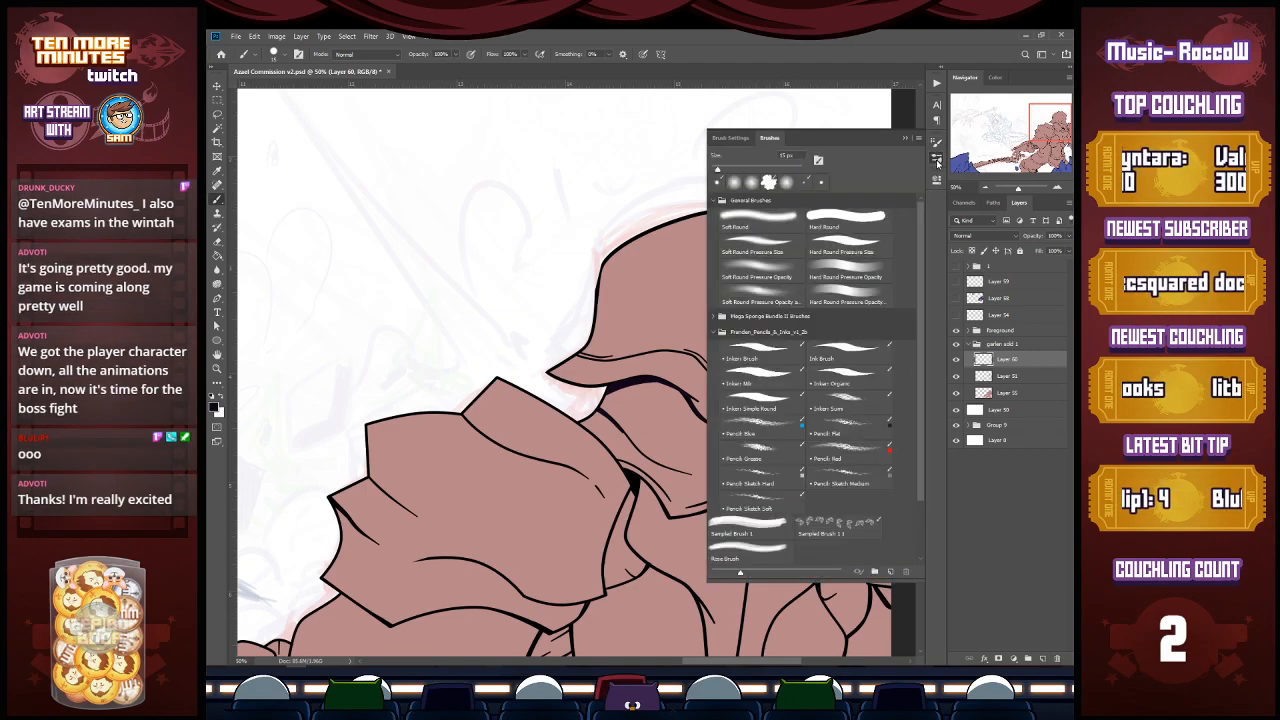
{"action": "left_click", "coordinate": [937, 180]}
{"action": "left_click", "coordinate": [937, 158]}
{"action": "left_click", "coordinate": [937, 144]}
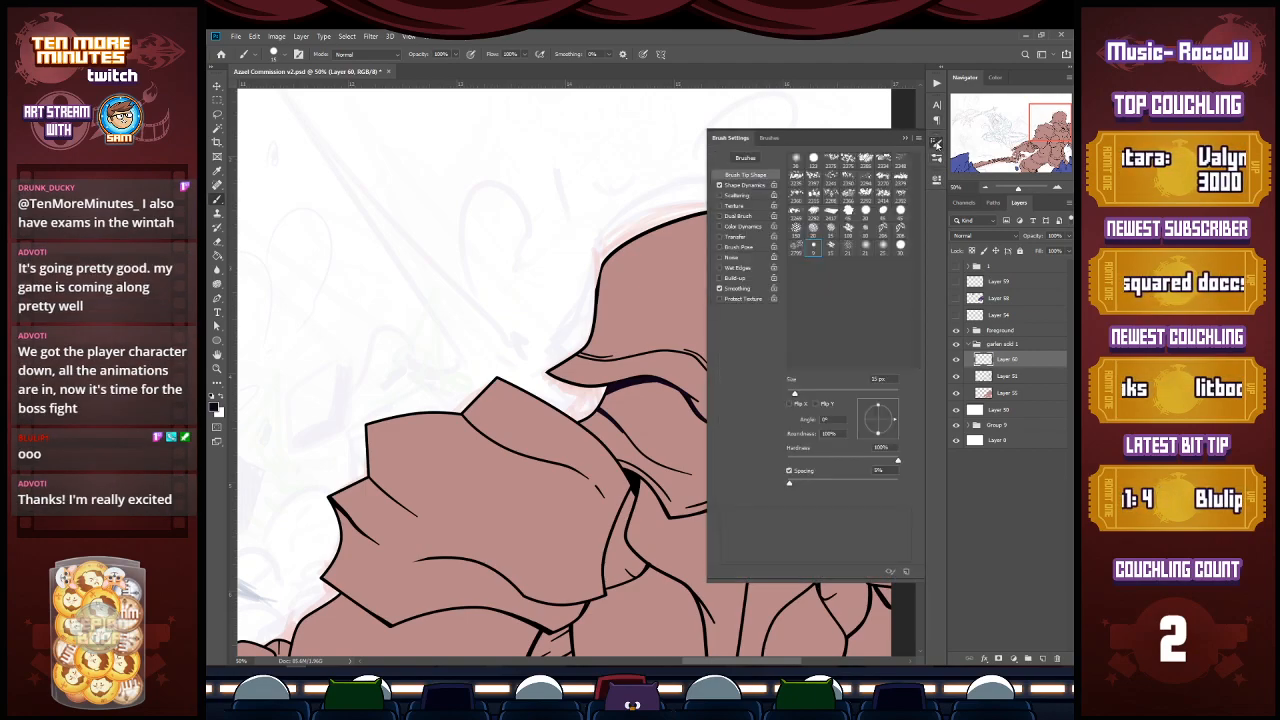
{"action": "left_click", "coordinate": [745, 185]}
{"action": "left_click_drag", "start_coordinate": [831, 204], "coordinate": [792, 206]}
{"action": "left_click", "coordinate": [904, 138]}
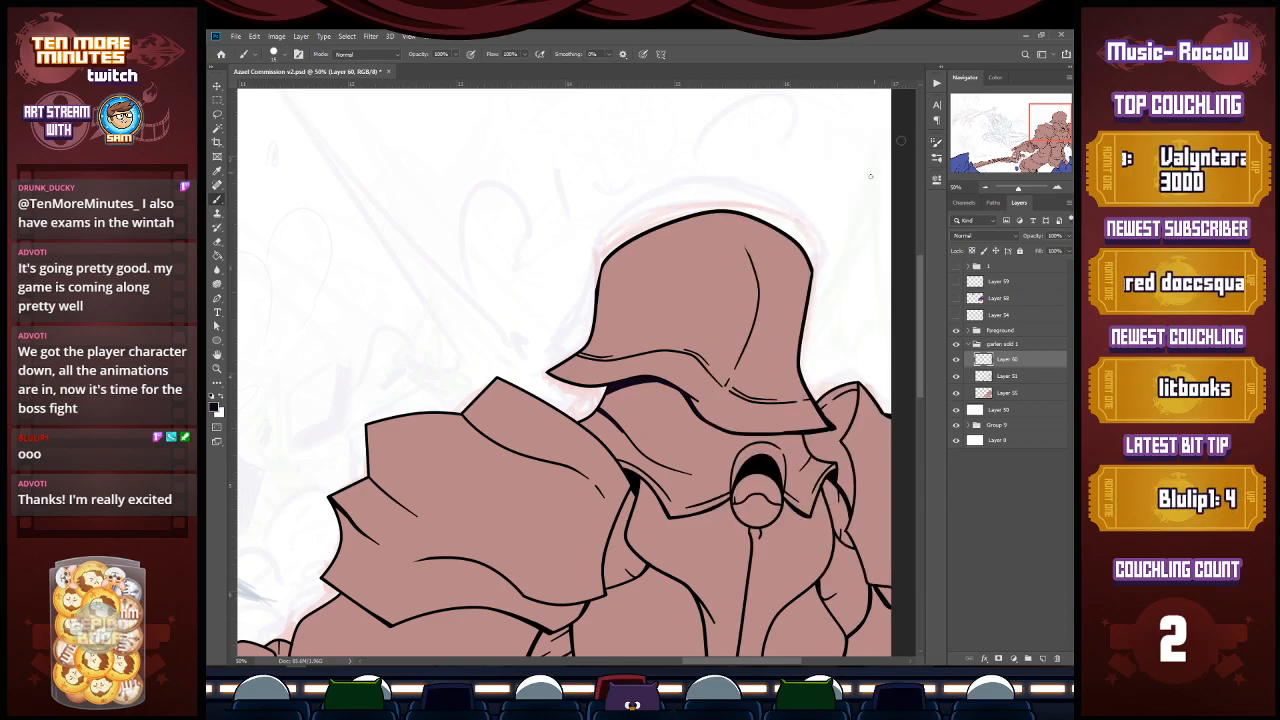
{"action": "left_click_drag", "start_coordinate": [600, 412], "coordinate": [643, 455]}
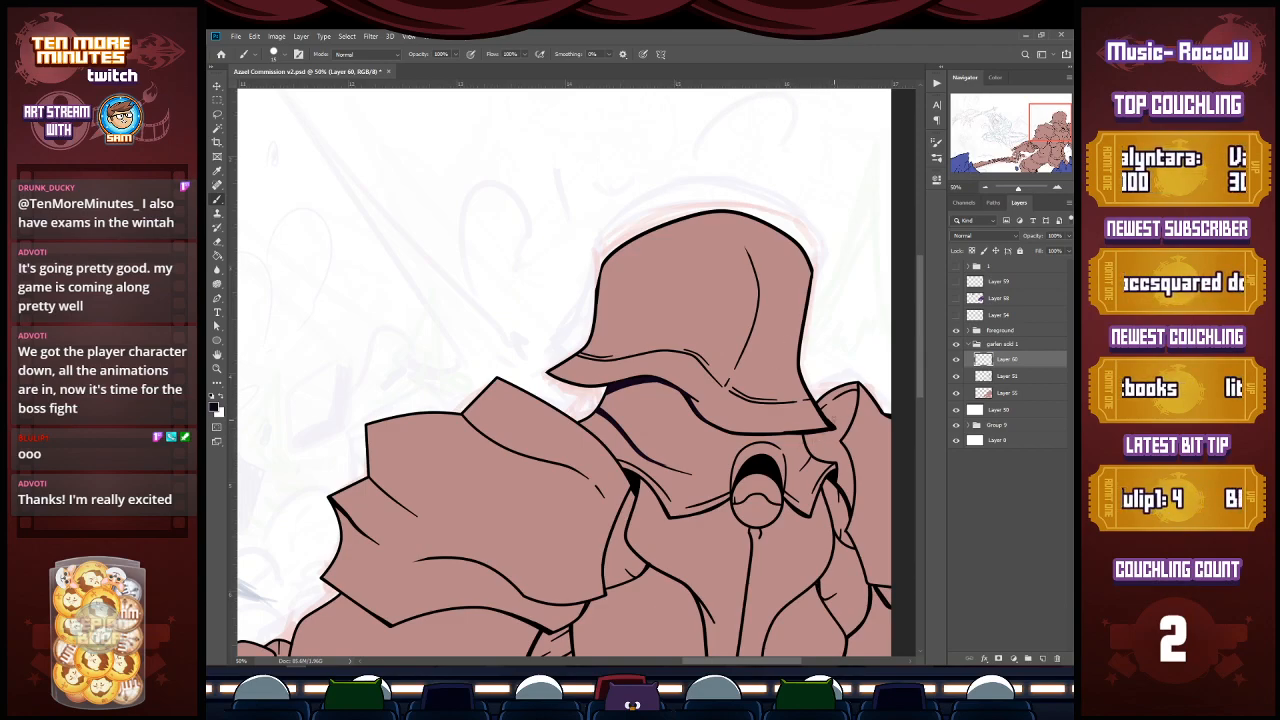
Step: Outline a thin closed shape with the Pen tool along the helmet's right edge, brim corner and lower brim
{"action": "key", "text": "p"}
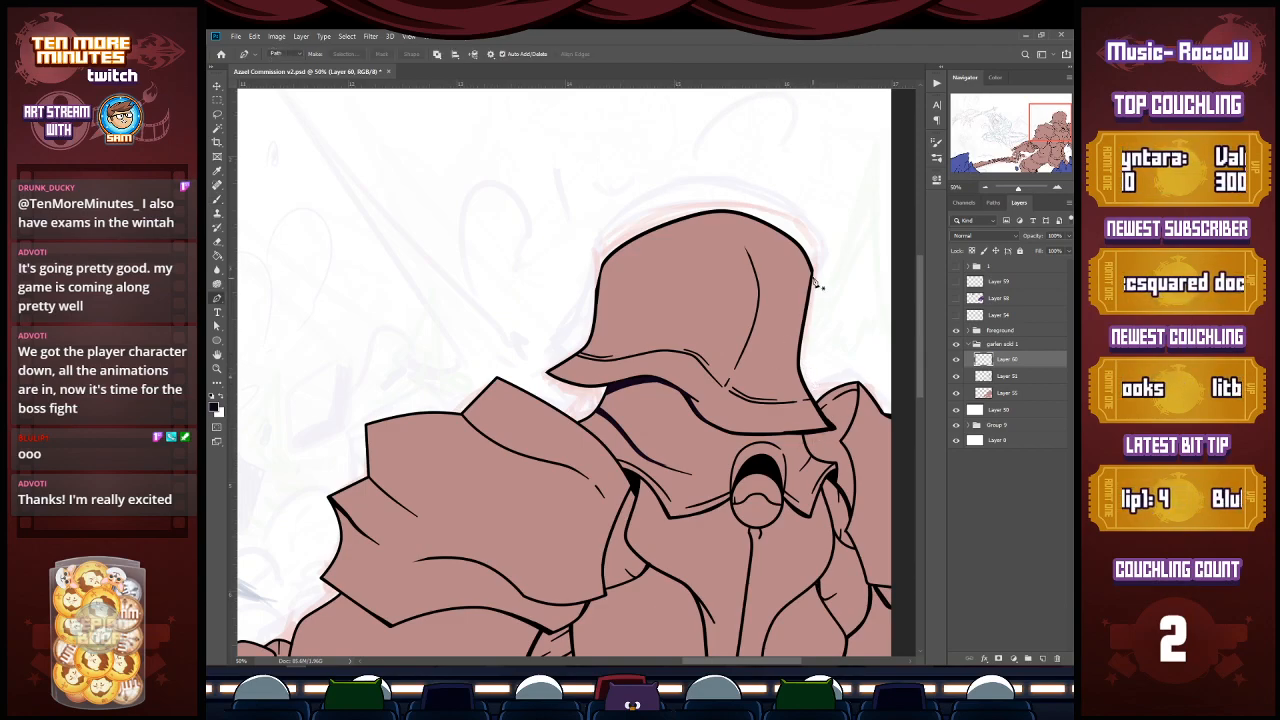
{"action": "left_click", "coordinate": [799, 354]}
{"action": "left_click", "coordinate": [839, 429]}
{"action": "left_click", "coordinate": [824, 402]}
{"action": "left_click_drag", "start_coordinate": [825, 403], "coordinate": [814, 396]}
{"action": "left_click", "coordinate": [723, 432]}
{"action": "left_click", "coordinate": [771, 431]}
{"action": "mouse_move", "coordinate": [771, 431]}
{"action": "left_mouse_down"}
{"action": "mouse_move", "coordinate": [755, 436]}
{"action": "mouse_move", "coordinate": [827, 427]}
{"action": "mouse_move", "coordinate": [780, 430]}
{"action": "left_mouse_up"}
{"action": "left_click", "coordinate": [830, 428]}
{"action": "left_click", "coordinate": [793, 429]}
{"action": "left_click", "coordinate": [799, 355]}
{"action": "left_click", "coordinate": [812, 386]}
{"action": "left_click_drag", "start_coordinate": [812, 386], "coordinate": [800, 383]}
{"action": "left_click_drag", "start_coordinate": [840, 432], "coordinate": [797, 439]}
{"action": "left_click", "coordinate": [821, 444], "text": "ctrl"}
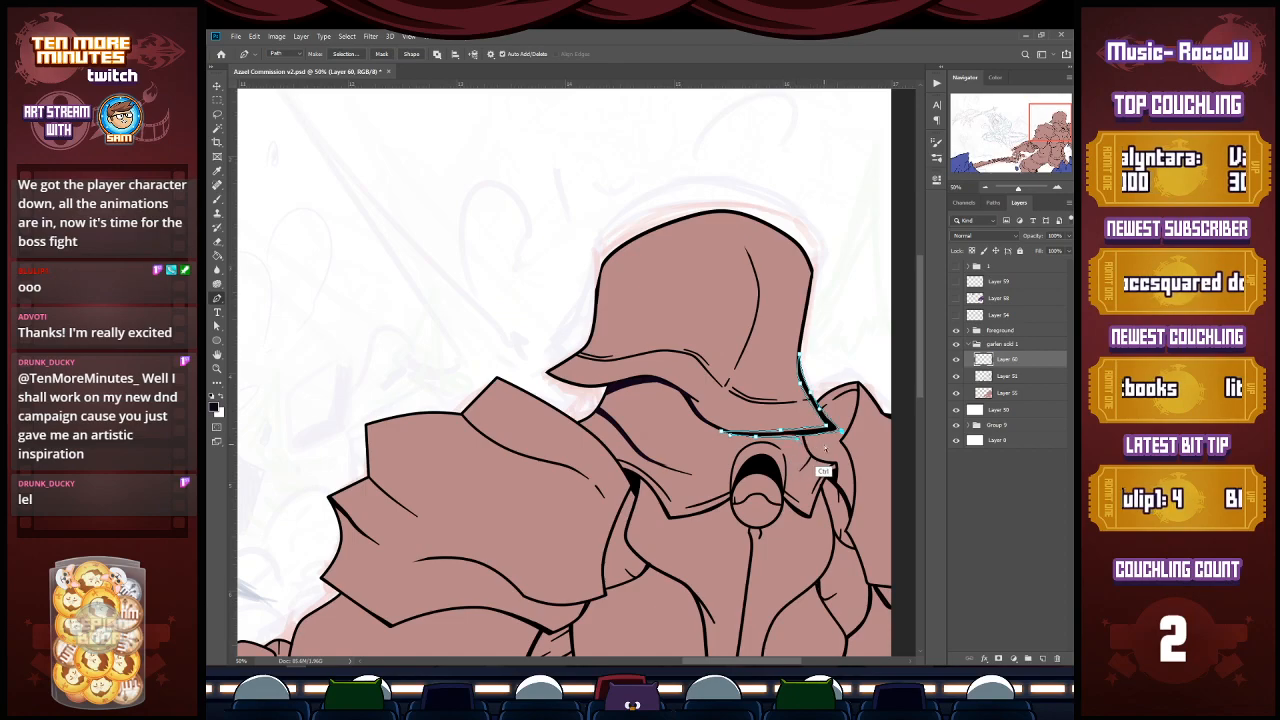
Step: Try filling the brim path with the foreground color, adjusting its curve between fills
{"action": "key", "text": "shift+F5"}
{"action": "left_click", "coordinate": [714, 202]}
{"action": "key", "text": "Delete"}
{"action": "left_click", "coordinate": [832, 438], "text": "ctrl"}
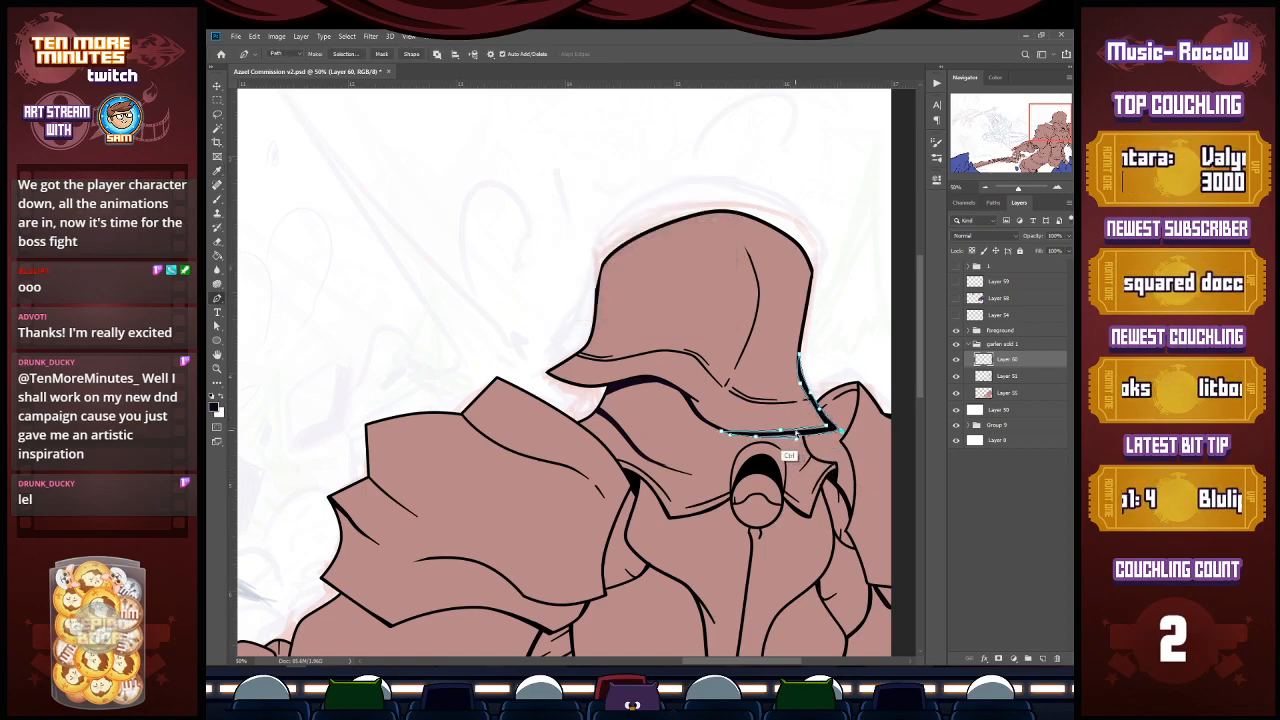
{"action": "key", "text": "shift+F5"}
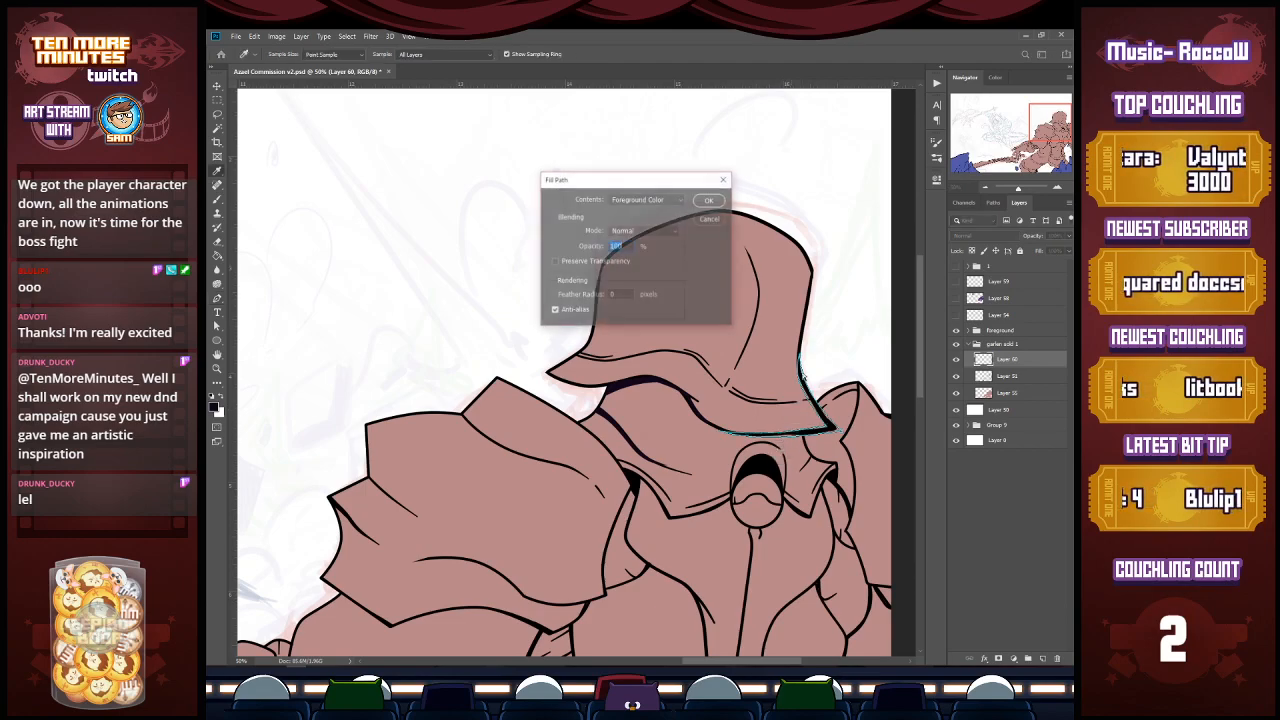
{"action": "left_click", "coordinate": [712, 202]}
{"action": "key", "text": "Delete"}
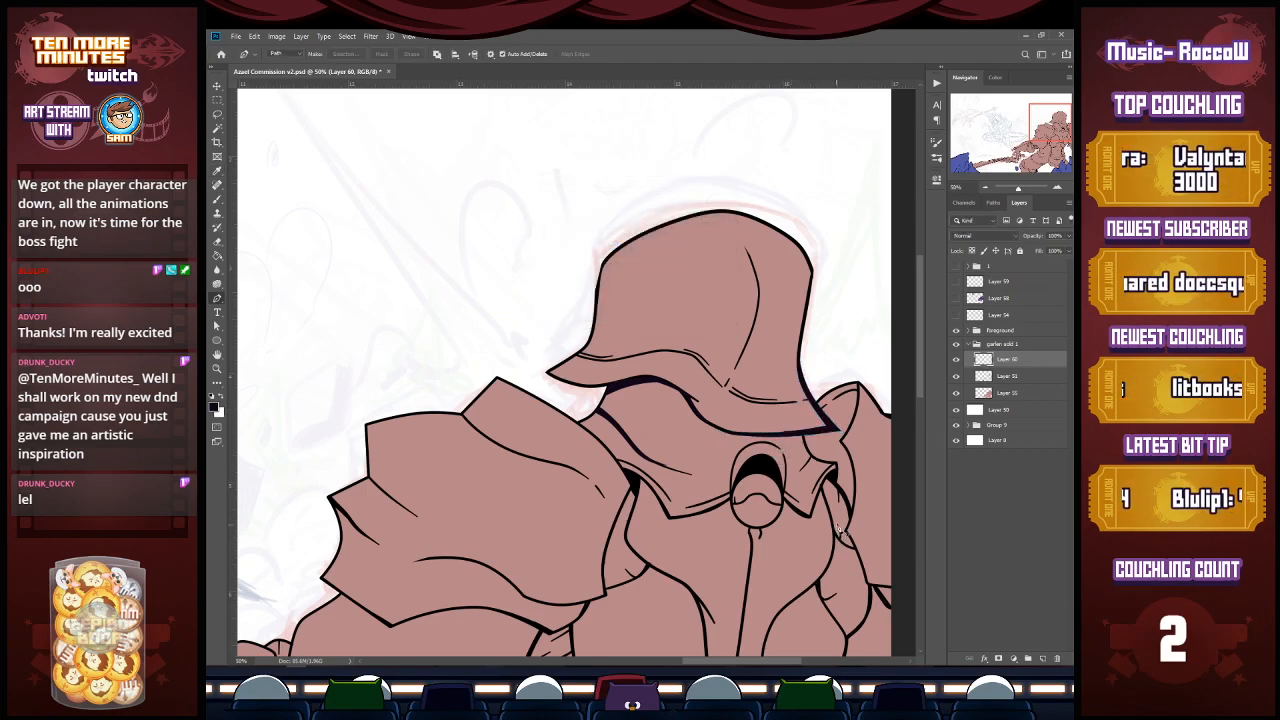
Step: Reshape the brim path's lower edge, fill it with the foreground color, and brush a thicker line along the rest of the lower brim
{"action": "left_click", "coordinate": [775, 432], "text": "ctrl"}
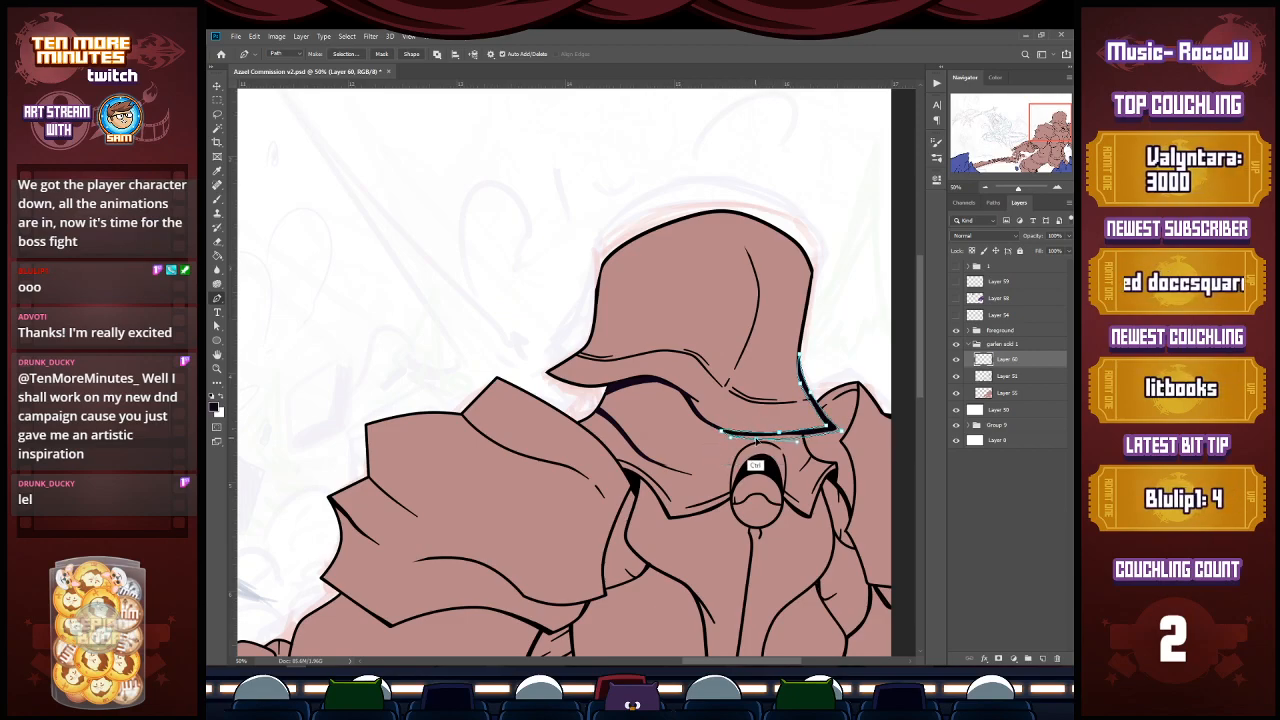
{"action": "left_click", "coordinate": [782, 424], "text": "ctrl"}
{"action": "key", "text": "shift+F5"}
{"action": "left_click", "coordinate": [709, 200]}
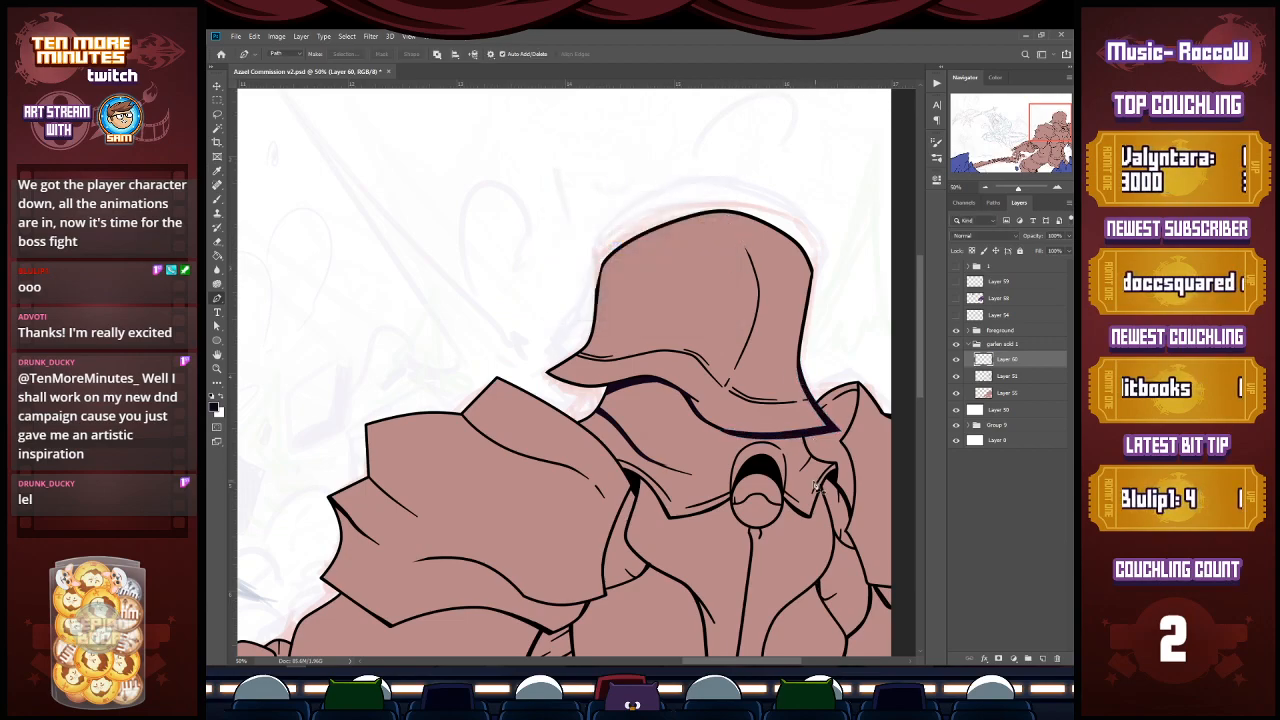
{"action": "key", "text": "b"}
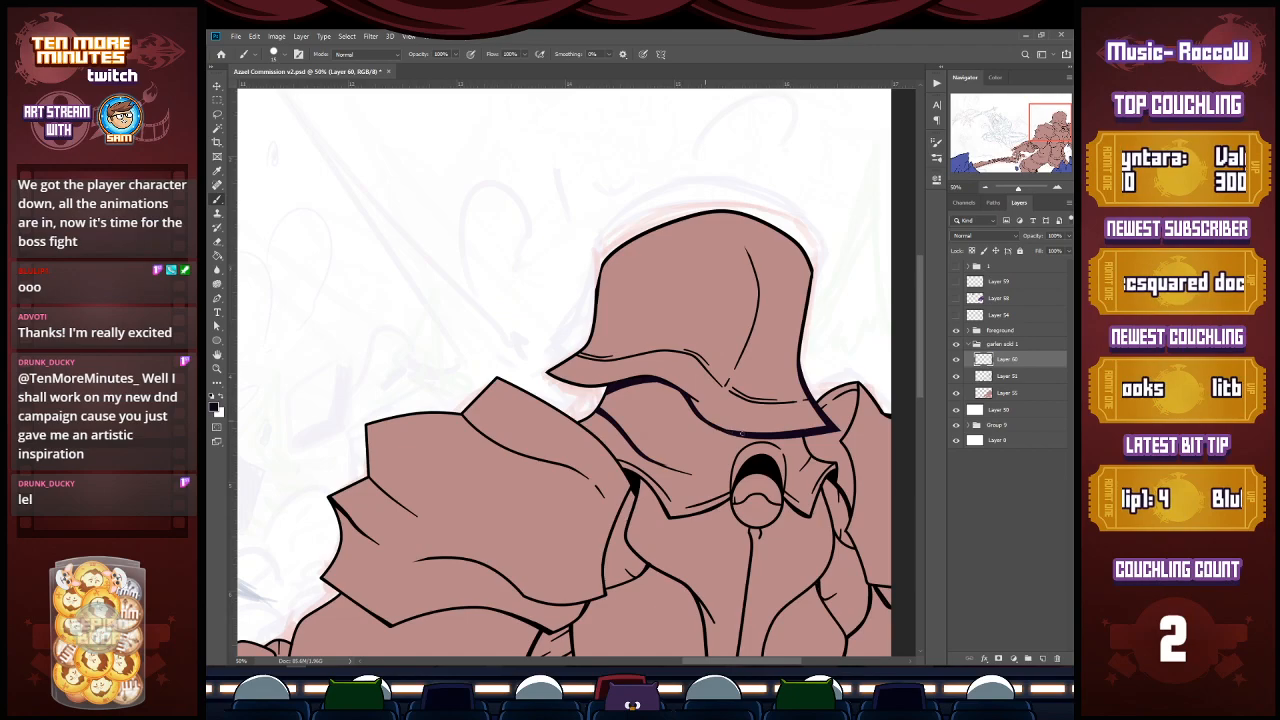
{"action": "left_click_drag", "start_coordinate": [688, 398], "coordinate": [738, 433]}
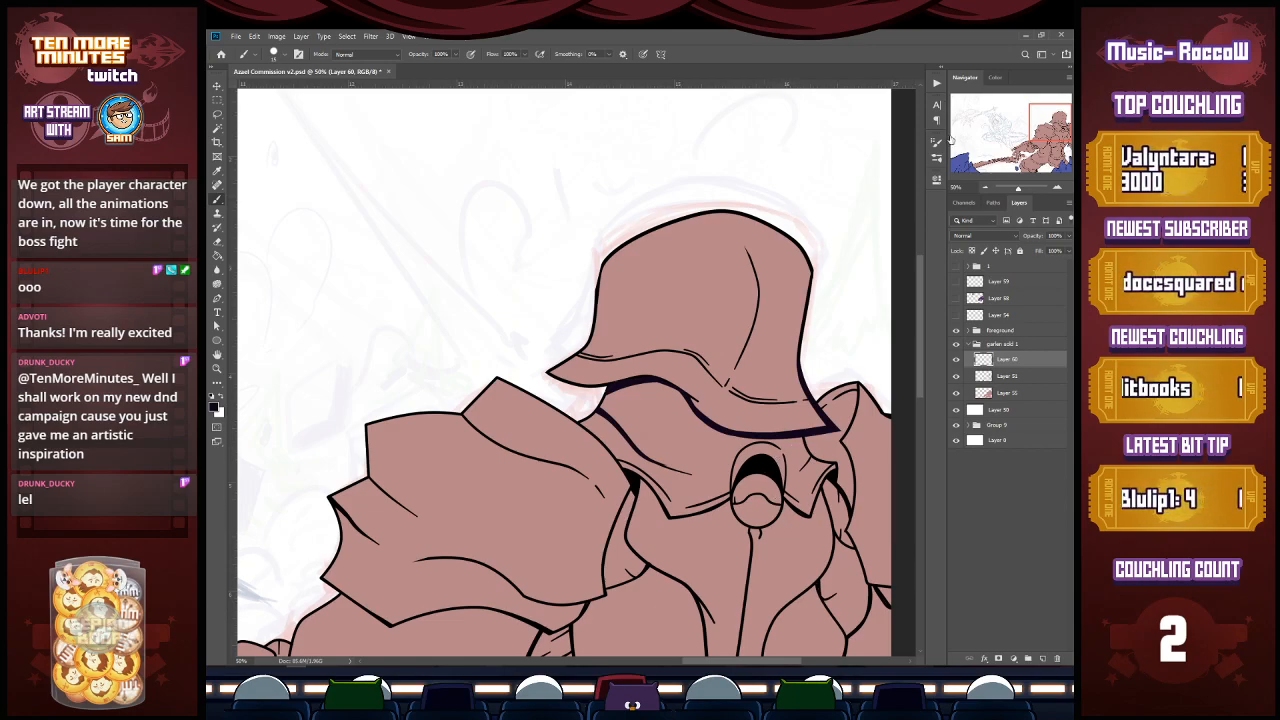
Step: Clear the flat color on Layer 55 from the small gap between the soldier's upper arm and torso
{"action": "mouse_move", "coordinate": [732, 494]}
{"action": "left_mouse_down"}
{"action": "mouse_move", "coordinate": [762, 342]}
{"action": "mouse_move", "coordinate": [868, 260]}
{"action": "left_mouse_up"}
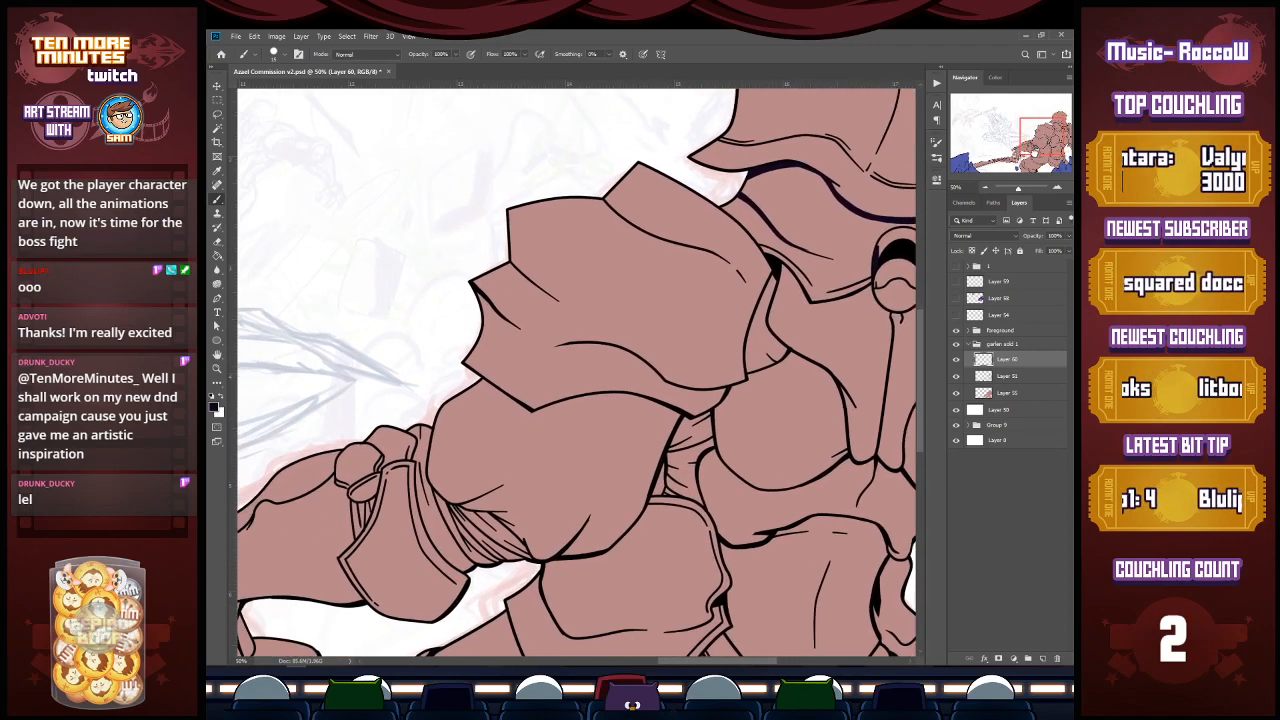
{"action": "left_click_drag", "start_coordinate": [649, 471], "coordinate": [724, 437]}
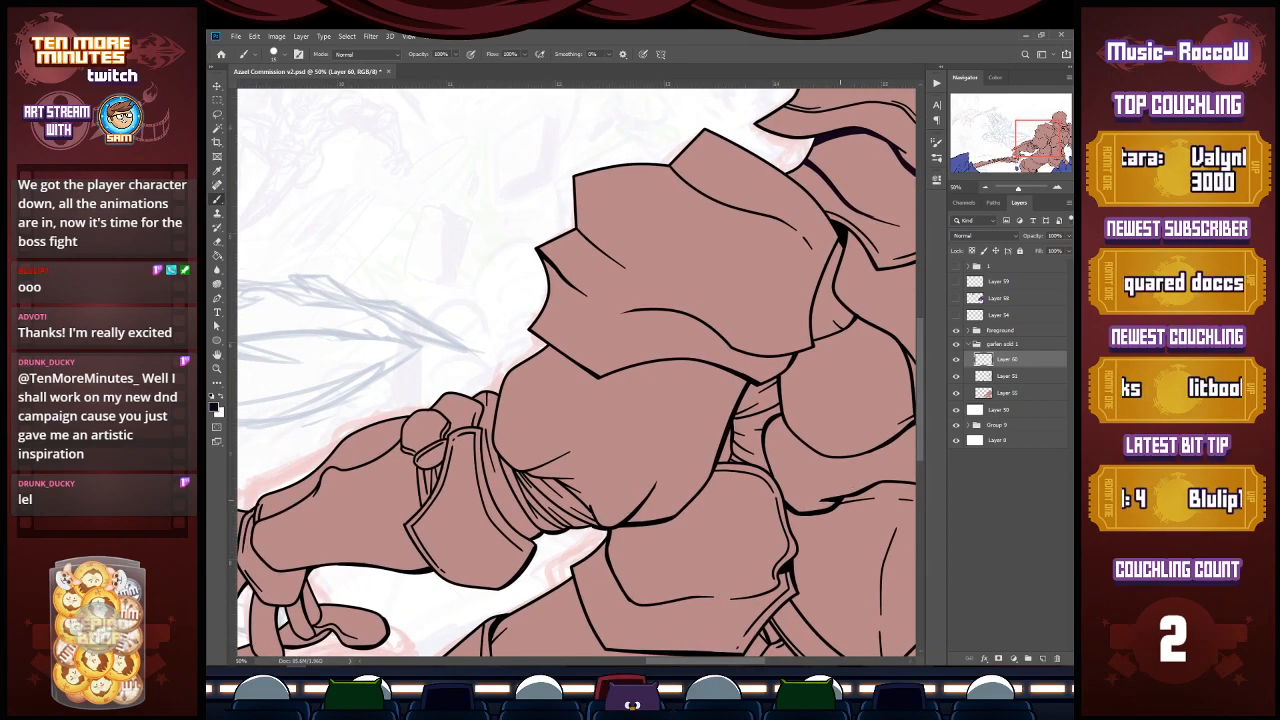
{"action": "left_click", "coordinate": [1012, 394]}
{"action": "key", "text": "l"}
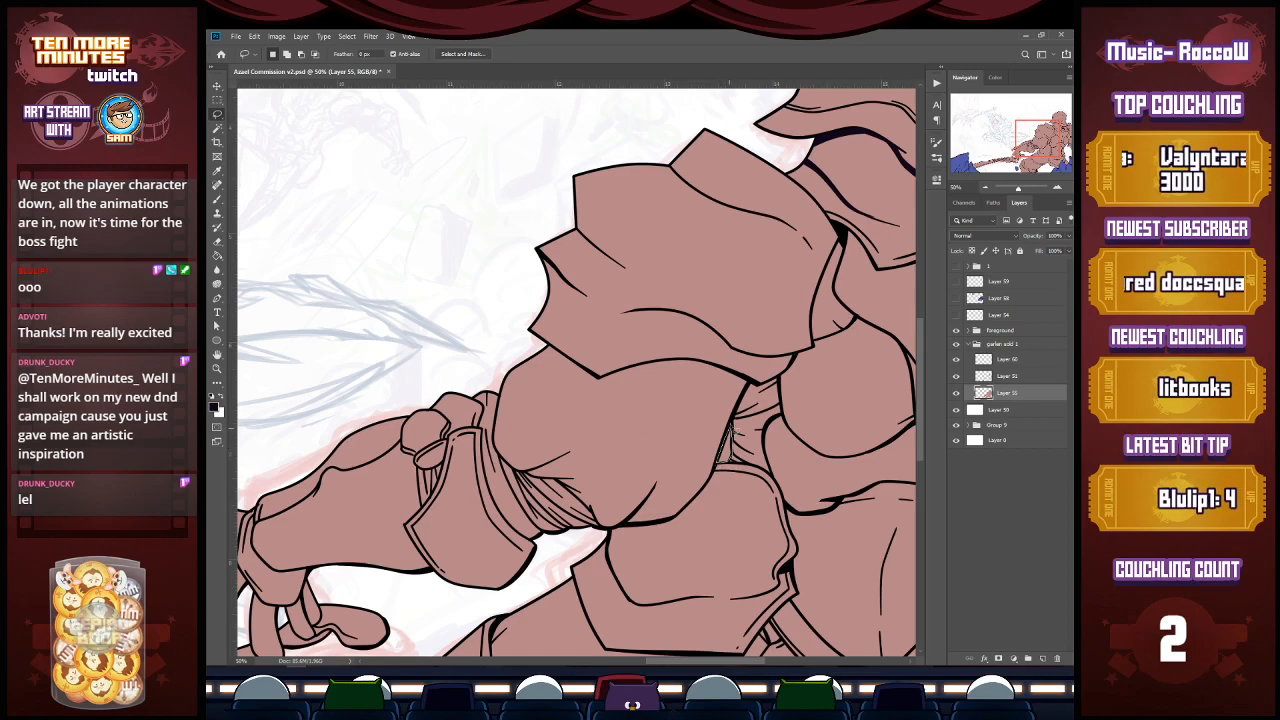
Step: On the new top layer of the soldier's group, brush heavier shadow lines under the shoulder armor and along the upper arm's inner edge
{"action": "left_click", "coordinate": [1010, 360]}
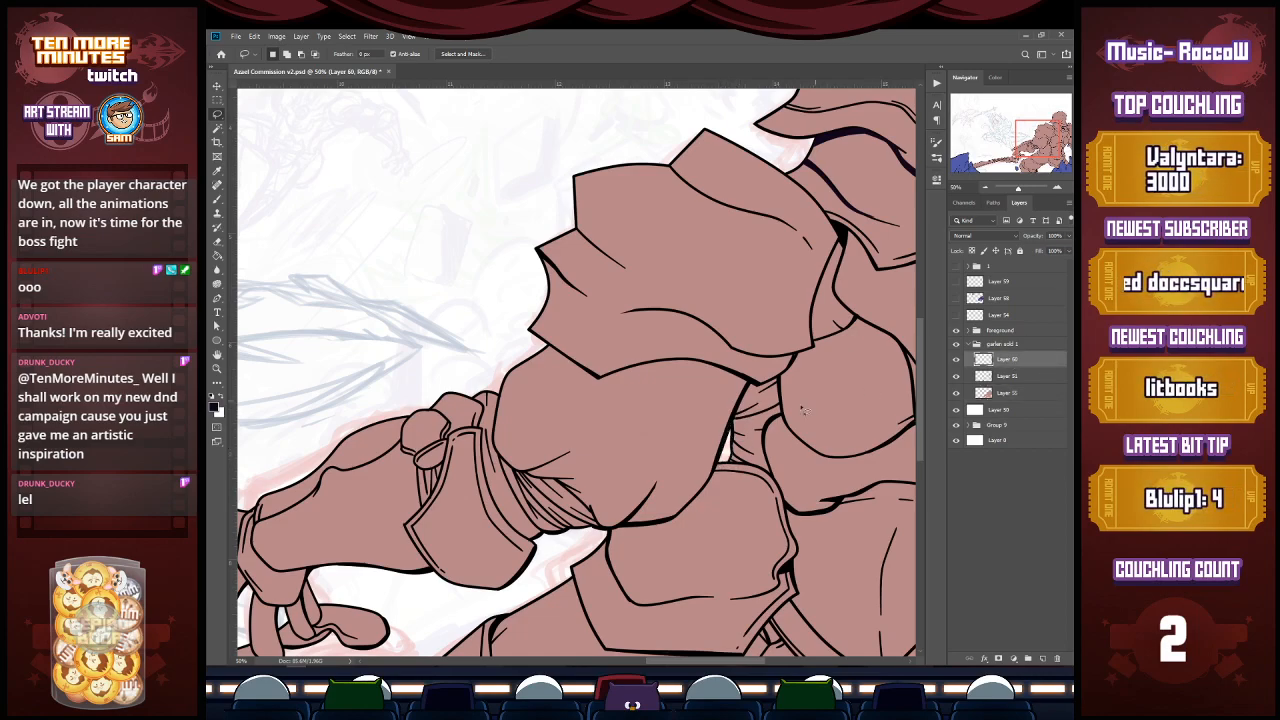
{"action": "key", "text": "b"}
{"action": "mouse_move", "coordinate": [742, 377]}
{"action": "left_mouse_down"}
{"action": "mouse_move", "coordinate": [737, 402]}
{"action": "mouse_move", "coordinate": [740, 387]}
{"action": "left_mouse_up"}
{"action": "key", "text": "ctrl+z"}
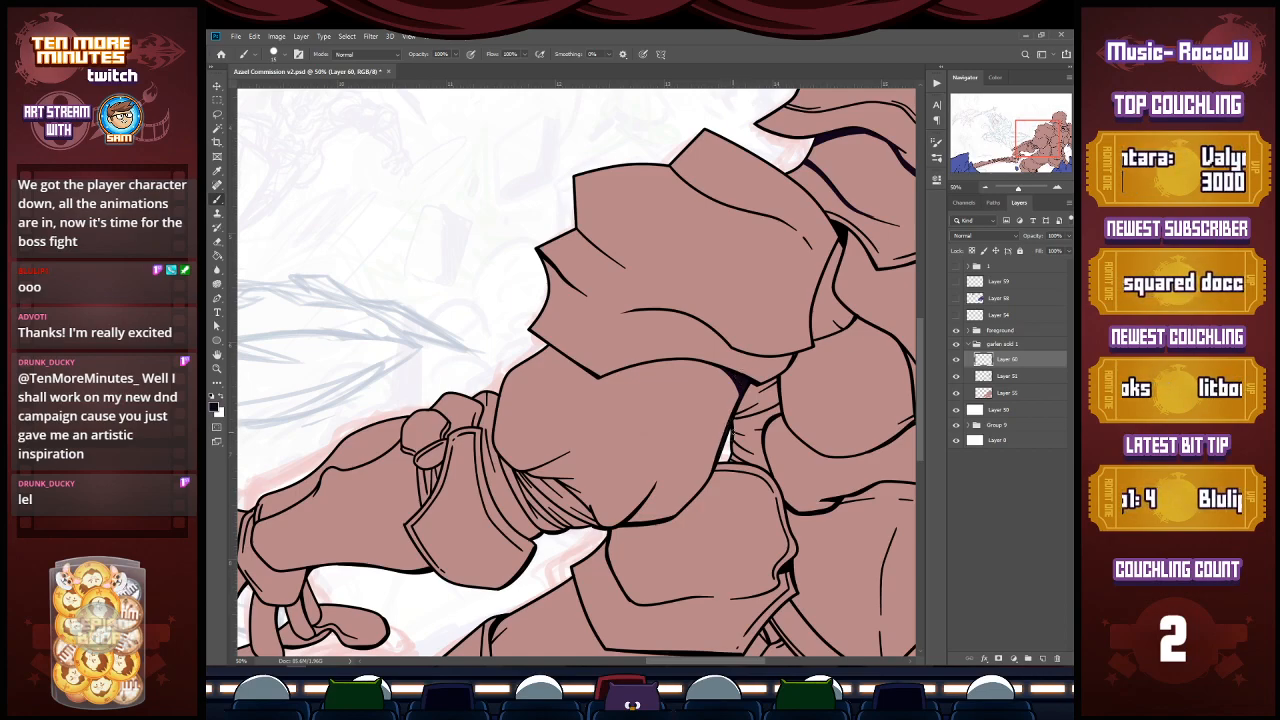
{"action": "left_click_drag", "start_coordinate": [733, 432], "coordinate": [729, 460]}
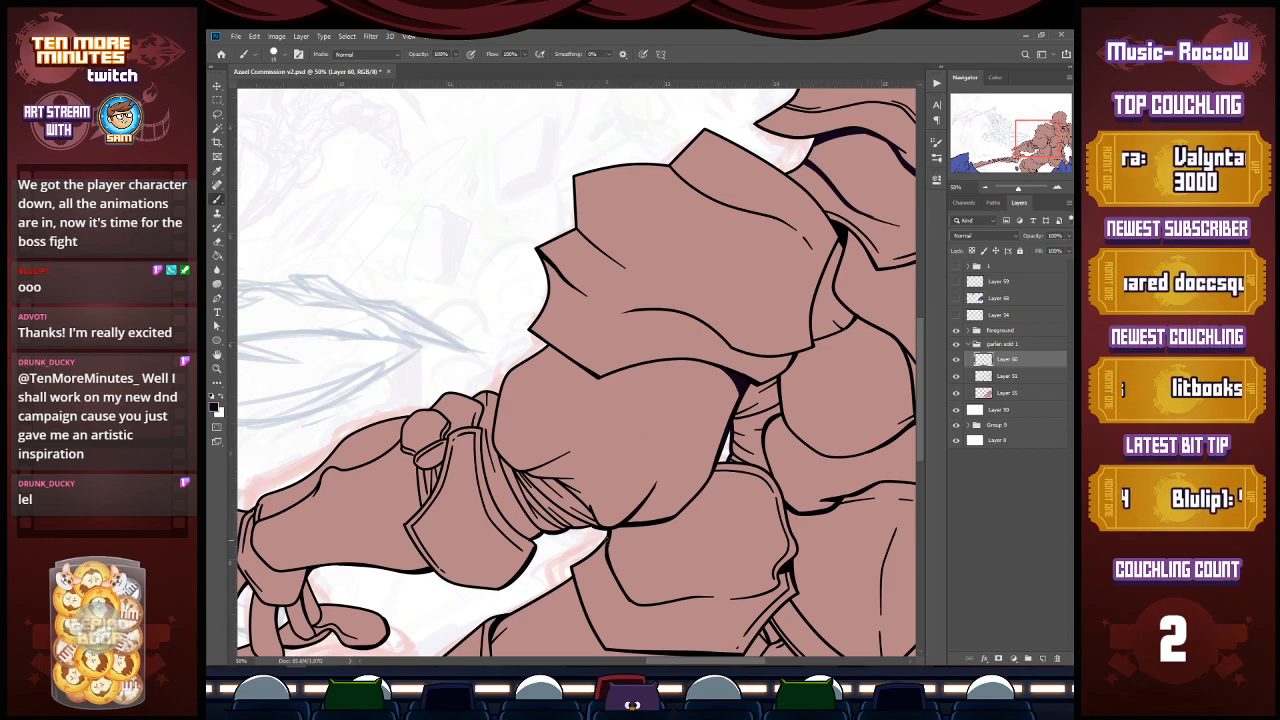
Step: Thicken the inner left contour of the armor plate below the upper arm and tidy the stroke with the eraser
{"action": "left_click_drag", "start_coordinate": [607, 563], "coordinate": [642, 608]}
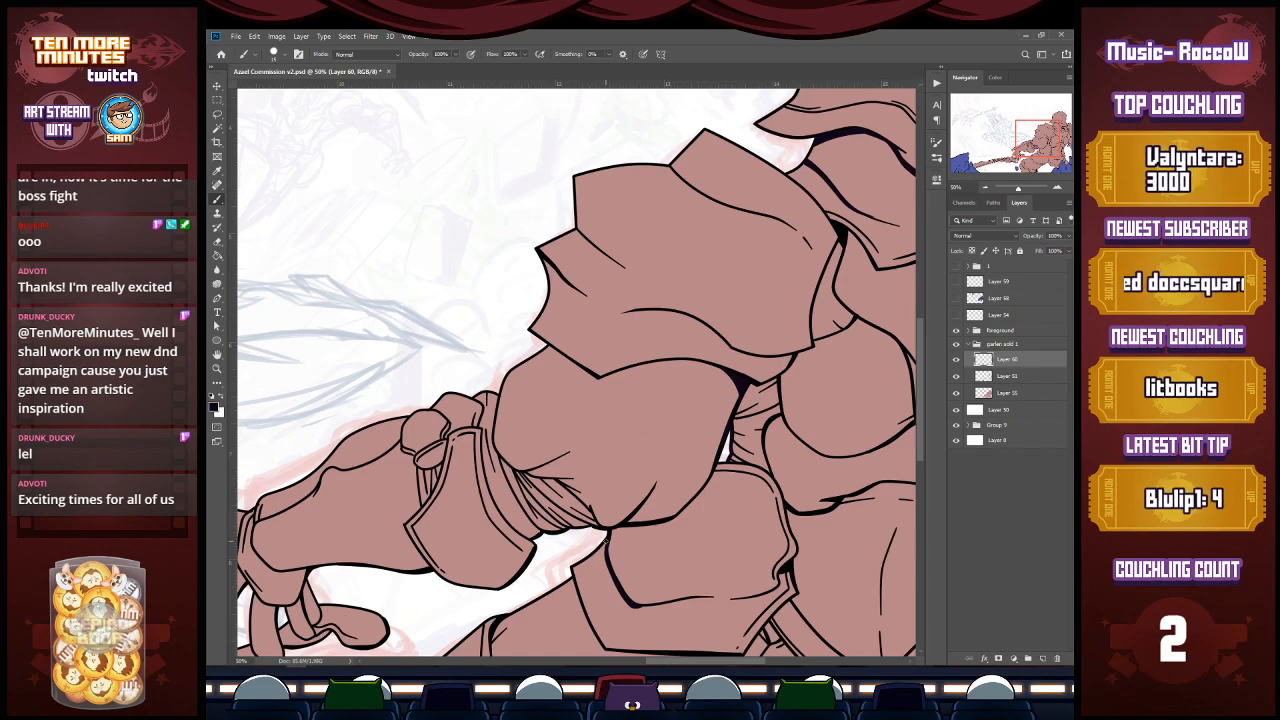
{"action": "left_click_drag", "start_coordinate": [603, 556], "coordinate": [606, 582]}
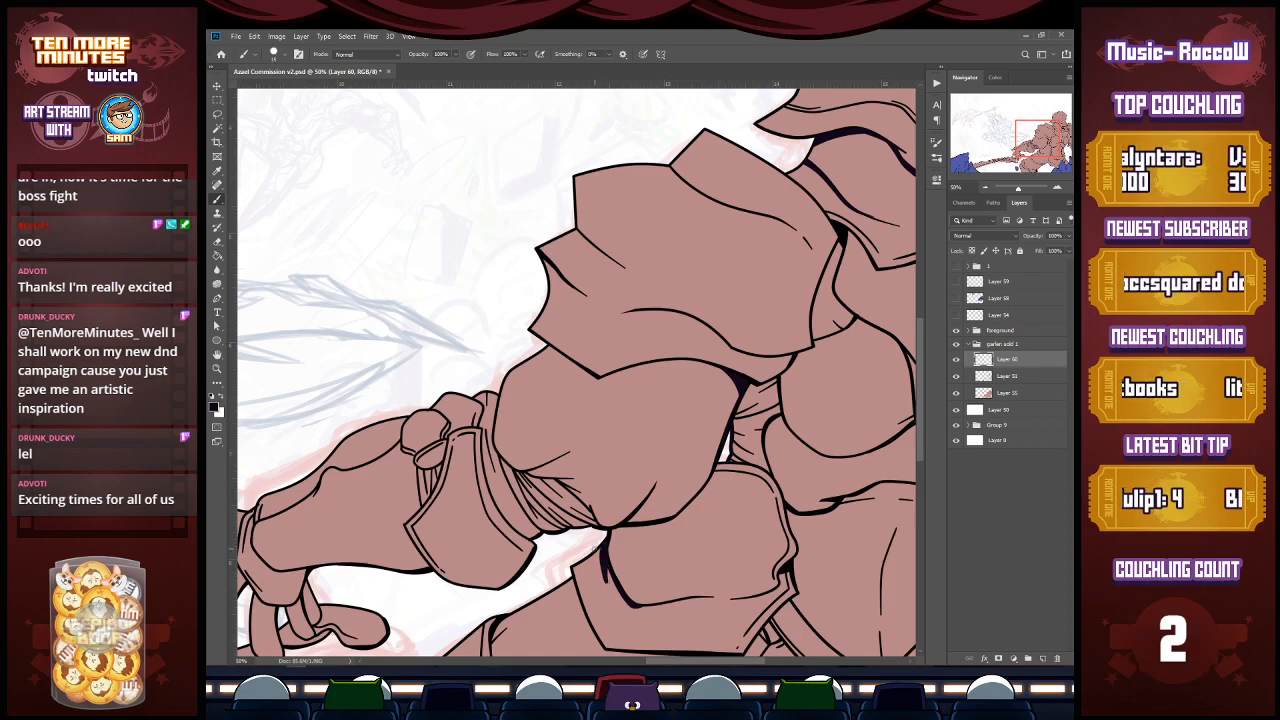
{"action": "key", "text": "e"}
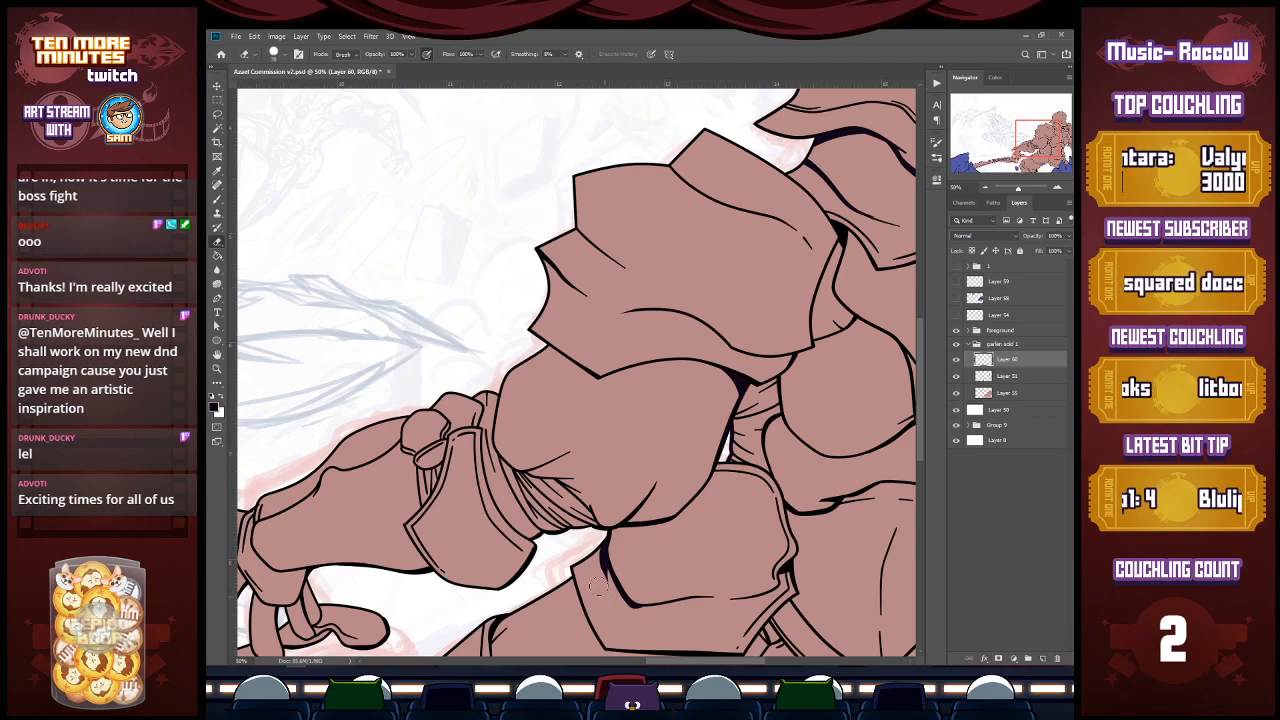
Step: Brush thicker shadow lines over the cloth folds at the soldier's elbow
{"action": "mouse_move", "coordinate": [1041, 141]}
{"action": "left_mouse_down"}
{"action": "mouse_move", "coordinate": [1056, 134]}
{"action": "mouse_move", "coordinate": [1041, 134]}
{"action": "left_mouse_up"}
{"action": "left_click_drag", "start_coordinate": [532, 547], "coordinate": [582, 506]}
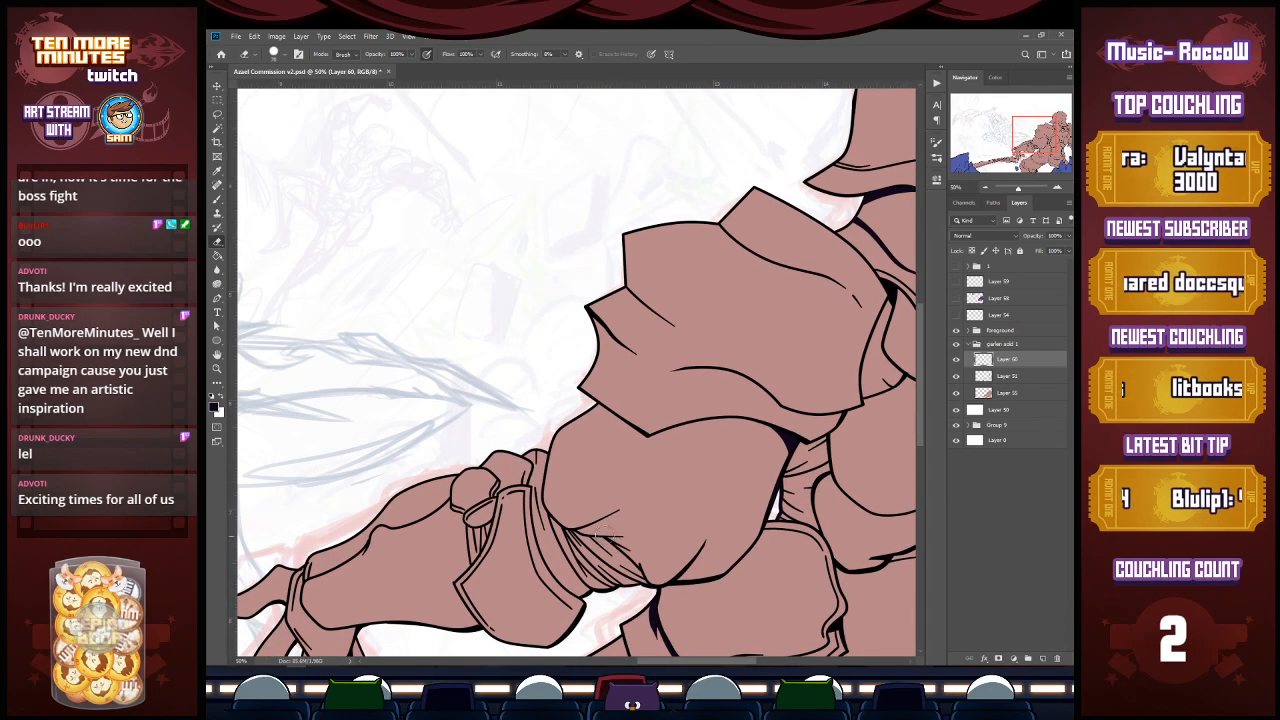
{"action": "key", "text": "b"}
{"action": "left_click_drag", "start_coordinate": [577, 530], "coordinate": [634, 539]}
{"action": "key", "text": "e"}
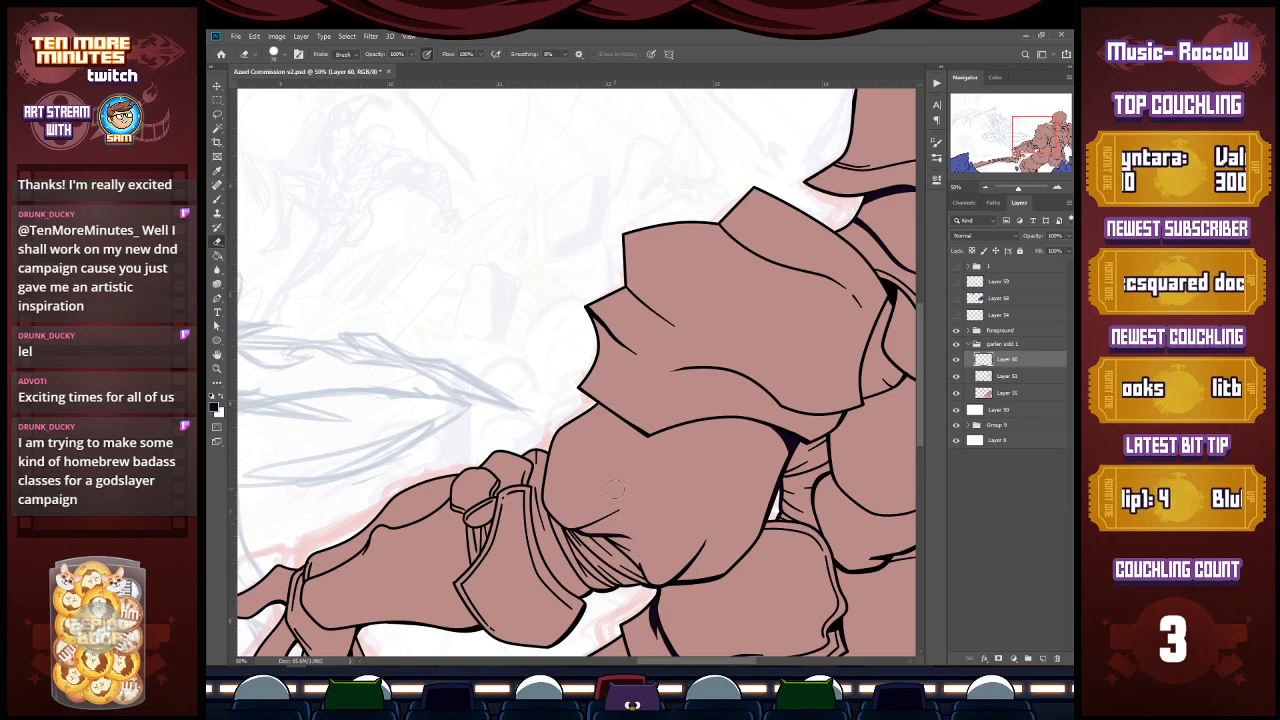
Step: Set the brush smoothing to 24% and brush a heavier line along the outer edge of the soldier's elbow guard
{"action": "key", "text": "b"}
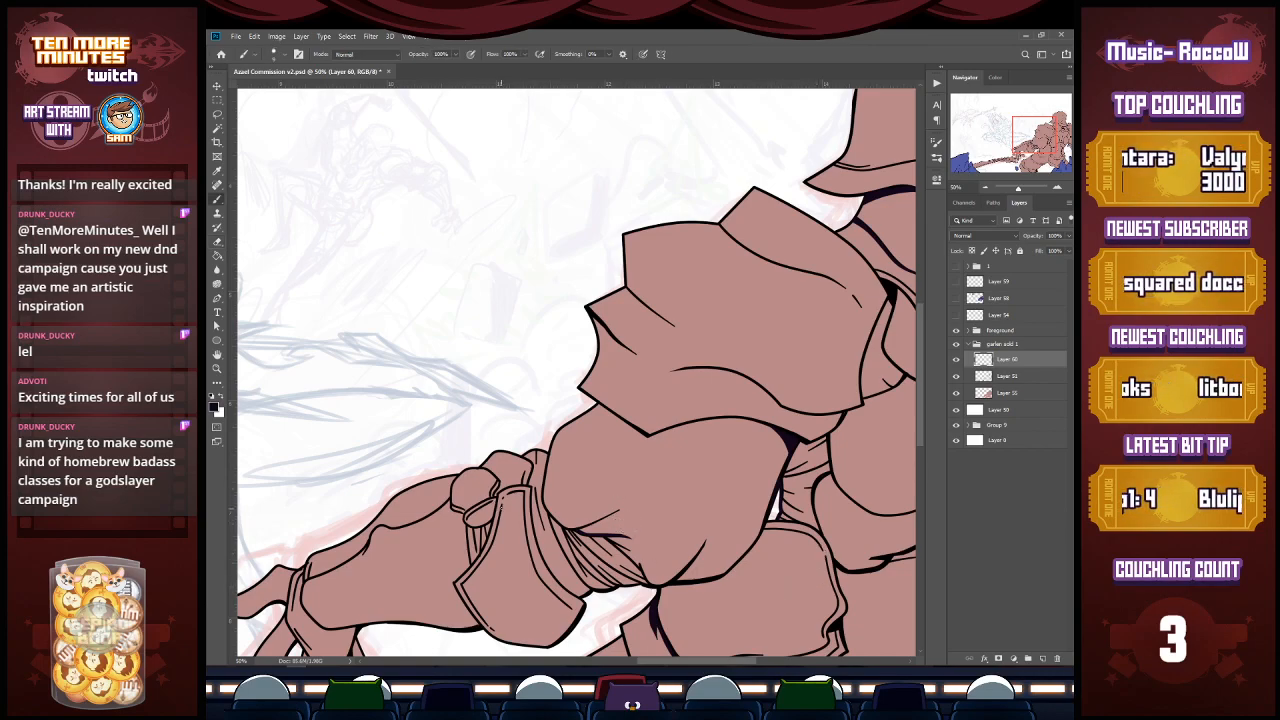
{"action": "left_click", "coordinate": [610, 54]}
{"action": "left_click_drag", "start_coordinate": [609, 67], "coordinate": [621, 66]}
{"action": "left_click_drag", "start_coordinate": [498, 502], "coordinate": [470, 569]}
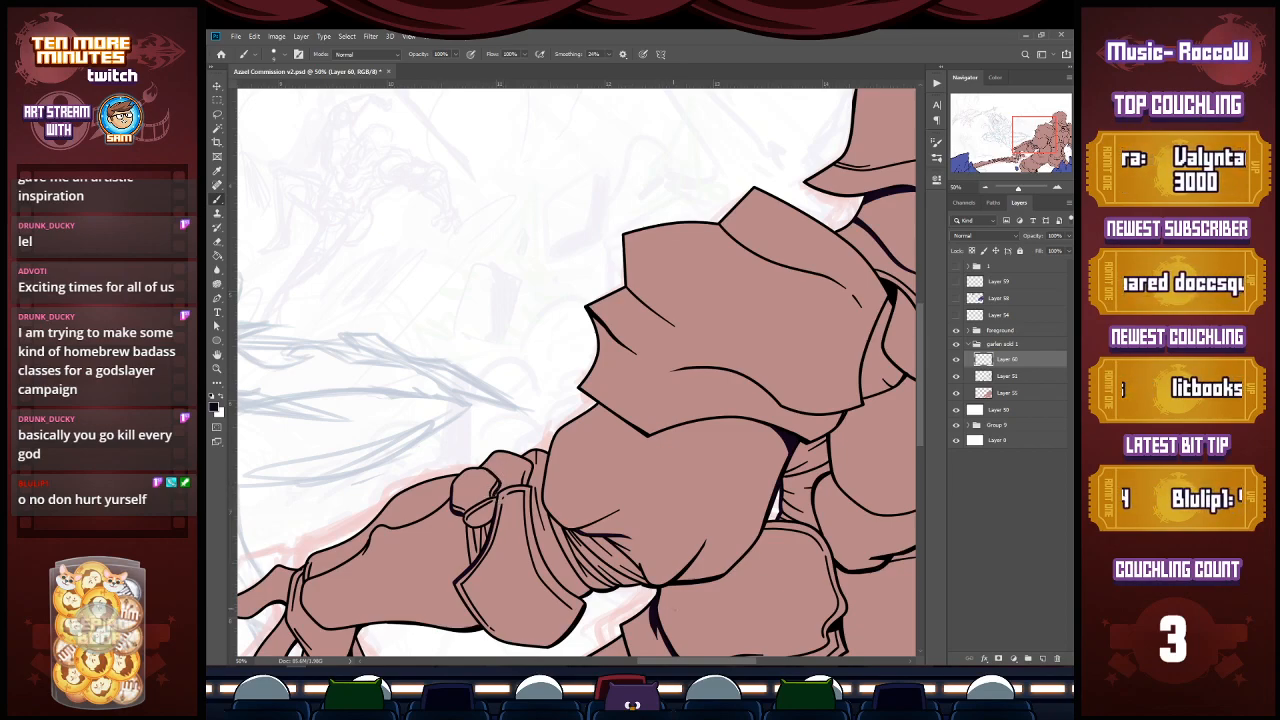
Step: Brush thicker shadow lines along the hip plate's left contour and at the left end of the belt armor
{"action": "mouse_move", "coordinate": [698, 674]}
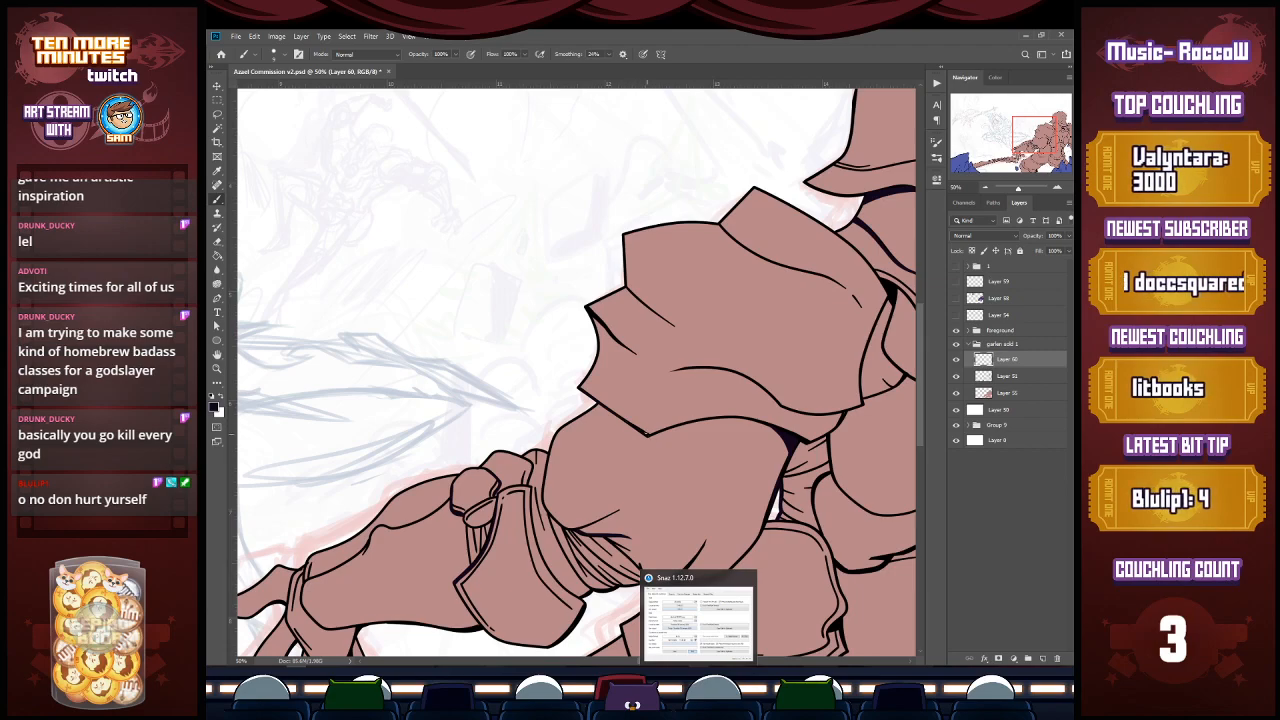
{"action": "left_click_drag", "start_coordinate": [1049, 144], "coordinate": [1065, 142]}
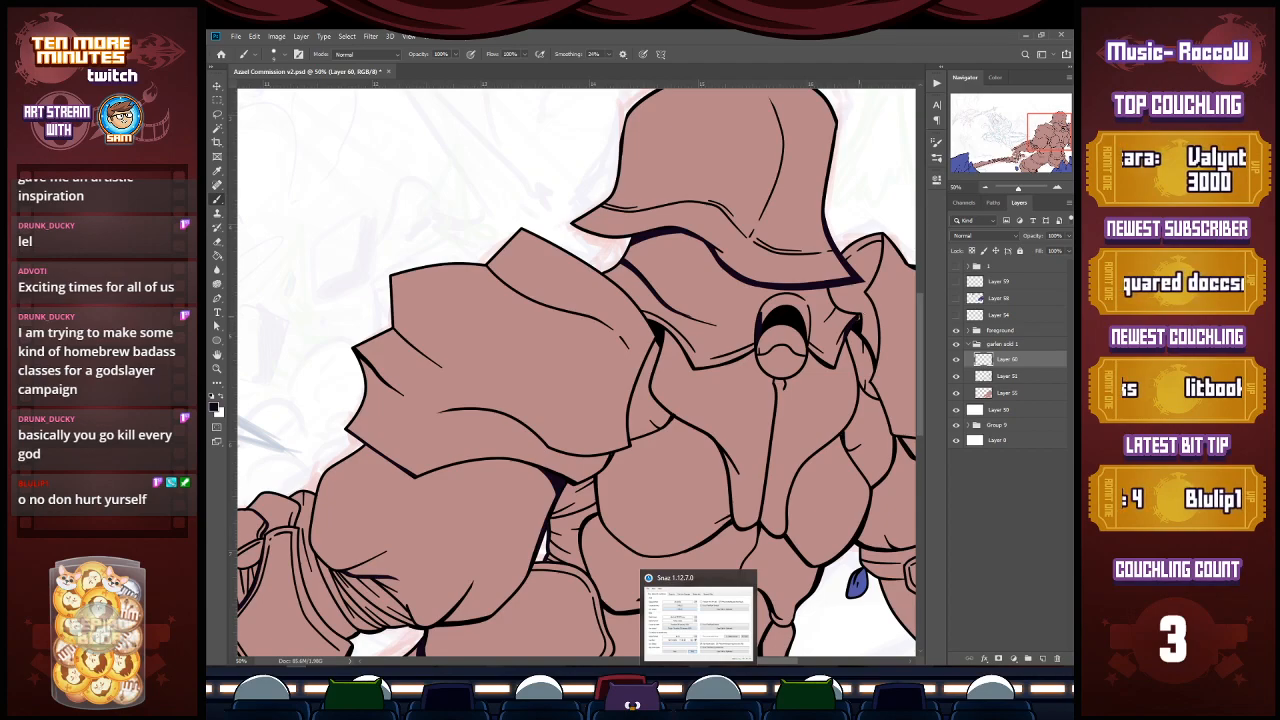
{"action": "mouse_move", "coordinate": [1038, 137]}
{"action": "left_mouse_down"}
{"action": "mouse_move", "coordinate": [1057, 147]}
{"action": "mouse_move", "coordinate": [1047, 155]}
{"action": "left_mouse_up"}
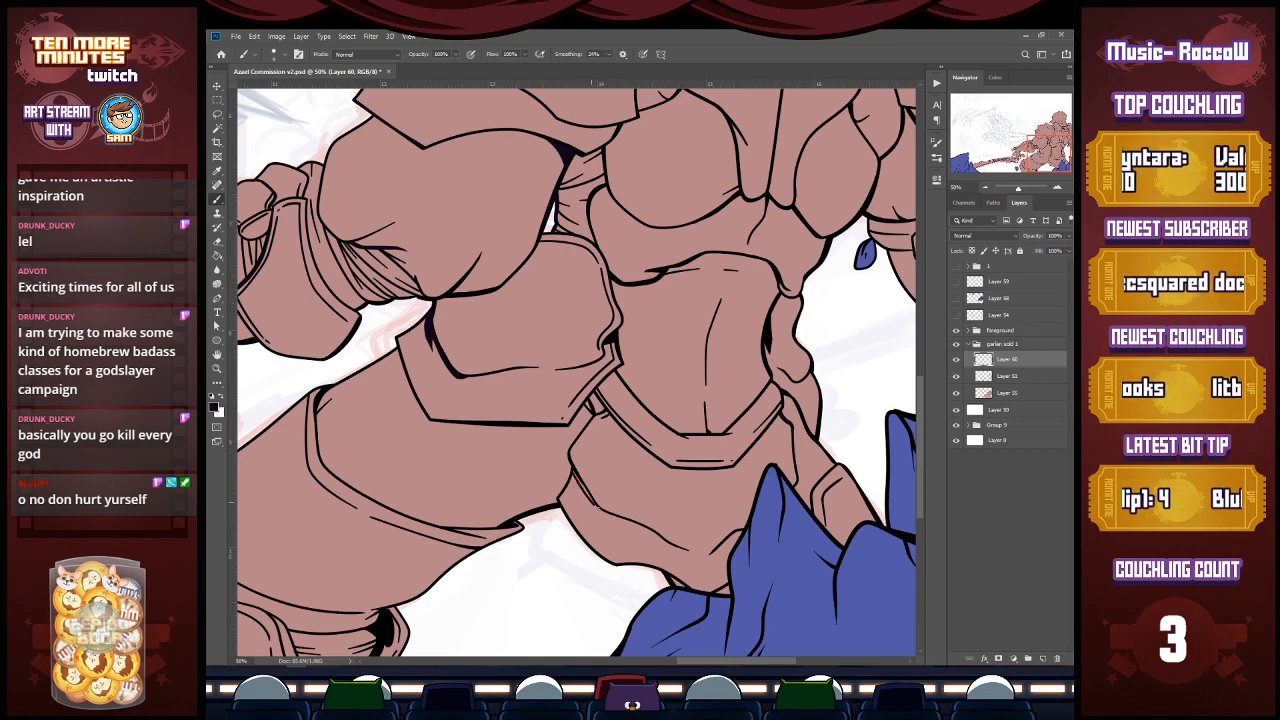
{"action": "left_click_drag", "start_coordinate": [576, 480], "coordinate": [594, 502]}
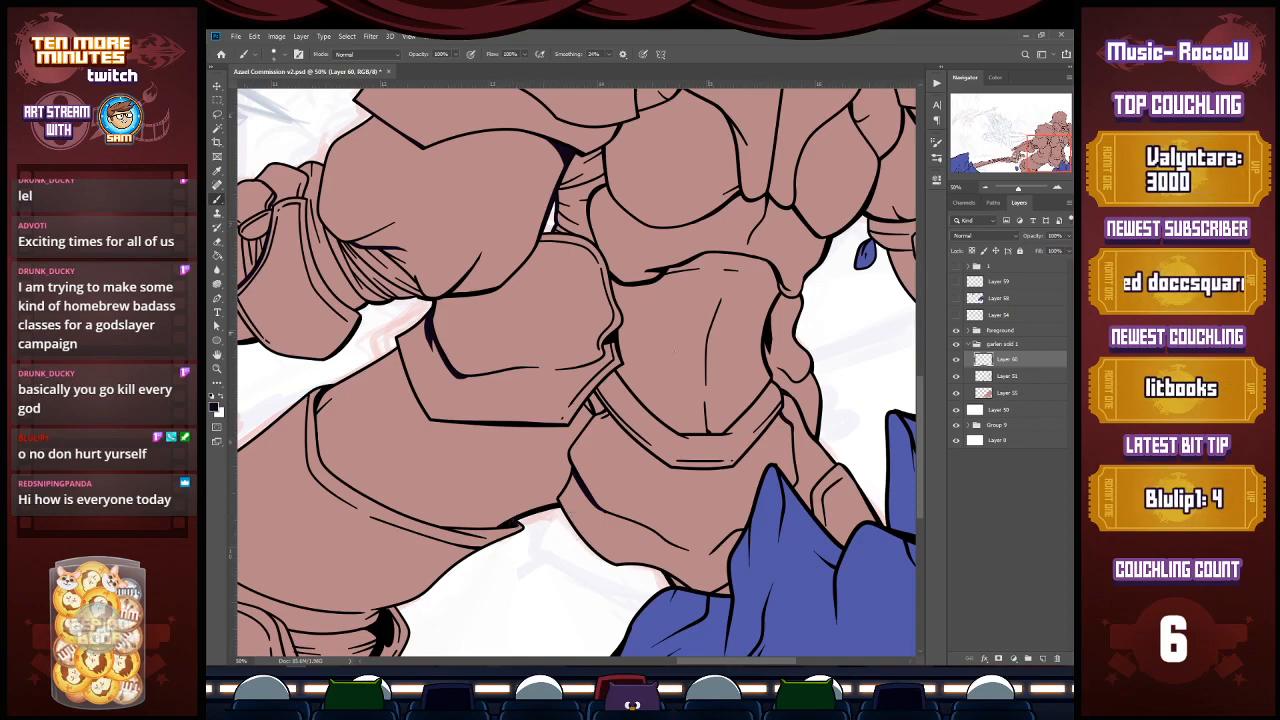
{"action": "left_click_drag", "start_coordinate": [586, 407], "coordinate": [592, 418]}
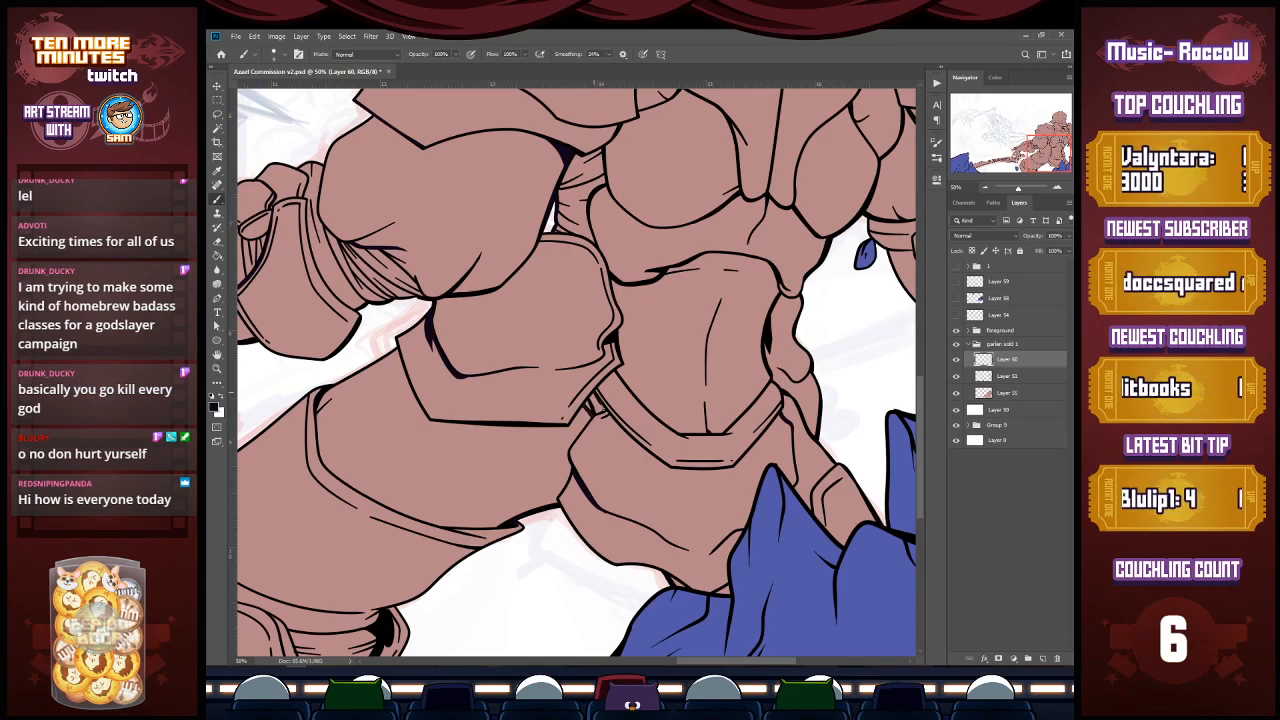
Step: Thicken the left edge of the large shoulder armor's upper plate, undoing the extra stroke at its lower corner
{"action": "left_click_drag", "start_coordinate": [525, 380], "coordinate": [891, 248]}
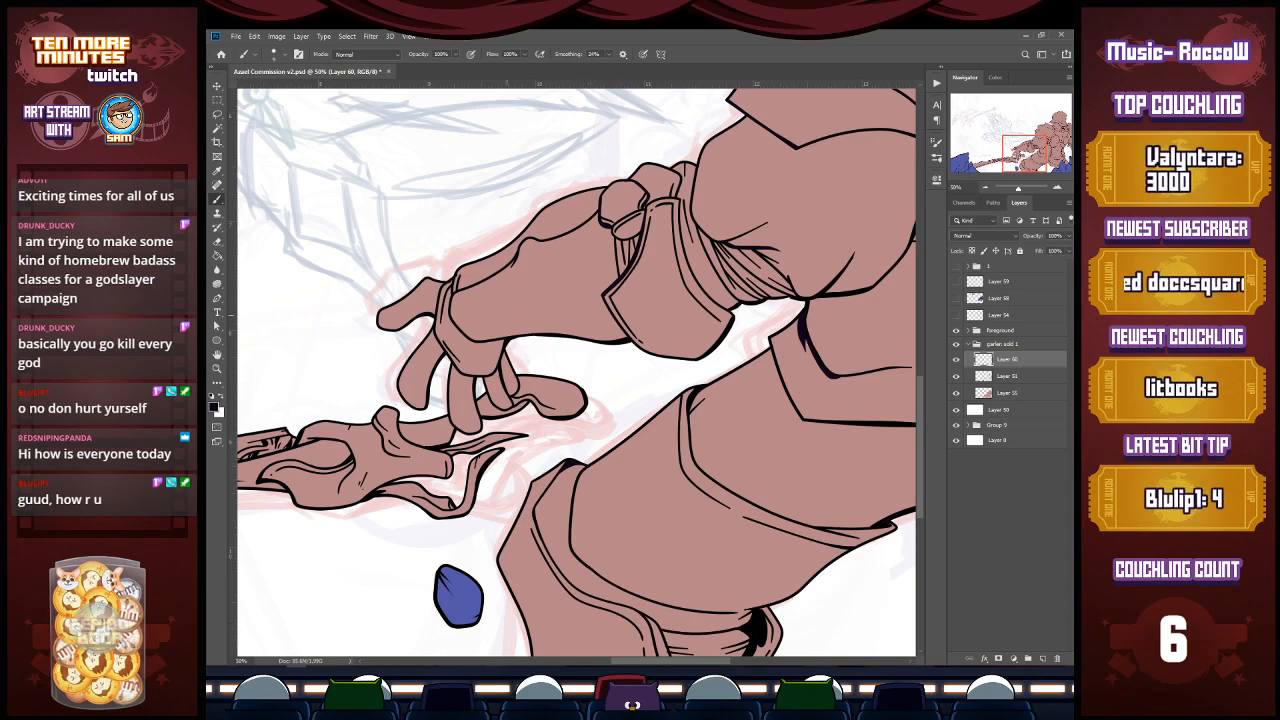
{"action": "left_click", "coordinate": [808, 329], "text": "alt"}
{"action": "left_click", "coordinate": [811, 329], "text": "alt"}
{"action": "left_click", "coordinate": [814, 329], "text": "alt"}
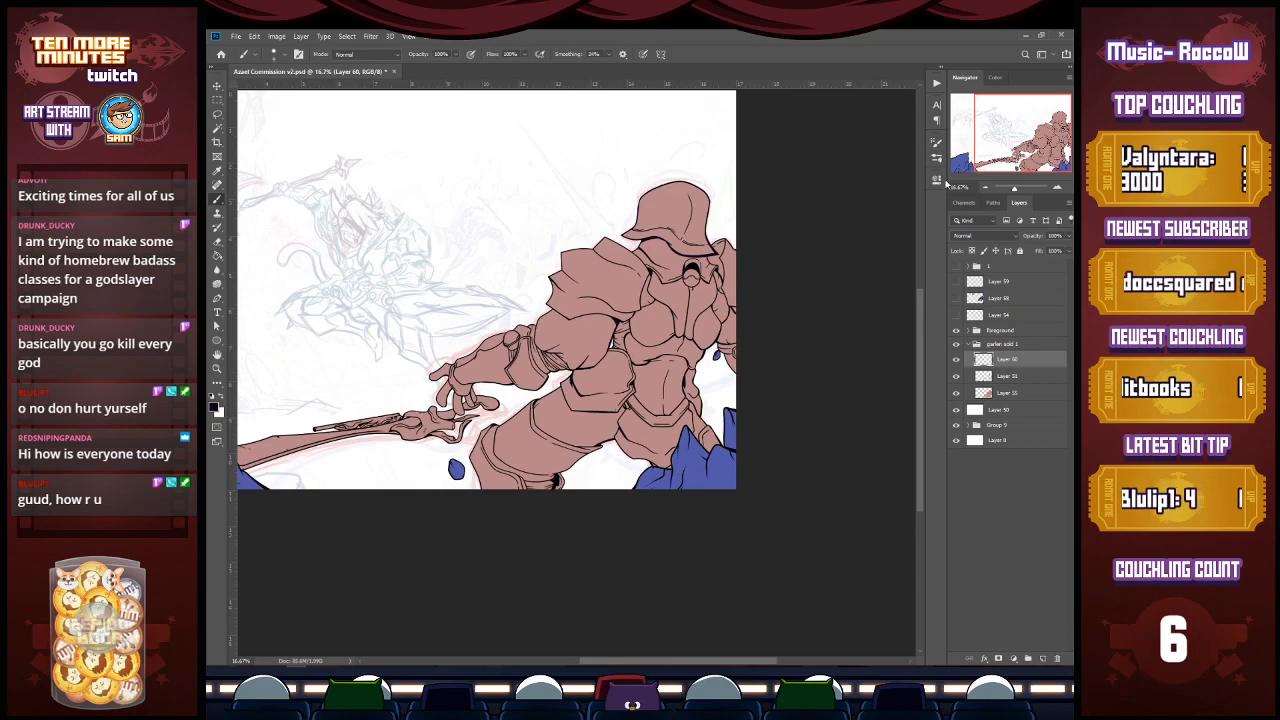
{"action": "key", "text": "z"}
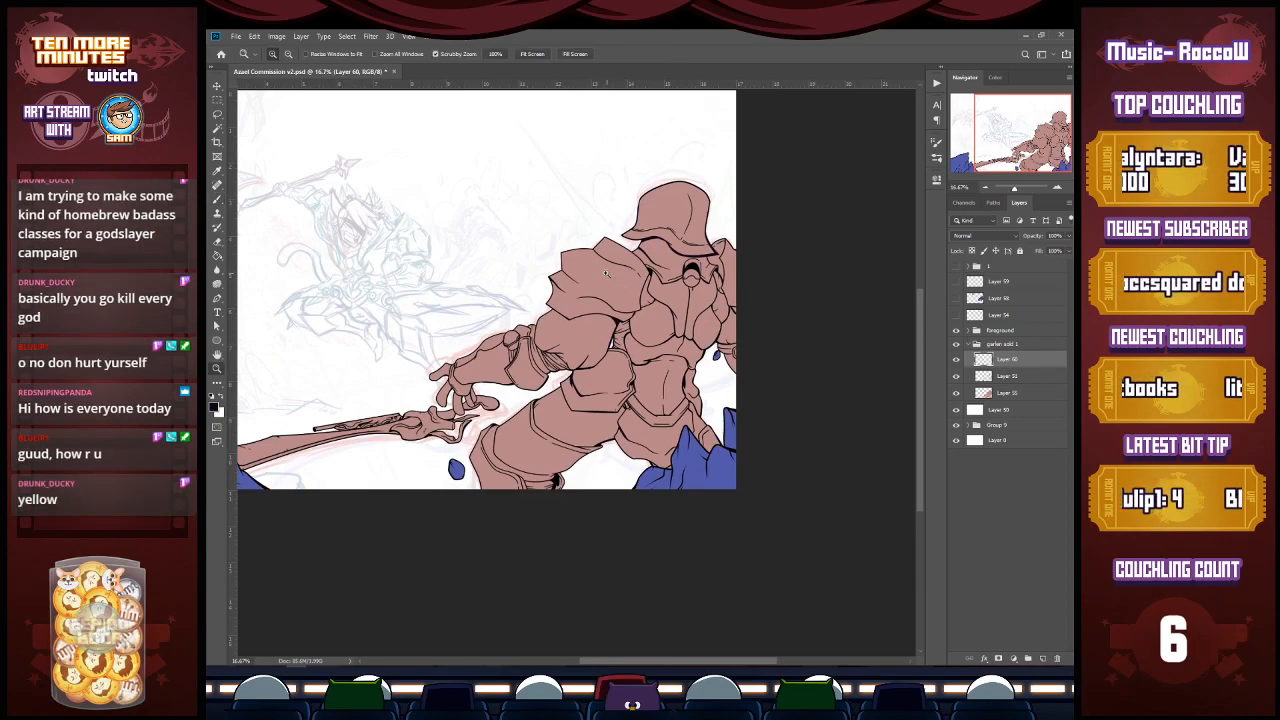
{"action": "left_click", "coordinate": [605, 273]}
{"action": "left_click", "coordinate": [559, 255]}
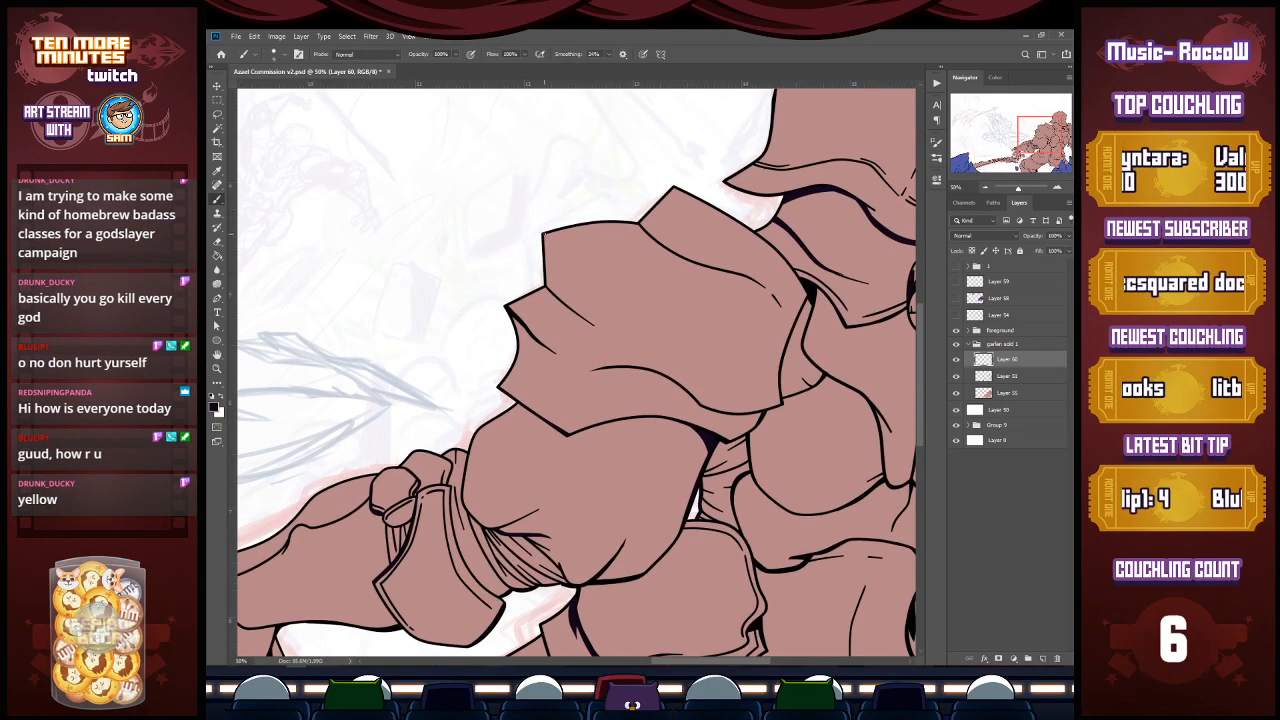
{"action": "left_click_drag", "start_coordinate": [545, 250], "coordinate": [550, 292]}
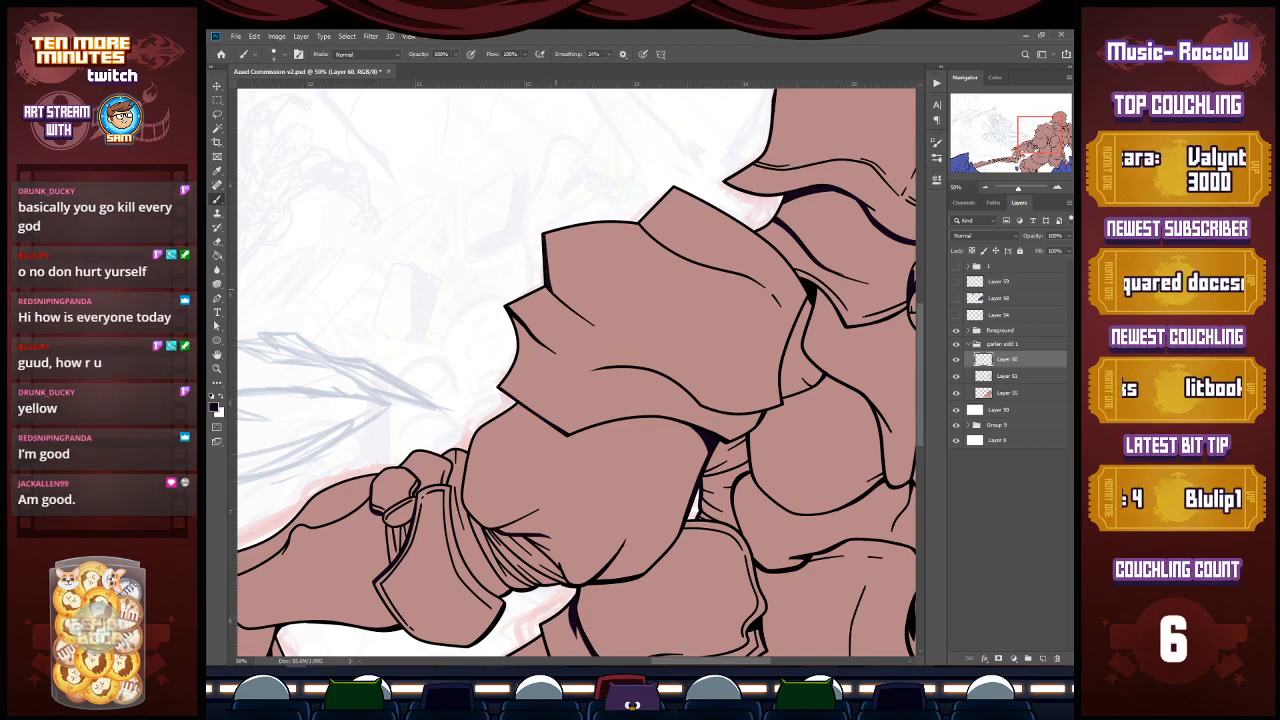
{"action": "left_click_drag", "start_coordinate": [551, 288], "coordinate": [560, 299]}
{"action": "key", "text": "ctrl+z"}
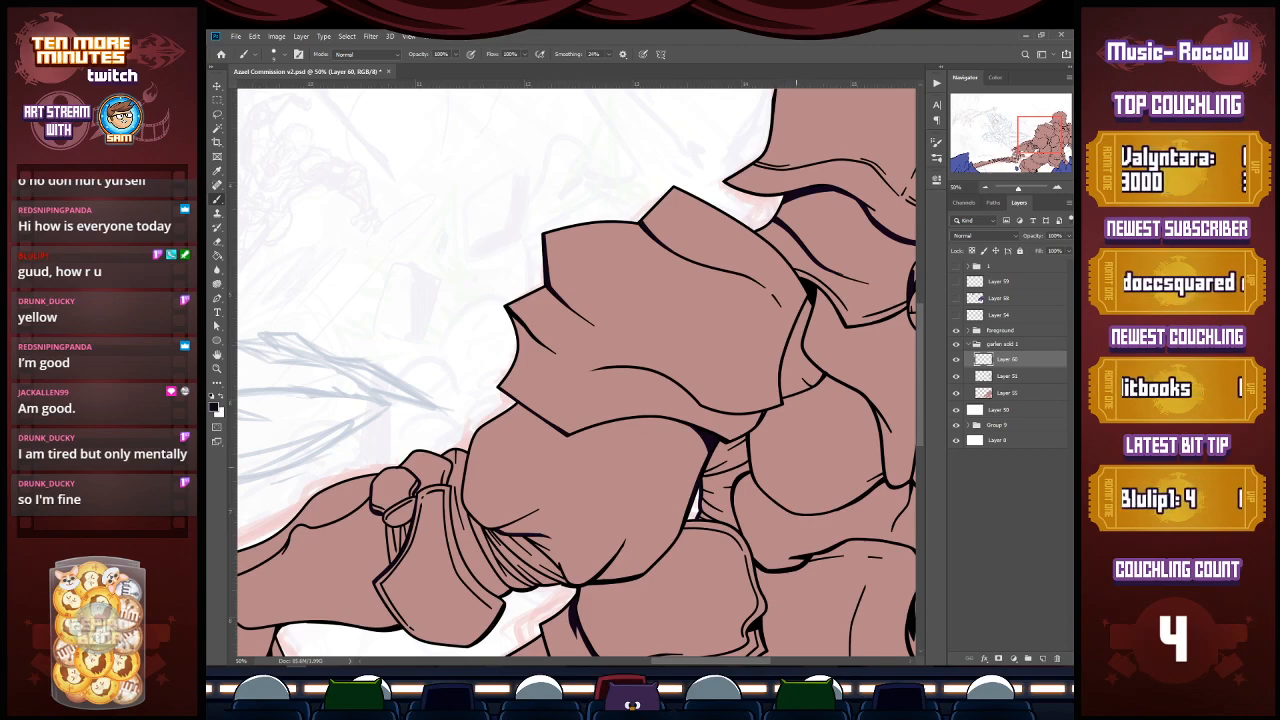
Step: Brush heavier shadow lines between the chest plate and the soldier's far arm
{"action": "left_click_drag", "start_coordinate": [1048, 132], "coordinate": [1065, 129]}
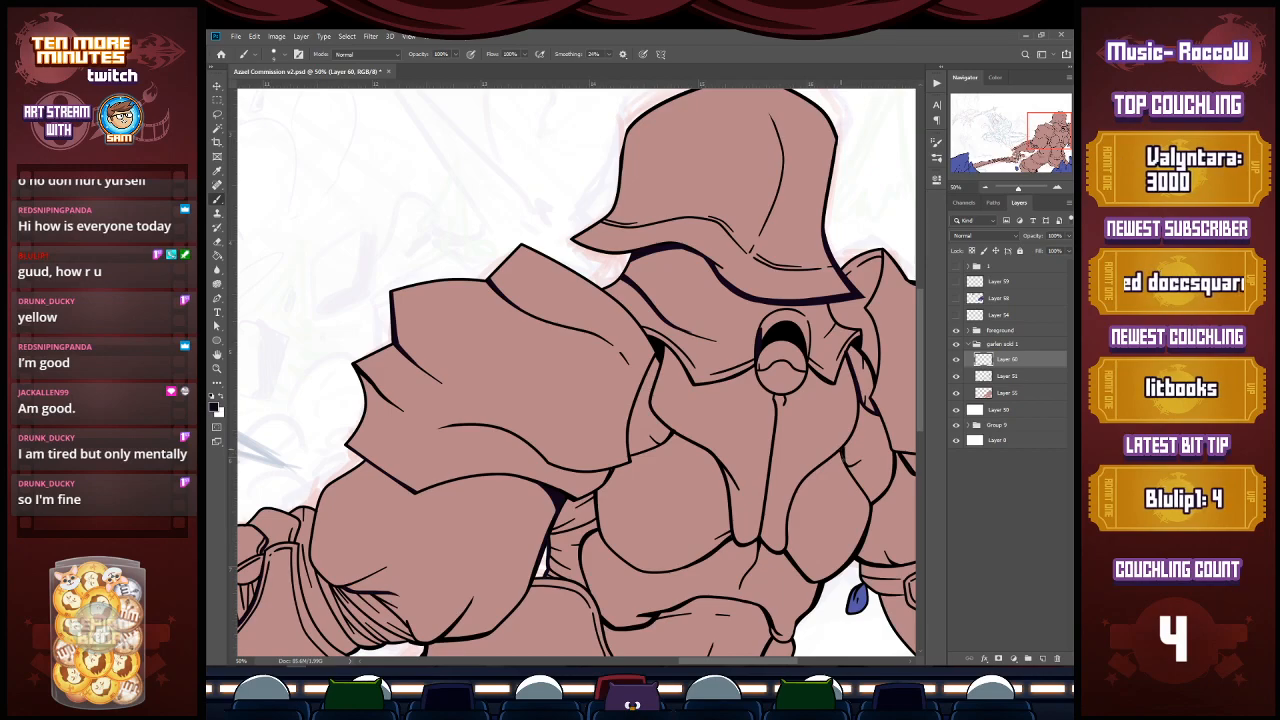
{"action": "left_click_drag", "start_coordinate": [845, 443], "coordinate": [846, 458]}
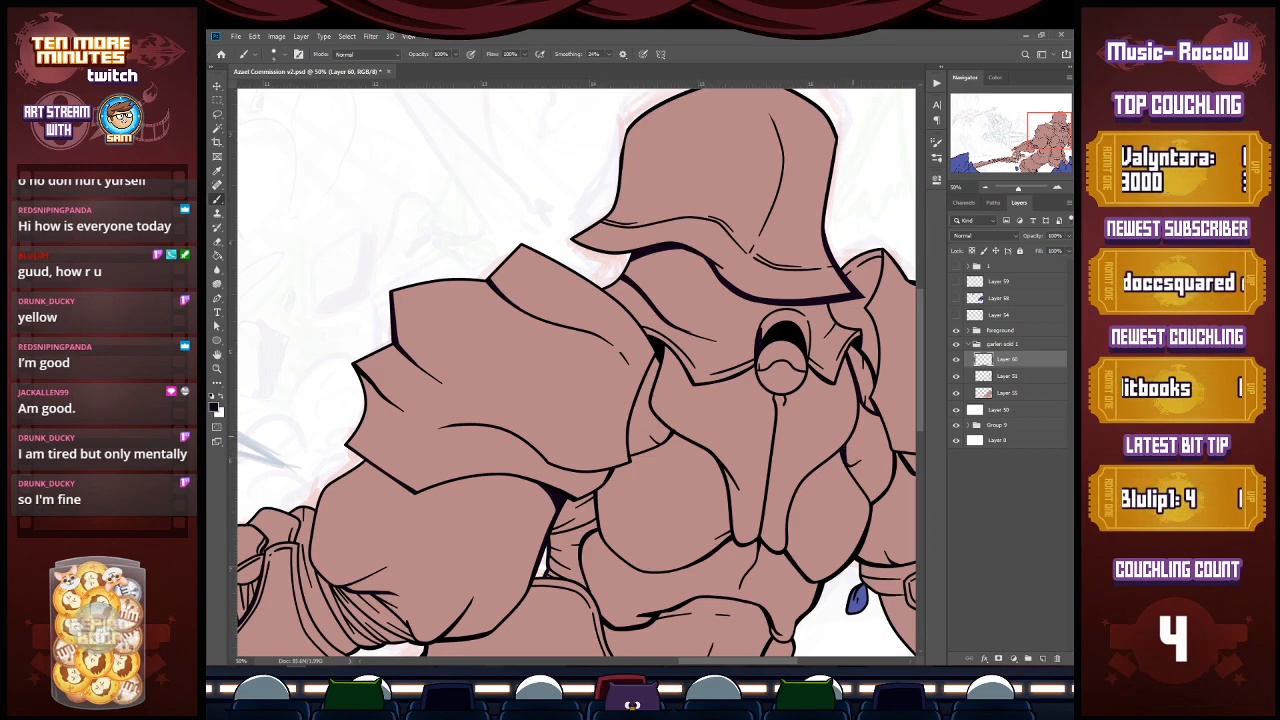
{"action": "left_click_drag", "start_coordinate": [849, 467], "coordinate": [870, 497]}
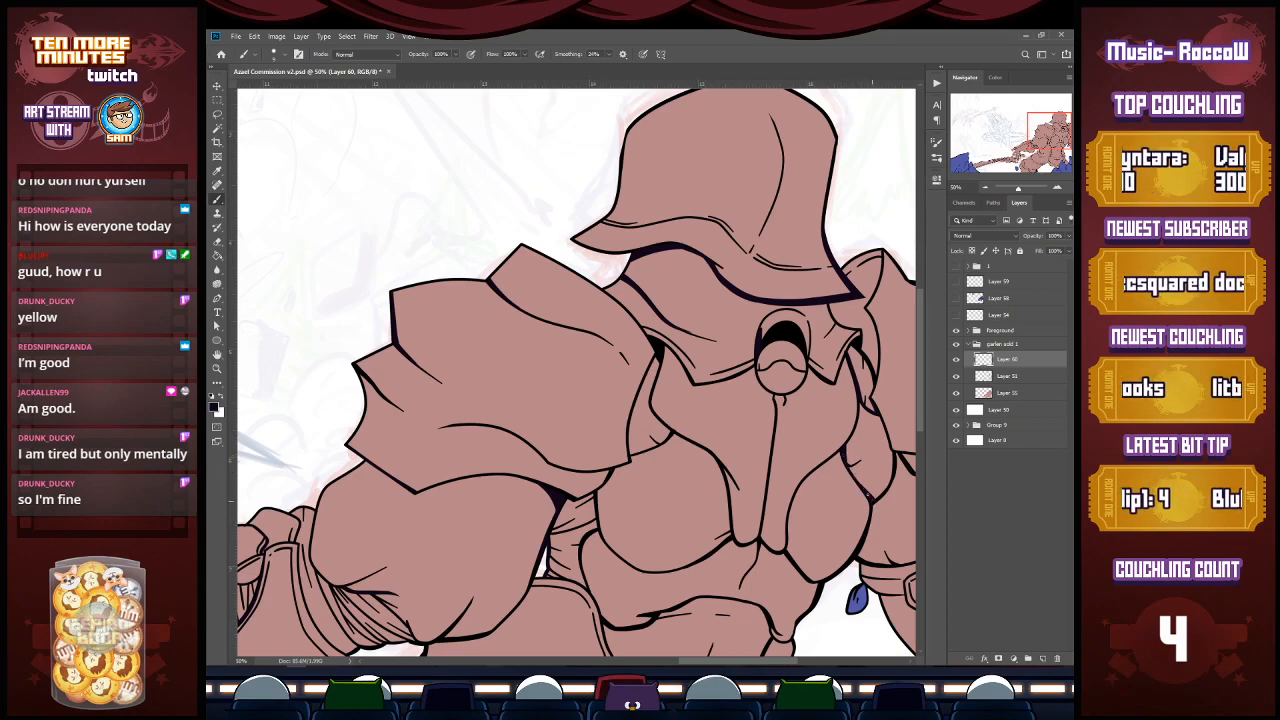
Step: Brush a thicker shadow line down the soldier's far hip, just below the end of the belt armor
{"action": "scroll", "coordinate": [576, 373], "scroll_direction": "up", "scroll_amount": 5}
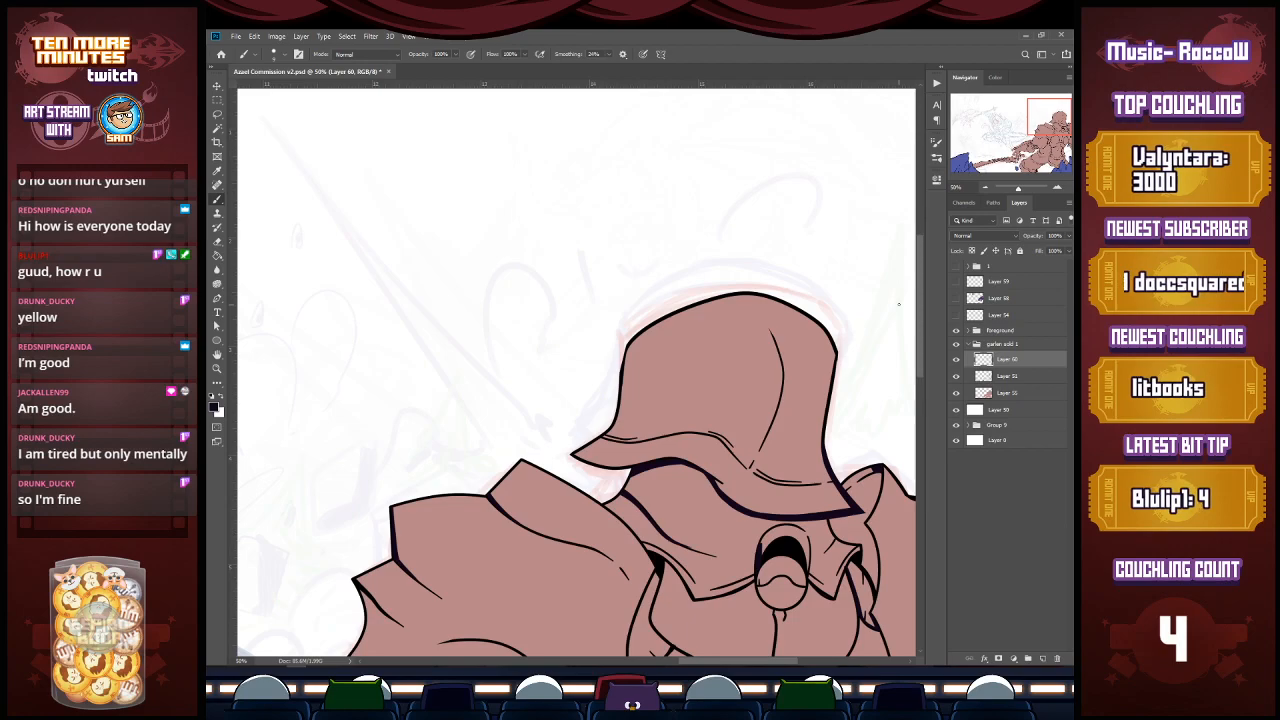
{"action": "left_click_drag", "start_coordinate": [1049, 127], "coordinate": [1052, 183]}
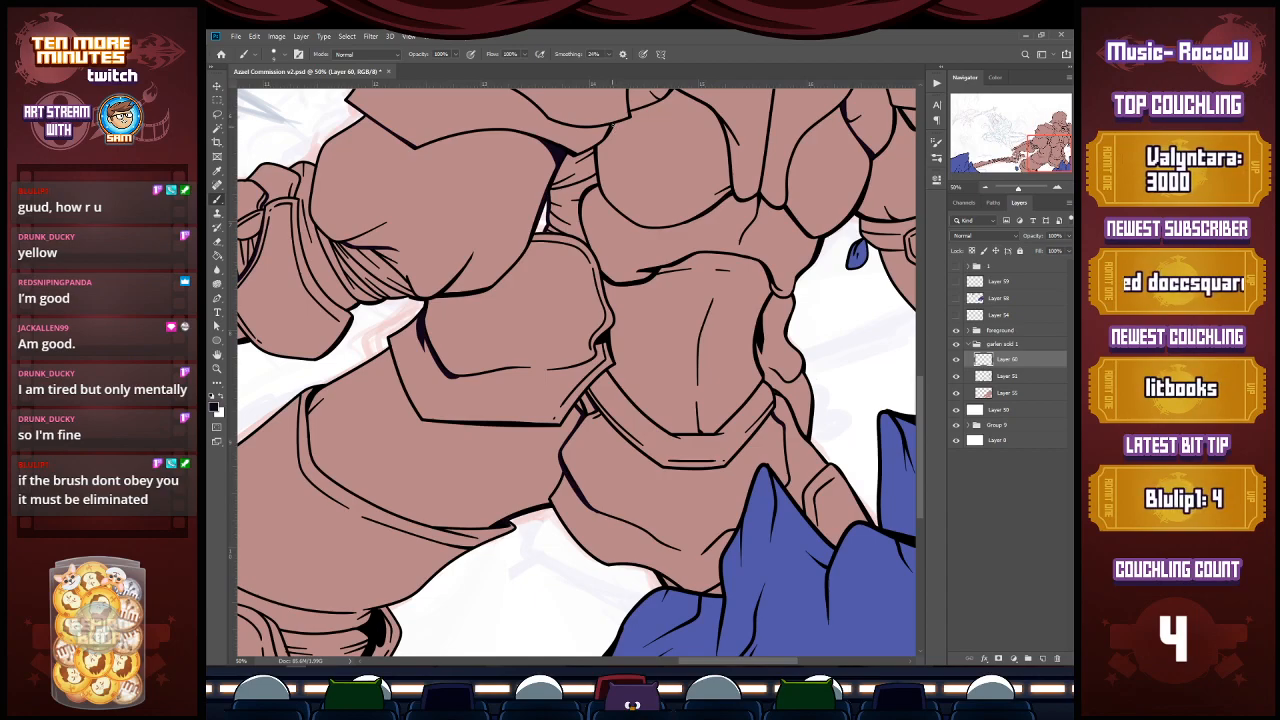
{"action": "left_click_drag", "start_coordinate": [1038, 166], "coordinate": [1045, 173]}
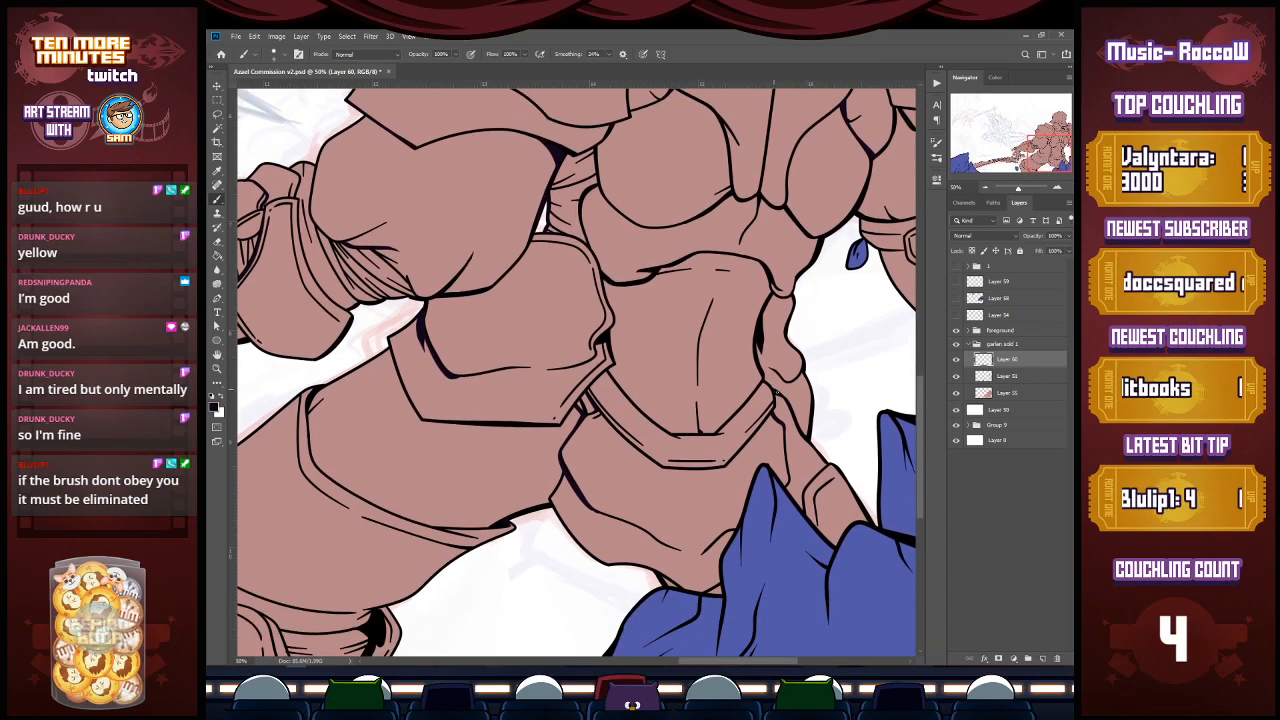
{"action": "left_click_drag", "start_coordinate": [784, 397], "coordinate": [810, 435]}
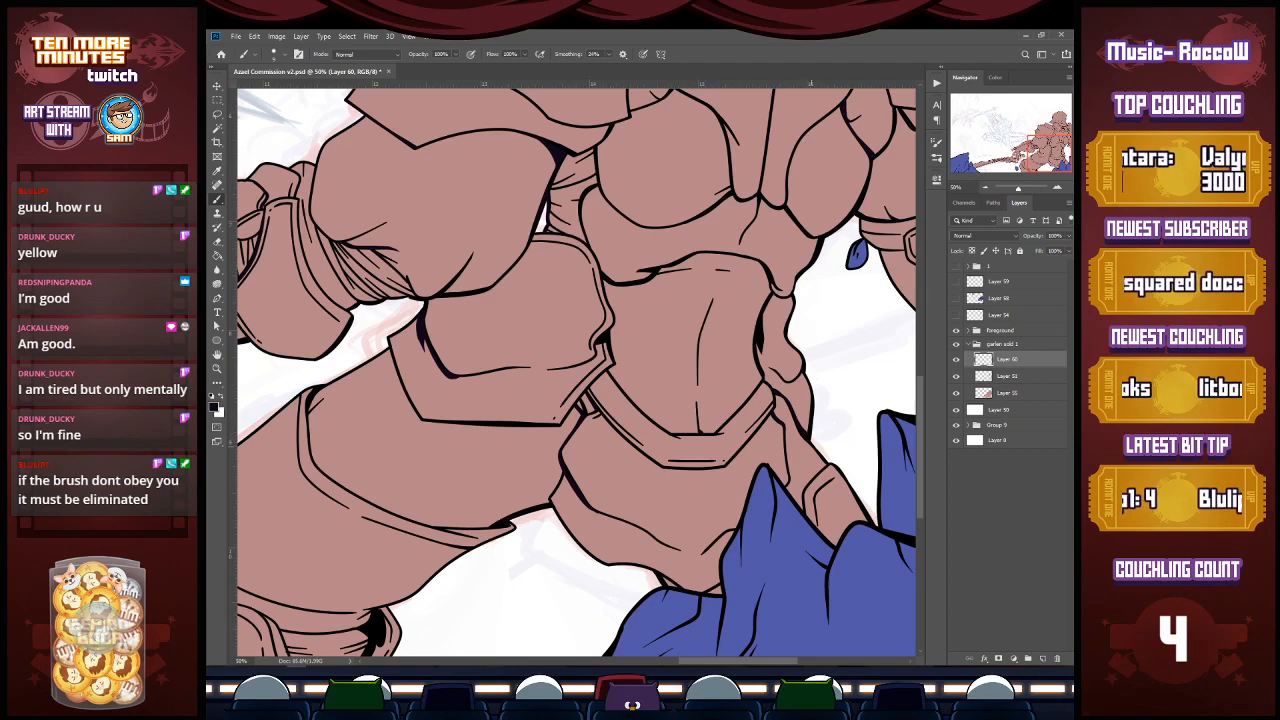
Step: Add heavier shadow lines to the chest plate's edge, the seam below the round mask, the mask's side and the far collar
{"action": "left_click_drag", "start_coordinate": [1054, 168], "coordinate": [1052, 150]}
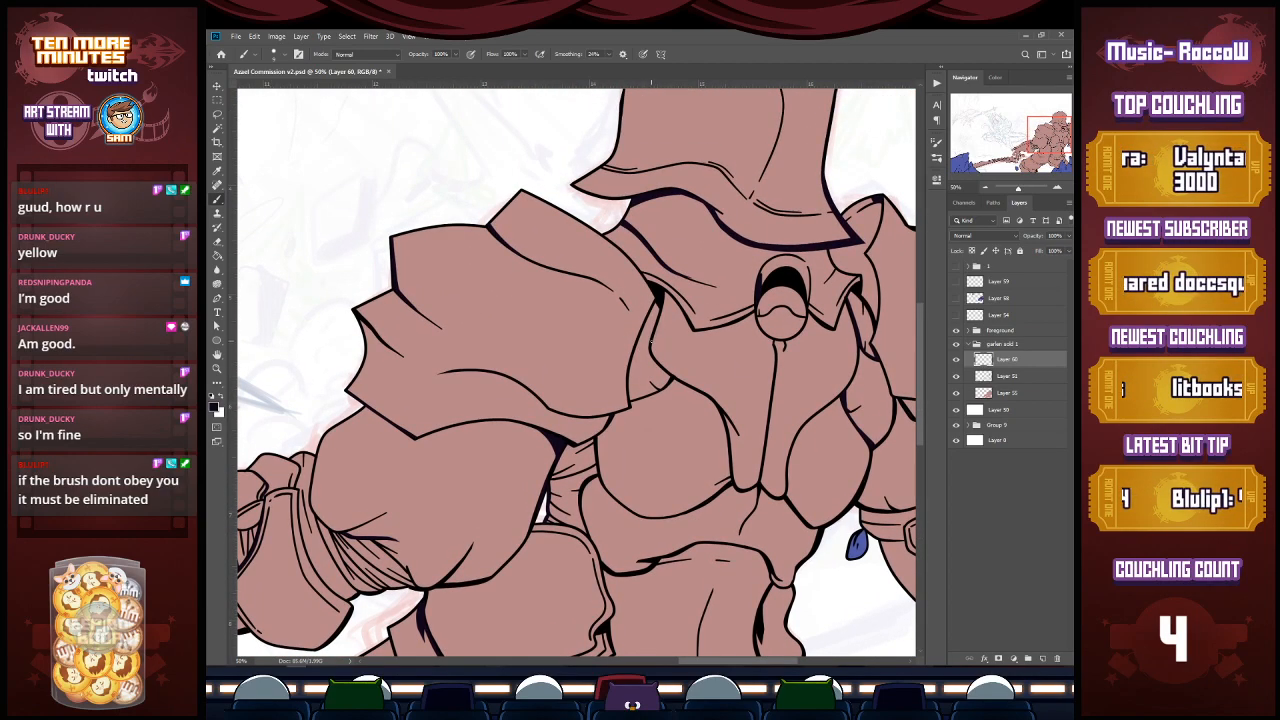
{"action": "left_click_drag", "start_coordinate": [651, 343], "coordinate": [662, 366]}
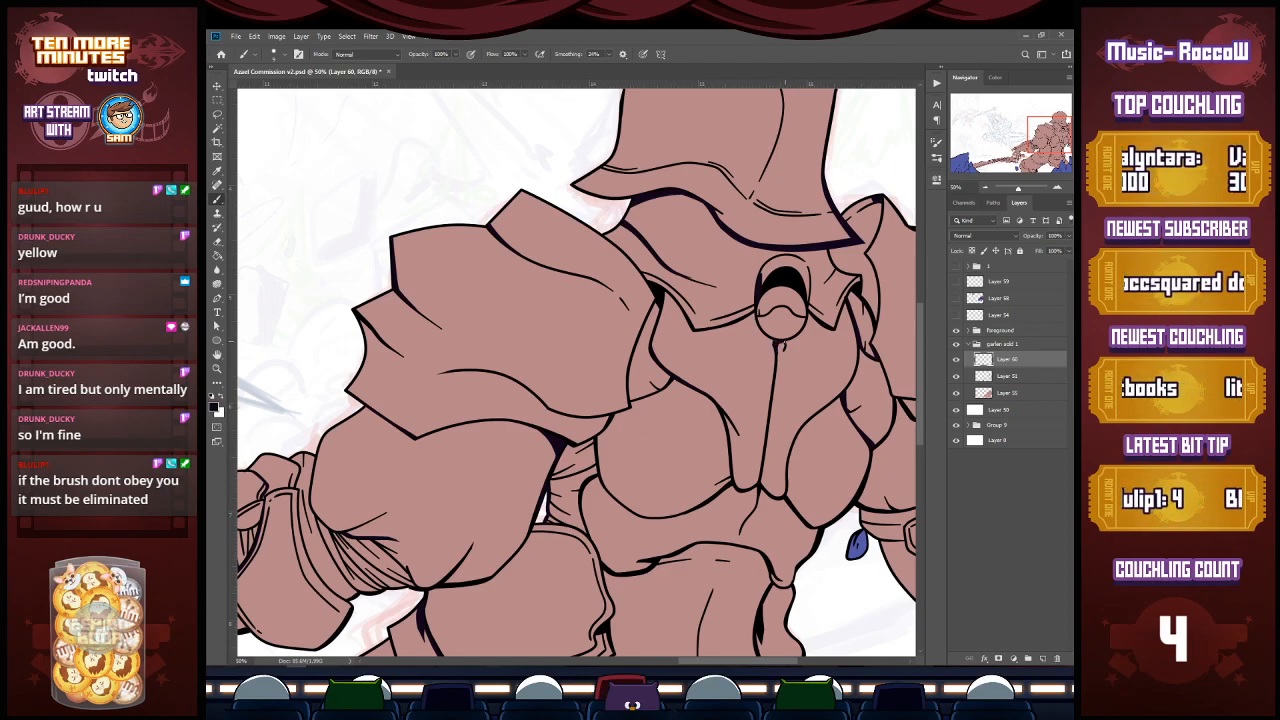
{"action": "left_click_drag", "start_coordinate": [778, 350], "coordinate": [777, 367]}
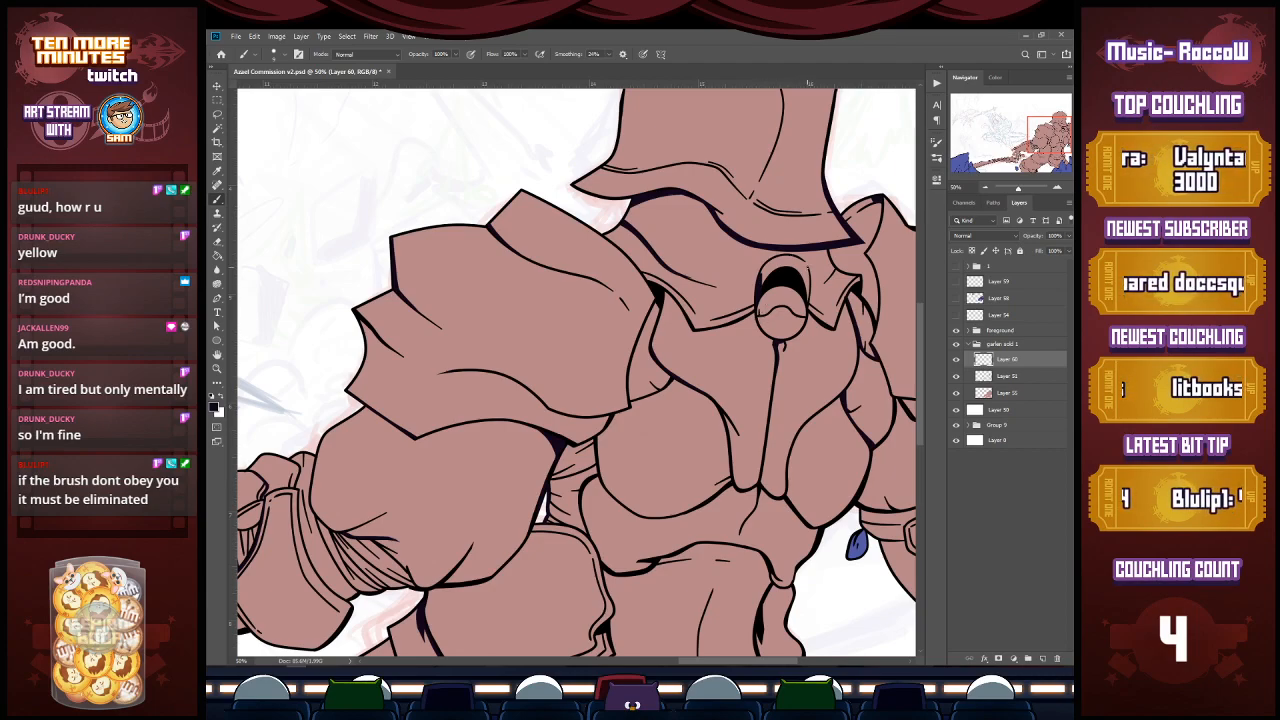
{"action": "left_click_drag", "start_coordinate": [809, 289], "coordinate": [807, 295]}
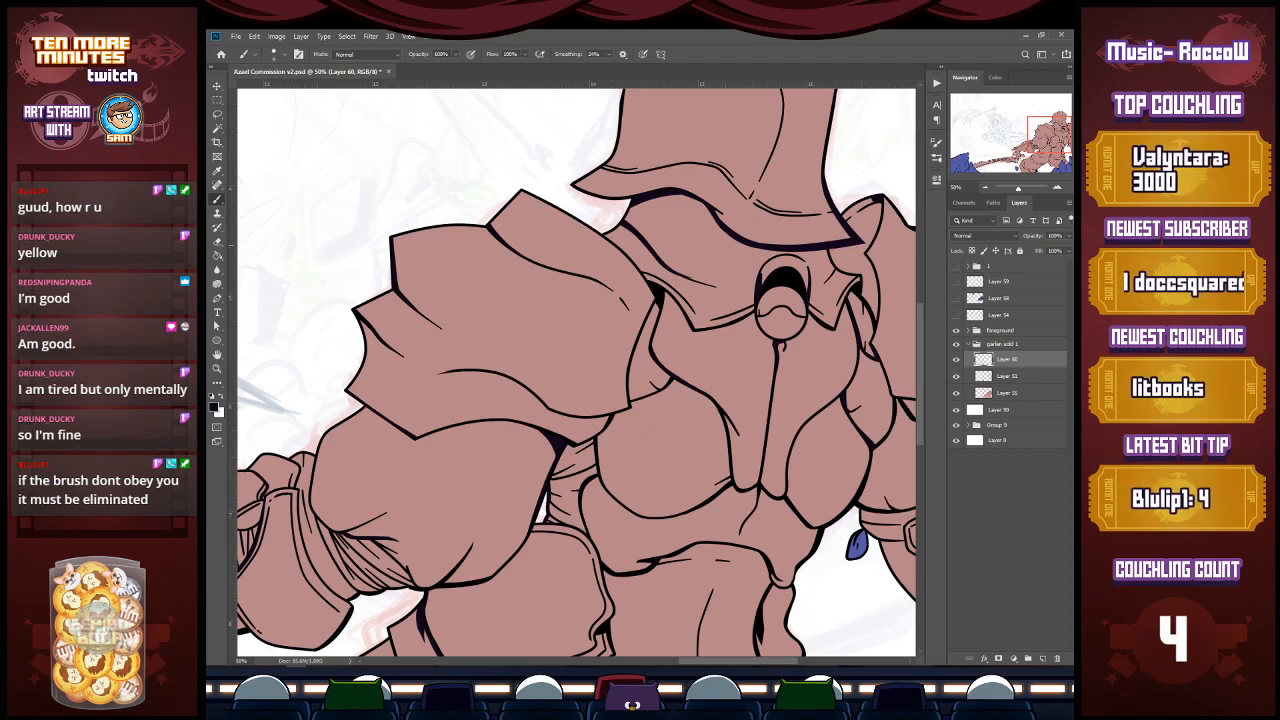
{"action": "left_click_drag", "start_coordinate": [832, 246], "coordinate": [861, 298]}
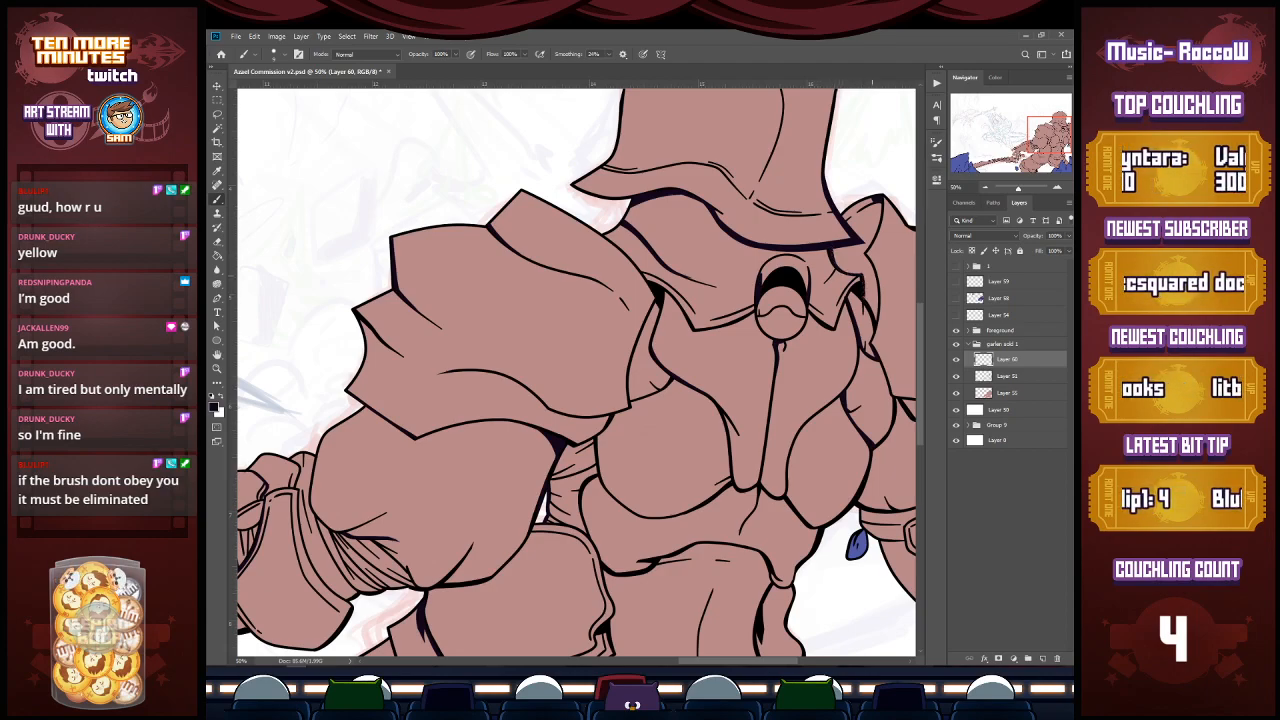
{"action": "key", "text": "s"}
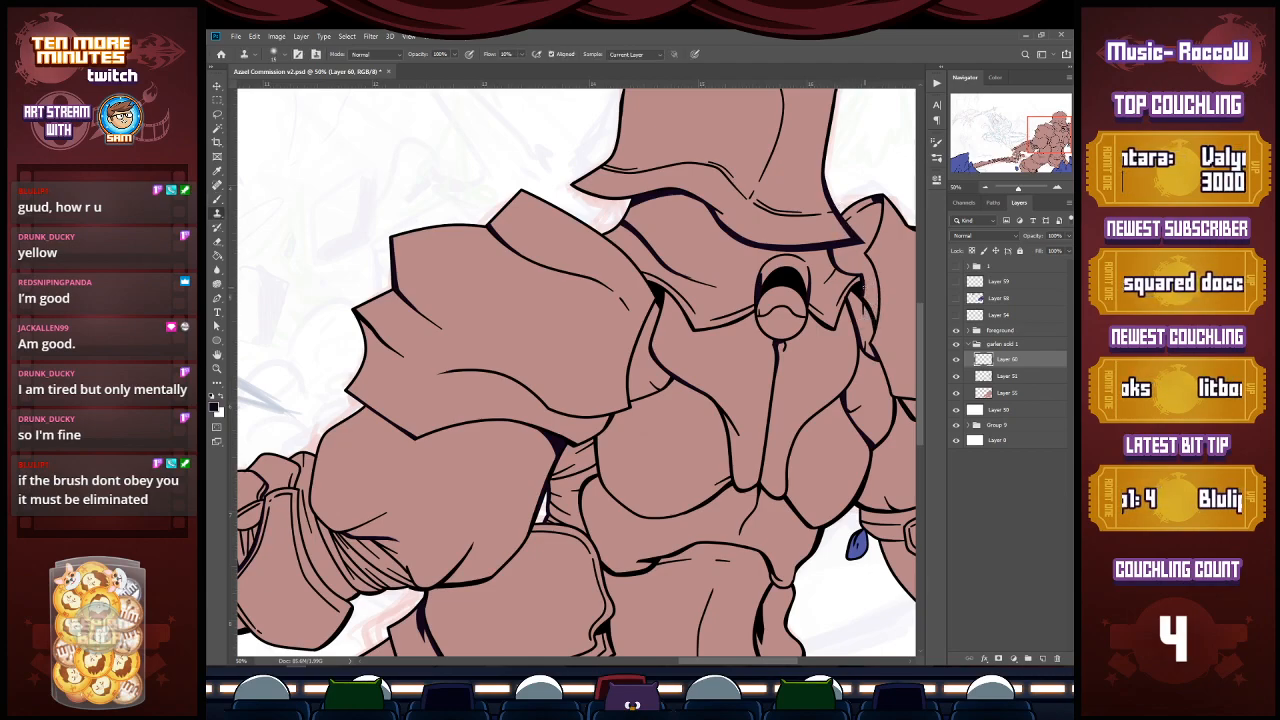
{"action": "left_click", "coordinate": [862, 283]}
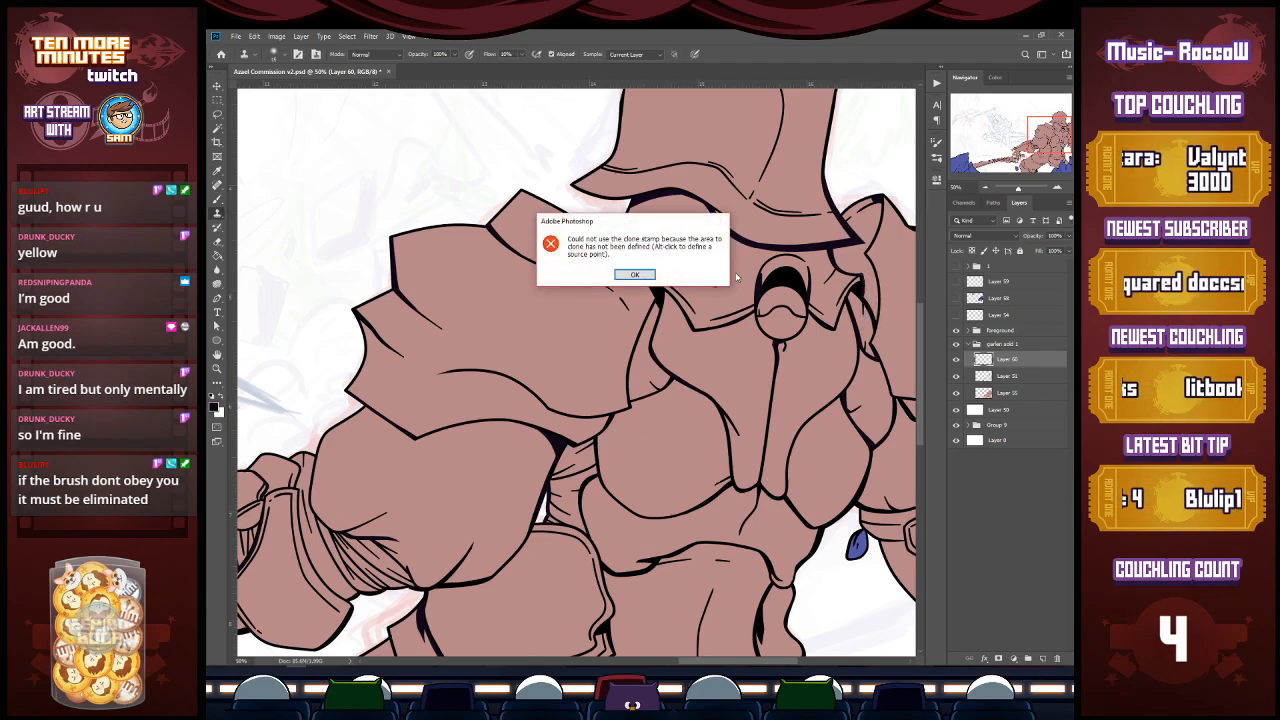
{"action": "key", "text": "Return"}
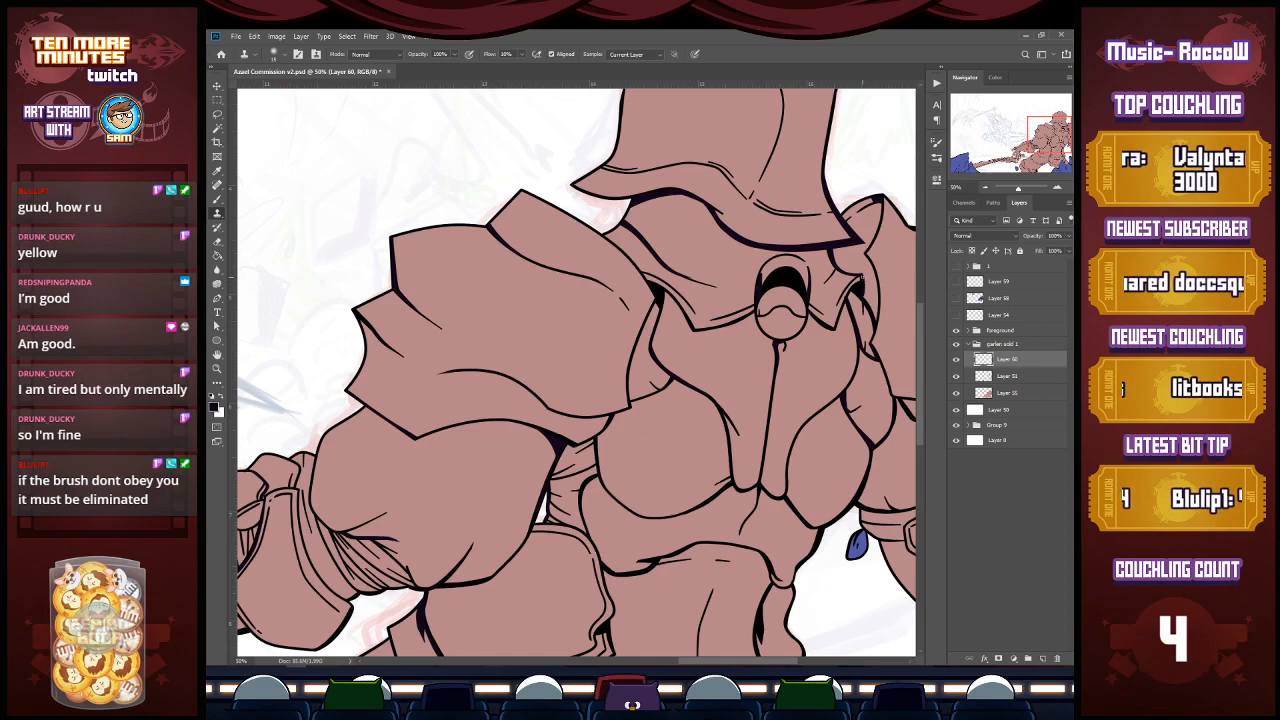
{"action": "left_click", "coordinate": [861, 279]}
{"action": "key", "text": "Return"}
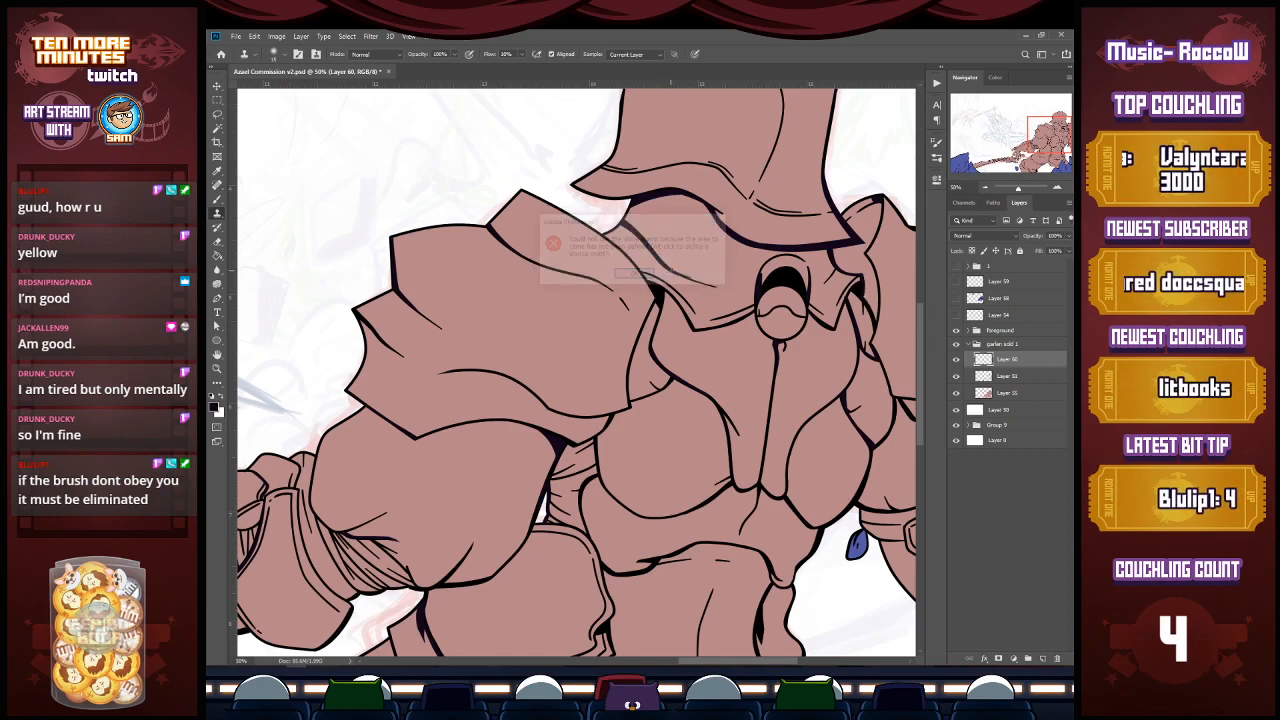
Step: Brush thicker shadow lines on the small plate between shoulder armor and chest, and along the inner contour of the elbow guard
{"action": "key", "text": "b"}
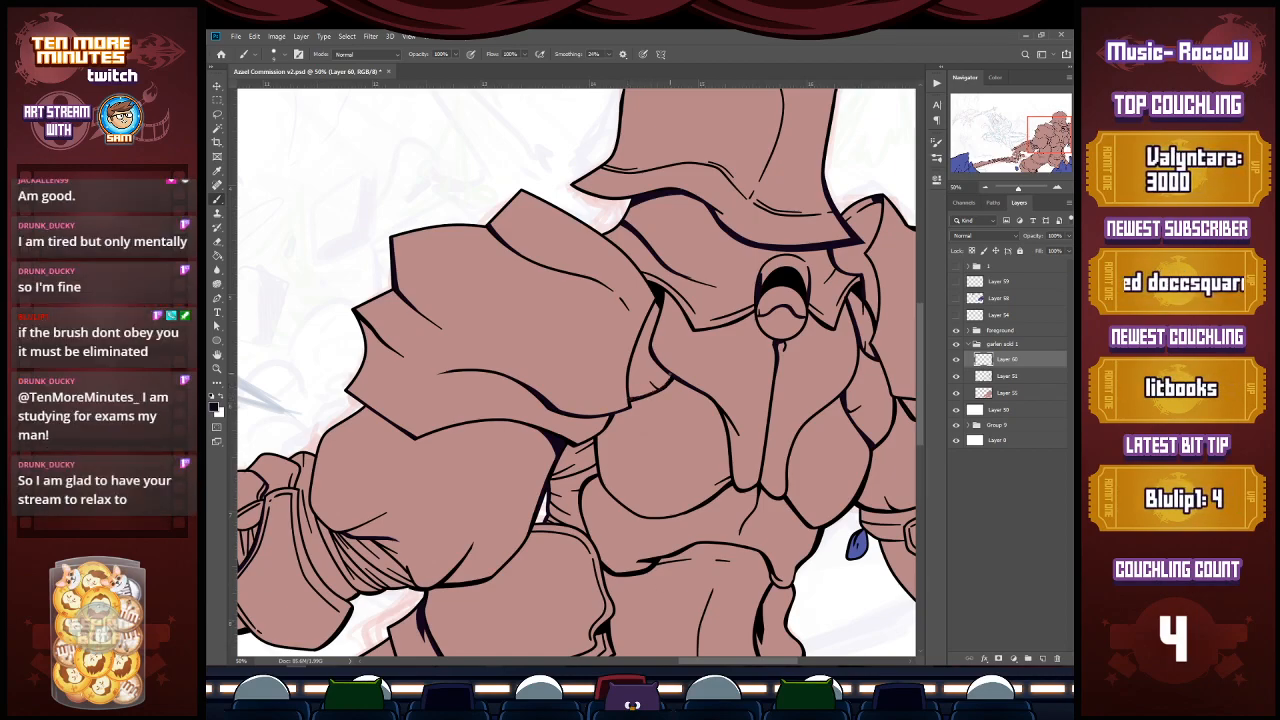
{"action": "left_click_drag", "start_coordinate": [641, 395], "coordinate": [670, 374]}
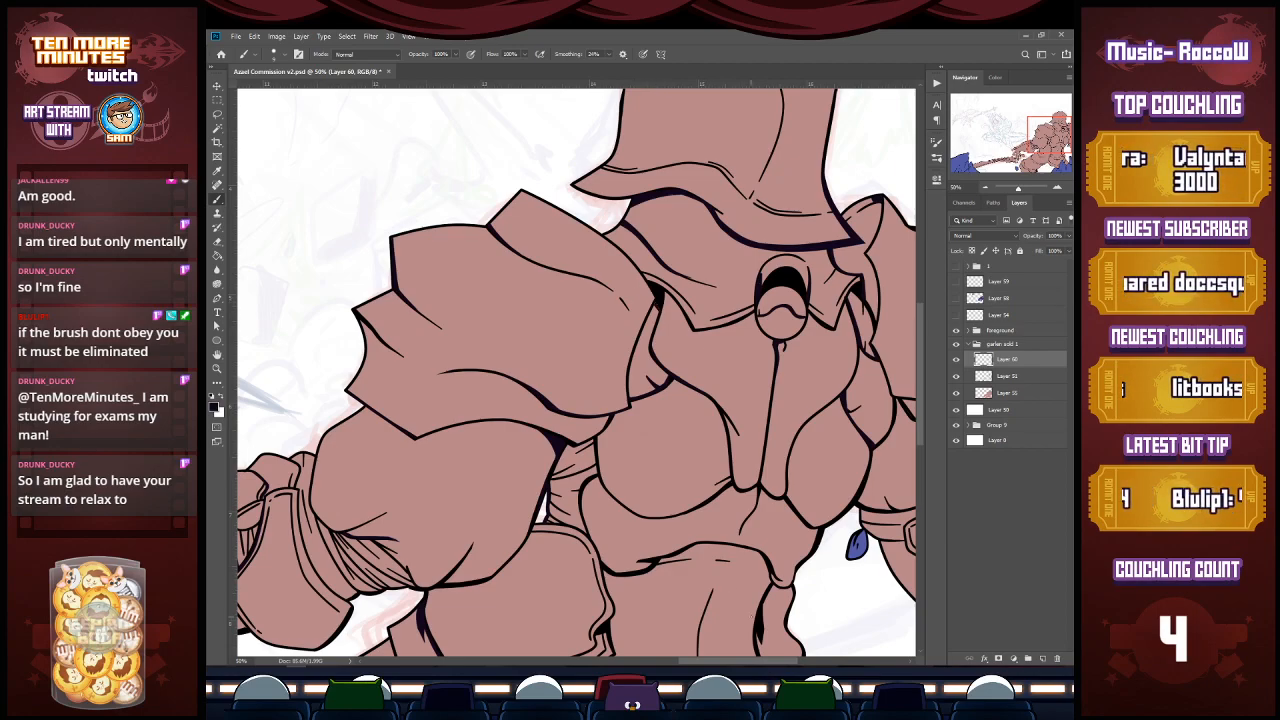
{"action": "left_click_drag", "start_coordinate": [1041, 138], "coordinate": [1023, 143]}
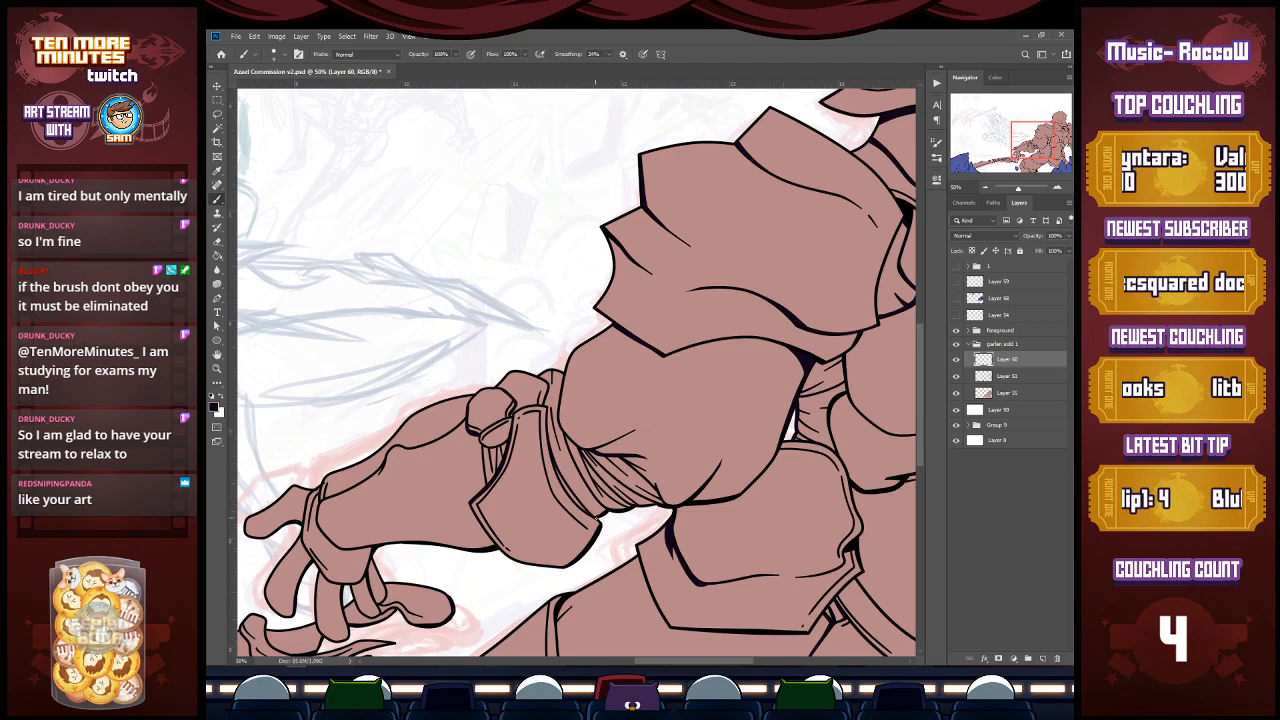
{"action": "left_click_drag", "start_coordinate": [553, 463], "coordinate": [580, 506]}
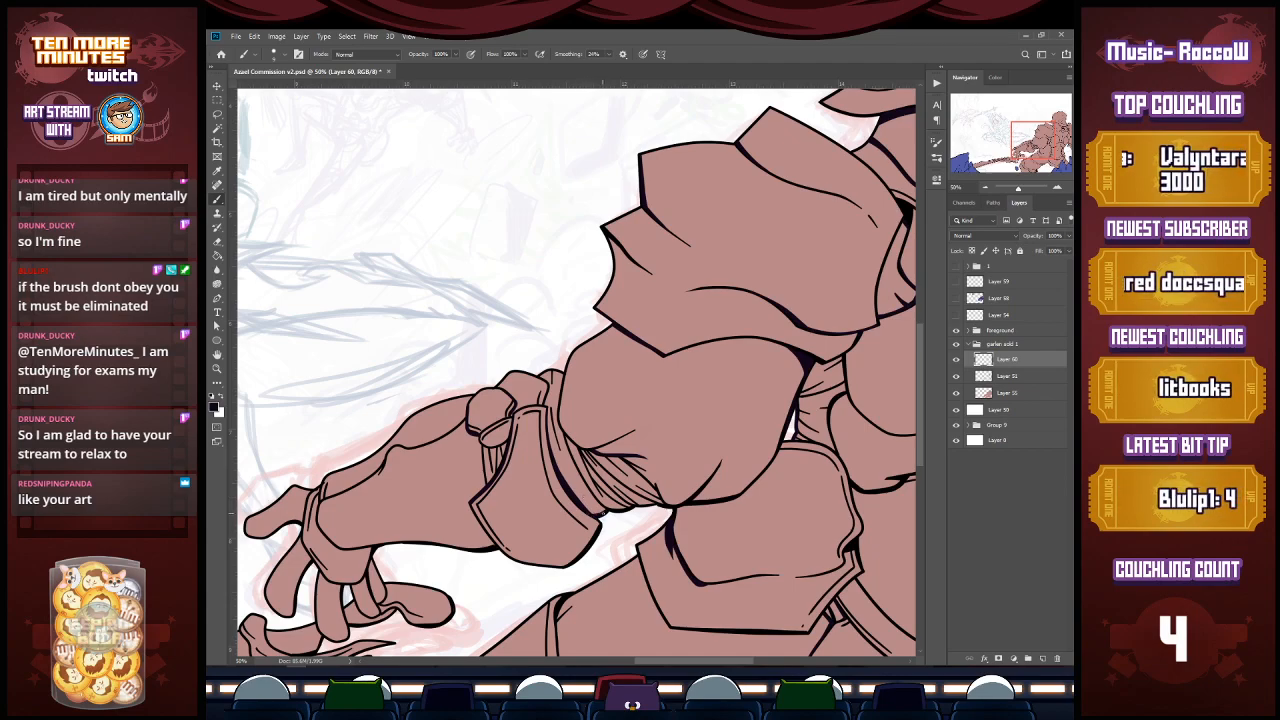
Step: Save the illustration with the added shadow lines
{"action": "scroll", "coordinate": [794, 414], "scroll_direction": "down", "scroll_amount": 2}
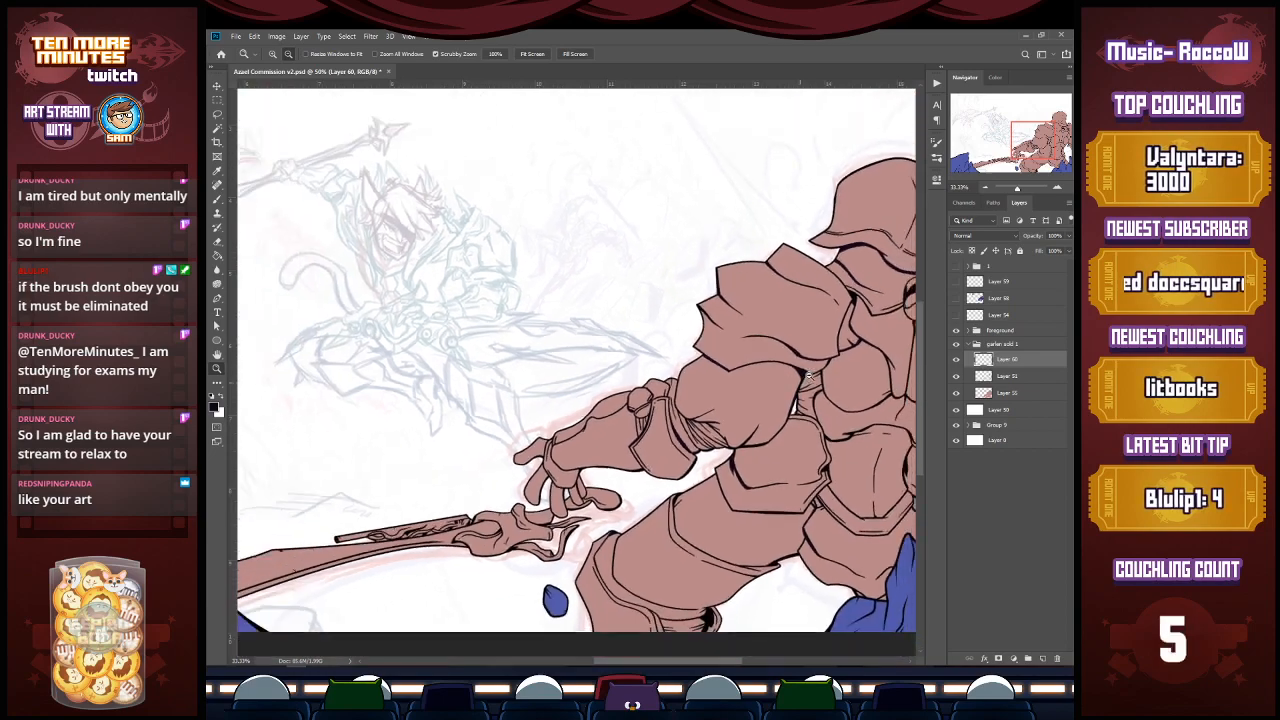
{"action": "key", "text": "ctrl+s"}
{"action": "mouse_move", "coordinate": [1016, 158]}
{"action": "left_mouse_down"}
{"action": "mouse_move", "coordinate": [1055, 151]}
{"action": "mouse_move", "coordinate": [1039, 157]}
{"action": "left_mouse_up"}
{"action": "key", "text": "z"}
{"action": "left_click", "coordinate": [674, 643]}
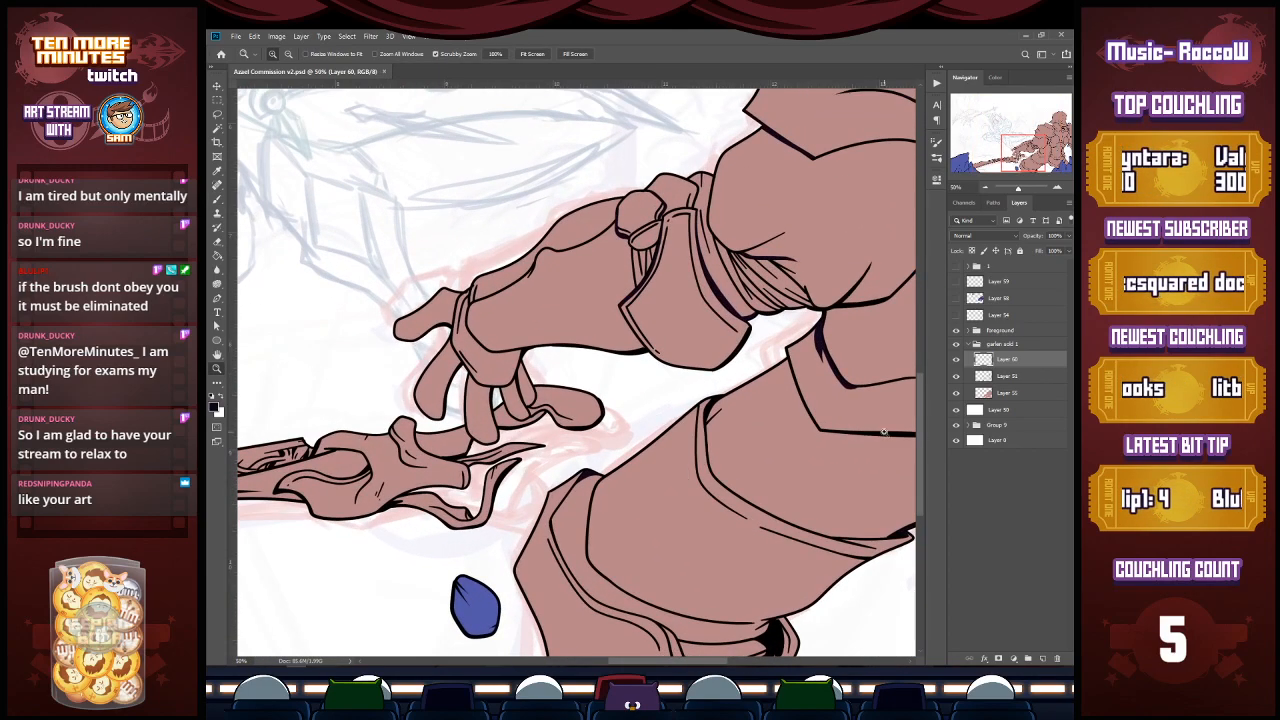
Step: Brush thicker shadow lines on the near knee's outer edge, the hip plate's edge beside the abdomen, and the base of the abdomen's centre line
{"action": "left_click_drag", "start_coordinate": [920, 403], "coordinate": [921, 451]}
{"action": "key", "text": "b"}
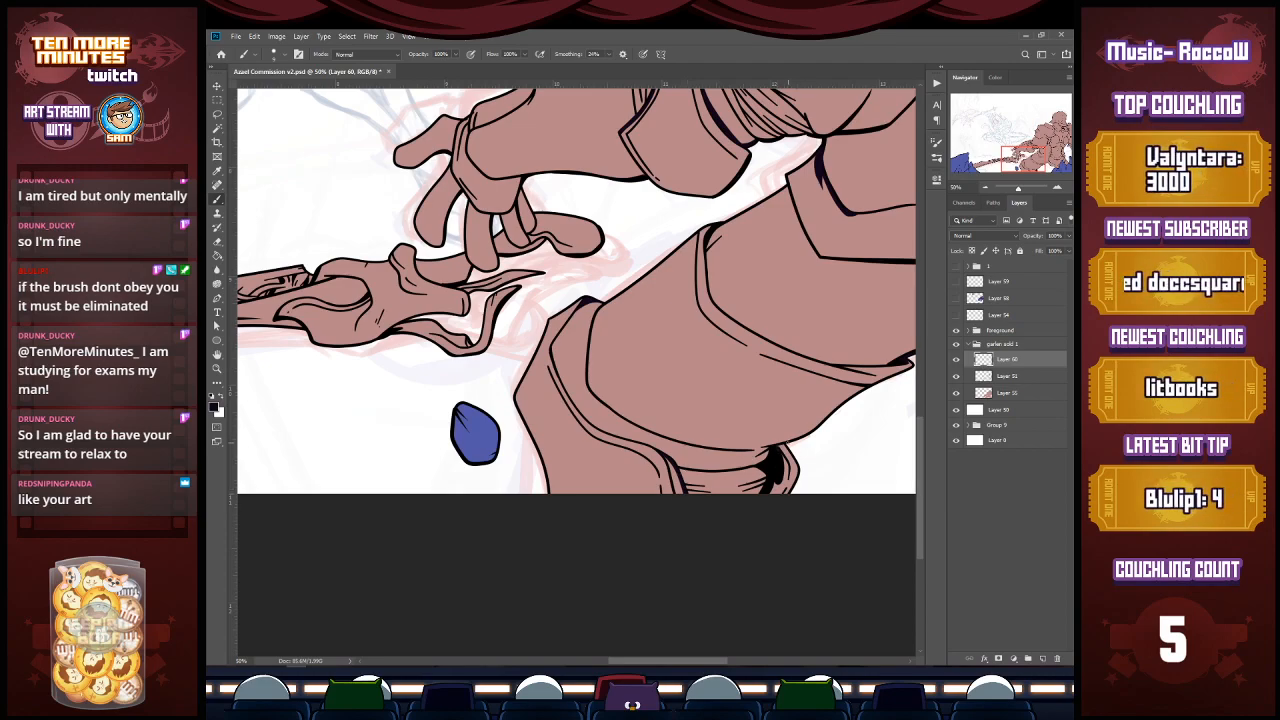
{"action": "left_click_drag", "start_coordinate": [794, 450], "coordinate": [793, 493]}
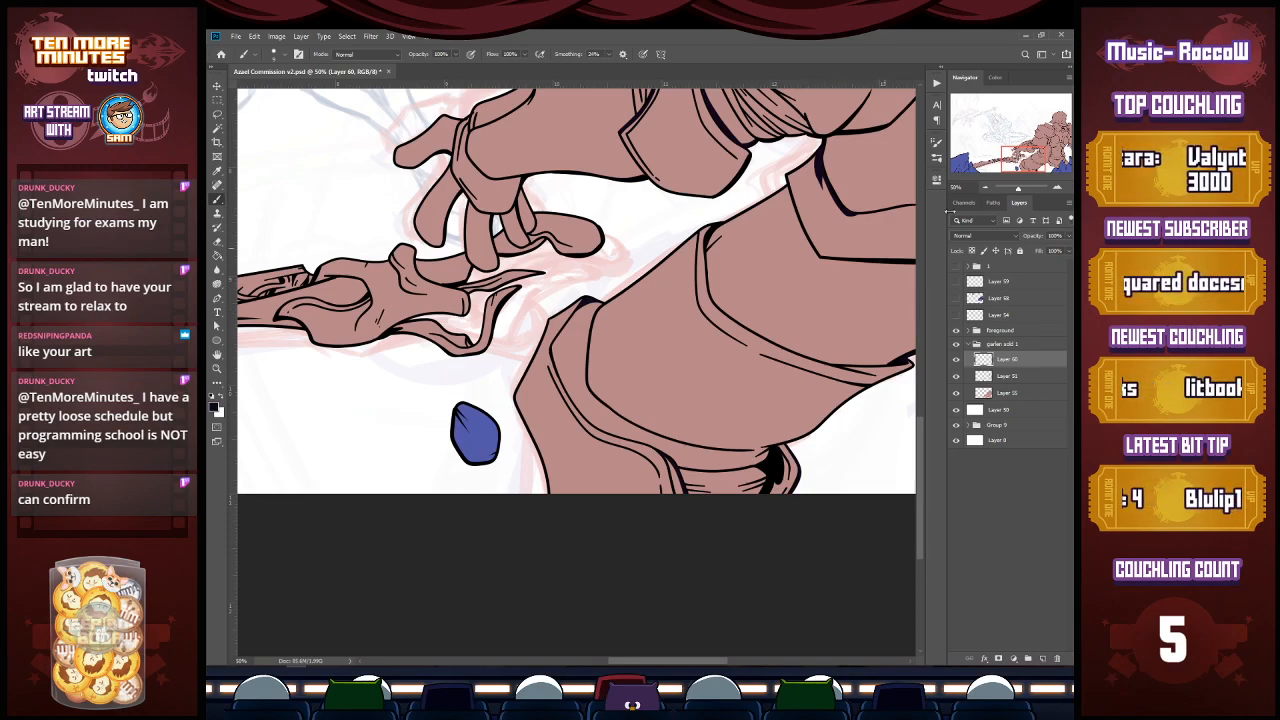
{"action": "left_click_drag", "start_coordinate": [1024, 161], "coordinate": [1049, 153]}
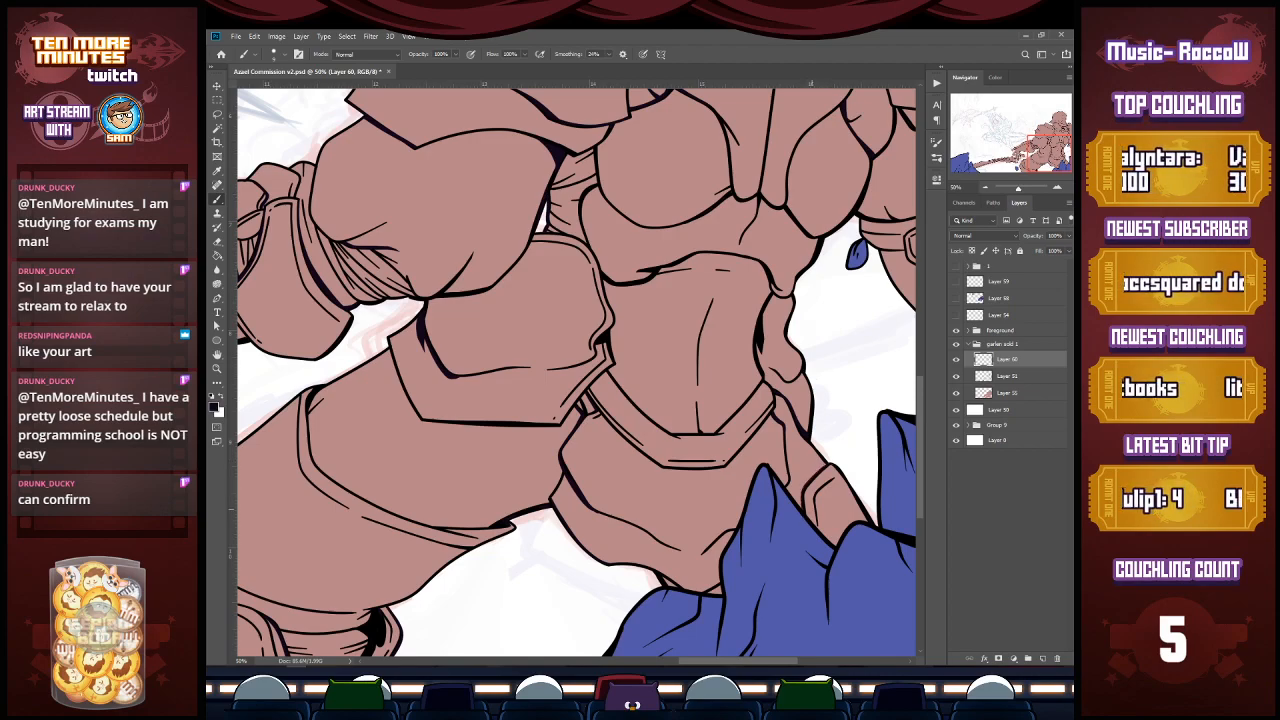
{"action": "left_click_drag", "start_coordinate": [1050, 160], "coordinate": [1057, 152]}
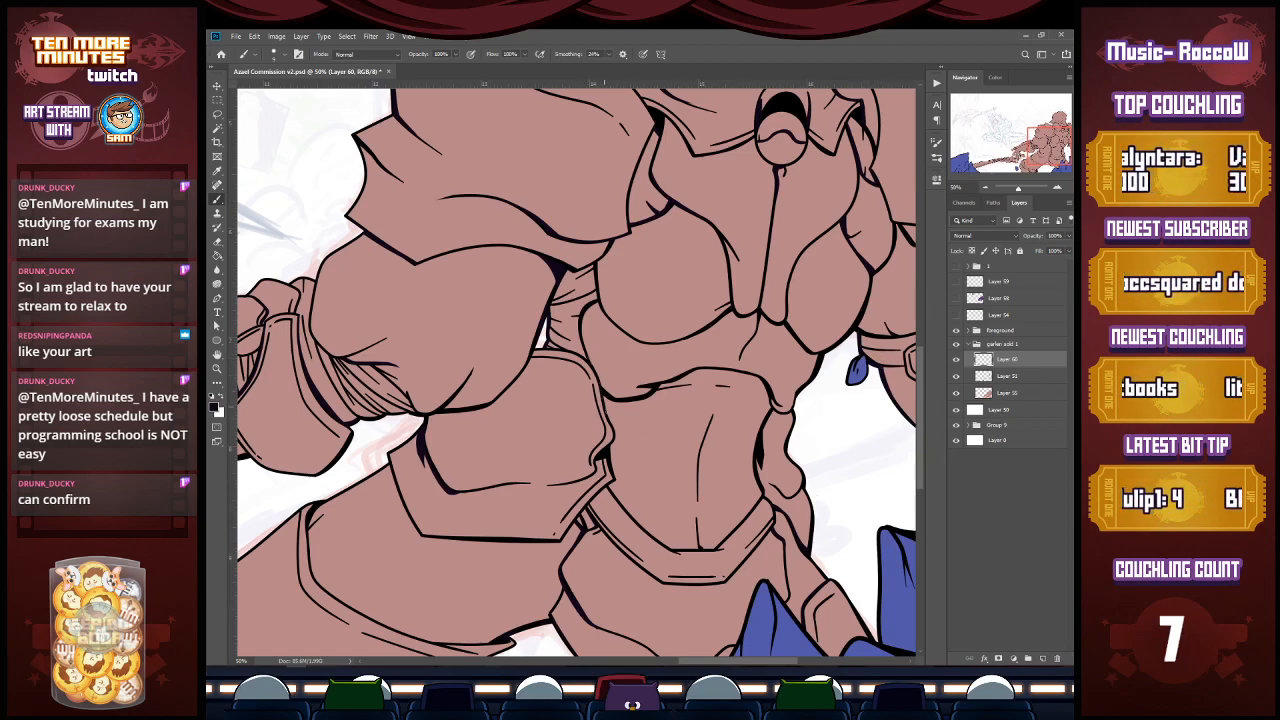
{"action": "left_click_drag", "start_coordinate": [611, 444], "coordinate": [606, 454]}
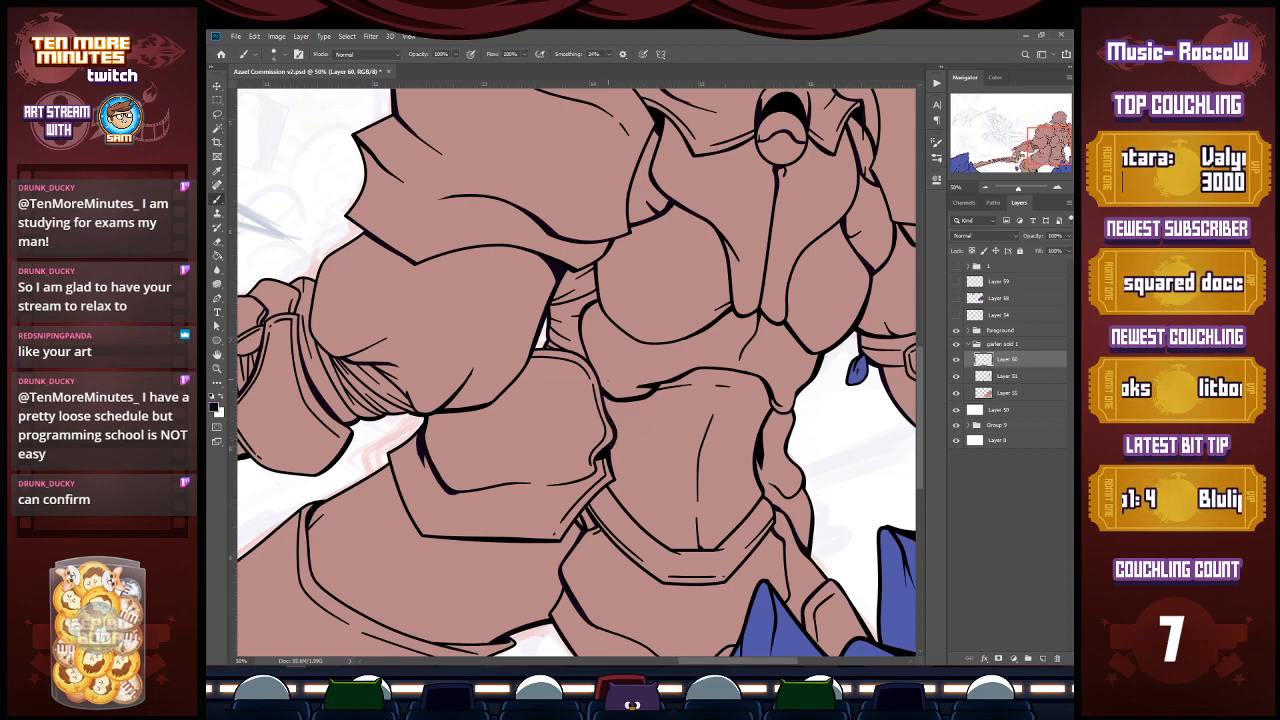
{"action": "left_click_drag", "start_coordinate": [698, 524], "coordinate": [704, 546]}
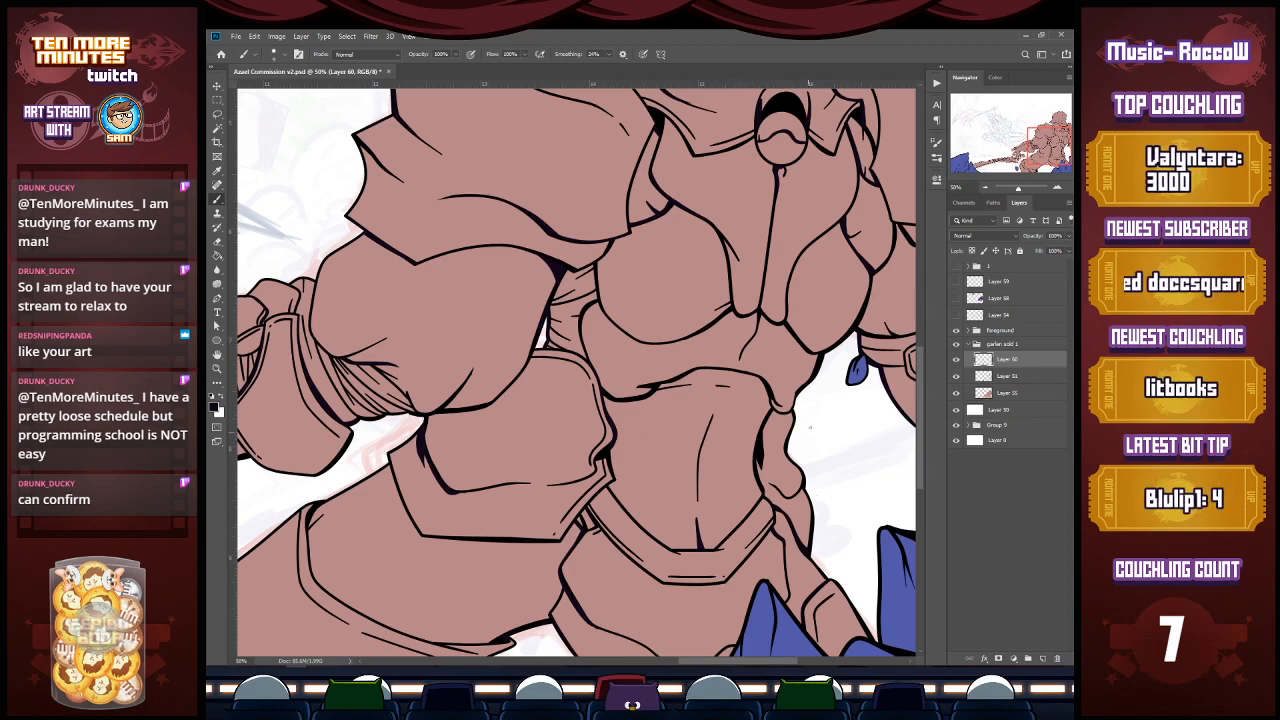
Step: Brush a thicker shadow line along the far edge of the soldier's chest plate, beside and below the round mask
{"action": "left_click_drag", "start_coordinate": [1048, 149], "coordinate": [1018, 155]}
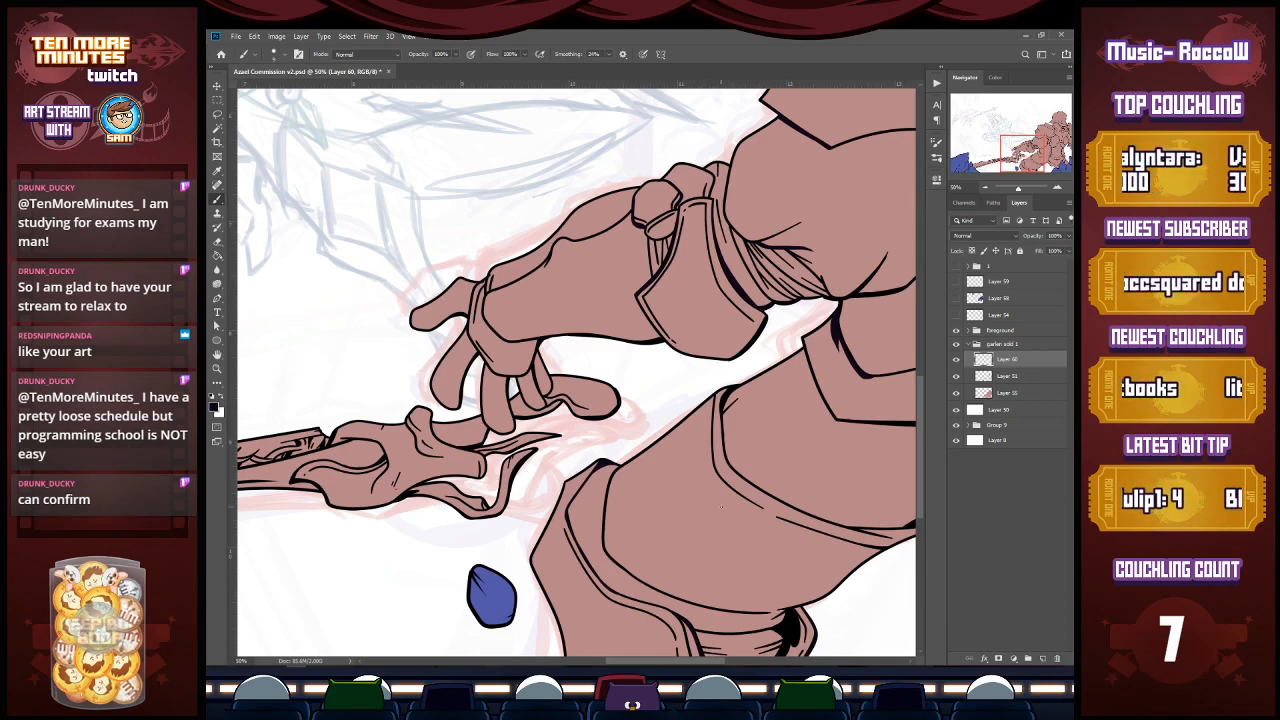
{"action": "scroll", "coordinate": [721, 507], "scroll_direction": "up", "scroll_amount": 2}
{"action": "left_click_drag", "start_coordinate": [645, 249], "coordinate": [661, 332]}
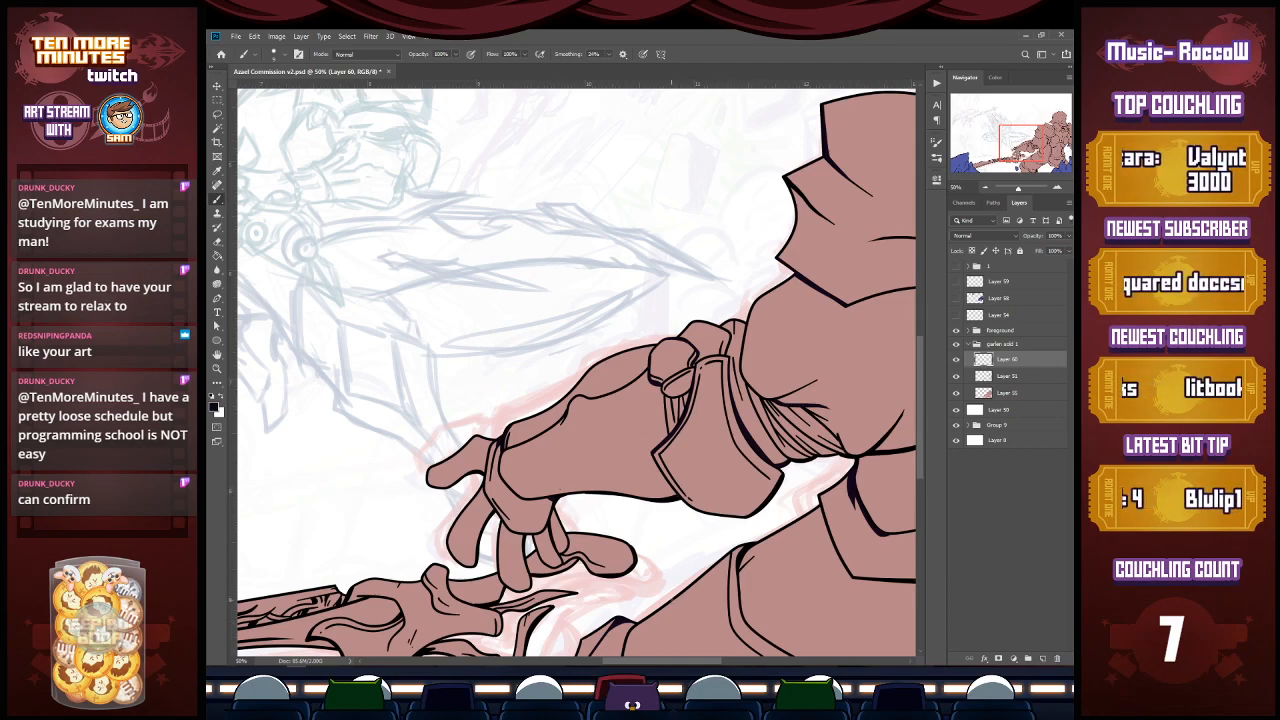
{"action": "left_click_drag", "start_coordinate": [1022, 150], "coordinate": [1048, 134]}
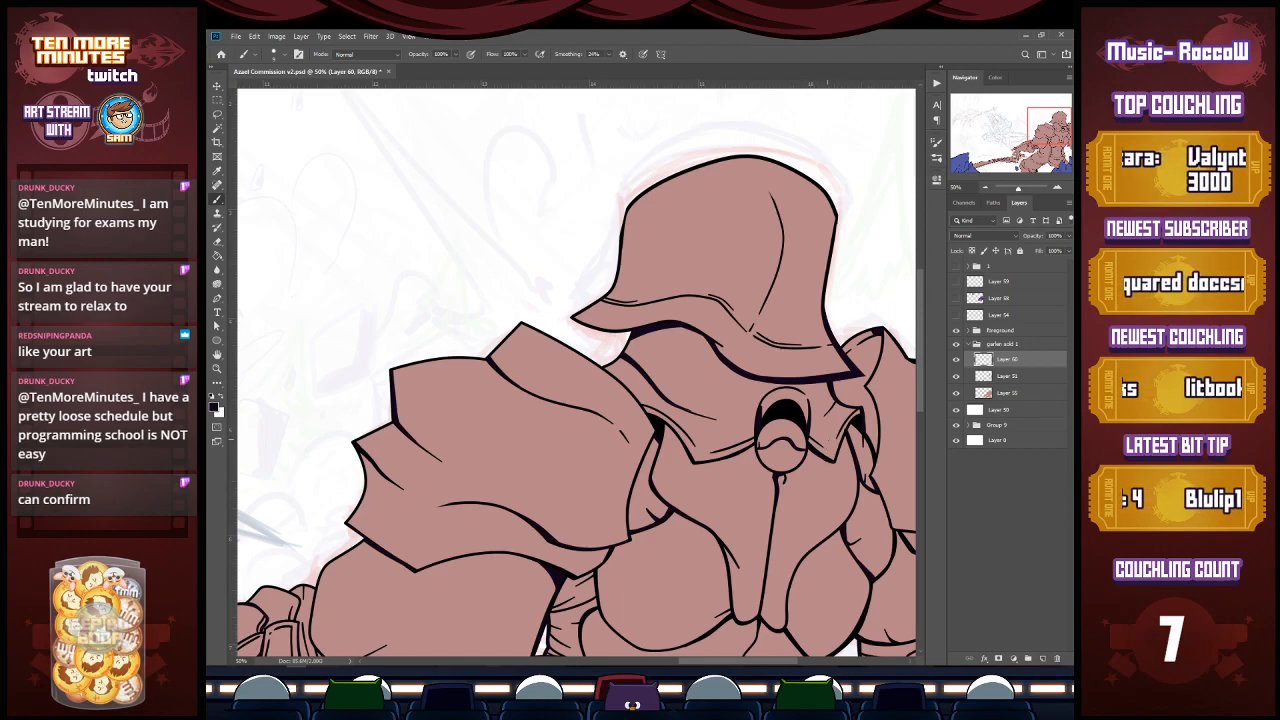
{"action": "scroll", "coordinate": [575, 370], "scroll_direction": "down", "scroll_amount": 5}
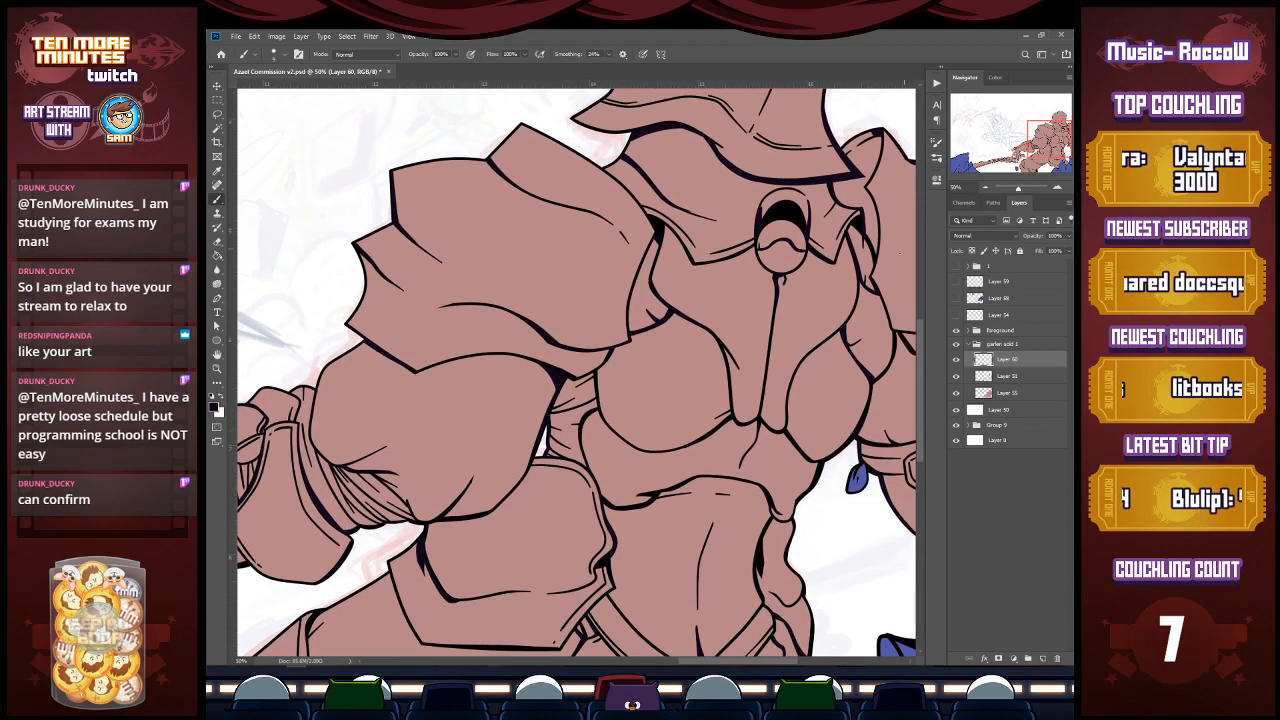
{"action": "left_click_drag", "start_coordinate": [860, 284], "coordinate": [845, 332]}
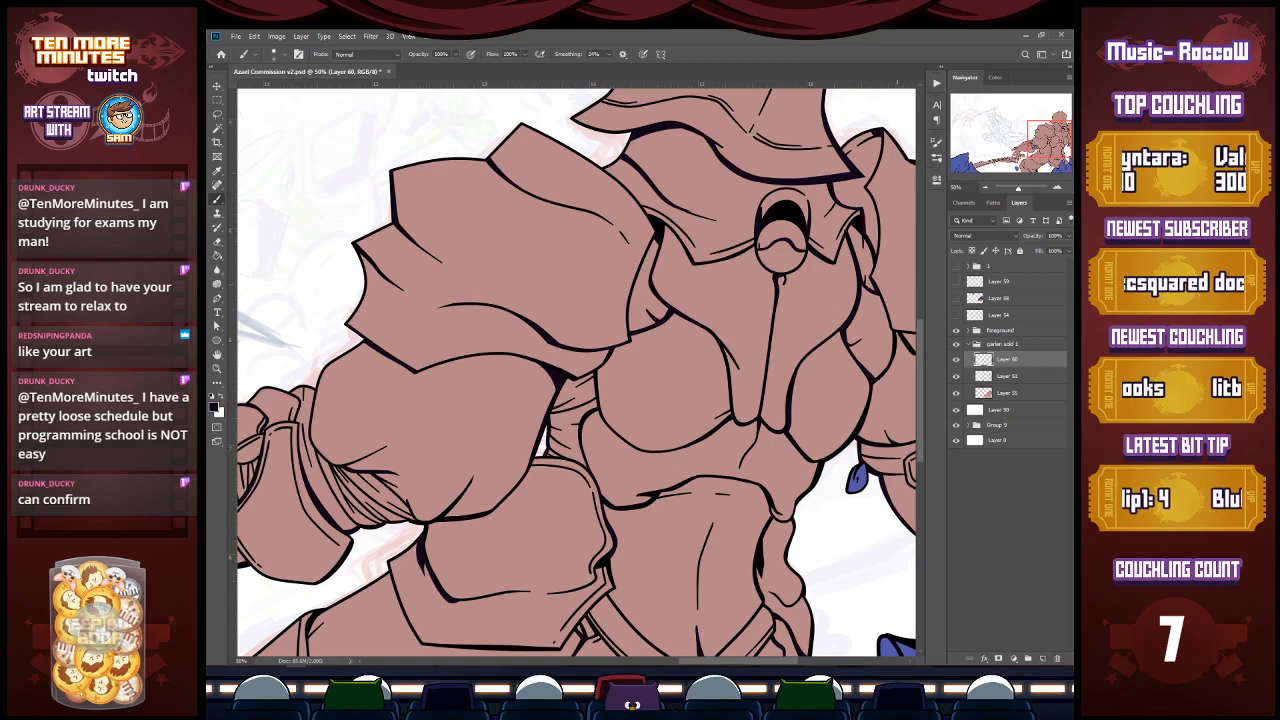
Step: Compare the whole soldier with the shadow line layer hidden and shown, and save the illustration
{"action": "key", "text": "ctrl+minus"}
{"action": "key", "text": "ctrl+minus"}
{"action": "key", "text": "ctrl+minus"}
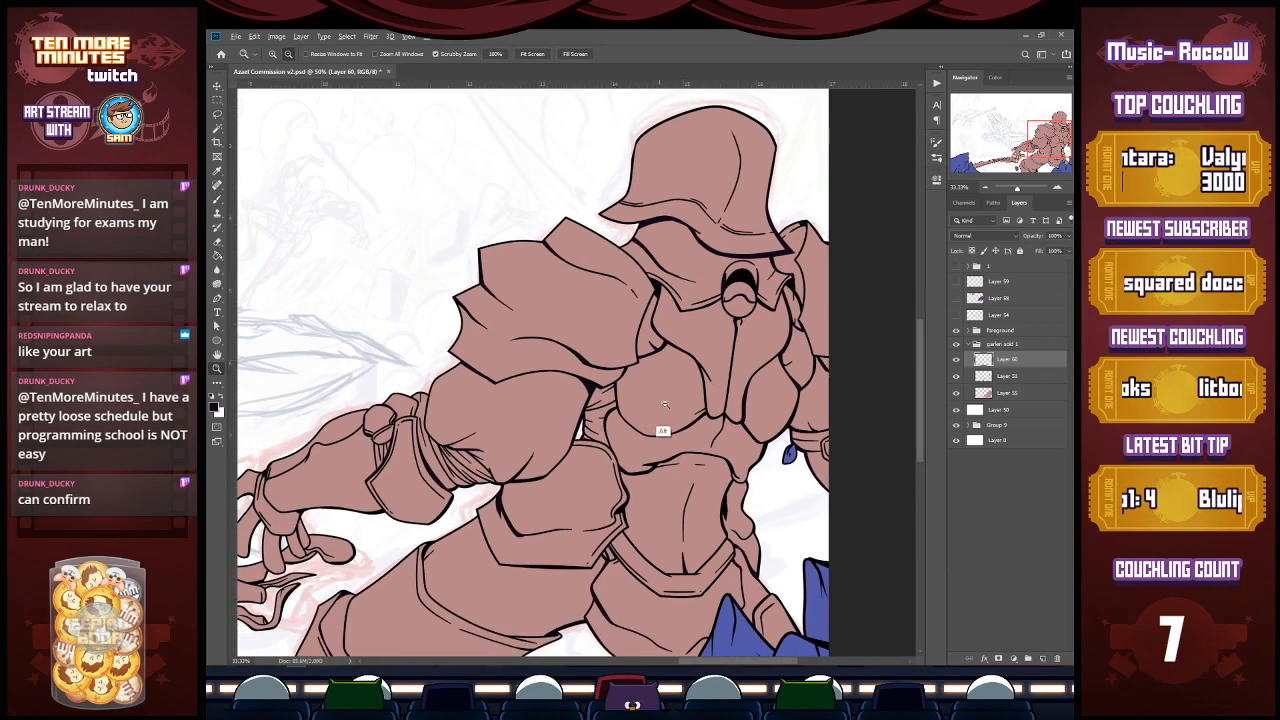
{"action": "key", "text": "ctrl+s"}
{"action": "left_click_drag", "start_coordinate": [1029, 157], "coordinate": [1005, 154]}
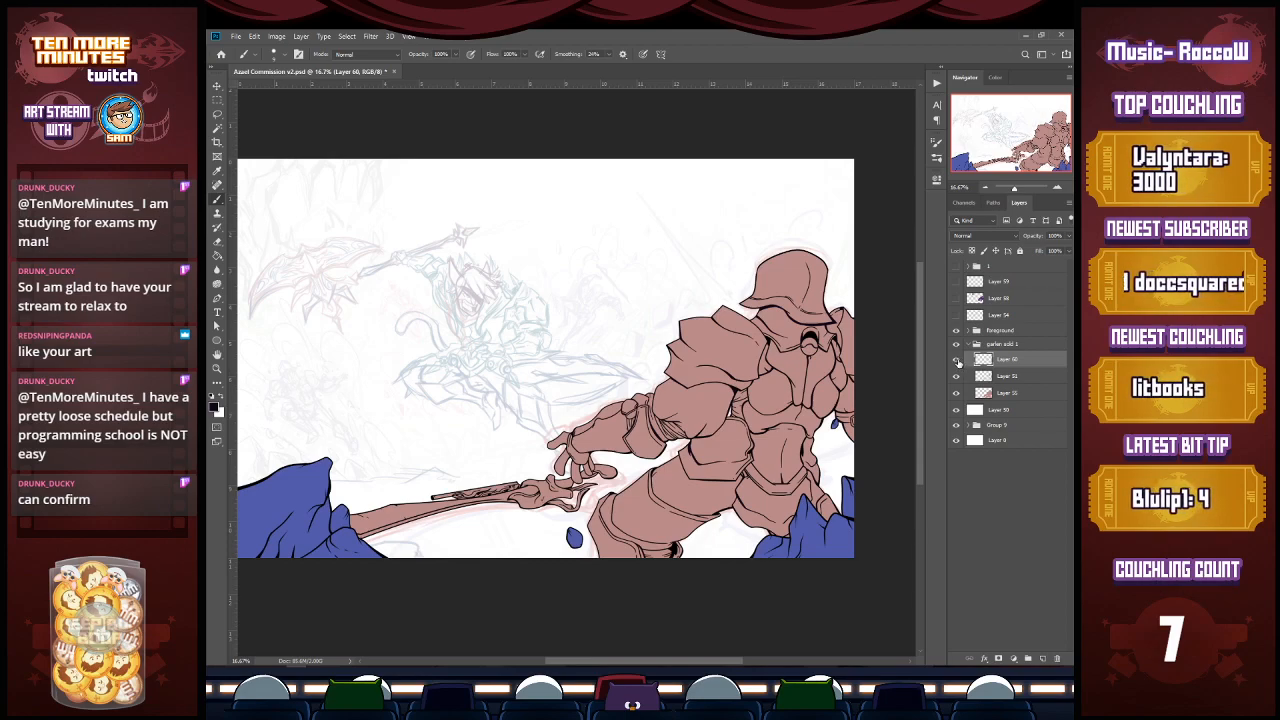
{"action": "left_click", "coordinate": [958, 360]}
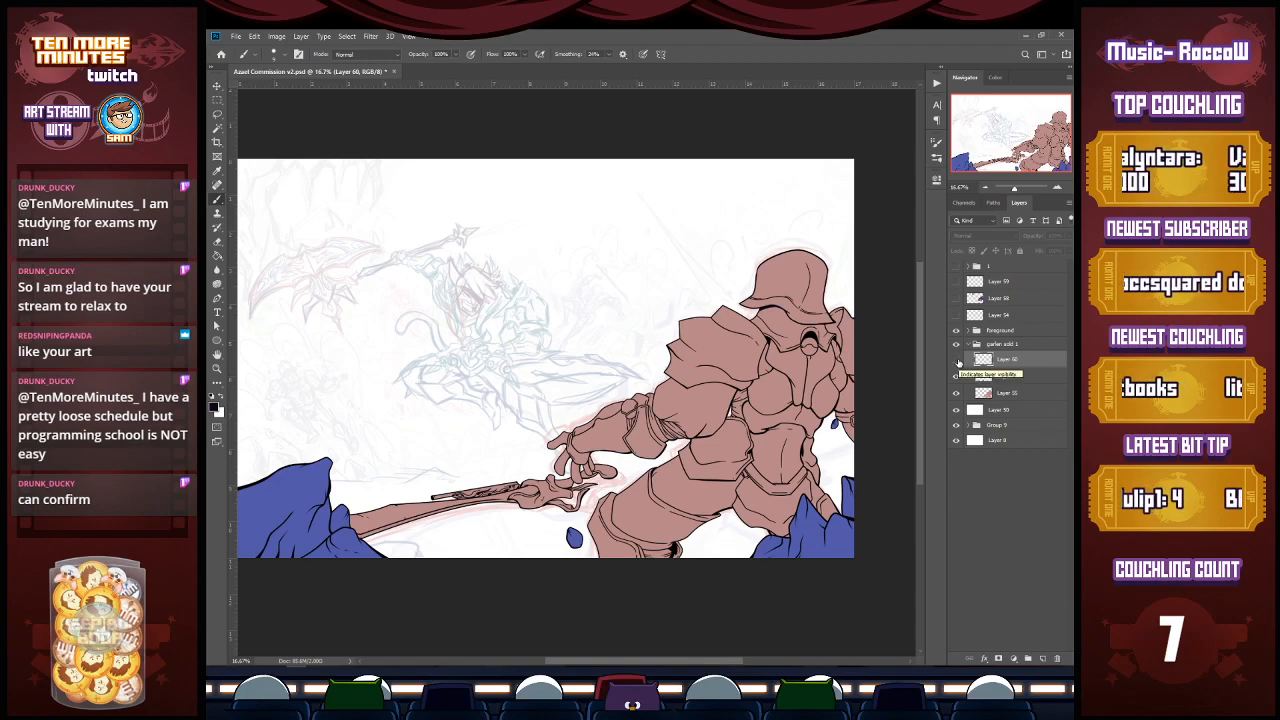
{"action": "left_click", "coordinate": [958, 360]}
{"action": "key", "text": "ctrl+s"}
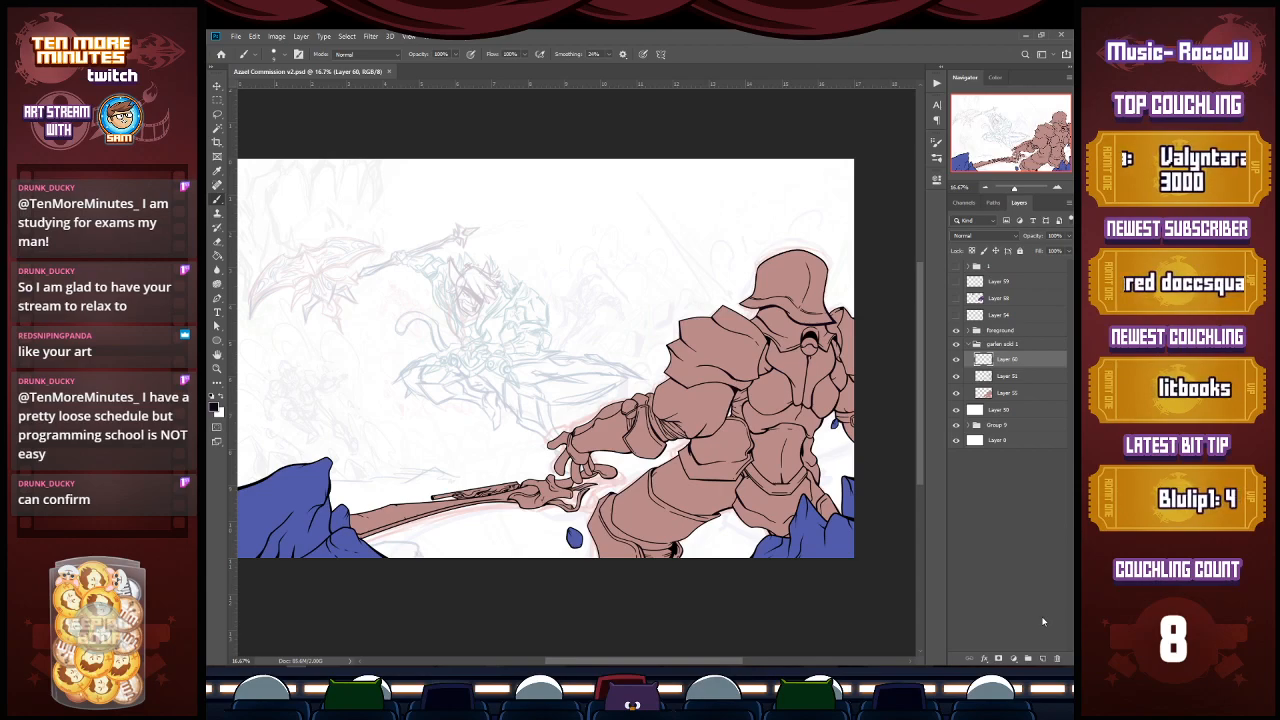
Step: Collapse the armored soldier's layer group and toggle Layer 59's visibility to check its contents
{"action": "key", "text": "z"}
{"action": "left_click", "coordinate": [446, 314]}
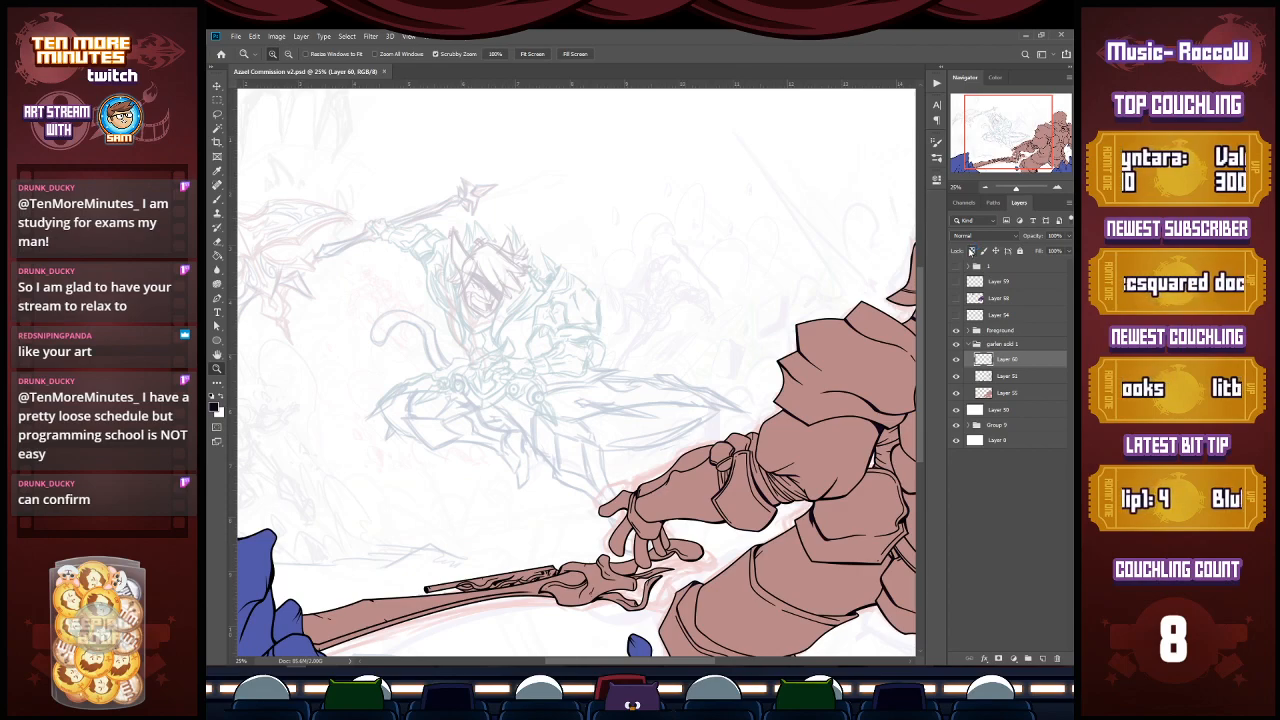
{"action": "mouse_move", "coordinate": [1016, 131]}
{"action": "left_mouse_down"}
{"action": "mouse_move", "coordinate": [1047, 132]}
{"action": "mouse_move", "coordinate": [996, 141]}
{"action": "left_mouse_up"}
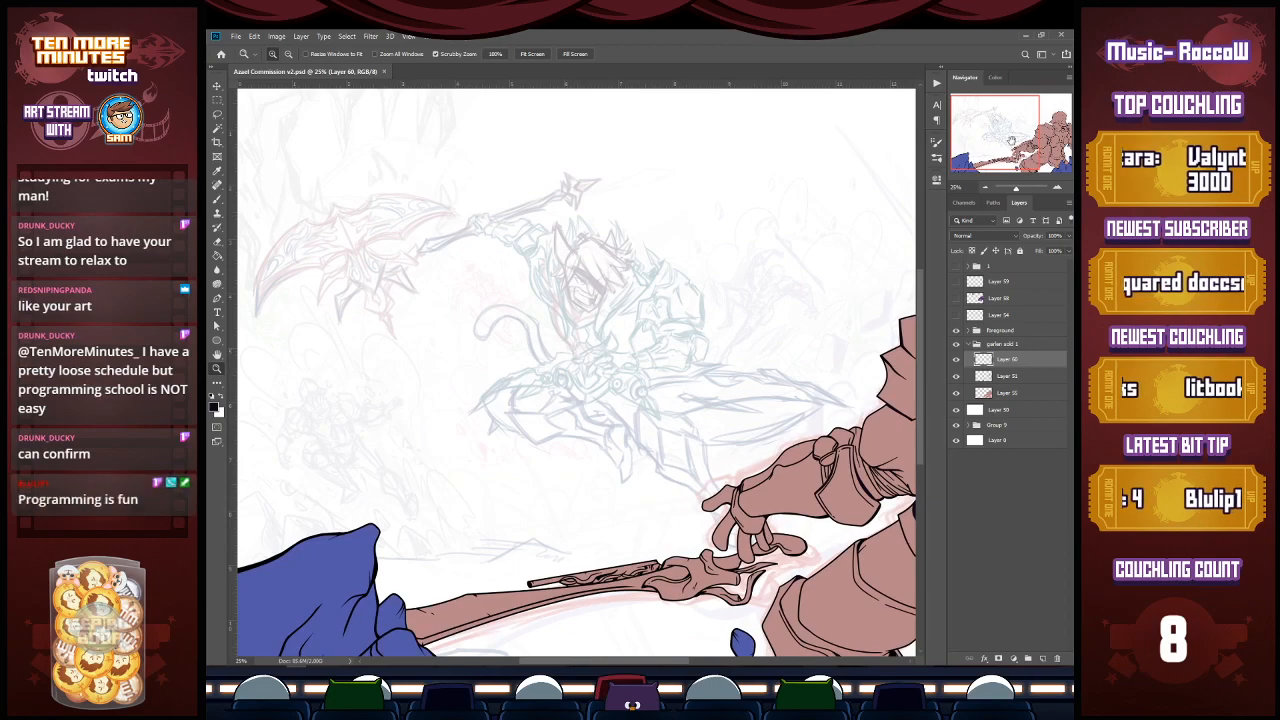
{"action": "left_click", "coordinate": [974, 344]}
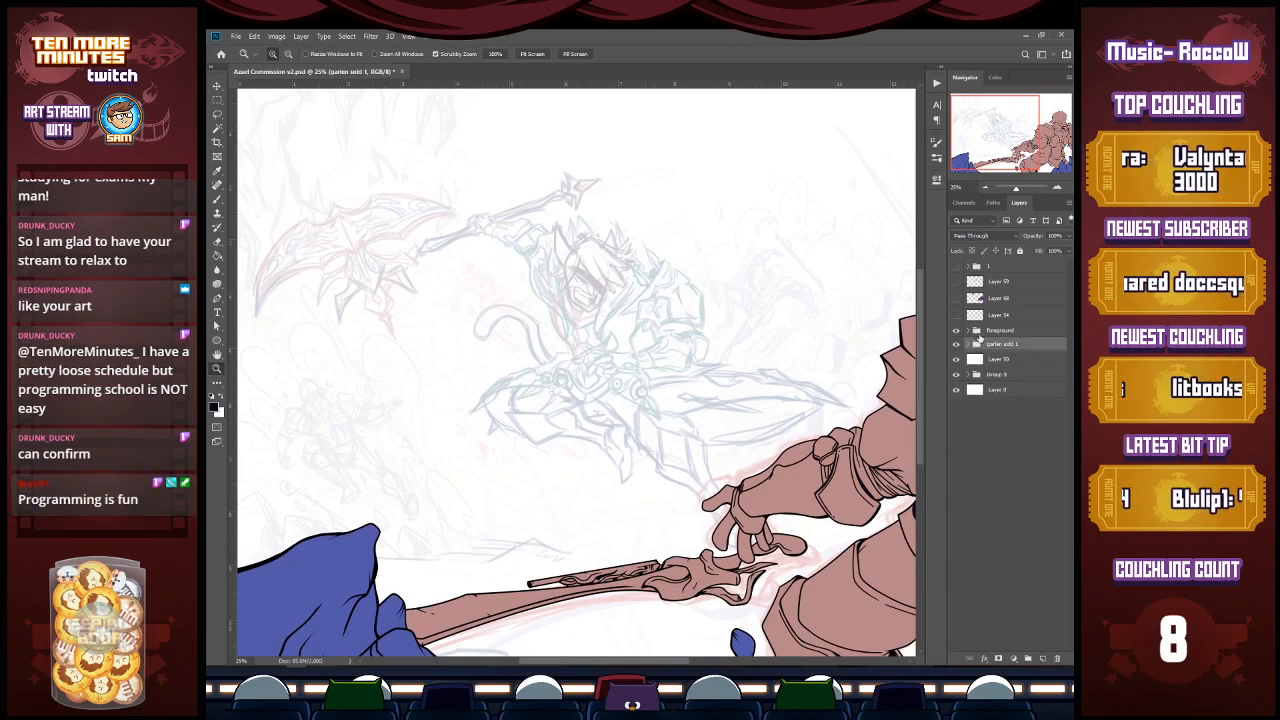
{"action": "left_click", "coordinate": [956, 281]}
{"action": "left_click", "coordinate": [956, 281]}
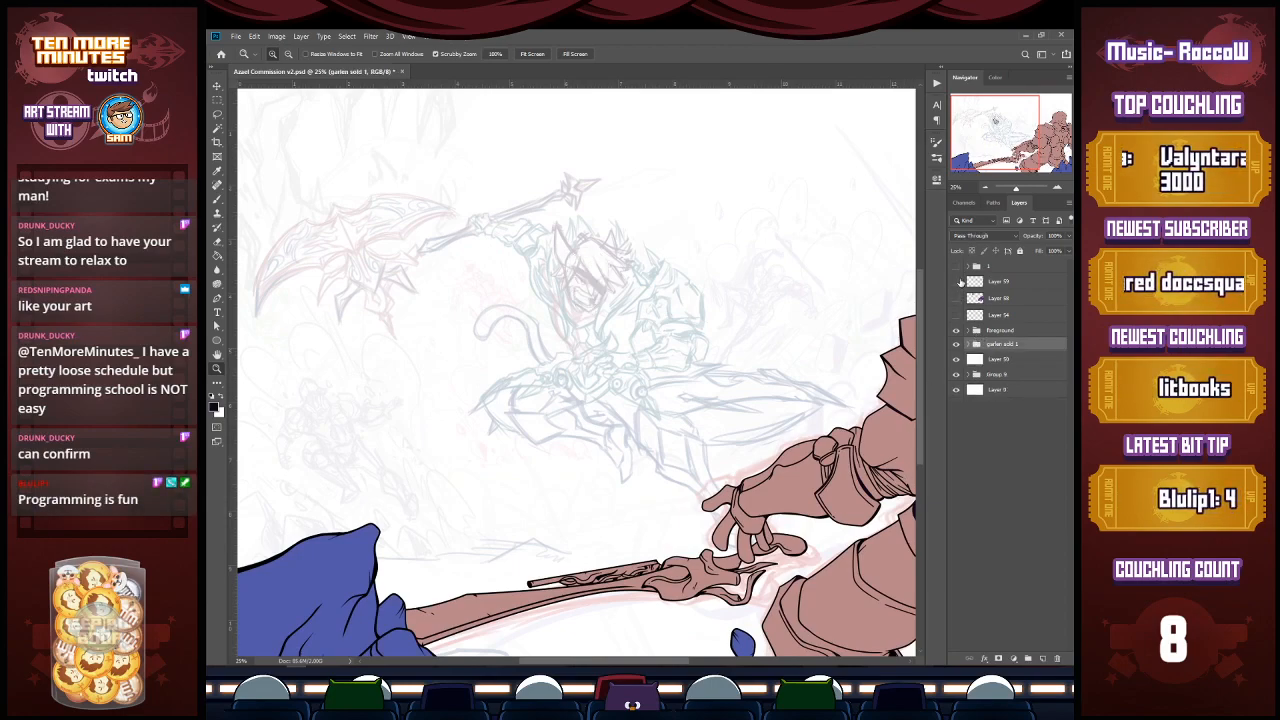
Step: Examine the rough sketches of the leaping axe wielder and the smaller figures behind him
{"action": "left_click", "coordinate": [582, 272]}
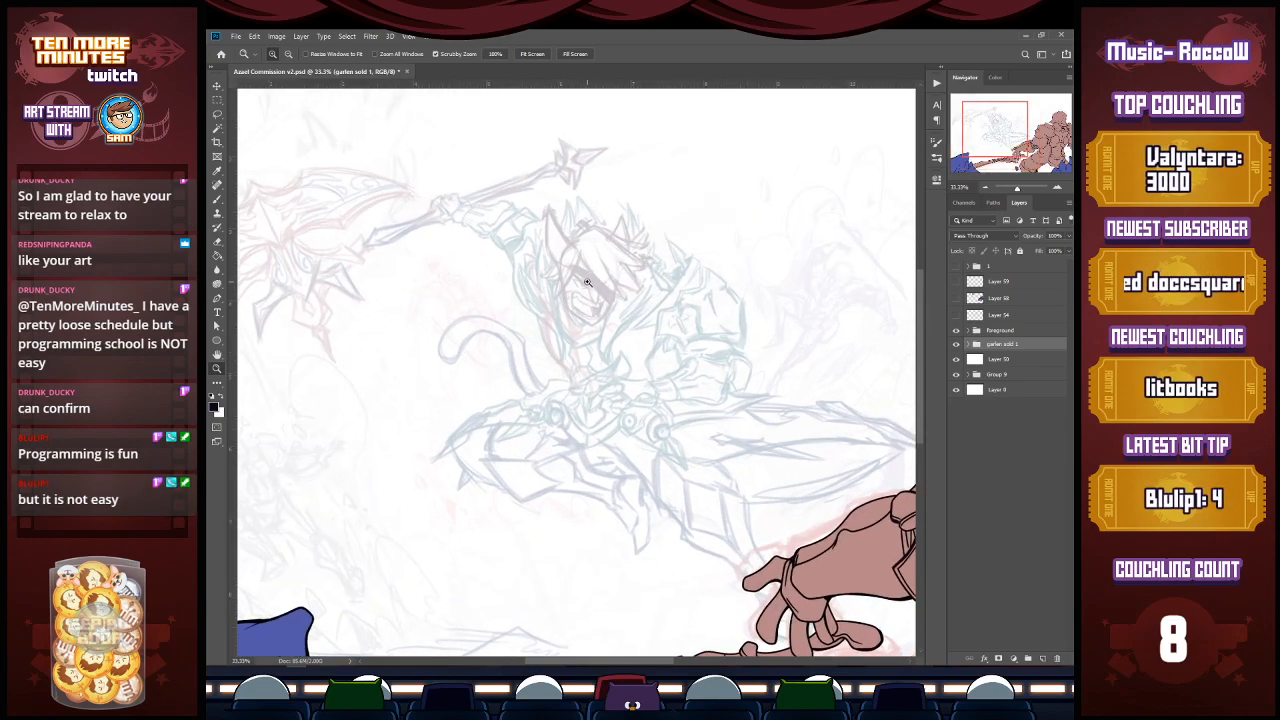
{"action": "left_click_drag", "start_coordinate": [1007, 133], "coordinate": [924, 146]}
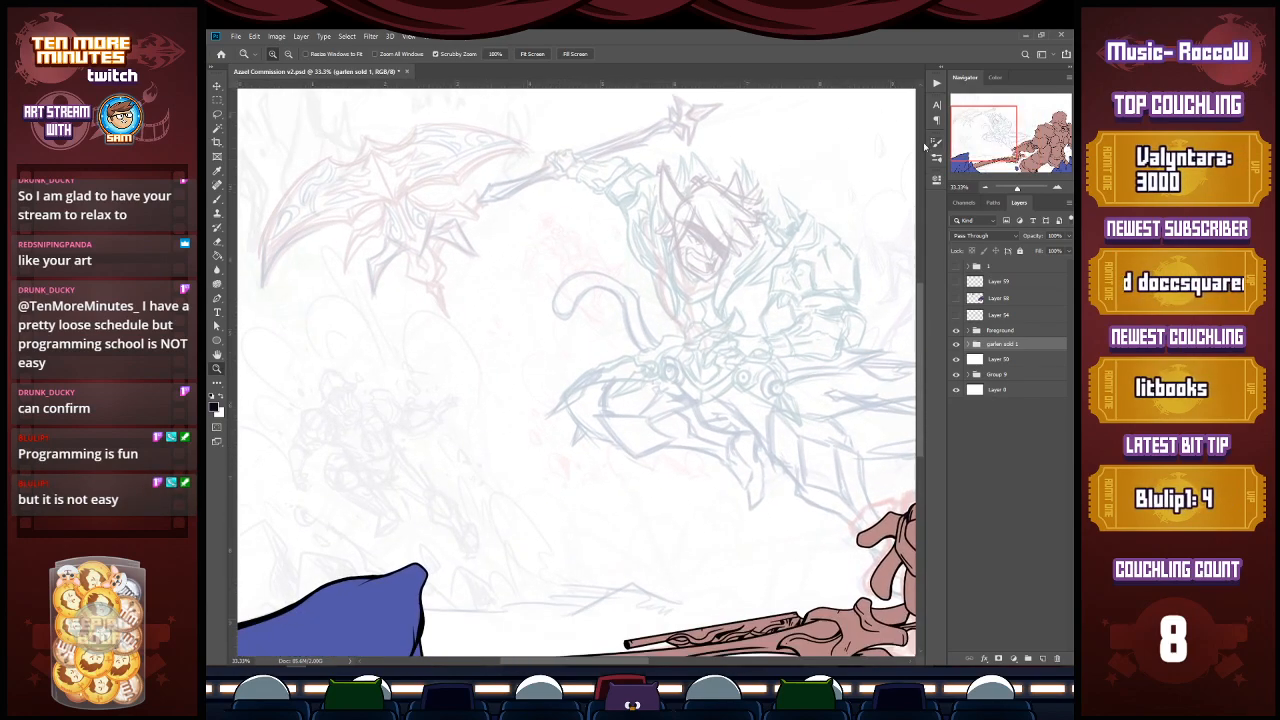
{"action": "left_click", "coordinate": [337, 397]}
{"action": "left_click_drag", "start_coordinate": [983, 144], "coordinate": [1025, 129]}
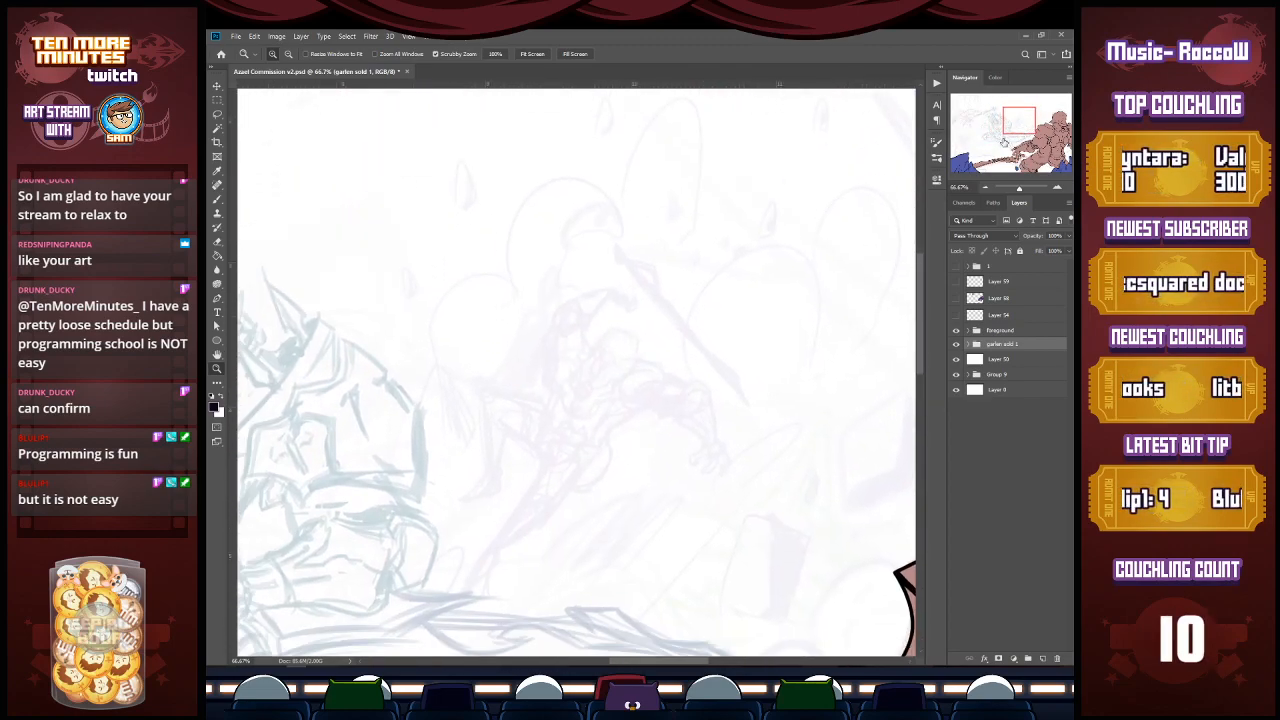
{"action": "mouse_move", "coordinate": [1015, 123]}
{"action": "left_mouse_down"}
{"action": "mouse_move", "coordinate": [1012, 157]}
{"action": "mouse_move", "coordinate": [995, 128]}
{"action": "mouse_move", "coordinate": [1005, 118]}
{"action": "mouse_move", "coordinate": [1048, 127]}
{"action": "mouse_move", "coordinate": [1009, 128]}
{"action": "left_mouse_up"}
{"action": "left_click", "coordinate": [635, 342], "text": "alt"}
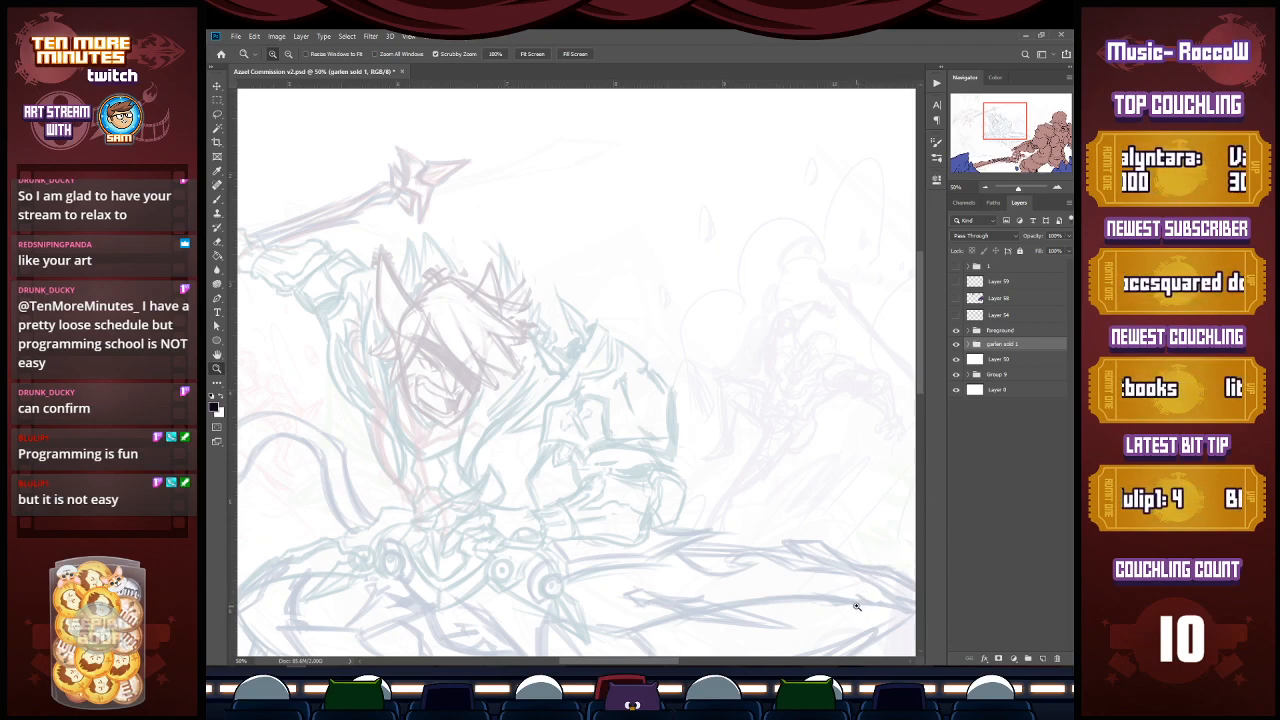
Step: Add a new layer above Layer 59 and ready the Brush over the faint sketch of the small crouching background figure
{"action": "left_click", "coordinate": [1010, 281]}
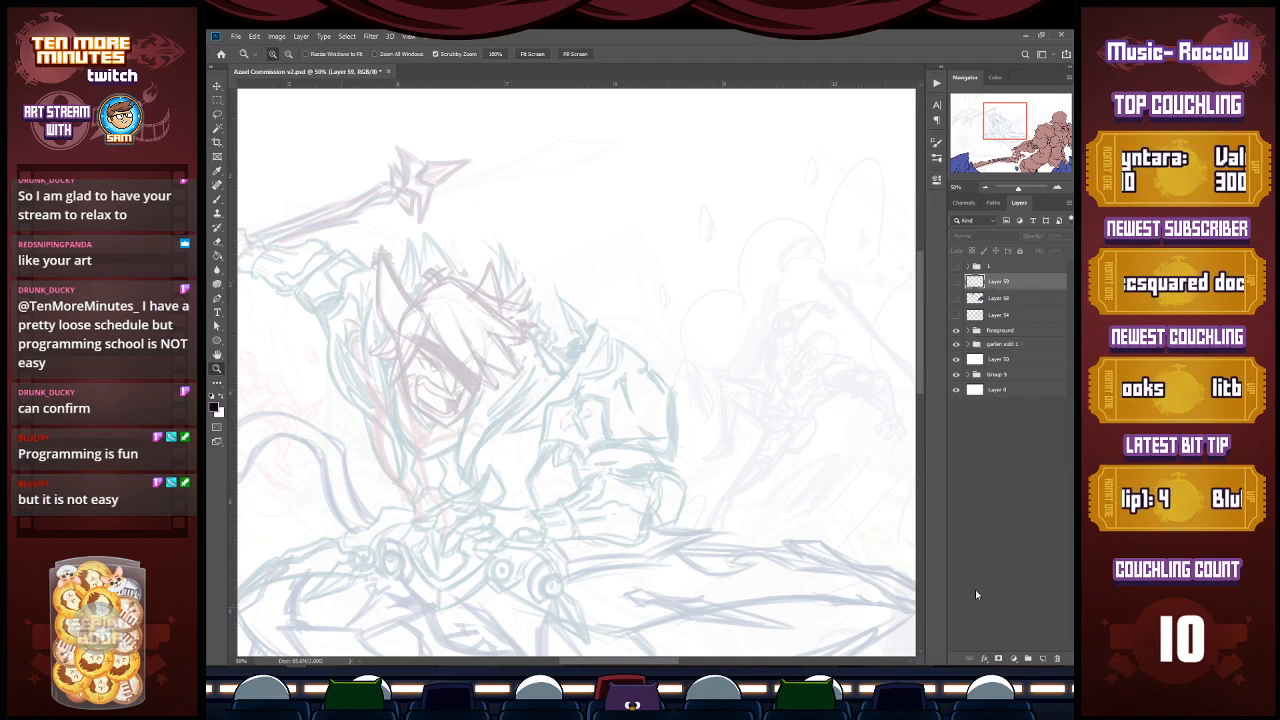
{"action": "left_click", "coordinate": [1042, 657]}
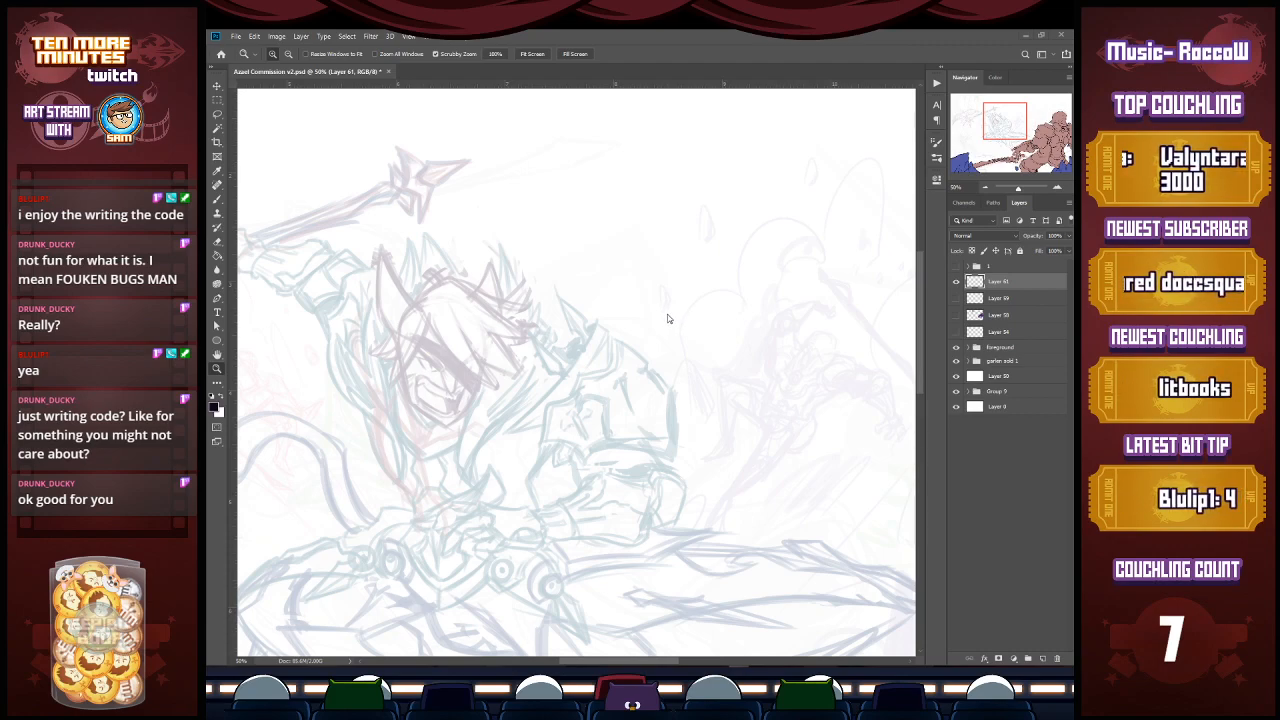
{"action": "left_click_drag", "start_coordinate": [1004, 132], "coordinate": [1017, 126]}
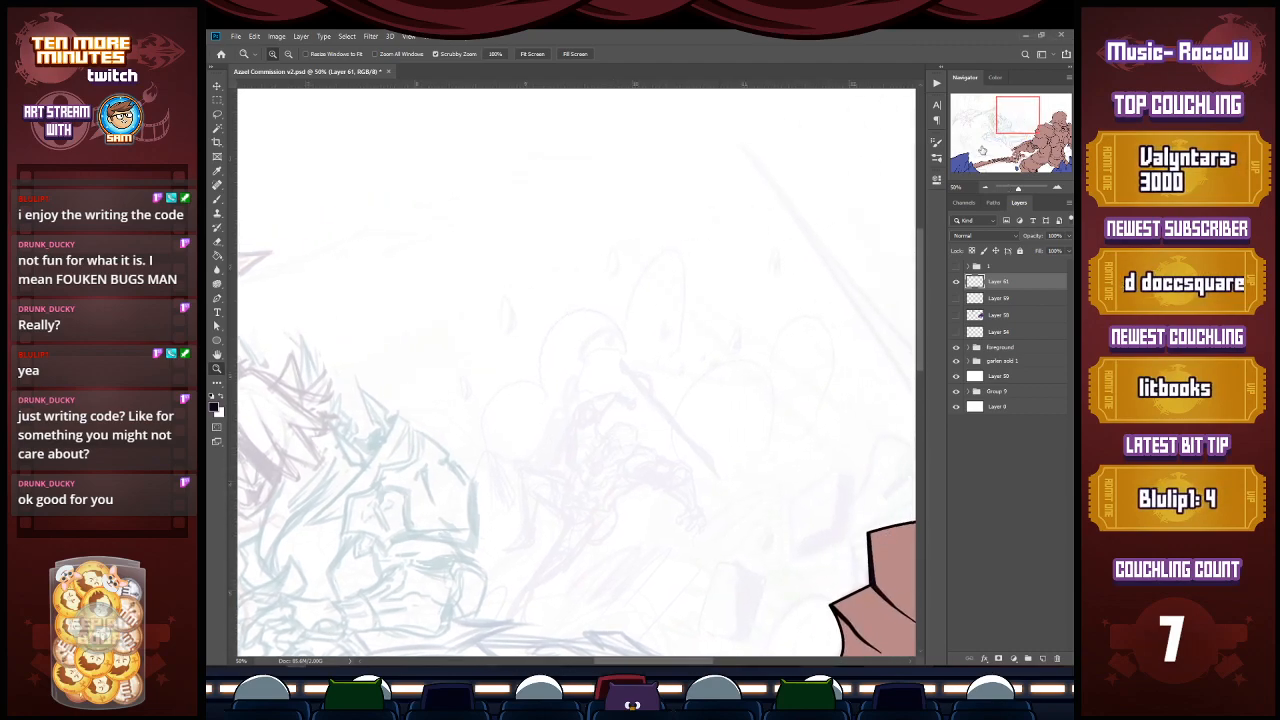
{"action": "left_click", "coordinate": [615, 441]}
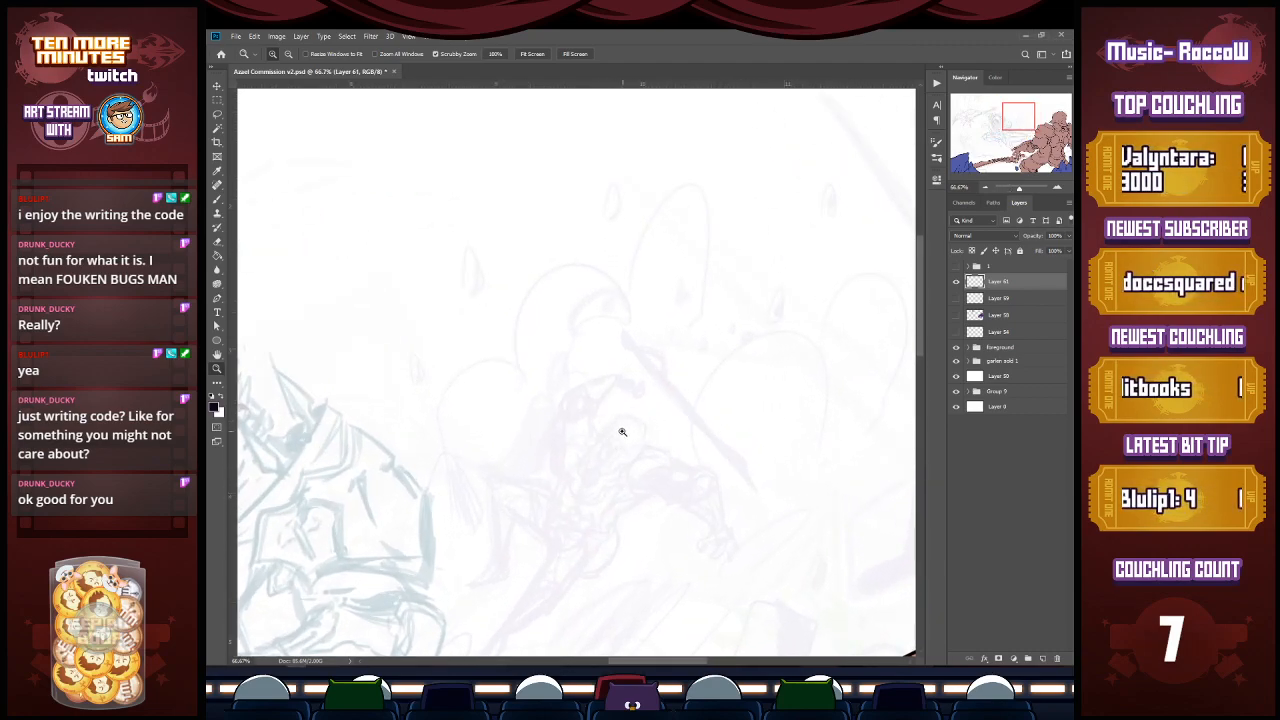
{"action": "key", "text": "b"}
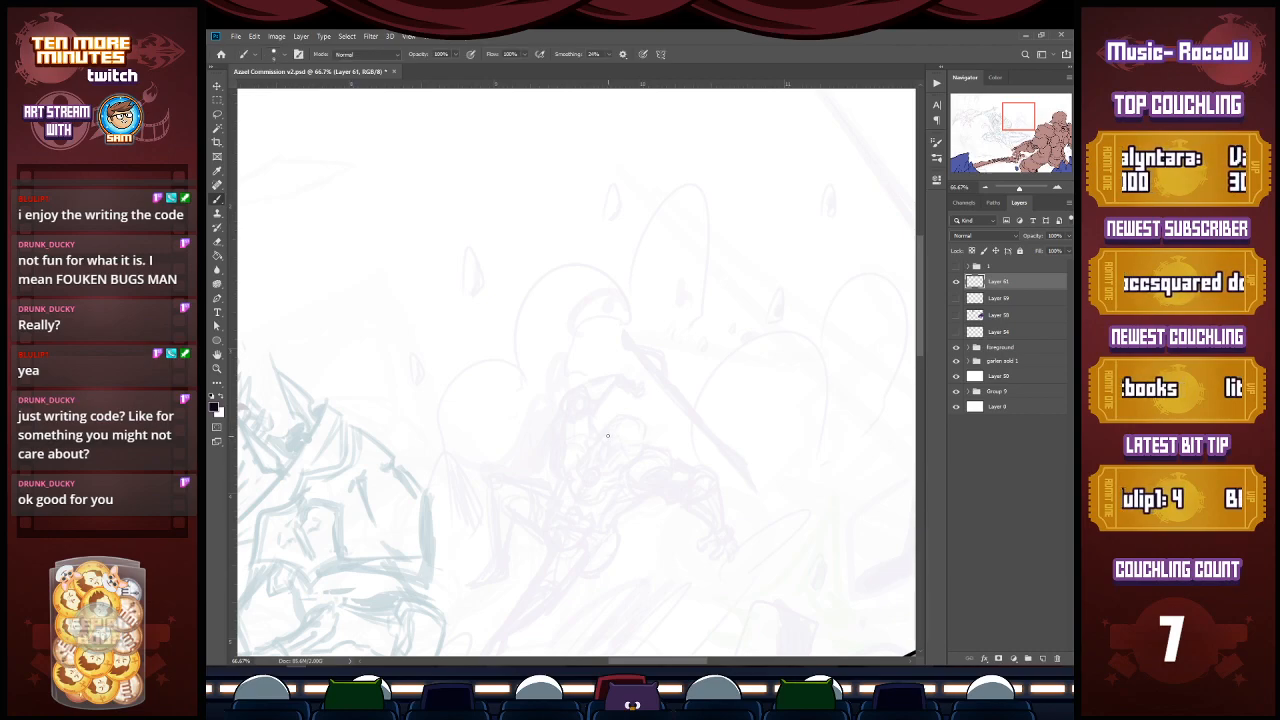
{"action": "key", "text": "z"}
{"action": "left_click", "coordinate": [608, 433]}
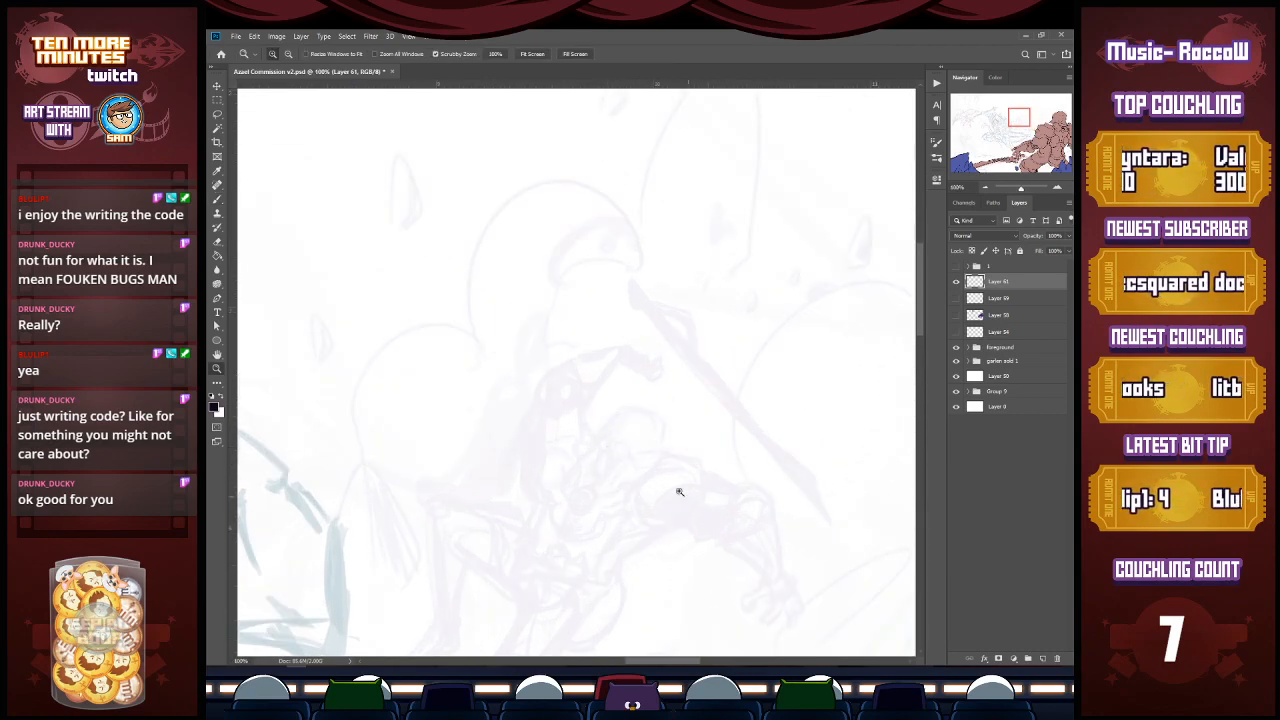
{"action": "key", "text": "b"}
{"action": "left_click_drag", "start_coordinate": [621, 427], "coordinate": [603, 477]}
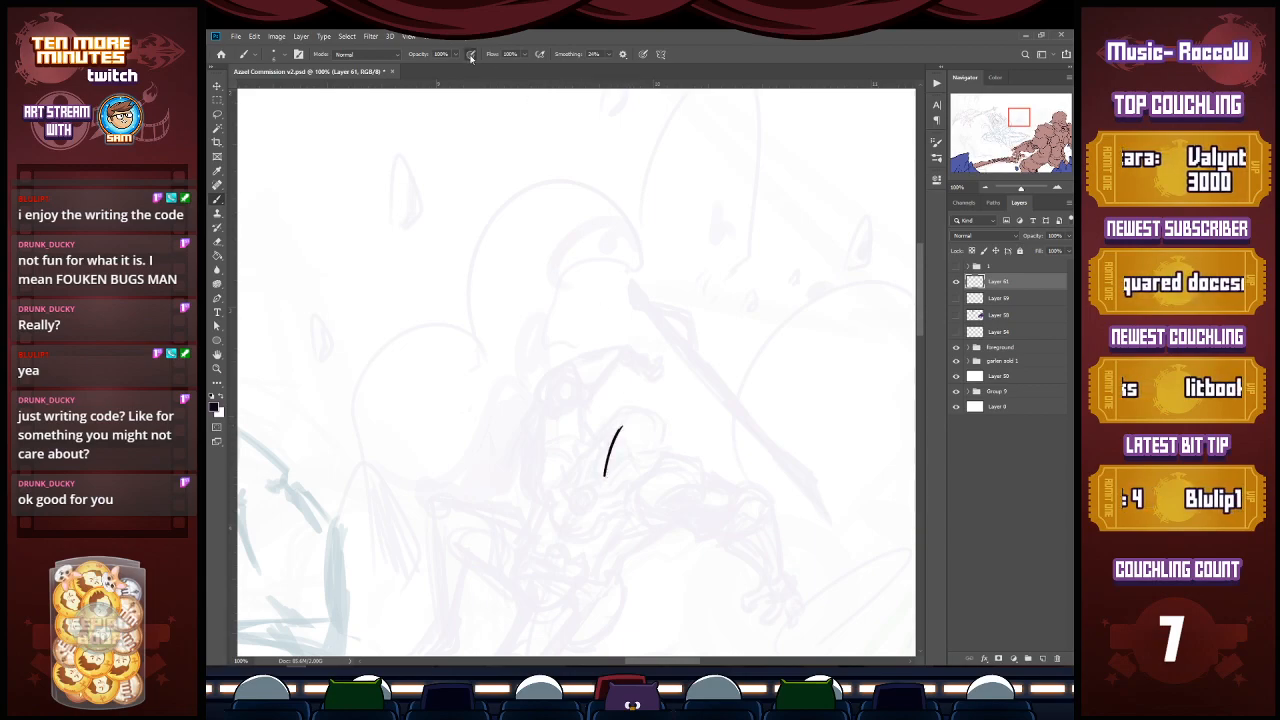
{"action": "mouse_move", "coordinate": [603, 432]}
{"action": "left_mouse_down"}
{"action": "mouse_move", "coordinate": [594, 478]}
{"action": "mouse_move", "coordinate": [606, 483]}
{"action": "mouse_move", "coordinate": [641, 454]}
{"action": "mouse_move", "coordinate": [631, 437]}
{"action": "left_mouse_up"}
{"action": "key", "text": "e"}
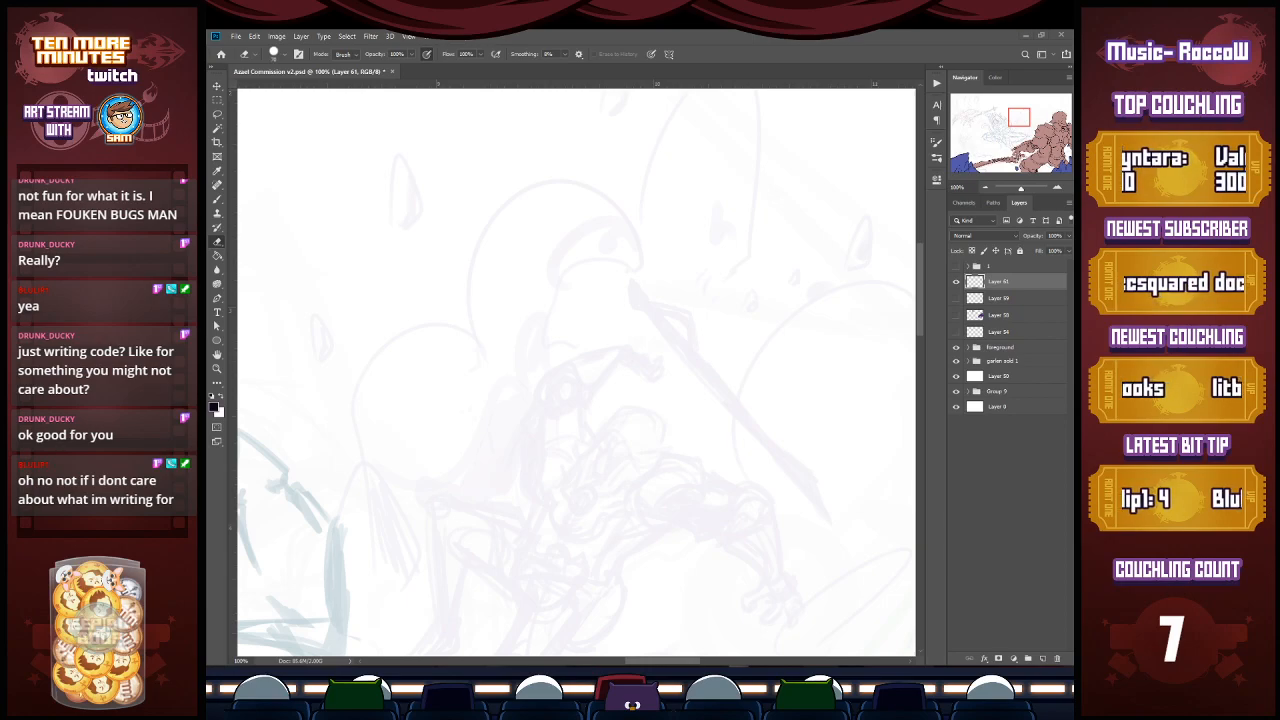
Step: Ink the domed crown and side edges of the crouching figure's helmet over the faint sketch
{"action": "key", "text": "b"}
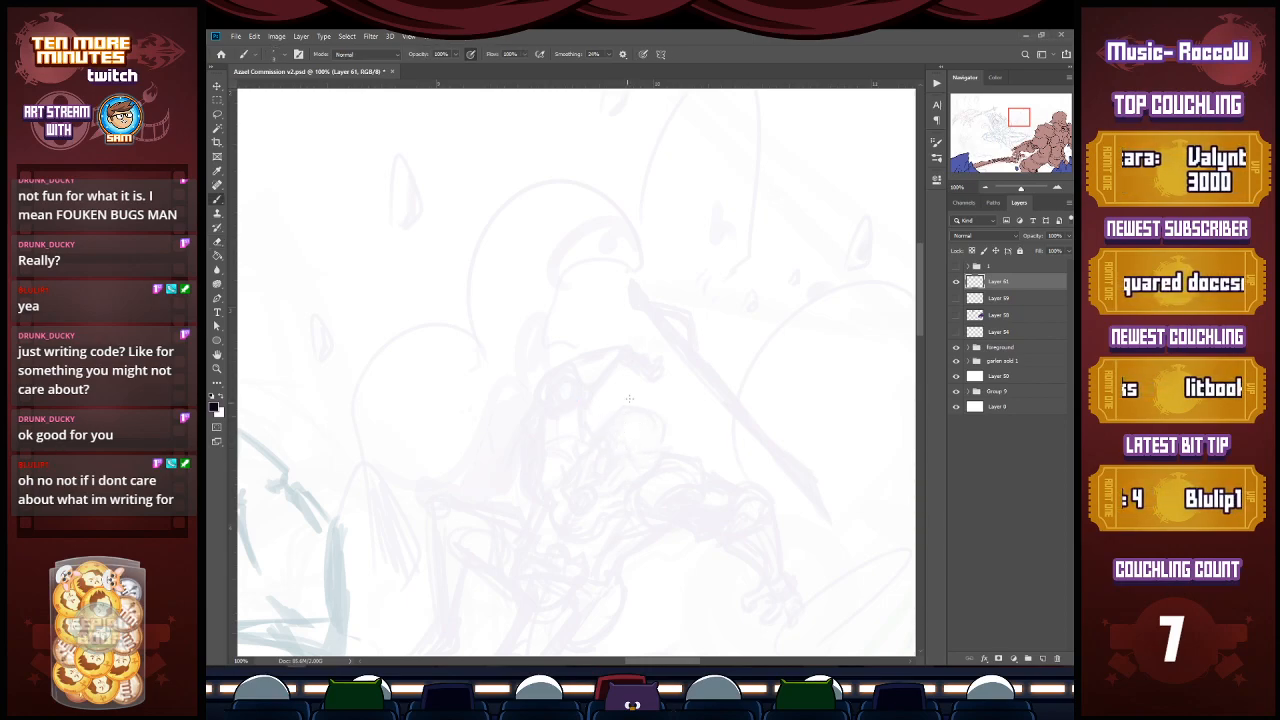
{"action": "mouse_move", "coordinate": [619, 428]}
{"action": "left_mouse_down"}
{"action": "mouse_move", "coordinate": [626, 414]}
{"action": "mouse_move", "coordinate": [615, 427]}
{"action": "mouse_move", "coordinate": [629, 433]}
{"action": "mouse_move", "coordinate": [635, 412]}
{"action": "mouse_move", "coordinate": [622, 437]}
{"action": "left_mouse_up"}
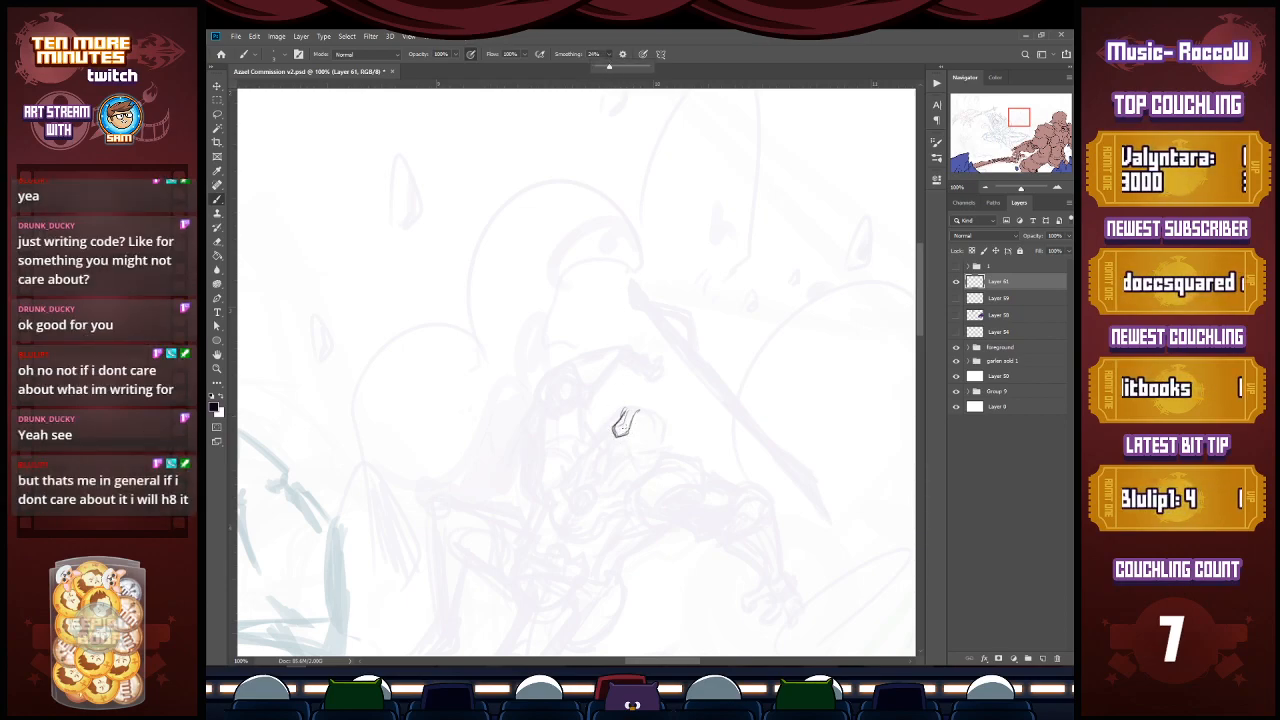
{"action": "mouse_move", "coordinate": [624, 412]}
{"action": "left_mouse_down"}
{"action": "mouse_move", "coordinate": [664, 460]}
{"action": "mouse_move", "coordinate": [628, 449]}
{"action": "mouse_move", "coordinate": [635, 465]}
{"action": "mouse_move", "coordinate": [673, 456]}
{"action": "left_mouse_up"}
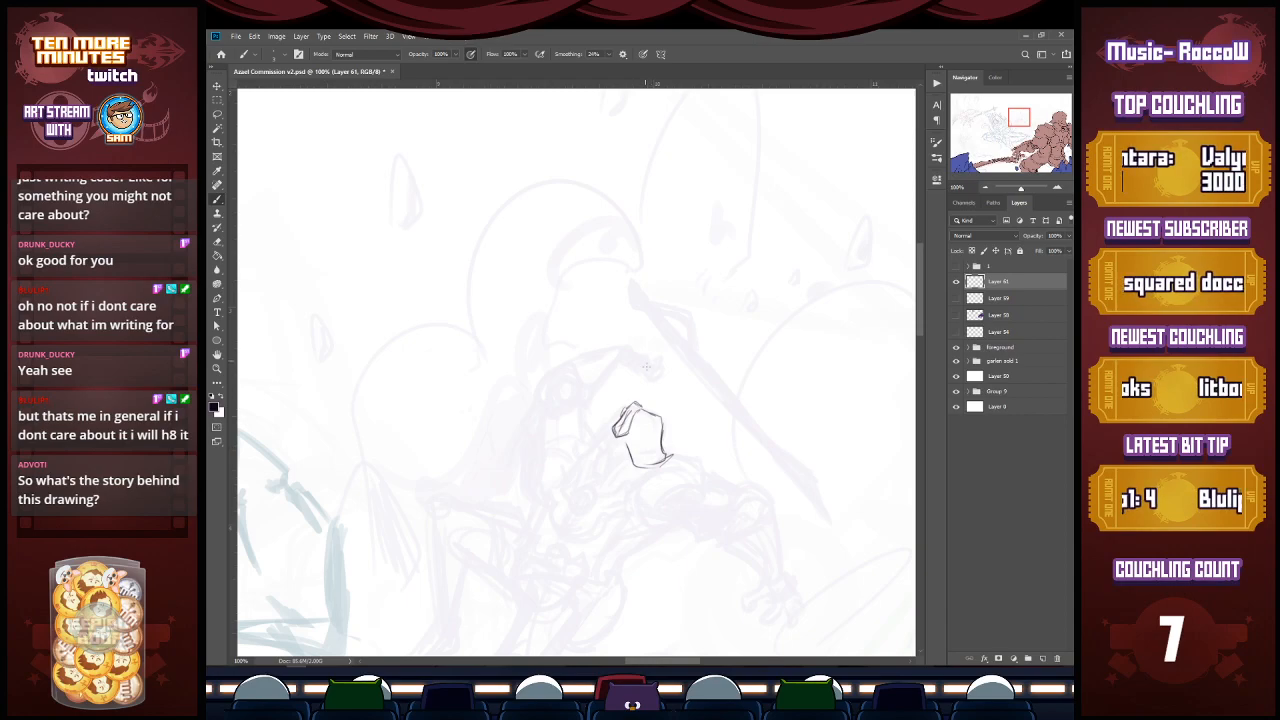
{"action": "mouse_move", "coordinate": [602, 437]}
{"action": "left_mouse_down"}
{"action": "mouse_move", "coordinate": [630, 455]}
{"action": "mouse_move", "coordinate": [605, 438]}
{"action": "mouse_move", "coordinate": [628, 444]}
{"action": "left_mouse_up"}
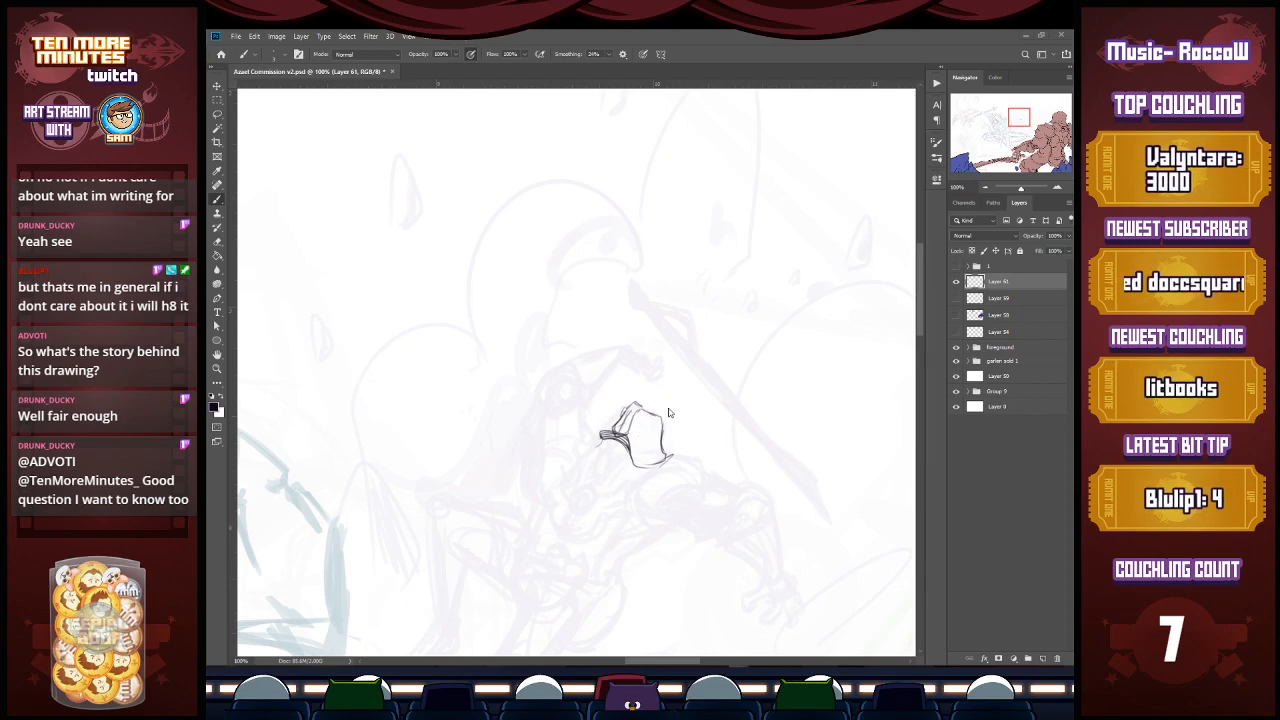
{"action": "mouse_move", "coordinate": [640, 407]}
{"action": "left_mouse_down"}
{"action": "mouse_move", "coordinate": [655, 452]}
{"action": "mouse_move", "coordinate": [664, 464]}
{"action": "mouse_move", "coordinate": [661, 417]}
{"action": "mouse_move", "coordinate": [667, 464]}
{"action": "mouse_move", "coordinate": [657, 435]}
{"action": "left_mouse_up"}
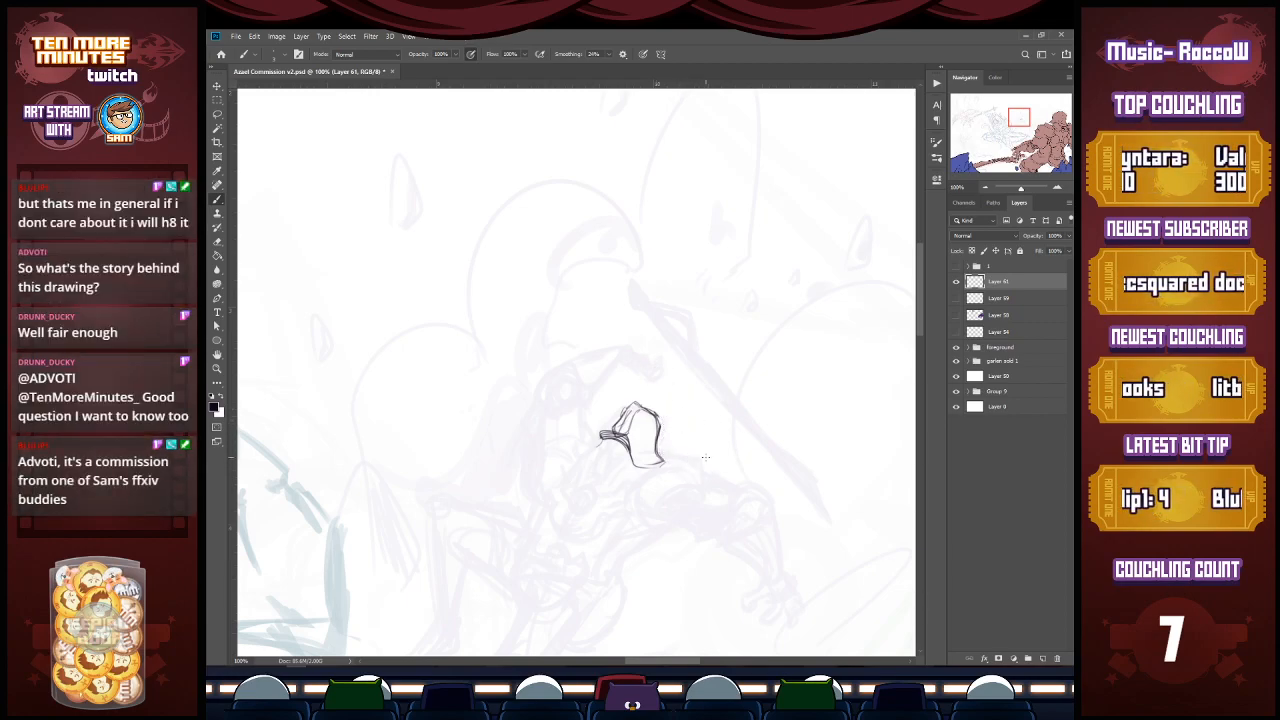
Step: Ink the helmet's brim and pointed face guard, and reinforce the crown's outline with darker strokes
{"action": "mouse_move", "coordinate": [636, 404]}
{"action": "left_mouse_down"}
{"action": "mouse_move", "coordinate": [614, 406]}
{"action": "mouse_move", "coordinate": [586, 446]}
{"action": "mouse_move", "coordinate": [627, 438]}
{"action": "mouse_move", "coordinate": [632, 456]}
{"action": "mouse_move", "coordinate": [601, 435]}
{"action": "mouse_move", "coordinate": [623, 442]}
{"action": "left_mouse_up"}
{"action": "mouse_move", "coordinate": [594, 444]}
{"action": "left_mouse_down"}
{"action": "mouse_move", "coordinate": [627, 438]}
{"action": "mouse_move", "coordinate": [635, 465]}
{"action": "mouse_move", "coordinate": [614, 407]}
{"action": "left_mouse_up"}
{"action": "mouse_move", "coordinate": [611, 420]}
{"action": "left_mouse_down"}
{"action": "mouse_move", "coordinate": [627, 404]}
{"action": "mouse_move", "coordinate": [655, 422]}
{"action": "left_mouse_up"}
{"action": "mouse_move", "coordinate": [639, 419]}
{"action": "left_mouse_down"}
{"action": "mouse_move", "coordinate": [657, 423]}
{"action": "mouse_move", "coordinate": [626, 404]}
{"action": "mouse_move", "coordinate": [664, 461]}
{"action": "left_mouse_up"}
{"action": "mouse_move", "coordinate": [590, 435]}
{"action": "left_mouse_down"}
{"action": "mouse_move", "coordinate": [614, 455]}
{"action": "mouse_move", "coordinate": [597, 480]}
{"action": "mouse_move", "coordinate": [629, 457]}
{"action": "mouse_move", "coordinate": [596, 460]}
{"action": "left_mouse_up"}
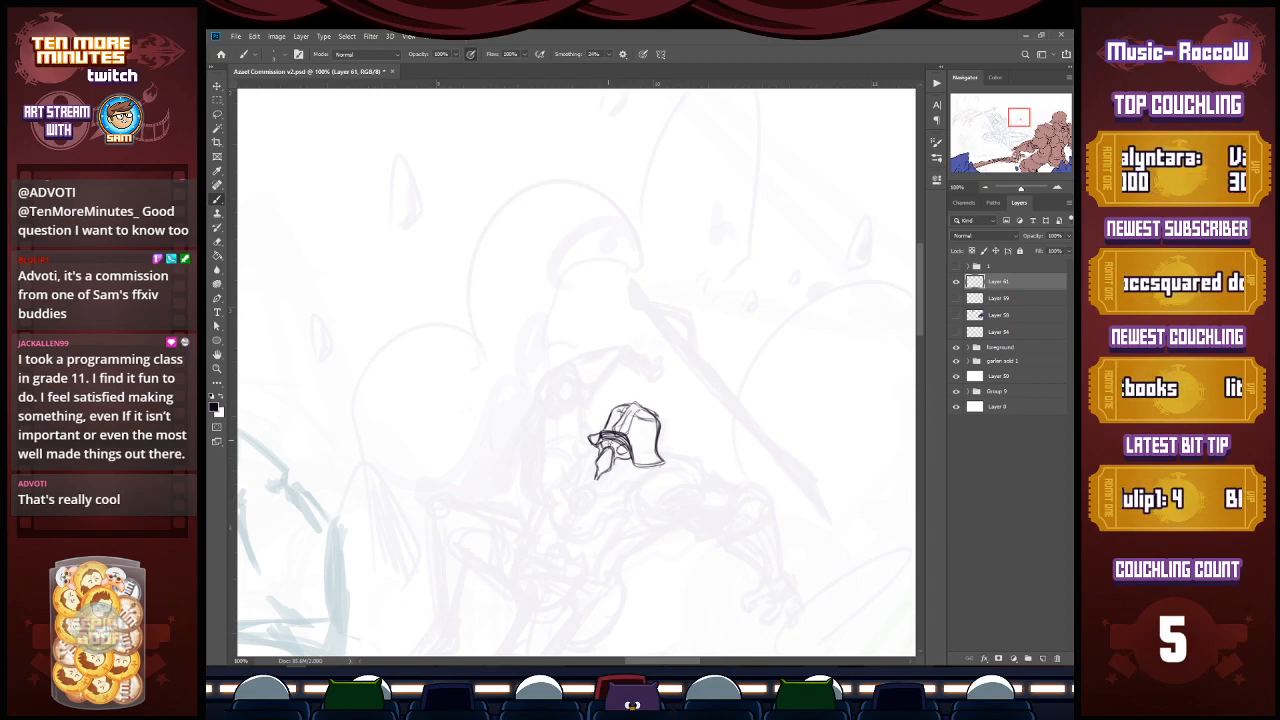
{"action": "left_click_drag", "start_coordinate": [606, 436], "coordinate": [598, 445]}
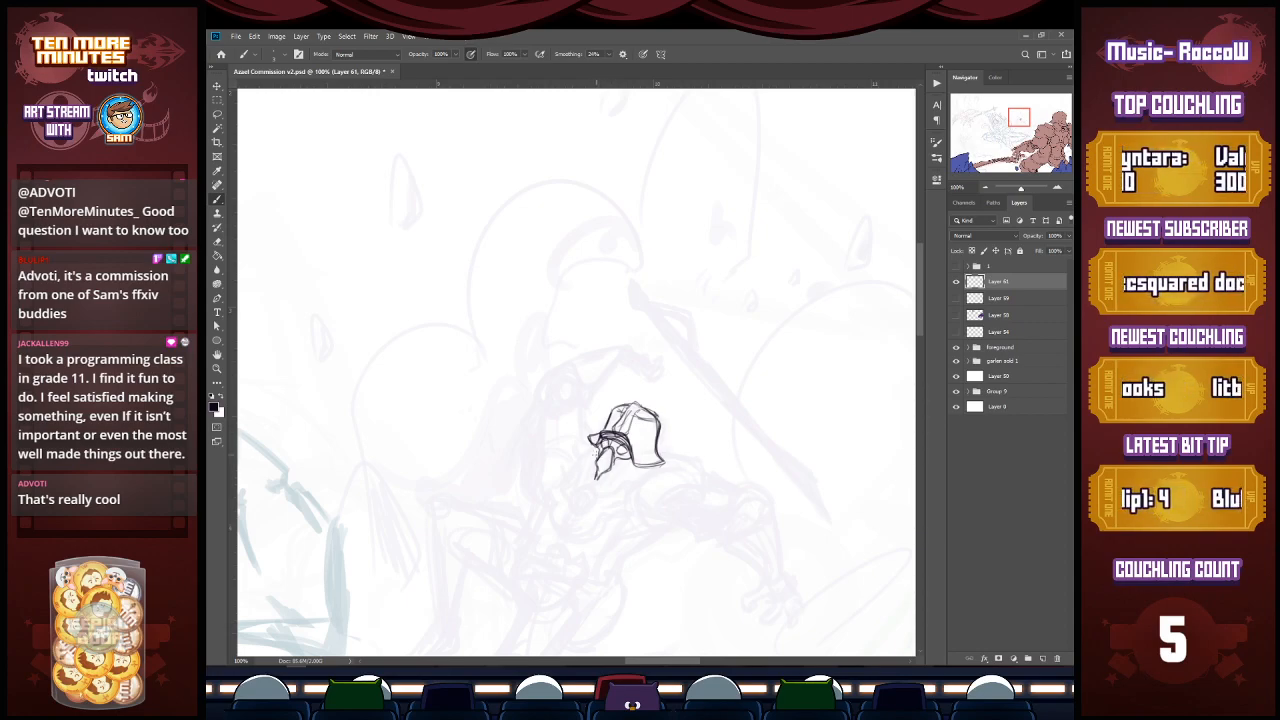
{"action": "mouse_move", "coordinate": [596, 440]}
{"action": "left_mouse_down"}
{"action": "mouse_move", "coordinate": [598, 458]}
{"action": "mouse_move", "coordinate": [638, 464]}
{"action": "mouse_move", "coordinate": [614, 468]}
{"action": "left_mouse_up"}
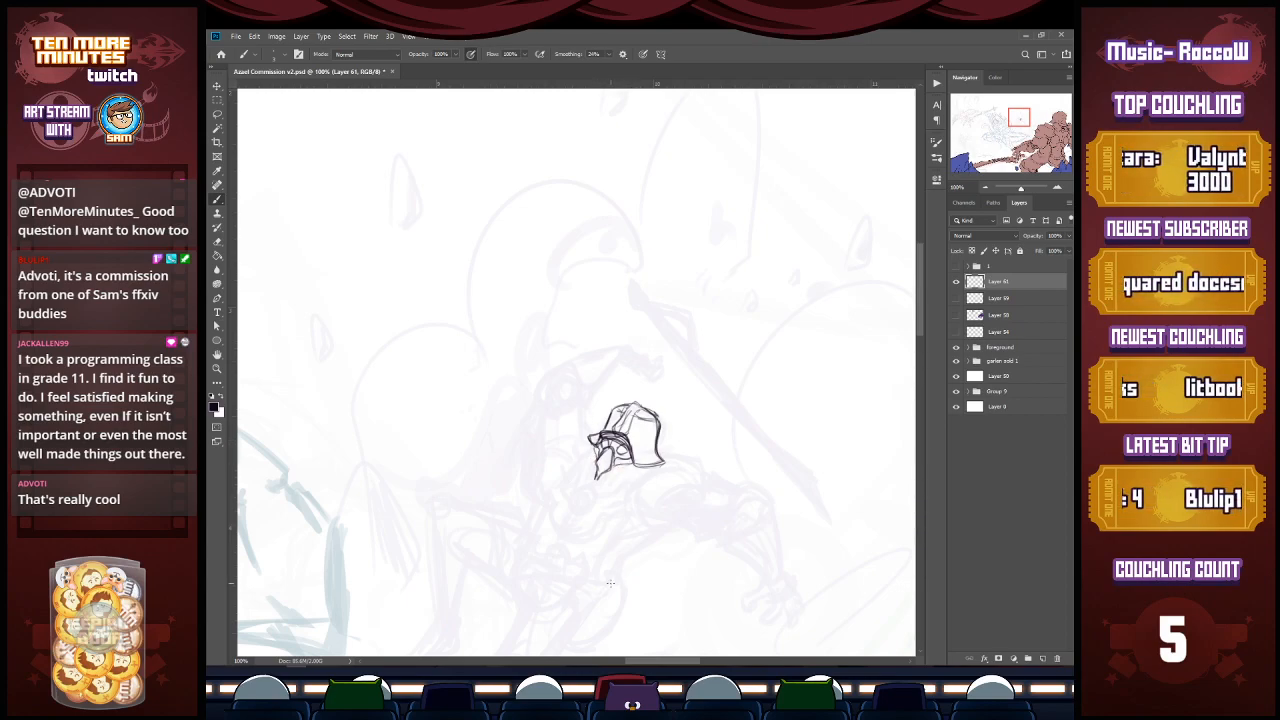
{"action": "mouse_move", "coordinate": [632, 467]}
{"action": "left_mouse_down"}
{"action": "mouse_move", "coordinate": [590, 489]}
{"action": "mouse_move", "coordinate": [632, 464]}
{"action": "mouse_move", "coordinate": [584, 466]}
{"action": "mouse_move", "coordinate": [574, 478]}
{"action": "mouse_move", "coordinate": [588, 486]}
{"action": "mouse_move", "coordinate": [586, 470]}
{"action": "mouse_move", "coordinate": [591, 488]}
{"action": "left_mouse_up"}
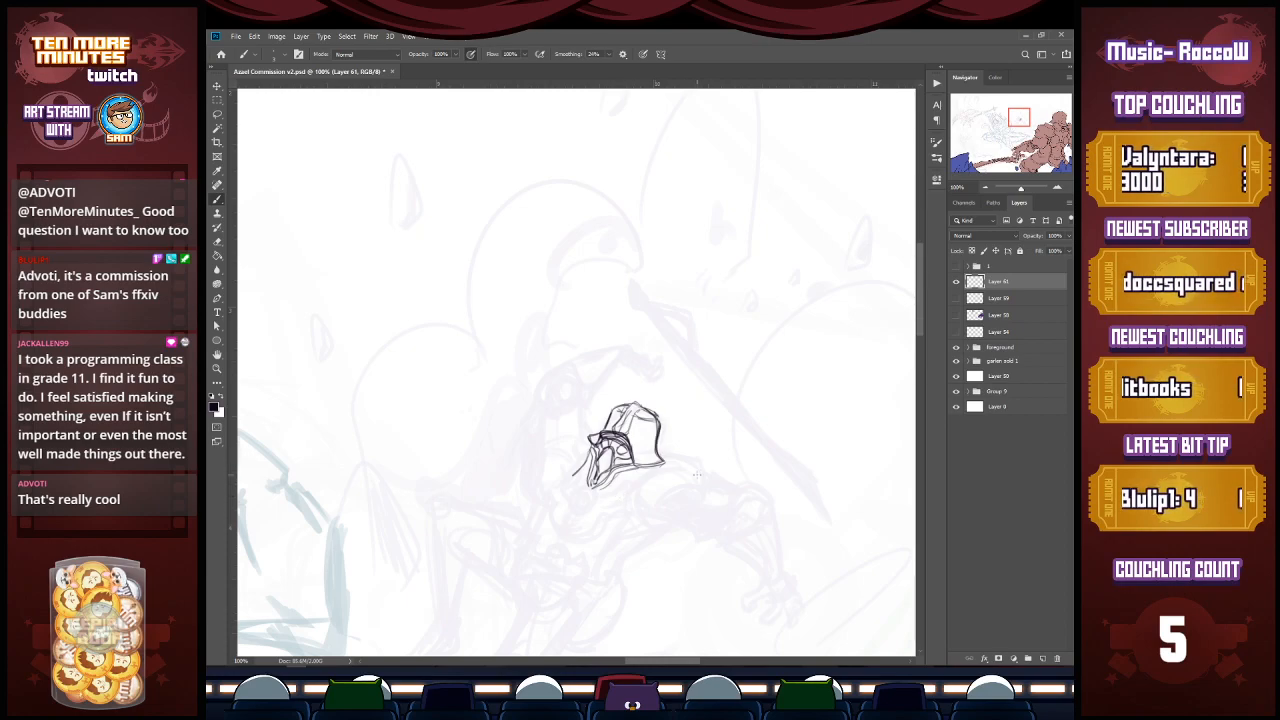
Step: Ink the curved, flared armor plates on both sides of the crouching figure's neck
{"action": "mouse_move", "coordinate": [621, 492]}
{"action": "left_mouse_down"}
{"action": "mouse_move", "coordinate": [640, 510]}
{"action": "mouse_move", "coordinate": [646, 468]}
{"action": "mouse_move", "coordinate": [688, 464]}
{"action": "mouse_move", "coordinate": [631, 483]}
{"action": "mouse_move", "coordinate": [685, 462]}
{"action": "left_mouse_up"}
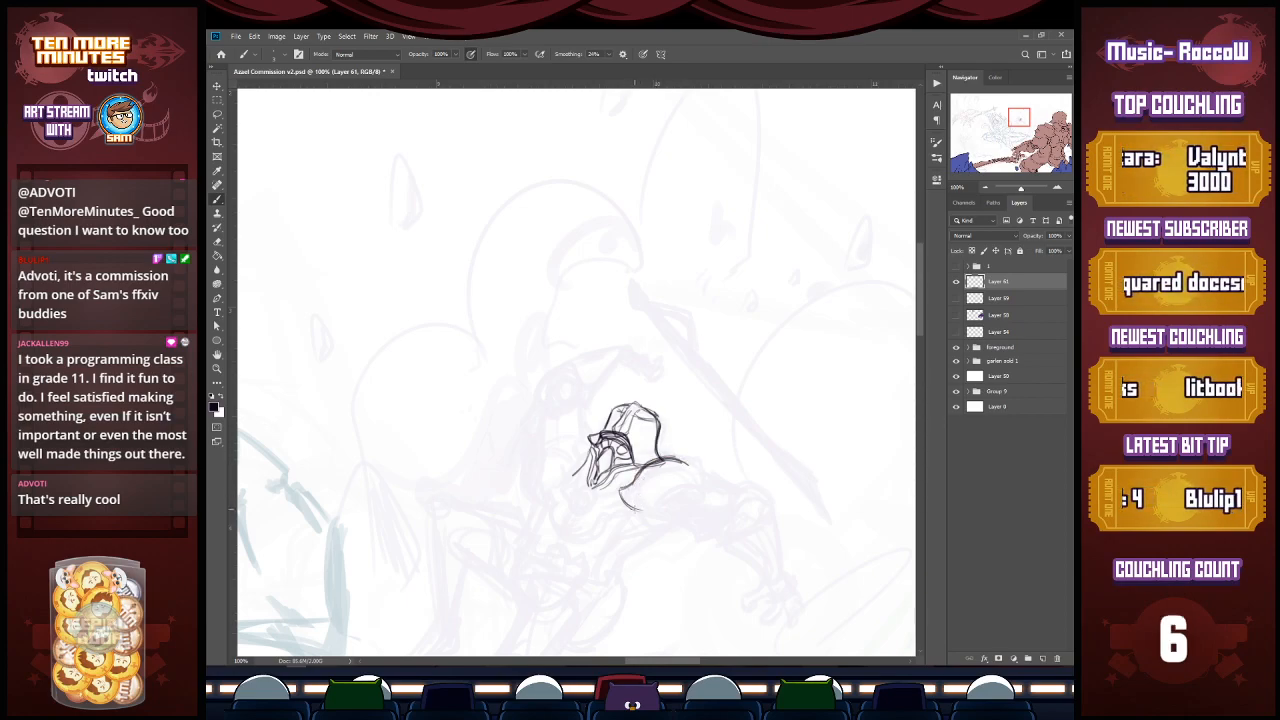
{"action": "mouse_move", "coordinate": [643, 506]}
{"action": "left_mouse_down"}
{"action": "mouse_move", "coordinate": [654, 484]}
{"action": "mouse_move", "coordinate": [692, 467]}
{"action": "mouse_move", "coordinate": [657, 456]}
{"action": "mouse_move", "coordinate": [699, 465]}
{"action": "mouse_move", "coordinate": [685, 449]}
{"action": "mouse_move", "coordinate": [641, 500]}
{"action": "mouse_move", "coordinate": [621, 491]}
{"action": "mouse_move", "coordinate": [682, 455]}
{"action": "left_mouse_up"}
{"action": "left_click_drag", "start_coordinate": [576, 445], "coordinate": [572, 482]}
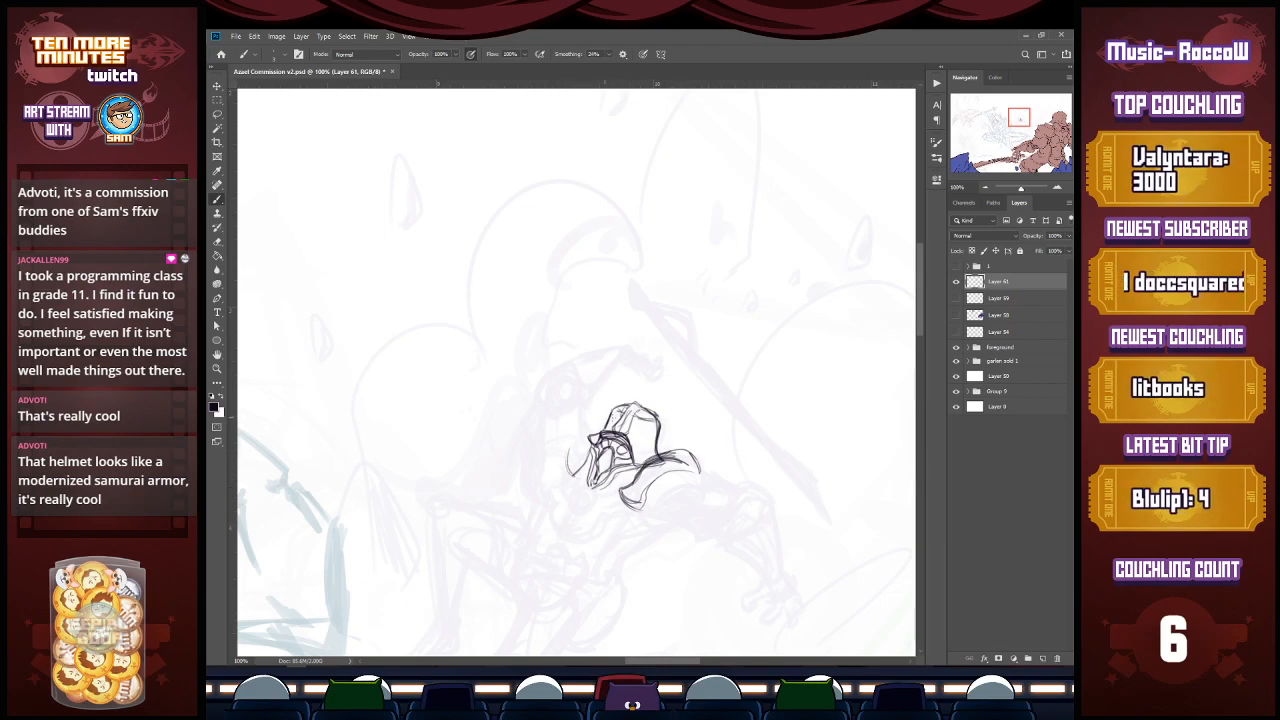
{"action": "mouse_move", "coordinate": [567, 434]}
{"action": "left_mouse_down"}
{"action": "mouse_move", "coordinate": [568, 454]}
{"action": "mouse_move", "coordinate": [585, 441]}
{"action": "mouse_move", "coordinate": [584, 461]}
{"action": "mouse_move", "coordinate": [583, 437]}
{"action": "left_mouse_up"}
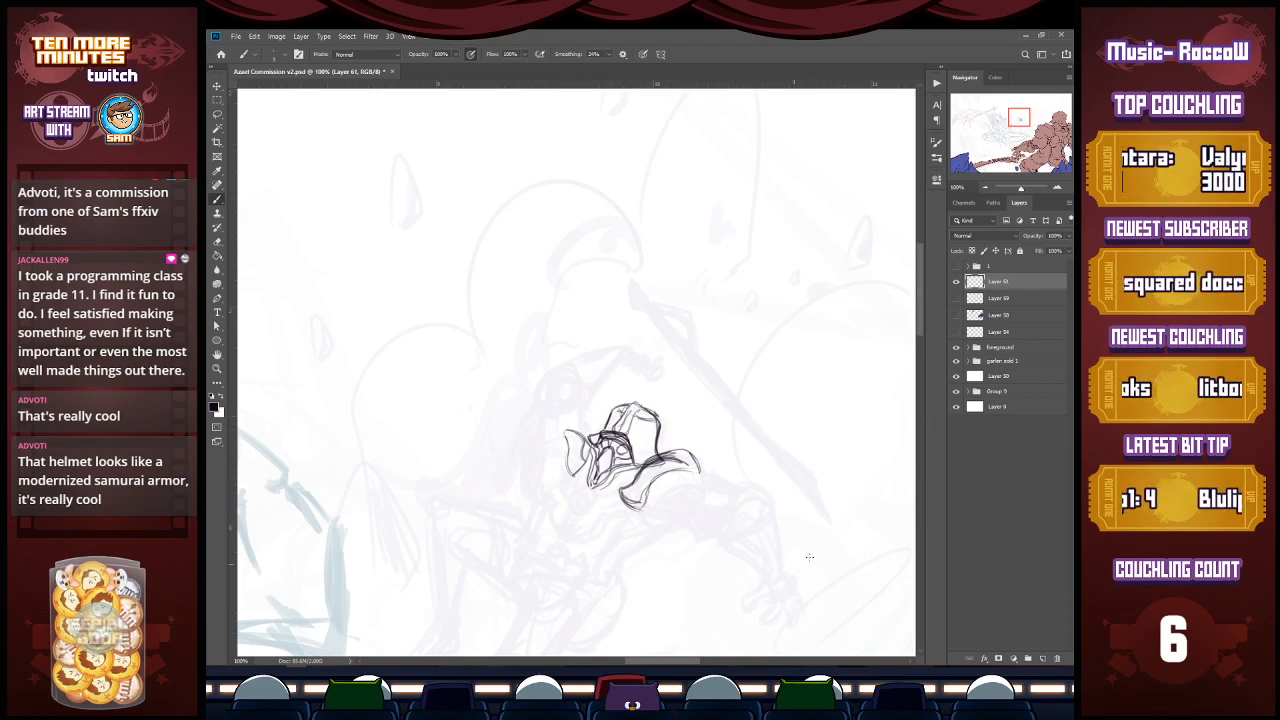
Step: Extend the larger shoulder plate and ink the round medallion with a pointed lower edge on the figure's chest
{"action": "left_click_drag", "start_coordinate": [801, 511], "coordinate": [720, 395]}
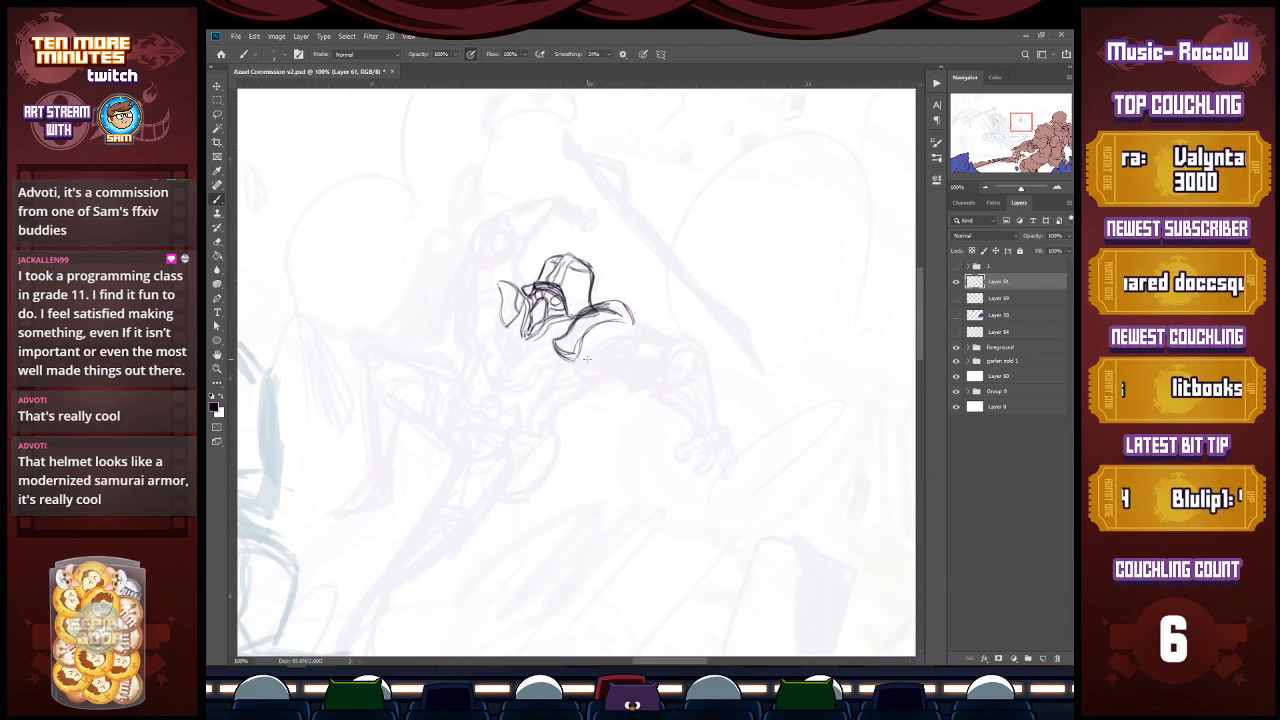
{"action": "mouse_move", "coordinate": [586, 364]}
{"action": "left_mouse_down"}
{"action": "mouse_move", "coordinate": [641, 341]}
{"action": "mouse_move", "coordinate": [565, 363]}
{"action": "mouse_move", "coordinate": [519, 331]}
{"action": "mouse_move", "coordinate": [538, 346]}
{"action": "mouse_move", "coordinate": [507, 368]}
{"action": "mouse_move", "coordinate": [544, 368]}
{"action": "mouse_move", "coordinate": [532, 372]}
{"action": "mouse_move", "coordinate": [542, 356]}
{"action": "mouse_move", "coordinate": [516, 372]}
{"action": "mouse_move", "coordinate": [528, 350]}
{"action": "mouse_move", "coordinate": [504, 350]}
{"action": "left_mouse_up"}
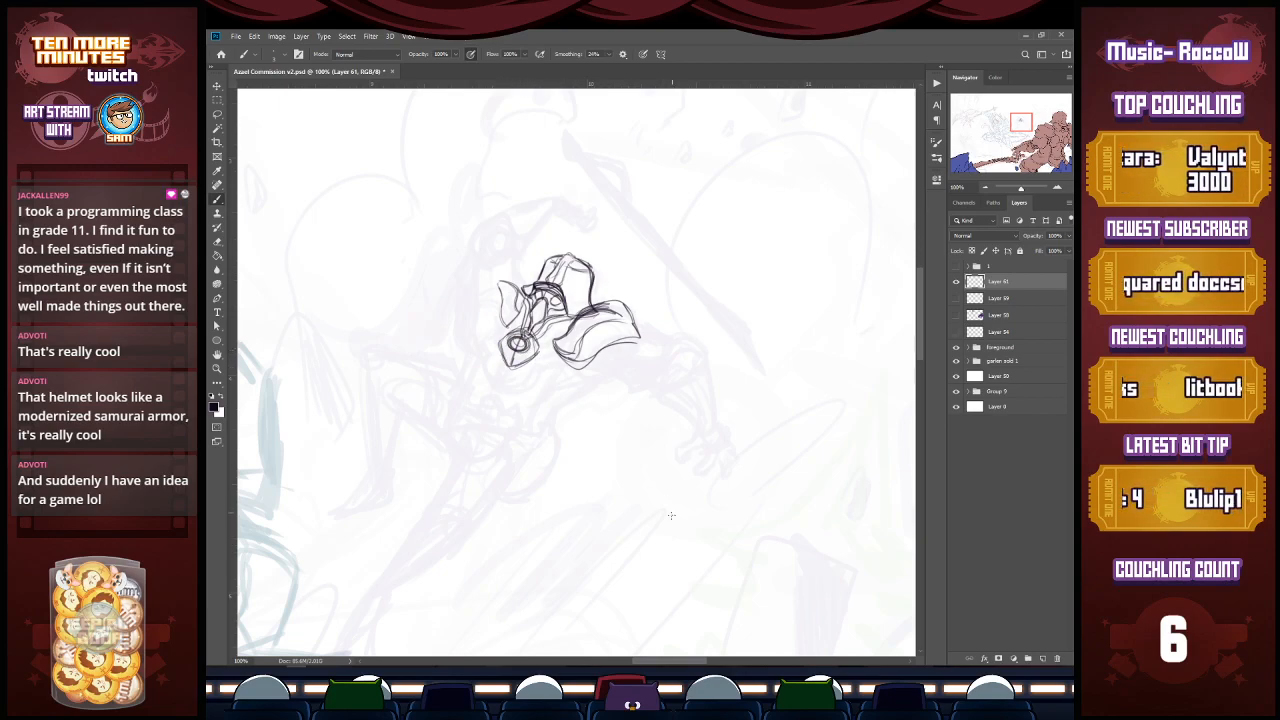
{"action": "left_click", "coordinate": [556, 673]}
{"action": "left_click", "coordinate": [410, 386]}
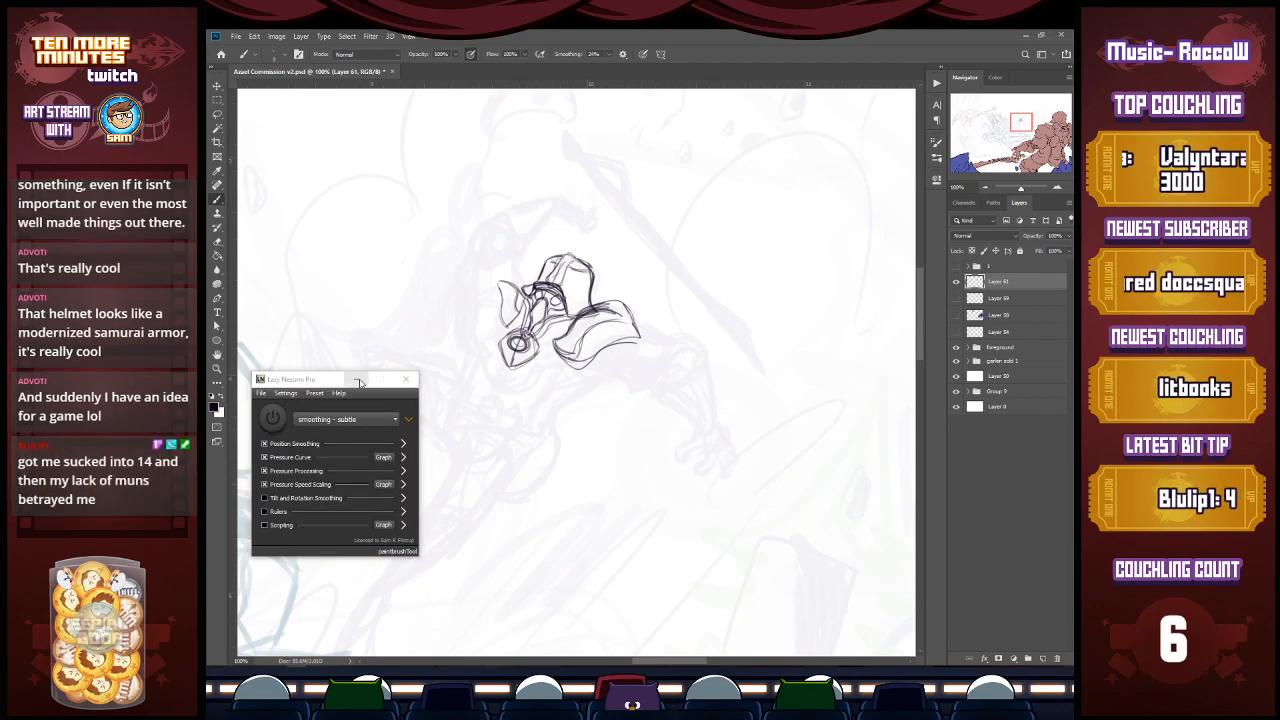
{"action": "left_click_drag", "start_coordinate": [517, 347], "coordinate": [513, 369]}
{"action": "mouse_move", "coordinate": [511, 367]}
{"action": "left_mouse_down"}
{"action": "mouse_move", "coordinate": [533, 355]}
{"action": "mouse_move", "coordinate": [526, 330]}
{"action": "left_mouse_up"}
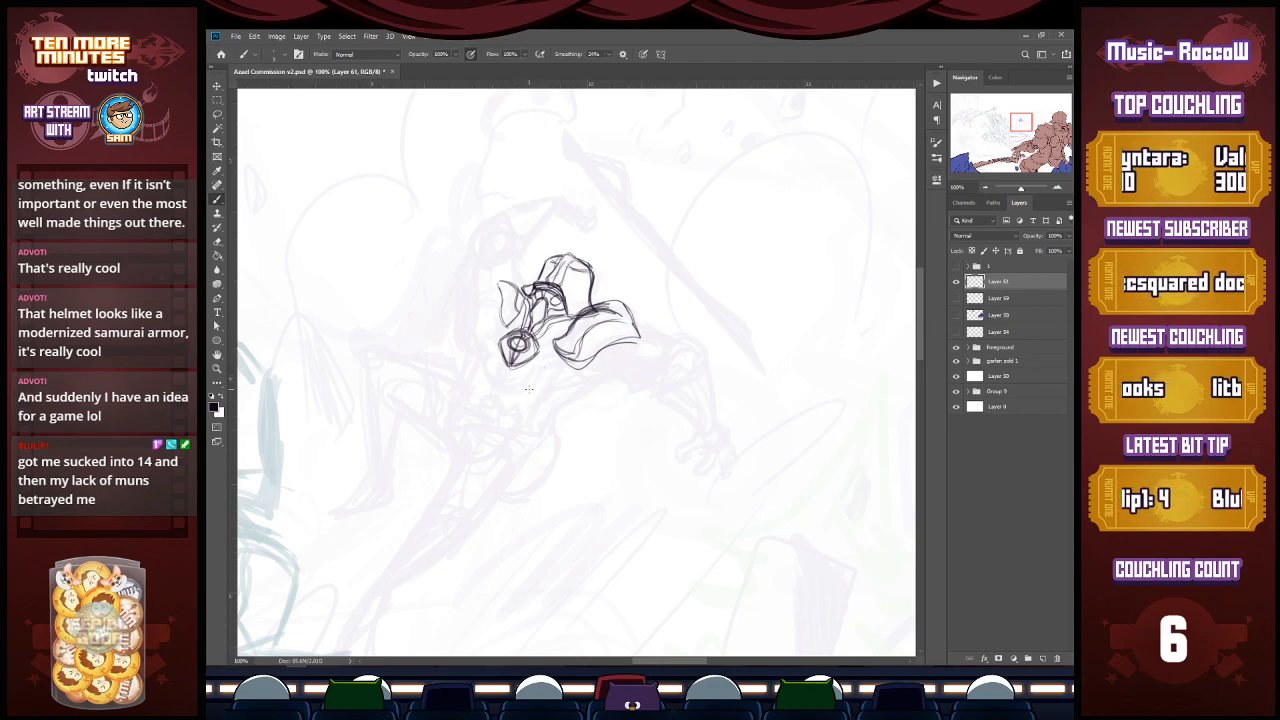
Step: Examine the full-body armor in the Imperial_Centurion_FFXIV.jpg reference photo, then move the photo off the canvas
{"action": "left_click_drag", "start_coordinate": [207, 221], "coordinate": [700, 151]}
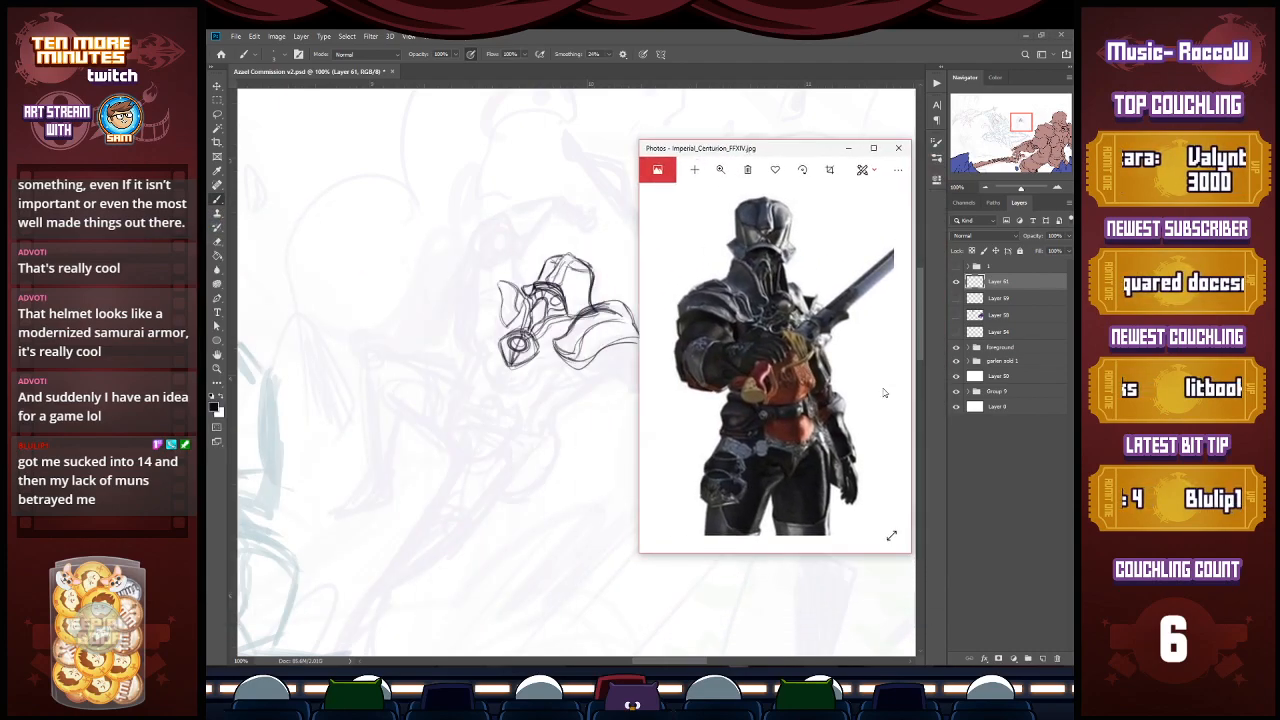
{"action": "scroll", "coordinate": [798, 390], "scroll_direction": "down", "scroll_amount": 2}
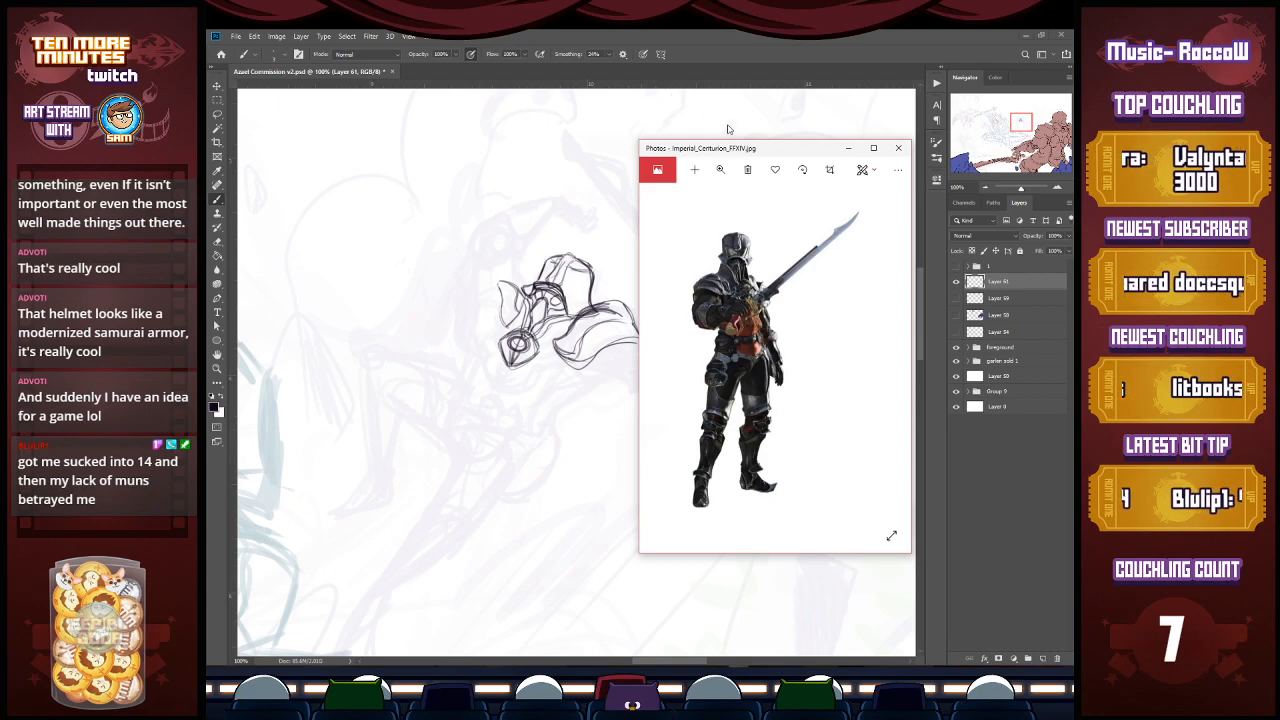
{"action": "left_click_drag", "start_coordinate": [746, 150], "coordinate": [30, 162]}
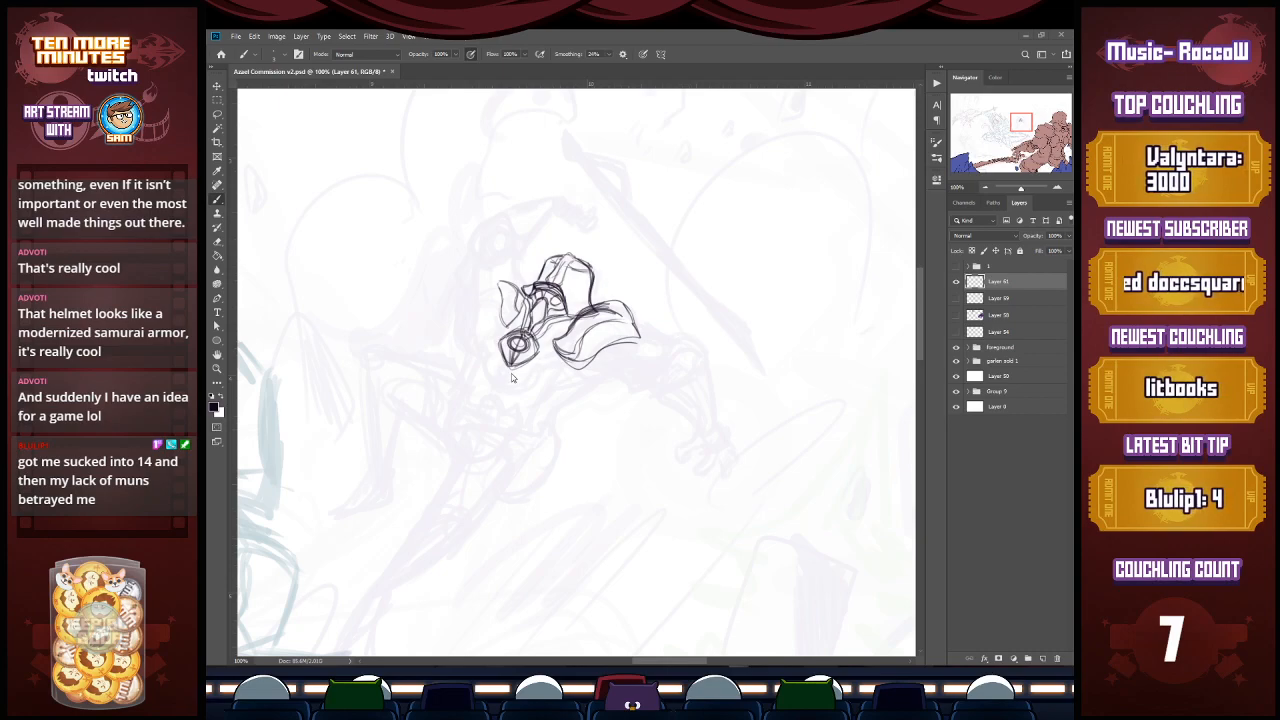
Step: Ink the outer contours of the crouching figure's torso below the chest medallion
{"action": "mouse_move", "coordinate": [498, 348]}
{"action": "left_mouse_down"}
{"action": "mouse_move", "coordinate": [466, 379]}
{"action": "mouse_move", "coordinate": [500, 410]}
{"action": "left_mouse_up"}
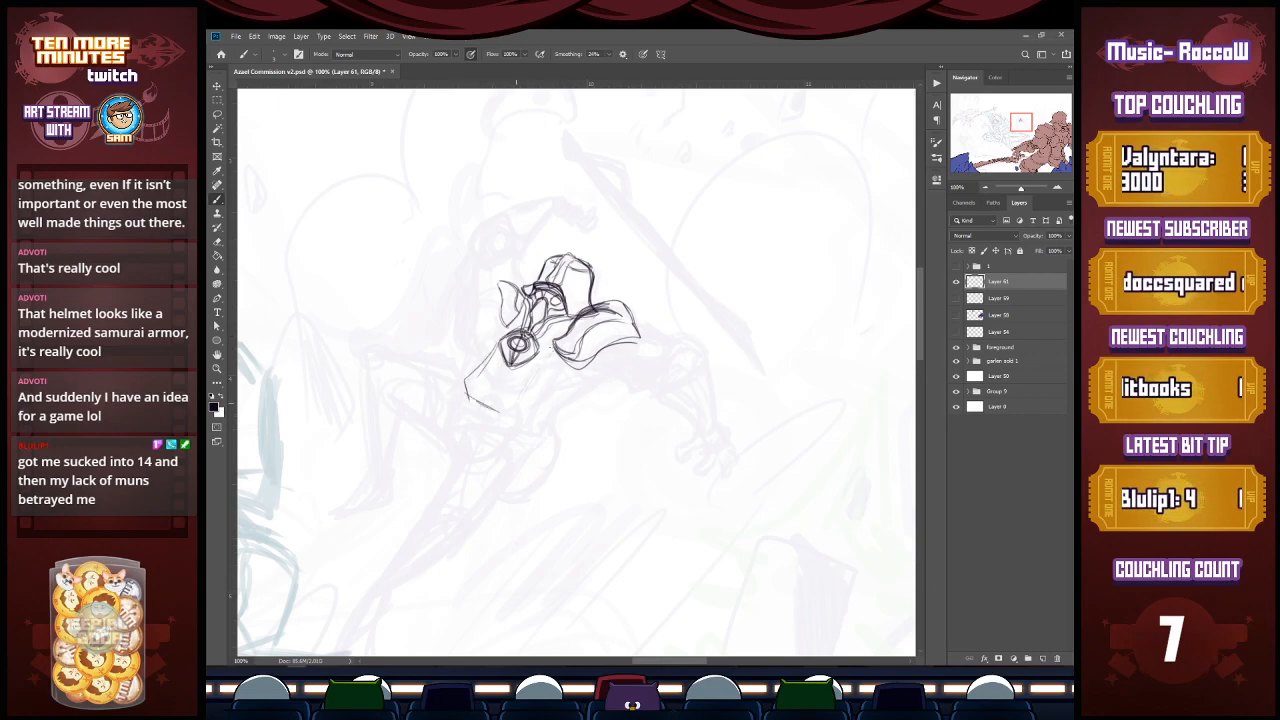
{"action": "left_click_drag", "start_coordinate": [550, 356], "coordinate": [518, 410]}
{"action": "left_click_drag", "start_coordinate": [544, 354], "coordinate": [508, 420]}
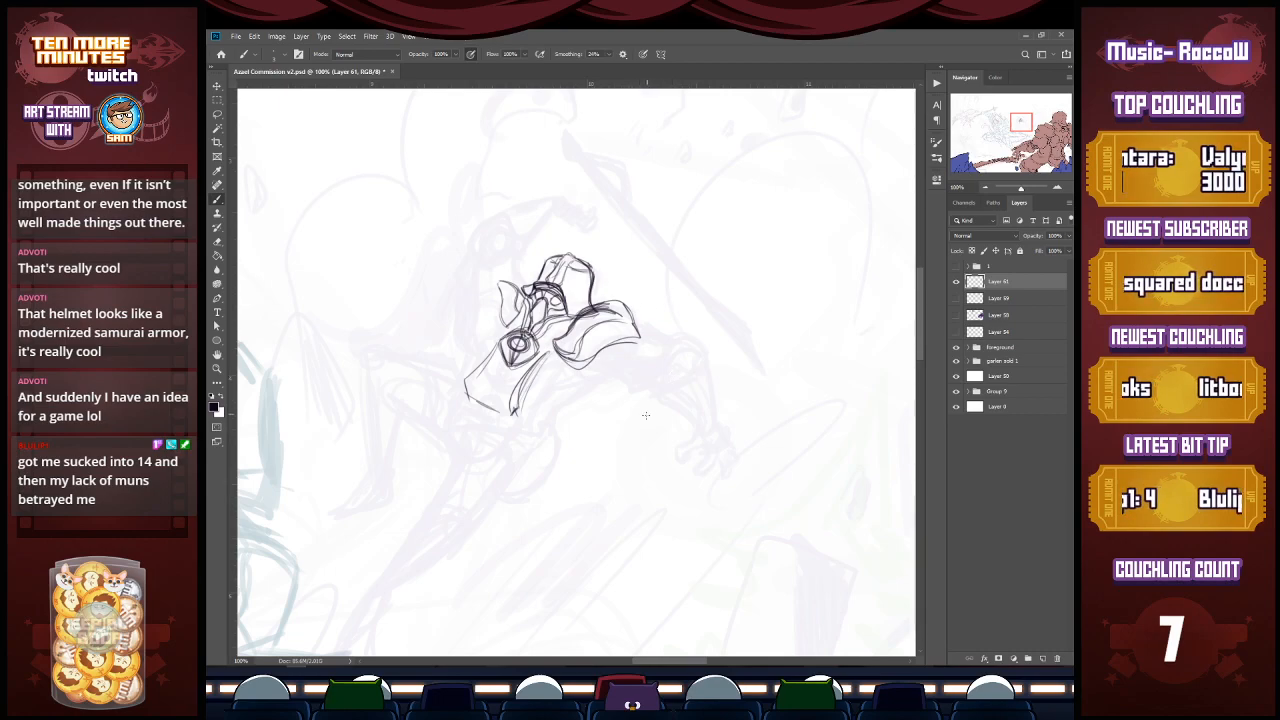
Step: Try to ink the outstretched arm with a round elbow, tapering forearm and small spread hand
{"action": "mouse_move", "coordinate": [574, 366]}
{"action": "left_mouse_down"}
{"action": "mouse_move", "coordinate": [634, 379]}
{"action": "mouse_move", "coordinate": [650, 352]}
{"action": "left_mouse_up"}
{"action": "mouse_move", "coordinate": [649, 355]}
{"action": "left_mouse_down"}
{"action": "mouse_move", "coordinate": [630, 386]}
{"action": "mouse_move", "coordinate": [664, 384]}
{"action": "mouse_move", "coordinate": [664, 414]}
{"action": "mouse_move", "coordinate": [676, 414]}
{"action": "mouse_move", "coordinate": [664, 424]}
{"action": "mouse_move", "coordinate": [674, 402]}
{"action": "mouse_move", "coordinate": [685, 414]}
{"action": "mouse_move", "coordinate": [665, 426]}
{"action": "mouse_move", "coordinate": [684, 429]}
{"action": "mouse_move", "coordinate": [655, 441]}
{"action": "mouse_move", "coordinate": [663, 417]}
{"action": "mouse_move", "coordinate": [694, 444]}
{"action": "mouse_move", "coordinate": [674, 437]}
{"action": "left_mouse_up"}
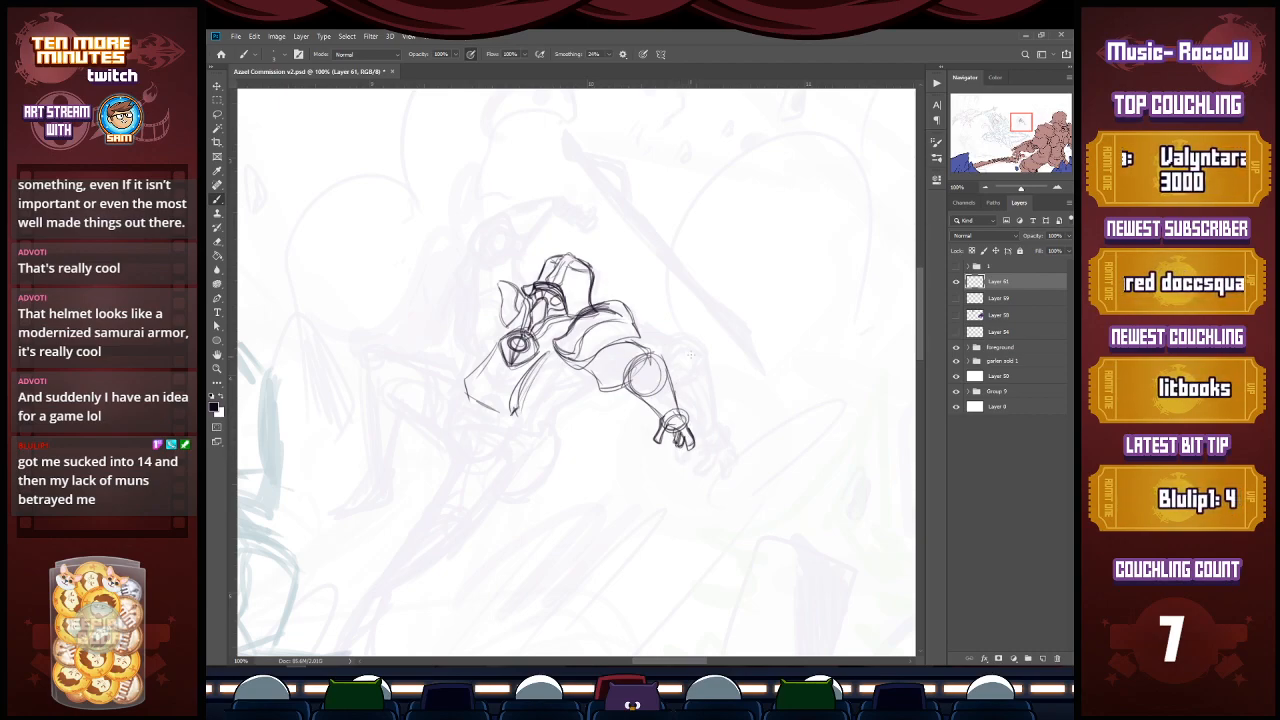
{"action": "left_click_drag", "start_coordinate": [651, 375], "coordinate": [704, 399]}
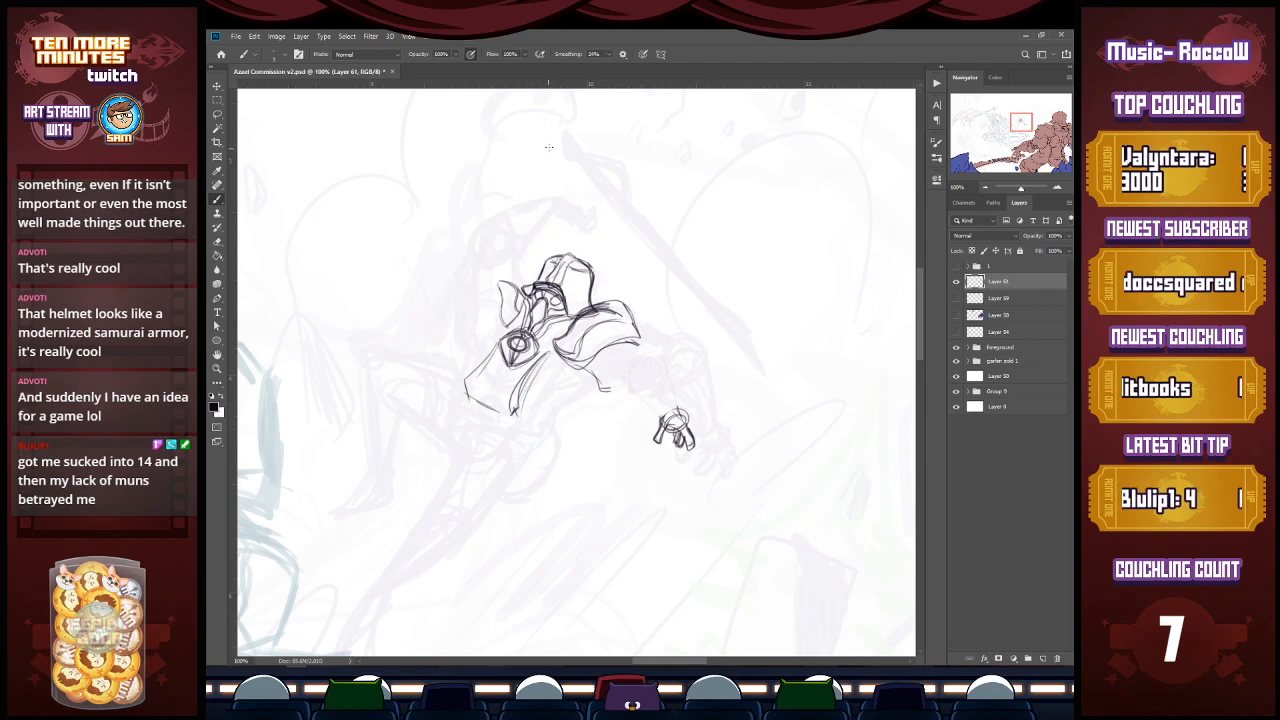
Step: Ink the raised sword's handle, curled guard and long diagonal blade with a jagged end
{"action": "mouse_move", "coordinate": [565, 130]}
{"action": "left_mouse_down"}
{"action": "mouse_move", "coordinate": [564, 147]}
{"action": "mouse_move", "coordinate": [574, 126]}
{"action": "mouse_move", "coordinate": [598, 178]}
{"action": "left_mouse_up"}
{"action": "mouse_move", "coordinate": [574, 146]}
{"action": "left_mouse_down"}
{"action": "mouse_move", "coordinate": [626, 200]}
{"action": "mouse_move", "coordinate": [596, 168]}
{"action": "left_mouse_up"}
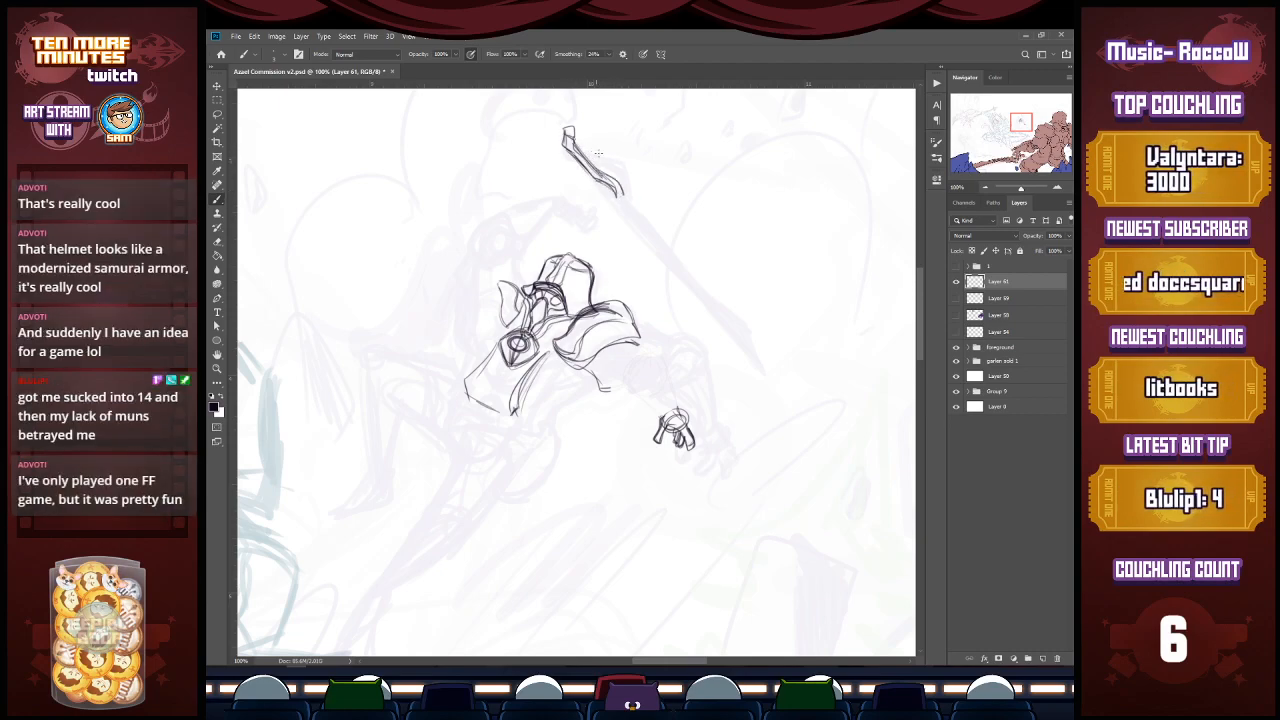
{"action": "mouse_move", "coordinate": [623, 191]}
{"action": "left_mouse_down"}
{"action": "mouse_move", "coordinate": [597, 146]}
{"action": "mouse_move", "coordinate": [617, 163]}
{"action": "mouse_move", "coordinate": [626, 187]}
{"action": "mouse_move", "coordinate": [585, 151]}
{"action": "mouse_move", "coordinate": [610, 165]}
{"action": "mouse_move", "coordinate": [600, 201]}
{"action": "mouse_move", "coordinate": [594, 191]}
{"action": "mouse_move", "coordinate": [636, 232]}
{"action": "mouse_move", "coordinate": [622, 196]}
{"action": "mouse_move", "coordinate": [646, 240]}
{"action": "mouse_move", "coordinate": [628, 206]}
{"action": "mouse_move", "coordinate": [647, 239]}
{"action": "mouse_move", "coordinate": [656, 222]}
{"action": "mouse_move", "coordinate": [663, 232]}
{"action": "mouse_move", "coordinate": [652, 218]}
{"action": "mouse_move", "coordinate": [676, 250]}
{"action": "mouse_move", "coordinate": [655, 252]}
{"action": "mouse_move", "coordinate": [693, 294]}
{"action": "left_mouse_up"}
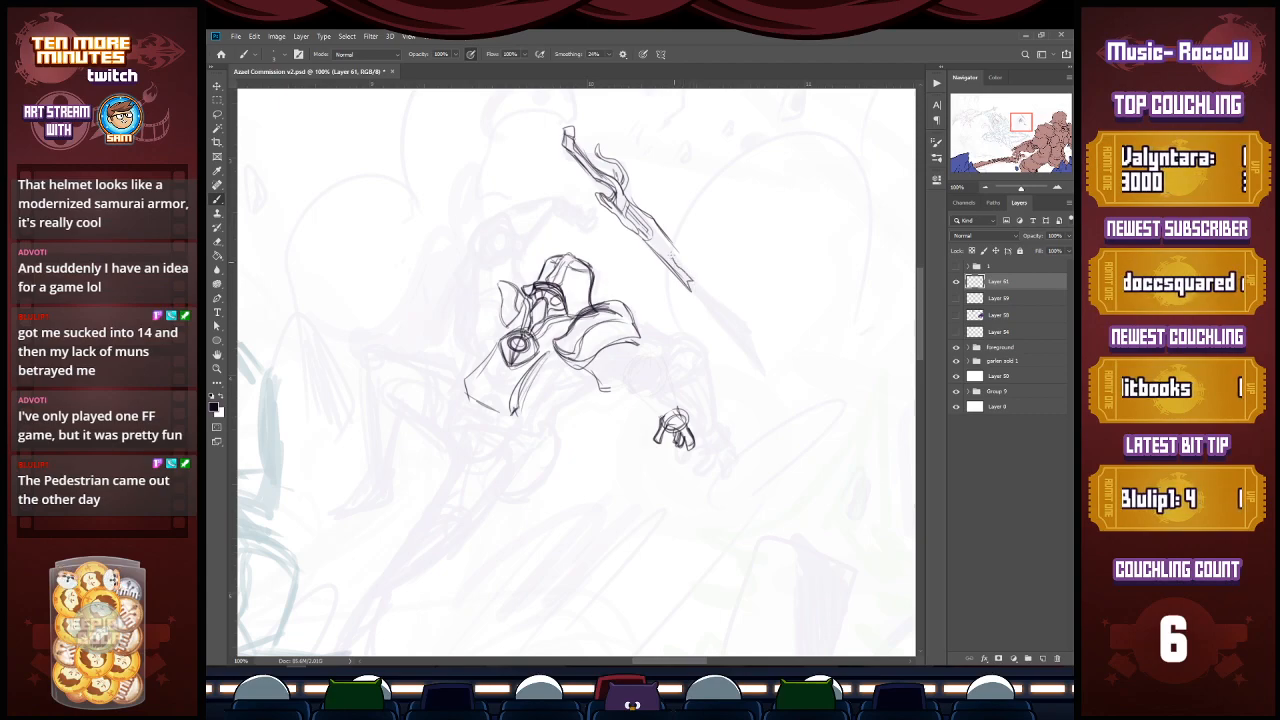
Step: Ink the snapped-off blade tip and small flying shards beyond the sword's broken end, adding shading lines to the blade
{"action": "mouse_move", "coordinate": [668, 240]}
{"action": "left_mouse_down"}
{"action": "mouse_move", "coordinate": [692, 274]}
{"action": "mouse_move", "coordinate": [687, 265]}
{"action": "mouse_move", "coordinate": [756, 277]}
{"action": "mouse_move", "coordinate": [792, 260]}
{"action": "mouse_move", "coordinate": [724, 300]}
{"action": "mouse_move", "coordinate": [794, 256]}
{"action": "mouse_move", "coordinate": [730, 298]}
{"action": "left_mouse_up"}
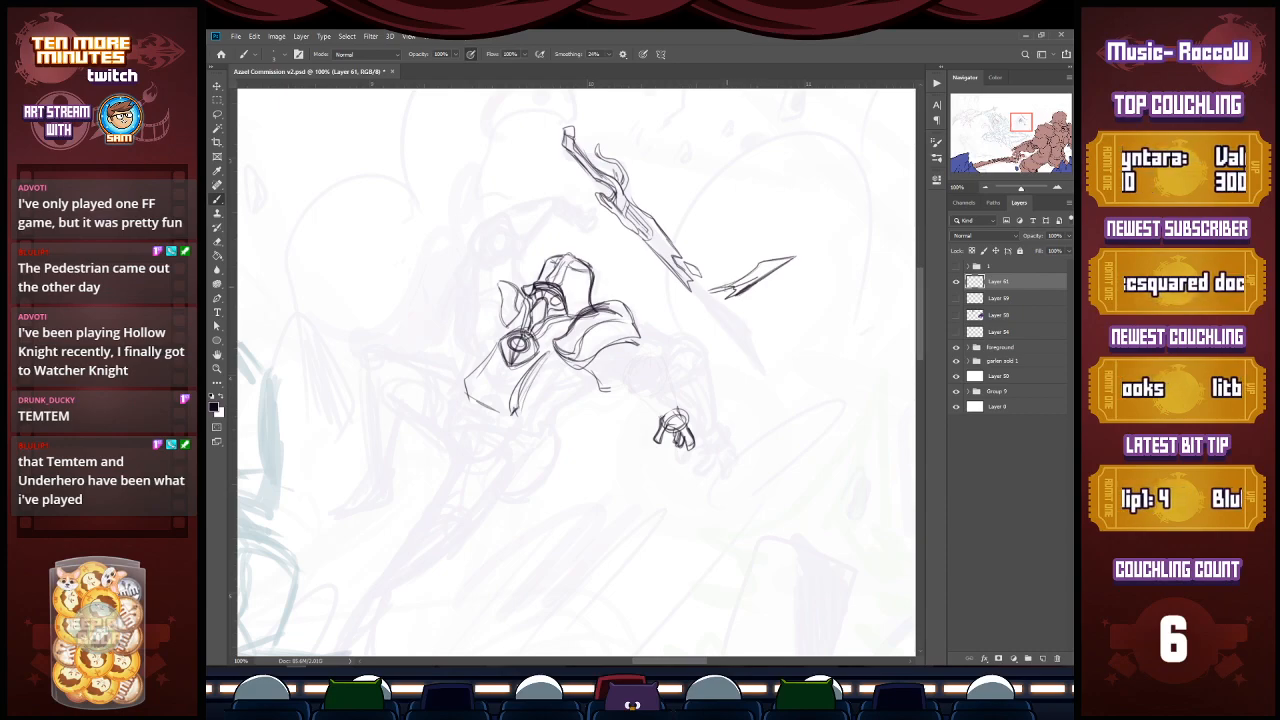
{"action": "mouse_move", "coordinate": [761, 263]}
{"action": "left_mouse_down"}
{"action": "mouse_move", "coordinate": [798, 258]}
{"action": "mouse_move", "coordinate": [736, 287]}
{"action": "mouse_move", "coordinate": [726, 263]}
{"action": "mouse_move", "coordinate": [710, 280]}
{"action": "mouse_move", "coordinate": [743, 254]}
{"action": "mouse_move", "coordinate": [709, 278]}
{"action": "left_mouse_up"}
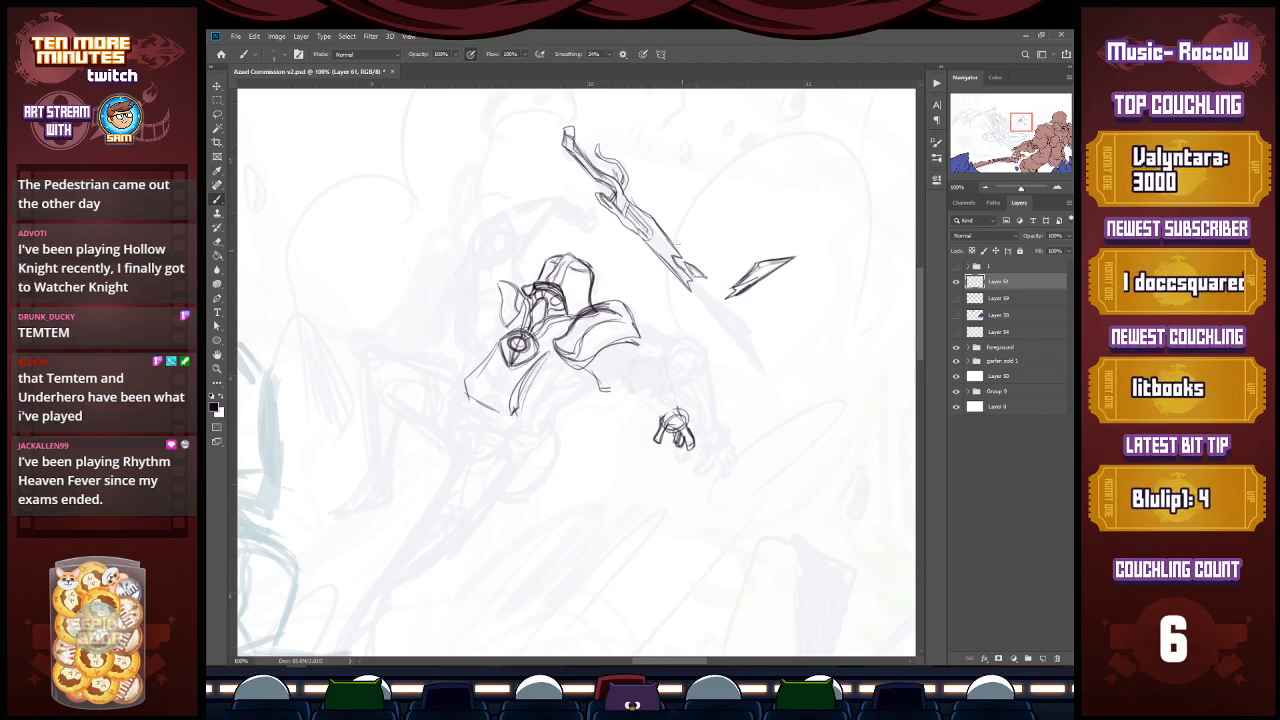
{"action": "mouse_move", "coordinate": [638, 215]}
{"action": "left_mouse_down"}
{"action": "mouse_move", "coordinate": [677, 253]}
{"action": "mouse_move", "coordinate": [657, 233]}
{"action": "left_mouse_up"}
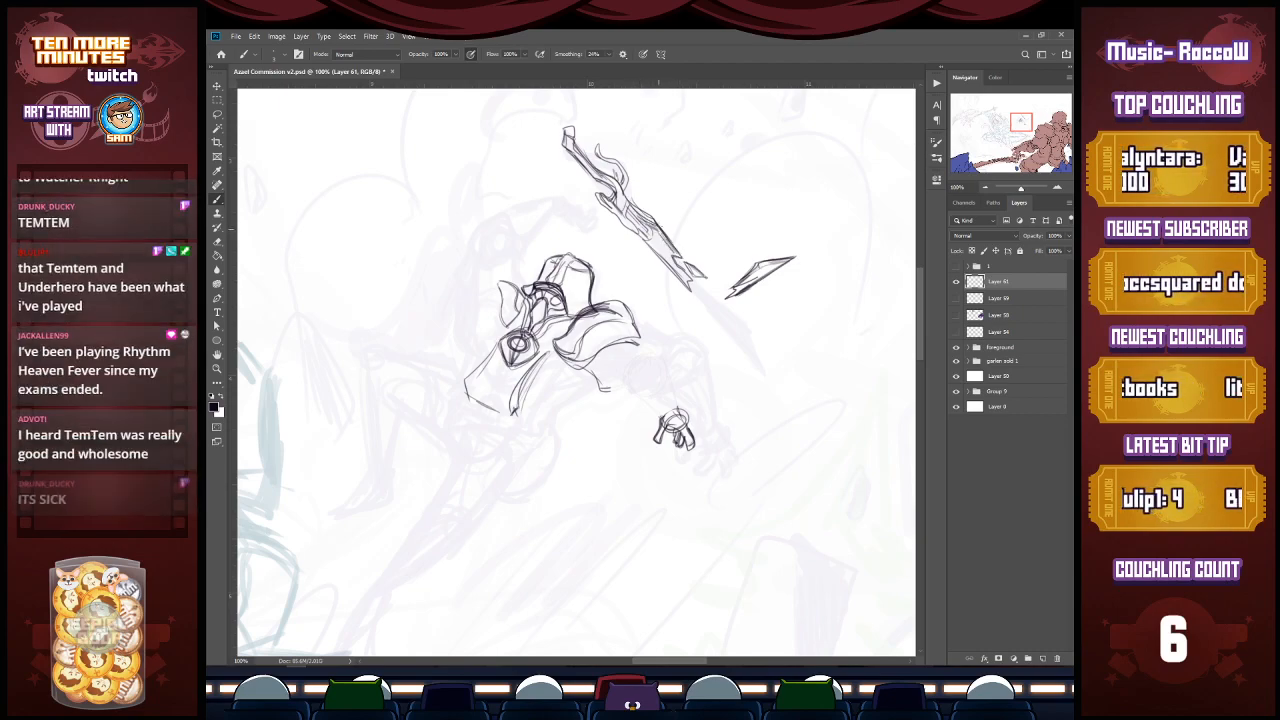
{"action": "left_click_drag", "start_coordinate": [736, 287], "coordinate": [759, 266]}
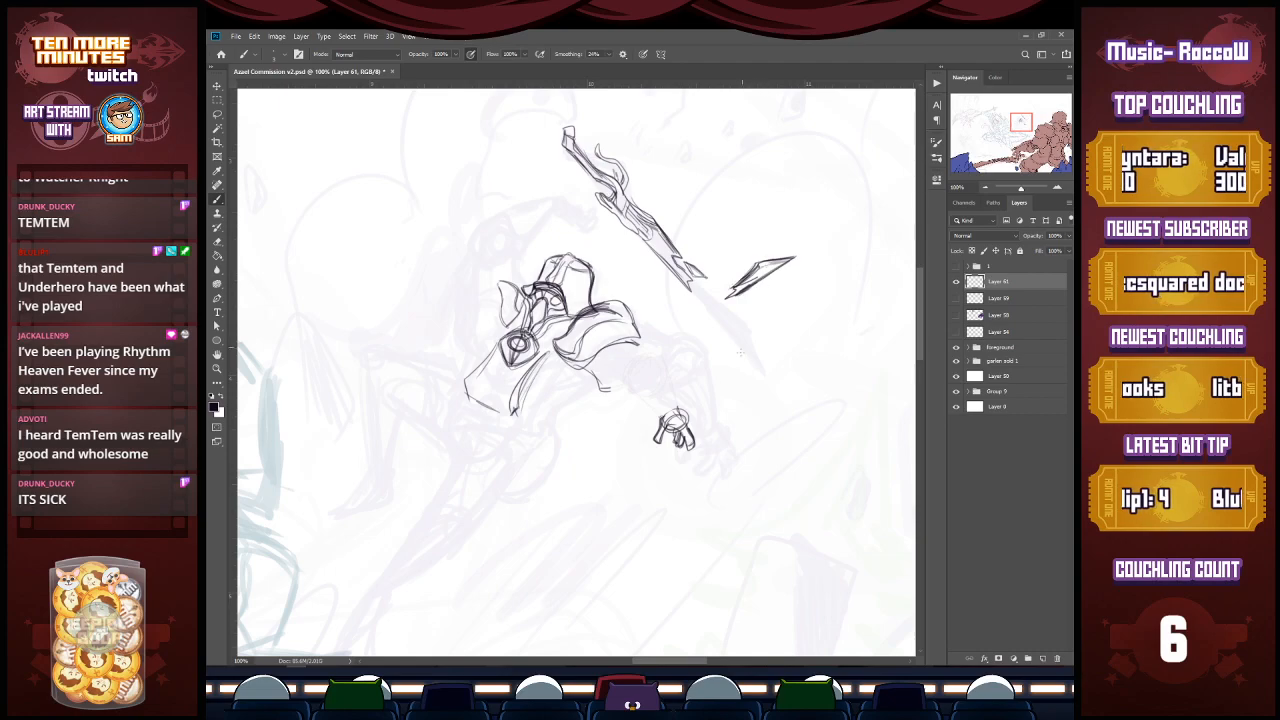
{"action": "mouse_move", "coordinate": [700, 290]}
{"action": "left_mouse_down"}
{"action": "mouse_move", "coordinate": [702, 320]}
{"action": "mouse_move", "coordinate": [722, 272]}
{"action": "left_mouse_up"}
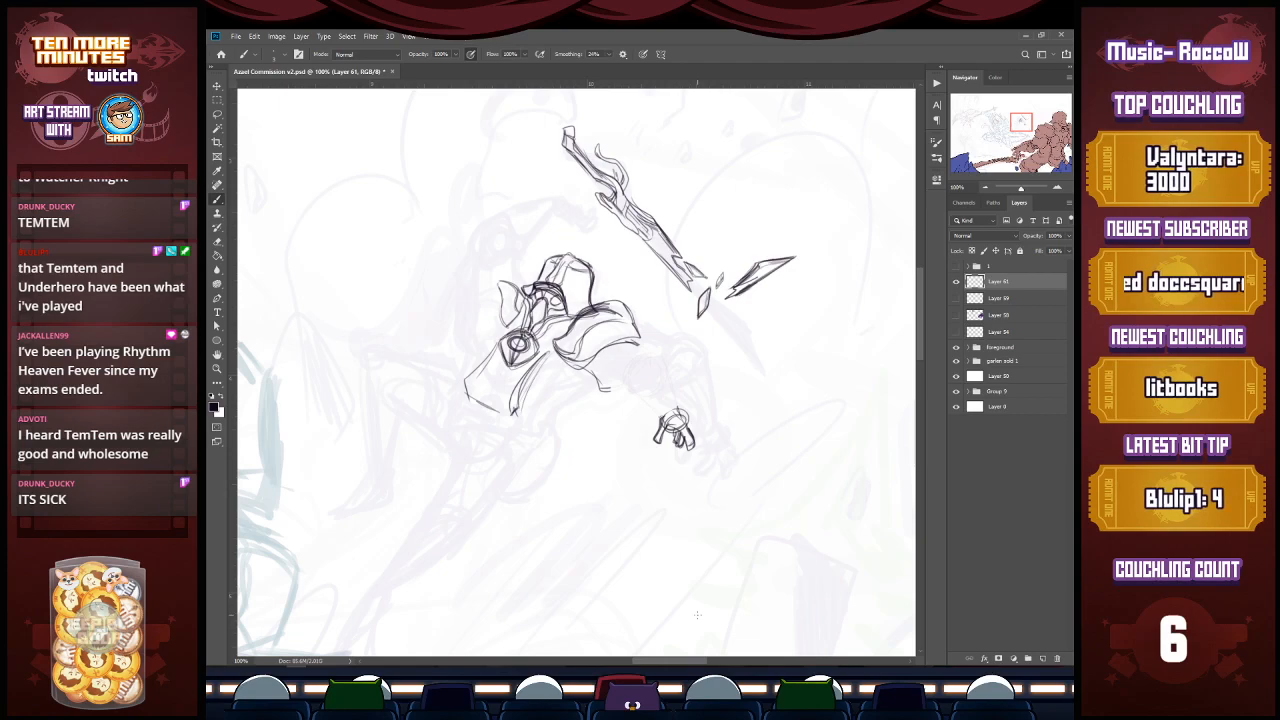
Step: Undo the leftover outstretched arm and hand strokes, then re-ink the torso's outer edge and erase its stray outline
{"action": "key", "text": "ctrl+z"}
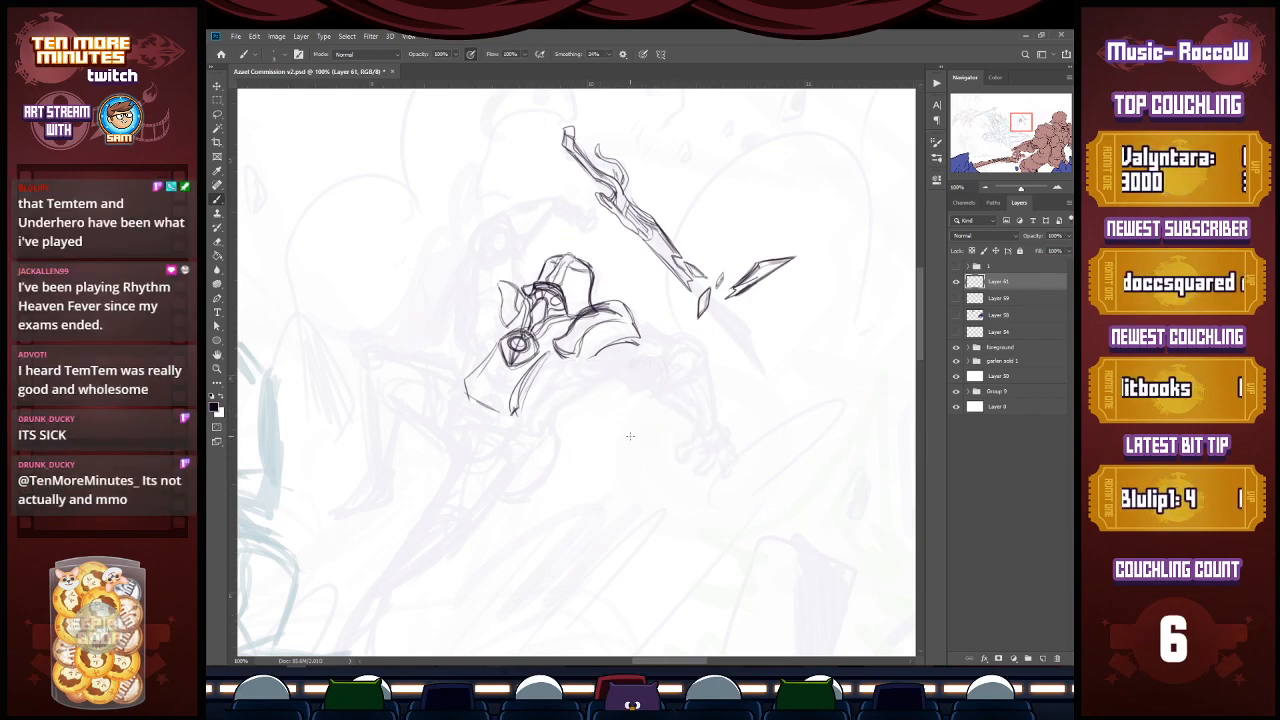
{"action": "mouse_move", "coordinate": [499, 347]}
{"action": "left_mouse_down"}
{"action": "mouse_move", "coordinate": [475, 396]}
{"action": "mouse_move", "coordinate": [471, 386]}
{"action": "mouse_move", "coordinate": [502, 412]}
{"action": "left_mouse_up"}
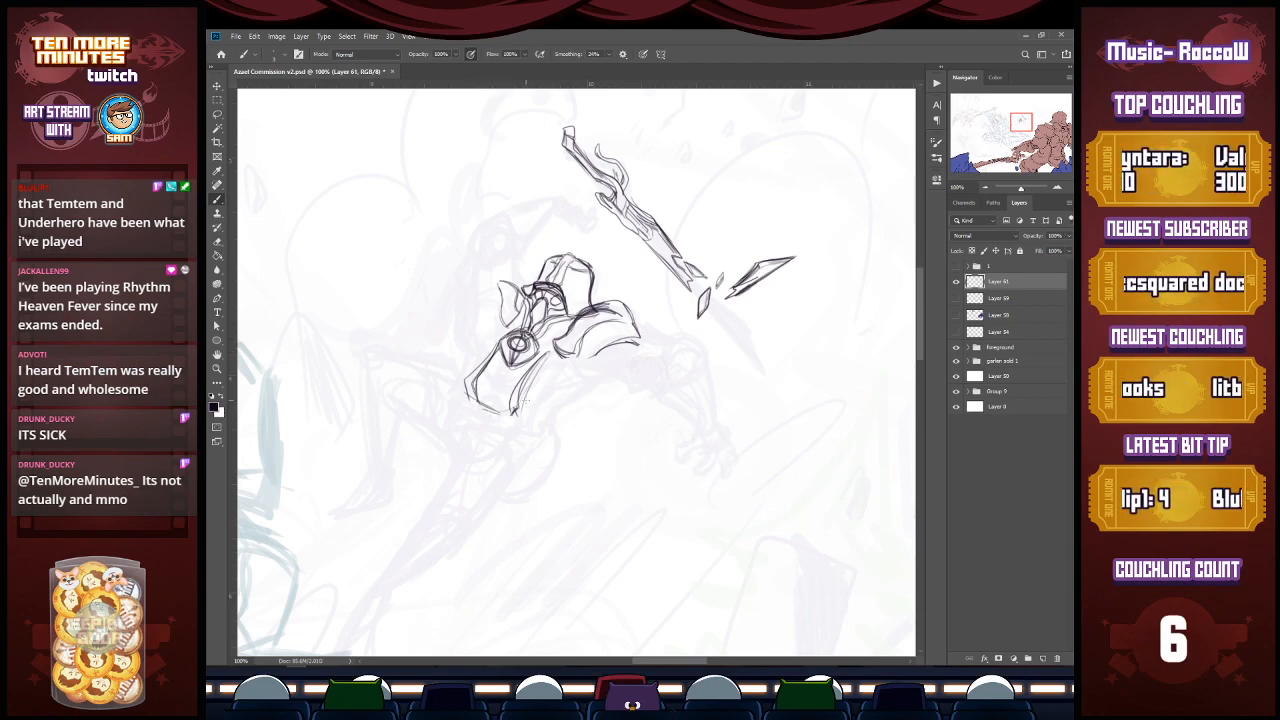
{"action": "key", "text": "e"}
{"action": "left_click_drag", "start_coordinate": [463, 350], "coordinate": [456, 399]}
{"action": "key", "text": "b"}
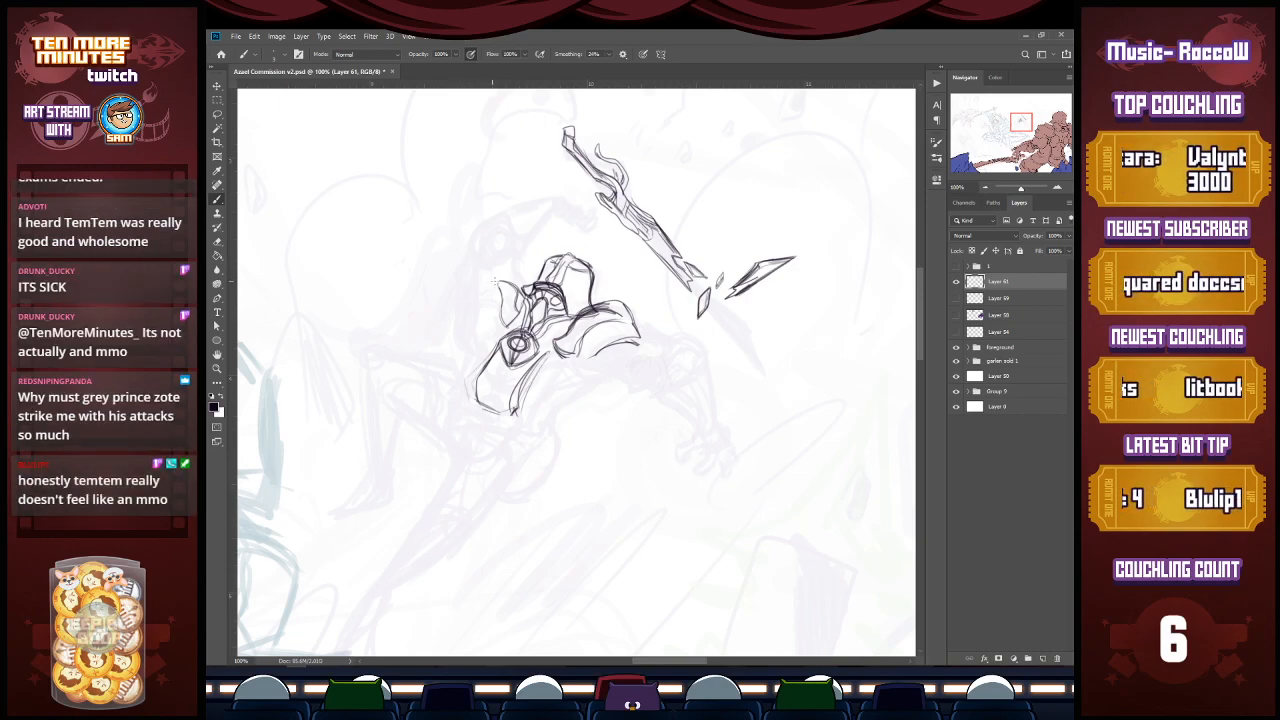
Step: Ink the raised arm beside the helmet with a curved upper arm, round elbow joint and tapering forearm
{"action": "mouse_move", "coordinate": [477, 265]}
{"action": "left_mouse_down"}
{"action": "mouse_move", "coordinate": [485, 316]}
{"action": "mouse_move", "coordinate": [474, 266]}
{"action": "mouse_move", "coordinate": [474, 298]}
{"action": "mouse_move", "coordinate": [509, 262]}
{"action": "left_mouse_up"}
{"action": "mouse_move", "coordinate": [492, 321]}
{"action": "left_mouse_down"}
{"action": "mouse_move", "coordinate": [474, 272]}
{"action": "mouse_move", "coordinate": [501, 316]}
{"action": "left_mouse_up"}
{"action": "mouse_move", "coordinate": [508, 260]}
{"action": "left_mouse_down"}
{"action": "mouse_move", "coordinate": [519, 308]}
{"action": "mouse_move", "coordinate": [482, 316]}
{"action": "mouse_move", "coordinate": [488, 326]}
{"action": "left_mouse_up"}
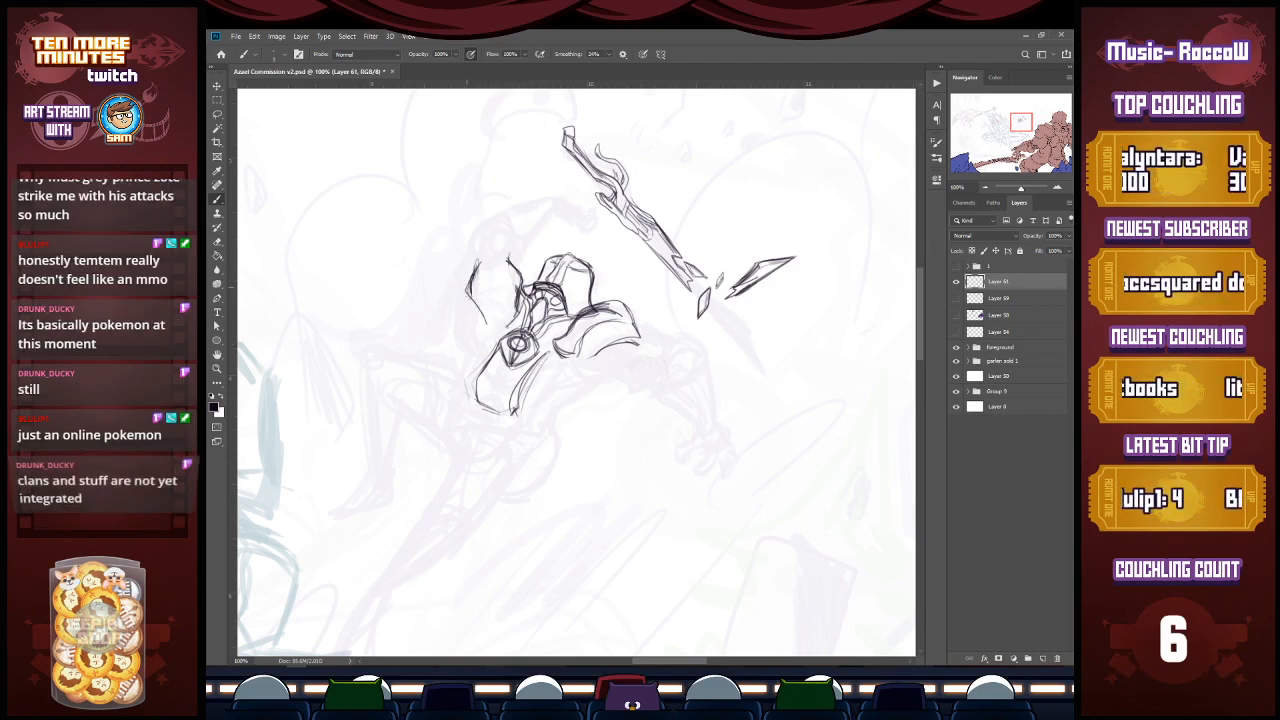
{"action": "mouse_move", "coordinate": [492, 239]}
{"action": "left_mouse_down"}
{"action": "mouse_move", "coordinate": [482, 268]}
{"action": "mouse_move", "coordinate": [507, 261]}
{"action": "mouse_move", "coordinate": [523, 217]}
{"action": "left_mouse_up"}
{"action": "left_click_drag", "start_coordinate": [507, 263], "coordinate": [536, 211]}
{"action": "mouse_move", "coordinate": [537, 213]}
{"action": "left_mouse_down"}
{"action": "mouse_move", "coordinate": [496, 256]}
{"action": "mouse_move", "coordinate": [486, 246]}
{"action": "mouse_move", "coordinate": [502, 268]}
{"action": "mouse_move", "coordinate": [536, 217]}
{"action": "left_mouse_up"}
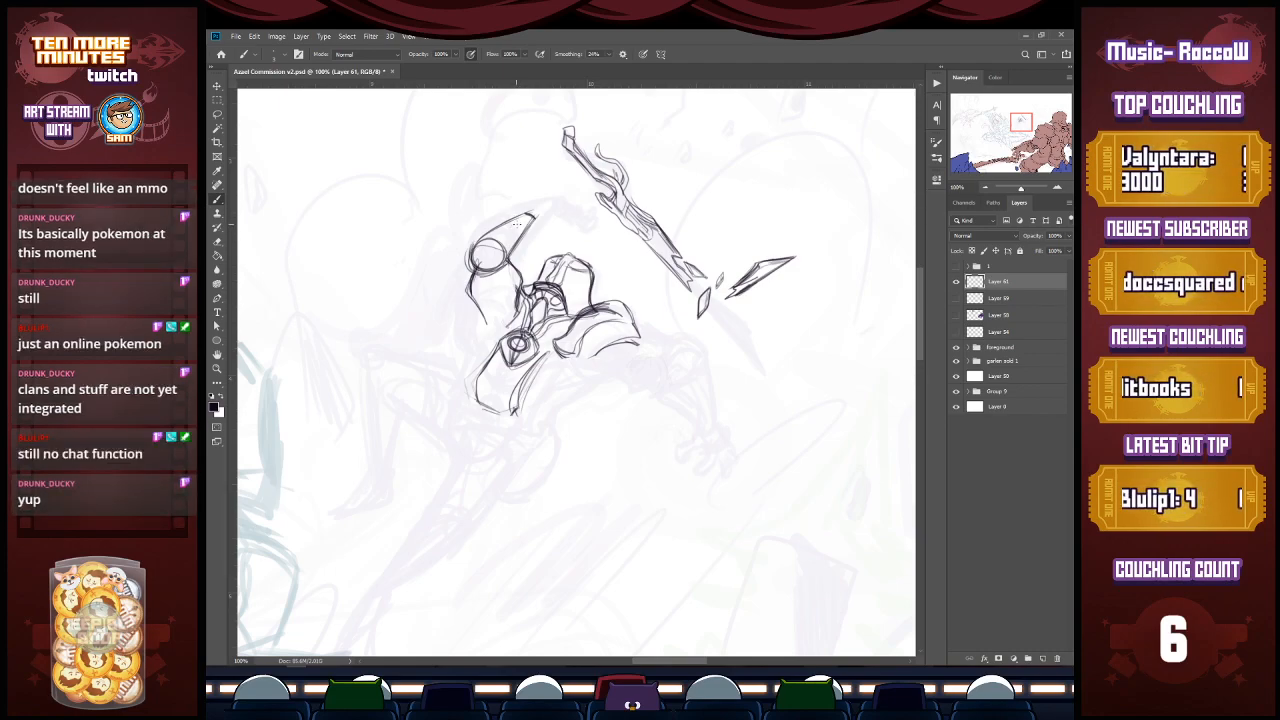
Step: Ink the open hand with spread fingers at the end of the raised forearm, replacing the first attempt with a smaller hand
{"action": "left_click_drag", "start_coordinate": [545, 205], "coordinate": [553, 211]}
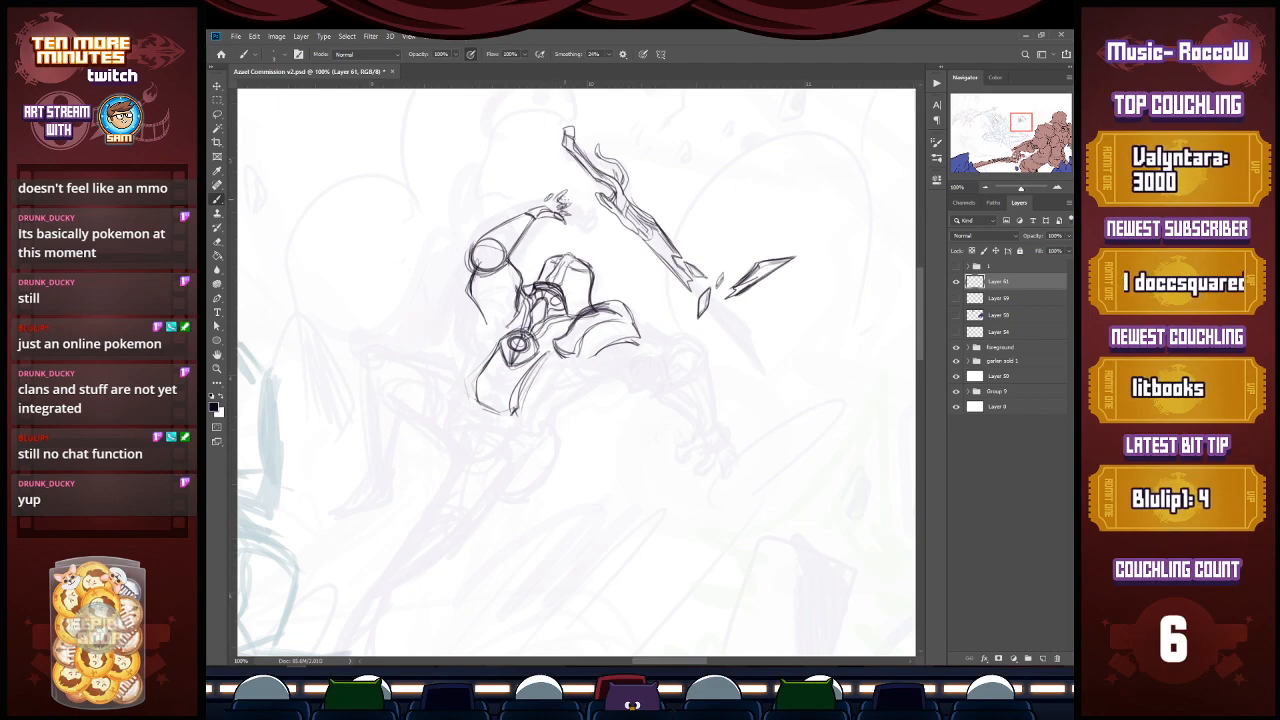
{"action": "left_click_drag", "start_coordinate": [527, 210], "coordinate": [543, 198]}
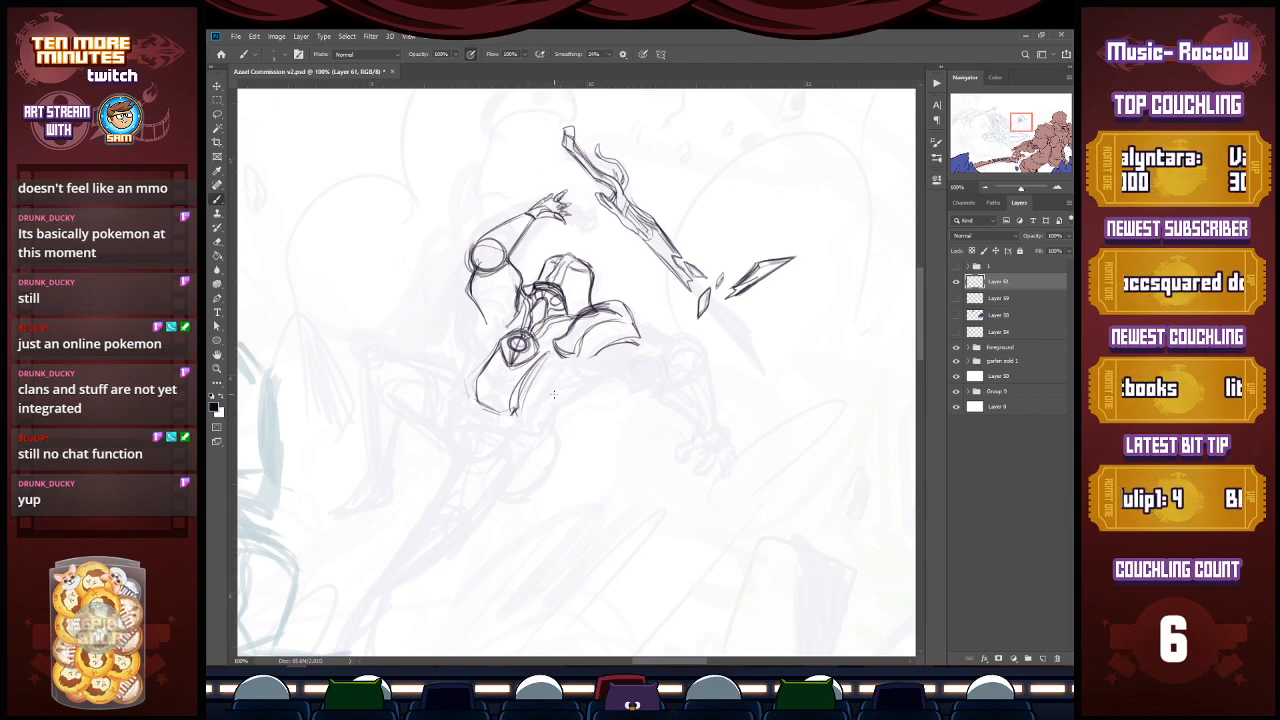
{"action": "left_click_drag", "start_coordinate": [570, 202], "coordinate": [531, 192]}
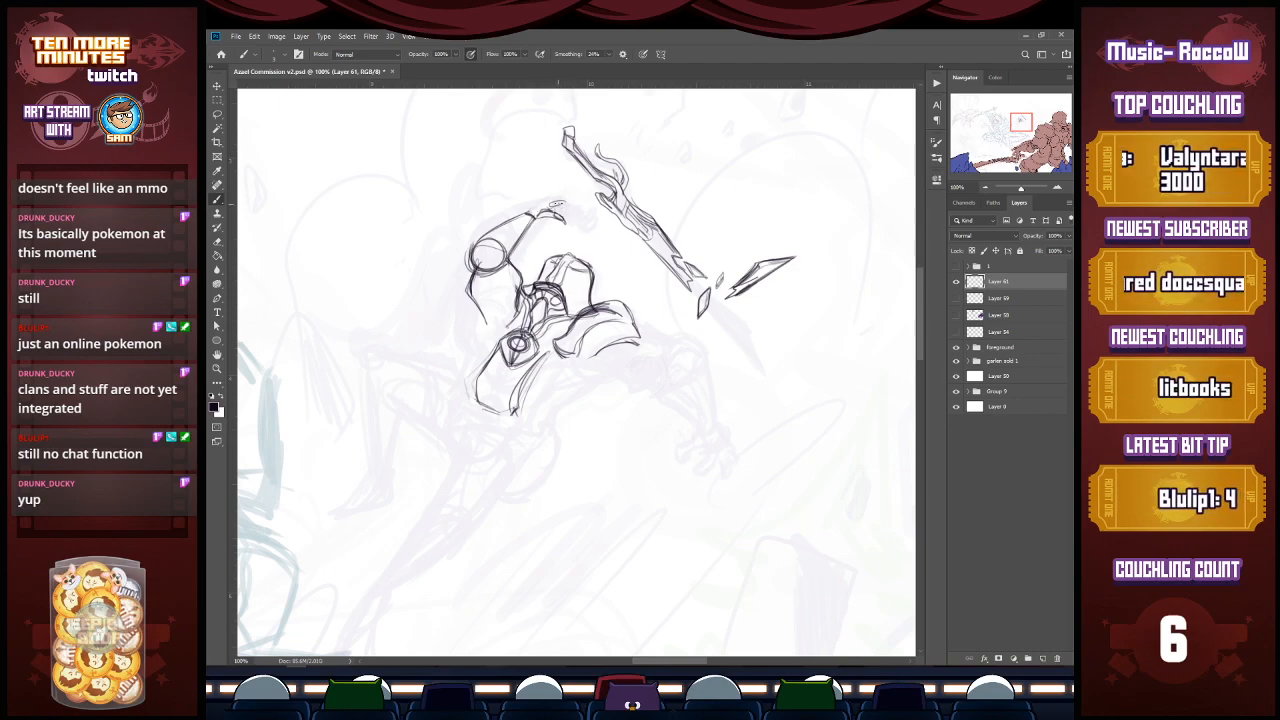
{"action": "mouse_move", "coordinate": [558, 198]}
{"action": "left_mouse_down"}
{"action": "mouse_move", "coordinate": [530, 190]}
{"action": "mouse_move", "coordinate": [524, 206]}
{"action": "mouse_move", "coordinate": [536, 204]}
{"action": "left_mouse_up"}
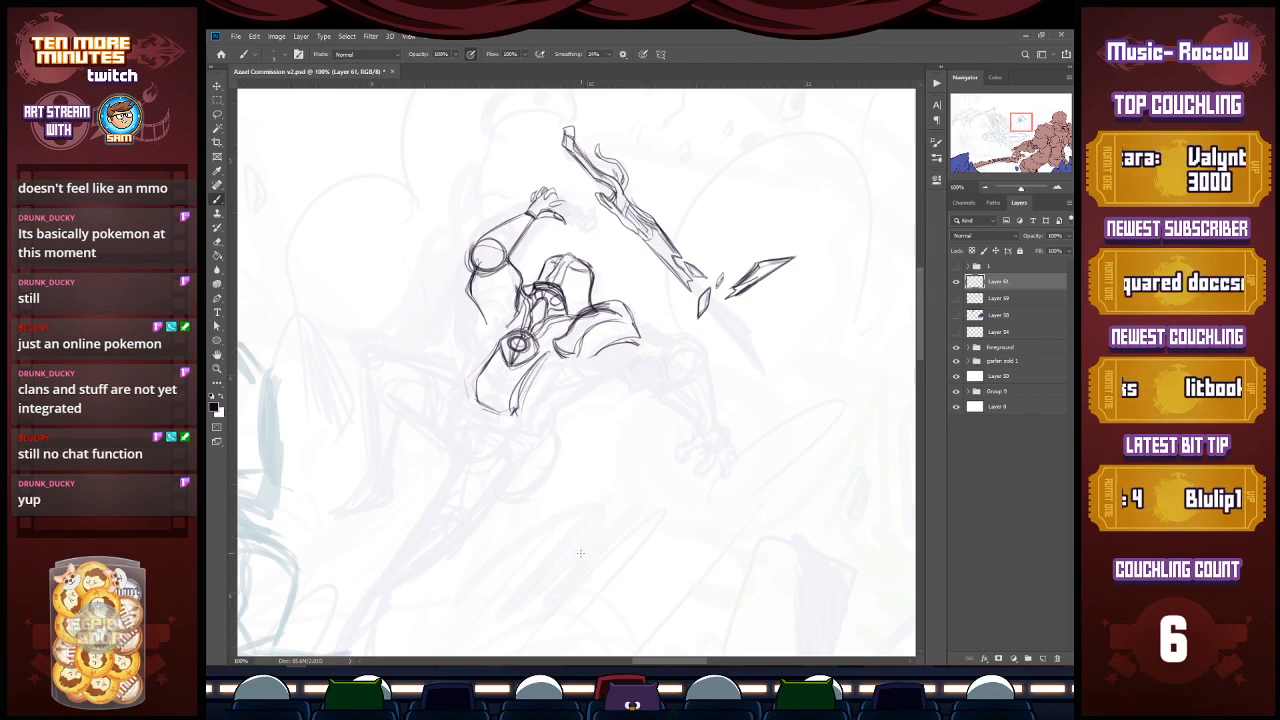
Step: Ink the lower edge of the waist and block in the hips and the far thigh with loose angular strokes
{"action": "mouse_move", "coordinate": [486, 405]}
{"action": "left_mouse_down"}
{"action": "mouse_move", "coordinate": [476, 392]}
{"action": "mouse_move", "coordinate": [511, 422]}
{"action": "left_mouse_up"}
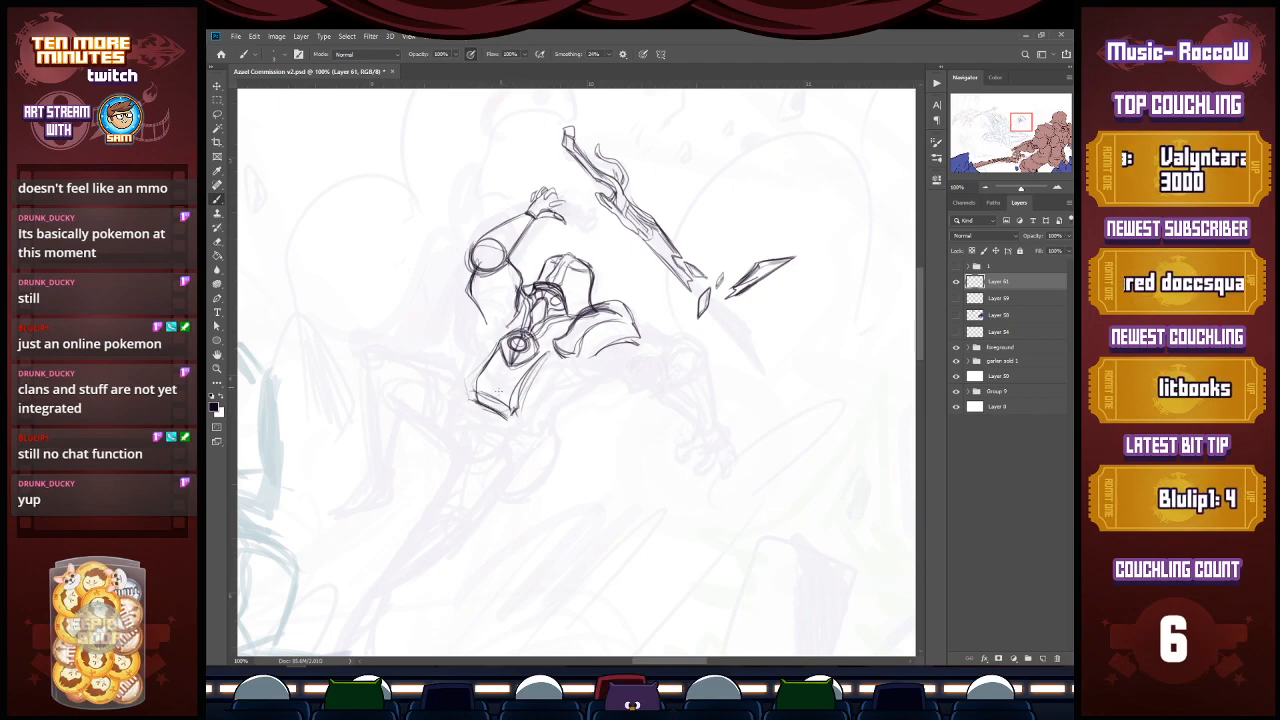
{"action": "mouse_move", "coordinate": [460, 403]}
{"action": "left_mouse_down"}
{"action": "mouse_move", "coordinate": [466, 451]}
{"action": "mouse_move", "coordinate": [490, 448]}
{"action": "mouse_move", "coordinate": [517, 418]}
{"action": "left_mouse_up"}
{"action": "mouse_move", "coordinate": [466, 452]}
{"action": "left_mouse_down"}
{"action": "mouse_move", "coordinate": [475, 403]}
{"action": "mouse_move", "coordinate": [468, 453]}
{"action": "left_mouse_up"}
{"action": "left_click_drag", "start_coordinate": [468, 399], "coordinate": [467, 445]}
{"action": "mouse_move", "coordinate": [478, 400]}
{"action": "left_mouse_down"}
{"action": "mouse_move", "coordinate": [442, 360]}
{"action": "mouse_move", "coordinate": [406, 355]}
{"action": "left_mouse_up"}
{"action": "left_click_drag", "start_coordinate": [397, 408], "coordinate": [466, 453]}
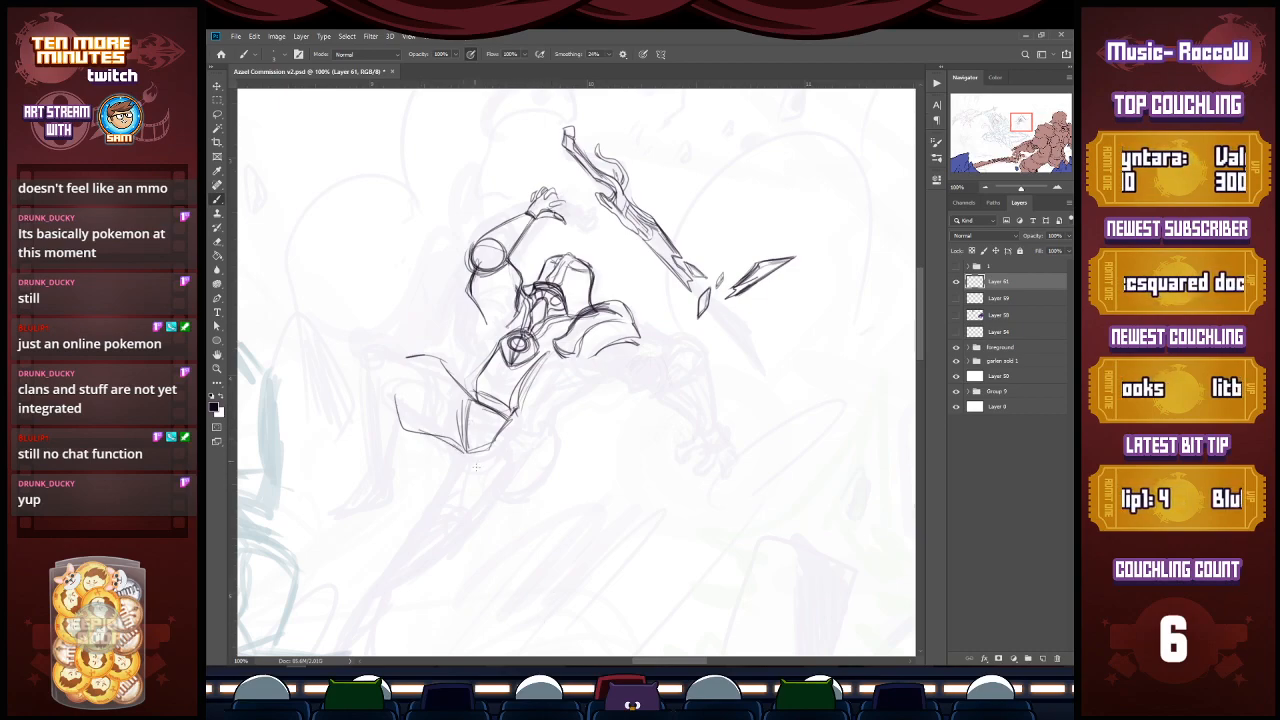
Step: Ink the near leg's rounded thigh opening and outer thigh edge, undoing and redrawing the first edge strokes
{"action": "mouse_move", "coordinate": [424, 450]}
{"action": "left_mouse_down"}
{"action": "mouse_move", "coordinate": [419, 478]}
{"action": "mouse_move", "coordinate": [436, 500]}
{"action": "left_mouse_up"}
{"action": "mouse_move", "coordinate": [440, 443]}
{"action": "left_mouse_down"}
{"action": "mouse_move", "coordinate": [424, 486]}
{"action": "mouse_move", "coordinate": [454, 506]}
{"action": "left_mouse_up"}
{"action": "left_click_drag", "start_coordinate": [517, 412], "coordinate": [462, 506]}
{"action": "mouse_move", "coordinate": [516, 411]}
{"action": "left_mouse_down"}
{"action": "mouse_move", "coordinate": [516, 446]}
{"action": "mouse_move", "coordinate": [468, 506]}
{"action": "mouse_move", "coordinate": [512, 472]}
{"action": "left_mouse_up"}
{"action": "key", "text": "ctrl+z"}
{"action": "key", "text": "ctrl+z"}
{"action": "key", "text": "ctrl+z"}
{"action": "key", "text": "ctrl+z"}
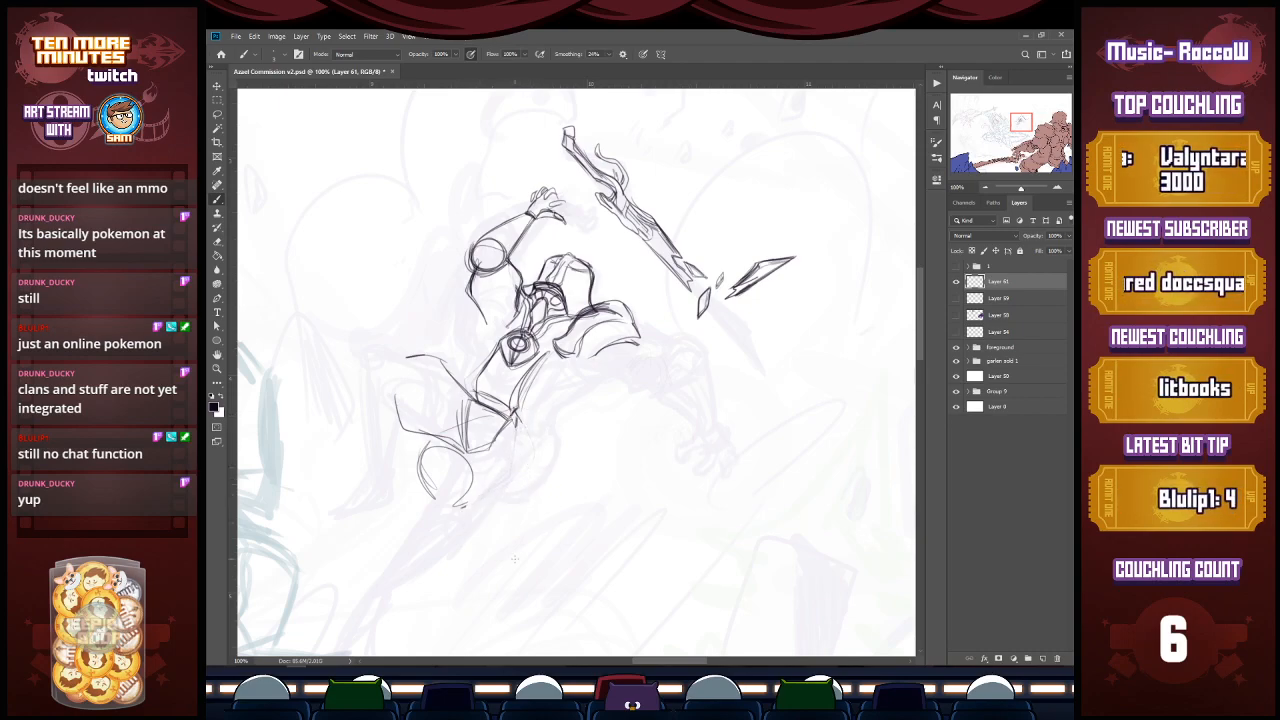
{"action": "mouse_move", "coordinate": [516, 414]}
{"action": "left_mouse_down"}
{"action": "mouse_move", "coordinate": [521, 448]}
{"action": "mouse_move", "coordinate": [472, 497]}
{"action": "left_mouse_up"}
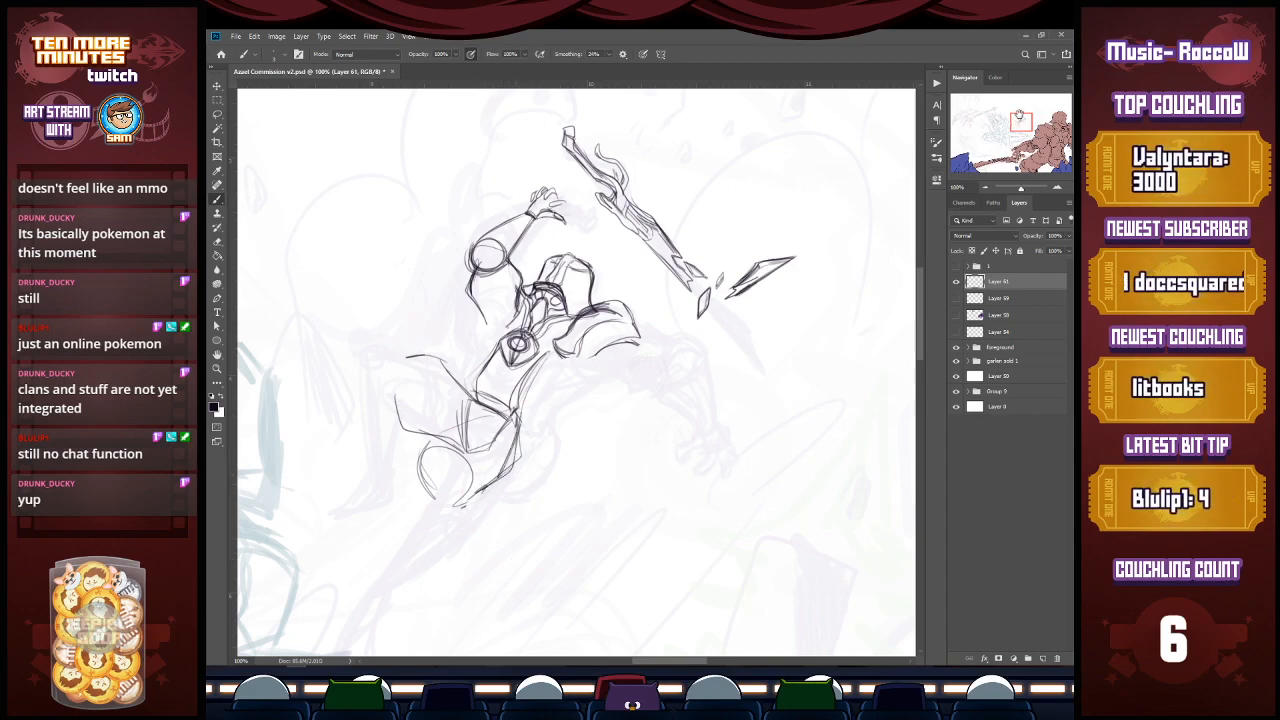
{"action": "mouse_move", "coordinate": [421, 458]}
{"action": "left_mouse_down"}
{"action": "mouse_move", "coordinate": [468, 428]}
{"action": "mouse_move", "coordinate": [494, 443]}
{"action": "mouse_move", "coordinate": [487, 488]}
{"action": "mouse_move", "coordinate": [460, 431]}
{"action": "mouse_move", "coordinate": [419, 467]}
{"action": "left_mouse_up"}
Step: Remove the lower torso lines between the round chest emblem and the hips
{"action": "left_click_drag", "start_coordinate": [1031, 121], "coordinate": [1018, 124]}
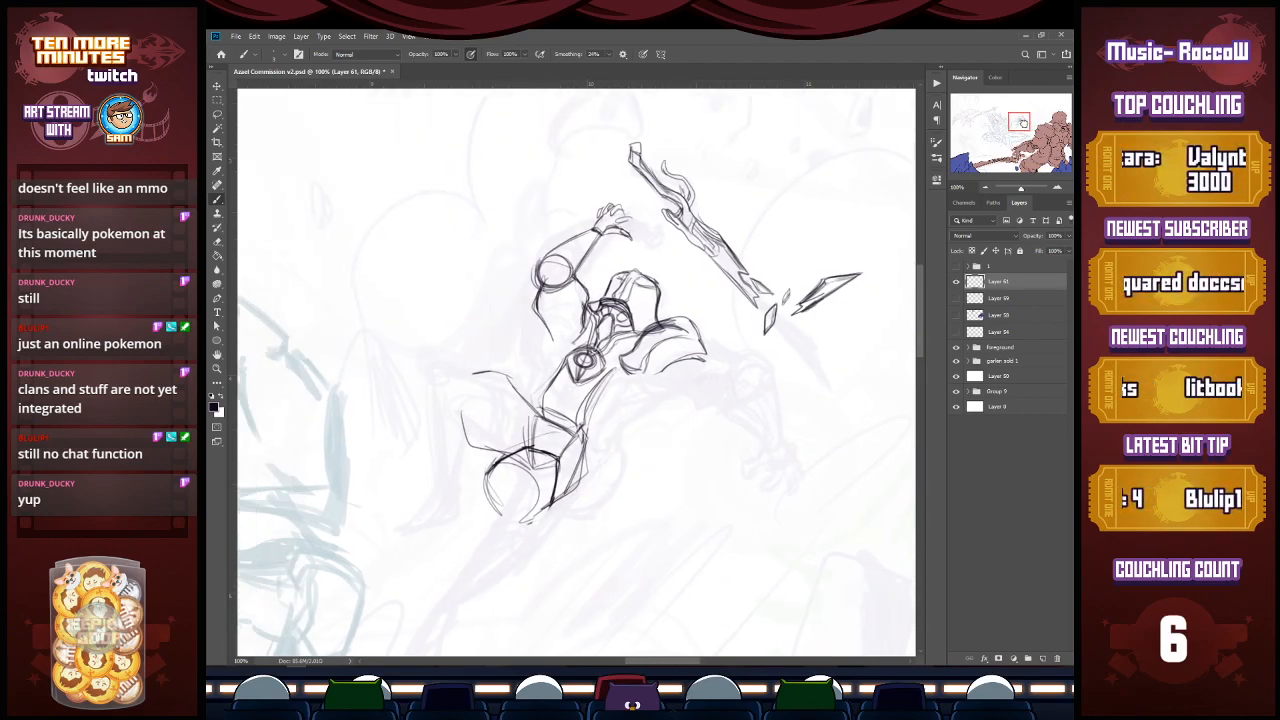
{"action": "key", "text": "ctrl+z"}
{"action": "key", "text": "ctrl+z"}
{"action": "key", "text": "ctrl+z"}
{"action": "key", "text": "ctrl+z"}
{"action": "key", "text": "ctrl+z"}
{"action": "key", "text": "ctrl+z"}
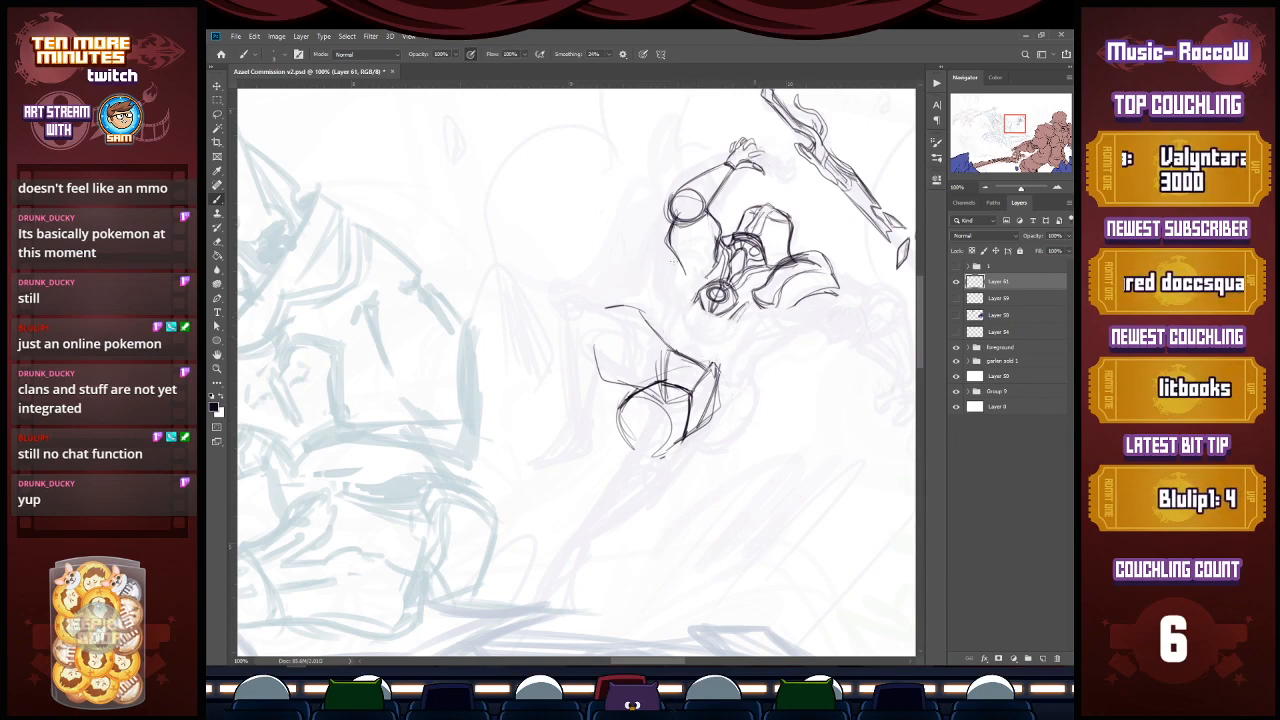
Step: Ink jagged, torn armor edges around the waist below the chest emblem, joining the torso sides to the hips
{"action": "mouse_move", "coordinate": [687, 292]}
{"action": "left_mouse_down"}
{"action": "mouse_move", "coordinate": [664, 343]}
{"action": "mouse_move", "coordinate": [677, 330]}
{"action": "left_mouse_up"}
{"action": "mouse_move", "coordinate": [748, 306]}
{"action": "left_mouse_down"}
{"action": "mouse_move", "coordinate": [724, 364]}
{"action": "mouse_move", "coordinate": [742, 322]}
{"action": "left_mouse_up"}
{"action": "left_click_drag", "start_coordinate": [712, 266], "coordinate": [670, 336]}
{"action": "mouse_move", "coordinate": [702, 278]}
{"action": "left_mouse_down"}
{"action": "mouse_move", "coordinate": [678, 328]}
{"action": "mouse_move", "coordinate": [678, 309]}
{"action": "mouse_move", "coordinate": [665, 318]}
{"action": "mouse_move", "coordinate": [745, 322]}
{"action": "mouse_move", "coordinate": [731, 354]}
{"action": "mouse_move", "coordinate": [654, 332]}
{"action": "left_mouse_up"}
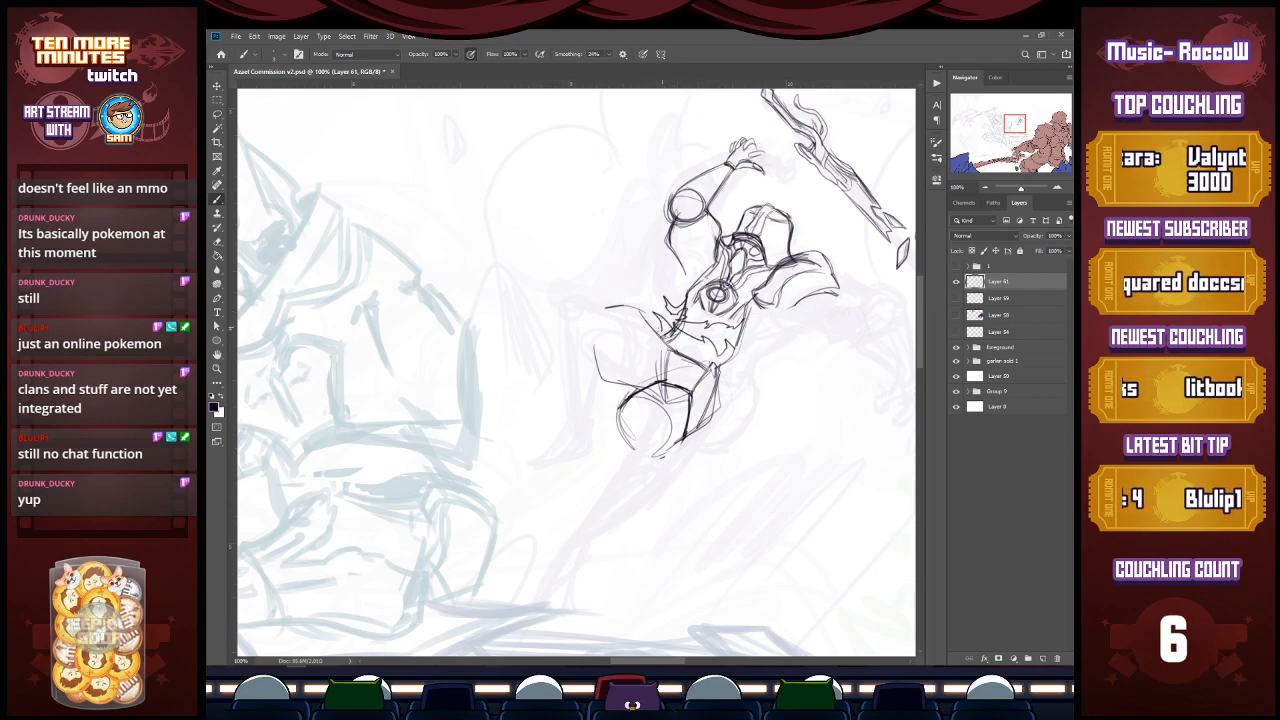
{"action": "left_click_drag", "start_coordinate": [732, 351], "coordinate": [716, 371]}
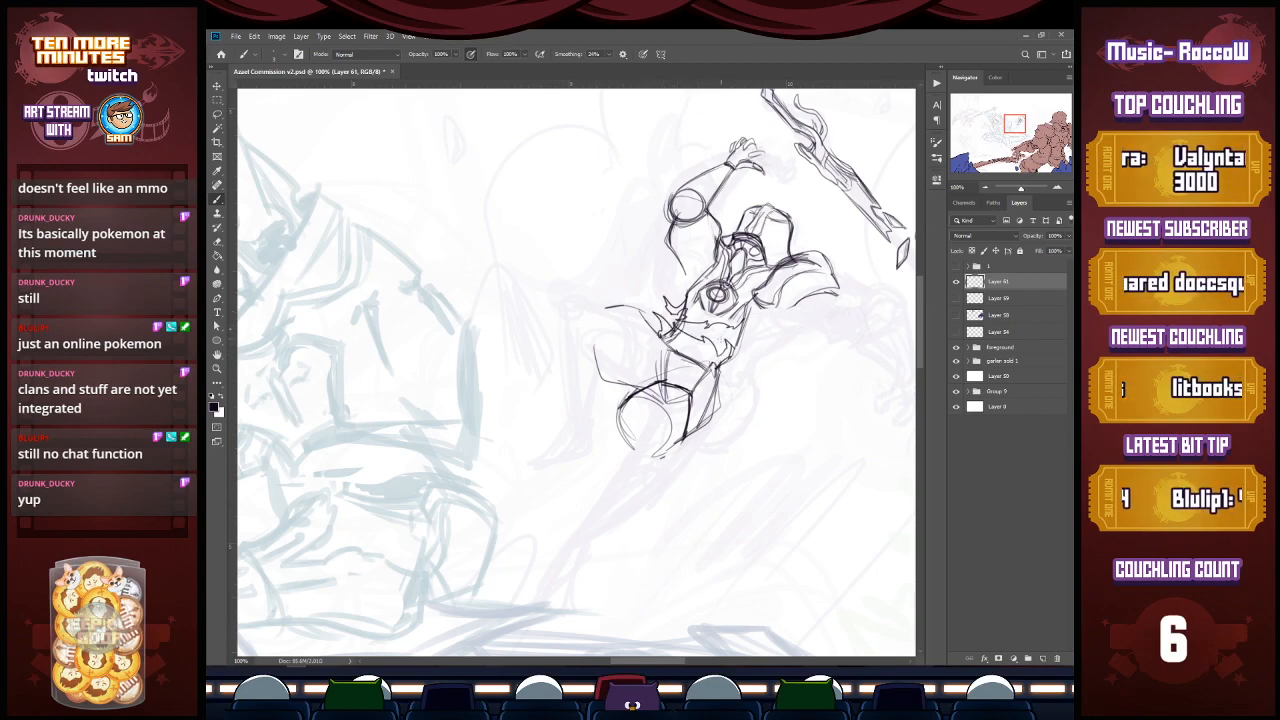
{"action": "mouse_move", "coordinate": [684, 321]}
{"action": "left_mouse_down"}
{"action": "mouse_move", "coordinate": [692, 332]}
{"action": "mouse_move", "coordinate": [729, 324]}
{"action": "mouse_move", "coordinate": [732, 334]}
{"action": "mouse_move", "coordinate": [691, 336]}
{"action": "mouse_move", "coordinate": [722, 348]}
{"action": "left_mouse_up"}
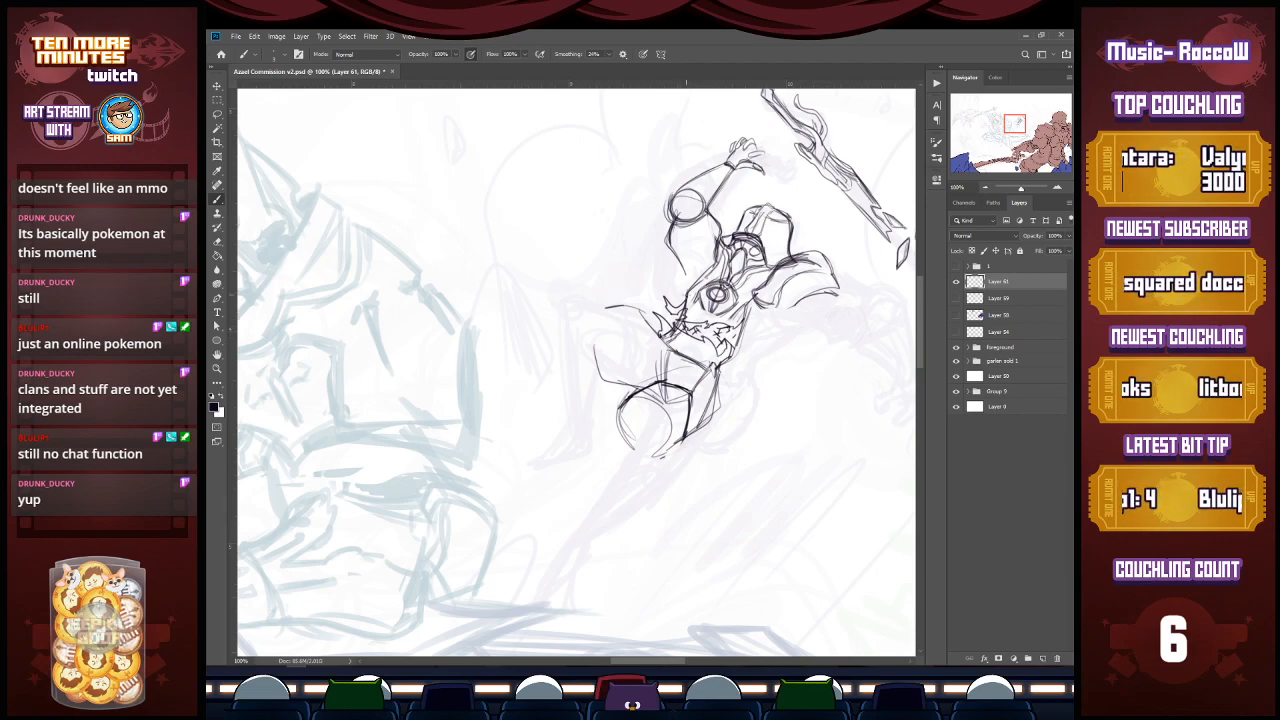
Step: Darken the belt line across the hips and ink the far thigh's outline with a curved band near its knee
{"action": "left_click_drag", "start_coordinate": [597, 362], "coordinate": [632, 383]}
{"action": "left_click_drag", "start_coordinate": [632, 311], "coordinate": [660, 338]}
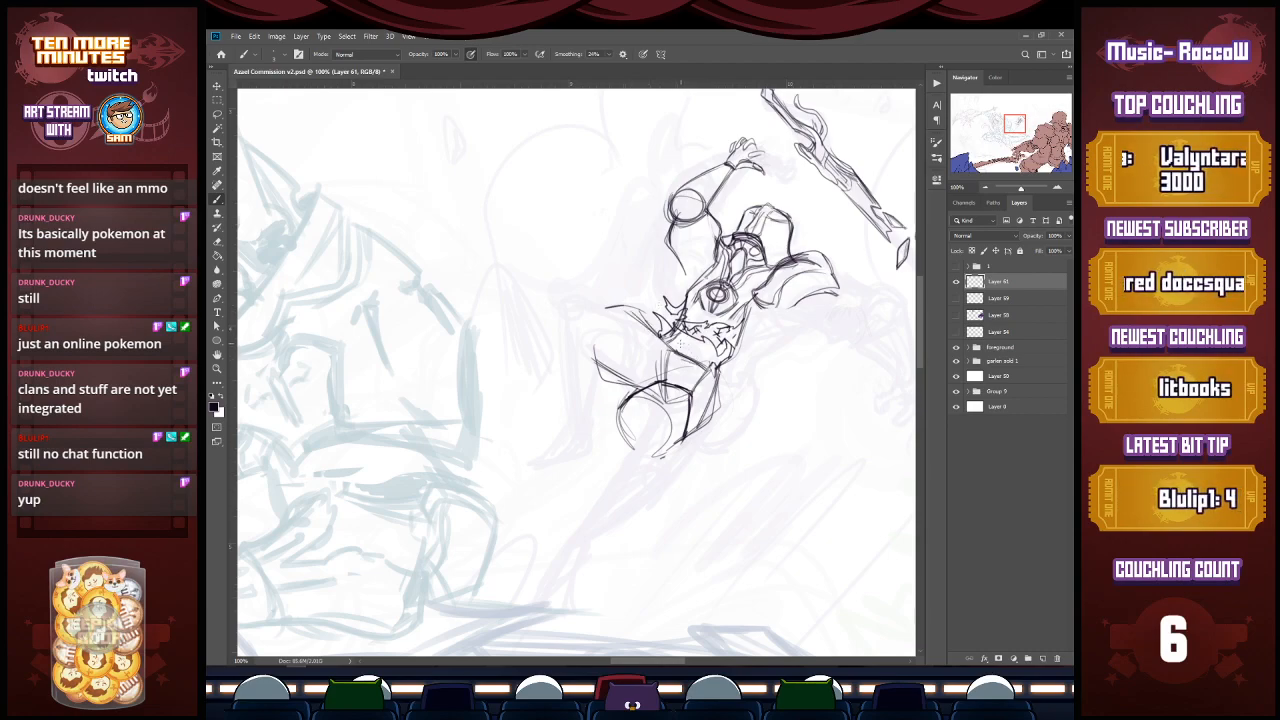
{"action": "left_click_drag", "start_coordinate": [671, 338], "coordinate": [696, 354]}
{"action": "left_click_drag", "start_coordinate": [670, 338], "coordinate": [718, 366]}
{"action": "mouse_move", "coordinate": [677, 347]}
{"action": "left_mouse_down"}
{"action": "mouse_move", "coordinate": [715, 376]}
{"action": "mouse_move", "coordinate": [669, 354]}
{"action": "mouse_move", "coordinate": [703, 352]}
{"action": "left_mouse_up"}
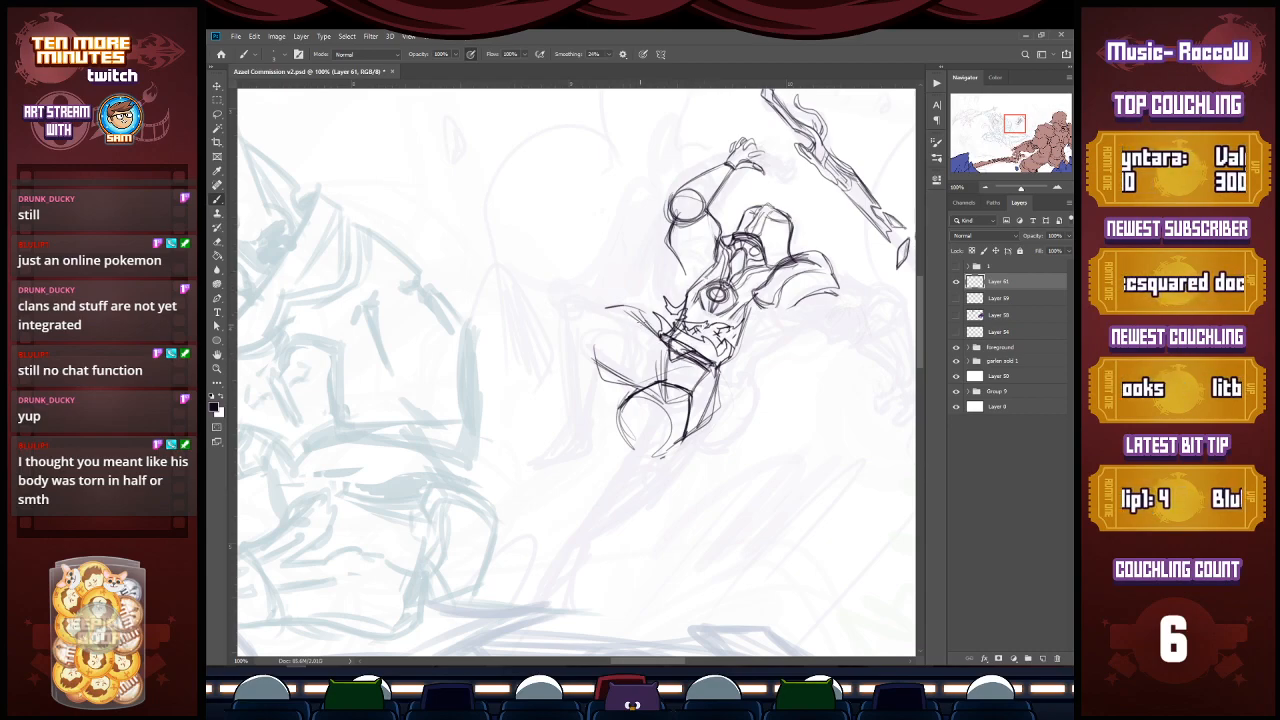
{"action": "mouse_move", "coordinate": [646, 320]}
{"action": "left_mouse_down"}
{"action": "mouse_move", "coordinate": [628, 346]}
{"action": "mouse_move", "coordinate": [607, 348]}
{"action": "mouse_move", "coordinate": [632, 362]}
{"action": "mouse_move", "coordinate": [630, 380]}
{"action": "mouse_move", "coordinate": [612, 332]}
{"action": "mouse_move", "coordinate": [646, 308]}
{"action": "mouse_move", "coordinate": [666, 342]}
{"action": "left_mouse_up"}
{"action": "mouse_move", "coordinate": [630, 310]}
{"action": "left_mouse_down"}
{"action": "mouse_move", "coordinate": [618, 302]}
{"action": "mouse_move", "coordinate": [596, 346]}
{"action": "mouse_move", "coordinate": [646, 390]}
{"action": "left_mouse_up"}
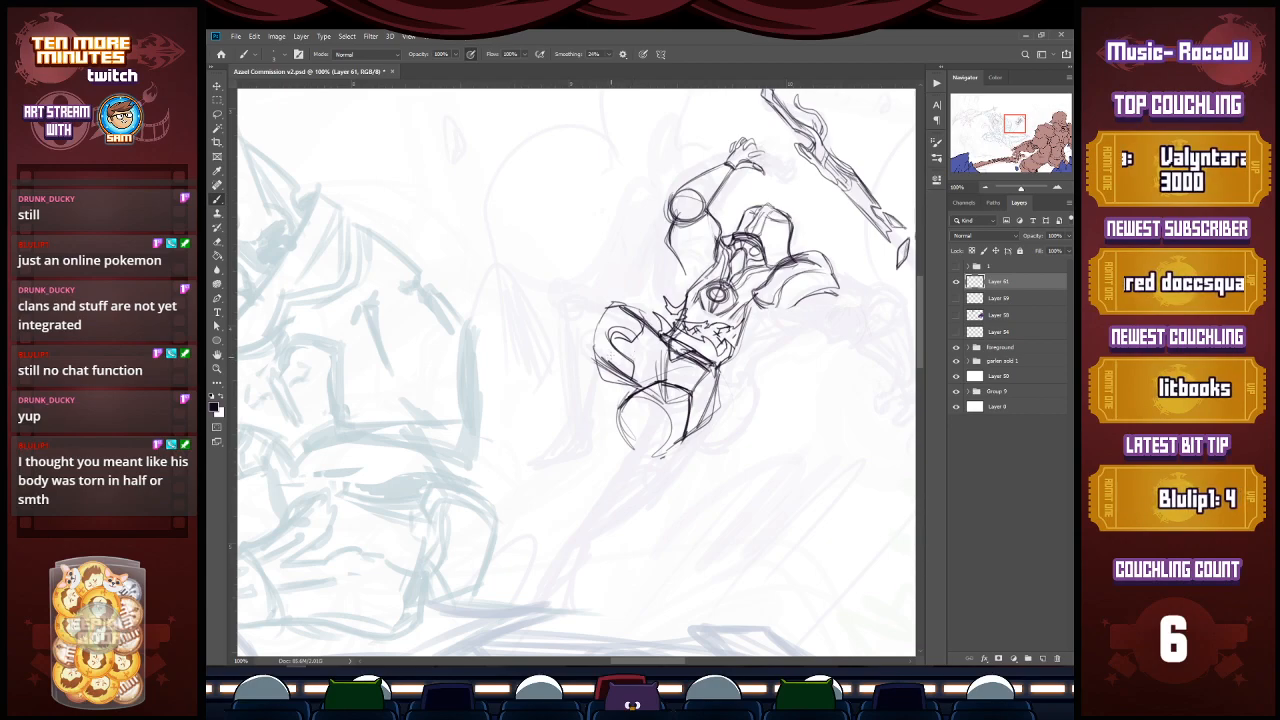
Step: Ink the far leg's rounded knee and tapering shin, ending in a dark angular ankle cuff
{"action": "mouse_move", "coordinate": [612, 298]}
{"action": "left_mouse_down"}
{"action": "mouse_move", "coordinate": [576, 325]}
{"action": "mouse_move", "coordinate": [594, 333]}
{"action": "mouse_move", "coordinate": [618, 297]}
{"action": "mouse_move", "coordinate": [572, 319]}
{"action": "mouse_move", "coordinate": [585, 352]}
{"action": "left_mouse_up"}
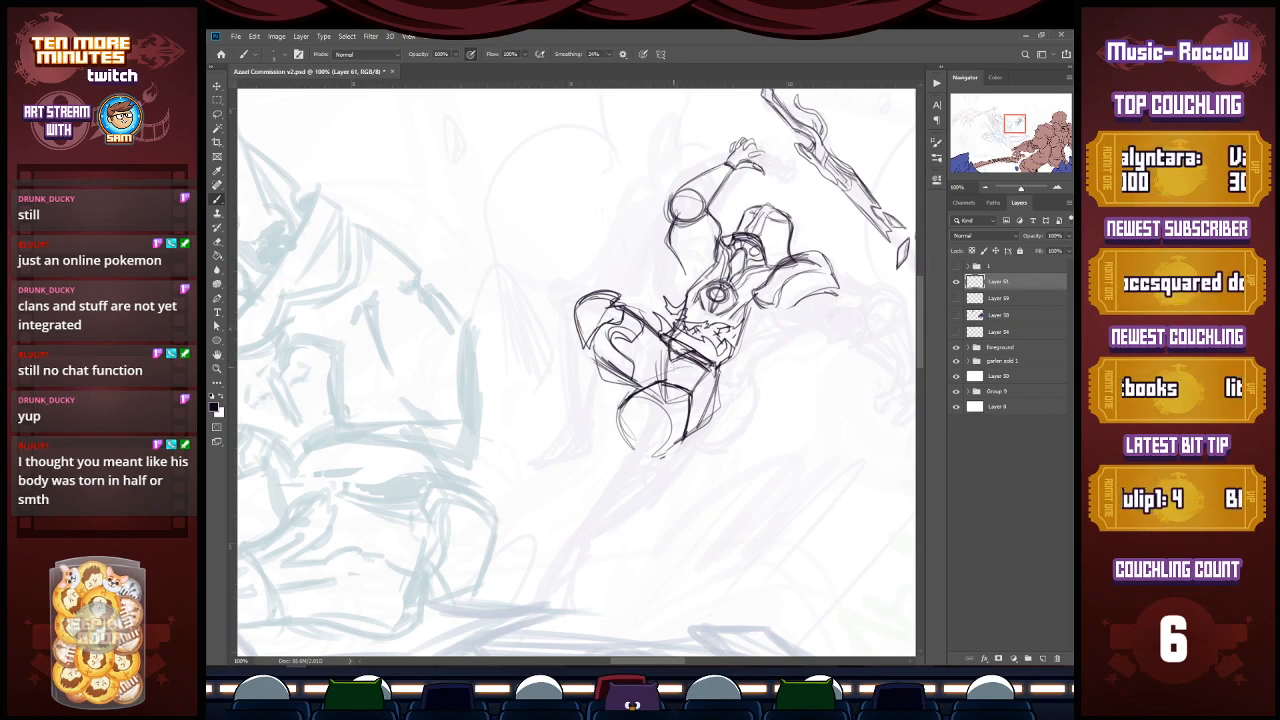
{"action": "left_click_drag", "start_coordinate": [572, 318], "coordinate": [572, 410]}
{"action": "left_click_drag", "start_coordinate": [620, 320], "coordinate": [590, 412]}
{"action": "left_click_drag", "start_coordinate": [610, 362], "coordinate": [592, 418]}
{"action": "left_click_drag", "start_coordinate": [620, 326], "coordinate": [590, 414]}
{"action": "mouse_move", "coordinate": [574, 368]}
{"action": "left_mouse_down"}
{"action": "mouse_move", "coordinate": [556, 416]}
{"action": "mouse_move", "coordinate": [594, 414]}
{"action": "mouse_move", "coordinate": [554, 418]}
{"action": "mouse_move", "coordinate": [590, 425]}
{"action": "mouse_move", "coordinate": [560, 408]}
{"action": "mouse_move", "coordinate": [556, 420]}
{"action": "mouse_move", "coordinate": [556, 402]}
{"action": "left_mouse_up"}
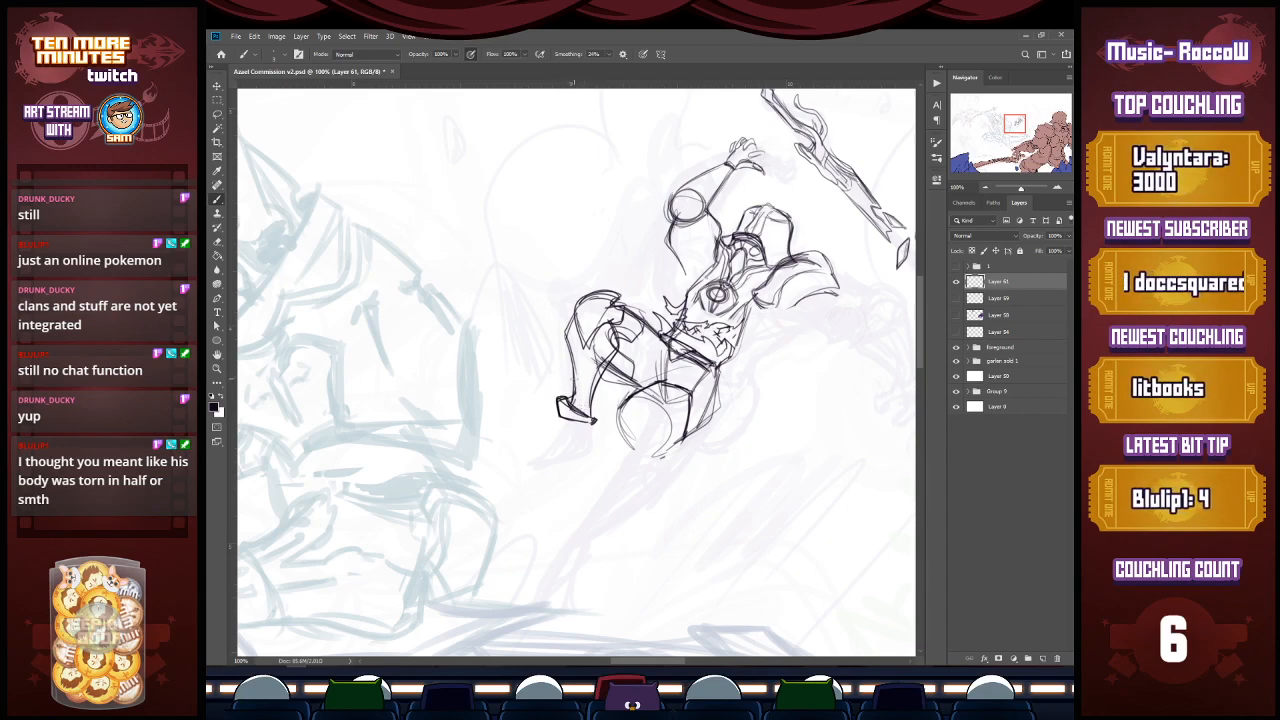
{"action": "mouse_move", "coordinate": [614, 326]}
{"action": "left_mouse_down"}
{"action": "mouse_move", "coordinate": [576, 412]}
{"action": "mouse_move", "coordinate": [596, 336]}
{"action": "mouse_move", "coordinate": [582, 404]}
{"action": "mouse_move", "coordinate": [616, 322]}
{"action": "mouse_move", "coordinate": [594, 396]}
{"action": "left_mouse_up"}
{"action": "left_click_drag", "start_coordinate": [596, 398], "coordinate": [590, 420]}
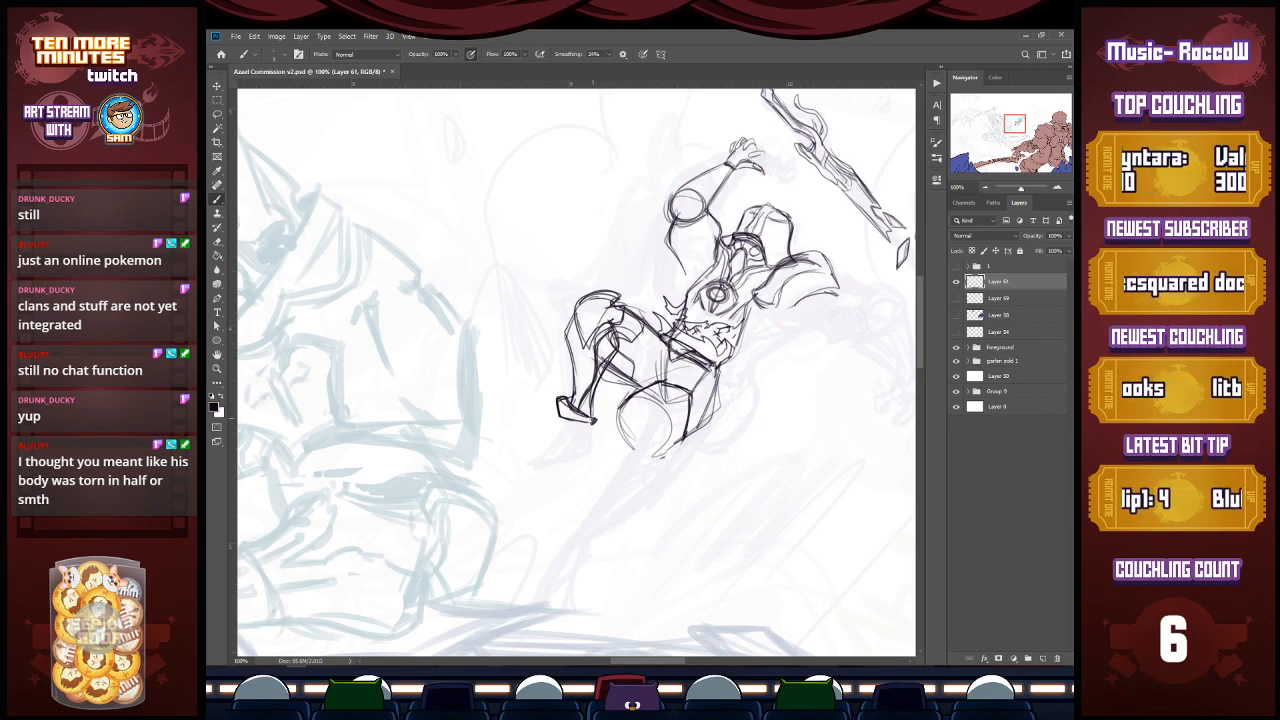
Step: Reshape the far knee into a bulky rounded guard with a jagged inner edge and darker contours
{"action": "left_click_drag", "start_coordinate": [574, 318], "coordinate": [574, 408]}
{"action": "left_click_drag", "start_coordinate": [564, 320], "coordinate": [572, 394]}
{"action": "mouse_move", "coordinate": [582, 298]}
{"action": "left_mouse_down"}
{"action": "mouse_move", "coordinate": [562, 316]}
{"action": "mouse_move", "coordinate": [574, 351]}
{"action": "mouse_move", "coordinate": [584, 293]}
{"action": "mouse_move", "coordinate": [620, 292]}
{"action": "mouse_move", "coordinate": [594, 322]}
{"action": "mouse_move", "coordinate": [614, 312]}
{"action": "left_mouse_up"}
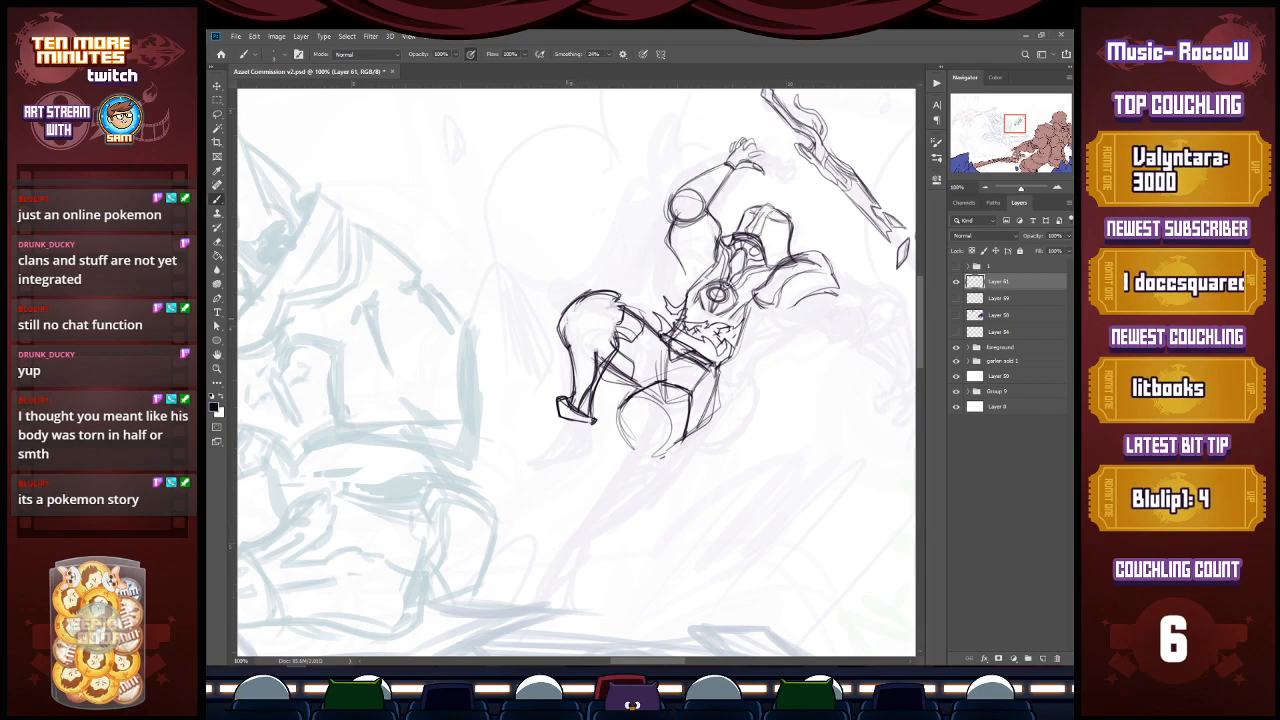
{"action": "mouse_move", "coordinate": [557, 344]}
{"action": "left_mouse_down"}
{"action": "mouse_move", "coordinate": [592, 330]}
{"action": "mouse_move", "coordinate": [610, 298]}
{"action": "mouse_move", "coordinate": [577, 291]}
{"action": "mouse_move", "coordinate": [559, 319]}
{"action": "mouse_move", "coordinate": [593, 291]}
{"action": "mouse_move", "coordinate": [561, 326]}
{"action": "mouse_move", "coordinate": [608, 286]}
{"action": "left_mouse_up"}
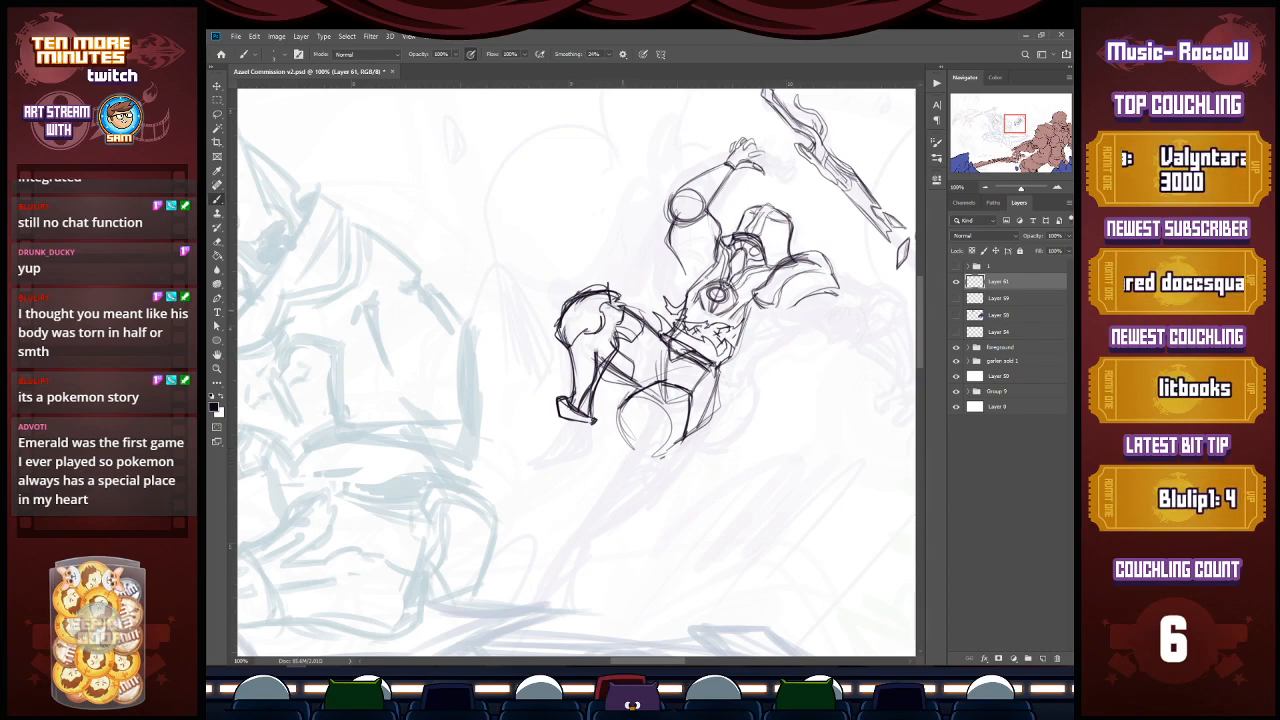
{"action": "left_click_drag", "start_coordinate": [604, 362], "coordinate": [619, 309]}
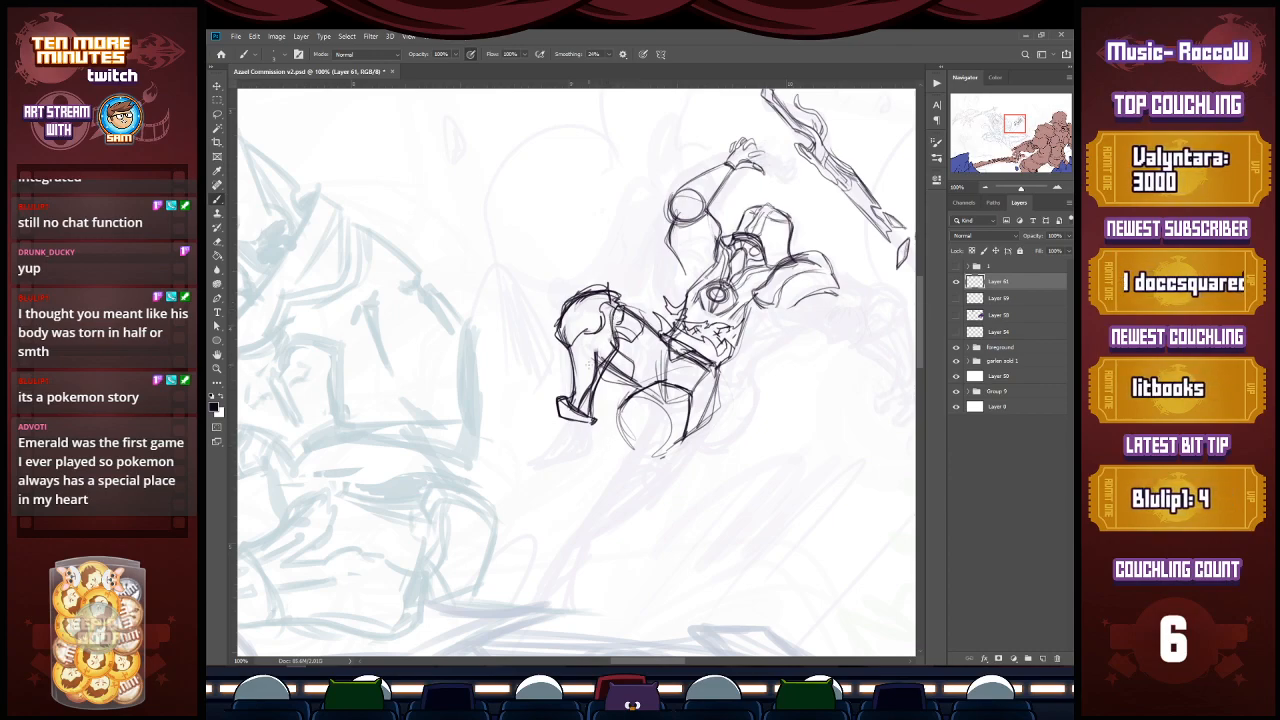
Step: Ink the far leg's pointed boot below the ankle cuff and darken its toe and sole
{"action": "mouse_move", "coordinate": [540, 425]}
{"action": "left_mouse_down"}
{"action": "mouse_move", "coordinate": [523, 415]}
{"action": "mouse_move", "coordinate": [530, 446]}
{"action": "mouse_move", "coordinate": [590, 428]}
{"action": "mouse_move", "coordinate": [540, 442]}
{"action": "left_mouse_up"}
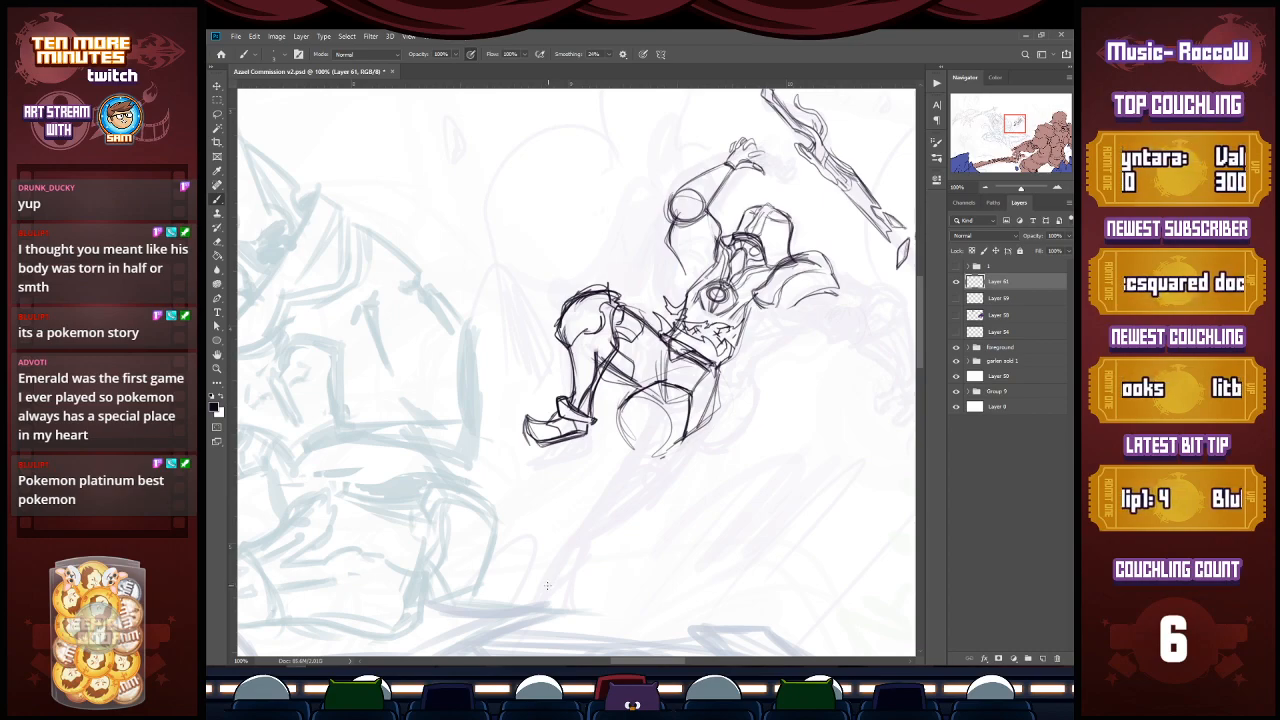
{"action": "mouse_move", "coordinate": [551, 413]}
{"action": "left_mouse_down"}
{"action": "mouse_move", "coordinate": [543, 423]}
{"action": "mouse_move", "coordinate": [561, 432]}
{"action": "mouse_move", "coordinate": [547, 424]}
{"action": "left_mouse_up"}
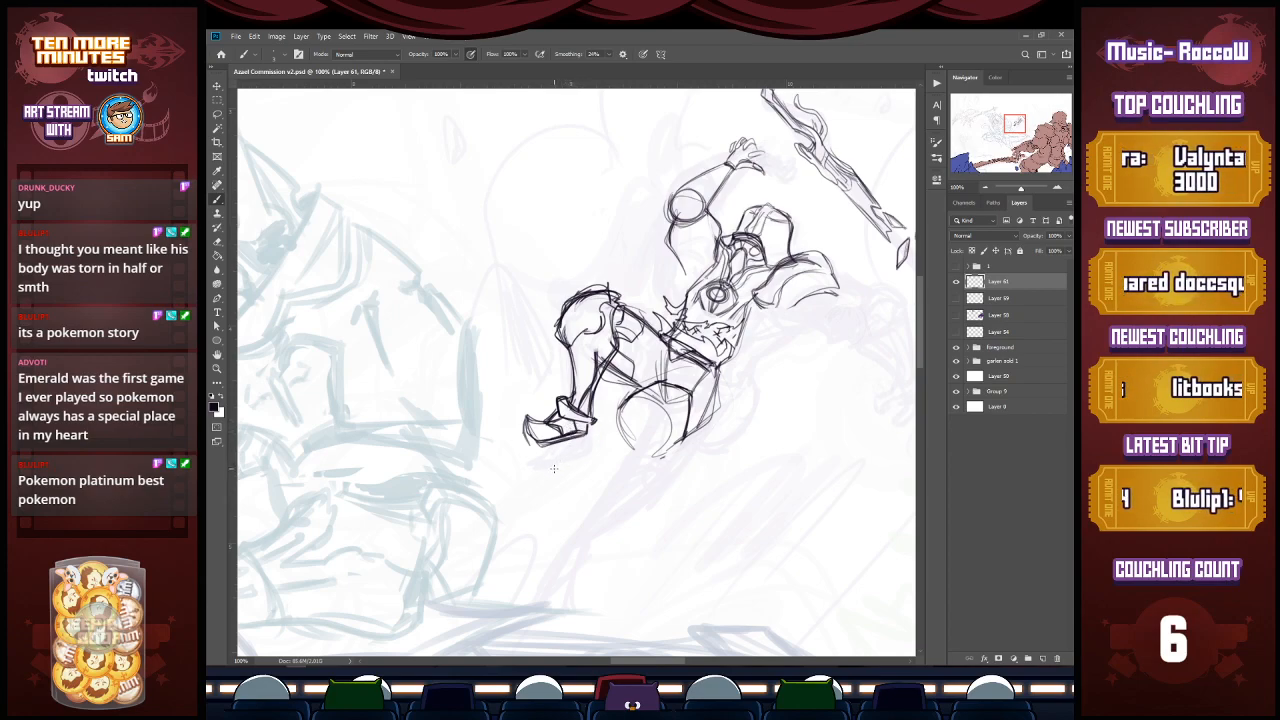
{"action": "left_click_drag", "start_coordinate": [524, 417], "coordinate": [535, 443]}
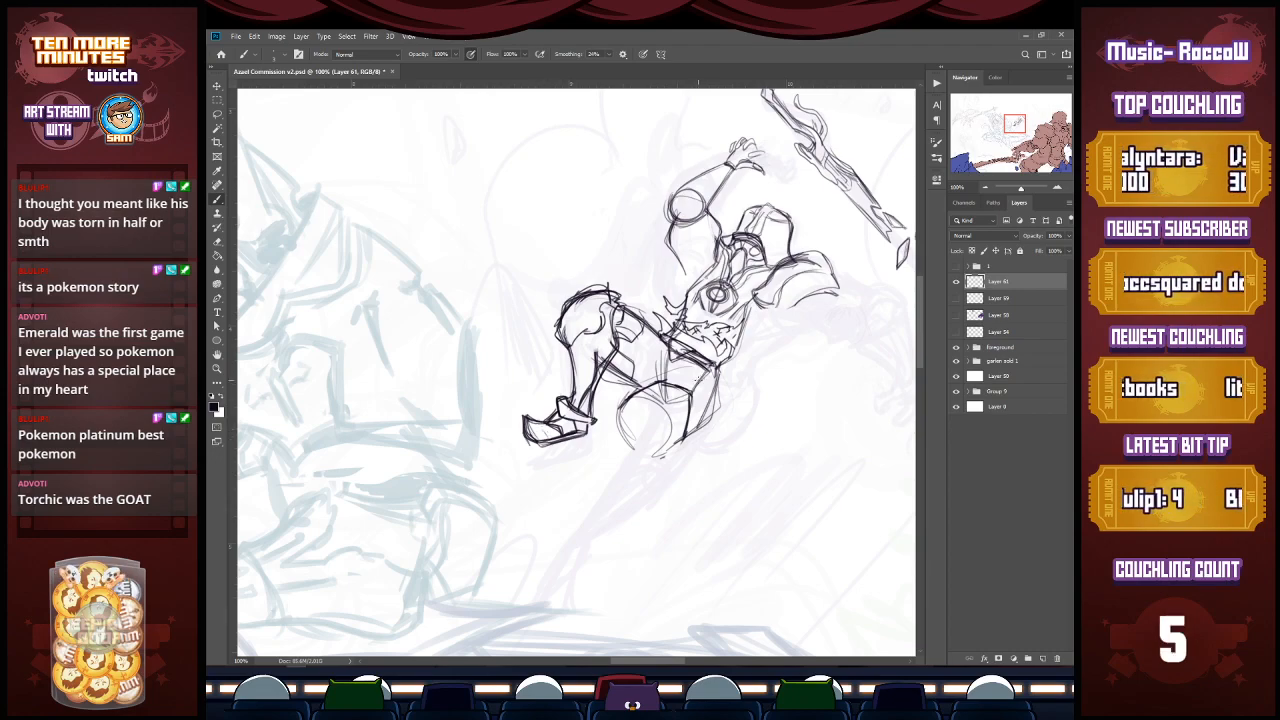
Step: Strengthen the near thigh's outer contour with repeated dark strokes from the hip down to the knee
{"action": "mouse_move", "coordinate": [656, 386]}
{"action": "left_mouse_down"}
{"action": "mouse_move", "coordinate": [616, 422]}
{"action": "mouse_move", "coordinate": [632, 406]}
{"action": "mouse_move", "coordinate": [652, 455]}
{"action": "left_mouse_up"}
{"action": "left_click_drag", "start_coordinate": [716, 372], "coordinate": [688, 424]}
{"action": "left_click_drag", "start_coordinate": [716, 370], "coordinate": [692, 422]}
{"action": "left_click_drag", "start_coordinate": [710, 390], "coordinate": [684, 424]}
{"action": "left_click_drag", "start_coordinate": [698, 412], "coordinate": [684, 426]}
{"action": "mouse_move", "coordinate": [718, 368]}
{"action": "left_mouse_down"}
{"action": "mouse_move", "coordinate": [698, 414]}
{"action": "mouse_move", "coordinate": [656, 450]}
{"action": "left_mouse_up"}
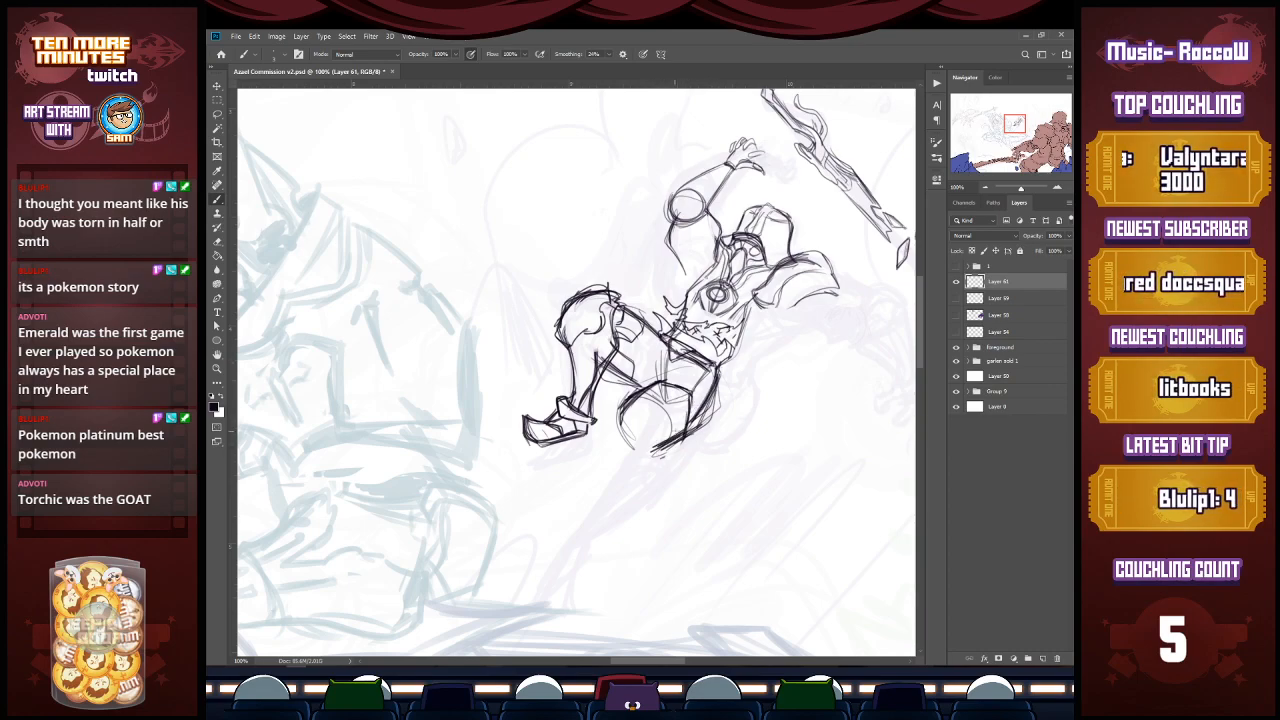
Step: Ink an angular knee guard at the end of the near thigh
{"action": "mouse_move", "coordinate": [615, 425]}
{"action": "left_mouse_down"}
{"action": "mouse_move", "coordinate": [615, 454]}
{"action": "mouse_move", "coordinate": [630, 412]}
{"action": "left_mouse_up"}
{"action": "left_click_drag", "start_coordinate": [628, 411], "coordinate": [655, 450]}
{"action": "mouse_move", "coordinate": [613, 429]}
{"action": "left_mouse_down"}
{"action": "mouse_move", "coordinate": [648, 408]}
{"action": "mouse_move", "coordinate": [604, 453]}
{"action": "mouse_move", "coordinate": [620, 466]}
{"action": "mouse_move", "coordinate": [652, 442]}
{"action": "mouse_move", "coordinate": [622, 468]}
{"action": "mouse_move", "coordinate": [610, 436]}
{"action": "mouse_move", "coordinate": [650, 407]}
{"action": "left_mouse_up"}
{"action": "mouse_move", "coordinate": [650, 407]}
{"action": "left_mouse_down"}
{"action": "mouse_move", "coordinate": [658, 446]}
{"action": "mouse_move", "coordinate": [614, 420]}
{"action": "mouse_move", "coordinate": [604, 448]}
{"action": "mouse_move", "coordinate": [652, 466]}
{"action": "mouse_move", "coordinate": [650, 413]}
{"action": "left_mouse_up"}
Step: Ink both sides of the near leg's shin, tapering from the knee guard down to the ankle
{"action": "mouse_move", "coordinate": [649, 423]}
{"action": "left_mouse_down"}
{"action": "mouse_move", "coordinate": [658, 435]}
{"action": "mouse_move", "coordinate": [596, 472]}
{"action": "mouse_move", "coordinate": [574, 520]}
{"action": "left_mouse_up"}
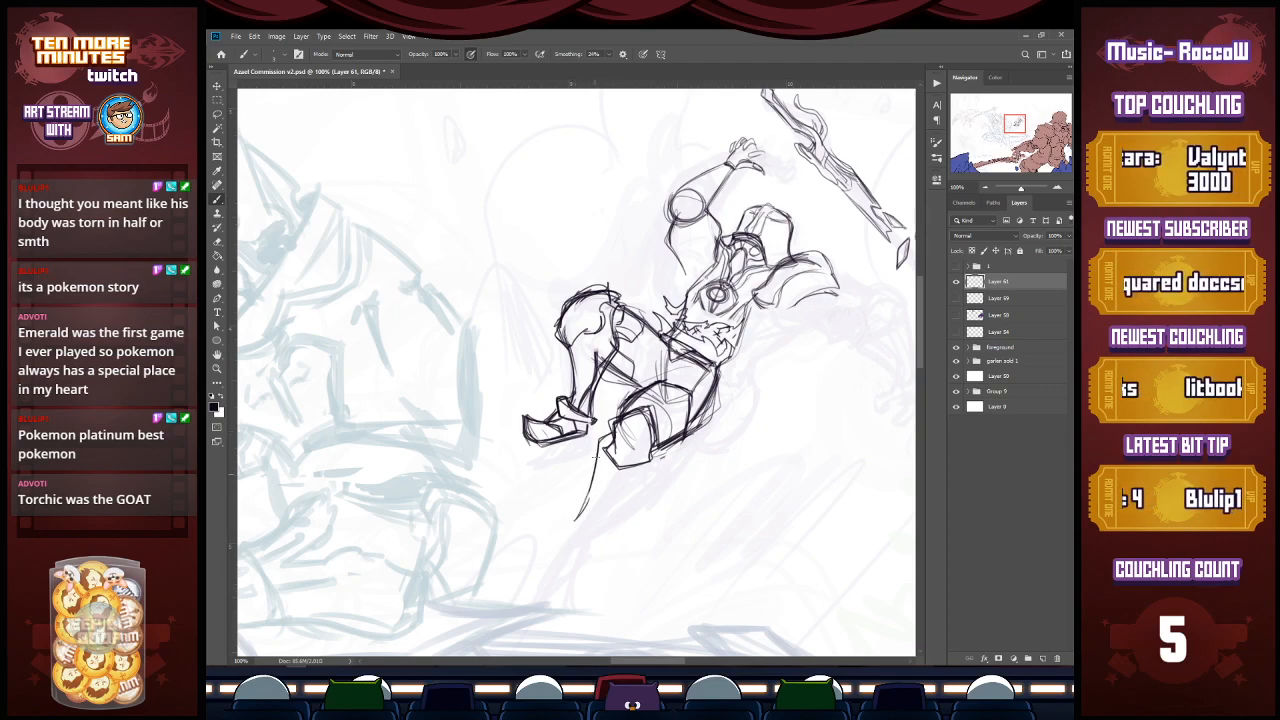
{"action": "left_click_drag", "start_coordinate": [650, 472], "coordinate": [598, 524]}
{"action": "left_click_drag", "start_coordinate": [652, 460], "coordinate": [598, 534]}
{"action": "left_click_drag", "start_coordinate": [612, 432], "coordinate": [572, 520]}
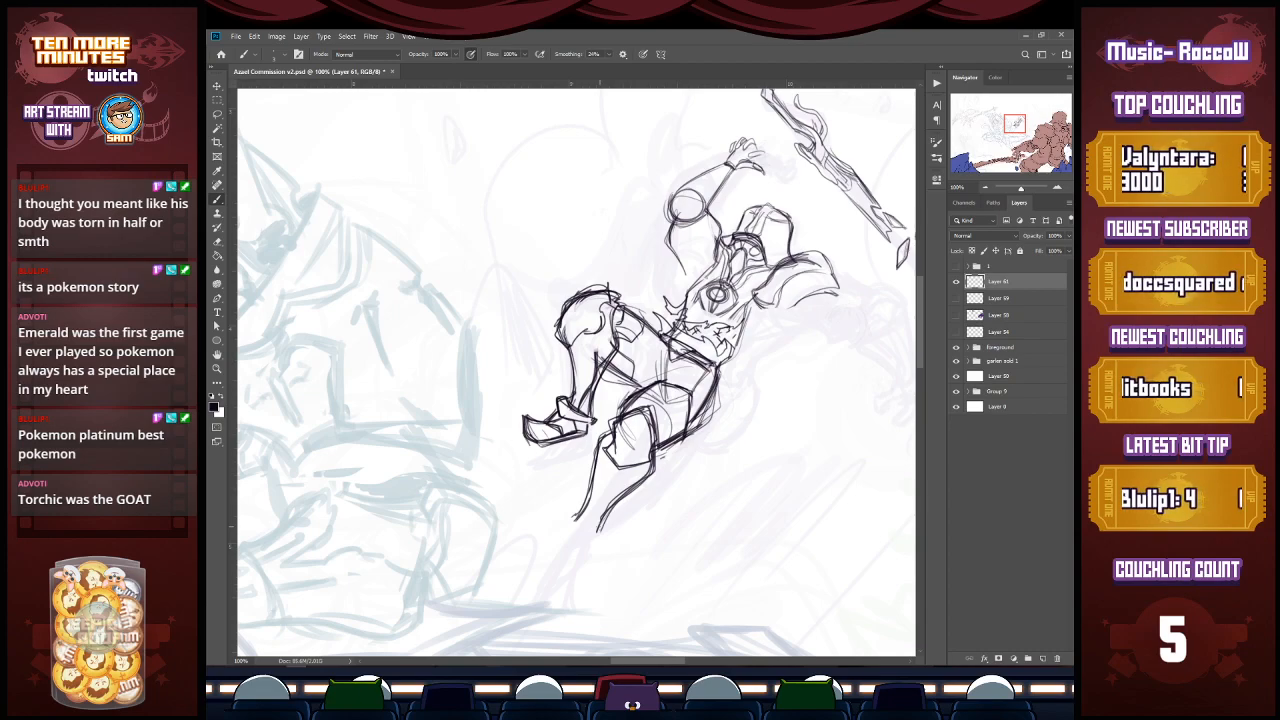
Step: Ink the near leg's V-shaped ankle cuff and the pointed, diamond-shaped foot below it
{"action": "mouse_move", "coordinate": [573, 518]}
{"action": "left_mouse_down"}
{"action": "mouse_move", "coordinate": [571, 538]}
{"action": "mouse_move", "coordinate": [590, 537]}
{"action": "mouse_move", "coordinate": [578, 515]}
{"action": "left_mouse_up"}
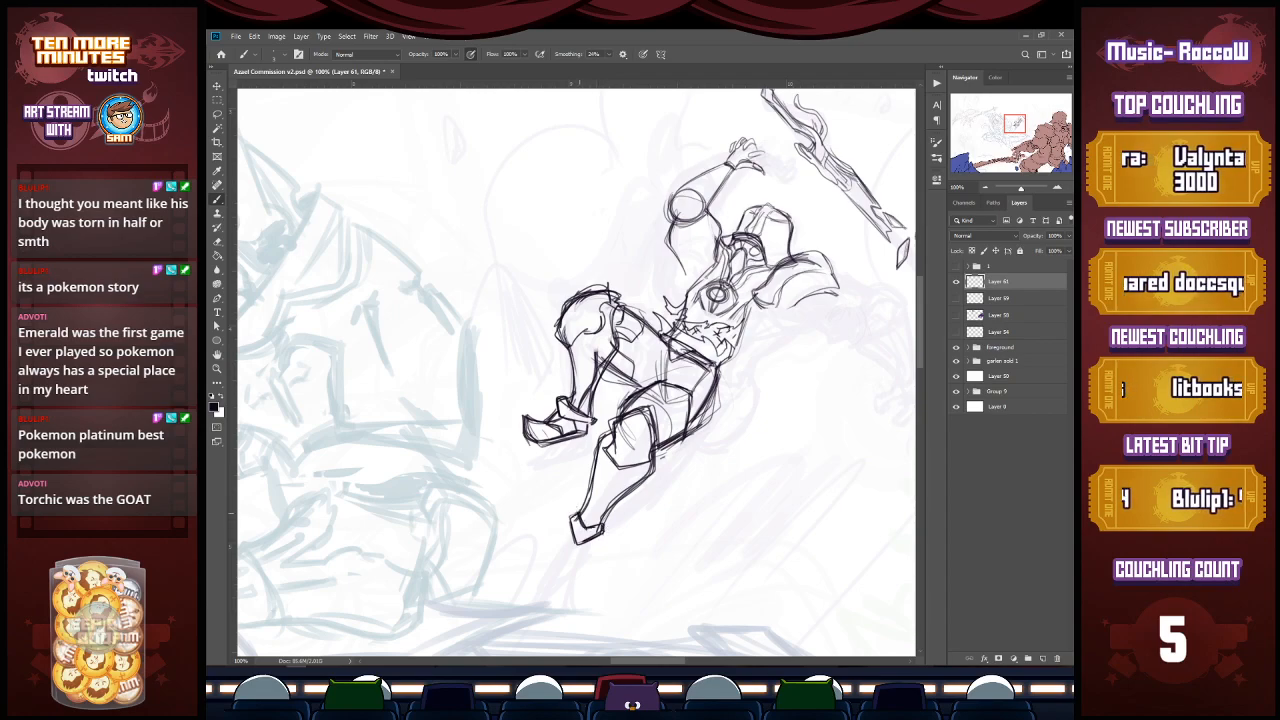
{"action": "mouse_move", "coordinate": [578, 546]}
{"action": "left_mouse_down"}
{"action": "mouse_move", "coordinate": [610, 527]}
{"action": "mouse_move", "coordinate": [574, 535]}
{"action": "left_mouse_up"}
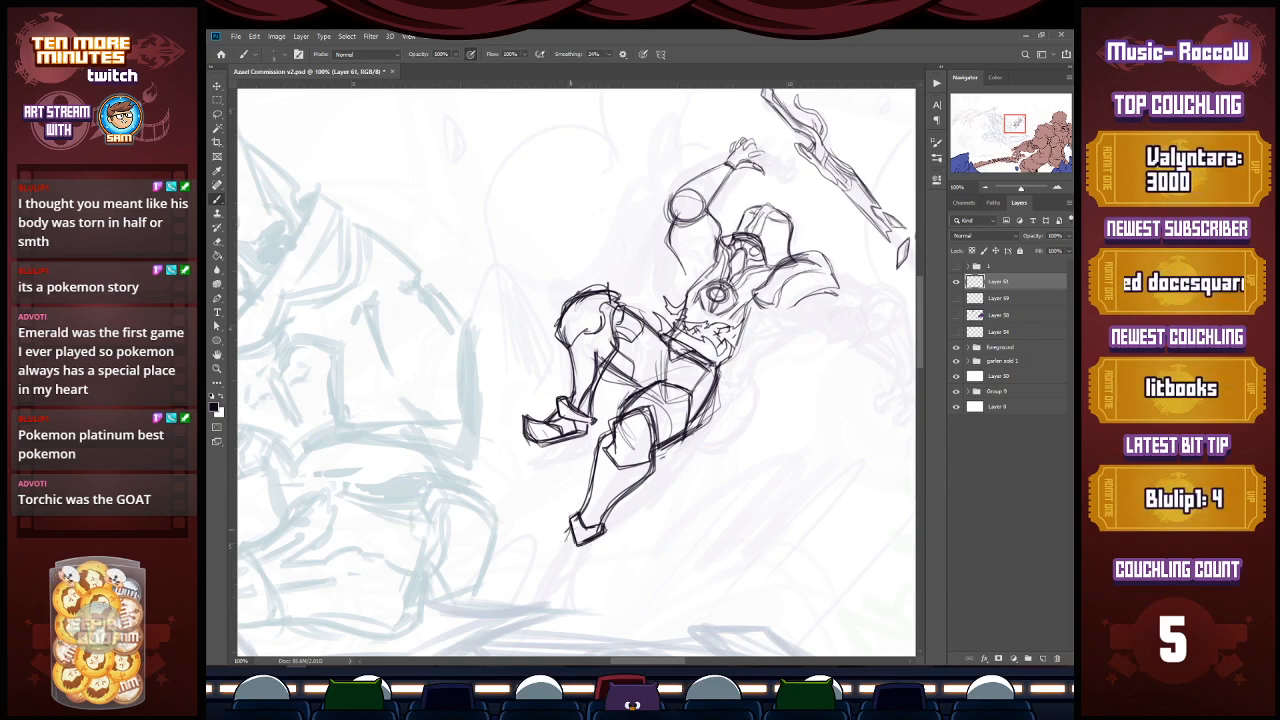
{"action": "mouse_move", "coordinate": [562, 548]}
{"action": "left_mouse_down"}
{"action": "mouse_move", "coordinate": [556, 576]}
{"action": "mouse_move", "coordinate": [587, 562]}
{"action": "mouse_move", "coordinate": [563, 582]}
{"action": "mouse_move", "coordinate": [557, 556]}
{"action": "left_mouse_up"}
{"action": "left_click_drag", "start_coordinate": [556, 553], "coordinate": [562, 581]}
{"action": "left_click_drag", "start_coordinate": [564, 579], "coordinate": [594, 543]}
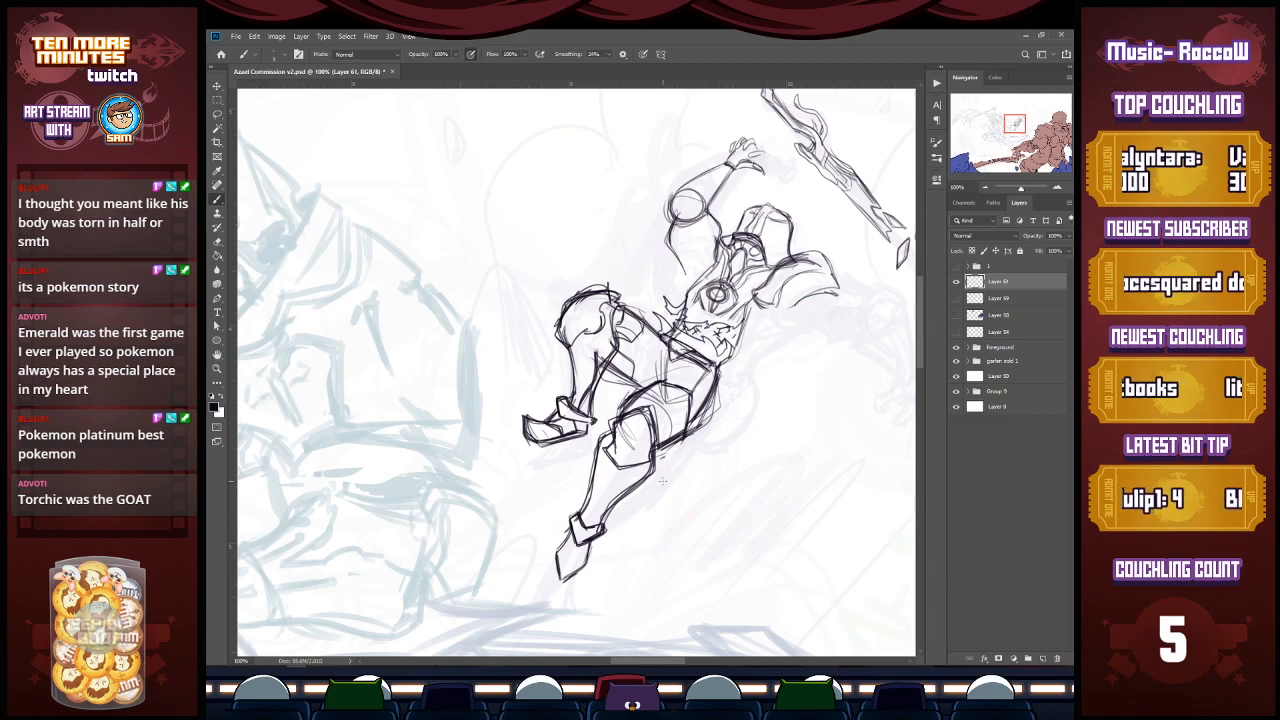
Step: Lasso the near lower leg and foot, rotate them outward to reconnect with the knee, and deselect
{"action": "key", "text": "l"}
{"action": "mouse_move", "coordinate": [662, 462]}
{"action": "left_mouse_down"}
{"action": "mouse_move", "coordinate": [669, 417]}
{"action": "mouse_move", "coordinate": [589, 457]}
{"action": "mouse_move", "coordinate": [538, 580]}
{"action": "mouse_move", "coordinate": [647, 549]}
{"action": "left_mouse_up"}
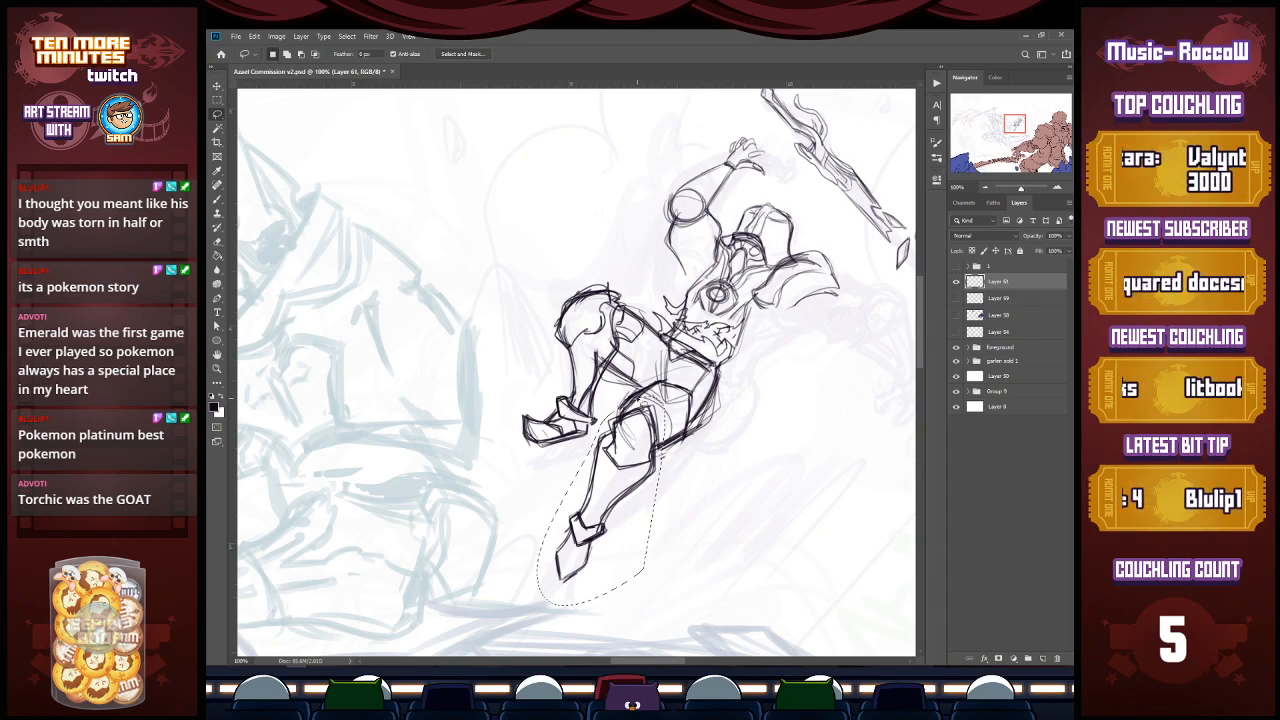
{"action": "key", "text": "v"}
{"action": "left_click_drag", "start_coordinate": [671, 607], "coordinate": [647, 620]}
{"action": "left_click_drag", "start_coordinate": [627, 502], "coordinate": [620, 497]}
{"action": "key", "text": "Return"}
{"action": "key", "text": "l"}
{"action": "key", "text": "ctrl+d"}
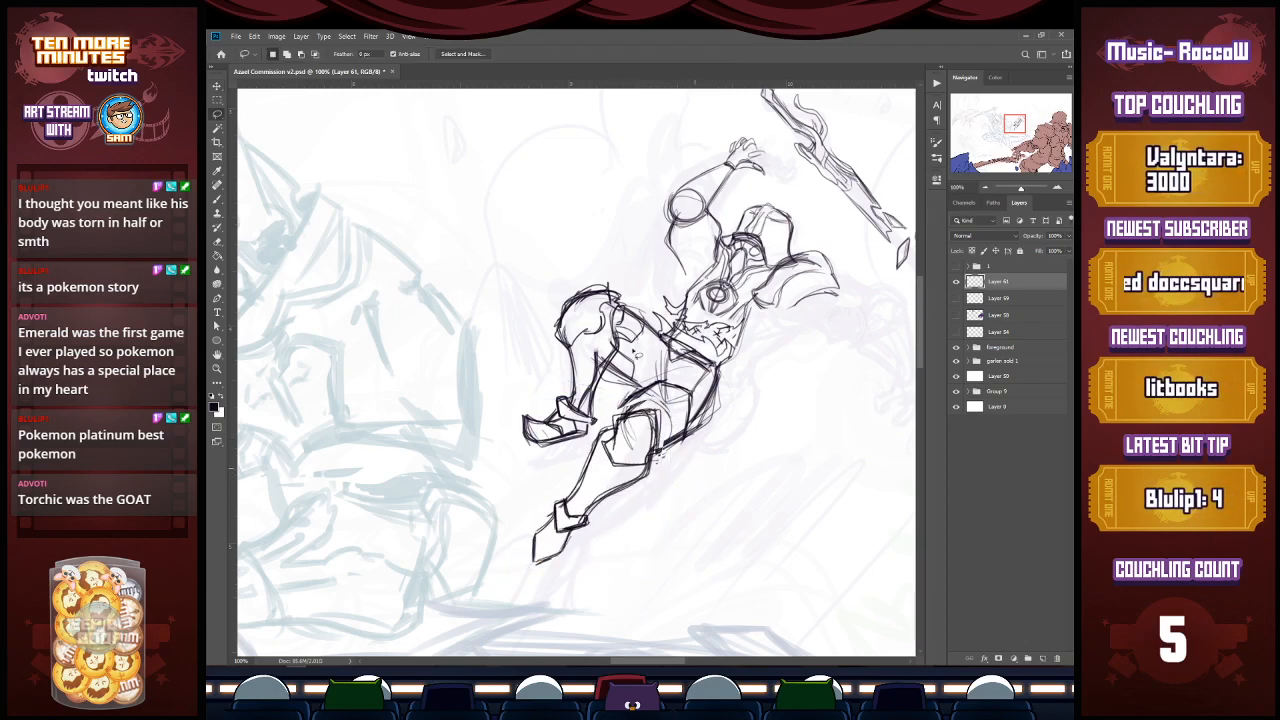
Step: Ink armor plate edges along the far thigh between the hip and the knee with the Brush
{"action": "key", "text": "b"}
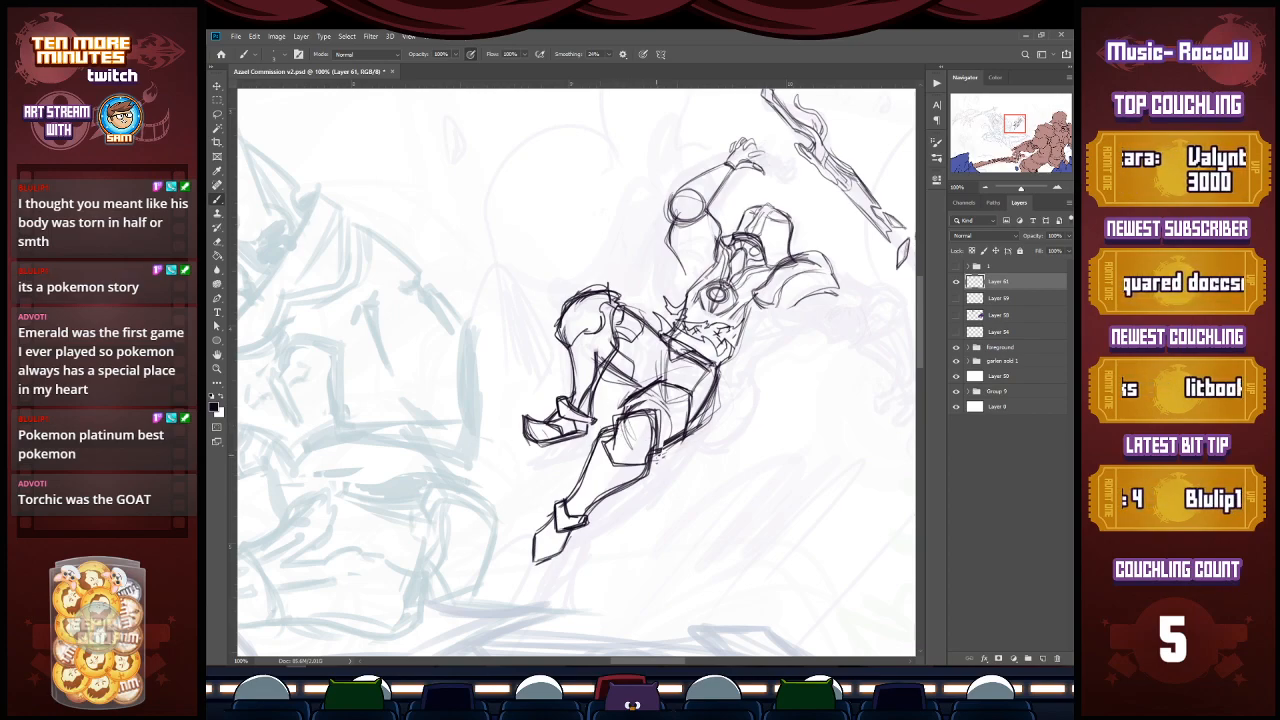
{"action": "mouse_move", "coordinate": [626, 414]}
{"action": "left_mouse_down"}
{"action": "mouse_move", "coordinate": [658, 384]}
{"action": "mouse_move", "coordinate": [640, 386]}
{"action": "mouse_move", "coordinate": [642, 342]}
{"action": "mouse_move", "coordinate": [630, 352]}
{"action": "mouse_move", "coordinate": [662, 322]}
{"action": "left_mouse_up"}
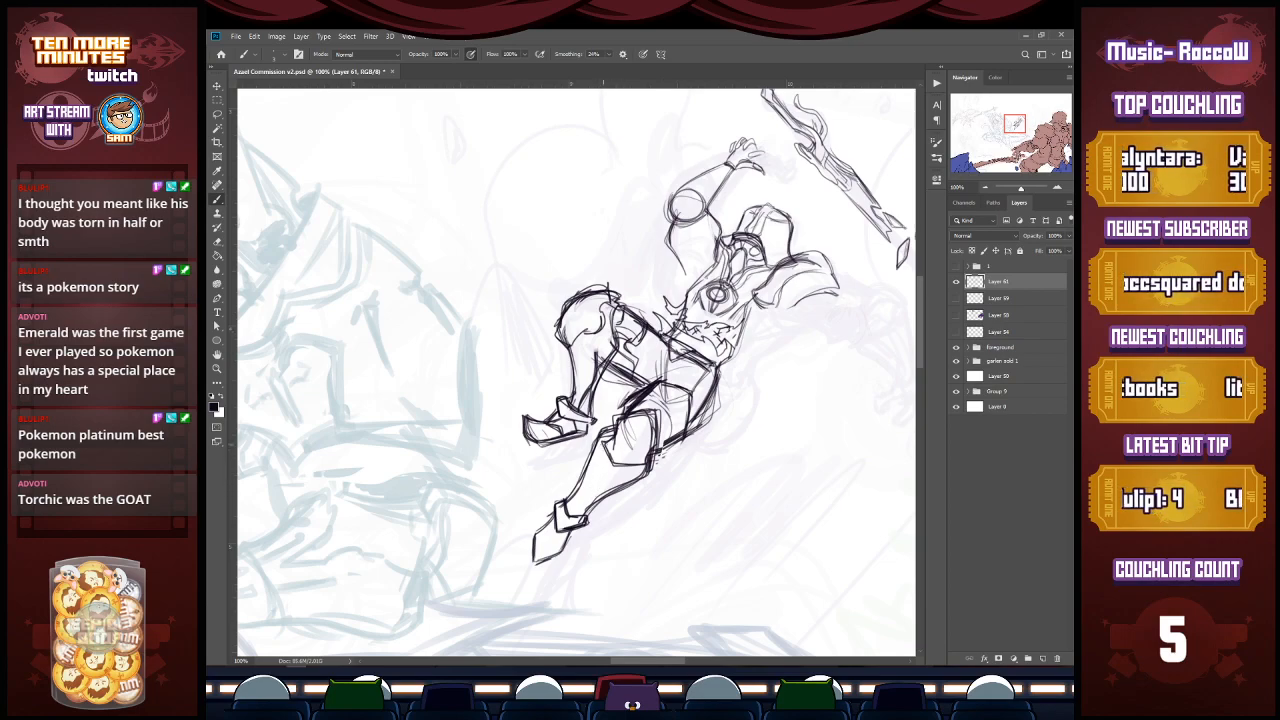
Step: Ink the armor plate lines inside the near shin and darken the outline of the pointed foot
{"action": "mouse_move", "coordinate": [608, 444]}
{"action": "left_mouse_down"}
{"action": "mouse_move", "coordinate": [570, 511]}
{"action": "mouse_move", "coordinate": [598, 456]}
{"action": "left_mouse_up"}
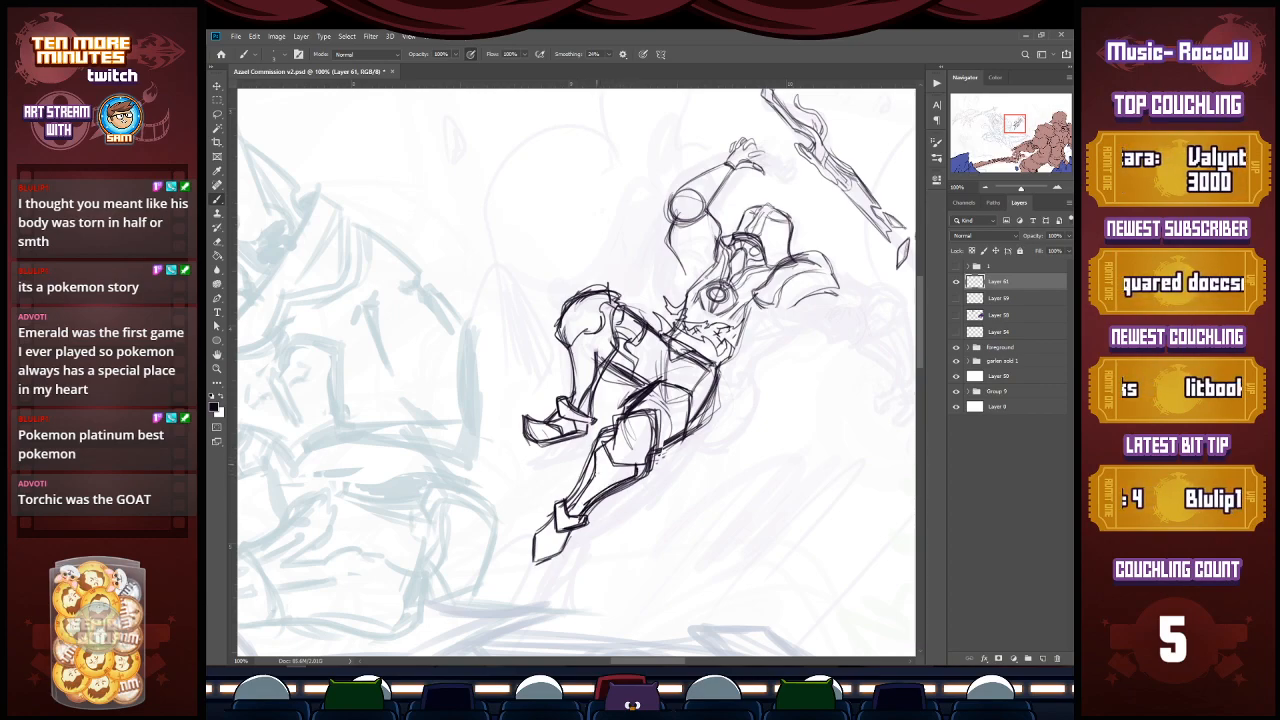
{"action": "mouse_move", "coordinate": [587, 499]}
{"action": "left_mouse_down"}
{"action": "mouse_move", "coordinate": [637, 468]}
{"action": "mouse_move", "coordinate": [577, 514]}
{"action": "mouse_move", "coordinate": [590, 505]}
{"action": "left_mouse_up"}
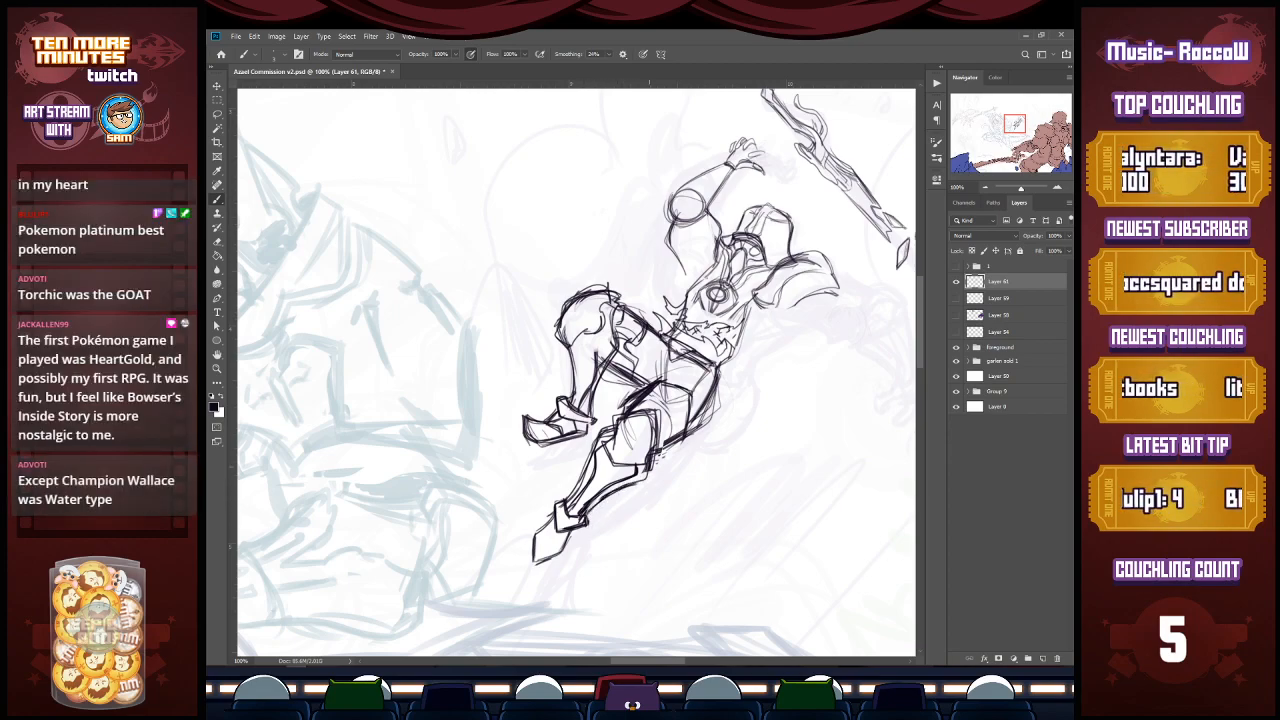
{"action": "mouse_move", "coordinate": [554, 518]}
{"action": "left_mouse_down"}
{"action": "mouse_move", "coordinate": [528, 566]}
{"action": "mouse_move", "coordinate": [556, 562]}
{"action": "mouse_move", "coordinate": [570, 538]}
{"action": "mouse_move", "coordinate": [530, 565]}
{"action": "mouse_move", "coordinate": [556, 512]}
{"action": "left_mouse_up"}
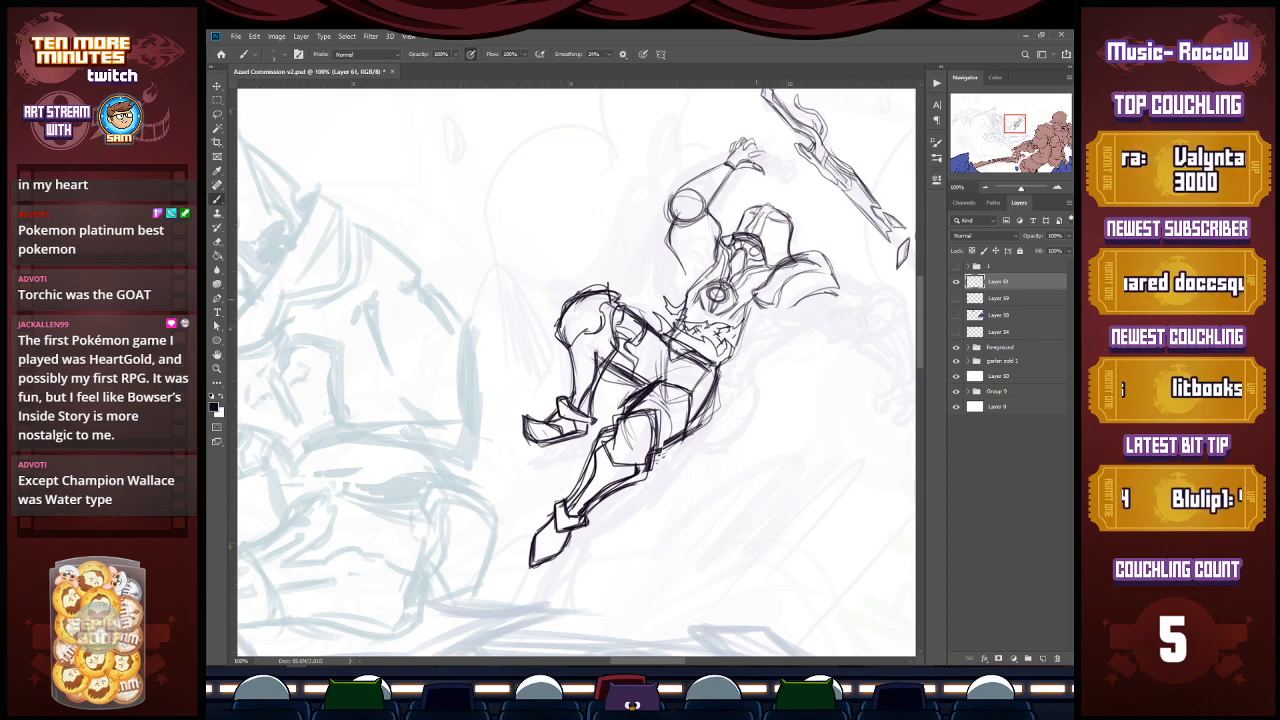
Step: Darken the outstretched fingers of the raised hand with short, heavy Brush strokes
{"action": "left_click_drag", "start_coordinate": [1014, 127], "coordinate": [1017, 121]}
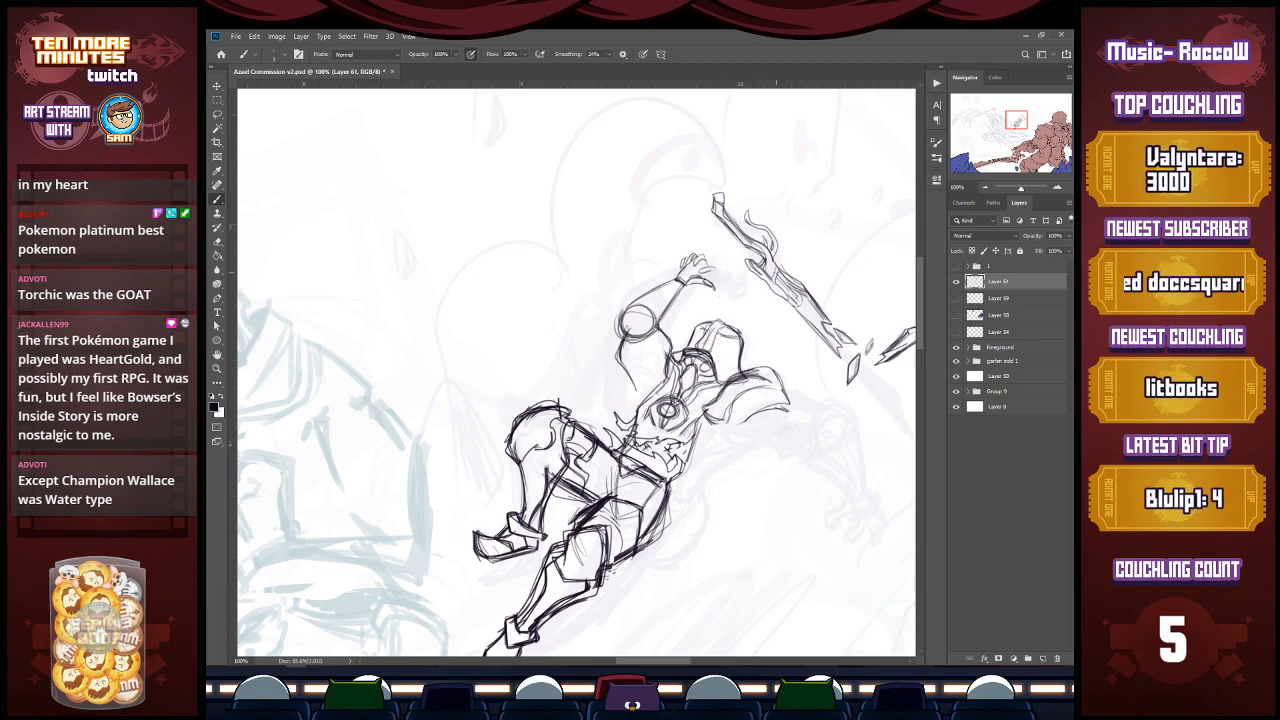
{"action": "left_click_drag", "start_coordinate": [707, 265], "coordinate": [726, 261]}
{"action": "mouse_move", "coordinate": [726, 262]}
{"action": "left_mouse_down"}
{"action": "mouse_move", "coordinate": [699, 275]}
{"action": "mouse_move", "coordinate": [720, 264]}
{"action": "left_mouse_up"}
{"action": "left_click_drag", "start_coordinate": [706, 265], "coordinate": [725, 261]}
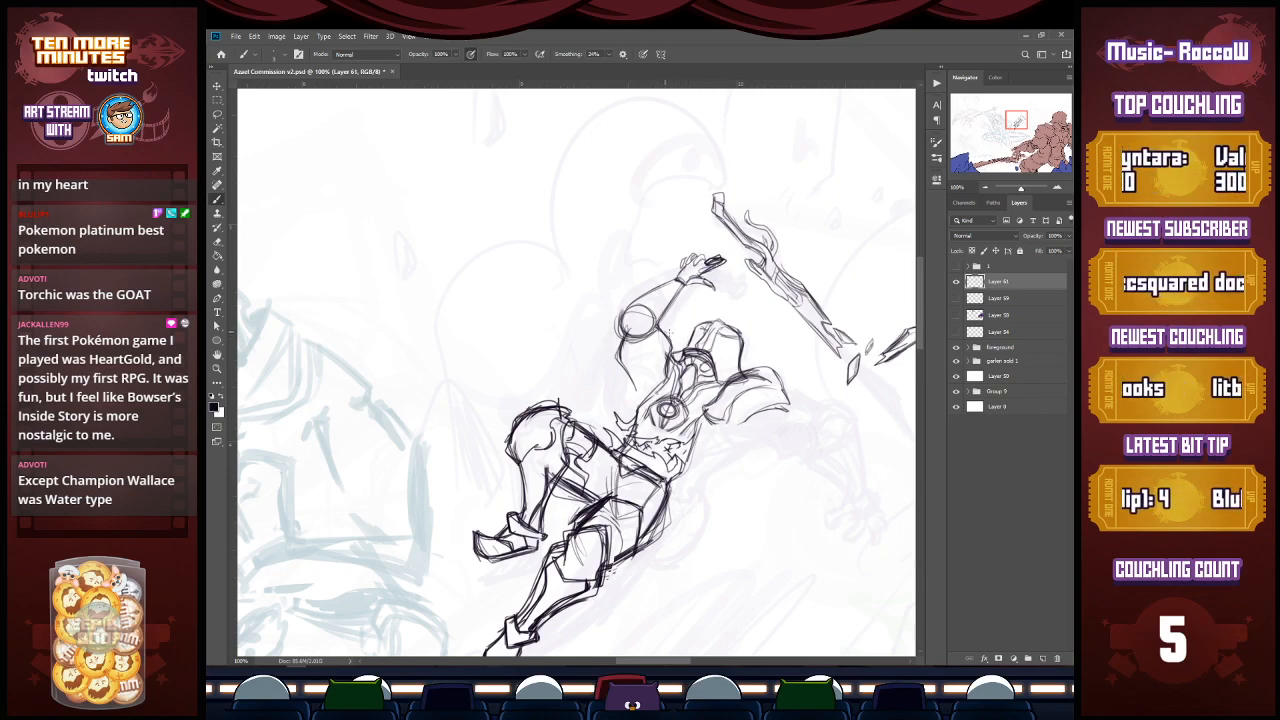
Step: Hatch short parallel lines at the base of the raised upper arm, beside the chest
{"action": "mouse_move", "coordinate": [623, 363]}
{"action": "left_mouse_down"}
{"action": "mouse_move", "coordinate": [638, 402]}
{"action": "mouse_move", "coordinate": [632, 381]}
{"action": "left_mouse_up"}
{"action": "left_click_drag", "start_coordinate": [640, 373], "coordinate": [639, 392]}
{"action": "left_click_drag", "start_coordinate": [648, 375], "coordinate": [643, 395]}
{"action": "left_click_drag", "start_coordinate": [653, 377], "coordinate": [649, 395]}
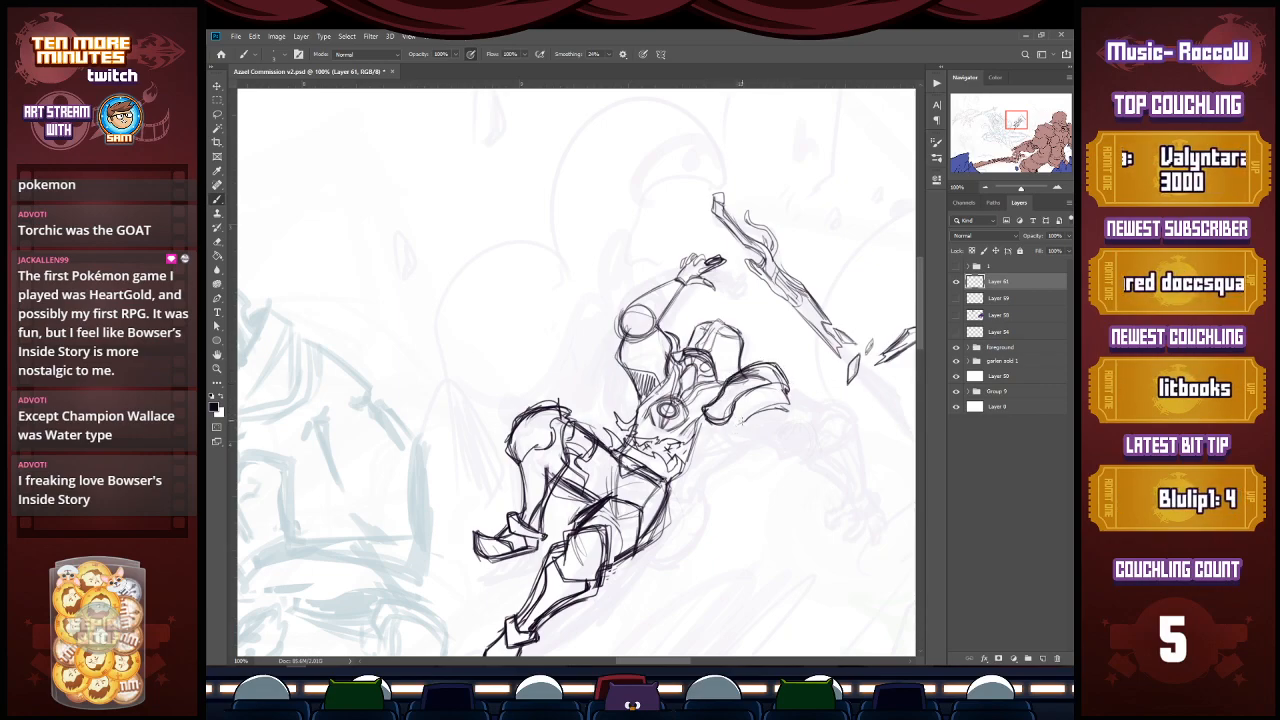
Step: Ink the side contour of the torso, curving from beneath the lowered arm's shoulder guard down to the waist
{"action": "mouse_move", "coordinate": [738, 422]}
{"action": "left_mouse_down"}
{"action": "mouse_move", "coordinate": [792, 404]}
{"action": "mouse_move", "coordinate": [723, 304]}
{"action": "mouse_move", "coordinate": [707, 303]}
{"action": "left_mouse_up"}
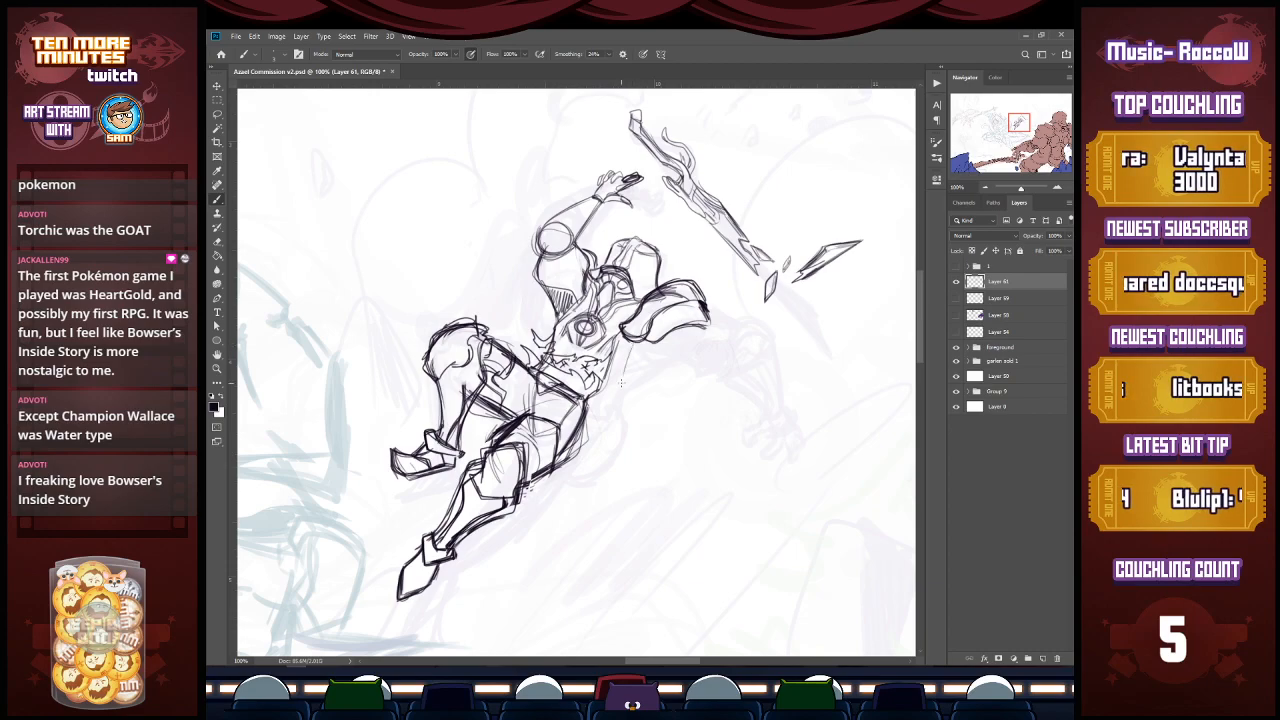
{"action": "mouse_move", "coordinate": [634, 344]}
{"action": "left_mouse_down"}
{"action": "mouse_move", "coordinate": [589, 408]}
{"action": "mouse_move", "coordinate": [615, 390]}
{"action": "left_mouse_up"}
{"action": "mouse_move", "coordinate": [634, 347]}
{"action": "left_mouse_down"}
{"action": "mouse_move", "coordinate": [618, 400]}
{"action": "mouse_move", "coordinate": [591, 411]}
{"action": "left_mouse_up"}
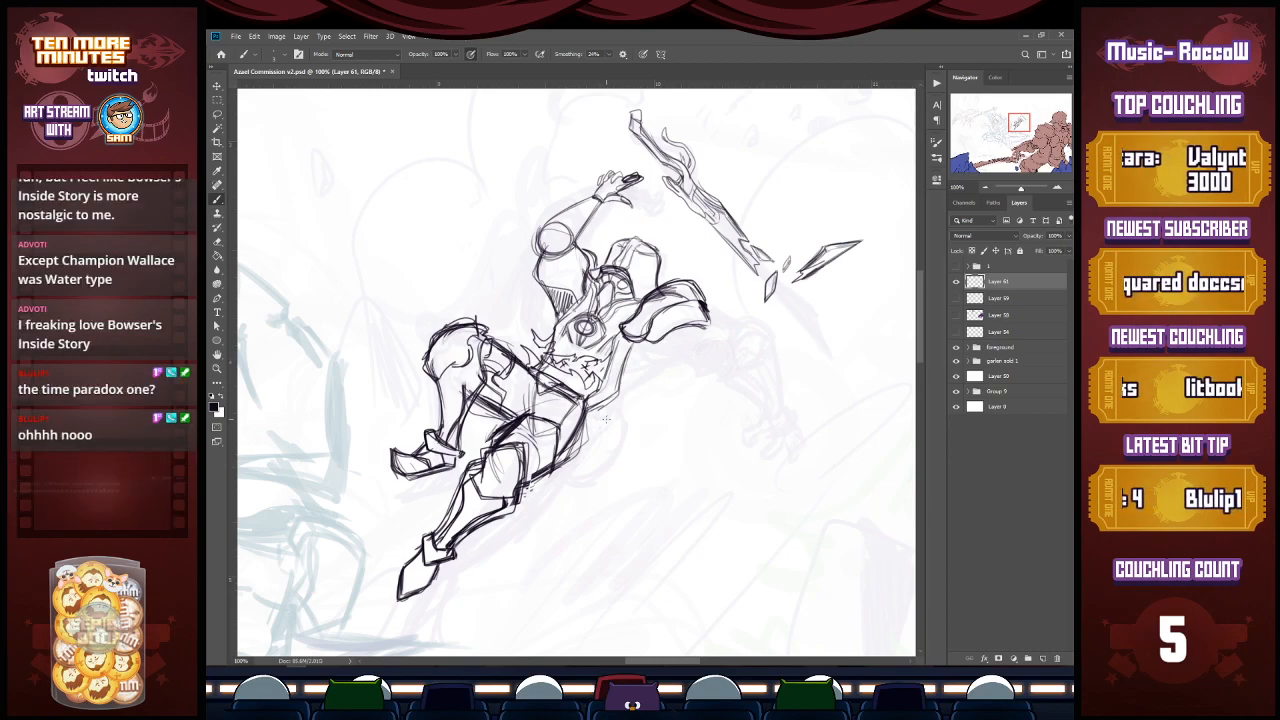
{"action": "mouse_move", "coordinate": [633, 343]}
{"action": "left_mouse_down"}
{"action": "mouse_move", "coordinate": [621, 391]}
{"action": "mouse_move", "coordinate": [592, 405]}
{"action": "left_mouse_up"}
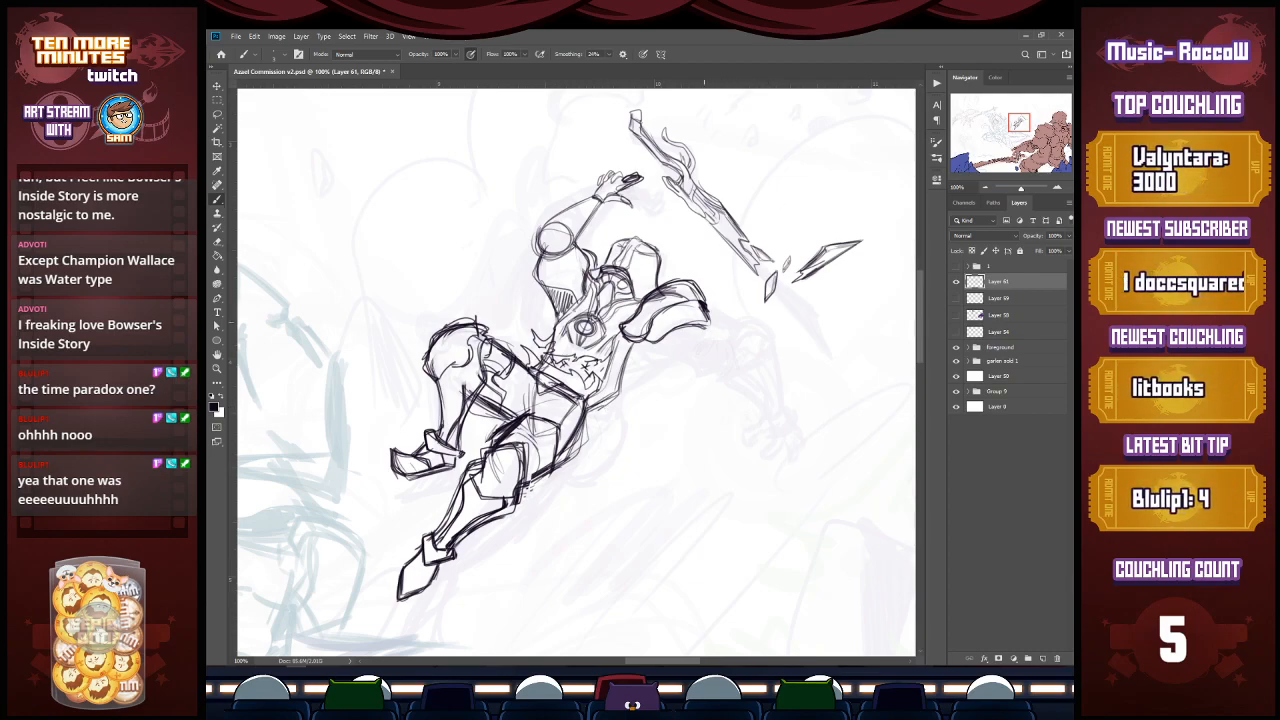
Step: Ink the two edges of the lowered upper arm below its shoulder guard and clean up the guard's inner corner
{"action": "mouse_move", "coordinate": [635, 342]}
{"action": "left_mouse_down"}
{"action": "mouse_move", "coordinate": [682, 375]}
{"action": "mouse_move", "coordinate": [666, 373]}
{"action": "mouse_move", "coordinate": [690, 373]}
{"action": "left_mouse_up"}
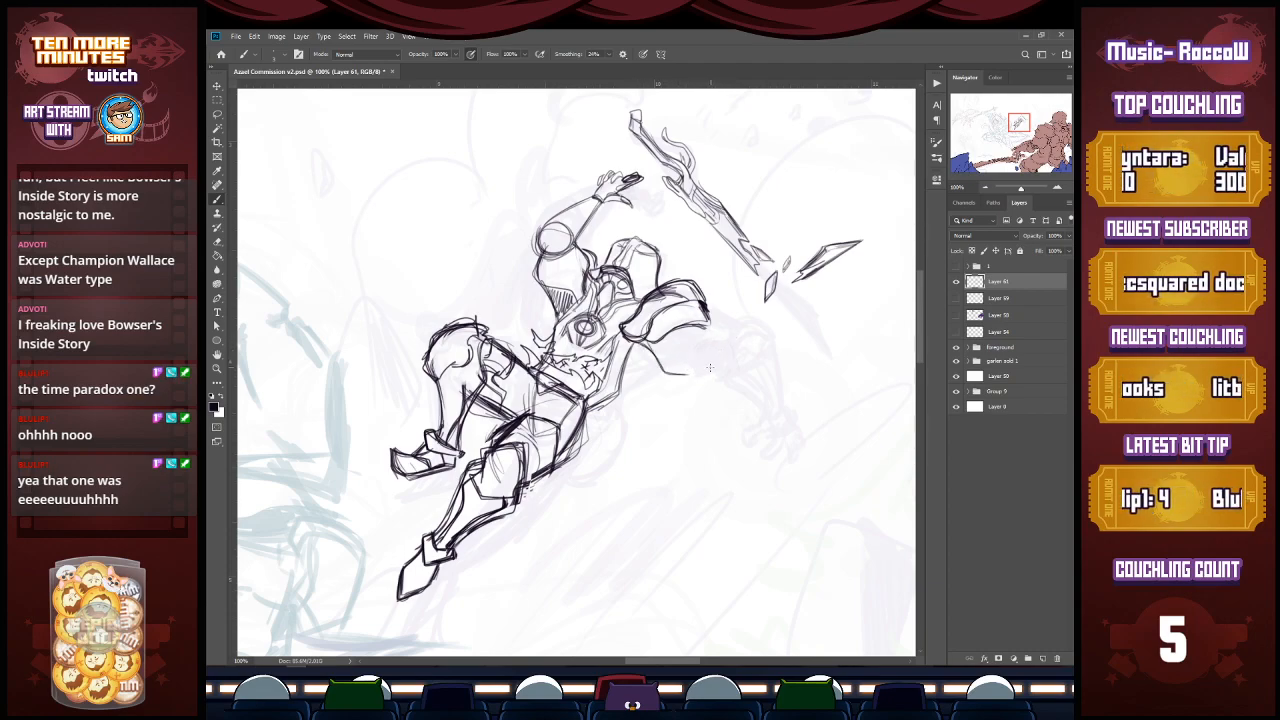
{"action": "mouse_move", "coordinate": [698, 330]}
{"action": "left_mouse_down"}
{"action": "mouse_move", "coordinate": [716, 336]}
{"action": "mouse_move", "coordinate": [720, 358]}
{"action": "mouse_move", "coordinate": [704, 366]}
{"action": "mouse_move", "coordinate": [714, 356]}
{"action": "left_mouse_up"}
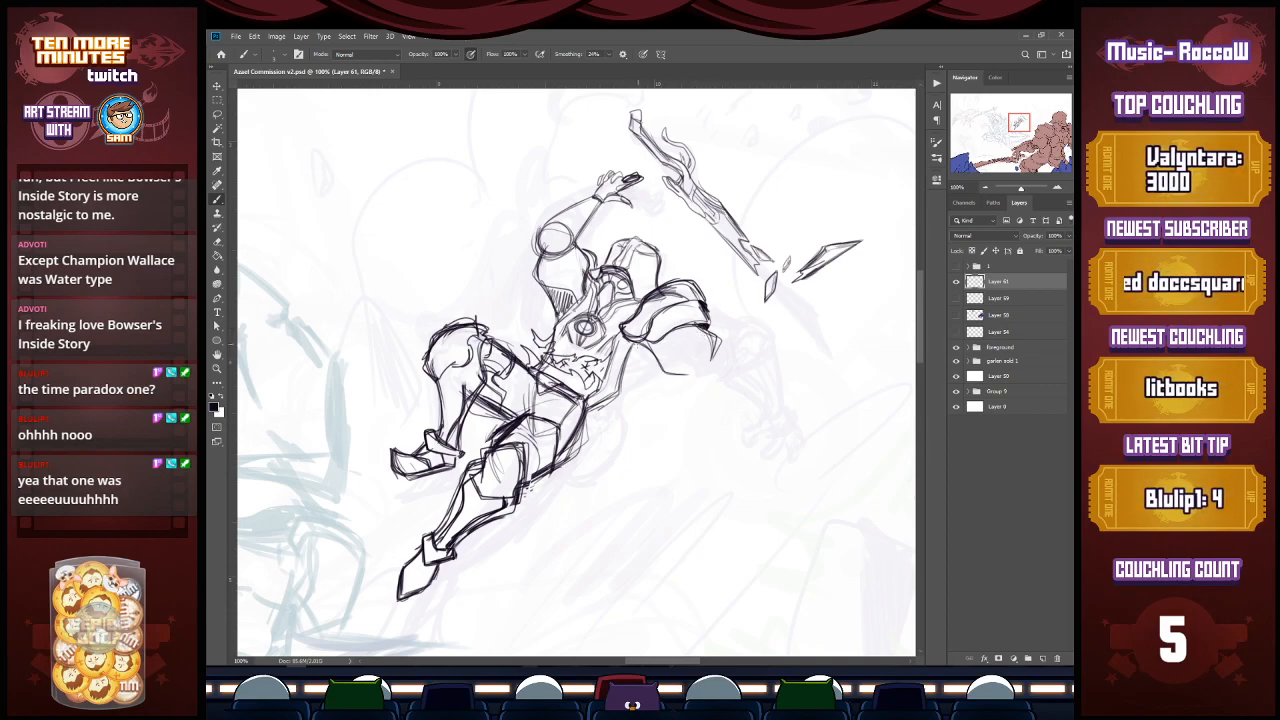
{"action": "mouse_move", "coordinate": [621, 334]}
{"action": "left_mouse_down"}
{"action": "mouse_move", "coordinate": [637, 342]}
{"action": "mouse_move", "coordinate": [698, 305]}
{"action": "mouse_move", "coordinate": [640, 328]}
{"action": "mouse_move", "coordinate": [675, 289]}
{"action": "mouse_move", "coordinate": [622, 338]}
{"action": "mouse_move", "coordinate": [645, 332]}
{"action": "left_mouse_up"}
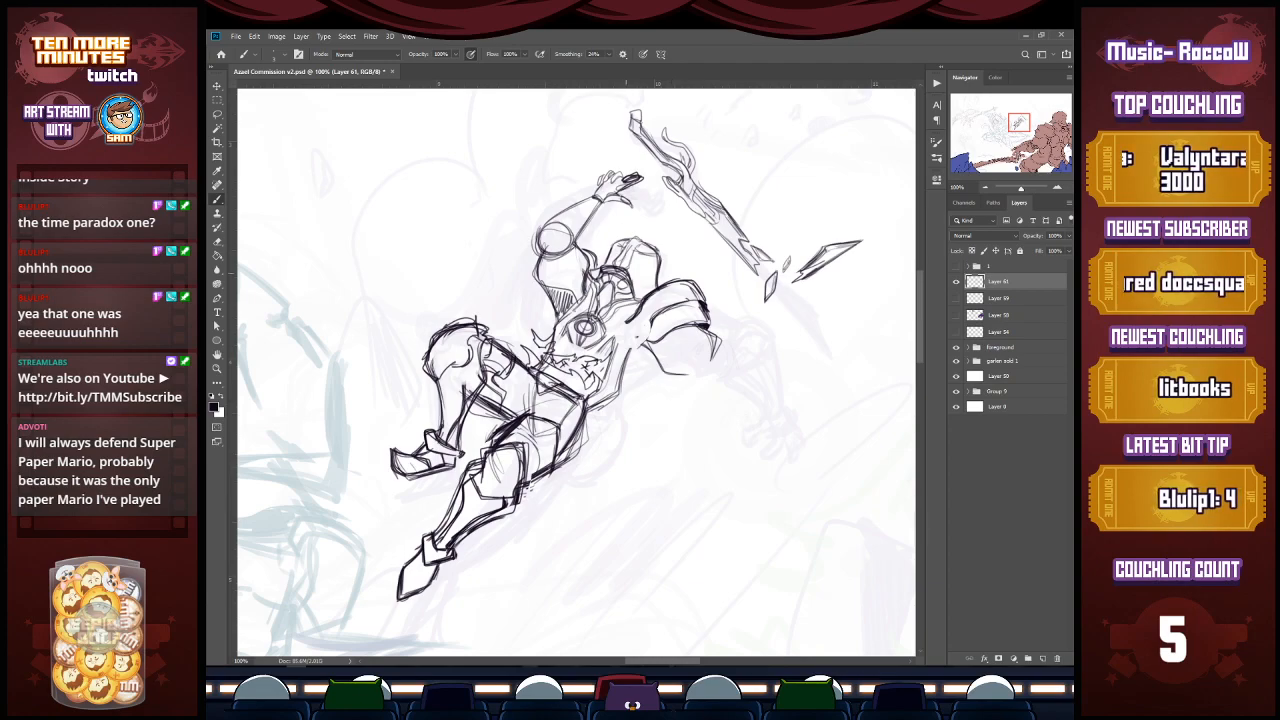
Step: Retrace the shoulder guard's outline and the lowered upper arm's edges with heavier lines
{"action": "mouse_move", "coordinate": [628, 320]}
{"action": "left_mouse_down"}
{"action": "mouse_move", "coordinate": [651, 330]}
{"action": "mouse_move", "coordinate": [640, 352]}
{"action": "mouse_move", "coordinate": [660, 342]}
{"action": "mouse_move", "coordinate": [650, 354]}
{"action": "mouse_move", "coordinate": [711, 301]}
{"action": "left_mouse_up"}
{"action": "left_click_drag", "start_coordinate": [710, 319], "coordinate": [717, 331]}
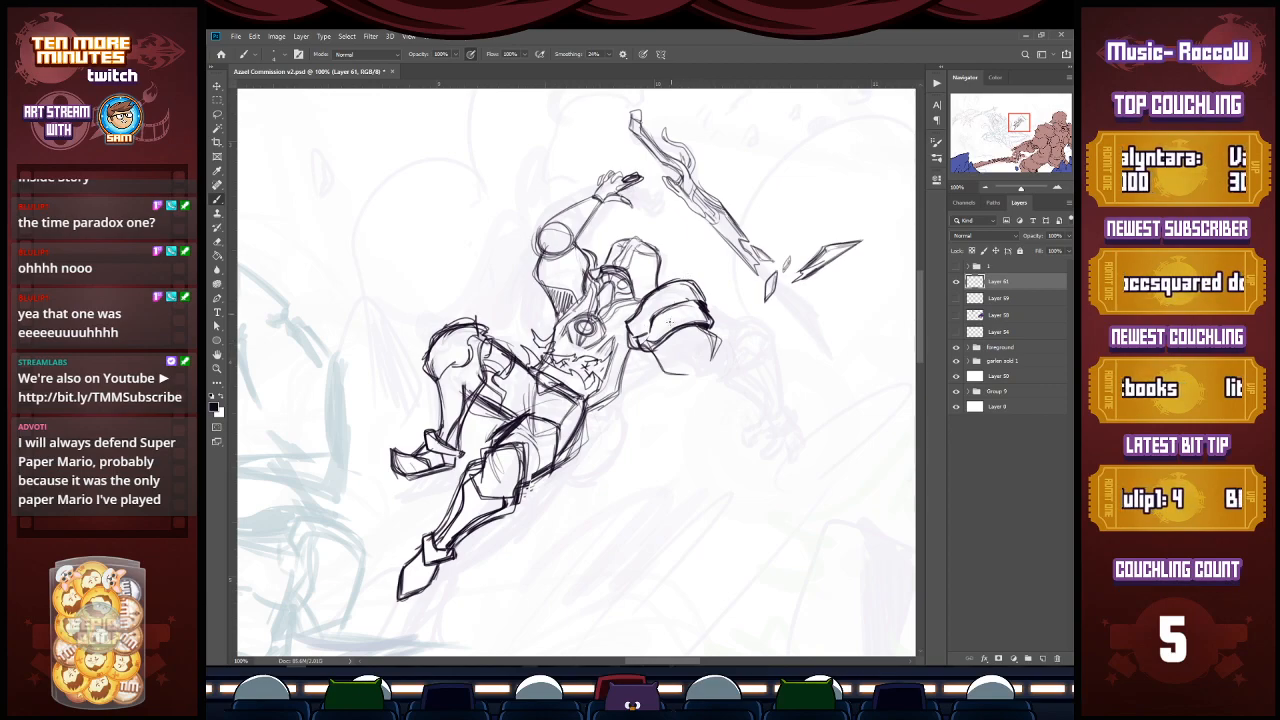
{"action": "left_click_drag", "start_coordinate": [656, 347], "coordinate": [681, 373]}
{"action": "left_click_drag", "start_coordinate": [709, 328], "coordinate": [715, 364]}
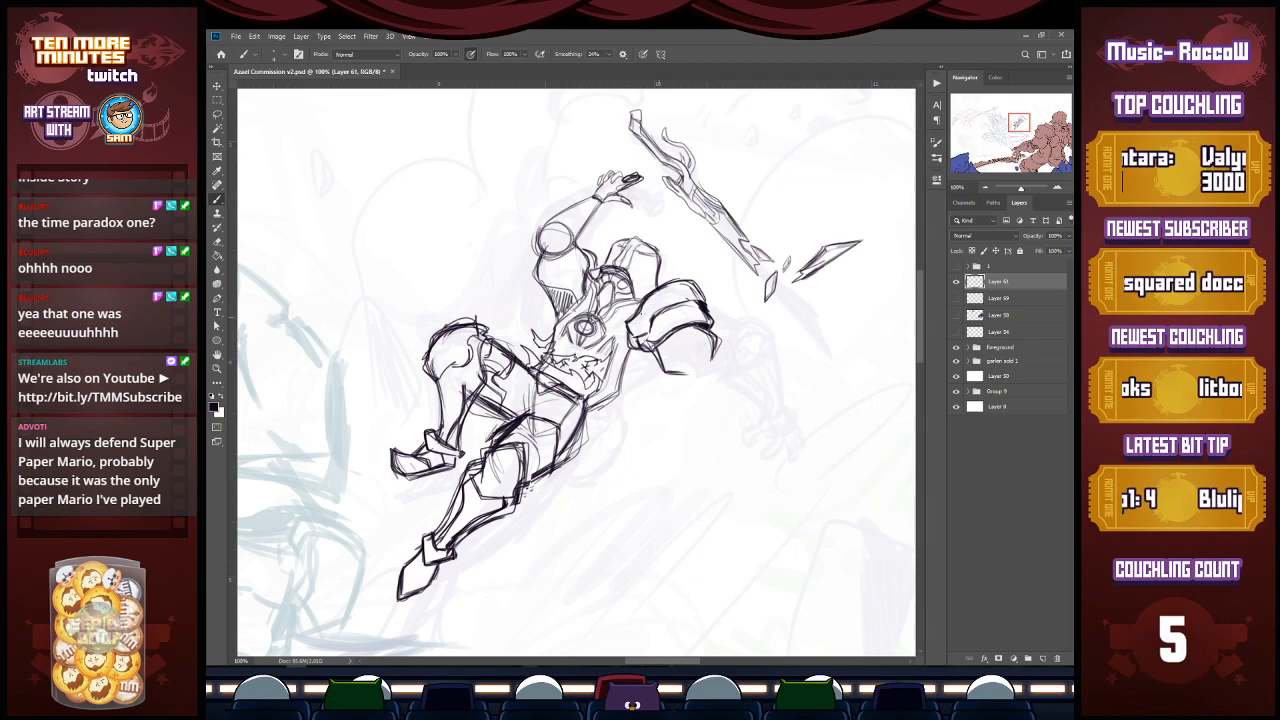
Step: Reinforce both contours of the raised upper arm between the elbow and the chest
{"action": "left_click_drag", "start_coordinate": [537, 266], "coordinate": [564, 312]}
{"action": "left_click_drag", "start_coordinate": [542, 286], "coordinate": [547, 293]}
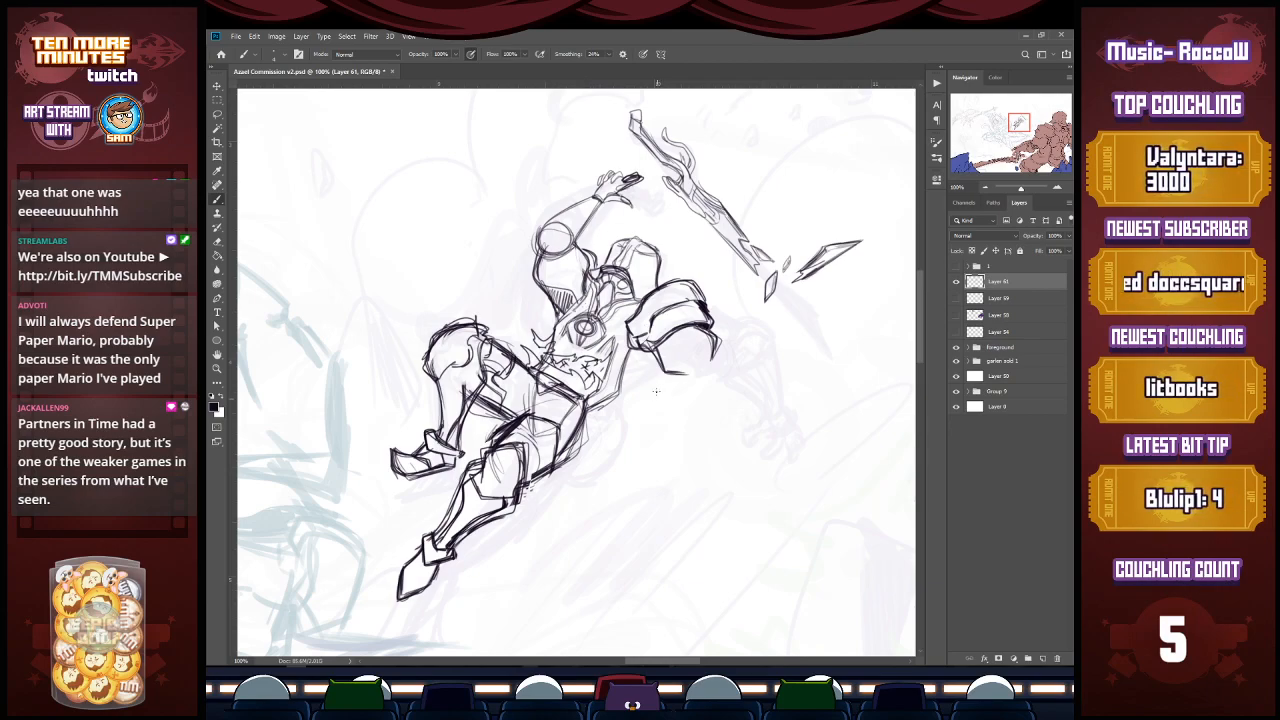
{"action": "left_click_drag", "start_coordinate": [579, 249], "coordinate": [590, 299]}
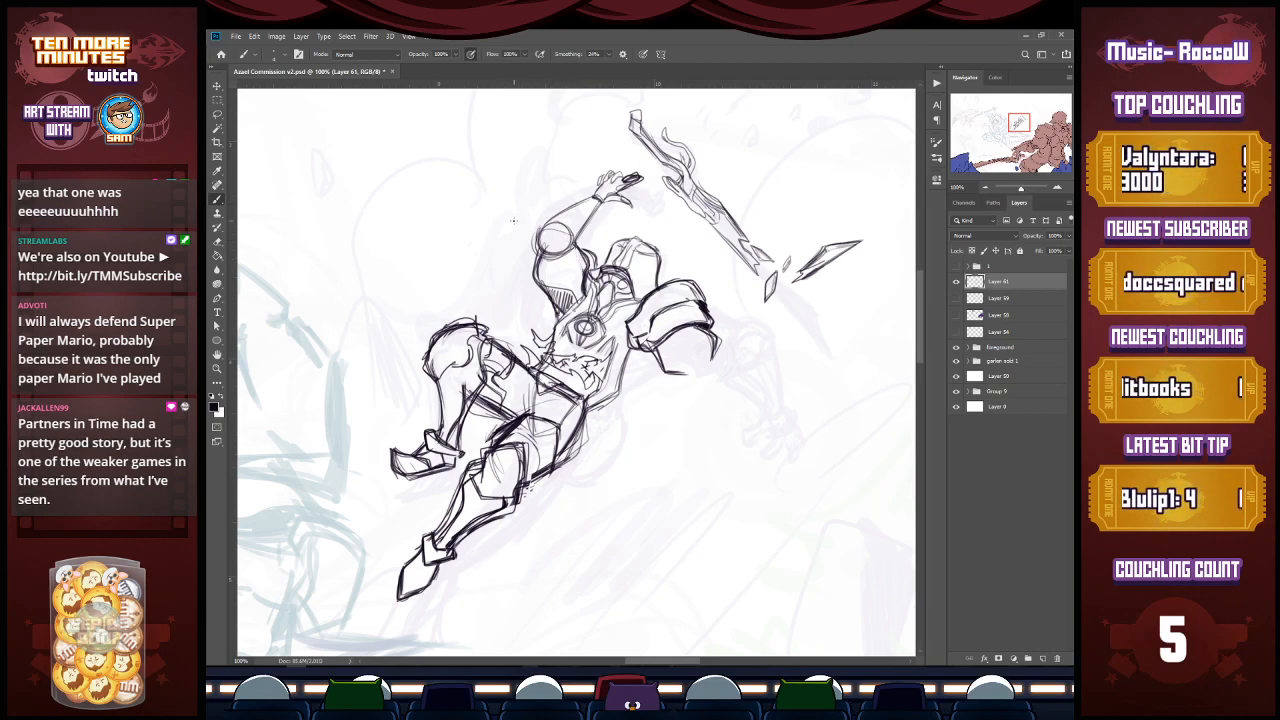
Step: Ink a rounded guard around the raised arm's elbow and darken the adjoining forearm outline
{"action": "left_click_drag", "start_coordinate": [552, 220], "coordinate": [541, 255]}
{"action": "mouse_move", "coordinate": [540, 228]}
{"action": "left_mouse_down"}
{"action": "mouse_move", "coordinate": [536, 252]}
{"action": "mouse_move", "coordinate": [567, 220]}
{"action": "mouse_move", "coordinate": [540, 254]}
{"action": "mouse_move", "coordinate": [562, 221]}
{"action": "mouse_move", "coordinate": [541, 223]}
{"action": "mouse_move", "coordinate": [583, 226]}
{"action": "left_mouse_up"}
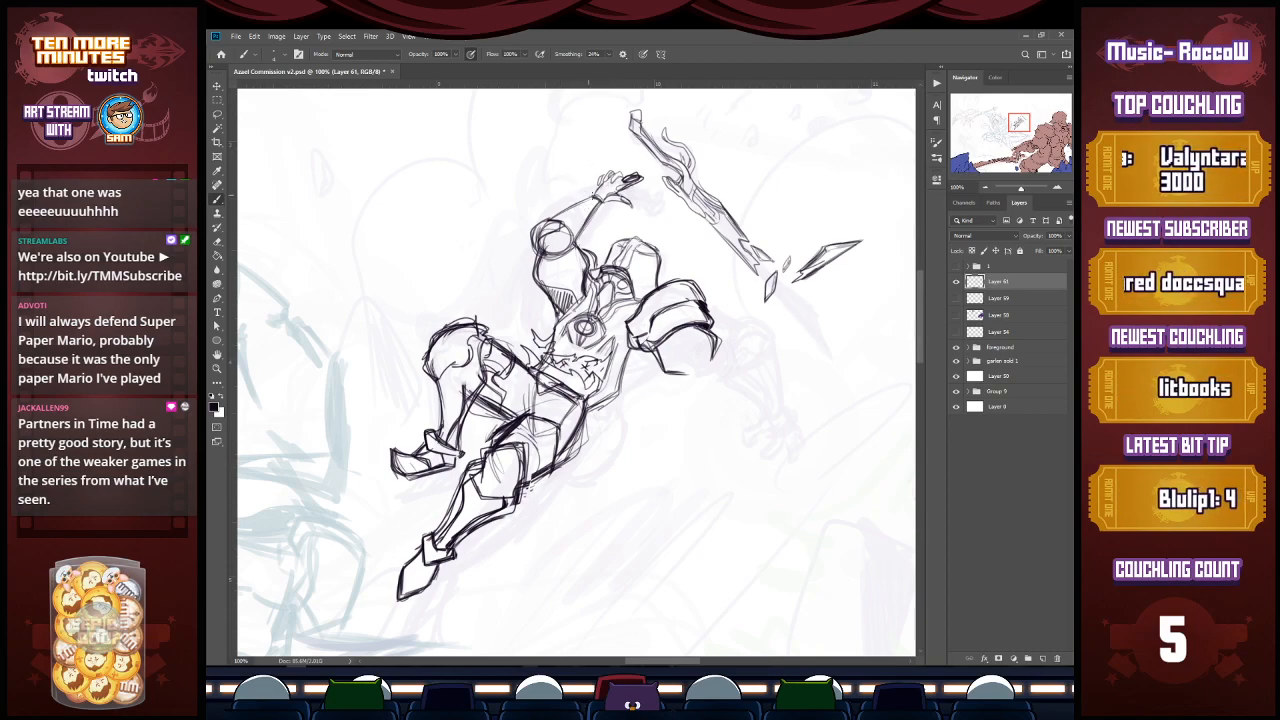
{"action": "mouse_move", "coordinate": [549, 218]}
{"action": "left_mouse_down"}
{"action": "mouse_move", "coordinate": [579, 205]}
{"action": "mouse_move", "coordinate": [587, 221]}
{"action": "mouse_move", "coordinate": [584, 201]}
{"action": "mouse_move", "coordinate": [596, 195]}
{"action": "mouse_move", "coordinate": [598, 213]}
{"action": "mouse_move", "coordinate": [603, 195]}
{"action": "mouse_move", "coordinate": [583, 226]}
{"action": "mouse_move", "coordinate": [590, 195]}
{"action": "mouse_move", "coordinate": [602, 195]}
{"action": "mouse_move", "coordinate": [569, 255]}
{"action": "mouse_move", "coordinate": [577, 241]}
{"action": "left_mouse_up"}
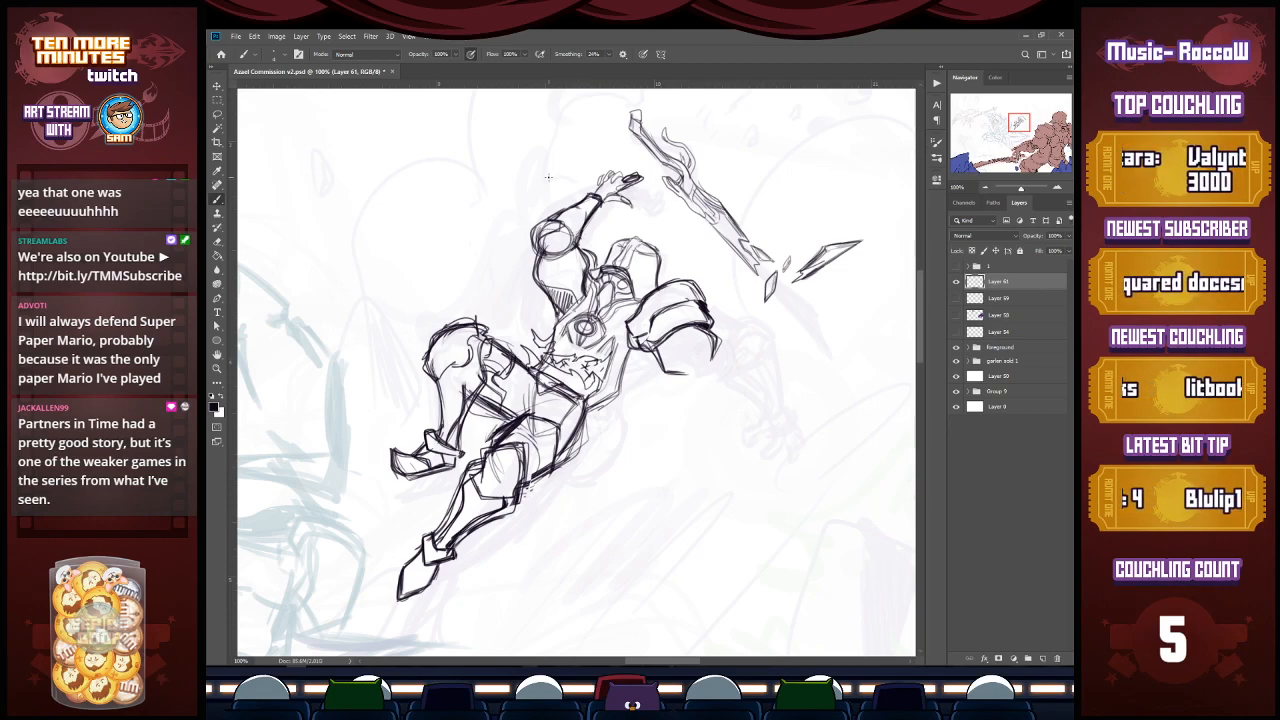
{"action": "mouse_move", "coordinate": [538, 256]}
{"action": "left_mouse_down"}
{"action": "mouse_move", "coordinate": [531, 234]}
{"action": "mouse_move", "coordinate": [550, 217]}
{"action": "mouse_move", "coordinate": [534, 256]}
{"action": "left_mouse_up"}
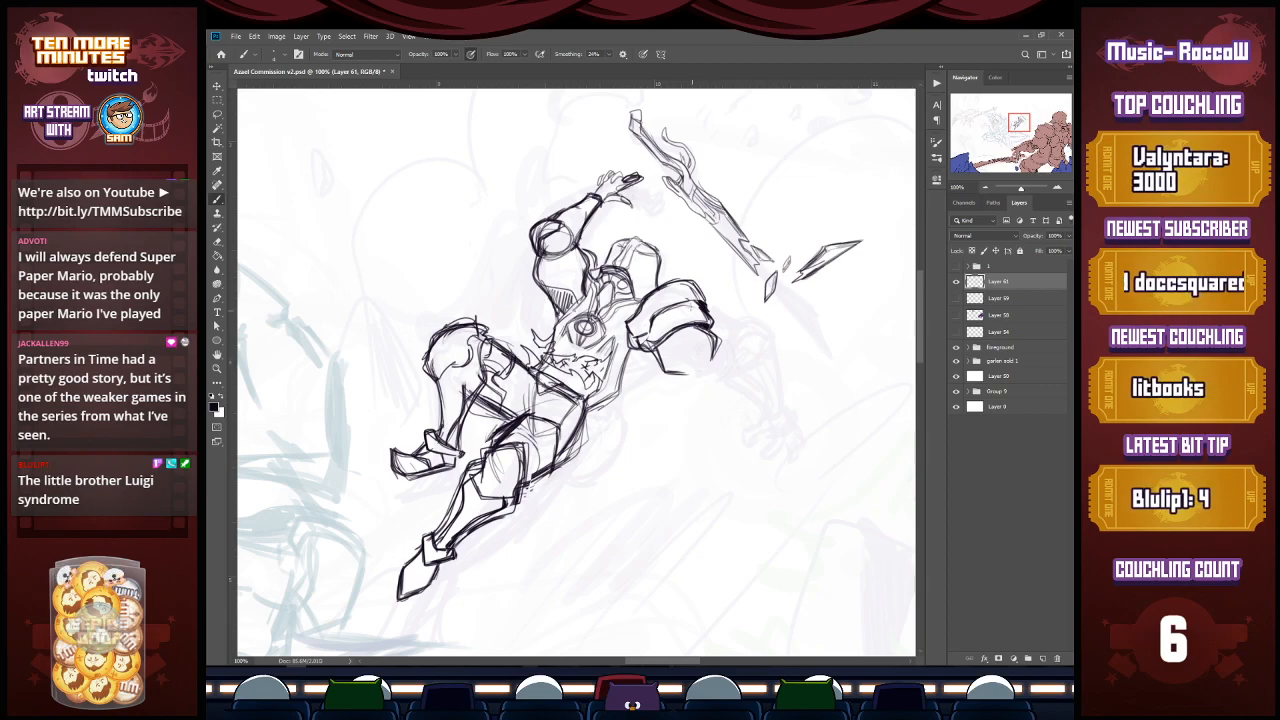
Step: Lasso the shoulder guard and lowered upper arm, rotate and shift them slightly upward with Free Transform, and deselect
{"action": "key", "text": "l"}
{"action": "mouse_move", "coordinate": [630, 305]}
{"action": "left_mouse_down"}
{"action": "mouse_move", "coordinate": [645, 368]}
{"action": "mouse_move", "coordinate": [744, 294]}
{"action": "mouse_move", "coordinate": [706, 270]}
{"action": "left_mouse_up"}
{"action": "key", "text": "ctrl+t"}
{"action": "left_click_drag", "start_coordinate": [768, 393], "coordinate": [778, 380]}
{"action": "left_click_drag", "start_coordinate": [709, 346], "coordinate": [704, 339]}
{"action": "key", "text": "Return"}
{"action": "key", "text": "o"}
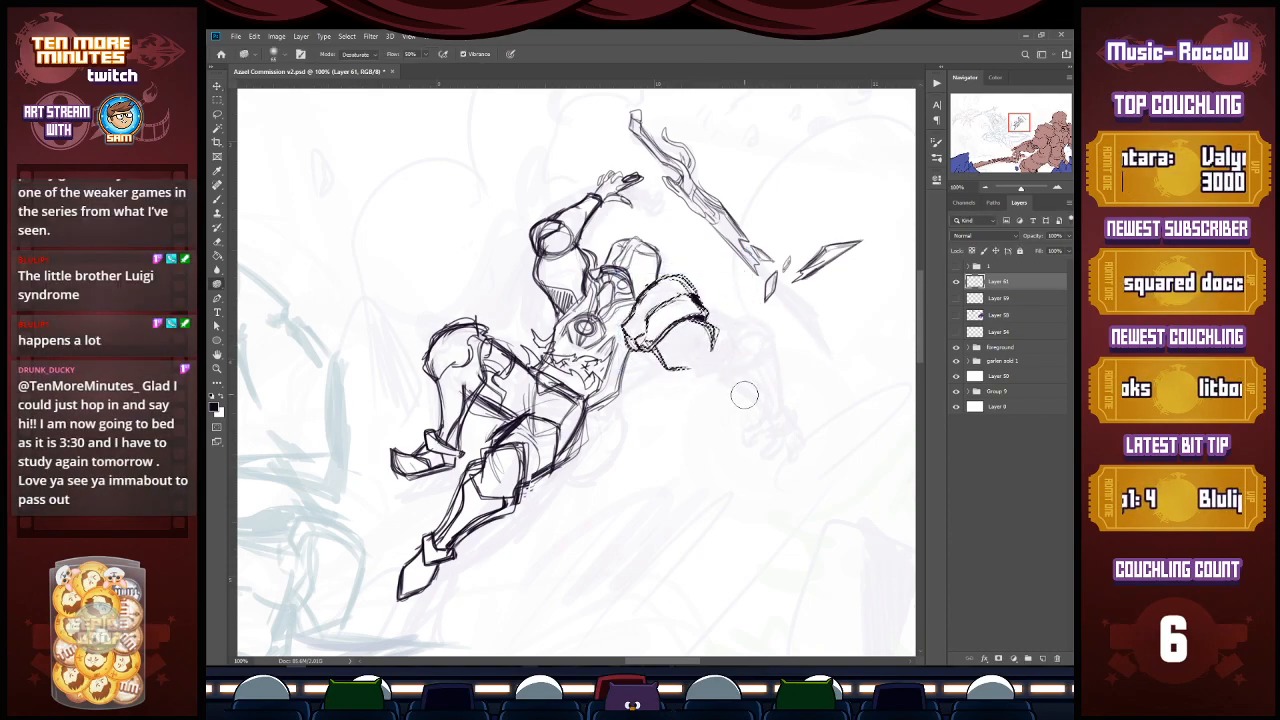
{"action": "key", "text": "l"}
{"action": "left_click", "coordinate": [745, 394]}
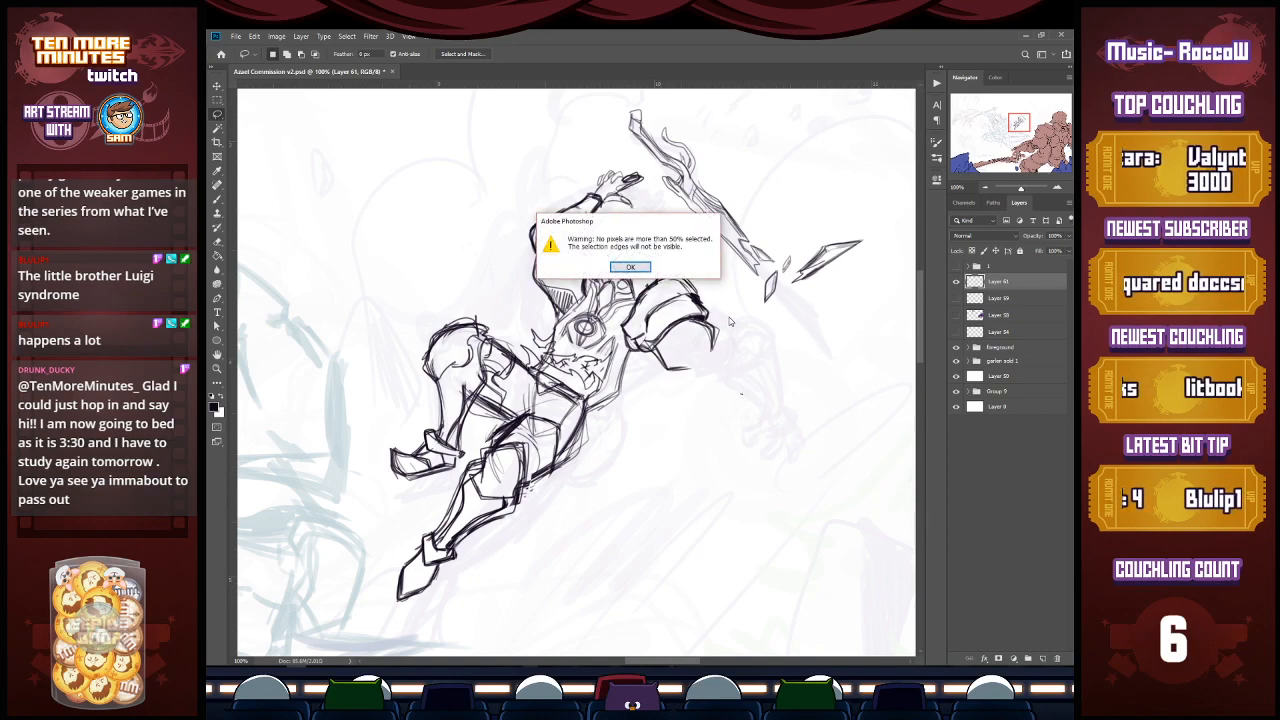
{"action": "left_click", "coordinate": [637, 267]}
{"action": "key", "text": "b"}
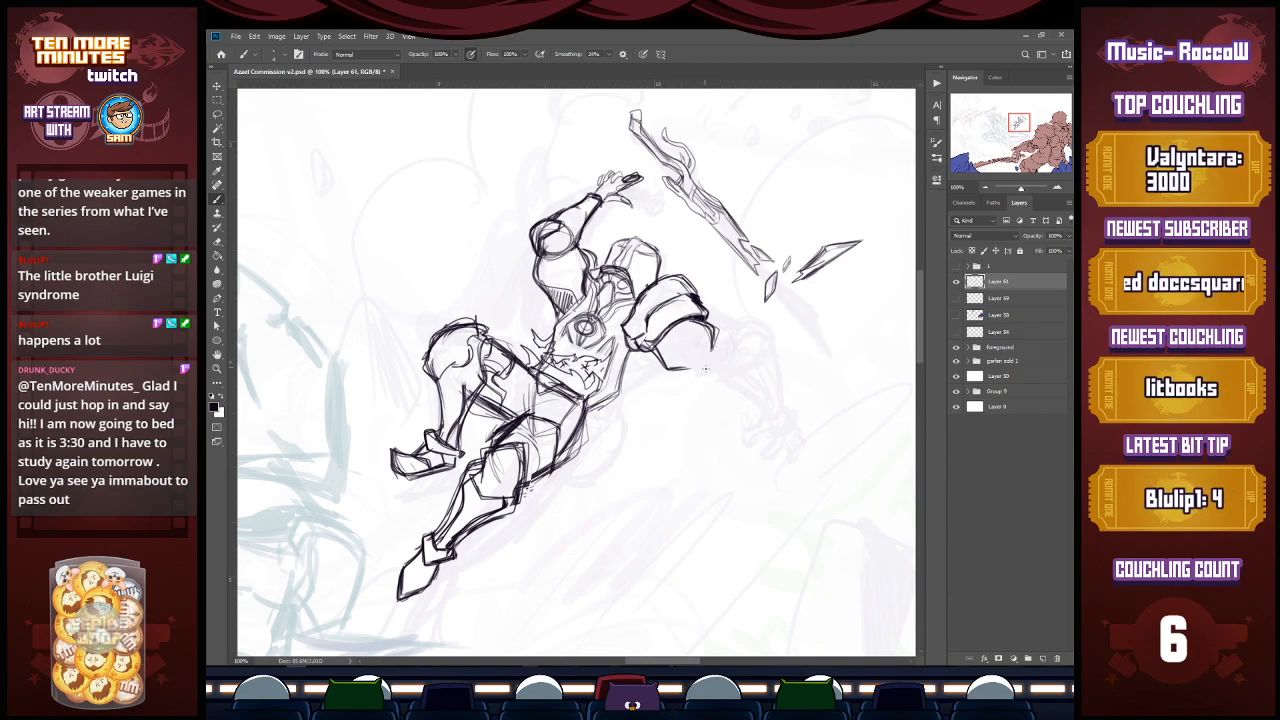
{"action": "key", "text": "l"}
{"action": "key", "text": "b"}
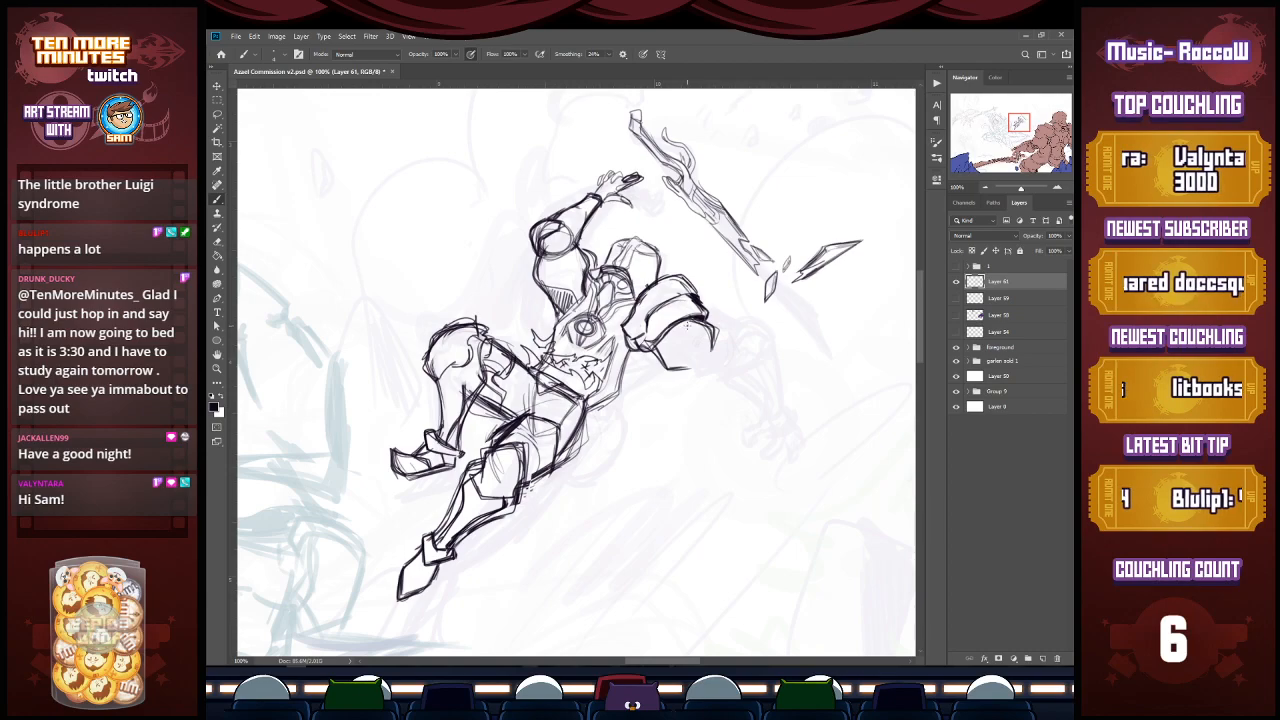
Step: Close off the lowered upper arm at the elbow, retrace the torso's side contour, and save the document
{"action": "mouse_move", "coordinate": [706, 352]}
{"action": "left_mouse_down"}
{"action": "mouse_move", "coordinate": [692, 370]}
{"action": "mouse_move", "coordinate": [728, 346]}
{"action": "left_mouse_up"}
{"action": "mouse_move", "coordinate": [632, 342]}
{"action": "left_mouse_down"}
{"action": "mouse_move", "coordinate": [614, 396]}
{"action": "mouse_move", "coordinate": [588, 410]}
{"action": "left_mouse_up"}
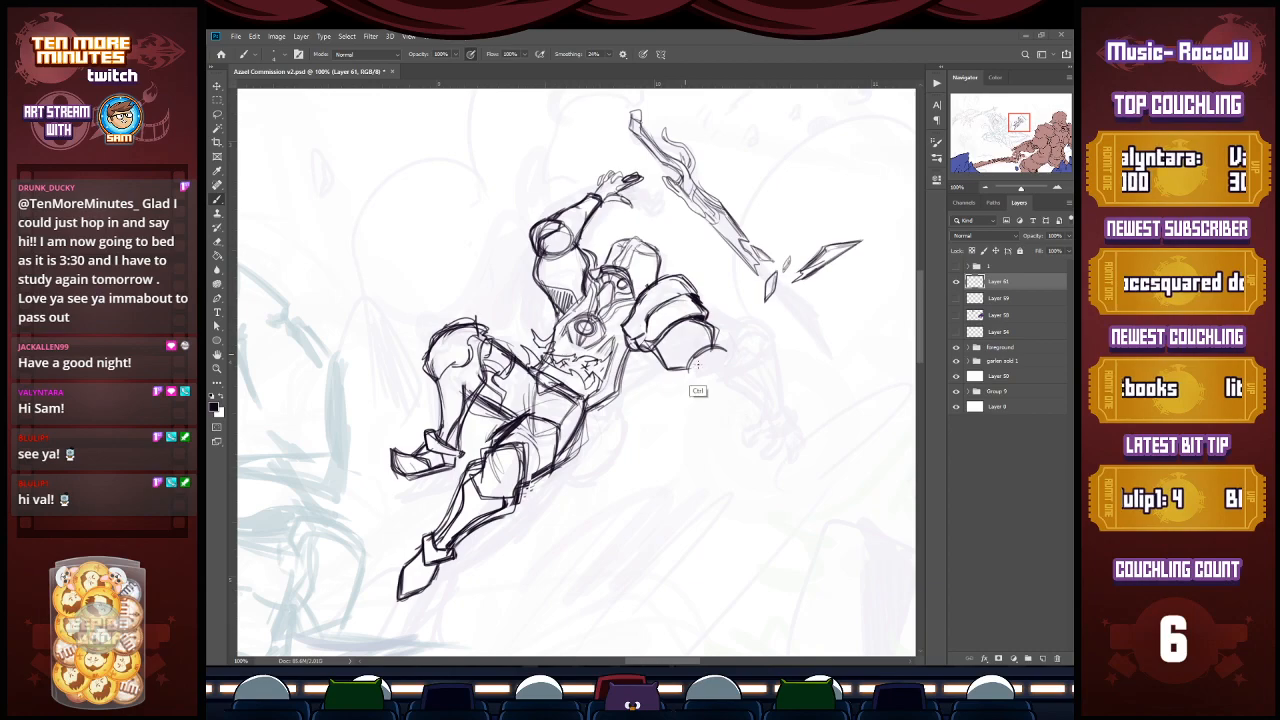
{"action": "key", "text": "ctrl+s"}
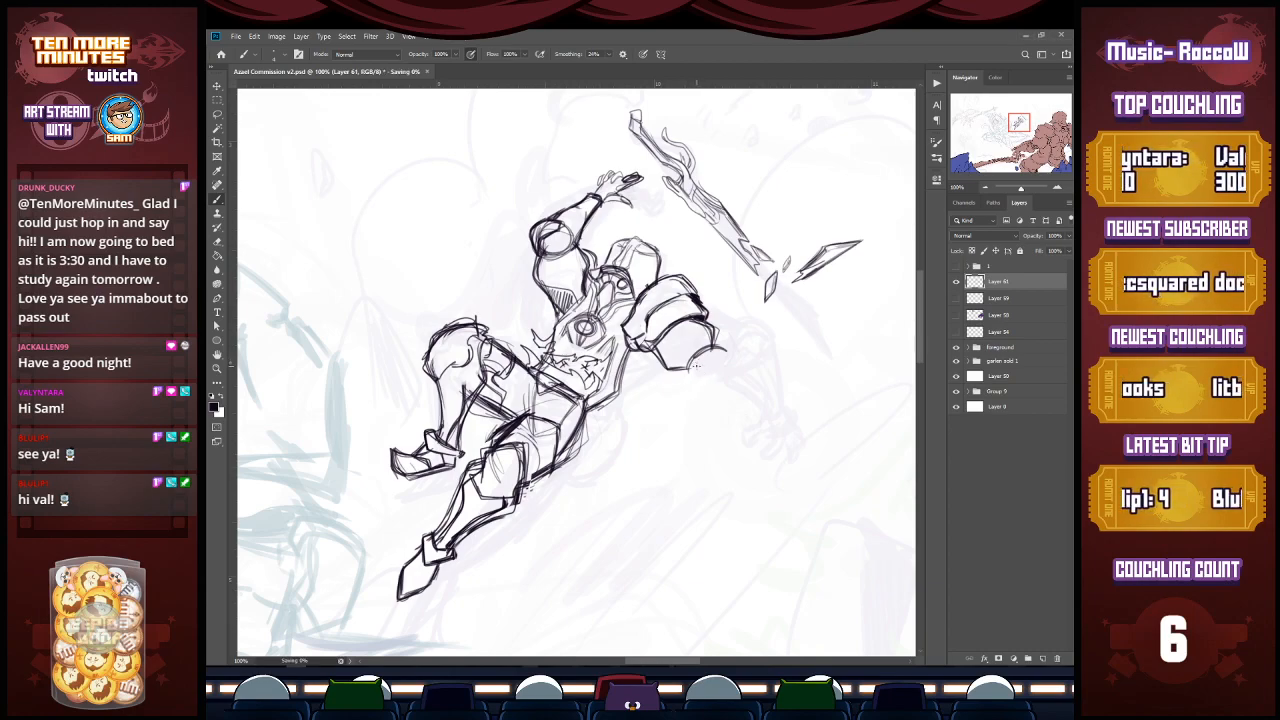
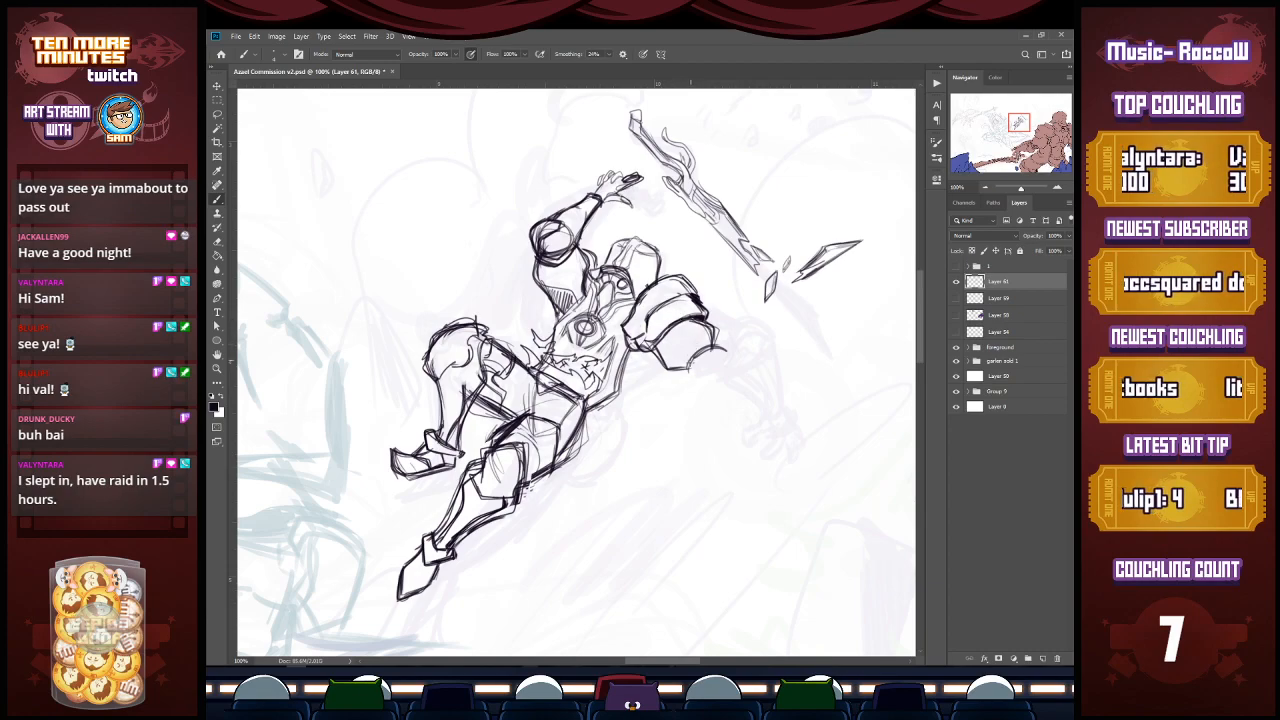
Step: Ink the lowered arm's bent forearm and its clawed hand with curled fingers reaching back toward the waist
{"action": "mouse_move", "coordinate": [719, 342]}
{"action": "left_mouse_down"}
{"action": "mouse_move", "coordinate": [688, 370]}
{"action": "mouse_move", "coordinate": [722, 353]}
{"action": "mouse_move", "coordinate": [687, 368]}
{"action": "mouse_move", "coordinate": [730, 376]}
{"action": "mouse_move", "coordinate": [686, 376]}
{"action": "mouse_move", "coordinate": [700, 372]}
{"action": "mouse_move", "coordinate": [662, 398]}
{"action": "mouse_move", "coordinate": [642, 390]}
{"action": "mouse_move", "coordinate": [656, 406]}
{"action": "mouse_move", "coordinate": [630, 382]}
{"action": "mouse_move", "coordinate": [660, 382]}
{"action": "mouse_move", "coordinate": [666, 397]}
{"action": "left_mouse_up"}
{"action": "left_click_drag", "start_coordinate": [704, 356], "coordinate": [672, 384]}
{"action": "mouse_move", "coordinate": [733, 360]}
{"action": "left_mouse_down"}
{"action": "mouse_move", "coordinate": [664, 389]}
{"action": "mouse_move", "coordinate": [725, 368]}
{"action": "left_mouse_up"}
{"action": "mouse_move", "coordinate": [671, 401]}
{"action": "left_mouse_down"}
{"action": "mouse_move", "coordinate": [731, 361]}
{"action": "mouse_move", "coordinate": [674, 403]}
{"action": "left_mouse_up"}
{"action": "left_click_drag", "start_coordinate": [733, 362], "coordinate": [677, 405]}
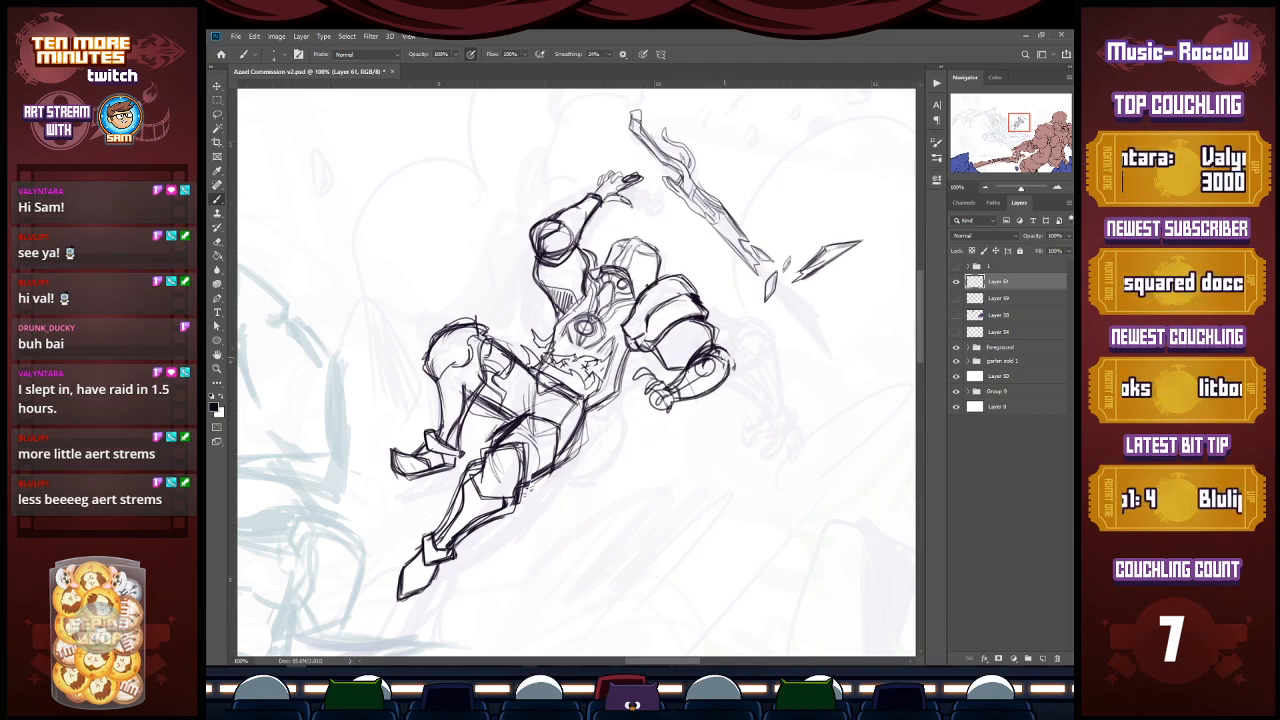
{"action": "mouse_move", "coordinate": [702, 354]}
{"action": "left_mouse_down"}
{"action": "mouse_move", "coordinate": [732, 336]}
{"action": "mouse_move", "coordinate": [736, 380]}
{"action": "mouse_move", "coordinate": [718, 380]}
{"action": "left_mouse_up"}
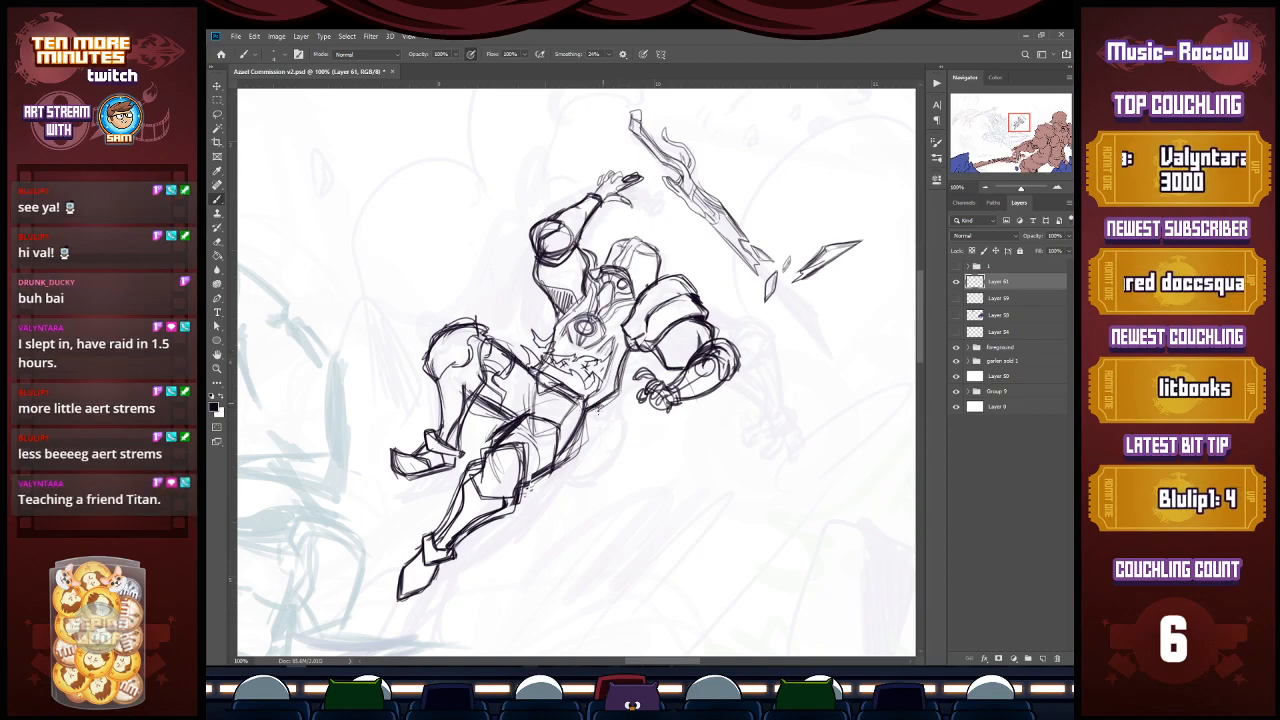
Step: Ink a rounded armor plate at the near hip and retrace the domed outline above the chest
{"action": "mouse_move", "coordinate": [594, 401]}
{"action": "left_mouse_down"}
{"action": "mouse_move", "coordinate": [606, 416]}
{"action": "mouse_move", "coordinate": [588, 428]}
{"action": "mouse_move", "coordinate": [606, 394]}
{"action": "mouse_move", "coordinate": [583, 420]}
{"action": "mouse_move", "coordinate": [590, 454]}
{"action": "mouse_move", "coordinate": [618, 400]}
{"action": "mouse_move", "coordinate": [590, 446]}
{"action": "mouse_move", "coordinate": [604, 446]}
{"action": "mouse_move", "coordinate": [608, 393]}
{"action": "mouse_move", "coordinate": [583, 402]}
{"action": "left_mouse_up"}
{"action": "mouse_move", "coordinate": [559, 378]}
{"action": "left_mouse_down"}
{"action": "mouse_move", "coordinate": [583, 397]}
{"action": "mouse_move", "coordinate": [567, 381]}
{"action": "mouse_move", "coordinate": [619, 398]}
{"action": "left_mouse_up"}
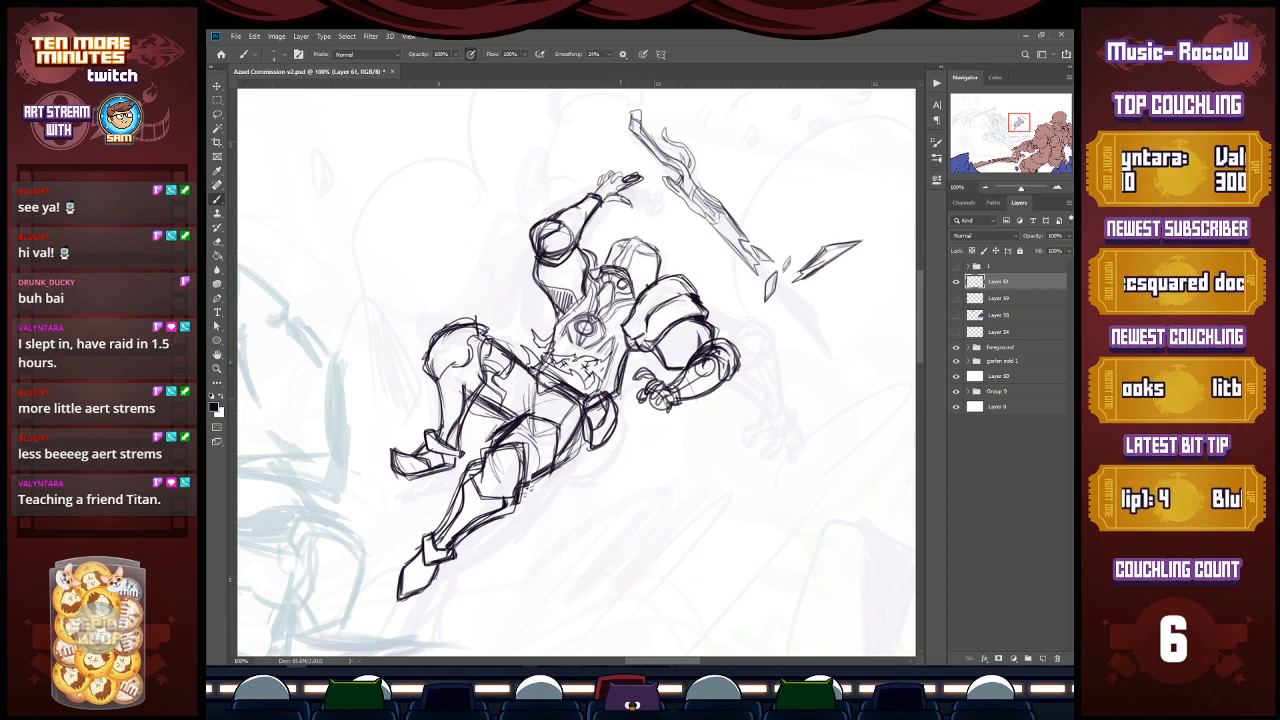
{"action": "left_click_drag", "start_coordinate": [527, 359], "coordinate": [537, 369]}
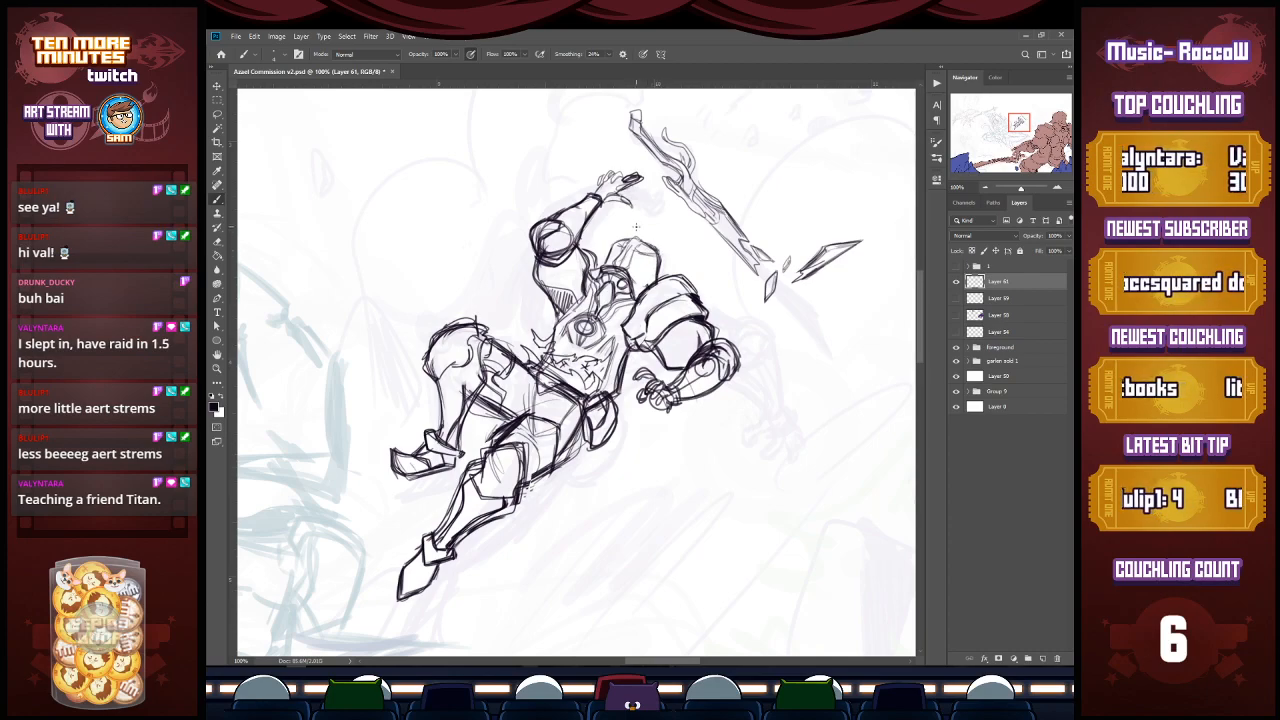
{"action": "mouse_move", "coordinate": [643, 241]}
{"action": "left_mouse_down"}
{"action": "mouse_move", "coordinate": [628, 267]}
{"action": "mouse_move", "coordinate": [616, 260]}
{"action": "left_mouse_up"}
{"action": "mouse_move", "coordinate": [642, 232]}
{"action": "left_mouse_down"}
{"action": "mouse_move", "coordinate": [626, 244]}
{"action": "mouse_move", "coordinate": [634, 254]}
{"action": "mouse_move", "coordinate": [610, 254]}
{"action": "left_mouse_up"}
Step: Fill the torn gap at the waist with solid black and thicken the shadow line across the lowered upper arm
{"action": "mouse_move", "coordinate": [630, 349]}
{"action": "left_mouse_down"}
{"action": "mouse_move", "coordinate": [623, 378]}
{"action": "mouse_move", "coordinate": [606, 356]}
{"action": "mouse_move", "coordinate": [596, 362]}
{"action": "left_mouse_up"}
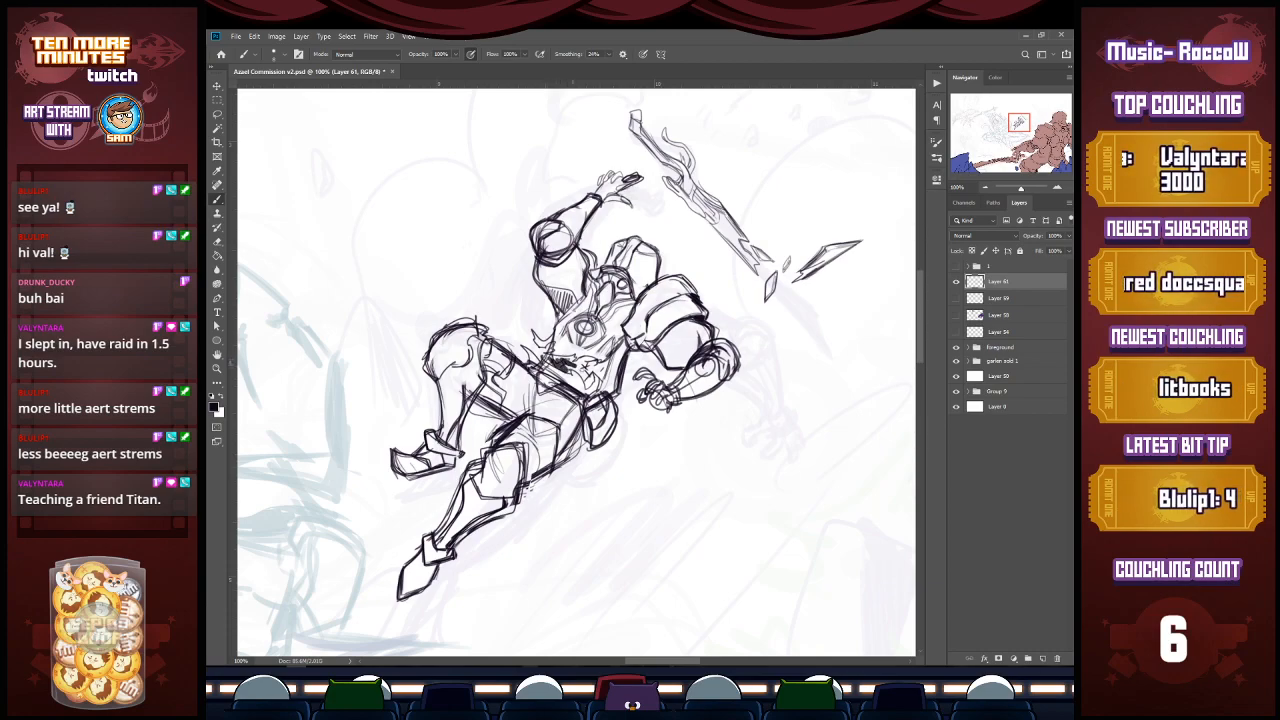
{"action": "mouse_move", "coordinate": [592, 368]}
{"action": "left_mouse_down"}
{"action": "mouse_move", "coordinate": [582, 386]}
{"action": "mouse_move", "coordinate": [578, 374]}
{"action": "mouse_move", "coordinate": [601, 373]}
{"action": "left_mouse_up"}
{"action": "left_click_drag", "start_coordinate": [617, 349], "coordinate": [605, 379]}
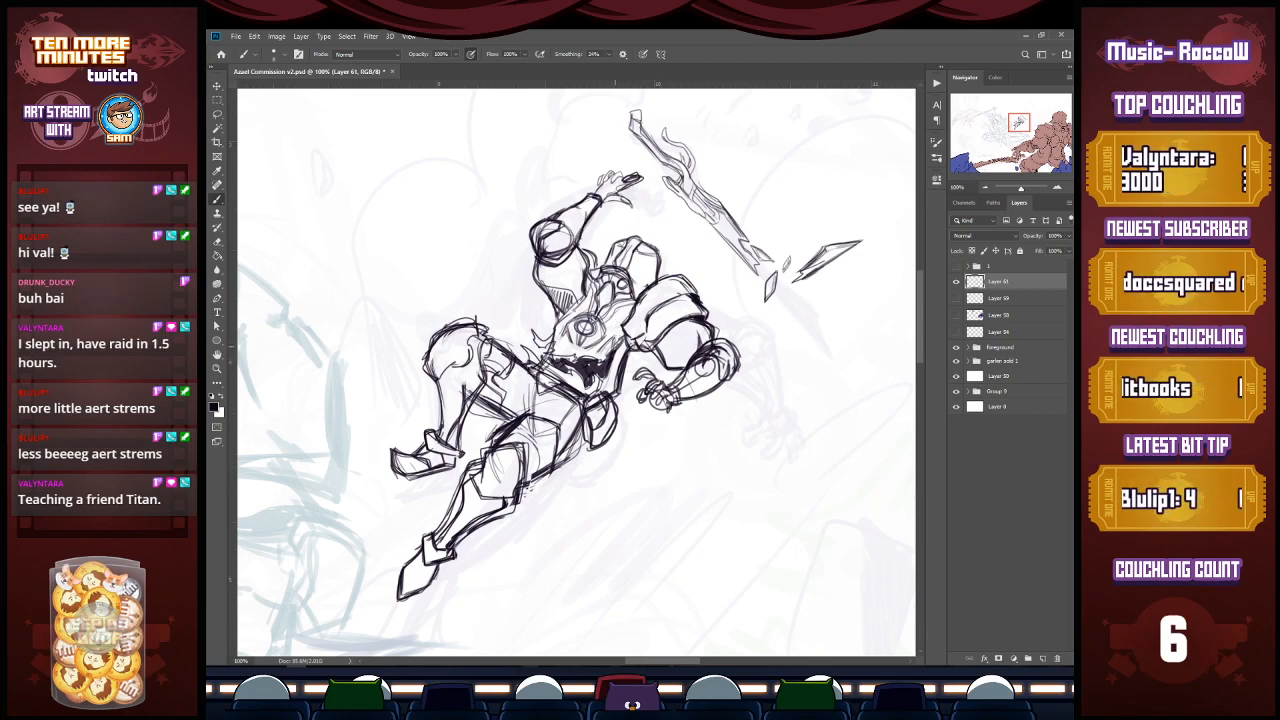
{"action": "mouse_move", "coordinate": [630, 348]}
{"action": "left_mouse_down"}
{"action": "mouse_move", "coordinate": [597, 400]}
{"action": "mouse_move", "coordinate": [611, 380]}
{"action": "left_mouse_up"}
{"action": "mouse_move", "coordinate": [644, 353]}
{"action": "left_mouse_down"}
{"action": "mouse_move", "coordinate": [635, 366]}
{"action": "mouse_move", "coordinate": [658, 374]}
{"action": "mouse_move", "coordinate": [704, 346]}
{"action": "left_mouse_up"}
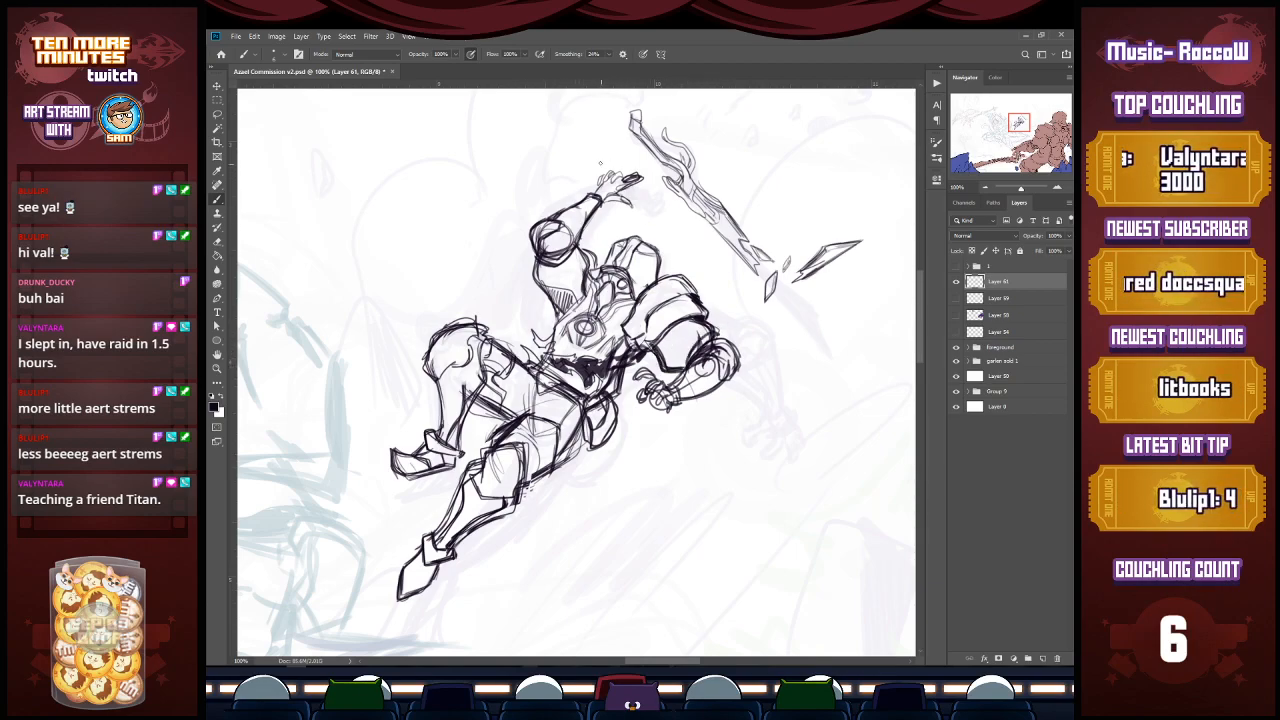
Step: Thicken the raised forearm guard's outline and ink a pointed spike rising from its outer edge
{"action": "mouse_move", "coordinate": [603, 196]}
{"action": "left_mouse_down"}
{"action": "mouse_move", "coordinate": [583, 230]}
{"action": "mouse_move", "coordinate": [595, 221]}
{"action": "mouse_move", "coordinate": [573, 207]}
{"action": "left_mouse_up"}
{"action": "mouse_move", "coordinate": [577, 203]}
{"action": "left_mouse_down"}
{"action": "mouse_move", "coordinate": [559, 211]}
{"action": "mouse_move", "coordinate": [574, 246]}
{"action": "left_mouse_up"}
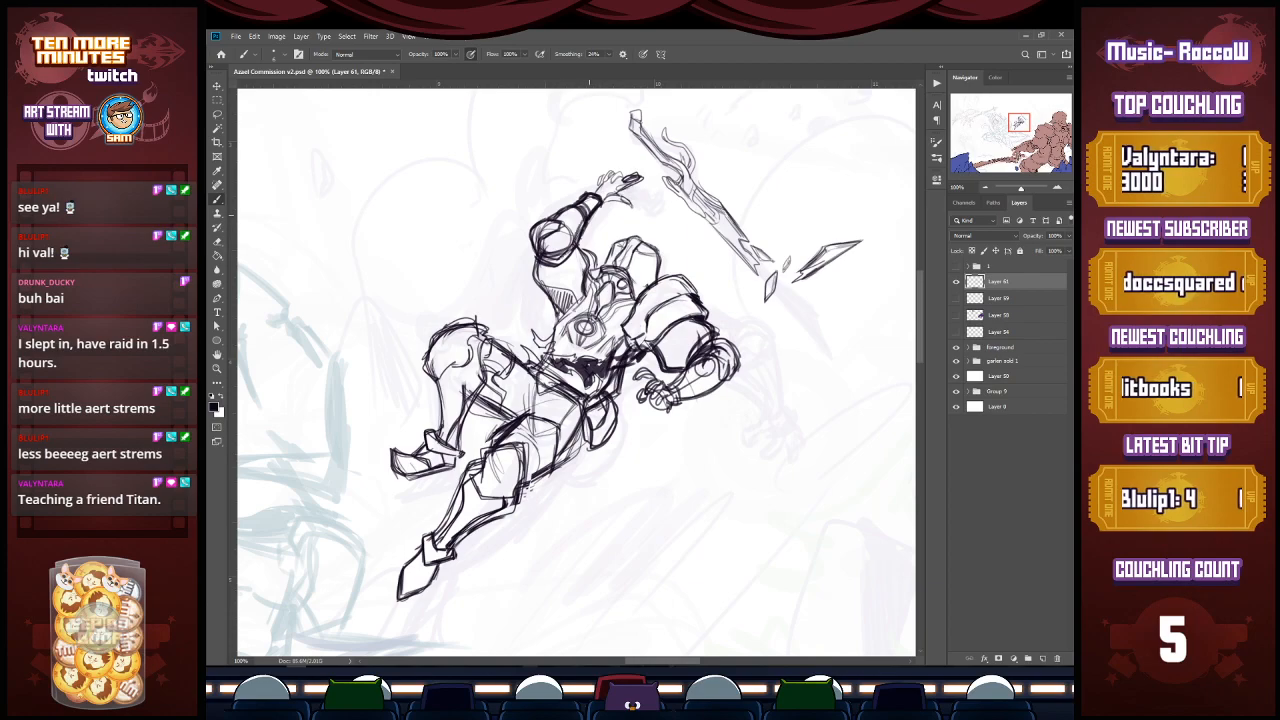
{"action": "left_click_drag", "start_coordinate": [576, 197], "coordinate": [582, 164]}
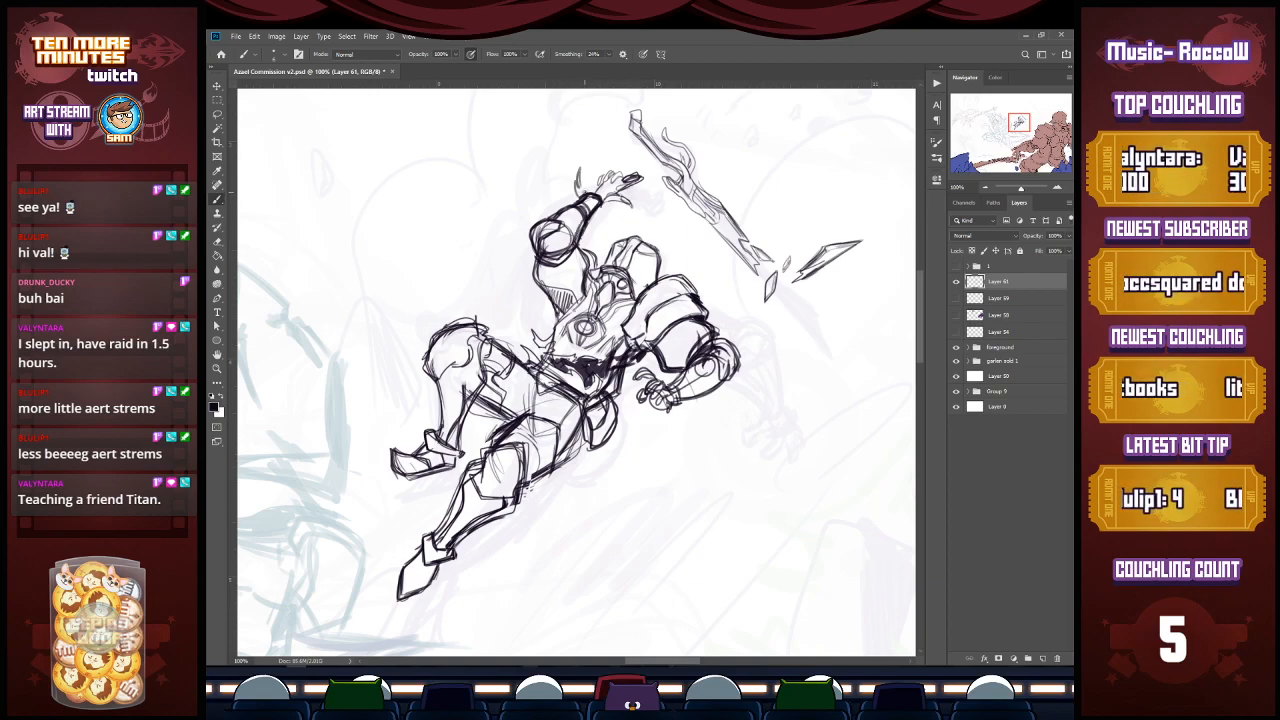
Step: Erase the open hand at the end of the raised forearm back to the wrist
{"action": "key", "text": "z"}
{"action": "left_click", "coordinate": [612, 173]}
{"action": "left_click", "coordinate": [612, 173]}
{"action": "key", "text": "e"}
{"action": "mouse_move", "coordinate": [634, 222]}
{"action": "left_mouse_down"}
{"action": "mouse_move", "coordinate": [676, 198]}
{"action": "mouse_move", "coordinate": [636, 171]}
{"action": "mouse_move", "coordinate": [594, 175]}
{"action": "mouse_move", "coordinate": [564, 205]}
{"action": "mouse_move", "coordinate": [609, 265]}
{"action": "mouse_move", "coordinate": [646, 266]}
{"action": "left_mouse_up"}
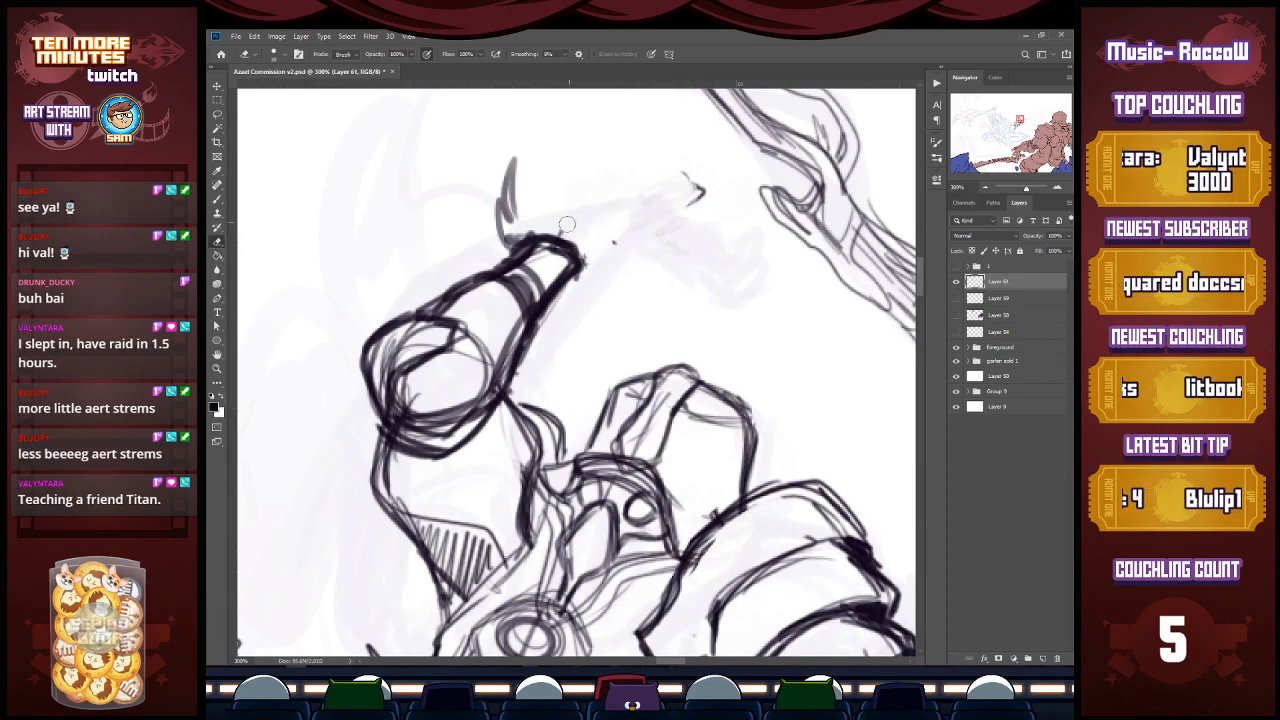
Step: Ink a new clenched hand with curled fingers and a thumb at the end of the raised forearm
{"action": "key", "text": "b"}
{"action": "mouse_move", "coordinate": [552, 238]}
{"action": "left_mouse_down"}
{"action": "mouse_move", "coordinate": [585, 222]}
{"action": "mouse_move", "coordinate": [587, 233]}
{"action": "mouse_move", "coordinate": [585, 218]}
{"action": "mouse_move", "coordinate": [594, 254]}
{"action": "mouse_move", "coordinate": [628, 236]}
{"action": "mouse_move", "coordinate": [608, 210]}
{"action": "mouse_move", "coordinate": [598, 237]}
{"action": "mouse_move", "coordinate": [630, 234]}
{"action": "mouse_move", "coordinate": [591, 256]}
{"action": "left_mouse_up"}
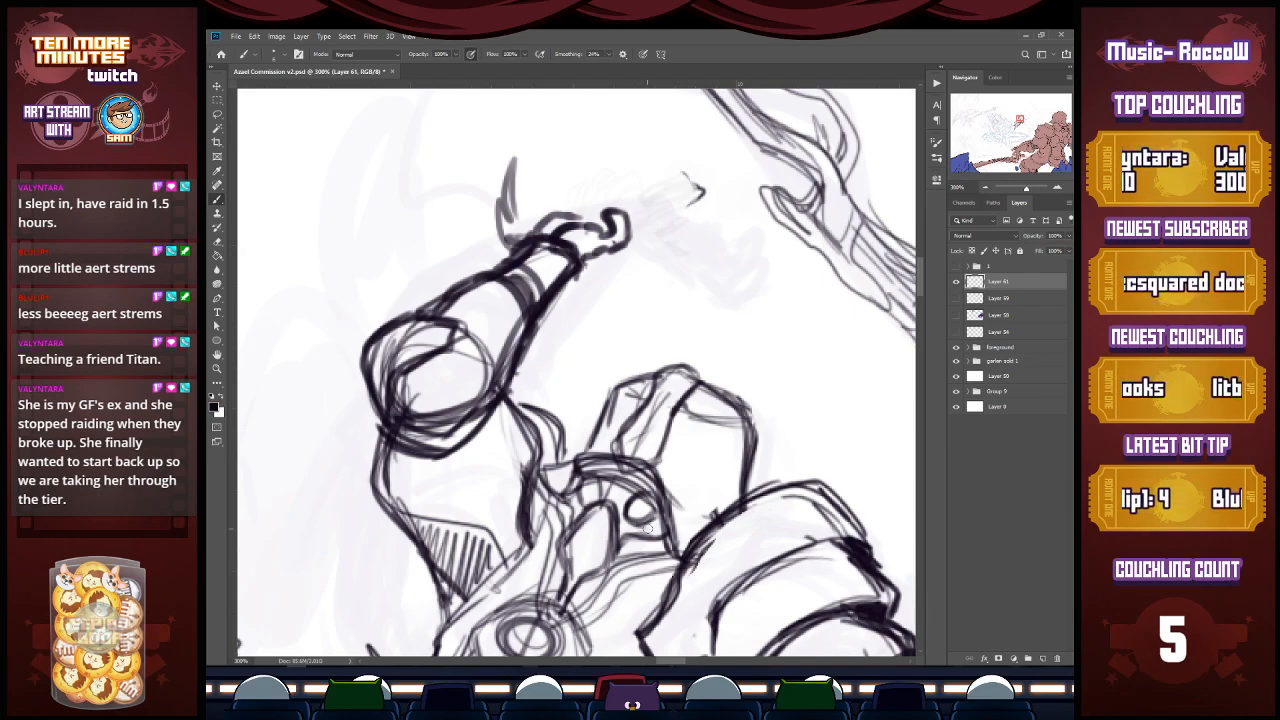
{"action": "mouse_move", "coordinate": [628, 226]}
{"action": "left_mouse_down"}
{"action": "mouse_move", "coordinate": [612, 193]}
{"action": "mouse_move", "coordinate": [620, 204]}
{"action": "mouse_move", "coordinate": [630, 196]}
{"action": "mouse_move", "coordinate": [589, 178]}
{"action": "mouse_move", "coordinate": [582, 204]}
{"action": "mouse_move", "coordinate": [590, 187]}
{"action": "mouse_move", "coordinate": [551, 198]}
{"action": "left_mouse_up"}
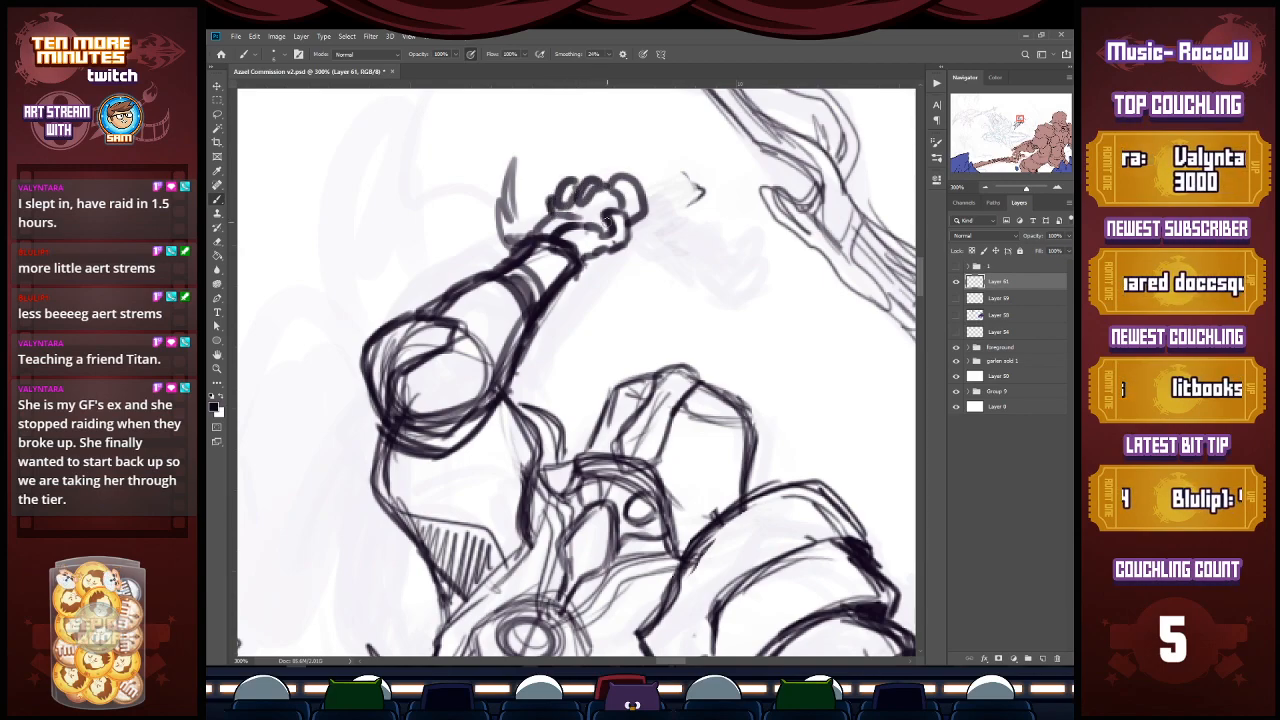
{"action": "mouse_move", "coordinate": [618, 175]}
{"action": "left_mouse_down"}
{"action": "mouse_move", "coordinate": [638, 220]}
{"action": "mouse_move", "coordinate": [616, 222]}
{"action": "left_mouse_up"}
{"action": "left_click", "coordinate": [654, 308], "text": "alt"}
{"action": "left_click", "coordinate": [656, 316], "text": "alt"}
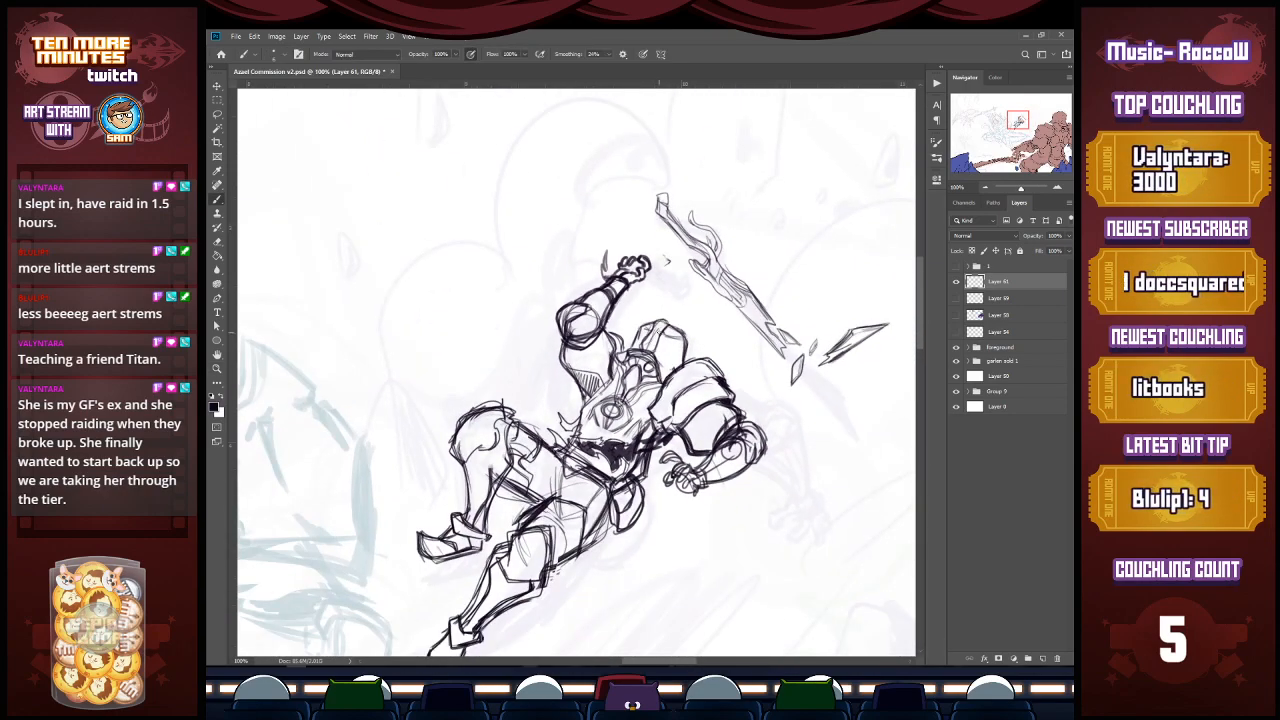
Step: Select the raised forearm and hand freehand and reposition them at a lower angle, then deselect
{"action": "key", "text": "l"}
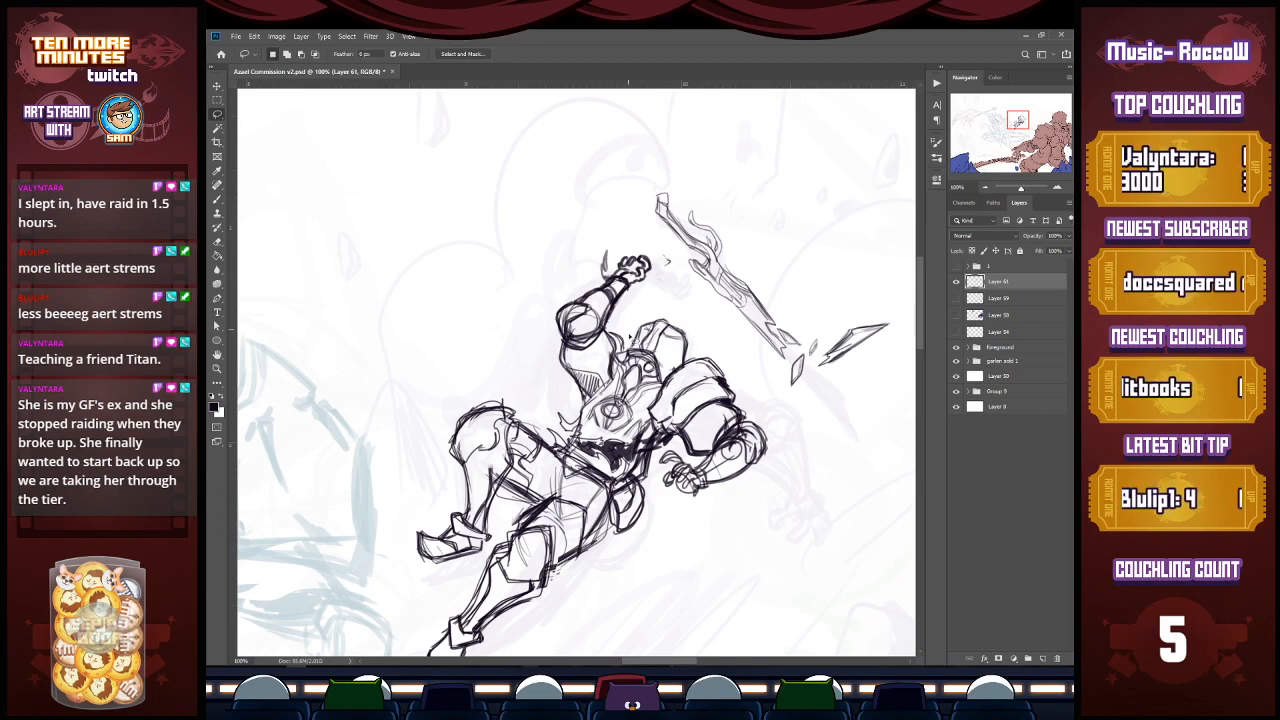
{"action": "mouse_move", "coordinate": [612, 392]}
{"action": "left_mouse_down"}
{"action": "mouse_move", "coordinate": [565, 405]}
{"action": "mouse_move", "coordinate": [655, 238]}
{"action": "mouse_move", "coordinate": [668, 272]}
{"action": "mouse_move", "coordinate": [700, 250]}
{"action": "mouse_move", "coordinate": [663, 282]}
{"action": "left_mouse_up"}
{"action": "key", "text": "v"}
{"action": "key", "text": "Return"}
{"action": "key", "text": "ctrl+d"}
Step: Reconnect the raised upper arm to the torso with new contours and fill the shadow below it with black
{"action": "key", "text": "b"}
{"action": "mouse_move", "coordinate": [576, 333]}
{"action": "left_mouse_down"}
{"action": "mouse_move", "coordinate": [594, 389]}
{"action": "mouse_move", "coordinate": [584, 401]}
{"action": "mouse_move", "coordinate": [603, 377]}
{"action": "mouse_move", "coordinate": [594, 390]}
{"action": "mouse_move", "coordinate": [570, 354]}
{"action": "mouse_move", "coordinate": [574, 366]}
{"action": "left_mouse_up"}
{"action": "key", "text": "e"}
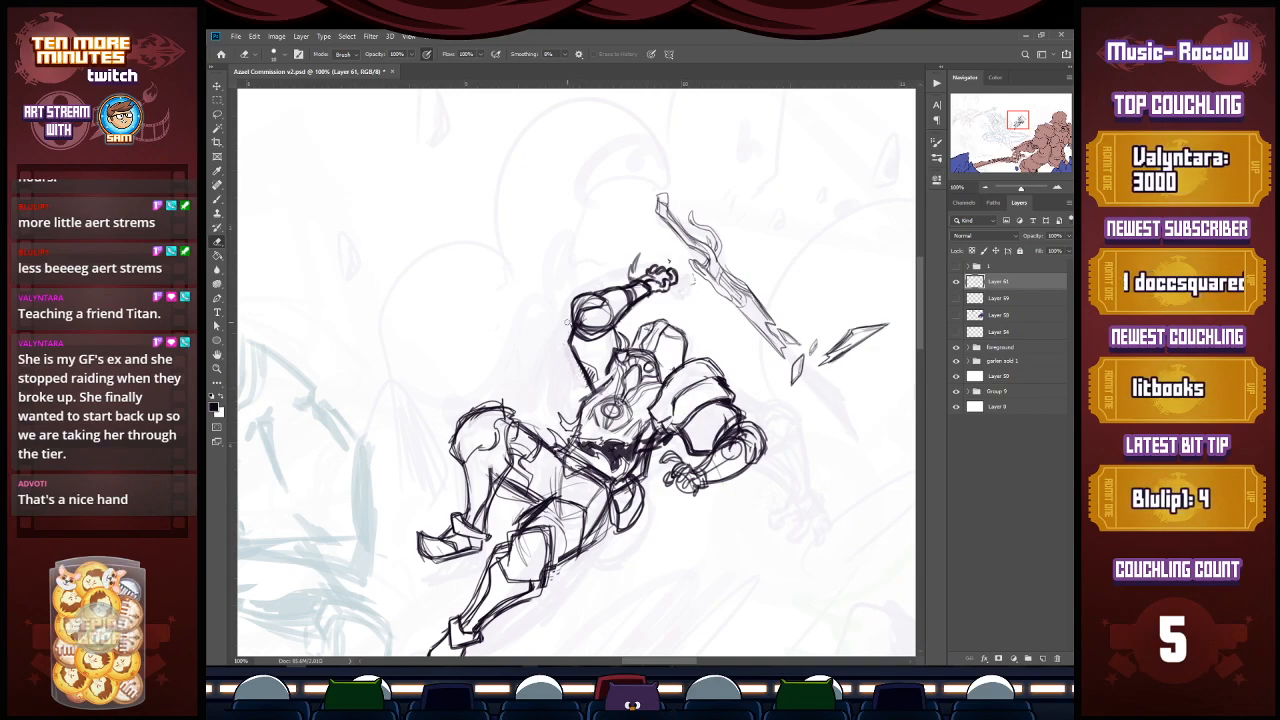
{"action": "key", "text": "b"}
{"action": "mouse_move", "coordinate": [570, 334]}
{"action": "left_mouse_down"}
{"action": "mouse_move", "coordinate": [581, 373]}
{"action": "mouse_move", "coordinate": [586, 361]}
{"action": "mouse_move", "coordinate": [602, 388]}
{"action": "left_mouse_up"}
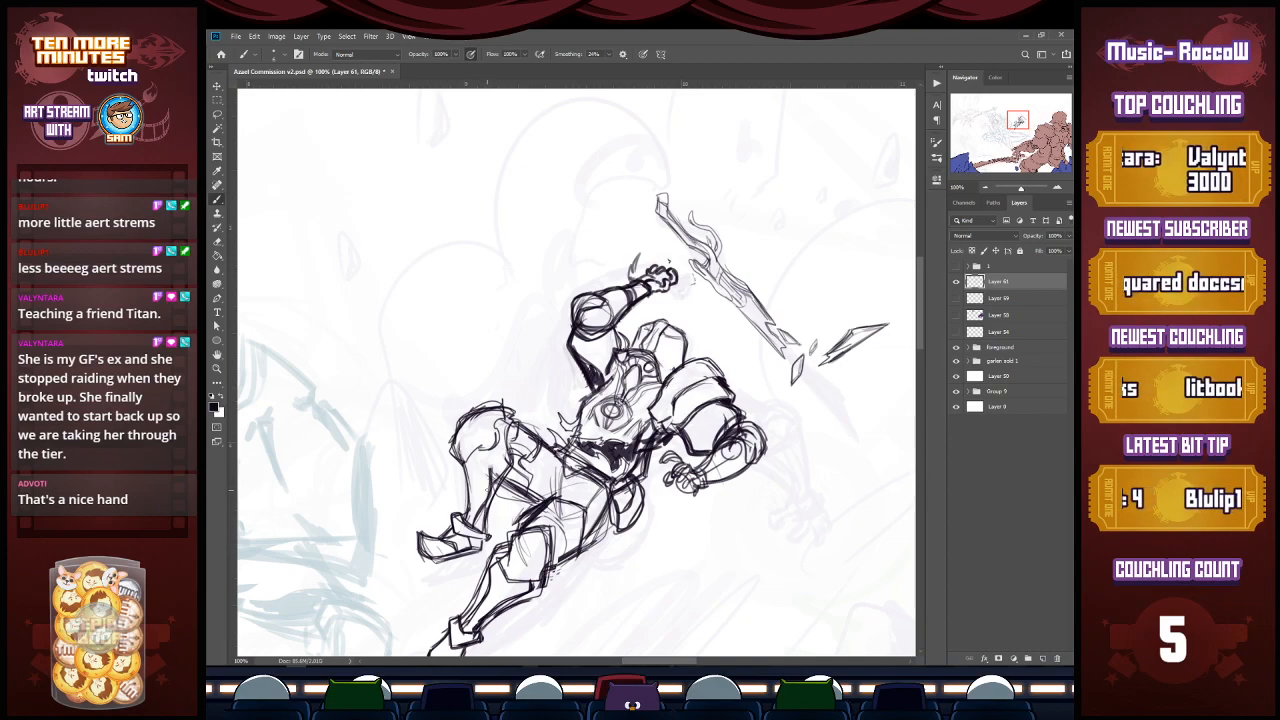
Step: Thicken the far bent leg's domed knee guard and shin outlines, cleaning up the knee's outer edge with white
{"action": "left_click_drag", "start_coordinate": [477, 403], "coordinate": [458, 446]}
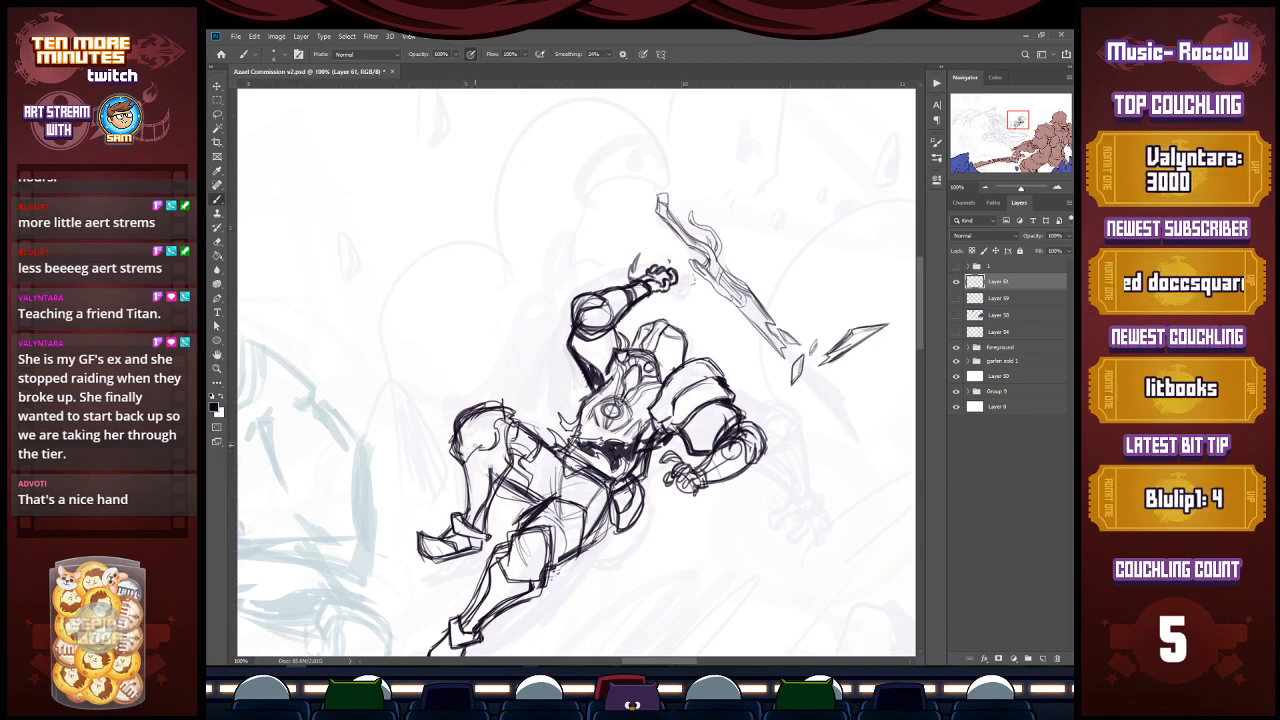
{"action": "mouse_move", "coordinate": [463, 445]}
{"action": "left_mouse_down"}
{"action": "mouse_move", "coordinate": [490, 457]}
{"action": "mouse_move", "coordinate": [513, 404]}
{"action": "mouse_move", "coordinate": [457, 438]}
{"action": "mouse_move", "coordinate": [506, 431]}
{"action": "mouse_move", "coordinate": [515, 408]}
{"action": "mouse_move", "coordinate": [480, 452]}
{"action": "mouse_move", "coordinate": [465, 446]}
{"action": "mouse_move", "coordinate": [467, 517]}
{"action": "mouse_move", "coordinate": [499, 479]}
{"action": "left_mouse_up"}
{"action": "key", "text": "x"}
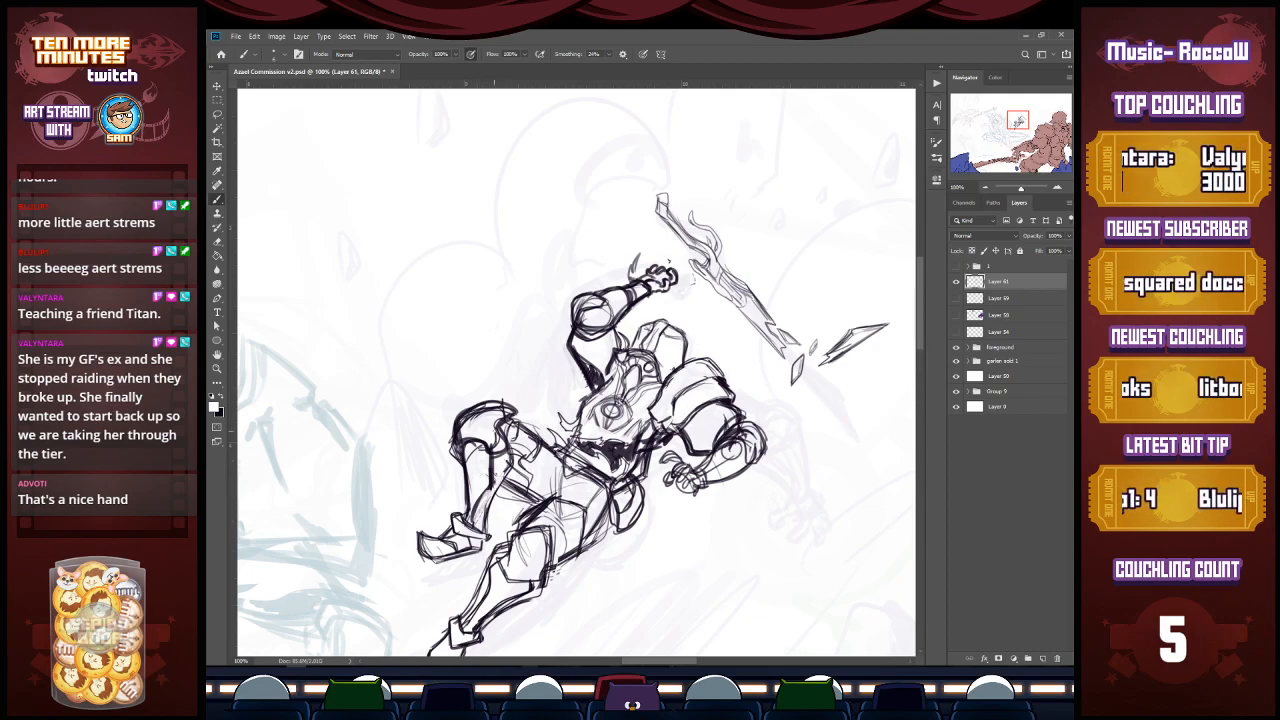
{"action": "mouse_move", "coordinate": [453, 443]}
{"action": "left_mouse_down"}
{"action": "mouse_move", "coordinate": [456, 463]}
{"action": "mouse_move", "coordinate": [465, 420]}
{"action": "mouse_move", "coordinate": [507, 408]}
{"action": "mouse_move", "coordinate": [504, 457]}
{"action": "mouse_move", "coordinate": [460, 454]}
{"action": "left_mouse_up"}
{"action": "key", "text": "x"}
{"action": "left_click_drag", "start_coordinate": [452, 438], "coordinate": [458, 454]}
{"action": "mouse_move", "coordinate": [456, 418]}
{"action": "left_mouse_down"}
{"action": "mouse_move", "coordinate": [449, 442]}
{"action": "mouse_move", "coordinate": [464, 460]}
{"action": "mouse_move", "coordinate": [458, 444]}
{"action": "left_mouse_up"}
{"action": "key", "text": "x"}
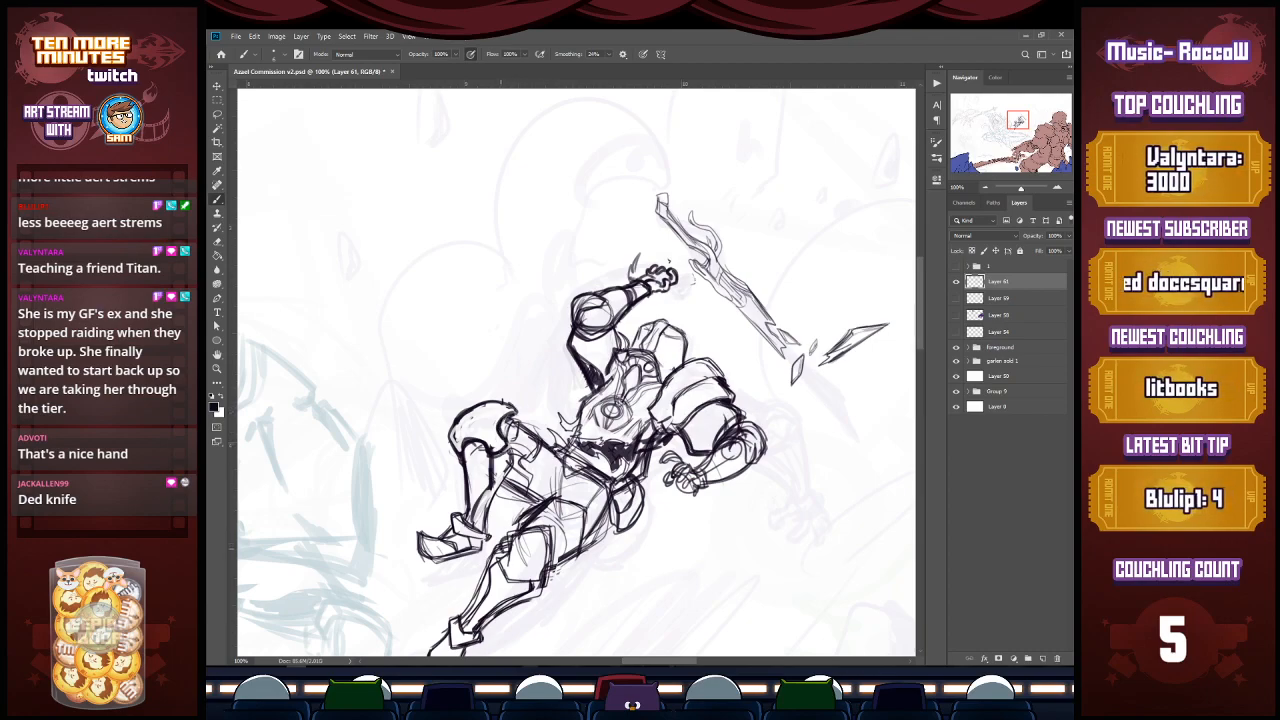
Step: Ink the near leg's knee guard with heavy outlines and a small round joint on its side
{"action": "left_click_drag", "start_coordinate": [512, 529], "coordinate": [547, 527]}
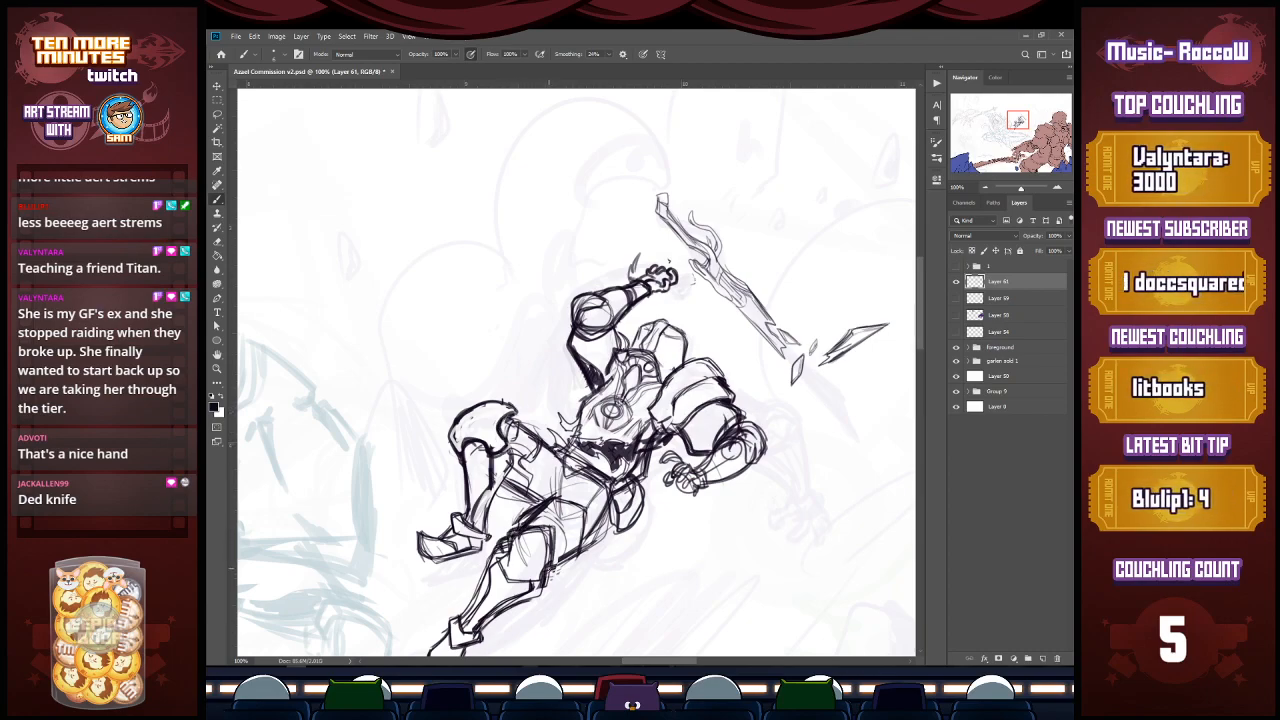
{"action": "key", "text": "x"}
{"action": "key", "text": "x"}
{"action": "mouse_move", "coordinate": [503, 547]}
{"action": "left_mouse_down"}
{"action": "mouse_move", "coordinate": [518, 531]}
{"action": "mouse_move", "coordinate": [553, 531]}
{"action": "left_mouse_up"}
{"action": "mouse_move", "coordinate": [552, 531]}
{"action": "left_mouse_down"}
{"action": "mouse_move", "coordinate": [550, 566]}
{"action": "mouse_move", "coordinate": [503, 567]}
{"action": "mouse_move", "coordinate": [542, 582]}
{"action": "mouse_move", "coordinate": [508, 558]}
{"action": "left_mouse_up"}
{"action": "mouse_move", "coordinate": [509, 572]}
{"action": "left_mouse_down"}
{"action": "mouse_move", "coordinate": [500, 544]}
{"action": "mouse_move", "coordinate": [509, 551]}
{"action": "left_mouse_up"}
{"action": "left_click_drag", "start_coordinate": [545, 563], "coordinate": [551, 575]}
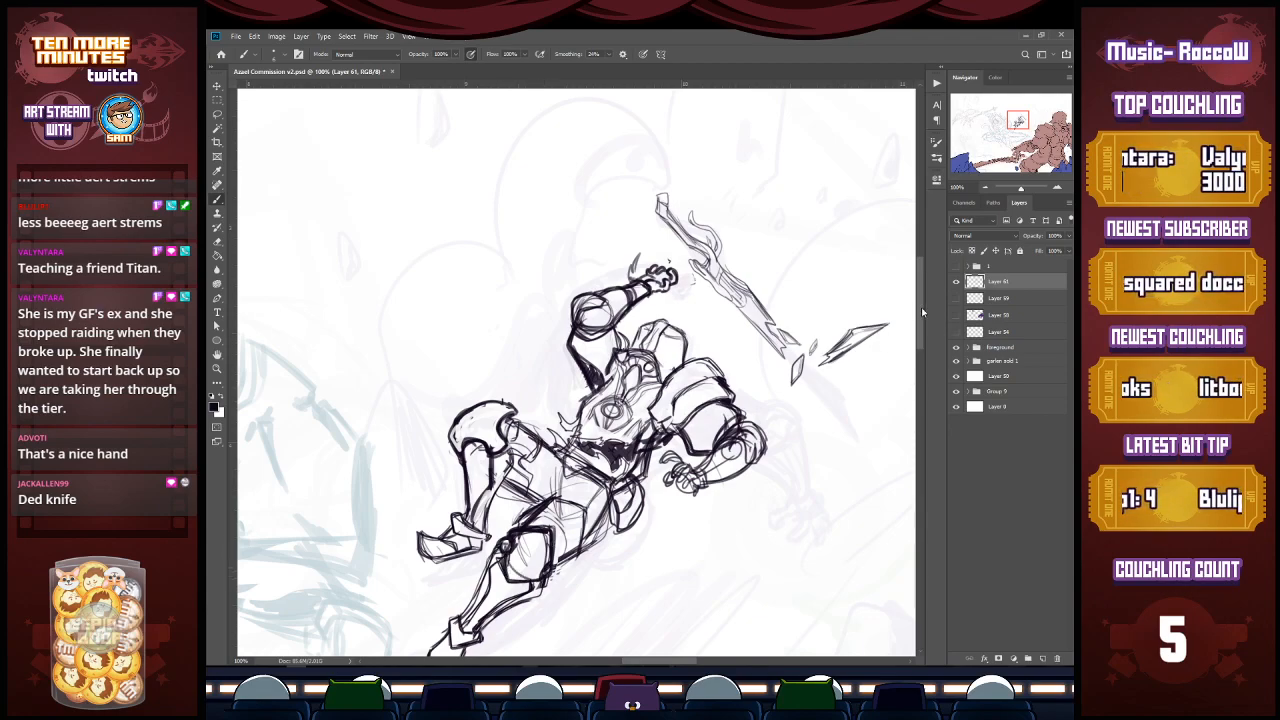
Step: Ink an armor plate across the pelvis just below the torn waist
{"action": "scroll", "coordinate": [919, 318], "scroll_direction": "down", "scroll_amount": 2}
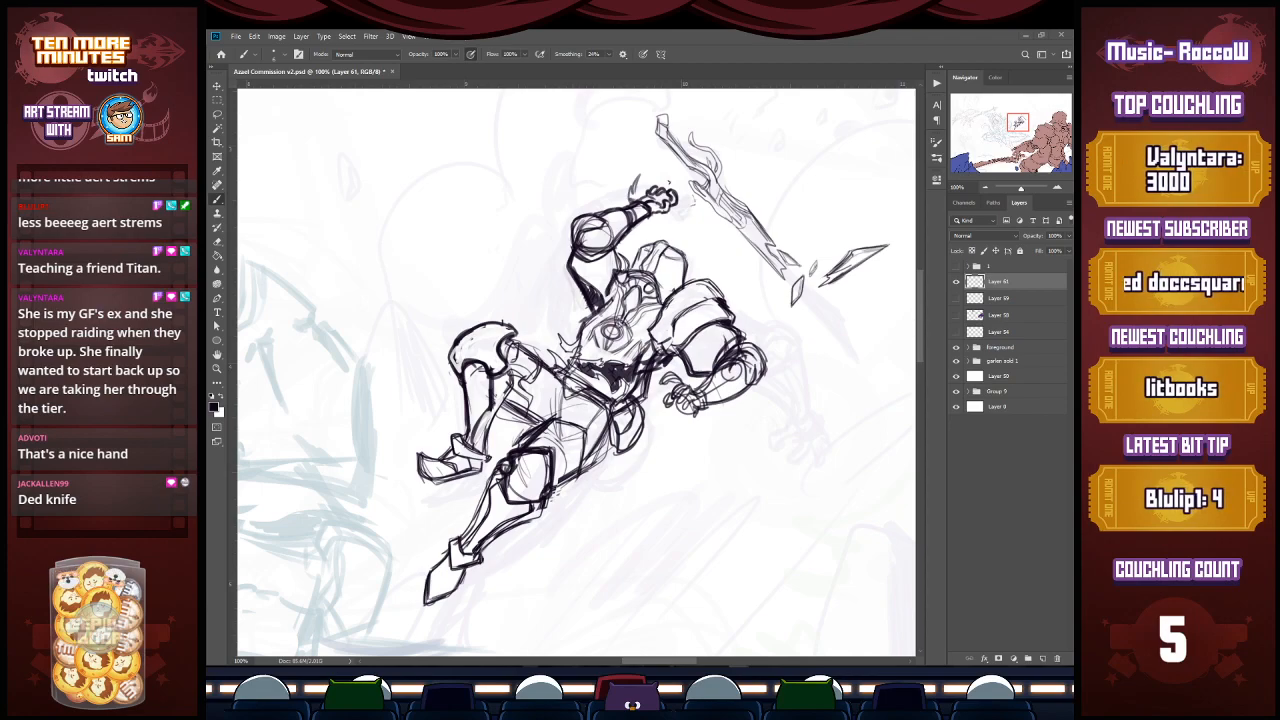
{"action": "mouse_move", "coordinate": [556, 370]}
{"action": "left_mouse_down"}
{"action": "mouse_move", "coordinate": [544, 414]}
{"action": "mouse_move", "coordinate": [600, 408]}
{"action": "mouse_move", "coordinate": [546, 418]}
{"action": "mouse_move", "coordinate": [554, 376]}
{"action": "mouse_move", "coordinate": [552, 396]}
{"action": "left_mouse_up"}
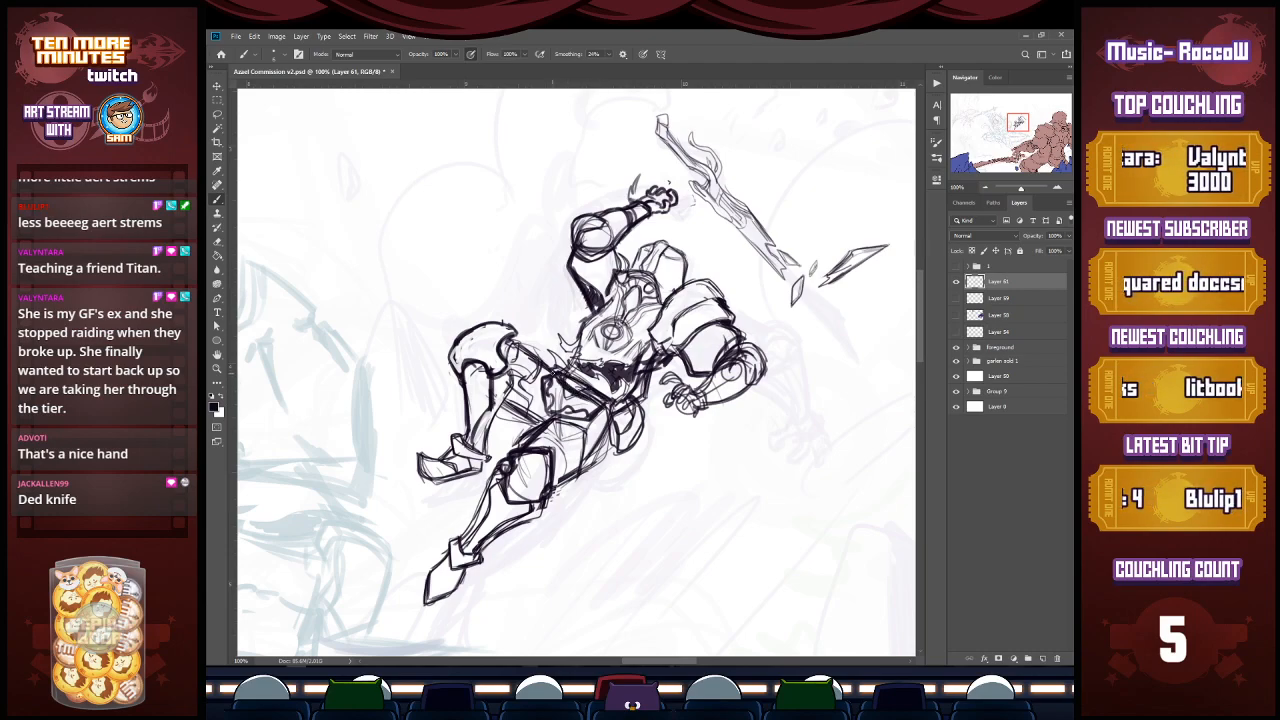
{"action": "mouse_move", "coordinate": [551, 376]}
{"action": "left_mouse_down"}
{"action": "mouse_move", "coordinate": [592, 397]}
{"action": "mouse_move", "coordinate": [565, 400]}
{"action": "mouse_move", "coordinate": [568, 384]}
{"action": "left_mouse_up"}
{"action": "key", "text": "x"}
{"action": "key", "text": "x"}
{"action": "key", "text": "x"}
{"action": "key", "text": "x"}
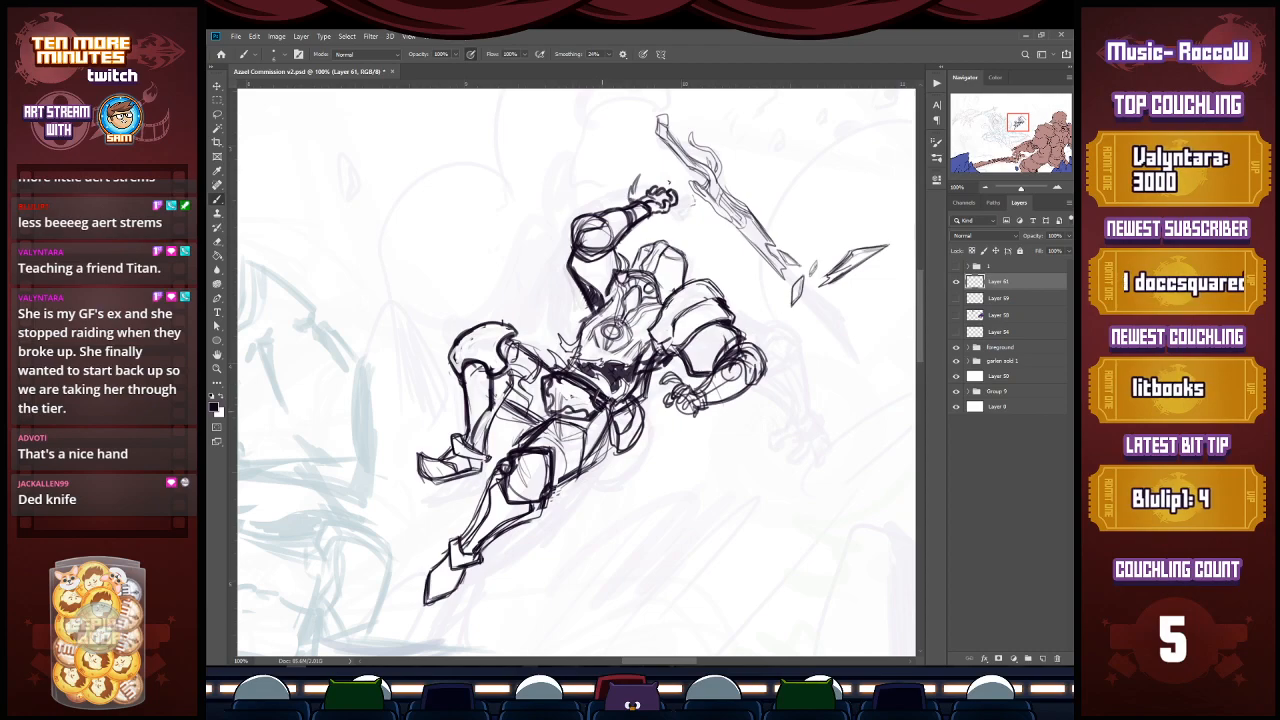
Step: Refine the belt area below the torn waist with white highlights and heavy black contour strokes
{"action": "key", "text": "x"}
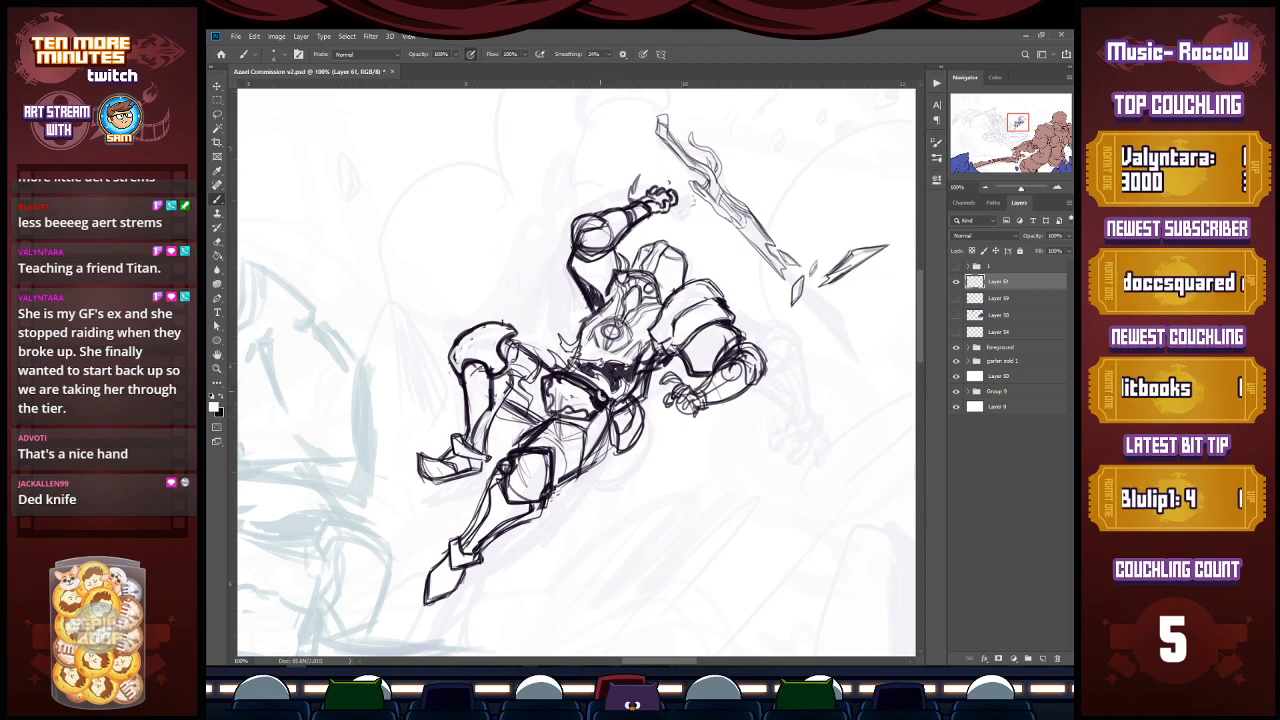
{"action": "left_click_drag", "start_coordinate": [597, 405], "coordinate": [602, 403]}
{"action": "key", "text": "x"}
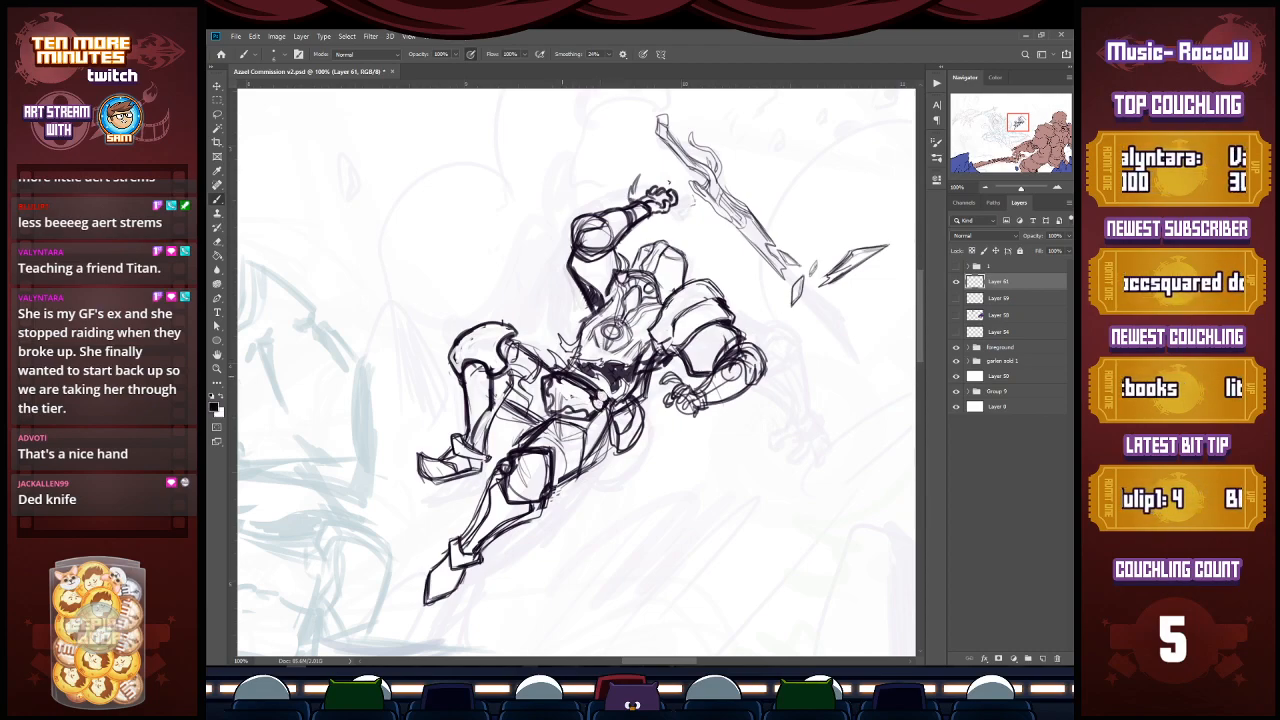
{"action": "key", "text": "x"}
{"action": "mouse_move", "coordinate": [554, 378]}
{"action": "left_mouse_down"}
{"action": "mouse_move", "coordinate": [590, 374]}
{"action": "mouse_move", "coordinate": [600, 388]}
{"action": "left_mouse_up"}
{"action": "key", "text": "x"}
{"action": "left_click_drag", "start_coordinate": [568, 380], "coordinate": [619, 404]}
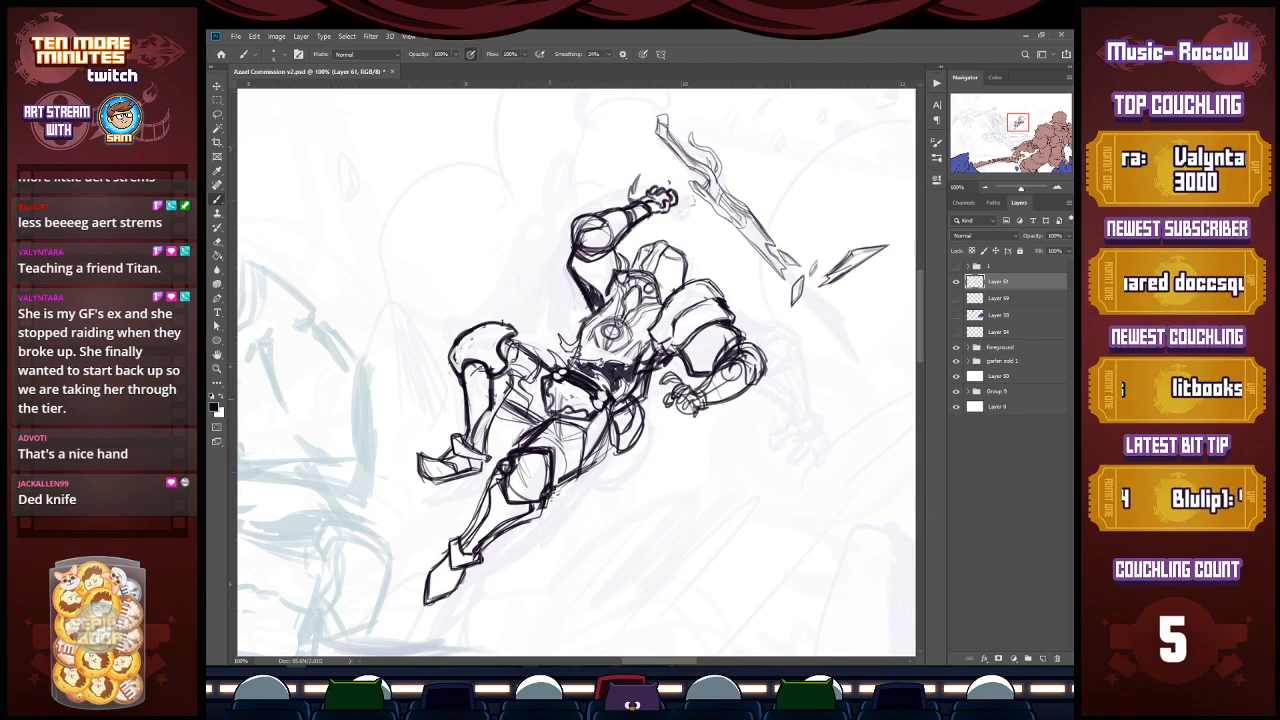
{"action": "mouse_move", "coordinate": [657, 465]}
{"action": "left_mouse_down"}
{"action": "mouse_move", "coordinate": [718, 473]}
{"action": "mouse_move", "coordinate": [729, 488]}
{"action": "left_mouse_up"}
{"action": "mouse_move", "coordinate": [640, 503]}
{"action": "left_mouse_down"}
{"action": "mouse_move", "coordinate": [714, 520]}
{"action": "mouse_move", "coordinate": [668, 498]}
{"action": "mouse_move", "coordinate": [682, 499]}
{"action": "mouse_move", "coordinate": [662, 512]}
{"action": "left_mouse_up"}
{"action": "left_click_drag", "start_coordinate": [684, 497], "coordinate": [676, 515]}
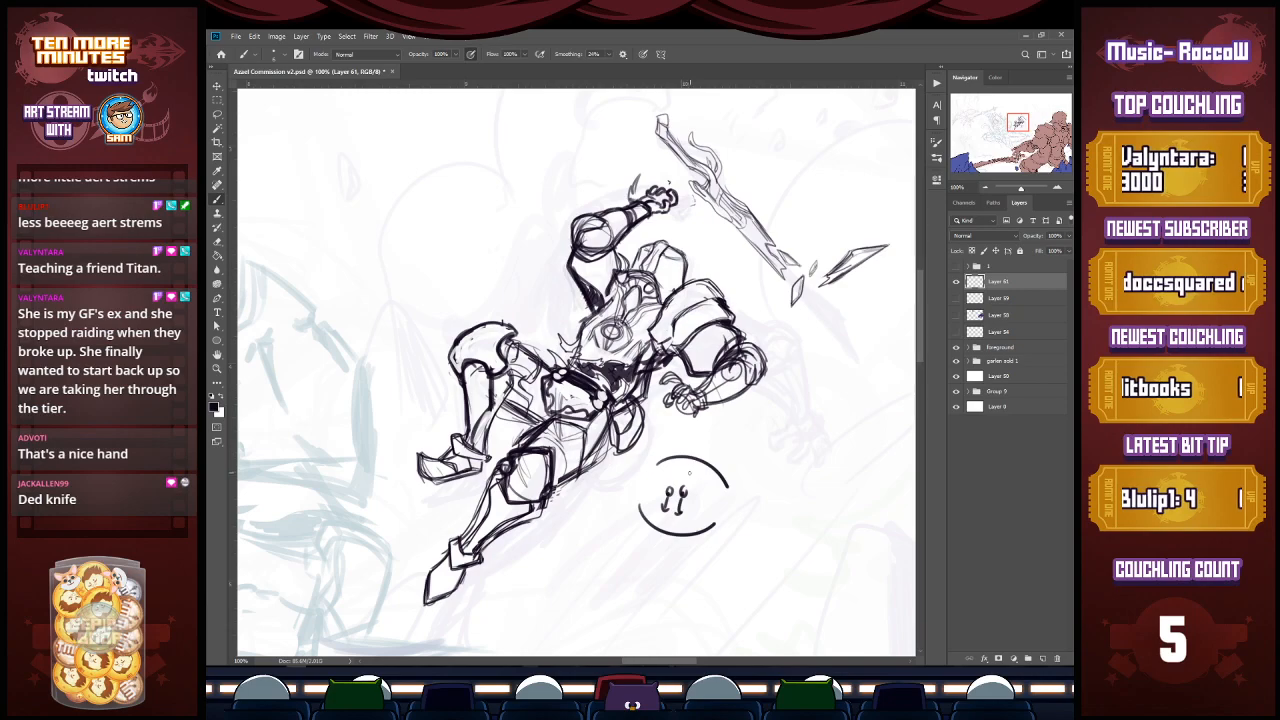
{"action": "left_click_drag", "start_coordinate": [689, 486], "coordinate": [690, 465]}
{"action": "left_click_drag", "start_coordinate": [670, 480], "coordinate": [676, 464]}
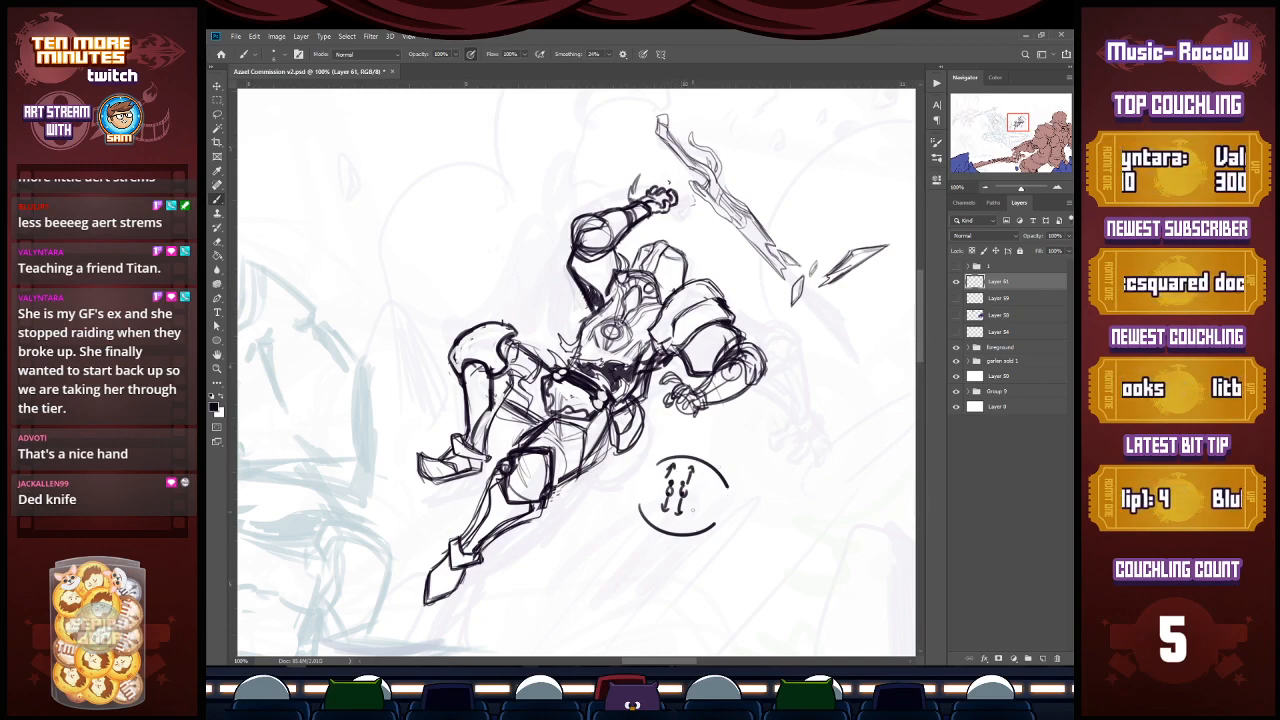
{"action": "key", "text": "e"}
{"action": "left_click_drag", "start_coordinate": [712, 494], "coordinate": [686, 523]}
{"action": "key", "text": "b"}
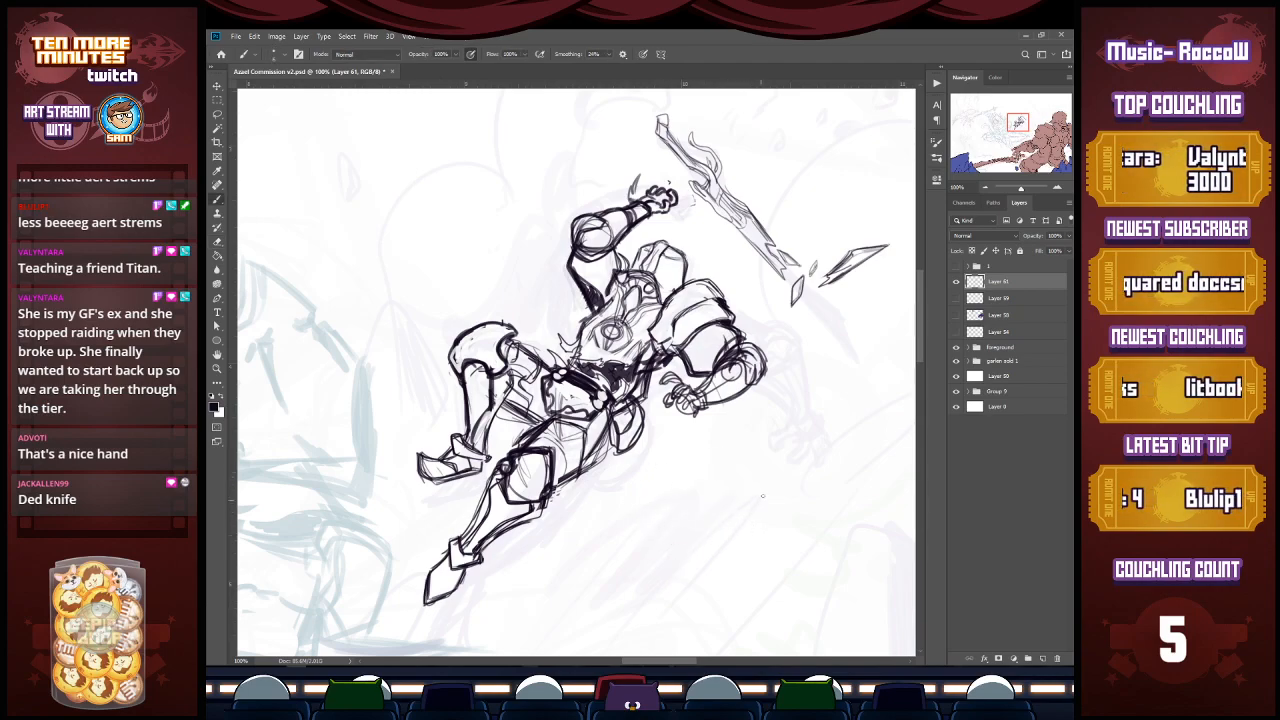
Step: Doodle a round creature face with a snout, ears, dot eyes and hatched fur in the empty area beside the legs
{"action": "mouse_move", "coordinate": [752, 458]}
{"action": "left_mouse_down"}
{"action": "mouse_move", "coordinate": [822, 535]}
{"action": "mouse_move", "coordinate": [742, 459]}
{"action": "left_mouse_up"}
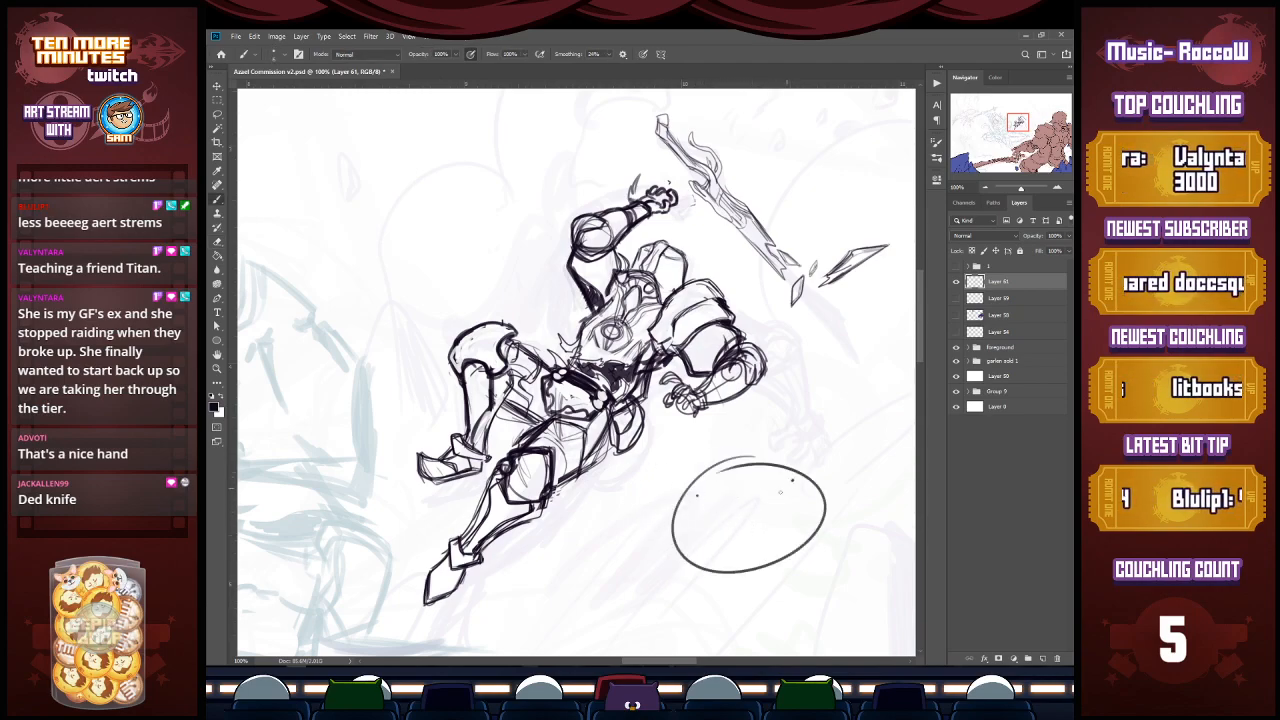
{"action": "left_click_drag", "start_coordinate": [747, 559], "coordinate": [785, 558]}
{"action": "mouse_move", "coordinate": [751, 491]}
{"action": "left_mouse_down"}
{"action": "mouse_move", "coordinate": [736, 492]}
{"action": "mouse_move", "coordinate": [763, 490]}
{"action": "mouse_move", "coordinate": [745, 441]}
{"action": "mouse_move", "coordinate": [680, 494]}
{"action": "mouse_move", "coordinate": [680, 528]}
{"action": "left_mouse_up"}
{"action": "mouse_move", "coordinate": [721, 470]}
{"action": "left_mouse_down"}
{"action": "mouse_move", "coordinate": [749, 465]}
{"action": "mouse_move", "coordinate": [757, 442]}
{"action": "left_mouse_up"}
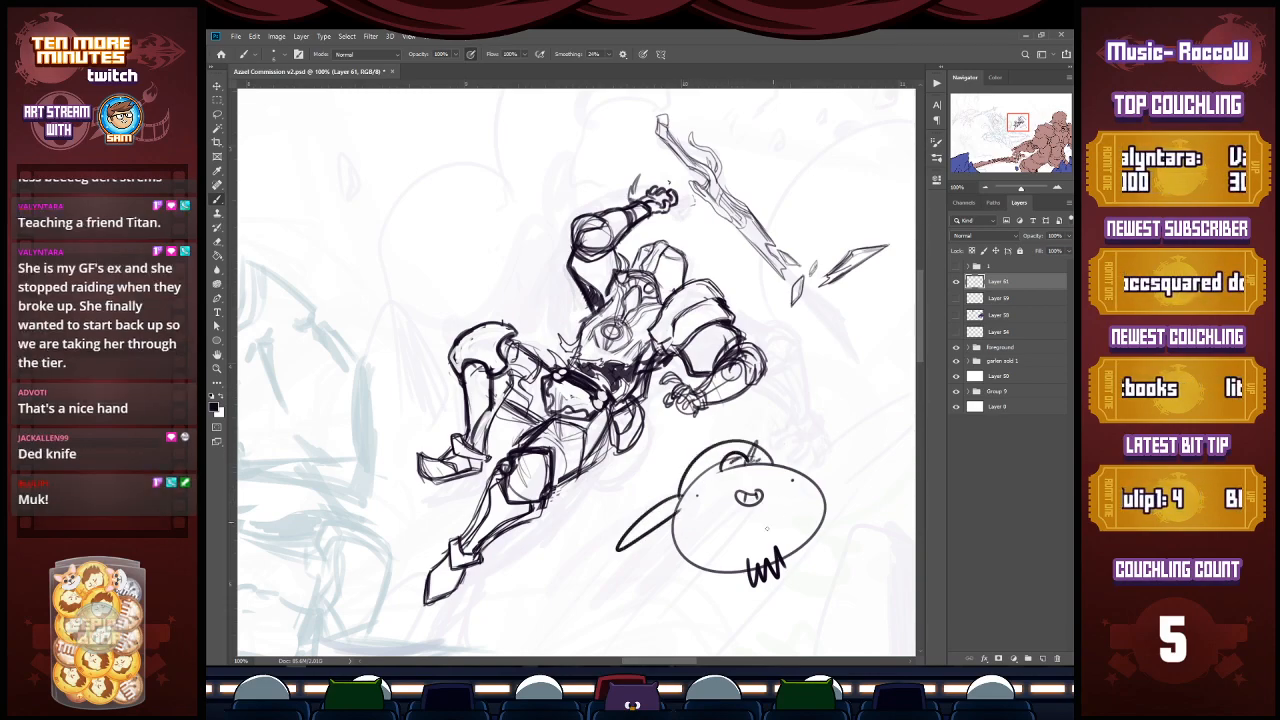
{"action": "left_click_drag", "start_coordinate": [674, 504], "coordinate": [700, 565]}
{"action": "left_click_drag", "start_coordinate": [801, 474], "coordinate": [830, 517]}
{"action": "left_click_drag", "start_coordinate": [829, 498], "coordinate": [837, 519]}
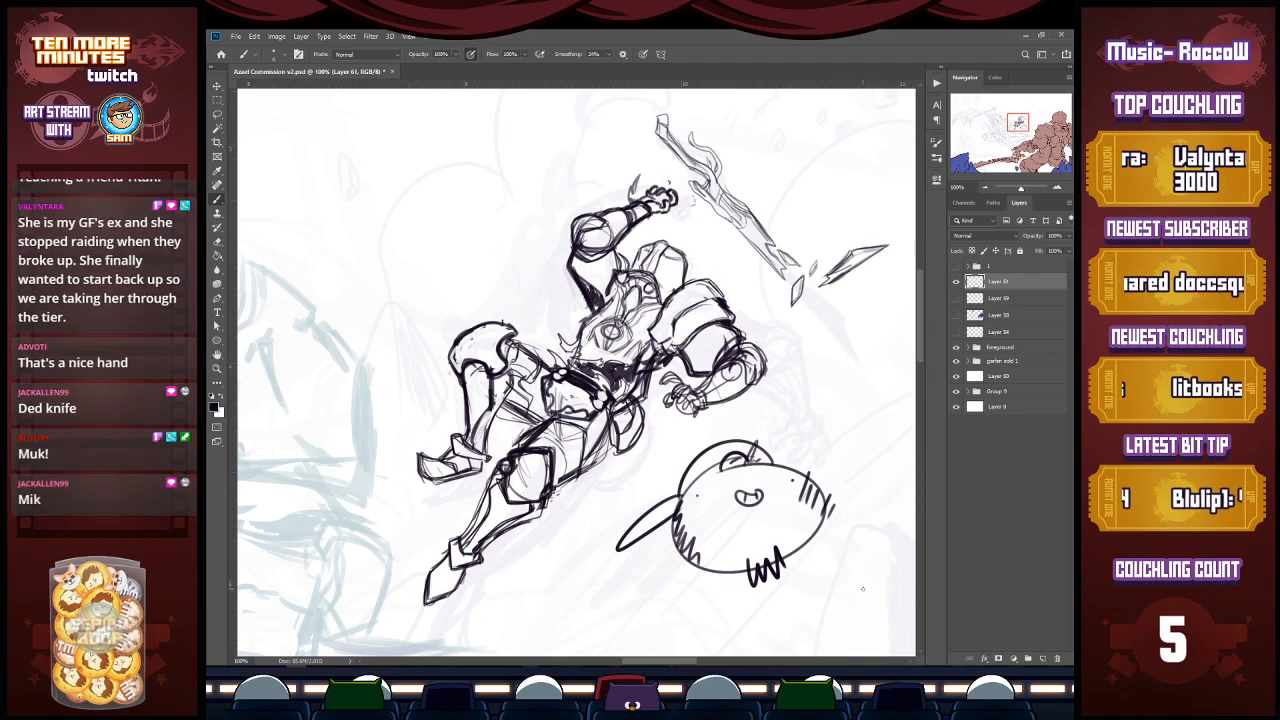
Step: Cut the creature doodle onto its own new layer, hide that layer, and reselect Layer 61 with the figure
{"action": "key", "text": "l"}
{"action": "mouse_move", "coordinate": [851, 543]}
{"action": "left_mouse_down"}
{"action": "mouse_move", "coordinate": [586, 606]}
{"action": "mouse_move", "coordinate": [843, 465]}
{"action": "left_mouse_up"}
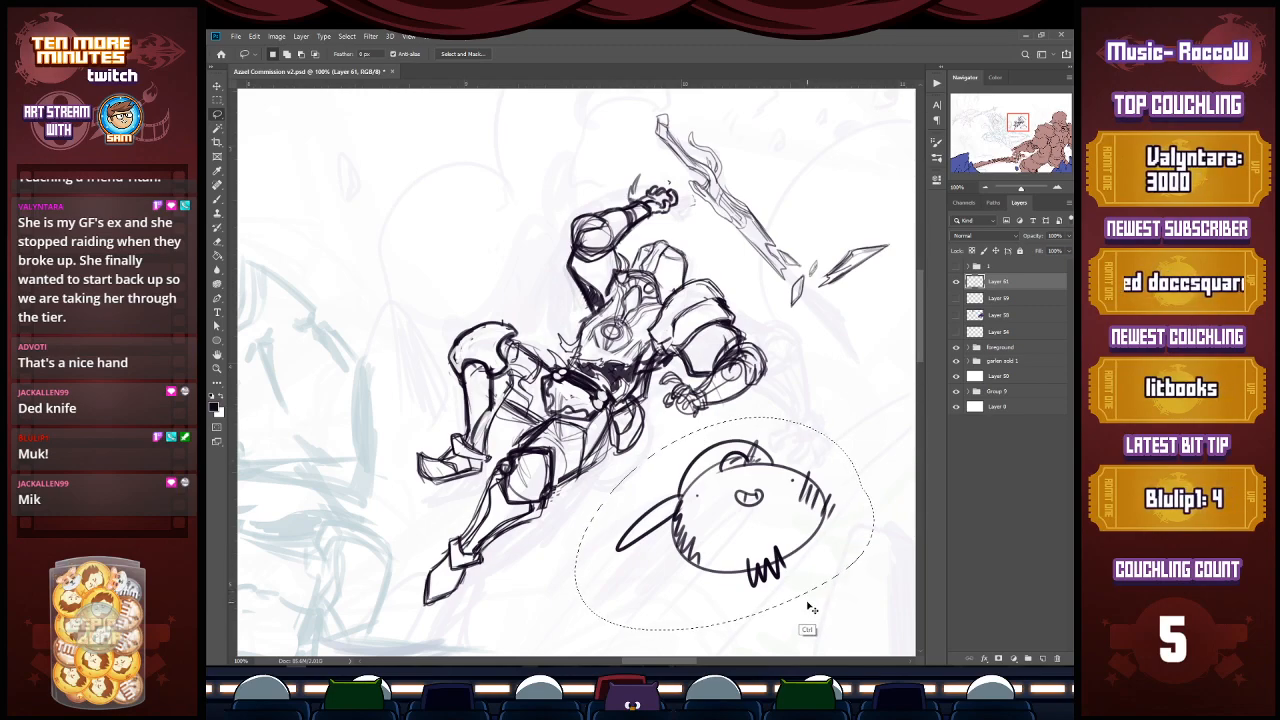
{"action": "key", "text": "ctrl+x"}
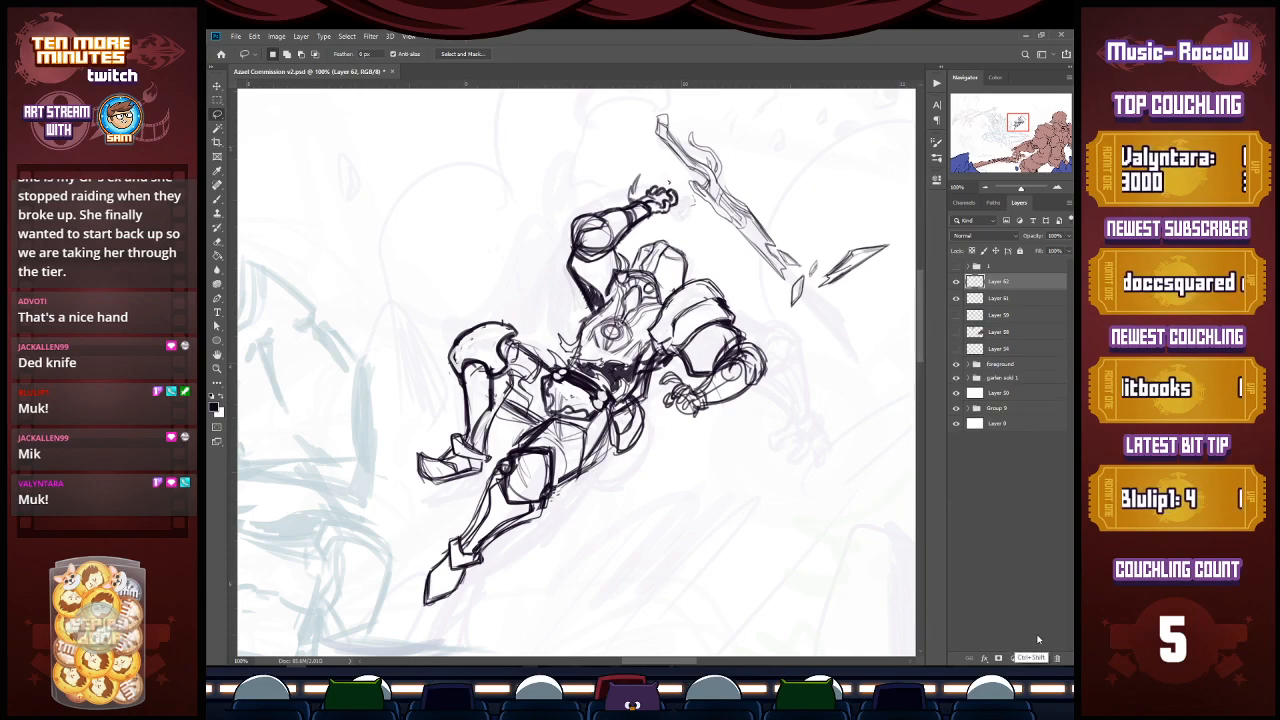
{"action": "key", "text": "ctrl+v"}
{"action": "key", "text": "v"}
{"action": "mouse_move", "coordinate": [789, 554]}
{"action": "left_mouse_down"}
{"action": "mouse_move", "coordinate": [757, 569]}
{"action": "mouse_move", "coordinate": [789, 580]}
{"action": "left_mouse_up"}
{"action": "left_click", "coordinate": [955, 281]}
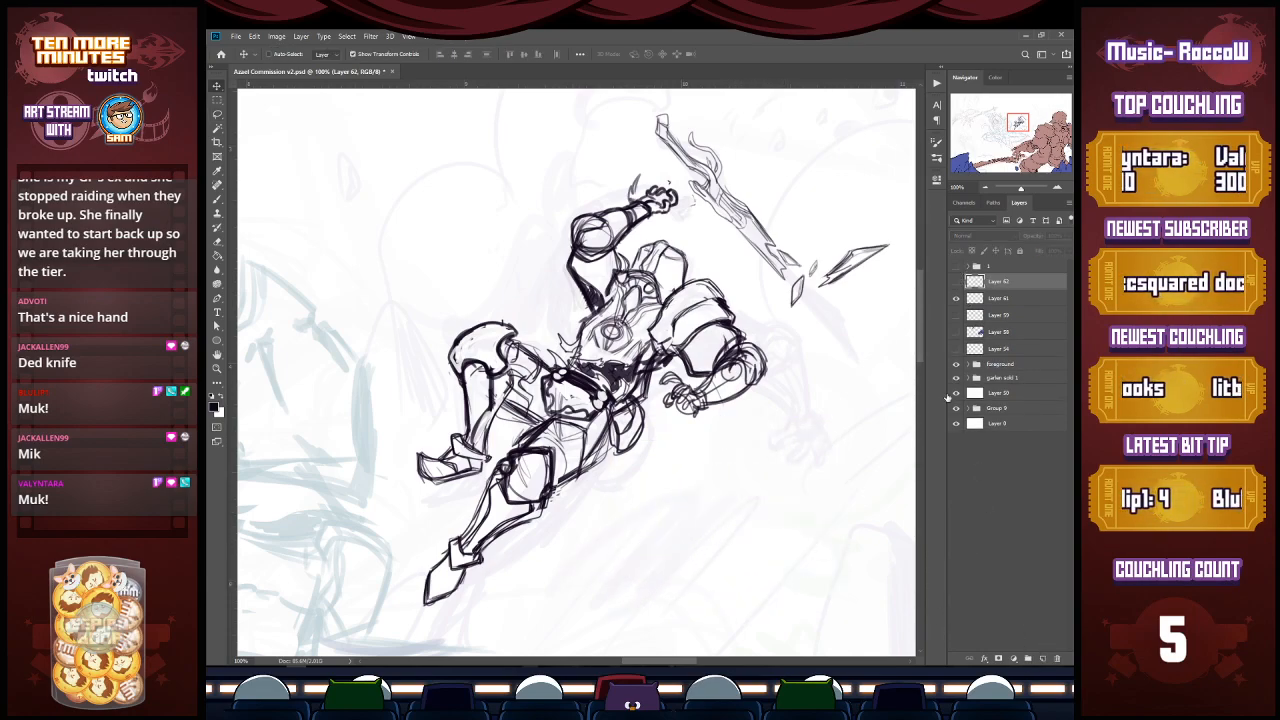
{"action": "left_click", "coordinate": [975, 298]}
{"action": "left_click", "coordinate": [955, 298]}
{"action": "left_click", "coordinate": [955, 298]}
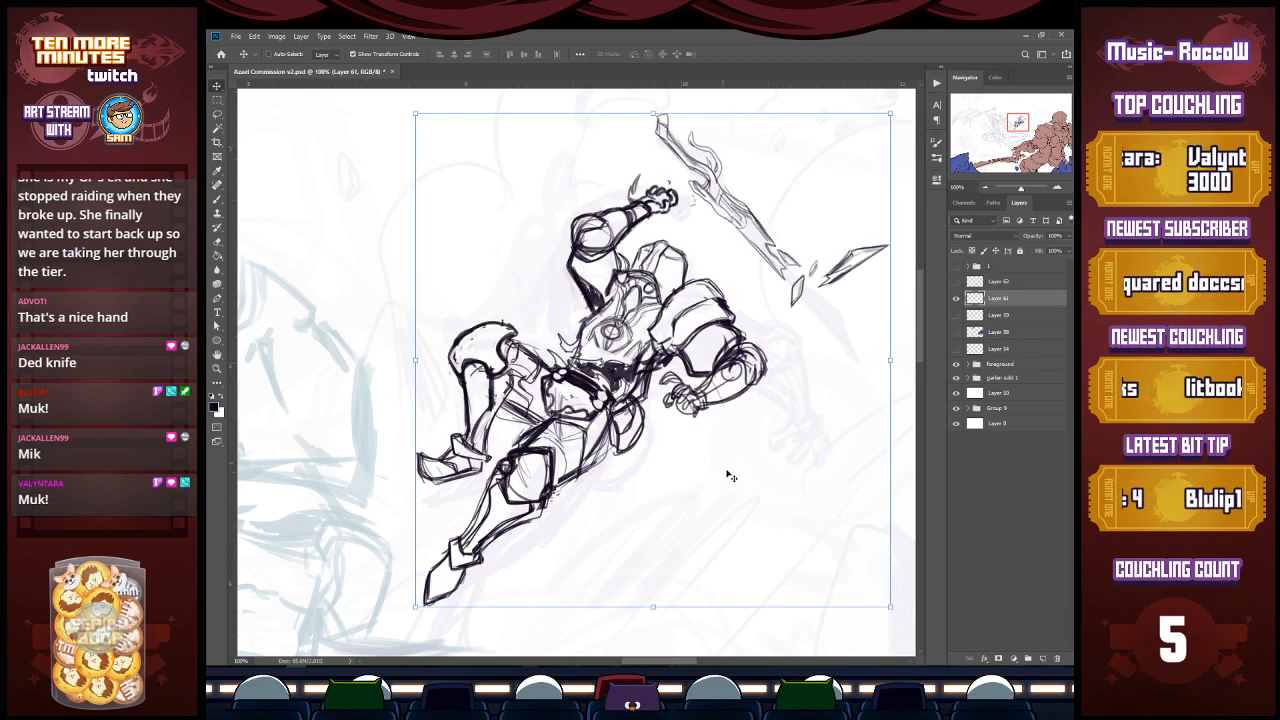
Step: Sketch diagonal speed lines around the sword shards and lowered arm, plus a small curl beside the shoulder armor
{"action": "key", "text": "b"}
{"action": "left_click_drag", "start_coordinate": [744, 316], "coordinate": [768, 330]}
{"action": "left_click_drag", "start_coordinate": [803, 252], "coordinate": [852, 190]}
{"action": "left_click_drag", "start_coordinate": [836, 230], "coordinate": [880, 166]}
{"action": "left_click_drag", "start_coordinate": [820, 235], "coordinate": [846, 204]}
{"action": "left_click_drag", "start_coordinate": [772, 341], "coordinate": [830, 302]}
{"action": "mouse_move", "coordinate": [769, 376]}
{"action": "left_mouse_down"}
{"action": "mouse_move", "coordinate": [825, 337]}
{"action": "mouse_move", "coordinate": [858, 341]}
{"action": "left_mouse_up"}
{"action": "left_click_drag", "start_coordinate": [718, 416], "coordinate": [806, 366]}
Step: Sketch smoke curls beside the raised elbow and long diagonal speed lines above the hand and broken sword
{"action": "mouse_move", "coordinate": [580, 176]}
{"action": "left_mouse_down"}
{"action": "mouse_move", "coordinate": [590, 198]}
{"action": "mouse_move", "coordinate": [572, 212]}
{"action": "left_mouse_up"}
{"action": "left_click_drag", "start_coordinate": [590, 184], "coordinate": [578, 210]}
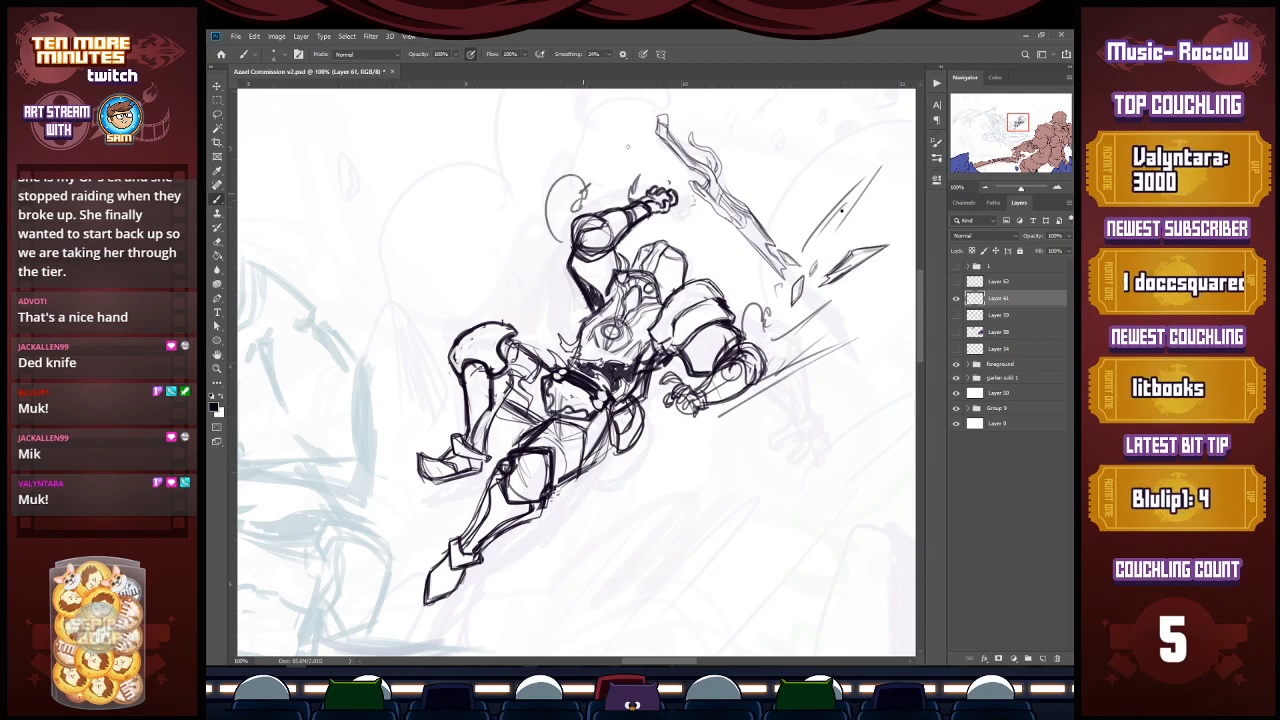
{"action": "mouse_move", "coordinate": [621, 152]}
{"action": "left_mouse_down"}
{"action": "mouse_move", "coordinate": [580, 409]}
{"action": "mouse_move", "coordinate": [752, 263]}
{"action": "left_mouse_up"}
{"action": "left_click_drag", "start_coordinate": [650, 372], "coordinate": [702, 316]}
{"action": "left_click_drag", "start_coordinate": [688, 405], "coordinate": [810, 314]}
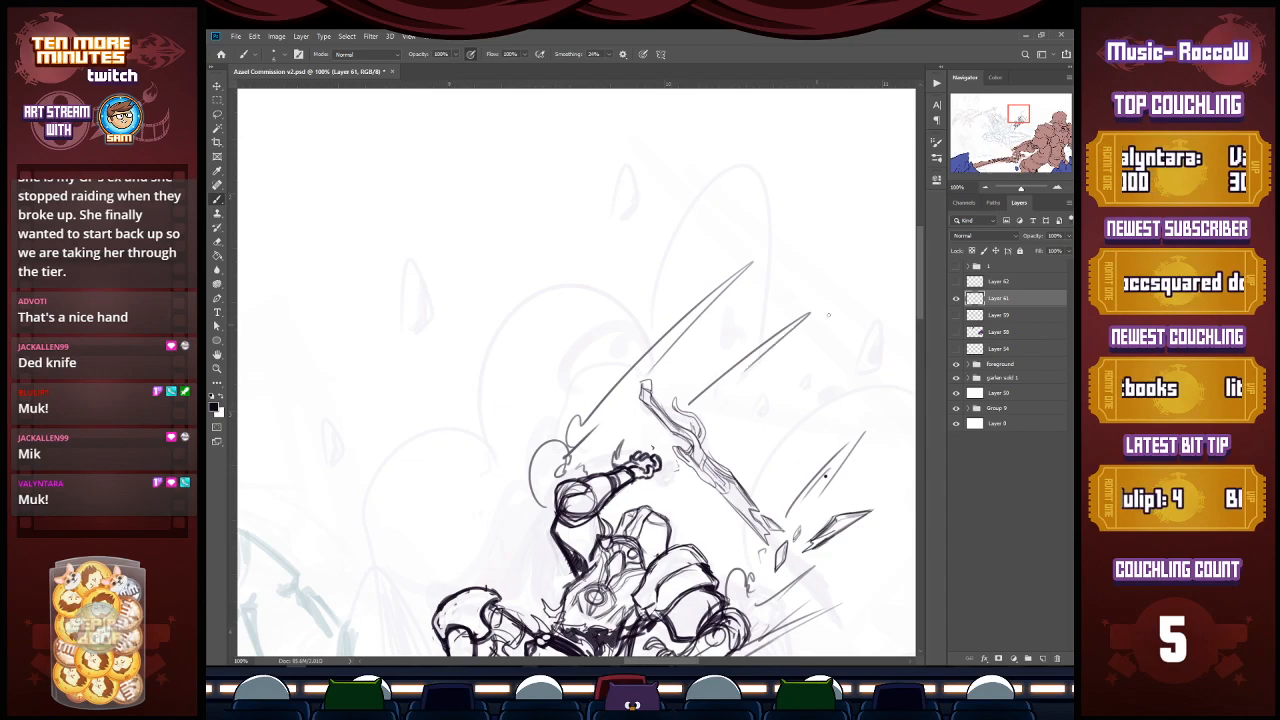
Step: Darken the round chest emblem and strengthen the contours and shadows of the chest plate and hood edge
{"action": "left_click_drag", "start_coordinate": [640, 537], "coordinate": [739, 290]}
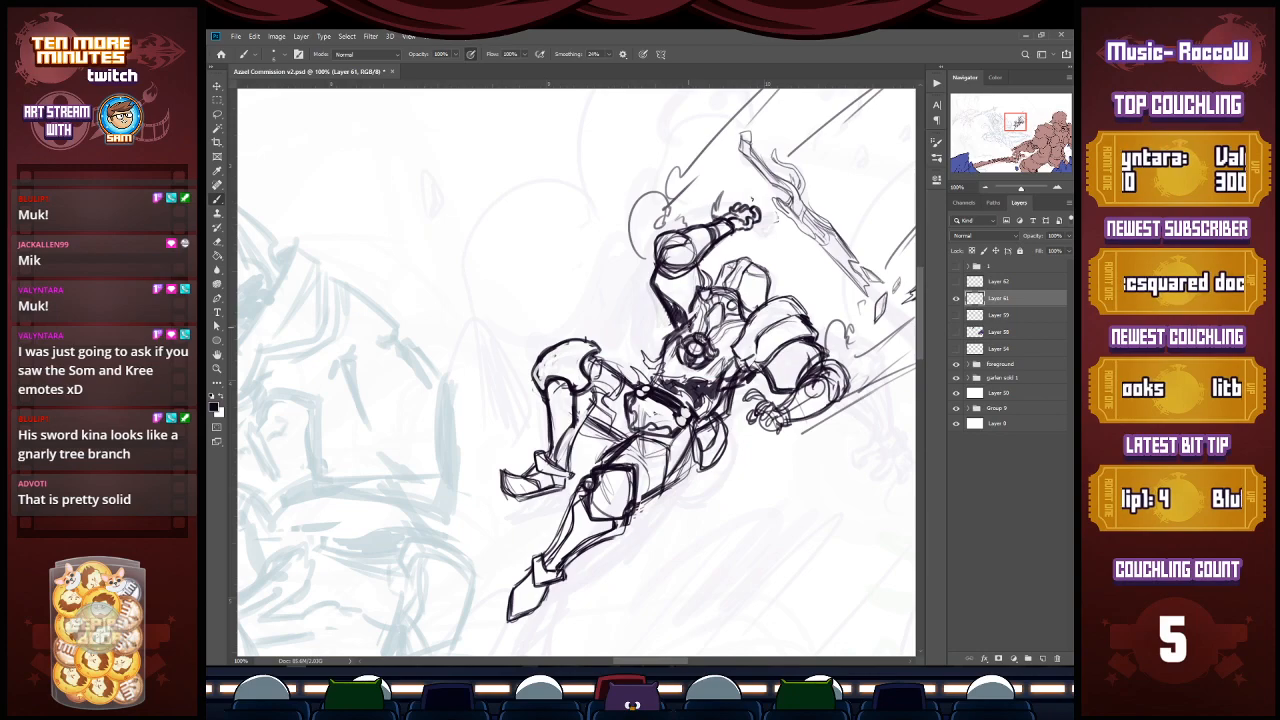
{"action": "left_click_drag", "start_coordinate": [724, 350], "coordinate": [714, 350]}
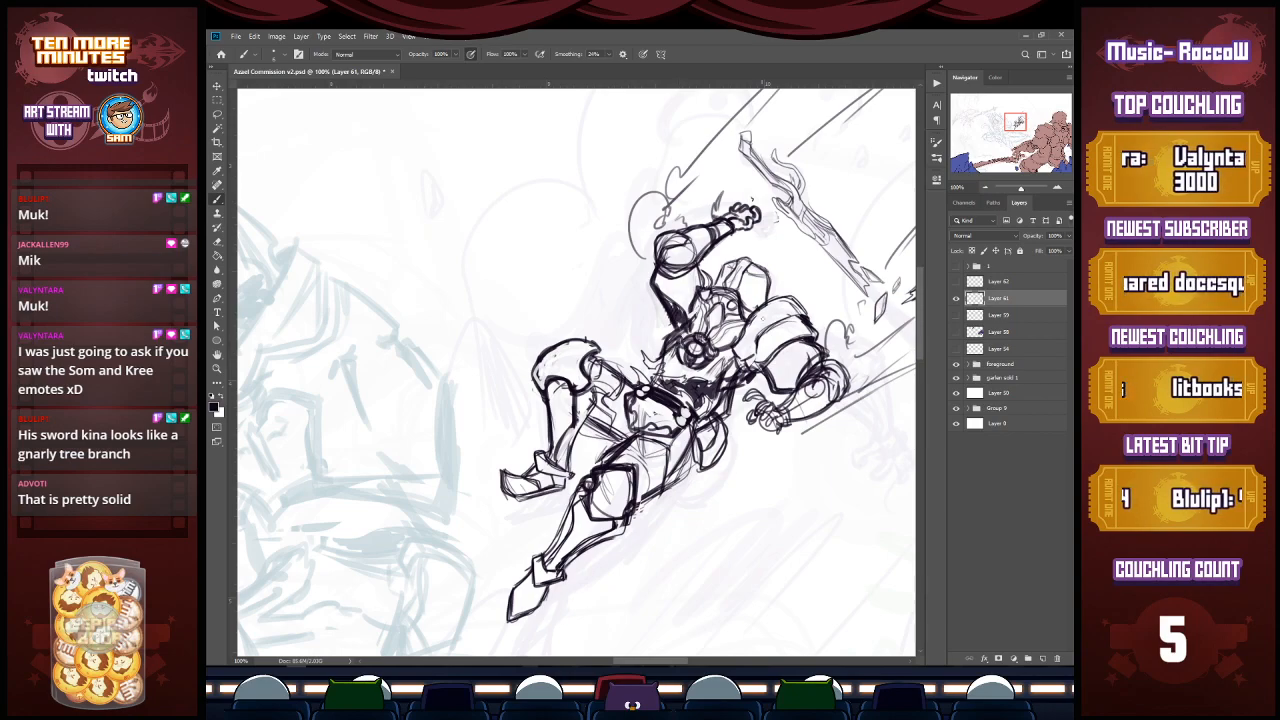
{"action": "left_click_drag", "start_coordinate": [720, 371], "coordinate": [736, 354]}
{"action": "mouse_move", "coordinate": [672, 328]}
{"action": "left_mouse_down"}
{"action": "mouse_move", "coordinate": [666, 350]}
{"action": "mouse_move", "coordinate": [698, 316]}
{"action": "mouse_move", "coordinate": [731, 339]}
{"action": "left_mouse_up"}
{"action": "left_click_drag", "start_coordinate": [721, 295], "coordinate": [737, 317]}
{"action": "left_click_drag", "start_coordinate": [724, 311], "coordinate": [735, 318]}
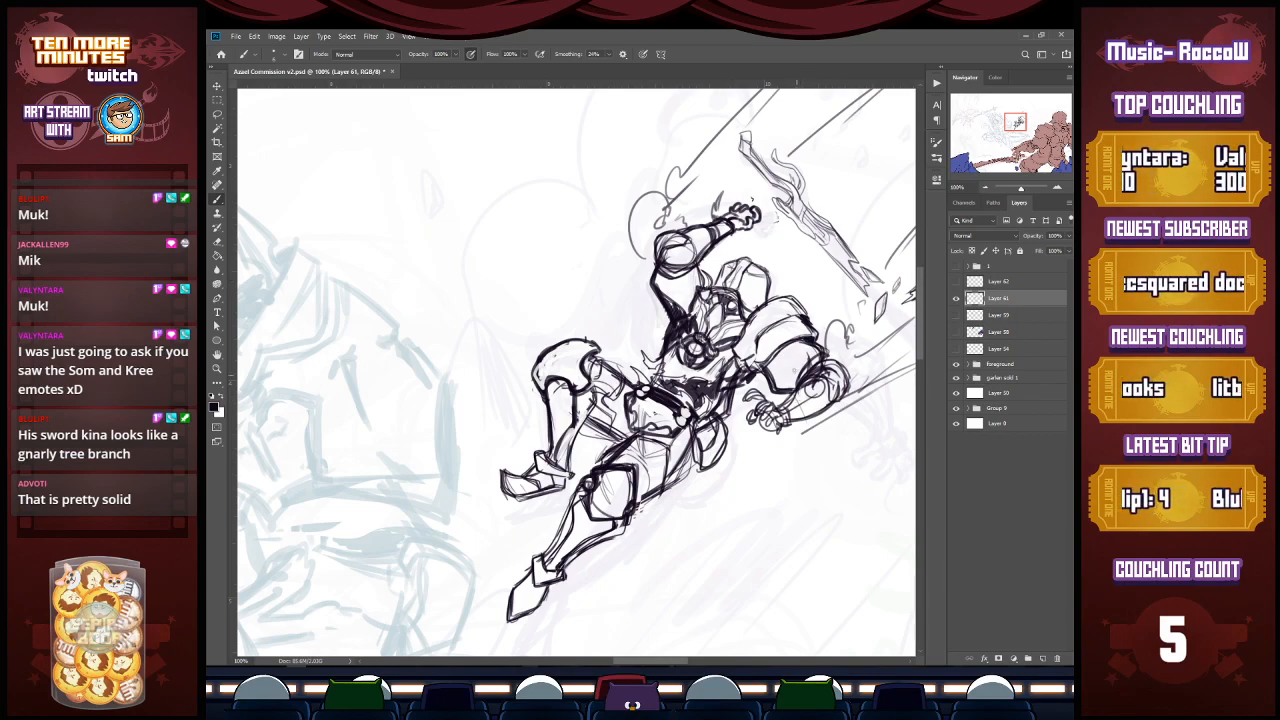
Step: Thicken the lowered forearm's contours and the shadow beneath the shoulder armor
{"action": "mouse_move", "coordinate": [782, 405]}
{"action": "left_mouse_down"}
{"action": "mouse_move", "coordinate": [801, 404]}
{"action": "mouse_move", "coordinate": [780, 425]}
{"action": "mouse_move", "coordinate": [795, 403]}
{"action": "mouse_move", "coordinate": [829, 397]}
{"action": "mouse_move", "coordinate": [803, 415]}
{"action": "mouse_move", "coordinate": [845, 369]}
{"action": "left_mouse_up"}
{"action": "key", "text": "x"}
{"action": "key", "text": "x"}
{"action": "key", "text": "x"}
{"action": "key", "text": "x"}
{"action": "mouse_move", "coordinate": [845, 377]}
{"action": "left_mouse_down"}
{"action": "mouse_move", "coordinate": [837, 403]}
{"action": "mouse_move", "coordinate": [822, 368]}
{"action": "mouse_move", "coordinate": [772, 373]}
{"action": "mouse_move", "coordinate": [780, 385]}
{"action": "left_mouse_up"}
Step: Save the commission document
{"action": "key", "text": "z"}
{"action": "left_click", "coordinate": [812, 441], "text": "alt"}
{"action": "key", "text": "ctrl+s"}
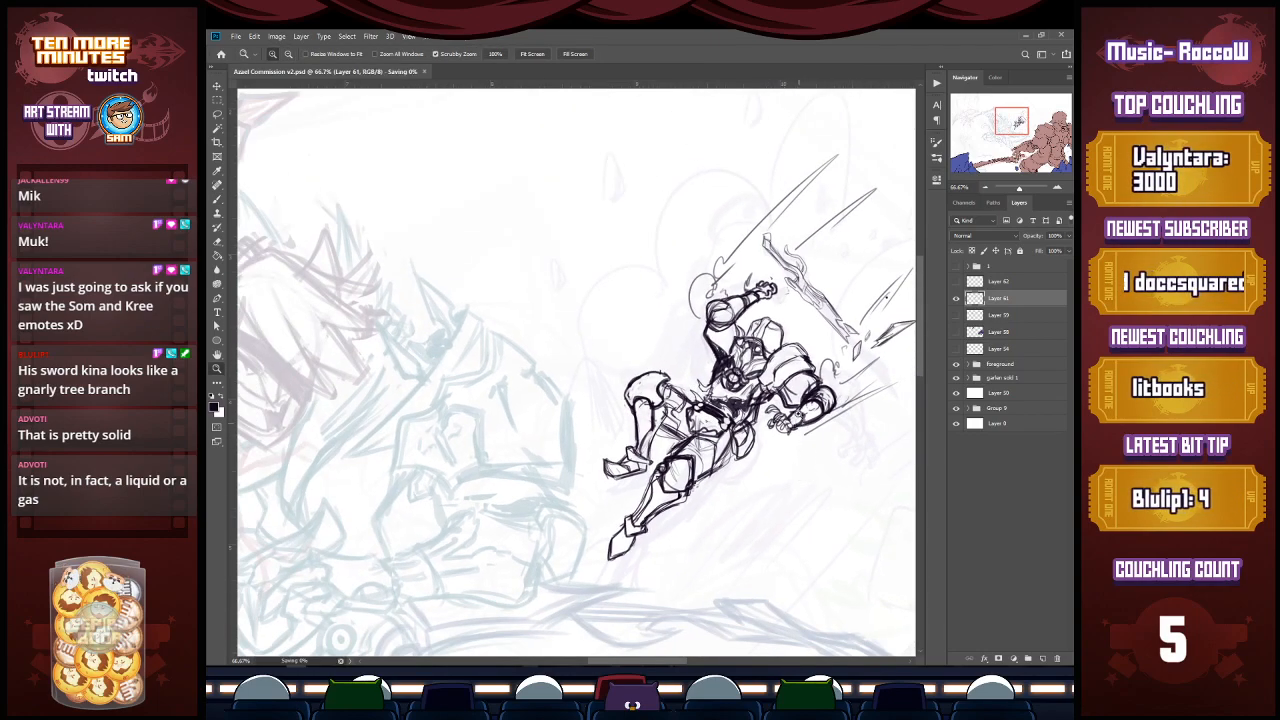
{"action": "key", "text": "b"}
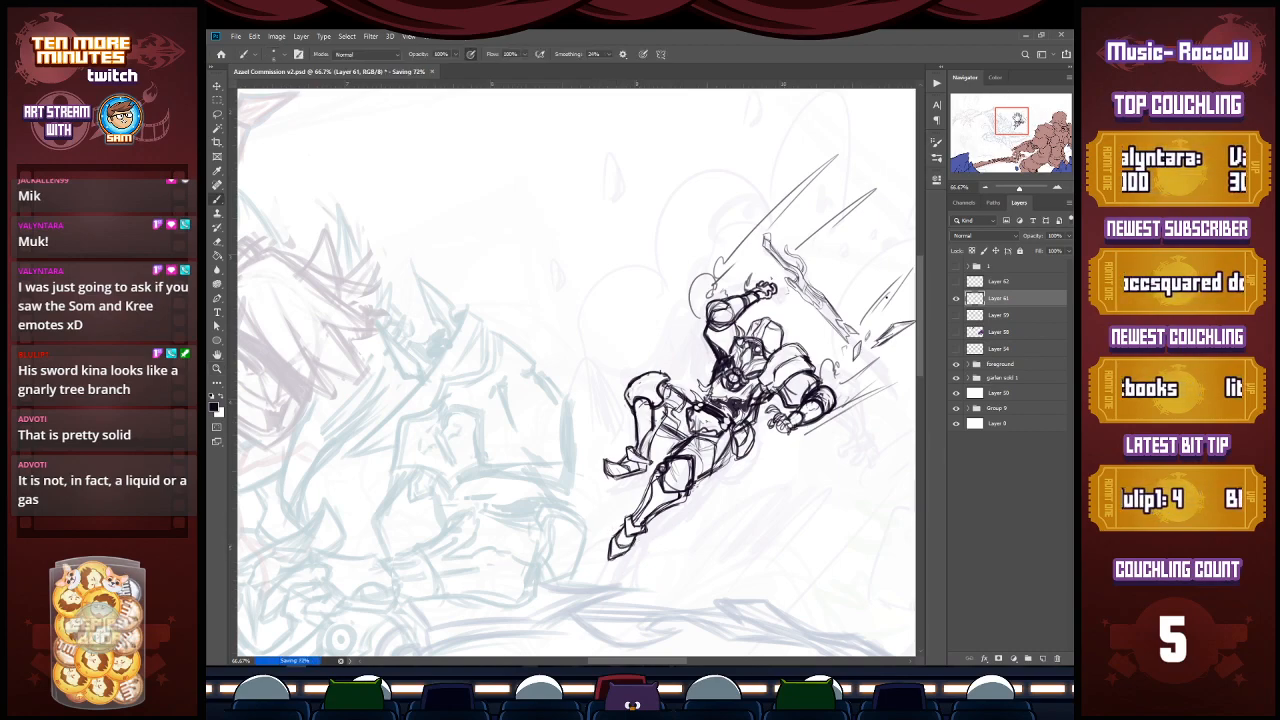
Step: Sketch the face lines and collar edge of a second background figure over the faint sketch near the canvas's left edge
{"action": "left_click_drag", "start_coordinate": [1004, 146], "coordinate": [1019, 123]}
{"action": "left_click_drag", "start_coordinate": [708, 223], "coordinate": [817, 266]}
{"action": "key", "text": "alt+space"}
{"action": "left_click", "coordinate": [763, 314], "text": "alt"}
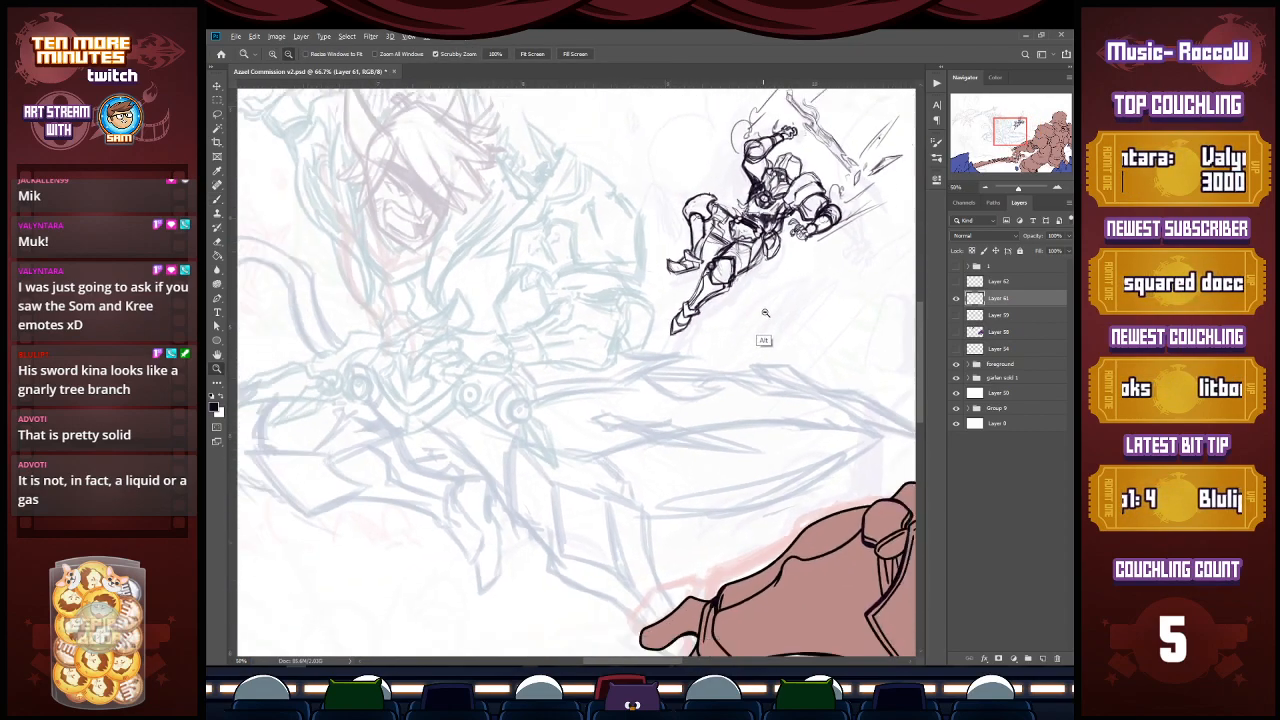
{"action": "left_click", "coordinate": [765, 312], "text": "alt"}
{"action": "left_click", "coordinate": [765, 312], "text": "alt"}
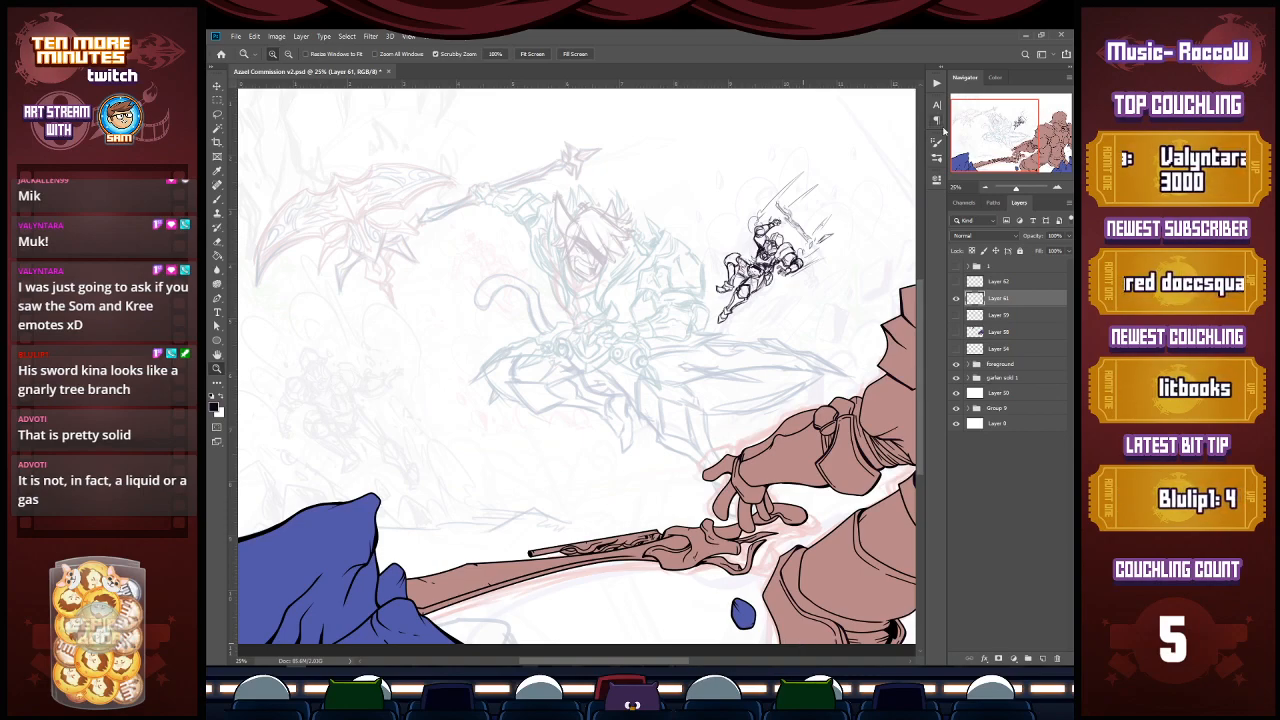
{"action": "left_click", "coordinate": [981, 155]}
{"action": "key", "text": "b"}
{"action": "key", "text": "z"}
{"action": "left_click_drag", "start_coordinate": [311, 378], "coordinate": [328, 377]}
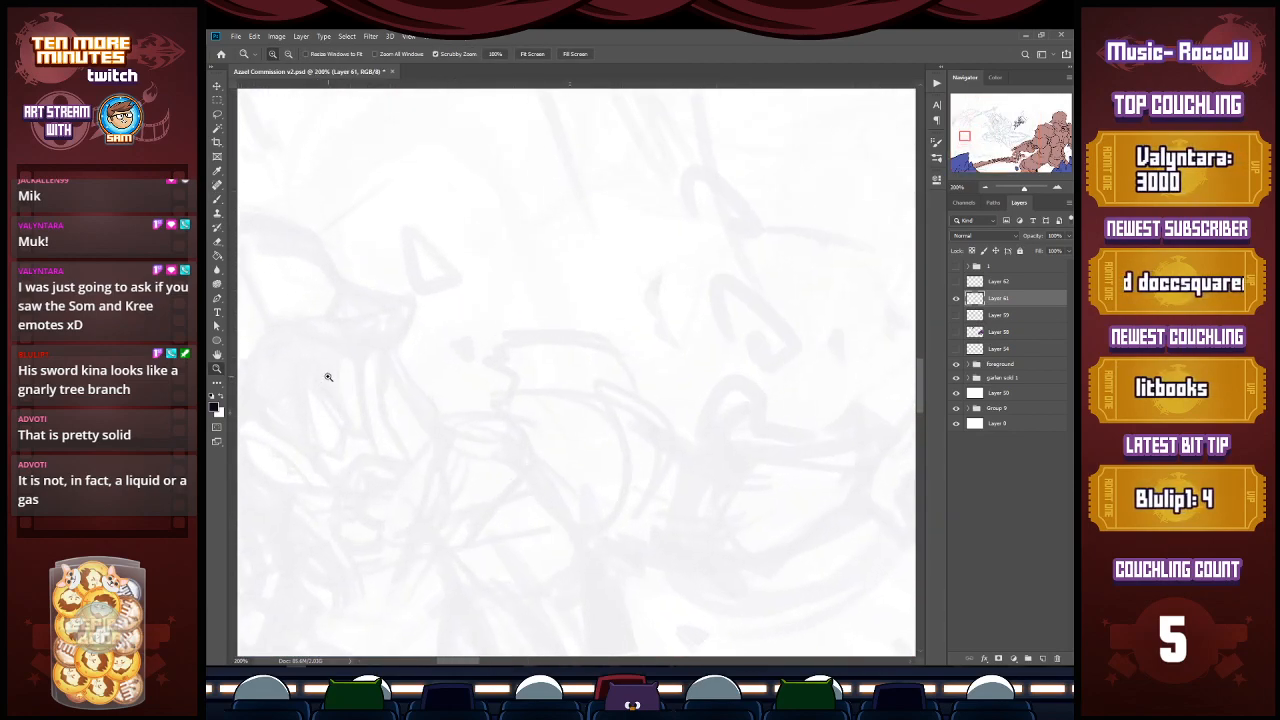
{"action": "left_click", "coordinate": [960, 138]}
{"action": "left_click", "coordinate": [709, 316], "text": "alt"}
{"action": "left_click", "coordinate": [711, 308], "text": "alt"}
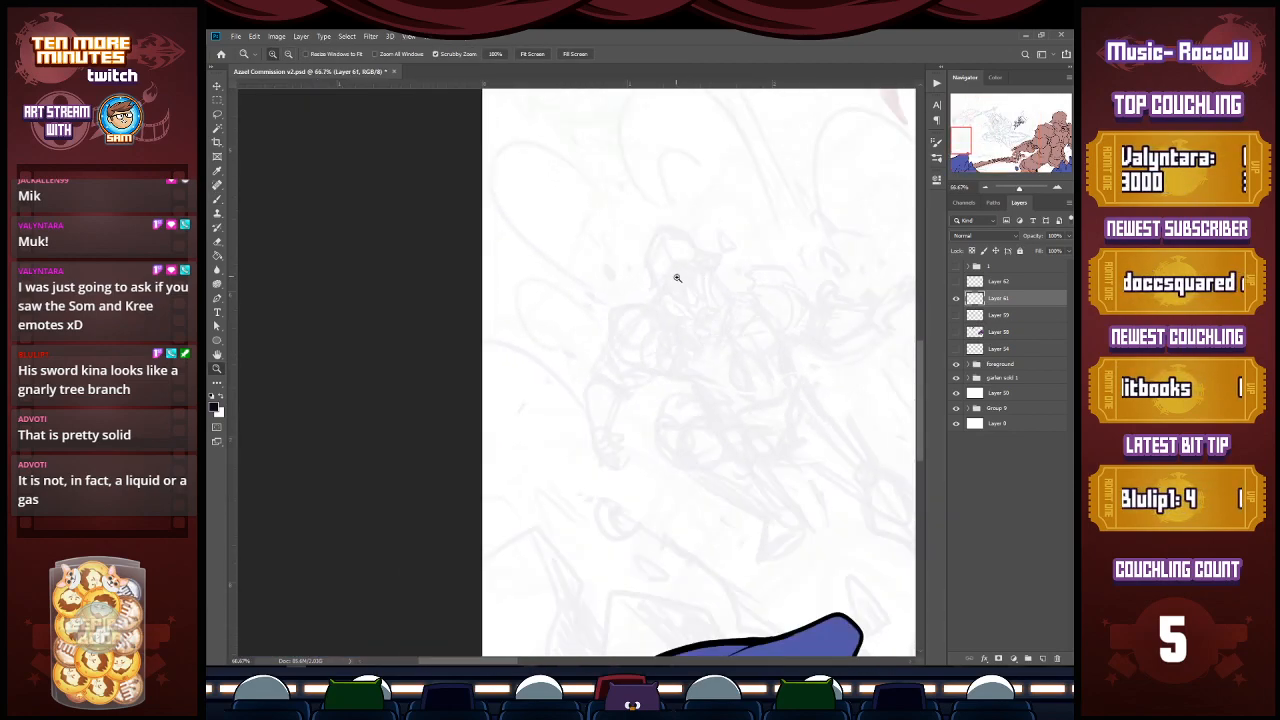
{"action": "key", "text": "b"}
{"action": "left_click_drag", "start_coordinate": [684, 284], "coordinate": [687, 303]}
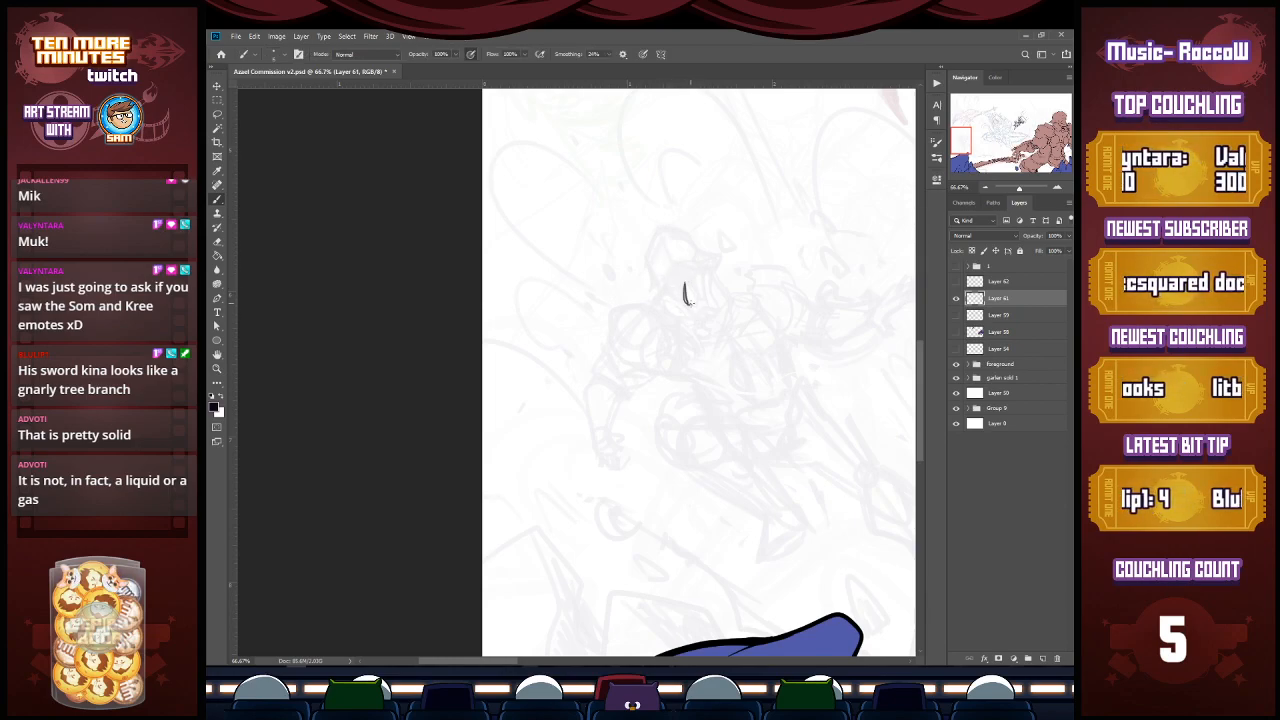
{"action": "mouse_move", "coordinate": [657, 299]}
{"action": "left_mouse_down"}
{"action": "mouse_move", "coordinate": [704, 318]}
{"action": "mouse_move", "coordinate": [676, 298]}
{"action": "mouse_move", "coordinate": [700, 318]}
{"action": "mouse_move", "coordinate": [703, 285]}
{"action": "mouse_move", "coordinate": [712, 316]}
{"action": "left_mouse_up"}
{"action": "mouse_move", "coordinate": [716, 272]}
{"action": "left_mouse_down"}
{"action": "mouse_move", "coordinate": [710, 294]}
{"action": "mouse_move", "coordinate": [730, 298]}
{"action": "mouse_move", "coordinate": [689, 277]}
{"action": "mouse_move", "coordinate": [709, 318]}
{"action": "left_mouse_up"}
{"action": "mouse_move", "coordinate": [693, 287]}
{"action": "left_mouse_down"}
{"action": "mouse_move", "coordinate": [700, 301]}
{"action": "mouse_move", "coordinate": [700, 268]}
{"action": "left_mouse_up"}
{"action": "left_click_drag", "start_coordinate": [700, 264], "coordinate": [707, 293]}
{"action": "left_click_drag", "start_coordinate": [706, 262], "coordinate": [710, 276]}
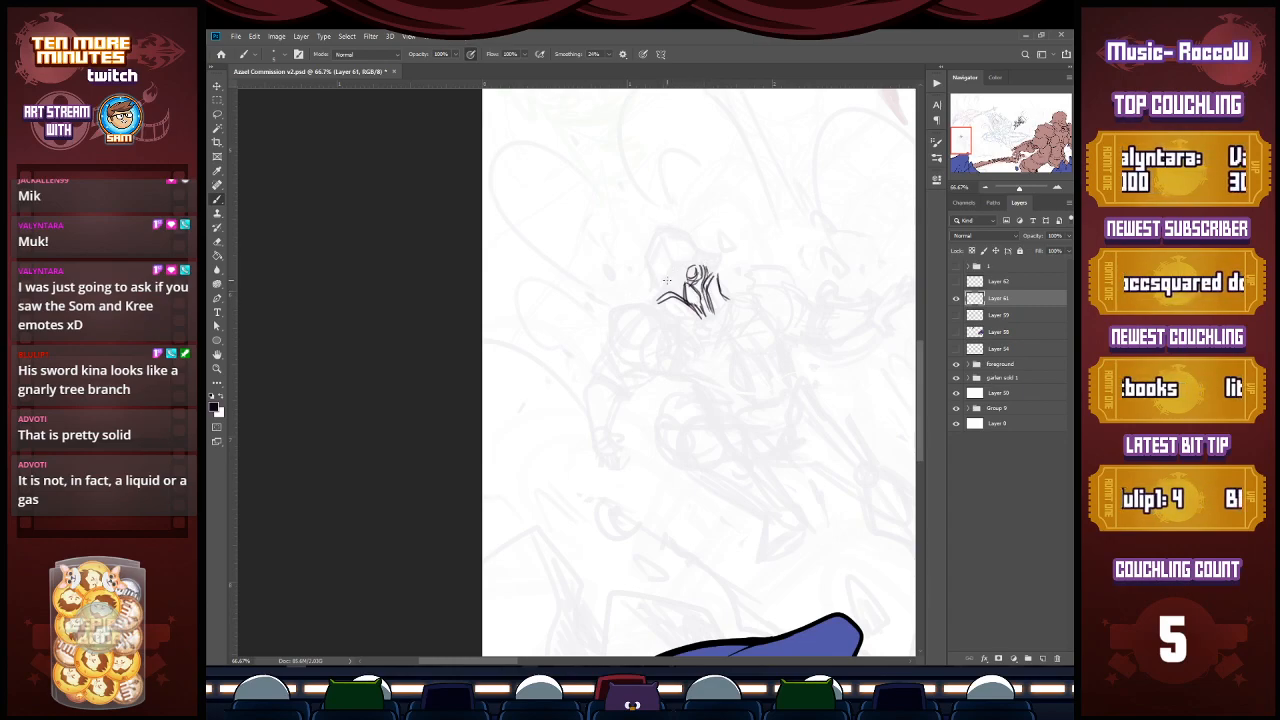
Step: Outline the second figure's pointed hood around the face, with inner fold lines and a spiked front edge
{"action": "mouse_move", "coordinate": [650, 240]}
{"action": "left_mouse_down"}
{"action": "mouse_move", "coordinate": [664, 262]}
{"action": "mouse_move", "coordinate": [680, 248]}
{"action": "mouse_move", "coordinate": [678, 262]}
{"action": "mouse_move", "coordinate": [652, 241]}
{"action": "mouse_move", "coordinate": [672, 236]}
{"action": "left_mouse_up"}
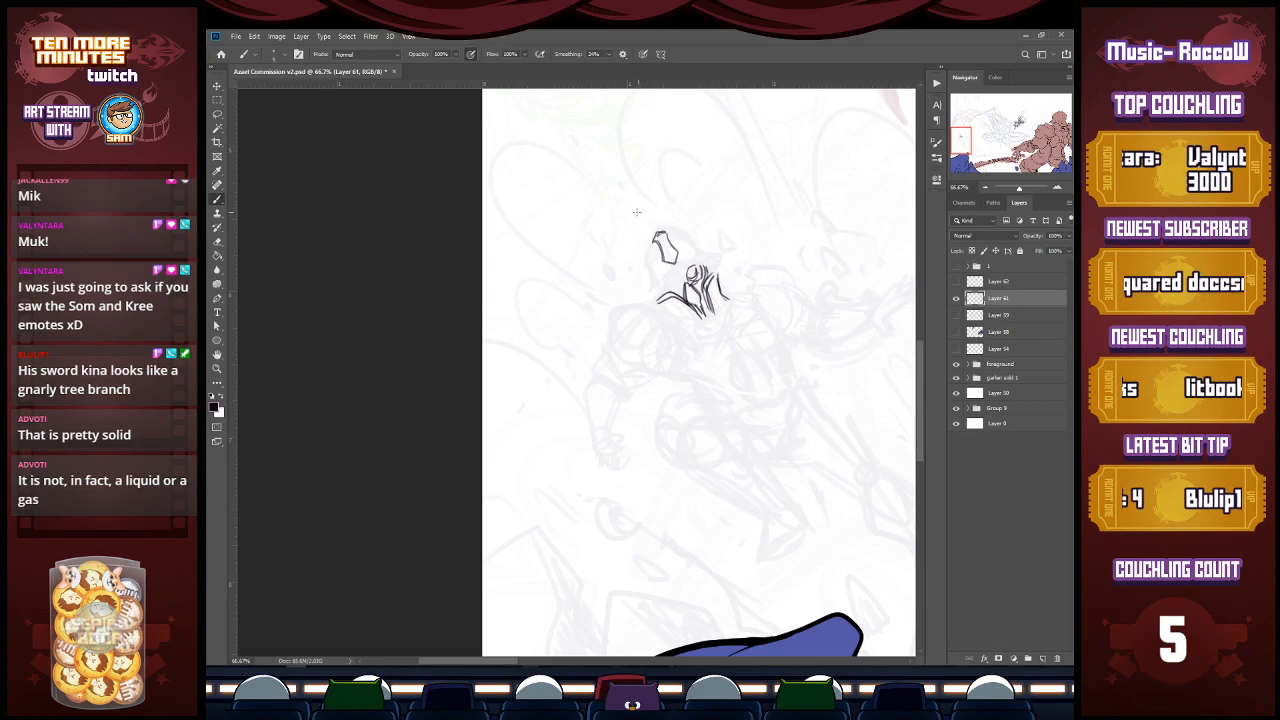
{"action": "left_click_drag", "start_coordinate": [656, 232], "coordinate": [641, 262]}
{"action": "left_click_drag", "start_coordinate": [641, 262], "coordinate": [688, 250]}
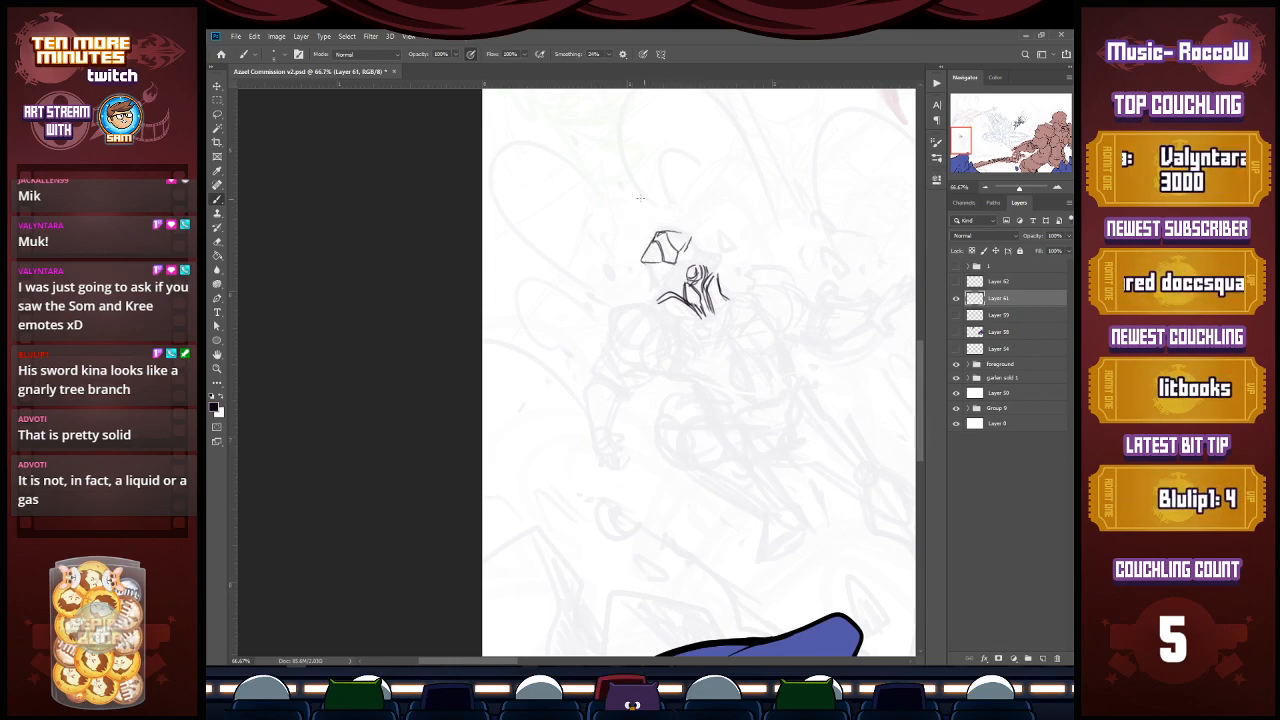
{"action": "mouse_move", "coordinate": [684, 268]}
{"action": "left_mouse_down"}
{"action": "mouse_move", "coordinate": [666, 288]}
{"action": "mouse_move", "coordinate": [702, 258]}
{"action": "left_mouse_up"}
{"action": "left_click_drag", "start_coordinate": [704, 262], "coordinate": [664, 292]}
{"action": "mouse_move", "coordinate": [664, 274]}
{"action": "left_mouse_down"}
{"action": "mouse_move", "coordinate": [700, 260]}
{"action": "mouse_move", "coordinate": [650, 298]}
{"action": "mouse_move", "coordinate": [638, 276]}
{"action": "mouse_move", "coordinate": [648, 300]}
{"action": "left_mouse_up"}
{"action": "mouse_move", "coordinate": [690, 236]}
{"action": "left_mouse_down"}
{"action": "mouse_move", "coordinate": [724, 262]}
{"action": "mouse_move", "coordinate": [704, 264]}
{"action": "left_mouse_up"}
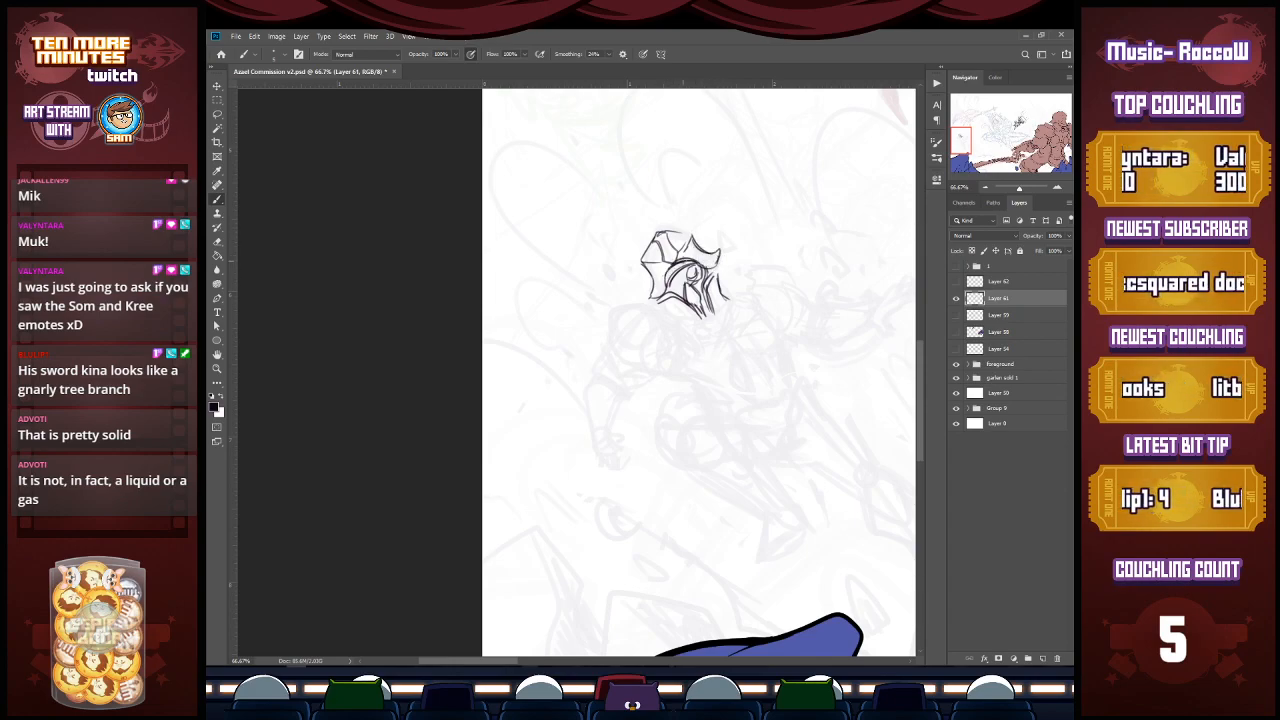
Step: Darken the mask and the shadows inside the hood, and strengthen the lines beneath the face
{"action": "mouse_move", "coordinate": [661, 290]}
{"action": "left_mouse_down"}
{"action": "mouse_move", "coordinate": [680, 287]}
{"action": "mouse_move", "coordinate": [664, 264]}
{"action": "mouse_move", "coordinate": [661, 296]}
{"action": "mouse_move", "coordinate": [680, 263]}
{"action": "mouse_move", "coordinate": [695, 263]}
{"action": "mouse_move", "coordinate": [641, 262]}
{"action": "mouse_move", "coordinate": [679, 266]}
{"action": "mouse_move", "coordinate": [679, 294]}
{"action": "left_mouse_up"}
{"action": "key", "text": "e"}
{"action": "key", "text": "b"}
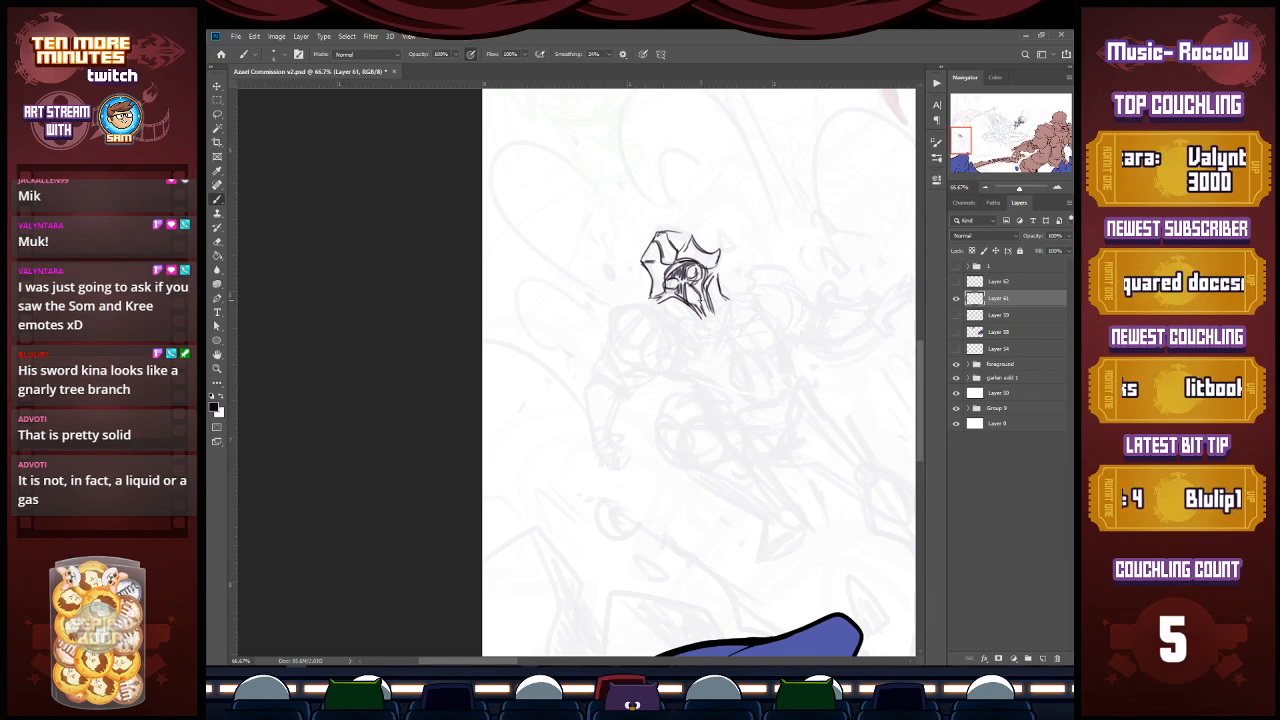
{"action": "left_click_drag", "start_coordinate": [666, 280], "coordinate": [685, 280]}
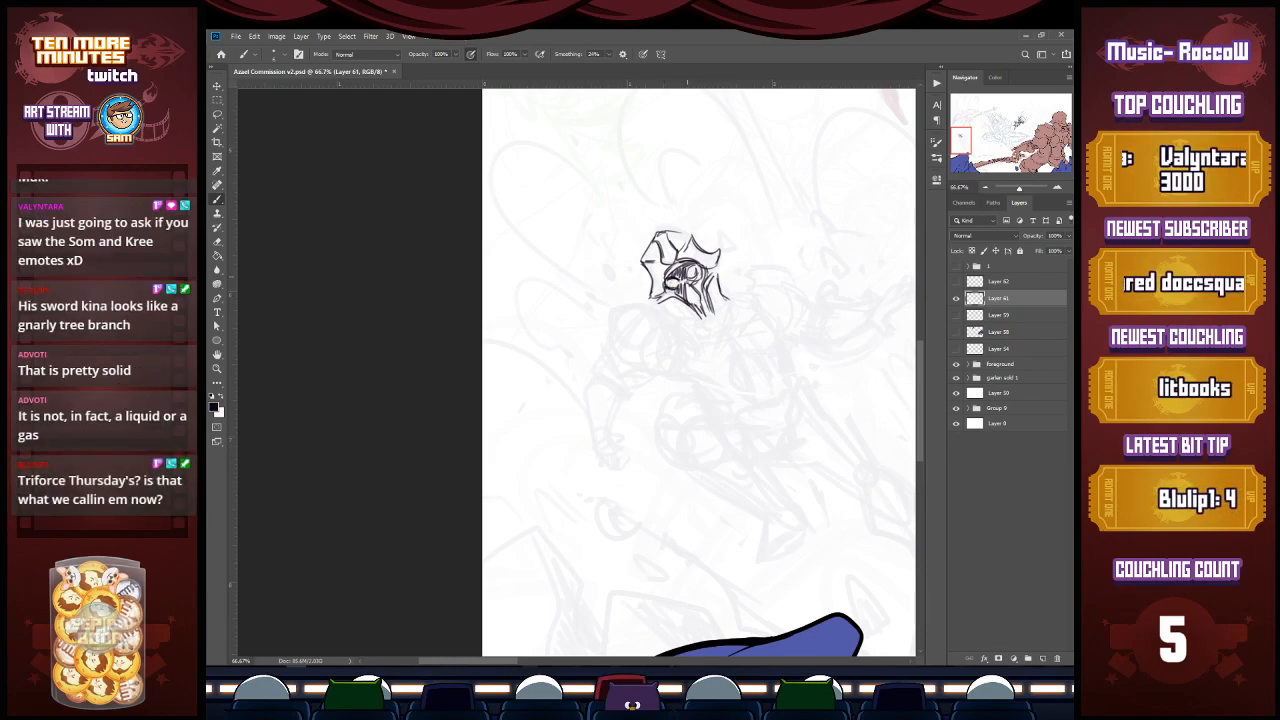
{"action": "mouse_move", "coordinate": [679, 290]}
{"action": "left_mouse_down"}
{"action": "mouse_move", "coordinate": [665, 293]}
{"action": "mouse_move", "coordinate": [733, 293]}
{"action": "left_mouse_up"}
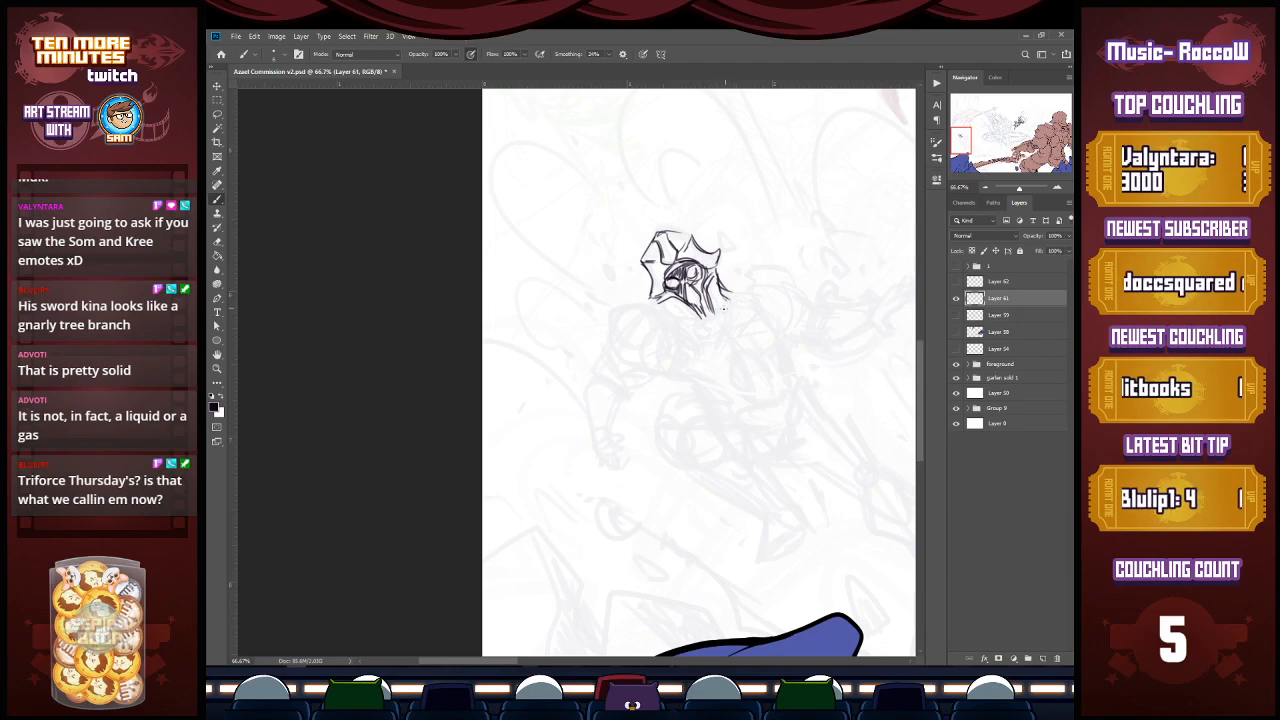
Step: Draw a round emblem below the mask and rough in the chest and waist contours of the torso
{"action": "mouse_move", "coordinate": [704, 314]}
{"action": "left_mouse_down"}
{"action": "mouse_move", "coordinate": [730, 345]}
{"action": "mouse_move", "coordinate": [736, 324]}
{"action": "left_mouse_up"}
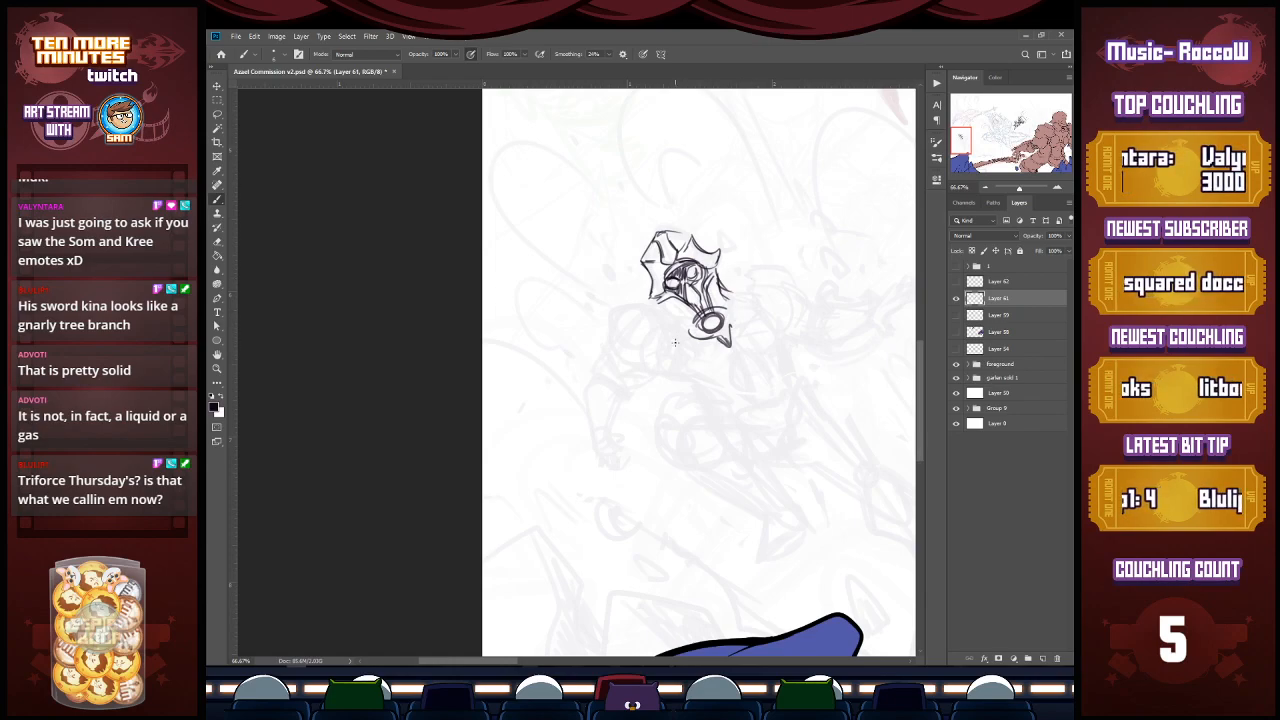
{"action": "left_click_drag", "start_coordinate": [734, 310], "coordinate": [740, 330]}
{"action": "mouse_move", "coordinate": [657, 338]}
{"action": "left_mouse_down"}
{"action": "mouse_move", "coordinate": [694, 370]}
{"action": "mouse_move", "coordinate": [760, 344]}
{"action": "mouse_move", "coordinate": [723, 347]}
{"action": "mouse_move", "coordinate": [716, 399]}
{"action": "left_mouse_up"}
{"action": "left_click_drag", "start_coordinate": [731, 350], "coordinate": [747, 378]}
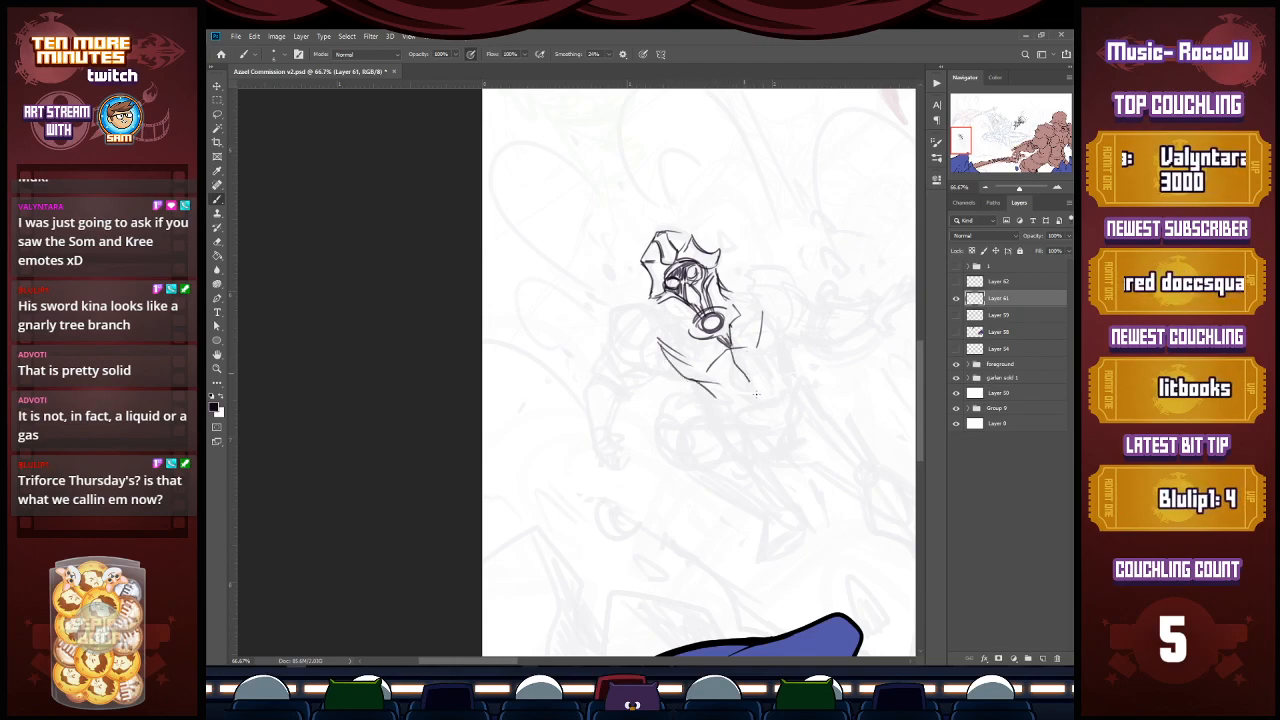
{"action": "left_click_drag", "start_coordinate": [763, 311], "coordinate": [783, 380]}
{"action": "left_click_drag", "start_coordinate": [688, 376], "coordinate": [724, 396]}
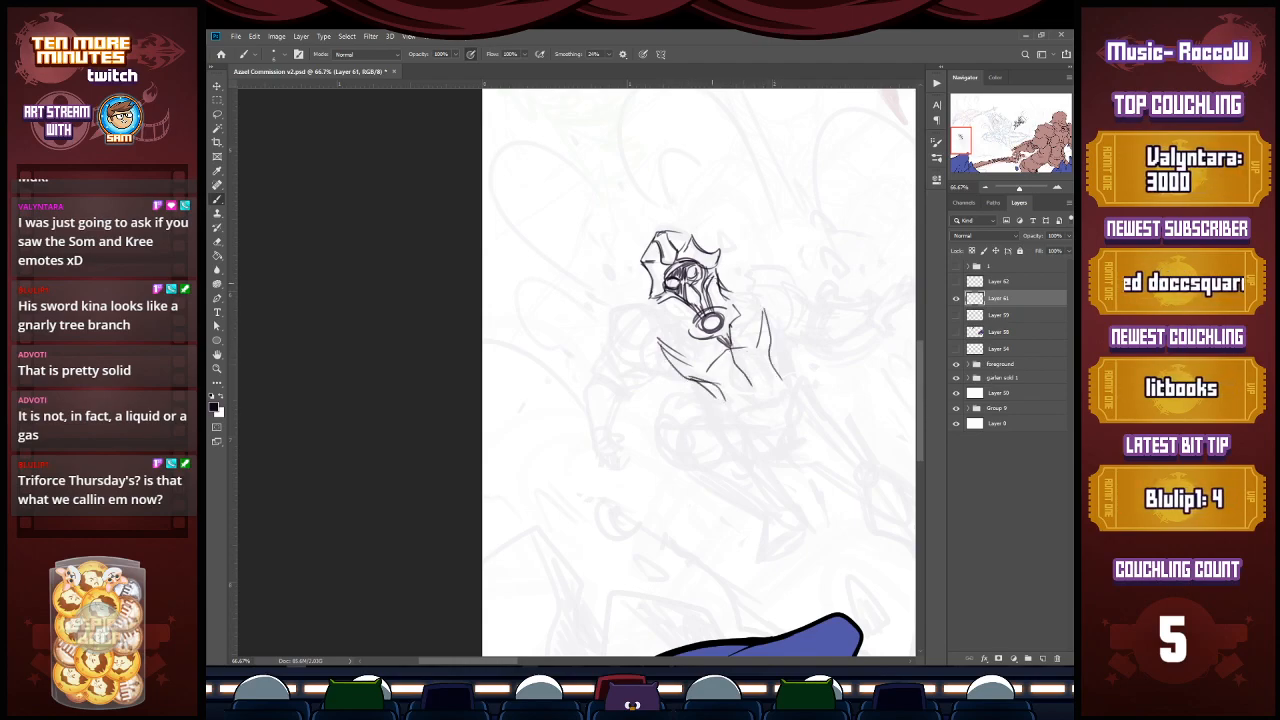
Step: Try a double circle for the near shoulder and set the brush smoothing to 0%
{"action": "mouse_move", "coordinate": [648, 312]}
{"action": "left_mouse_down"}
{"action": "mouse_move", "coordinate": [645, 360]}
{"action": "mouse_move", "coordinate": [644, 327]}
{"action": "left_mouse_up"}
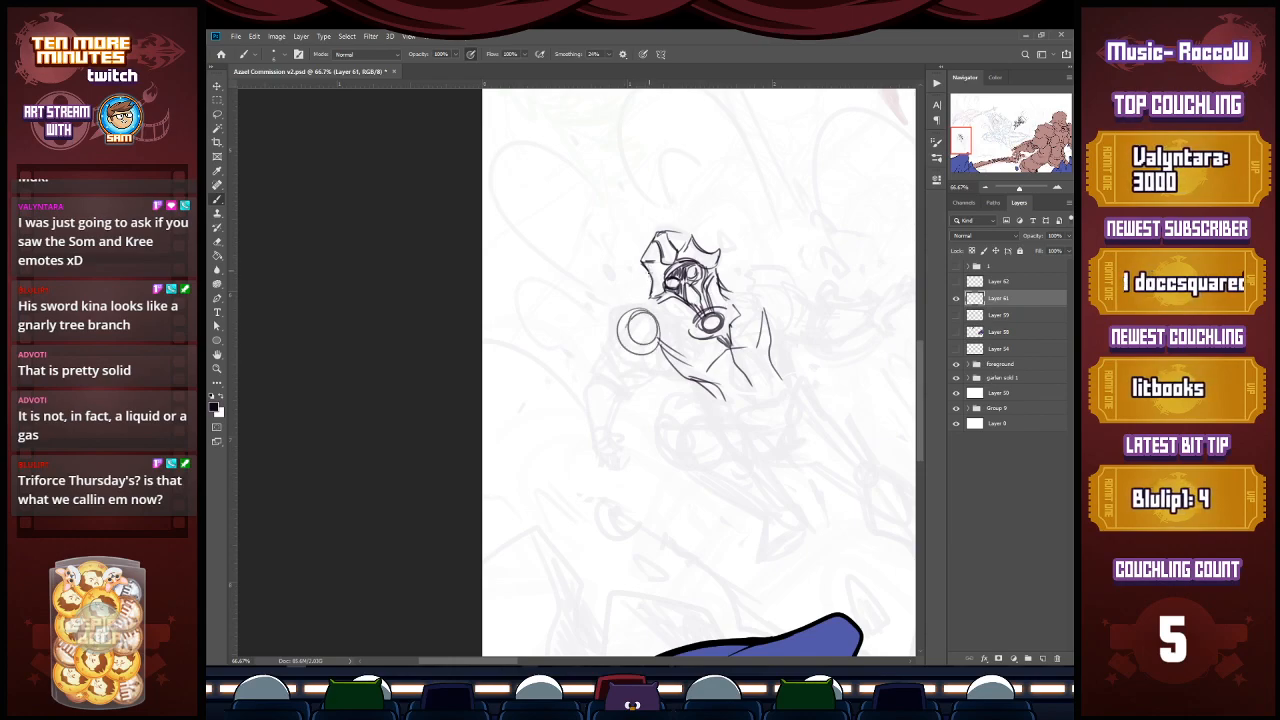
{"action": "left_click", "coordinate": [611, 56]}
{"action": "left_click_drag", "start_coordinate": [611, 69], "coordinate": [582, 71]}
Step: Try a heavier shoulder circle with guide lines for the bent arm, and undo the shoulder and arm strokes
{"action": "mouse_move", "coordinate": [656, 314]}
{"action": "left_mouse_down"}
{"action": "mouse_move", "coordinate": [660, 330]}
{"action": "mouse_move", "coordinate": [639, 318]}
{"action": "mouse_move", "coordinate": [644, 332]}
{"action": "mouse_move", "coordinate": [590, 346]}
{"action": "mouse_move", "coordinate": [604, 340]}
{"action": "mouse_move", "coordinate": [596, 399]}
{"action": "left_mouse_up"}
{"action": "left_click_drag", "start_coordinate": [589, 350], "coordinate": [582, 378]}
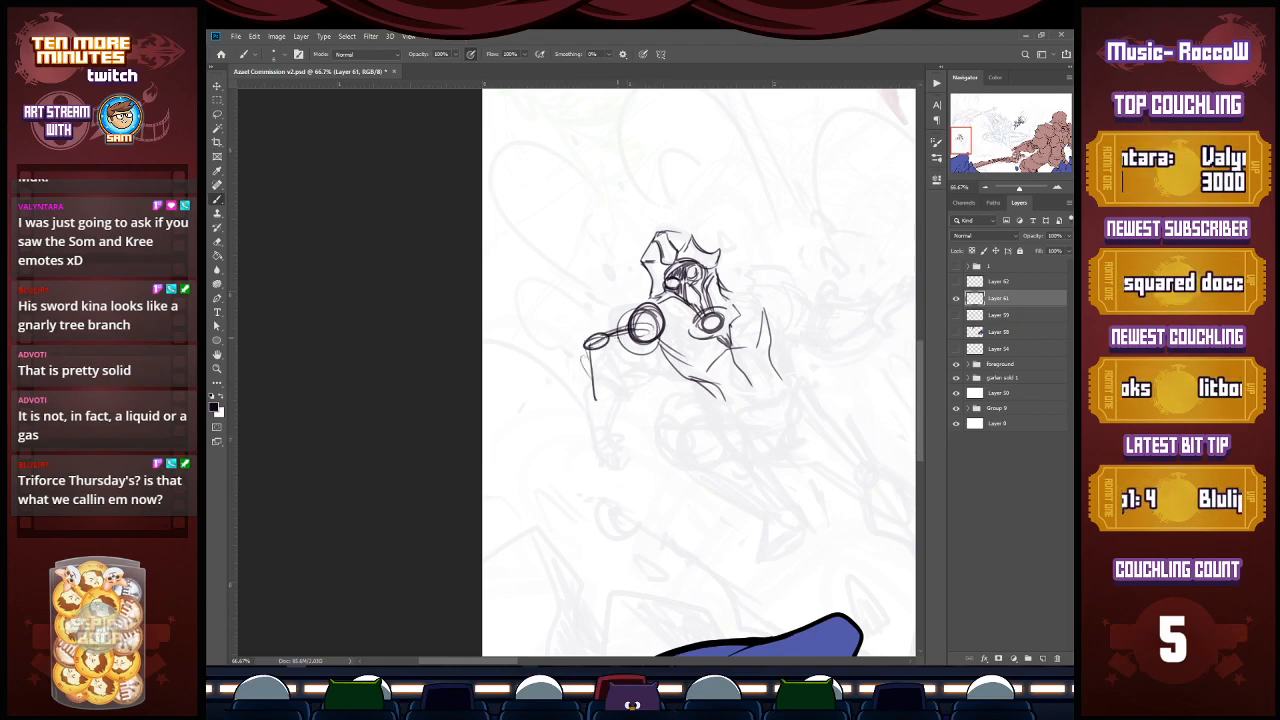
{"action": "key", "text": "ctrl+z"}
{"action": "key", "text": "ctrl+z"}
{"action": "key", "text": "ctrl+z"}
{"action": "key", "text": "ctrl+z"}
{"action": "key", "text": "ctrl+z"}
{"action": "key", "text": "ctrl+z"}
{"action": "key", "text": "ctrl+z"}
{"action": "key", "text": "ctrl+z"}
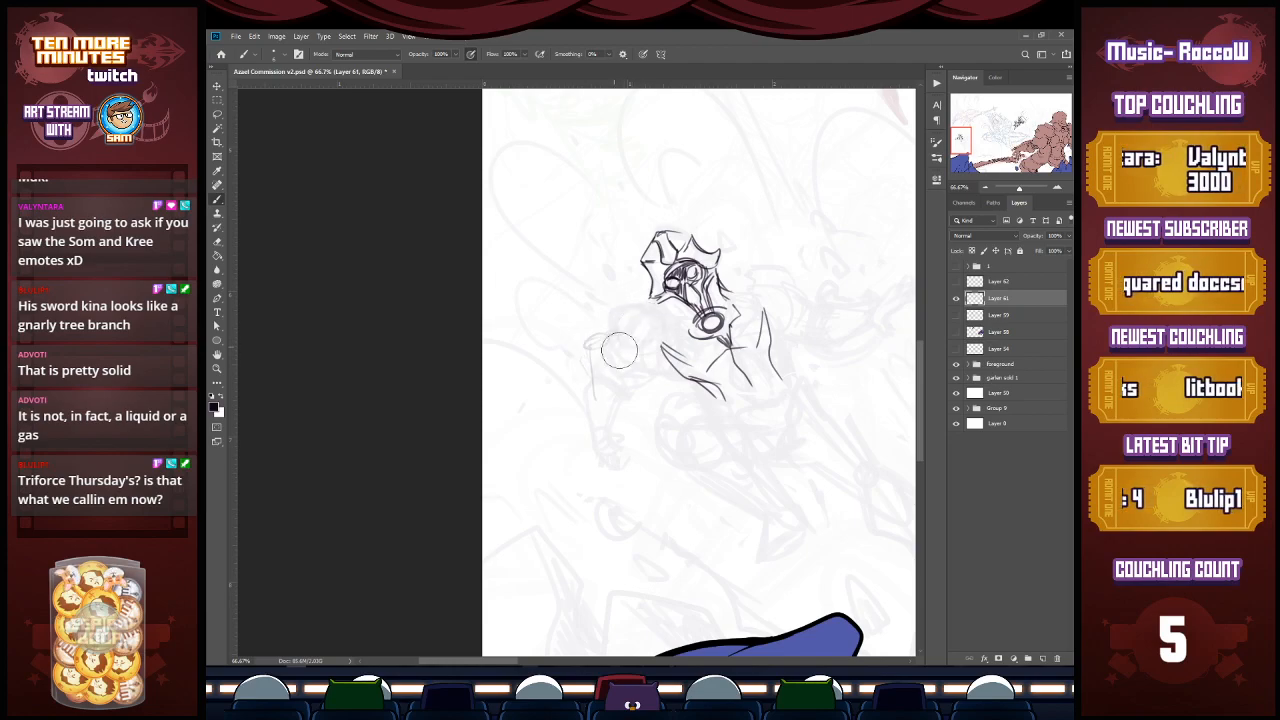
Step: Strengthen the lower chest curve and the side contours of the second figure's torso
{"action": "mouse_move", "coordinate": [912, 221]}
{"action": "left_mouse_down"}
{"action": "mouse_move", "coordinate": [670, 283]}
{"action": "mouse_move", "coordinate": [672, 337]}
{"action": "mouse_move", "coordinate": [670, 309]}
{"action": "left_mouse_up"}
{"action": "mouse_move", "coordinate": [418, 424]}
{"action": "left_mouse_down"}
{"action": "mouse_move", "coordinate": [445, 468]}
{"action": "mouse_move", "coordinate": [484, 462]}
{"action": "mouse_move", "coordinate": [515, 436]}
{"action": "mouse_move", "coordinate": [520, 410]}
{"action": "left_mouse_up"}
{"action": "mouse_move", "coordinate": [418, 446]}
{"action": "left_mouse_down"}
{"action": "mouse_move", "coordinate": [484, 465]}
{"action": "mouse_move", "coordinate": [474, 455]}
{"action": "left_mouse_up"}
{"action": "mouse_move", "coordinate": [422, 446]}
{"action": "left_mouse_down"}
{"action": "mouse_move", "coordinate": [436, 467]}
{"action": "mouse_move", "coordinate": [490, 474]}
{"action": "left_mouse_up"}
{"action": "left_click_drag", "start_coordinate": [524, 413], "coordinate": [506, 466]}
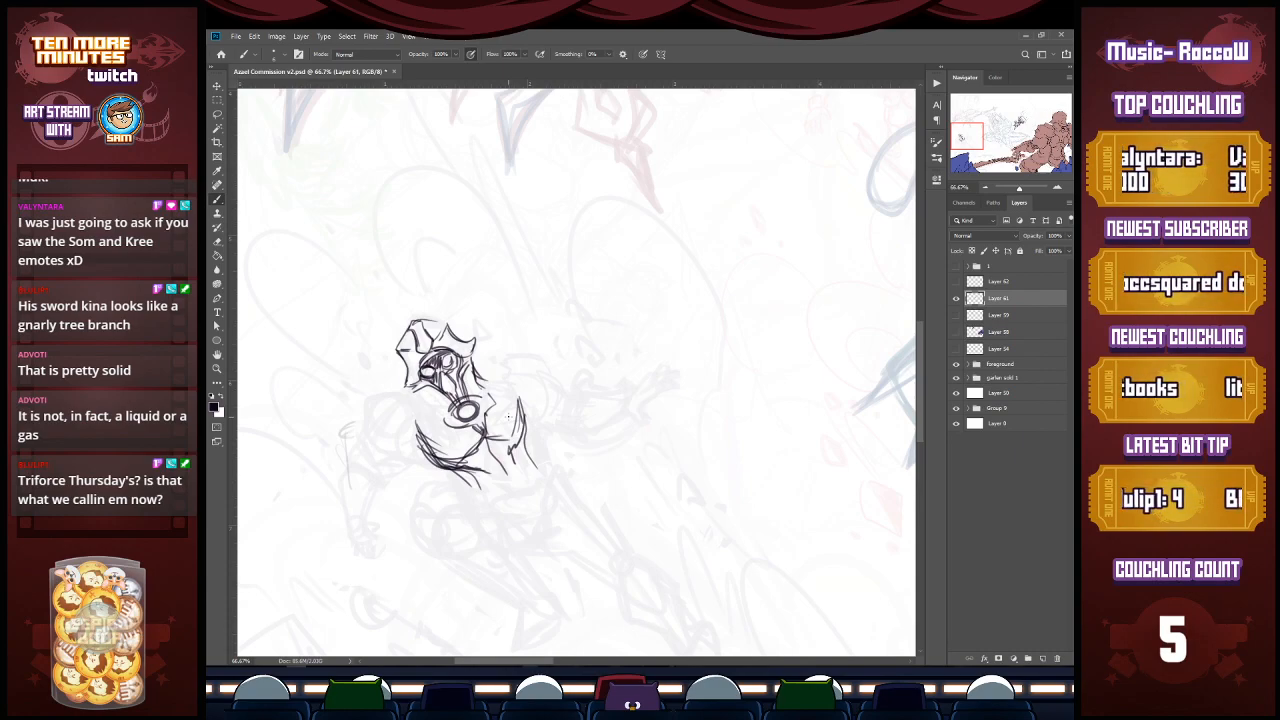
Step: Refine the hood's crown and mask shadows, and draw a dark round joint with contour lines at the waist
{"action": "left_click_drag", "start_coordinate": [976, 139], "coordinate": [961, 143]}
{"action": "mouse_move", "coordinate": [402, 275]}
{"action": "left_mouse_down"}
{"action": "mouse_move", "coordinate": [407, 311]}
{"action": "mouse_move", "coordinate": [411, 254]}
{"action": "mouse_move", "coordinate": [447, 247]}
{"action": "mouse_move", "coordinate": [474, 266]}
{"action": "mouse_move", "coordinate": [447, 277]}
{"action": "left_mouse_up"}
{"action": "mouse_move", "coordinate": [424, 288]}
{"action": "left_mouse_down"}
{"action": "mouse_move", "coordinate": [444, 278]}
{"action": "mouse_move", "coordinate": [426, 310]}
{"action": "mouse_move", "coordinate": [456, 286]}
{"action": "mouse_move", "coordinate": [471, 312]}
{"action": "mouse_move", "coordinate": [490, 306]}
{"action": "left_mouse_up"}
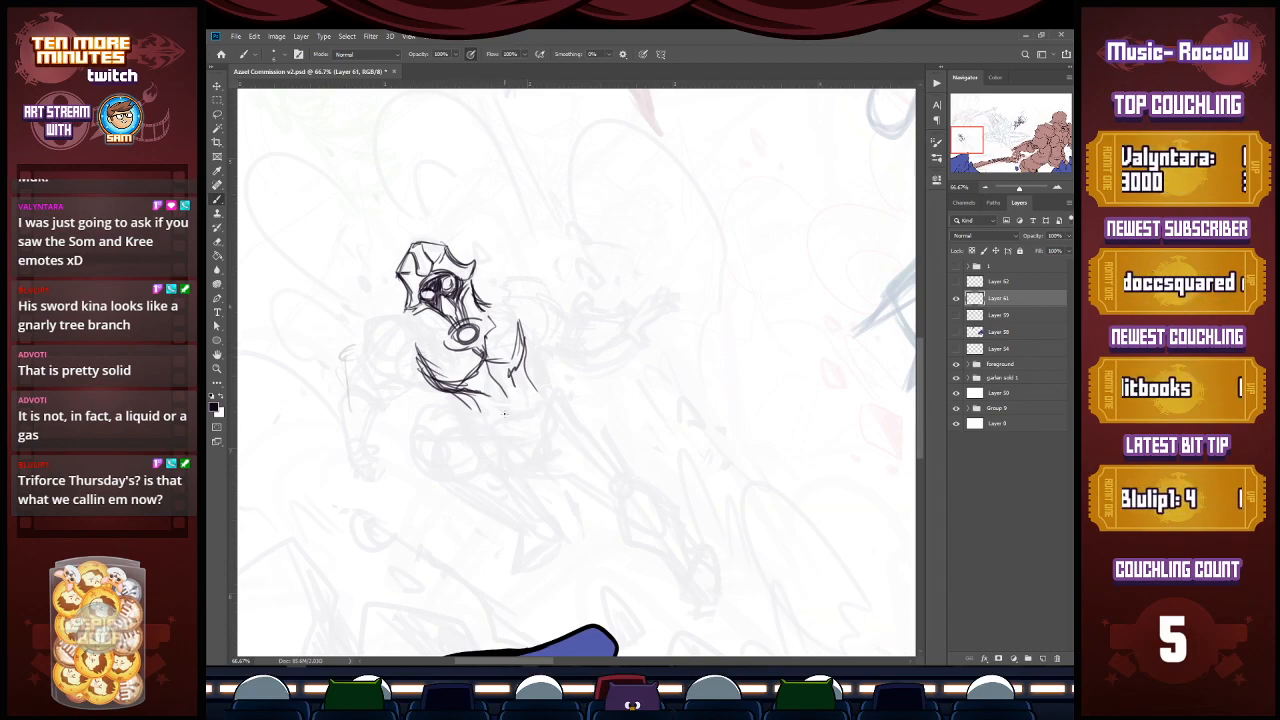
{"action": "left_click_drag", "start_coordinate": [472, 402], "coordinate": [530, 386]}
{"action": "mouse_move", "coordinate": [478, 402]}
{"action": "left_mouse_down"}
{"action": "mouse_move", "coordinate": [528, 384]}
{"action": "mouse_move", "coordinate": [502, 398]}
{"action": "mouse_move", "coordinate": [522, 390]}
{"action": "mouse_move", "coordinate": [522, 420]}
{"action": "mouse_move", "coordinate": [528, 410]}
{"action": "left_mouse_up"}
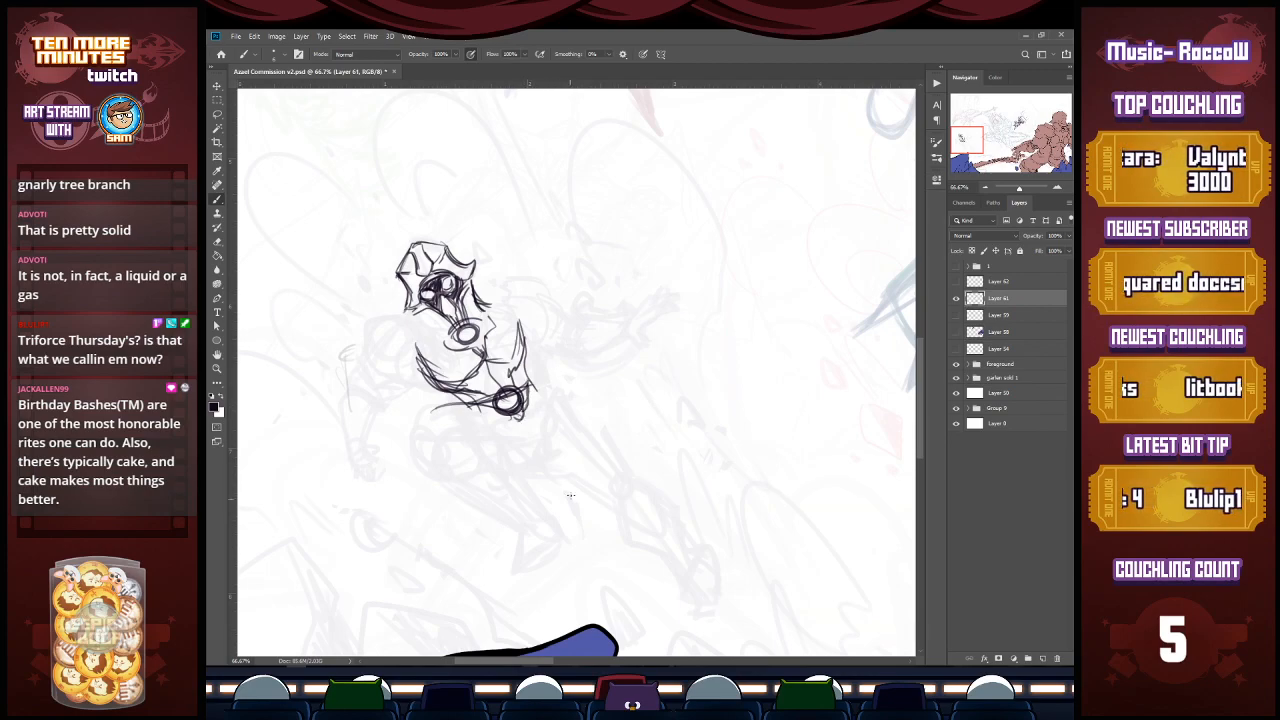
Step: Block in both shoulders as circles, a bent arm with joint circles, and an outstretched arm with an open hand
{"action": "left_click_drag", "start_coordinate": [480, 300], "coordinate": [524, 334]}
{"action": "mouse_move", "coordinate": [372, 318]}
{"action": "left_mouse_down"}
{"action": "mouse_move", "coordinate": [396, 312]}
{"action": "mouse_move", "coordinate": [368, 360]}
{"action": "mouse_move", "coordinate": [418, 350]}
{"action": "left_mouse_up"}
{"action": "mouse_move", "coordinate": [484, 298]}
{"action": "left_mouse_down"}
{"action": "mouse_move", "coordinate": [530, 292]}
{"action": "mouse_move", "coordinate": [524, 332]}
{"action": "mouse_move", "coordinate": [528, 318]}
{"action": "left_mouse_up"}
{"action": "mouse_move", "coordinate": [414, 328]}
{"action": "left_mouse_down"}
{"action": "mouse_move", "coordinate": [416, 366]}
{"action": "mouse_move", "coordinate": [414, 350]}
{"action": "left_mouse_up"}
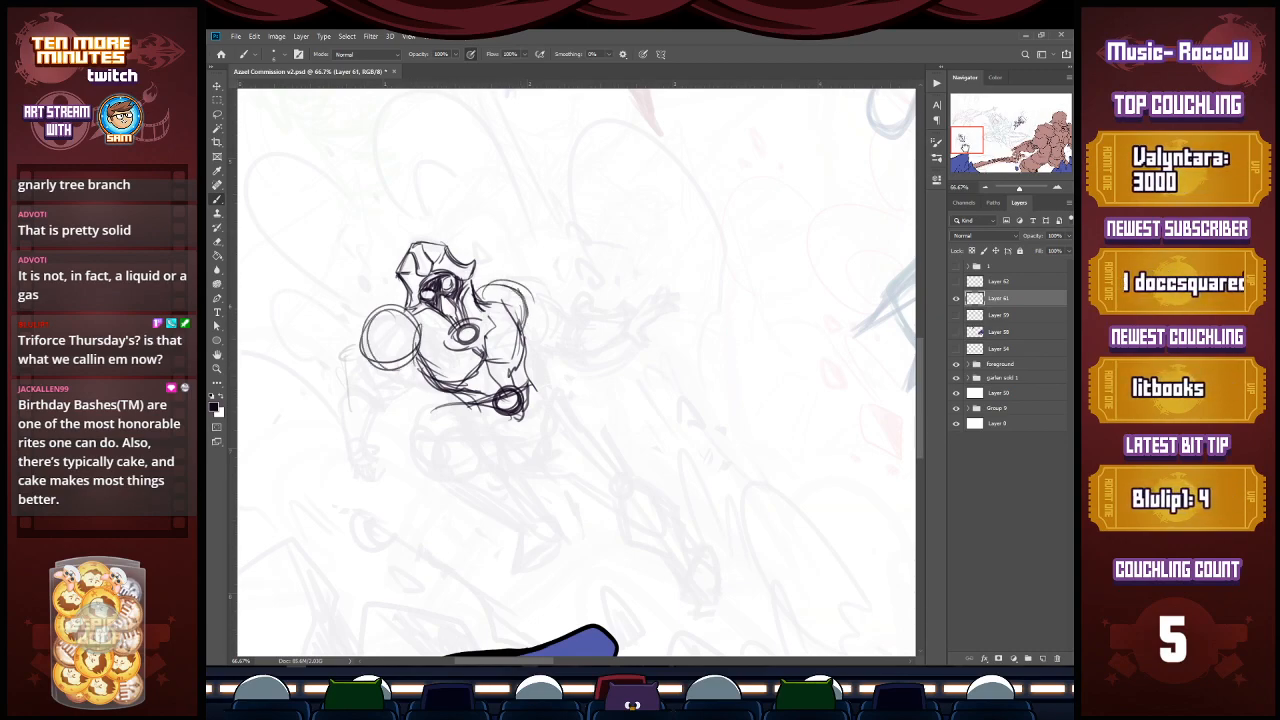
{"action": "scroll", "coordinate": [490, 210], "scroll_direction": "down", "scroll_amount": 3}
{"action": "mouse_move", "coordinate": [384, 277]}
{"action": "left_mouse_down"}
{"action": "mouse_move", "coordinate": [343, 293]}
{"action": "mouse_move", "coordinate": [388, 326]}
{"action": "mouse_move", "coordinate": [397, 312]}
{"action": "left_mouse_up"}
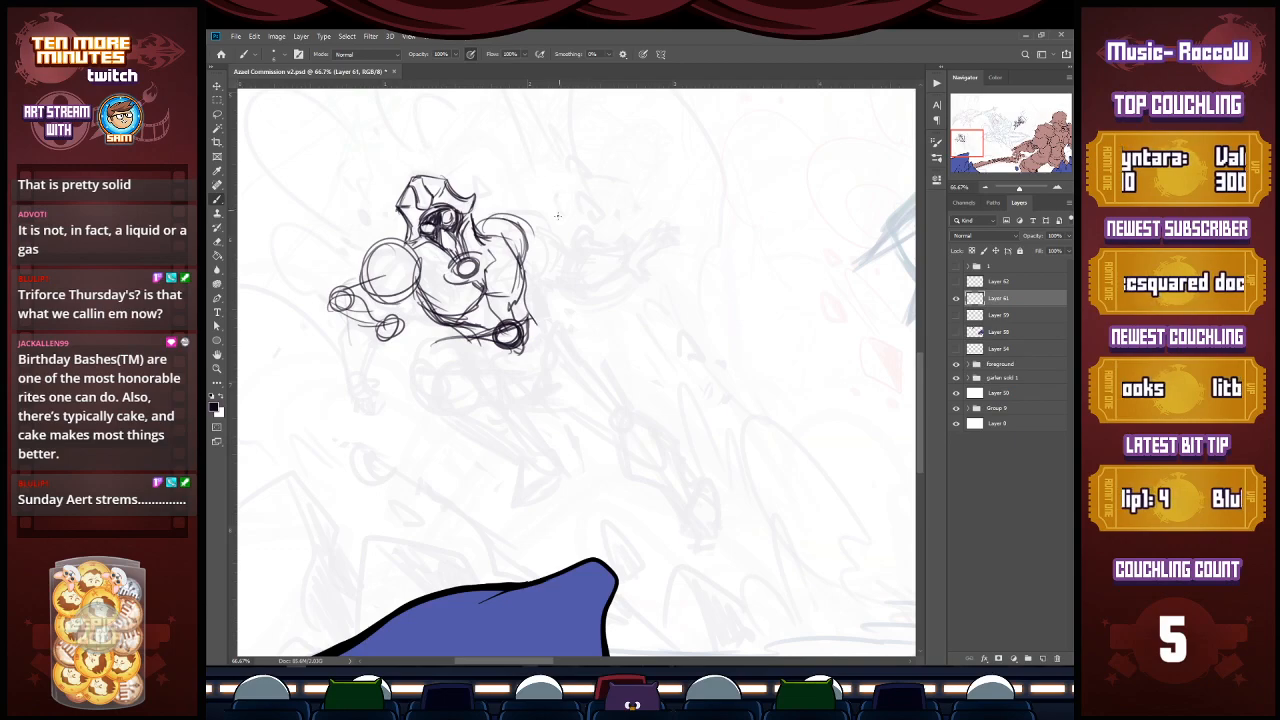
{"action": "mouse_move", "coordinate": [519, 251]}
{"action": "left_mouse_down"}
{"action": "mouse_move", "coordinate": [580, 286]}
{"action": "mouse_move", "coordinate": [635, 254]}
{"action": "mouse_move", "coordinate": [620, 262]}
{"action": "mouse_move", "coordinate": [650, 228]}
{"action": "mouse_move", "coordinate": [640, 240]}
{"action": "mouse_move", "coordinate": [654, 230]}
{"action": "mouse_move", "coordinate": [670, 244]}
{"action": "mouse_move", "coordinate": [647, 274]}
{"action": "mouse_move", "coordinate": [638, 260]}
{"action": "left_mouse_up"}
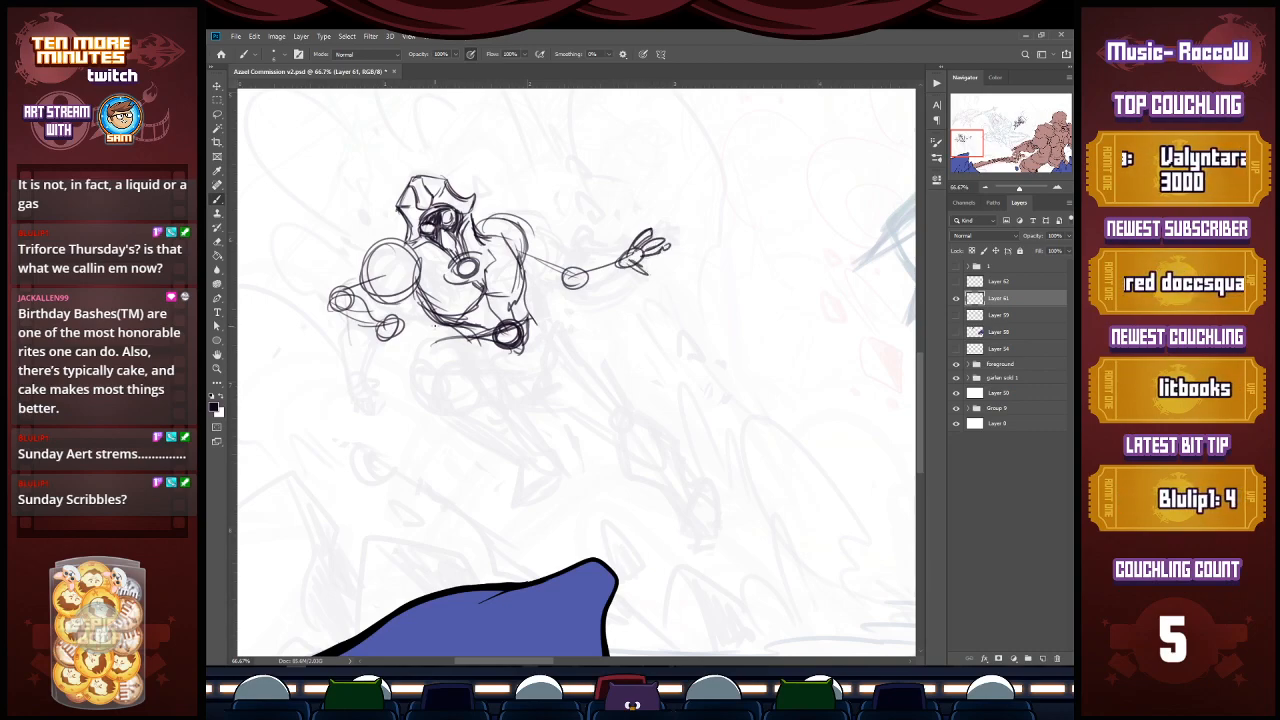
Step: Erase the bent arm and the lower part of its shoulder circle, and reinforce the chest contours around the emblem
{"action": "key", "text": "e"}
{"action": "mouse_move", "coordinate": [369, 295]}
{"action": "left_mouse_down"}
{"action": "mouse_move", "coordinate": [390, 325]}
{"action": "mouse_move", "coordinate": [347, 313]}
{"action": "left_mouse_up"}
{"action": "key", "text": "b"}
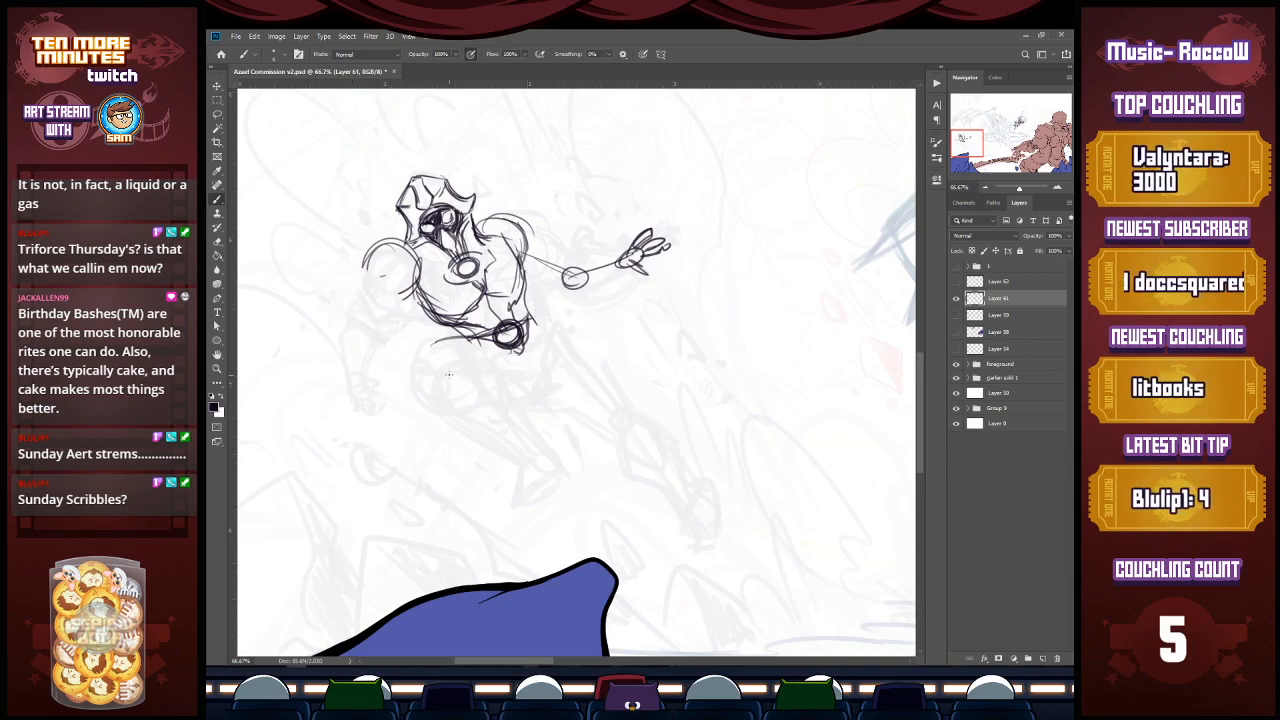
{"action": "mouse_move", "coordinate": [480, 237]}
{"action": "left_mouse_down"}
{"action": "mouse_move", "coordinate": [511, 242]}
{"action": "mouse_move", "coordinate": [406, 274]}
{"action": "left_mouse_up"}
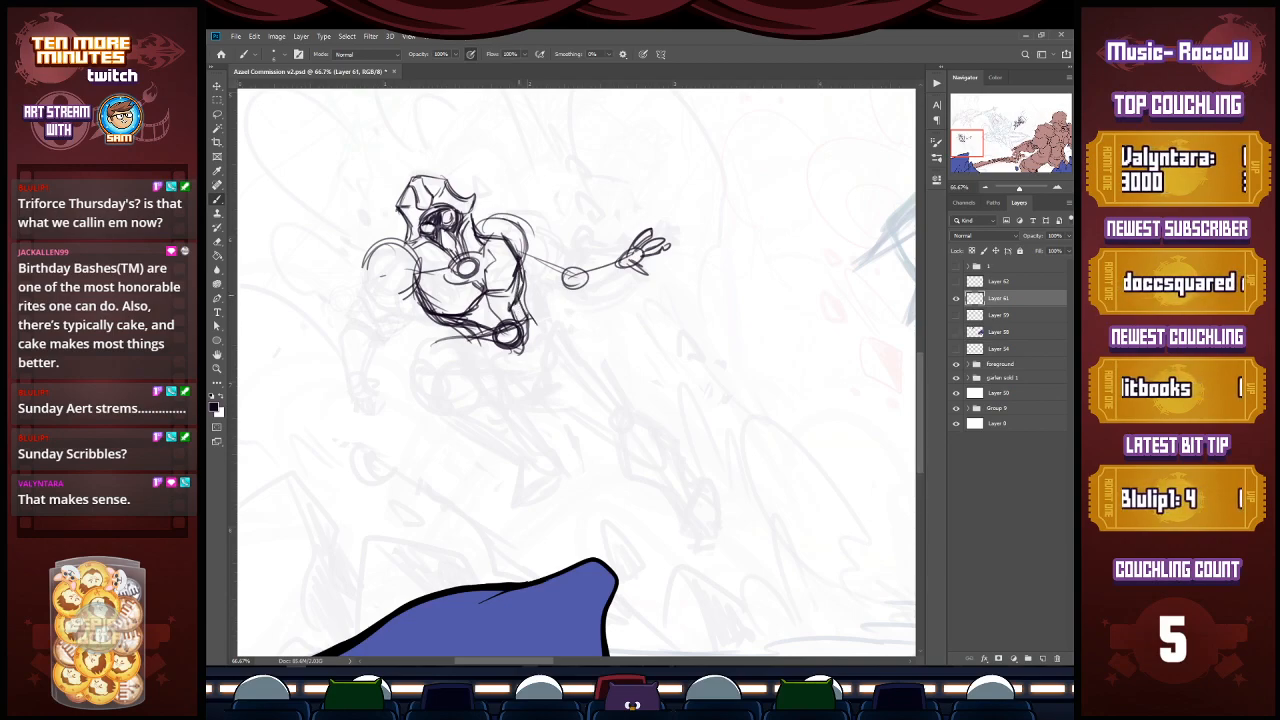
Step: Sketch the pelvis wedge, a knee circle for the raised leg, and guide lines for both legs
{"action": "left_click_drag", "start_coordinate": [467, 341], "coordinate": [528, 376]}
{"action": "mouse_move", "coordinate": [532, 310]}
{"action": "left_mouse_down"}
{"action": "mouse_move", "coordinate": [526, 369]}
{"action": "mouse_move", "coordinate": [516, 359]}
{"action": "mouse_move", "coordinate": [430, 389]}
{"action": "left_mouse_up"}
{"action": "mouse_move", "coordinate": [440, 340]}
{"action": "left_mouse_down"}
{"action": "mouse_move", "coordinate": [415, 385]}
{"action": "mouse_move", "coordinate": [540, 428]}
{"action": "left_mouse_up"}
{"action": "left_click_drag", "start_coordinate": [524, 316], "coordinate": [598, 388]}
{"action": "left_click_drag", "start_coordinate": [540, 336], "coordinate": [584, 384]}
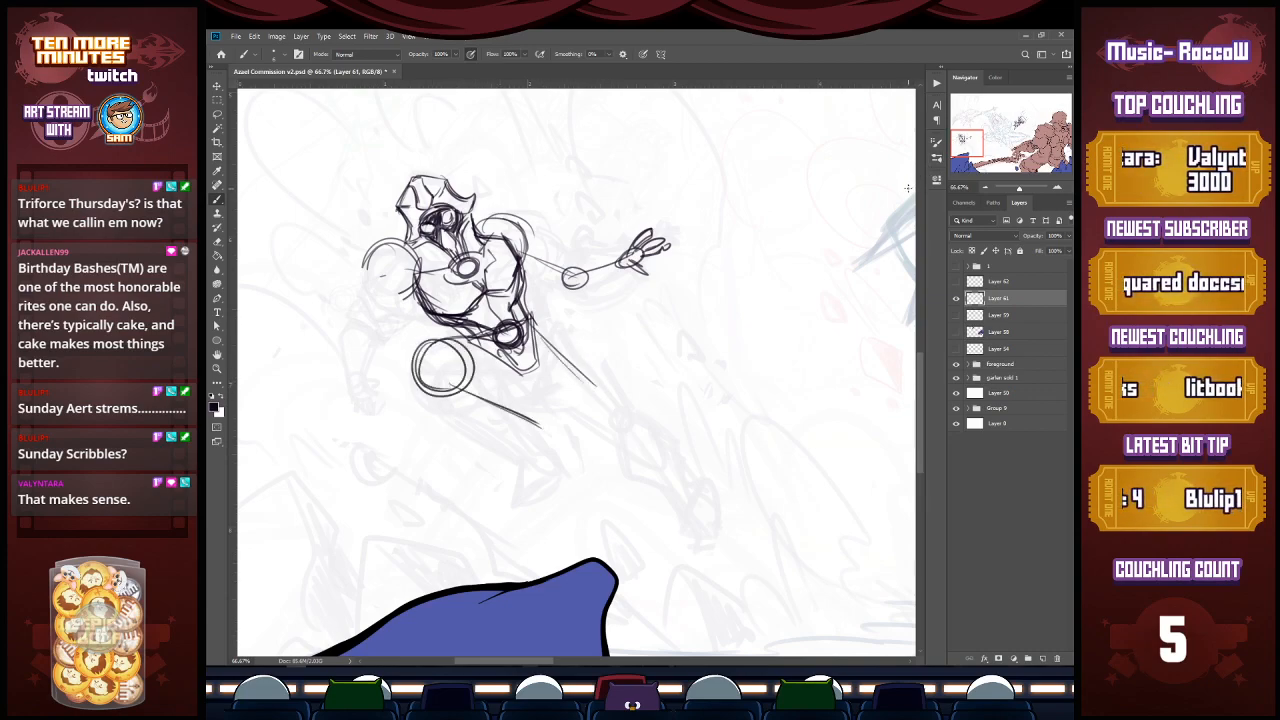
Step: Rework the abdomen with a narrower waist and dark, jagged armor strokes above the belt
{"action": "mouse_move", "coordinate": [446, 322]}
{"action": "left_mouse_down"}
{"action": "mouse_move", "coordinate": [412, 294]}
{"action": "mouse_move", "coordinate": [460, 326]}
{"action": "left_mouse_up"}
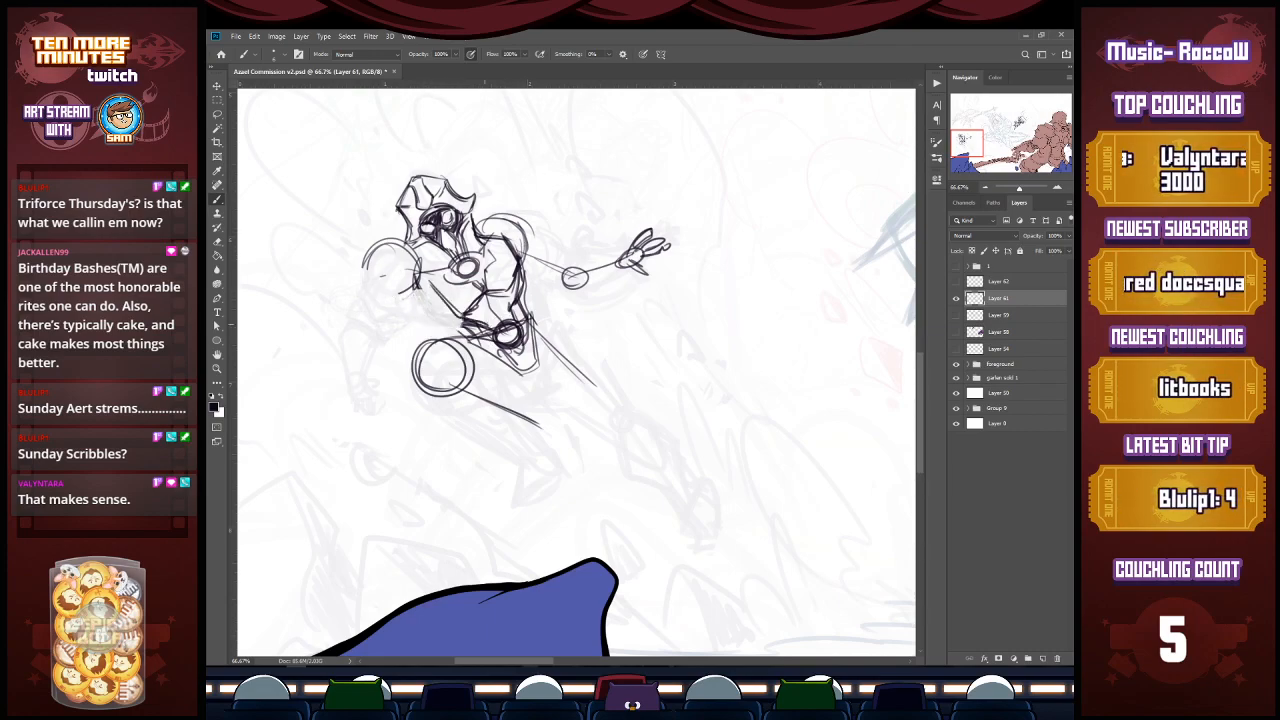
{"action": "left_click_drag", "start_coordinate": [499, 253], "coordinate": [524, 284]}
{"action": "mouse_move", "coordinate": [498, 257]}
{"action": "left_mouse_down"}
{"action": "mouse_move", "coordinate": [525, 305]}
{"action": "mouse_move", "coordinate": [548, 275]}
{"action": "mouse_move", "coordinate": [512, 260]}
{"action": "left_mouse_up"}
{"action": "mouse_move", "coordinate": [480, 298]}
{"action": "left_mouse_down"}
{"action": "mouse_move", "coordinate": [506, 290]}
{"action": "mouse_move", "coordinate": [456, 312]}
{"action": "mouse_move", "coordinate": [483, 312]}
{"action": "mouse_move", "coordinate": [503, 334]}
{"action": "mouse_move", "coordinate": [546, 294]}
{"action": "mouse_move", "coordinate": [528, 319]}
{"action": "left_mouse_up"}
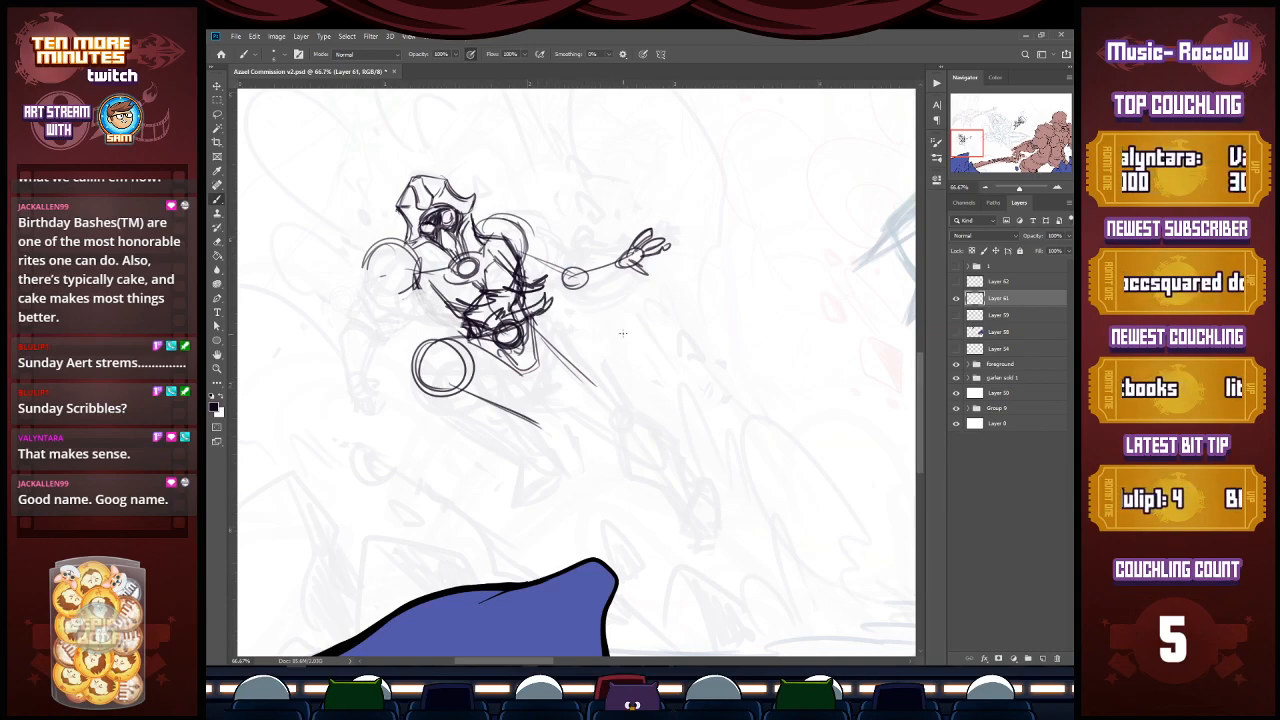
Step: Build up the outstretched arm with a pointed shoulder plate and contours from upper arm to wrist
{"action": "left_click_drag", "start_coordinate": [484, 228], "coordinate": [520, 215]}
{"action": "mouse_move", "coordinate": [521, 244]}
{"action": "left_mouse_down"}
{"action": "mouse_move", "coordinate": [526, 259]}
{"action": "mouse_move", "coordinate": [550, 251]}
{"action": "mouse_move", "coordinate": [583, 278]}
{"action": "left_mouse_up"}
{"action": "left_click_drag", "start_coordinate": [521, 266], "coordinate": [582, 284]}
{"action": "mouse_move", "coordinate": [525, 234]}
{"action": "left_mouse_down"}
{"action": "mouse_move", "coordinate": [581, 262]}
{"action": "mouse_move", "coordinate": [585, 282]}
{"action": "mouse_move", "coordinate": [628, 256]}
{"action": "left_mouse_up"}
{"action": "left_click_drag", "start_coordinate": [568, 289], "coordinate": [636, 257]}
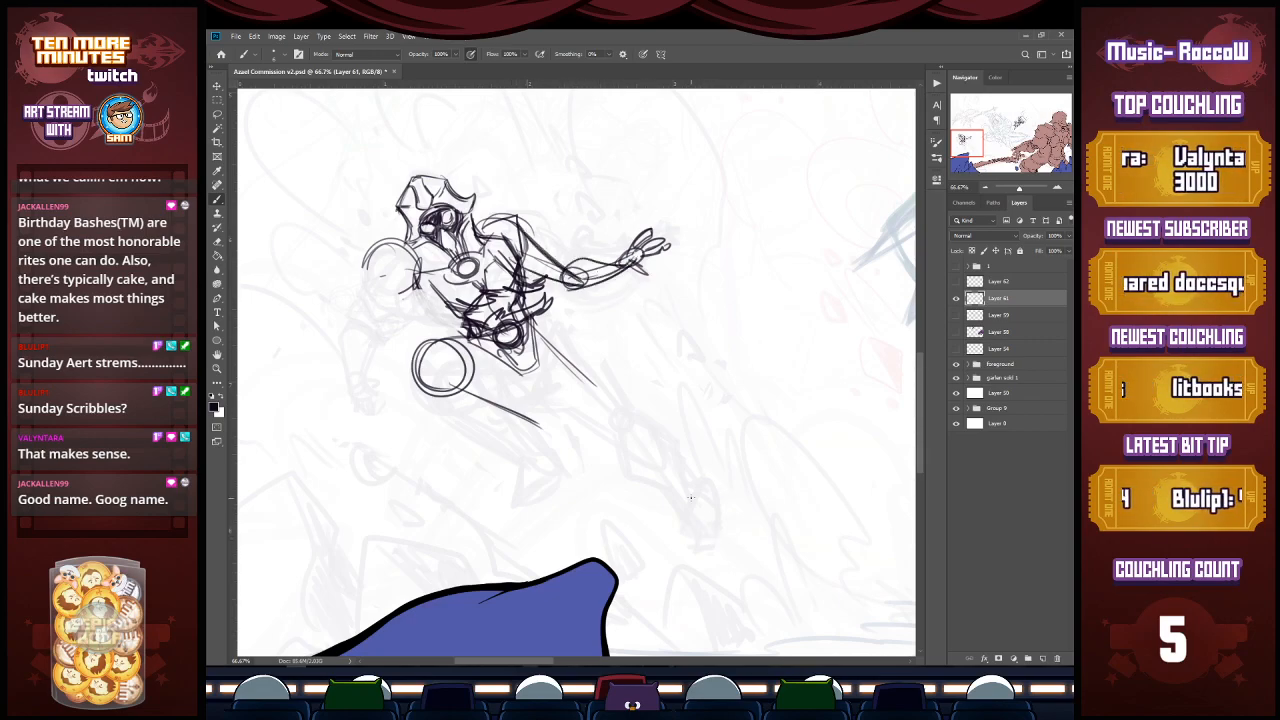
Step: Try a lowered near arm with a rounded shoulder, forearm lines and a hand with spread fingers
{"action": "left_click_drag", "start_coordinate": [367, 264], "coordinate": [341, 327]}
{"action": "left_click_drag", "start_coordinate": [361, 282], "coordinate": [344, 323]}
{"action": "left_click_drag", "start_coordinate": [408, 283], "coordinate": [350, 325]}
{"action": "mouse_move", "coordinate": [374, 257]}
{"action": "left_mouse_down"}
{"action": "mouse_move", "coordinate": [410, 284]}
{"action": "mouse_move", "coordinate": [404, 293]}
{"action": "mouse_move", "coordinate": [424, 291]}
{"action": "mouse_move", "coordinate": [408, 262]}
{"action": "mouse_move", "coordinate": [366, 336]}
{"action": "mouse_move", "coordinate": [410, 294]}
{"action": "mouse_move", "coordinate": [360, 352]}
{"action": "mouse_move", "coordinate": [402, 408]}
{"action": "left_mouse_up"}
{"action": "mouse_move", "coordinate": [380, 324]}
{"action": "left_mouse_down"}
{"action": "mouse_move", "coordinate": [400, 402]}
{"action": "mouse_move", "coordinate": [386, 430]}
{"action": "left_mouse_up"}
{"action": "mouse_move", "coordinate": [388, 398]}
{"action": "left_mouse_down"}
{"action": "mouse_move", "coordinate": [394, 436]}
{"action": "mouse_move", "coordinate": [418, 424]}
{"action": "mouse_move", "coordinate": [404, 386]}
{"action": "left_mouse_up"}
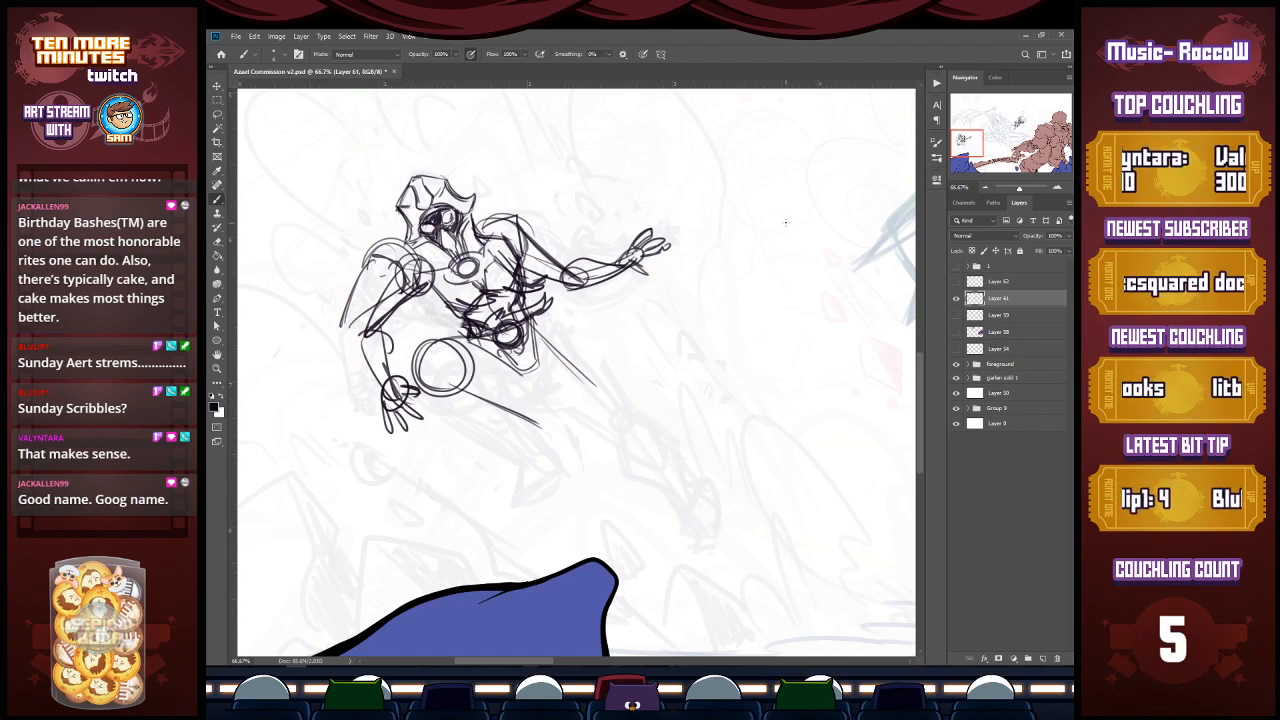
Step: Draw the bent leg's thigh, shin and oval foot, and rough in the extended leg's tapering thigh
{"action": "mouse_move", "coordinate": [502, 366]}
{"action": "left_mouse_down"}
{"action": "mouse_move", "coordinate": [550, 350]}
{"action": "mouse_move", "coordinate": [522, 366]}
{"action": "left_mouse_up"}
{"action": "mouse_move", "coordinate": [546, 310]}
{"action": "left_mouse_down"}
{"action": "mouse_move", "coordinate": [540, 358]}
{"action": "mouse_move", "coordinate": [484, 372]}
{"action": "mouse_move", "coordinate": [626, 406]}
{"action": "left_mouse_up"}
{"action": "left_click_drag", "start_coordinate": [532, 362], "coordinate": [546, 369]}
{"action": "left_click_drag", "start_coordinate": [548, 370], "coordinate": [628, 410]}
{"action": "mouse_move", "coordinate": [424, 382]}
{"action": "left_mouse_down"}
{"action": "mouse_move", "coordinate": [480, 374]}
{"action": "mouse_move", "coordinate": [446, 370]}
{"action": "mouse_move", "coordinate": [428, 390]}
{"action": "mouse_move", "coordinate": [494, 338]}
{"action": "left_mouse_up"}
{"action": "mouse_move", "coordinate": [420, 356]}
{"action": "left_mouse_down"}
{"action": "mouse_move", "coordinate": [490, 388]}
{"action": "mouse_move", "coordinate": [542, 432]}
{"action": "mouse_move", "coordinate": [536, 442]}
{"action": "mouse_move", "coordinate": [558, 446]}
{"action": "left_mouse_up"}
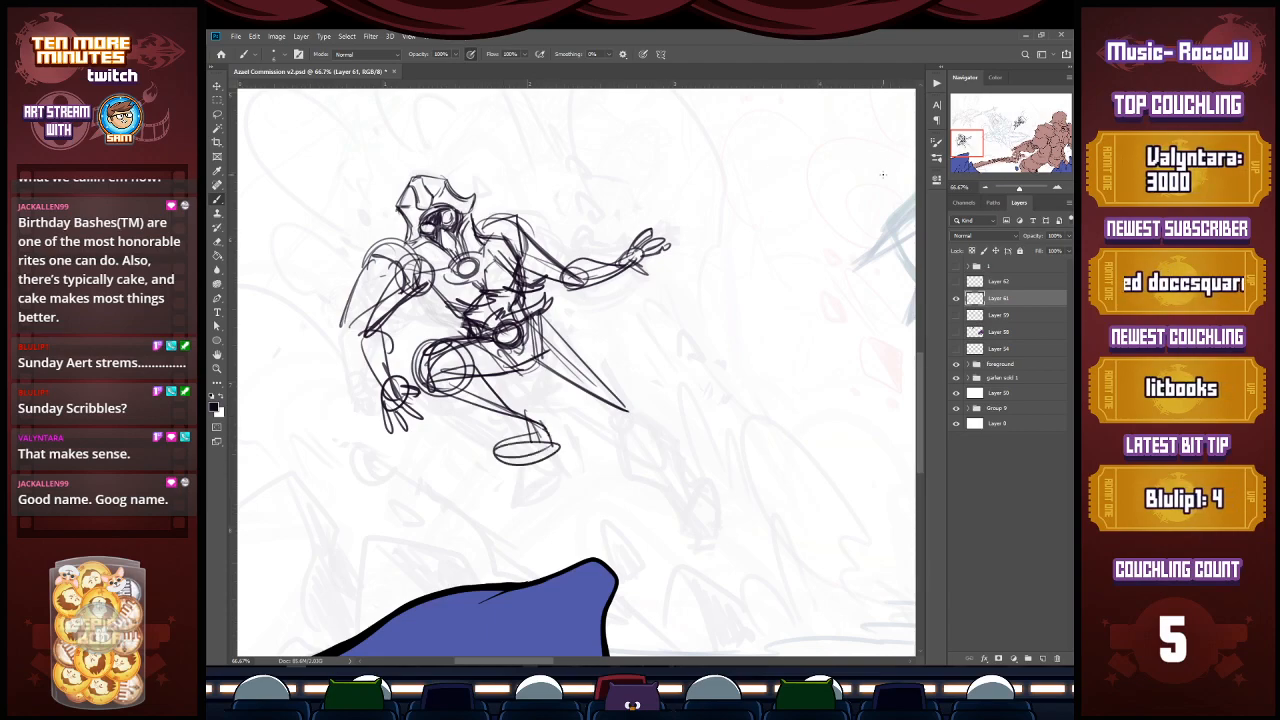
Step: Erase the lowered near arm and its shoulder, leaving a small joint circle beside the chest
{"action": "key", "text": "e"}
{"action": "mouse_move", "coordinate": [425, 265]}
{"action": "left_mouse_down"}
{"action": "mouse_move", "coordinate": [400, 290]}
{"action": "mouse_move", "coordinate": [371, 237]}
{"action": "mouse_move", "coordinate": [365, 315]}
{"action": "left_mouse_up"}
{"action": "mouse_move", "coordinate": [402, 277]}
{"action": "left_mouse_down"}
{"action": "mouse_move", "coordinate": [440, 292]}
{"action": "mouse_move", "coordinate": [428, 262]}
{"action": "mouse_move", "coordinate": [410, 282]}
{"action": "left_mouse_up"}
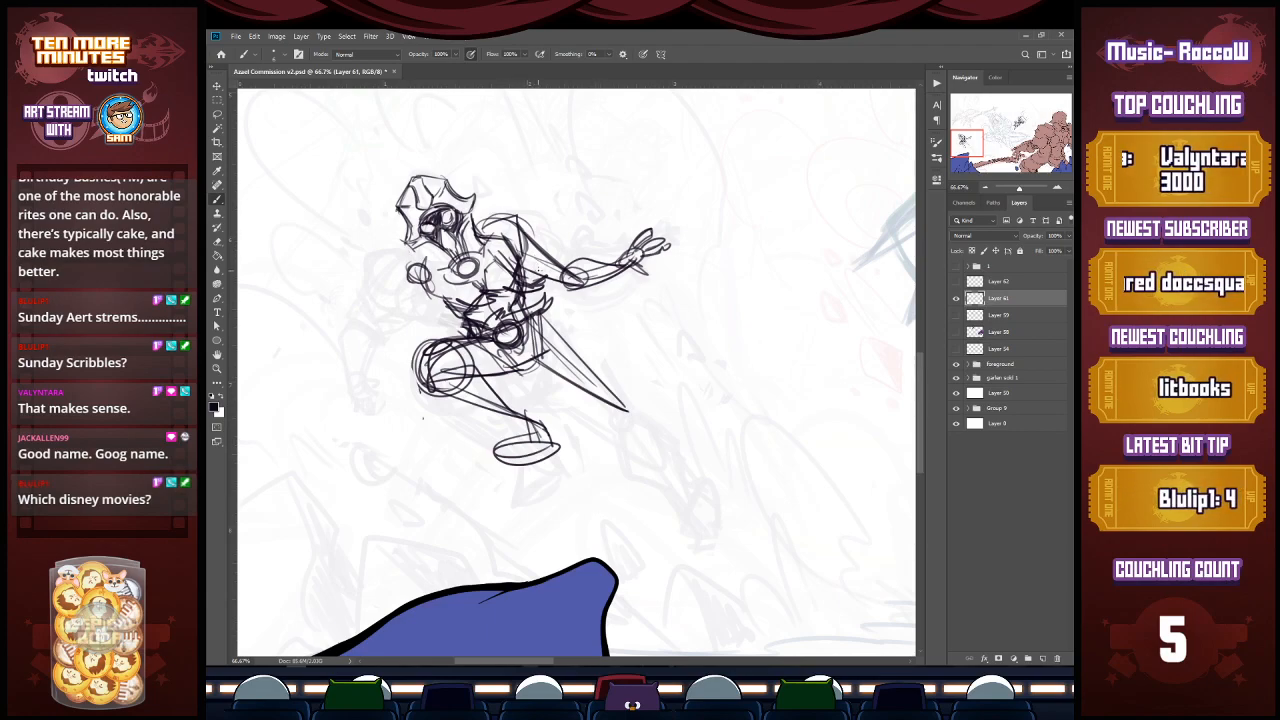
Step: Reshape the extended leg's thigh with fuller contours and add an angular knee plate
{"action": "left_click_drag", "start_coordinate": [973, 147], "coordinate": [972, 151]}
{"action": "mouse_move", "coordinate": [590, 294]}
{"action": "left_mouse_down"}
{"action": "mouse_move", "coordinate": [598, 343]}
{"action": "mouse_move", "coordinate": [636, 354]}
{"action": "mouse_move", "coordinate": [593, 296]}
{"action": "mouse_move", "coordinate": [632, 334]}
{"action": "left_mouse_up"}
{"action": "left_click_drag", "start_coordinate": [630, 326], "coordinate": [656, 370]}
{"action": "left_click_drag", "start_coordinate": [592, 296], "coordinate": [599, 341]}
{"action": "mouse_move", "coordinate": [588, 292]}
{"action": "left_mouse_down"}
{"action": "mouse_move", "coordinate": [630, 311]}
{"action": "mouse_move", "coordinate": [656, 361]}
{"action": "left_mouse_up"}
{"action": "left_click_drag", "start_coordinate": [536, 238], "coordinate": [606, 300]}
{"action": "left_click_drag", "start_coordinate": [523, 280], "coordinate": [593, 321]}
{"action": "left_click_drag", "start_coordinate": [539, 239], "coordinate": [591, 297]}
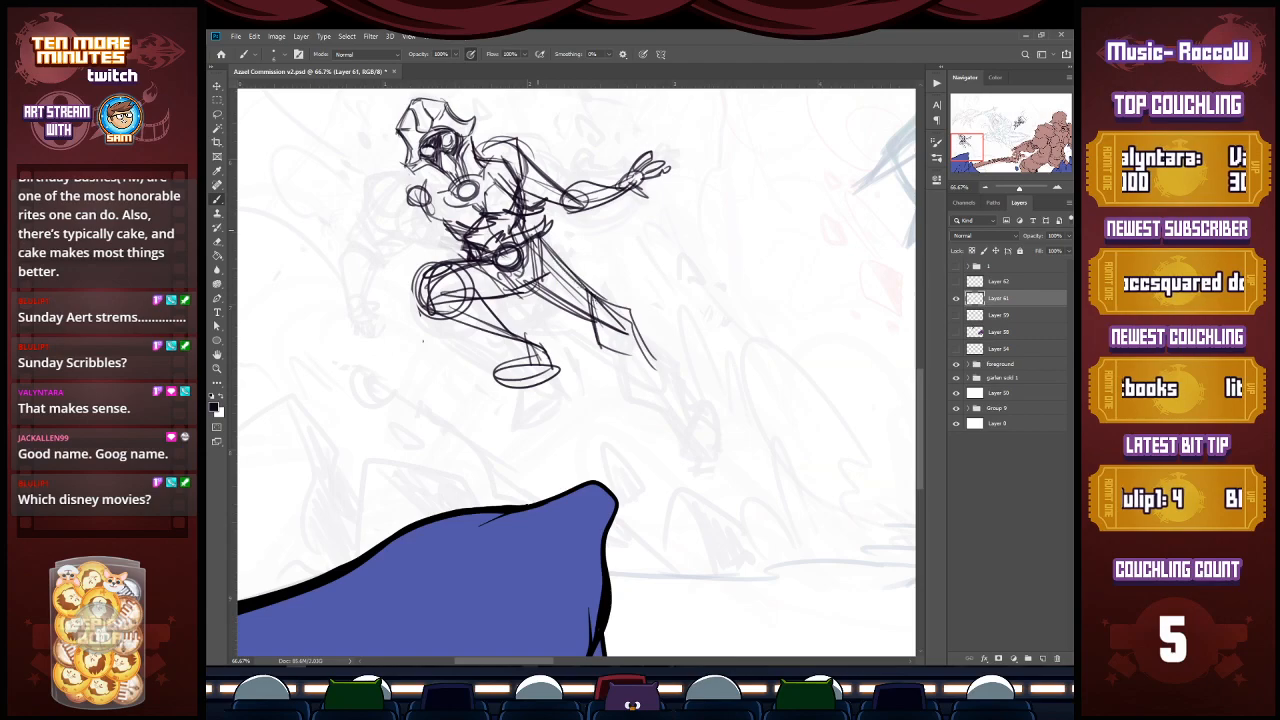
Step: Draw the extended leg's tapering shin down to the ankle and add a narrow upright foot
{"action": "left_click_drag", "start_coordinate": [605, 347], "coordinate": [682, 397]}
{"action": "left_click_drag", "start_coordinate": [630, 322], "coordinate": [688, 402]}
{"action": "left_click_drag", "start_coordinate": [634, 348], "coordinate": [687, 400]}
{"action": "mouse_move", "coordinate": [691, 362]}
{"action": "left_mouse_down"}
{"action": "mouse_move", "coordinate": [688, 406]}
{"action": "mouse_move", "coordinate": [700, 410]}
{"action": "mouse_move", "coordinate": [688, 410]}
{"action": "left_mouse_up"}
{"action": "left_click_drag", "start_coordinate": [698, 336], "coordinate": [692, 422]}
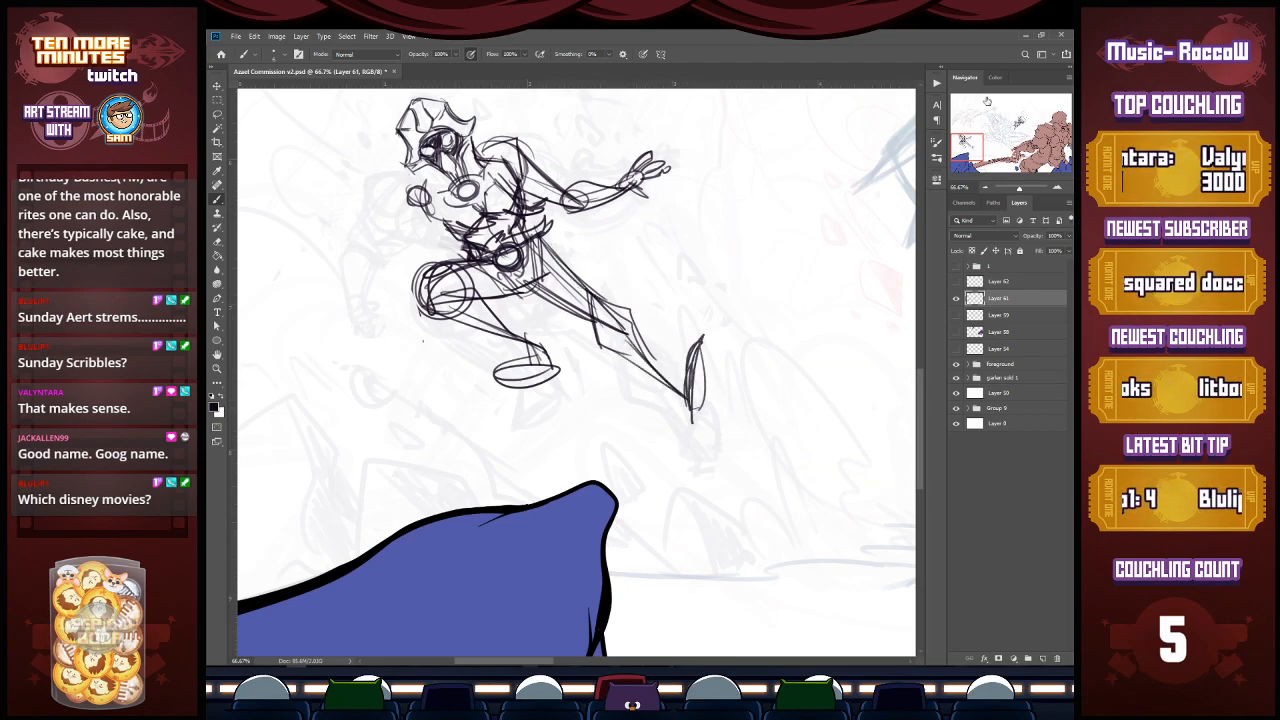
Step: Try a thin diagonal shaft with a rounded end below the bent leg, and undo those strokes
{"action": "left_click_drag", "start_coordinate": [972, 149], "coordinate": [967, 141]}
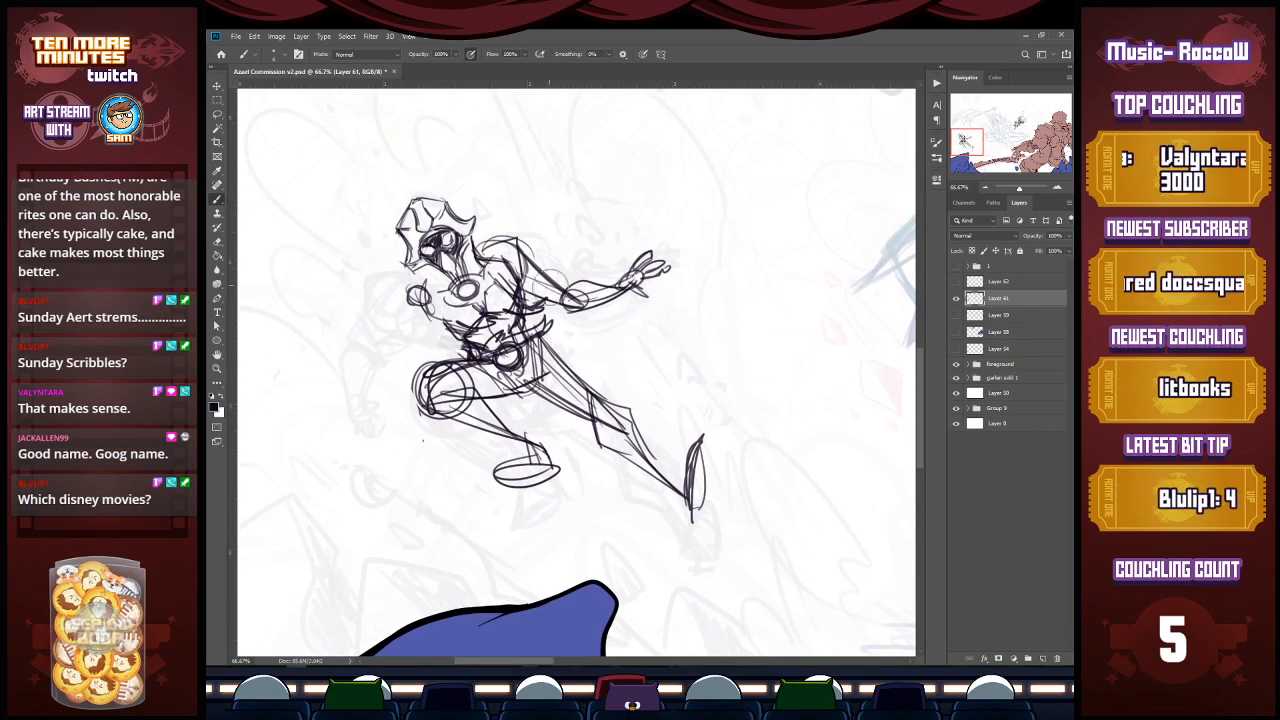
{"action": "mouse_move", "coordinate": [965, 145]}
{"action": "left_mouse_down"}
{"action": "mouse_move", "coordinate": [1019, 120]}
{"action": "mouse_move", "coordinate": [964, 143]}
{"action": "left_mouse_up"}
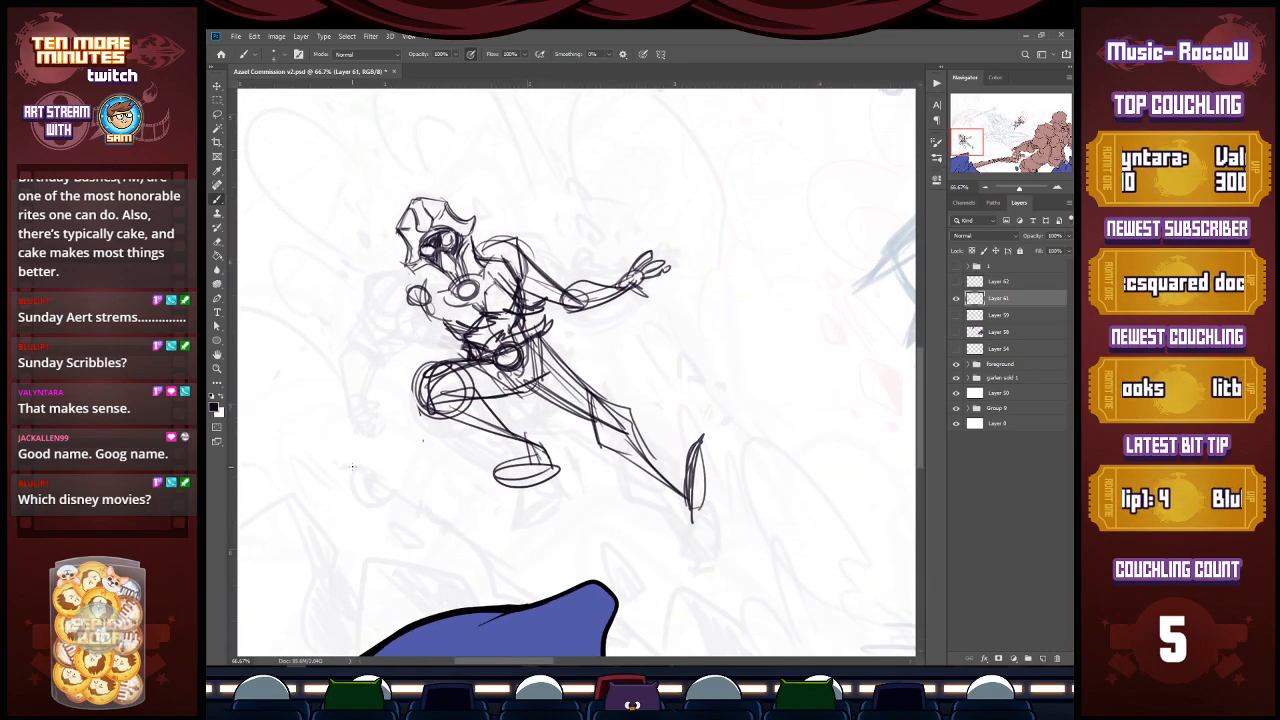
{"action": "mouse_move", "coordinate": [347, 465]}
{"action": "left_mouse_down"}
{"action": "mouse_move", "coordinate": [375, 476]}
{"action": "mouse_move", "coordinate": [384, 498]}
{"action": "mouse_move", "coordinate": [434, 508]}
{"action": "left_mouse_up"}
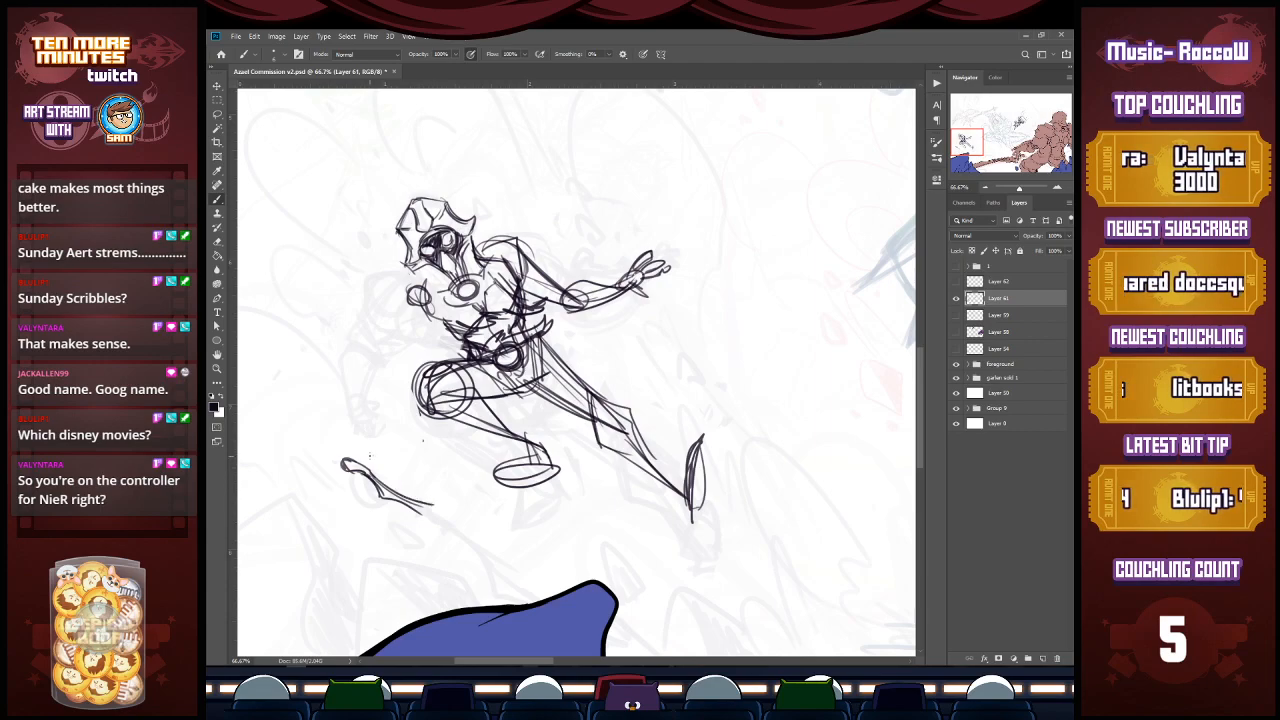
{"action": "key", "text": "ctrl+z"}
{"action": "key", "text": "ctrl+z"}
{"action": "key", "text": "ctrl+z"}
{"action": "key", "text": "ctrl+z"}
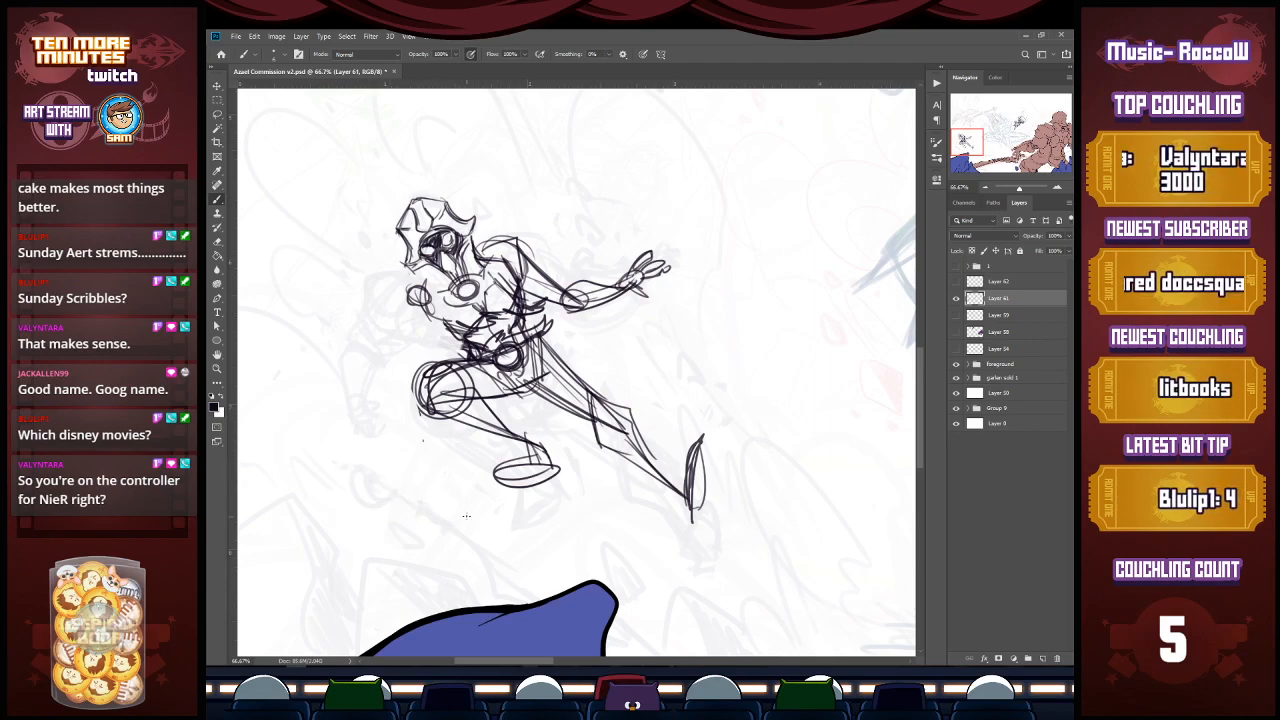
{"action": "mouse_move", "coordinate": [967, 142]}
{"action": "left_mouse_down"}
{"action": "mouse_move", "coordinate": [1022, 120]}
{"action": "mouse_move", "coordinate": [980, 156]}
{"action": "mouse_move", "coordinate": [967, 145]}
{"action": "left_mouse_up"}
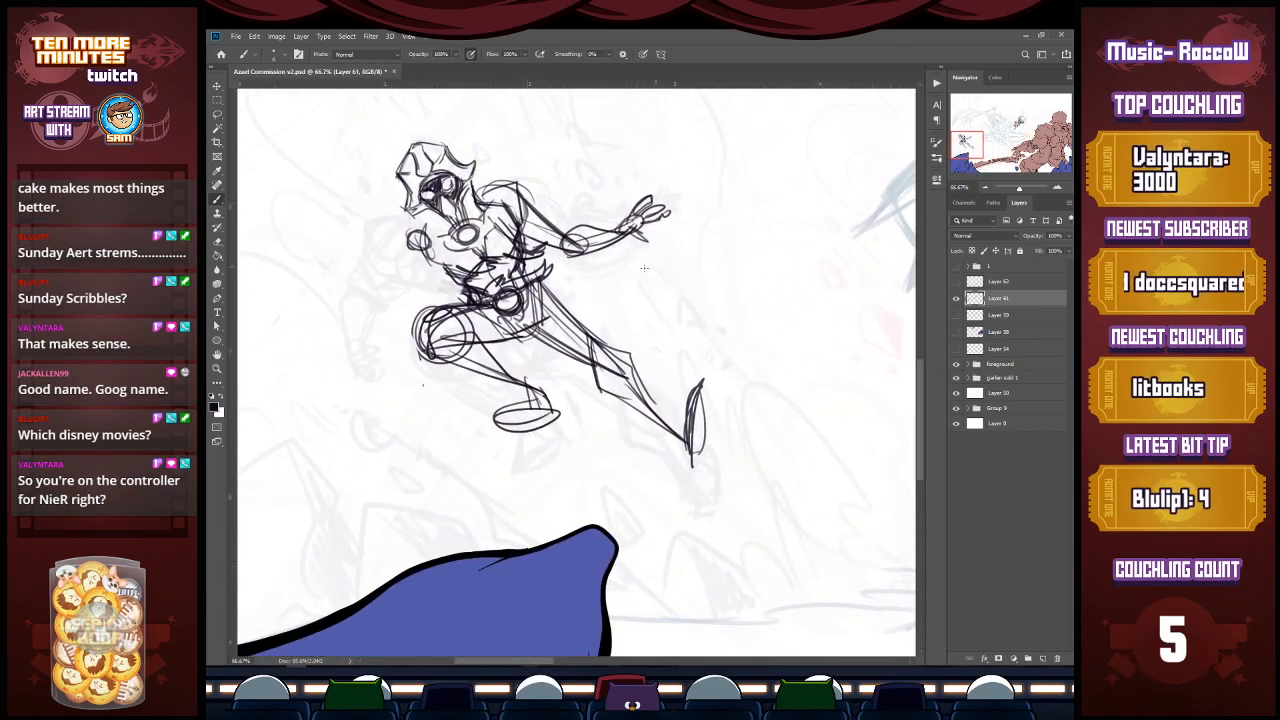
Step: Sketch a long diagonal spear shaft below the leaping figure, with a small pointed tip at its upper end
{"action": "mouse_move", "coordinate": [264, 304]}
{"action": "left_mouse_down"}
{"action": "mouse_move", "coordinate": [294, 320]}
{"action": "mouse_move", "coordinate": [255, 294]}
{"action": "left_mouse_up"}
{"action": "left_click_drag", "start_coordinate": [255, 294], "coordinate": [470, 428]}
{"action": "left_click_drag", "start_coordinate": [302, 328], "coordinate": [552, 478]}
{"action": "left_click_drag", "start_coordinate": [364, 364], "coordinate": [560, 482]}
{"action": "left_click_drag", "start_coordinate": [492, 440], "coordinate": [586, 494]}
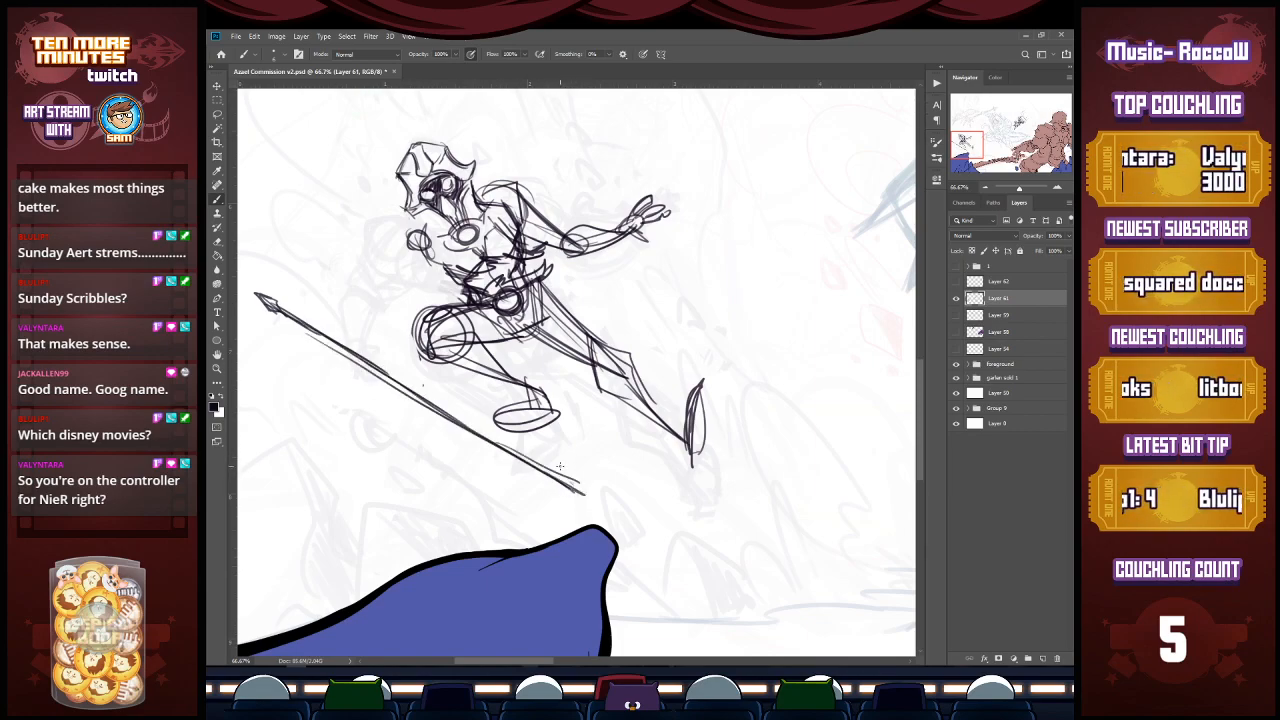
Step: Sketch the outline of a long angular spearhead with flared barbs at the lower end of the shaft
{"action": "mouse_move", "coordinate": [558, 475]}
{"action": "left_mouse_down"}
{"action": "mouse_move", "coordinate": [602, 475]}
{"action": "mouse_move", "coordinate": [662, 542]}
{"action": "left_mouse_up"}
{"action": "left_click_drag", "start_coordinate": [606, 484], "coordinate": [662, 544]}
{"action": "left_click_drag", "start_coordinate": [566, 490], "coordinate": [576, 520]}
{"action": "left_click_drag", "start_coordinate": [566, 510], "coordinate": [670, 540]}
{"action": "mouse_move", "coordinate": [608, 476]}
{"action": "left_mouse_down"}
{"action": "mouse_move", "coordinate": [666, 540]}
{"action": "mouse_move", "coordinate": [654, 528]}
{"action": "left_mouse_up"}
{"action": "left_click_drag", "start_coordinate": [560, 510], "coordinate": [692, 558]}
{"action": "left_click_drag", "start_coordinate": [622, 518], "coordinate": [692, 556]}
{"action": "mouse_move", "coordinate": [644, 506]}
{"action": "left_mouse_down"}
{"action": "mouse_move", "coordinate": [580, 541]}
{"action": "mouse_move", "coordinate": [618, 537]}
{"action": "left_mouse_up"}
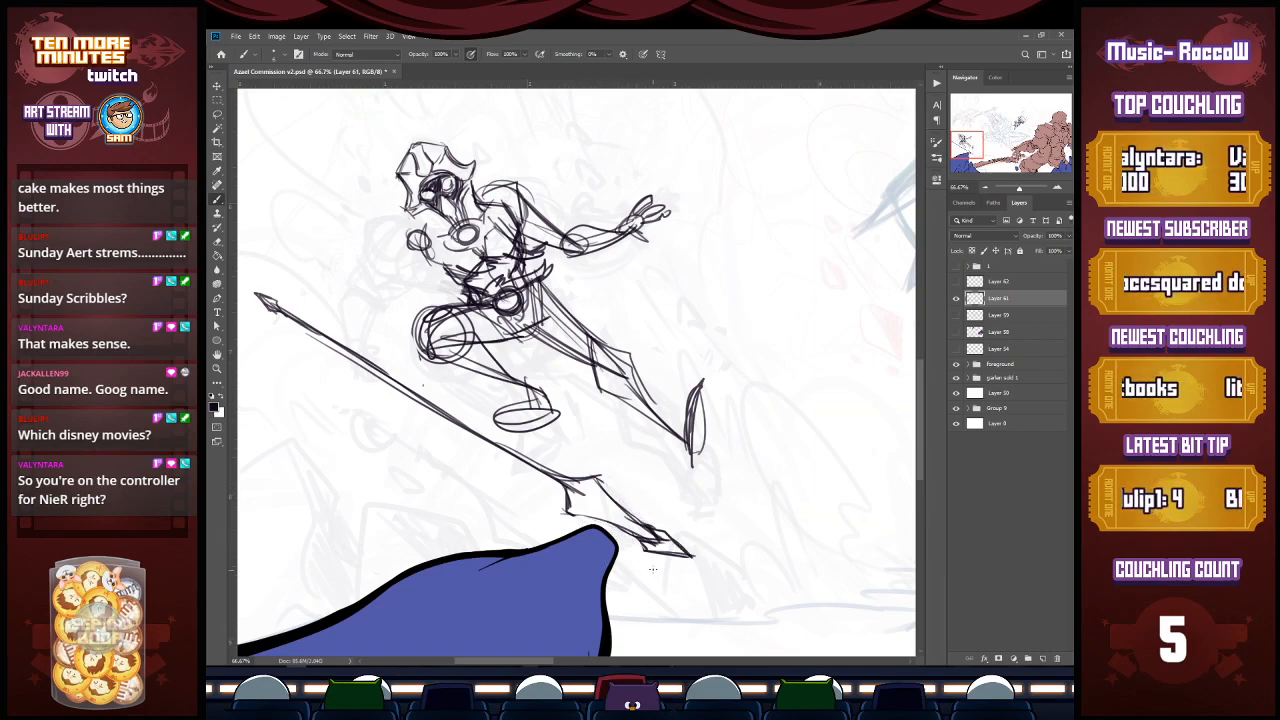
Step: Shade the spearhead with inner strokes, add a round collar at its base and darken the shaft lines
{"action": "left_click_drag", "start_coordinate": [567, 484], "coordinate": [642, 534]}
{"action": "left_click_drag", "start_coordinate": [566, 482], "coordinate": [694, 554]}
{"action": "mouse_move", "coordinate": [562, 487]}
{"action": "left_mouse_down"}
{"action": "mouse_move", "coordinate": [644, 545]}
{"action": "mouse_move", "coordinate": [596, 481]}
{"action": "mouse_move", "coordinate": [687, 541]}
{"action": "left_mouse_up"}
{"action": "mouse_move", "coordinate": [629, 517]}
{"action": "left_mouse_down"}
{"action": "mouse_move", "coordinate": [588, 483]}
{"action": "mouse_move", "coordinate": [546, 487]}
{"action": "mouse_move", "coordinate": [560, 492]}
{"action": "mouse_move", "coordinate": [543, 467]}
{"action": "mouse_move", "coordinate": [552, 488]}
{"action": "left_mouse_up"}
{"action": "left_click_drag", "start_coordinate": [497, 445], "coordinate": [542, 470]}
{"action": "left_click_drag", "start_coordinate": [271, 309], "coordinate": [344, 345]}
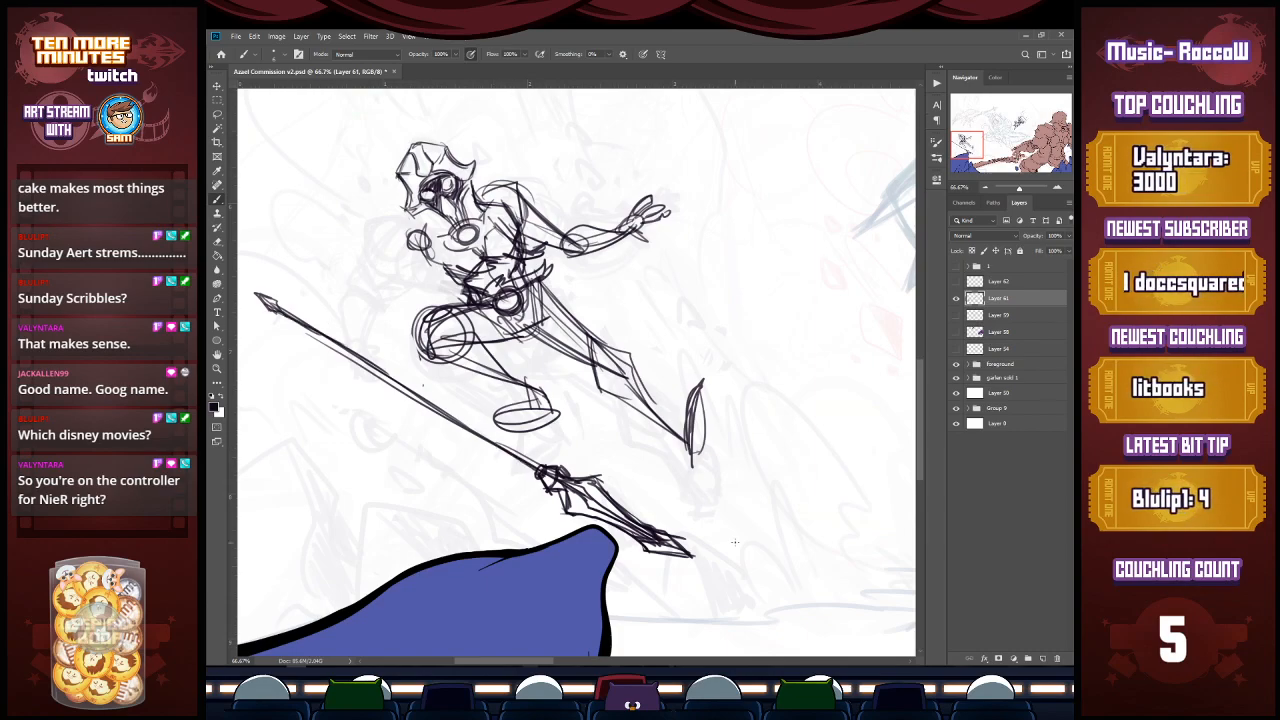
Step: Draw a hand gripping the upper shaft, and connect it to the shoulder with a forearm, round elbow and upper arm
{"action": "mouse_move", "coordinate": [355, 347]}
{"action": "left_mouse_down"}
{"action": "mouse_move", "coordinate": [383, 365]}
{"action": "mouse_move", "coordinate": [352, 352]}
{"action": "left_mouse_up"}
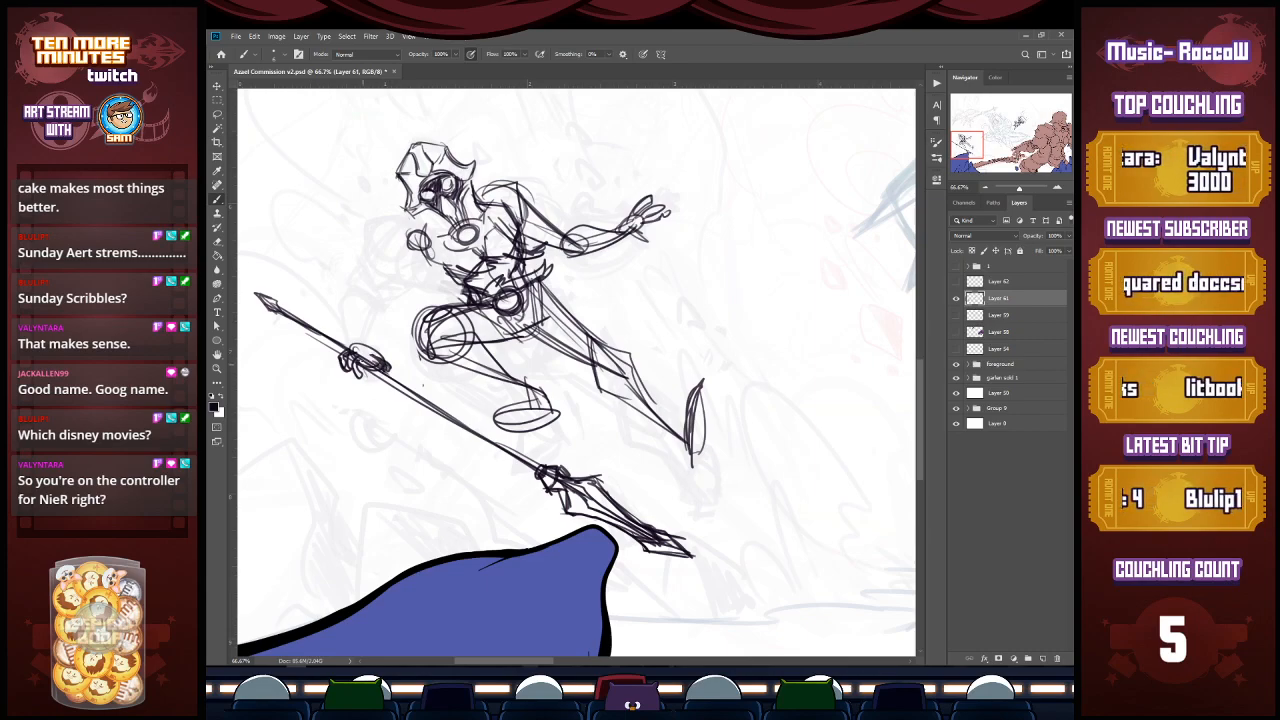
{"action": "mouse_move", "coordinate": [345, 340]}
{"action": "left_mouse_down"}
{"action": "mouse_move", "coordinate": [372, 338]}
{"action": "mouse_move", "coordinate": [380, 356]}
{"action": "left_mouse_up"}
{"action": "left_click_drag", "start_coordinate": [372, 308], "coordinate": [375, 347]}
{"action": "mouse_move", "coordinate": [346, 290]}
{"action": "left_mouse_down"}
{"action": "mouse_move", "coordinate": [374, 246]}
{"action": "mouse_move", "coordinate": [398, 252]}
{"action": "left_mouse_up"}
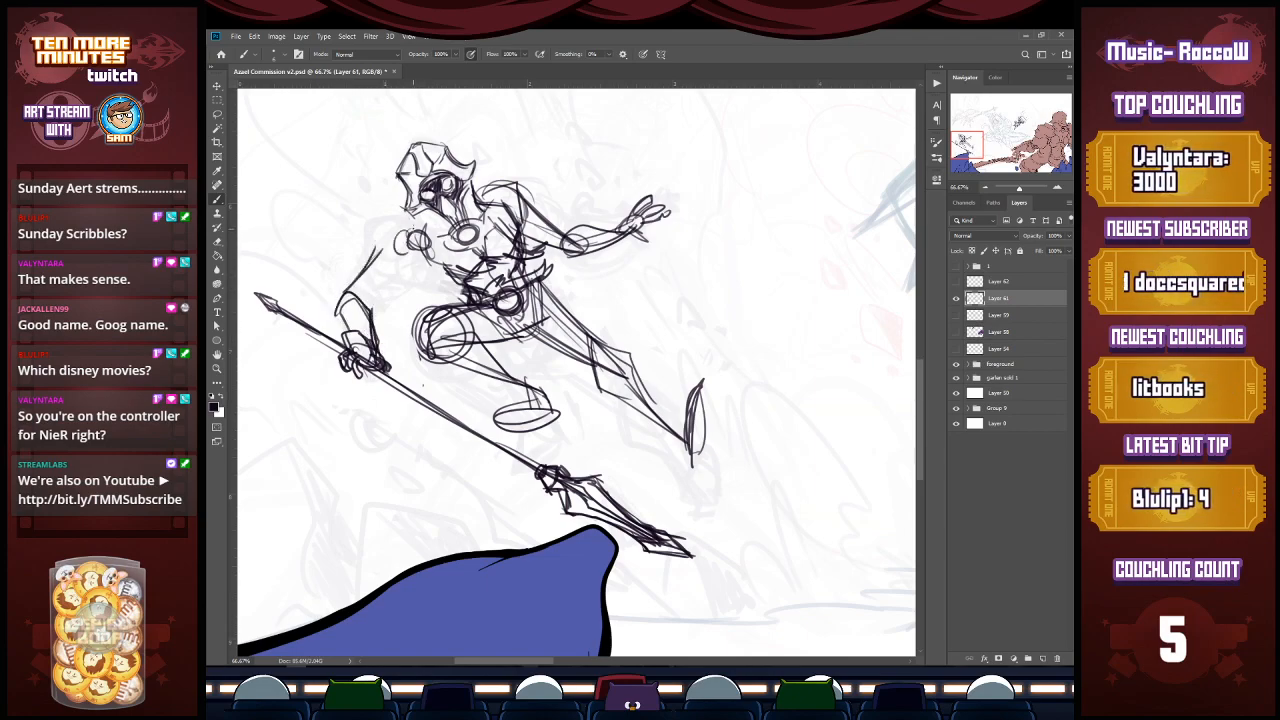
{"action": "mouse_move", "coordinate": [348, 288]}
{"action": "left_mouse_down"}
{"action": "mouse_move", "coordinate": [364, 304]}
{"action": "mouse_move", "coordinate": [328, 292]}
{"action": "mouse_move", "coordinate": [372, 292]}
{"action": "mouse_move", "coordinate": [370, 308]}
{"action": "mouse_move", "coordinate": [416, 248]}
{"action": "left_mouse_up"}
{"action": "mouse_move", "coordinate": [346, 280]}
{"action": "left_mouse_down"}
{"action": "mouse_move", "coordinate": [352, 252]}
{"action": "mouse_move", "coordinate": [394, 230]}
{"action": "mouse_move", "coordinate": [384, 236]}
{"action": "left_mouse_up"}
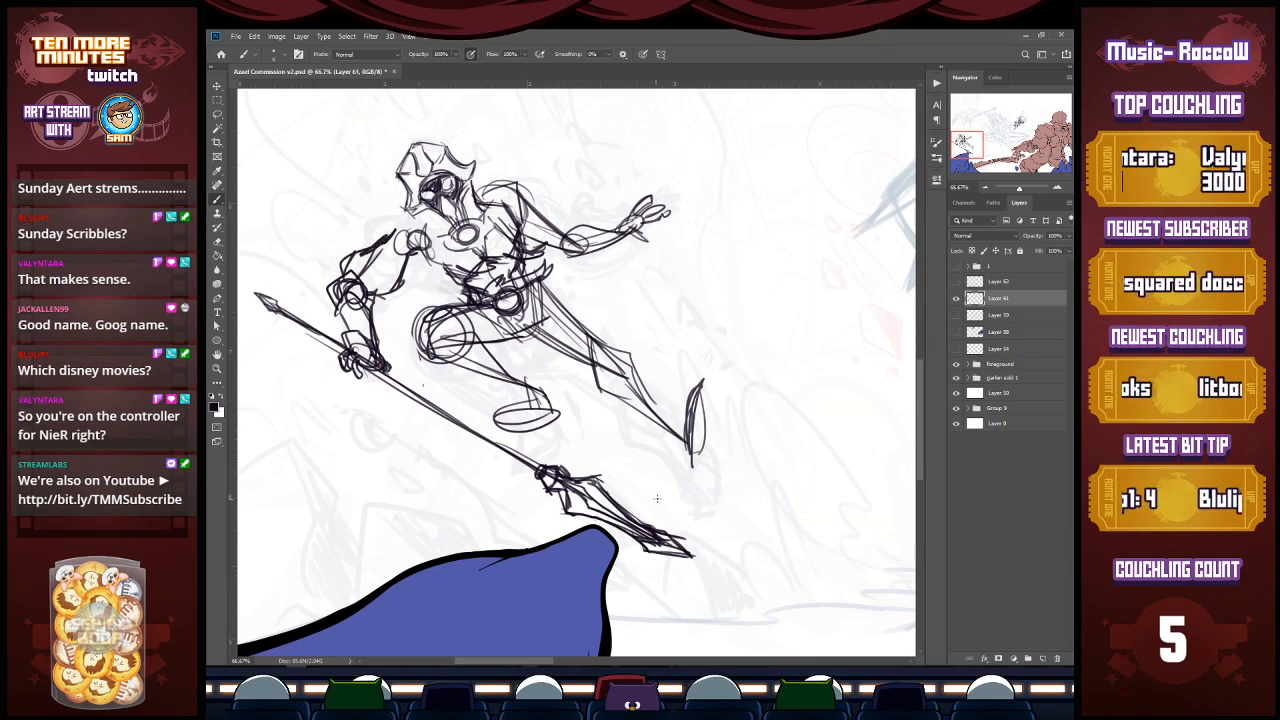
Step: Lasso the spear together with its arm and rotate the selection clockwise by about 8 degrees
{"action": "key", "text": "l"}
{"action": "mouse_move", "coordinate": [600, 468]}
{"action": "left_mouse_down"}
{"action": "mouse_move", "coordinate": [522, 442]}
{"action": "mouse_move", "coordinate": [402, 362]}
{"action": "mouse_move", "coordinate": [428, 254]}
{"action": "mouse_move", "coordinate": [248, 274]}
{"action": "mouse_move", "coordinate": [706, 618]}
{"action": "mouse_move", "coordinate": [600, 468]}
{"action": "left_mouse_up"}
{"action": "key", "text": "v"}
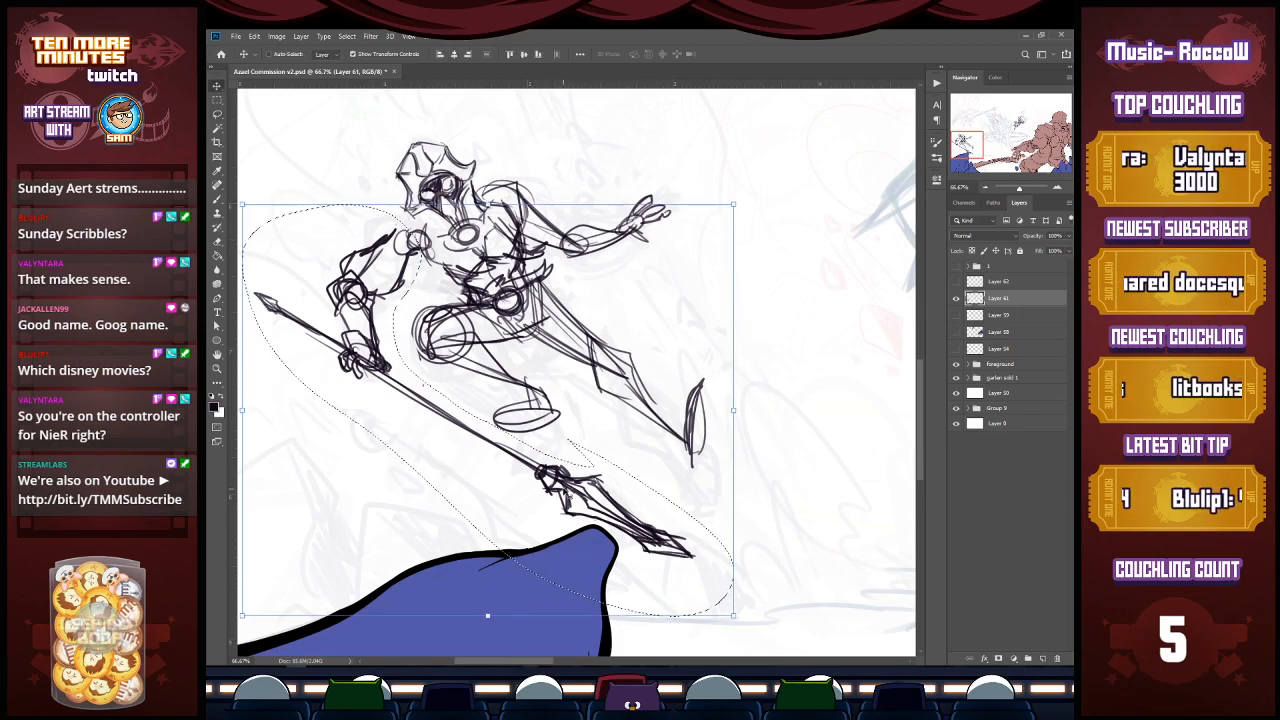
{"action": "left_click_drag", "start_coordinate": [578, 494], "coordinate": [570, 486]}
{"action": "left_click_drag", "start_coordinate": [697, 550], "coordinate": [638, 553]}
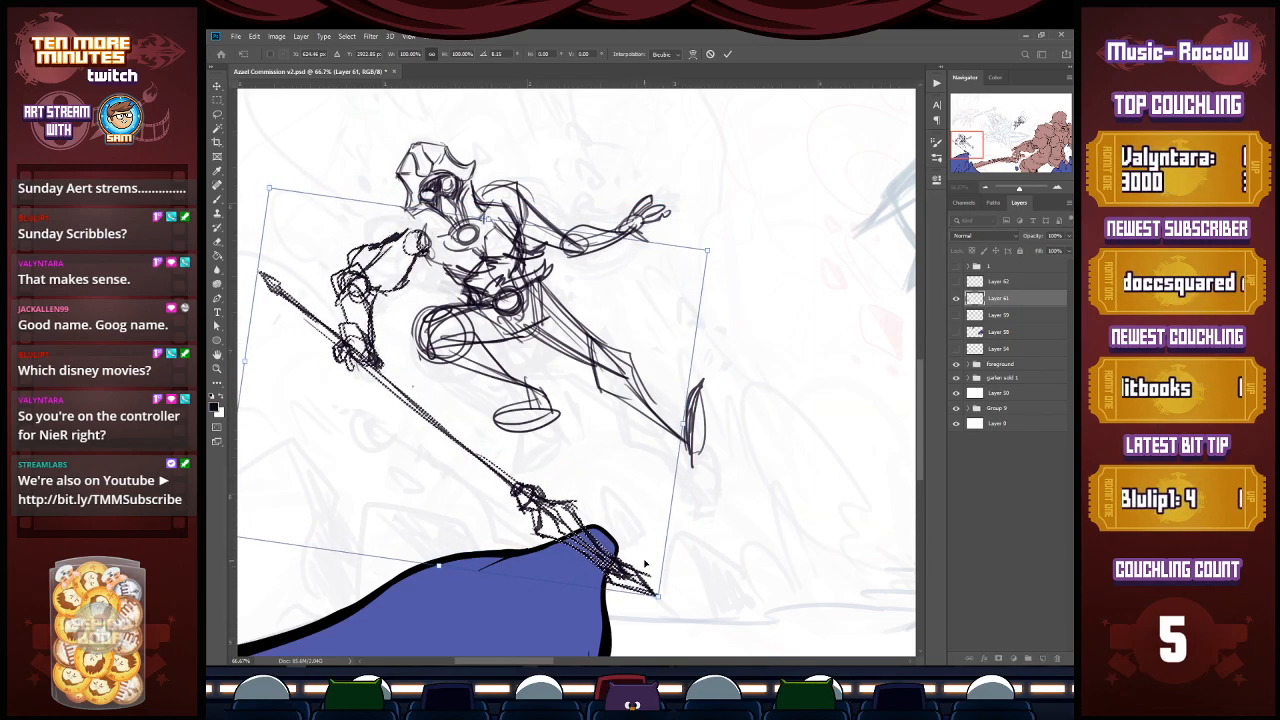
{"action": "key", "text": "Return"}
Step: Try to rotate the spear alone about 34 degrees counter-clockwise so it lies nearly horizontal, undo it and deselect
{"action": "key", "text": "l"}
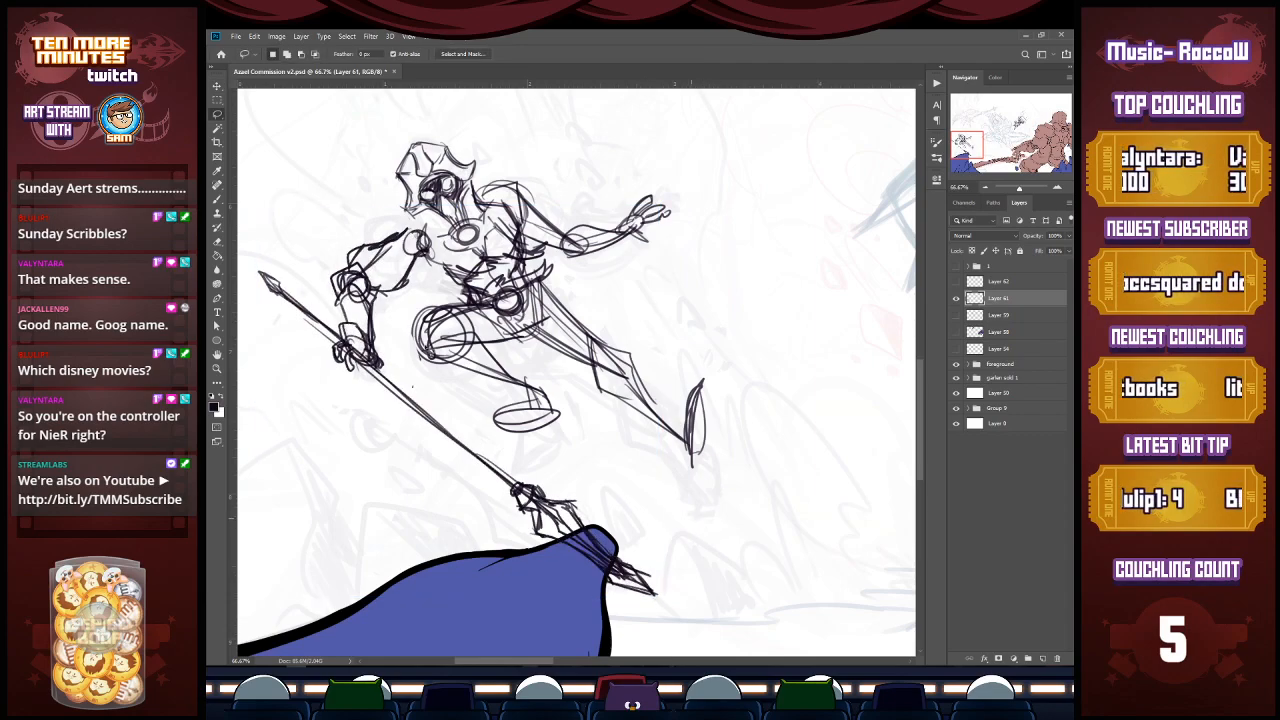
{"action": "mouse_move", "coordinate": [381, 343]}
{"action": "left_mouse_down"}
{"action": "mouse_move", "coordinate": [305, 280]}
{"action": "mouse_move", "coordinate": [460, 520]}
{"action": "mouse_move", "coordinate": [488, 436]}
{"action": "mouse_move", "coordinate": [380, 336]}
{"action": "left_mouse_up"}
{"action": "key", "text": "v"}
{"action": "left_click_drag", "start_coordinate": [688, 248], "coordinate": [735, 397]}
{"action": "key", "text": "ctrl+z"}
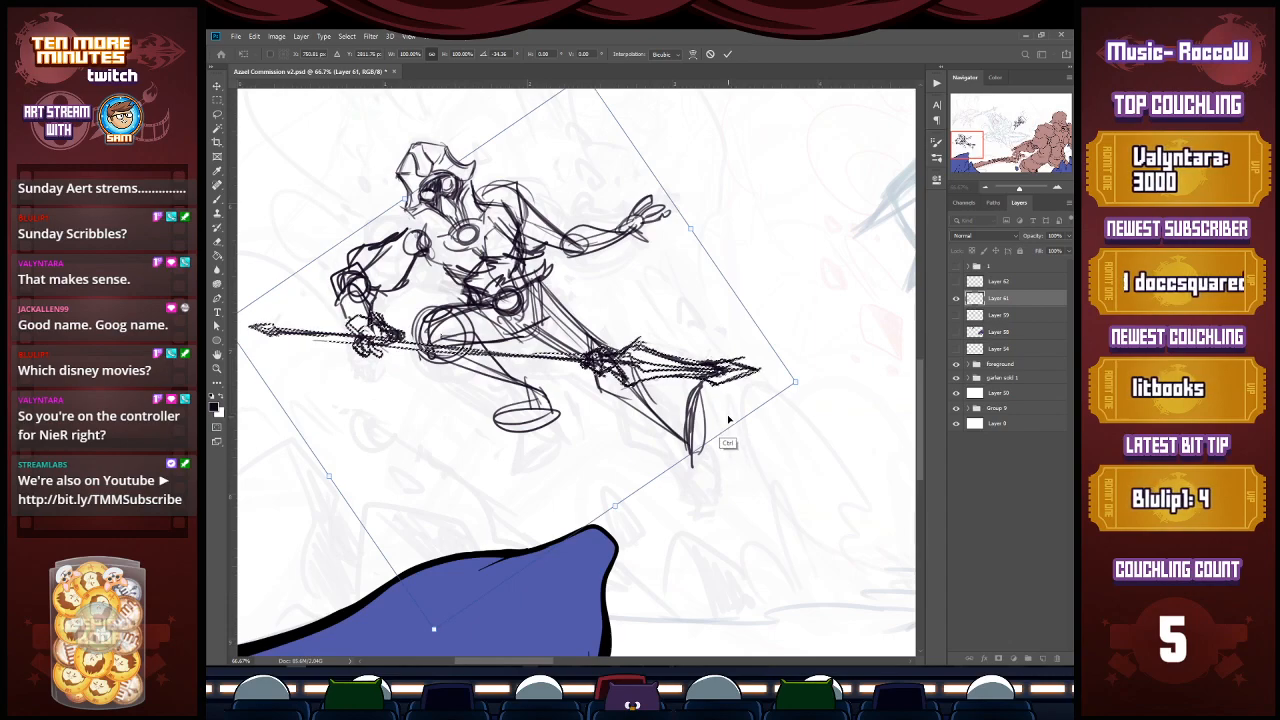
{"action": "key", "text": "Return"}
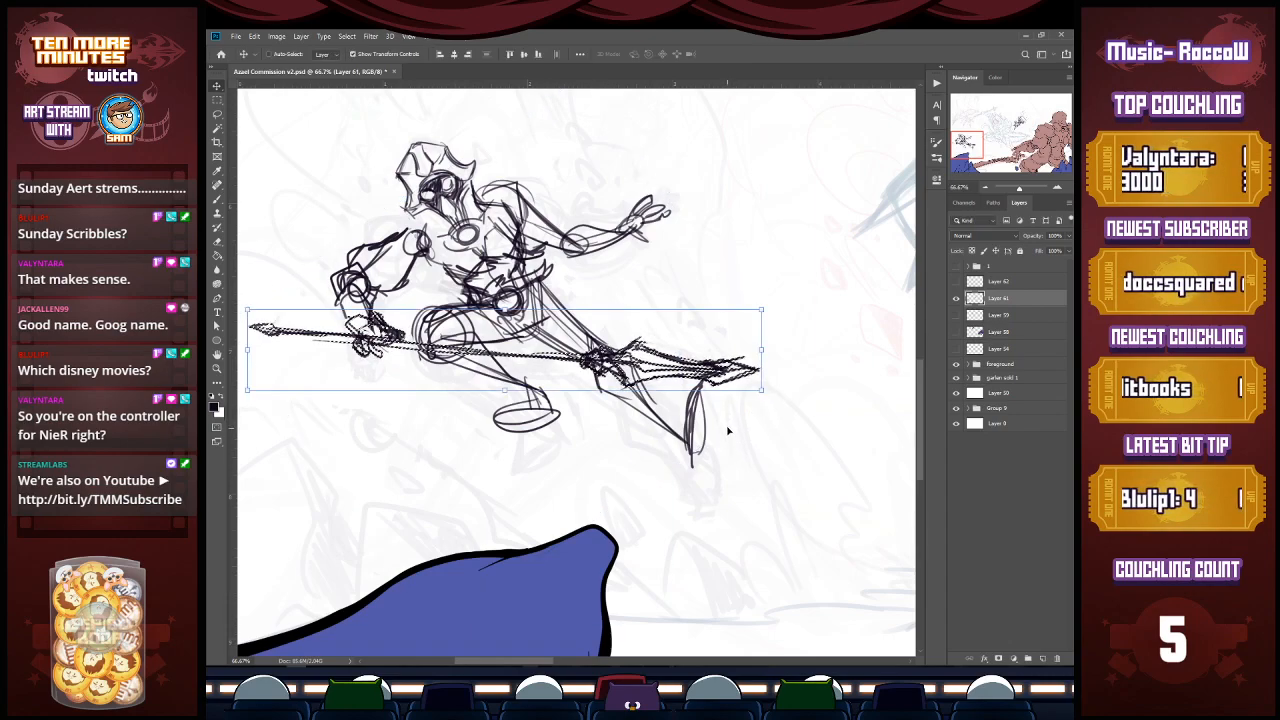
{"action": "key", "text": "ctrl+z"}
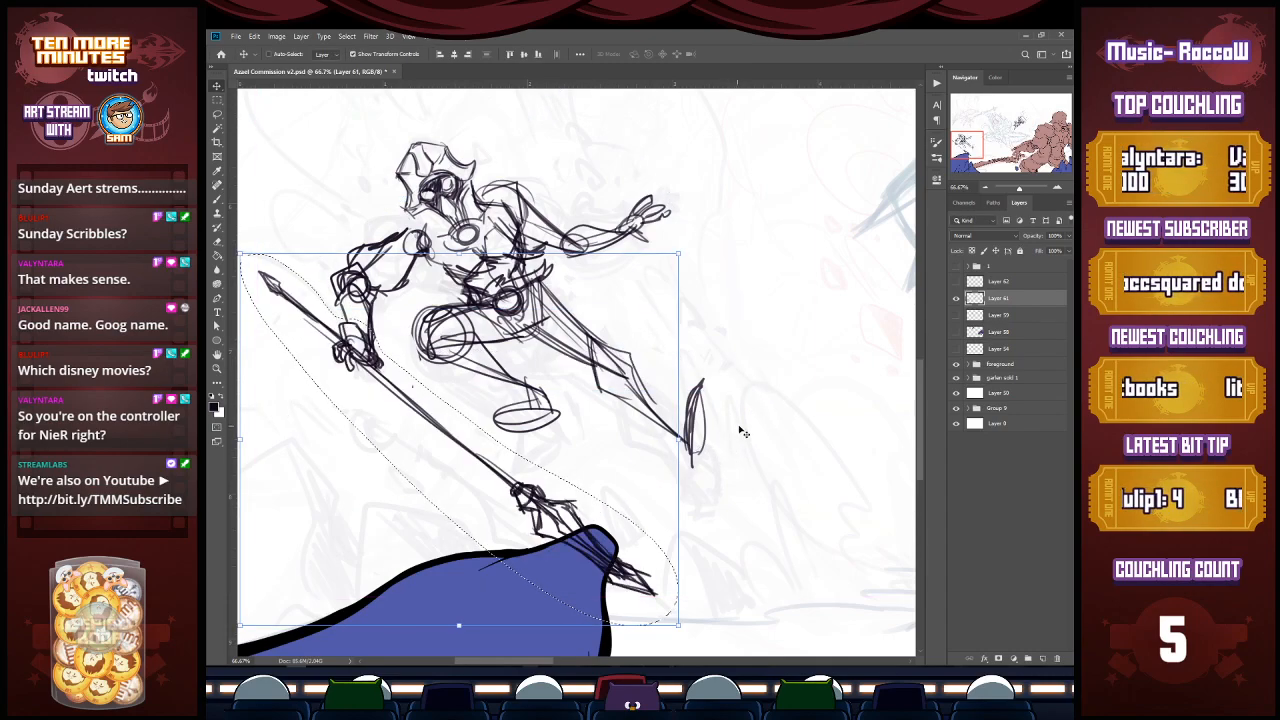
{"action": "key", "text": "l"}
{"action": "key", "text": "ctrl+d"}
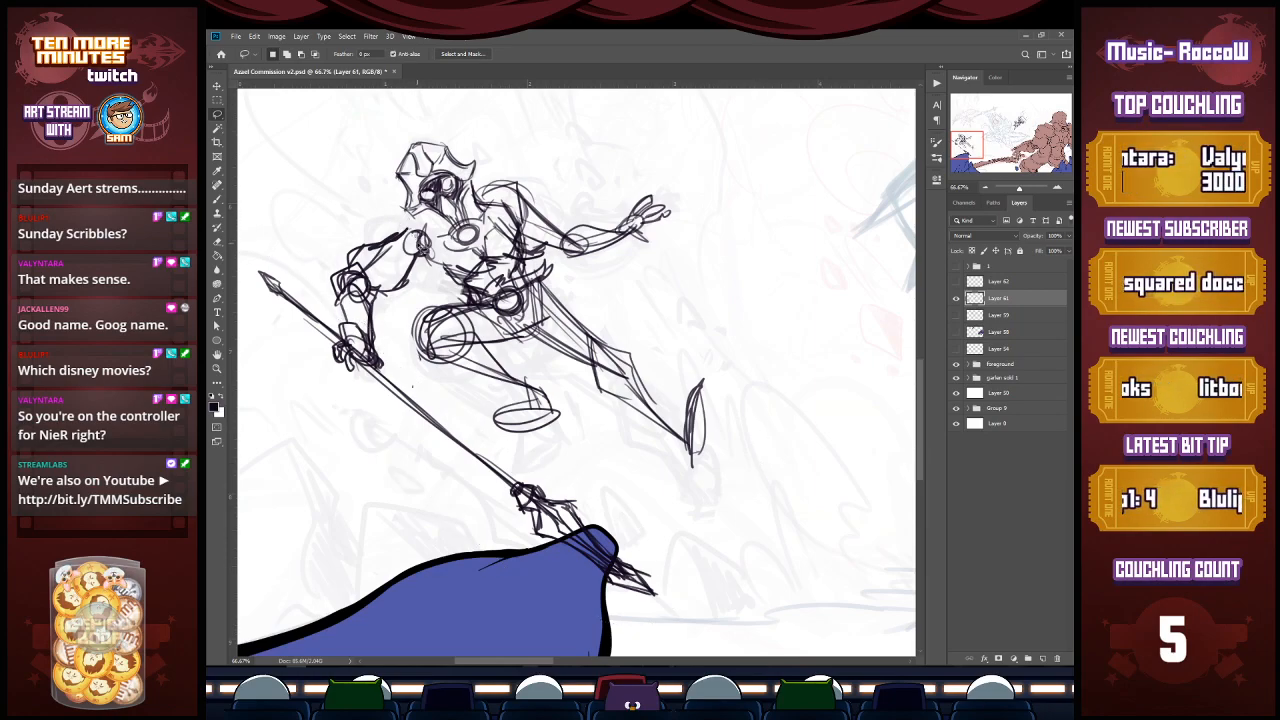
Step: Brush in armored shoulder pads on both shoulders and add plate lines around the upper spear arm
{"action": "key", "text": "b"}
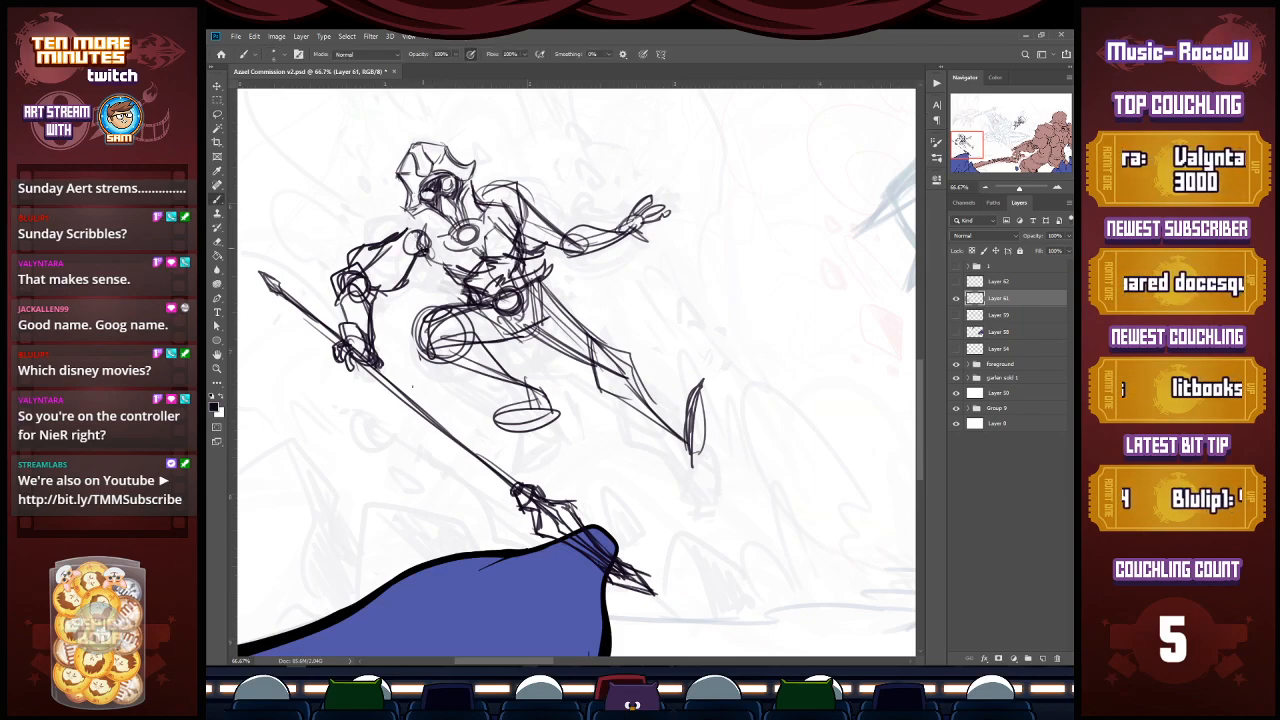
{"action": "mouse_move", "coordinate": [379, 243]}
{"action": "left_mouse_down"}
{"action": "mouse_move", "coordinate": [384, 216]}
{"action": "mouse_move", "coordinate": [411, 206]}
{"action": "mouse_move", "coordinate": [379, 243]}
{"action": "mouse_move", "coordinate": [424, 261]}
{"action": "mouse_move", "coordinate": [381, 210]}
{"action": "mouse_move", "coordinate": [438, 258]}
{"action": "mouse_move", "coordinate": [422, 214]}
{"action": "left_mouse_up"}
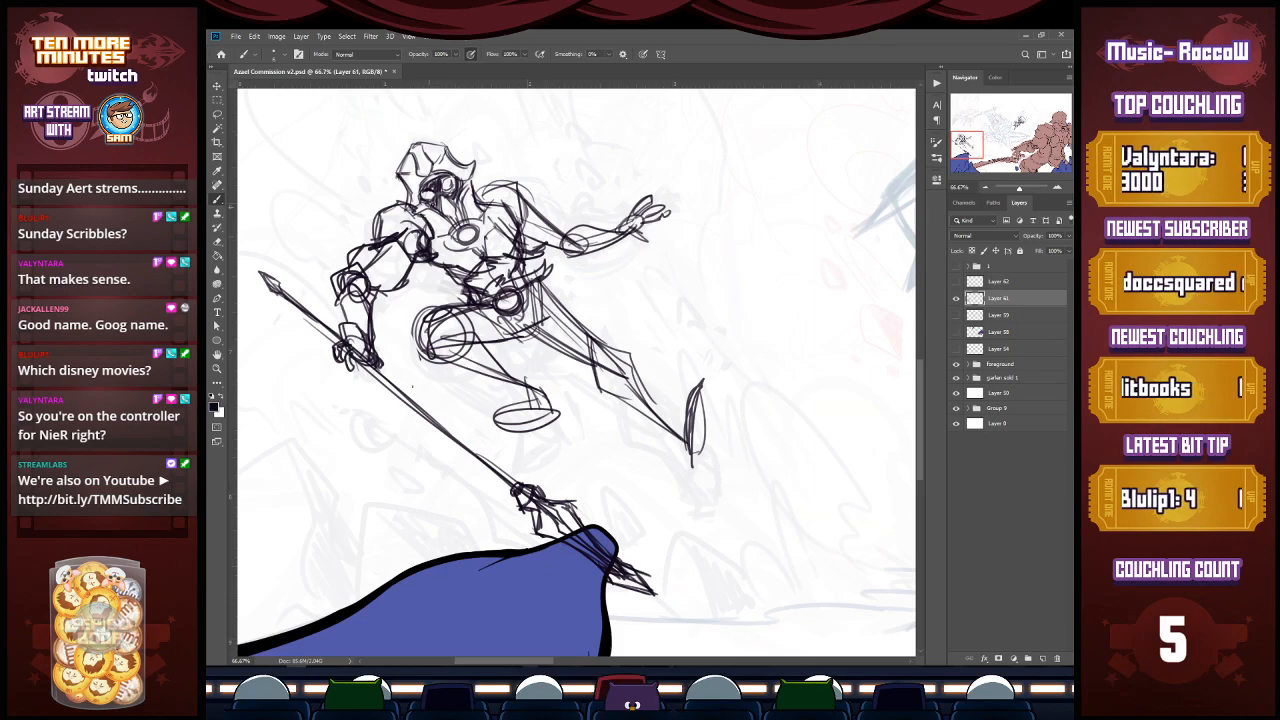
{"action": "mouse_move", "coordinate": [490, 187]}
{"action": "left_mouse_down"}
{"action": "mouse_move", "coordinate": [480, 178]}
{"action": "mouse_move", "coordinate": [534, 196]}
{"action": "mouse_move", "coordinate": [516, 230]}
{"action": "mouse_move", "coordinate": [493, 214]}
{"action": "left_mouse_up"}
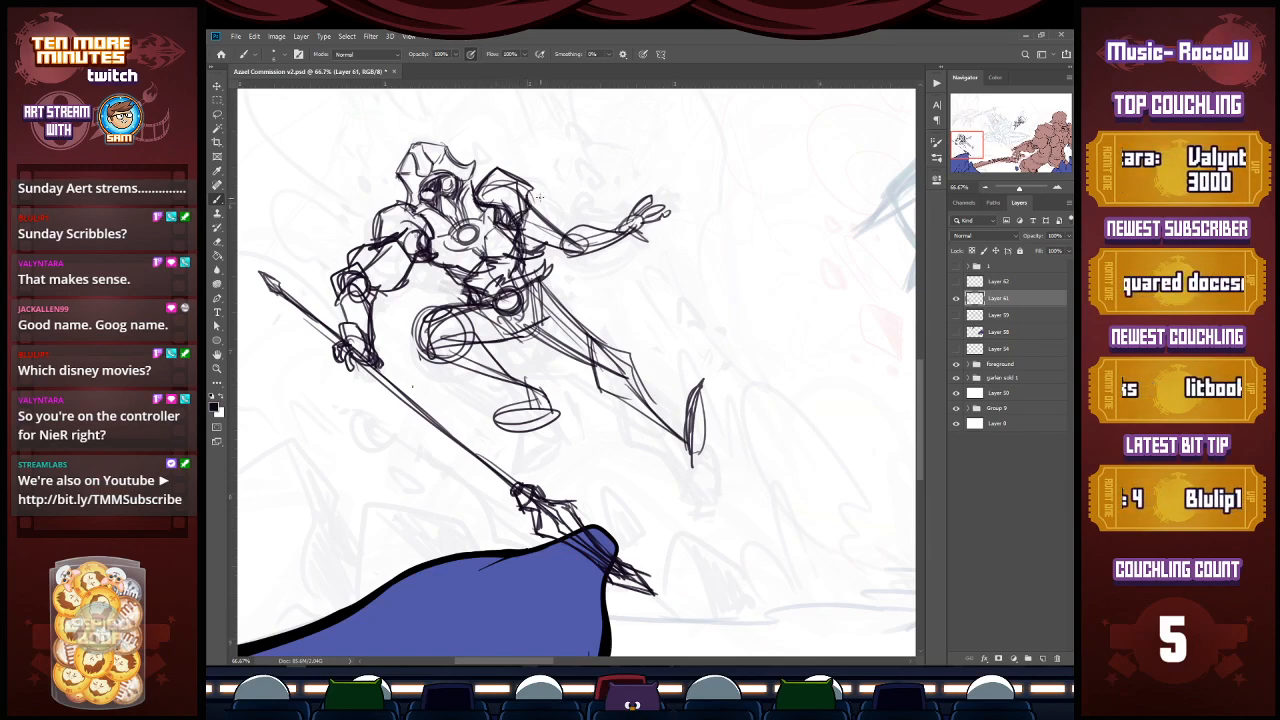
{"action": "left_click_drag", "start_coordinate": [545, 208], "coordinate": [525, 192]}
{"action": "mouse_move", "coordinate": [368, 246]}
{"action": "left_mouse_down"}
{"action": "mouse_move", "coordinate": [380, 208]}
{"action": "mouse_move", "coordinate": [363, 250]}
{"action": "mouse_move", "coordinate": [374, 224]}
{"action": "mouse_move", "coordinate": [410, 248]}
{"action": "left_mouse_up"}
{"action": "left_click_drag", "start_coordinate": [402, 242], "coordinate": [422, 262]}
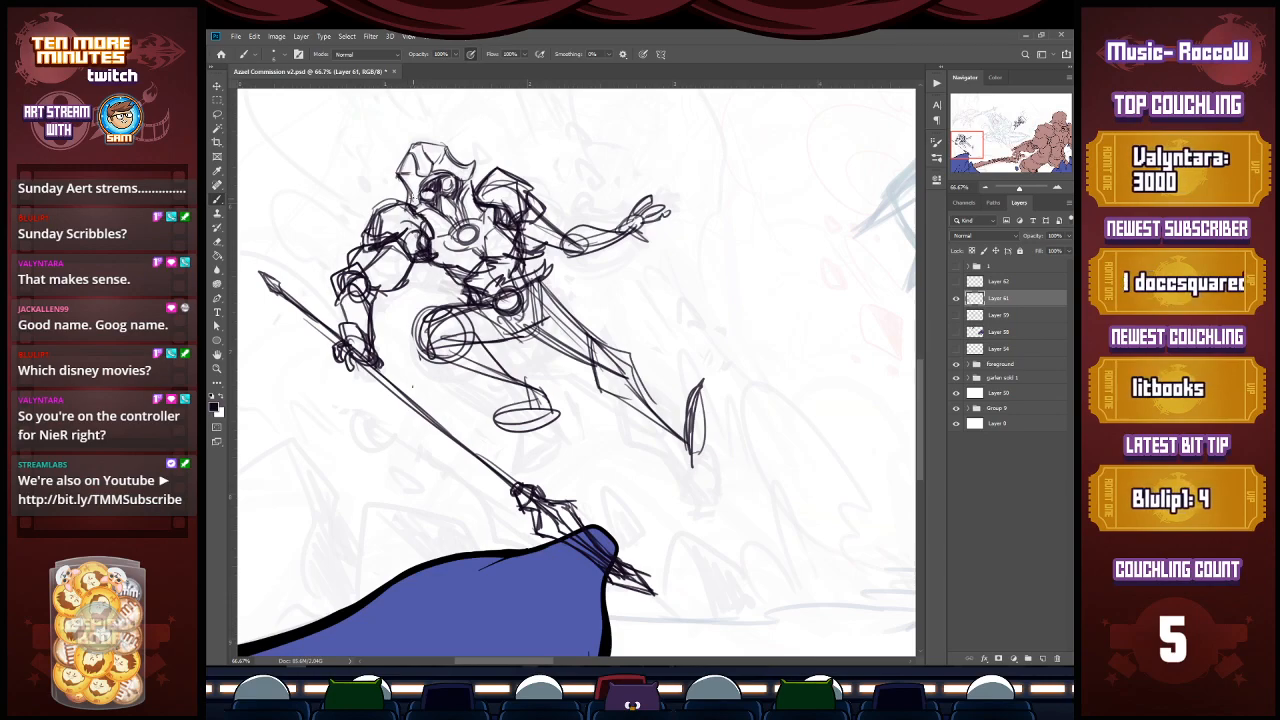
Step: Redraw the round chest emblem in black with a white ring, and add lines to the torso and gripping hand
{"action": "mouse_move", "coordinate": [446, 233]}
{"action": "left_mouse_down"}
{"action": "mouse_move", "coordinate": [473, 214]}
{"action": "mouse_move", "coordinate": [482, 239]}
{"action": "left_mouse_up"}
{"action": "mouse_move", "coordinate": [456, 216]}
{"action": "left_mouse_down"}
{"action": "mouse_move", "coordinate": [448, 243]}
{"action": "mouse_move", "coordinate": [478, 216]}
{"action": "left_mouse_up"}
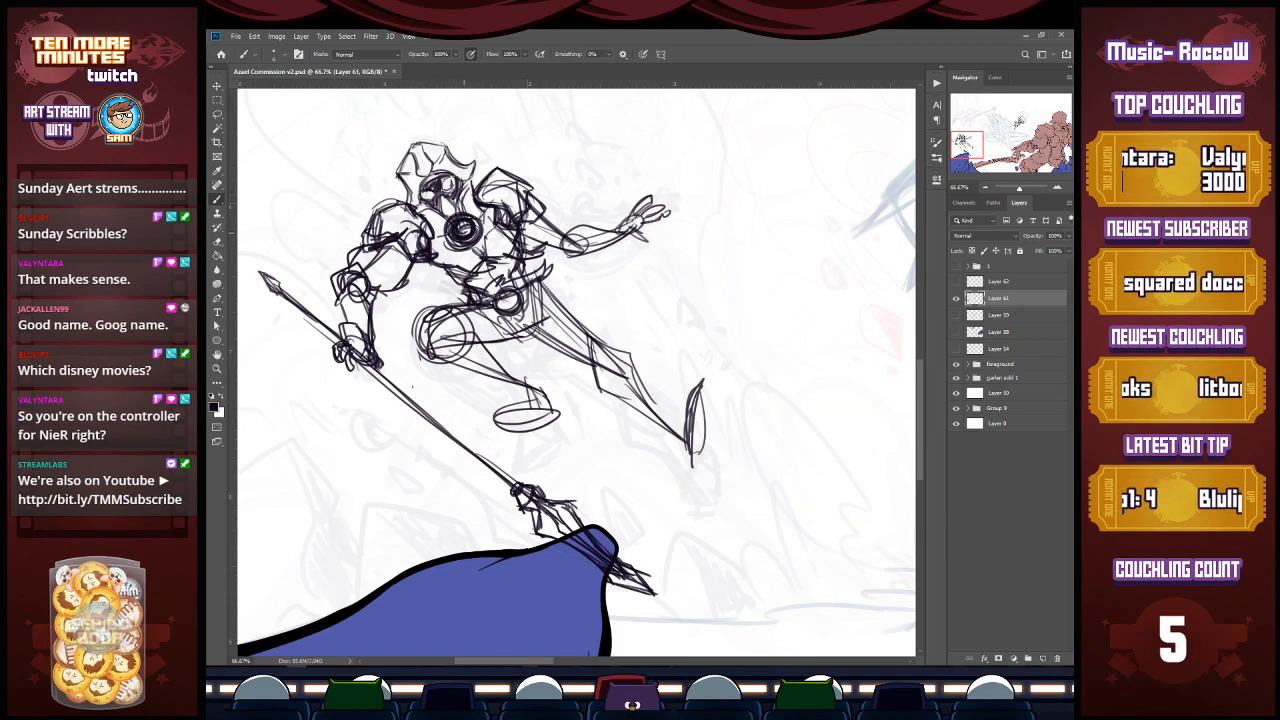
{"action": "key", "text": "x"}
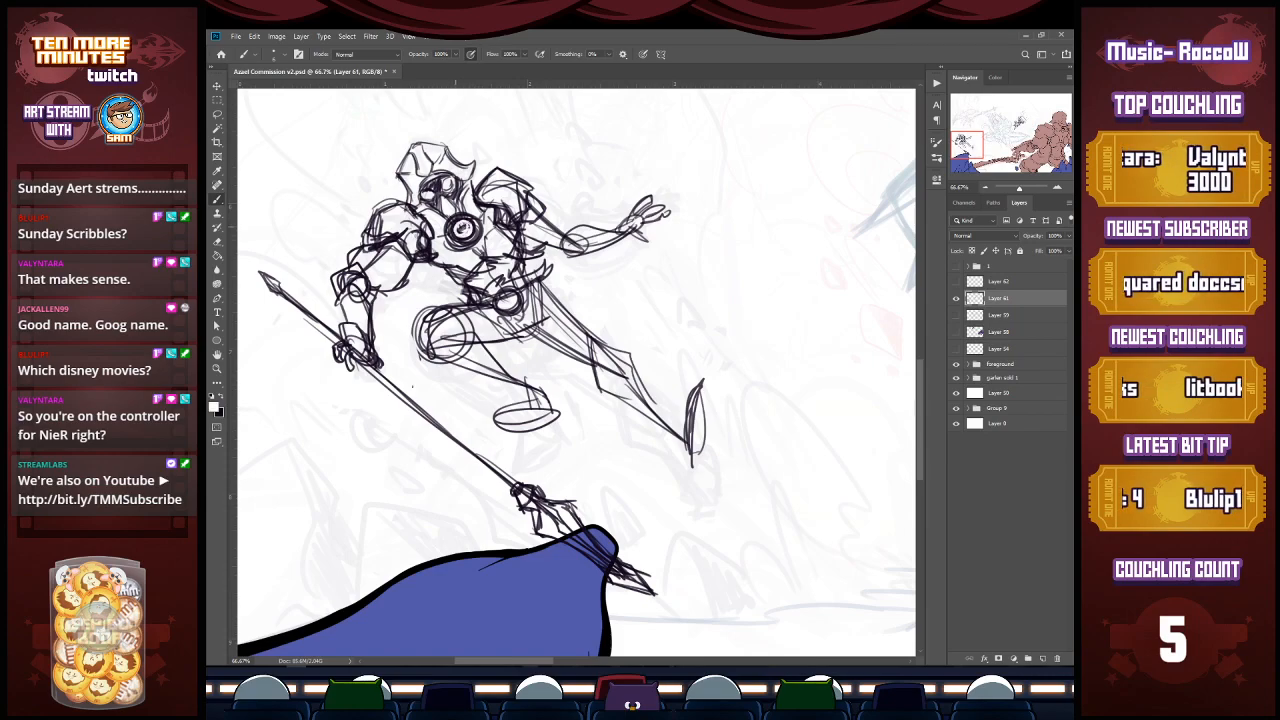
{"action": "key", "text": "x"}
{"action": "key", "text": "x"}
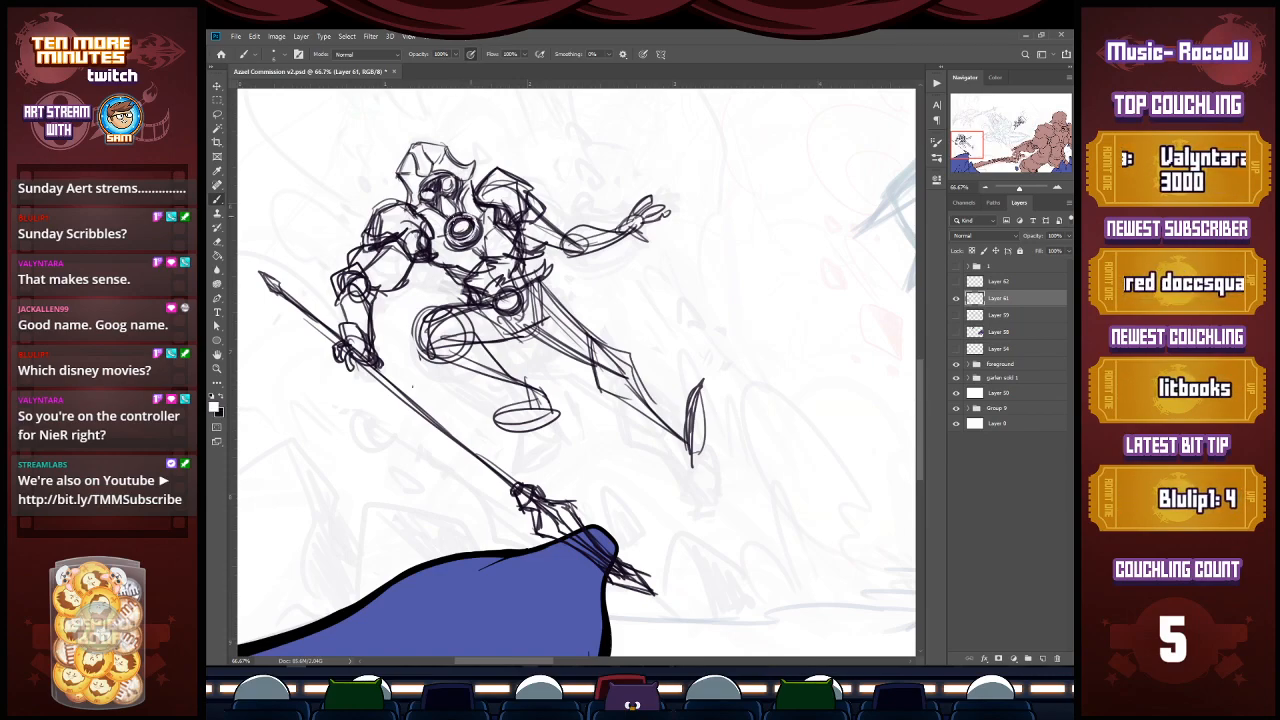
{"action": "key", "text": "x"}
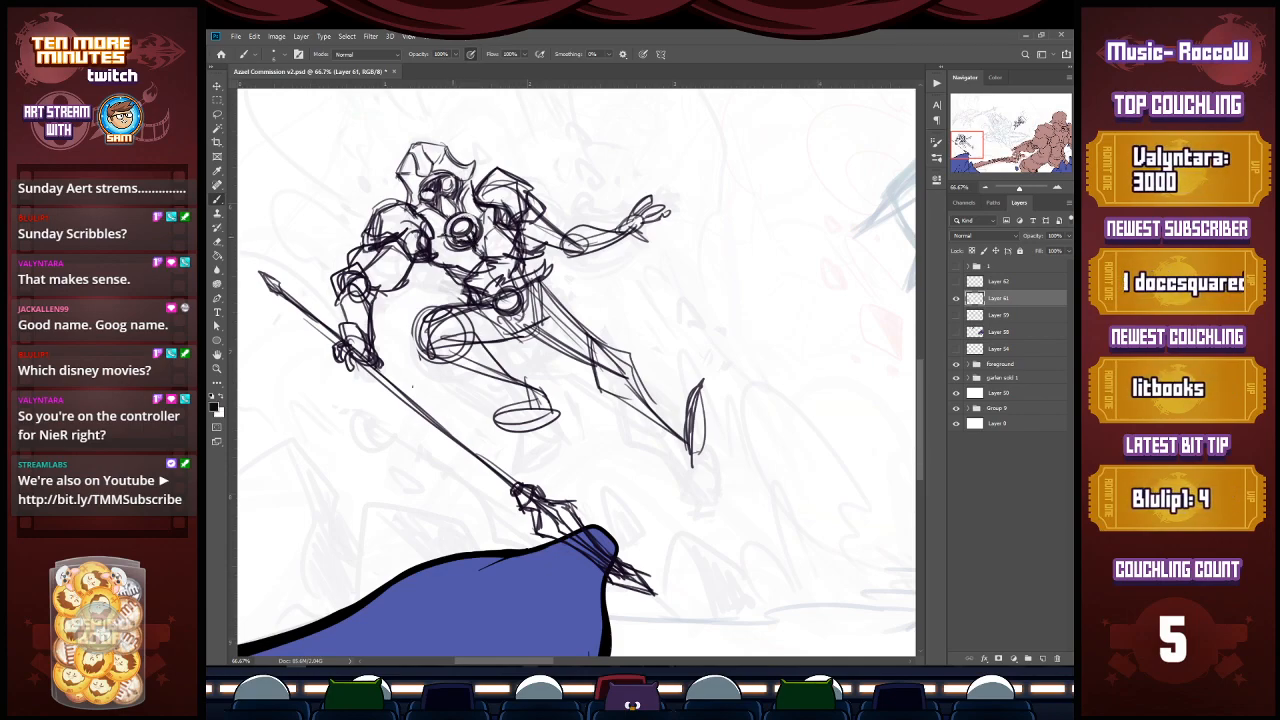
{"action": "left_click_drag", "start_coordinate": [420, 254], "coordinate": [464, 302]}
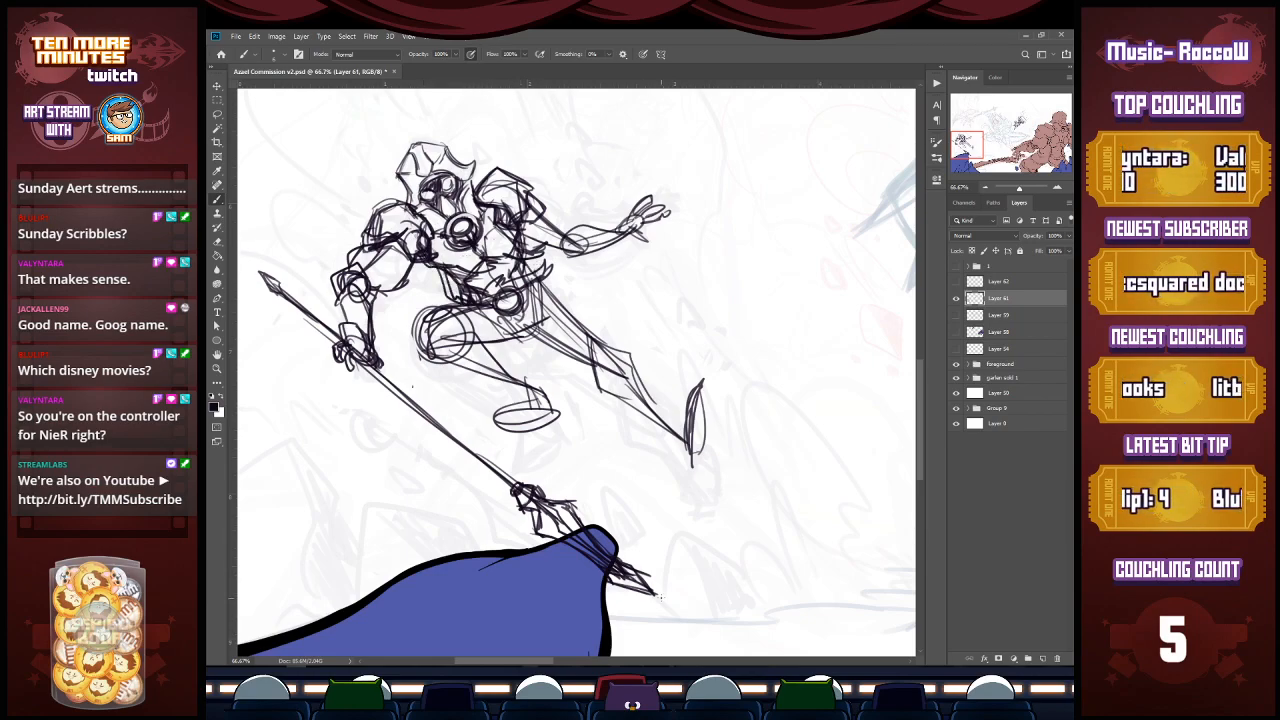
{"action": "left_click_drag", "start_coordinate": [372, 350], "coordinate": [388, 368]}
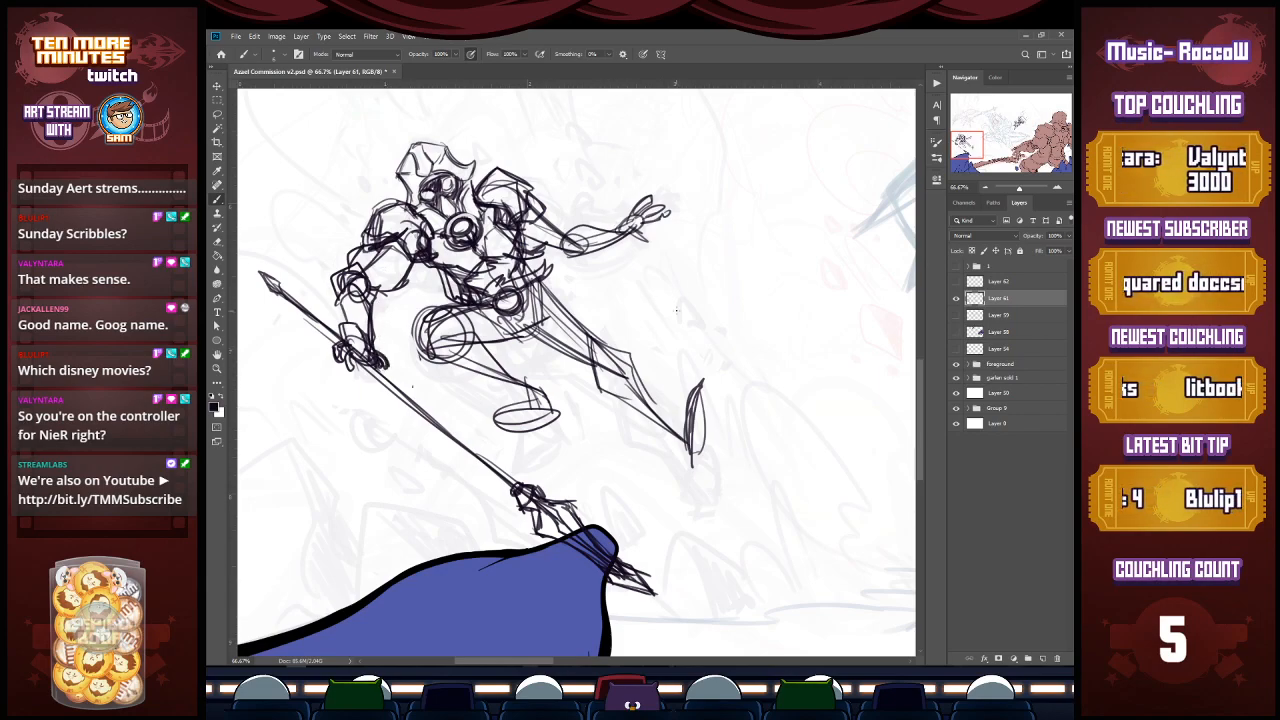
Step: Erase the outstretched far arm and redraw the edges of the far shoulder pad
{"action": "key", "text": "e"}
{"action": "mouse_move", "coordinate": [557, 223]}
{"action": "left_mouse_down"}
{"action": "mouse_move", "coordinate": [569, 254]}
{"action": "mouse_move", "coordinate": [565, 237]}
{"action": "mouse_move", "coordinate": [653, 203]}
{"action": "left_mouse_up"}
{"action": "key", "text": "b"}
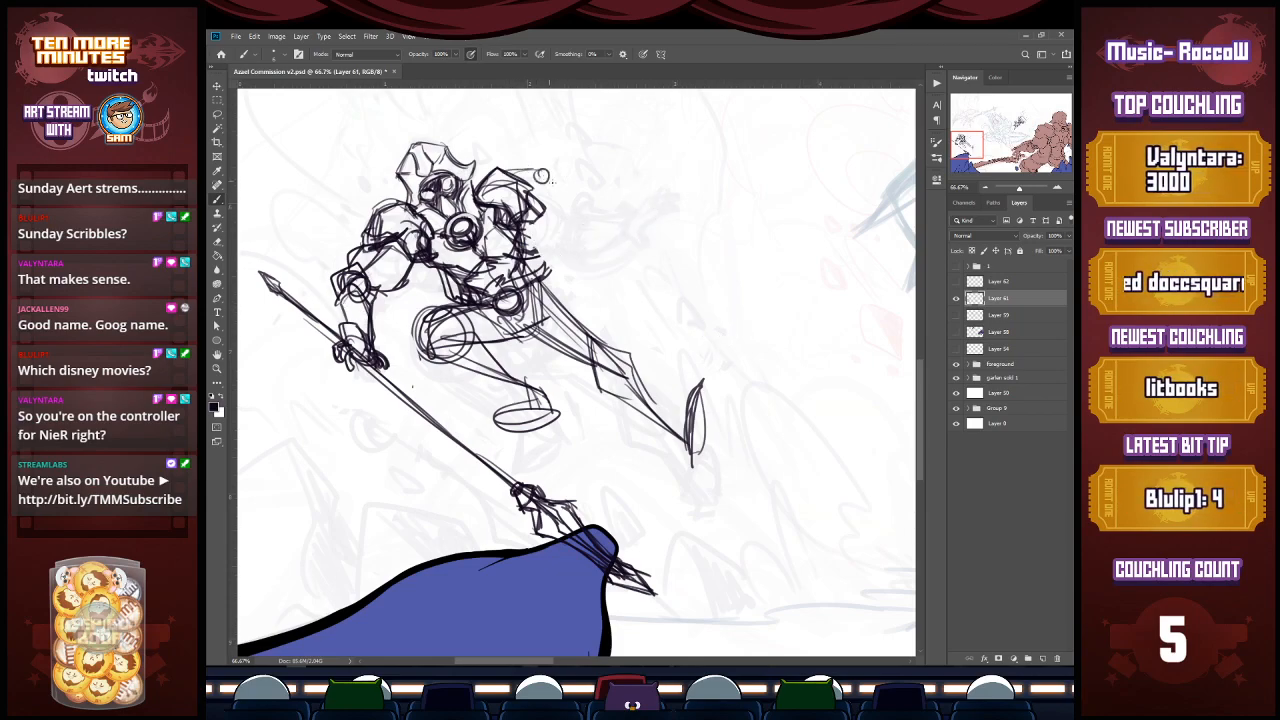
{"action": "mouse_move", "coordinate": [487, 158]}
{"action": "left_mouse_down"}
{"action": "mouse_move", "coordinate": [500, 145]}
{"action": "mouse_move", "coordinate": [552, 186]}
{"action": "mouse_move", "coordinate": [509, 137]}
{"action": "mouse_move", "coordinate": [497, 143]}
{"action": "left_mouse_up"}
{"action": "key", "text": "e"}
{"action": "key", "text": "b"}
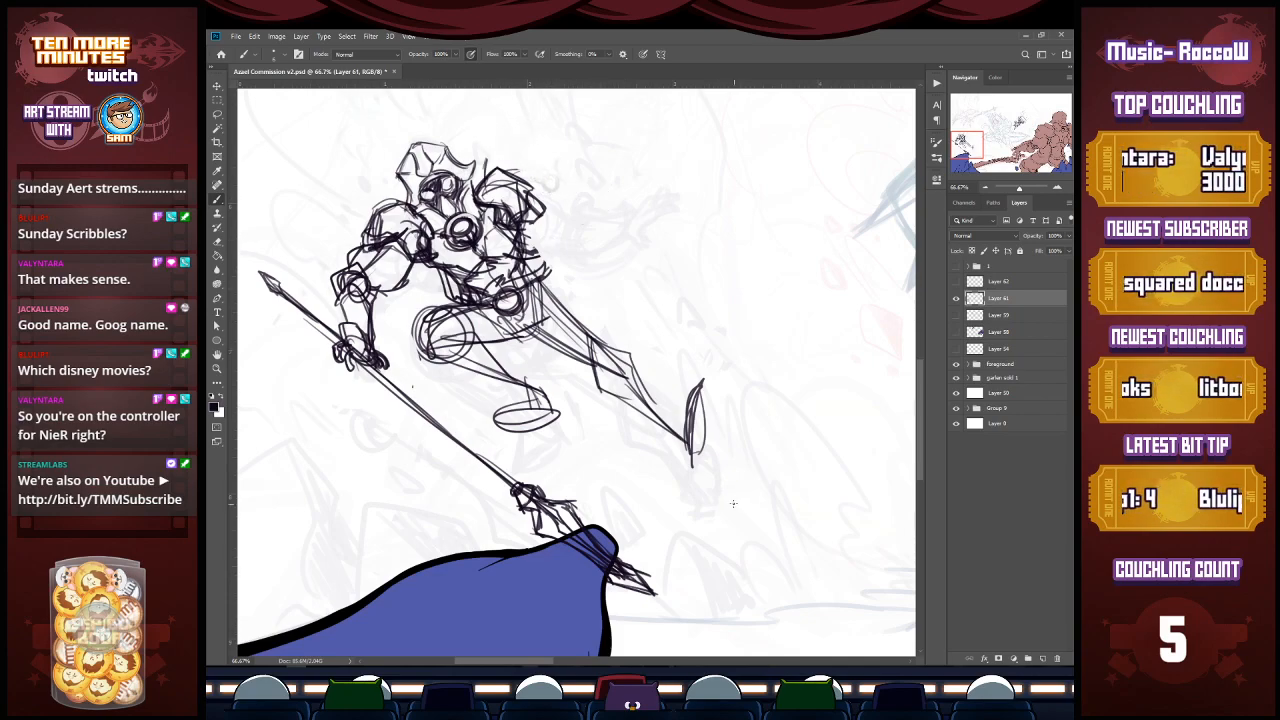
Step: Draw a long thin guideline beside the figure and two small circles joined by a line above the far shoulder
{"action": "left_click_drag", "start_coordinate": [549, 140], "coordinate": [667, 545]}
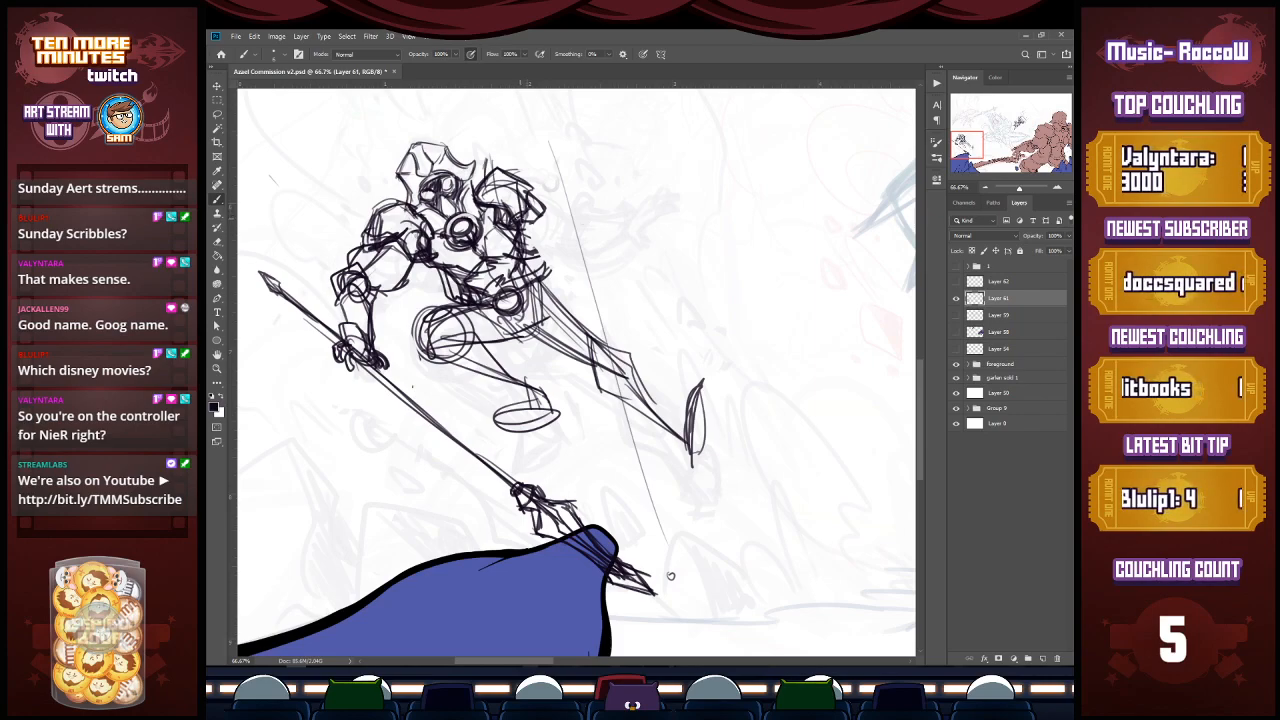
{"action": "mouse_move", "coordinate": [509, 200]}
{"action": "left_mouse_down"}
{"action": "mouse_move", "coordinate": [493, 196]}
{"action": "mouse_move", "coordinate": [530, 140]}
{"action": "mouse_move", "coordinate": [590, 173]}
{"action": "left_mouse_up"}
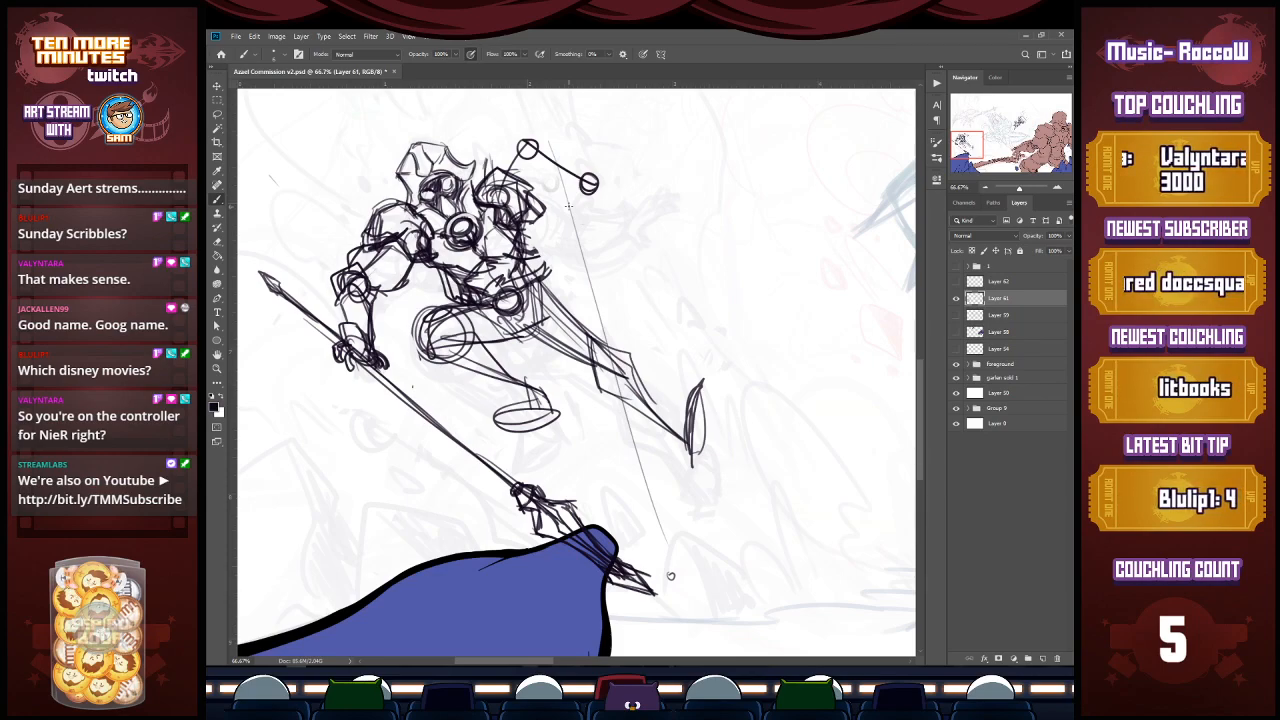
Step: Lasso the lower part of the spear, rotate it clockwise by about 4 degrees and move it to rejoin the gripping hand
{"action": "key", "text": "l"}
{"action": "mouse_move", "coordinate": [668, 580]}
{"action": "left_mouse_down"}
{"action": "mouse_move", "coordinate": [442, 406]}
{"action": "mouse_move", "coordinate": [379, 369]}
{"action": "mouse_move", "coordinate": [365, 365]}
{"action": "mouse_move", "coordinate": [363, 391]}
{"action": "mouse_move", "coordinate": [321, 367]}
{"action": "mouse_move", "coordinate": [320, 291]}
{"action": "mouse_move", "coordinate": [250, 259]}
{"action": "mouse_move", "coordinate": [320, 352]}
{"action": "left_mouse_up"}
{"action": "key", "text": "ctrl+d"}
{"action": "mouse_move", "coordinate": [643, 550]}
{"action": "left_mouse_down"}
{"action": "mouse_move", "coordinate": [408, 388]}
{"action": "mouse_move", "coordinate": [362, 372]}
{"action": "mouse_move", "coordinate": [490, 522]}
{"action": "mouse_move", "coordinate": [735, 603]}
{"action": "mouse_move", "coordinate": [735, 565]}
{"action": "left_mouse_up"}
{"action": "key", "text": "v"}
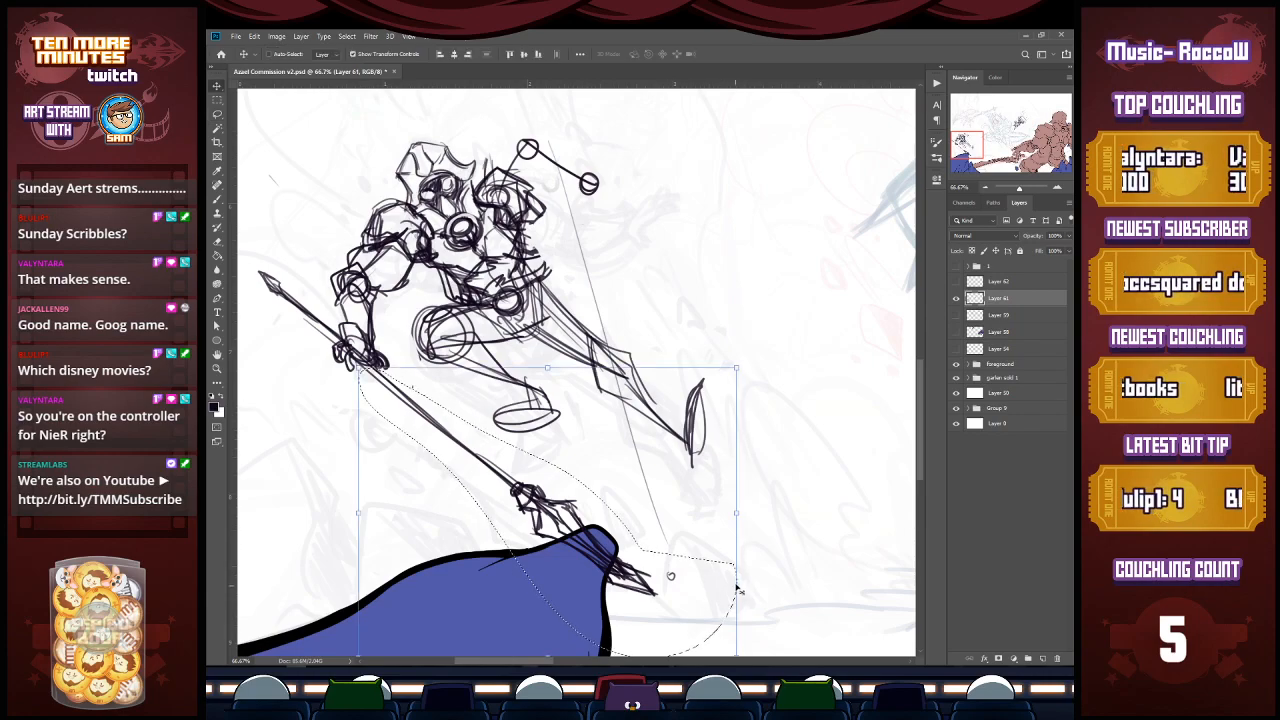
{"action": "left_click_drag", "start_coordinate": [747, 512], "coordinate": [723, 566]}
{"action": "left_click_drag", "start_coordinate": [551, 519], "coordinate": [426, 443]}
{"action": "left_click_drag", "start_coordinate": [584, 510], "coordinate": [663, 571]}
{"action": "left_click_drag", "start_coordinate": [730, 415], "coordinate": [718, 371]}
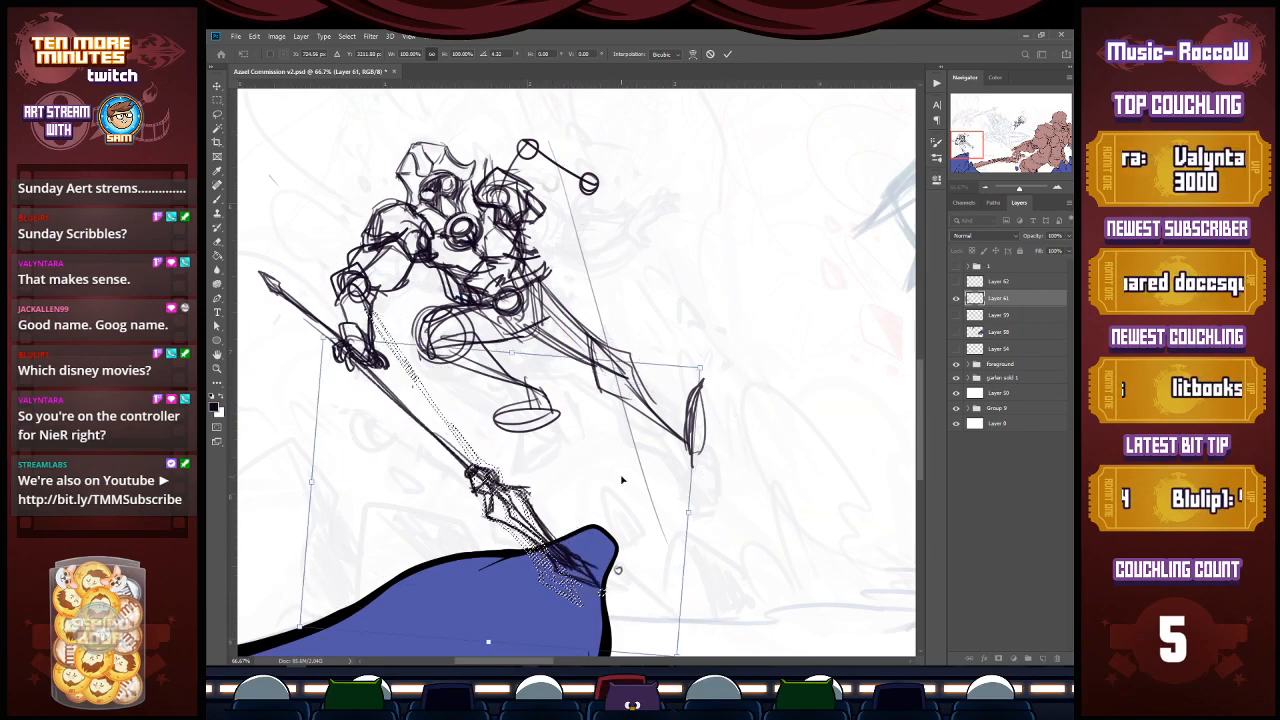
{"action": "left_click_drag", "start_coordinate": [596, 583], "coordinate": [612, 569]}
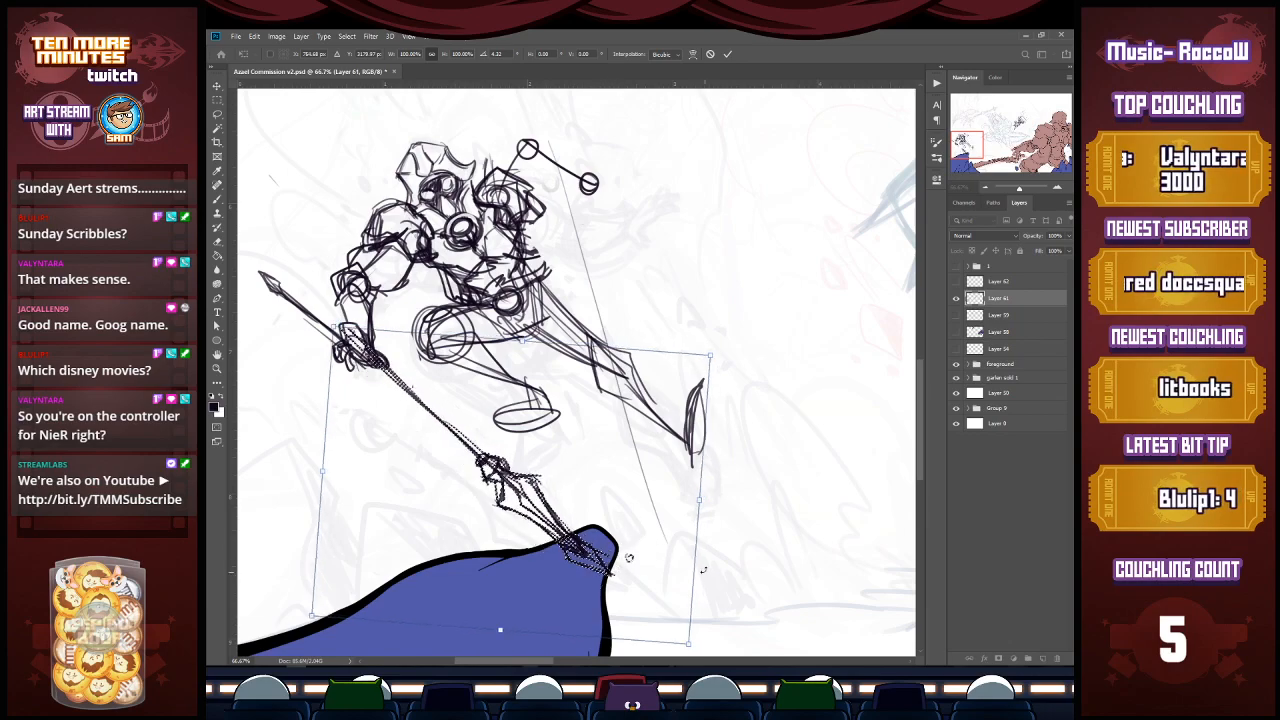
{"action": "key", "text": "Return"}
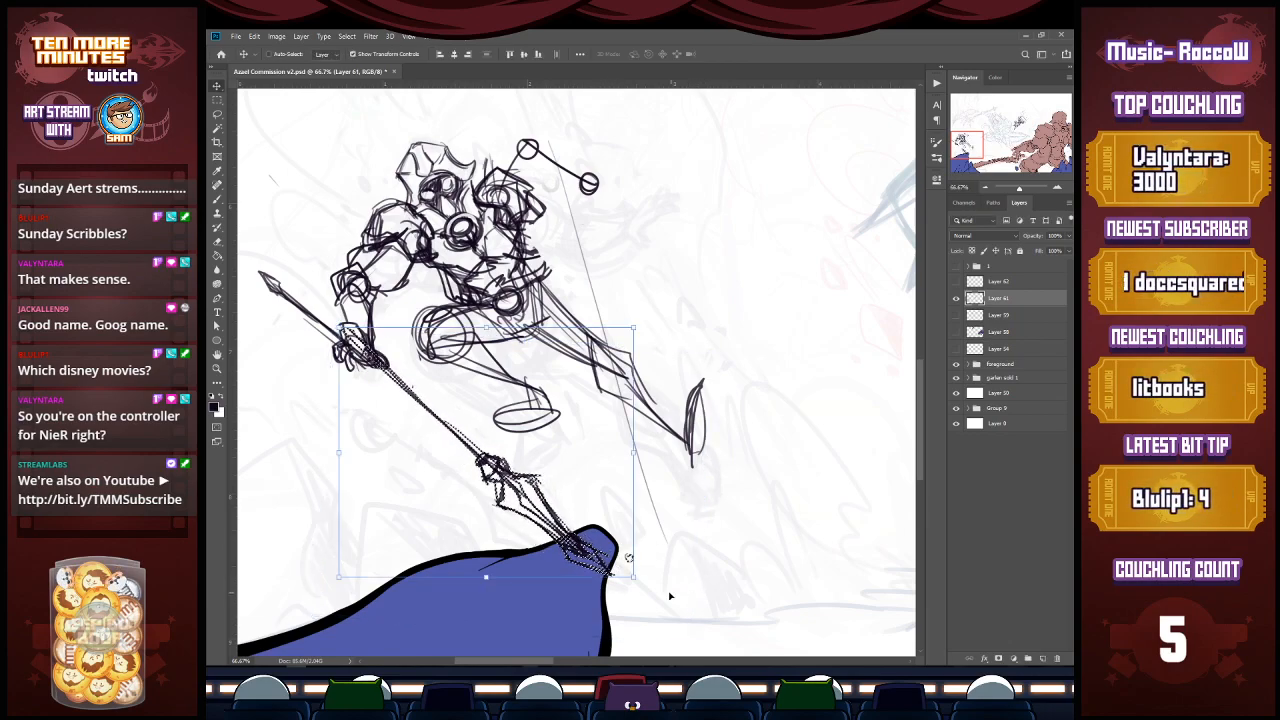
Step: Rotate the selected lower spear section slightly counter-clockwise, apply the transform and deselect
{"action": "mouse_move", "coordinate": [642, 580]}
{"action": "left_mouse_down"}
{"action": "mouse_move", "coordinate": [630, 558]}
{"action": "mouse_move", "coordinate": [640, 540]}
{"action": "mouse_move", "coordinate": [617, 546]}
{"action": "left_mouse_up"}
{"action": "key", "text": "Return"}
{"action": "key", "text": "l"}
{"action": "key", "text": "ctrl+d"}
Step: Lighten the upper end of the spear and draw new parallel shaft lines through the hand toward the spearhead
{"action": "key", "text": "b"}
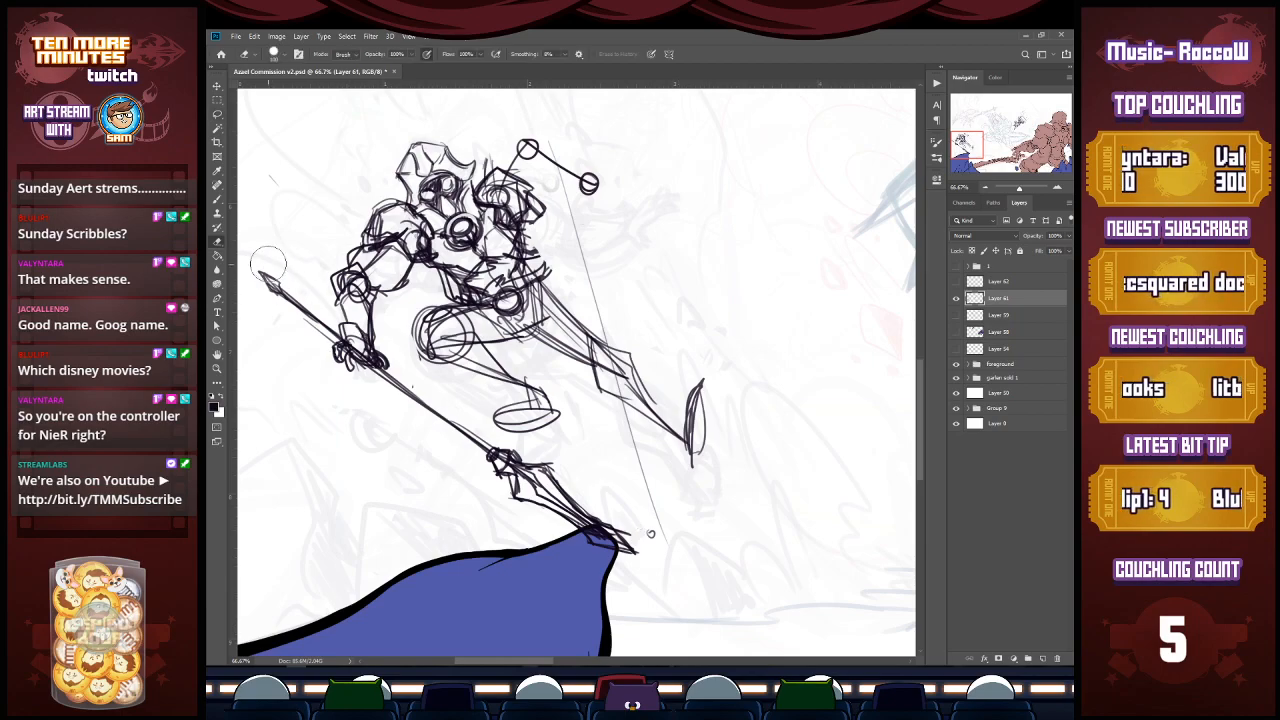
{"action": "left_click_drag", "start_coordinate": [302, 310], "coordinate": [478, 462]}
{"action": "mouse_move", "coordinate": [354, 370]}
{"action": "left_mouse_down"}
{"action": "mouse_move", "coordinate": [512, 502]}
{"action": "mouse_move", "coordinate": [490, 452]}
{"action": "mouse_move", "coordinate": [492, 498]}
{"action": "mouse_move", "coordinate": [556, 500]}
{"action": "mouse_move", "coordinate": [632, 561]}
{"action": "left_mouse_up"}
Step: Try erasing the spearhead and redrawing it as a larger, wider blade with a heavier round collar
{"action": "key", "text": "e"}
{"action": "key", "text": "b"}
{"action": "left_click_drag", "start_coordinate": [478, 466], "coordinate": [510, 550]}
{"action": "left_click_drag", "start_coordinate": [534, 560], "coordinate": [682, 616]}
{"action": "left_click_drag", "start_coordinate": [610, 572], "coordinate": [668, 610]}
{"action": "mouse_move", "coordinate": [516, 456]}
{"action": "left_mouse_down"}
{"action": "mouse_move", "coordinate": [680, 606]}
{"action": "mouse_move", "coordinate": [586, 520]}
{"action": "left_mouse_up"}
{"action": "left_click_drag", "start_coordinate": [512, 456], "coordinate": [546, 458]}
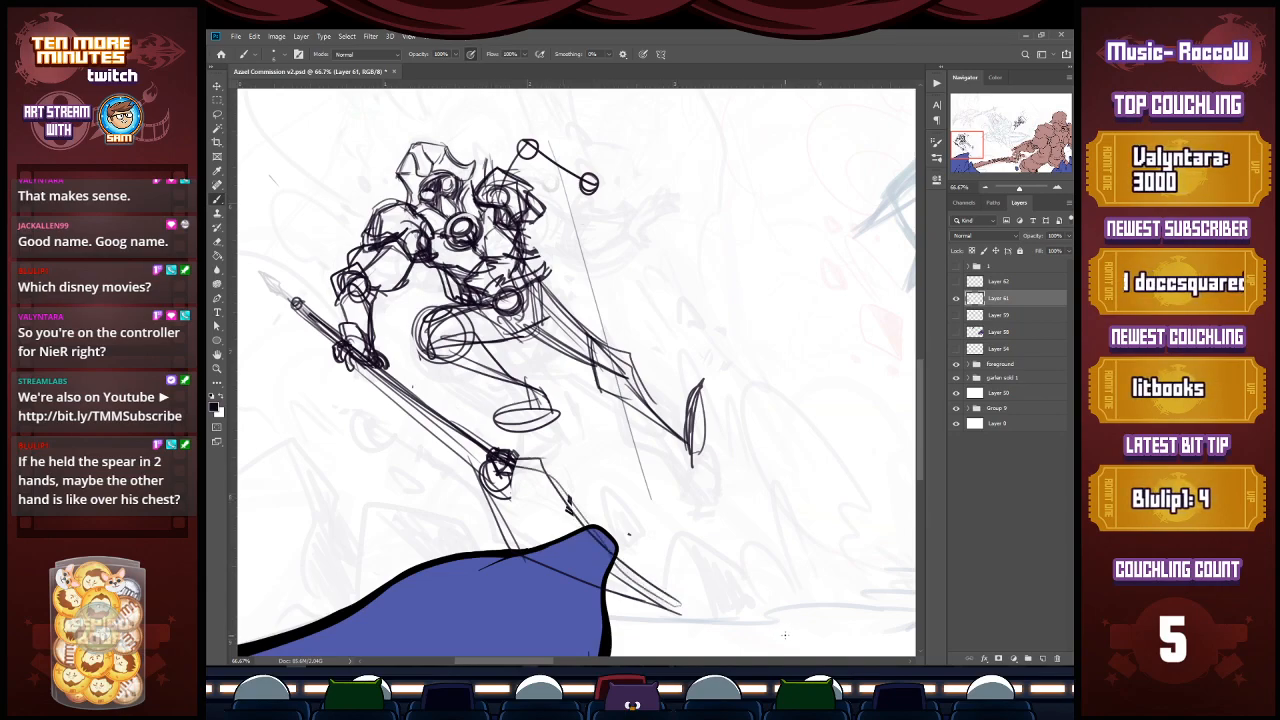
Step: Undo the larger spearhead strokes and the erasing to bring back the previous spearhead
{"action": "key", "text": "ctrl+z"}
{"action": "key", "text": "ctrl+z"}
{"action": "key", "text": "ctrl+z"}
{"action": "key", "text": "ctrl+z"}
{"action": "key", "text": "ctrl+z"}
{"action": "key", "text": "ctrl+z"}
{"action": "key", "text": "ctrl+z"}
{"action": "key", "text": "ctrl+z"}
{"action": "key", "text": "ctrl+z"}
{"action": "key", "text": "ctrl+z"}
{"action": "key", "text": "ctrl+z"}
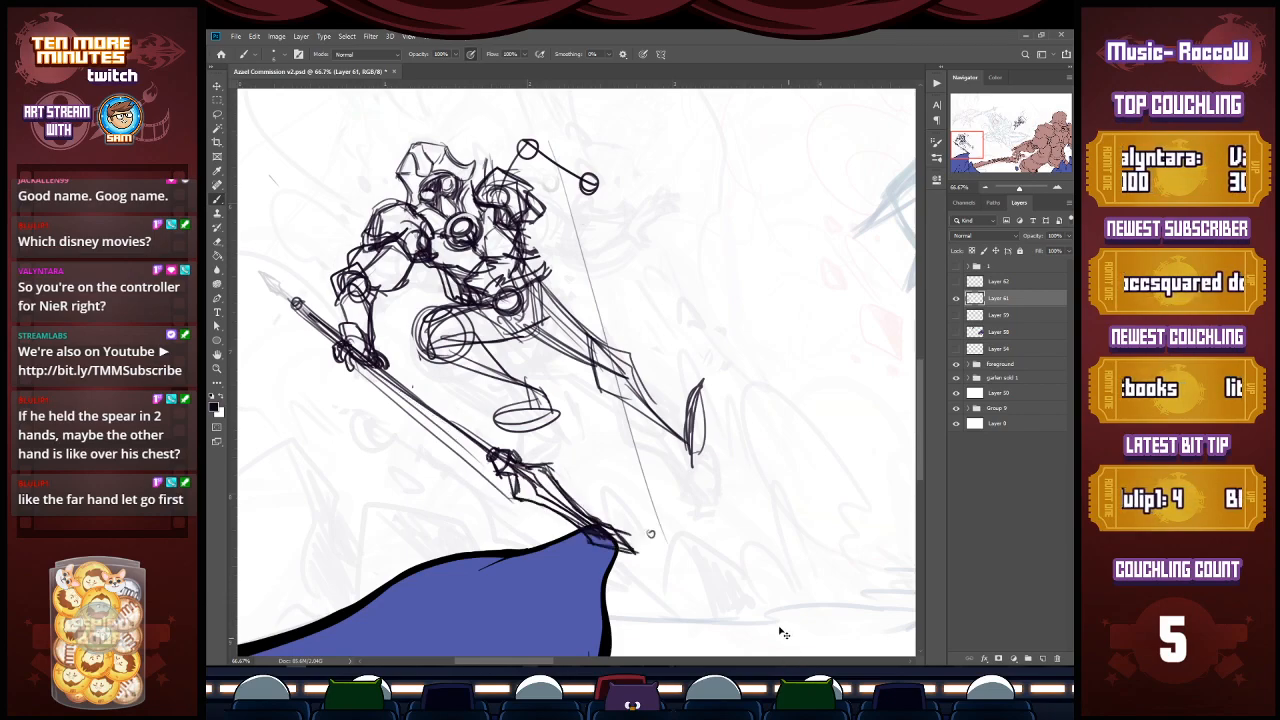
Step: Redraw the shaft above the gripping hand and its pointed upper tip with darker lines
{"action": "left_click_drag", "start_coordinate": [299, 305], "coordinate": [341, 341]}
{"action": "left_click_drag", "start_coordinate": [294, 302], "coordinate": [338, 333]}
{"action": "mouse_move", "coordinate": [298, 302]}
{"action": "left_mouse_down"}
{"action": "mouse_move", "coordinate": [262, 268]}
{"action": "mouse_move", "coordinate": [279, 280]}
{"action": "left_mouse_up"}
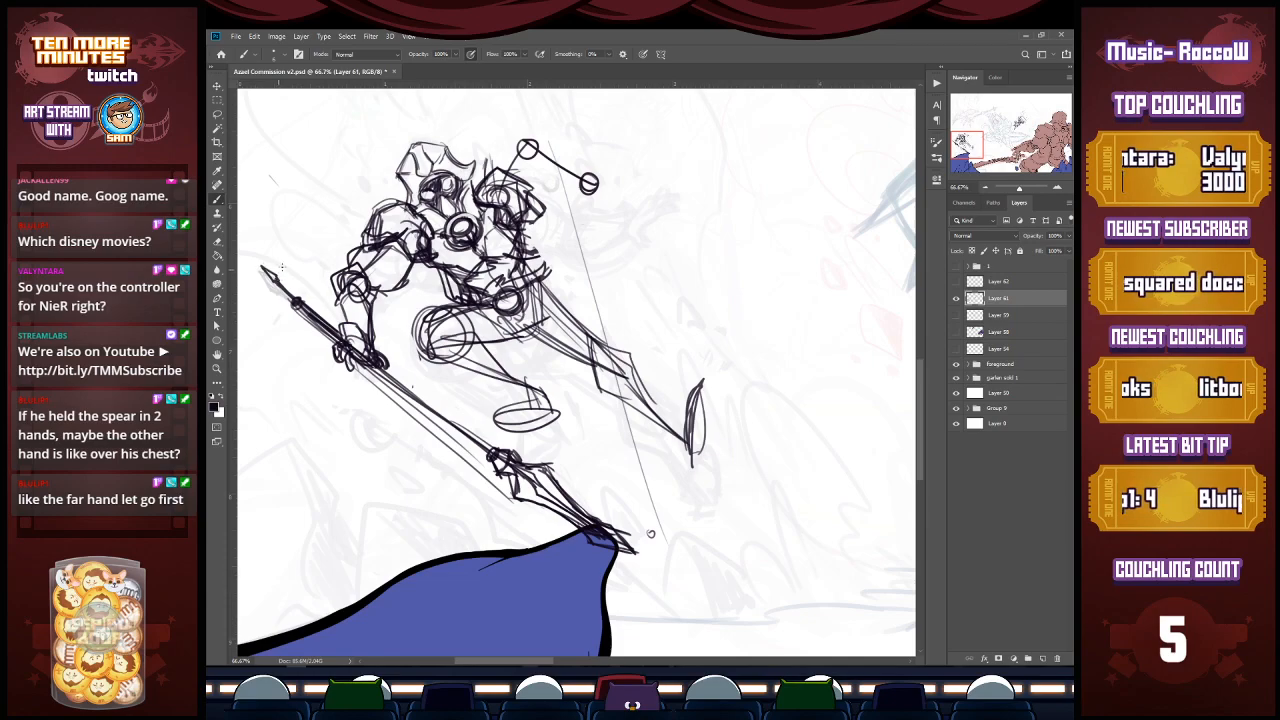
Step: Save the document and sketch a loose far hand with curled fingers just above the bent front knee
{"action": "key", "text": "ctrl+s"}
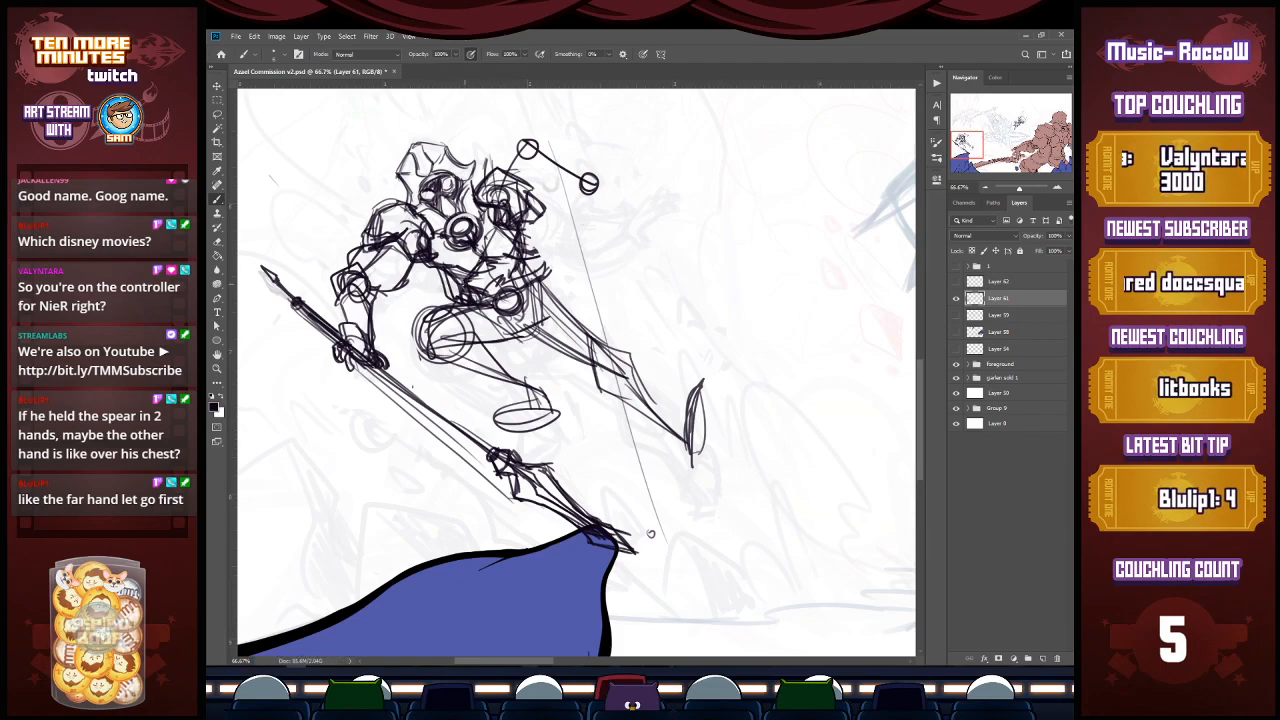
{"action": "mouse_move", "coordinate": [484, 256]}
{"action": "left_mouse_down"}
{"action": "mouse_move", "coordinate": [474, 277]}
{"action": "mouse_move", "coordinate": [488, 262]}
{"action": "left_mouse_up"}
{"action": "left_click_drag", "start_coordinate": [488, 255], "coordinate": [516, 207]}
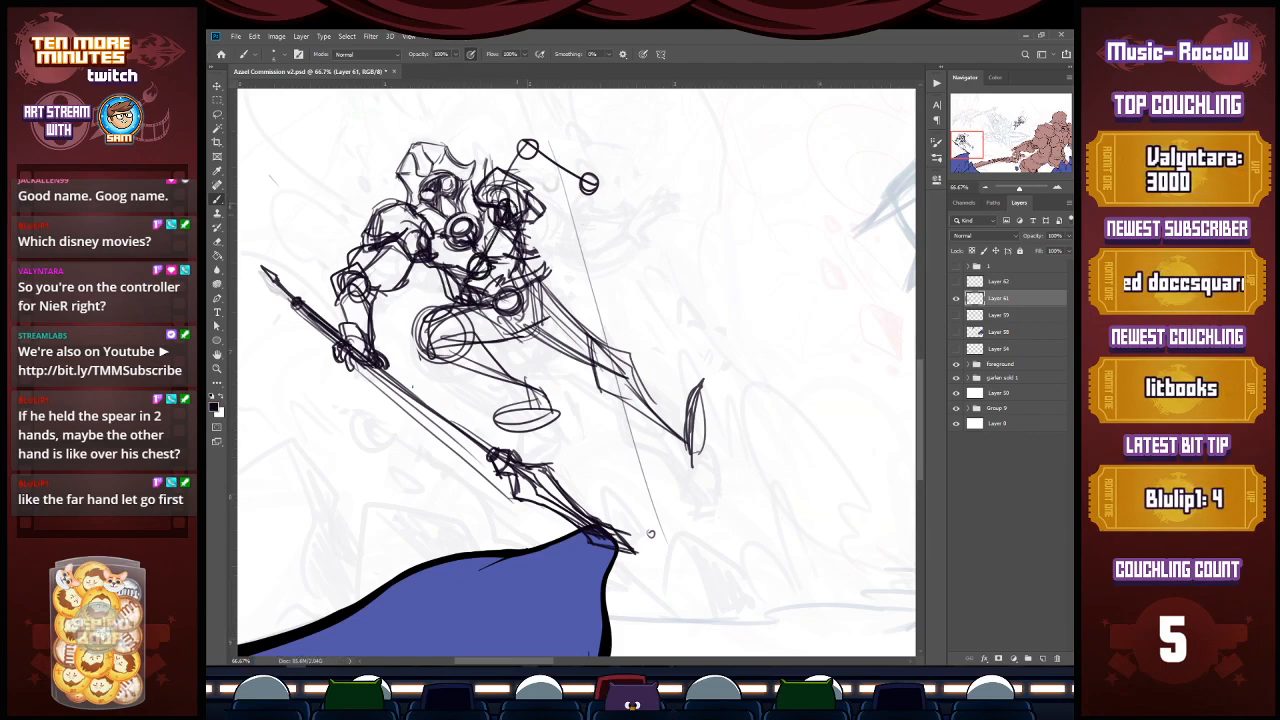
{"action": "mouse_move", "coordinate": [476, 270]}
{"action": "left_mouse_down"}
{"action": "mouse_move", "coordinate": [388, 323]}
{"action": "mouse_move", "coordinate": [391, 338]}
{"action": "mouse_move", "coordinate": [398, 314]}
{"action": "mouse_move", "coordinate": [414, 342]}
{"action": "left_mouse_up"}
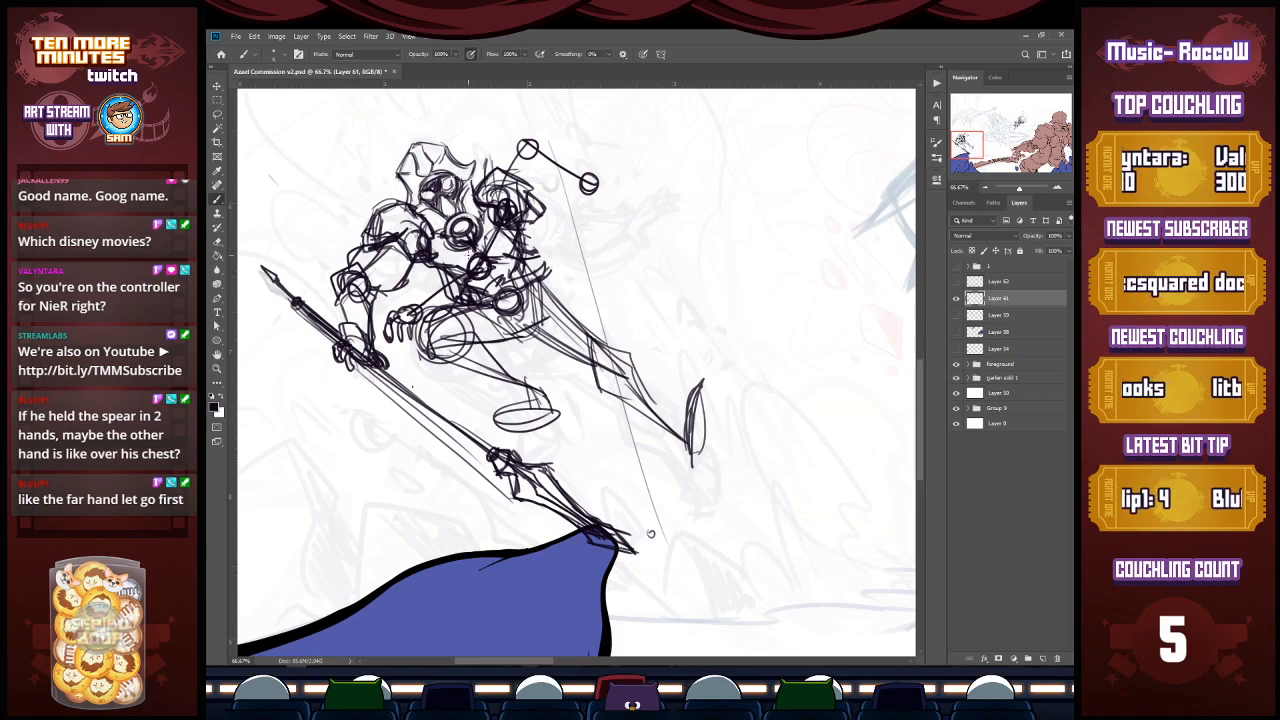
Step: Erase the old far arm, try new shoulder circles on both sides, and fade out the circles and loose hand
{"action": "mouse_move", "coordinate": [530, 157]}
{"action": "left_mouse_down"}
{"action": "mouse_move", "coordinate": [530, 143]}
{"action": "mouse_move", "coordinate": [595, 200]}
{"action": "mouse_move", "coordinate": [522, 182]}
{"action": "mouse_move", "coordinate": [510, 215]}
{"action": "mouse_move", "coordinate": [506, 200]}
{"action": "mouse_move", "coordinate": [522, 228]}
{"action": "mouse_move", "coordinate": [594, 251]}
{"action": "left_mouse_up"}
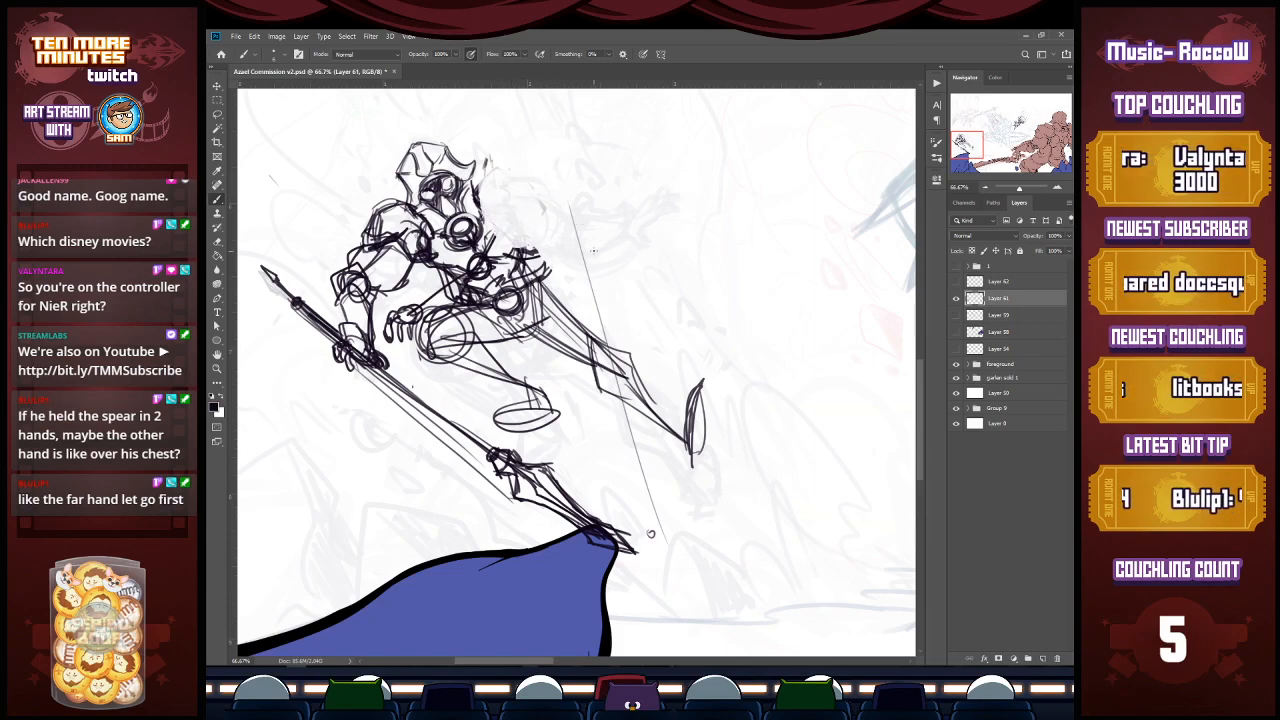
{"action": "mouse_move", "coordinate": [378, 180]}
{"action": "left_mouse_down"}
{"action": "mouse_move", "coordinate": [364, 198]}
{"action": "mouse_move", "coordinate": [438, 251]}
{"action": "left_mouse_up"}
{"action": "left_click_drag", "start_coordinate": [484, 253], "coordinate": [524, 220]}
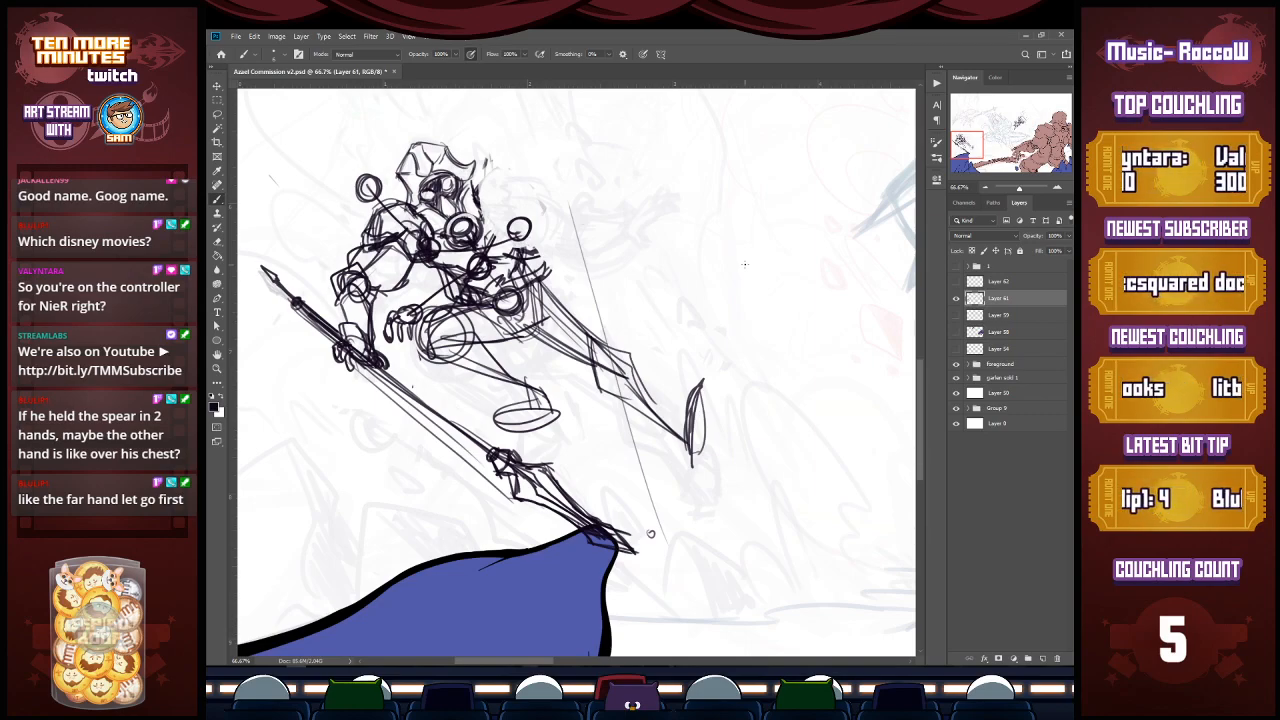
{"action": "left_click_drag", "start_coordinate": [408, 297], "coordinate": [457, 282]}
{"action": "left_click_drag", "start_coordinate": [520, 252], "coordinate": [521, 233]}
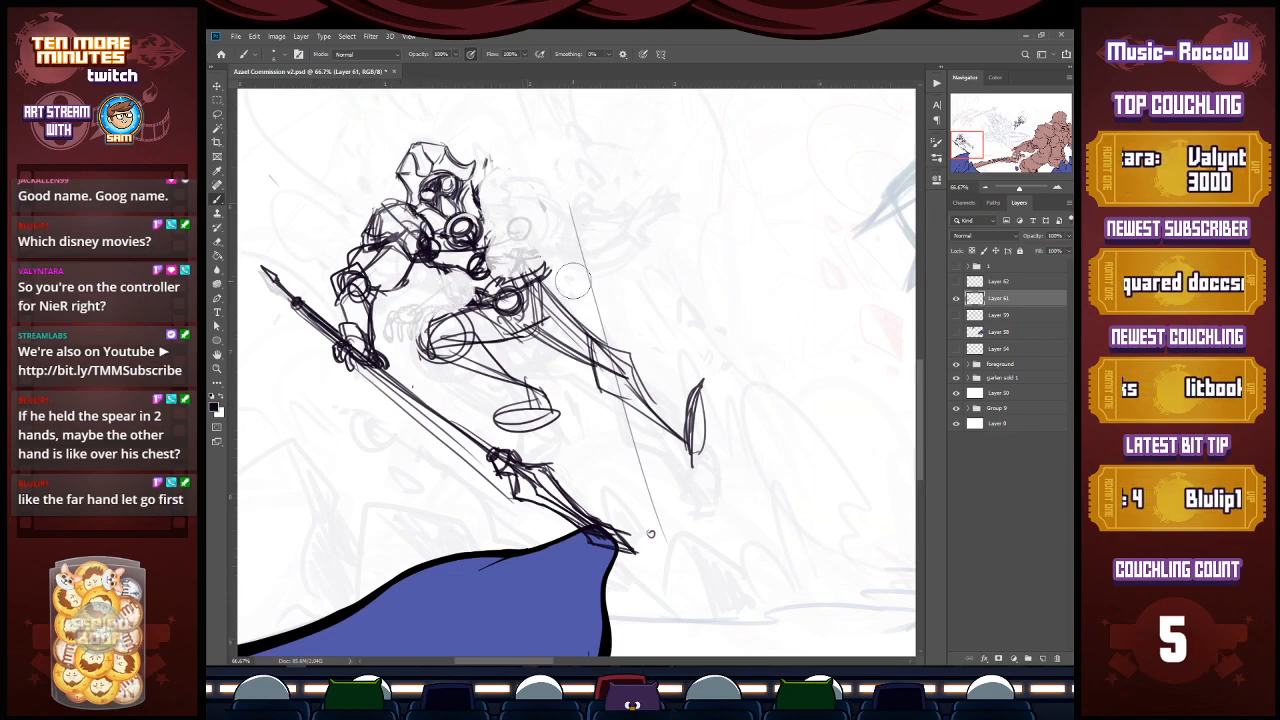
Step: Sketch a new far arm bent beside the head, with its hand, elbow and a curved outer forearm
{"action": "mouse_move", "coordinate": [505, 185]}
{"action": "left_mouse_down"}
{"action": "mouse_move", "coordinate": [490, 203]}
{"action": "mouse_move", "coordinate": [516, 205]}
{"action": "mouse_move", "coordinate": [482, 194]}
{"action": "mouse_move", "coordinate": [590, 194]}
{"action": "mouse_move", "coordinate": [526, 214]}
{"action": "mouse_move", "coordinate": [596, 200]}
{"action": "mouse_move", "coordinate": [498, 172]}
{"action": "mouse_move", "coordinate": [594, 187]}
{"action": "left_mouse_up"}
{"action": "mouse_move", "coordinate": [511, 209]}
{"action": "left_mouse_down"}
{"action": "mouse_move", "coordinate": [541, 273]}
{"action": "mouse_move", "coordinate": [524, 254]}
{"action": "mouse_move", "coordinate": [531, 269]}
{"action": "left_mouse_up"}
{"action": "mouse_move", "coordinate": [506, 201]}
{"action": "left_mouse_down"}
{"action": "mouse_move", "coordinate": [519, 173]}
{"action": "mouse_move", "coordinate": [499, 200]}
{"action": "mouse_move", "coordinate": [499, 153]}
{"action": "mouse_move", "coordinate": [537, 159]}
{"action": "left_mouse_up"}
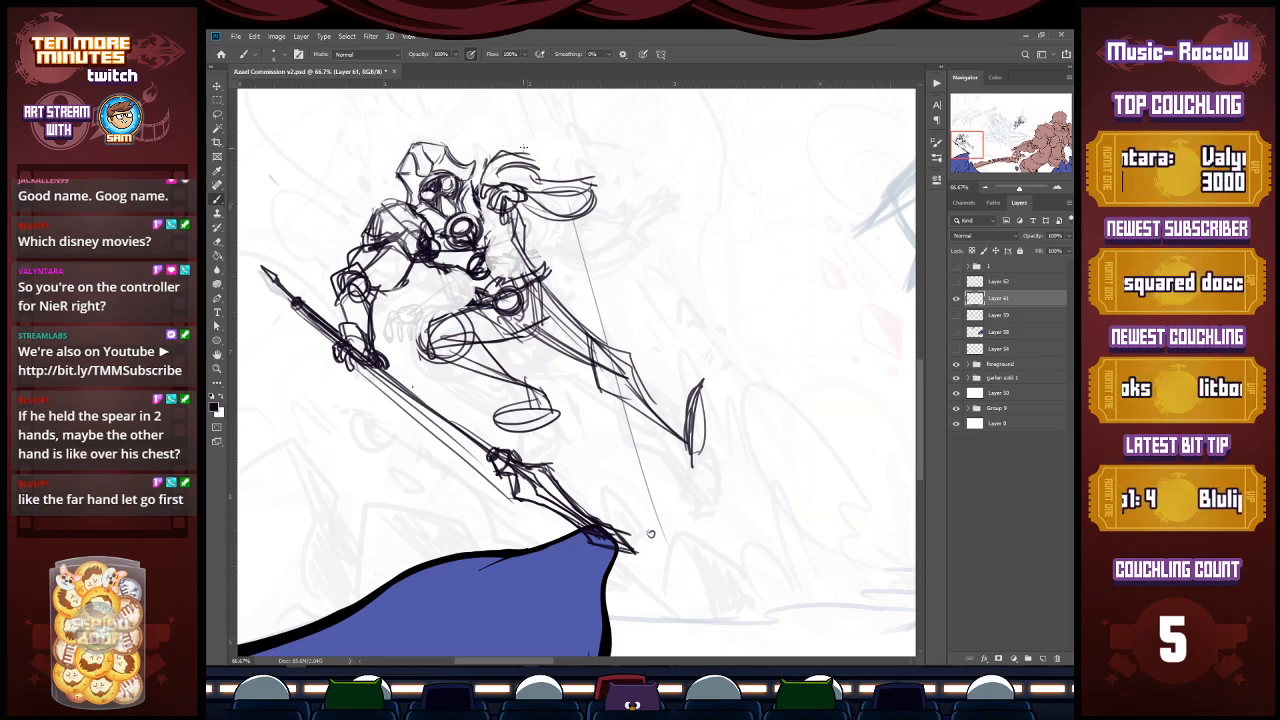
Step: Cut the spear out of the figure sketch, paste it on its own layer, and angle it from the near hand past the waist
{"action": "key", "text": "l"}
{"action": "mouse_move", "coordinate": [485, 418]}
{"action": "left_mouse_down"}
{"action": "mouse_move", "coordinate": [403, 374]}
{"action": "mouse_move", "coordinate": [324, 375]}
{"action": "mouse_move", "coordinate": [282, 257]}
{"action": "mouse_move", "coordinate": [277, 318]}
{"action": "mouse_move", "coordinate": [353, 453]}
{"action": "mouse_move", "coordinate": [587, 603]}
{"action": "mouse_move", "coordinate": [608, 486]}
{"action": "mouse_move", "coordinate": [473, 400]}
{"action": "left_mouse_up"}
{"action": "key", "text": "Delete"}
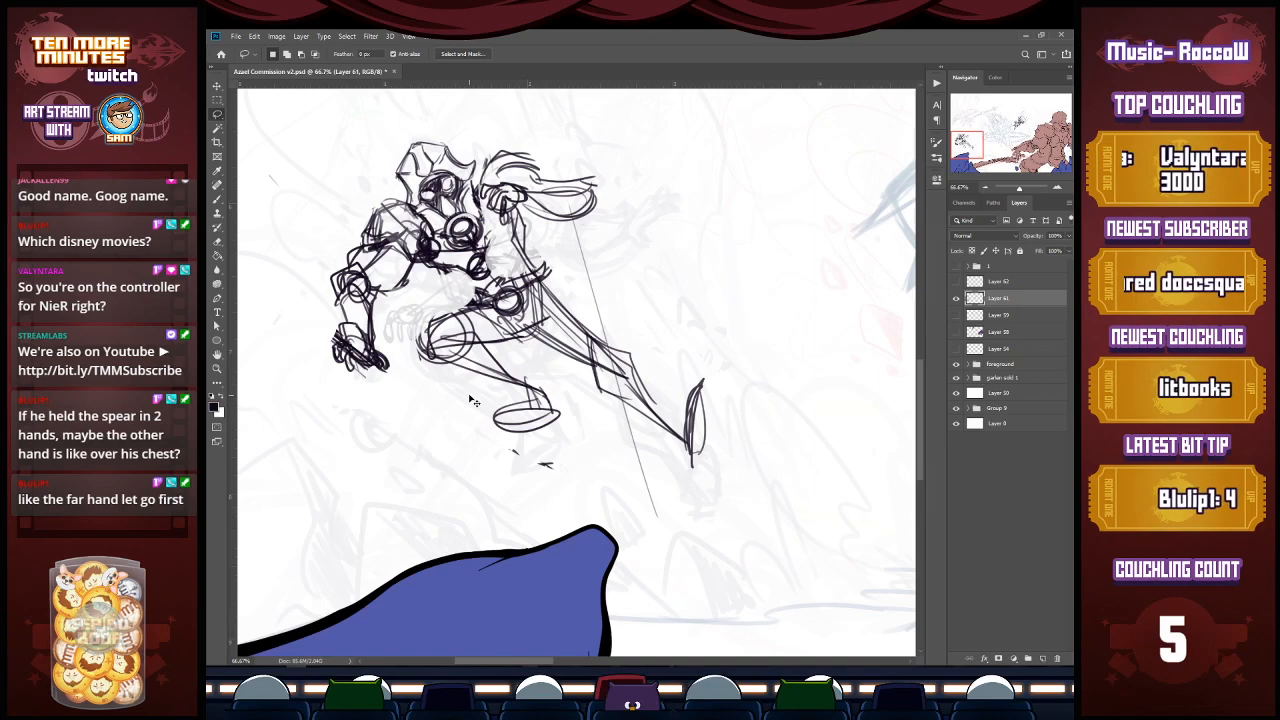
{"action": "key", "text": "ctrl+v"}
{"action": "key", "text": "v"}
{"action": "left_click_drag", "start_coordinate": [680, 559], "coordinate": [637, 249]}
{"action": "key", "text": "Return"}
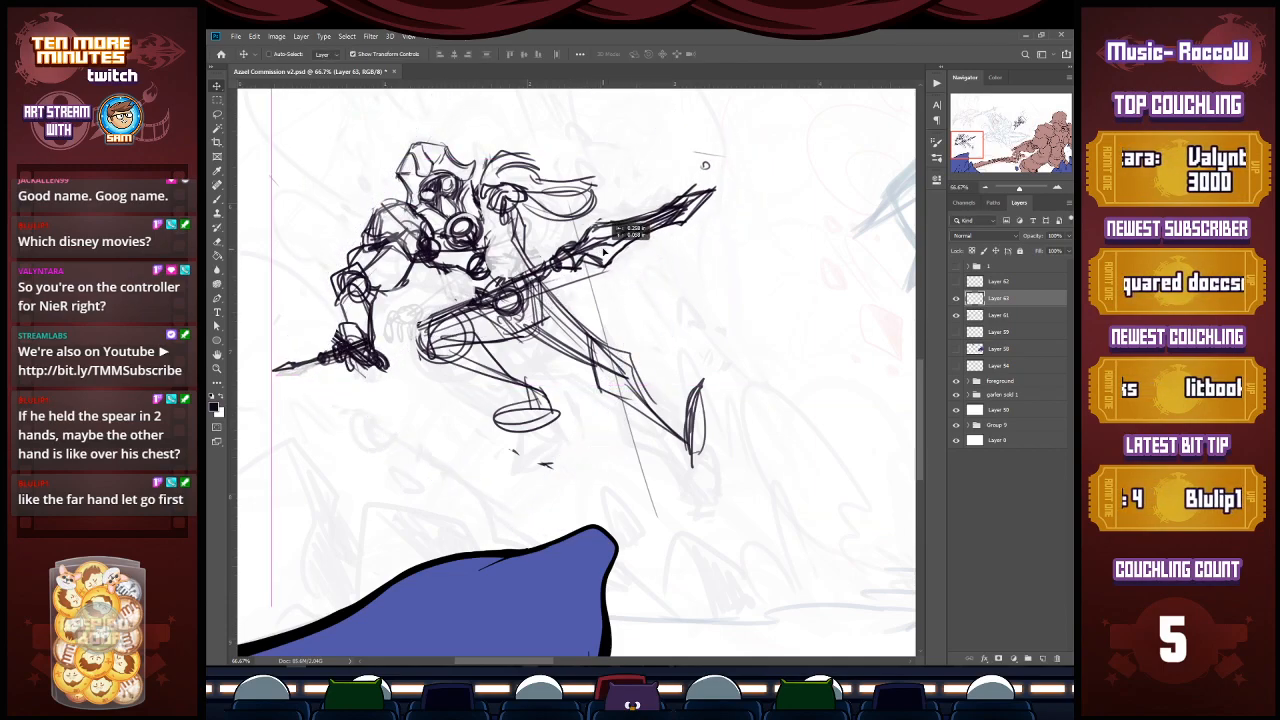
Step: Try moving and rotating the spearhead so it points up and away from the far hand beside the head
{"action": "key", "text": "l"}
{"action": "mouse_move", "coordinate": [682, 263]}
{"action": "left_mouse_down"}
{"action": "mouse_move", "coordinate": [743, 164]}
{"action": "mouse_move", "coordinate": [476, 258]}
{"action": "mouse_move", "coordinate": [665, 290]}
{"action": "left_mouse_up"}
{"action": "key", "text": "v"}
{"action": "left_click_drag", "start_coordinate": [579, 261], "coordinate": [651, 181]}
{"action": "scroll", "coordinate": [842, 203], "scroll_direction": "up", "scroll_amount": 5}
{"action": "left_click_drag", "start_coordinate": [735, 345], "coordinate": [682, 280]}
{"action": "left_click_drag", "start_coordinate": [750, 223], "coordinate": [352, 193]}
{"action": "left_click_drag", "start_coordinate": [463, 174], "coordinate": [399, 218]}
{"action": "mouse_move", "coordinate": [408, 273]}
{"action": "left_mouse_down"}
{"action": "mouse_move", "coordinate": [377, 296]}
{"action": "mouse_move", "coordinate": [395, 284]}
{"action": "left_mouse_up"}
{"action": "key", "text": "Return"}
{"action": "key", "text": "ctrl+d"}
Step: Erase the pasted spear pieces above the head, around the near hand and across the body
{"action": "key", "text": "e"}
{"action": "mouse_move", "coordinate": [298, 248]}
{"action": "left_mouse_down"}
{"action": "mouse_move", "coordinate": [362, 298]}
{"action": "mouse_move", "coordinate": [426, 303]}
{"action": "left_mouse_up"}
{"action": "key", "text": "b"}
{"action": "key", "text": "e"}
{"action": "mouse_move", "coordinate": [311, 572]}
{"action": "left_mouse_down"}
{"action": "mouse_move", "coordinate": [279, 569]}
{"action": "mouse_move", "coordinate": [393, 586]}
{"action": "left_mouse_up"}
{"action": "mouse_move", "coordinate": [1001, 141]}
{"action": "left_mouse_down"}
{"action": "mouse_move", "coordinate": [964, 126]}
{"action": "mouse_move", "coordinate": [962, 138]}
{"action": "left_mouse_up"}
{"action": "key", "text": "b"}
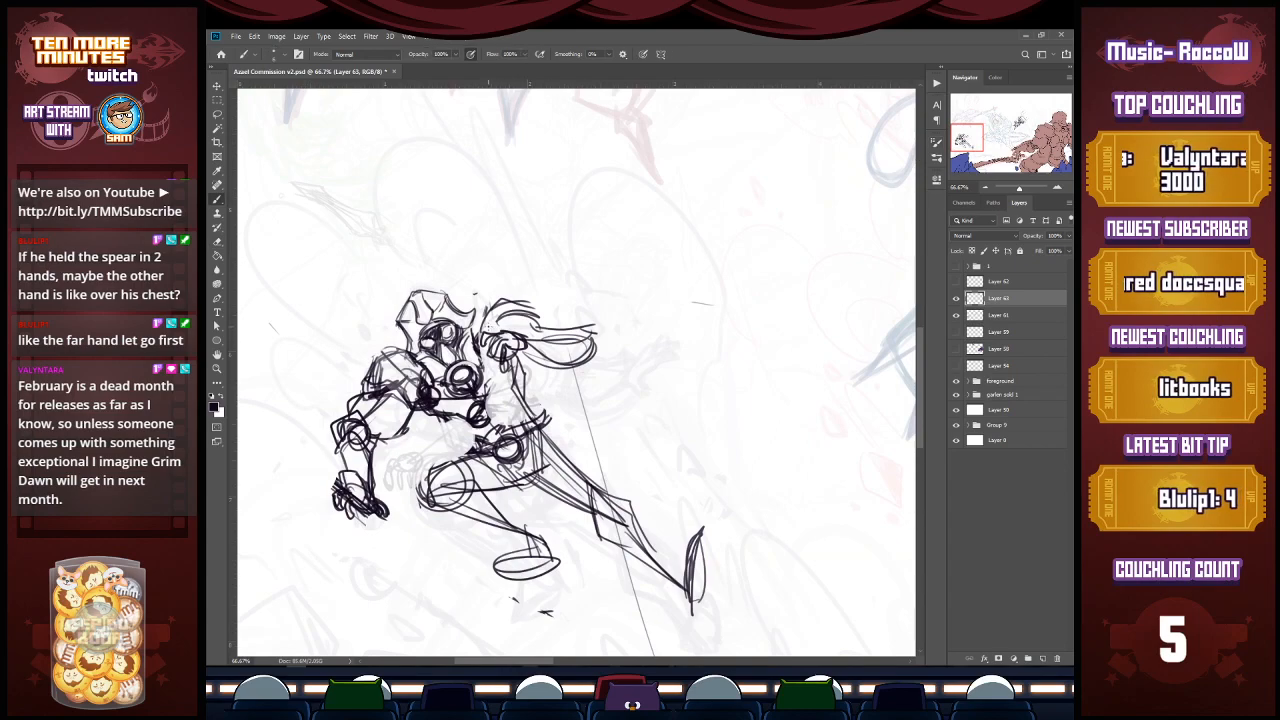
Step: Try drawing a spear held in the far hand, with its shaft behind the head and a long pointed blade above
{"action": "left_click_drag", "start_coordinate": [479, 312], "coordinate": [518, 350]}
{"action": "mouse_move", "coordinate": [415, 252]}
{"action": "left_mouse_down"}
{"action": "mouse_move", "coordinate": [456, 296]}
{"action": "mouse_move", "coordinate": [413, 271]}
{"action": "mouse_move", "coordinate": [397, 240]}
{"action": "left_mouse_up"}
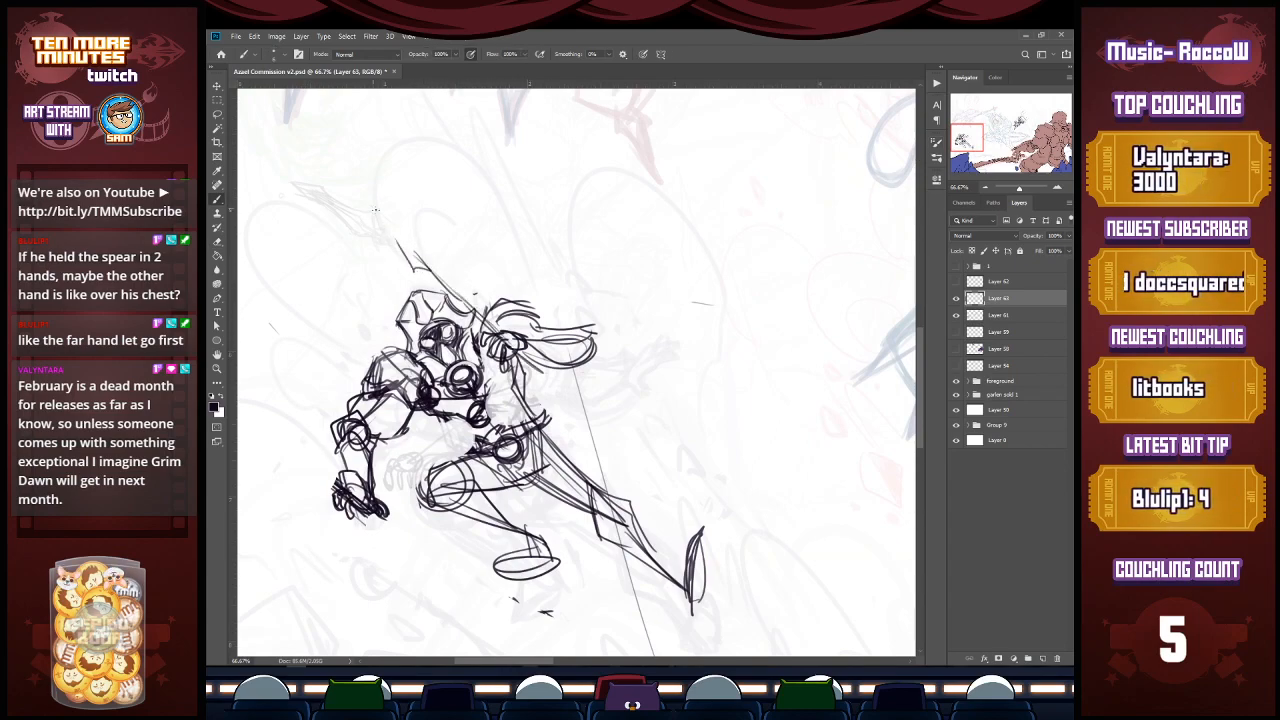
{"action": "mouse_move", "coordinate": [355, 187]}
{"action": "left_mouse_down"}
{"action": "mouse_move", "coordinate": [378, 222]}
{"action": "mouse_move", "coordinate": [432, 268]}
{"action": "left_mouse_up"}
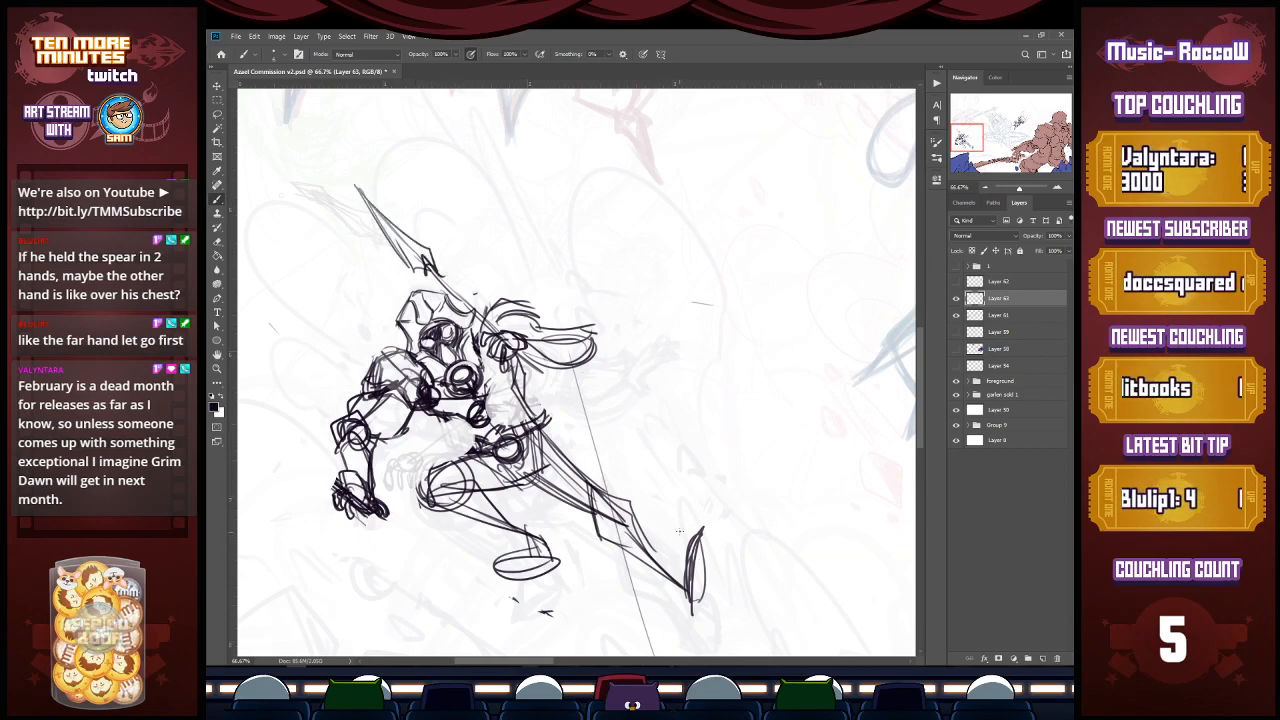
Step: Draw short shaft lines through the near hand and undo the spear strokes above the head
{"action": "left_click_drag", "start_coordinate": [338, 490], "coordinate": [277, 480]}
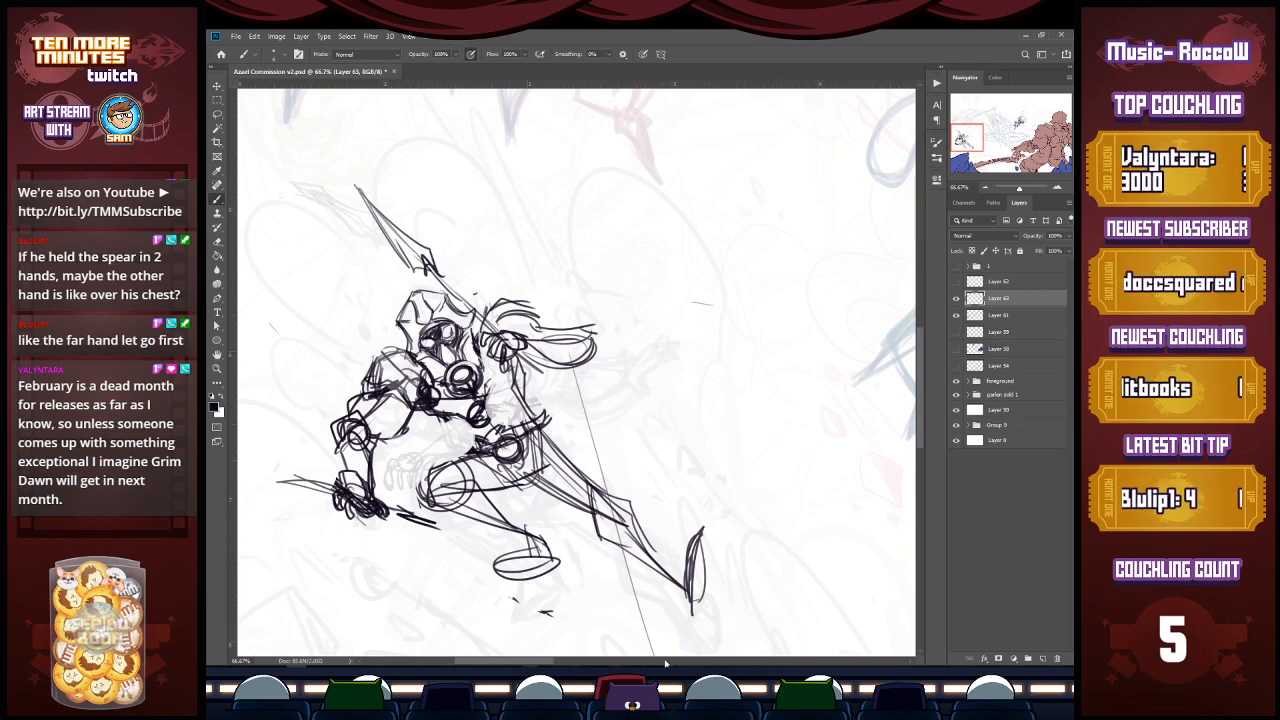
{"action": "key", "text": "ctrl+z"}
{"action": "key", "text": "ctrl+z"}
{"action": "key", "text": "ctrl+z"}
{"action": "key", "text": "ctrl+z"}
{"action": "key", "text": "ctrl+z"}
{"action": "key", "text": "ctrl+z"}
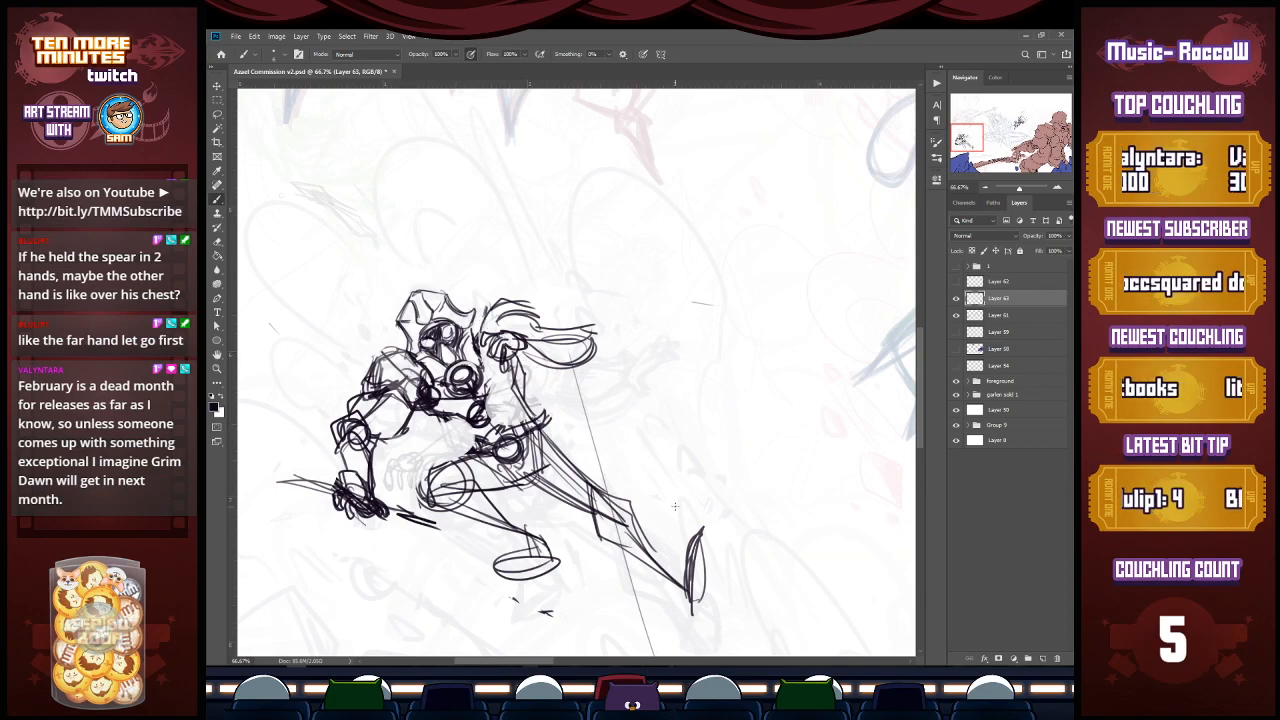
Step: Merge the spear layer into the figure layer, then rotate the far forearm and hand so the fist is raised above the head
{"action": "key", "text": "l"}
{"action": "left_click_drag", "start_coordinate": [516, 335], "coordinate": [594, 322]}
{"action": "key", "text": "v"}
{"action": "left_click_drag", "start_coordinate": [575, 366], "coordinate": [575, 357]}
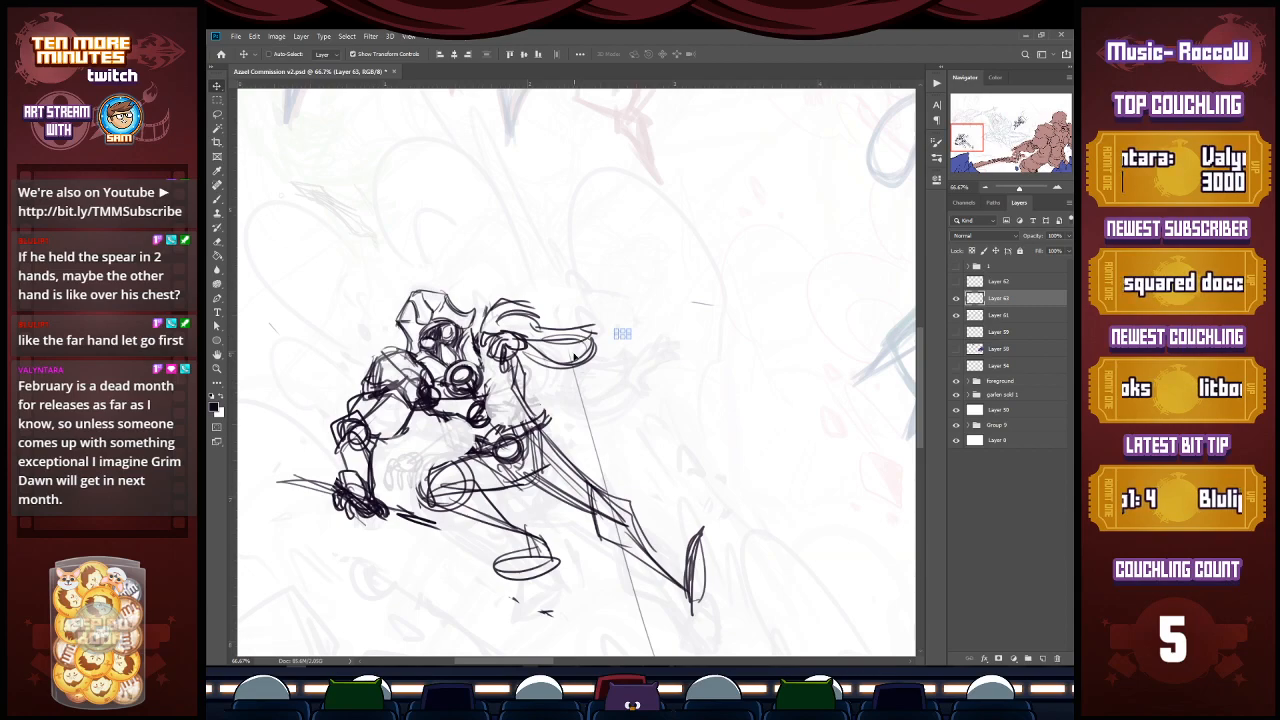
{"action": "key", "text": "ctrl+e"}
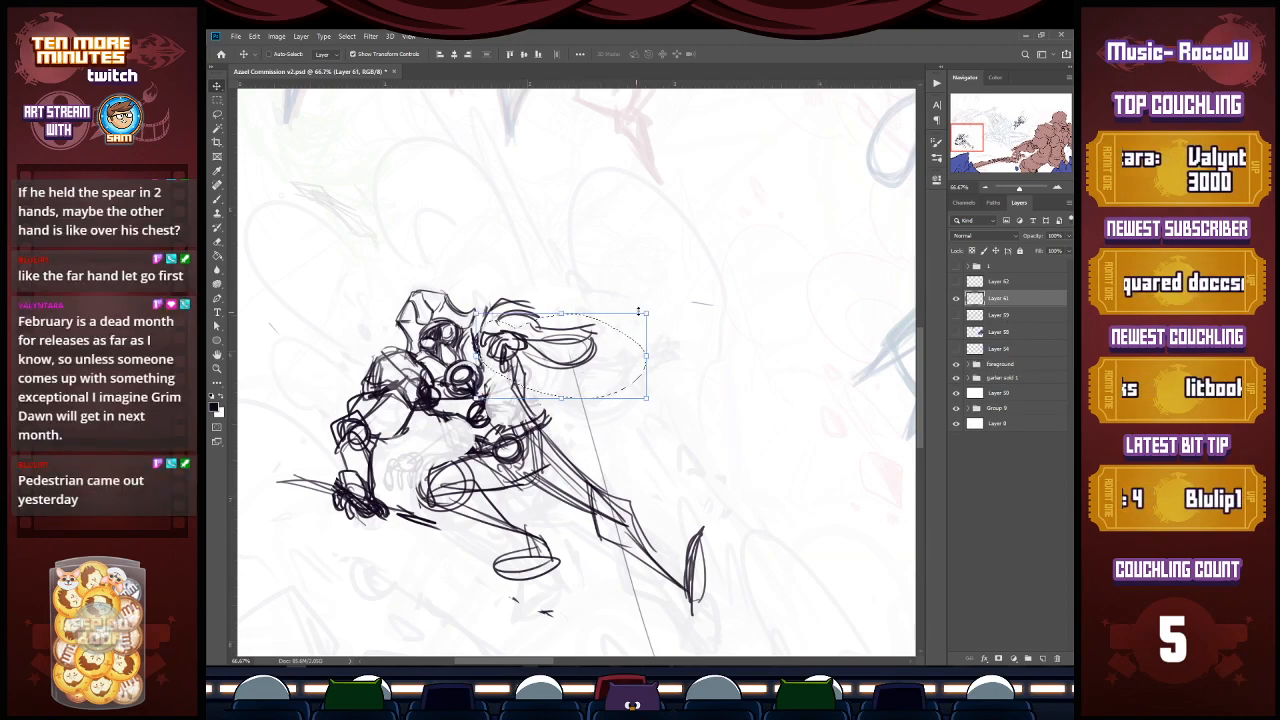
{"action": "left_click_drag", "start_coordinate": [655, 310], "coordinate": [665, 367]}
{"action": "left_click_drag", "start_coordinate": [555, 347], "coordinate": [520, 304]}
{"action": "key", "text": "Return"}
{"action": "key", "text": "ctrl+d"}
{"action": "key", "text": "b"}
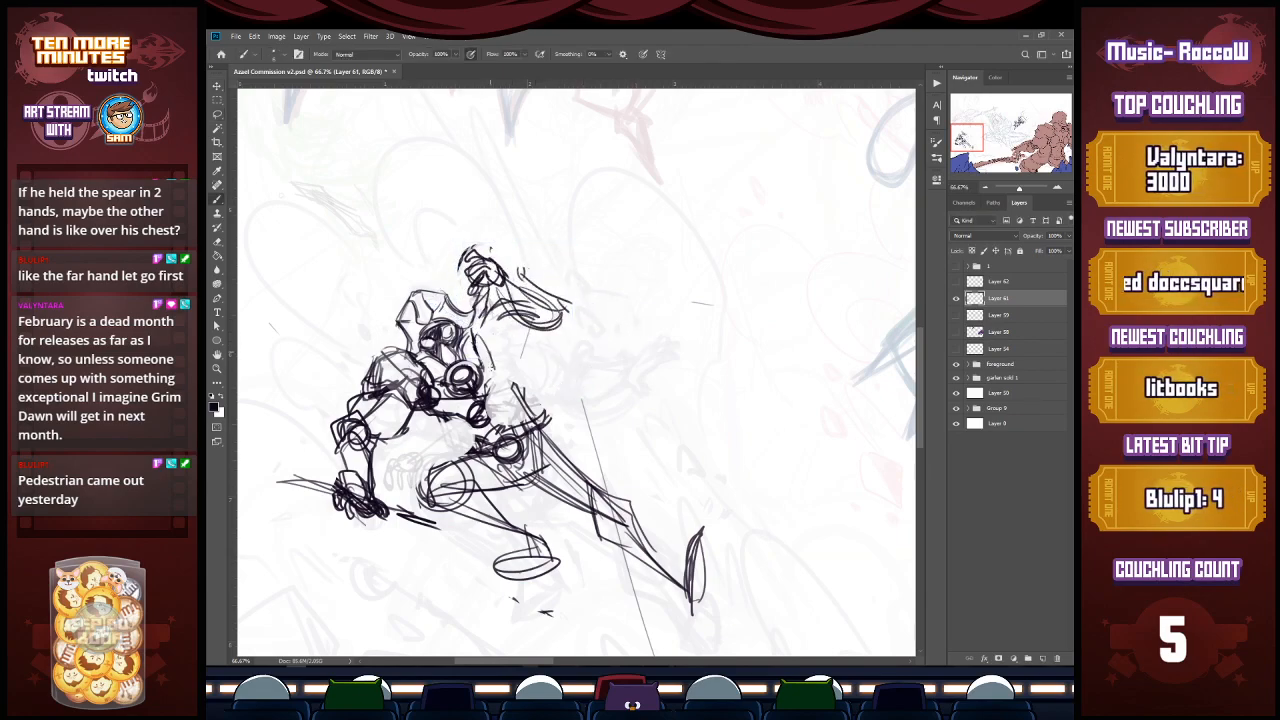
Step: Redraw the far upper arm, shoulder and side of the torso to connect with the raised forearm
{"action": "mouse_move", "coordinate": [514, 326]}
{"action": "left_mouse_down"}
{"action": "mouse_move", "coordinate": [555, 330]}
{"action": "mouse_move", "coordinate": [496, 348]}
{"action": "mouse_move", "coordinate": [511, 362]}
{"action": "left_mouse_up"}
{"action": "mouse_move", "coordinate": [481, 311]}
{"action": "left_mouse_down"}
{"action": "mouse_move", "coordinate": [525, 331]}
{"action": "mouse_move", "coordinate": [528, 402]}
{"action": "left_mouse_up"}
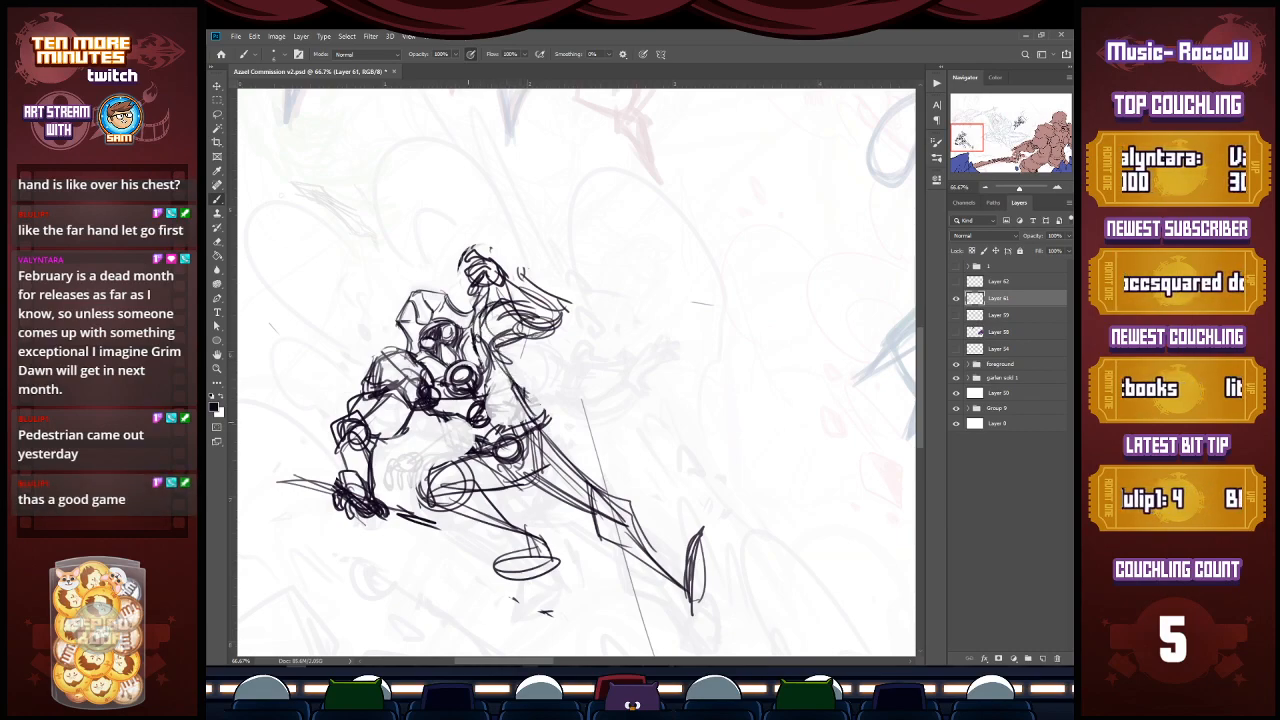
{"action": "left_click_drag", "start_coordinate": [448, 418], "coordinate": [486, 442]}
{"action": "mouse_move", "coordinate": [494, 338]}
{"action": "left_mouse_down"}
{"action": "mouse_move", "coordinate": [534, 432]}
{"action": "mouse_move", "coordinate": [527, 387]}
{"action": "left_mouse_up"}
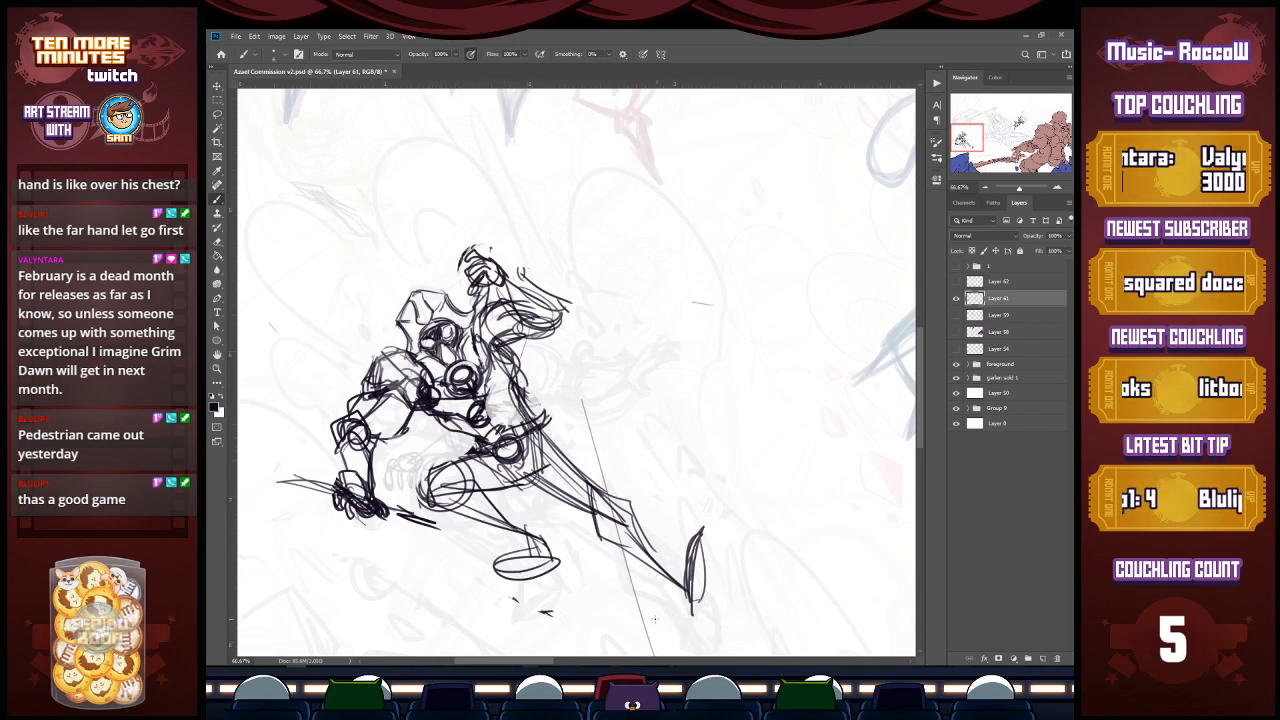
Step: Erase the bent front leg and redraw it raised on the far side, with hip and knee circles, a shin and a pointed foot
{"action": "key", "text": "e"}
{"action": "mouse_move", "coordinate": [467, 477]}
{"action": "left_mouse_down"}
{"action": "mouse_move", "coordinate": [434, 480]}
{"action": "mouse_move", "coordinate": [541, 541]}
{"action": "mouse_move", "coordinate": [500, 487]}
{"action": "mouse_move", "coordinate": [492, 500]}
{"action": "left_mouse_up"}
{"action": "key", "text": "b"}
{"action": "left_click_drag", "start_coordinate": [505, 428], "coordinate": [577, 370]}
{"action": "mouse_move", "coordinate": [566, 428]}
{"action": "left_mouse_down"}
{"action": "mouse_move", "coordinate": [592, 400]}
{"action": "mouse_move", "coordinate": [580, 428]}
{"action": "left_mouse_up"}
{"action": "left_click_drag", "start_coordinate": [578, 384], "coordinate": [630, 465]}
{"action": "left_click_drag", "start_coordinate": [586, 396], "coordinate": [649, 493]}
{"action": "mouse_move", "coordinate": [577, 434]}
{"action": "left_mouse_down"}
{"action": "mouse_move", "coordinate": [515, 484]}
{"action": "mouse_move", "coordinate": [474, 470]}
{"action": "left_mouse_up"}
{"action": "mouse_move", "coordinate": [474, 470]}
{"action": "left_mouse_down"}
{"action": "mouse_move", "coordinate": [502, 494]}
{"action": "mouse_move", "coordinate": [536, 484]}
{"action": "left_mouse_up"}
{"action": "left_click_drag", "start_coordinate": [472, 460], "coordinate": [508, 492]}
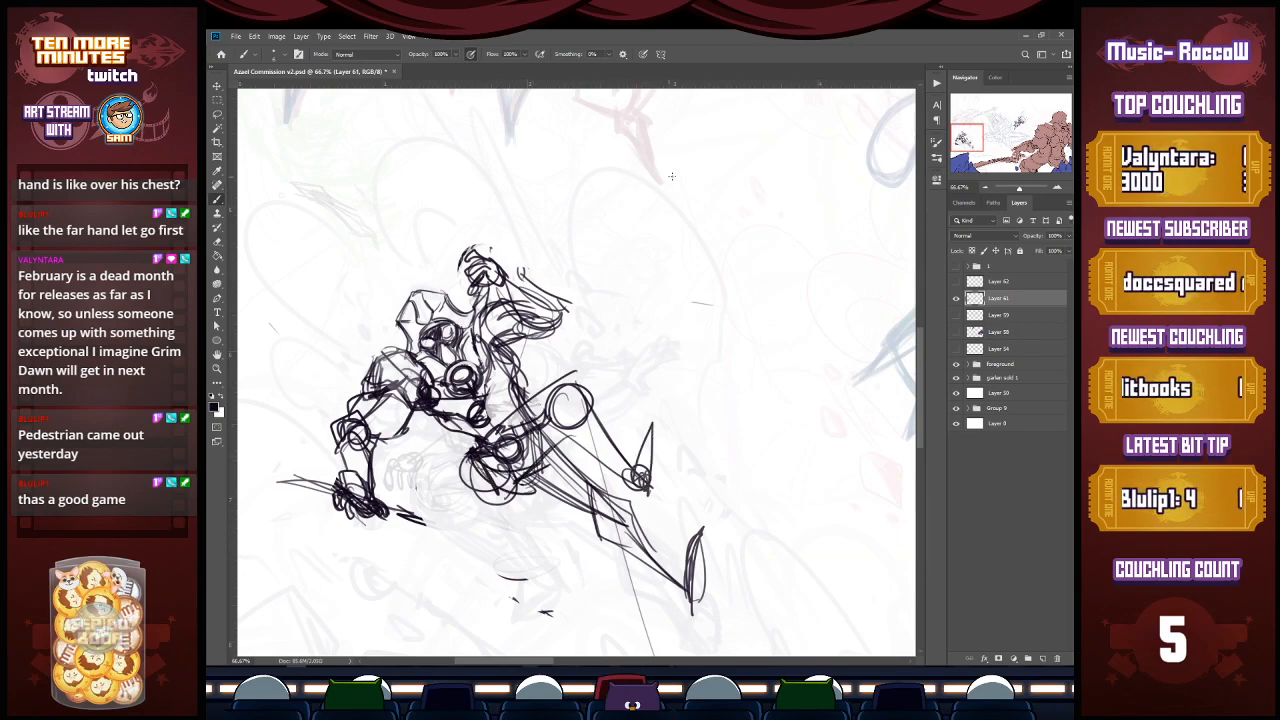
Step: Sketch a long diagonal spear shaft running through the near hand down toward the blue cloth
{"action": "scroll", "coordinate": [576, 372], "scroll_direction": "down", "scroll_amount": 2}
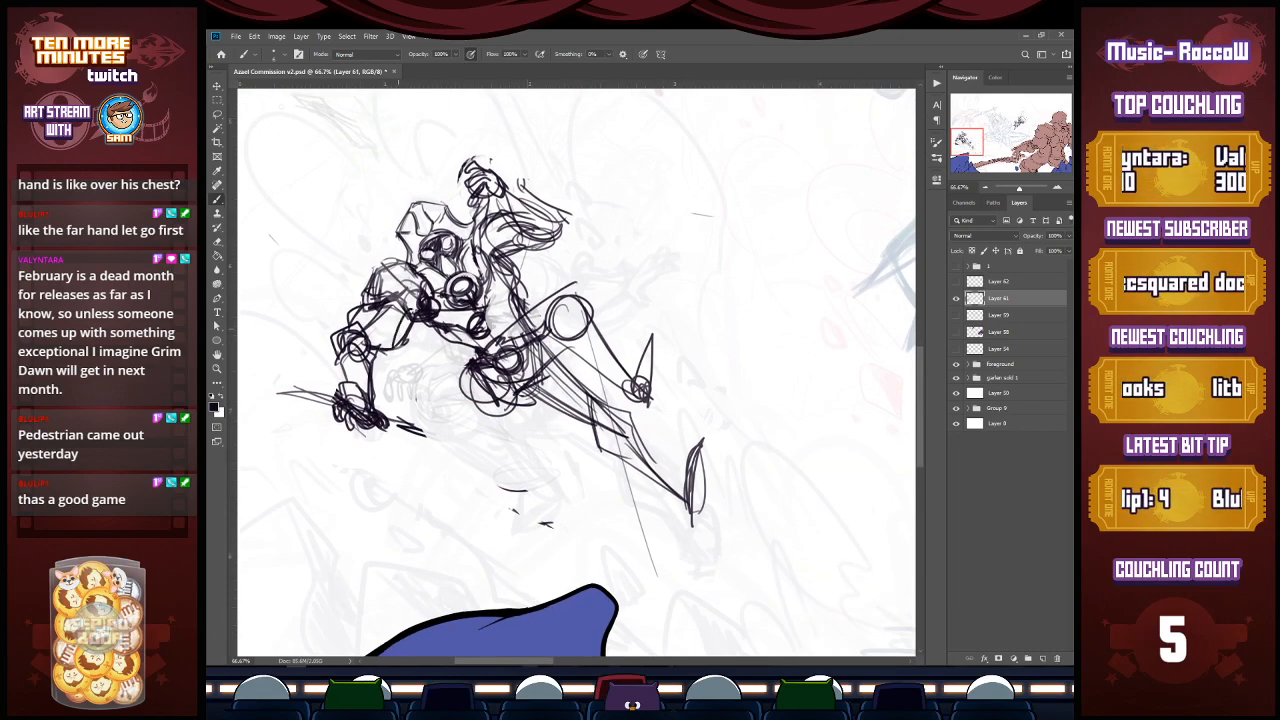
{"action": "left_click_drag", "start_coordinate": [287, 357], "coordinate": [477, 479]}
{"action": "left_click_drag", "start_coordinate": [386, 414], "coordinate": [562, 533]}
{"action": "left_click_drag", "start_coordinate": [498, 486], "coordinate": [557, 529]}
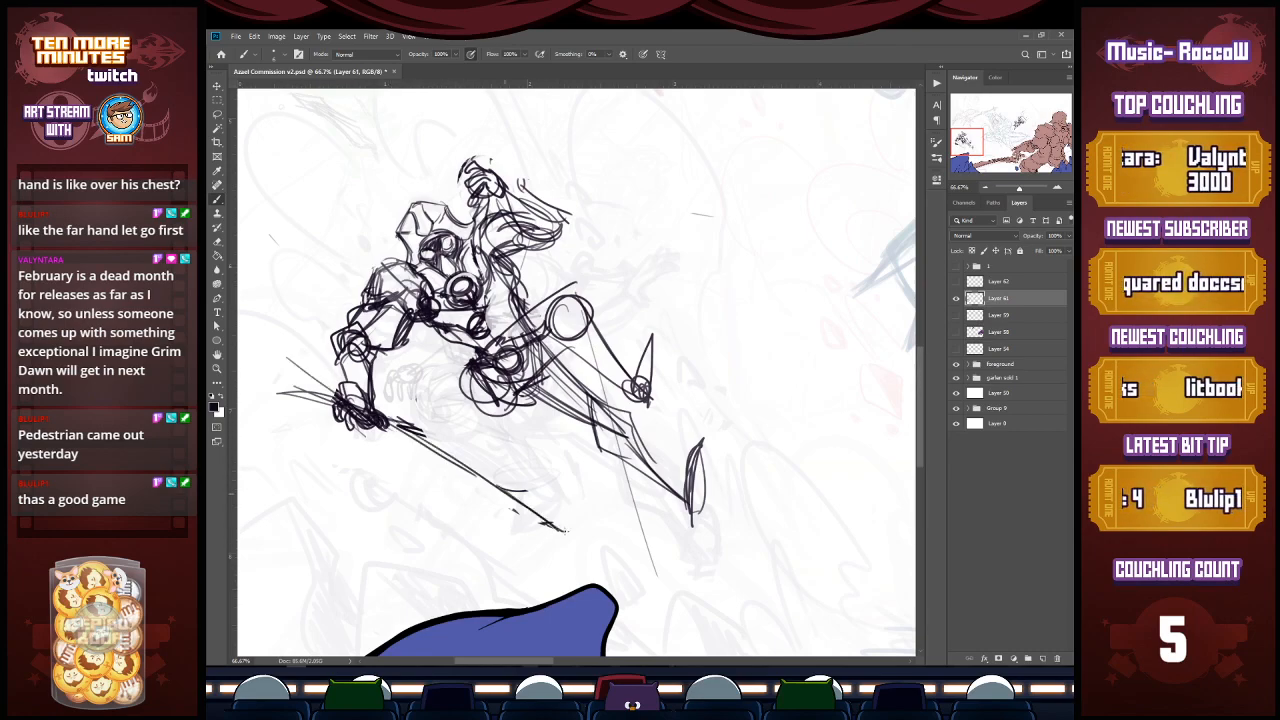
{"action": "left_click_drag", "start_coordinate": [388, 432], "coordinate": [600, 545]}
{"action": "left_click_drag", "start_coordinate": [455, 465], "coordinate": [668, 594]}
Step: Draw a long, narrow spearhead at the shaft's lower end and a small pointed tip at its upper end
{"action": "left_click_drag", "start_coordinate": [564, 528], "coordinate": [586, 564]}
{"action": "left_click_drag", "start_coordinate": [586, 563], "coordinate": [690, 598]}
{"action": "left_click_drag", "start_coordinate": [602, 527], "coordinate": [711, 612]}
{"action": "left_click_drag", "start_coordinate": [632, 558], "coordinate": [728, 618]}
{"action": "left_click_drag", "start_coordinate": [597, 563], "coordinate": [723, 616]}
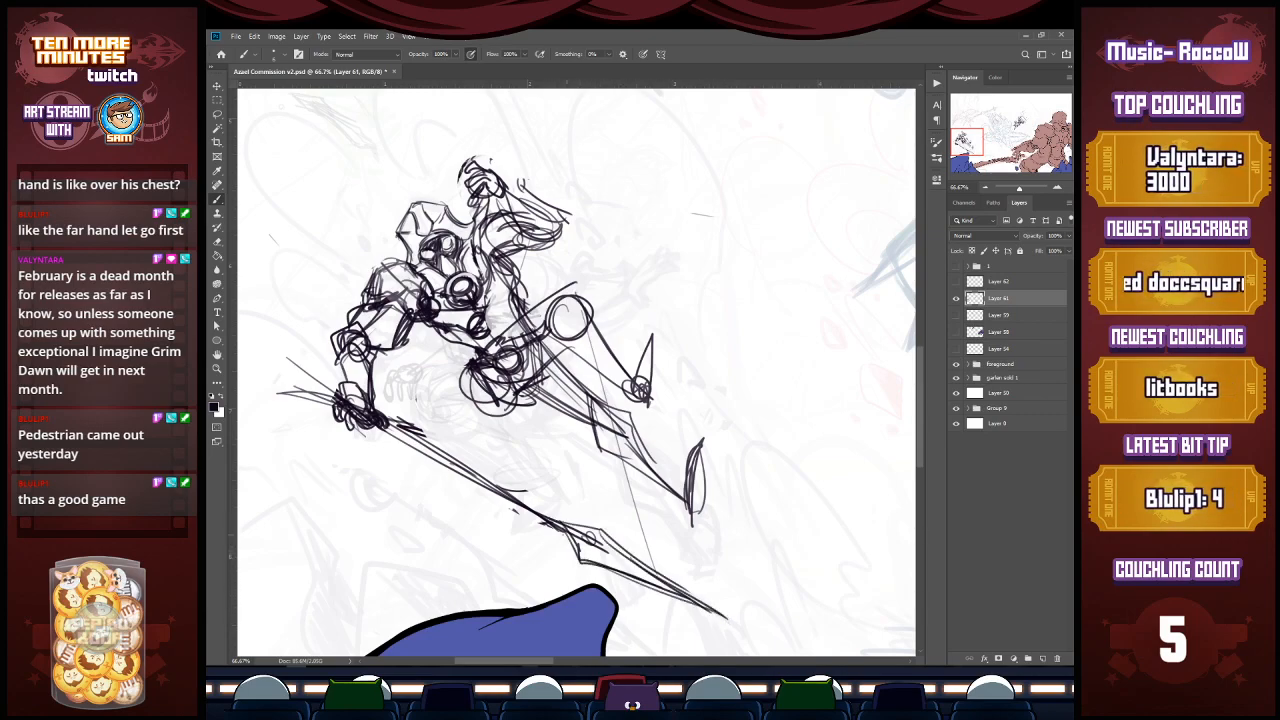
{"action": "mouse_move", "coordinate": [299, 371]}
{"action": "left_mouse_down"}
{"action": "mouse_move", "coordinate": [343, 403]}
{"action": "mouse_move", "coordinate": [301, 379]}
{"action": "left_mouse_up"}
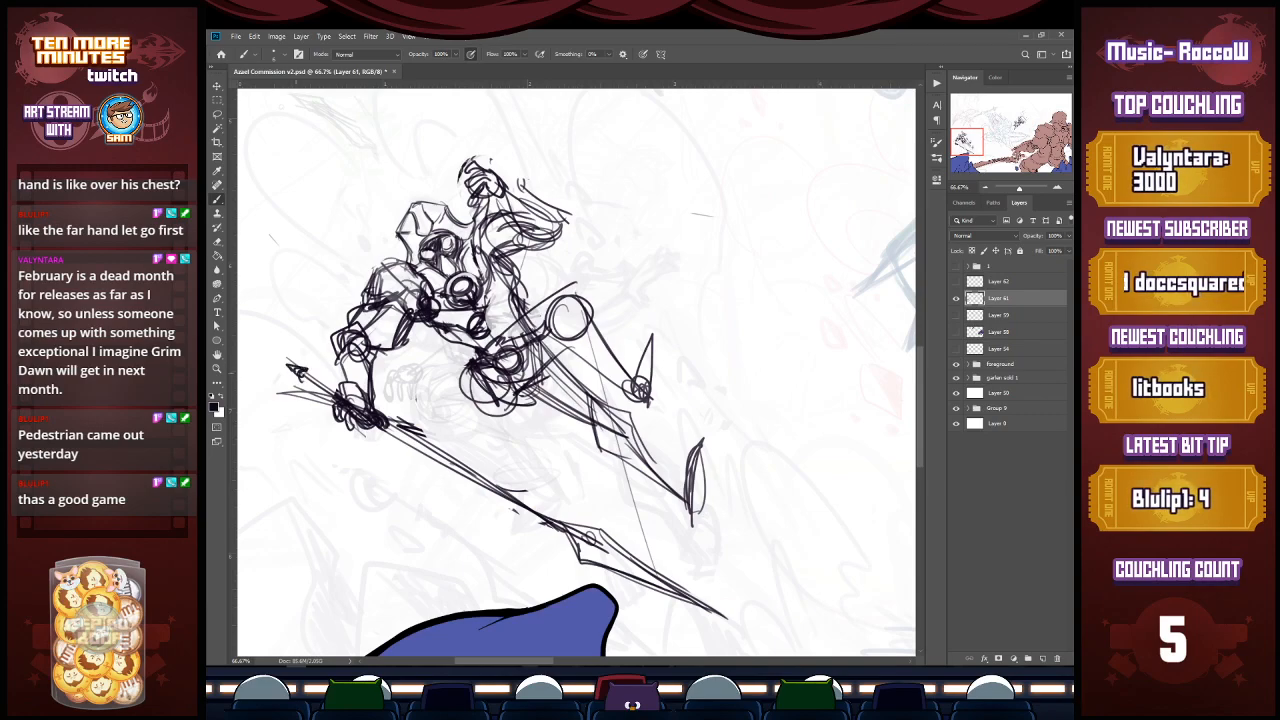
Step: Select the hips and both legs, enlarge them slightly, and rotate them a few degrees counter-clockwise against the torso
{"action": "key", "text": "ctrl+minus"}
{"action": "key", "text": "ctrl+minus"}
{"action": "key", "text": "ctrl+minus"}
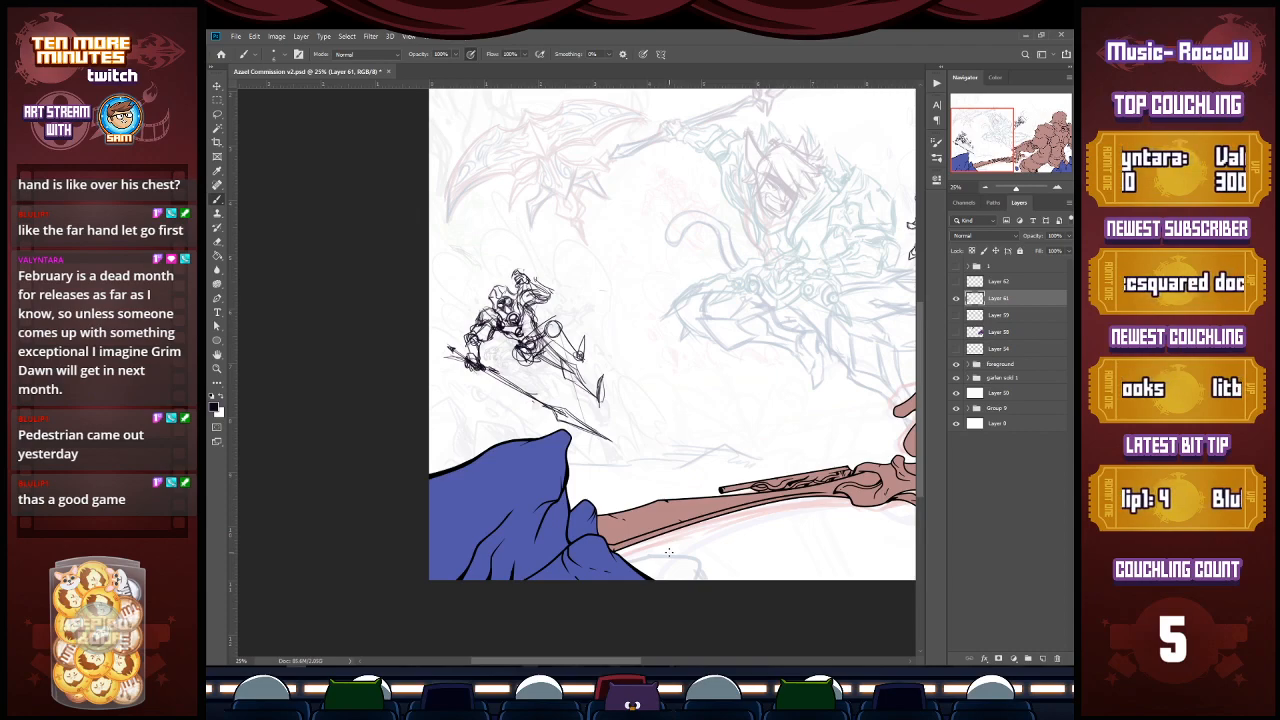
{"action": "key", "text": "z"}
{"action": "left_click_drag", "start_coordinate": [547, 374], "coordinate": [597, 476]}
{"action": "key", "text": "l"}
{"action": "mouse_move", "coordinate": [580, 252]}
{"action": "left_mouse_down"}
{"action": "mouse_move", "coordinate": [505, 365]}
{"action": "mouse_move", "coordinate": [690, 300]}
{"action": "mouse_move", "coordinate": [590, 250]}
{"action": "left_mouse_up"}
{"action": "key", "text": "v"}
{"action": "left_click_drag", "start_coordinate": [761, 450], "coordinate": [786, 472]}
{"action": "left_click_drag", "start_coordinate": [669, 415], "coordinate": [679, 404]}
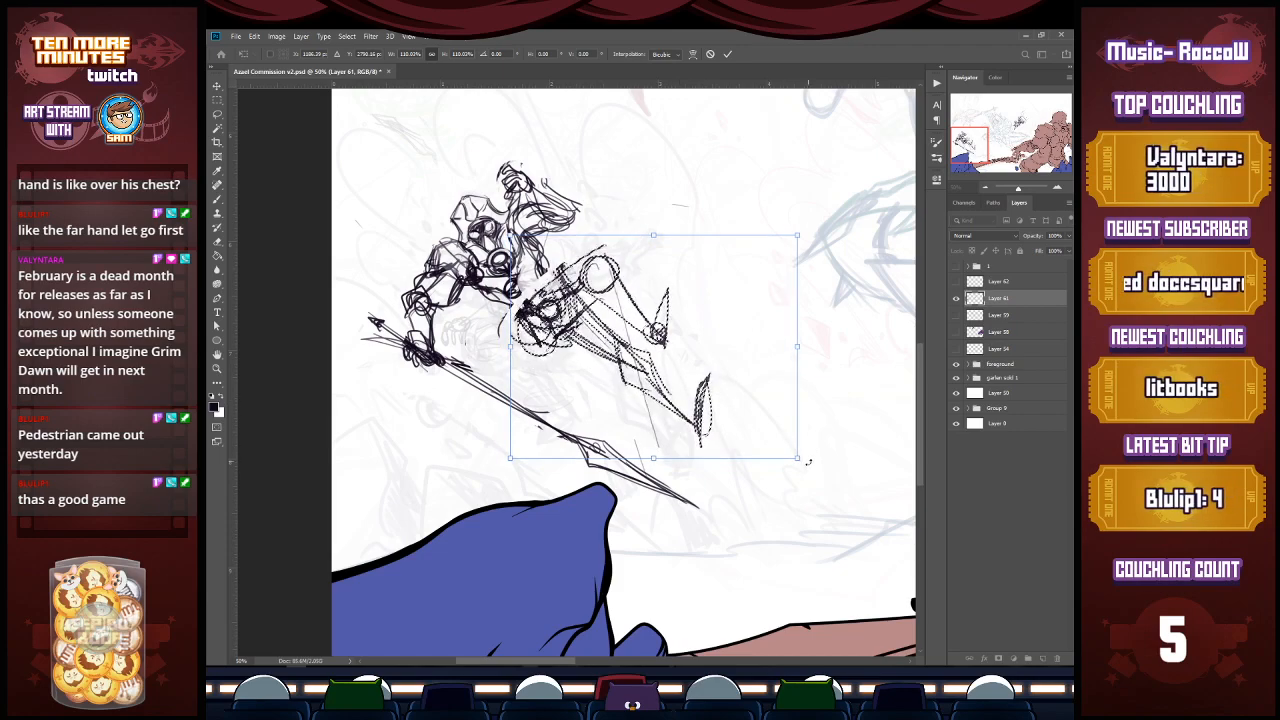
{"action": "left_click_drag", "start_coordinate": [803, 462], "coordinate": [812, 452]}
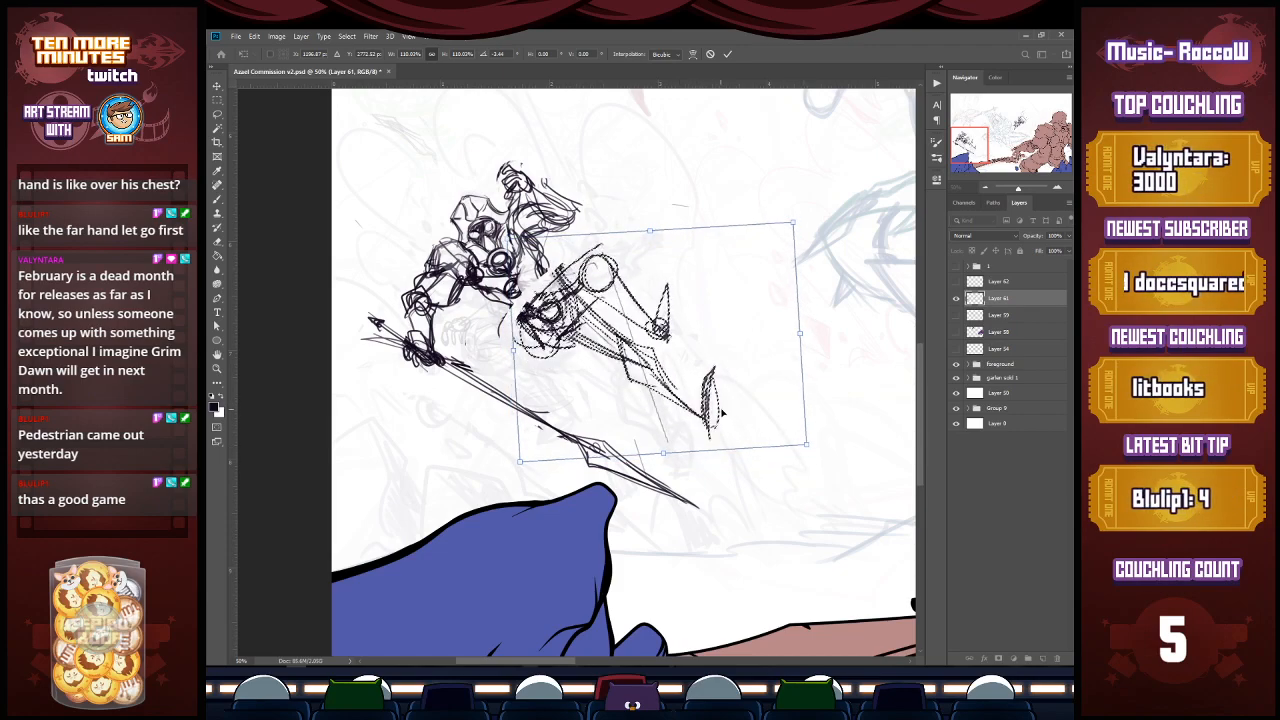
{"action": "key", "text": "Return"}
Step: Select the trailing lower leg and foot and transform them to adjust the leg's angle
{"action": "key", "text": "l"}
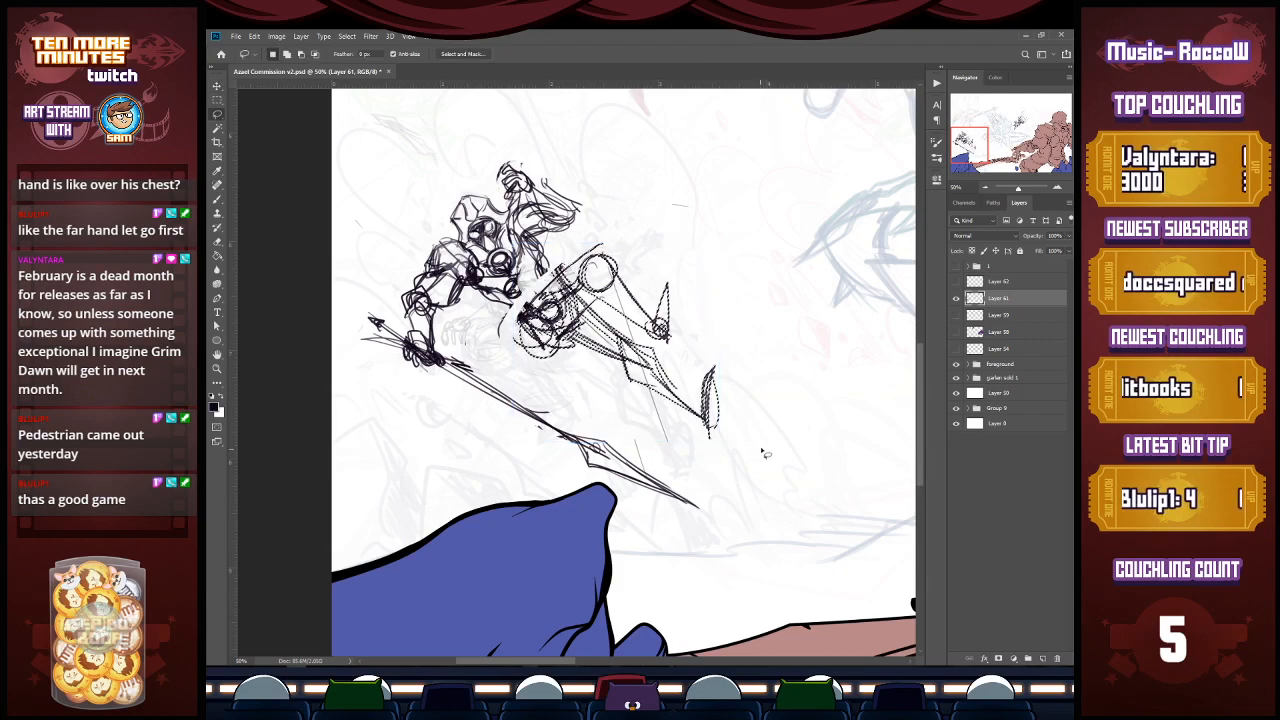
{"action": "left_click", "coordinate": [761, 447]}
{"action": "left_click", "coordinate": [631, 267]}
{"action": "left_click_drag", "start_coordinate": [697, 350], "coordinate": [792, 358]}
{"action": "key", "text": "b"}
{"action": "key", "text": "ctrl+t"}
{"action": "left_click_drag", "start_coordinate": [711, 407], "coordinate": [692, 416]}
{"action": "key", "text": "Return"}
{"action": "key", "text": "v"}
{"action": "key", "text": "l"}
{"action": "key", "text": "ctrl+d"}
Step: Erase the trailing foot and redraw the trailing leg with longer thigh and shin lines
{"action": "key", "text": "e"}
{"action": "key", "text": "b"}
{"action": "left_click_drag", "start_coordinate": [620, 346], "coordinate": [712, 431]}
{"action": "left_click_drag", "start_coordinate": [552, 338], "coordinate": [627, 368]}
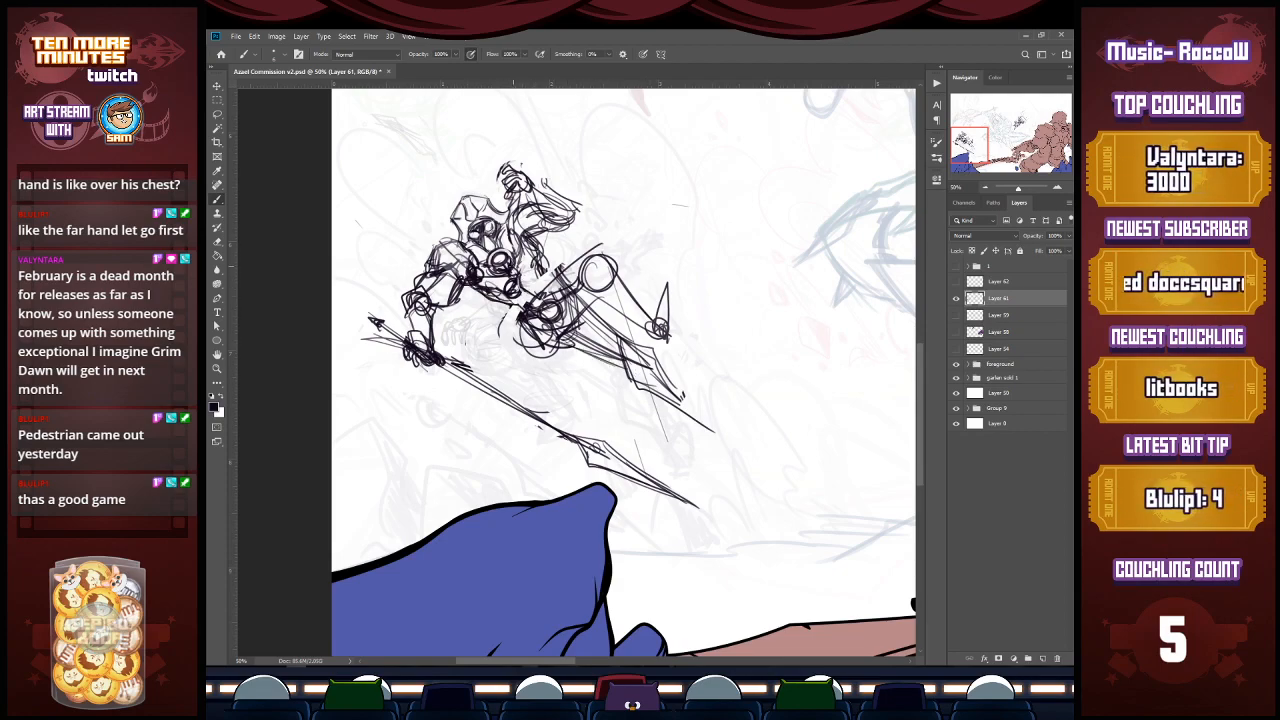
Step: Erase the spear along its whole length, then try new strokes beside the near hand and undo them
{"action": "key", "text": "e"}
{"action": "left_click_drag", "start_coordinate": [700, 505], "coordinate": [463, 377]}
{"action": "mouse_move", "coordinate": [380, 312]}
{"action": "left_mouse_down"}
{"action": "mouse_move", "coordinate": [378, 340]}
{"action": "mouse_move", "coordinate": [562, 378]}
{"action": "left_mouse_up"}
{"action": "key", "text": "b"}
{"action": "left_click_drag", "start_coordinate": [444, 362], "coordinate": [540, 377]}
{"action": "key", "text": "ctrl+z"}
{"action": "key", "text": "ctrl+z"}
{"action": "key", "text": "ctrl+z"}
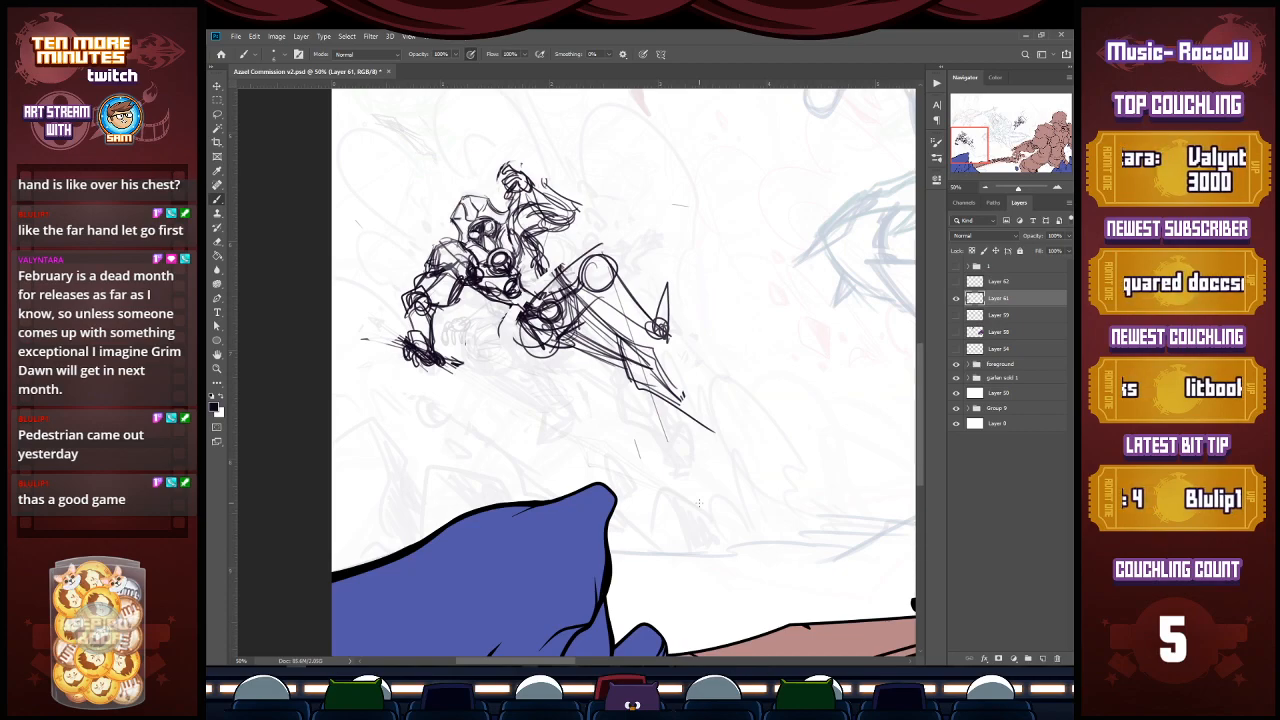
{"action": "key", "text": "l"}
{"action": "mouse_move", "coordinate": [466, 358]}
{"action": "left_mouse_down"}
{"action": "mouse_move", "coordinate": [420, 280]}
{"action": "mouse_move", "coordinate": [485, 378]}
{"action": "left_mouse_up"}
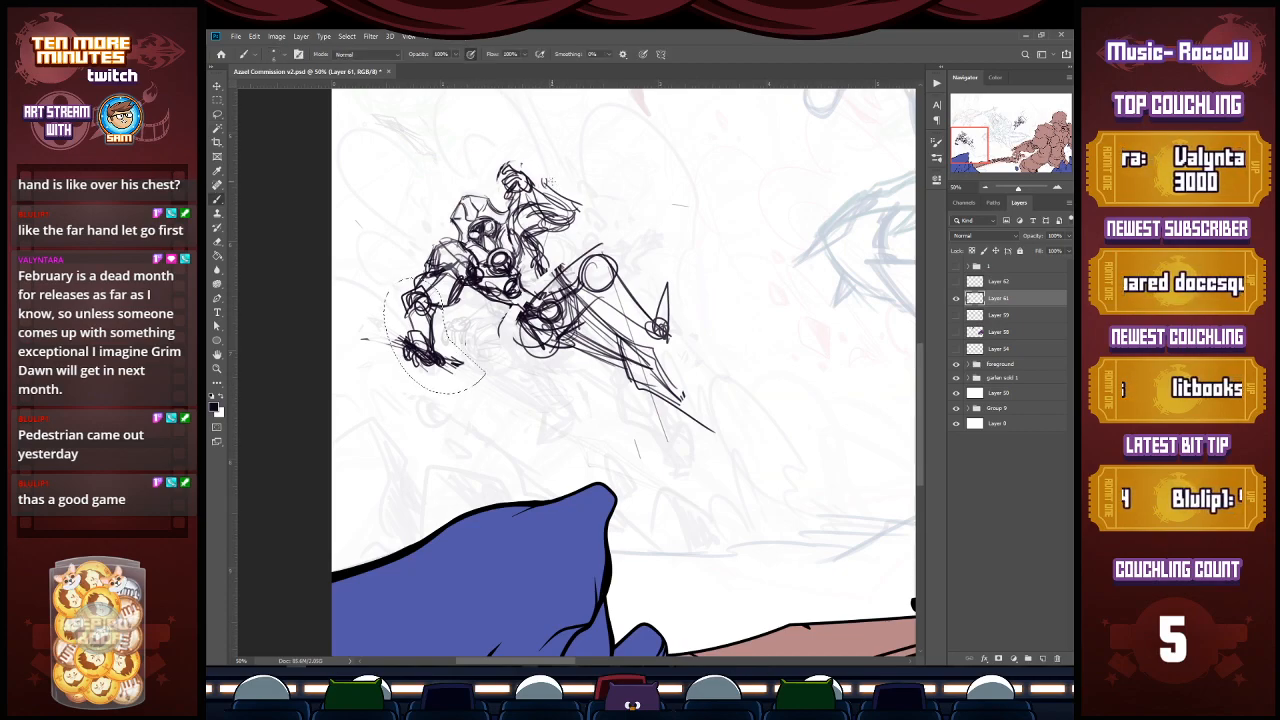
{"action": "key", "text": "l"}
{"action": "left_click", "coordinate": [568, 194]}
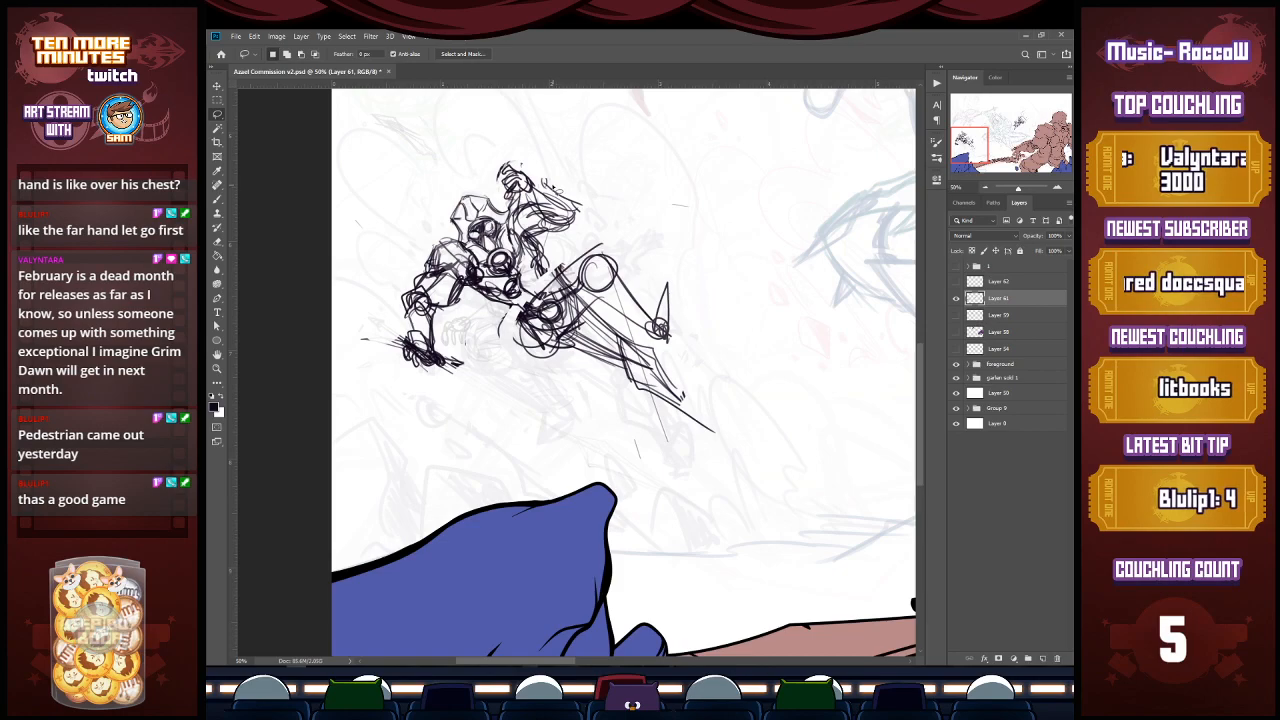
Step: Sketch two flattened oval forms, one larger and one smaller, above the raised far hand
{"action": "key", "text": "b"}
{"action": "mouse_move", "coordinate": [534, 166]}
{"action": "left_mouse_down"}
{"action": "mouse_move", "coordinate": [590, 196]}
{"action": "mouse_move", "coordinate": [557, 172]}
{"action": "left_mouse_up"}
{"action": "key", "text": "e"}
{"action": "key", "text": "b"}
{"action": "left_click_drag", "start_coordinate": [495, 132], "coordinate": [580, 146]}
{"action": "mouse_move", "coordinate": [487, 126]}
{"action": "left_mouse_down"}
{"action": "mouse_move", "coordinate": [570, 151]}
{"action": "mouse_move", "coordinate": [565, 140]}
{"action": "mouse_move", "coordinate": [505, 118]}
{"action": "mouse_move", "coordinate": [525, 150]}
{"action": "mouse_move", "coordinate": [559, 153]}
{"action": "mouse_move", "coordinate": [566, 123]}
{"action": "left_mouse_up"}
{"action": "key", "text": "e"}
{"action": "key", "text": "b"}
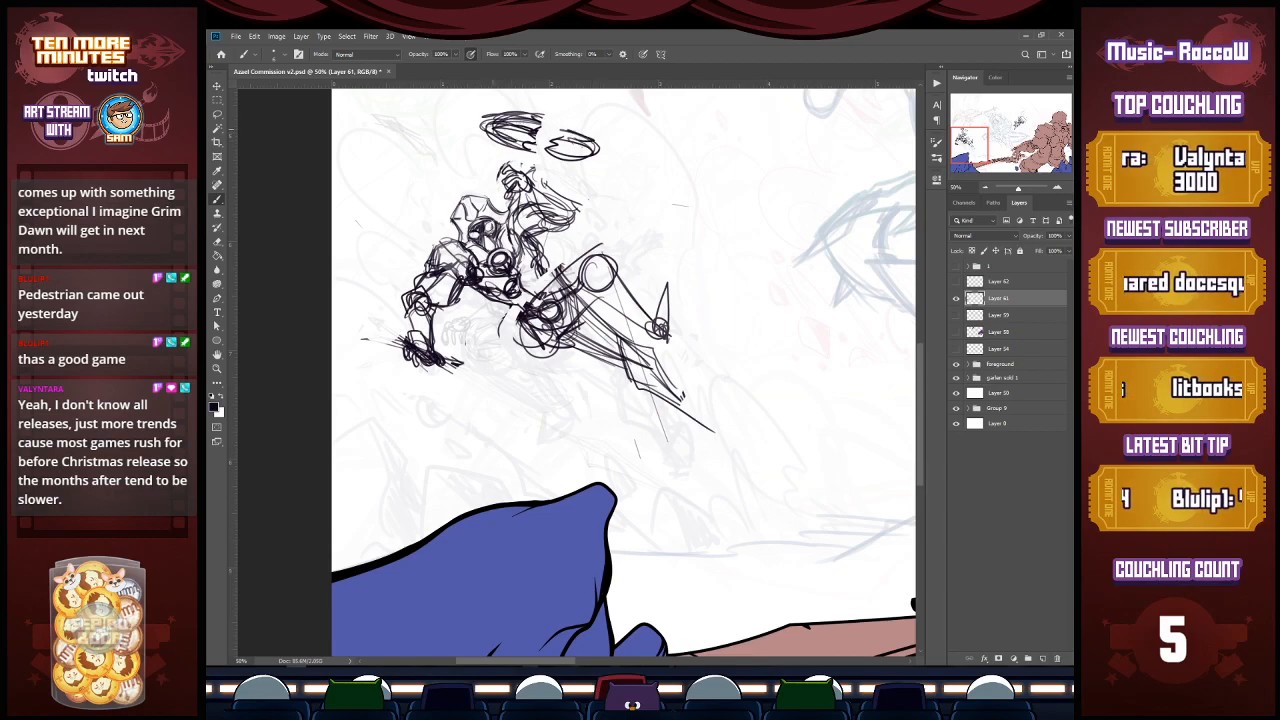
Step: Select both oval forms, shrink them slightly, and move them down close to the raised hand
{"action": "key", "text": "l"}
{"action": "mouse_move", "coordinate": [598, 131]}
{"action": "left_mouse_down"}
{"action": "mouse_move", "coordinate": [510, 152]}
{"action": "mouse_move", "coordinate": [619, 131]}
{"action": "left_mouse_up"}
{"action": "key", "text": "v"}
{"action": "mouse_move", "coordinate": [628, 180]}
{"action": "left_mouse_down"}
{"action": "mouse_move", "coordinate": [573, 151]}
{"action": "mouse_move", "coordinate": [578, 177]}
{"action": "mouse_move", "coordinate": [557, 154]}
{"action": "left_mouse_up"}
{"action": "key", "text": "Return"}
{"action": "key", "text": "l"}
{"action": "key", "text": "ctrl+d"}
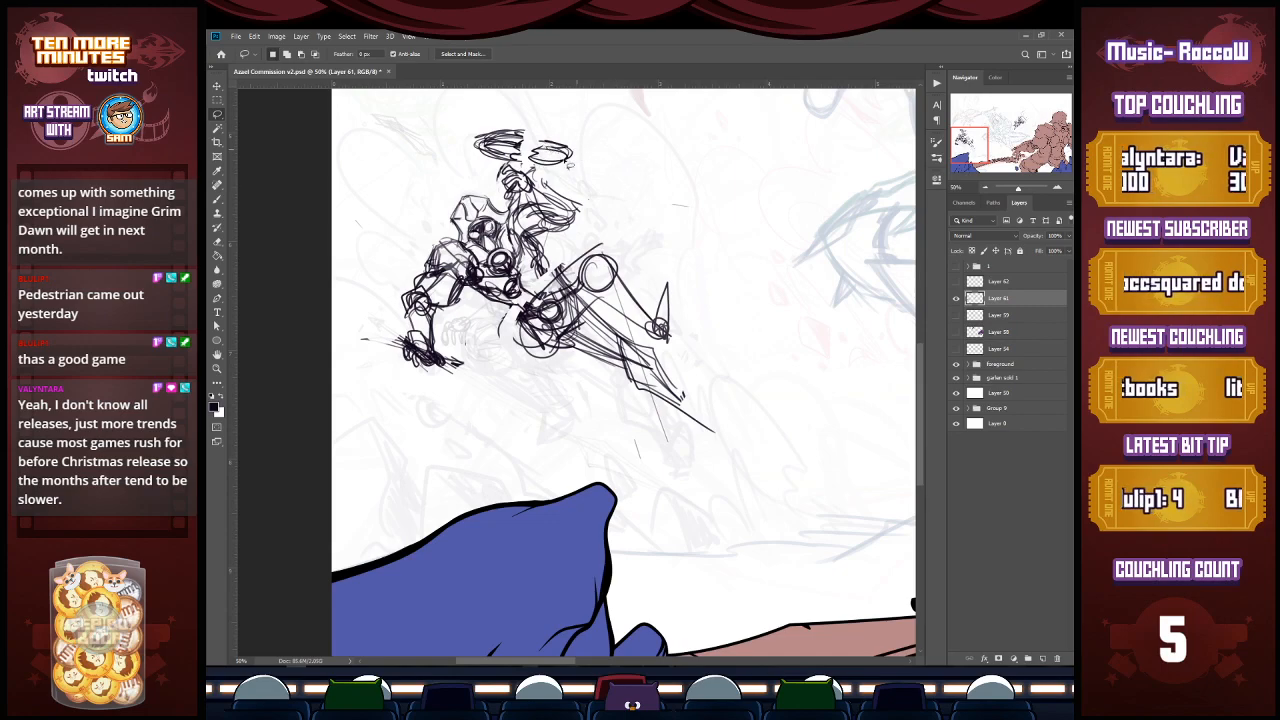
Step: Move the smaller oval form down onto the forearm of the raised far arm
{"action": "key", "text": "v"}
{"action": "mouse_move", "coordinate": [563, 153]}
{"action": "left_mouse_down"}
{"action": "mouse_move", "coordinate": [580, 191]}
{"action": "mouse_move", "coordinate": [600, 162]}
{"action": "mouse_move", "coordinate": [576, 170]}
{"action": "mouse_move", "coordinate": [568, 192]}
{"action": "left_mouse_up"}
{"action": "key", "text": "Return"}
{"action": "key", "text": "l"}
{"action": "key", "text": "ctrl+d"}
Step: Tilt the larger oval form and place it over the raised far hand
{"action": "mouse_move", "coordinate": [522, 146]}
{"action": "left_mouse_down"}
{"action": "mouse_move", "coordinate": [484, 122]}
{"action": "mouse_move", "coordinate": [540, 156]}
{"action": "mouse_move", "coordinate": [531, 140]}
{"action": "mouse_move", "coordinate": [556, 128]}
{"action": "mouse_move", "coordinate": [562, 143]}
{"action": "left_mouse_up"}
{"action": "key", "text": "v"}
{"action": "key", "text": "Return"}
{"action": "key", "text": "l"}
{"action": "key", "text": "ctrl+d"}
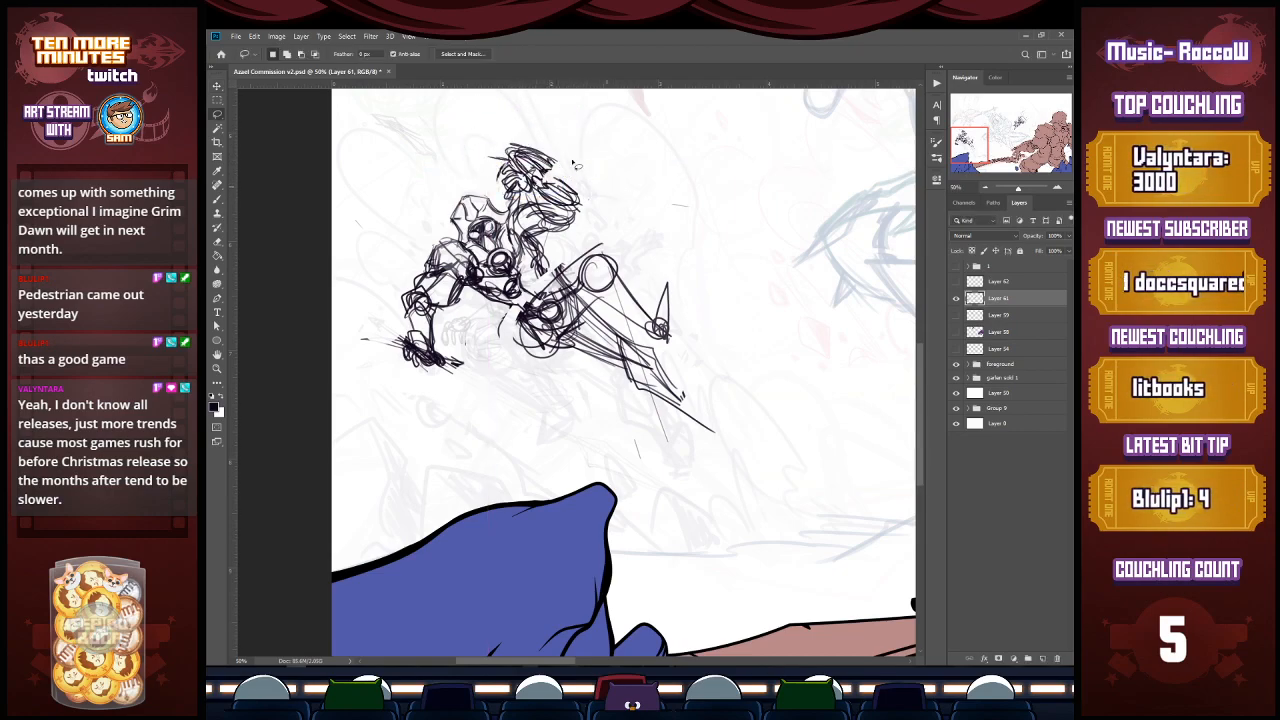
Step: Redraw the shading on the character's face and add short strokes below the far shoulder
{"action": "key", "text": "b"}
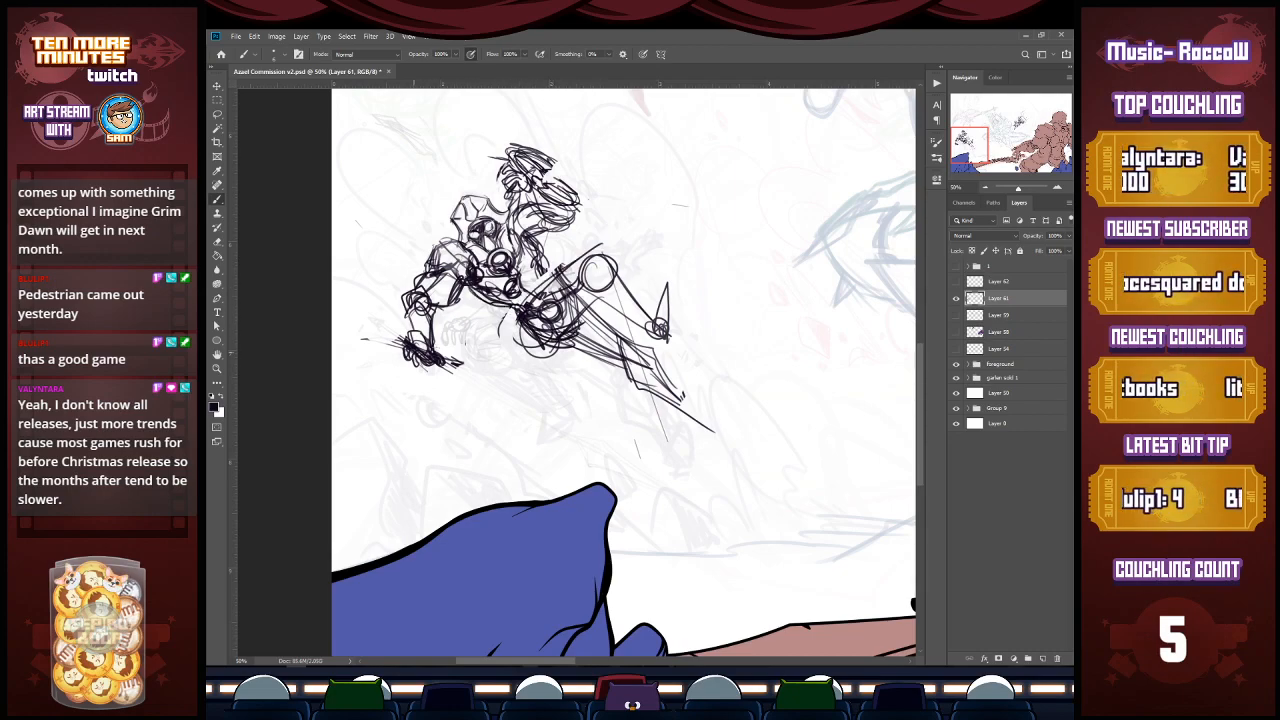
{"action": "left_click_drag", "start_coordinate": [470, 220], "coordinate": [480, 230]}
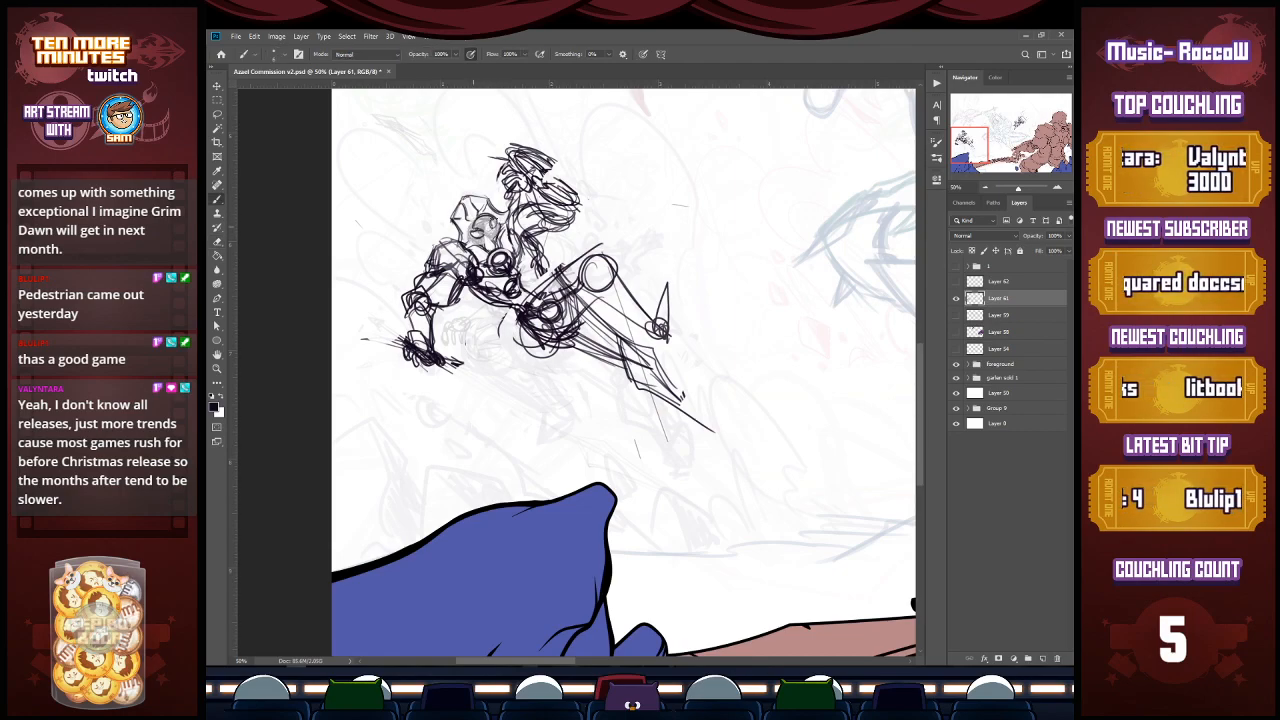
{"action": "left_click_drag", "start_coordinate": [494, 234], "coordinate": [490, 244]}
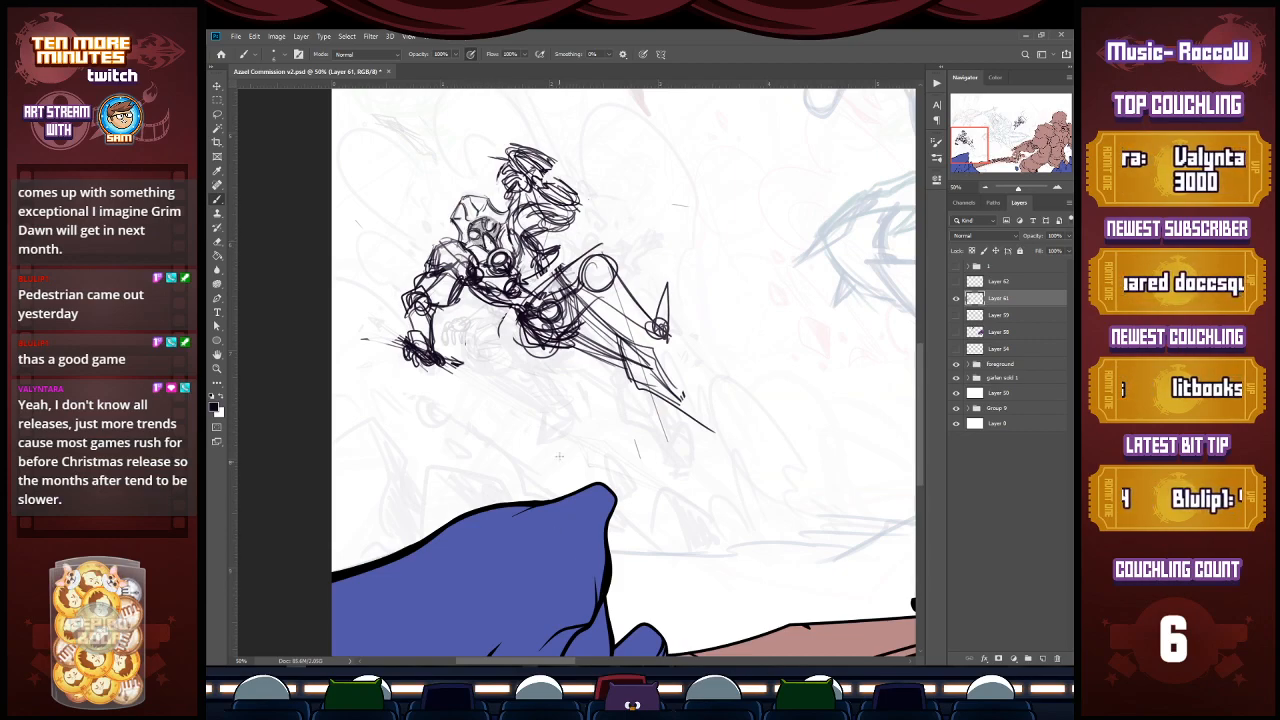
Step: Rework the lowered near hand into a gripping fist, covering old lines with white and redrawing the fingers in black
{"action": "key", "text": "e"}
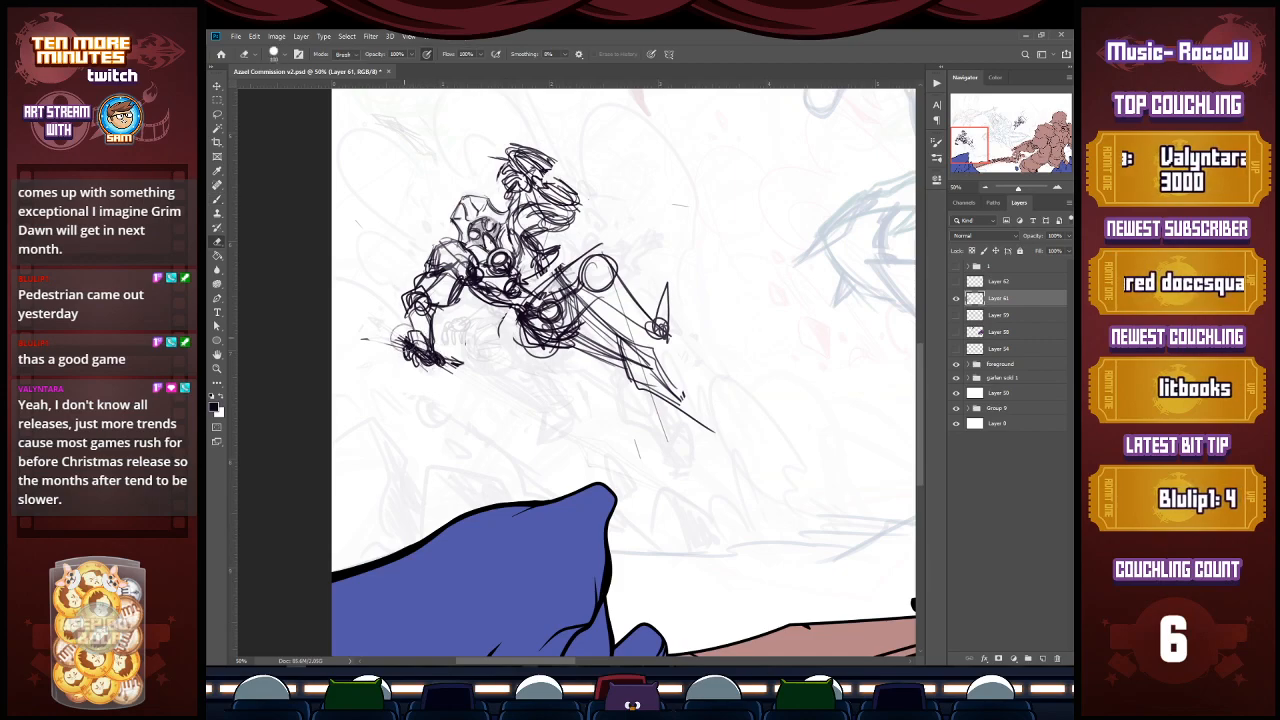
{"action": "key", "text": "b"}
{"action": "key", "text": "x"}
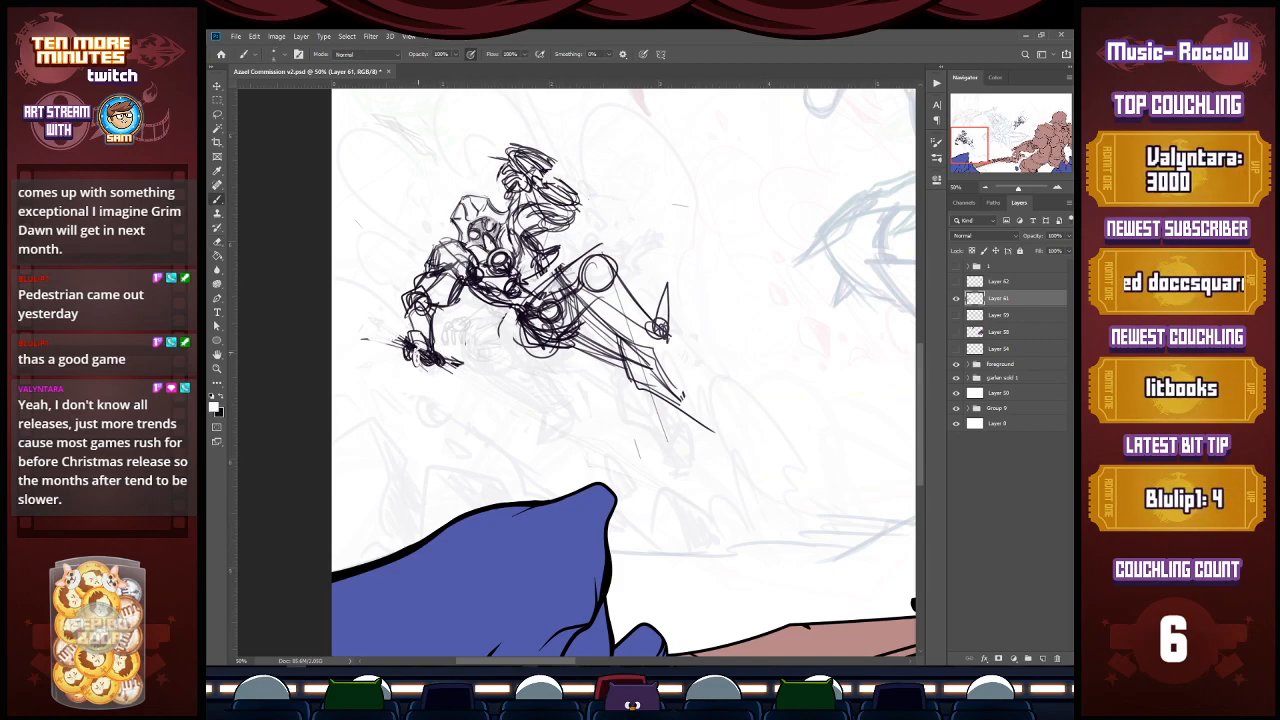
{"action": "left_click_drag", "start_coordinate": [413, 366], "coordinate": [414, 350]}
{"action": "key", "text": "x"}
{"action": "key", "text": "x"}
{"action": "key", "text": "x"}
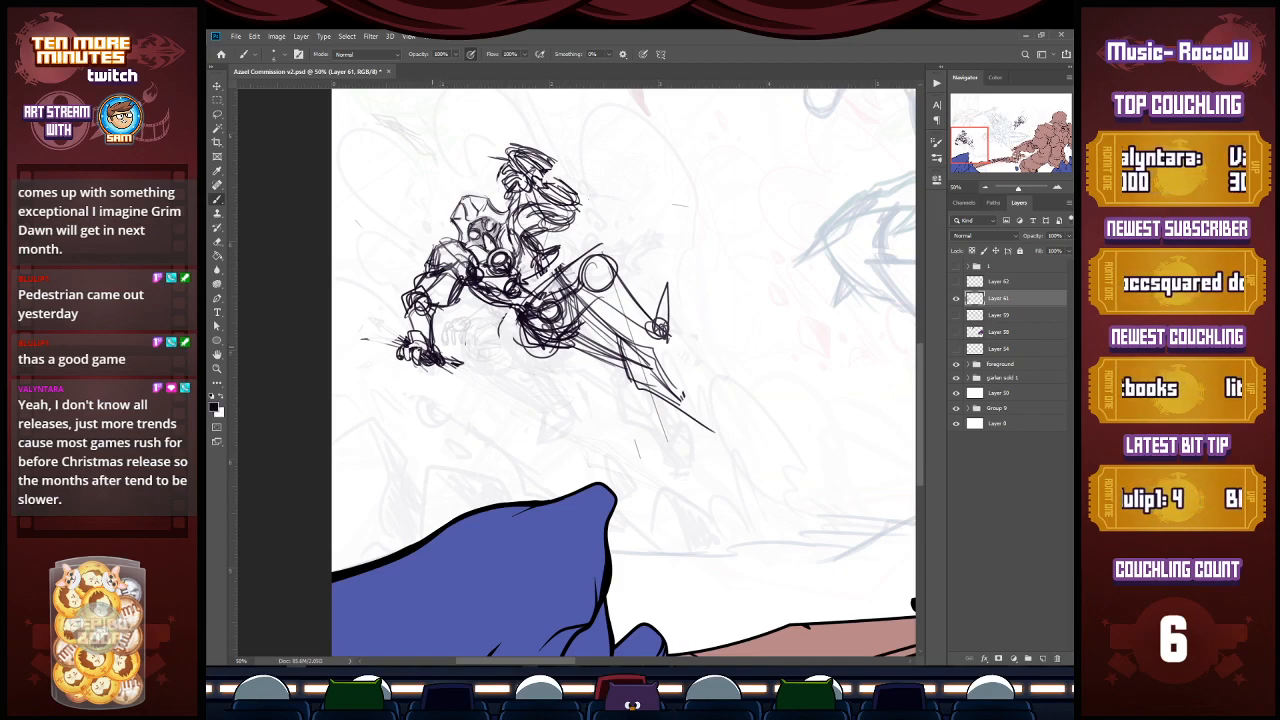
{"action": "mouse_move", "coordinate": [435, 347]}
{"action": "left_mouse_down"}
{"action": "mouse_move", "coordinate": [447, 359]}
{"action": "mouse_move", "coordinate": [424, 359]}
{"action": "mouse_move", "coordinate": [442, 373]}
{"action": "left_mouse_up"}
{"action": "key", "text": "x"}
{"action": "key", "text": "x"}
Step: Sketch a sword hilt with a crossguard held in the lowered fist
{"action": "mouse_move", "coordinate": [398, 358]}
{"action": "left_mouse_down"}
{"action": "mouse_move", "coordinate": [403, 375]}
{"action": "mouse_move", "coordinate": [437, 367]}
{"action": "left_mouse_up"}
{"action": "mouse_move", "coordinate": [400, 350]}
{"action": "left_mouse_down"}
{"action": "mouse_move", "coordinate": [396, 363]}
{"action": "mouse_move", "coordinate": [436, 359]}
{"action": "left_mouse_up"}
{"action": "mouse_move", "coordinate": [410, 360]}
{"action": "left_mouse_down"}
{"action": "mouse_move", "coordinate": [416, 375]}
{"action": "mouse_move", "coordinate": [430, 371]}
{"action": "left_mouse_up"}
{"action": "mouse_move", "coordinate": [435, 366]}
{"action": "left_mouse_down"}
{"action": "mouse_move", "coordinate": [399, 370]}
{"action": "mouse_move", "coordinate": [428, 368]}
{"action": "left_mouse_up"}
{"action": "mouse_move", "coordinate": [398, 362]}
{"action": "left_mouse_down"}
{"action": "mouse_move", "coordinate": [378, 330]}
{"action": "mouse_move", "coordinate": [411, 340]}
{"action": "mouse_move", "coordinate": [456, 388]}
{"action": "mouse_move", "coordinate": [500, 401]}
{"action": "left_mouse_up"}
{"action": "left_click_drag", "start_coordinate": [446, 366], "coordinate": [464, 386]}
{"action": "mouse_move", "coordinate": [438, 378]}
{"action": "left_mouse_down"}
{"action": "mouse_move", "coordinate": [486, 402]}
{"action": "mouse_move", "coordinate": [490, 389]}
{"action": "left_mouse_up"}
Step: Draw the long tapering sword blade extending from the hilt beneath the figure, reinforcing its edges
{"action": "mouse_move", "coordinate": [475, 393]}
{"action": "left_mouse_down"}
{"action": "mouse_move", "coordinate": [492, 385]}
{"action": "mouse_move", "coordinate": [584, 434]}
{"action": "mouse_move", "coordinate": [530, 430]}
{"action": "left_mouse_up"}
{"action": "left_click_drag", "start_coordinate": [528, 424], "coordinate": [622, 457]}
{"action": "left_click_drag", "start_coordinate": [482, 394], "coordinate": [650, 462]}
{"action": "left_click_drag", "start_coordinate": [560, 422], "coordinate": [646, 458]}
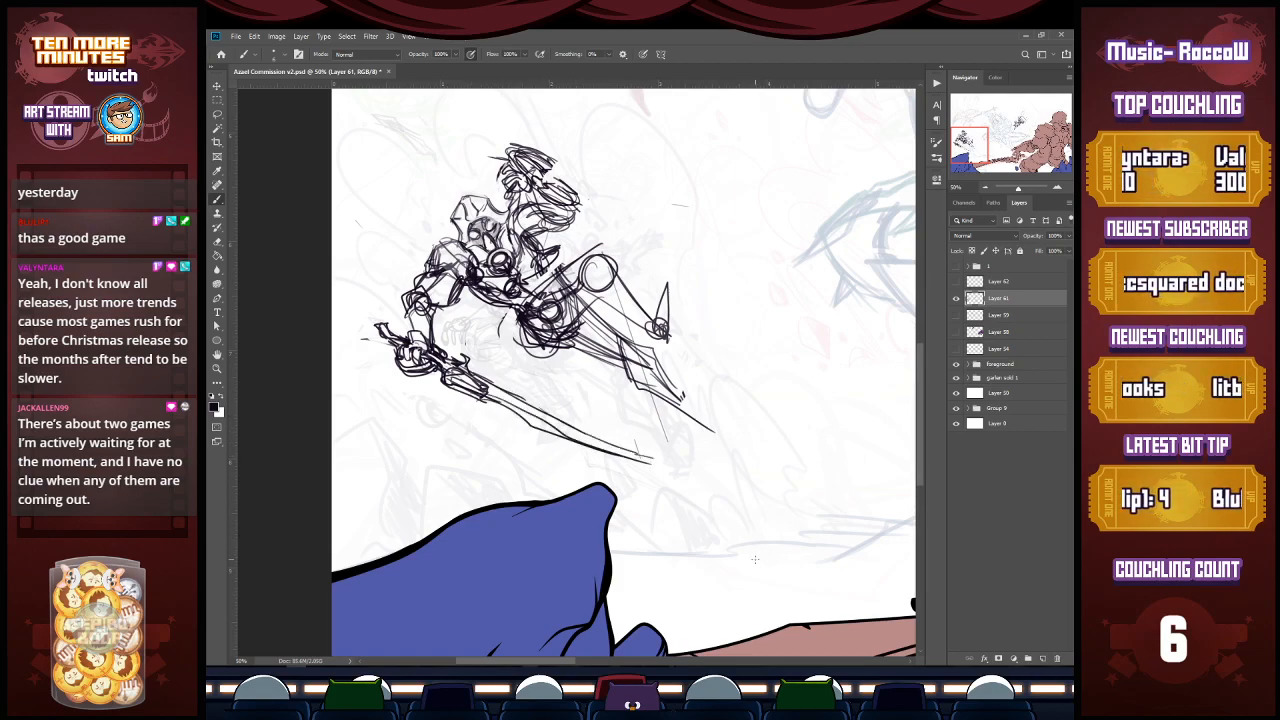
{"action": "mouse_move", "coordinate": [486, 392]}
{"action": "left_mouse_down"}
{"action": "mouse_move", "coordinate": [650, 461]}
{"action": "mouse_move", "coordinate": [510, 422]}
{"action": "left_mouse_up"}
{"action": "key", "text": "e"}
{"action": "key", "text": "b"}
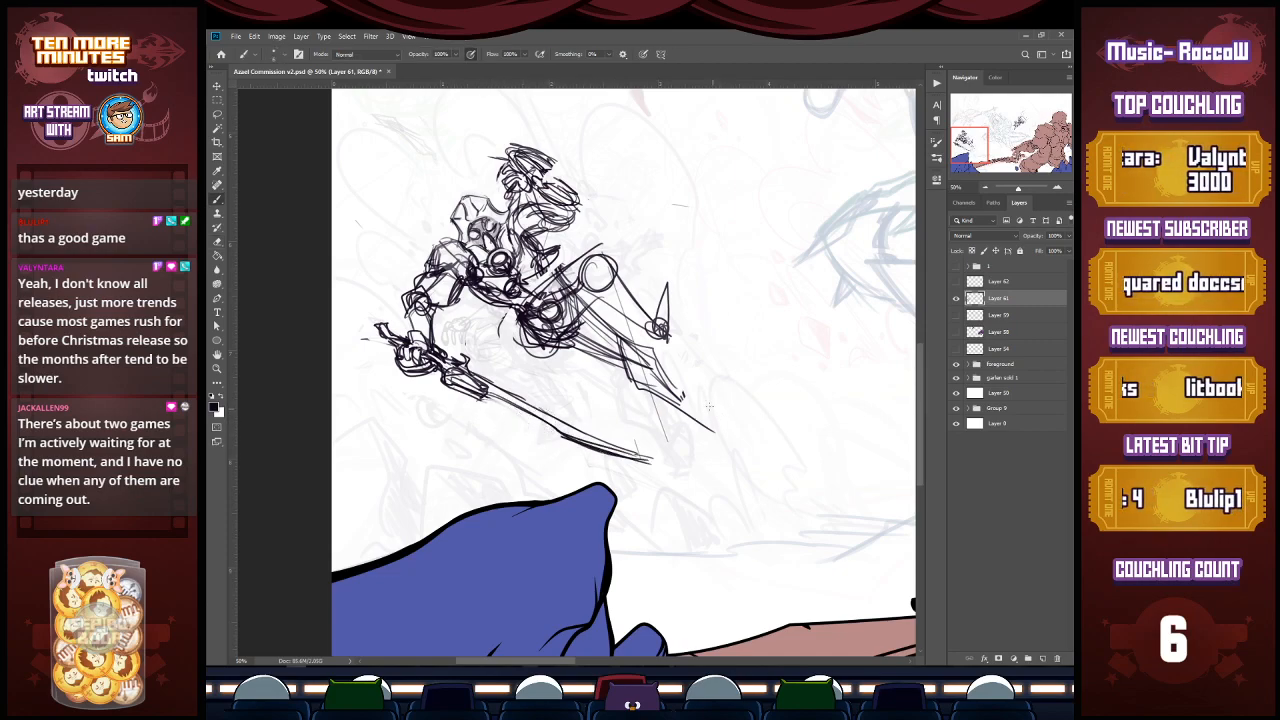
Step: Erase the raised leg's knee circle and old foot, redraw the lower leg with a pointed foot, and save the file
{"action": "key", "text": "e"}
{"action": "mouse_move", "coordinate": [590, 270]}
{"action": "left_mouse_down"}
{"action": "mouse_move", "coordinate": [600, 290]}
{"action": "mouse_move", "coordinate": [686, 298]}
{"action": "left_mouse_up"}
{"action": "key", "text": "b"}
{"action": "mouse_move", "coordinate": [582, 270]}
{"action": "left_mouse_down"}
{"action": "mouse_move", "coordinate": [655, 350]}
{"action": "mouse_move", "coordinate": [689, 301]}
{"action": "mouse_move", "coordinate": [710, 328]}
{"action": "mouse_move", "coordinate": [698, 303]}
{"action": "left_mouse_up"}
{"action": "key", "text": "e"}
{"action": "key", "text": "ctrl+s"}
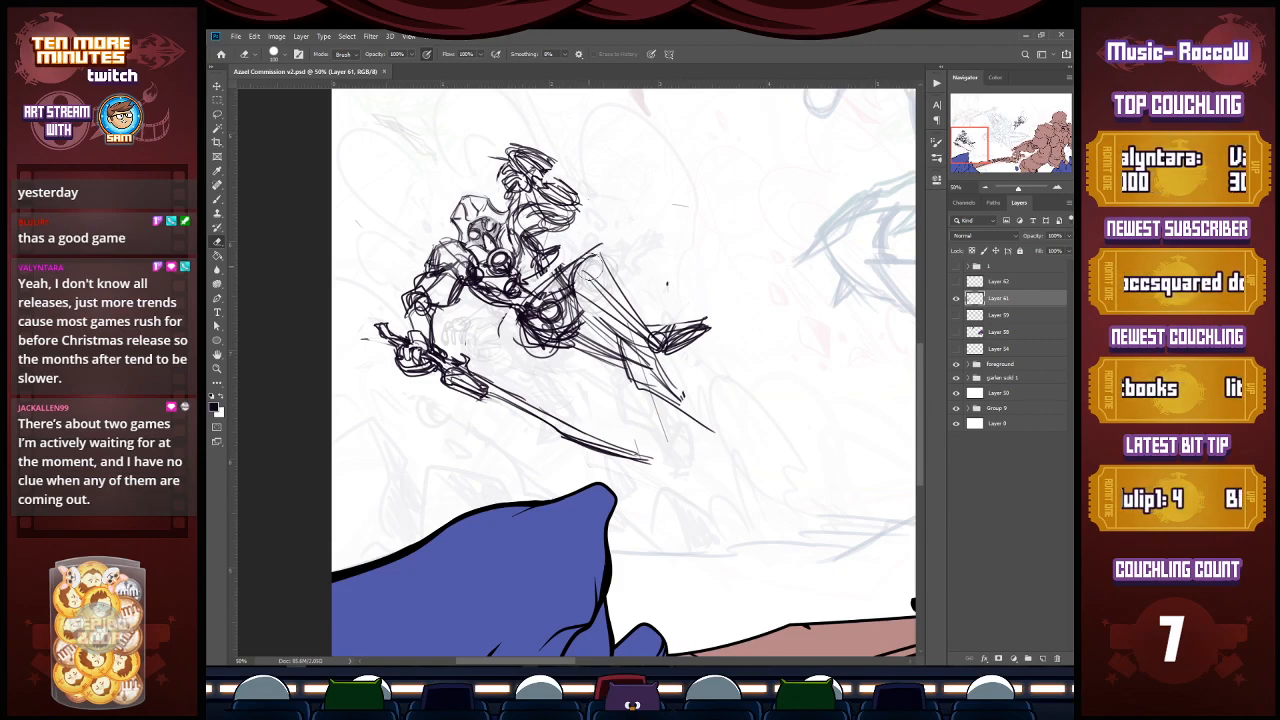
Step: Redraw the raised leg's knee and thigh contour with cleaner lines
{"action": "key", "text": "b"}
{"action": "mouse_move", "coordinate": [575, 273]}
{"action": "left_mouse_down"}
{"action": "mouse_move", "coordinate": [609, 251]}
{"action": "mouse_move", "coordinate": [618, 285]}
{"action": "mouse_move", "coordinate": [579, 280]}
{"action": "left_mouse_up"}
{"action": "mouse_move", "coordinate": [590, 275]}
{"action": "left_mouse_down"}
{"action": "mouse_move", "coordinate": [575, 295]}
{"action": "mouse_move", "coordinate": [616, 263]}
{"action": "mouse_move", "coordinate": [587, 272]}
{"action": "mouse_move", "coordinate": [583, 295]}
{"action": "mouse_move", "coordinate": [570, 278]}
{"action": "mouse_move", "coordinate": [543, 297]}
{"action": "mouse_move", "coordinate": [578, 327]}
{"action": "mouse_move", "coordinate": [557, 311]}
{"action": "mouse_move", "coordinate": [571, 291]}
{"action": "mouse_move", "coordinate": [562, 258]}
{"action": "mouse_move", "coordinate": [548, 292]}
{"action": "mouse_move", "coordinate": [562, 314]}
{"action": "mouse_move", "coordinate": [590, 304]}
{"action": "left_mouse_up"}
{"action": "key", "text": "e"}
{"action": "key", "text": "b"}
{"action": "left_click_drag", "start_coordinate": [588, 250], "coordinate": [582, 290]}
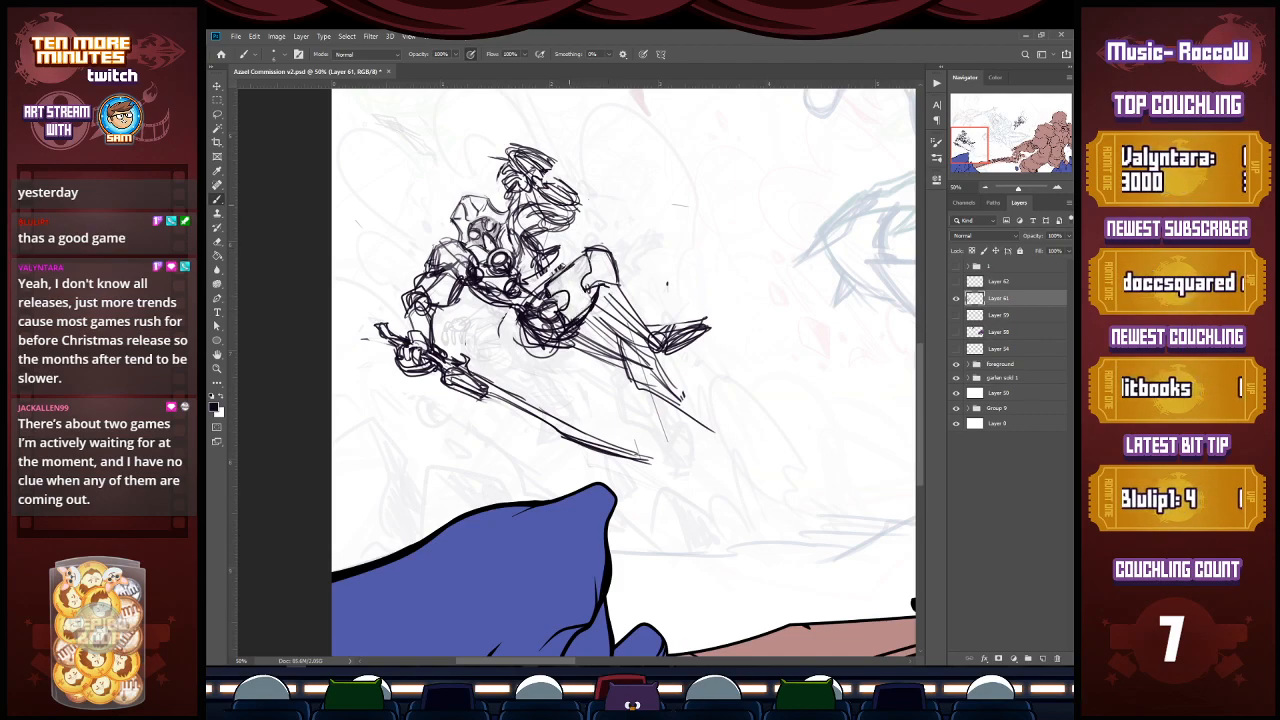
Step: Reinforce the raised far arm with bold dark strokes along the forearm, elbow and upper arm
{"action": "left_click_drag", "start_coordinate": [546, 183], "coordinate": [562, 199]}
{"action": "mouse_move", "coordinate": [547, 178]}
{"action": "left_mouse_down"}
{"action": "mouse_move", "coordinate": [577, 201]}
{"action": "mouse_move", "coordinate": [530, 216]}
{"action": "left_mouse_up"}
{"action": "mouse_move", "coordinate": [550, 222]}
{"action": "left_mouse_down"}
{"action": "mouse_move", "coordinate": [575, 208]}
{"action": "mouse_move", "coordinate": [541, 206]}
{"action": "mouse_move", "coordinate": [562, 212]}
{"action": "left_mouse_up"}
{"action": "key", "text": "x"}
{"action": "key", "text": "]"}
{"action": "mouse_move", "coordinate": [562, 206]}
{"action": "left_mouse_down"}
{"action": "mouse_move", "coordinate": [540, 182]}
{"action": "mouse_move", "coordinate": [580, 205]}
{"action": "mouse_move", "coordinate": [528, 202]}
{"action": "mouse_move", "coordinate": [554, 196]}
{"action": "mouse_move", "coordinate": [568, 222]}
{"action": "mouse_move", "coordinate": [577, 210]}
{"action": "mouse_move", "coordinate": [548, 226]}
{"action": "mouse_move", "coordinate": [564, 228]}
{"action": "mouse_move", "coordinate": [511, 230]}
{"action": "left_mouse_up"}
{"action": "key", "text": "x"}
{"action": "key", "text": "x"}
{"action": "key", "text": "x"}
{"action": "left_click_drag", "start_coordinate": [522, 210], "coordinate": [542, 204]}
{"action": "left_click_drag", "start_coordinate": [537, 216], "coordinate": [534, 235]}
Step: Darken the contour lines from the near shoulder across the chest to the waist
{"action": "left_click_drag", "start_coordinate": [472, 264], "coordinate": [446, 240]}
{"action": "mouse_move", "coordinate": [445, 242]}
{"action": "left_mouse_down"}
{"action": "mouse_move", "coordinate": [428, 262]}
{"action": "mouse_move", "coordinate": [466, 243]}
{"action": "left_mouse_up"}
{"action": "left_click_drag", "start_coordinate": [462, 246], "coordinate": [478, 266]}
{"action": "mouse_move", "coordinate": [478, 266]}
{"action": "left_mouse_down"}
{"action": "mouse_move", "coordinate": [448, 267]}
{"action": "mouse_move", "coordinate": [512, 286]}
{"action": "left_mouse_up"}
{"action": "mouse_move", "coordinate": [528, 288]}
{"action": "left_mouse_down"}
{"action": "mouse_move", "coordinate": [560, 266]}
{"action": "mouse_move", "coordinate": [548, 280]}
{"action": "left_mouse_up"}
Step: Draw a rounded armor plate hanging at the hip with heavy outlines, cleaning its interior with white
{"action": "mouse_move", "coordinate": [522, 300]}
{"action": "left_mouse_down"}
{"action": "mouse_move", "coordinate": [544, 283]}
{"action": "mouse_move", "coordinate": [528, 334]}
{"action": "left_mouse_up"}
{"action": "mouse_move", "coordinate": [514, 310]}
{"action": "left_mouse_down"}
{"action": "mouse_move", "coordinate": [530, 347]}
{"action": "mouse_move", "coordinate": [553, 351]}
{"action": "left_mouse_up"}
{"action": "mouse_move", "coordinate": [518, 330]}
{"action": "left_mouse_down"}
{"action": "mouse_move", "coordinate": [556, 347]}
{"action": "mouse_move", "coordinate": [556, 322]}
{"action": "mouse_move", "coordinate": [574, 326]}
{"action": "mouse_move", "coordinate": [506, 342]}
{"action": "mouse_move", "coordinate": [530, 338]}
{"action": "left_mouse_up"}
{"action": "left_click_drag", "start_coordinate": [534, 320], "coordinate": [506, 348]}
{"action": "mouse_move", "coordinate": [506, 349]}
{"action": "left_mouse_down"}
{"action": "mouse_move", "coordinate": [530, 342]}
{"action": "mouse_move", "coordinate": [520, 350]}
{"action": "left_mouse_up"}
{"action": "mouse_move", "coordinate": [536, 300]}
{"action": "left_mouse_down"}
{"action": "mouse_move", "coordinate": [526, 322]}
{"action": "mouse_move", "coordinate": [527, 307]}
{"action": "left_mouse_up"}
{"action": "mouse_move", "coordinate": [526, 302]}
{"action": "left_mouse_down"}
{"action": "mouse_move", "coordinate": [503, 311]}
{"action": "mouse_move", "coordinate": [512, 344]}
{"action": "left_mouse_up"}
{"action": "key", "text": "x"}
{"action": "mouse_move", "coordinate": [526, 312]}
{"action": "left_mouse_down"}
{"action": "mouse_move", "coordinate": [506, 345]}
{"action": "mouse_move", "coordinate": [522, 347]}
{"action": "left_mouse_up"}
{"action": "key", "text": "x"}
{"action": "left_click_drag", "start_coordinate": [548, 286], "coordinate": [525, 309]}
Step: Outline the raised leg's shin and knee armor in bold black, clearing stray lines inside with white
{"action": "mouse_move", "coordinate": [538, 298]}
{"action": "left_mouse_down"}
{"action": "mouse_move", "coordinate": [528, 314]}
{"action": "mouse_move", "coordinate": [635, 337]}
{"action": "mouse_move", "coordinate": [657, 356]}
{"action": "left_mouse_up"}
{"action": "mouse_move", "coordinate": [610, 284]}
{"action": "left_mouse_down"}
{"action": "mouse_move", "coordinate": [660, 340]}
{"action": "mouse_move", "coordinate": [636, 300]}
{"action": "left_mouse_up"}
{"action": "mouse_move", "coordinate": [632, 292]}
{"action": "left_mouse_down"}
{"action": "mouse_move", "coordinate": [664, 342]}
{"action": "mouse_move", "coordinate": [640, 306]}
{"action": "mouse_move", "coordinate": [594, 310]}
{"action": "mouse_move", "coordinate": [642, 326]}
{"action": "left_mouse_up"}
{"action": "left_click_drag", "start_coordinate": [594, 288], "coordinate": [656, 346]}
{"action": "mouse_move", "coordinate": [628, 318]}
{"action": "left_mouse_down"}
{"action": "mouse_move", "coordinate": [652, 340]}
{"action": "mouse_move", "coordinate": [606, 299]}
{"action": "mouse_move", "coordinate": [631, 317]}
{"action": "mouse_move", "coordinate": [612, 287]}
{"action": "left_mouse_up"}
{"action": "key", "text": "x"}
{"action": "left_click_drag", "start_coordinate": [612, 287], "coordinate": [642, 320]}
{"action": "key", "text": "x"}
{"action": "mouse_move", "coordinate": [622, 260]}
{"action": "left_mouse_down"}
{"action": "mouse_move", "coordinate": [624, 288]}
{"action": "mouse_move", "coordinate": [624, 274]}
{"action": "mouse_move", "coordinate": [584, 291]}
{"action": "mouse_move", "coordinate": [580, 254]}
{"action": "mouse_move", "coordinate": [616, 260]}
{"action": "left_mouse_up"}
{"action": "mouse_move", "coordinate": [583, 258]}
{"action": "left_mouse_down"}
{"action": "mouse_move", "coordinate": [585, 290]}
{"action": "mouse_move", "coordinate": [620, 287]}
{"action": "mouse_move", "coordinate": [631, 334]}
{"action": "left_mouse_up"}
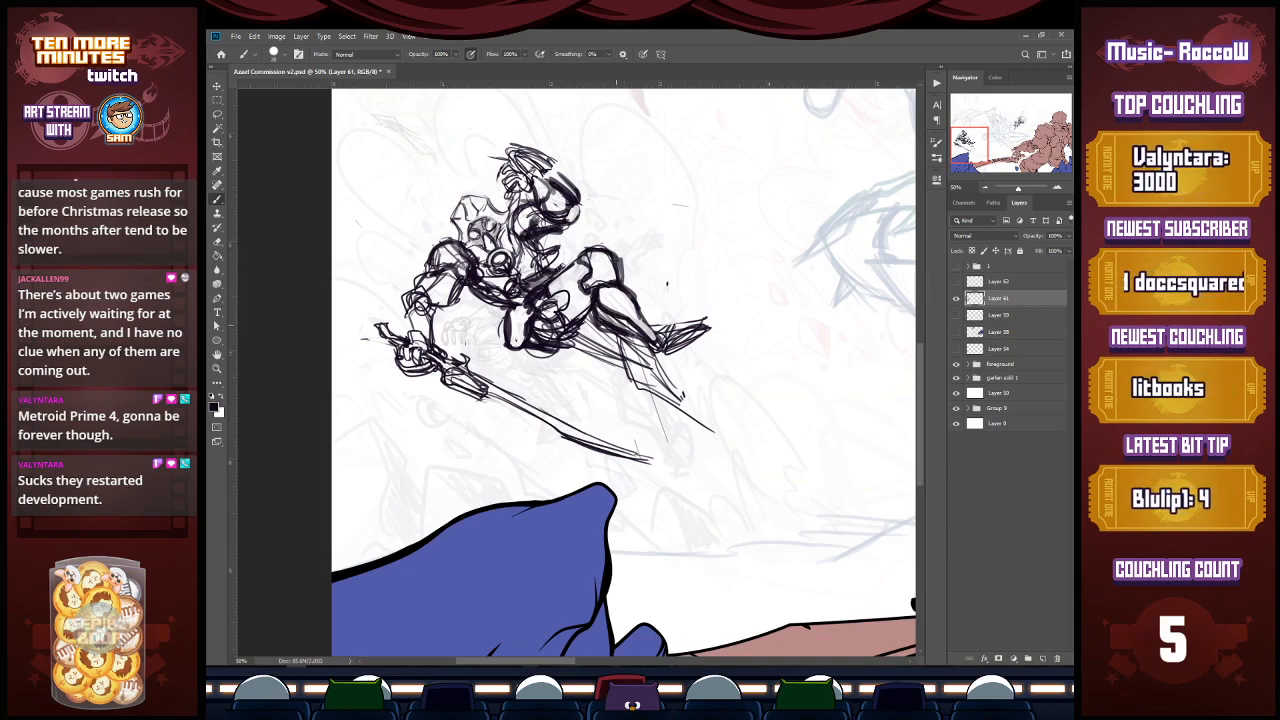
Step: Shade the trailing leg's thigh with dark strokes and define its lower leg contours
{"action": "left_click_drag", "start_coordinate": [546, 337], "coordinate": [611, 363]}
{"action": "left_click_drag", "start_coordinate": [563, 345], "coordinate": [626, 368]}
{"action": "mouse_move", "coordinate": [576, 345]}
{"action": "left_mouse_down"}
{"action": "mouse_move", "coordinate": [628, 368]}
{"action": "mouse_move", "coordinate": [616, 362]}
{"action": "left_mouse_up"}
{"action": "mouse_move", "coordinate": [616, 362]}
{"action": "left_mouse_down"}
{"action": "mouse_move", "coordinate": [595, 349]}
{"action": "mouse_move", "coordinate": [620, 362]}
{"action": "left_mouse_up"}
{"action": "mouse_move", "coordinate": [579, 315]}
{"action": "left_mouse_down"}
{"action": "mouse_move", "coordinate": [623, 347]}
{"action": "mouse_move", "coordinate": [620, 359]}
{"action": "left_mouse_up"}
{"action": "left_click_drag", "start_coordinate": [630, 356], "coordinate": [674, 392]}
{"action": "left_click_drag", "start_coordinate": [634, 378], "coordinate": [680, 402]}
{"action": "mouse_move", "coordinate": [656, 352]}
{"action": "left_mouse_down"}
{"action": "mouse_move", "coordinate": [690, 404]}
{"action": "mouse_move", "coordinate": [702, 393]}
{"action": "left_mouse_up"}
Step: Draw the trailing leg's pointed foot and fill it with dark strokes
{"action": "mouse_move", "coordinate": [676, 386]}
{"action": "left_mouse_down"}
{"action": "mouse_move", "coordinate": [693, 406]}
{"action": "mouse_move", "coordinate": [724, 386]}
{"action": "mouse_move", "coordinate": [708, 422]}
{"action": "mouse_move", "coordinate": [680, 432]}
{"action": "left_mouse_up"}
{"action": "left_click_drag", "start_coordinate": [726, 390], "coordinate": [700, 432]}
{"action": "left_click_drag", "start_coordinate": [738, 378], "coordinate": [710, 416]}
{"action": "left_click_drag", "start_coordinate": [722, 390], "coordinate": [710, 400]}
Step: Darken the raised leg's foot with heavy strokes and touch up the knee edge
{"action": "left_click_drag", "start_coordinate": [694, 330], "coordinate": [663, 354]}
{"action": "mouse_move", "coordinate": [694, 334]}
{"action": "left_mouse_down"}
{"action": "mouse_move", "coordinate": [660, 366]}
{"action": "mouse_move", "coordinate": [672, 366]}
{"action": "left_mouse_up"}
{"action": "left_click_drag", "start_coordinate": [694, 334], "coordinate": [664, 360]}
{"action": "mouse_move", "coordinate": [678, 346]}
{"action": "left_mouse_down"}
{"action": "mouse_move", "coordinate": [665, 360]}
{"action": "mouse_move", "coordinate": [654, 339]}
{"action": "left_mouse_up"}
{"action": "left_click_drag", "start_coordinate": [700, 326], "coordinate": [685, 335]}
{"action": "left_click_drag", "start_coordinate": [583, 251], "coordinate": [589, 280]}
Step: Add small dark accents to the face under the hood and save the file
{"action": "left_click_drag", "start_coordinate": [473, 230], "coordinate": [483, 221]}
{"action": "left_click_drag", "start_coordinate": [472, 232], "coordinate": [477, 227]}
{"action": "left_click_drag", "start_coordinate": [484, 236], "coordinate": [476, 243]}
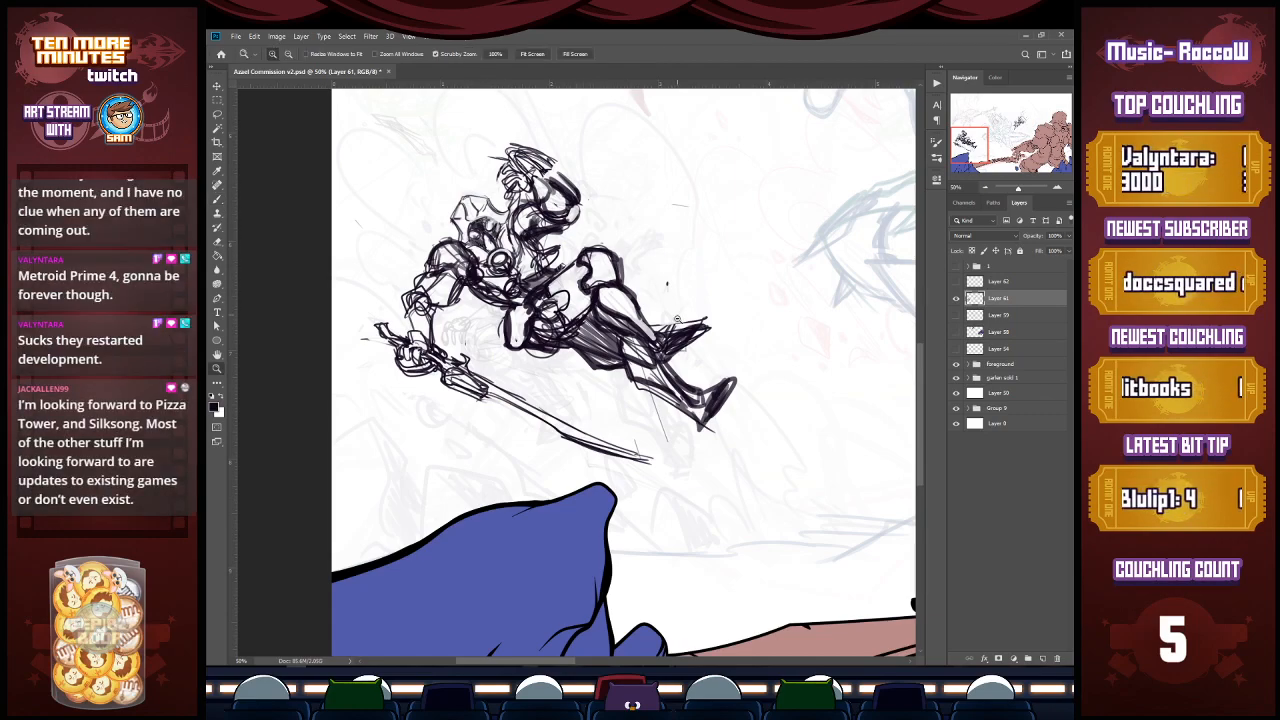
{"action": "key", "text": "ctrl+minus"}
{"action": "key", "text": "ctrl+minus"}
{"action": "key", "text": "ctrl+s"}
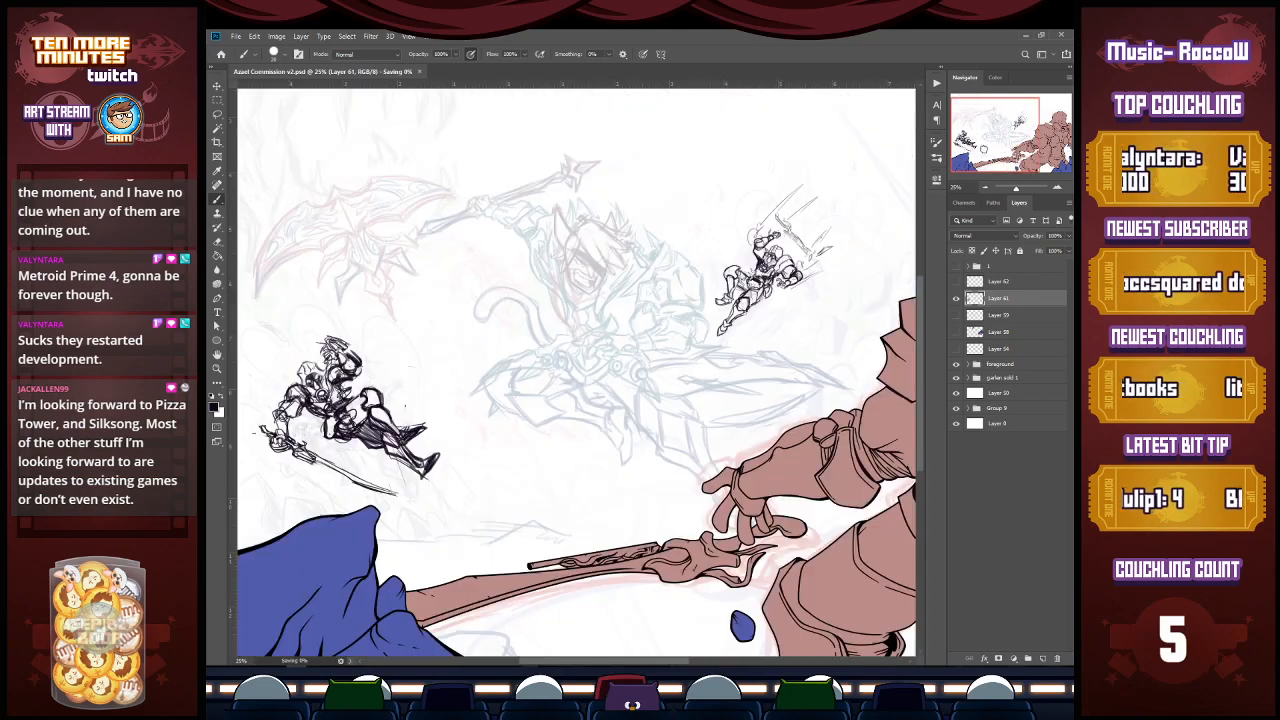
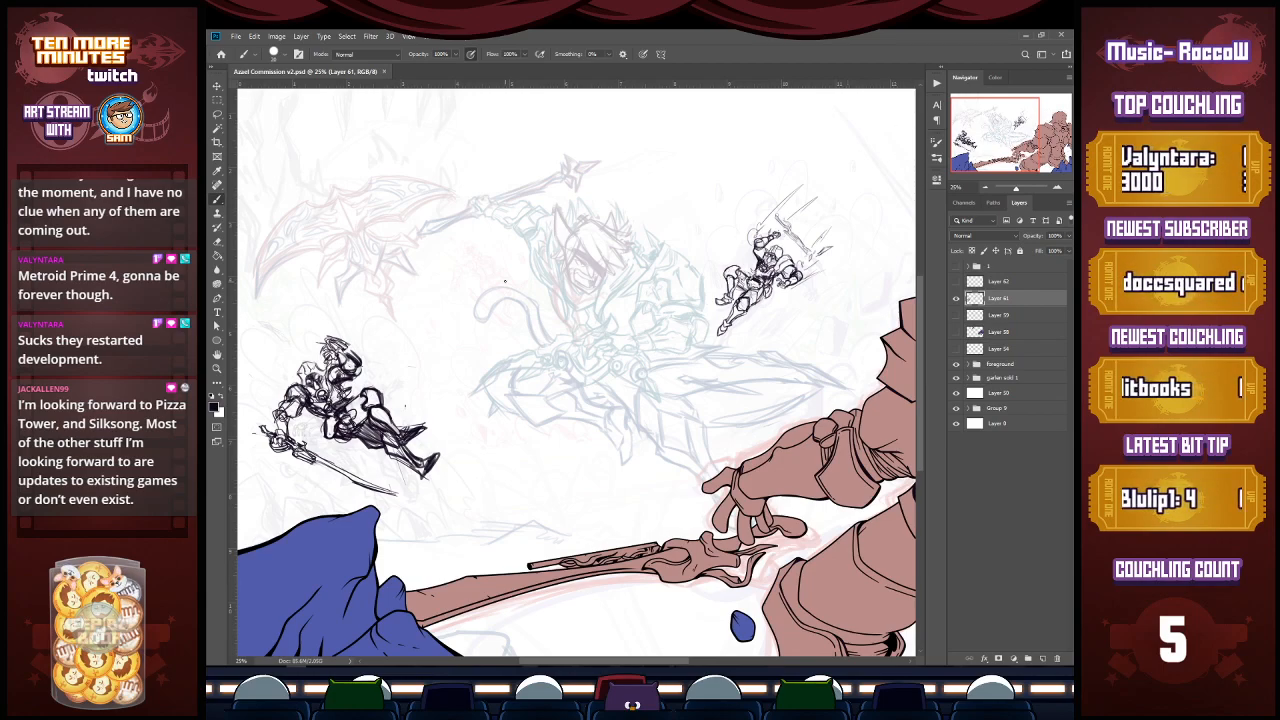
Step: Refine the hood's outline and folds with a smaller brush and save the file
{"action": "left_click", "coordinate": [315, 369], "text": "ctrl"}
{"action": "left_click", "coordinate": [315, 369], "text": "ctrl"}
{"action": "left_click", "coordinate": [315, 369], "text": "ctrl"}
{"action": "left_click", "coordinate": [315, 369], "text": "ctrl"}
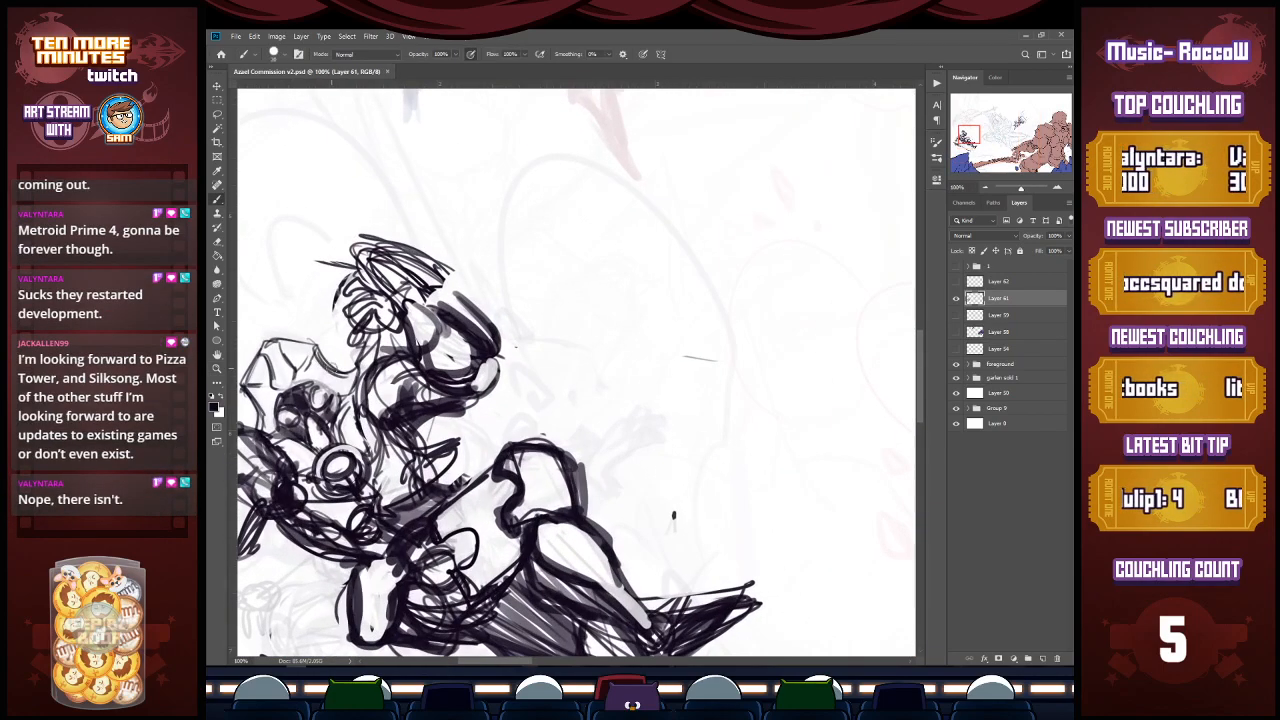
{"action": "key", "text": "bracketleft"}
{"action": "key", "text": "bracketleft"}
{"action": "key", "text": "bracketleft"}
{"action": "key", "text": "bracketleft"}
{"action": "key", "text": "bracketleft"}
{"action": "left_click_drag", "start_coordinate": [316, 350], "coordinate": [341, 378]}
{"action": "mouse_move", "coordinate": [335, 377]}
{"action": "left_mouse_down"}
{"action": "mouse_move", "coordinate": [358, 373]}
{"action": "mouse_move", "coordinate": [326, 400]}
{"action": "mouse_move", "coordinate": [275, 402]}
{"action": "mouse_move", "coordinate": [281, 434]}
{"action": "mouse_move", "coordinate": [266, 440]}
{"action": "mouse_move", "coordinate": [246, 386]}
{"action": "mouse_move", "coordinate": [263, 350]}
{"action": "mouse_move", "coordinate": [312, 336]}
{"action": "mouse_move", "coordinate": [266, 394]}
{"action": "mouse_move", "coordinate": [296, 394]}
{"action": "left_mouse_up"}
{"action": "mouse_move", "coordinate": [272, 346]}
{"action": "left_mouse_down"}
{"action": "mouse_move", "coordinate": [302, 382]}
{"action": "mouse_move", "coordinate": [263, 385]}
{"action": "left_mouse_up"}
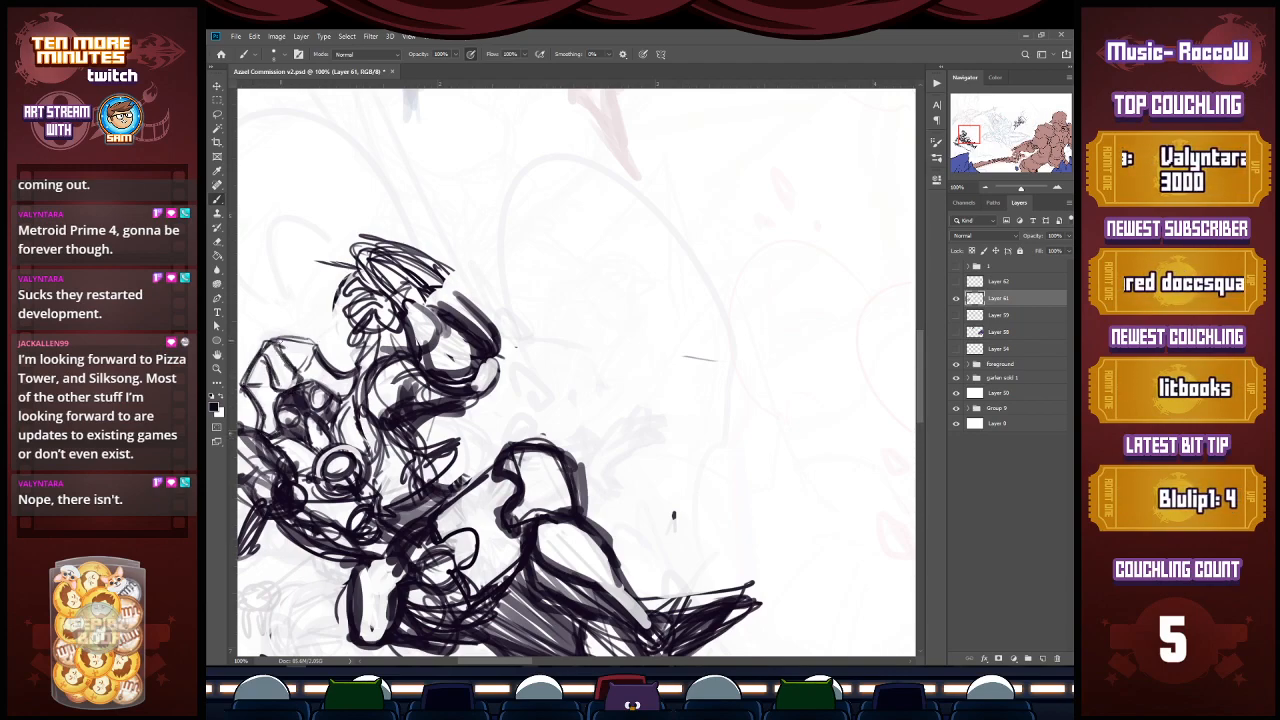
{"action": "key", "text": "ctrl+s"}
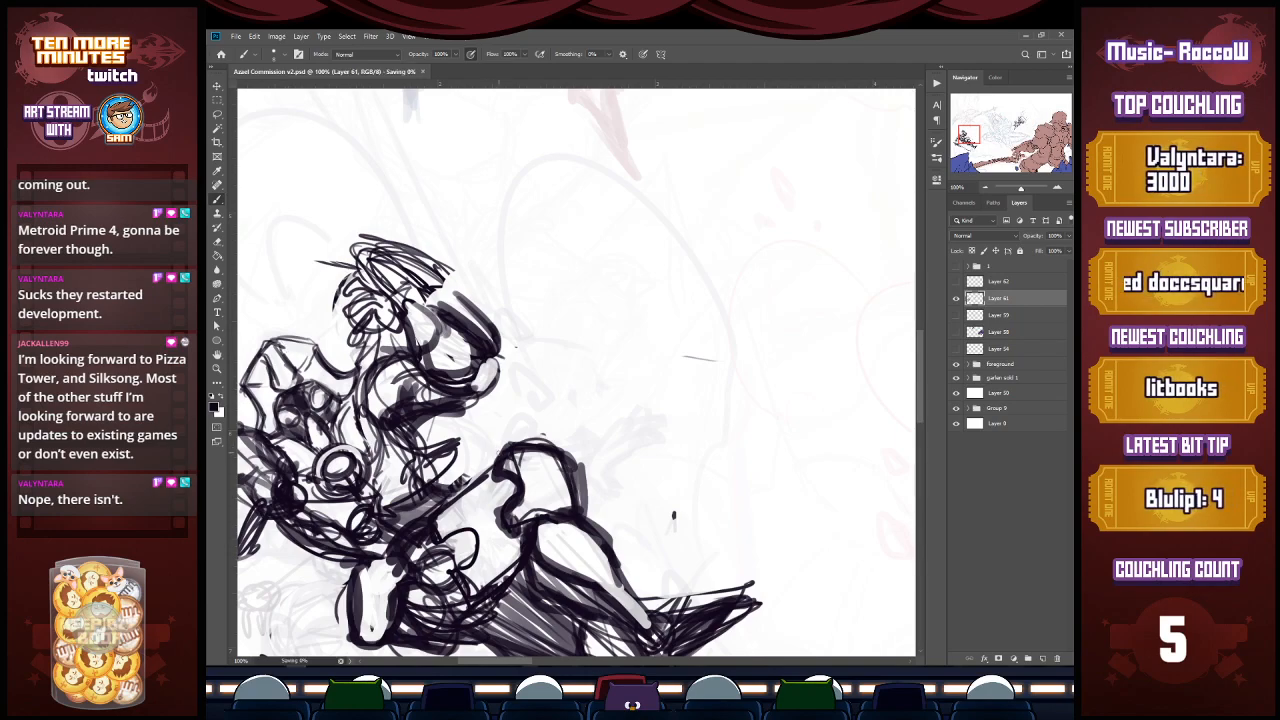
Step: Reinforce the waist, hip and sword blade lines, and add a loose curling stroke above the figure's near shoulder
{"action": "key", "text": "z"}
{"action": "left_click", "coordinate": [490, 392], "text": "alt"}
{"action": "left_click", "coordinate": [492, 400], "text": "alt"}
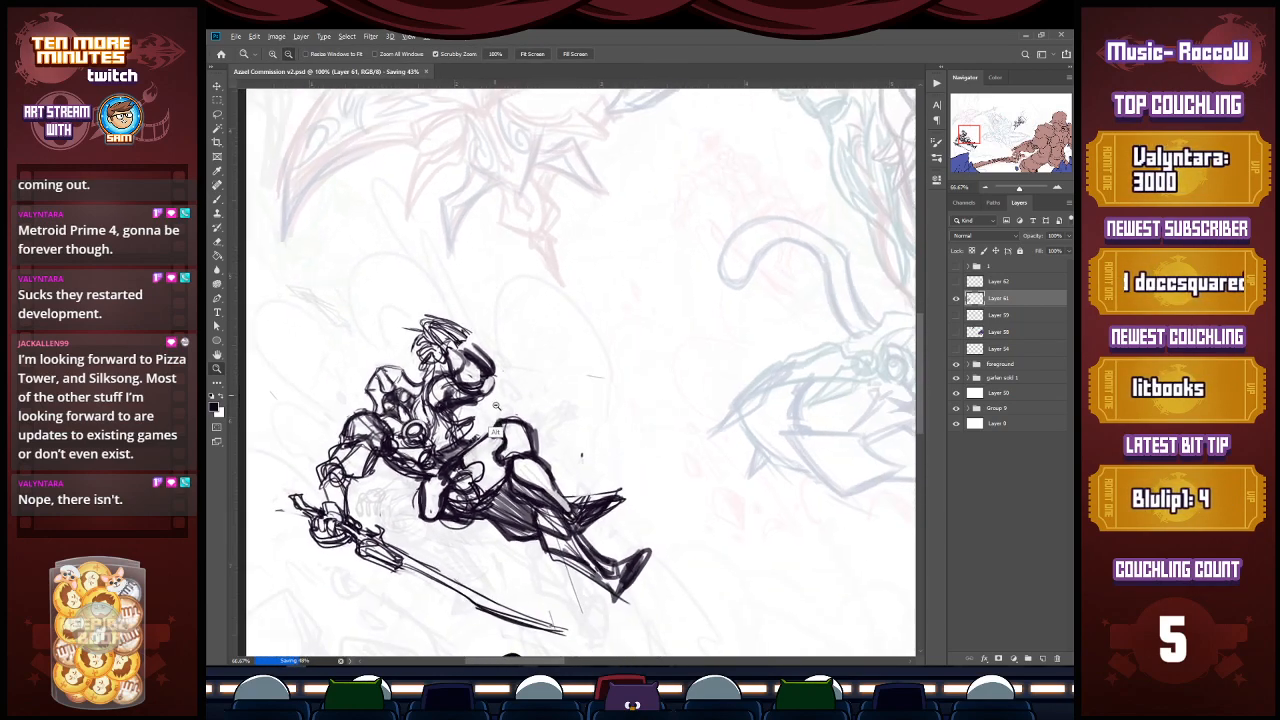
{"action": "left_click", "coordinate": [493, 409], "text": "alt"}
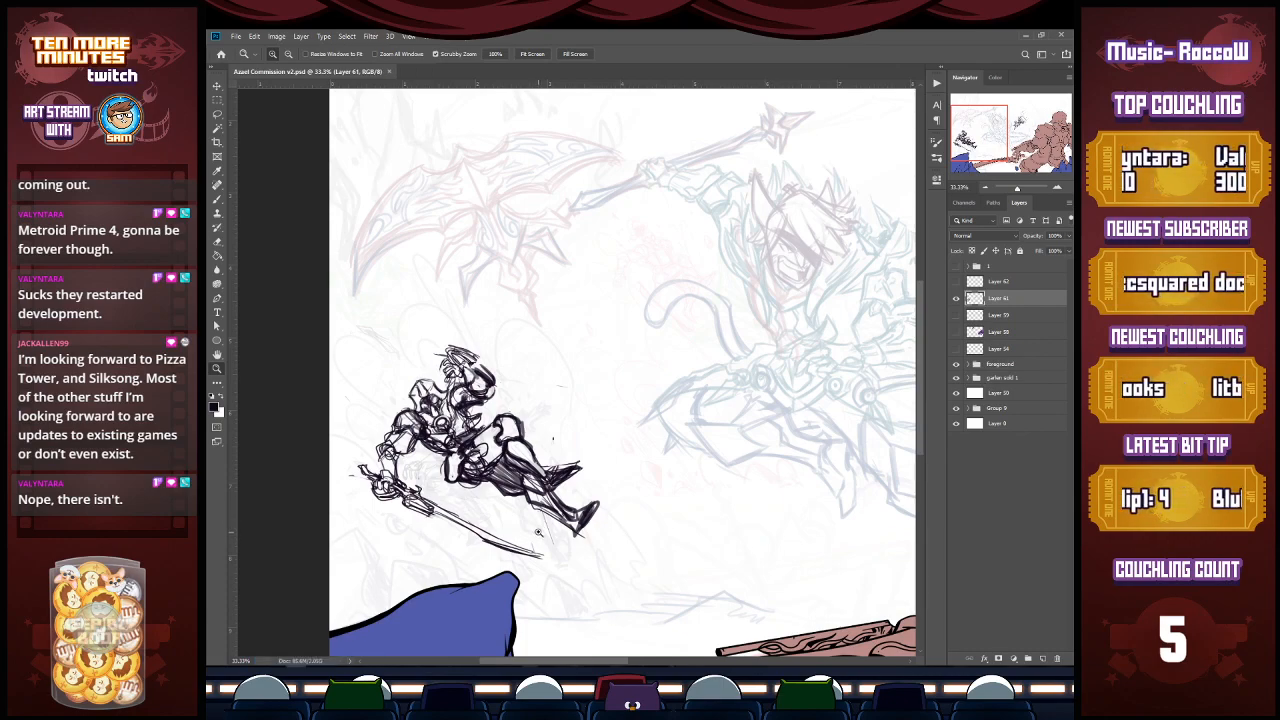
{"action": "key", "text": "b"}
{"action": "left_click_drag", "start_coordinate": [484, 432], "coordinate": [477, 445]}
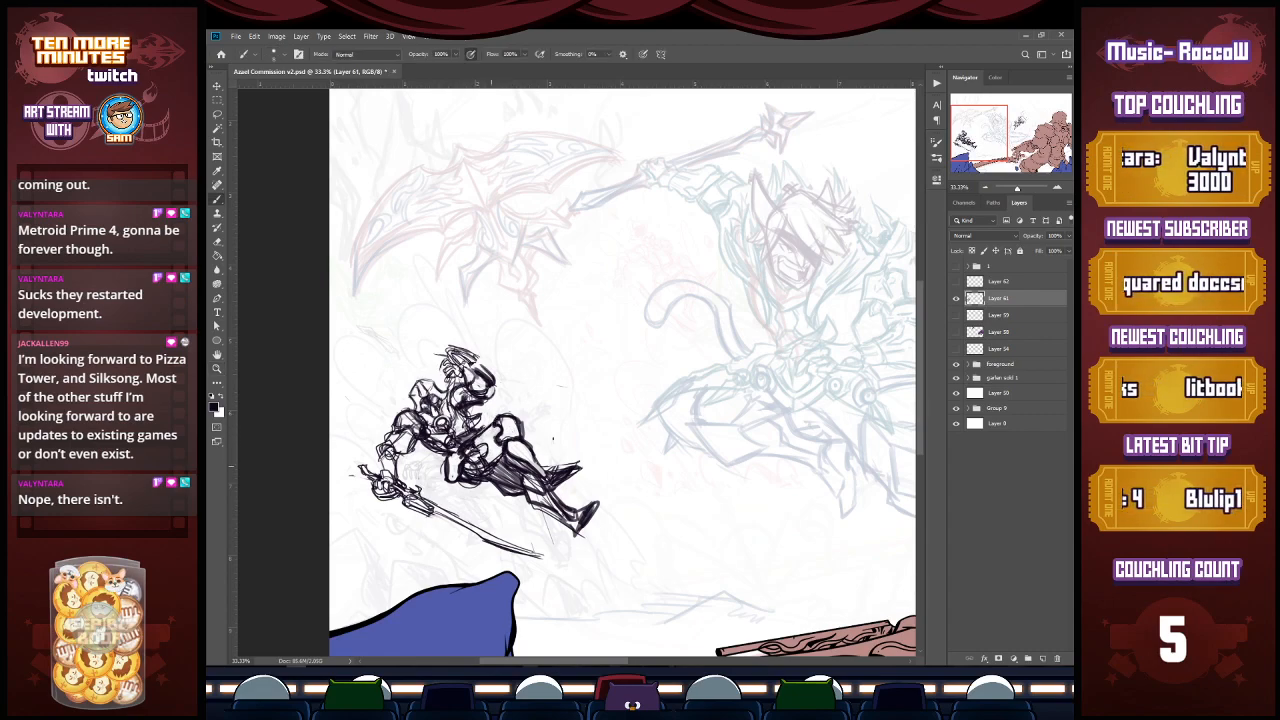
{"action": "left_click_drag", "start_coordinate": [458, 459], "coordinate": [454, 481]}
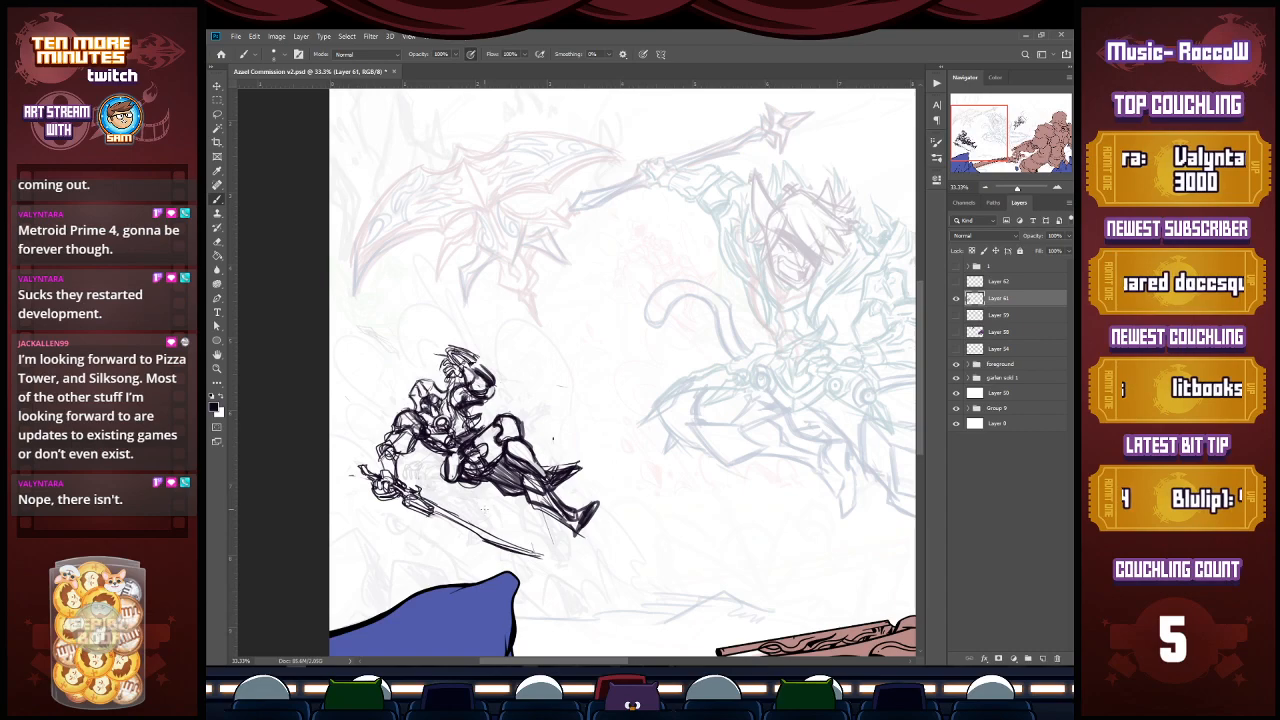
{"action": "left_click_drag", "start_coordinate": [447, 515], "coordinate": [545, 557]}
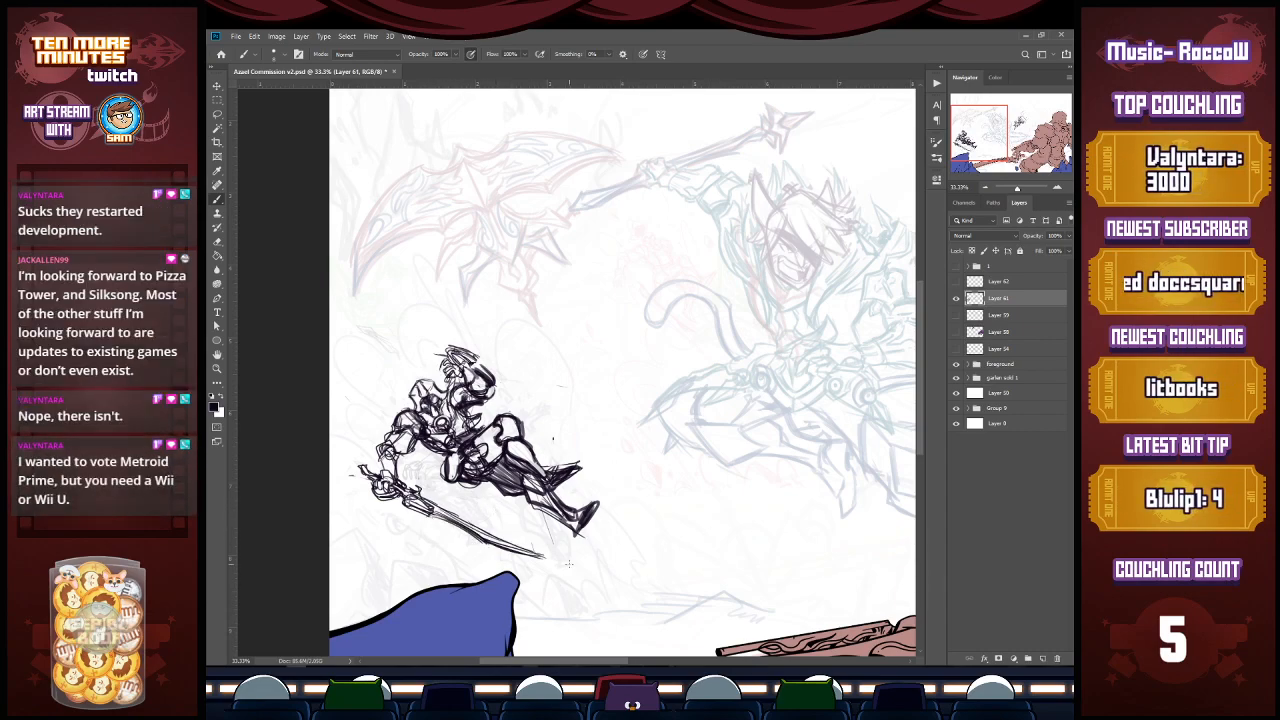
{"action": "left_click_drag", "start_coordinate": [412, 362], "coordinate": [368, 368]}
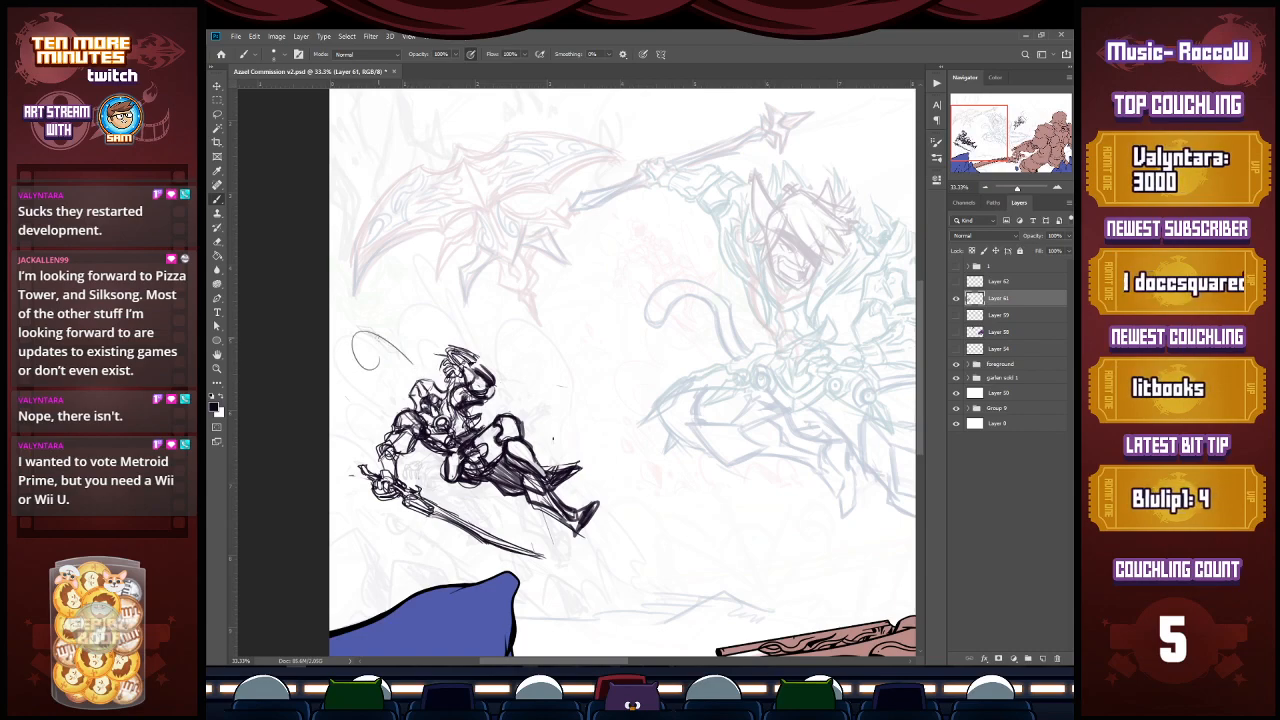
Step: Sketch two oval eye sockets and a pointed snout over the faint pink figure between the axe and the tail
{"action": "mouse_move", "coordinate": [1002, 134]}
{"action": "left_mouse_down"}
{"action": "mouse_move", "coordinate": [1032, 136]}
{"action": "mouse_move", "coordinate": [998, 119]}
{"action": "left_mouse_up"}
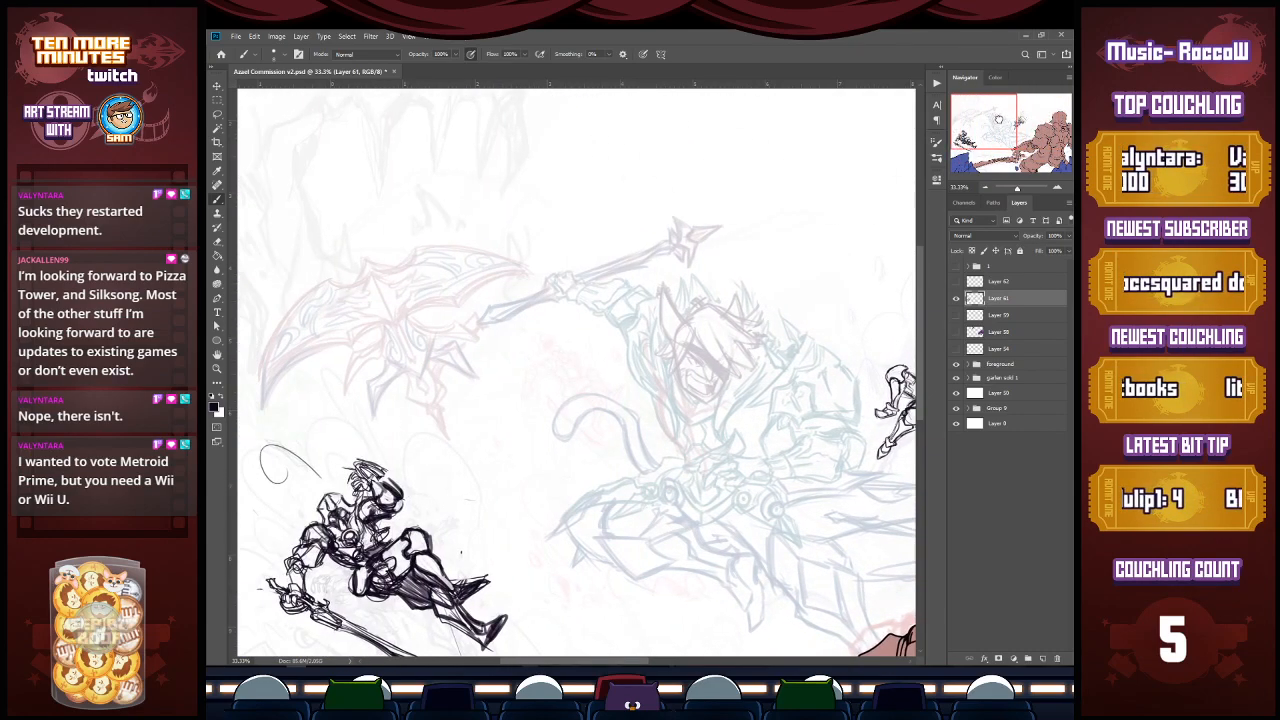
{"action": "key", "text": "z"}
{"action": "left_click", "coordinate": [556, 351]}
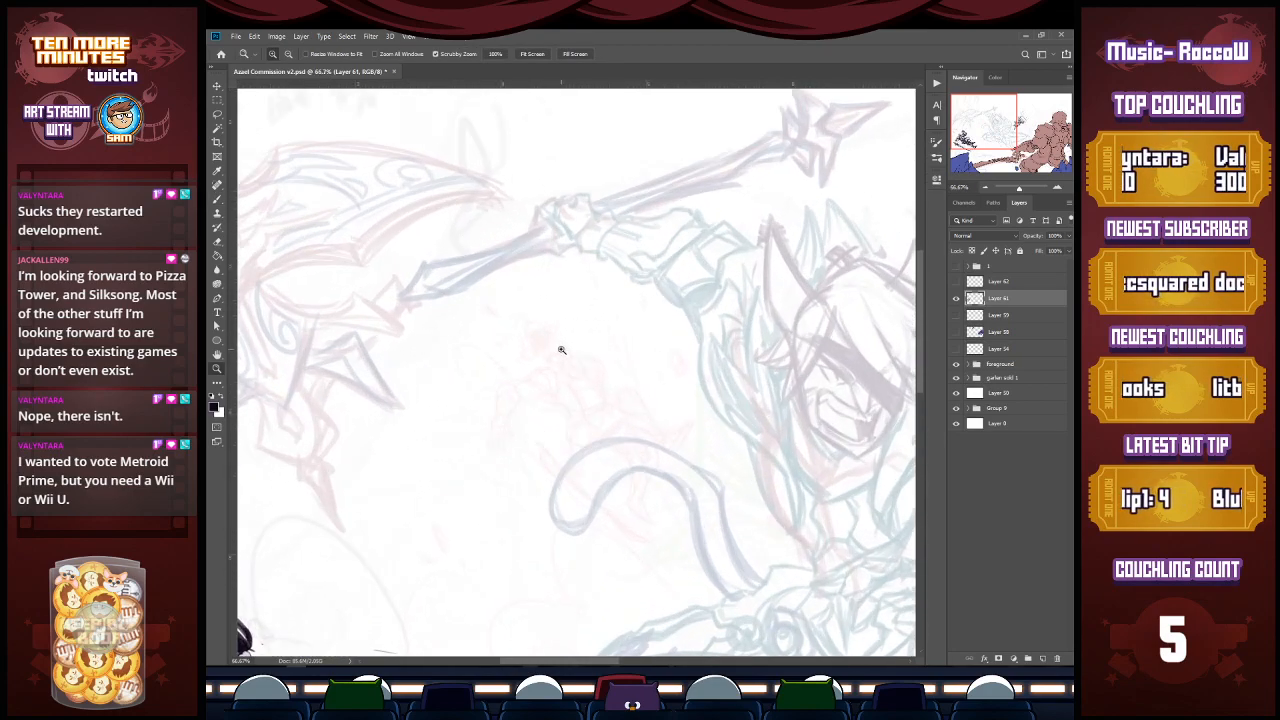
{"action": "left_click", "coordinate": [566, 339]}
{"action": "key", "text": "b"}
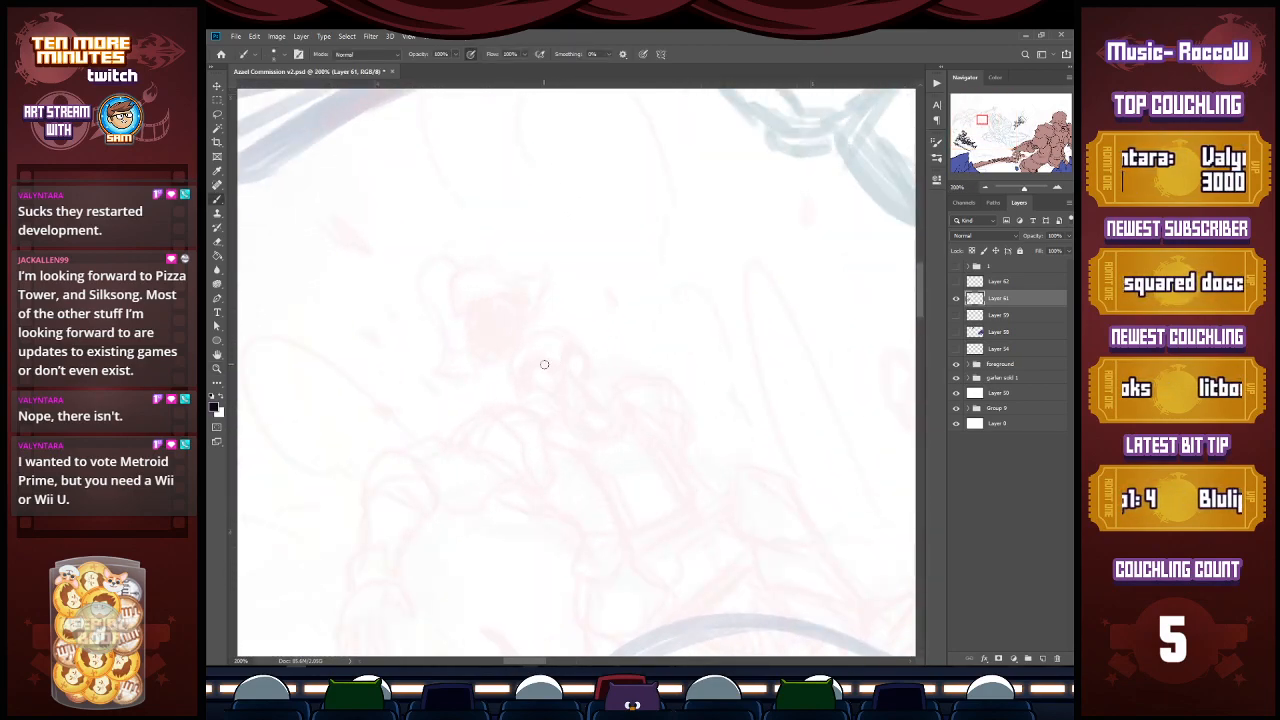
{"action": "mouse_move", "coordinate": [556, 376]}
{"action": "left_mouse_down"}
{"action": "mouse_move", "coordinate": [536, 370]}
{"action": "mouse_move", "coordinate": [536, 388]}
{"action": "mouse_move", "coordinate": [585, 364]}
{"action": "mouse_move", "coordinate": [578, 423]}
{"action": "mouse_move", "coordinate": [600, 414]}
{"action": "mouse_move", "coordinate": [601, 434]}
{"action": "mouse_move", "coordinate": [590, 394]}
{"action": "mouse_move", "coordinate": [580, 421]}
{"action": "mouse_move", "coordinate": [600, 434]}
{"action": "left_mouse_up"}
{"action": "left_click_drag", "start_coordinate": [588, 386], "coordinate": [603, 424]}
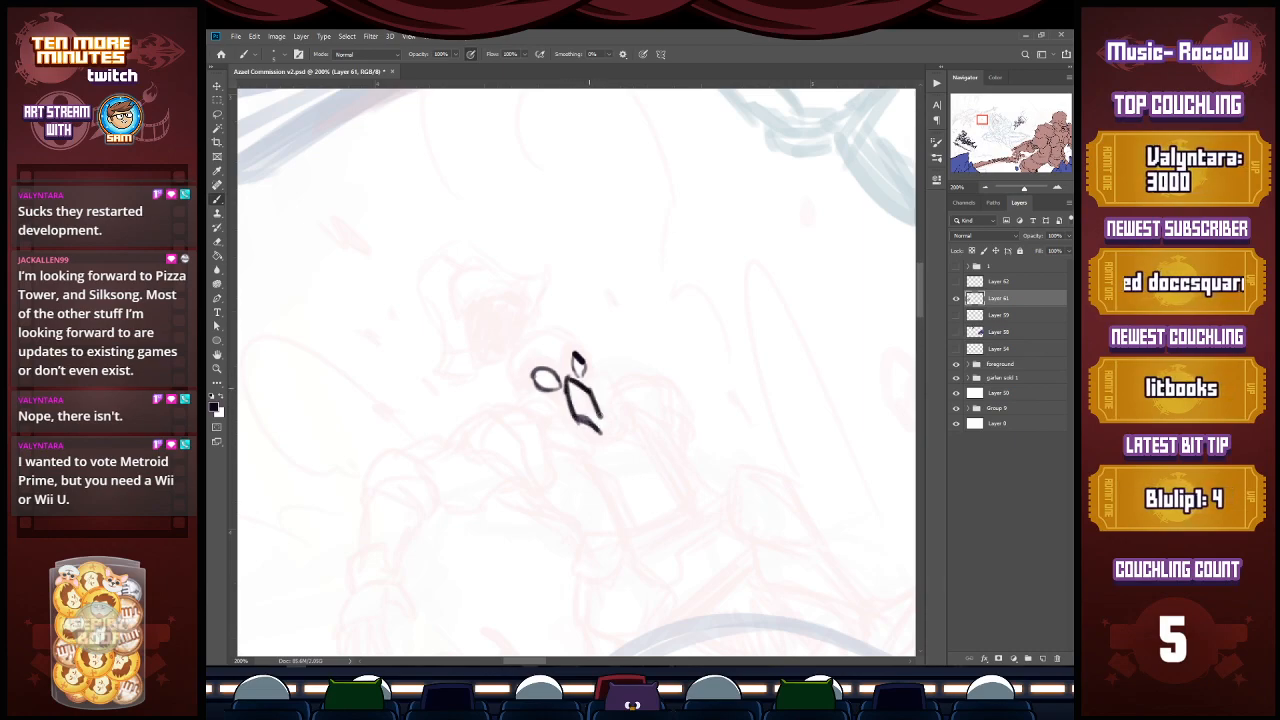
Step: Outline the skull's domed cranium and fill the areas around its eye sockets with black
{"action": "mouse_move", "coordinate": [575, 357]}
{"action": "left_mouse_down"}
{"action": "mouse_move", "coordinate": [586, 384]}
{"action": "mouse_move", "coordinate": [530, 392]}
{"action": "mouse_move", "coordinate": [552, 402]}
{"action": "left_mouse_up"}
{"action": "key", "text": "x"}
{"action": "key", "text": "x"}
{"action": "left_click_drag", "start_coordinate": [566, 382], "coordinate": [534, 402]}
{"action": "mouse_move", "coordinate": [542, 386]}
{"action": "left_mouse_down"}
{"action": "mouse_move", "coordinate": [530, 404]}
{"action": "mouse_move", "coordinate": [512, 370]}
{"action": "mouse_move", "coordinate": [552, 336]}
{"action": "mouse_move", "coordinate": [572, 330]}
{"action": "mouse_move", "coordinate": [584, 356]}
{"action": "left_mouse_up"}
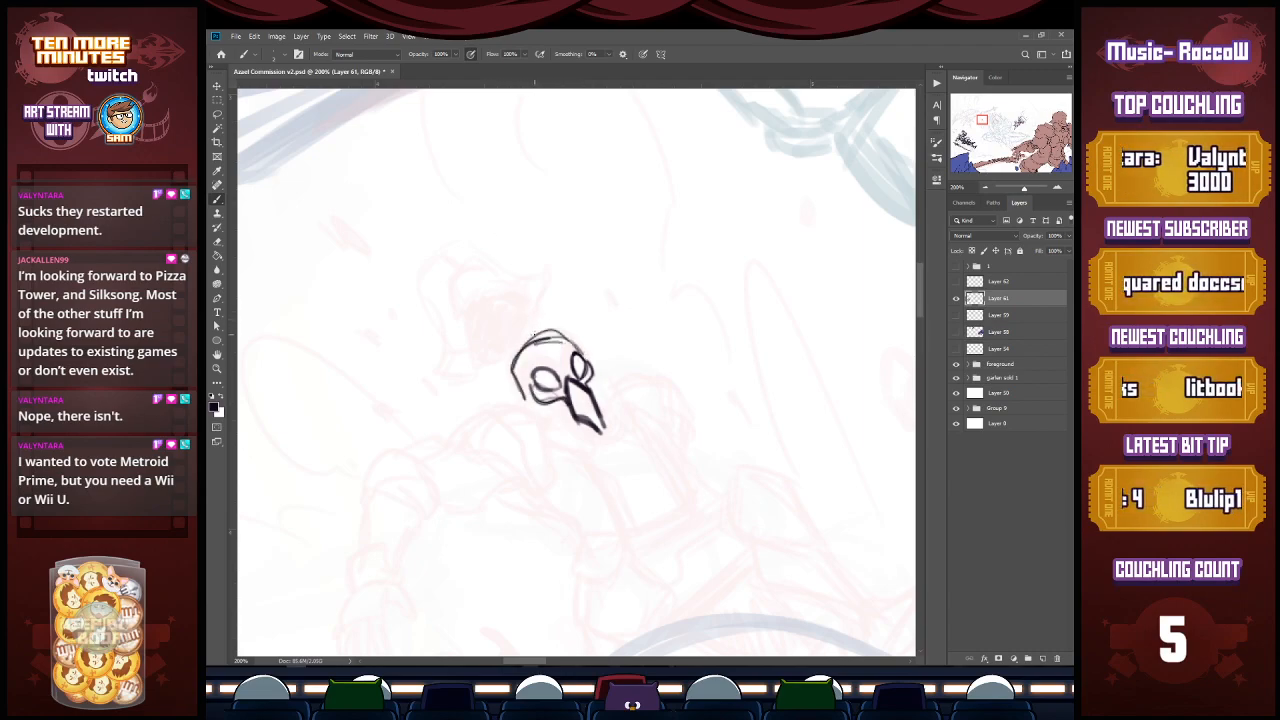
{"action": "mouse_move", "coordinate": [530, 402]}
{"action": "left_mouse_down"}
{"action": "mouse_move", "coordinate": [570, 388]}
{"action": "mouse_move", "coordinate": [570, 360]}
{"action": "mouse_move", "coordinate": [584, 364]}
{"action": "left_mouse_up"}
{"action": "left_click_drag", "start_coordinate": [570, 356], "coordinate": [562, 346]}
Step: Draw the pink figure's hood beside the skull, with its face opening, folded crown and draped back edge
{"action": "mouse_move", "coordinate": [538, 362]}
{"action": "left_mouse_down"}
{"action": "mouse_move", "coordinate": [466, 308]}
{"action": "mouse_move", "coordinate": [509, 280]}
{"action": "mouse_move", "coordinate": [536, 301]}
{"action": "mouse_move", "coordinate": [547, 290]}
{"action": "mouse_move", "coordinate": [514, 274]}
{"action": "left_mouse_up"}
{"action": "mouse_move", "coordinate": [462, 334]}
{"action": "left_mouse_down"}
{"action": "mouse_move", "coordinate": [452, 292]}
{"action": "mouse_move", "coordinate": [500, 264]}
{"action": "mouse_move", "coordinate": [460, 306]}
{"action": "left_mouse_up"}
{"action": "left_click_drag", "start_coordinate": [468, 368], "coordinate": [458, 324]}
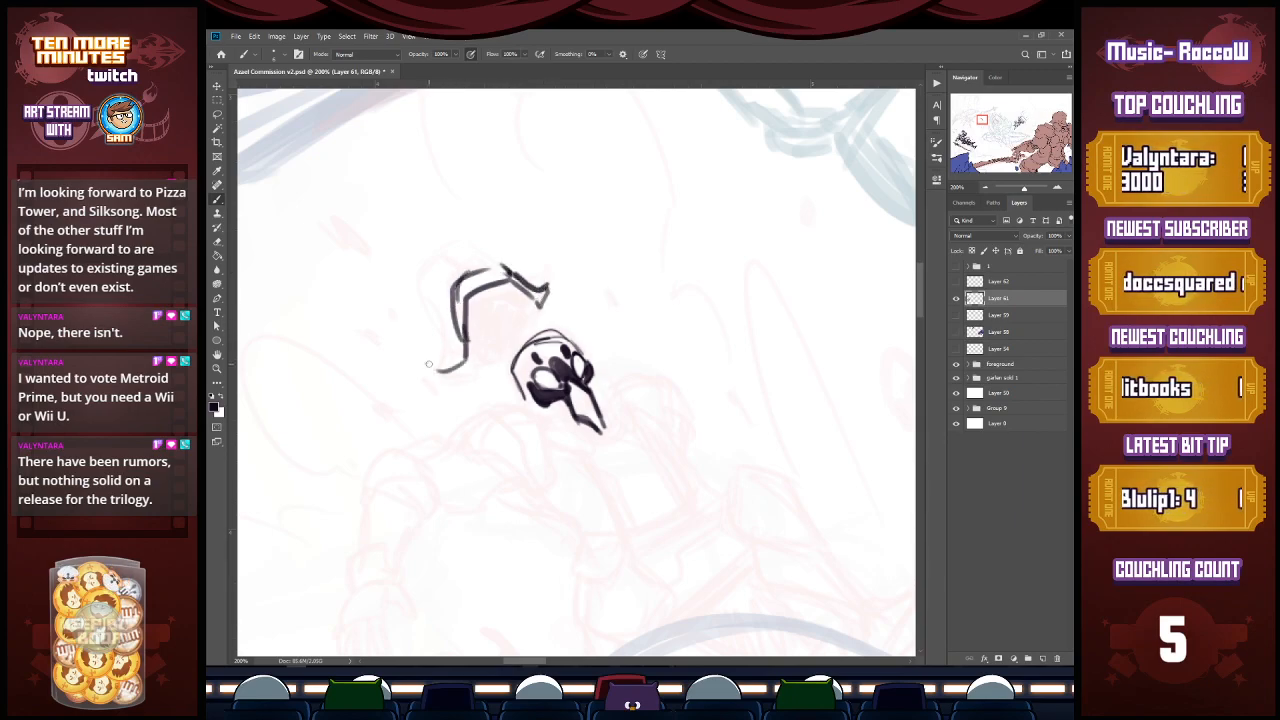
{"action": "mouse_move", "coordinate": [452, 370]}
{"action": "left_mouse_down"}
{"action": "mouse_move", "coordinate": [436, 340]}
{"action": "mouse_move", "coordinate": [437, 256]}
{"action": "mouse_move", "coordinate": [450, 240]}
{"action": "mouse_move", "coordinate": [454, 270]}
{"action": "mouse_move", "coordinate": [476, 256]}
{"action": "mouse_move", "coordinate": [452, 238]}
{"action": "mouse_move", "coordinate": [470, 254]}
{"action": "mouse_move", "coordinate": [430, 270]}
{"action": "left_mouse_up"}
{"action": "mouse_move", "coordinate": [442, 266]}
{"action": "left_mouse_down"}
{"action": "mouse_move", "coordinate": [473, 267]}
{"action": "mouse_move", "coordinate": [415, 293]}
{"action": "mouse_move", "coordinate": [446, 284]}
{"action": "left_mouse_up"}
{"action": "left_click_drag", "start_coordinate": [472, 240], "coordinate": [505, 267]}
{"action": "mouse_move", "coordinate": [446, 372]}
{"action": "left_mouse_down"}
{"action": "mouse_move", "coordinate": [488, 350]}
{"action": "mouse_move", "coordinate": [478, 312]}
{"action": "mouse_move", "coordinate": [497, 362]}
{"action": "mouse_move", "coordinate": [524, 346]}
{"action": "left_mouse_up"}
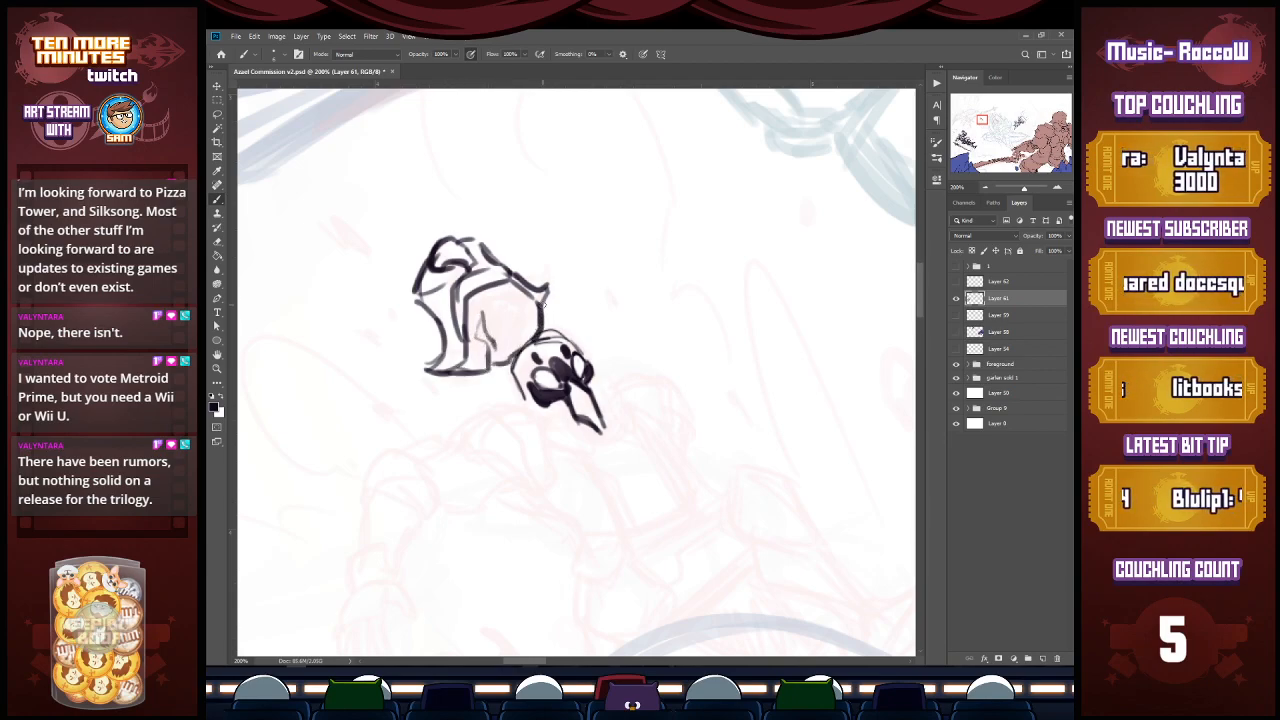
Step: Fill the hood's face opening with black shadow, including a rounded dark shape at its lower edge
{"action": "mouse_move", "coordinate": [530, 300]}
{"action": "left_mouse_down"}
{"action": "mouse_move", "coordinate": [515, 350]}
{"action": "mouse_move", "coordinate": [494, 362]}
{"action": "left_mouse_up"}
{"action": "mouse_move", "coordinate": [490, 308]}
{"action": "left_mouse_down"}
{"action": "mouse_move", "coordinate": [498, 335]}
{"action": "mouse_move", "coordinate": [515, 300]}
{"action": "mouse_move", "coordinate": [470, 300]}
{"action": "mouse_move", "coordinate": [475, 360]}
{"action": "left_mouse_up"}
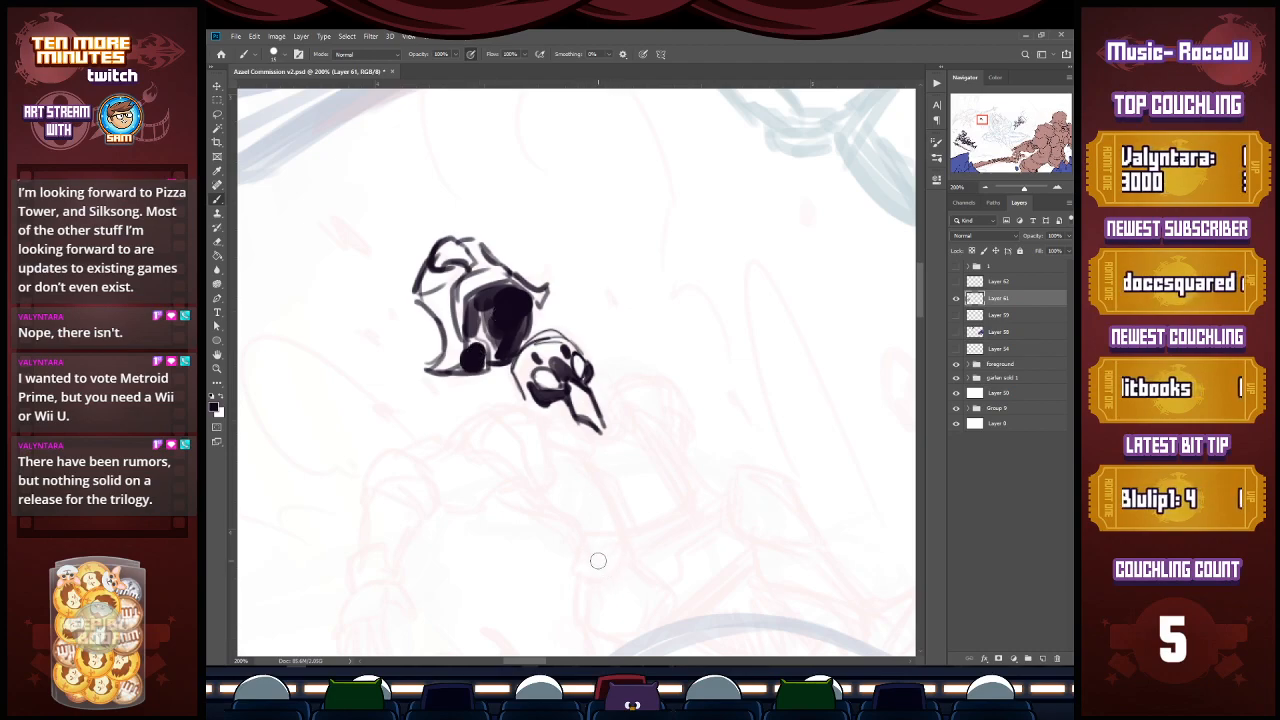
Step: Sketch layered plate lines beneath the skull and a curved armor plate across the near shoulder
{"action": "mouse_move", "coordinate": [537, 412]}
{"action": "left_mouse_down"}
{"action": "mouse_move", "coordinate": [570, 413]}
{"action": "mouse_move", "coordinate": [599, 452]}
{"action": "mouse_move", "coordinate": [537, 421]}
{"action": "mouse_move", "coordinate": [598, 462]}
{"action": "left_mouse_up"}
{"action": "mouse_move", "coordinate": [601, 400]}
{"action": "left_mouse_down"}
{"action": "mouse_move", "coordinate": [607, 447]}
{"action": "mouse_move", "coordinate": [606, 397]}
{"action": "mouse_move", "coordinate": [617, 428]}
{"action": "mouse_move", "coordinate": [617, 389]}
{"action": "mouse_move", "coordinate": [636, 434]}
{"action": "left_mouse_up"}
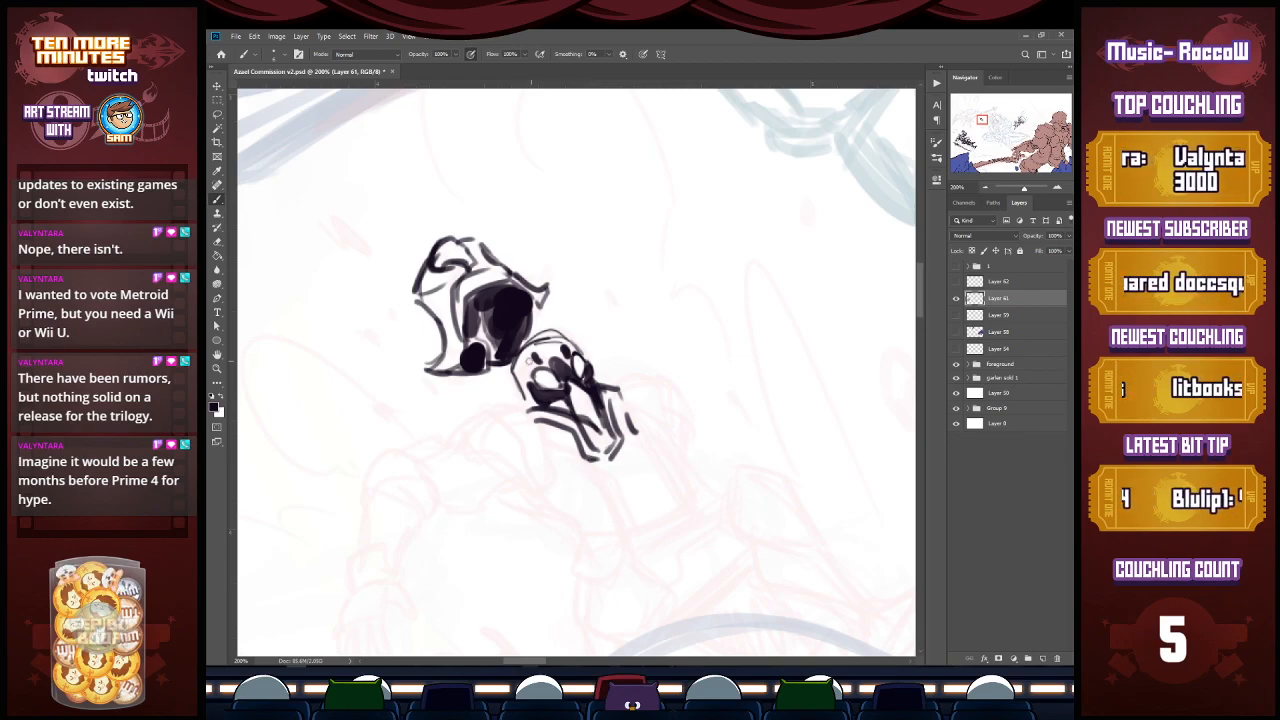
{"action": "mouse_move", "coordinate": [476, 410]}
{"action": "left_mouse_down"}
{"action": "mouse_move", "coordinate": [508, 394]}
{"action": "mouse_move", "coordinate": [540, 402]}
{"action": "mouse_move", "coordinate": [554, 474]}
{"action": "left_mouse_up"}
{"action": "left_click_drag", "start_coordinate": [552, 414], "coordinate": [540, 456]}
{"action": "mouse_move", "coordinate": [478, 400]}
{"action": "left_mouse_down"}
{"action": "mouse_move", "coordinate": [464, 430]}
{"action": "mouse_move", "coordinate": [530, 446]}
{"action": "mouse_move", "coordinate": [556, 482]}
{"action": "mouse_move", "coordinate": [500, 420]}
{"action": "left_mouse_up"}
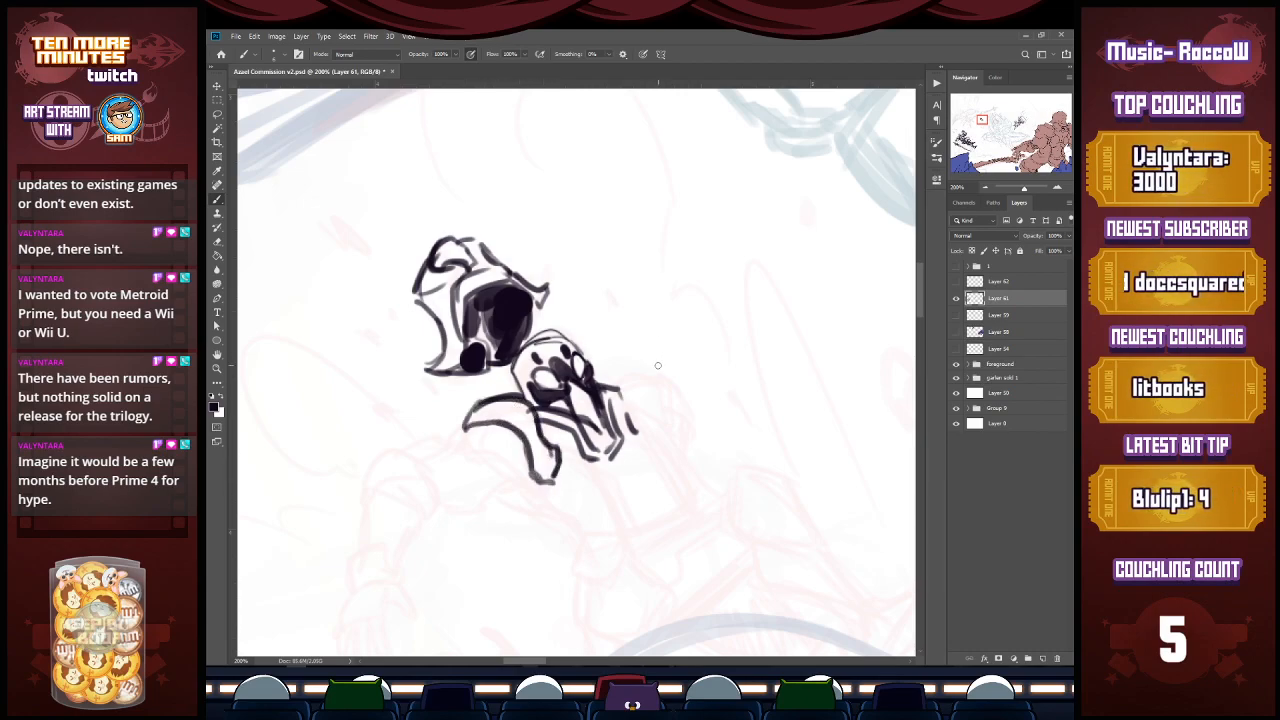
Step: Draw the rounded far shoulder plate with a dark inner edge and add a second rim beneath the near shoulder plate
{"action": "mouse_move", "coordinate": [604, 382]}
{"action": "left_mouse_down"}
{"action": "mouse_move", "coordinate": [668, 378]}
{"action": "mouse_move", "coordinate": [660, 432]}
{"action": "mouse_move", "coordinate": [640, 446]}
{"action": "mouse_move", "coordinate": [641, 425]}
{"action": "mouse_move", "coordinate": [662, 440]}
{"action": "mouse_move", "coordinate": [642, 438]}
{"action": "mouse_move", "coordinate": [672, 392]}
{"action": "mouse_move", "coordinate": [664, 372]}
{"action": "mouse_move", "coordinate": [634, 434]}
{"action": "mouse_move", "coordinate": [646, 440]}
{"action": "mouse_move", "coordinate": [640, 420]}
{"action": "left_mouse_up"}
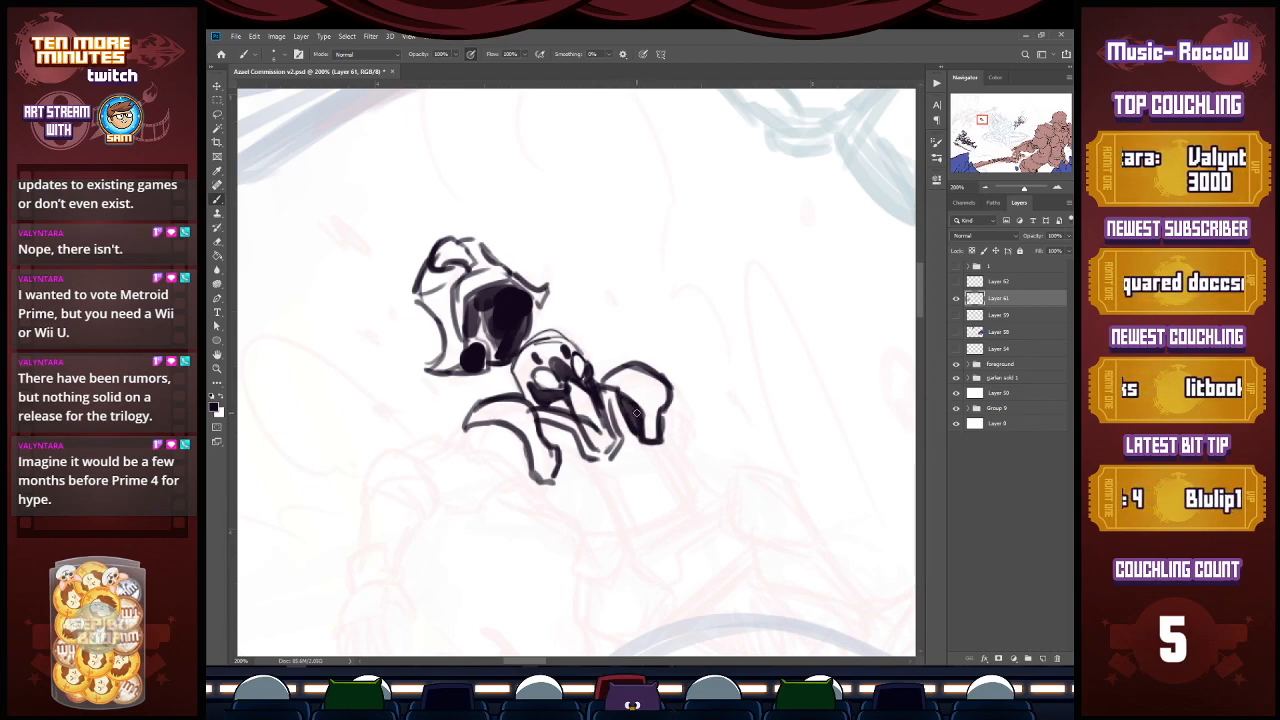
{"action": "mouse_move", "coordinate": [472, 422]}
{"action": "left_mouse_down"}
{"action": "mouse_move", "coordinate": [438, 444]}
{"action": "mouse_move", "coordinate": [491, 455]}
{"action": "mouse_move", "coordinate": [514, 484]}
{"action": "left_mouse_up"}
{"action": "mouse_move", "coordinate": [465, 449]}
{"action": "left_mouse_down"}
{"action": "mouse_move", "coordinate": [516, 483]}
{"action": "mouse_move", "coordinate": [492, 421]}
{"action": "mouse_move", "coordinate": [528, 478]}
{"action": "mouse_move", "coordinate": [447, 435]}
{"action": "mouse_move", "coordinate": [516, 476]}
{"action": "mouse_move", "coordinate": [448, 486]}
{"action": "left_mouse_up"}
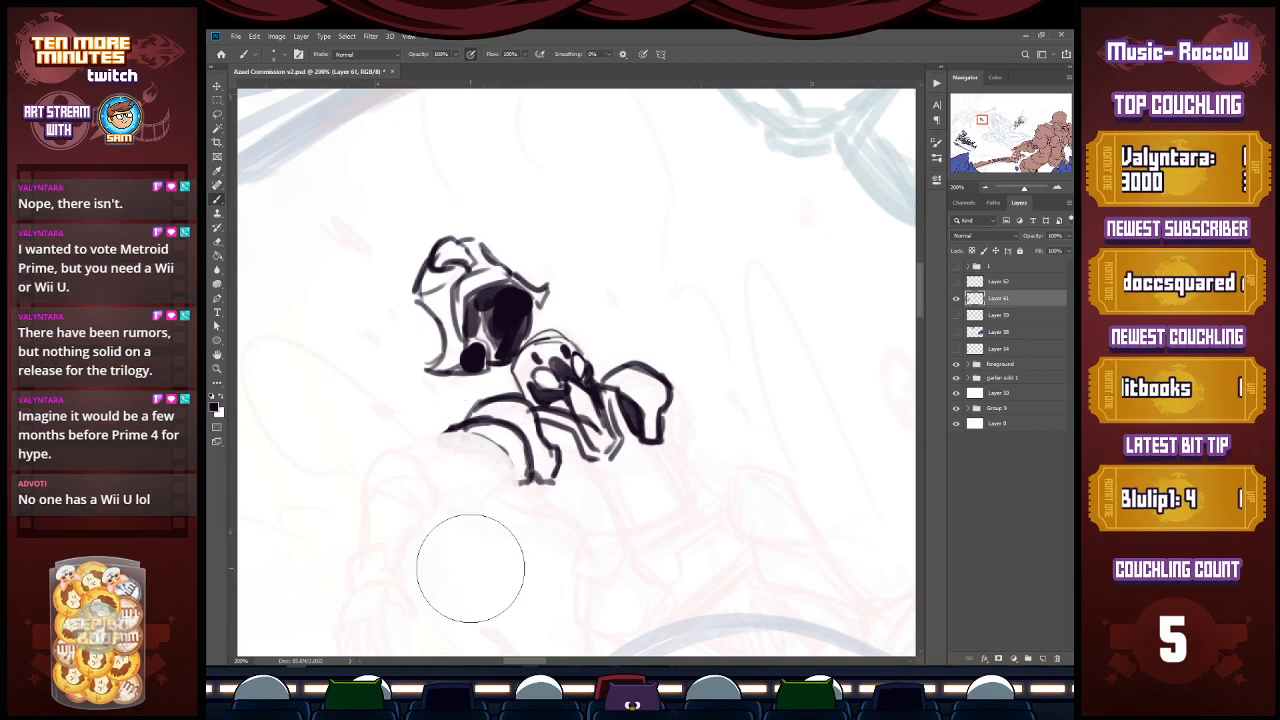
Step: Ink the near shoulder plate's lower rim, the upper arm's underside and the arm's top edge below the shoulder
{"action": "key", "text": "b"}
{"action": "mouse_move", "coordinate": [446, 433]}
{"action": "left_mouse_down"}
{"action": "mouse_move", "coordinate": [507, 456]}
{"action": "mouse_move", "coordinate": [520, 484]}
{"action": "left_mouse_up"}
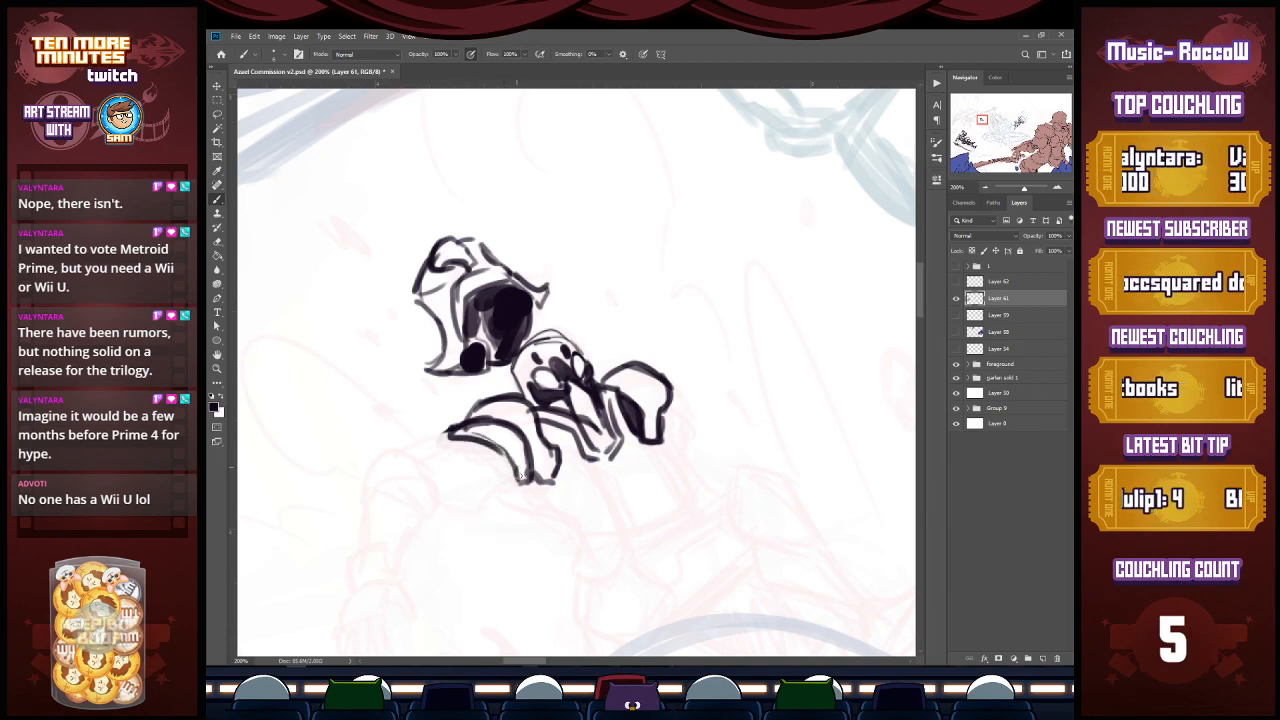
{"action": "left_click_drag", "start_coordinate": [980, 120], "coordinate": [978, 122]}
{"action": "mouse_move", "coordinate": [575, 371]}
{"action": "left_mouse_down"}
{"action": "mouse_move", "coordinate": [614, 386]}
{"action": "mouse_move", "coordinate": [646, 346]}
{"action": "left_mouse_up"}
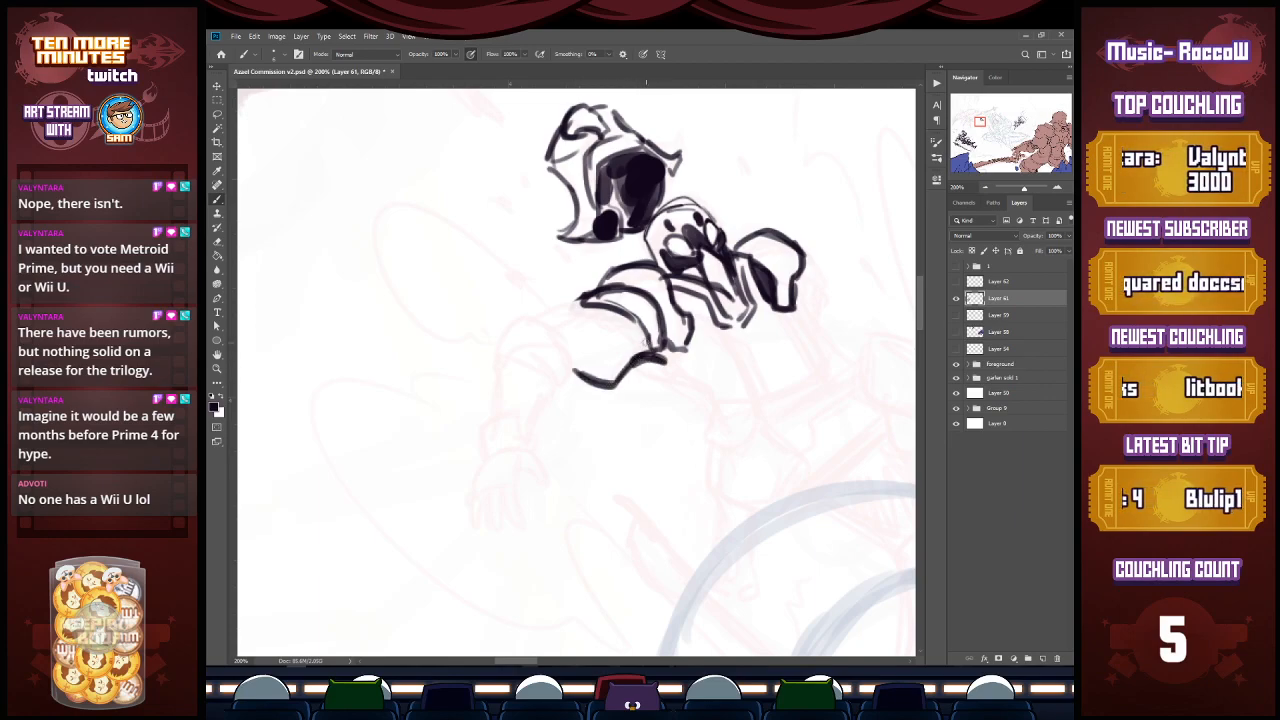
{"action": "mouse_move", "coordinate": [542, 328]}
{"action": "left_mouse_down"}
{"action": "mouse_move", "coordinate": [604, 306]}
{"action": "mouse_move", "coordinate": [590, 298]}
{"action": "left_mouse_up"}
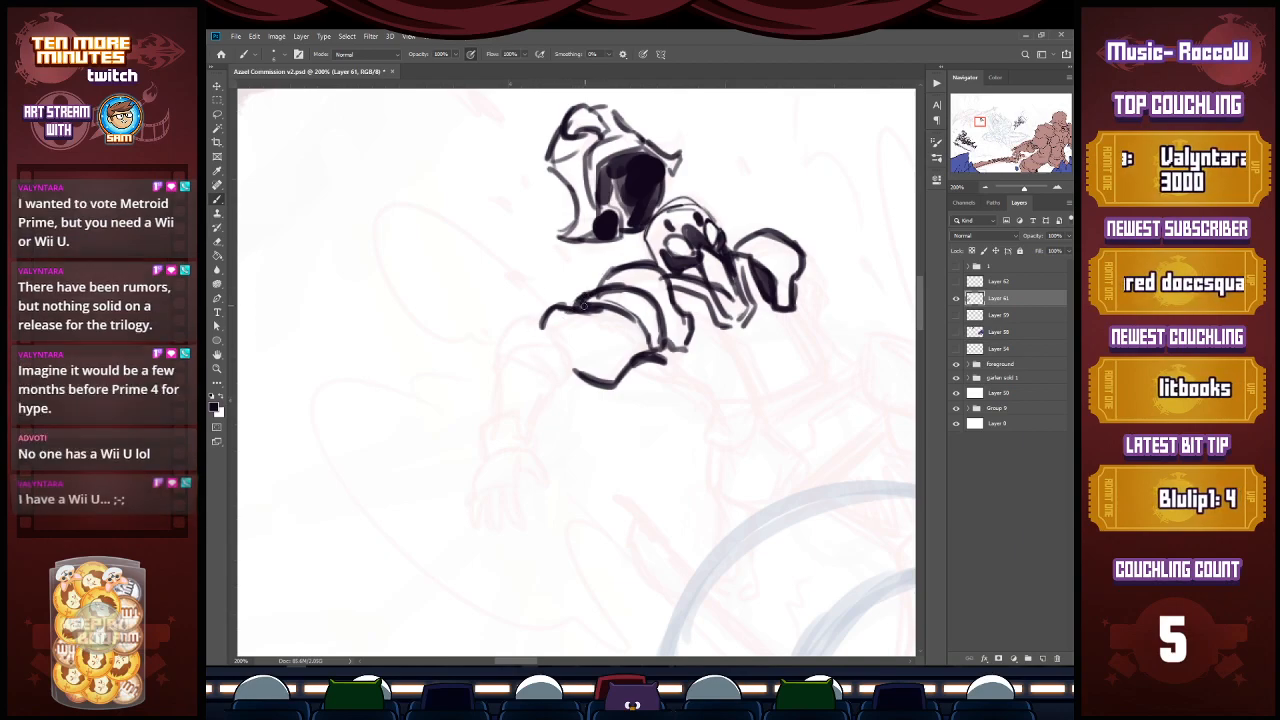
Step: Draw the near arm's open hand with spread fingers and an angular wrist cuff above it
{"action": "left_click_drag", "start_coordinate": [497, 372], "coordinate": [498, 402]}
{"action": "mouse_move", "coordinate": [485, 458]}
{"action": "left_mouse_down"}
{"action": "mouse_move", "coordinate": [486, 417]}
{"action": "mouse_move", "coordinate": [525, 446]}
{"action": "mouse_move", "coordinate": [467, 488]}
{"action": "mouse_move", "coordinate": [512, 452]}
{"action": "mouse_move", "coordinate": [524, 450]}
{"action": "mouse_move", "coordinate": [472, 482]}
{"action": "mouse_move", "coordinate": [545, 460]}
{"action": "mouse_move", "coordinate": [546, 490]}
{"action": "mouse_move", "coordinate": [535, 465]}
{"action": "mouse_move", "coordinate": [498, 520]}
{"action": "mouse_move", "coordinate": [520, 530]}
{"action": "left_mouse_up"}
{"action": "mouse_move", "coordinate": [512, 484]}
{"action": "left_mouse_down"}
{"action": "mouse_move", "coordinate": [490, 532]}
{"action": "mouse_move", "coordinate": [460, 522]}
{"action": "left_mouse_up"}
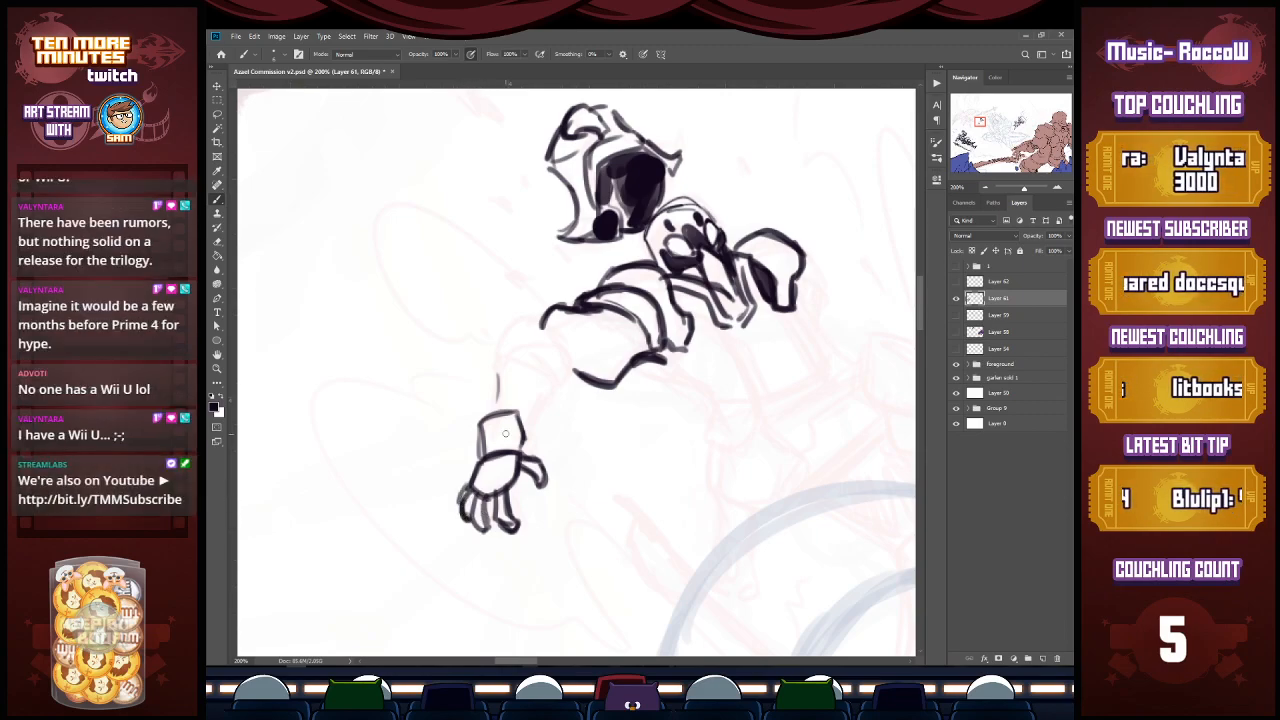
{"action": "mouse_move", "coordinate": [492, 412]}
{"action": "left_mouse_down"}
{"action": "mouse_move", "coordinate": [512, 366]}
{"action": "mouse_move", "coordinate": [532, 440]}
{"action": "left_mouse_up"}
Step: Draw the near forearm, rounded elbow plate and banded edge joining it to the upper arm
{"action": "mouse_move", "coordinate": [522, 368]}
{"action": "left_mouse_down"}
{"action": "mouse_move", "coordinate": [522, 455]}
{"action": "mouse_move", "coordinate": [496, 382]}
{"action": "mouse_move", "coordinate": [528, 322]}
{"action": "mouse_move", "coordinate": [552, 318]}
{"action": "left_mouse_up"}
{"action": "left_click_drag", "start_coordinate": [548, 332], "coordinate": [558, 370]}
{"action": "mouse_move", "coordinate": [550, 383]}
{"action": "left_mouse_down"}
{"action": "mouse_move", "coordinate": [508, 359]}
{"action": "mouse_move", "coordinate": [556, 392]}
{"action": "mouse_move", "coordinate": [531, 365]}
{"action": "mouse_move", "coordinate": [564, 384]}
{"action": "left_mouse_up"}
{"action": "left_click_drag", "start_coordinate": [550, 335], "coordinate": [580, 376]}
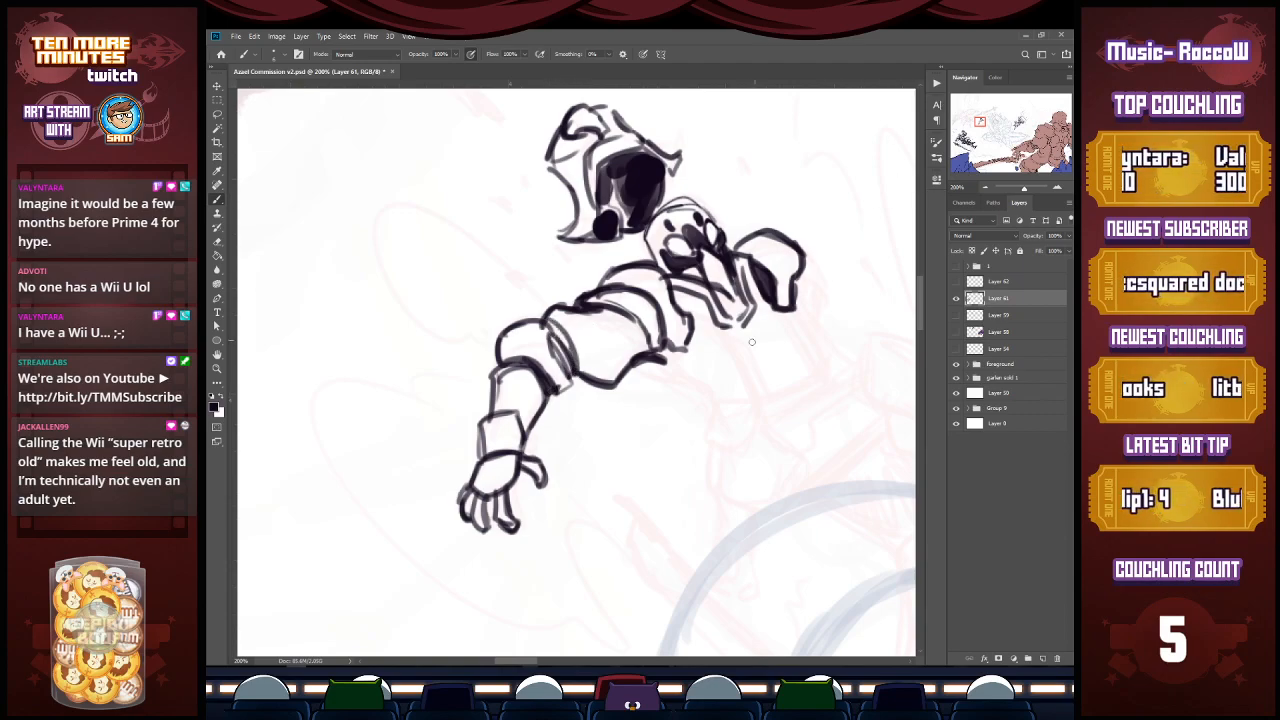
Step: Sketch the torso's side lines and pointed armor edges below the chest, and strengthen the upper arm's underside
{"action": "mouse_move", "coordinate": [680, 324]}
{"action": "left_mouse_down"}
{"action": "mouse_move", "coordinate": [722, 378]}
{"action": "mouse_move", "coordinate": [740, 378]}
{"action": "left_mouse_up"}
{"action": "mouse_move", "coordinate": [768, 306]}
{"action": "left_mouse_down"}
{"action": "mouse_move", "coordinate": [820, 340]}
{"action": "mouse_move", "coordinate": [793, 343]}
{"action": "left_mouse_up"}
{"action": "mouse_move", "coordinate": [640, 362]}
{"action": "left_mouse_down"}
{"action": "mouse_move", "coordinate": [688, 383]}
{"action": "mouse_move", "coordinate": [703, 363]}
{"action": "mouse_move", "coordinate": [678, 377]}
{"action": "mouse_move", "coordinate": [701, 409]}
{"action": "left_mouse_up"}
{"action": "mouse_move", "coordinate": [570, 362]}
{"action": "left_mouse_down"}
{"action": "mouse_move", "coordinate": [622, 377]}
{"action": "mouse_move", "coordinate": [622, 366]}
{"action": "left_mouse_up"}
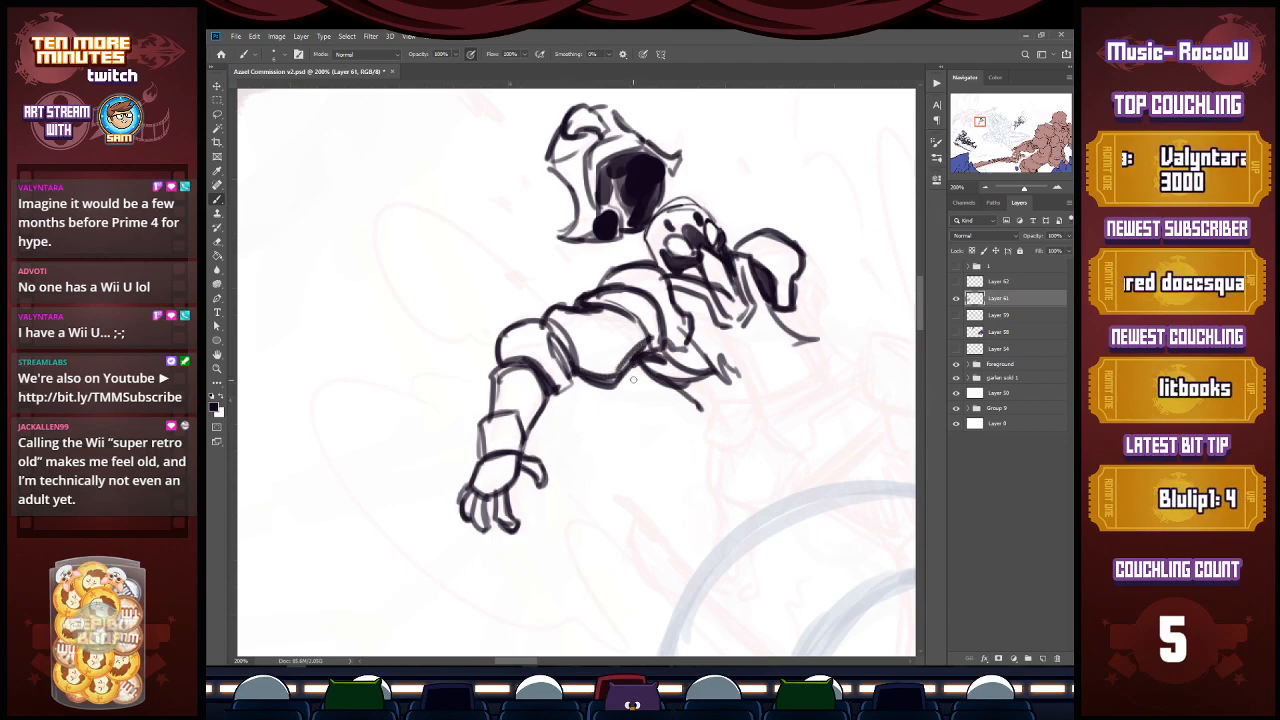
Step: Trim the thick lower edge of the near upper arm with a resized eraser
{"action": "key", "text": "e"}
{"action": "key", "text": "b"}
{"action": "key", "text": "e"}
{"action": "key", "text": "bracketleft"}
{"action": "key", "text": "bracketleft"}
{"action": "key", "text": "bracketleft"}
{"action": "key", "text": "bracketleft"}
{"action": "key", "text": "bracketleft"}
{"action": "key", "text": "bracketleft"}
{"action": "key", "text": "bracketleft"}
{"action": "left_click_drag", "start_coordinate": [632, 388], "coordinate": [601, 399]}
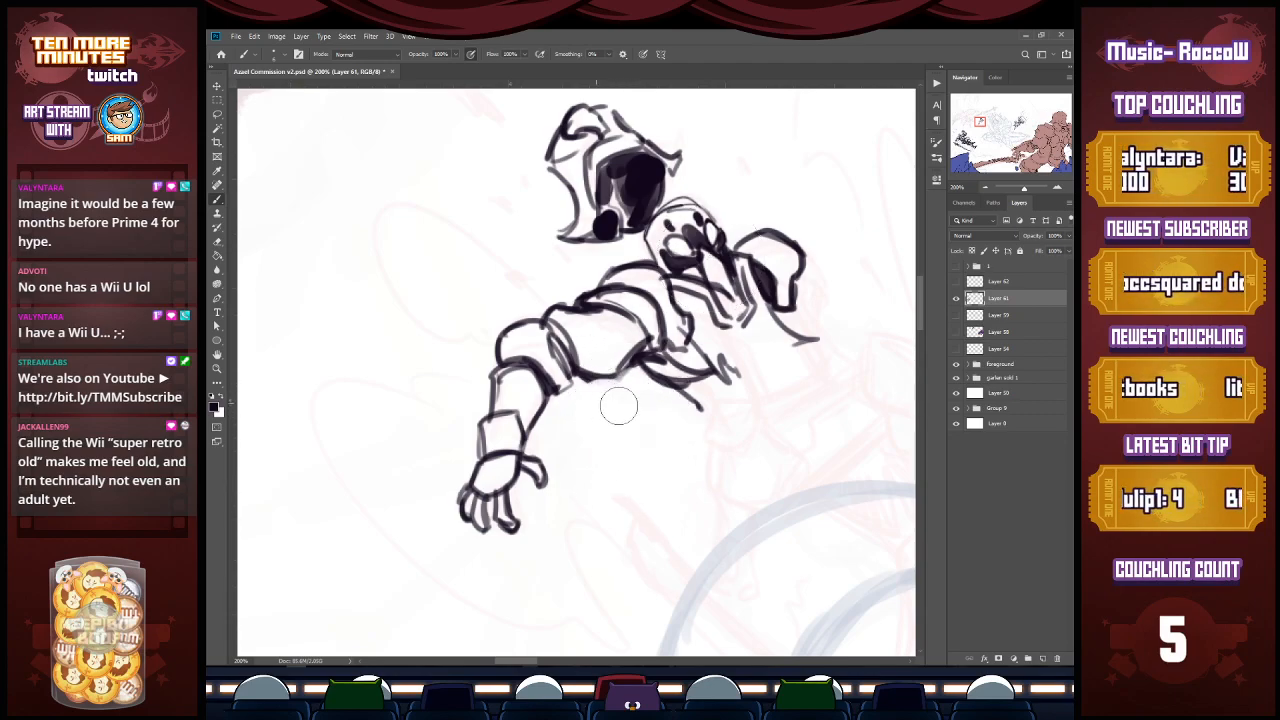
Step: Darken the near upper arm's outline and add shadow strokes beneath the shoulder plate
{"action": "key", "text": "b"}
{"action": "mouse_move", "coordinate": [648, 338]}
{"action": "left_mouse_down"}
{"action": "mouse_move", "coordinate": [624, 370]}
{"action": "mouse_move", "coordinate": [580, 374]}
{"action": "mouse_move", "coordinate": [627, 366]}
{"action": "left_mouse_up"}
{"action": "mouse_move", "coordinate": [568, 302]}
{"action": "left_mouse_down"}
{"action": "mouse_move", "coordinate": [542, 323]}
{"action": "mouse_move", "coordinate": [607, 311]}
{"action": "mouse_move", "coordinate": [635, 337]}
{"action": "mouse_move", "coordinate": [625, 312]}
{"action": "mouse_move", "coordinate": [640, 355]}
{"action": "left_mouse_up"}
{"action": "left_click_drag", "start_coordinate": [610, 304], "coordinate": [654, 352]}
{"action": "mouse_move", "coordinate": [618, 302]}
{"action": "left_mouse_down"}
{"action": "mouse_move", "coordinate": [588, 293]}
{"action": "mouse_move", "coordinate": [658, 296]}
{"action": "left_mouse_up"}
{"action": "left_click_drag", "start_coordinate": [662, 312], "coordinate": [674, 340]}
Step: Draw a round ringed medallion on the chest below the skull and reinforce the torso's side lines
{"action": "left_click_drag", "start_coordinate": [778, 308], "coordinate": [780, 342]}
{"action": "left_click_drag", "start_coordinate": [728, 374], "coordinate": [794, 340]}
{"action": "mouse_move", "coordinate": [714, 288]}
{"action": "left_mouse_down"}
{"action": "mouse_move", "coordinate": [746, 318]}
{"action": "mouse_move", "coordinate": [718, 324]}
{"action": "mouse_move", "coordinate": [740, 300]}
{"action": "mouse_move", "coordinate": [752, 302]}
{"action": "mouse_move", "coordinate": [724, 330]}
{"action": "mouse_move", "coordinate": [697, 324]}
{"action": "mouse_move", "coordinate": [744, 334]}
{"action": "mouse_move", "coordinate": [758, 304]}
{"action": "left_mouse_up"}
{"action": "mouse_move", "coordinate": [748, 309]}
{"action": "left_mouse_down"}
{"action": "mouse_move", "coordinate": [731, 316]}
{"action": "mouse_move", "coordinate": [735, 330]}
{"action": "mouse_move", "coordinate": [769, 302]}
{"action": "mouse_move", "coordinate": [738, 346]}
{"action": "mouse_move", "coordinate": [761, 320]}
{"action": "mouse_move", "coordinate": [760, 343]}
{"action": "mouse_move", "coordinate": [784, 328]}
{"action": "left_mouse_up"}
{"action": "left_click_drag", "start_coordinate": [775, 308], "coordinate": [786, 330]}
{"action": "mouse_move", "coordinate": [643, 360]}
{"action": "left_mouse_down"}
{"action": "mouse_move", "coordinate": [716, 368]}
{"action": "mouse_move", "coordinate": [707, 380]}
{"action": "mouse_move", "coordinate": [719, 358]}
{"action": "mouse_move", "coordinate": [683, 386]}
{"action": "mouse_move", "coordinate": [719, 416]}
{"action": "left_mouse_up"}
{"action": "left_click_drag", "start_coordinate": [690, 381], "coordinate": [718, 418]}
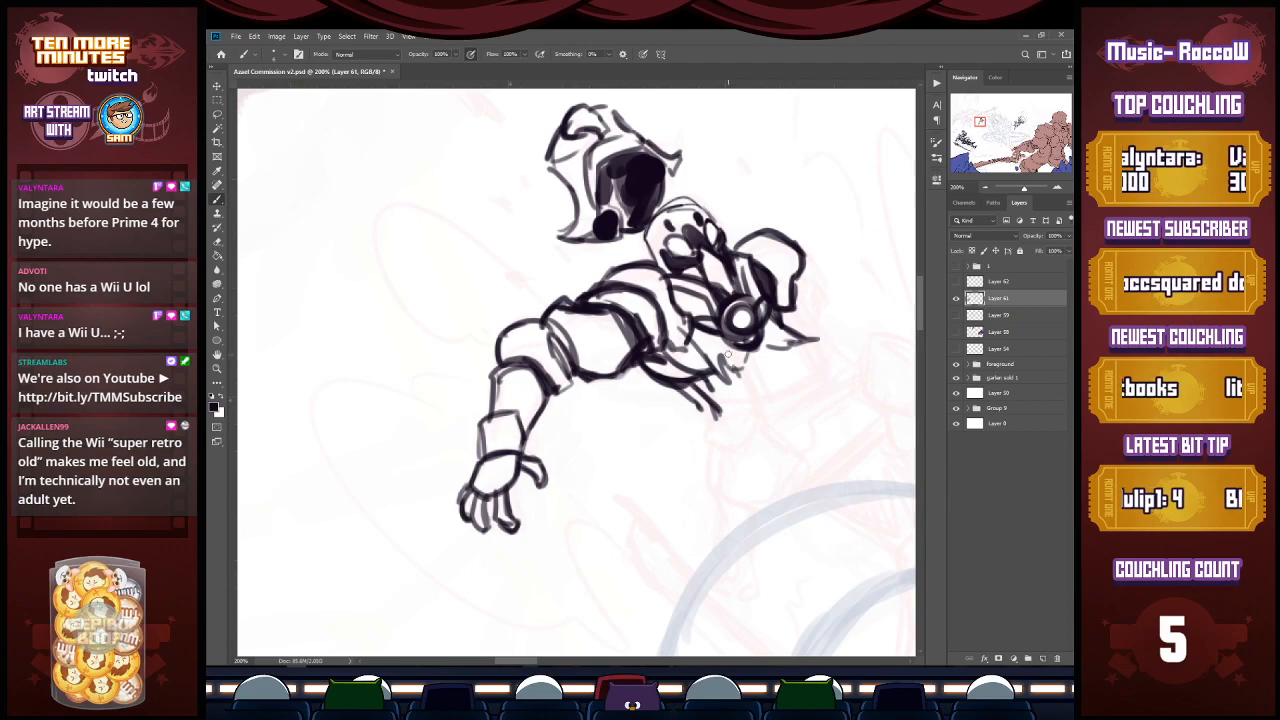
Step: Thicken the outlines of the near forearm, wrist cuff and elbow, and darken the skull's edge
{"action": "mouse_move", "coordinate": [528, 405]}
{"action": "left_mouse_down"}
{"action": "mouse_move", "coordinate": [484, 418]}
{"action": "mouse_move", "coordinate": [478, 462]}
{"action": "left_mouse_up"}
{"action": "left_click_drag", "start_coordinate": [490, 414], "coordinate": [526, 438]}
{"action": "left_click_drag", "start_coordinate": [496, 366], "coordinate": [484, 420]}
{"action": "left_click_drag", "start_coordinate": [540, 382], "coordinate": [532, 444]}
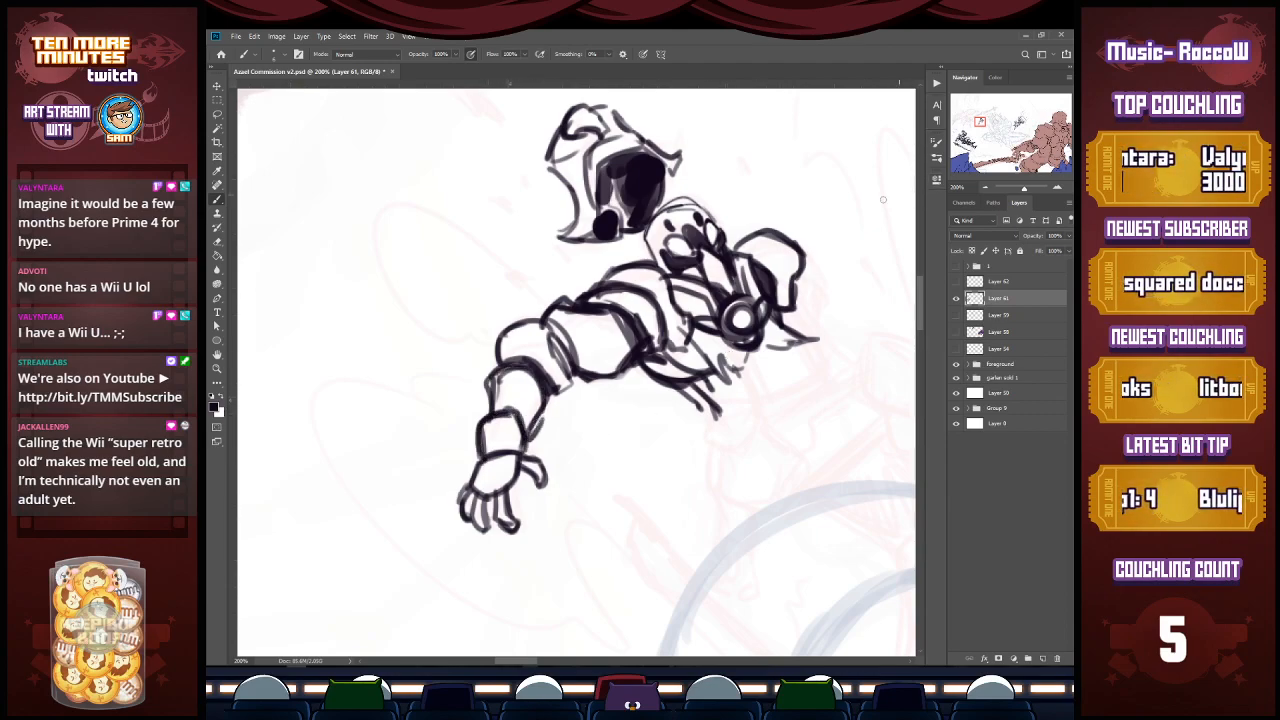
{"action": "left_click_drag", "start_coordinate": [550, 393], "coordinate": [577, 375]}
{"action": "left_click_drag", "start_coordinate": [650, 229], "coordinate": [655, 268]}
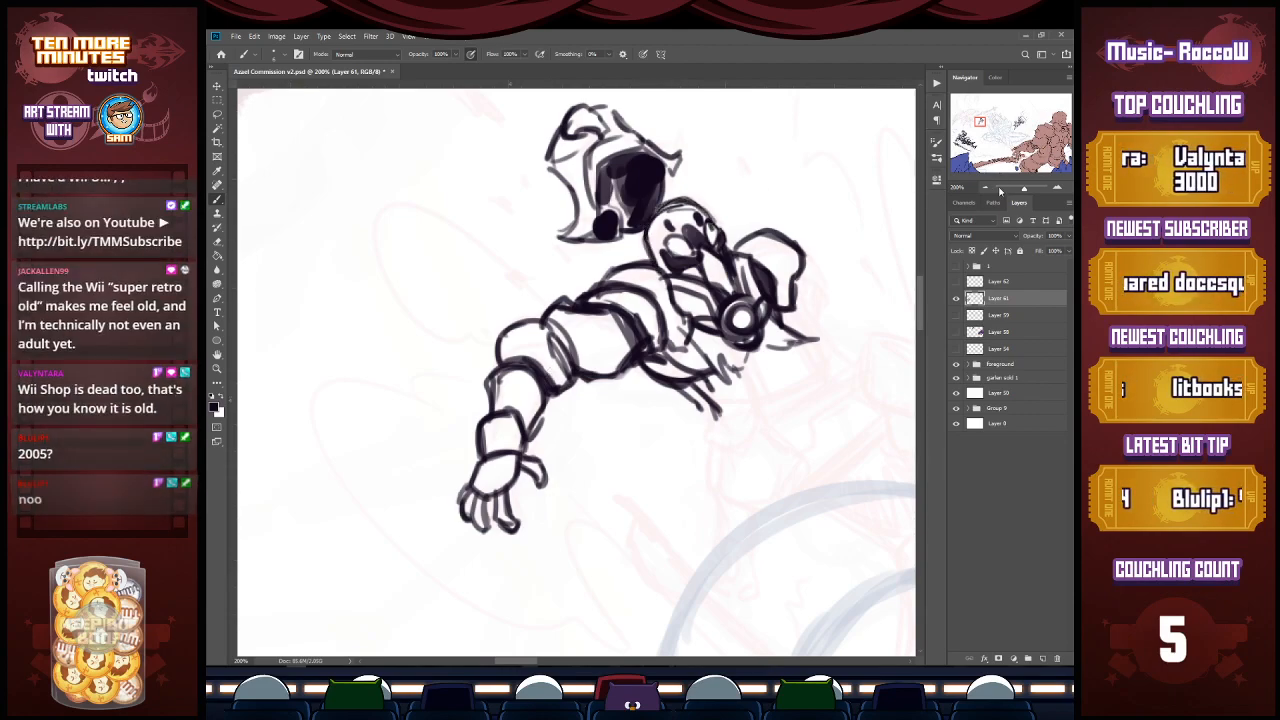
Step: Zoom out to 100% and draw the far upper arm extending from beneath the far shoulder plate
{"action": "left_click", "coordinate": [986, 188]}
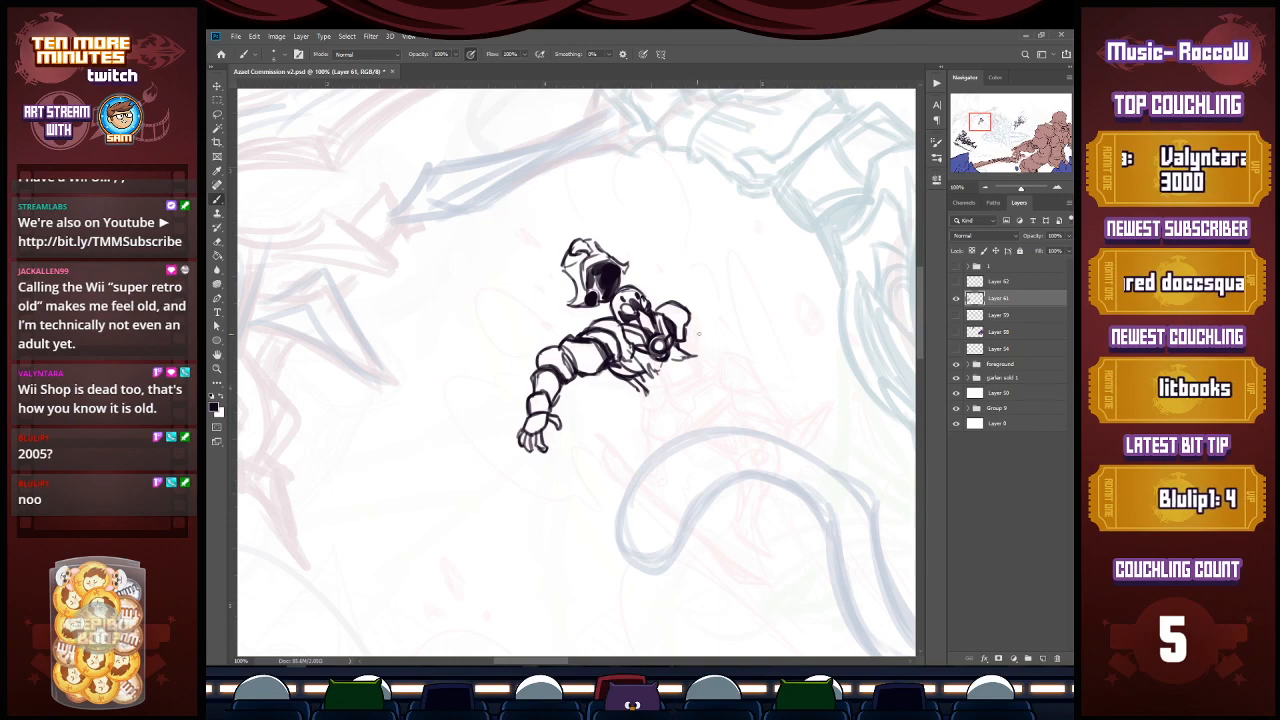
{"action": "mouse_move", "coordinate": [684, 304]}
{"action": "left_mouse_down"}
{"action": "mouse_move", "coordinate": [696, 332]}
{"action": "mouse_move", "coordinate": [702, 306]}
{"action": "left_mouse_up"}
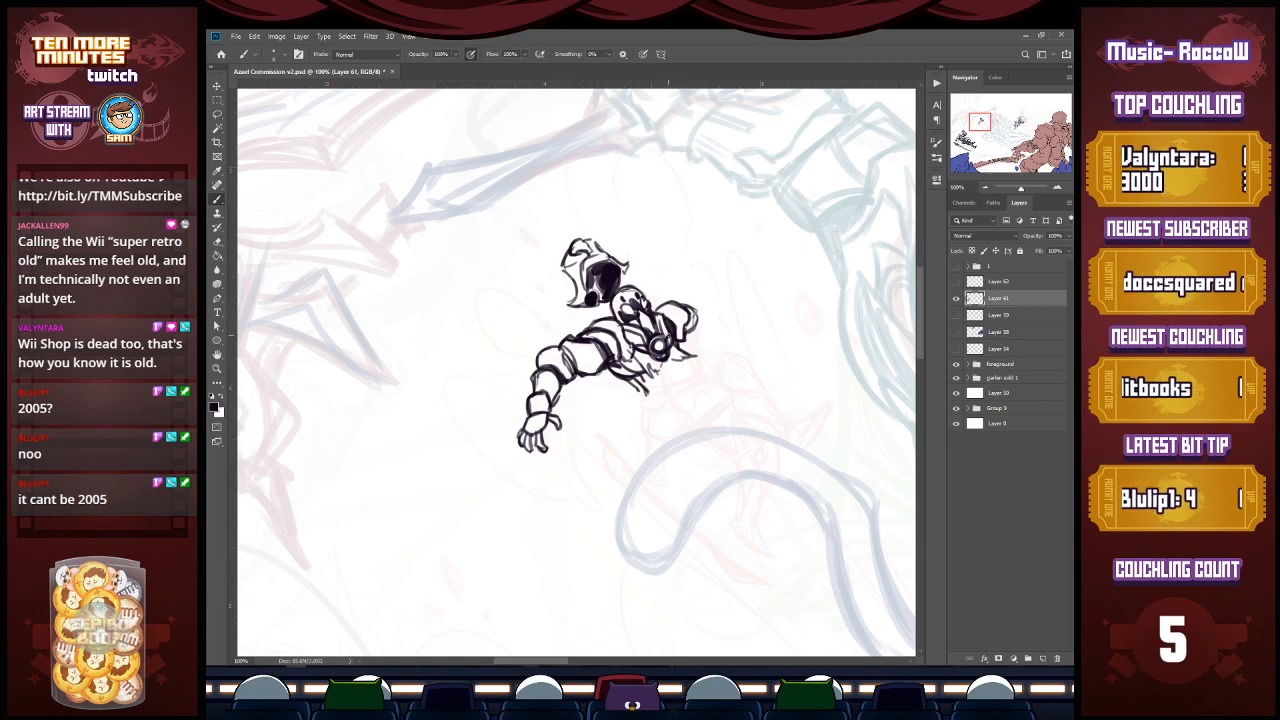
{"action": "mouse_move", "coordinate": [697, 321]}
{"action": "left_mouse_down"}
{"action": "mouse_move", "coordinate": [712, 323]}
{"action": "mouse_move", "coordinate": [697, 352]}
{"action": "mouse_move", "coordinate": [717, 327]}
{"action": "mouse_move", "coordinate": [692, 341]}
{"action": "mouse_move", "coordinate": [700, 333]}
{"action": "left_mouse_up"}
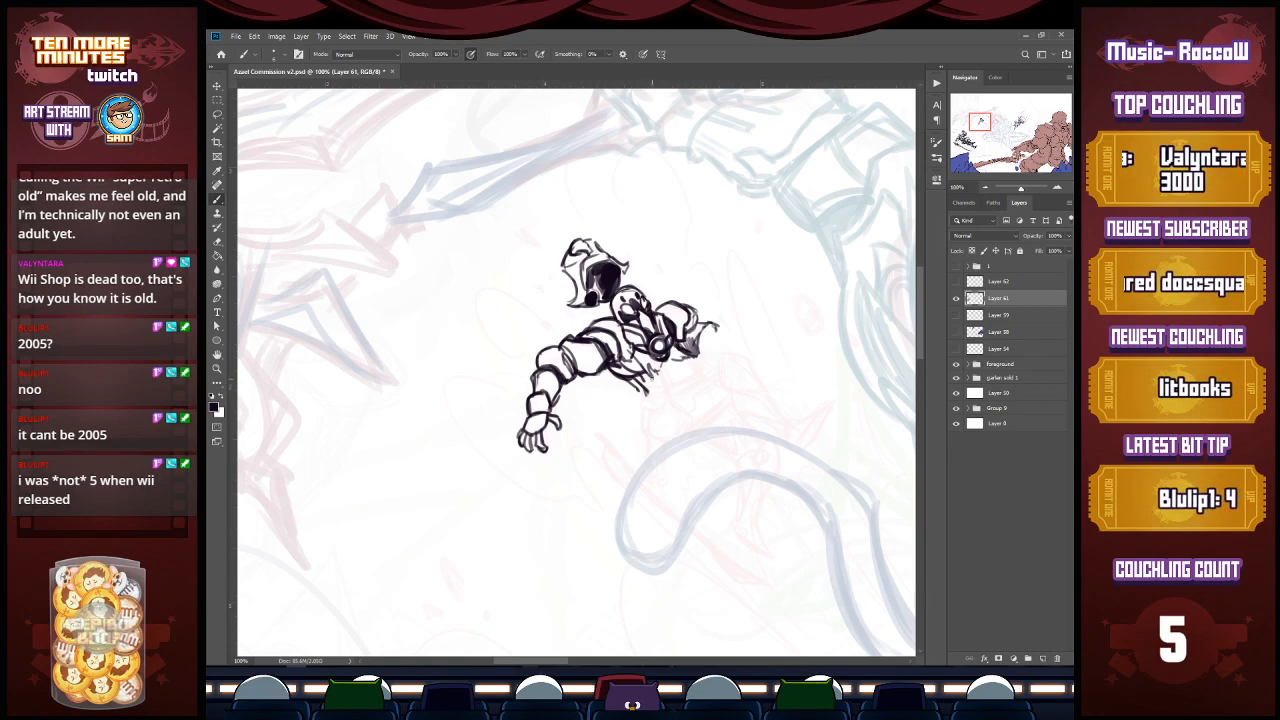
Step: Sketch the abdomen, waist and angular hip armor below the chest
{"action": "mouse_move", "coordinate": [656, 396]}
{"action": "left_mouse_down"}
{"action": "mouse_move", "coordinate": [700, 366]}
{"action": "mouse_move", "coordinate": [696, 376]}
{"action": "left_mouse_up"}
{"action": "left_click_drag", "start_coordinate": [654, 385], "coordinate": [692, 358]}
{"action": "mouse_move", "coordinate": [652, 390]}
{"action": "left_mouse_down"}
{"action": "mouse_move", "coordinate": [680, 384]}
{"action": "mouse_move", "coordinate": [632, 412]}
{"action": "mouse_move", "coordinate": [652, 406]}
{"action": "mouse_move", "coordinate": [646, 416]}
{"action": "mouse_move", "coordinate": [630, 396]}
{"action": "mouse_move", "coordinate": [652, 396]}
{"action": "mouse_move", "coordinate": [630, 428]}
{"action": "mouse_move", "coordinate": [656, 420]}
{"action": "left_mouse_up"}
{"action": "mouse_move", "coordinate": [658, 400]}
{"action": "left_mouse_down"}
{"action": "mouse_move", "coordinate": [660, 424]}
{"action": "mouse_move", "coordinate": [656, 404]}
{"action": "left_mouse_up"}
{"action": "mouse_move", "coordinate": [656, 400]}
{"action": "left_mouse_down"}
{"action": "mouse_move", "coordinate": [662, 424]}
{"action": "mouse_move", "coordinate": [644, 436]}
{"action": "left_mouse_up"}
{"action": "mouse_move", "coordinate": [628, 416]}
{"action": "left_mouse_down"}
{"action": "mouse_move", "coordinate": [646, 434]}
{"action": "mouse_move", "coordinate": [660, 412]}
{"action": "left_mouse_up"}
{"action": "left_click_drag", "start_coordinate": [655, 421], "coordinate": [644, 430]}
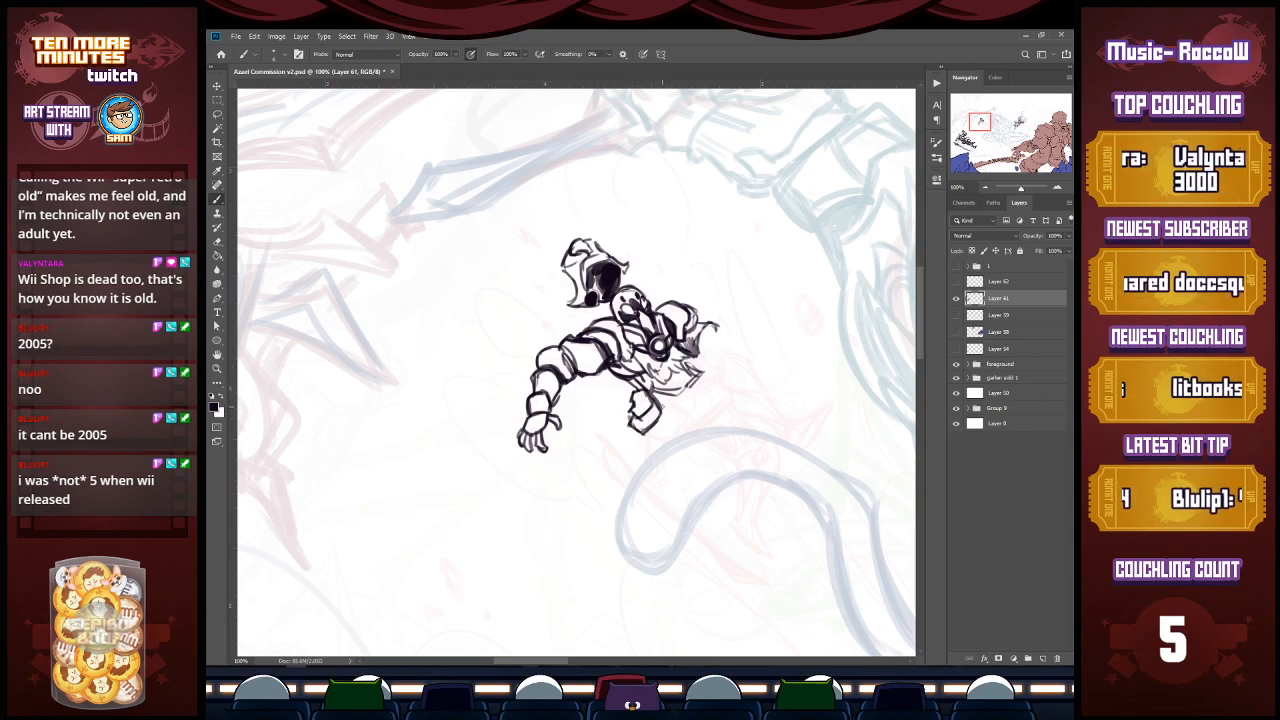
{"action": "mouse_move", "coordinate": [660, 407]}
{"action": "left_mouse_down"}
{"action": "mouse_move", "coordinate": [708, 404]}
{"action": "mouse_move", "coordinate": [658, 404]}
{"action": "left_mouse_up"}
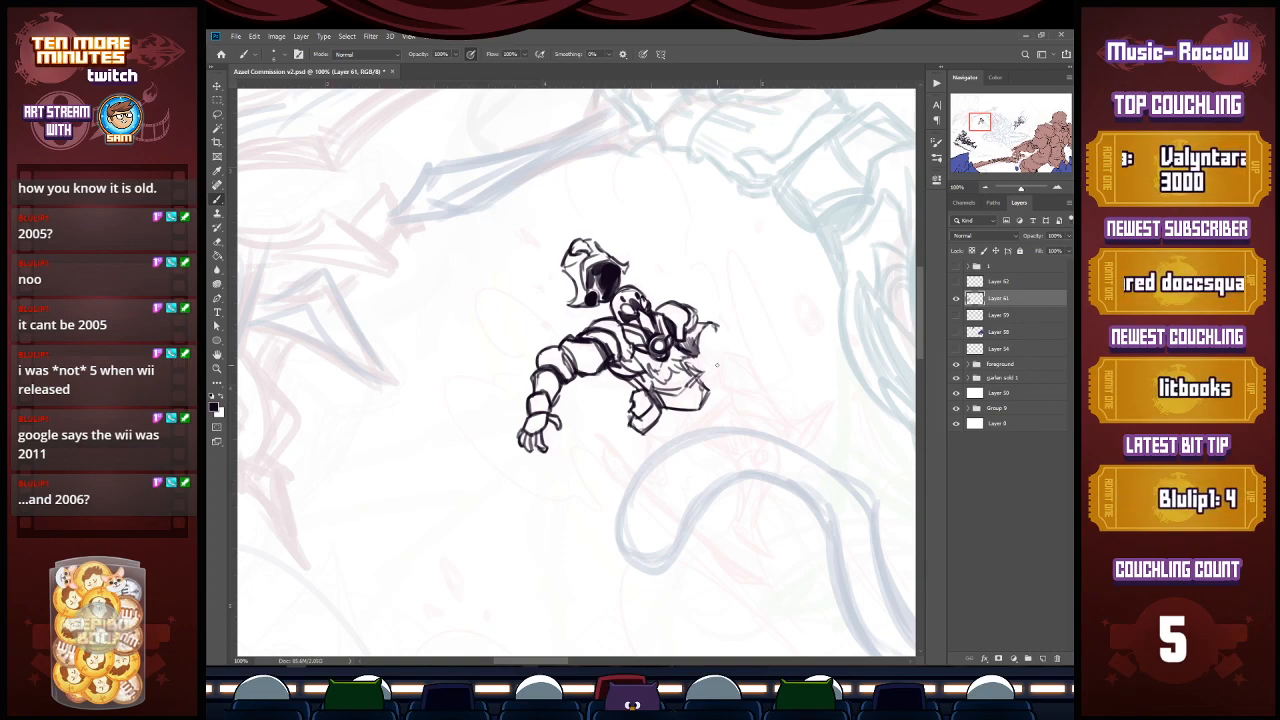
Step: Draw the far arm's elbow and tapering forearm reaching away from the torso
{"action": "left_click_drag", "start_coordinate": [699, 347], "coordinate": [706, 358]}
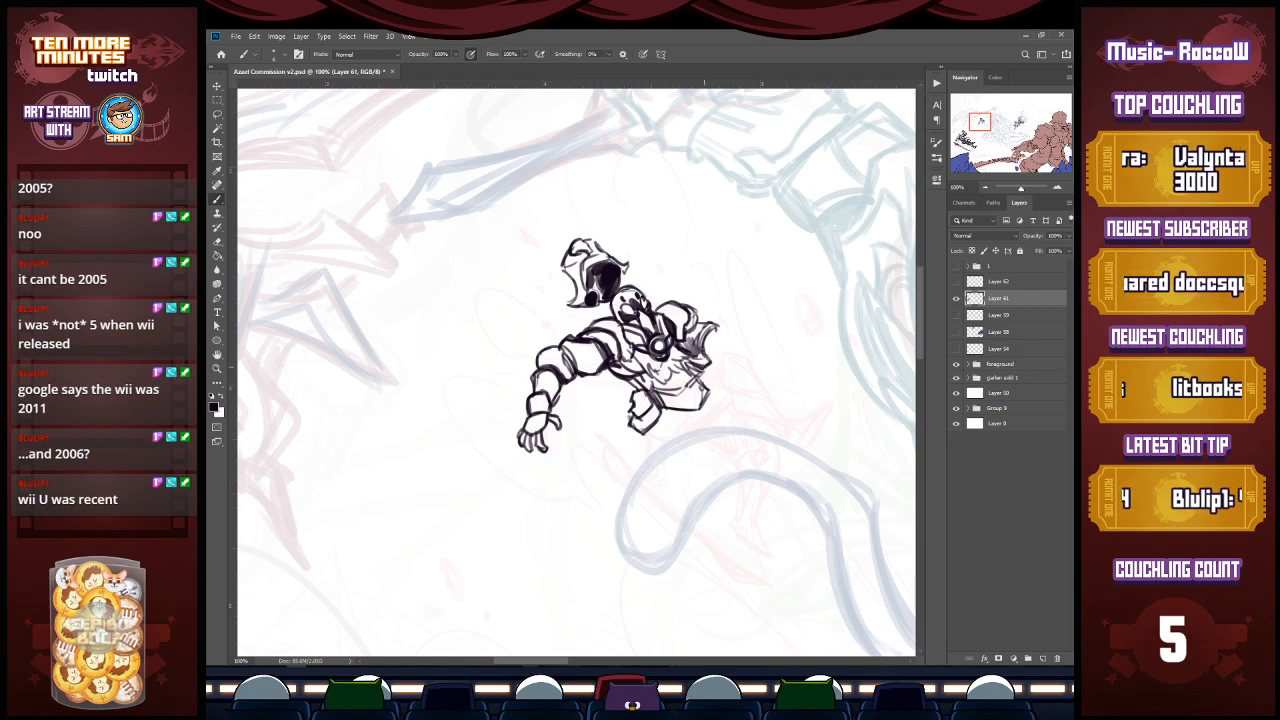
{"action": "mouse_move", "coordinate": [705, 343]}
{"action": "left_mouse_down"}
{"action": "mouse_move", "coordinate": [738, 332]}
{"action": "mouse_move", "coordinate": [752, 352]}
{"action": "mouse_move", "coordinate": [756, 338]}
{"action": "left_mouse_up"}
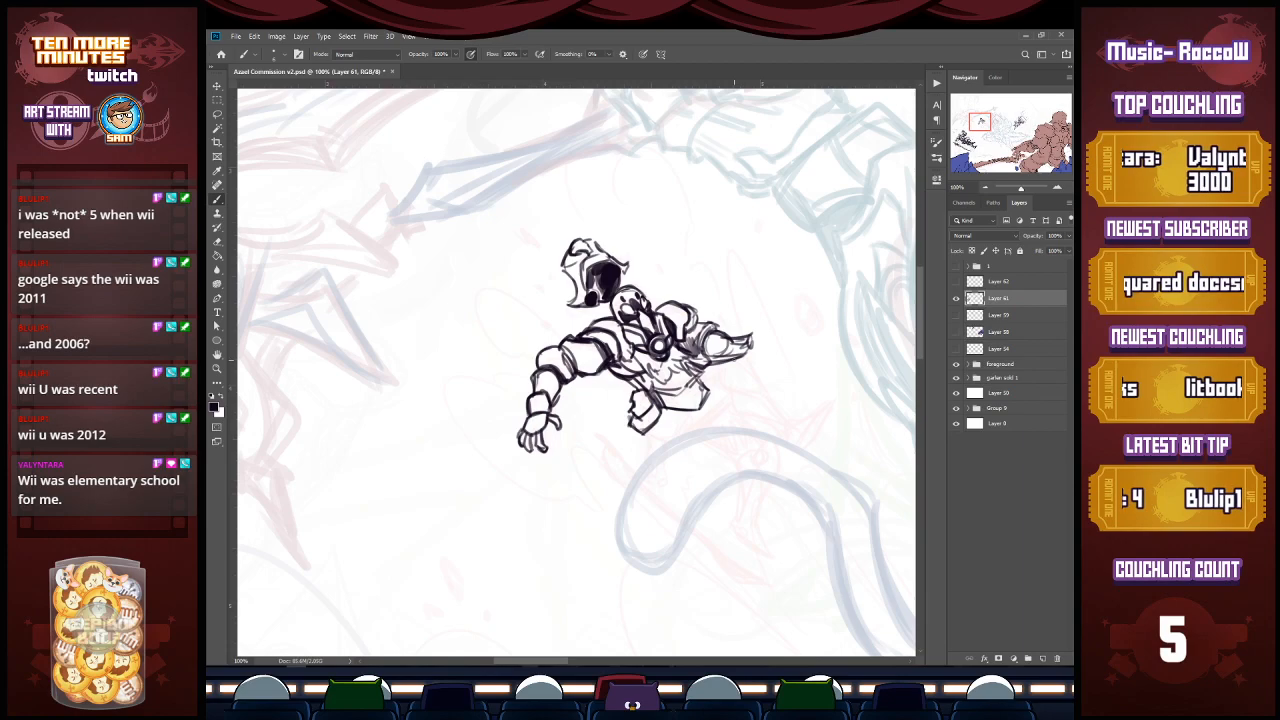
{"action": "left_click_drag", "start_coordinate": [701, 362], "coordinate": [753, 343]}
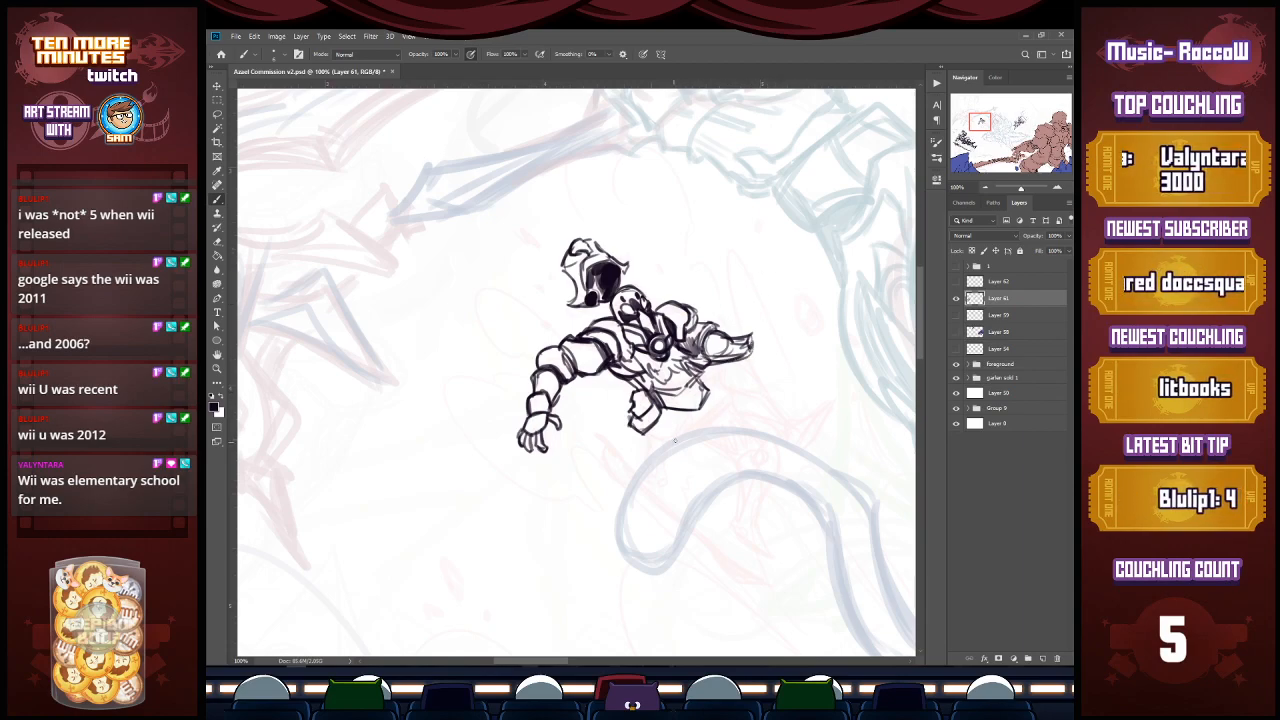
Step: Block in both thighs with round knee shapes and draw the far hand with spread fingers
{"action": "mouse_move", "coordinate": [645, 425]}
{"action": "left_mouse_down"}
{"action": "mouse_move", "coordinate": [625, 480]}
{"action": "mouse_move", "coordinate": [666, 468]}
{"action": "left_mouse_up"}
{"action": "mouse_move", "coordinate": [708, 385]}
{"action": "left_mouse_down"}
{"action": "mouse_move", "coordinate": [769, 380]}
{"action": "mouse_move", "coordinate": [710, 384]}
{"action": "mouse_move", "coordinate": [642, 416]}
{"action": "mouse_move", "coordinate": [646, 434]}
{"action": "left_mouse_up"}
{"action": "mouse_move", "coordinate": [660, 408]}
{"action": "left_mouse_down"}
{"action": "mouse_move", "coordinate": [648, 432]}
{"action": "mouse_move", "coordinate": [688, 450]}
{"action": "mouse_move", "coordinate": [645, 455]}
{"action": "mouse_move", "coordinate": [690, 452]}
{"action": "mouse_move", "coordinate": [630, 488]}
{"action": "mouse_move", "coordinate": [648, 468]}
{"action": "mouse_move", "coordinate": [634, 456]}
{"action": "mouse_move", "coordinate": [684, 471]}
{"action": "left_mouse_up"}
{"action": "left_click_drag", "start_coordinate": [642, 434], "coordinate": [679, 481]}
{"action": "left_click_drag", "start_coordinate": [667, 430], "coordinate": [687, 468]}
{"action": "left_click_drag", "start_coordinate": [708, 412], "coordinate": [768, 387]}
{"action": "left_click_drag", "start_coordinate": [762, 338], "coordinate": [778, 318]}
{"action": "mouse_move", "coordinate": [764, 322]}
{"action": "left_mouse_down"}
{"action": "mouse_move", "coordinate": [772, 336]}
{"action": "mouse_move", "coordinate": [778, 320]}
{"action": "mouse_move", "coordinate": [792, 330]}
{"action": "left_mouse_up"}
{"action": "mouse_move", "coordinate": [764, 340]}
{"action": "left_mouse_down"}
{"action": "mouse_move", "coordinate": [788, 330]}
{"action": "mouse_move", "coordinate": [754, 358]}
{"action": "left_mouse_up"}
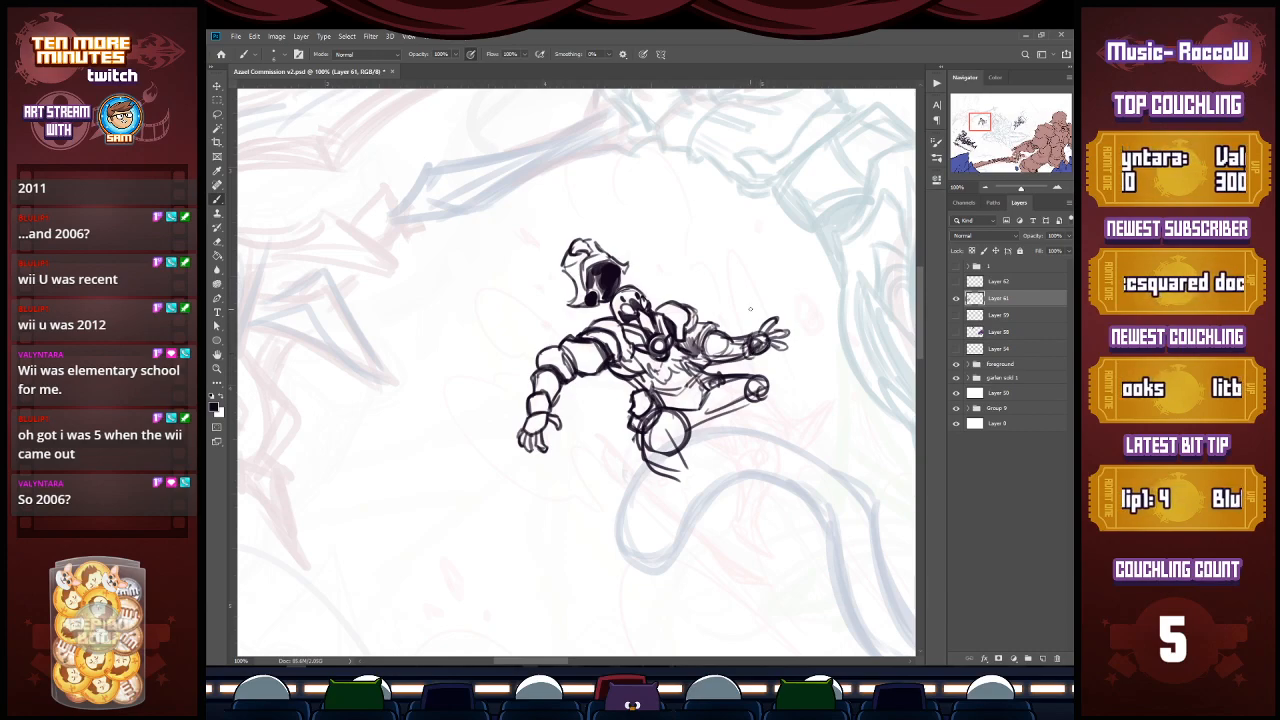
Step: Lasso the near arm below the shoulder and rotate it counterclockwise toward the body
{"action": "key", "text": "l"}
{"action": "mouse_move", "coordinate": [590, 388]}
{"action": "left_mouse_down"}
{"action": "mouse_move", "coordinate": [584, 376]}
{"action": "mouse_move", "coordinate": [585, 450]}
{"action": "mouse_move", "coordinate": [588, 380]}
{"action": "mouse_move", "coordinate": [567, 405]}
{"action": "left_mouse_up"}
{"action": "key", "text": "v"}
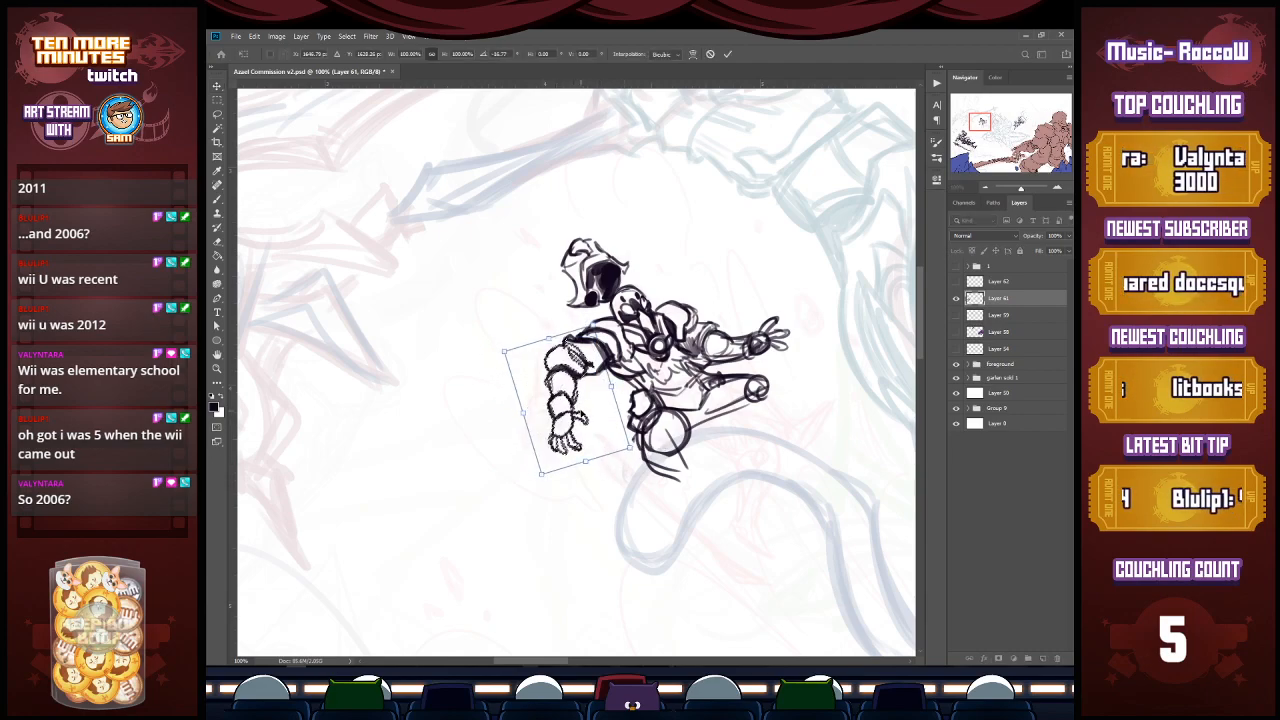
{"action": "key", "text": "Return"}
{"action": "key", "text": "ctrl+d"}
Step: Lasso the hood, shift it closer to the shoulders with Free Transform, and save the document
{"action": "key", "text": "l"}
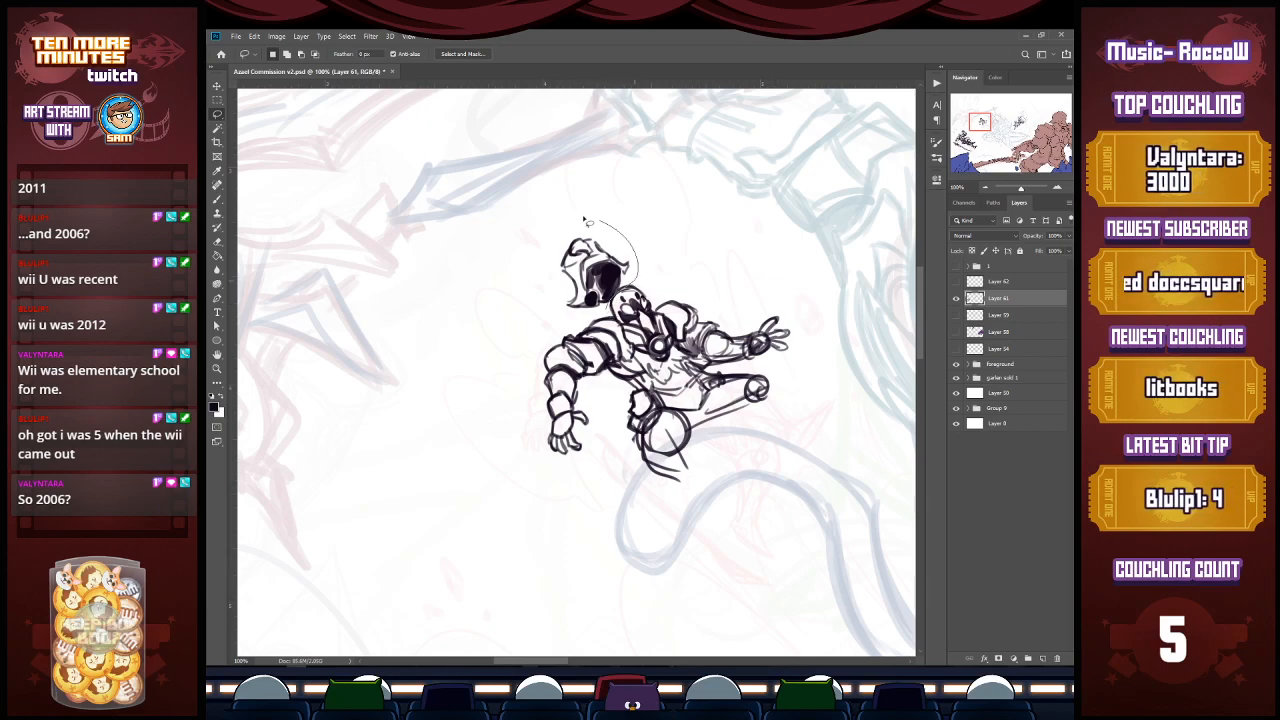
{"action": "key", "text": "ctrl+t"}
{"action": "left_click_drag", "start_coordinate": [546, 209], "coordinate": [573, 217]}
{"action": "key", "text": "ctrl+d"}
{"action": "key", "text": "l"}
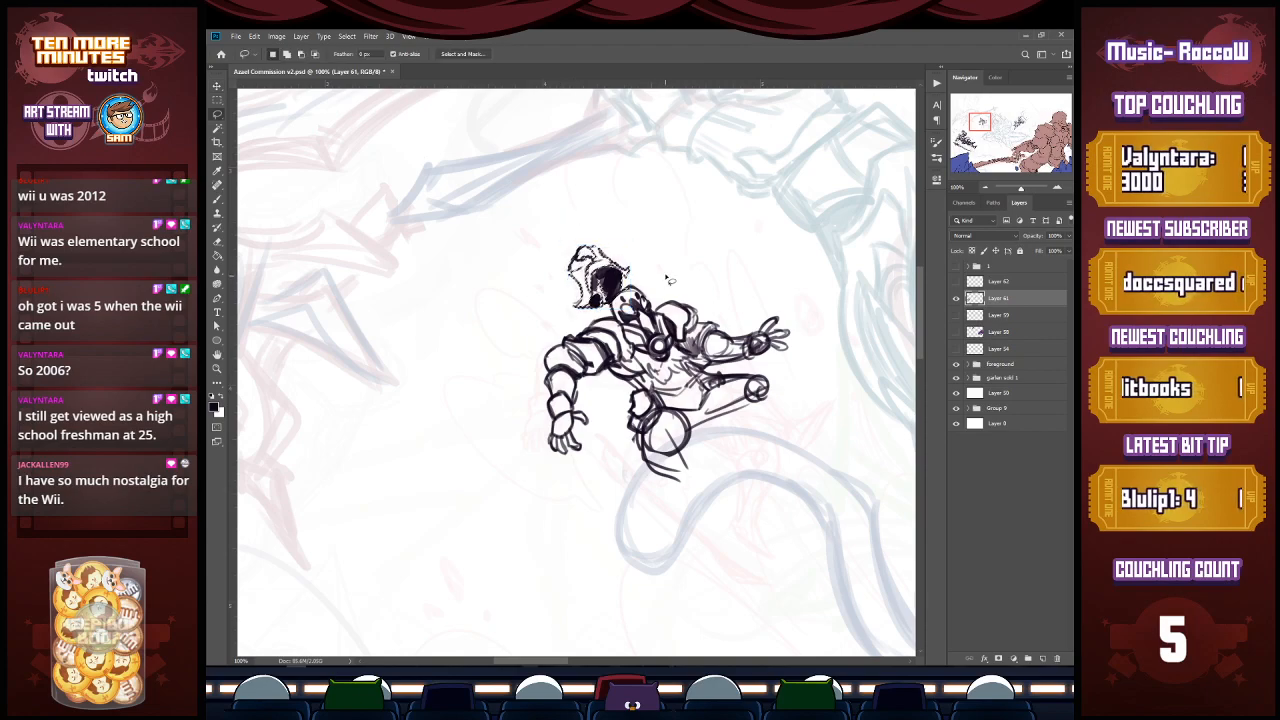
{"action": "key", "text": "ctrl+s"}
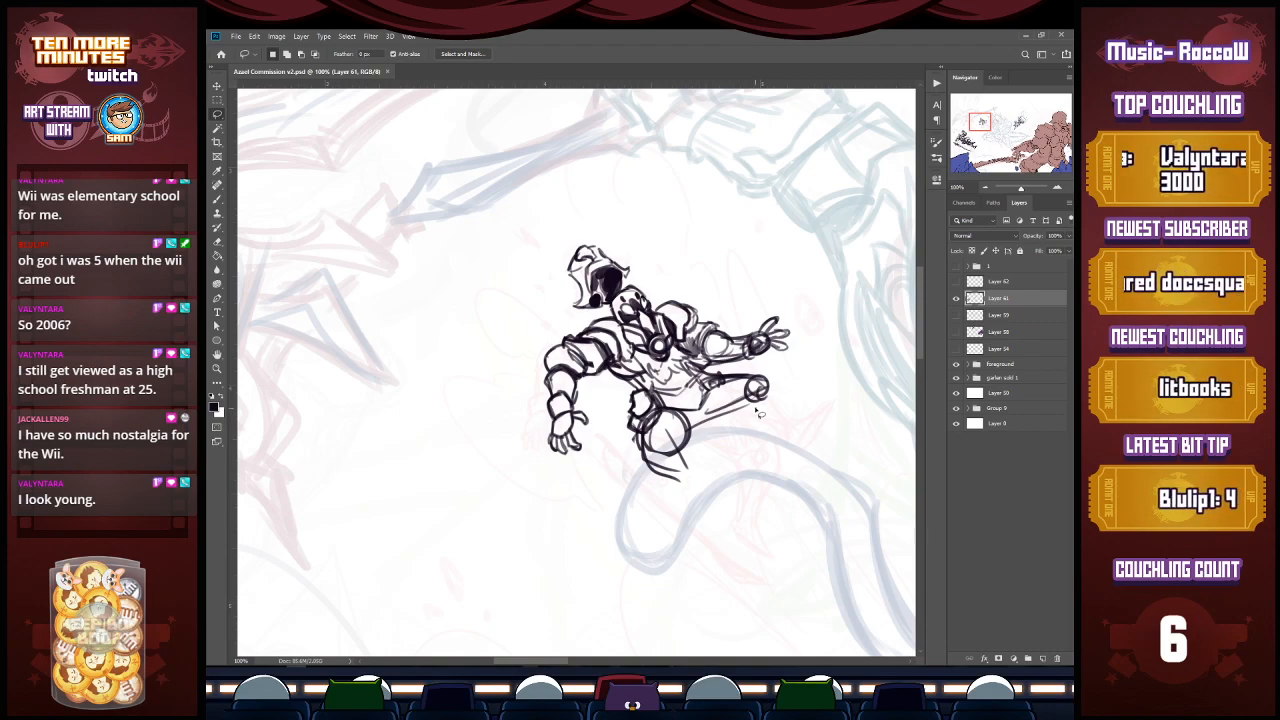
Step: Ink the far thigh's upper and lower contours and reinforce the rounded knee plate
{"action": "key", "text": "b"}
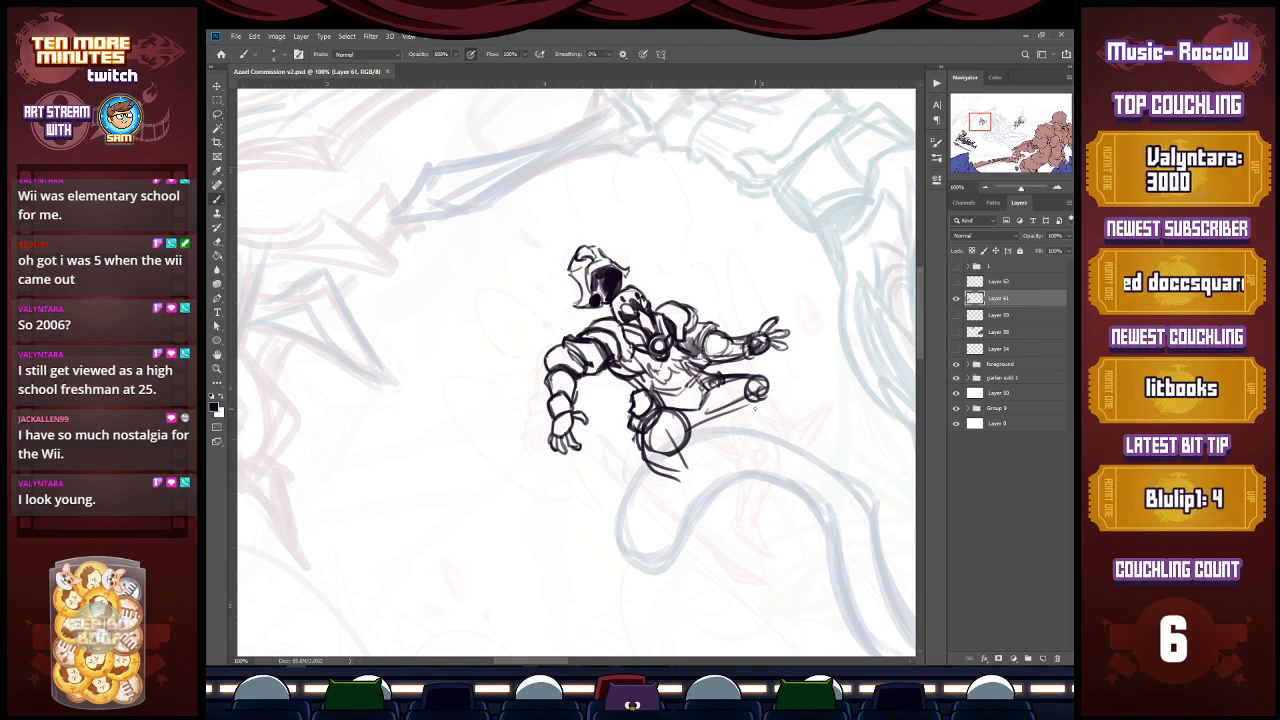
{"action": "left_click_drag", "start_coordinate": [709, 378], "coordinate": [748, 371]}
{"action": "left_click_drag", "start_coordinate": [682, 430], "coordinate": [760, 388]}
{"action": "mouse_move", "coordinate": [752, 390]}
{"action": "left_mouse_down"}
{"action": "mouse_move", "coordinate": [716, 413]}
{"action": "mouse_move", "coordinate": [770, 384]}
{"action": "mouse_move", "coordinate": [763, 402]}
{"action": "mouse_move", "coordinate": [737, 391]}
{"action": "left_mouse_up"}
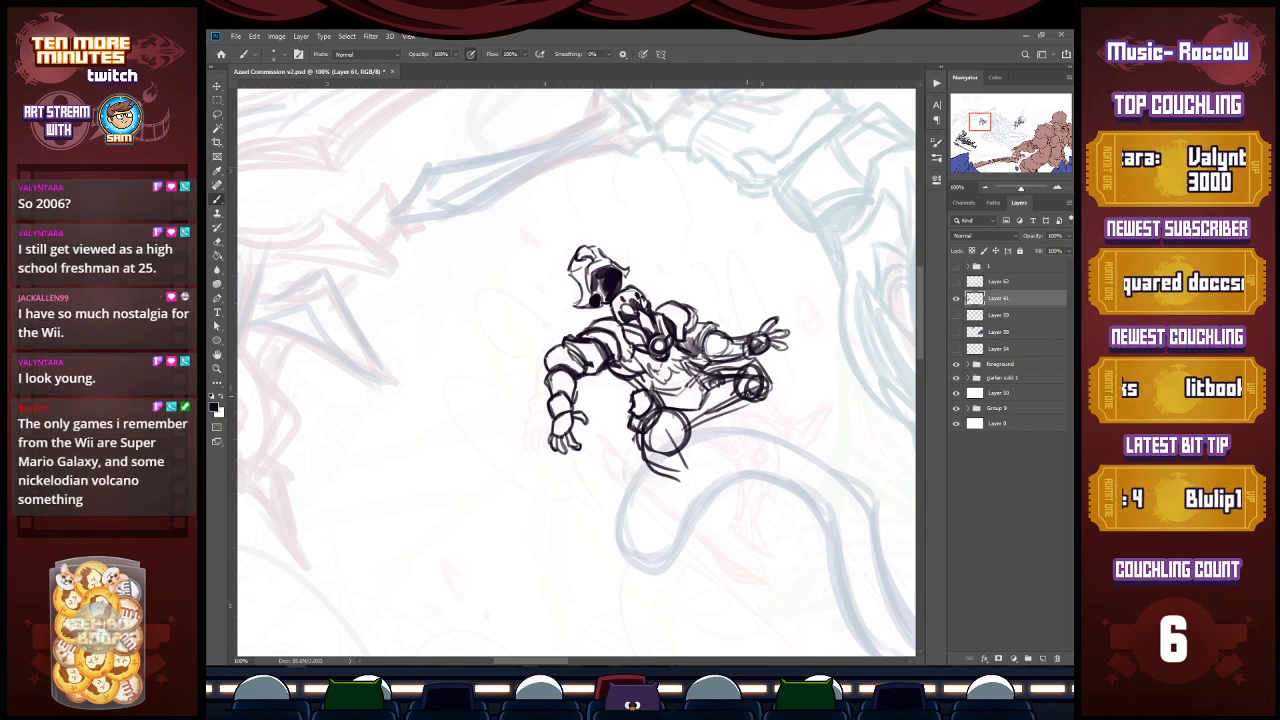
Step: Draw the far lower leg from the knee plate down to the ankle
{"action": "mouse_move", "coordinate": [768, 377]}
{"action": "left_mouse_down"}
{"action": "mouse_move", "coordinate": [762, 404]}
{"action": "mouse_move", "coordinate": [729, 420]}
{"action": "mouse_move", "coordinate": [764, 440]}
{"action": "mouse_move", "coordinate": [786, 424]}
{"action": "mouse_move", "coordinate": [805, 430]}
{"action": "mouse_move", "coordinate": [784, 446]}
{"action": "left_mouse_up"}
{"action": "mouse_move", "coordinate": [752, 402]}
{"action": "left_mouse_down"}
{"action": "mouse_move", "coordinate": [786, 446]}
{"action": "mouse_move", "coordinate": [774, 446]}
{"action": "left_mouse_up"}
{"action": "mouse_move", "coordinate": [752, 393]}
{"action": "left_mouse_down"}
{"action": "mouse_move", "coordinate": [776, 445]}
{"action": "mouse_move", "coordinate": [801, 428]}
{"action": "mouse_move", "coordinate": [766, 440]}
{"action": "left_mouse_up"}
{"action": "mouse_move", "coordinate": [736, 394]}
{"action": "left_mouse_down"}
{"action": "mouse_move", "coordinate": [730, 415]}
{"action": "mouse_move", "coordinate": [766, 438]}
{"action": "left_mouse_up"}
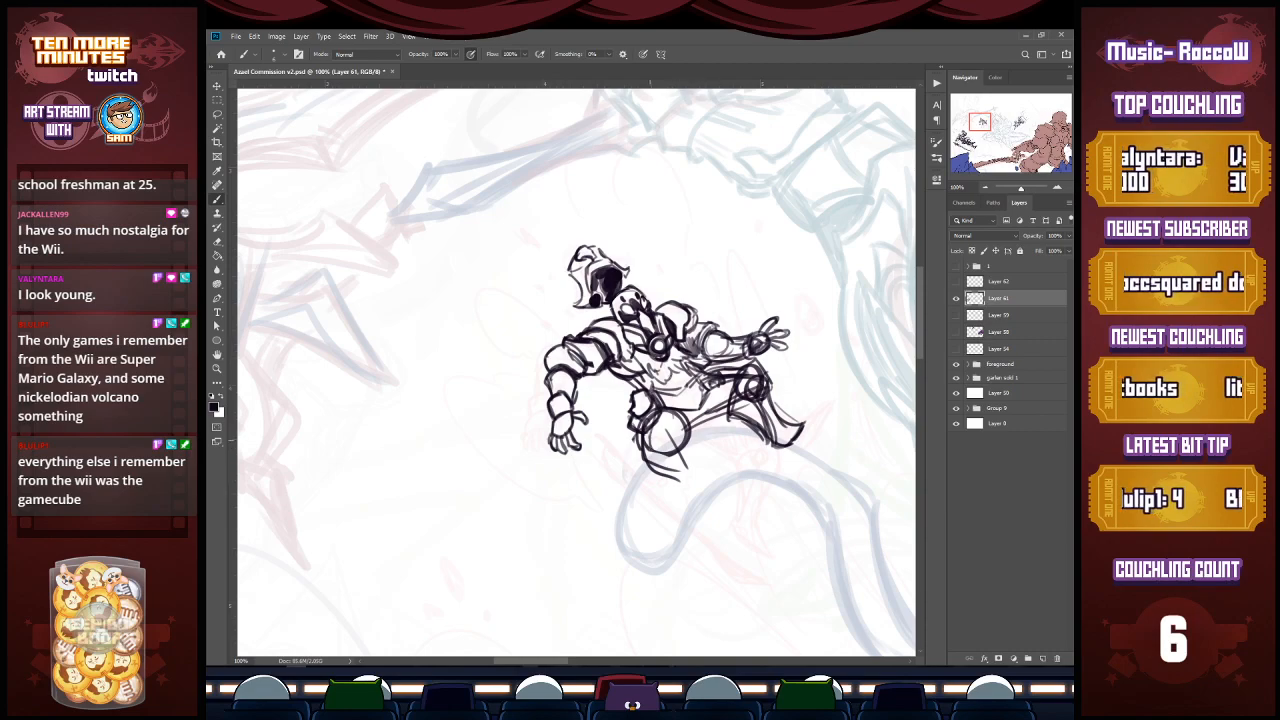
Step: Outline the near knee and draw the front and back contours of the near shin
{"action": "left_click_drag", "start_coordinate": [668, 476], "coordinate": [692, 484]}
{"action": "left_click_drag", "start_coordinate": [650, 440], "coordinate": [690, 482]}
{"action": "left_click_drag", "start_coordinate": [690, 480], "coordinate": [696, 518]}
{"action": "mouse_move", "coordinate": [684, 432]}
{"action": "left_mouse_down"}
{"action": "mouse_move", "coordinate": [716, 494]}
{"action": "mouse_move", "coordinate": [708, 480]}
{"action": "left_mouse_up"}
{"action": "left_click_drag", "start_coordinate": [648, 446], "coordinate": [662, 476]}
{"action": "left_click_drag", "start_coordinate": [672, 476], "coordinate": [684, 486]}
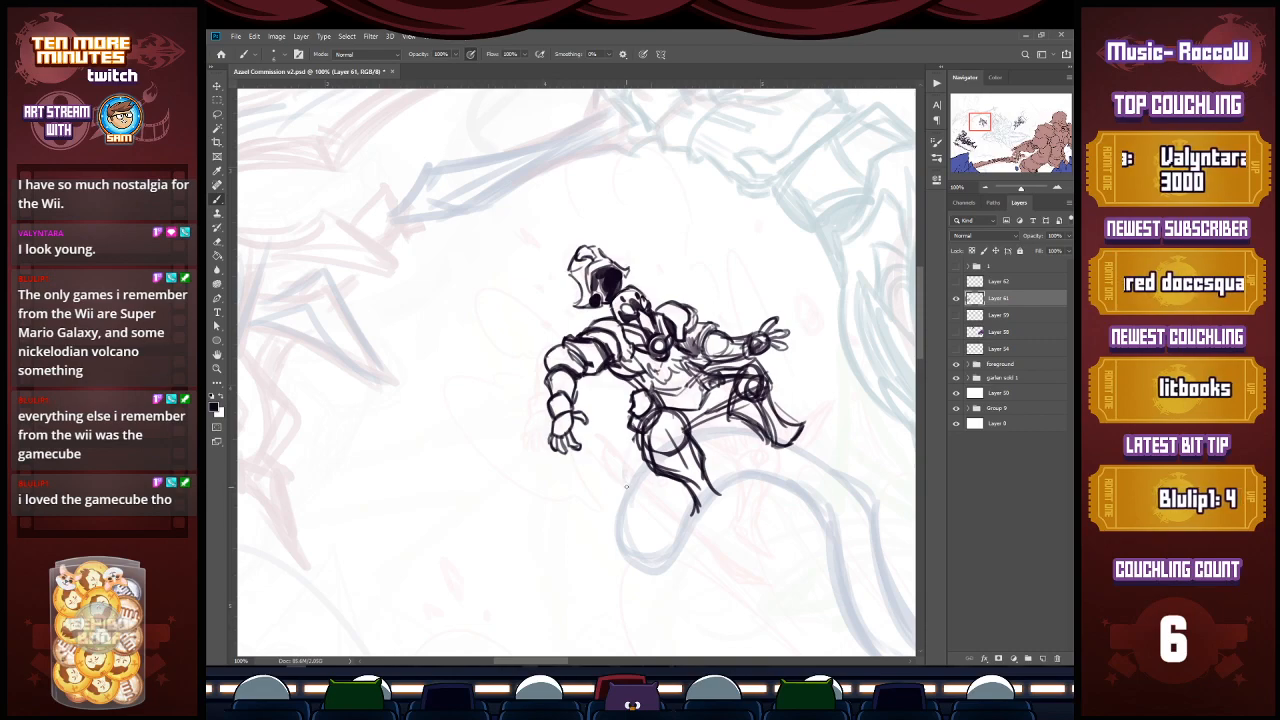
Step: Close the near shin armor with a pointed ankle edge and refine the calf line
{"action": "mouse_move", "coordinate": [682, 478]}
{"action": "left_mouse_down"}
{"action": "mouse_move", "coordinate": [697, 513]}
{"action": "mouse_move", "coordinate": [716, 517]}
{"action": "left_mouse_up"}
{"action": "mouse_move", "coordinate": [722, 500]}
{"action": "left_mouse_down"}
{"action": "mouse_move", "coordinate": [719, 517]}
{"action": "mouse_move", "coordinate": [722, 492]}
{"action": "left_mouse_up"}
{"action": "left_click_drag", "start_coordinate": [704, 474], "coordinate": [721, 506]}
{"action": "left_click_drag", "start_coordinate": [724, 497], "coordinate": [719, 515]}
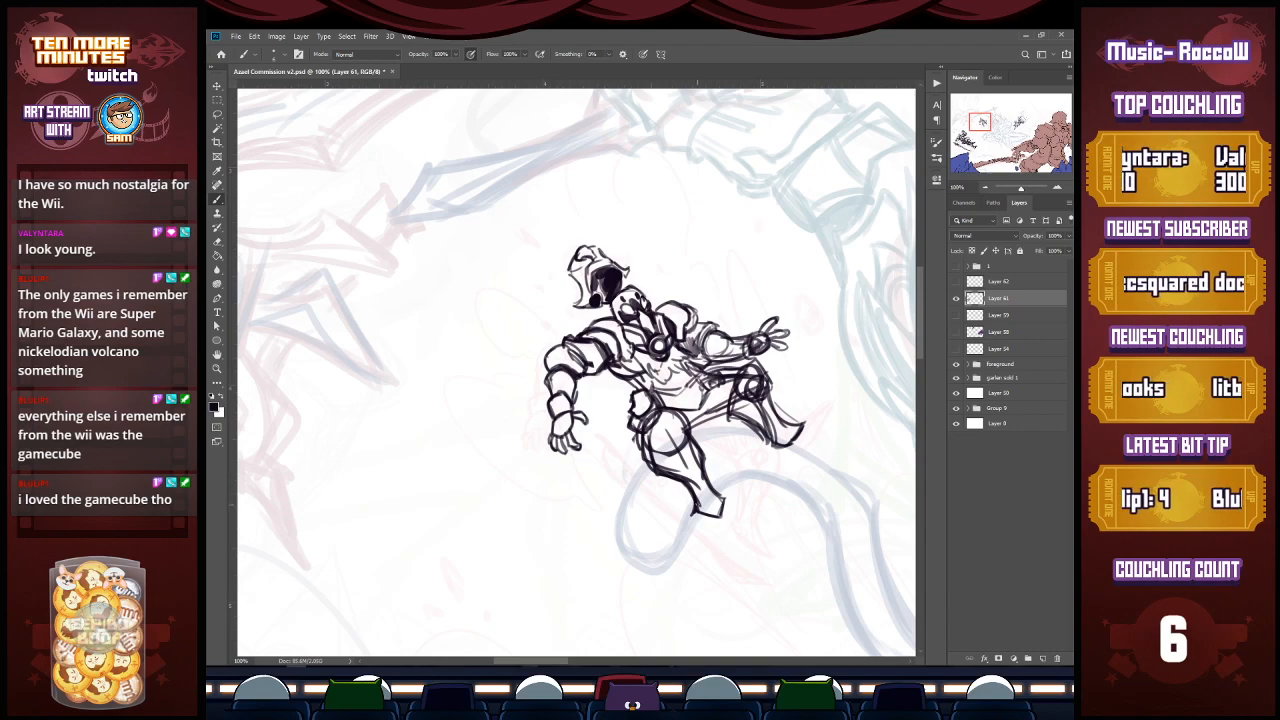
Step: Darken the near shin's contours and draw the armored near foot pointing downward
{"action": "left_click_drag", "start_coordinate": [686, 486], "coordinate": [697, 512]}
{"action": "mouse_move", "coordinate": [697, 513]}
{"action": "left_mouse_down"}
{"action": "mouse_move", "coordinate": [719, 517]}
{"action": "mouse_move", "coordinate": [722, 497]}
{"action": "left_mouse_up"}
{"action": "left_click_drag", "start_coordinate": [700, 459], "coordinate": [724, 500]}
{"action": "mouse_move", "coordinate": [698, 452]}
{"action": "left_mouse_down"}
{"action": "mouse_move", "coordinate": [700, 503]}
{"action": "mouse_move", "coordinate": [722, 499]}
{"action": "mouse_move", "coordinate": [712, 546]}
{"action": "mouse_move", "coordinate": [740, 550]}
{"action": "left_mouse_up"}
{"action": "mouse_move", "coordinate": [724, 506]}
{"action": "left_mouse_down"}
{"action": "mouse_move", "coordinate": [746, 528]}
{"action": "mouse_move", "coordinate": [739, 557]}
{"action": "left_mouse_up"}
{"action": "left_click_drag", "start_coordinate": [706, 516], "coordinate": [718, 540]}
{"action": "left_click_drag", "start_coordinate": [718, 540], "coordinate": [732, 544]}
{"action": "mouse_move", "coordinate": [722, 510]}
{"action": "left_mouse_down"}
{"action": "mouse_move", "coordinate": [732, 526]}
{"action": "mouse_move", "coordinate": [717, 550]}
{"action": "left_mouse_up"}
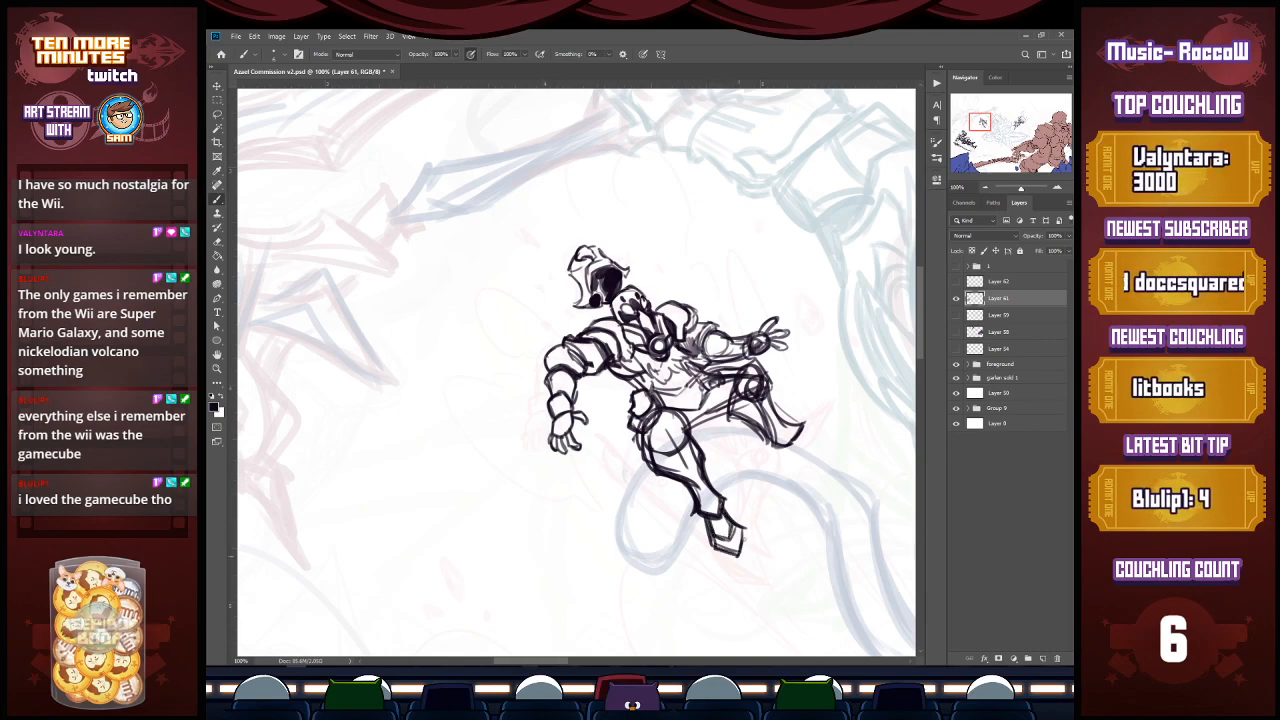
Step: Draw the far foot with an upturned pointed toe and thick sole, and bolden the near foot's outline
{"action": "left_click_drag", "start_coordinate": [796, 434], "coordinate": [822, 416]}
{"action": "mouse_move", "coordinate": [820, 418]}
{"action": "left_mouse_down"}
{"action": "mouse_move", "coordinate": [789, 455]}
{"action": "mouse_move", "coordinate": [830, 446]}
{"action": "left_mouse_up"}
{"action": "left_click_drag", "start_coordinate": [800, 434], "coordinate": [826, 412]}
{"action": "mouse_move", "coordinate": [826, 416]}
{"action": "left_mouse_down"}
{"action": "mouse_move", "coordinate": [830, 440]}
{"action": "mouse_move", "coordinate": [794, 454]}
{"action": "left_mouse_up"}
{"action": "mouse_move", "coordinate": [789, 446]}
{"action": "left_mouse_down"}
{"action": "mouse_move", "coordinate": [779, 455]}
{"action": "mouse_move", "coordinate": [810, 447]}
{"action": "left_mouse_up"}
{"action": "left_click_drag", "start_coordinate": [811, 431], "coordinate": [799, 449]}
{"action": "mouse_move", "coordinate": [801, 449]}
{"action": "left_mouse_down"}
{"action": "mouse_move", "coordinate": [819, 443]}
{"action": "mouse_move", "coordinate": [827, 412]}
{"action": "mouse_move", "coordinate": [786, 460]}
{"action": "left_mouse_up"}
{"action": "mouse_move", "coordinate": [706, 520]}
{"action": "left_mouse_down"}
{"action": "mouse_move", "coordinate": [740, 556]}
{"action": "mouse_move", "coordinate": [726, 518]}
{"action": "mouse_move", "coordinate": [744, 558]}
{"action": "left_mouse_up"}
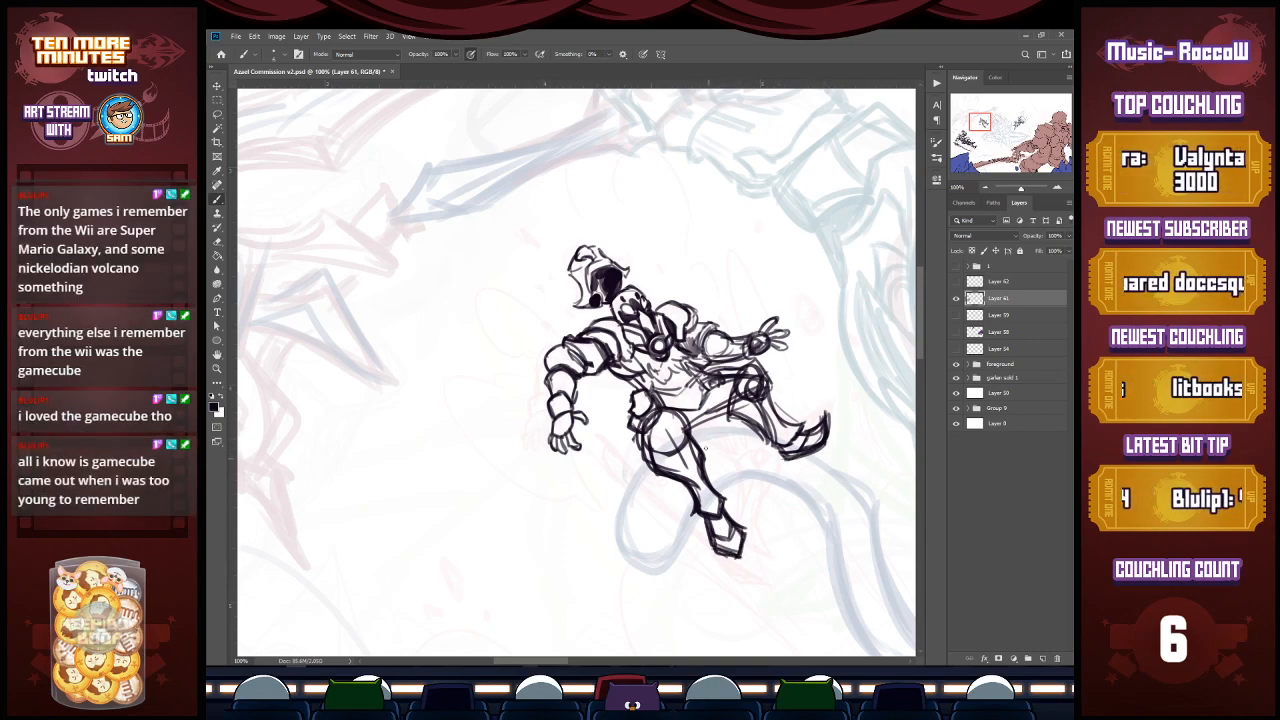
Step: Refine the near hand's lines and add dark shading to both arms
{"action": "left_click_drag", "start_coordinate": [552, 436], "coordinate": [574, 418]}
{"action": "left_click_drag", "start_coordinate": [566, 426], "coordinate": [574, 410]}
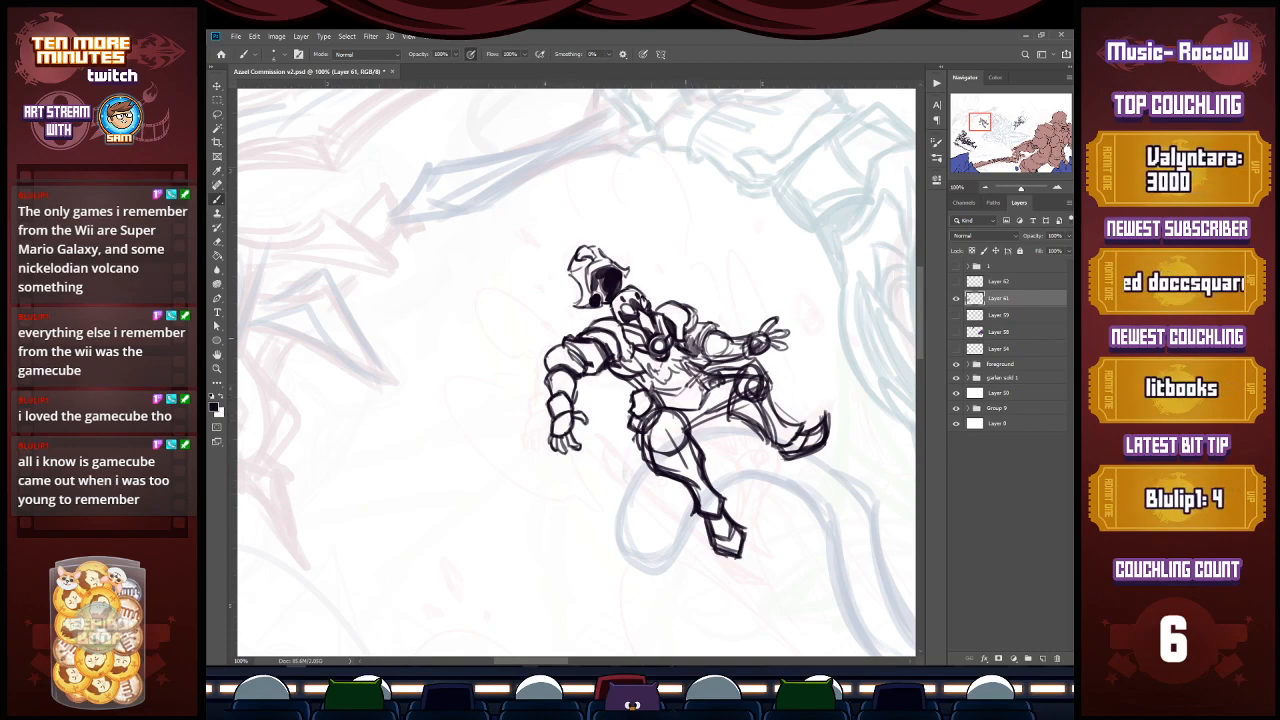
{"action": "left_click_drag", "start_coordinate": [586, 362], "coordinate": [606, 350]}
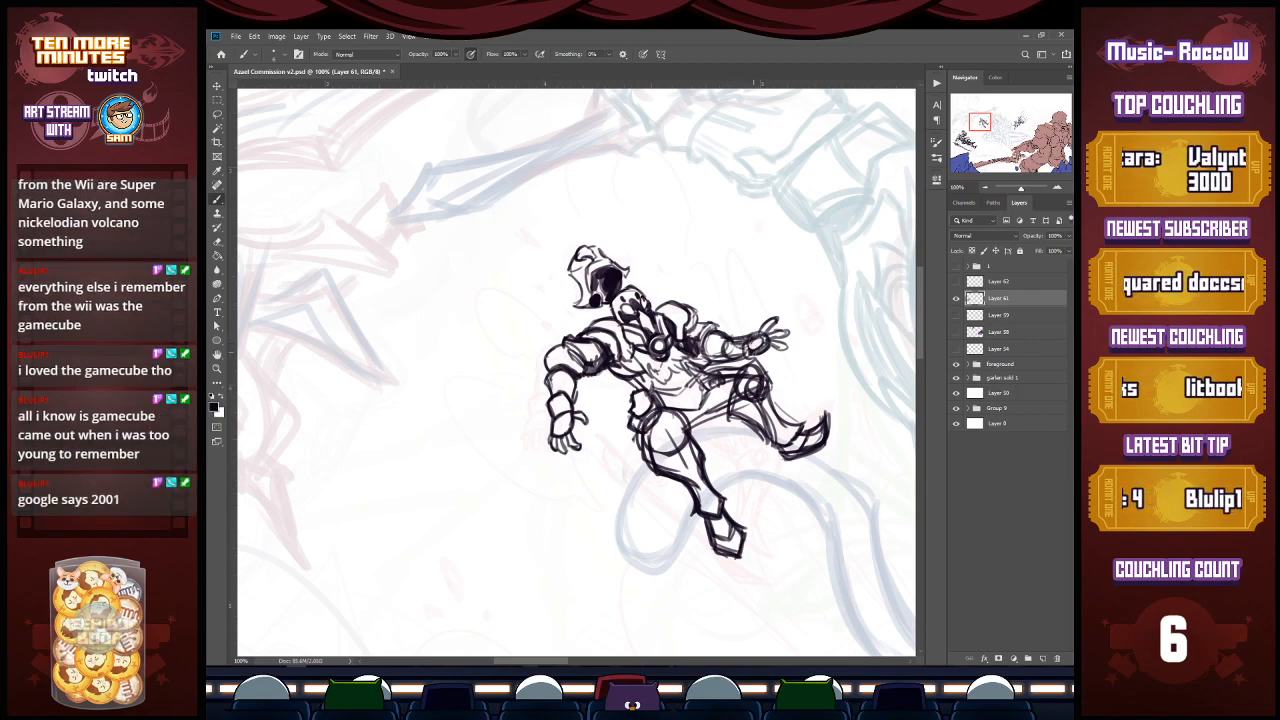
{"action": "key", "text": "x"}
{"action": "key", "text": "x"}
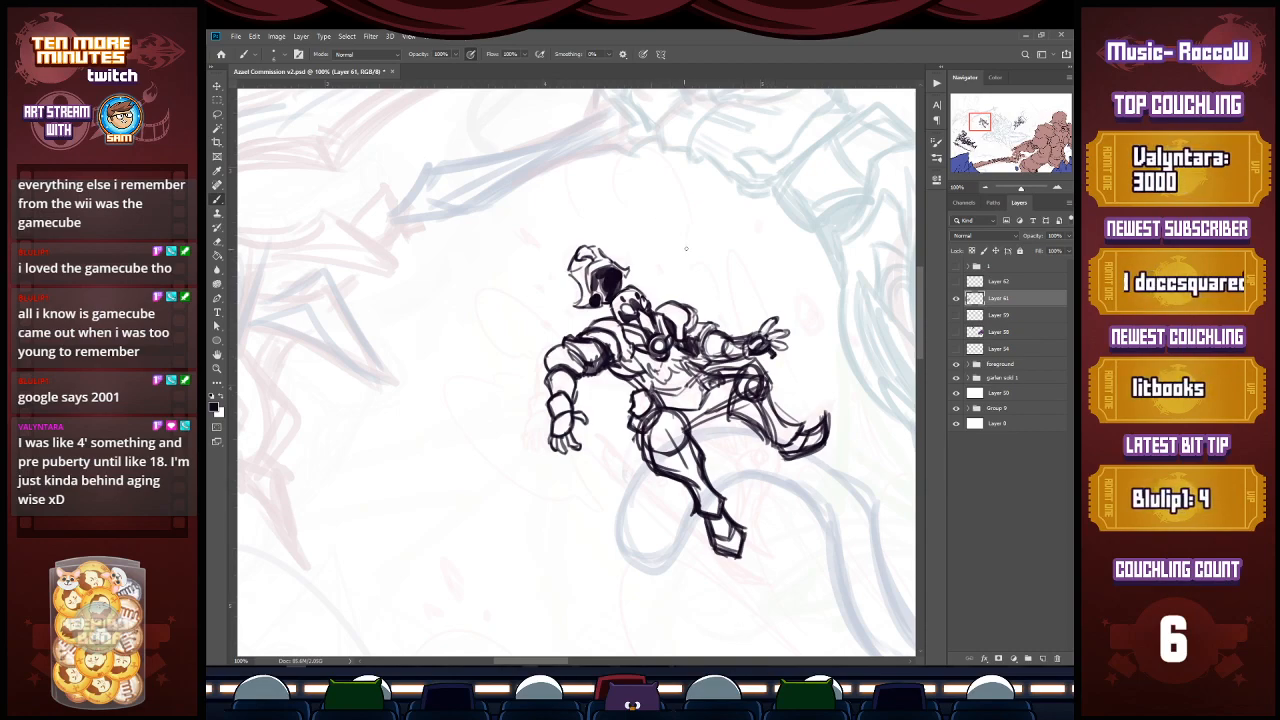
Step: Draw a long spear passing through the near hand and across the hips, with a barbed head, collar and butt end
{"action": "left_click_drag", "start_coordinate": [505, 440], "coordinate": [616, 415]}
{"action": "left_click_drag", "start_coordinate": [704, 387], "coordinate": [825, 359]}
{"action": "left_click_drag", "start_coordinate": [664, 399], "coordinate": [742, 380]}
{"action": "mouse_move", "coordinate": [634, 407]}
{"action": "left_mouse_down"}
{"action": "mouse_move", "coordinate": [816, 365]}
{"action": "mouse_move", "coordinate": [826, 359]}
{"action": "mouse_move", "coordinate": [812, 346]}
{"action": "mouse_move", "coordinate": [892, 339]}
{"action": "mouse_move", "coordinate": [792, 370]}
{"action": "mouse_move", "coordinate": [898, 340]}
{"action": "left_mouse_up"}
{"action": "left_click_drag", "start_coordinate": [560, 430], "coordinate": [483, 450]}
{"action": "mouse_move", "coordinate": [773, 375]}
{"action": "left_mouse_down"}
{"action": "mouse_move", "coordinate": [792, 367]}
{"action": "mouse_move", "coordinate": [745, 377]}
{"action": "mouse_move", "coordinate": [818, 339]}
{"action": "mouse_move", "coordinate": [793, 379]}
{"action": "left_mouse_up"}
{"action": "mouse_move", "coordinate": [790, 382]}
{"action": "left_mouse_down"}
{"action": "mouse_move", "coordinate": [804, 370]}
{"action": "mouse_move", "coordinate": [776, 364]}
{"action": "mouse_move", "coordinate": [798, 358]}
{"action": "left_mouse_up"}
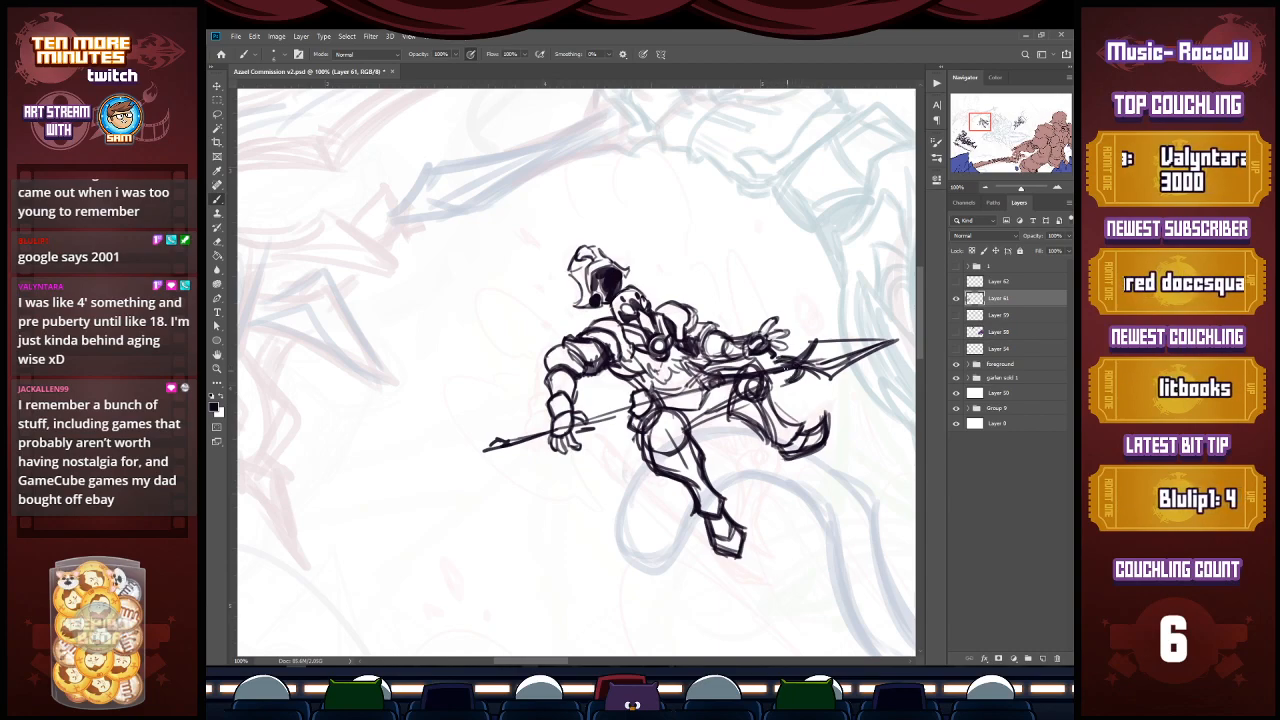
{"action": "key", "text": "x"}
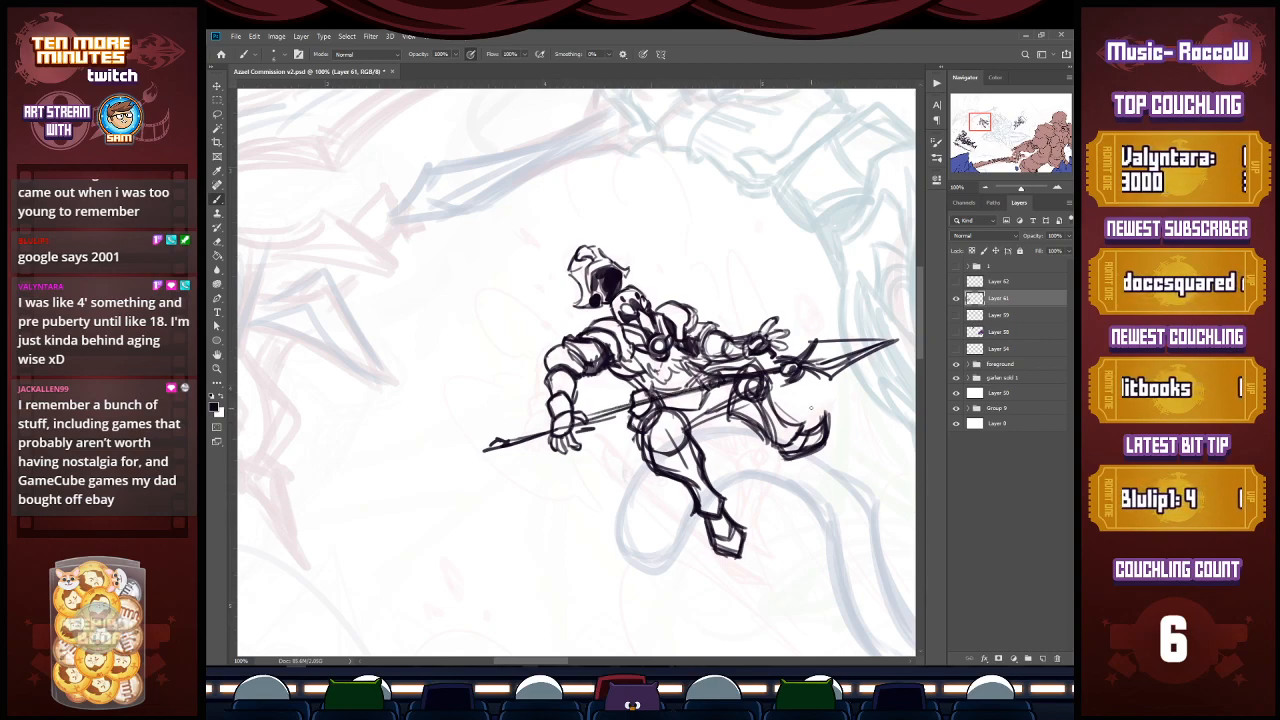
Step: Erase the spear shaft where it crosses the hips and touch up the shaft beside the near hand
{"action": "key", "text": "e"}
{"action": "left_click_drag", "start_coordinate": [668, 401], "coordinate": [694, 392]}
{"action": "key", "text": "b"}
{"action": "mouse_move", "coordinate": [602, 414]}
{"action": "left_mouse_down"}
{"action": "mouse_move", "coordinate": [664, 396]}
{"action": "mouse_move", "coordinate": [652, 400]}
{"action": "left_mouse_up"}
{"action": "key", "text": "e"}
{"action": "key", "text": "b"}
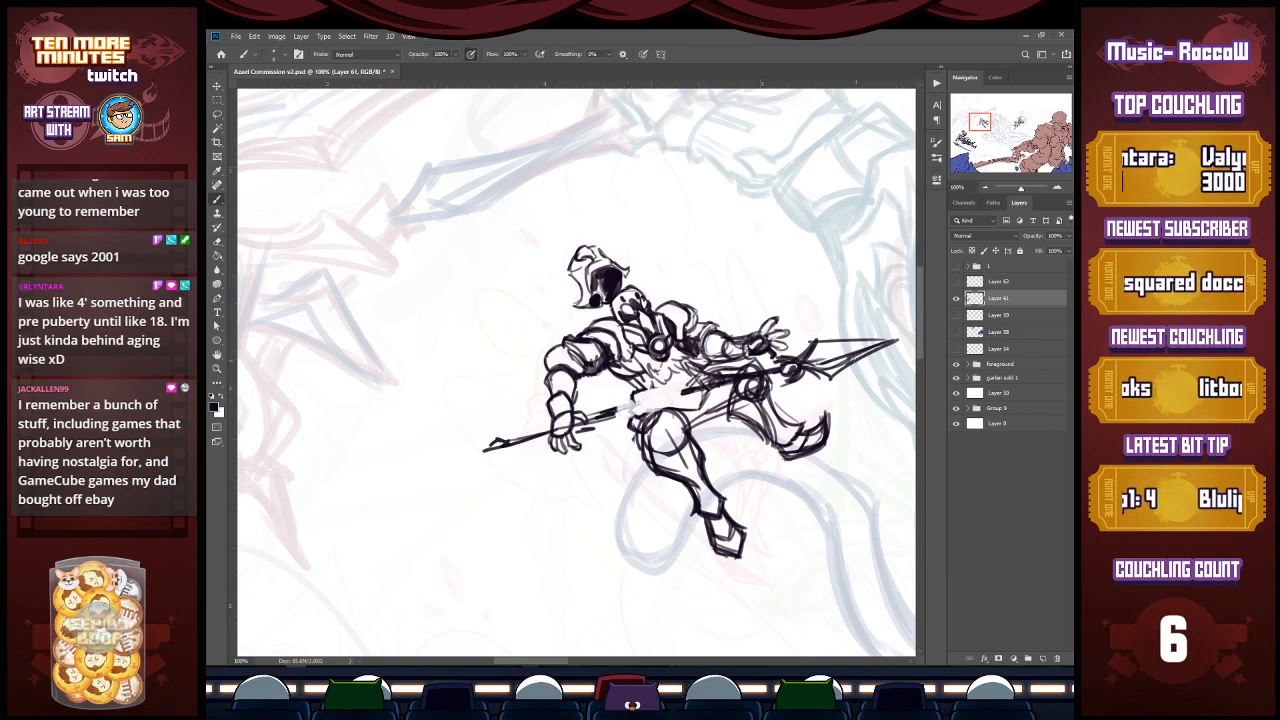
Step: Lasso the spear's head and front shaft, rotate the selection so it angles upward, reposition it and deselect
{"action": "key", "text": "l"}
{"action": "mouse_move", "coordinate": [850, 384]}
{"action": "left_mouse_down"}
{"action": "mouse_move", "coordinate": [906, 348]}
{"action": "mouse_move", "coordinate": [812, 330]}
{"action": "mouse_move", "coordinate": [715, 392]}
{"action": "mouse_move", "coordinate": [850, 384]}
{"action": "left_mouse_up"}
{"action": "key", "text": "v"}
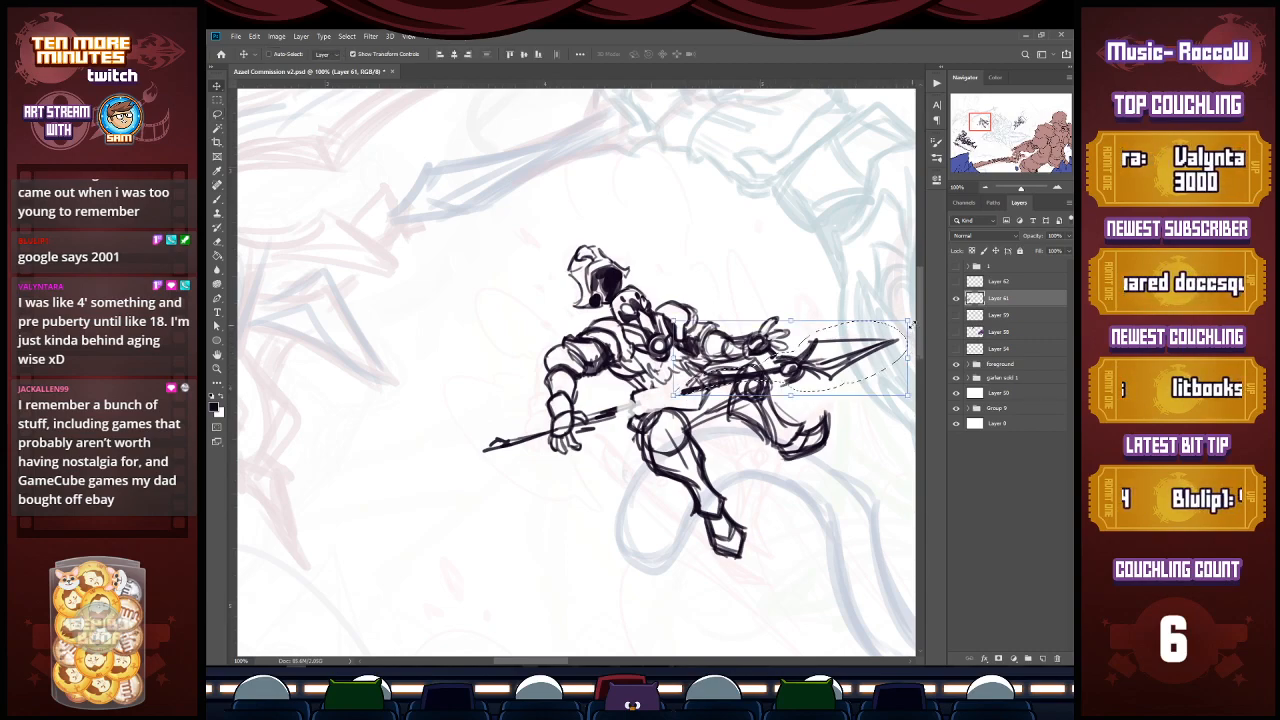
{"action": "mouse_move", "coordinate": [909, 322]}
{"action": "left_mouse_down"}
{"action": "mouse_move", "coordinate": [906, 295]}
{"action": "mouse_move", "coordinate": [911, 316]}
{"action": "left_mouse_up"}
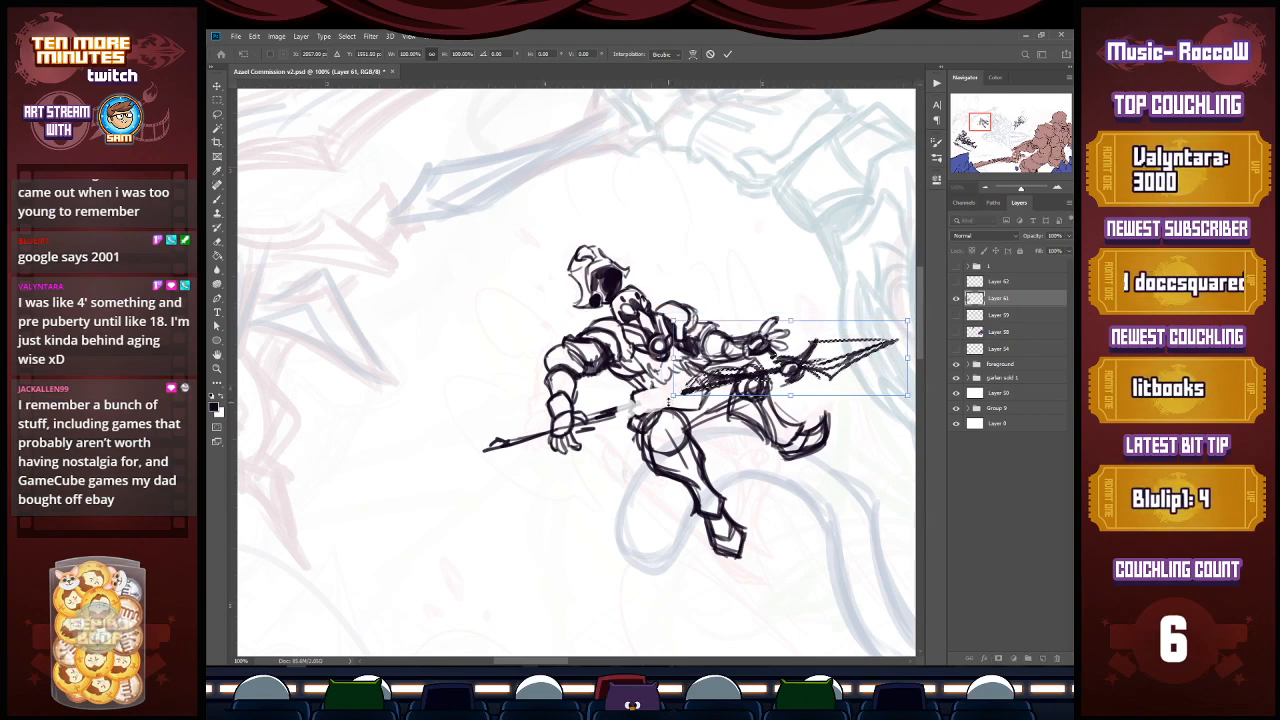
{"action": "left_click_drag", "start_coordinate": [668, 405], "coordinate": [682, 432]}
{"action": "left_click_drag", "start_coordinate": [827, 365], "coordinate": [831, 331]}
{"action": "key", "text": "Return"}
{"action": "key", "text": "ctrl+d"}
Step: Redraw the waist lines and the shaft's edge around the rotated spear
{"action": "key", "text": "b"}
{"action": "mouse_move", "coordinate": [649, 369]}
{"action": "left_mouse_down"}
{"action": "mouse_move", "coordinate": [658, 379]}
{"action": "mouse_move", "coordinate": [640, 384]}
{"action": "left_mouse_up"}
{"action": "left_click_drag", "start_coordinate": [698, 351], "coordinate": [685, 382]}
{"action": "left_click_drag", "start_coordinate": [694, 376], "coordinate": [640, 379]}
{"action": "left_click_drag", "start_coordinate": [638, 378], "coordinate": [642, 390]}
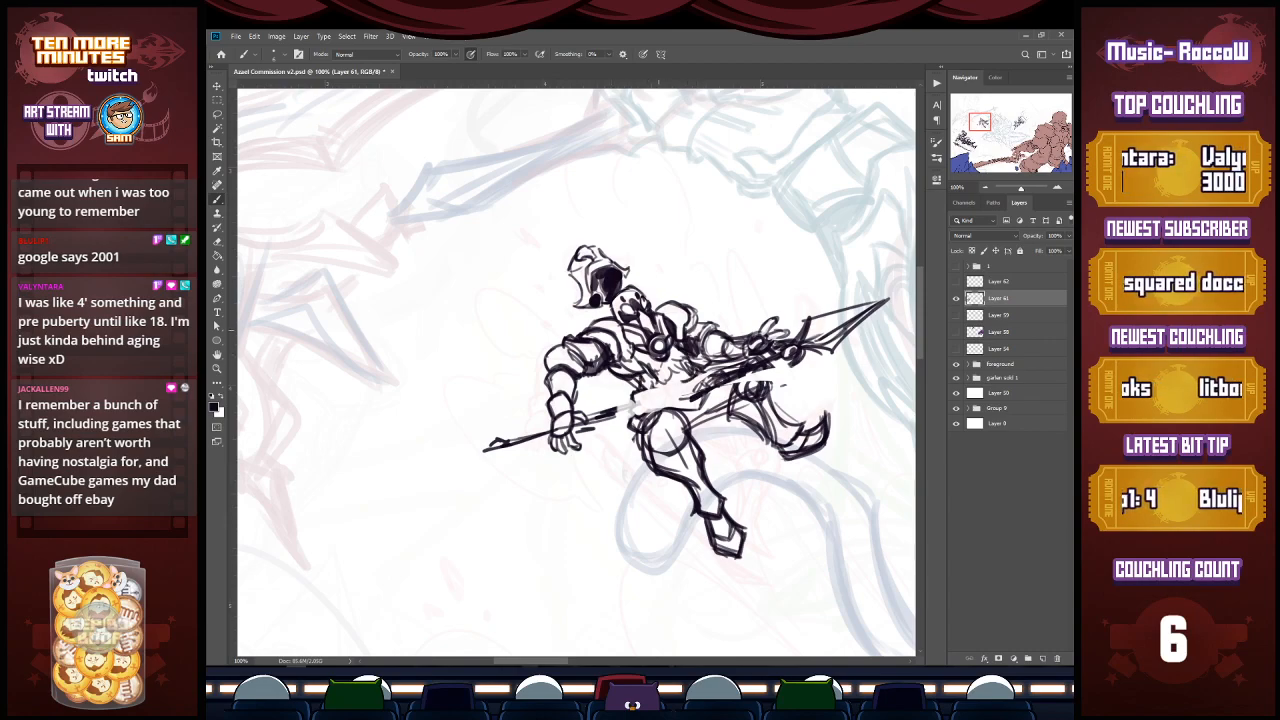
Step: Draw a small debris fleck beside the near shoulder and refine the far shoulder's armor
{"action": "left_click_drag", "start_coordinate": [535, 345], "coordinate": [552, 396]}
{"action": "key", "text": "e"}
{"action": "key", "text": "b"}
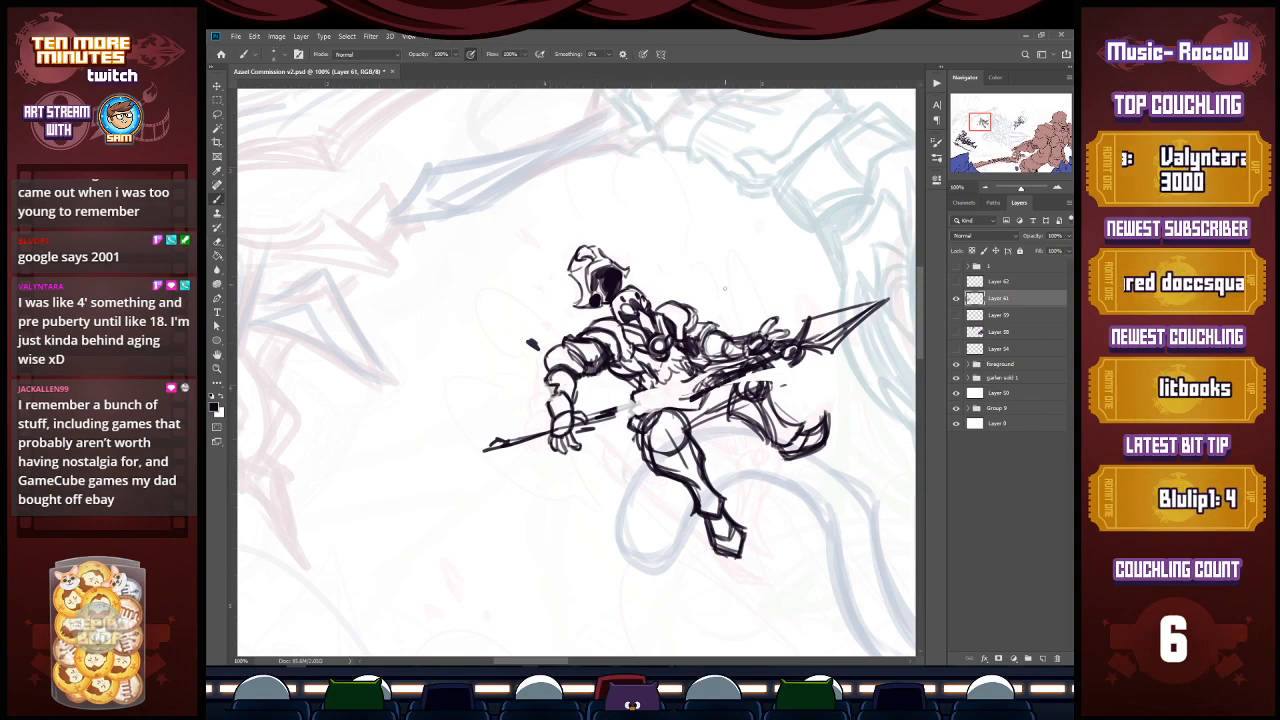
{"action": "key", "text": "e"}
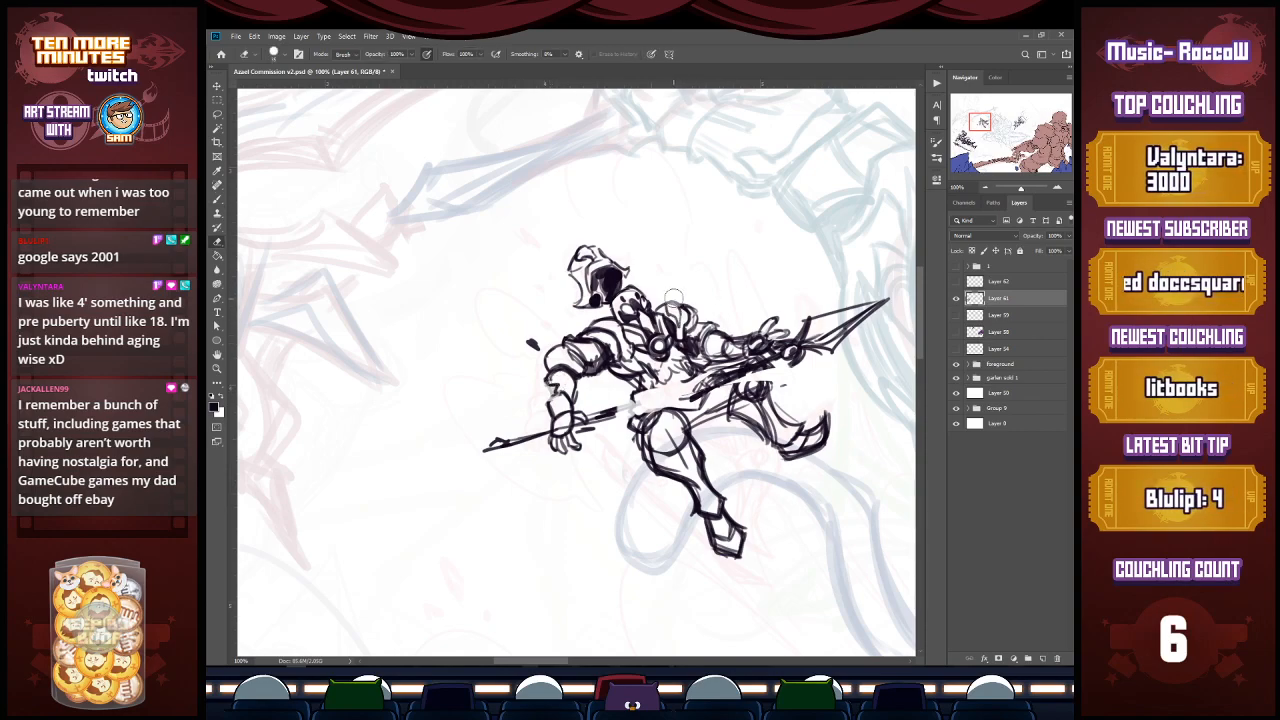
{"action": "mouse_move", "coordinate": [678, 304]}
{"action": "left_mouse_down"}
{"action": "mouse_move", "coordinate": [680, 326]}
{"action": "mouse_move", "coordinate": [687, 304]}
{"action": "left_mouse_up"}
{"action": "key", "text": "b"}
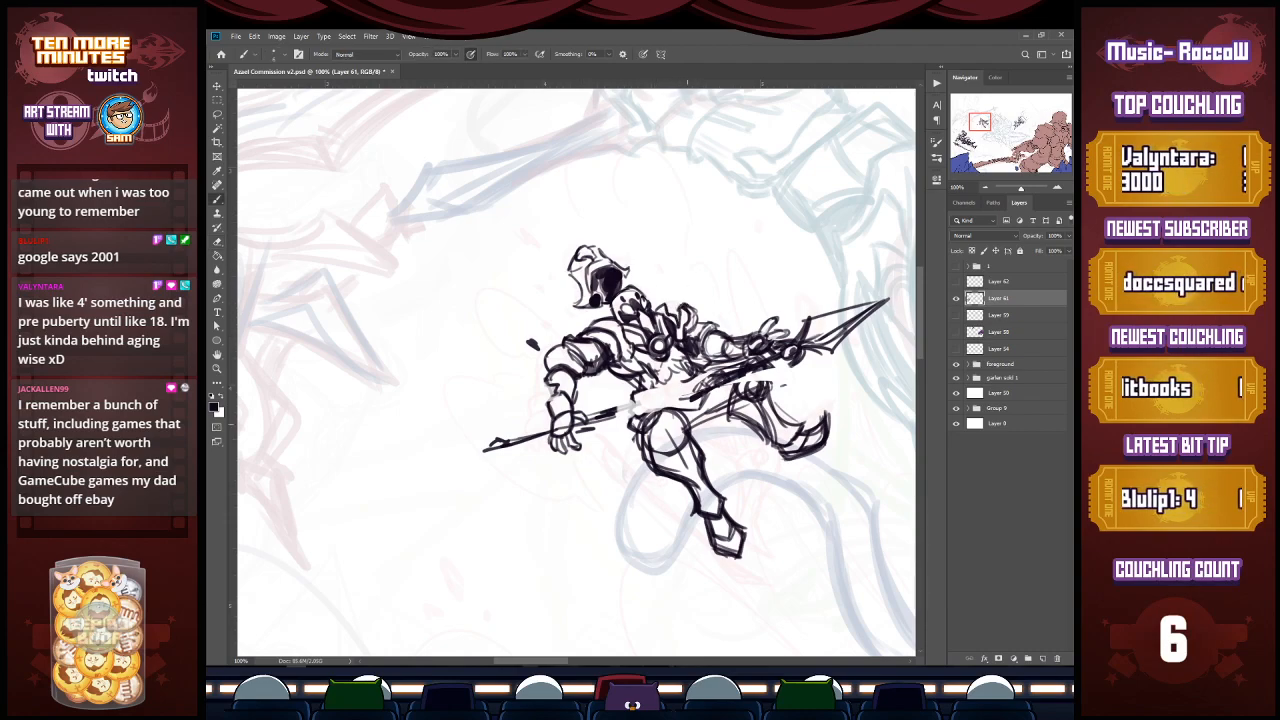
Step: Clean up the far shin and scatter small dark debris flecks around it and beside the near leg
{"action": "key", "text": "e"}
{"action": "mouse_move", "coordinate": [786, 400]}
{"action": "left_mouse_down"}
{"action": "mouse_move", "coordinate": [774, 416]}
{"action": "mouse_move", "coordinate": [771, 404]}
{"action": "mouse_move", "coordinate": [774, 426]}
{"action": "mouse_move", "coordinate": [790, 397]}
{"action": "mouse_move", "coordinate": [785, 409]}
{"action": "left_mouse_up"}
{"action": "key", "text": "b"}
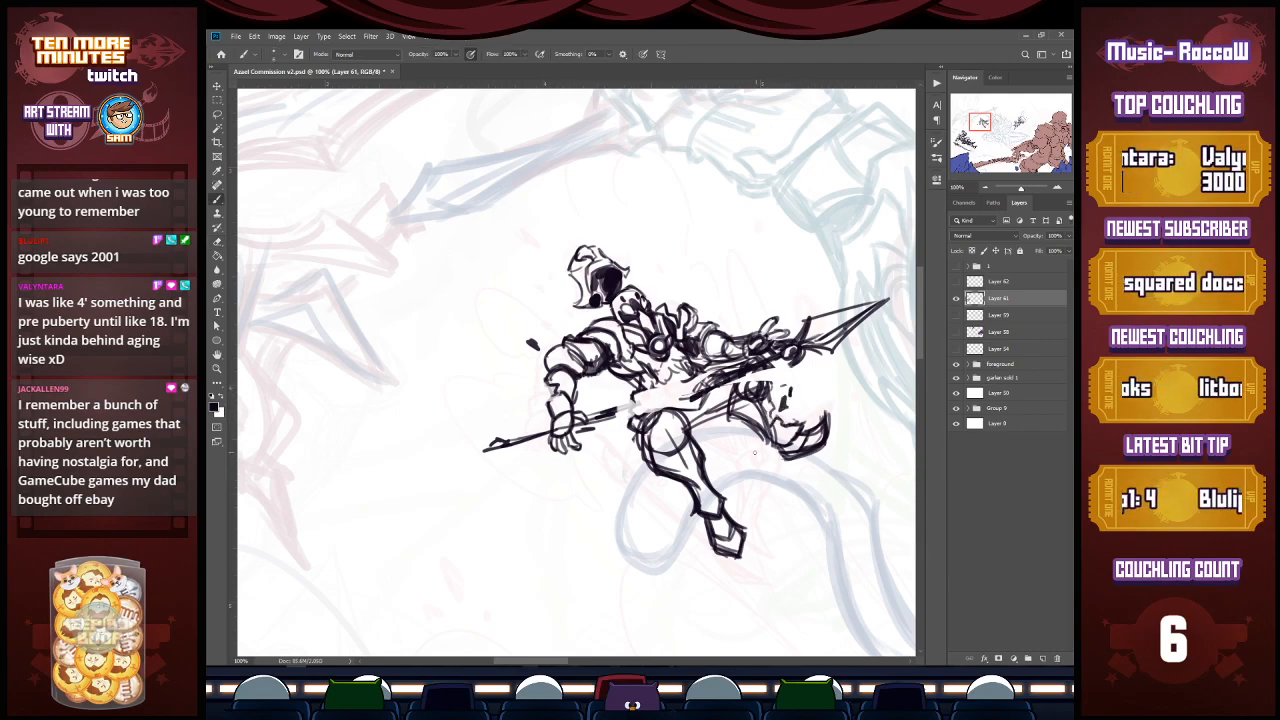
{"action": "left_click_drag", "start_coordinate": [719, 453], "coordinate": [720, 468]}
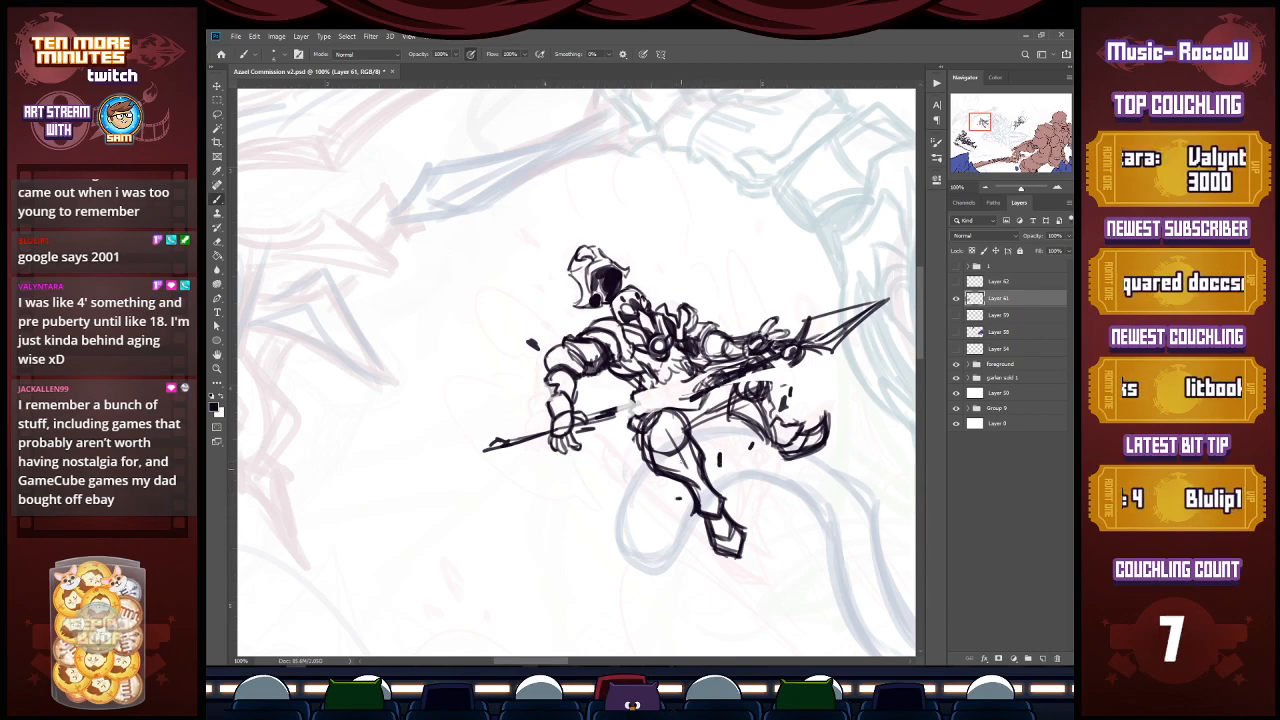
Step: Darken the near thigh and knee armor's contours and save the document
{"action": "left_click_drag", "start_coordinate": [638, 434], "coordinate": [664, 456]}
{"action": "mouse_move", "coordinate": [646, 434]}
{"action": "left_mouse_down"}
{"action": "mouse_move", "coordinate": [656, 408]}
{"action": "mouse_move", "coordinate": [684, 434]}
{"action": "mouse_move", "coordinate": [676, 462]}
{"action": "left_mouse_up"}
{"action": "mouse_move", "coordinate": [684, 418]}
{"action": "left_mouse_down"}
{"action": "mouse_move", "coordinate": [686, 476]}
{"action": "mouse_move", "coordinate": [700, 492]}
{"action": "left_mouse_up"}
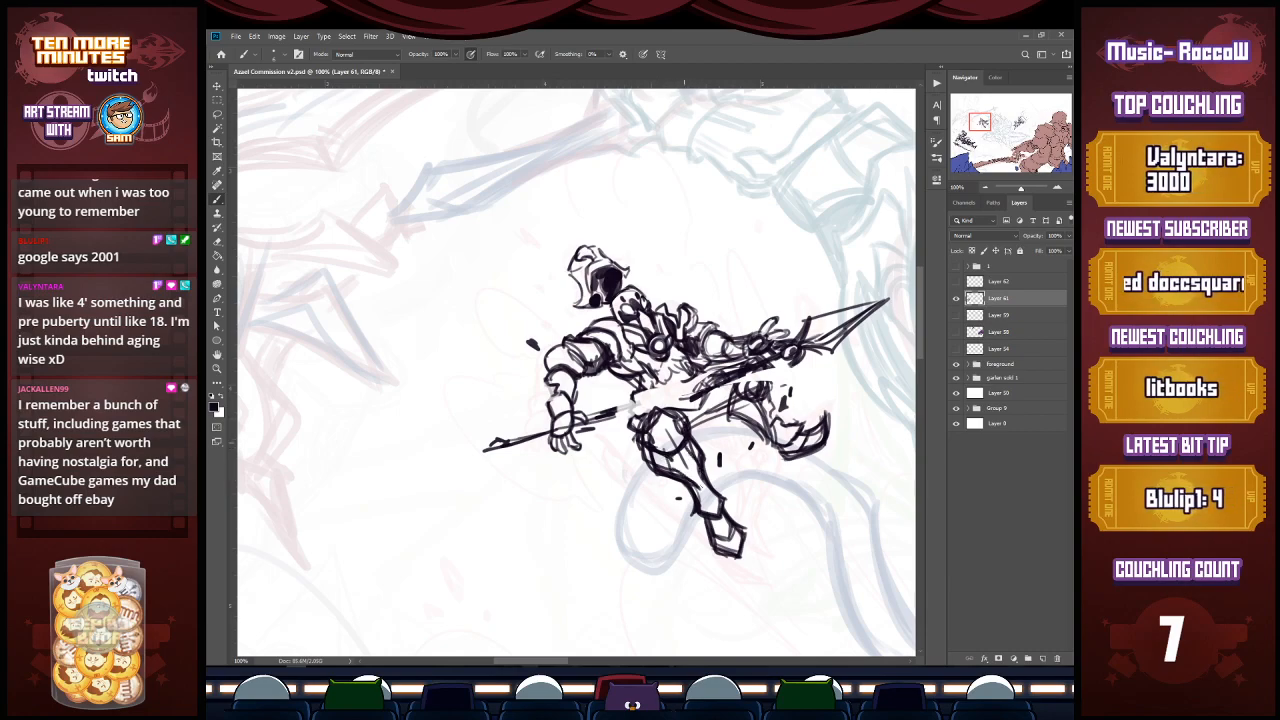
{"action": "key", "text": "ctrl+s"}
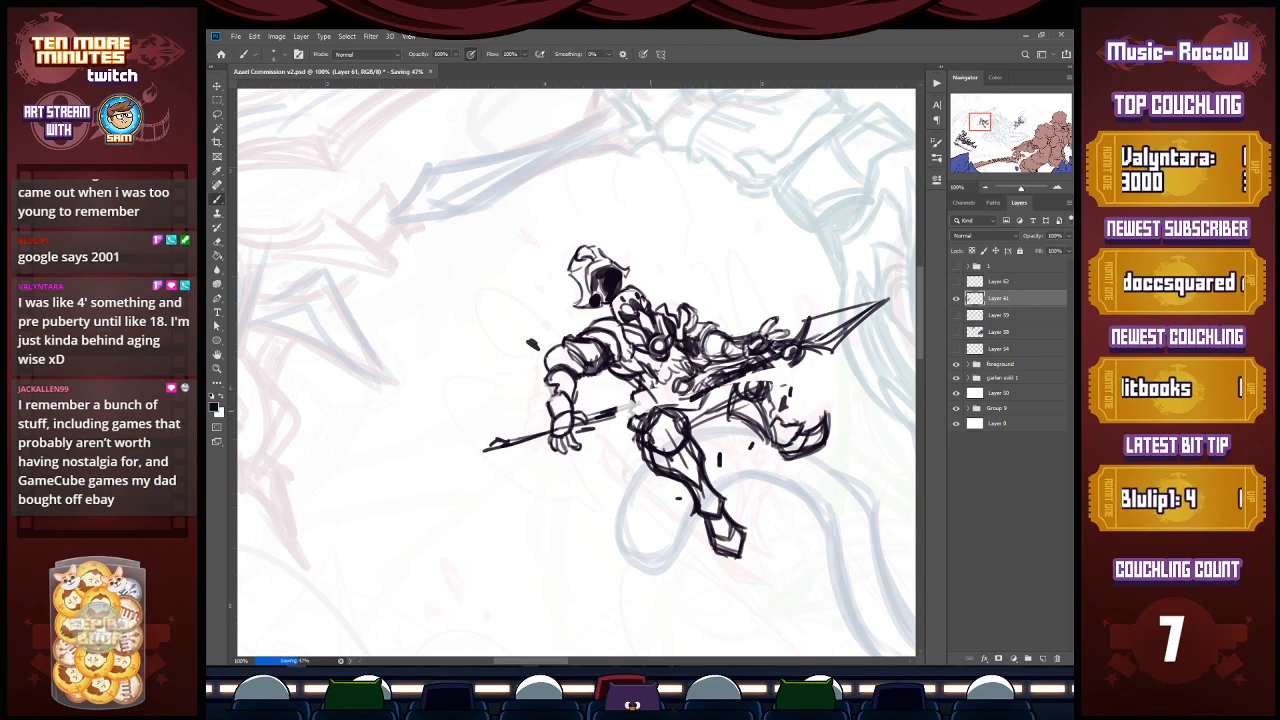
Step: Lasso the whole spear figure, shift it slightly and rotate it by about 3.75 degrees
{"action": "left_click", "coordinate": [730, 398], "text": "alt"}
{"action": "left_click", "coordinate": [730, 398], "text": "alt"}
{"action": "left_click", "coordinate": [730, 398], "text": "alt"}
{"action": "key", "text": "v"}
{"action": "key", "text": "l"}
{"action": "left_click_drag", "start_coordinate": [720, 298], "coordinate": [775, 482]}
{"action": "key", "text": "v"}
{"action": "mouse_move", "coordinate": [707, 432]}
{"action": "left_mouse_down"}
{"action": "mouse_move", "coordinate": [685, 442]}
{"action": "mouse_move", "coordinate": [696, 431]}
{"action": "mouse_move", "coordinate": [760, 456]}
{"action": "mouse_move", "coordinate": [690, 450]}
{"action": "left_mouse_up"}
{"action": "key", "text": "ctrl+t"}
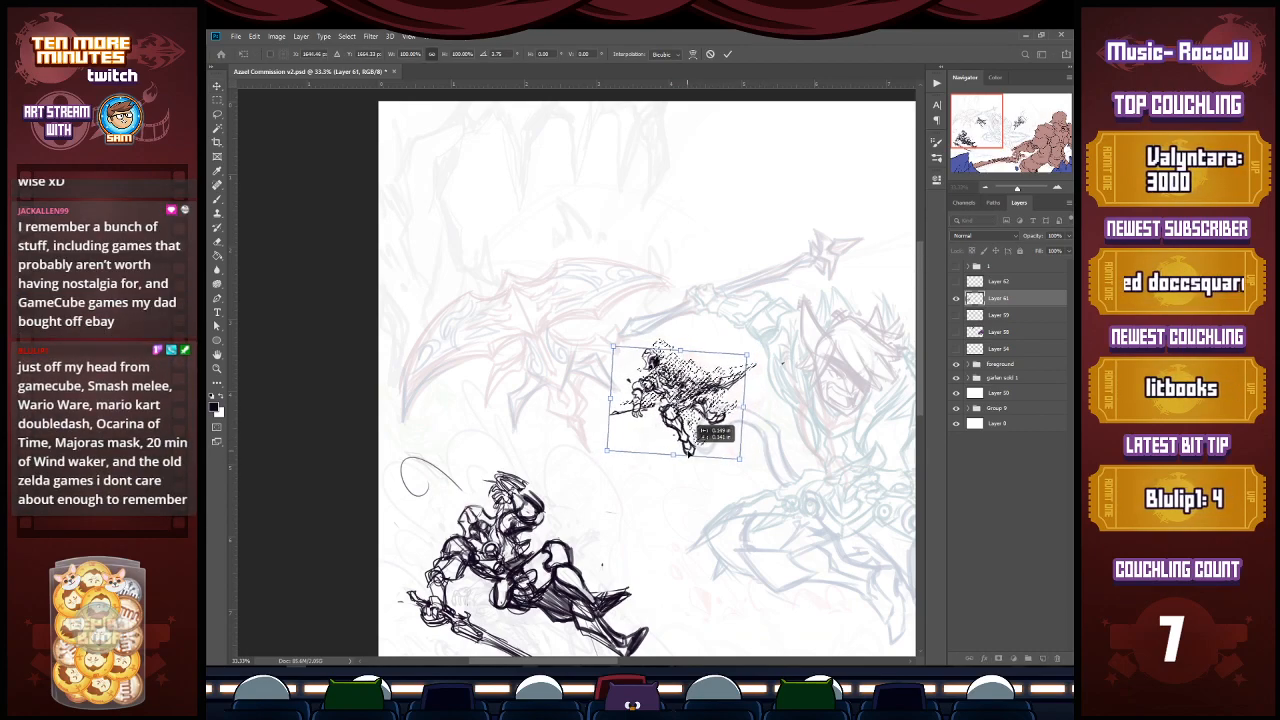
{"action": "key", "text": "Return"}
Step: Deselect the figure and darken and lengthen its spearhead
{"action": "key", "text": "l"}
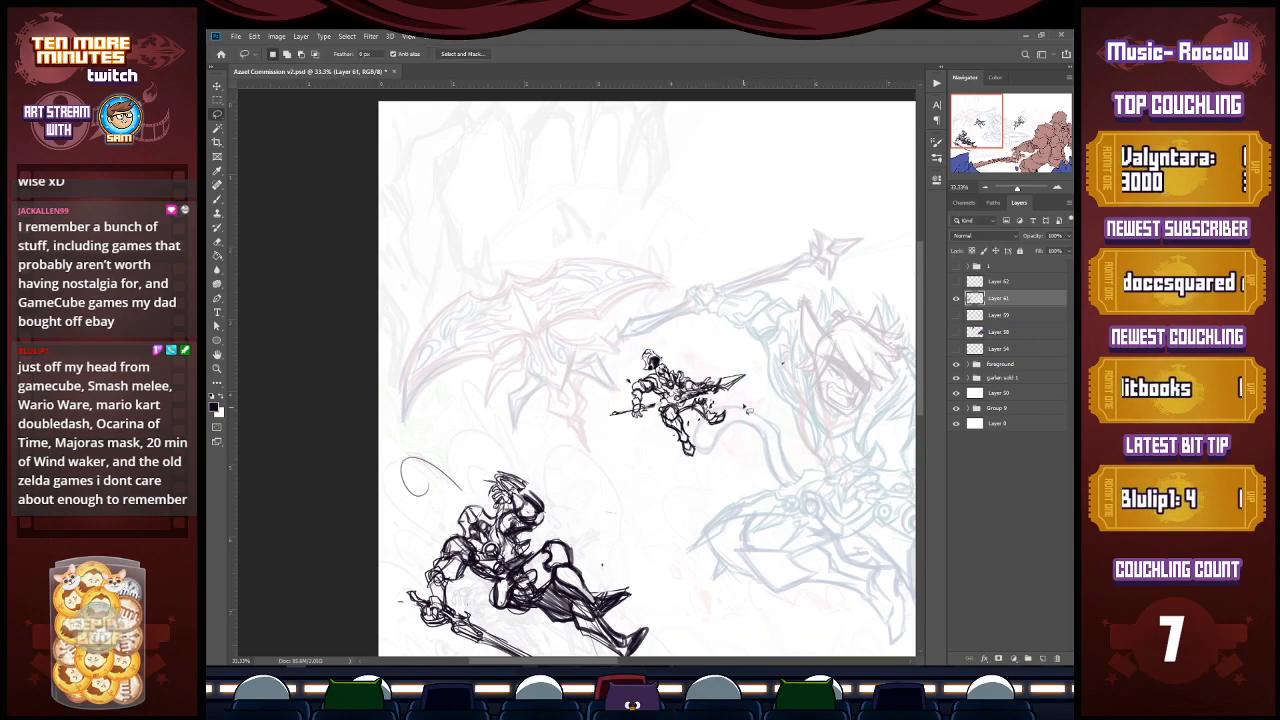
{"action": "key", "text": "b"}
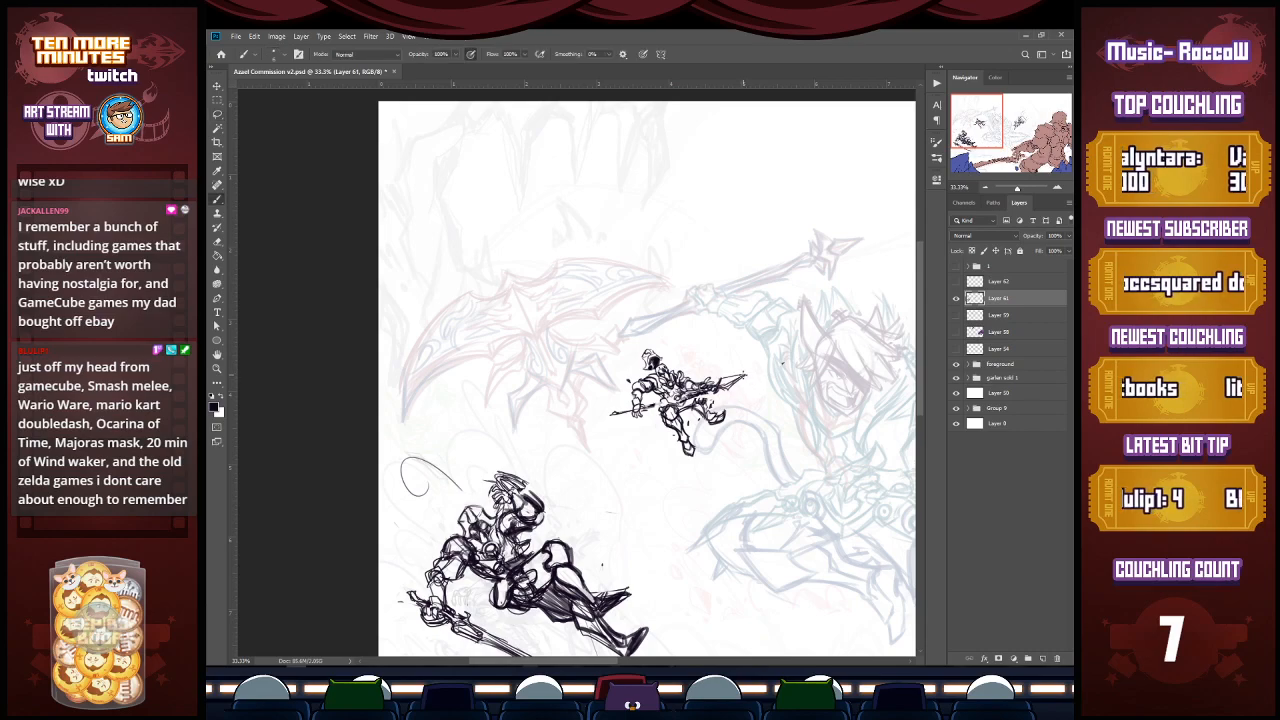
{"action": "left_click_drag", "start_coordinate": [722, 385], "coordinate": [750, 375]}
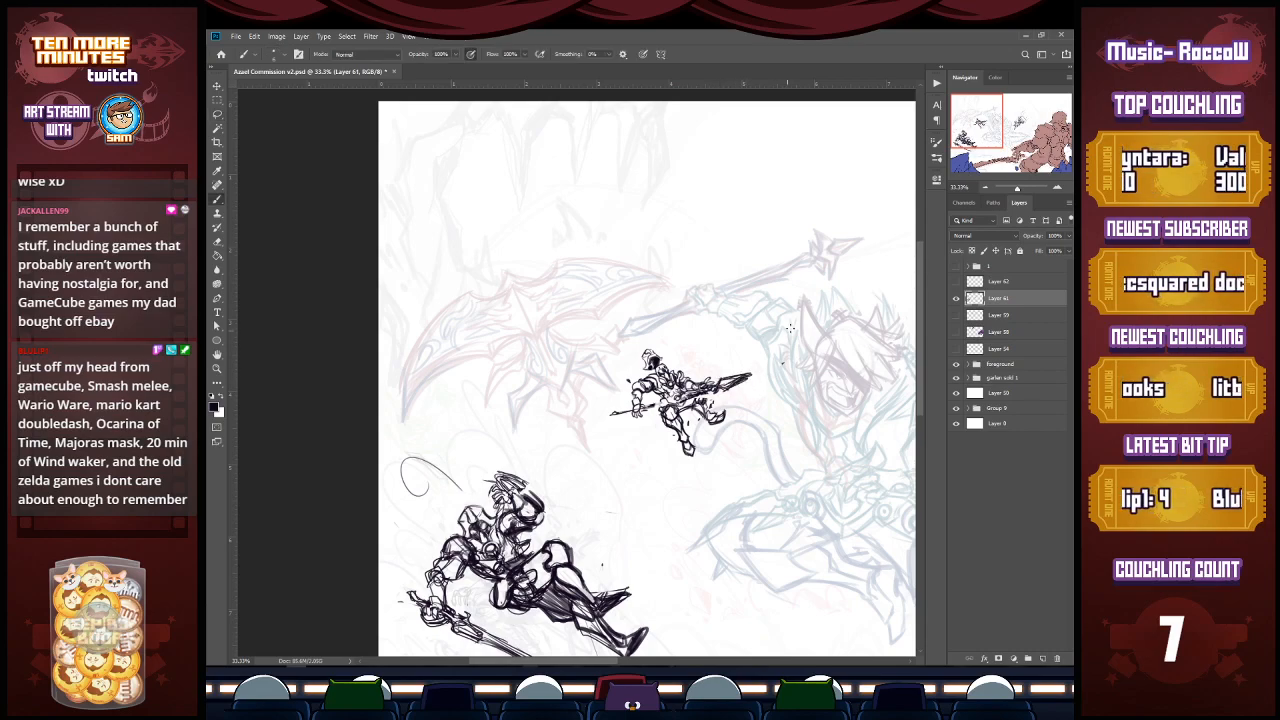
{"action": "key", "text": "e"}
Step: Lasso the spear figure, move it slightly up and to the right, deselect it and save the document
{"action": "key", "text": "v"}
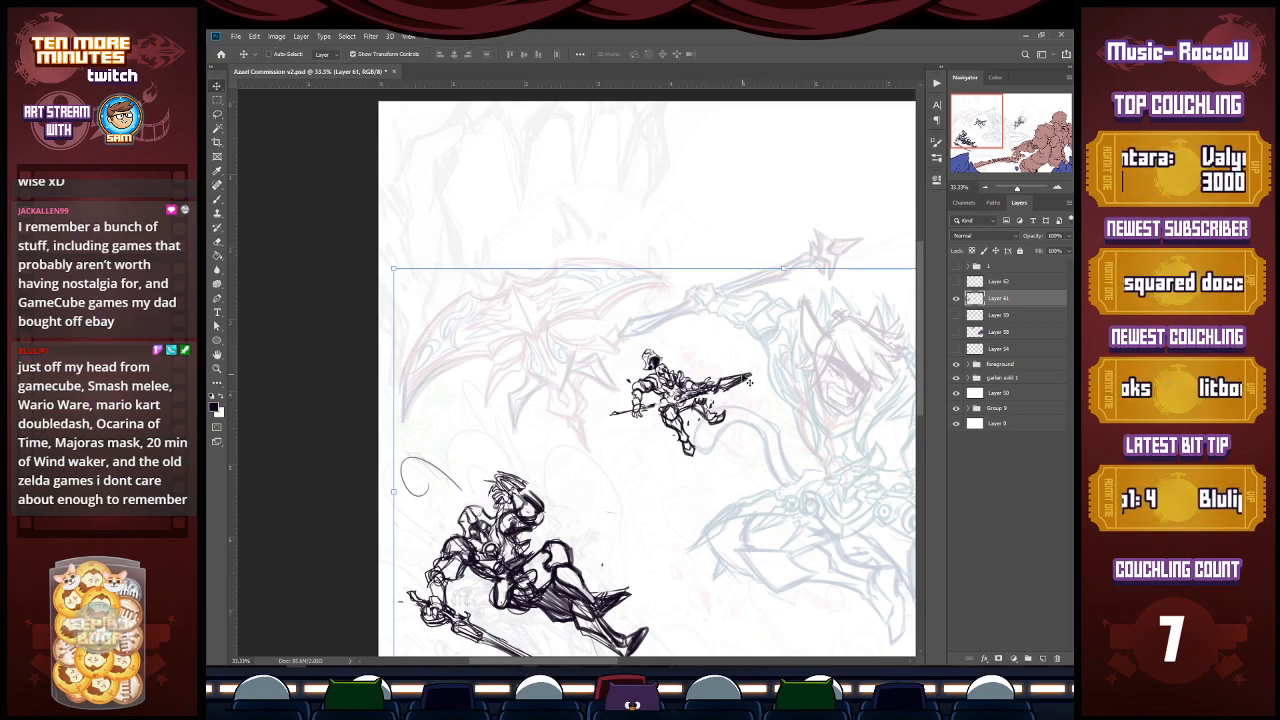
{"action": "key", "text": "l"}
{"action": "mouse_move", "coordinate": [776, 392]}
{"action": "left_mouse_down"}
{"action": "mouse_move", "coordinate": [703, 505]}
{"action": "mouse_move", "coordinate": [800, 445]}
{"action": "left_mouse_up"}
{"action": "key", "text": "v"}
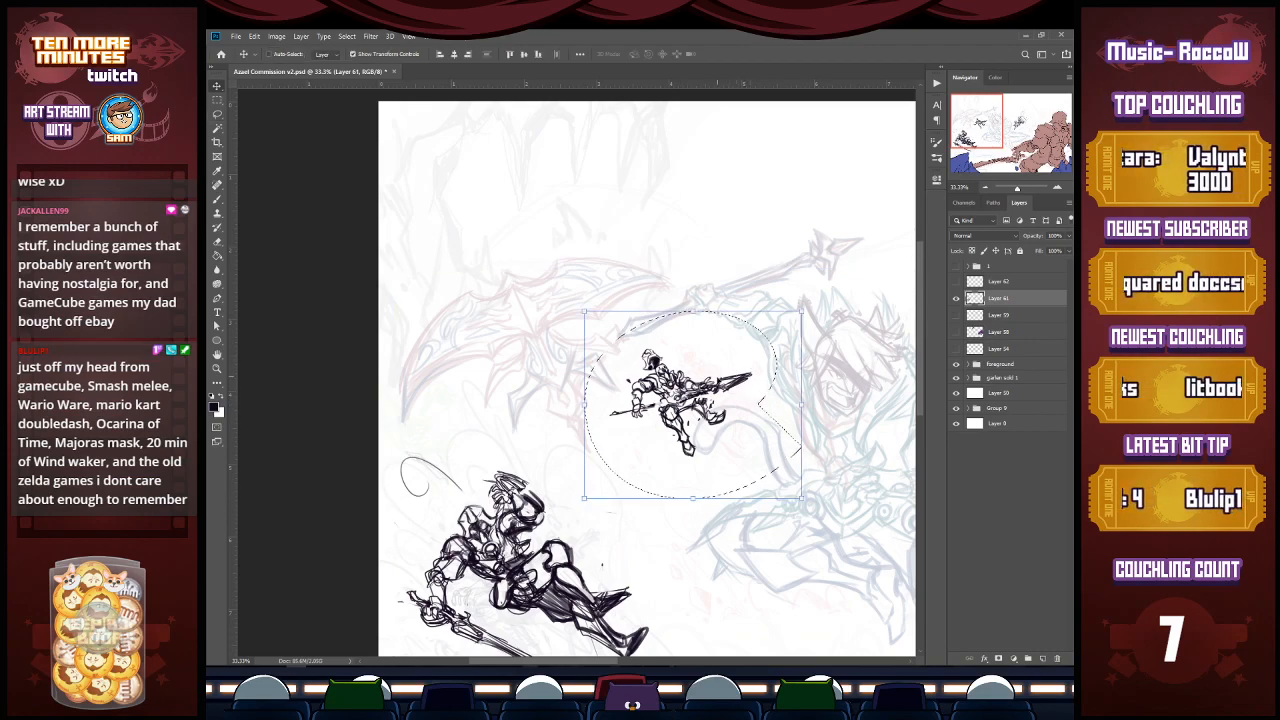
{"action": "left_click_drag", "start_coordinate": [721, 421], "coordinate": [737, 405]}
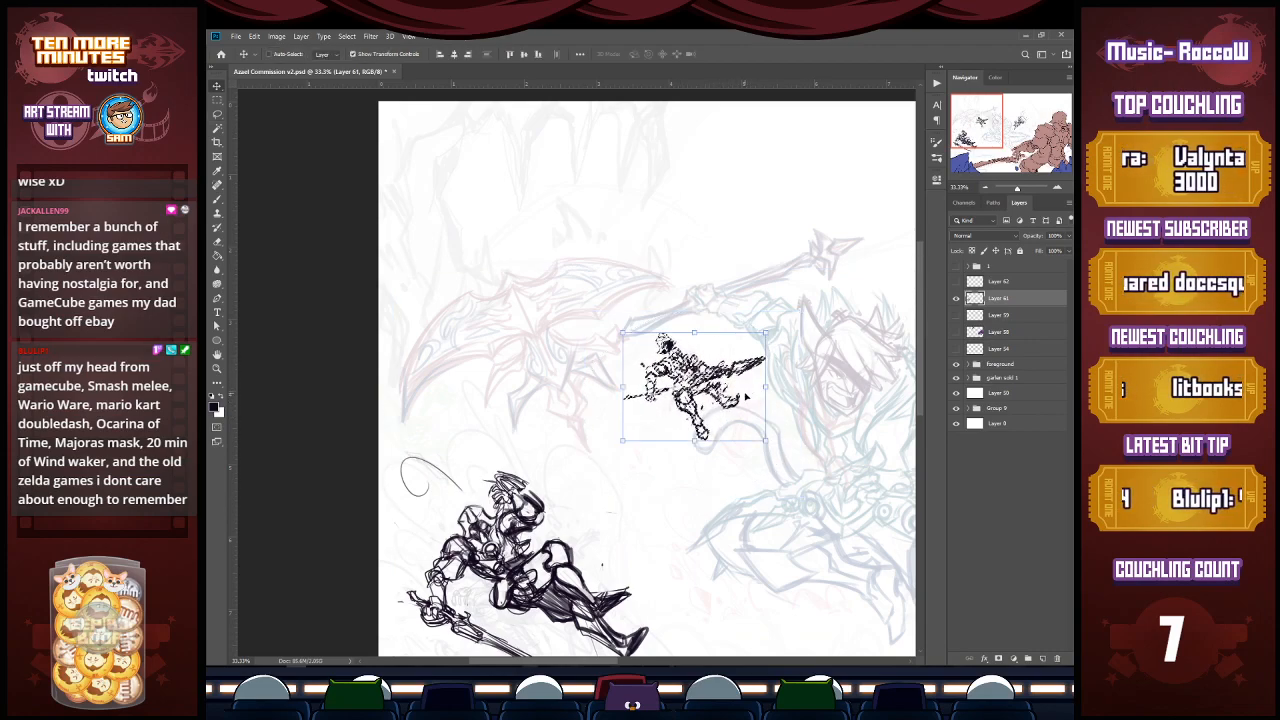
{"action": "key", "text": "ctrl+d"}
{"action": "key", "text": "l"}
{"action": "key", "text": "ctrl+s"}
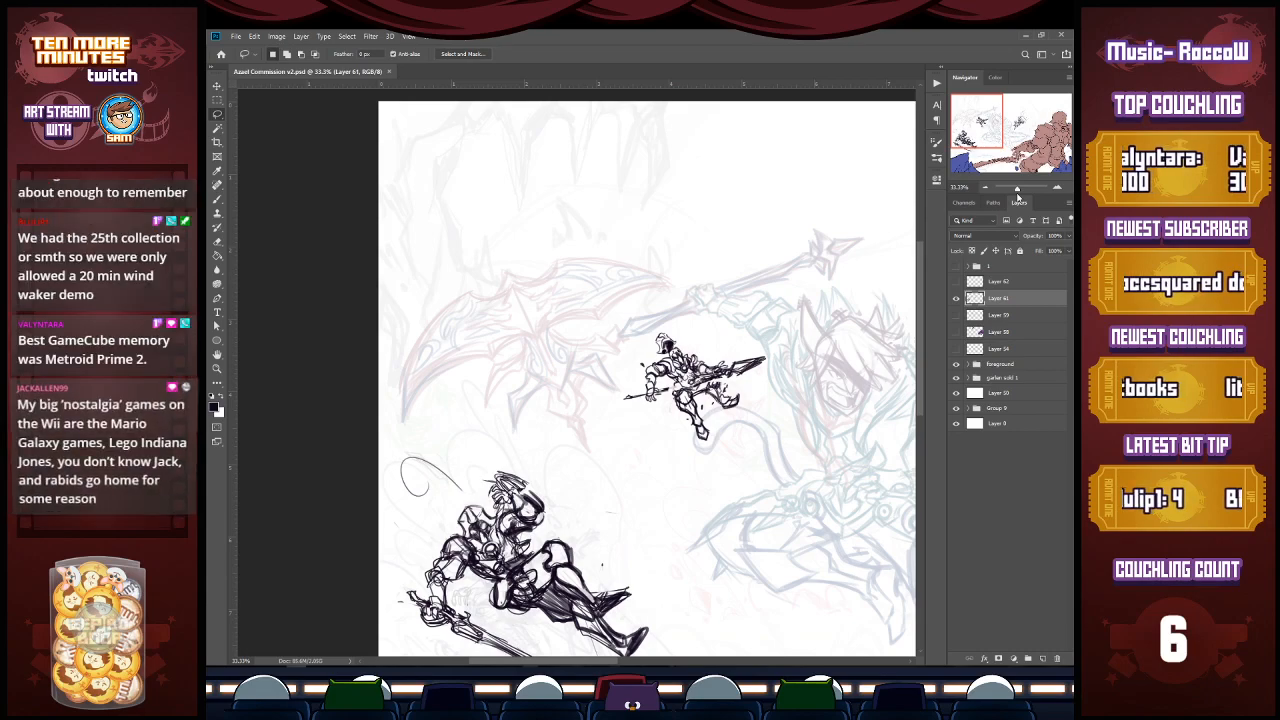
Step: Hide the white overlay layer, the foreground group and the group directly below it
{"action": "mouse_move", "coordinate": [988, 141]}
{"action": "left_mouse_down"}
{"action": "mouse_move", "coordinate": [1022, 142]}
{"action": "mouse_move", "coordinate": [978, 135]}
{"action": "left_mouse_up"}
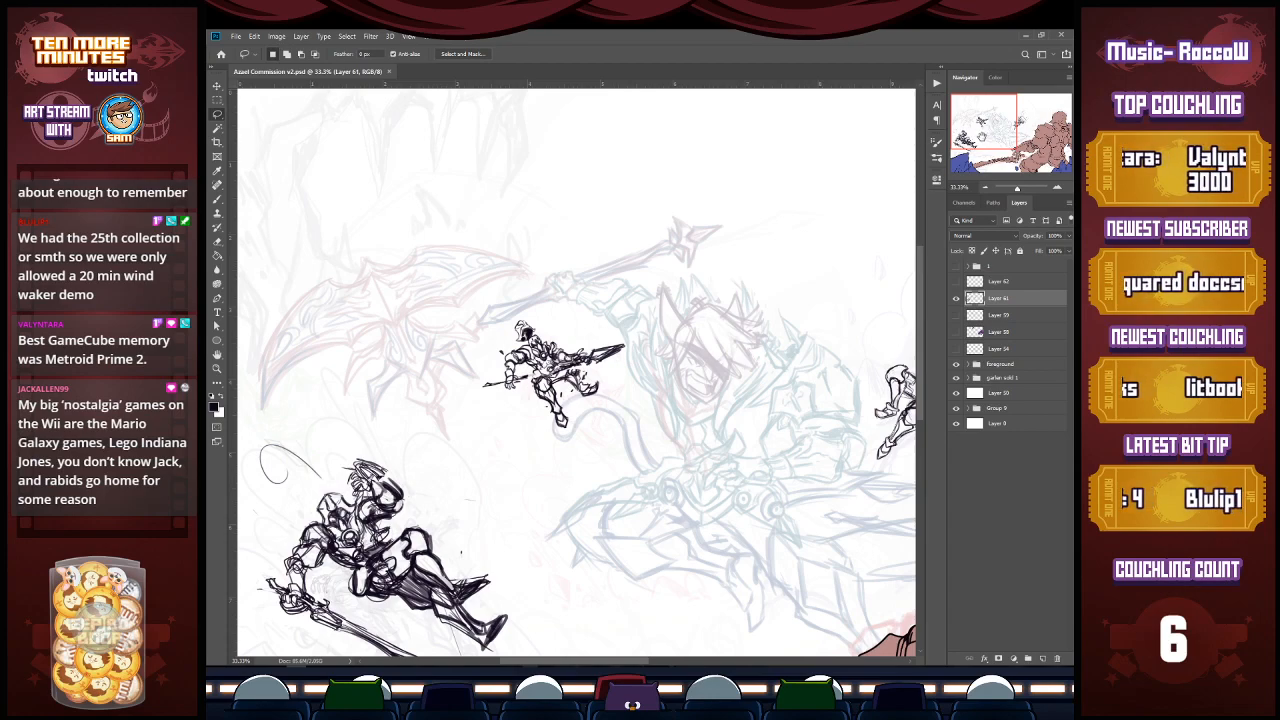
{"action": "left_click", "coordinate": [956, 393]}
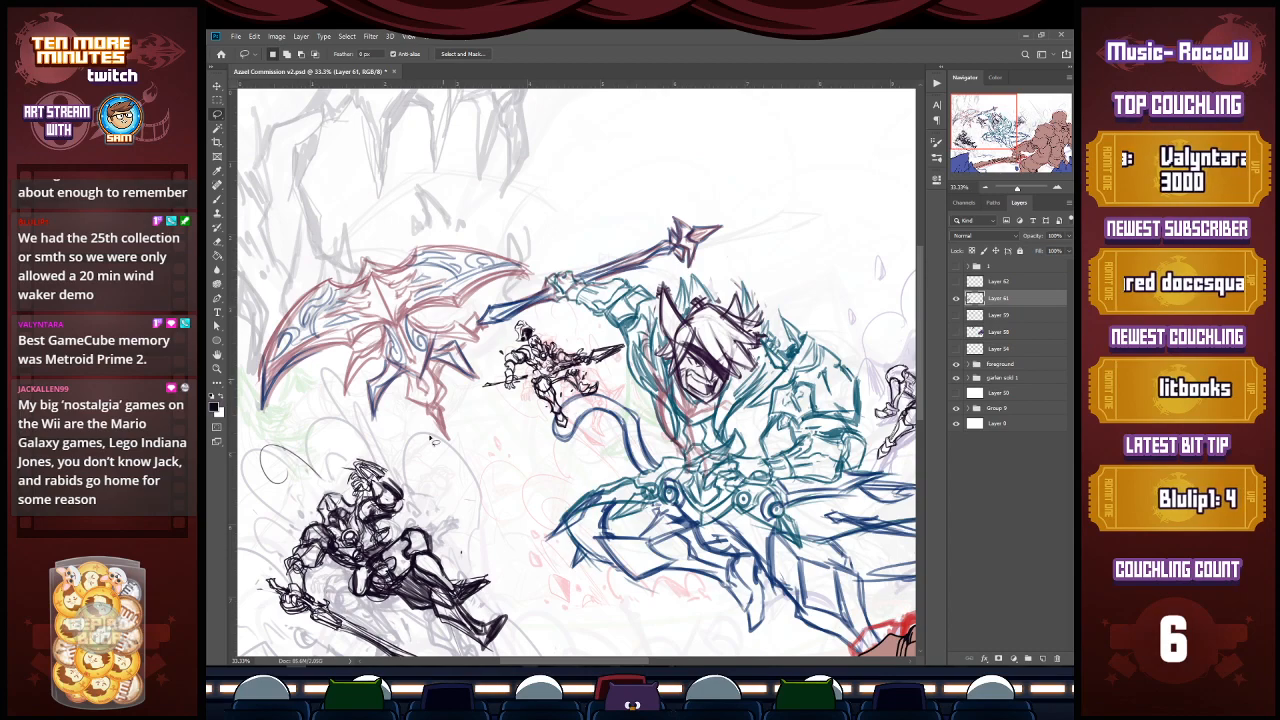
{"action": "left_click", "coordinate": [956, 377]}
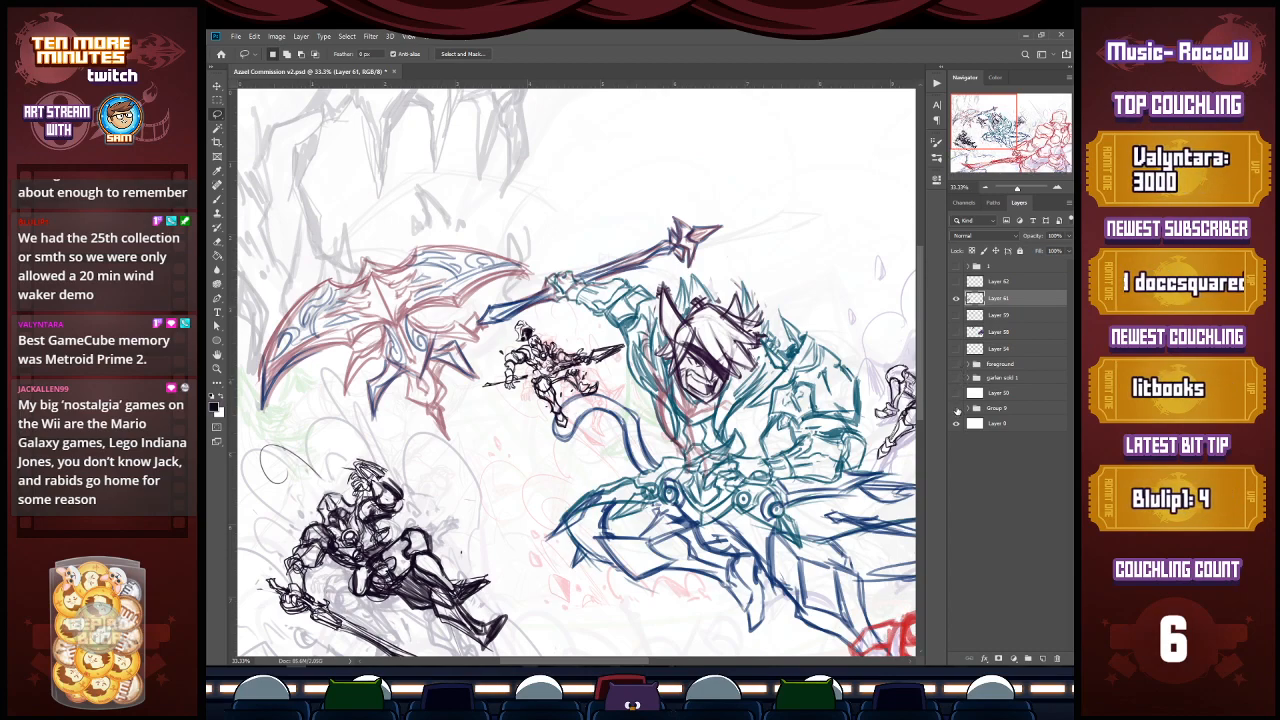
{"action": "left_click", "coordinate": [956, 408]}
{"action": "left_click", "coordinate": [956, 408]}
Step: Expand Group 9 and hide its upper subgroup, leaving the rough background sketch of Group 7 on
{"action": "left_click", "coordinate": [972, 410]}
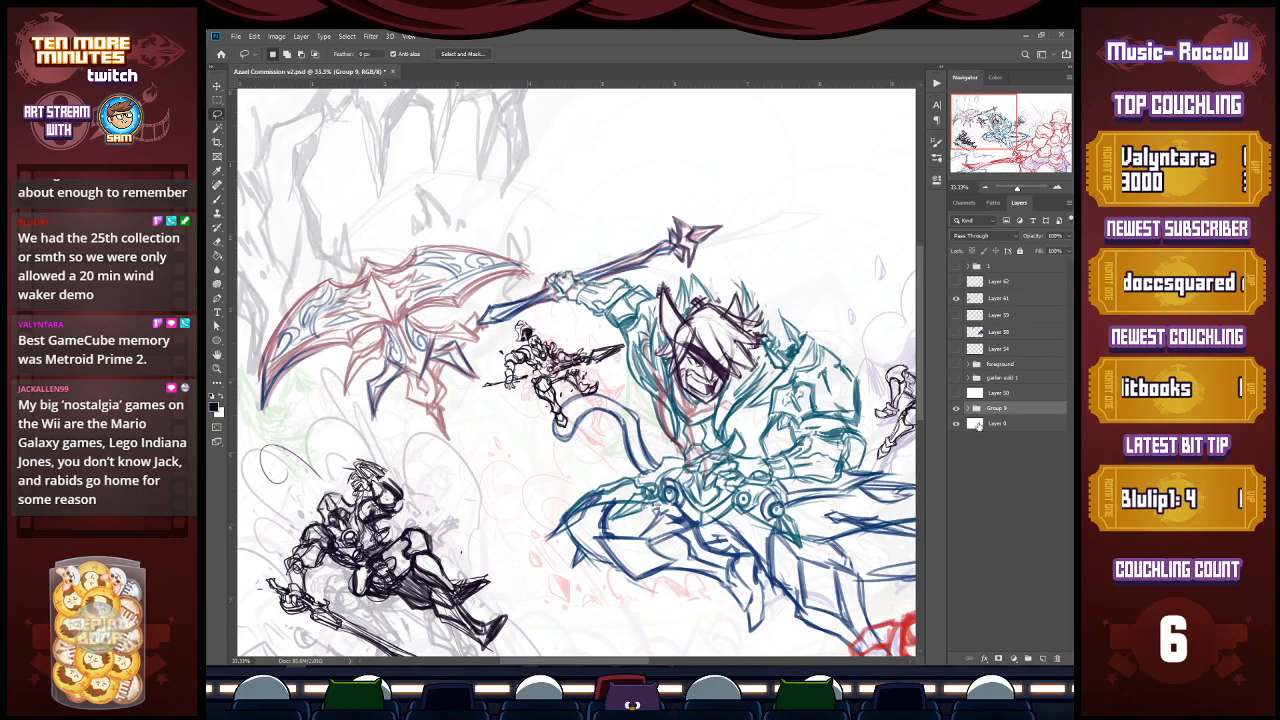
{"action": "left_click", "coordinate": [970, 409]}
{"action": "left_click", "coordinate": [956, 422]}
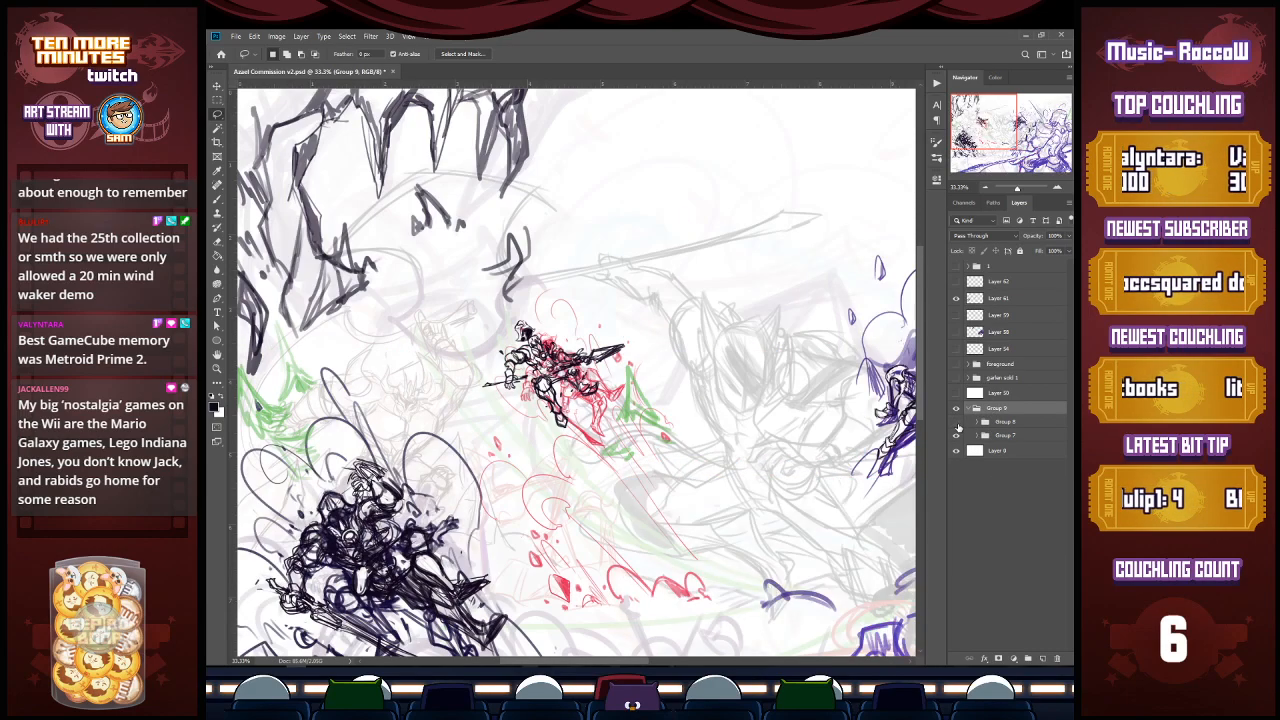
{"action": "left_click", "coordinate": [956, 436]}
{"action": "left_click", "coordinate": [956, 436]}
Step: Turn the white overlay layer back on, hide Layer 61 with the inked figures and save the document
{"action": "left_click", "coordinate": [957, 393]}
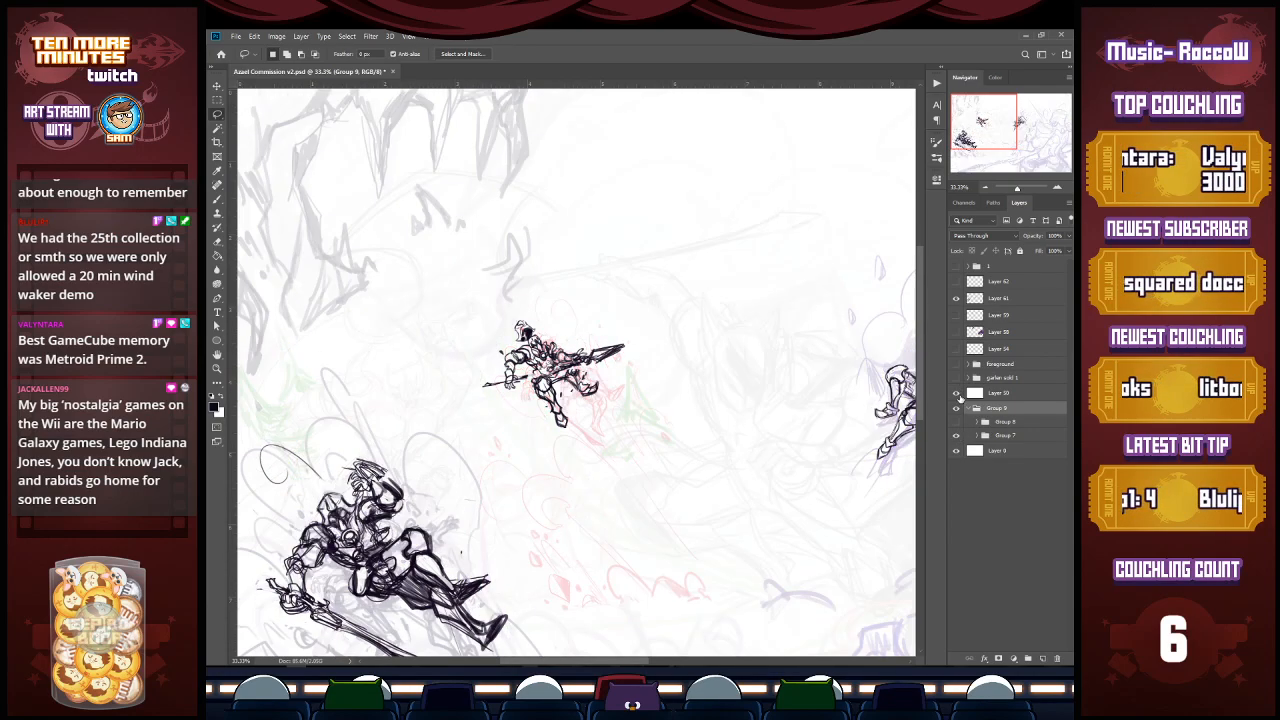
{"action": "left_click", "coordinate": [957, 393]}
{"action": "left_click", "coordinate": [957, 393]}
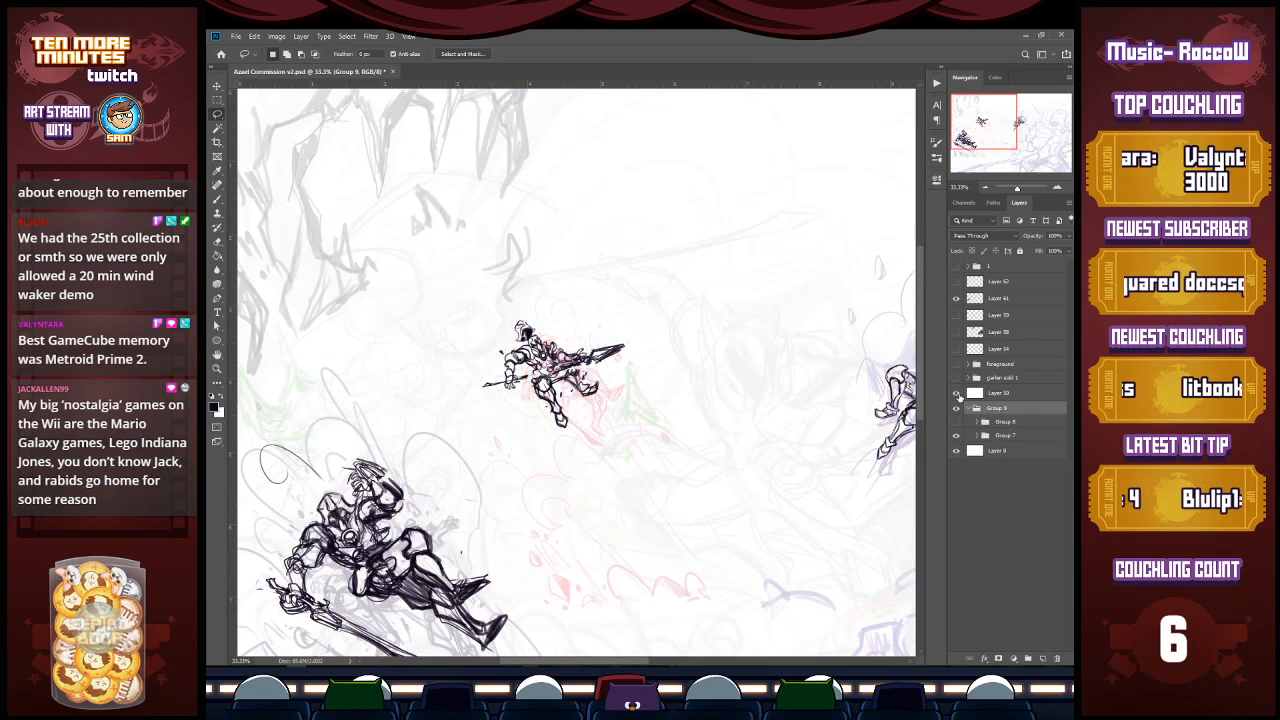
{"action": "left_click", "coordinate": [957, 298]}
{"action": "key", "text": "ctrl+s"}
Step: Compare Layer 61 with the faded rough sketch above the lower-left figure and add a new layer inside Group 9
{"action": "key", "text": "z"}
{"action": "left_click", "coordinate": [397, 422]}
{"action": "left_click", "coordinate": [392, 445]}
{"action": "left_click", "coordinate": [409, 440]}
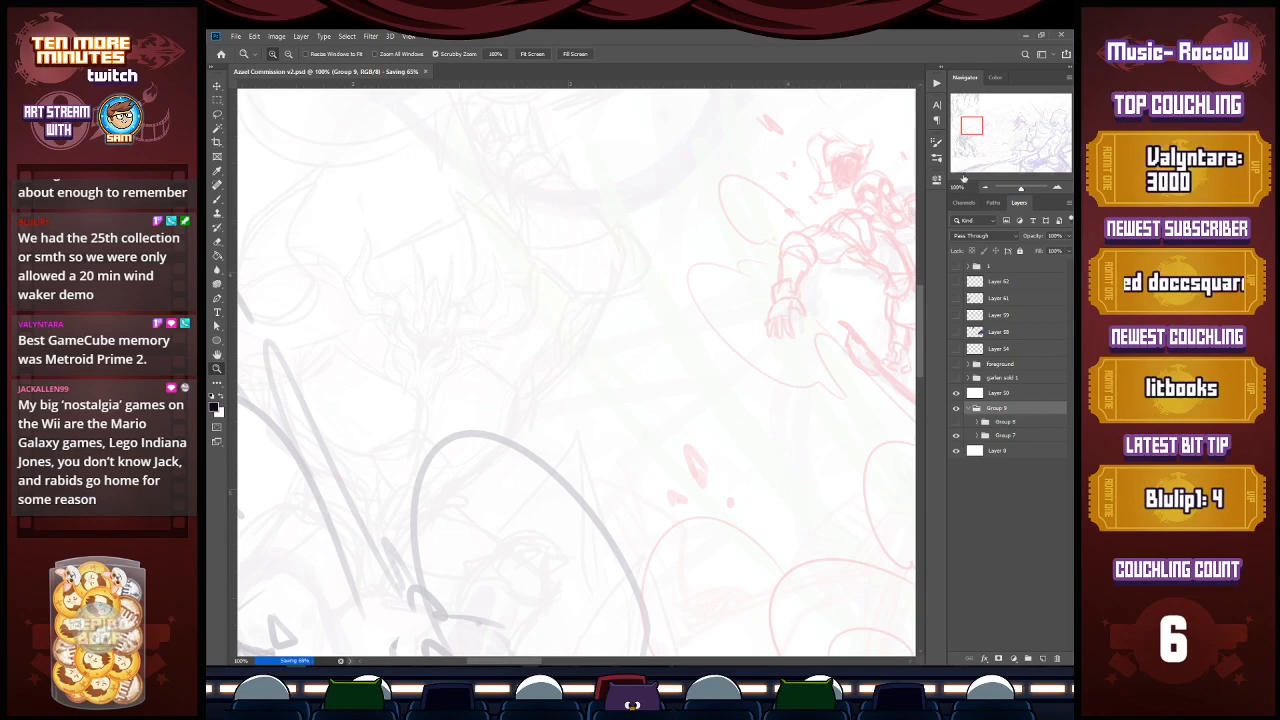
{"action": "left_click_drag", "start_coordinate": [971, 127], "coordinate": [964, 125]}
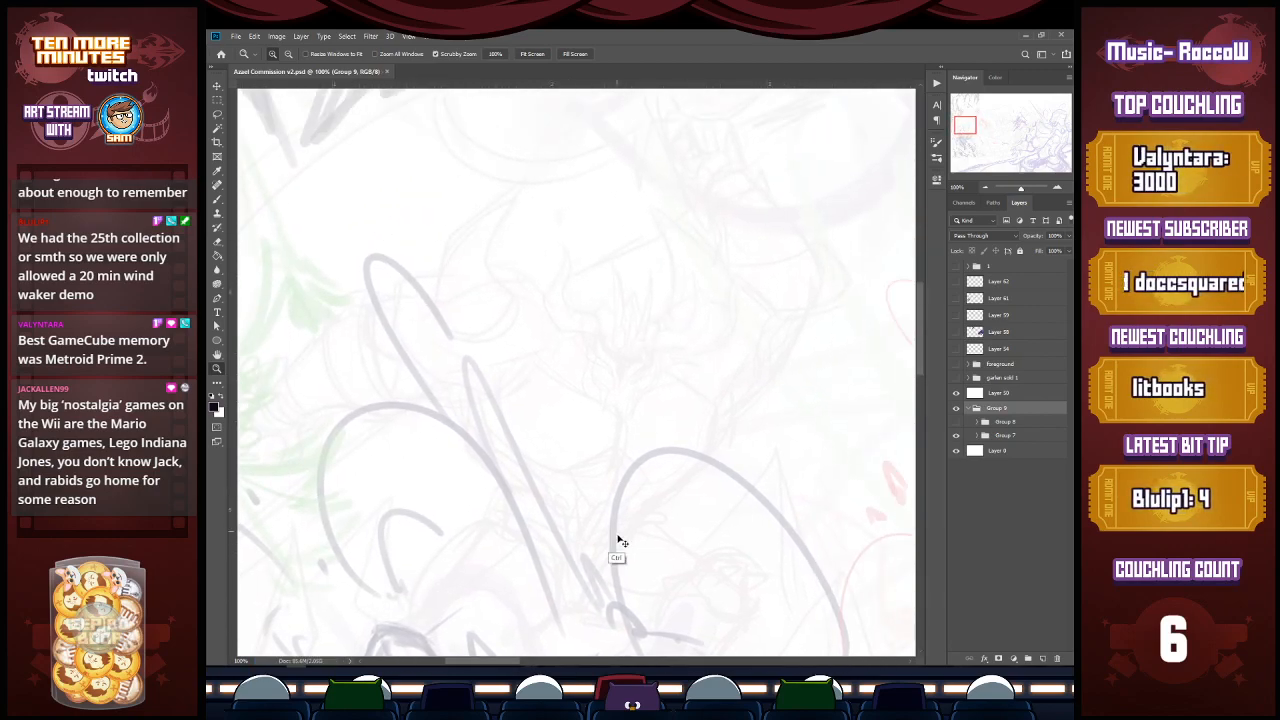
{"action": "left_click", "coordinate": [957, 298]}
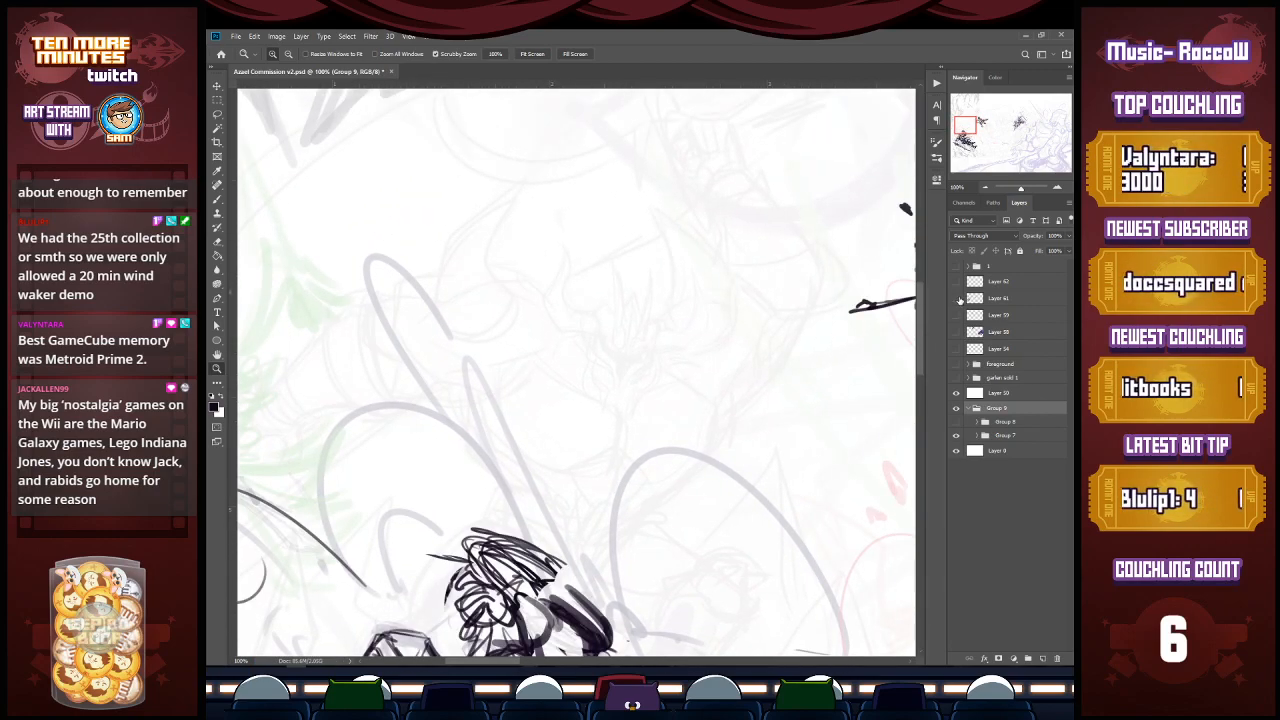
{"action": "left_click", "coordinate": [957, 298]}
{"action": "left_click", "coordinate": [1043, 658]}
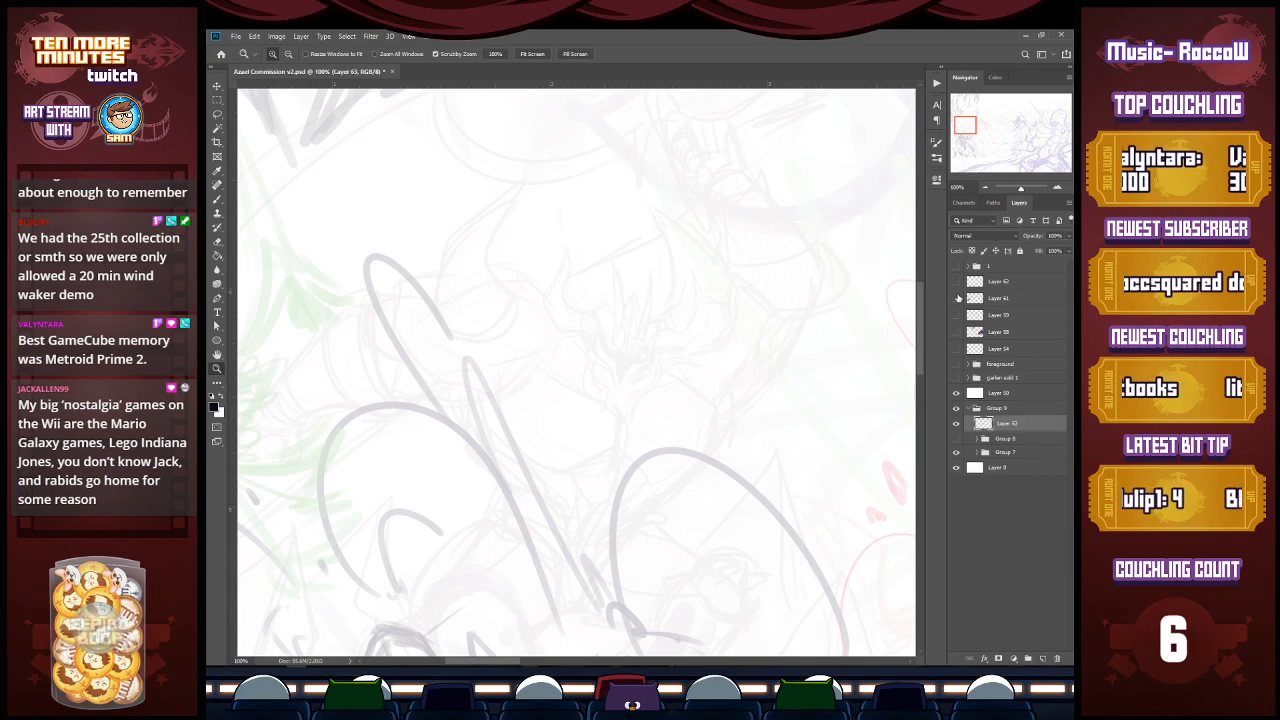
Step: Show and select Layer 61 and add a new layer directly above it
{"action": "left_click", "coordinate": [957, 298]}
{"action": "left_click", "coordinate": [1003, 302]}
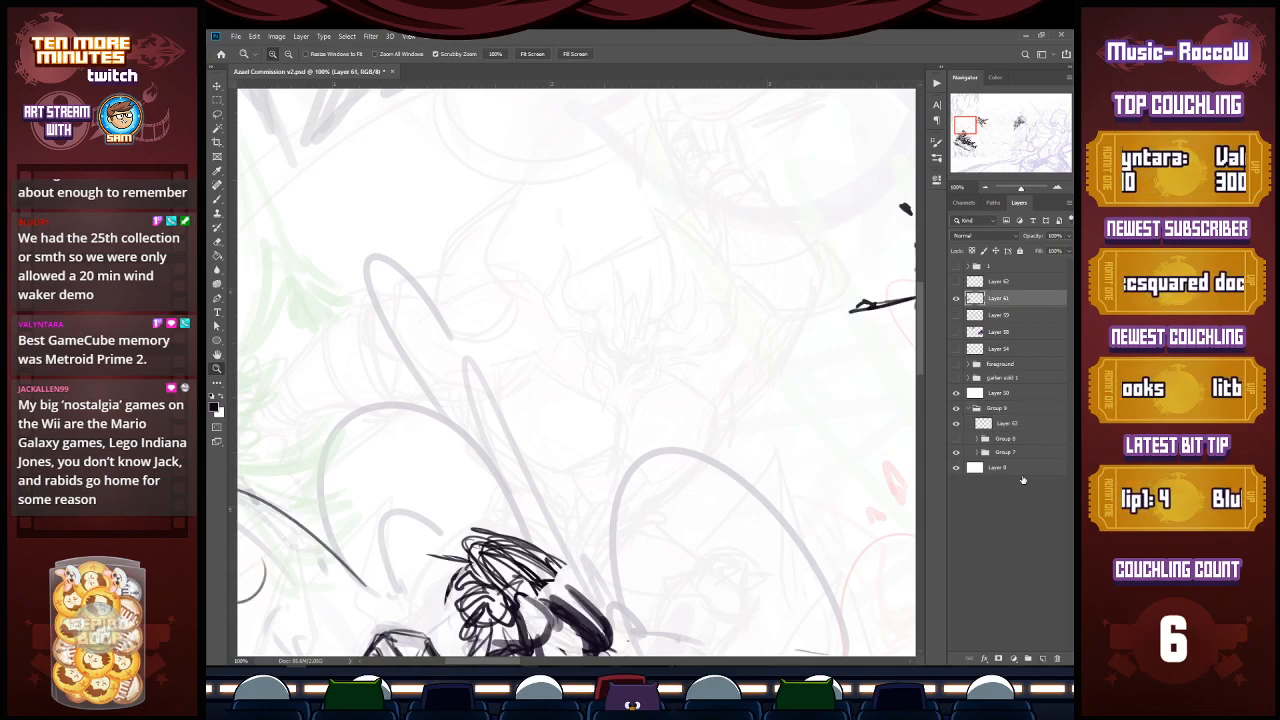
{"action": "left_click", "coordinate": [1043, 658]}
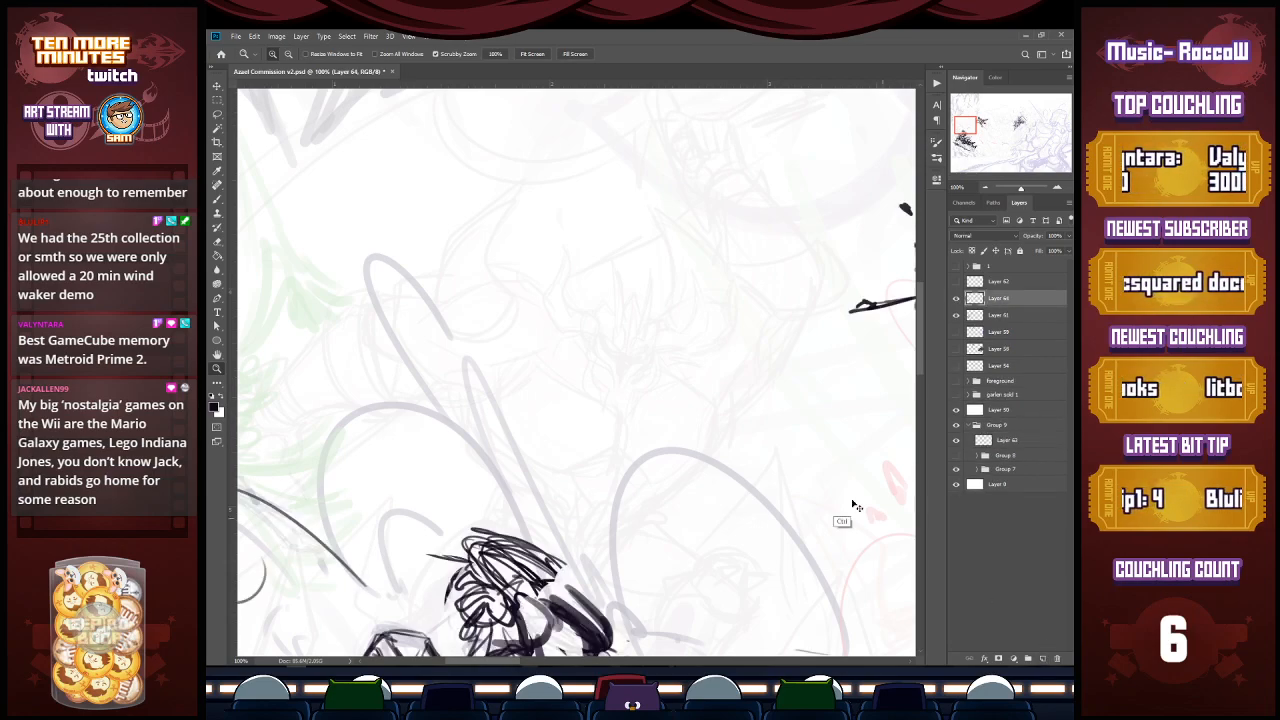
Step: Set the foreground color to a dark indigo blue and activate the Brush tool
{"action": "left_click", "coordinate": [214, 406]}
{"action": "left_click", "coordinate": [845, 539]}
{"action": "left_click", "coordinate": [874, 526]}
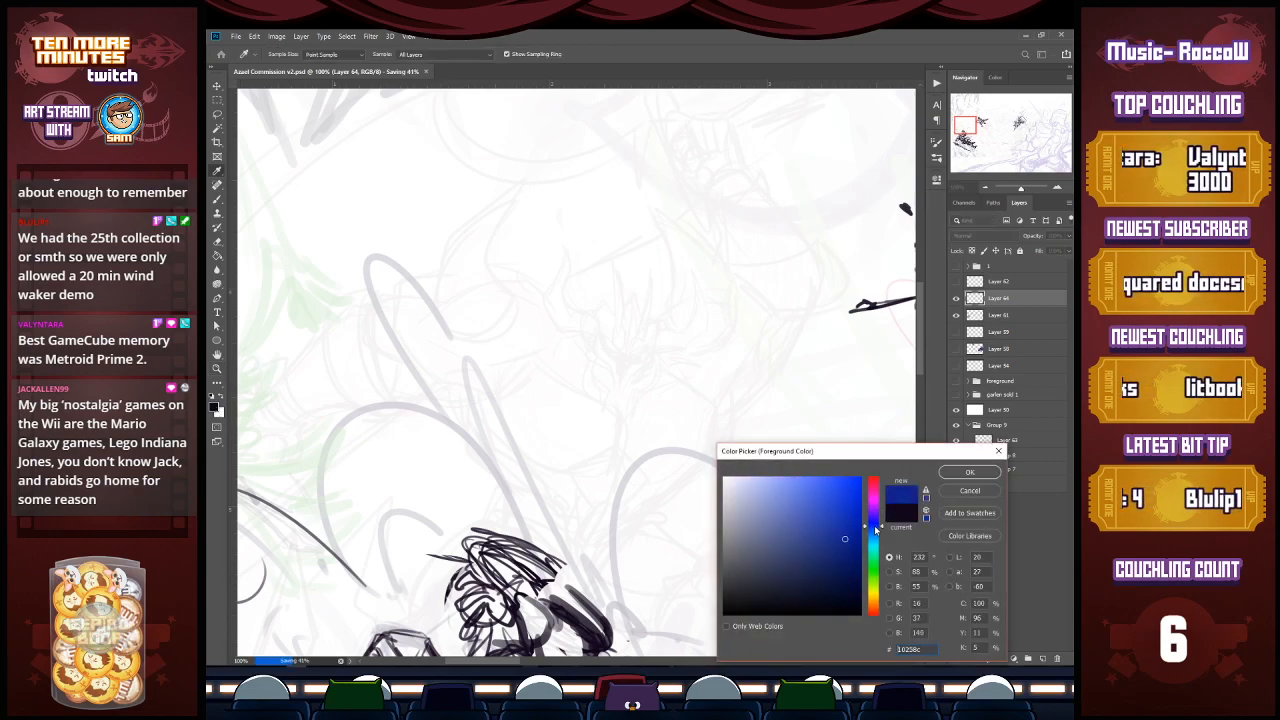
{"action": "left_click", "coordinate": [838, 561]}
{"action": "left_click_drag", "start_coordinate": [874, 525], "coordinate": [874, 516]}
{"action": "left_click", "coordinate": [969, 472]}
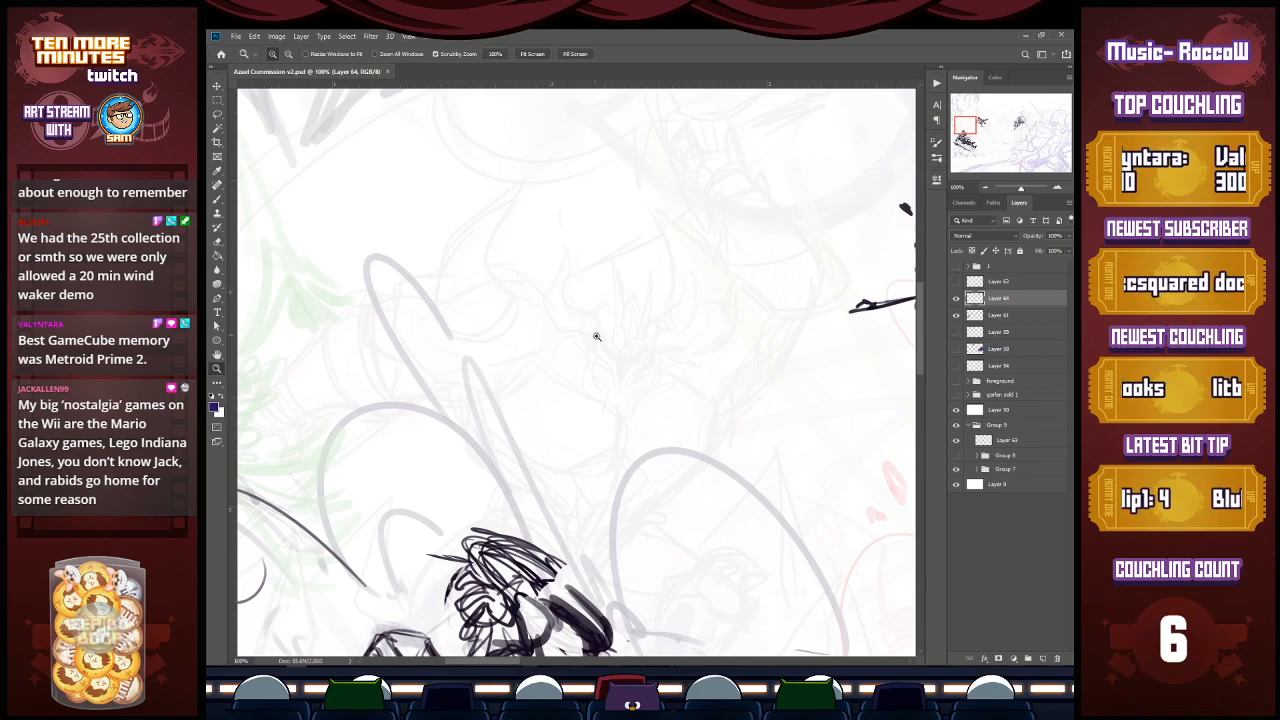
{"action": "key", "text": "b"}
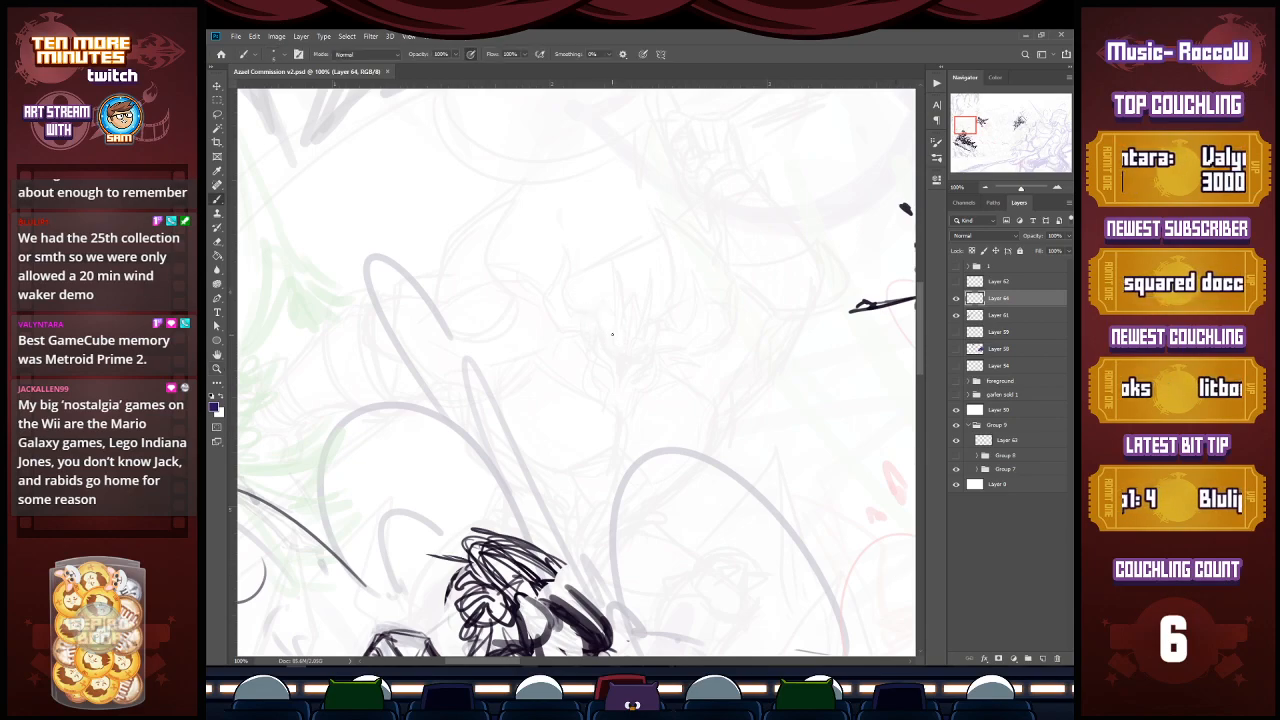
Step: Draw a short indigo stroke for the eye over the faded horned creature's face
{"action": "left_click_drag", "start_coordinate": [609, 337], "coordinate": [620, 352]}
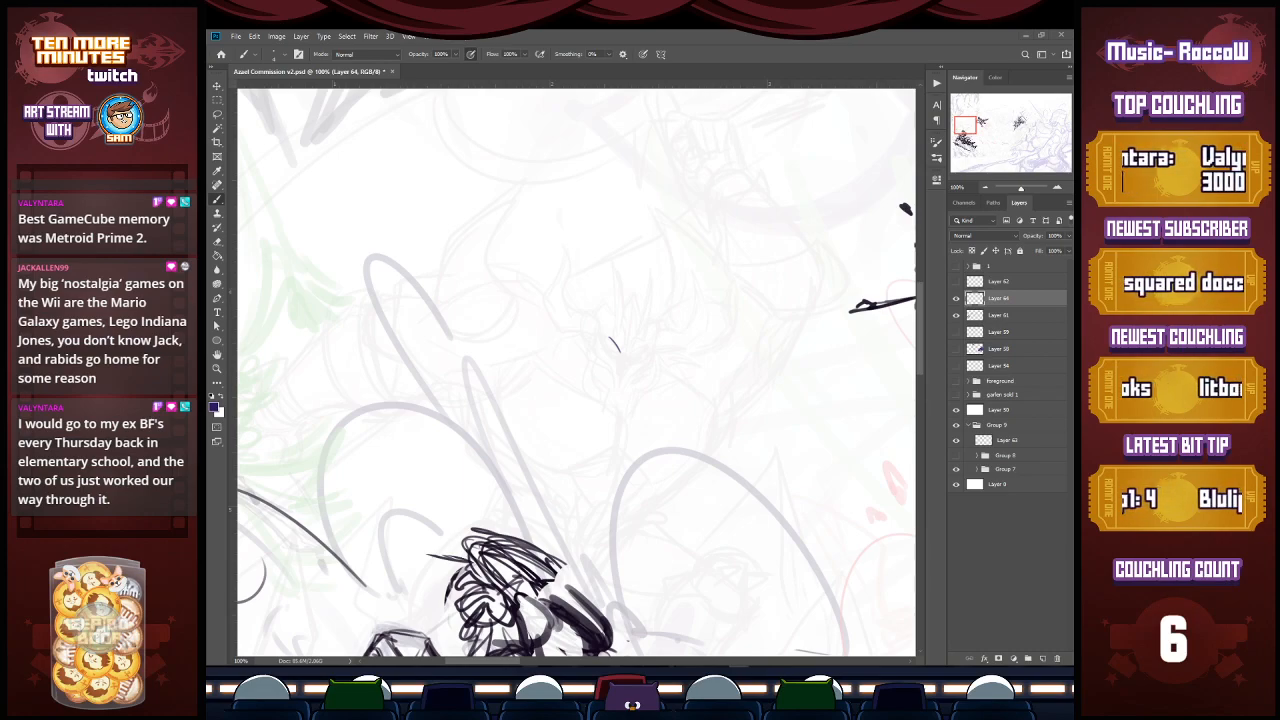
Step: Switch to Photos, browse the reference images to the horned armored monster and examine its armor up close, then minimize the viewer
{"action": "left_click_drag", "start_coordinate": [208, 273], "coordinate": [602, 169]}
{"action": "left_click", "coordinate": [723, 373]}
{"action": "left_click", "coordinate": [723, 373]}
{"action": "left_click", "coordinate": [722, 372]}
{"action": "left_click", "coordinate": [723, 373]}
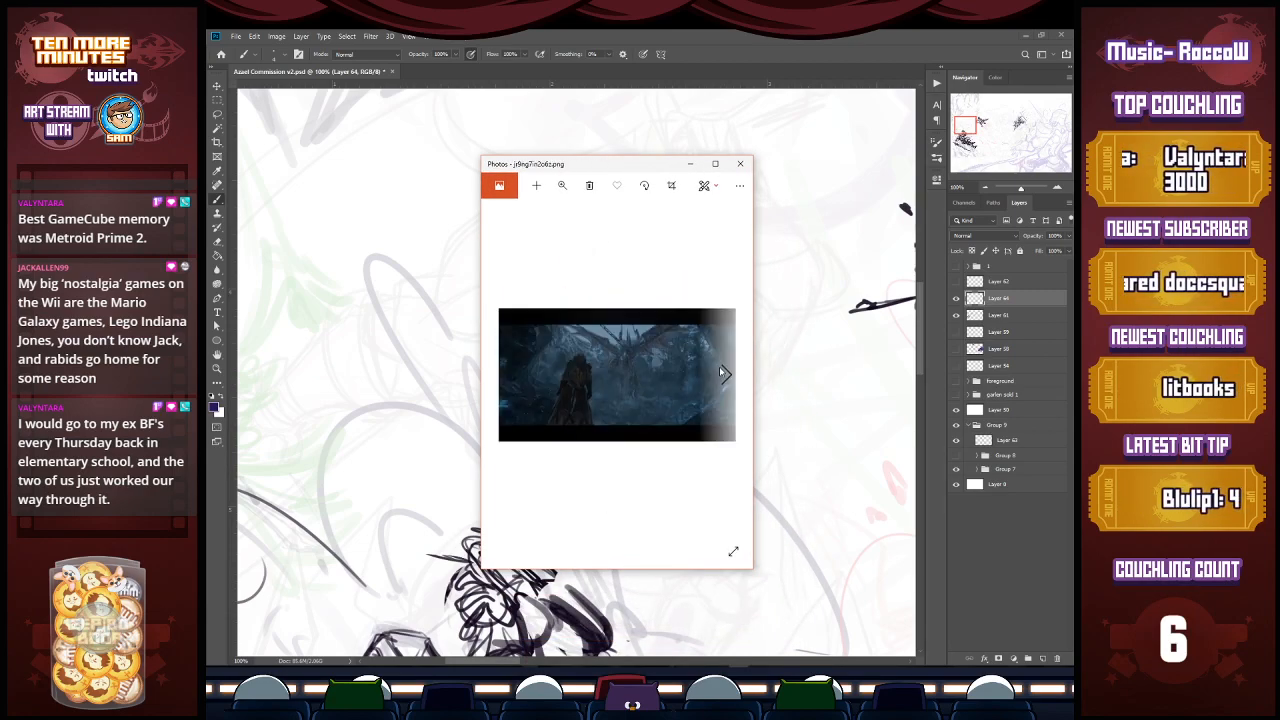
{"action": "left_click", "coordinate": [508, 378]}
{"action": "left_click", "coordinate": [508, 378]}
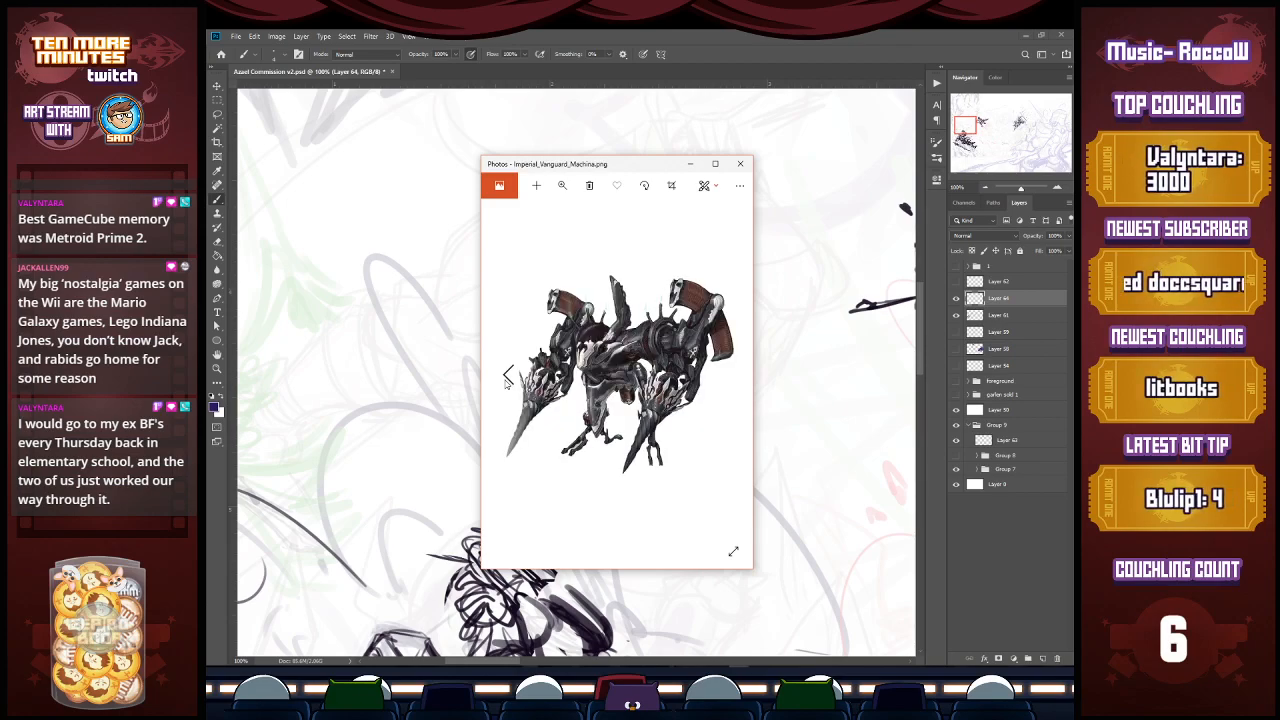
{"action": "left_click", "coordinate": [508, 378]}
{"action": "left_click", "coordinate": [508, 378]}
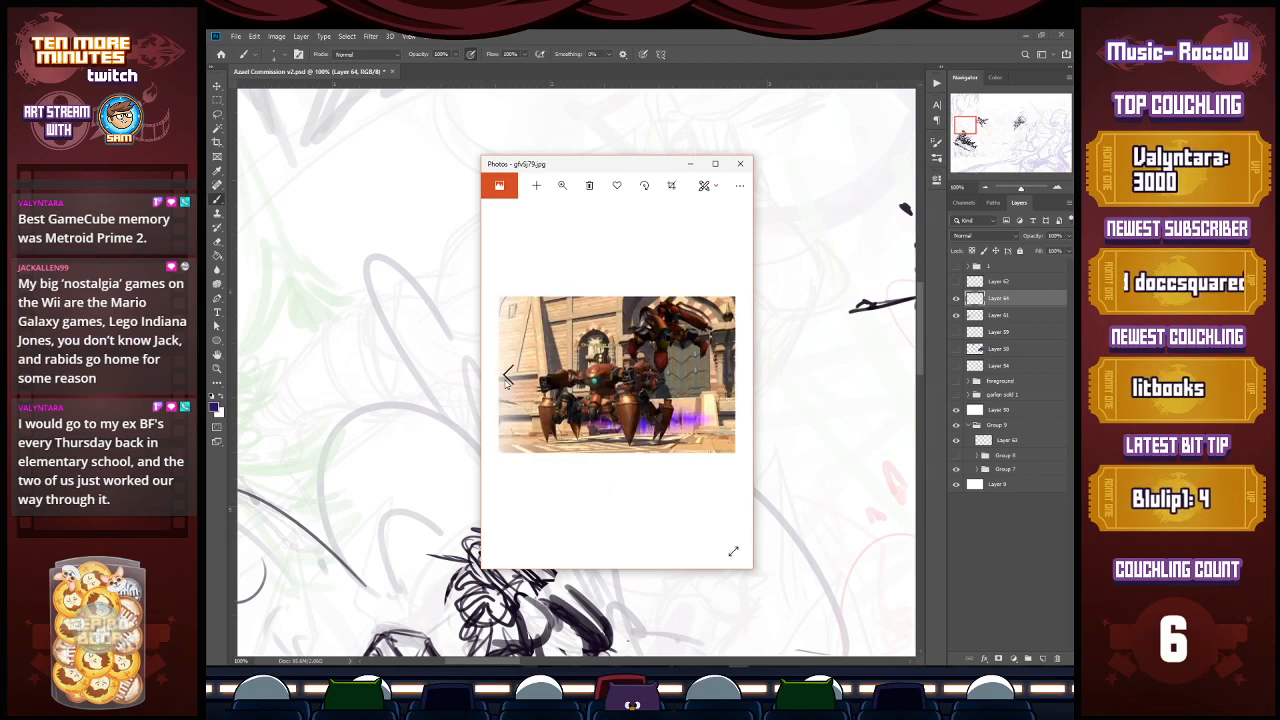
{"action": "left_click", "coordinate": [508, 378]}
{"action": "left_click", "coordinate": [508, 378]}
{"action": "left_click", "coordinate": [508, 378]}
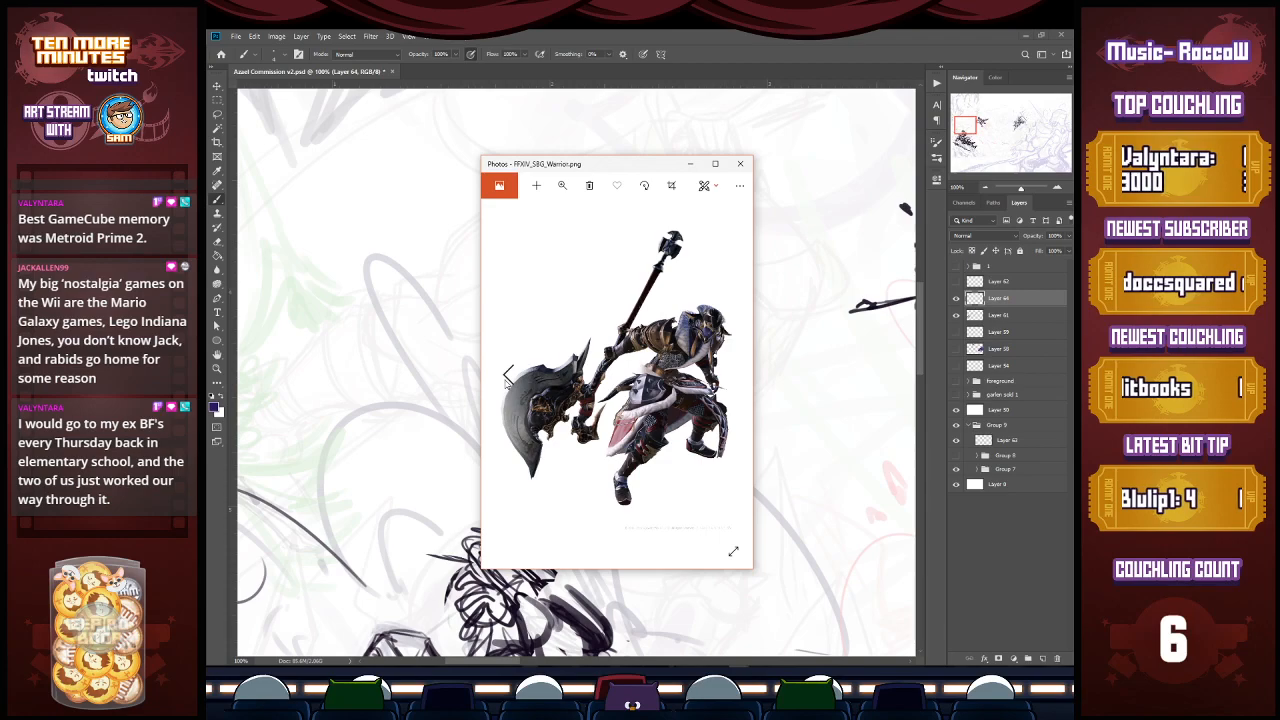
{"action": "left_click", "coordinate": [508, 378]}
{"action": "left_click", "coordinate": [507, 379]}
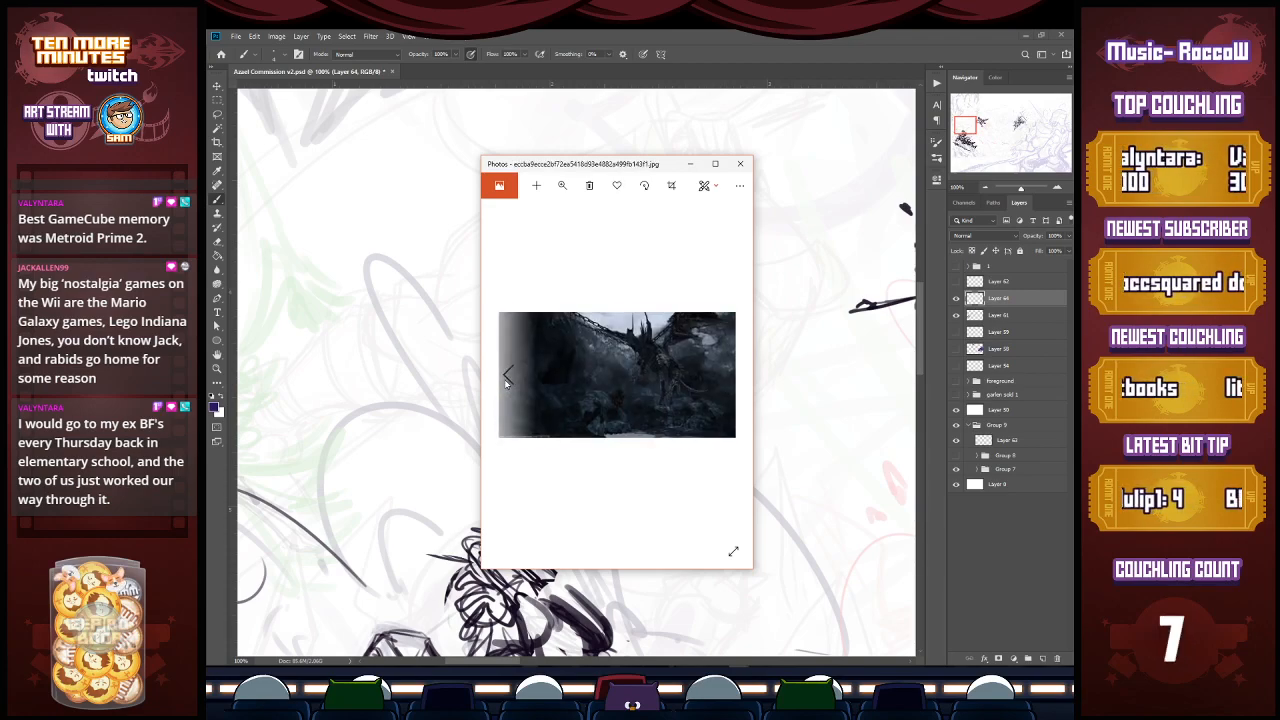
{"action": "left_click", "coordinate": [507, 379]}
{"action": "scroll", "coordinate": [561, 372], "scroll_direction": "up", "scroll_amount": 5}
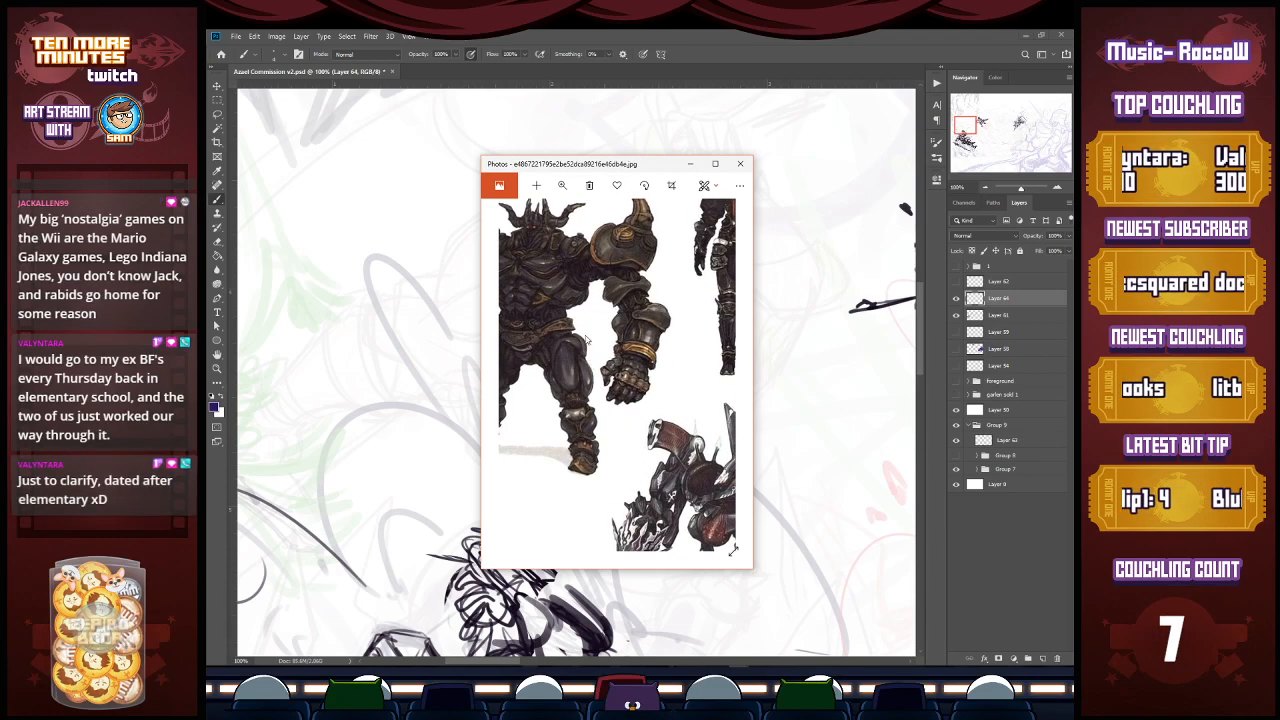
{"action": "left_click", "coordinate": [682, 165]}
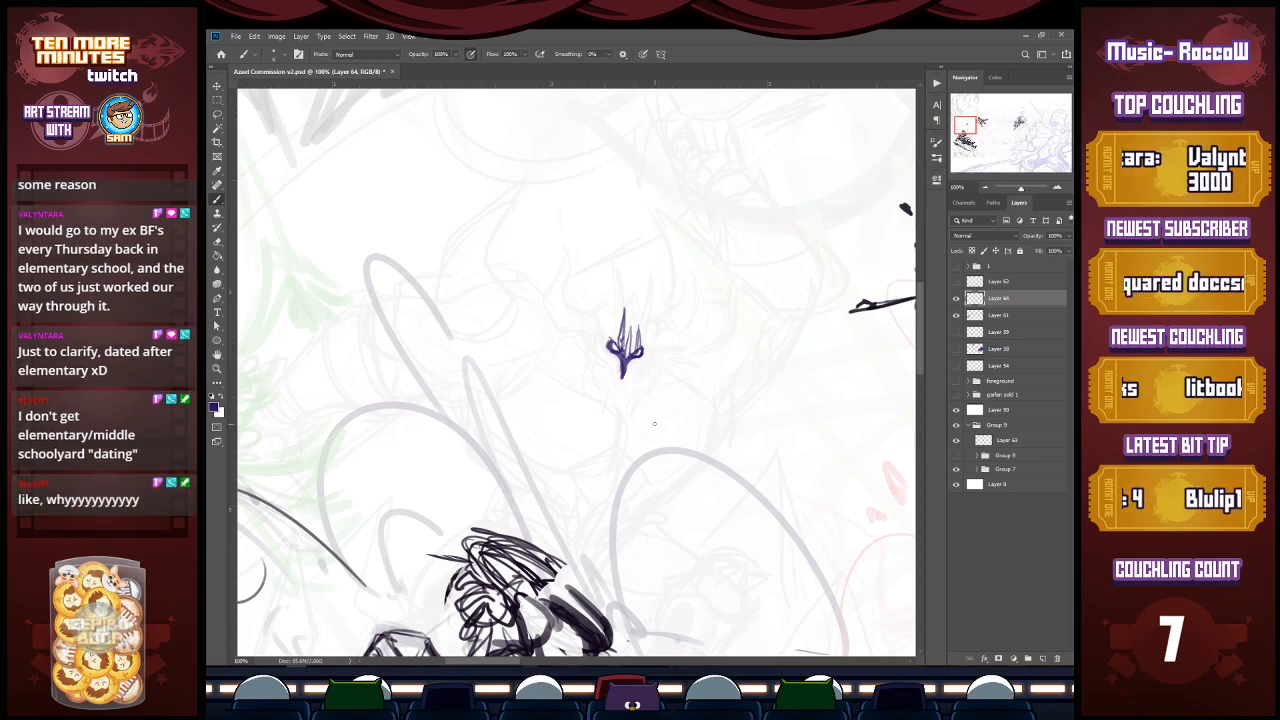
Step: Extend the mask's cheek guards and pointed chin in indigo and clean up the edges with white strokes
{"action": "key", "text": "x"}
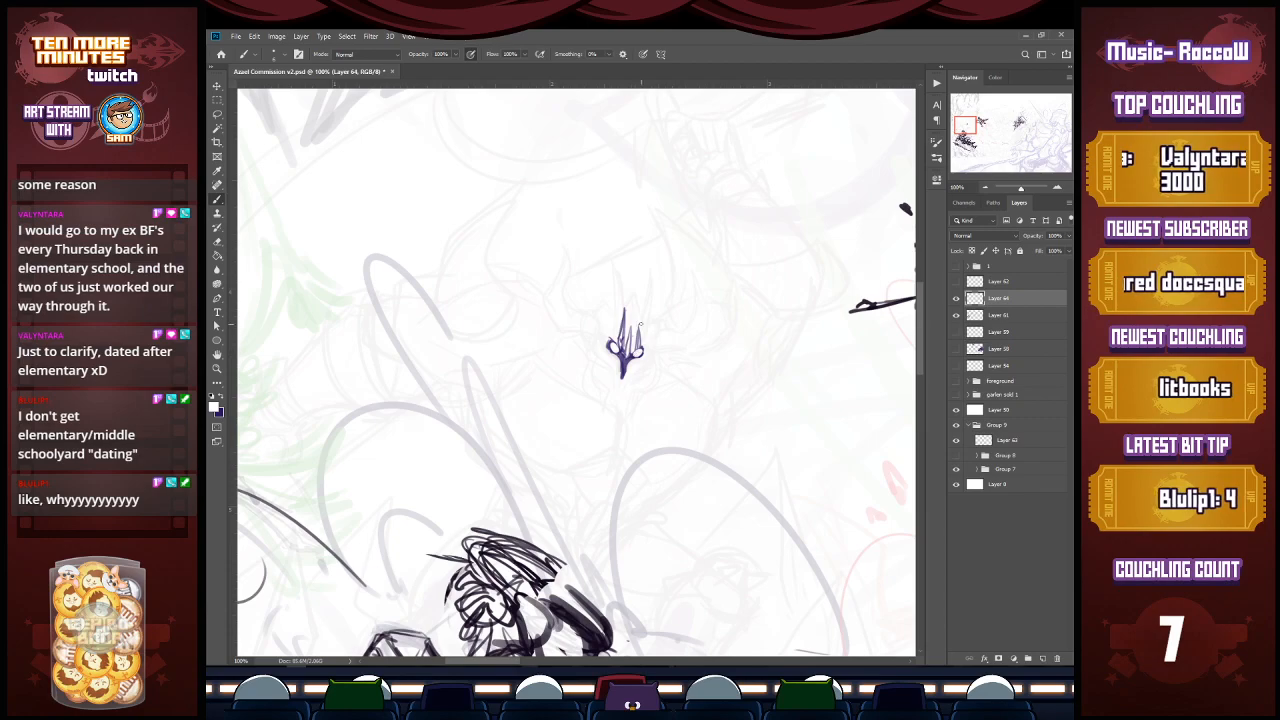
{"action": "key", "text": "x"}
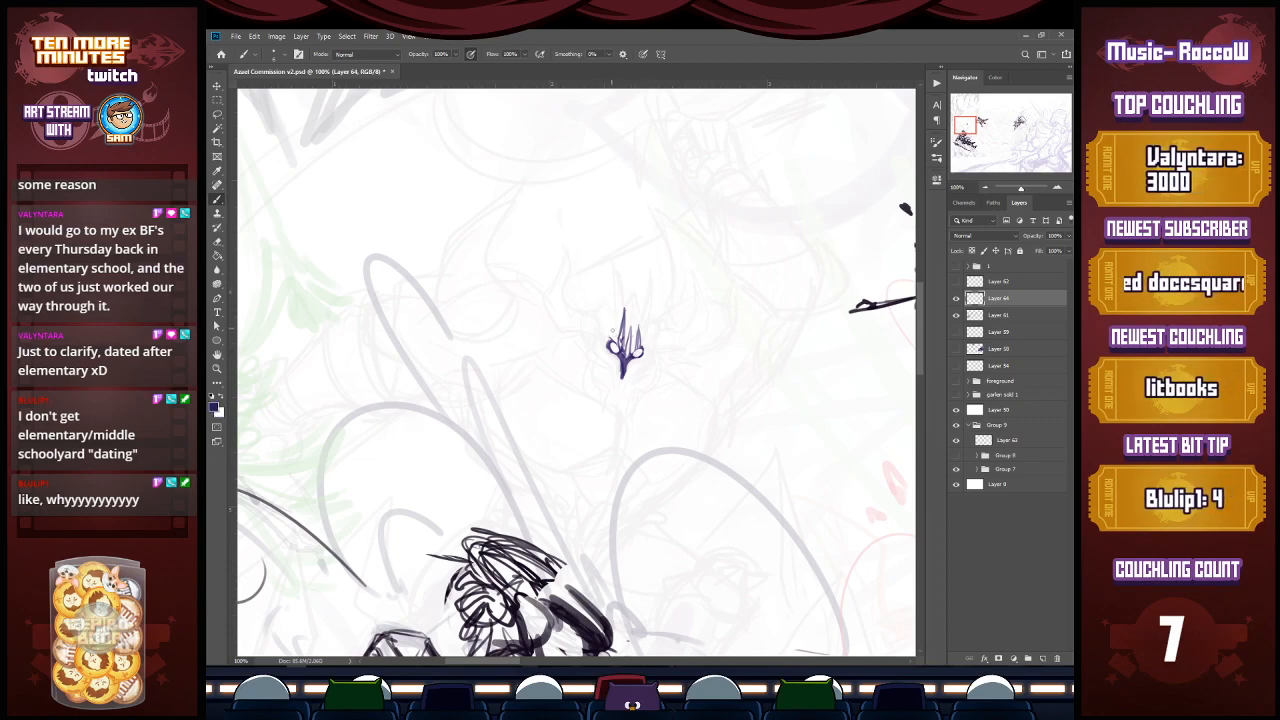
{"action": "mouse_move", "coordinate": [610, 340]}
{"action": "left_mouse_down"}
{"action": "mouse_move", "coordinate": [622, 392]}
{"action": "mouse_move", "coordinate": [638, 368]}
{"action": "left_mouse_up"}
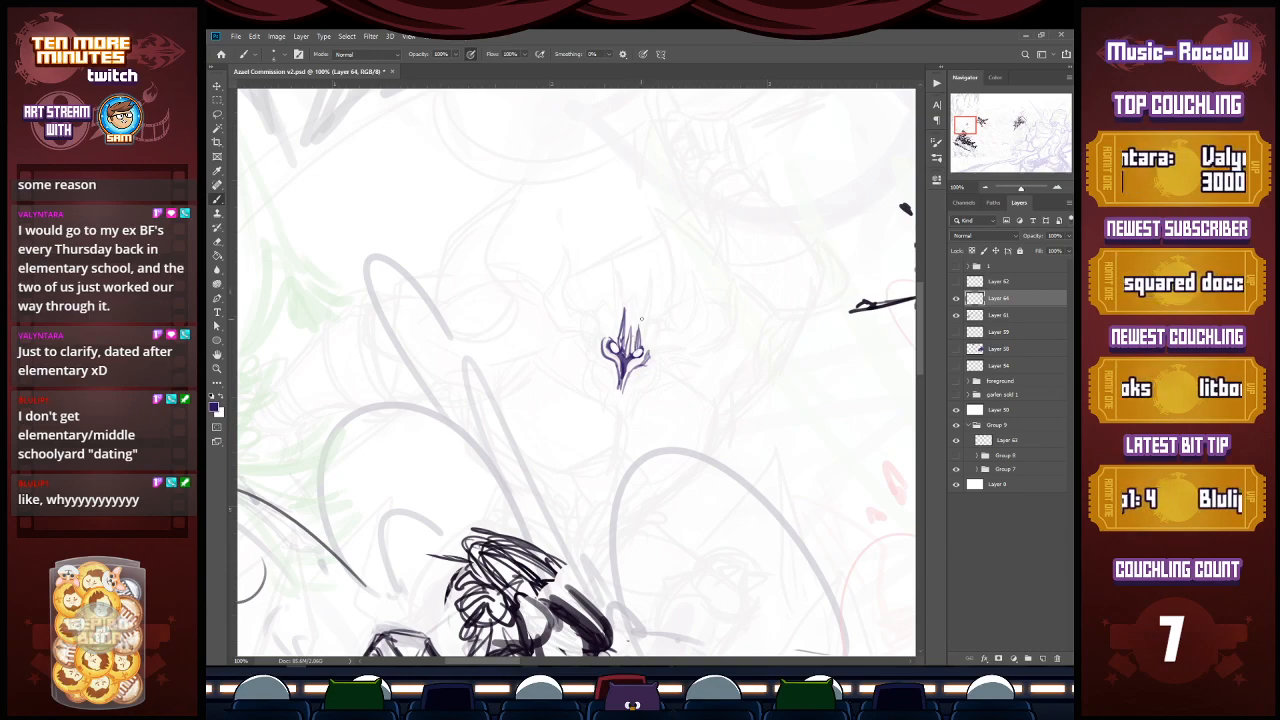
{"action": "left_click_drag", "start_coordinate": [640, 316], "coordinate": [639, 350]}
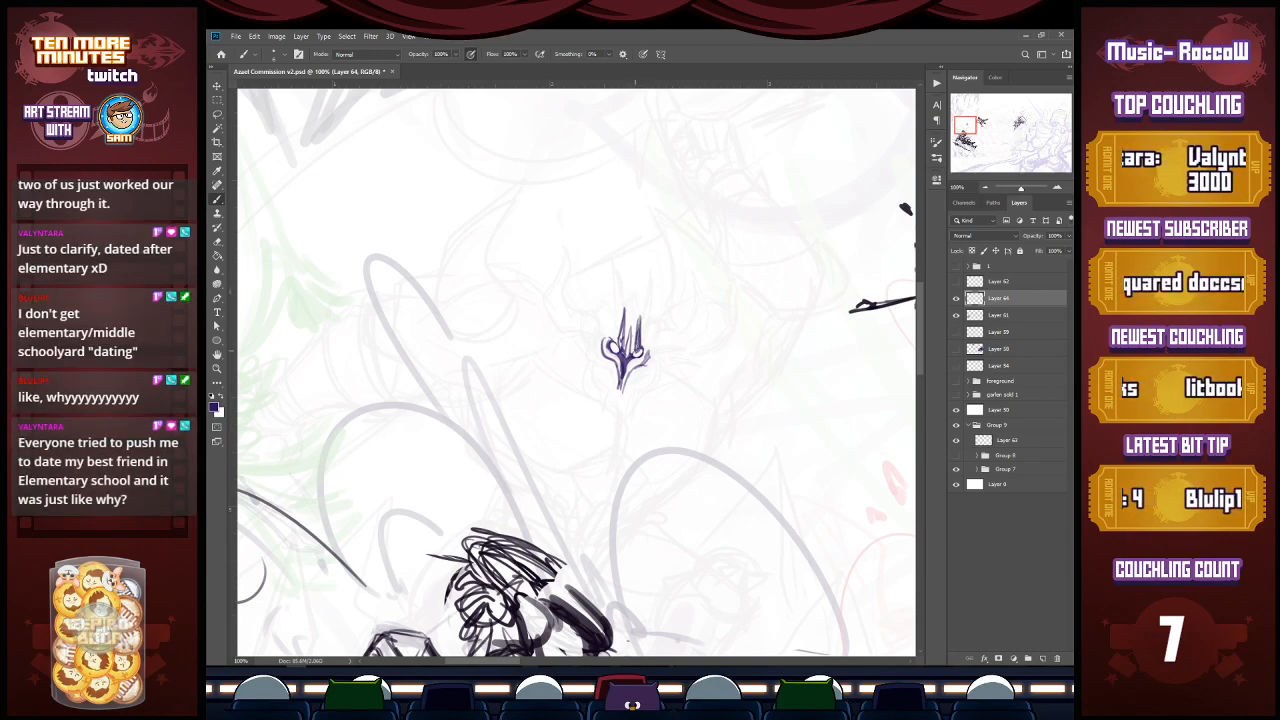
{"action": "key", "text": "x"}
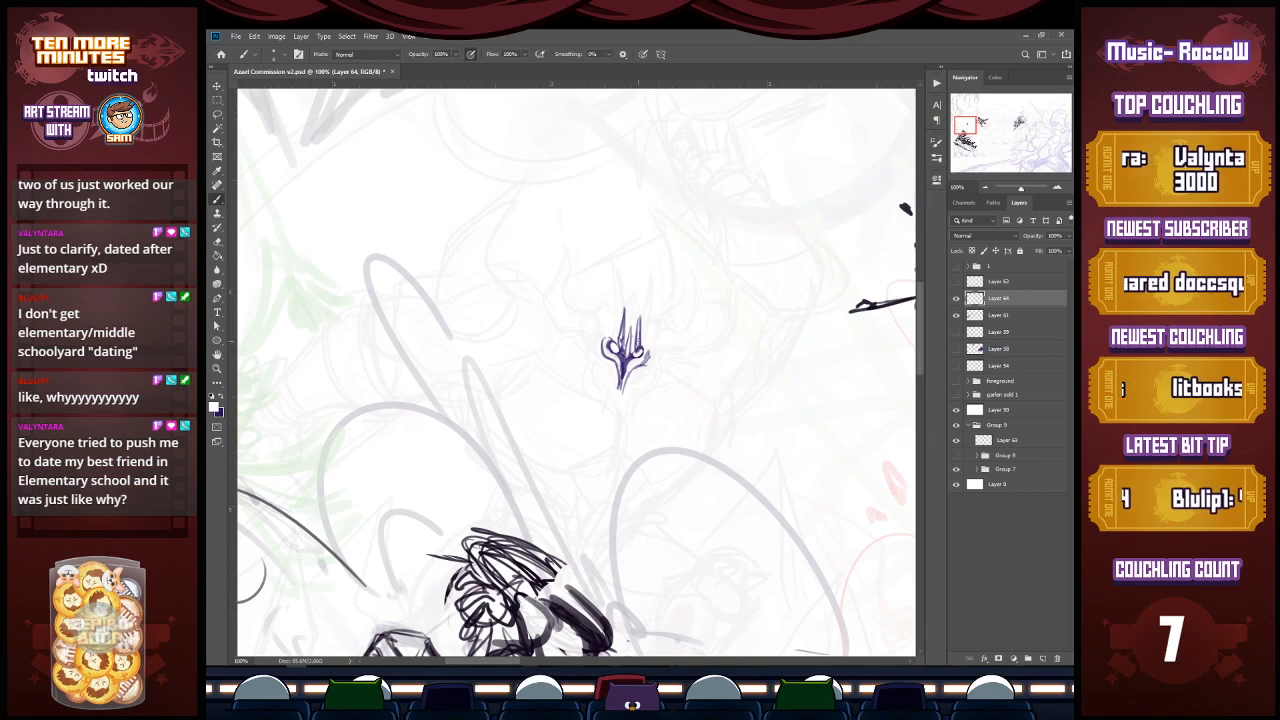
{"action": "key", "text": "x"}
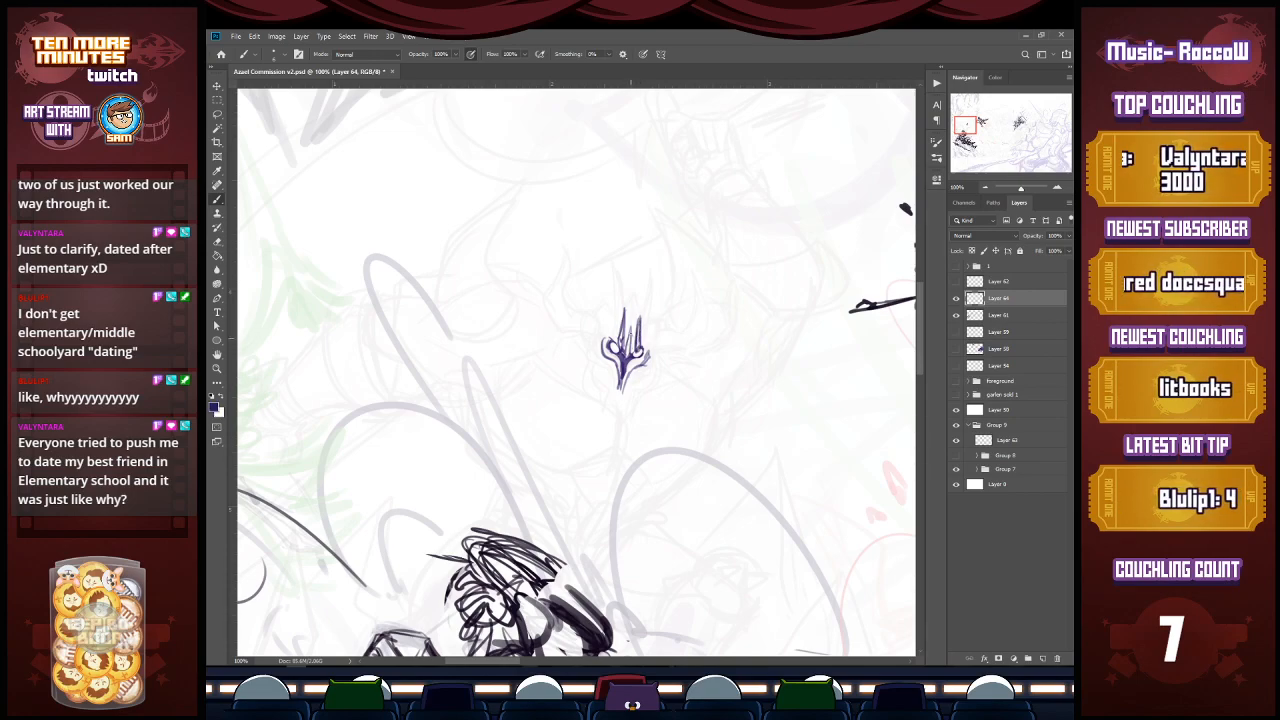
Step: Refine the mask's upright spikes and the gaps between them, alternating white and indigo brush strokes
{"action": "key", "text": "x"}
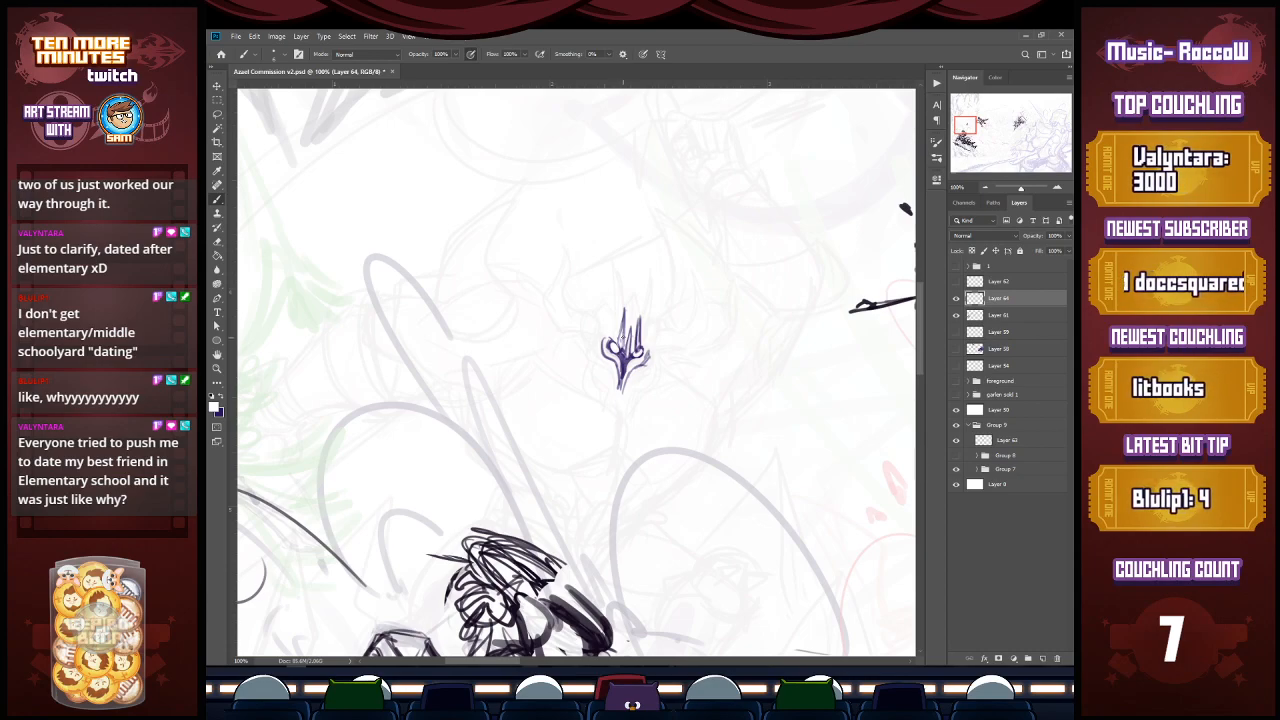
{"action": "key", "text": "x"}
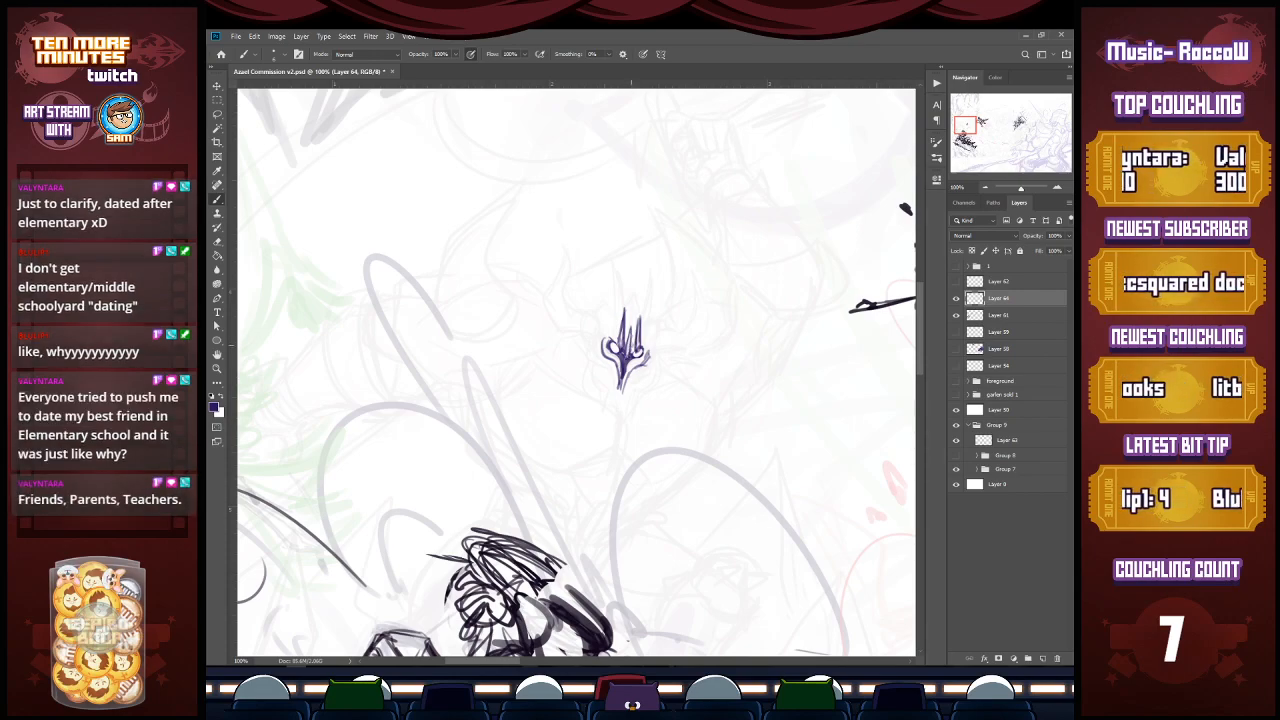
{"action": "key", "text": "x"}
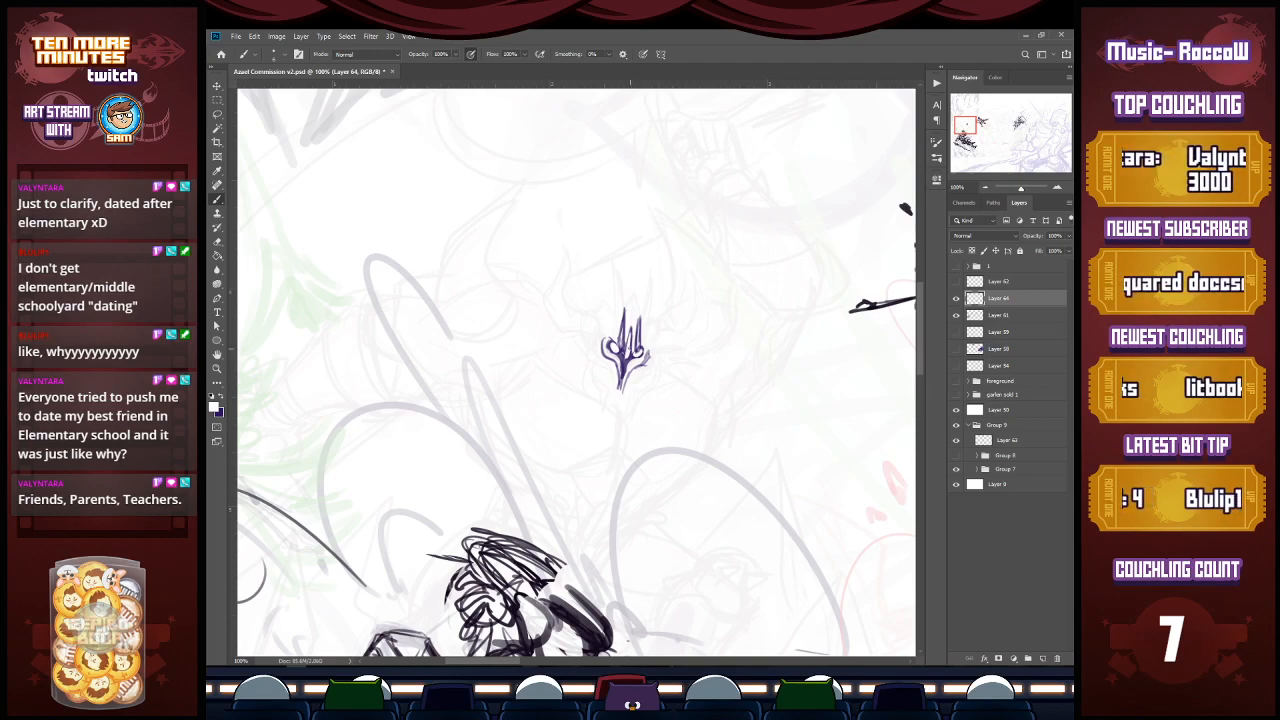
{"action": "key", "text": "x"}
{"action": "key", "text": "x"}
{"action": "key", "text": "x"}
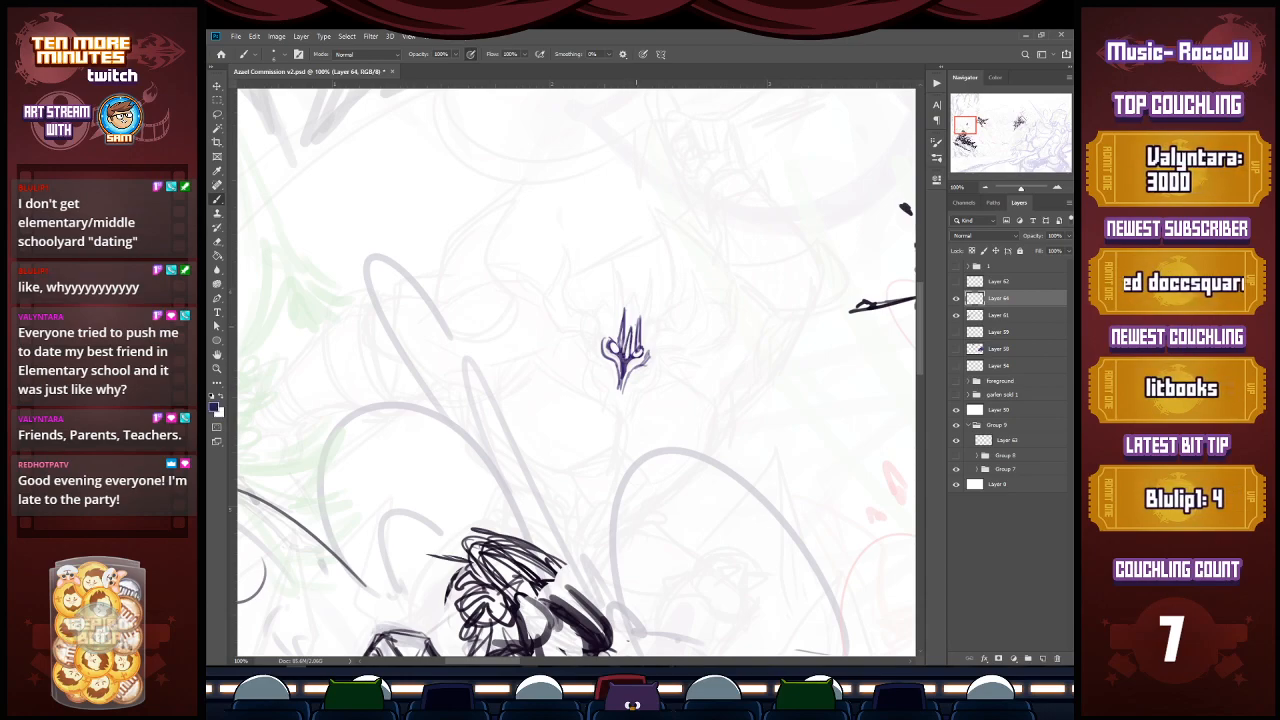
{"action": "key", "text": "x"}
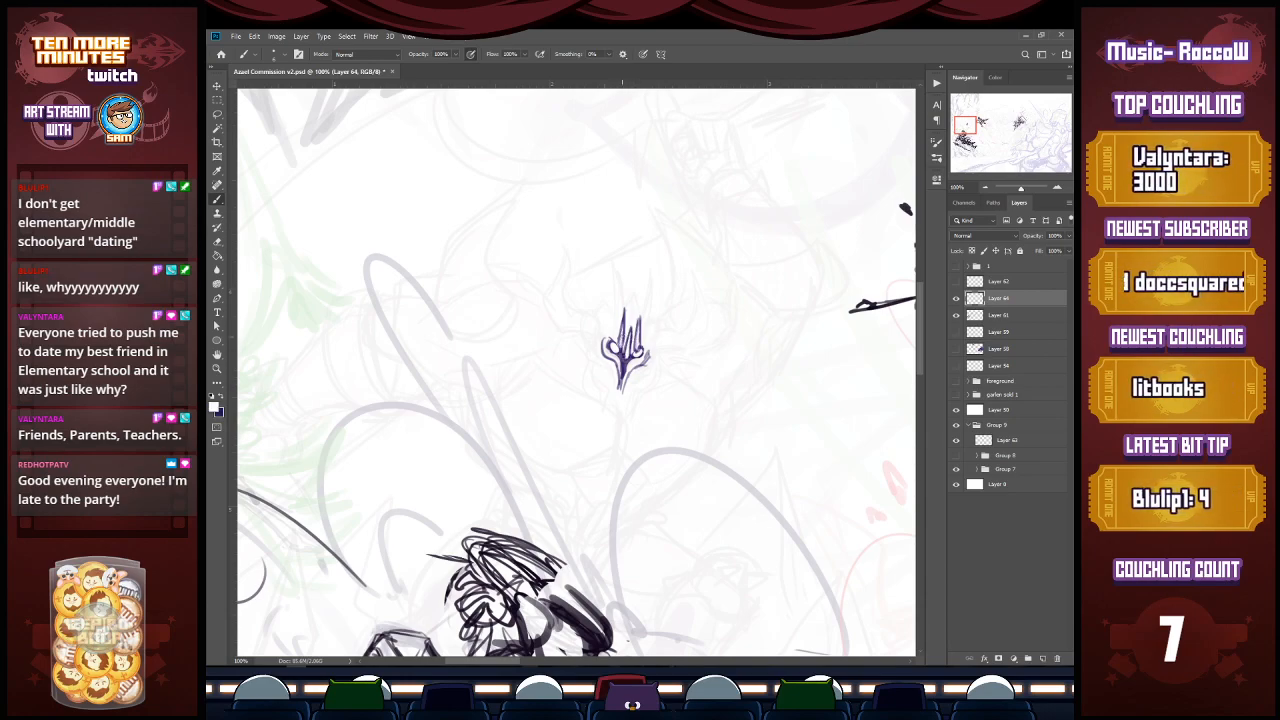
{"action": "key", "text": "x"}
{"action": "key", "text": "x"}
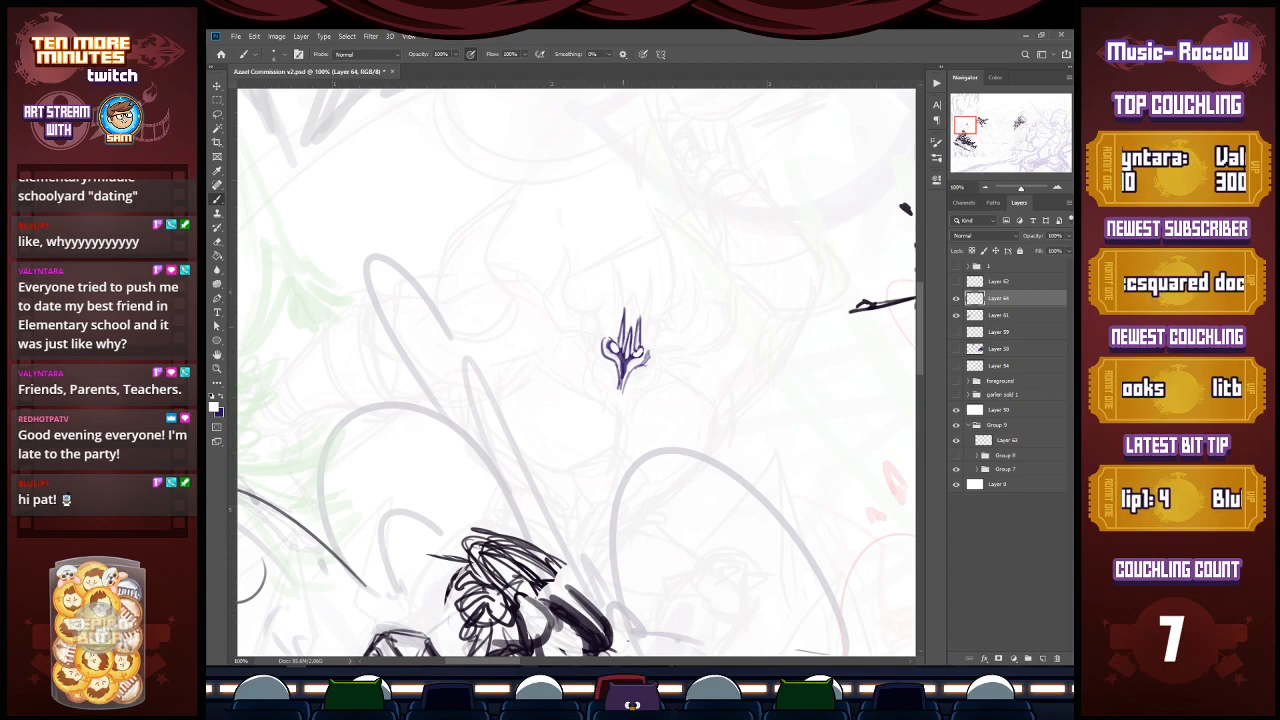
{"action": "key", "text": "x"}
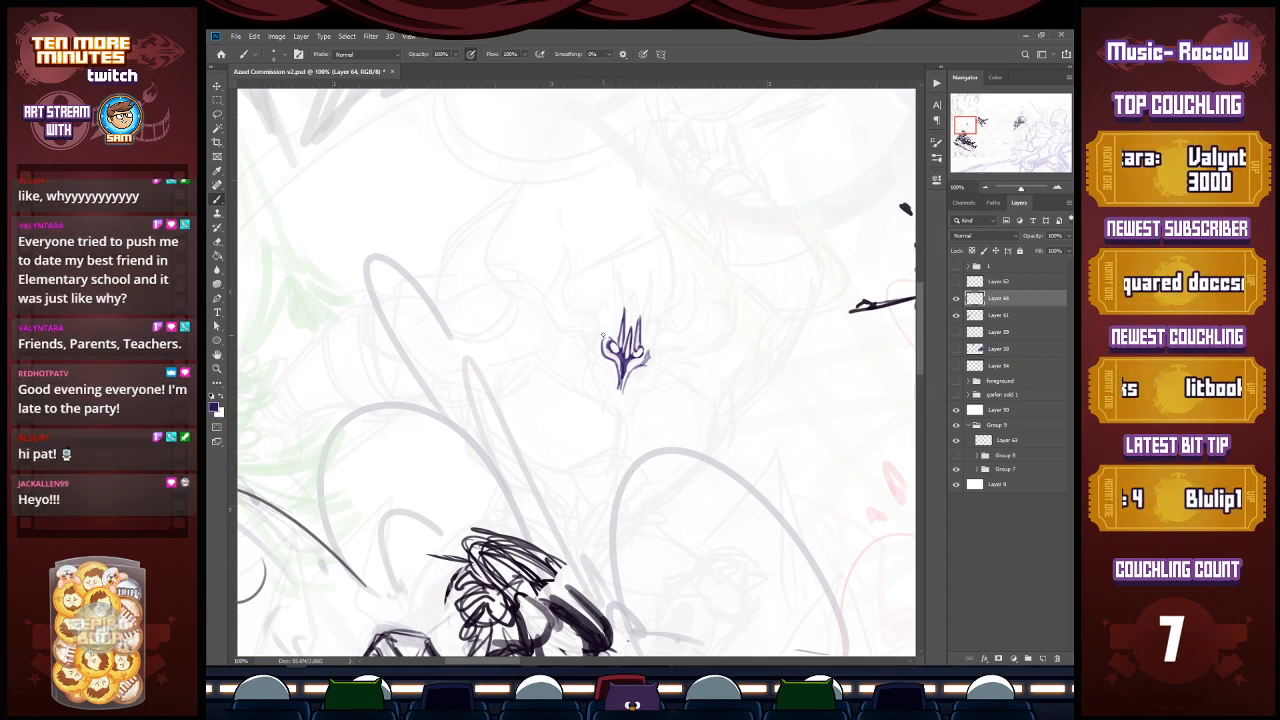
Step: Draw a large upward-curving horn on each side of the mask in indigo
{"action": "mouse_move", "coordinate": [603, 342]}
{"action": "left_mouse_down"}
{"action": "mouse_move", "coordinate": [598, 320]}
{"action": "mouse_move", "coordinate": [581, 318]}
{"action": "mouse_move", "coordinate": [598, 343]}
{"action": "mouse_move", "coordinate": [574, 312]}
{"action": "mouse_move", "coordinate": [567, 254]}
{"action": "mouse_move", "coordinate": [552, 322]}
{"action": "left_mouse_up"}
{"action": "mouse_move", "coordinate": [566, 270]}
{"action": "left_mouse_down"}
{"action": "mouse_move", "coordinate": [557, 328]}
{"action": "mouse_move", "coordinate": [598, 342]}
{"action": "mouse_move", "coordinate": [566, 281]}
{"action": "mouse_move", "coordinate": [600, 318]}
{"action": "left_mouse_up"}
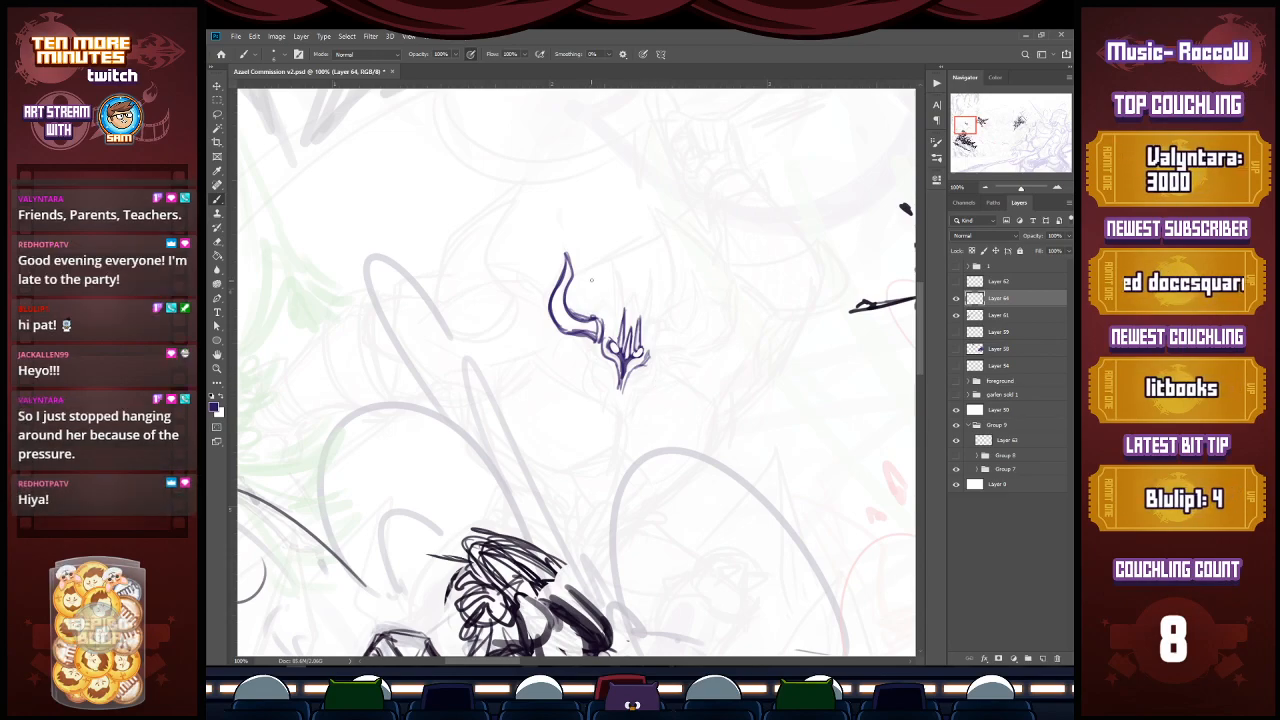
{"action": "left_click_drag", "start_coordinate": [651, 331], "coordinate": [648, 360]}
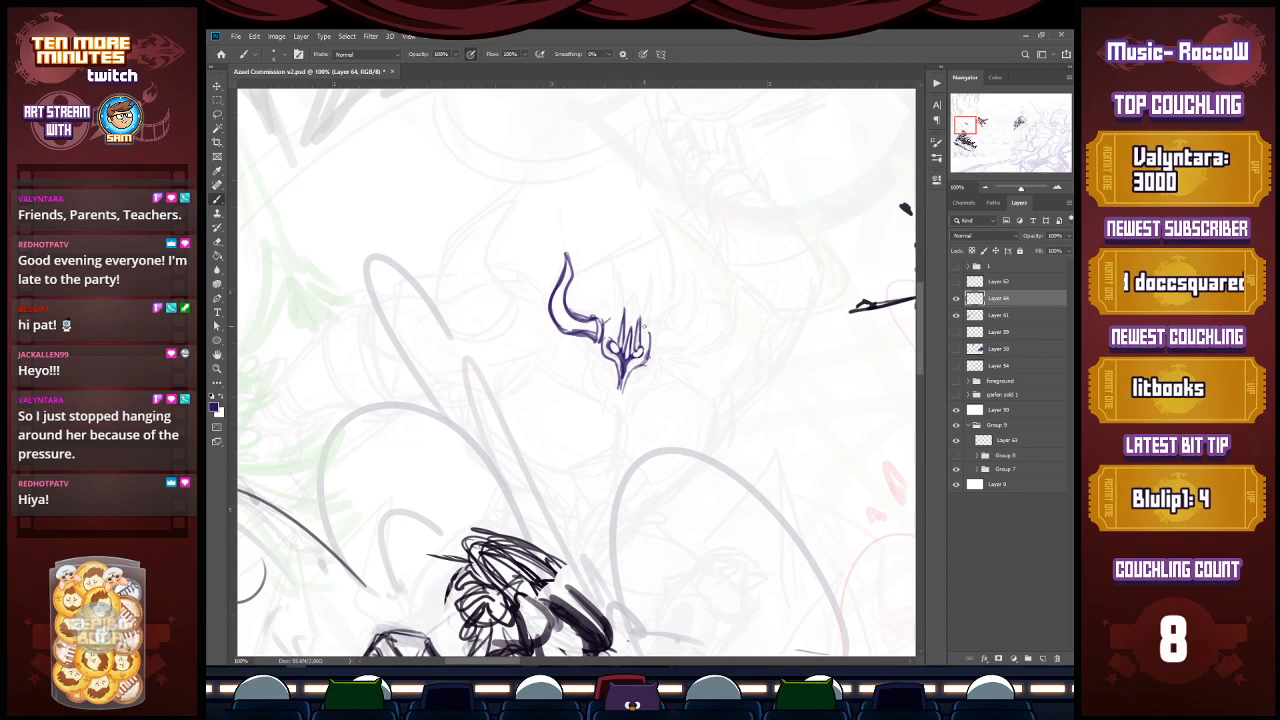
{"action": "mouse_move", "coordinate": [650, 342]}
{"action": "left_mouse_down"}
{"action": "mouse_move", "coordinate": [670, 338]}
{"action": "mouse_move", "coordinate": [677, 315]}
{"action": "mouse_move", "coordinate": [652, 340]}
{"action": "left_mouse_up"}
{"action": "mouse_move", "coordinate": [690, 286]}
{"action": "left_mouse_down"}
{"action": "mouse_move", "coordinate": [688, 326]}
{"action": "mouse_move", "coordinate": [652, 356]}
{"action": "mouse_move", "coordinate": [676, 358]}
{"action": "left_mouse_up"}
{"action": "mouse_move", "coordinate": [684, 338]}
{"action": "left_mouse_down"}
{"action": "mouse_move", "coordinate": [676, 360]}
{"action": "mouse_move", "coordinate": [660, 360]}
{"action": "left_mouse_up"}
{"action": "mouse_move", "coordinate": [690, 296]}
{"action": "left_mouse_down"}
{"action": "mouse_move", "coordinate": [678, 356]}
{"action": "mouse_move", "coordinate": [654, 356]}
{"action": "left_mouse_up"}
Step: Thicken the left horn's outline, erase stray lines along its inner edge and redraw that edge
{"action": "mouse_move", "coordinate": [596, 324]}
{"action": "left_mouse_down"}
{"action": "mouse_move", "coordinate": [600, 350]}
{"action": "mouse_move", "coordinate": [564, 350]}
{"action": "mouse_move", "coordinate": [546, 332]}
{"action": "left_mouse_up"}
{"action": "mouse_move", "coordinate": [570, 270]}
{"action": "left_mouse_down"}
{"action": "mouse_move", "coordinate": [576, 318]}
{"action": "mouse_move", "coordinate": [598, 346]}
{"action": "left_mouse_up"}
{"action": "key", "text": "x"}
{"action": "left_click_drag", "start_coordinate": [598, 330], "coordinate": [596, 346]}
{"action": "left_click_drag", "start_coordinate": [573, 281], "coordinate": [568, 309]}
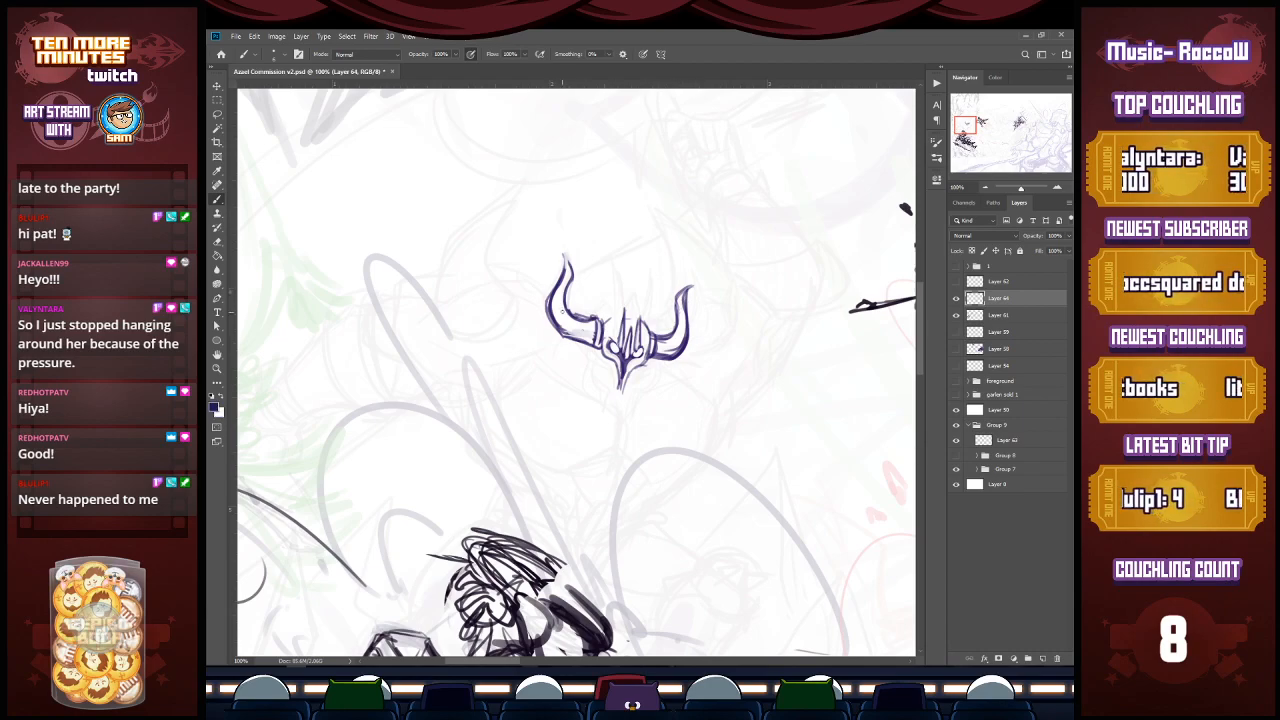
{"action": "key", "text": "e"}
{"action": "mouse_move", "coordinate": [571, 298]}
{"action": "left_mouse_down"}
{"action": "mouse_move", "coordinate": [553, 327]}
{"action": "mouse_move", "coordinate": [567, 312]}
{"action": "mouse_move", "coordinate": [555, 300]}
{"action": "mouse_move", "coordinate": [565, 262]}
{"action": "mouse_move", "coordinate": [577, 316]}
{"action": "mouse_move", "coordinate": [566, 258]}
{"action": "mouse_move", "coordinate": [555, 323]}
{"action": "mouse_move", "coordinate": [568, 340]}
{"action": "mouse_move", "coordinate": [588, 321]}
{"action": "left_mouse_up"}
{"action": "key", "text": "b"}
{"action": "left_click_drag", "start_coordinate": [578, 297], "coordinate": [572, 319]}
Step: Add the top of the head with two tall central spikes and sharpen both horn tips
{"action": "mouse_move", "coordinate": [578, 266]}
{"action": "left_mouse_down"}
{"action": "mouse_move", "coordinate": [579, 302]}
{"action": "mouse_move", "coordinate": [650, 334]}
{"action": "mouse_move", "coordinate": [618, 348]}
{"action": "mouse_move", "coordinate": [612, 260]}
{"action": "mouse_move", "coordinate": [613, 339]}
{"action": "mouse_move", "coordinate": [649, 317]}
{"action": "mouse_move", "coordinate": [645, 264]}
{"action": "mouse_move", "coordinate": [651, 345]}
{"action": "mouse_move", "coordinate": [611, 343]}
{"action": "mouse_move", "coordinate": [651, 341]}
{"action": "mouse_move", "coordinate": [631, 300]}
{"action": "mouse_move", "coordinate": [656, 336]}
{"action": "left_mouse_up"}
{"action": "key", "text": "x"}
{"action": "key", "text": "x"}
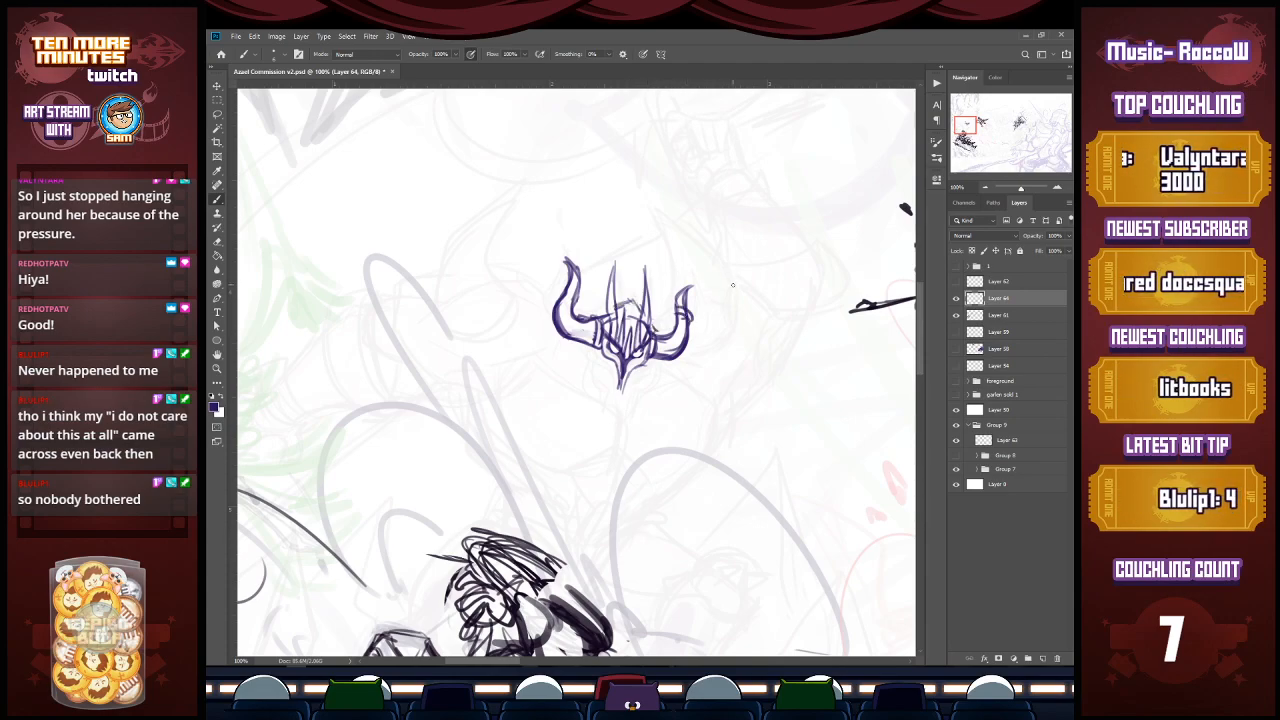
{"action": "left_click_drag", "start_coordinate": [690, 298], "coordinate": [705, 280]}
{"action": "left_click_drag", "start_coordinate": [566, 288], "coordinate": [575, 291]}
{"action": "left_click_drag", "start_coordinate": [560, 253], "coordinate": [574, 280]}
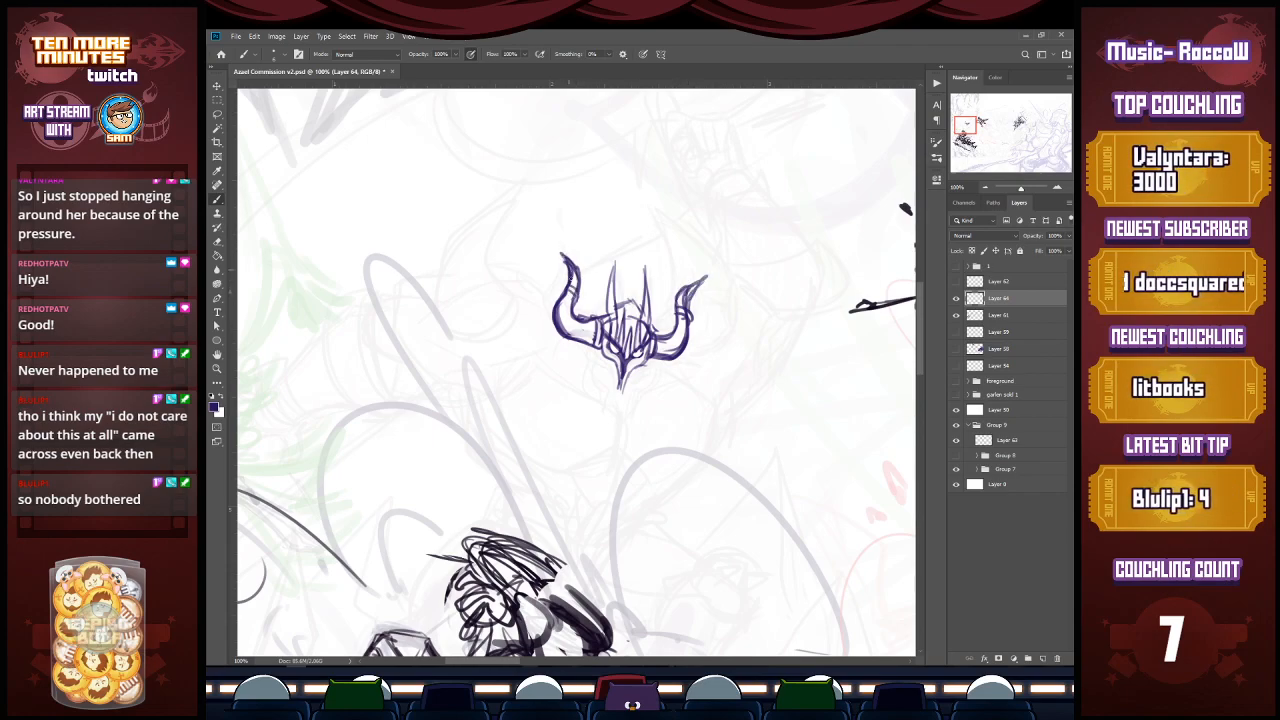
Step: Draw the bands around the base of both horns, cleaning up the lines with white
{"action": "mouse_move", "coordinate": [651, 317]}
{"action": "left_mouse_down"}
{"action": "mouse_move", "coordinate": [657, 341]}
{"action": "mouse_move", "coordinate": [642, 310]}
{"action": "mouse_move", "coordinate": [651, 320]}
{"action": "mouse_move", "coordinate": [617, 376]}
{"action": "mouse_move", "coordinate": [679, 331]}
{"action": "mouse_move", "coordinate": [671, 357]}
{"action": "left_mouse_up"}
{"action": "key", "text": "x"}
{"action": "key", "text": "x"}
{"action": "key", "text": "x"}
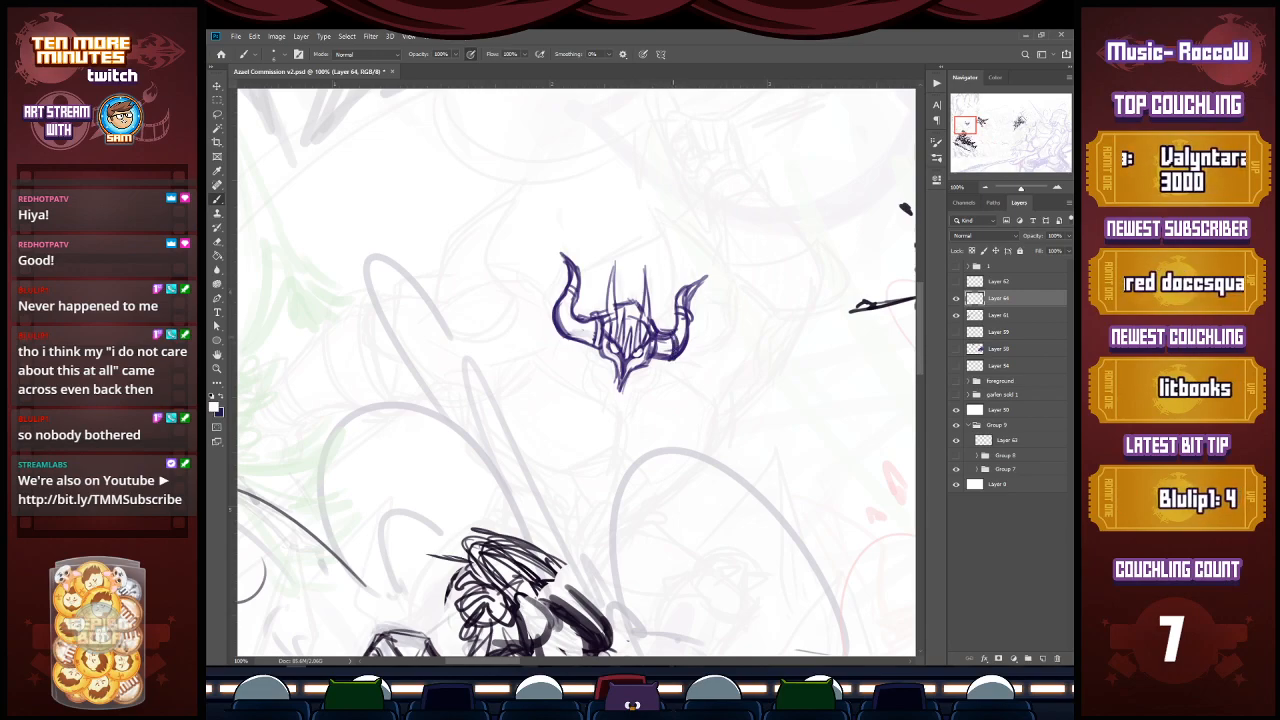
{"action": "key", "text": "x"}
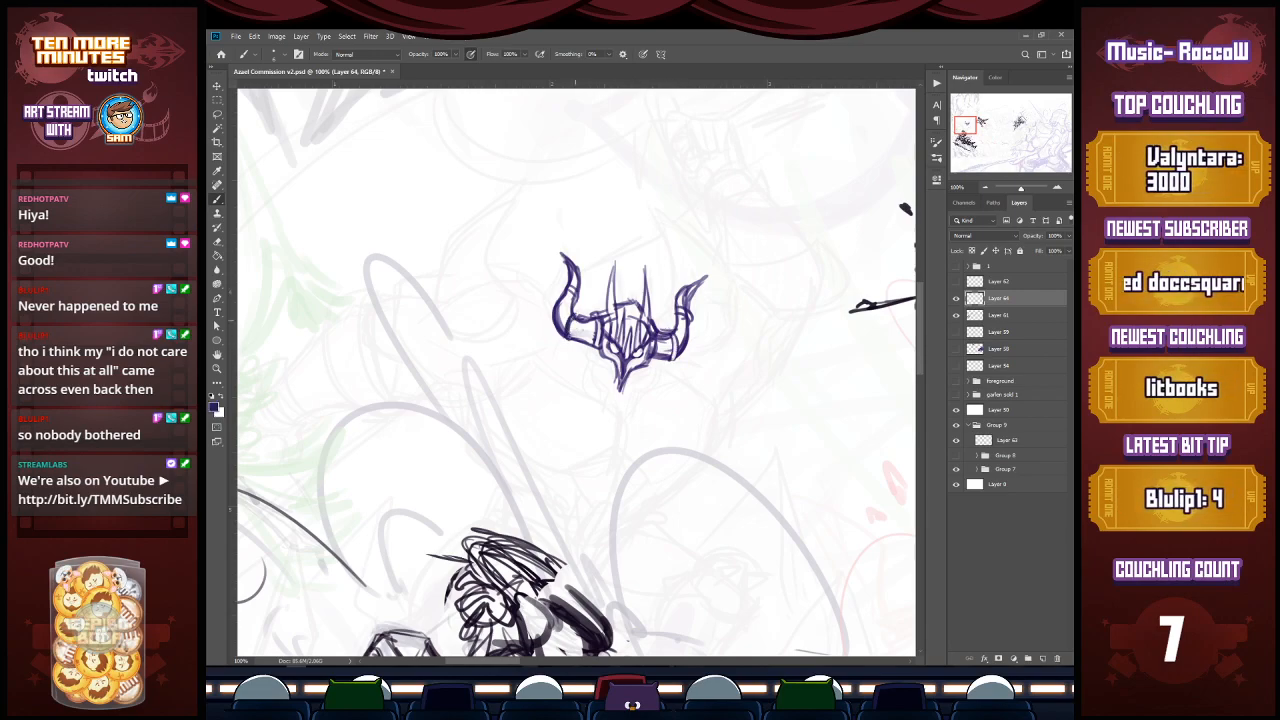
{"action": "key", "text": "x"}
{"action": "mouse_move", "coordinate": [574, 316]}
{"action": "left_mouse_down"}
{"action": "mouse_move", "coordinate": [569, 336]}
{"action": "mouse_move", "coordinate": [597, 314]}
{"action": "left_mouse_up"}
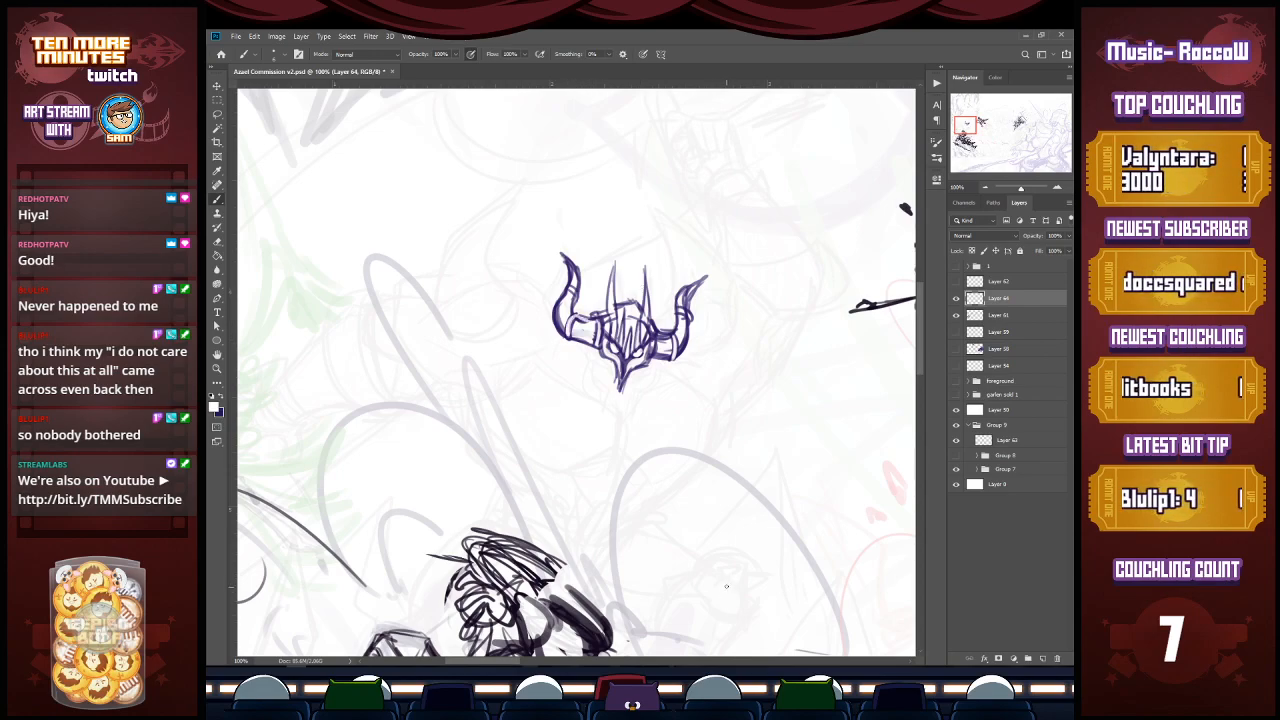
Step: Lasso the horned head sketch, move it up and to the right of the faded figure, and deselect
{"action": "key", "text": "l"}
{"action": "left_click_drag", "start_coordinate": [689, 408], "coordinate": [654, 463]}
{"action": "key", "text": "v"}
{"action": "mouse_move", "coordinate": [660, 344]}
{"action": "left_mouse_down"}
{"action": "mouse_move", "coordinate": [734, 229]}
{"action": "mouse_move", "coordinate": [788, 184]}
{"action": "left_mouse_up"}
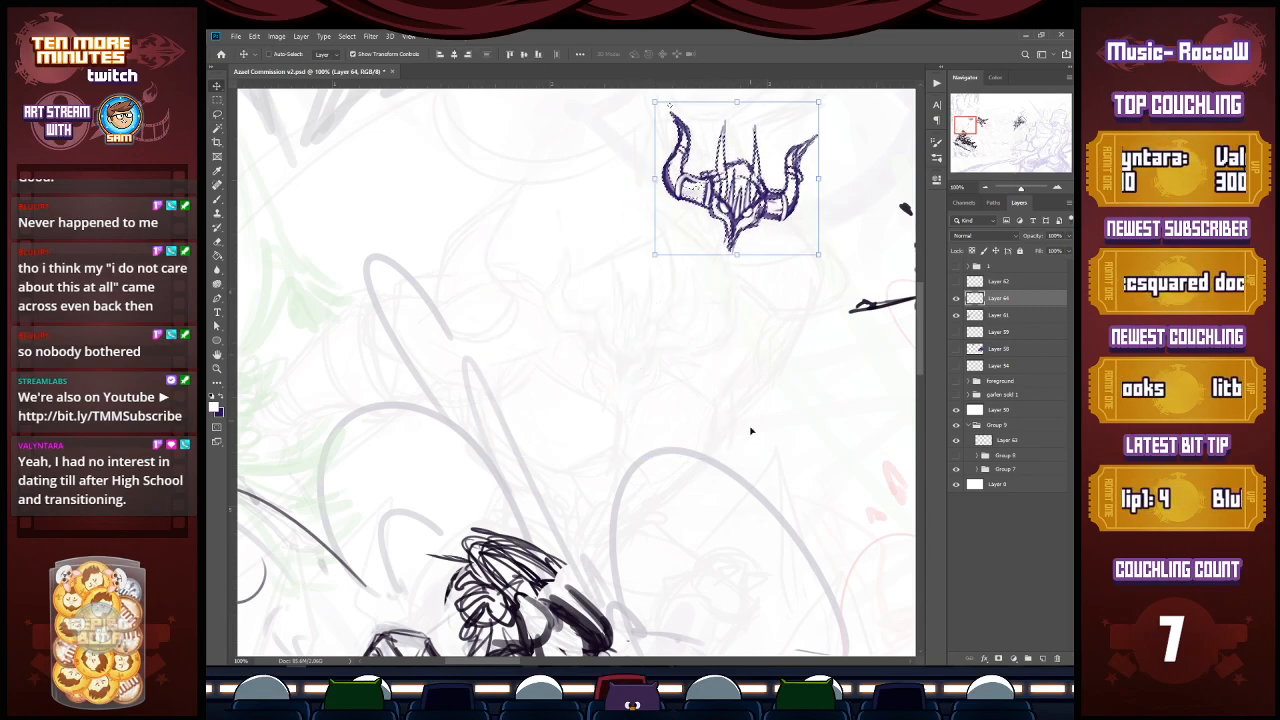
{"action": "key", "text": "l"}
{"action": "key", "text": "ctrl+d"}
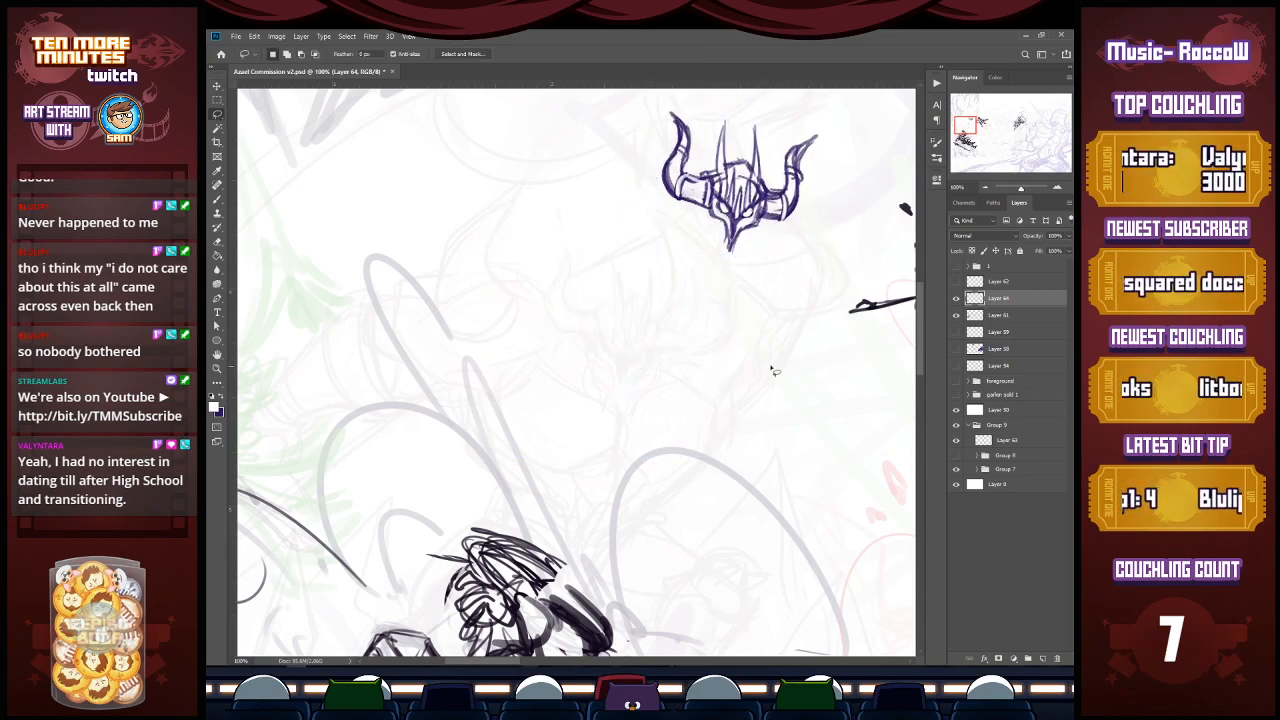
Step: Hide the white overlay layer above Group 9 to reveal the rough sketch at full strength and reactivate the Brush tool
{"action": "key", "text": "b"}
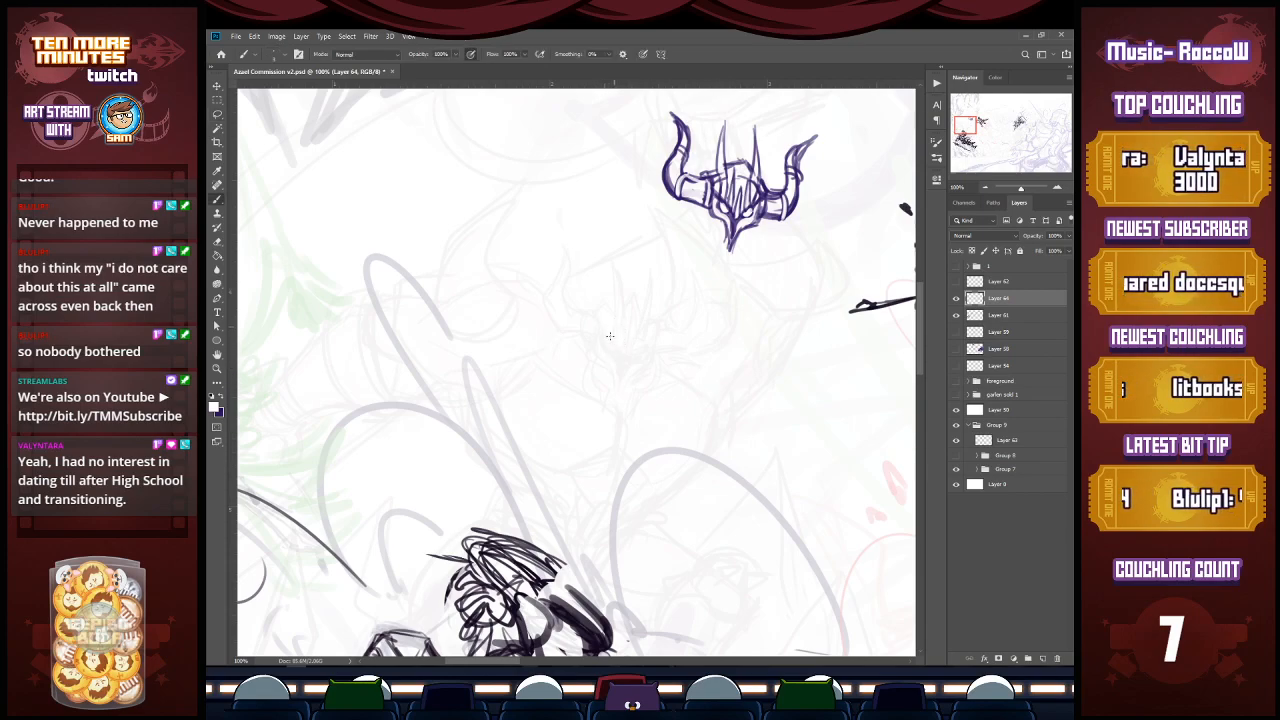
{"action": "key", "text": "l"}
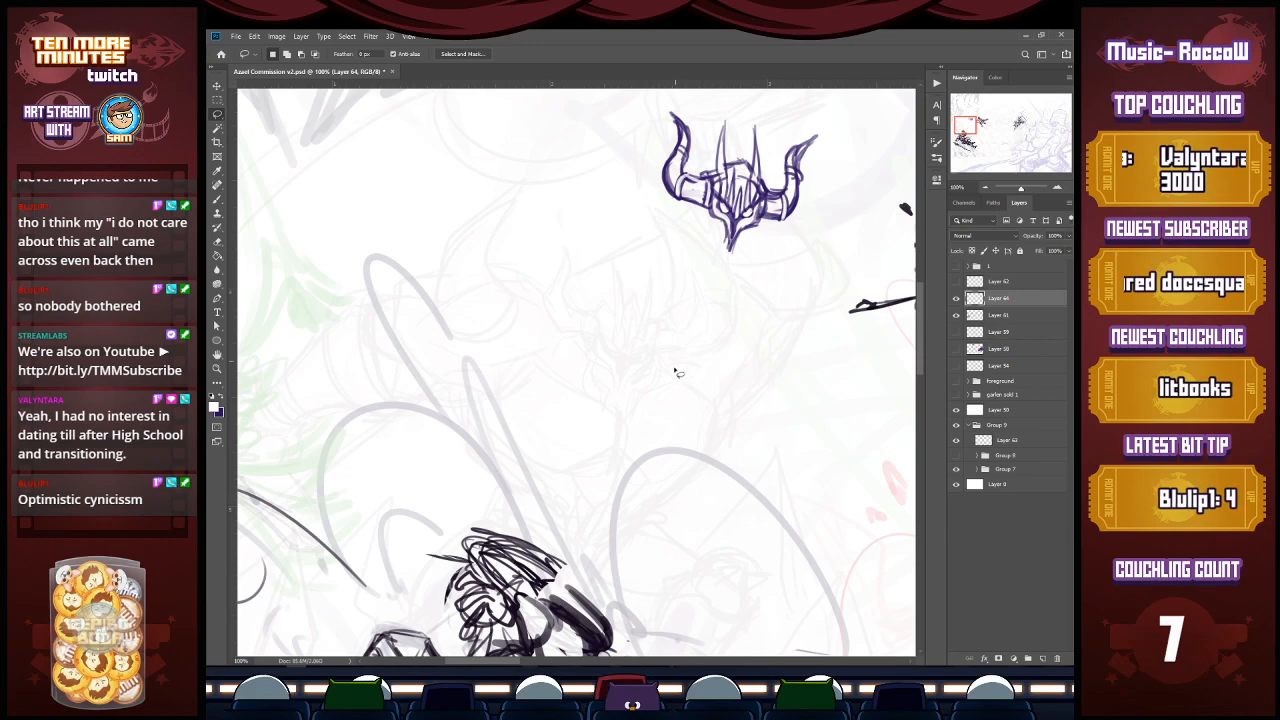
{"action": "left_click", "coordinate": [956, 410]}
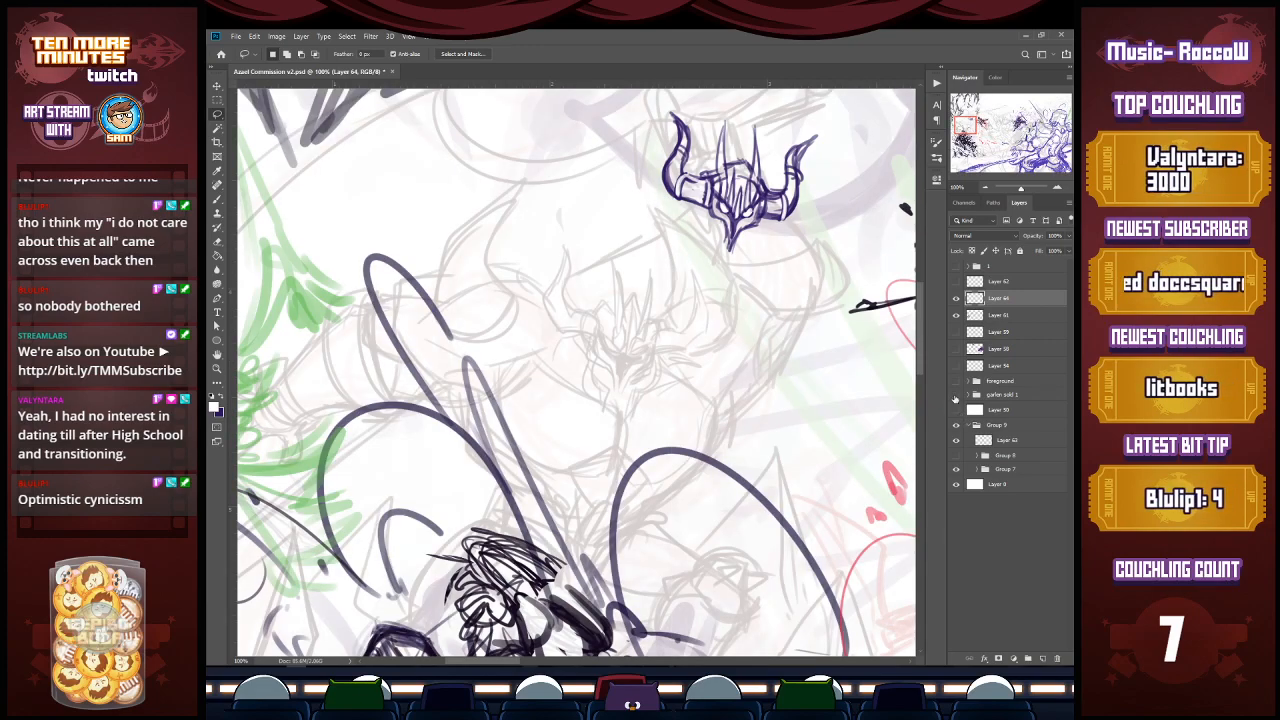
{"action": "key", "text": "b"}
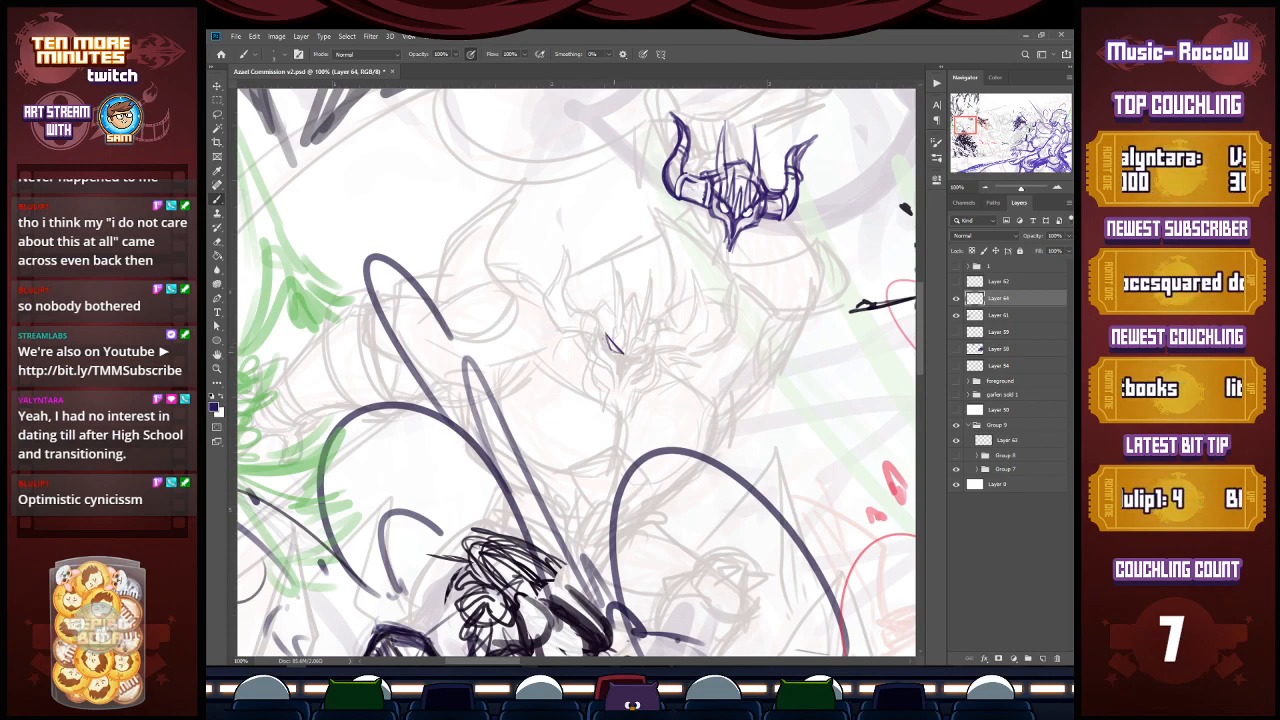
Step: Sketch a new face over the faded figure's head, with angry brows, tall central spikes and a pointed nose guard
{"action": "mouse_move", "coordinate": [632, 354]}
{"action": "left_mouse_down"}
{"action": "mouse_move", "coordinate": [651, 344]}
{"action": "mouse_move", "coordinate": [614, 350]}
{"action": "left_mouse_up"}
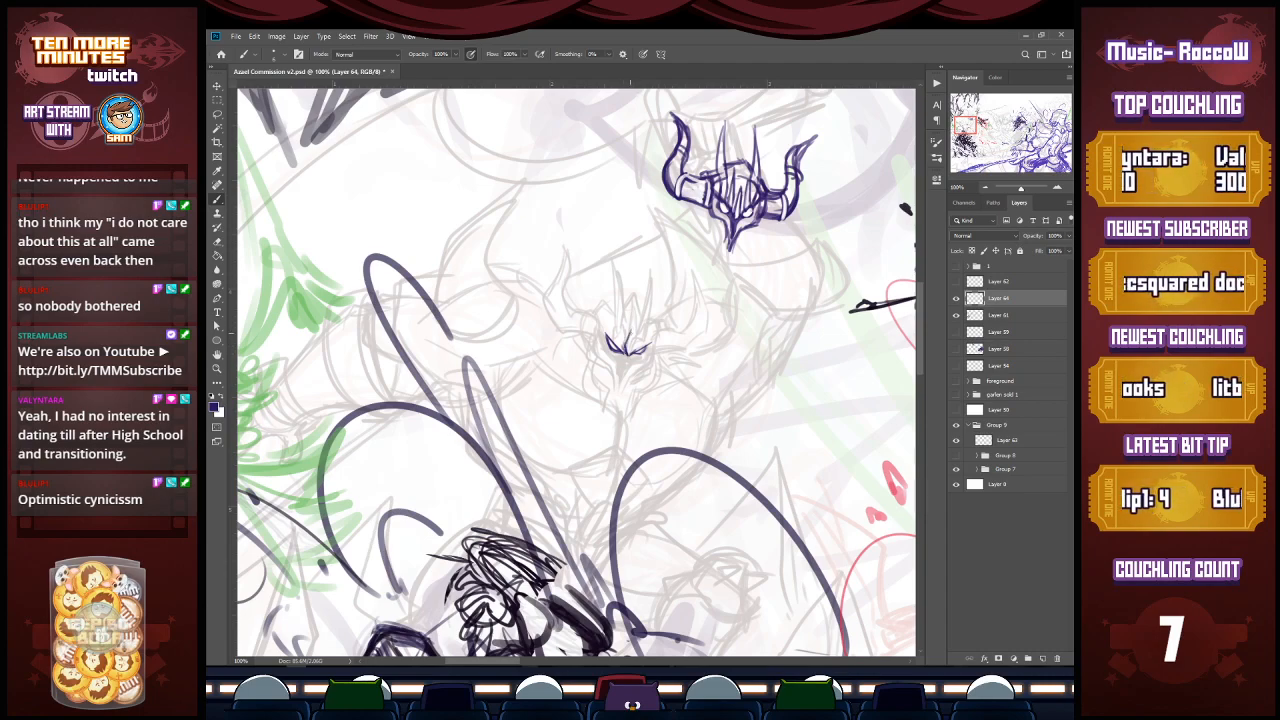
{"action": "left_click_drag", "start_coordinate": [617, 342], "coordinate": [616, 274]}
{"action": "left_click_drag", "start_coordinate": [620, 320], "coordinate": [612, 274]}
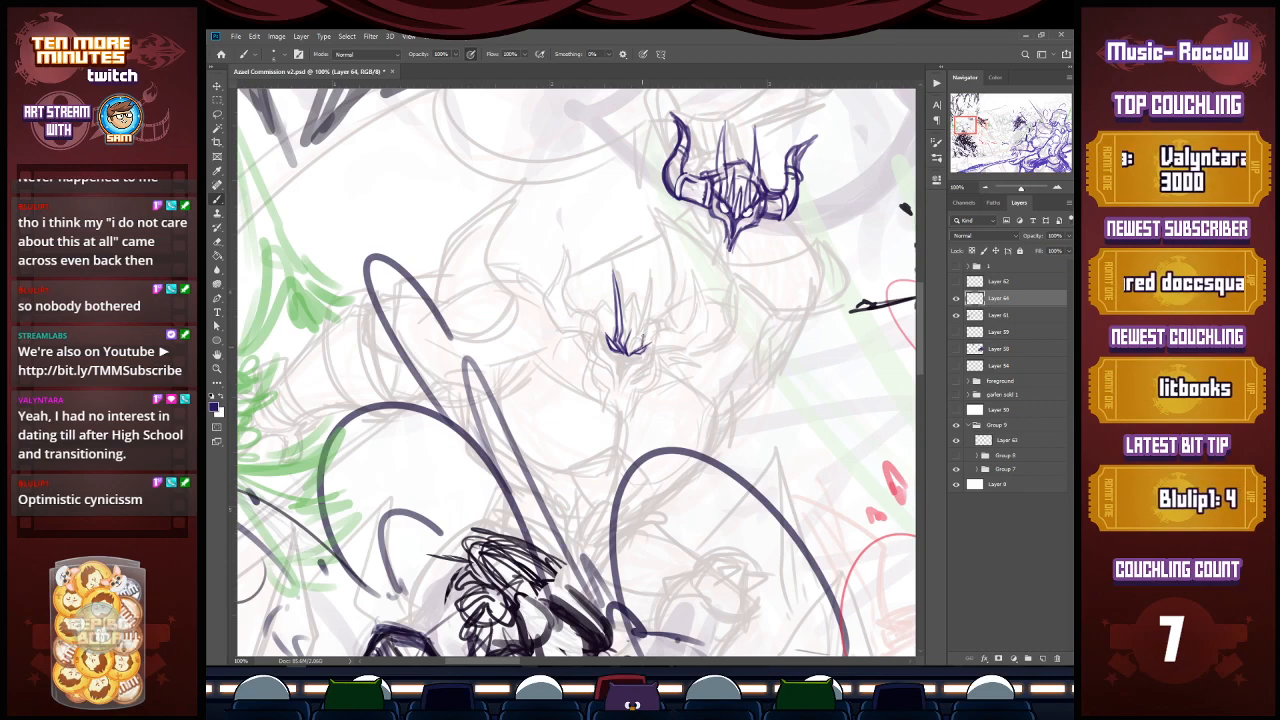
{"action": "mouse_move", "coordinate": [645, 346]}
{"action": "left_mouse_down"}
{"action": "mouse_move", "coordinate": [647, 274]}
{"action": "mouse_move", "coordinate": [651, 294]}
{"action": "left_mouse_up"}
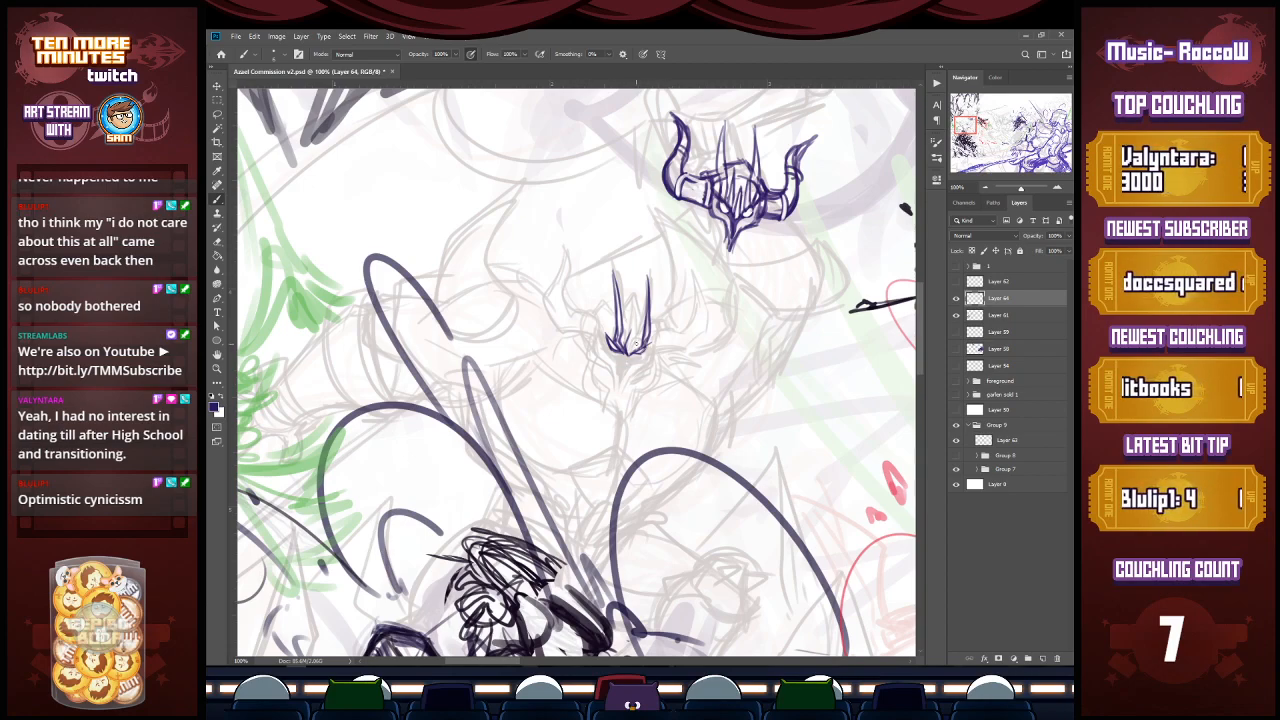
{"action": "left_click_drag", "start_coordinate": [622, 350], "coordinate": [628, 292]}
{"action": "mouse_move", "coordinate": [634, 356]}
{"action": "left_mouse_down"}
{"action": "mouse_move", "coordinate": [640, 294]}
{"action": "mouse_move", "coordinate": [638, 306]}
{"action": "left_mouse_up"}
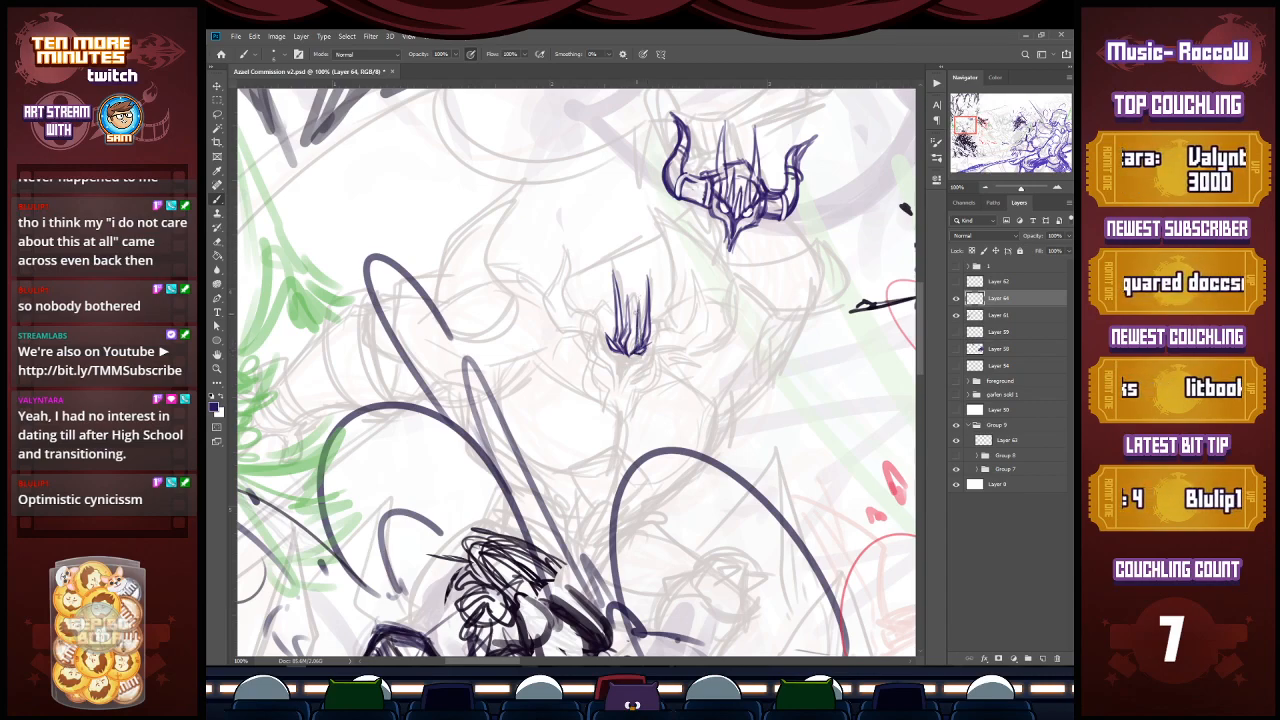
{"action": "left_click_drag", "start_coordinate": [604, 330], "coordinate": [623, 385]}
{"action": "mouse_move", "coordinate": [630, 364]}
{"action": "left_mouse_down"}
{"action": "mouse_move", "coordinate": [646, 351]}
{"action": "mouse_move", "coordinate": [611, 350]}
{"action": "mouse_move", "coordinate": [626, 382]}
{"action": "left_mouse_up"}
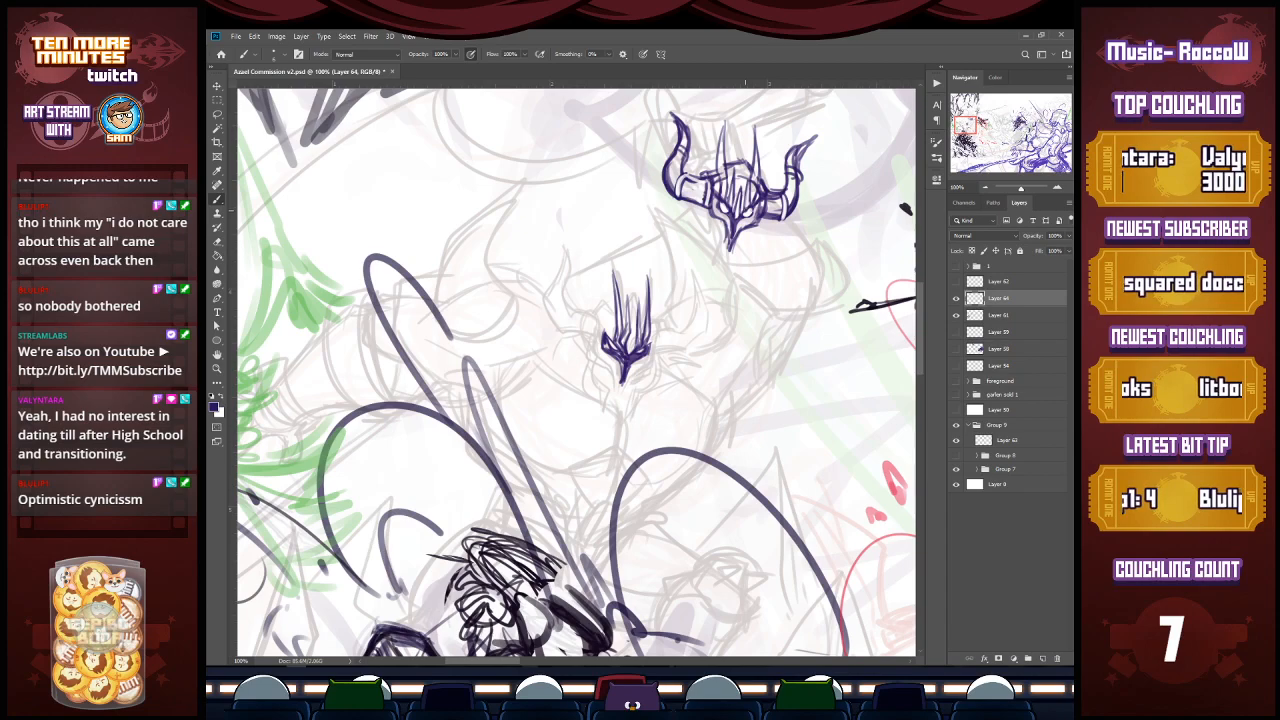
Step: Lasso the horns of the earlier head sketch and fit them onto both sides of the new face
{"action": "key", "text": "l"}
{"action": "mouse_move", "coordinate": [762, 228]}
{"action": "left_mouse_down"}
{"action": "mouse_move", "coordinate": [759, 117]}
{"action": "mouse_move", "coordinate": [723, 118]}
{"action": "mouse_move", "coordinate": [702, 165]}
{"action": "mouse_move", "coordinate": [707, 200]}
{"action": "mouse_move", "coordinate": [717, 253]}
{"action": "mouse_move", "coordinate": [747, 256]}
{"action": "mouse_move", "coordinate": [759, 231]}
{"action": "mouse_move", "coordinate": [793, 246]}
{"action": "mouse_move", "coordinate": [823, 107]}
{"action": "mouse_move", "coordinate": [711, 95]}
{"action": "mouse_move", "coordinate": [650, 200]}
{"action": "left_mouse_up"}
{"action": "key", "text": "ctrl+x"}
{"action": "key", "text": "v"}
{"action": "mouse_move", "coordinate": [792, 200]}
{"action": "left_mouse_down"}
{"action": "mouse_move", "coordinate": [680, 320]}
{"action": "mouse_move", "coordinate": [685, 348]}
{"action": "mouse_move", "coordinate": [700, 328]}
{"action": "mouse_move", "coordinate": [680, 350]}
{"action": "left_mouse_up"}
{"action": "key", "text": "ctrl+t"}
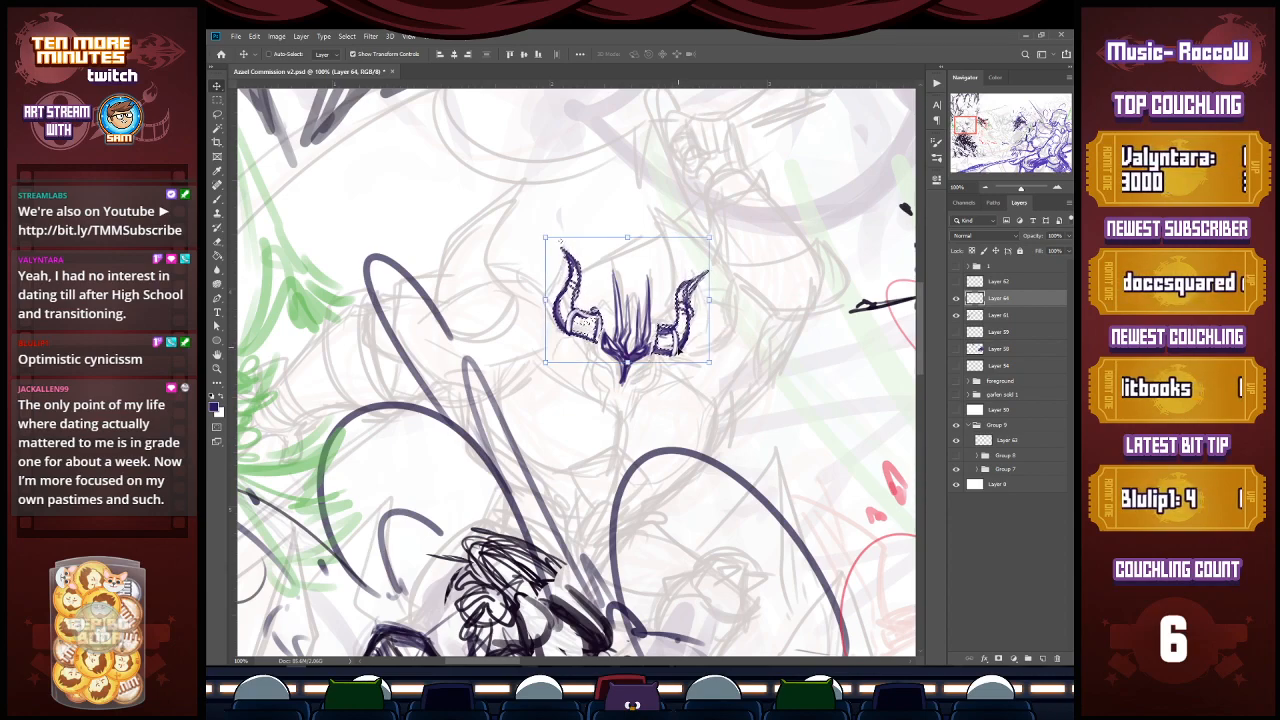
{"action": "key", "text": "Return"}
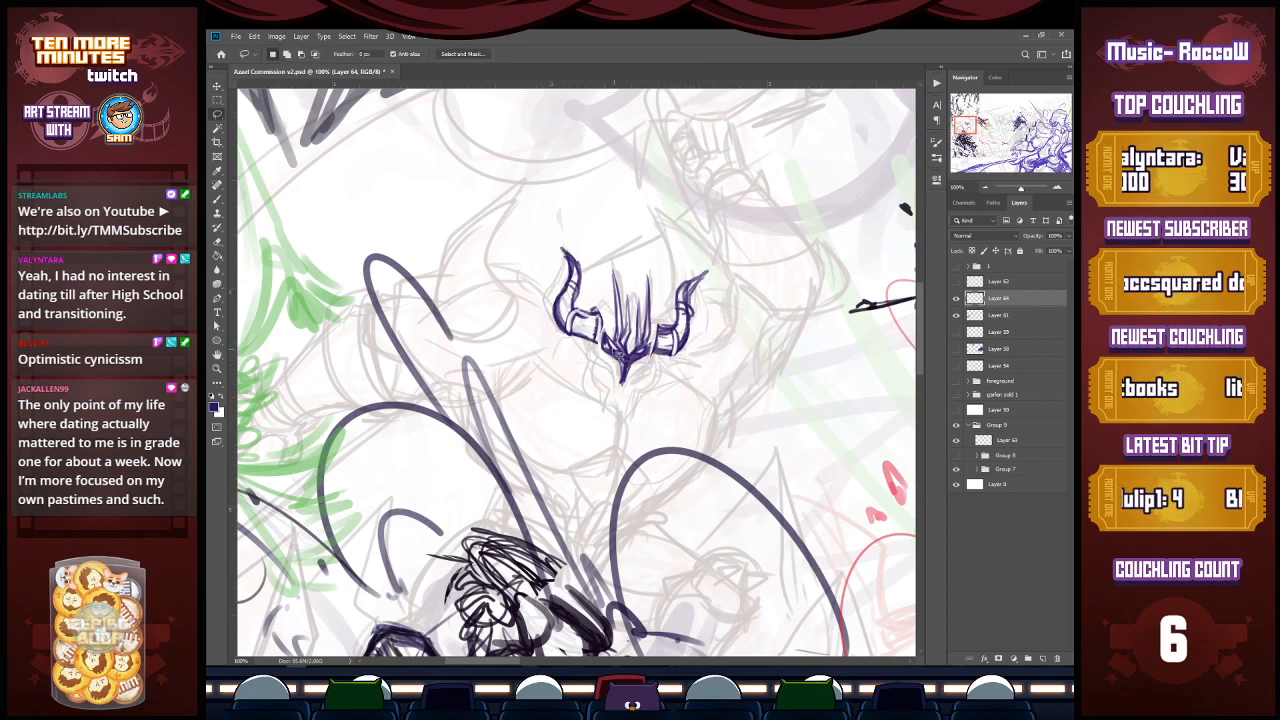
Step: Draw the cheek lines and brow details that join the transferred horns to the face
{"action": "key", "text": "b"}
{"action": "mouse_move", "coordinate": [596, 322]}
{"action": "left_mouse_down"}
{"action": "mouse_move", "coordinate": [600, 362]}
{"action": "mouse_move", "coordinate": [626, 386]}
{"action": "left_mouse_up"}
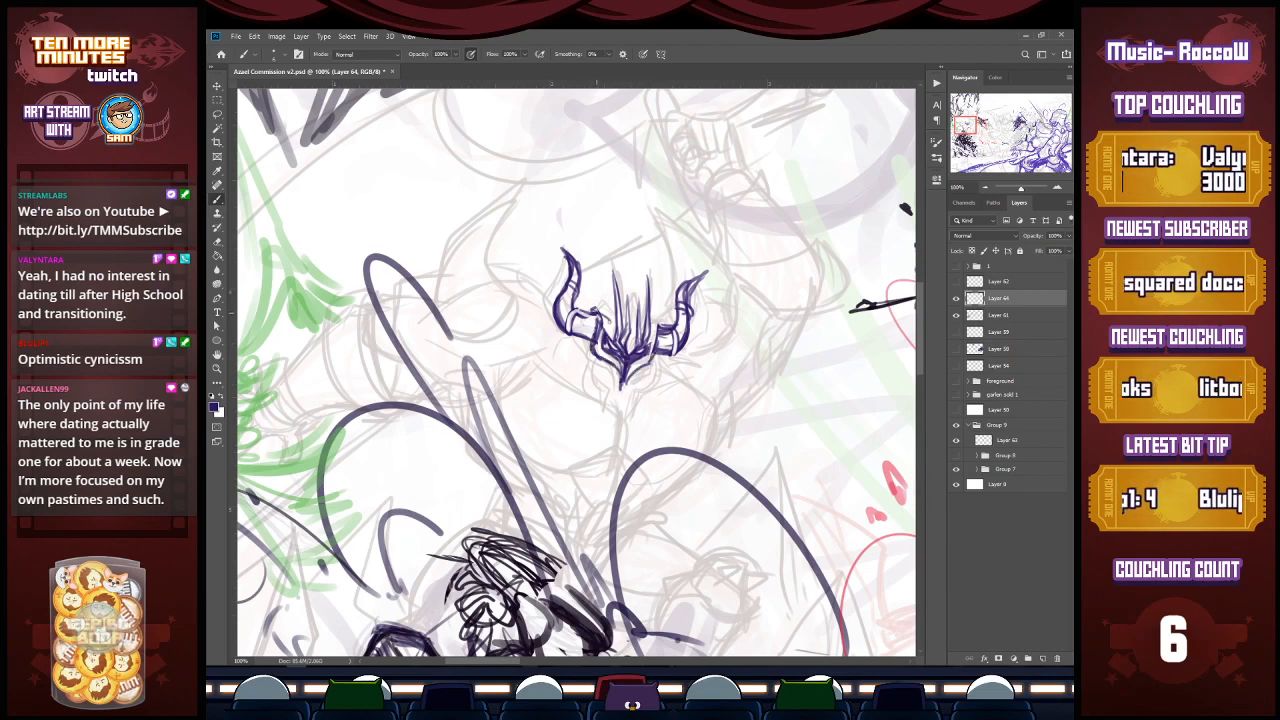
{"action": "left_click_drag", "start_coordinate": [624, 342], "coordinate": [634, 354]}
{"action": "mouse_move", "coordinate": [597, 310]}
{"action": "left_mouse_down"}
{"action": "mouse_move", "coordinate": [607, 302]}
{"action": "mouse_move", "coordinate": [658, 326]}
{"action": "mouse_move", "coordinate": [638, 305]}
{"action": "mouse_move", "coordinate": [598, 310]}
{"action": "mouse_move", "coordinate": [626, 305]}
{"action": "mouse_move", "coordinate": [617, 322]}
{"action": "left_mouse_up"}
{"action": "key", "text": "x"}
{"action": "key", "text": "x"}
{"action": "key", "text": "x"}
Step: Redraw the tall central spikes on the crown, alternating dark lines with white cleanup
{"action": "left_click_drag", "start_coordinate": [614, 275], "coordinate": [624, 333]}
{"action": "key", "text": "x"}
{"action": "key", "text": "x"}
{"action": "left_click_drag", "start_coordinate": [650, 284], "coordinate": [644, 334]}
{"action": "key", "text": "x"}
{"action": "mouse_move", "coordinate": [649, 261]}
{"action": "left_mouse_down"}
{"action": "mouse_move", "coordinate": [654, 335]}
{"action": "mouse_move", "coordinate": [643, 344]}
{"action": "left_mouse_up"}
{"action": "mouse_move", "coordinate": [608, 256]}
{"action": "left_mouse_down"}
{"action": "mouse_move", "coordinate": [613, 332]}
{"action": "mouse_move", "coordinate": [624, 330]}
{"action": "left_mouse_up"}
{"action": "left_click_drag", "start_coordinate": [648, 258], "coordinate": [646, 340]}
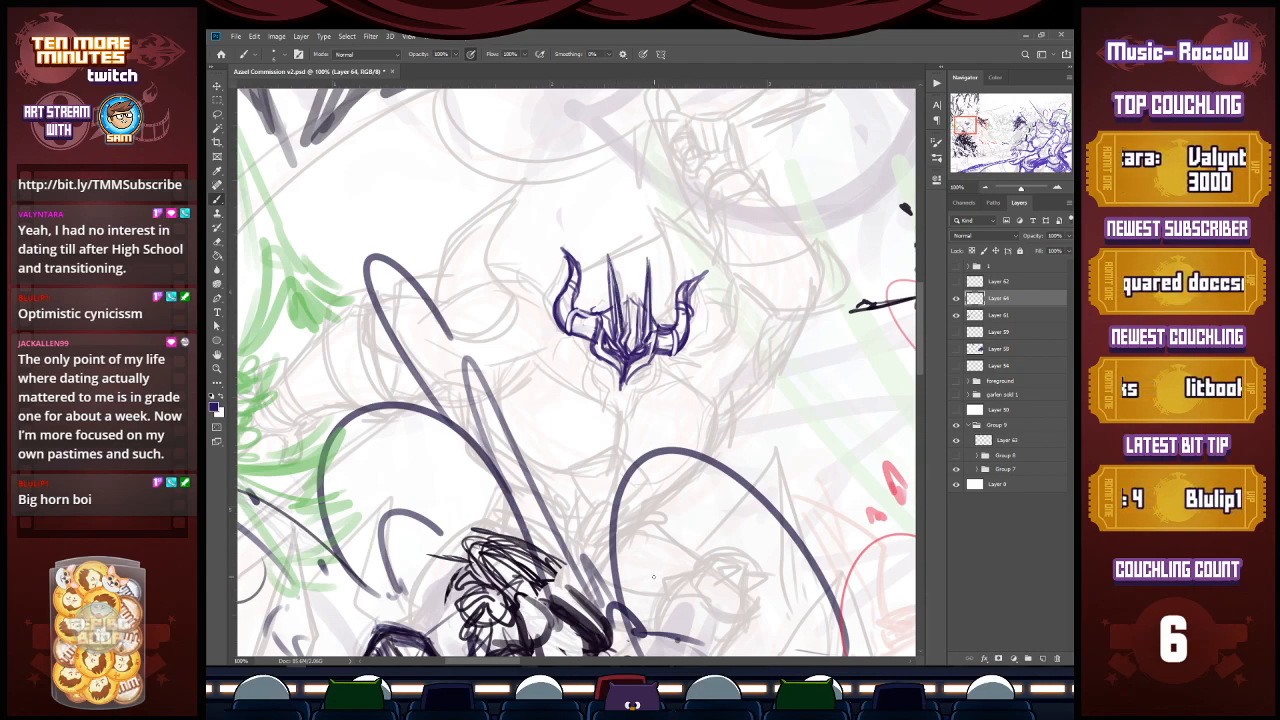
Step: Carve out the eyes and face details with white and touch them up in dark blue
{"action": "key", "text": "x"}
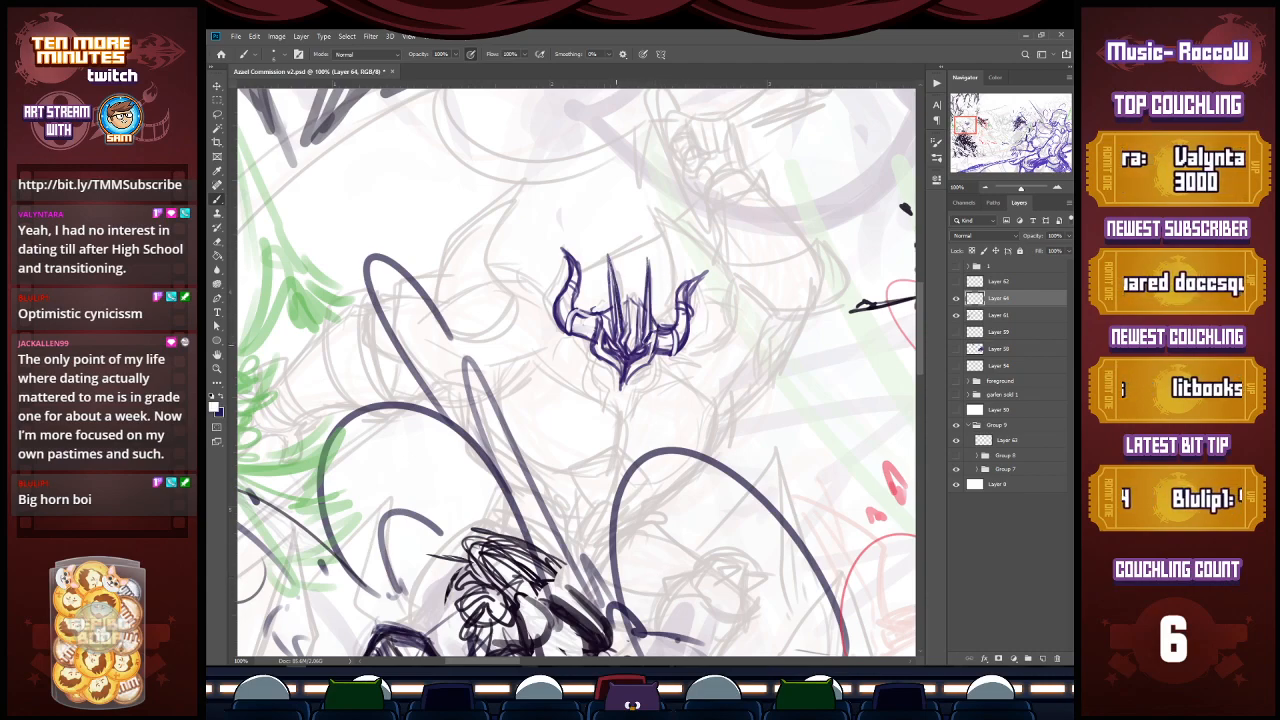
{"action": "left_click_drag", "start_coordinate": [609, 341], "coordinate": [647, 346]}
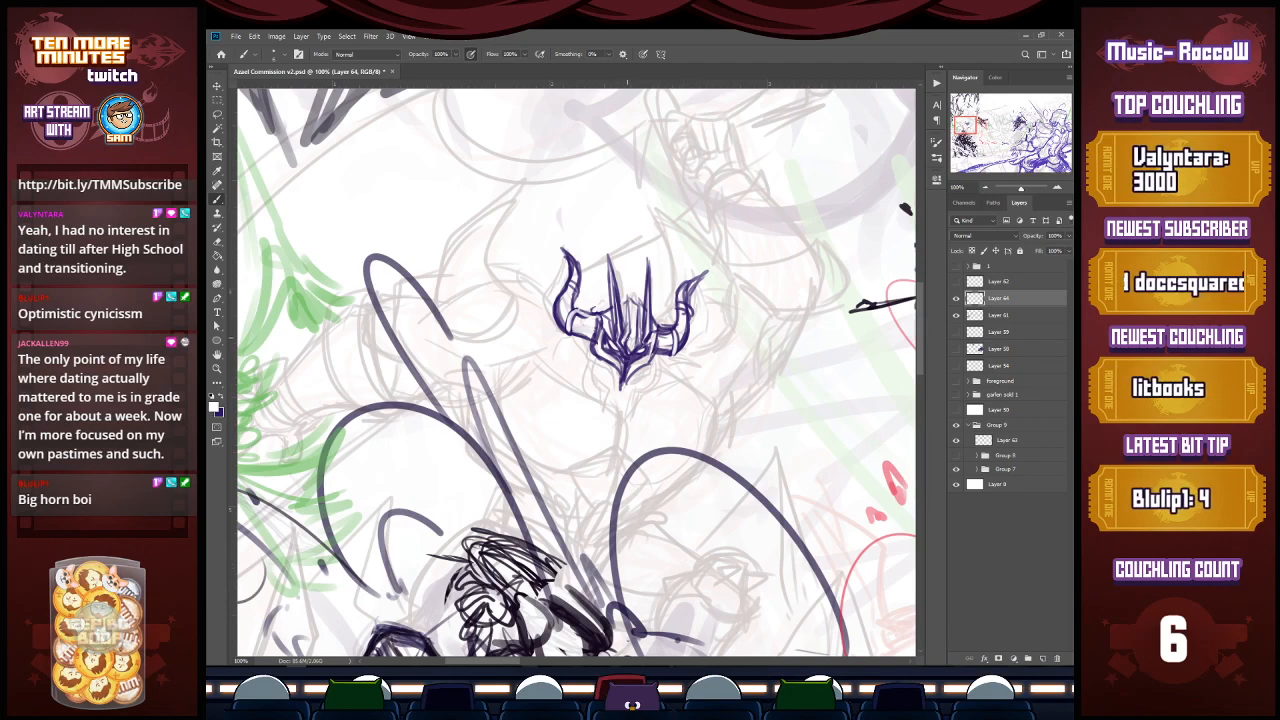
{"action": "key", "text": "x"}
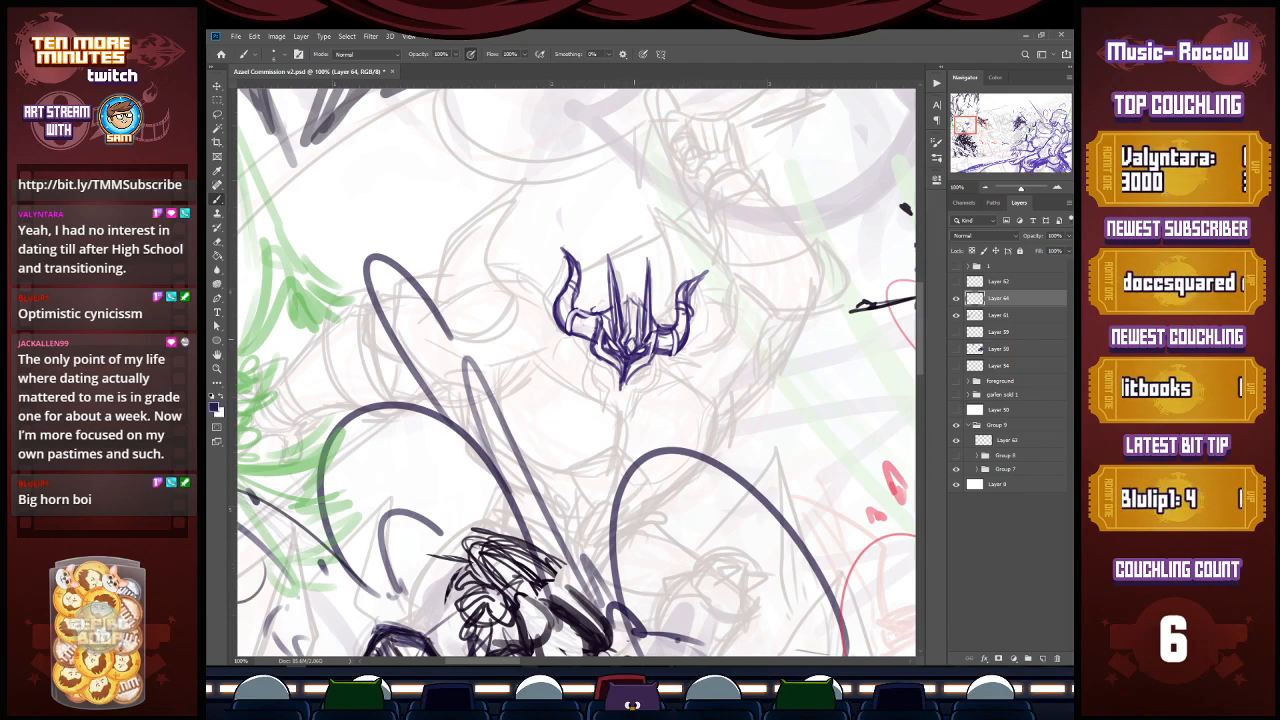
{"action": "key", "text": "x"}
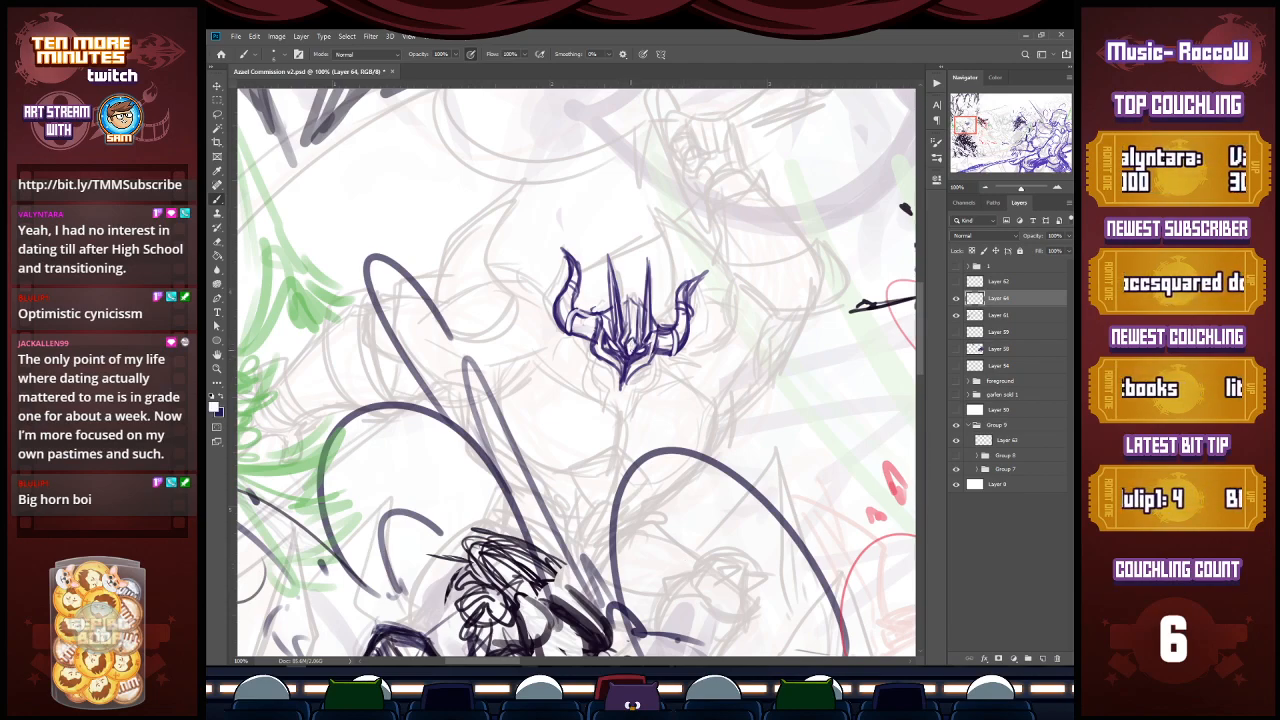
{"action": "key", "text": "x"}
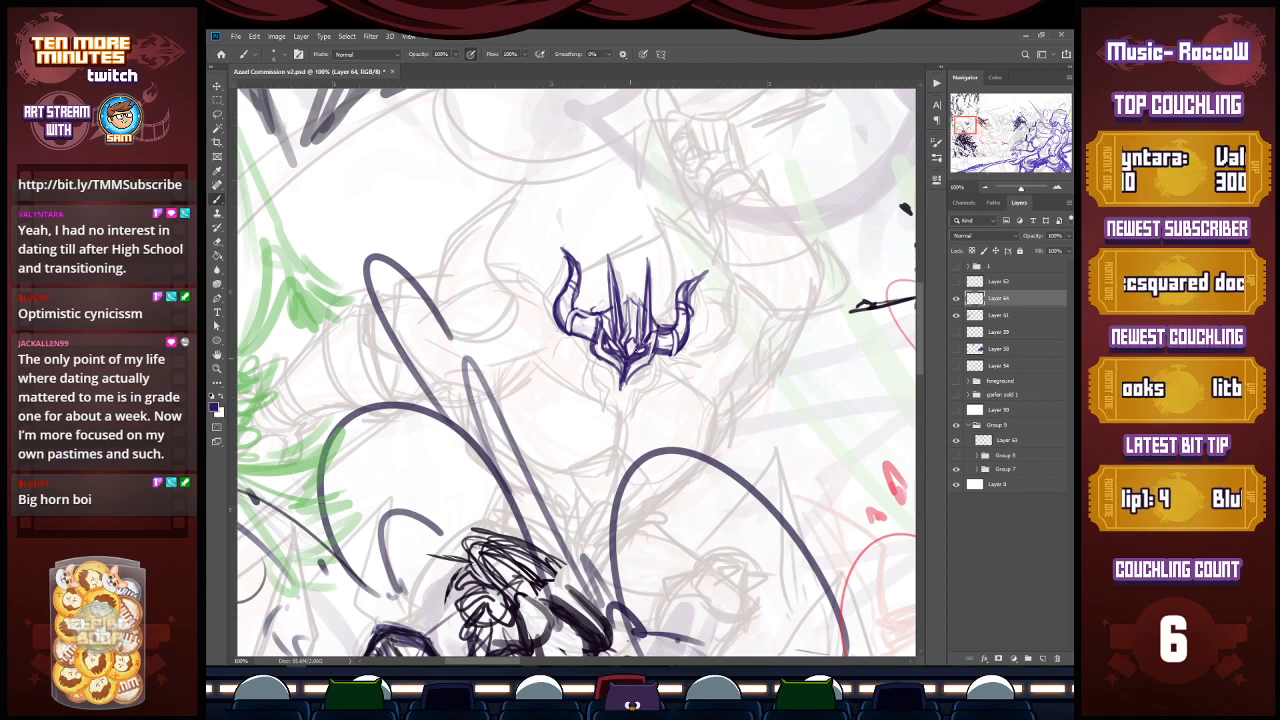
{"action": "mouse_move", "coordinate": [634, 340]}
{"action": "left_mouse_down"}
{"action": "mouse_move", "coordinate": [628, 288]}
{"action": "mouse_move", "coordinate": [637, 335]}
{"action": "left_mouse_up"}
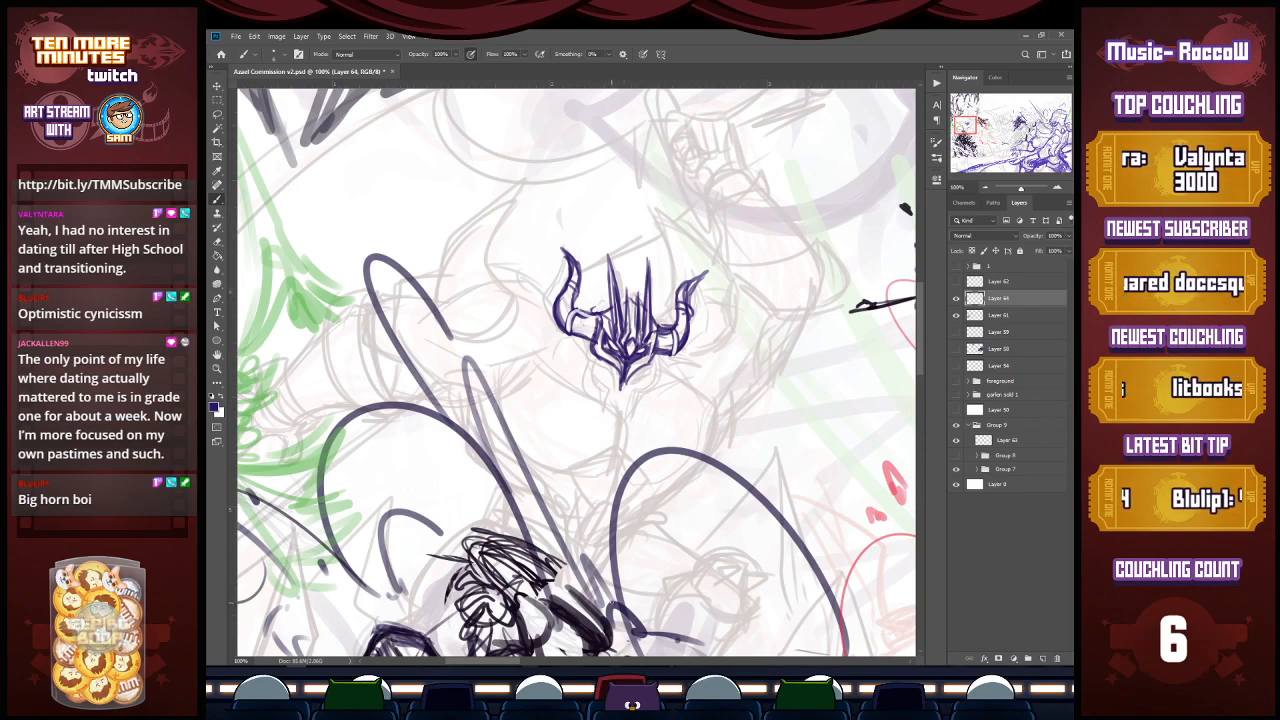
Step: Draw the cheek guards and pointed jaw beneath the face and save the file
{"action": "left_click_drag", "start_coordinate": [580, 350], "coordinate": [592, 362]}
{"action": "mouse_move", "coordinate": [603, 356]}
{"action": "left_mouse_down"}
{"action": "mouse_move", "coordinate": [610, 412]}
{"action": "mouse_move", "coordinate": [604, 388]}
{"action": "mouse_move", "coordinate": [615, 418]}
{"action": "mouse_move", "coordinate": [630, 416]}
{"action": "left_mouse_up"}
{"action": "mouse_move", "coordinate": [661, 366]}
{"action": "left_mouse_down"}
{"action": "mouse_move", "coordinate": [630, 417]}
{"action": "mouse_move", "coordinate": [639, 373]}
{"action": "mouse_move", "coordinate": [620, 410]}
{"action": "left_mouse_up"}
{"action": "left_click_drag", "start_coordinate": [608, 362], "coordinate": [624, 405]}
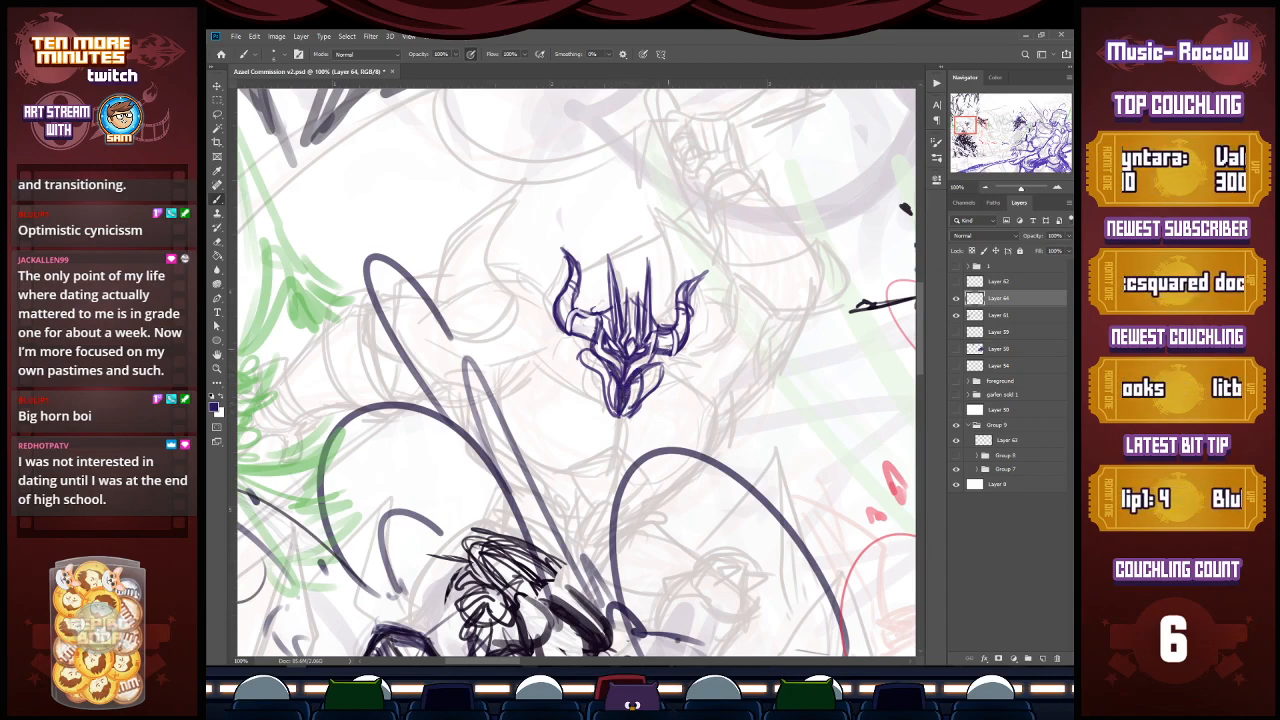
{"action": "key", "text": "ctrl+s"}
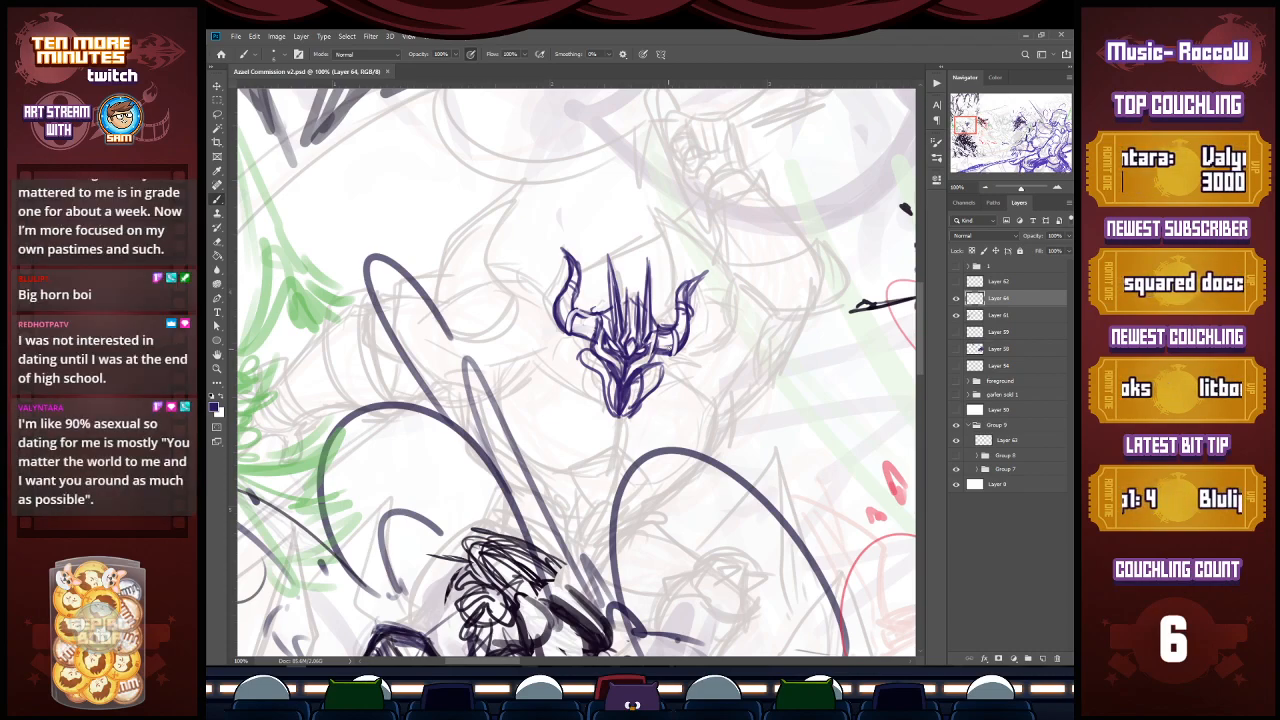
Step: Refine the outline of both cheeks and the jaw, erasing stray lines around the pointed chin
{"action": "mouse_move", "coordinate": [578, 336]}
{"action": "left_mouse_down"}
{"action": "mouse_move", "coordinate": [595, 373]}
{"action": "mouse_move", "coordinate": [658, 376]}
{"action": "mouse_move", "coordinate": [629, 414]}
{"action": "left_mouse_up"}
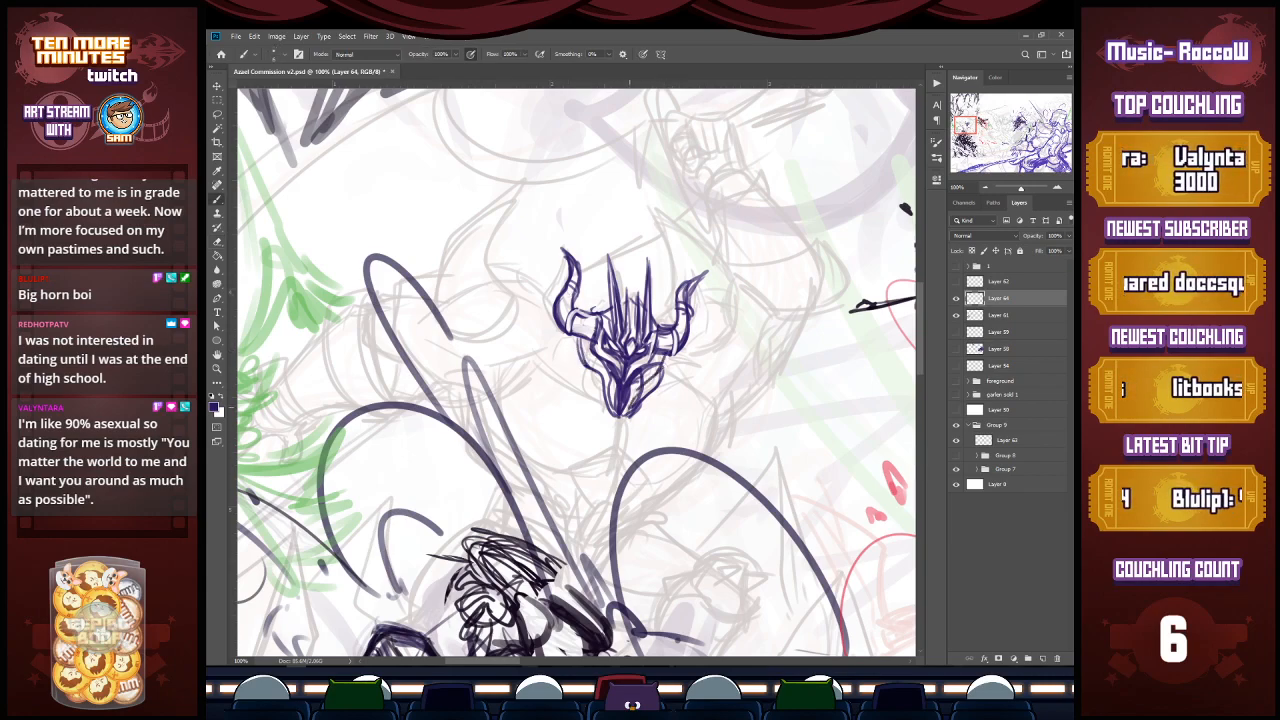
{"action": "key", "text": "e"}
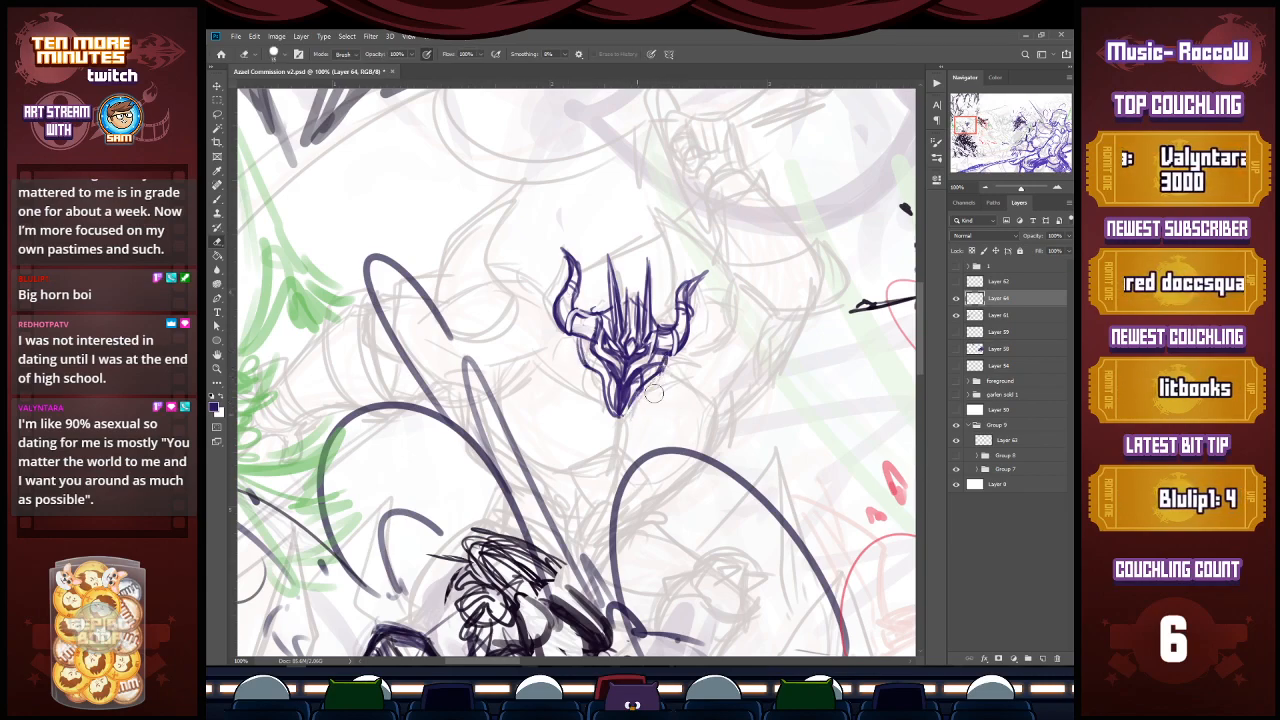
{"action": "key", "text": "b"}
{"action": "mouse_move", "coordinate": [662, 374]}
{"action": "left_mouse_down"}
{"action": "mouse_move", "coordinate": [614, 410]}
{"action": "mouse_move", "coordinate": [598, 392]}
{"action": "mouse_move", "coordinate": [604, 404]}
{"action": "left_mouse_up"}
{"action": "key", "text": "e"}
{"action": "key", "text": "b"}
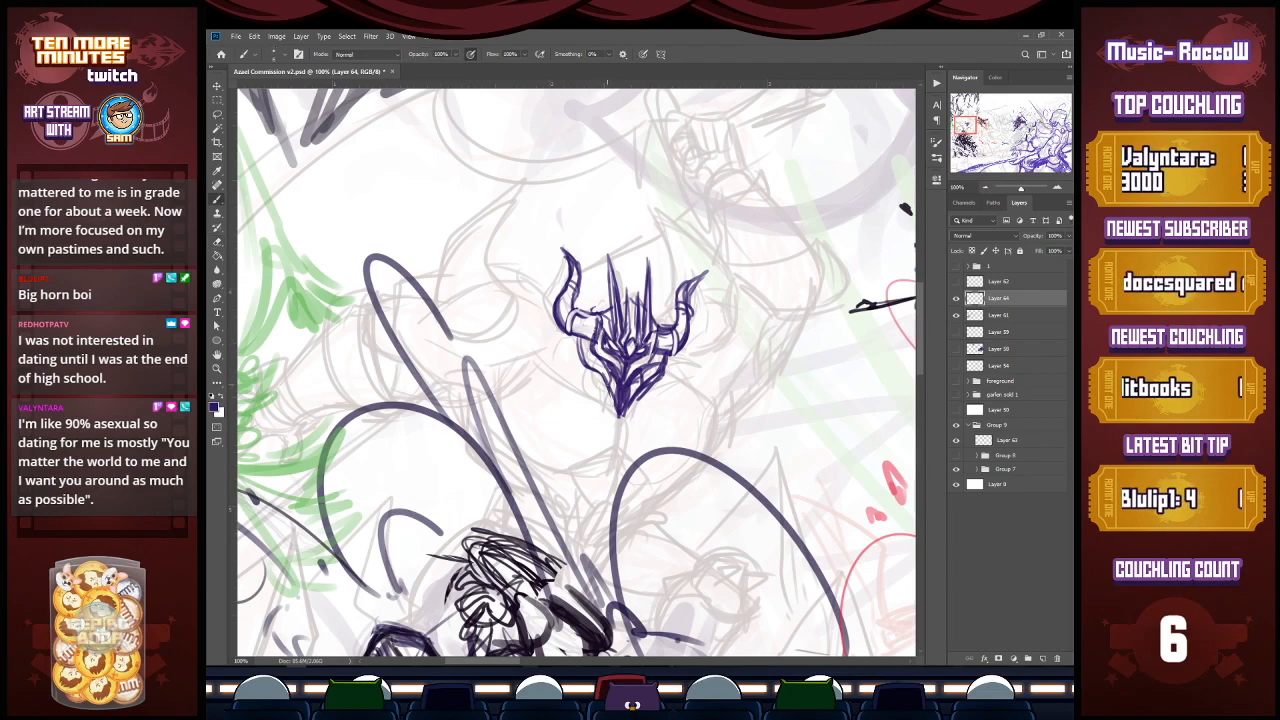
{"action": "left_click_drag", "start_coordinate": [672, 353], "coordinate": [662, 379]}
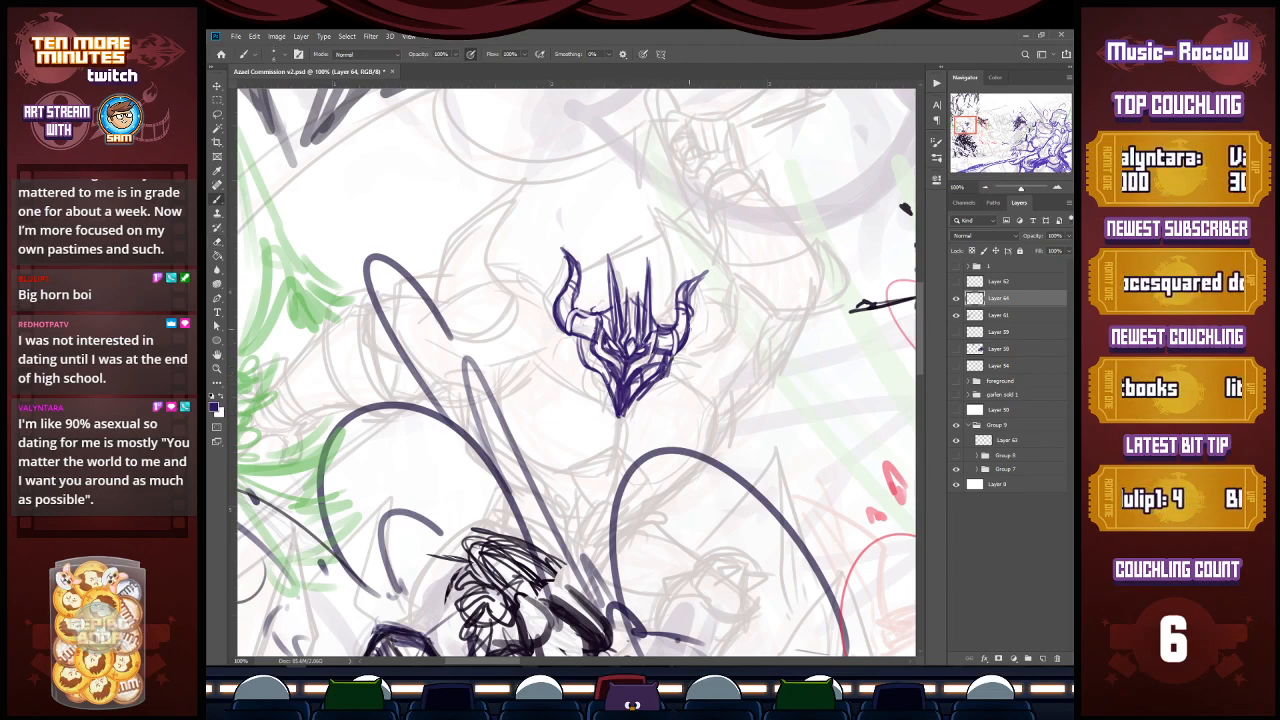
Step: Sketch wide curved chest lines below the chin with a small diamond shape hanging at their centre
{"action": "mouse_move", "coordinate": [531, 347]}
{"action": "left_mouse_down"}
{"action": "mouse_move", "coordinate": [531, 404]}
{"action": "mouse_move", "coordinate": [614, 446]}
{"action": "left_mouse_up"}
{"action": "left_click_drag", "start_coordinate": [614, 446], "coordinate": [619, 418]}
{"action": "mouse_move", "coordinate": [545, 332]}
{"action": "left_mouse_down"}
{"action": "mouse_move", "coordinate": [582, 357]}
{"action": "mouse_move", "coordinate": [611, 412]}
{"action": "mouse_move", "coordinate": [664, 446]}
{"action": "left_mouse_up"}
{"action": "left_click_drag", "start_coordinate": [626, 443], "coordinate": [679, 428]}
{"action": "mouse_move", "coordinate": [664, 376]}
{"action": "left_mouse_down"}
{"action": "mouse_move", "coordinate": [700, 373]}
{"action": "mouse_move", "coordinate": [680, 432]}
{"action": "left_mouse_up"}
{"action": "left_click_drag", "start_coordinate": [709, 386], "coordinate": [692, 424]}
{"action": "mouse_move", "coordinate": [690, 424]}
{"action": "left_mouse_down"}
{"action": "mouse_move", "coordinate": [662, 441]}
{"action": "mouse_move", "coordinate": [616, 440]}
{"action": "mouse_move", "coordinate": [610, 466]}
{"action": "mouse_move", "coordinate": [588, 472]}
{"action": "left_mouse_up"}
{"action": "mouse_move", "coordinate": [611, 464]}
{"action": "left_mouse_down"}
{"action": "mouse_move", "coordinate": [591, 476]}
{"action": "mouse_move", "coordinate": [596, 509]}
{"action": "left_mouse_up"}
{"action": "mouse_move", "coordinate": [596, 509]}
{"action": "left_mouse_down"}
{"action": "mouse_move", "coordinate": [618, 489]}
{"action": "mouse_move", "coordinate": [598, 509]}
{"action": "left_mouse_up"}
{"action": "left_click_drag", "start_coordinate": [611, 465], "coordinate": [601, 503]}
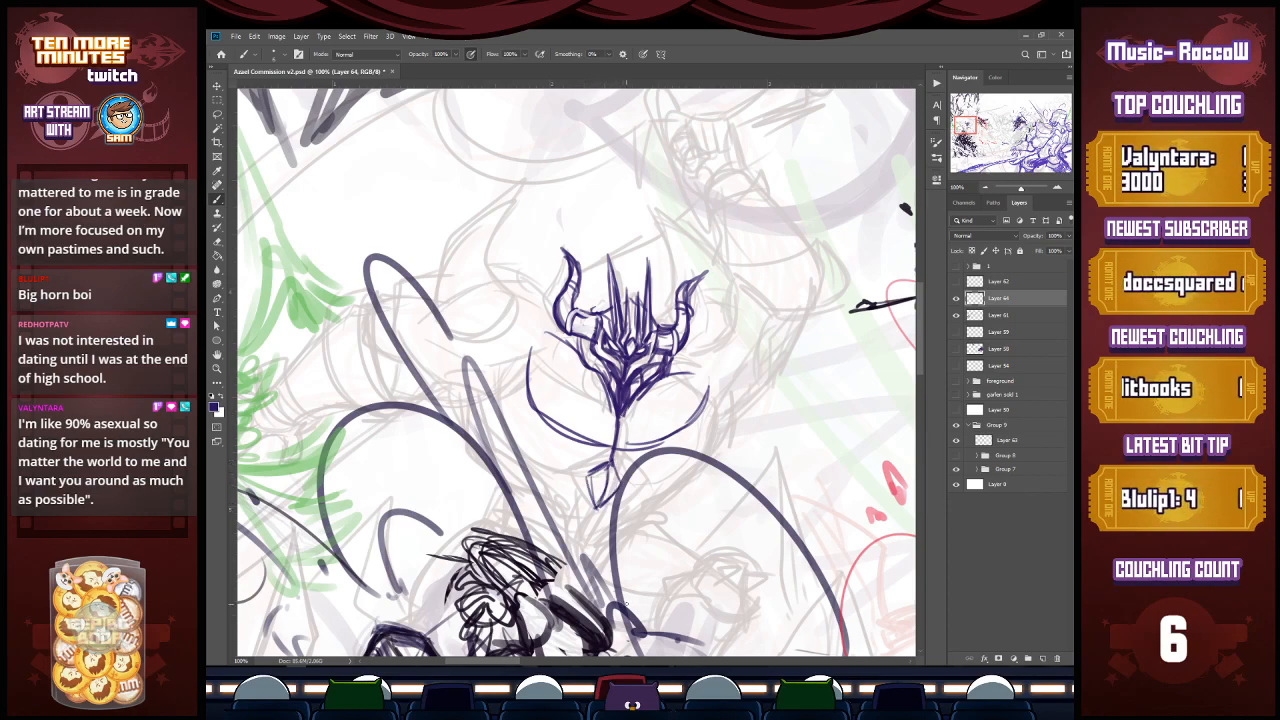
Step: Add a lower row of overlapping chest-plate curves on both sides of the centre line, erasing stray marks
{"action": "left_click_drag", "start_coordinate": [496, 402], "coordinate": [511, 462]}
{"action": "mouse_move", "coordinate": [496, 398]}
{"action": "left_mouse_down"}
{"action": "mouse_move", "coordinate": [507, 456]}
{"action": "mouse_move", "coordinate": [614, 462]}
{"action": "left_mouse_up"}
{"action": "left_click_drag", "start_coordinate": [612, 464], "coordinate": [543, 478]}
{"action": "mouse_move", "coordinate": [495, 405]}
{"action": "left_mouse_down"}
{"action": "mouse_move", "coordinate": [588, 476]}
{"action": "mouse_move", "coordinate": [638, 492]}
{"action": "mouse_move", "coordinate": [666, 486]}
{"action": "mouse_move", "coordinate": [702, 418]}
{"action": "left_mouse_up"}
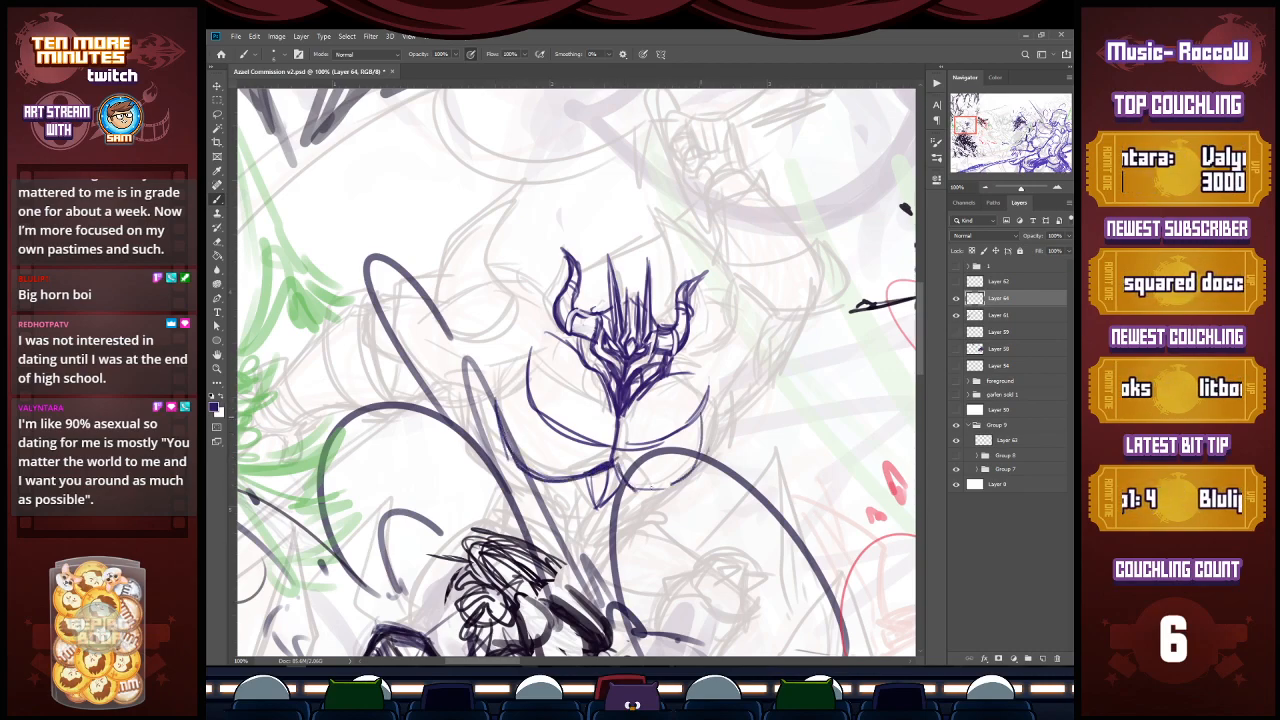
{"action": "mouse_move", "coordinate": [614, 452]}
{"action": "left_mouse_down"}
{"action": "mouse_move", "coordinate": [634, 482]}
{"action": "mouse_move", "coordinate": [572, 456]}
{"action": "left_mouse_up"}
{"action": "mouse_move", "coordinate": [512, 386]}
{"action": "left_mouse_down"}
{"action": "mouse_move", "coordinate": [559, 451]}
{"action": "mouse_move", "coordinate": [634, 470]}
{"action": "left_mouse_up"}
{"action": "left_click_drag", "start_coordinate": [615, 451], "coordinate": [641, 465]}
{"action": "mouse_move", "coordinate": [697, 419]}
{"action": "left_mouse_down"}
{"action": "mouse_move", "coordinate": [673, 459]}
{"action": "mouse_move", "coordinate": [619, 458]}
{"action": "mouse_move", "coordinate": [637, 472]}
{"action": "mouse_move", "coordinate": [647, 451]}
{"action": "left_mouse_up"}
{"action": "key", "text": "e"}
{"action": "key", "text": "b"}
{"action": "left_click_drag", "start_coordinate": [615, 450], "coordinate": [587, 452]}
{"action": "left_click_drag", "start_coordinate": [513, 384], "coordinate": [552, 444]}
{"action": "mouse_move", "coordinate": [496, 412]}
{"action": "left_mouse_down"}
{"action": "mouse_move", "coordinate": [508, 454]}
{"action": "mouse_move", "coordinate": [559, 477]}
{"action": "left_mouse_up"}
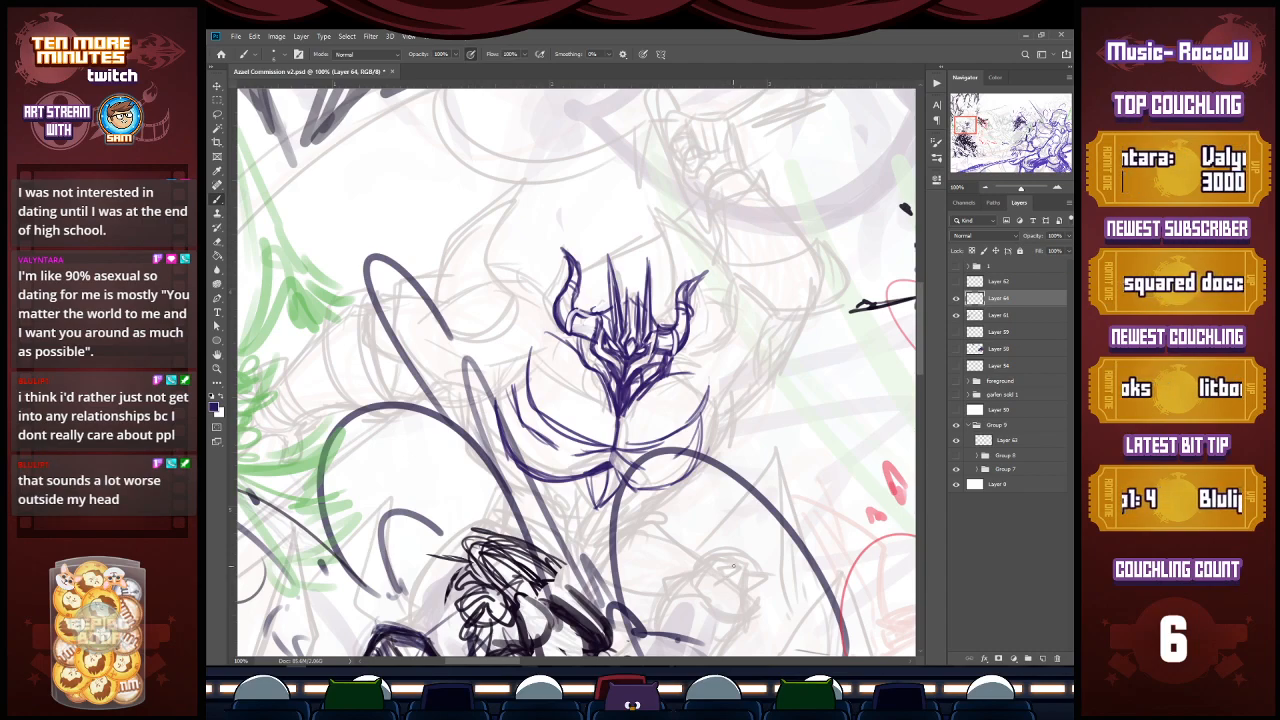
Step: Draw a second pair of curled horns around the outside of the head and strengthen the jaw edges
{"action": "left_click_drag", "start_coordinate": [549, 287], "coordinate": [590, 376]}
{"action": "left_click_drag", "start_coordinate": [581, 345], "coordinate": [590, 375]}
{"action": "left_click_drag", "start_coordinate": [540, 303], "coordinate": [565, 276]}
{"action": "mouse_move", "coordinate": [575, 288]}
{"action": "left_mouse_down"}
{"action": "mouse_move", "coordinate": [589, 320]}
{"action": "mouse_move", "coordinate": [559, 281]}
{"action": "mouse_move", "coordinate": [676, 316]}
{"action": "mouse_move", "coordinate": [700, 354]}
{"action": "mouse_move", "coordinate": [670, 378]}
{"action": "left_mouse_up"}
{"action": "mouse_move", "coordinate": [714, 304]}
{"action": "left_mouse_down"}
{"action": "mouse_move", "coordinate": [704, 352]}
{"action": "mouse_move", "coordinate": [640, 394]}
{"action": "left_mouse_up"}
{"action": "left_click_drag", "start_coordinate": [712, 338], "coordinate": [682, 370]}
{"action": "mouse_move", "coordinate": [716, 296]}
{"action": "left_mouse_down"}
{"action": "mouse_move", "coordinate": [698, 336]}
{"action": "mouse_move", "coordinate": [702, 326]}
{"action": "mouse_move", "coordinate": [656, 316]}
{"action": "left_mouse_up"}
{"action": "left_click_drag", "start_coordinate": [553, 332], "coordinate": [612, 404]}
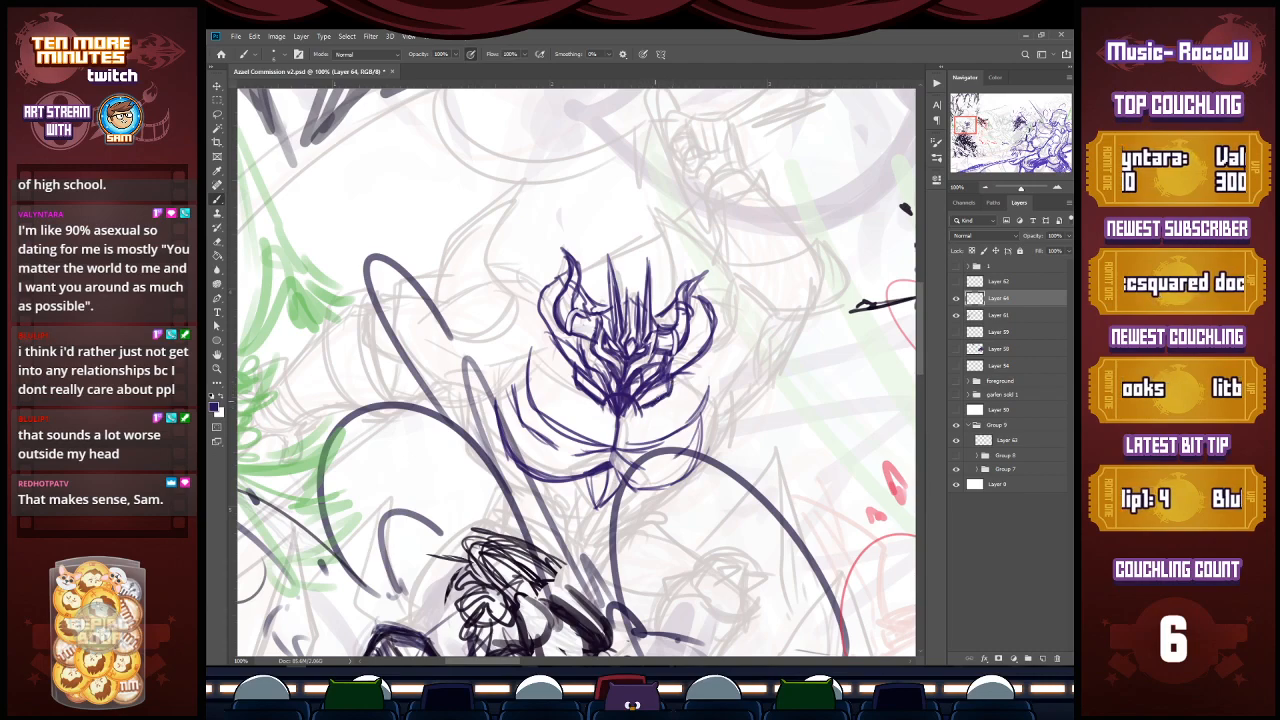
Step: Erase the lines beneath the chin and draw a rounded clasp with a centre line down the chest
{"action": "key", "text": "e"}
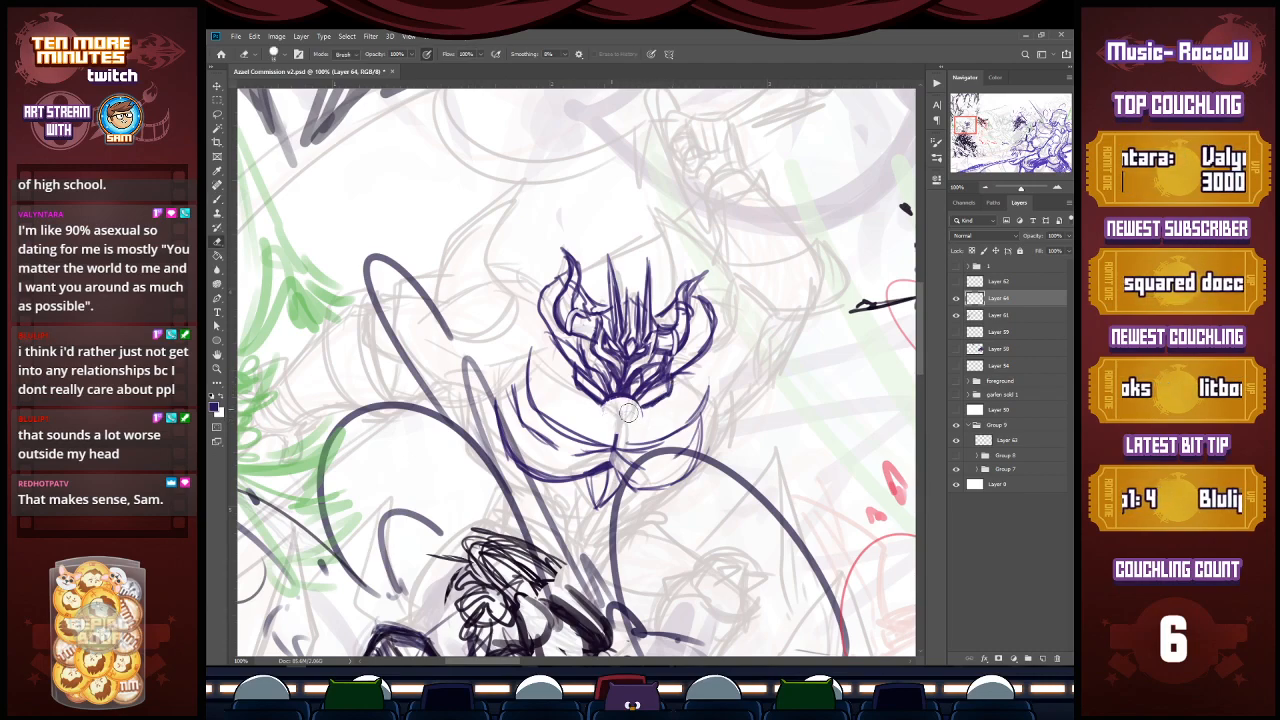
{"action": "key", "text": "b"}
{"action": "mouse_move", "coordinate": [602, 404]}
{"action": "left_mouse_down"}
{"action": "mouse_move", "coordinate": [622, 426]}
{"action": "mouse_move", "coordinate": [642, 416]}
{"action": "mouse_move", "coordinate": [618, 417]}
{"action": "left_mouse_up"}
{"action": "mouse_move", "coordinate": [618, 416]}
{"action": "left_mouse_down"}
{"action": "mouse_move", "coordinate": [617, 430]}
{"action": "mouse_move", "coordinate": [634, 382]}
{"action": "mouse_move", "coordinate": [611, 471]}
{"action": "left_mouse_up"}
{"action": "key", "text": "e"}
{"action": "key", "text": "b"}
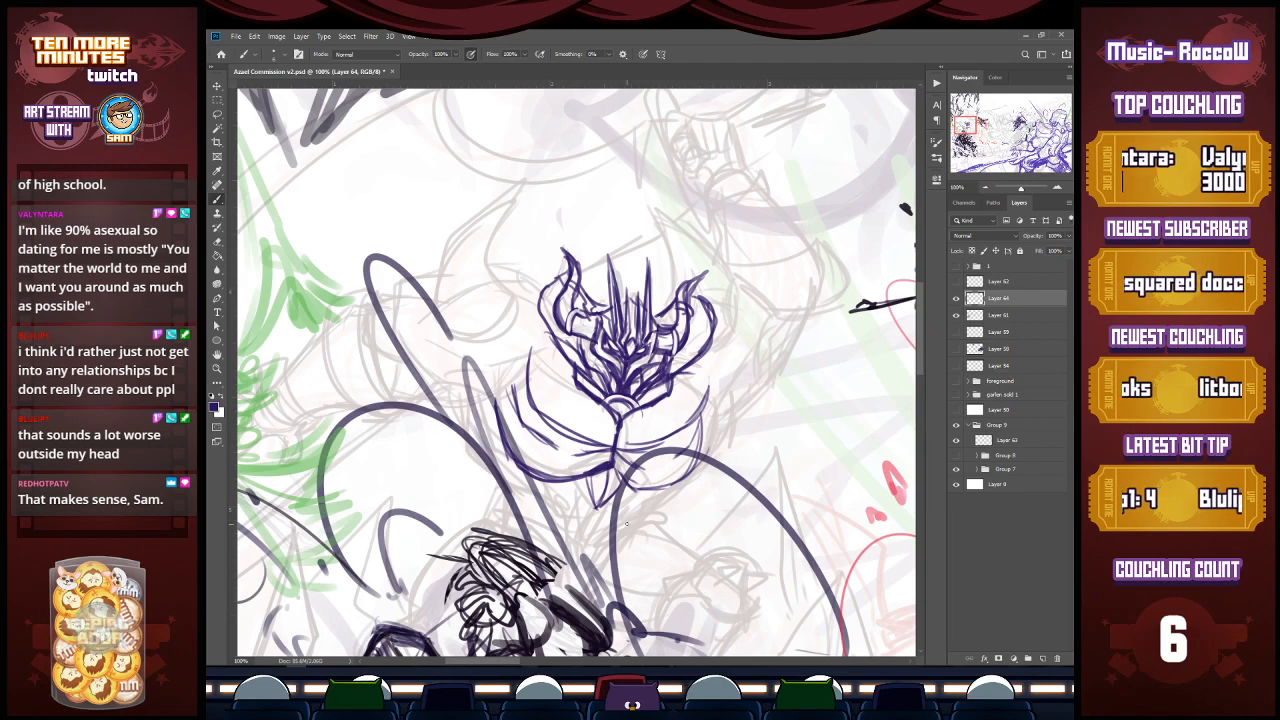
Step: Sketch an outer pair of curved horns wrapping both sides of the head
{"action": "mouse_move", "coordinate": [527, 322]}
{"action": "left_mouse_down"}
{"action": "mouse_move", "coordinate": [568, 368]}
{"action": "mouse_move", "coordinate": [522, 304]}
{"action": "mouse_move", "coordinate": [517, 268]}
{"action": "mouse_move", "coordinate": [532, 340]}
{"action": "mouse_move", "coordinate": [563, 365]}
{"action": "left_mouse_up"}
{"action": "mouse_move", "coordinate": [527, 281]}
{"action": "left_mouse_down"}
{"action": "mouse_move", "coordinate": [546, 266]}
{"action": "mouse_move", "coordinate": [550, 282]}
{"action": "left_mouse_up"}
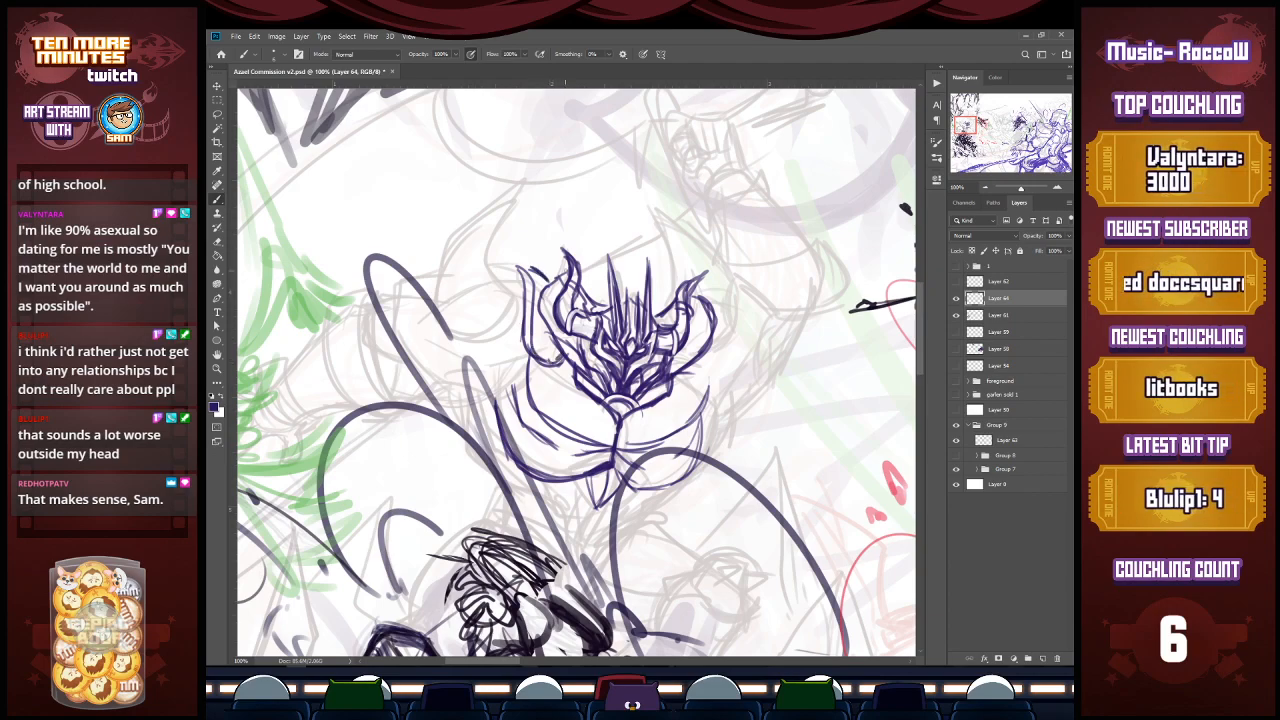
{"action": "mouse_move", "coordinate": [710, 370]}
{"action": "left_mouse_down"}
{"action": "mouse_move", "coordinate": [684, 390]}
{"action": "mouse_move", "coordinate": [714, 366]}
{"action": "mouse_move", "coordinate": [710, 384]}
{"action": "left_mouse_up"}
{"action": "mouse_move", "coordinate": [730, 308]}
{"action": "left_mouse_down"}
{"action": "mouse_move", "coordinate": [714, 372]}
{"action": "mouse_move", "coordinate": [686, 388]}
{"action": "mouse_move", "coordinate": [710, 382]}
{"action": "left_mouse_up"}
{"action": "left_click_drag", "start_coordinate": [722, 376], "coordinate": [700, 390]}
{"action": "left_click_drag", "start_coordinate": [728, 344], "coordinate": [724, 376]}
{"action": "left_click_drag", "start_coordinate": [728, 354], "coordinate": [706, 384]}
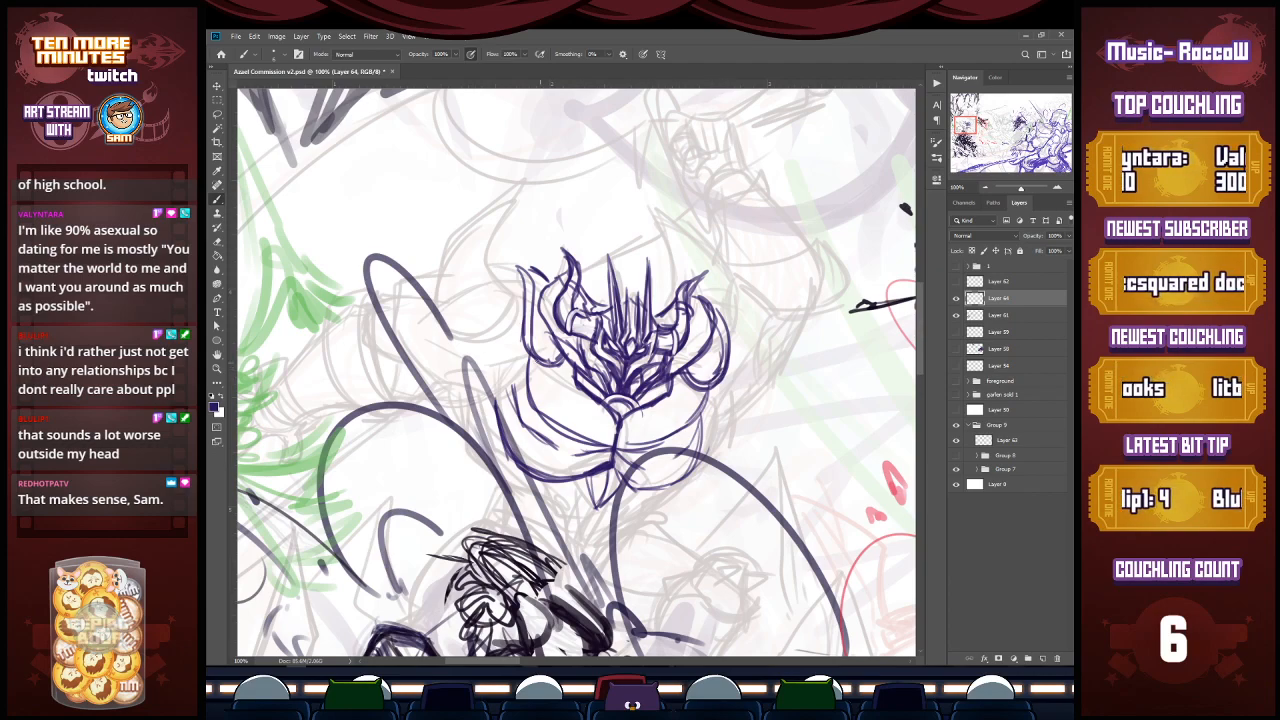
Step: Add inner contour lines and tip details to the outer curved horns
{"action": "mouse_move", "coordinate": [548, 342]}
{"action": "left_mouse_down"}
{"action": "mouse_move", "coordinate": [526, 364]}
{"action": "mouse_move", "coordinate": [556, 368]}
{"action": "left_mouse_up"}
{"action": "mouse_move", "coordinate": [562, 342]}
{"action": "left_mouse_down"}
{"action": "mouse_move", "coordinate": [524, 366]}
{"action": "mouse_move", "coordinate": [560, 362]}
{"action": "left_mouse_up"}
{"action": "left_click_drag", "start_coordinate": [552, 348], "coordinate": [564, 360]}
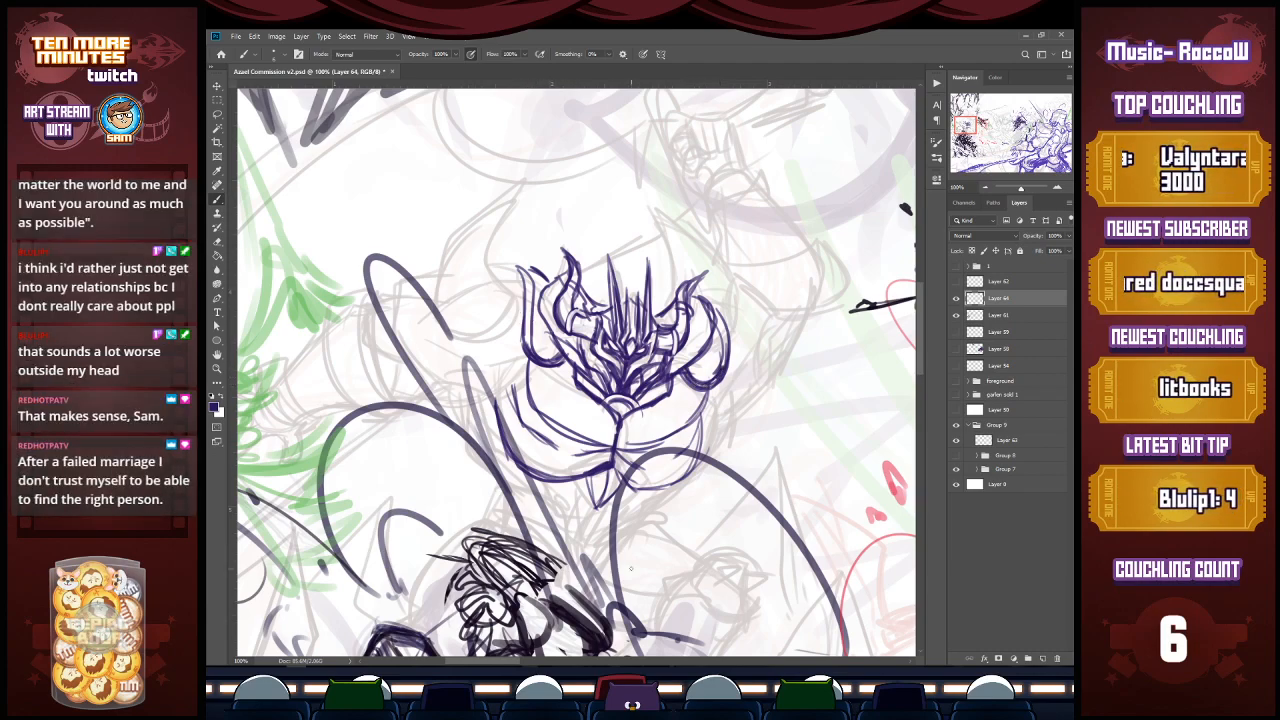
{"action": "left_click_drag", "start_coordinate": [544, 271], "coordinate": [553, 278]}
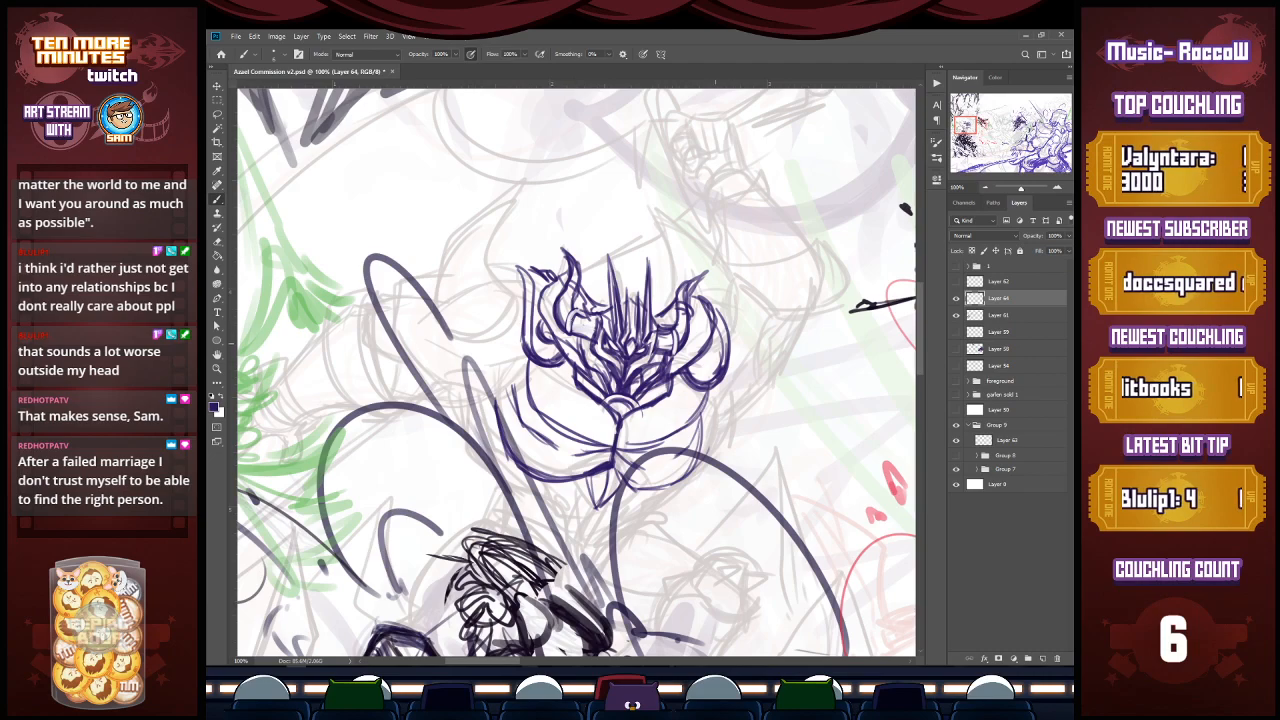
{"action": "left_click_drag", "start_coordinate": [701, 363], "coordinate": [713, 347]}
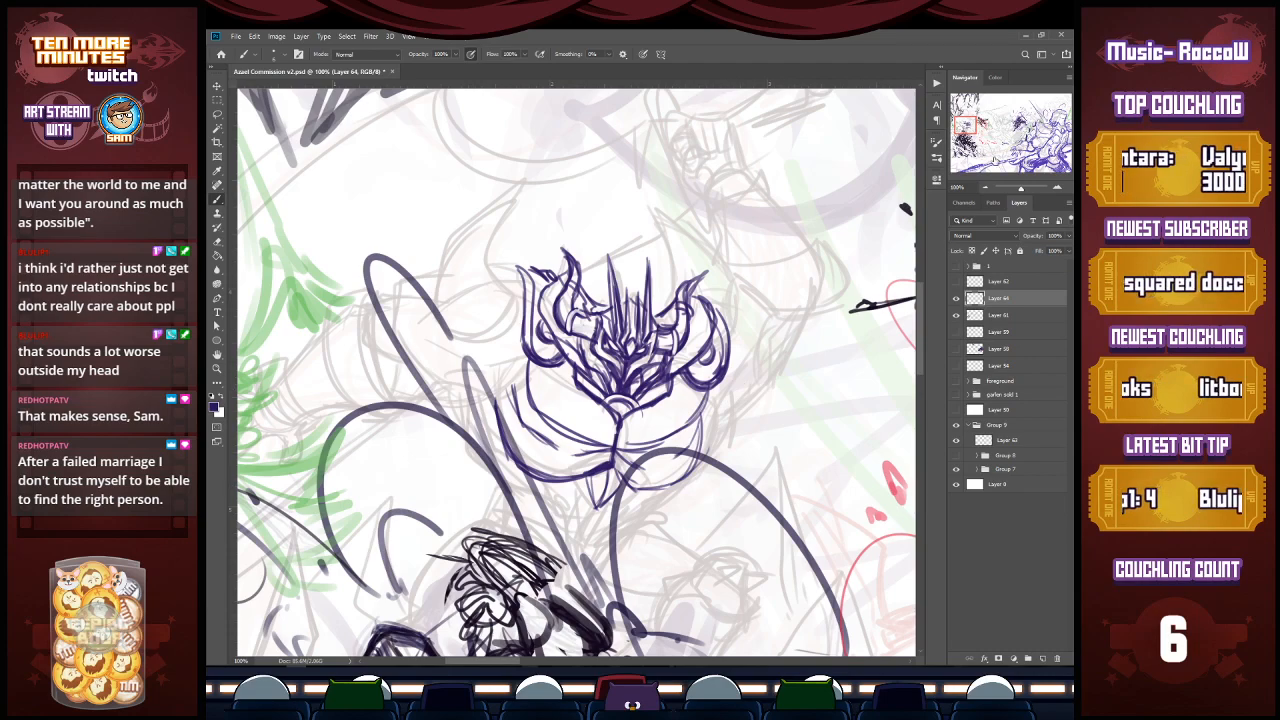
Step: Sketch the monster's outstretched open hand with curled fingers, a thumb and the back of the palm over the rough
{"action": "key", "text": "z"}
{"action": "left_click", "coordinate": [718, 392], "text": "alt"}
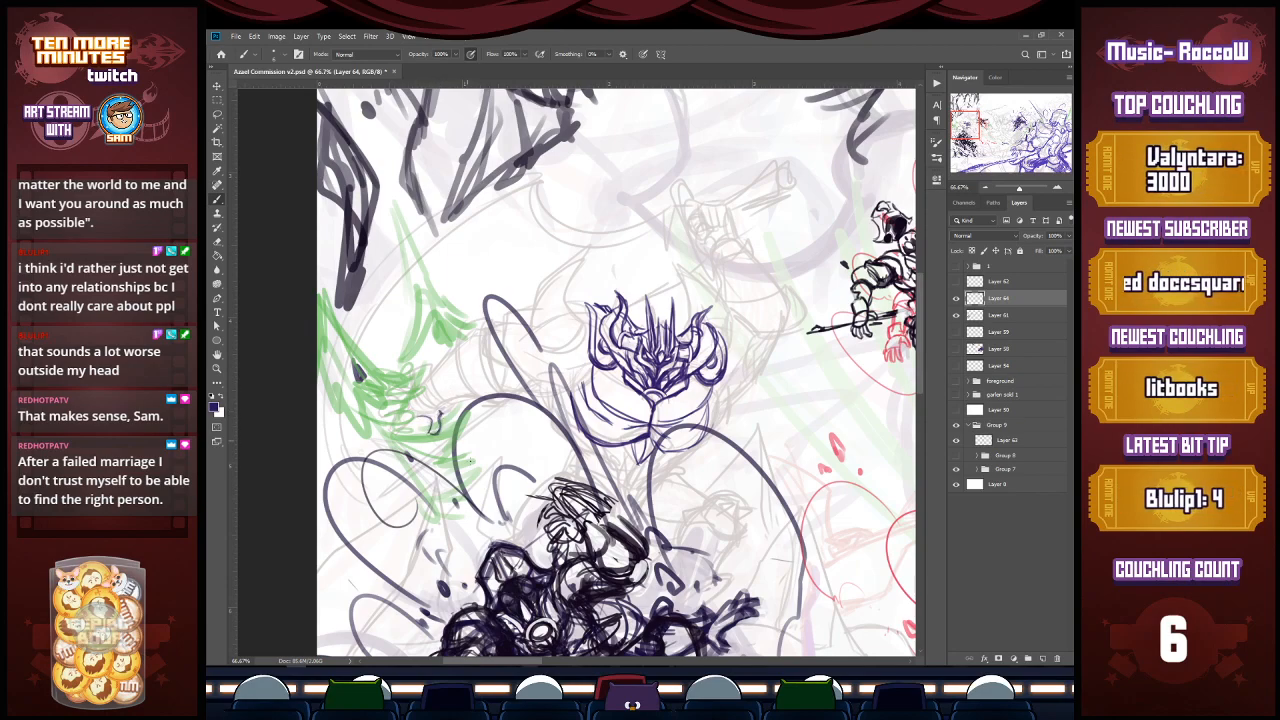
{"action": "mouse_move", "coordinate": [431, 420]}
{"action": "left_mouse_down"}
{"action": "mouse_move", "coordinate": [435, 433]}
{"action": "mouse_move", "coordinate": [441, 414]}
{"action": "mouse_move", "coordinate": [410, 418]}
{"action": "mouse_move", "coordinate": [397, 428]}
{"action": "mouse_move", "coordinate": [408, 435]}
{"action": "mouse_move", "coordinate": [402, 420]}
{"action": "left_mouse_up"}
{"action": "left_click_drag", "start_coordinate": [398, 422], "coordinate": [414, 406]}
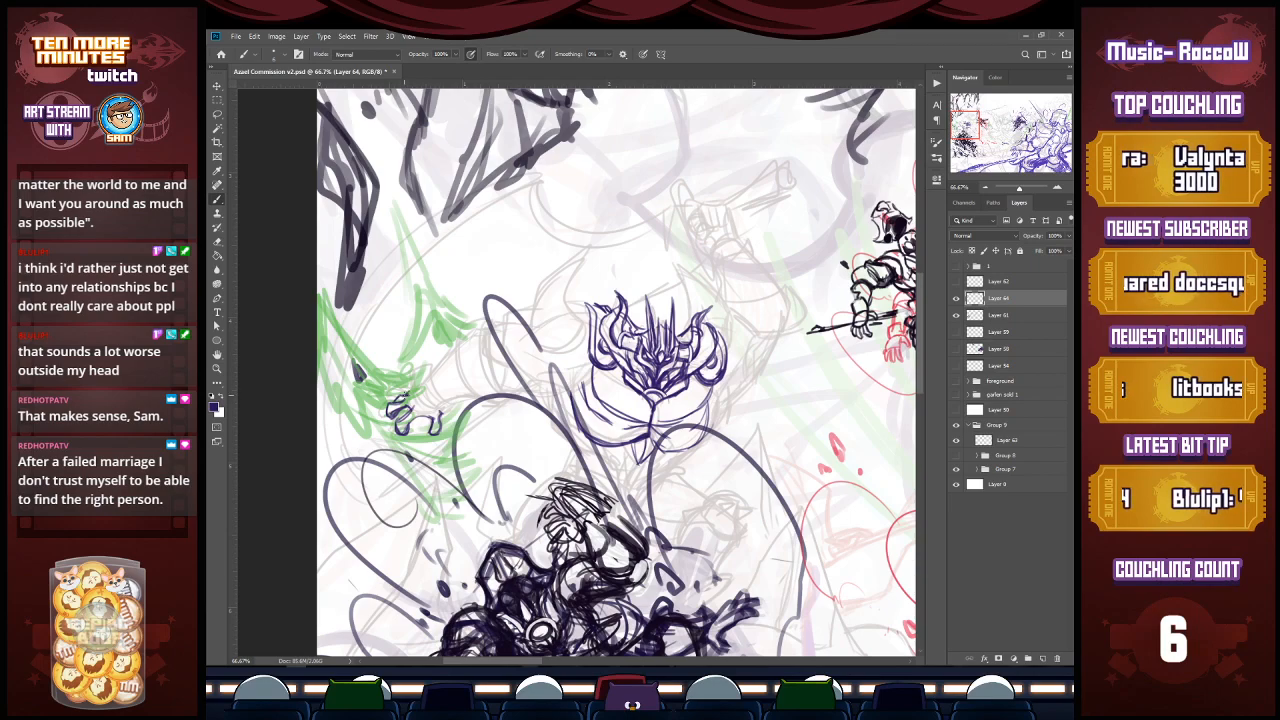
{"action": "mouse_move", "coordinate": [412, 389]}
{"action": "left_mouse_down"}
{"action": "mouse_move", "coordinate": [421, 413]}
{"action": "mouse_move", "coordinate": [441, 410]}
{"action": "mouse_move", "coordinate": [406, 403]}
{"action": "mouse_move", "coordinate": [448, 410]}
{"action": "left_mouse_up"}
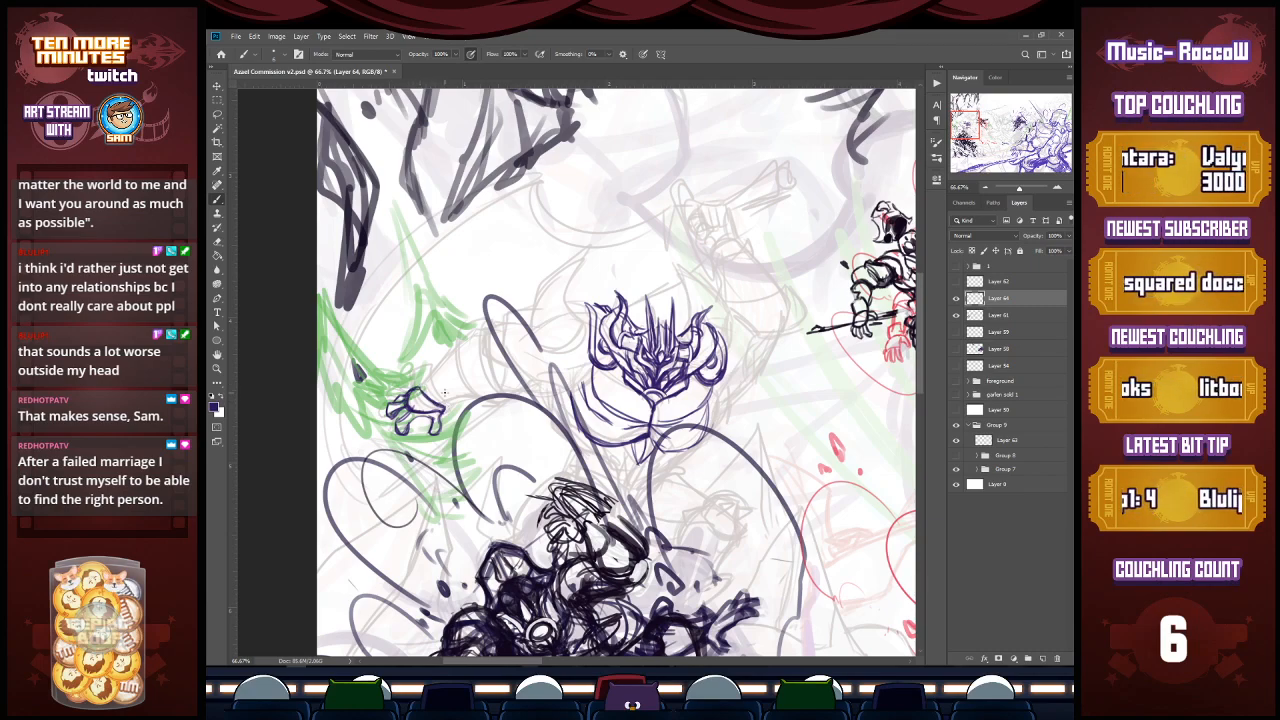
{"action": "mouse_move", "coordinate": [415, 387]}
{"action": "left_mouse_down"}
{"action": "mouse_move", "coordinate": [426, 371]}
{"action": "mouse_move", "coordinate": [437, 384]}
{"action": "mouse_move", "coordinate": [425, 370]}
{"action": "mouse_move", "coordinate": [454, 413]}
{"action": "mouse_move", "coordinate": [424, 376]}
{"action": "left_mouse_up"}
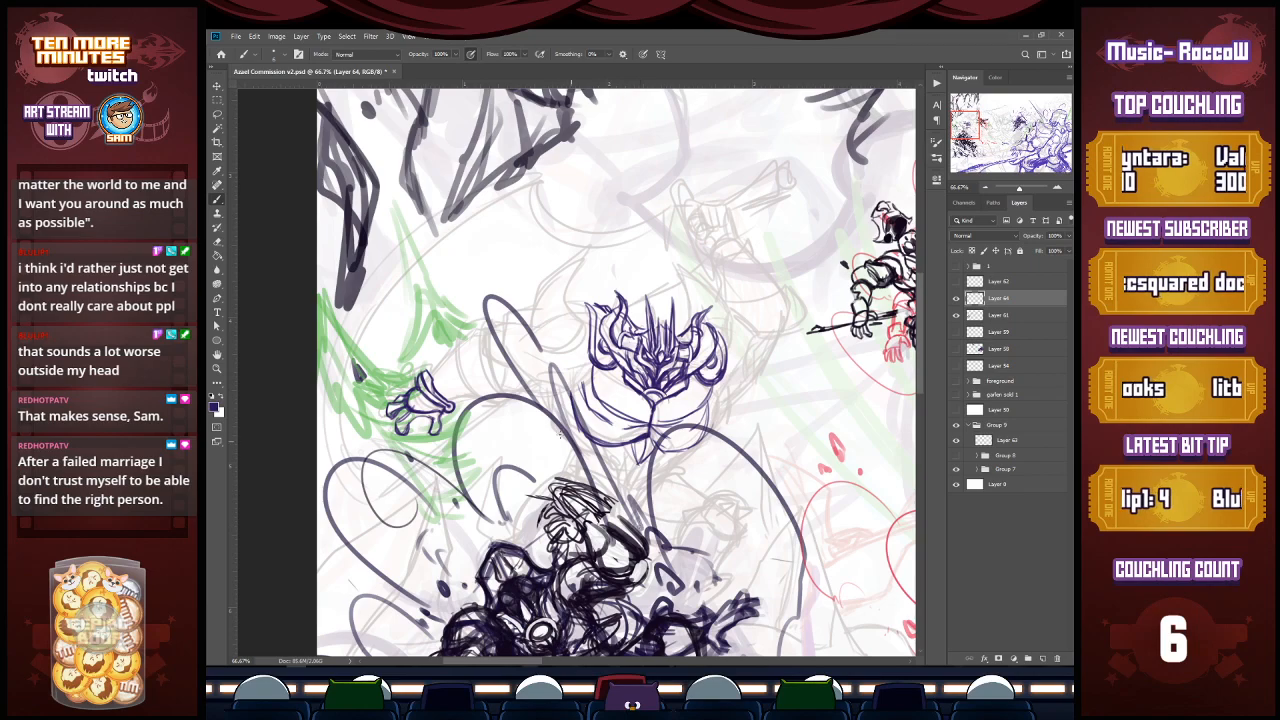
Step: Draw the armored forearm running up from the hand, with a flared gauntlet cuff at the elbow and a wrist band
{"action": "mouse_move", "coordinate": [430, 378]}
{"action": "left_mouse_down"}
{"action": "mouse_move", "coordinate": [446, 340]}
{"action": "mouse_move", "coordinate": [486, 324]}
{"action": "mouse_move", "coordinate": [454, 326]}
{"action": "mouse_move", "coordinate": [450, 340]}
{"action": "mouse_move", "coordinate": [492, 310]}
{"action": "mouse_move", "coordinate": [442, 338]}
{"action": "mouse_move", "coordinate": [494, 386]}
{"action": "mouse_move", "coordinate": [452, 326]}
{"action": "mouse_move", "coordinate": [480, 326]}
{"action": "mouse_move", "coordinate": [488, 382]}
{"action": "left_mouse_up"}
{"action": "key", "text": "e"}
{"action": "key", "text": "b"}
{"action": "mouse_move", "coordinate": [488, 334]}
{"action": "left_mouse_down"}
{"action": "mouse_move", "coordinate": [478, 388]}
{"action": "mouse_move", "coordinate": [494, 392]}
{"action": "mouse_move", "coordinate": [483, 383]}
{"action": "left_mouse_up"}
{"action": "mouse_move", "coordinate": [470, 342]}
{"action": "left_mouse_down"}
{"action": "mouse_move", "coordinate": [482, 372]}
{"action": "mouse_move", "coordinate": [476, 361]}
{"action": "left_mouse_up"}
{"action": "mouse_move", "coordinate": [467, 351]}
{"action": "left_mouse_down"}
{"action": "mouse_move", "coordinate": [481, 379]}
{"action": "mouse_move", "coordinate": [452, 317]}
{"action": "mouse_move", "coordinate": [479, 318]}
{"action": "mouse_move", "coordinate": [446, 335]}
{"action": "left_mouse_up"}
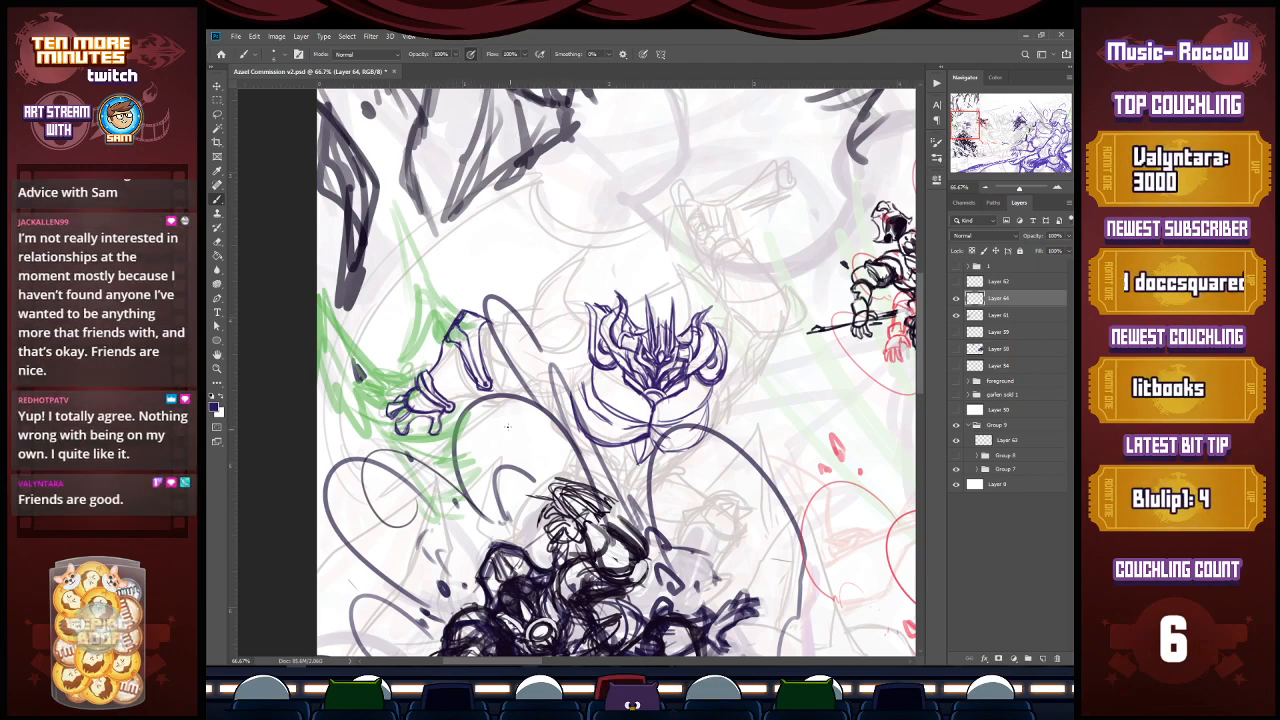
{"action": "left_click_drag", "start_coordinate": [446, 401], "coordinate": [476, 380]}
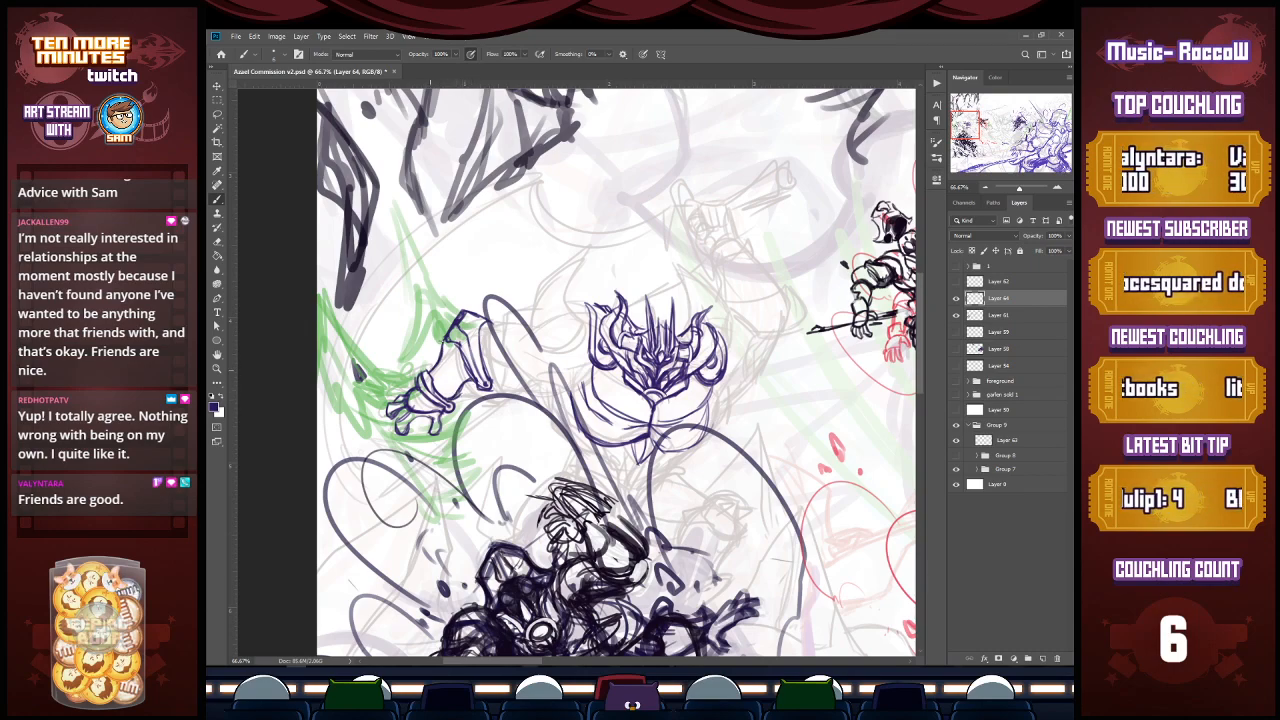
{"action": "left_click_drag", "start_coordinate": [455, 405], "coordinate": [502, 385]}
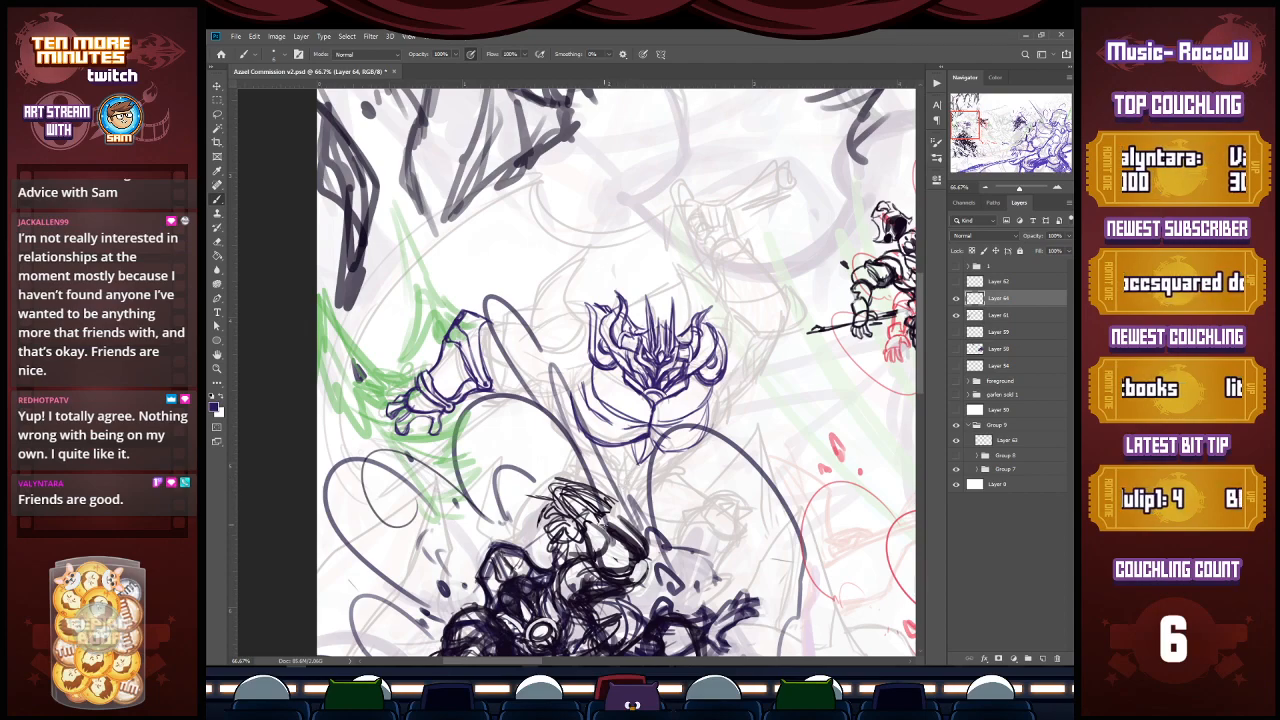
Step: Draw a large curved horn rising from the shoulder armor beside the head, with its rounded base
{"action": "mouse_move", "coordinate": [534, 280]}
{"action": "left_mouse_down"}
{"action": "mouse_move", "coordinate": [526, 328]}
{"action": "mouse_move", "coordinate": [568, 336]}
{"action": "mouse_move", "coordinate": [528, 304]}
{"action": "mouse_move", "coordinate": [562, 300]}
{"action": "mouse_move", "coordinate": [550, 330]}
{"action": "mouse_move", "coordinate": [566, 342]}
{"action": "mouse_move", "coordinate": [563, 286]}
{"action": "mouse_move", "coordinate": [578, 266]}
{"action": "mouse_move", "coordinate": [528, 292]}
{"action": "mouse_move", "coordinate": [524, 310]}
{"action": "mouse_move", "coordinate": [536, 272]}
{"action": "mouse_move", "coordinate": [552, 266]}
{"action": "mouse_move", "coordinate": [566, 292]}
{"action": "mouse_move", "coordinate": [534, 264]}
{"action": "mouse_move", "coordinate": [564, 286]}
{"action": "mouse_move", "coordinate": [535, 280]}
{"action": "mouse_move", "coordinate": [570, 297]}
{"action": "mouse_move", "coordinate": [556, 263]}
{"action": "mouse_move", "coordinate": [581, 250]}
{"action": "mouse_move", "coordinate": [584, 264]}
{"action": "mouse_move", "coordinate": [600, 240]}
{"action": "left_mouse_up"}
{"action": "mouse_move", "coordinate": [598, 242]}
{"action": "left_mouse_down"}
{"action": "mouse_move", "coordinate": [582, 268]}
{"action": "mouse_move", "coordinate": [594, 258]}
{"action": "left_mouse_up"}
{"action": "mouse_move", "coordinate": [582, 264]}
{"action": "left_mouse_down"}
{"action": "mouse_move", "coordinate": [551, 313]}
{"action": "mouse_move", "coordinate": [560, 327]}
{"action": "mouse_move", "coordinate": [550, 309]}
{"action": "mouse_move", "coordinate": [566, 335]}
{"action": "mouse_move", "coordinate": [531, 335]}
{"action": "left_mouse_up"}
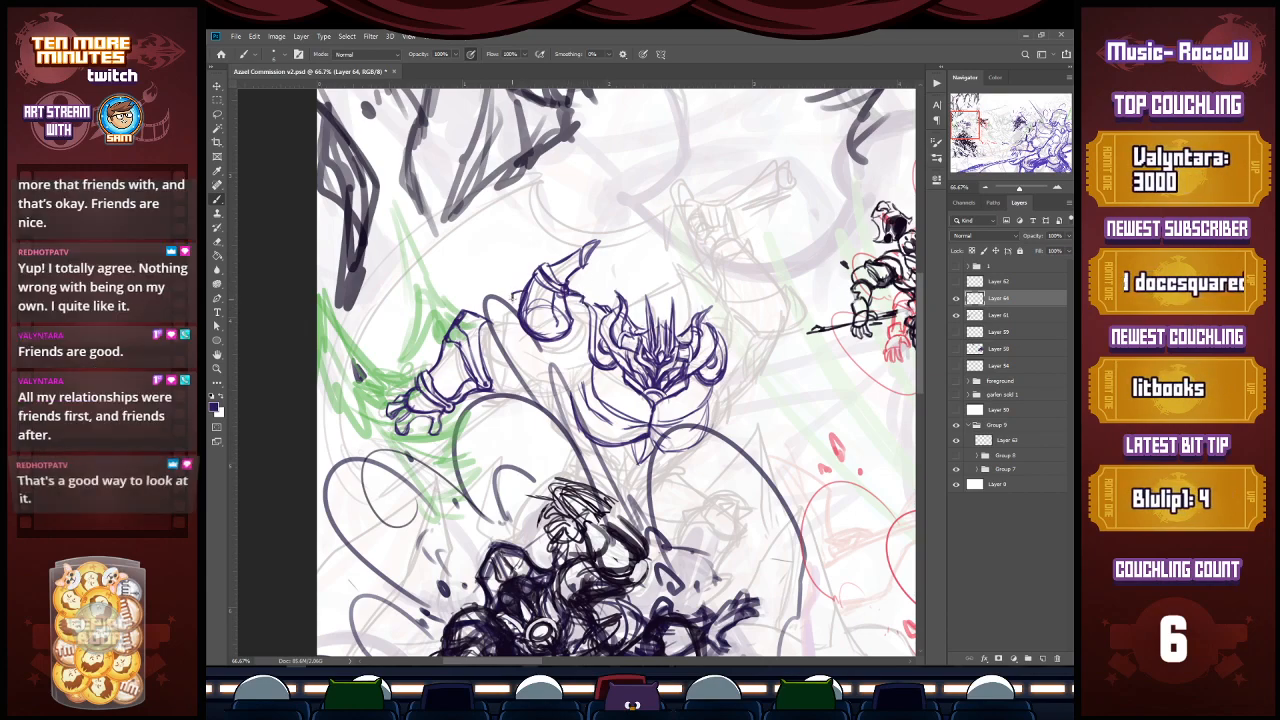
Step: Draw the bulky shoulder and upper arm joining the forearm to the chest, and place a round ring emblem on it
{"action": "left_click_drag", "start_coordinate": [516, 301], "coordinate": [499, 308]}
{"action": "left_click_drag", "start_coordinate": [500, 308], "coordinate": [491, 349]}
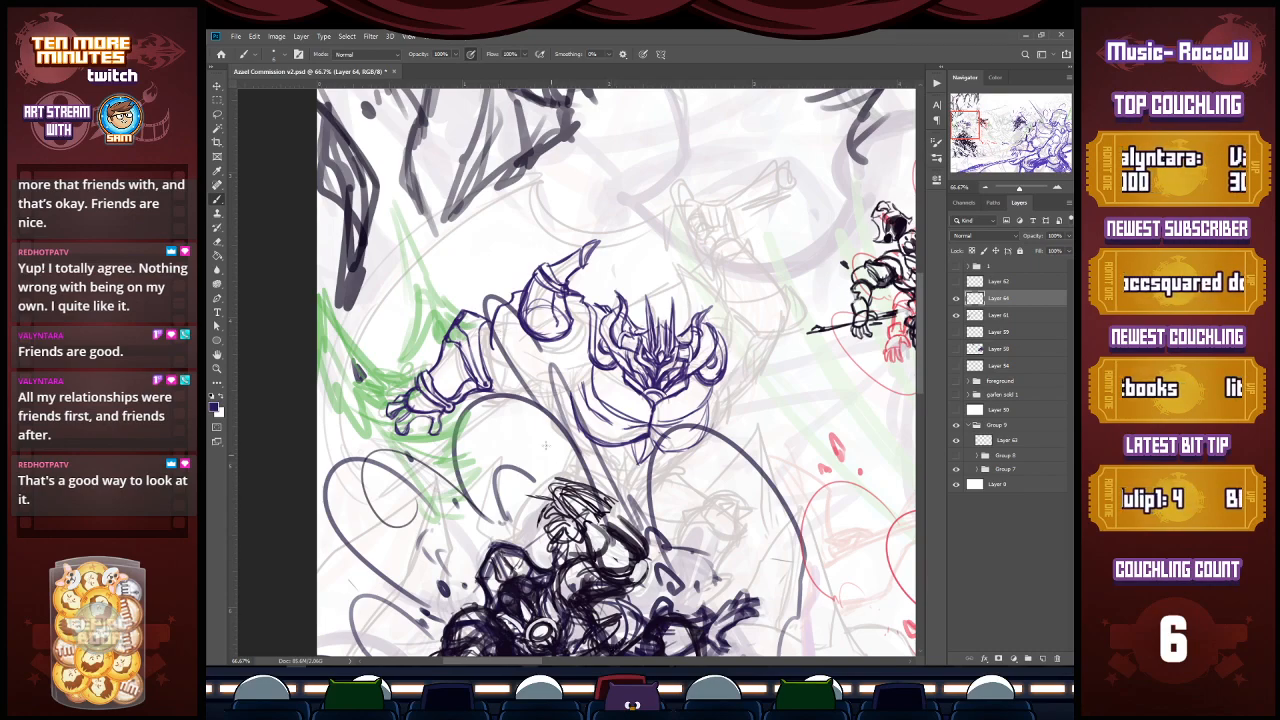
{"action": "mouse_move", "coordinate": [501, 311]}
{"action": "left_mouse_down"}
{"action": "mouse_move", "coordinate": [499, 360]}
{"action": "mouse_move", "coordinate": [514, 379]}
{"action": "left_mouse_up"}
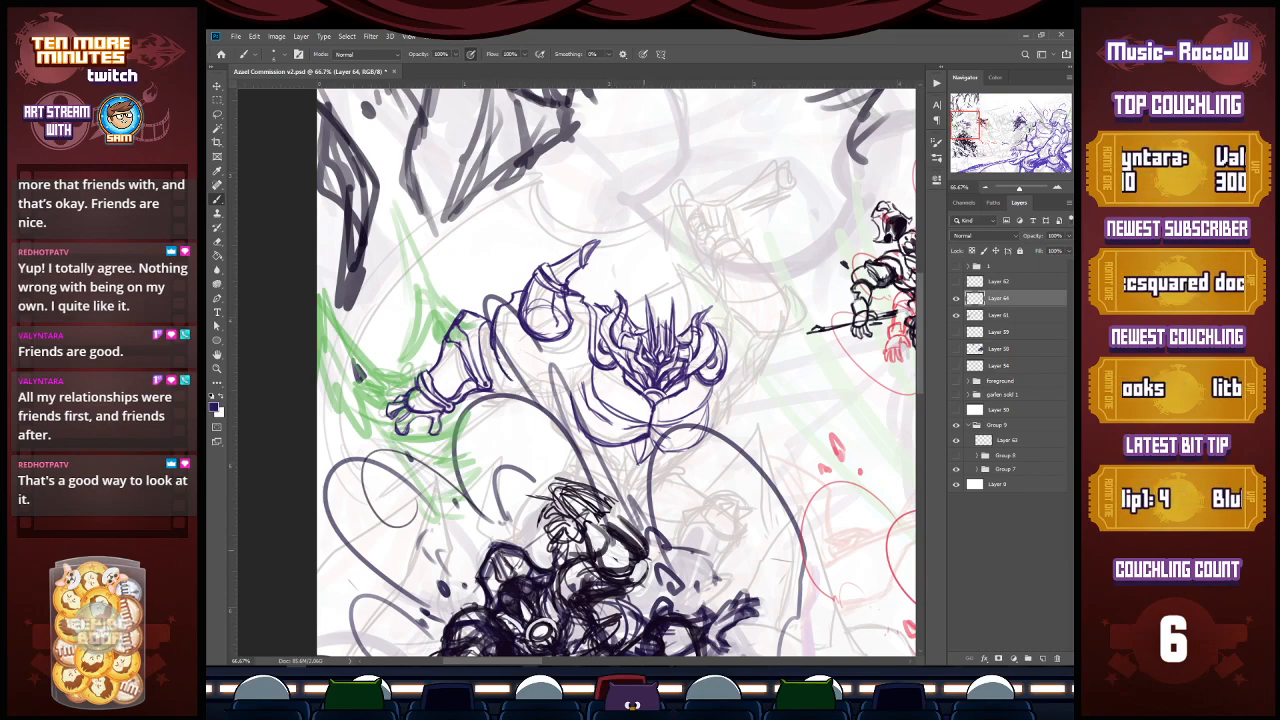
{"action": "mouse_move", "coordinate": [494, 334]}
{"action": "left_mouse_down"}
{"action": "mouse_move", "coordinate": [535, 391]}
{"action": "mouse_move", "coordinate": [590, 364]}
{"action": "mouse_move", "coordinate": [562, 383]}
{"action": "left_mouse_up"}
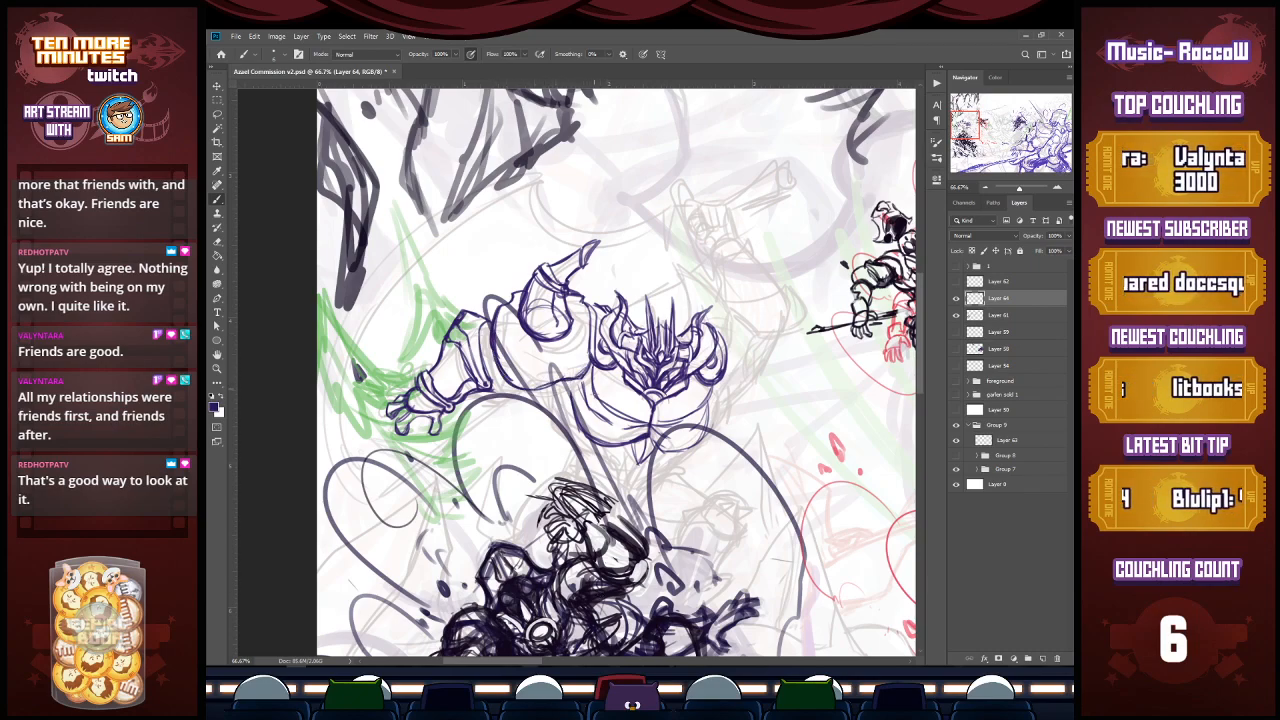
{"action": "mouse_move", "coordinate": [523, 332]}
{"action": "left_mouse_down"}
{"action": "mouse_move", "coordinate": [549, 359]}
{"action": "mouse_move", "coordinate": [520, 341]}
{"action": "mouse_move", "coordinate": [555, 346]}
{"action": "mouse_move", "coordinate": [537, 335]}
{"action": "mouse_move", "coordinate": [521, 346]}
{"action": "mouse_move", "coordinate": [551, 348]}
{"action": "mouse_move", "coordinate": [544, 357]}
{"action": "left_mouse_up"}
{"action": "key", "text": "e"}
{"action": "key", "text": "b"}
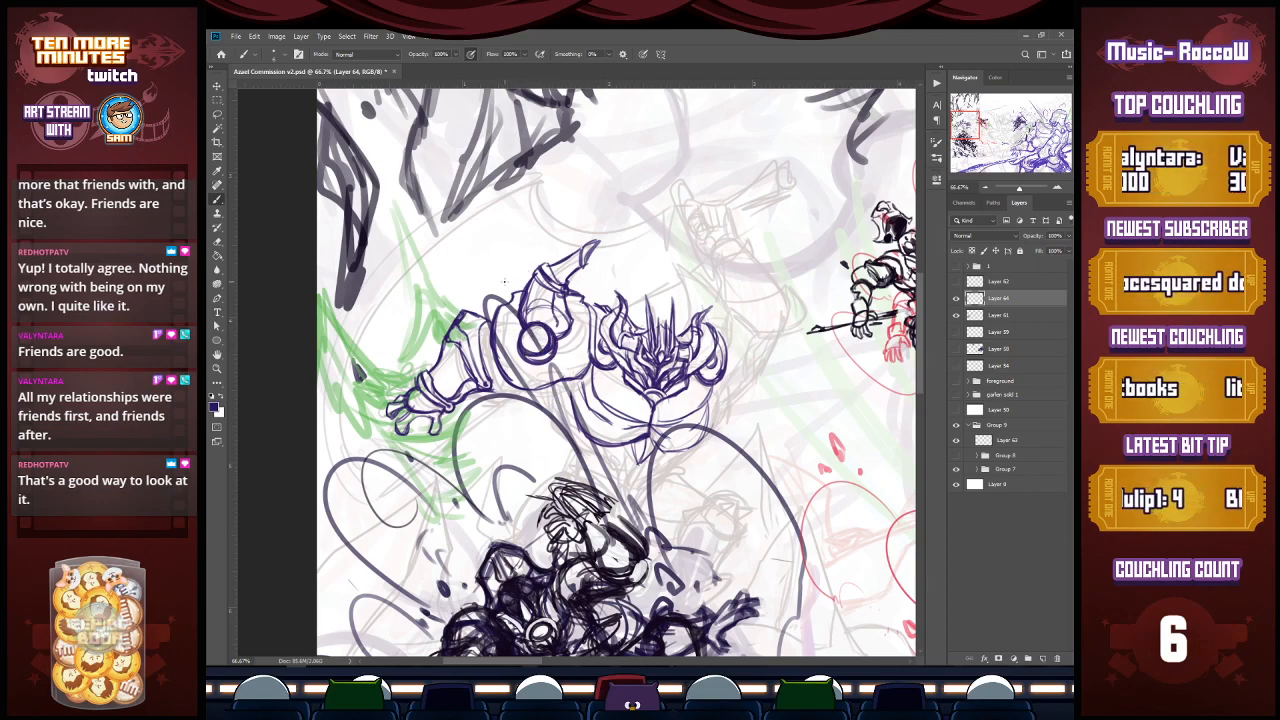
Step: Build up the shoulder plate with layered curved rim bands and thicker lines along its outer and lower edges
{"action": "mouse_move", "coordinate": [512, 292]}
{"action": "left_mouse_down"}
{"action": "mouse_move", "coordinate": [492, 313]}
{"action": "mouse_move", "coordinate": [498, 377]}
{"action": "left_mouse_up"}
{"action": "mouse_move", "coordinate": [505, 307]}
{"action": "left_mouse_down"}
{"action": "mouse_move", "coordinate": [502, 366]}
{"action": "mouse_move", "coordinate": [536, 383]}
{"action": "mouse_move", "coordinate": [586, 367]}
{"action": "mouse_move", "coordinate": [572, 365]}
{"action": "left_mouse_up"}
{"action": "left_click_drag", "start_coordinate": [578, 371], "coordinate": [590, 385]}
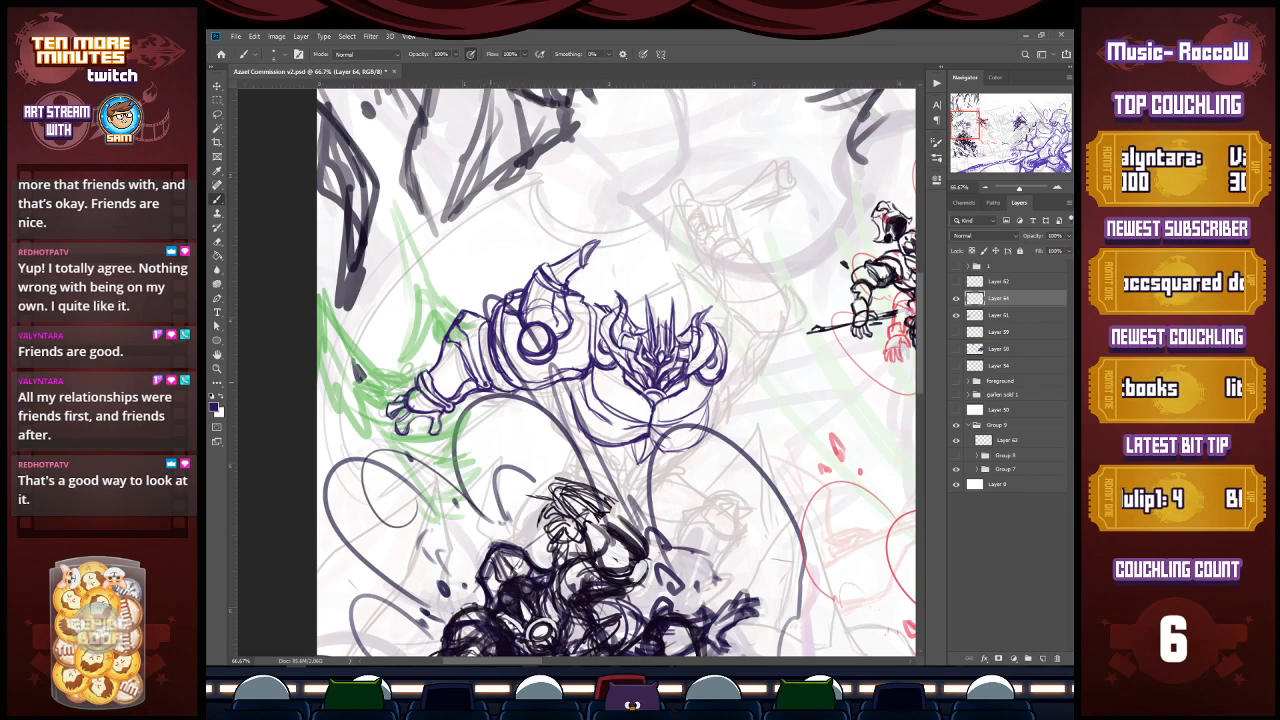
{"action": "key", "text": "]"}
{"action": "mouse_move", "coordinate": [486, 348]}
{"action": "left_mouse_down"}
{"action": "mouse_move", "coordinate": [505, 387]}
{"action": "mouse_move", "coordinate": [524, 392]}
{"action": "mouse_move", "coordinate": [512, 391]}
{"action": "left_mouse_up"}
{"action": "mouse_move", "coordinate": [491, 310]}
{"action": "left_mouse_down"}
{"action": "mouse_move", "coordinate": [483, 342]}
{"action": "mouse_move", "coordinate": [484, 328]}
{"action": "left_mouse_up"}
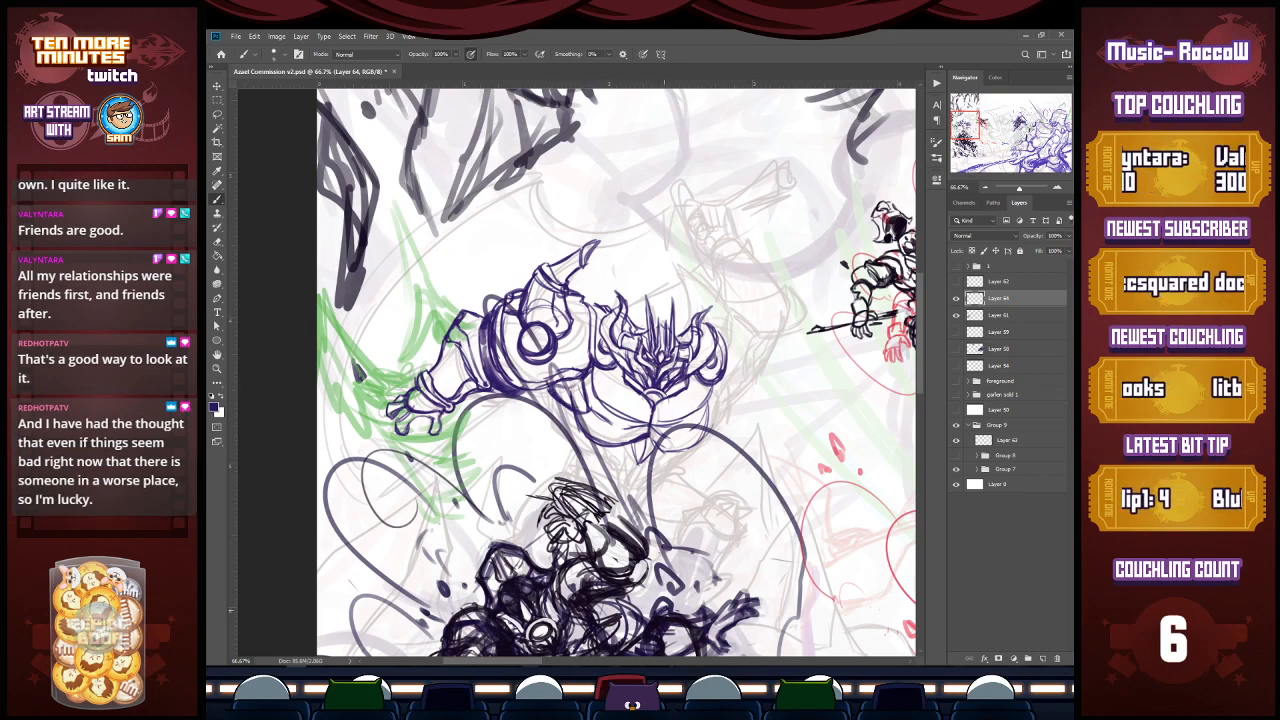
Step: Strengthen the chest armor's outer contours and pectoral curves on both sides, down to its lower point
{"action": "mouse_move", "coordinate": [690, 418]}
{"action": "left_mouse_down"}
{"action": "mouse_move", "coordinate": [715, 412]}
{"action": "mouse_move", "coordinate": [726, 390]}
{"action": "mouse_move", "coordinate": [699, 417]}
{"action": "left_mouse_up"}
{"action": "mouse_move", "coordinate": [724, 376]}
{"action": "left_mouse_down"}
{"action": "mouse_move", "coordinate": [718, 409]}
{"action": "mouse_move", "coordinate": [654, 423]}
{"action": "left_mouse_up"}
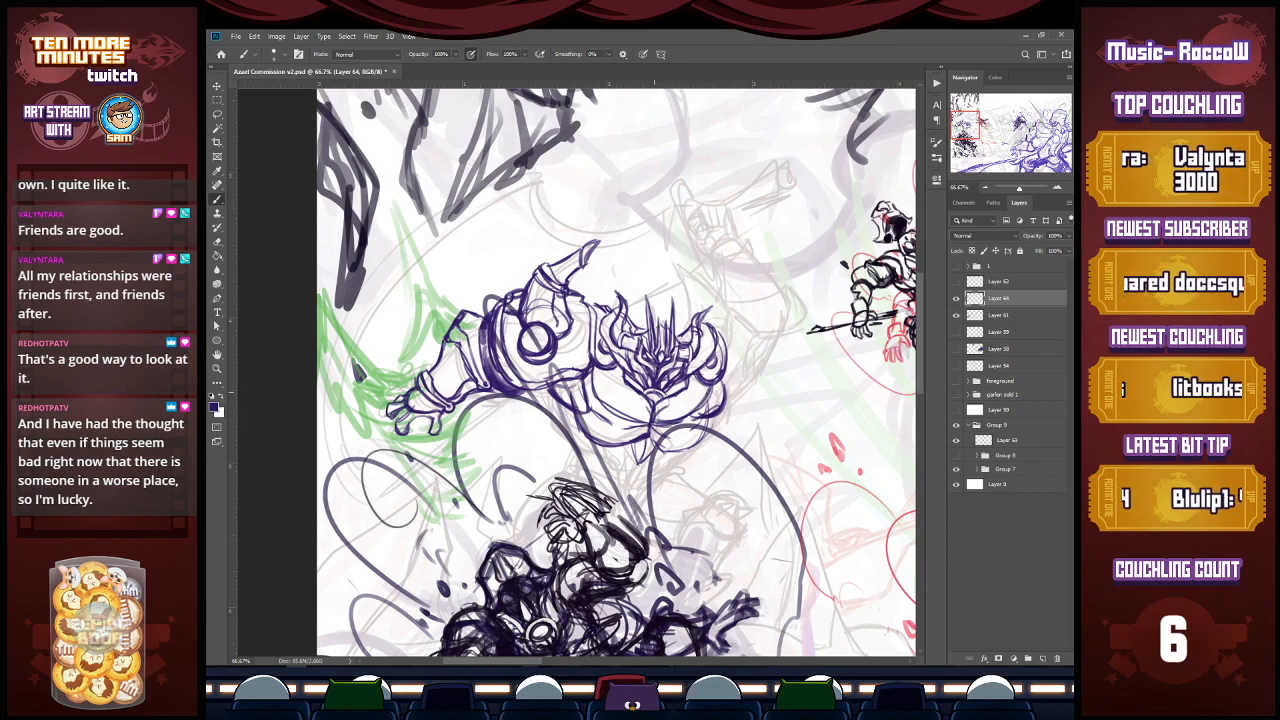
{"action": "mouse_move", "coordinate": [615, 371]}
{"action": "left_mouse_down"}
{"action": "mouse_move", "coordinate": [643, 422]}
{"action": "mouse_move", "coordinate": [571, 406]}
{"action": "left_mouse_up"}
{"action": "mouse_move", "coordinate": [700, 382]}
{"action": "left_mouse_down"}
{"action": "mouse_move", "coordinate": [722, 412]}
{"action": "mouse_move", "coordinate": [662, 450]}
{"action": "left_mouse_up"}
{"action": "left_click_drag", "start_coordinate": [710, 418], "coordinate": [695, 442]}
{"action": "left_click_drag", "start_coordinate": [571, 417], "coordinate": [640, 466]}
{"action": "left_click_drag", "start_coordinate": [639, 466], "coordinate": [655, 450]}
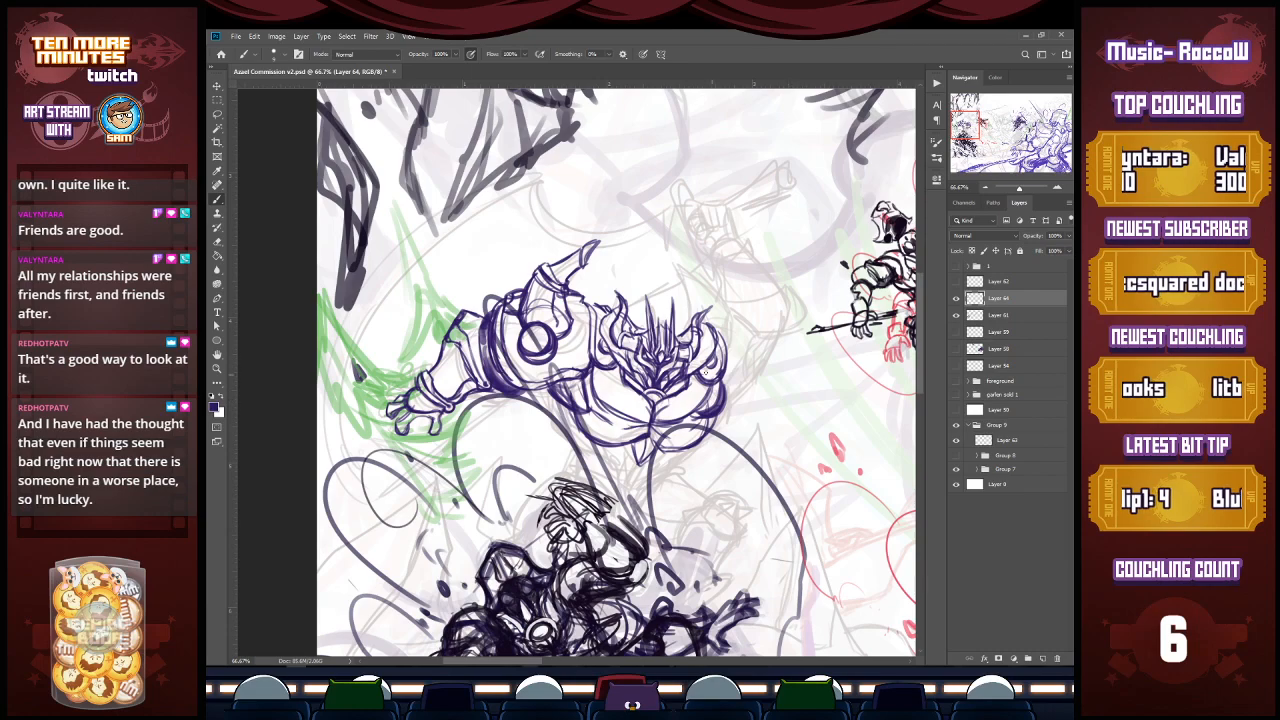
Step: Lasso the horned shoulder and arm, shift them slightly upward, and redraw the lines connecting the shoulder to the chest
{"action": "left_click_drag", "start_coordinate": [571, 287], "coordinate": [582, 293]}
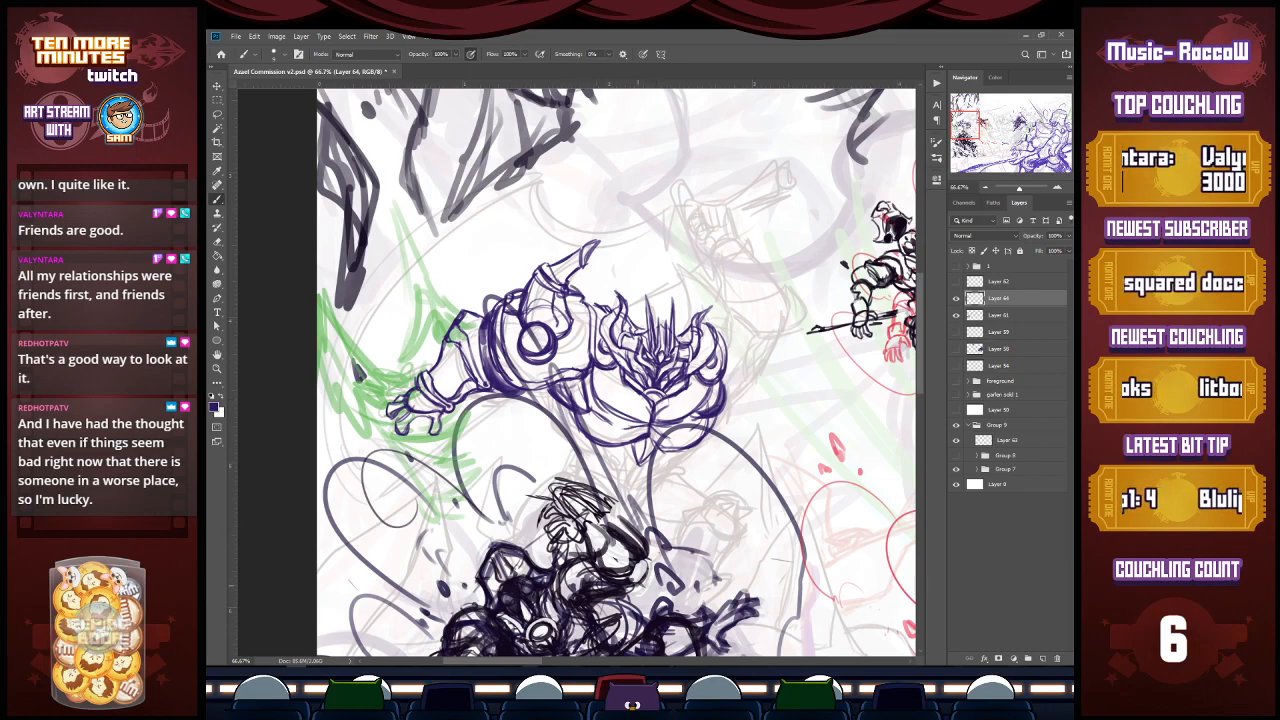
{"action": "key", "text": "l"}
{"action": "mouse_move", "coordinate": [603, 280]}
{"action": "left_mouse_down"}
{"action": "mouse_move", "coordinate": [412, 286]}
{"action": "mouse_move", "coordinate": [522, 428]}
{"action": "mouse_move", "coordinate": [590, 385]}
{"action": "mouse_move", "coordinate": [597, 303]}
{"action": "mouse_move", "coordinate": [598, 315]}
{"action": "left_mouse_up"}
{"action": "key", "text": "v"}
{"action": "key", "text": "ctrl+d"}
{"action": "key", "text": "b"}
{"action": "mouse_move", "coordinate": [589, 367]}
{"action": "left_mouse_down"}
{"action": "mouse_move", "coordinate": [611, 363]}
{"action": "mouse_move", "coordinate": [571, 405]}
{"action": "mouse_move", "coordinate": [583, 397]}
{"action": "mouse_move", "coordinate": [513, 378]}
{"action": "mouse_move", "coordinate": [552, 381]}
{"action": "left_mouse_up"}
{"action": "left_click_drag", "start_coordinate": [526, 381], "coordinate": [553, 374]}
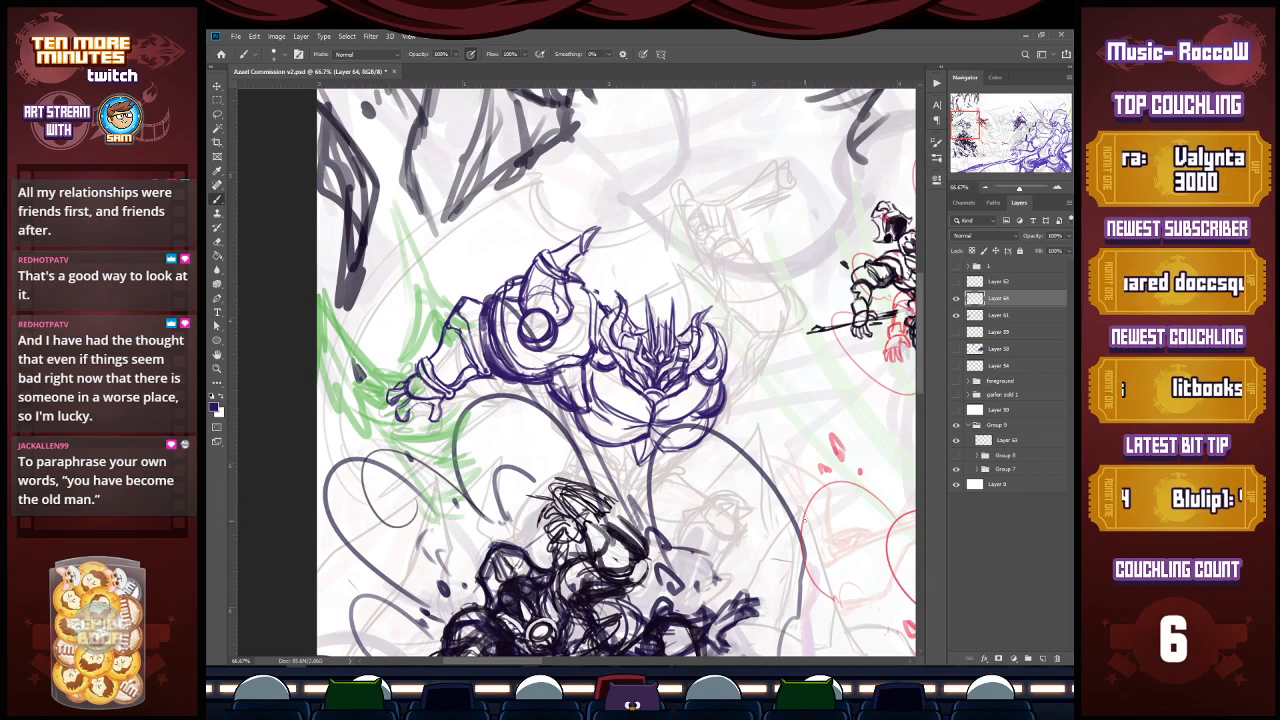
{"action": "mouse_move", "coordinate": [567, 289]}
{"action": "left_mouse_down"}
{"action": "mouse_move", "coordinate": [593, 281]}
{"action": "mouse_move", "coordinate": [599, 301]}
{"action": "mouse_move", "coordinate": [586, 365]}
{"action": "left_mouse_up"}
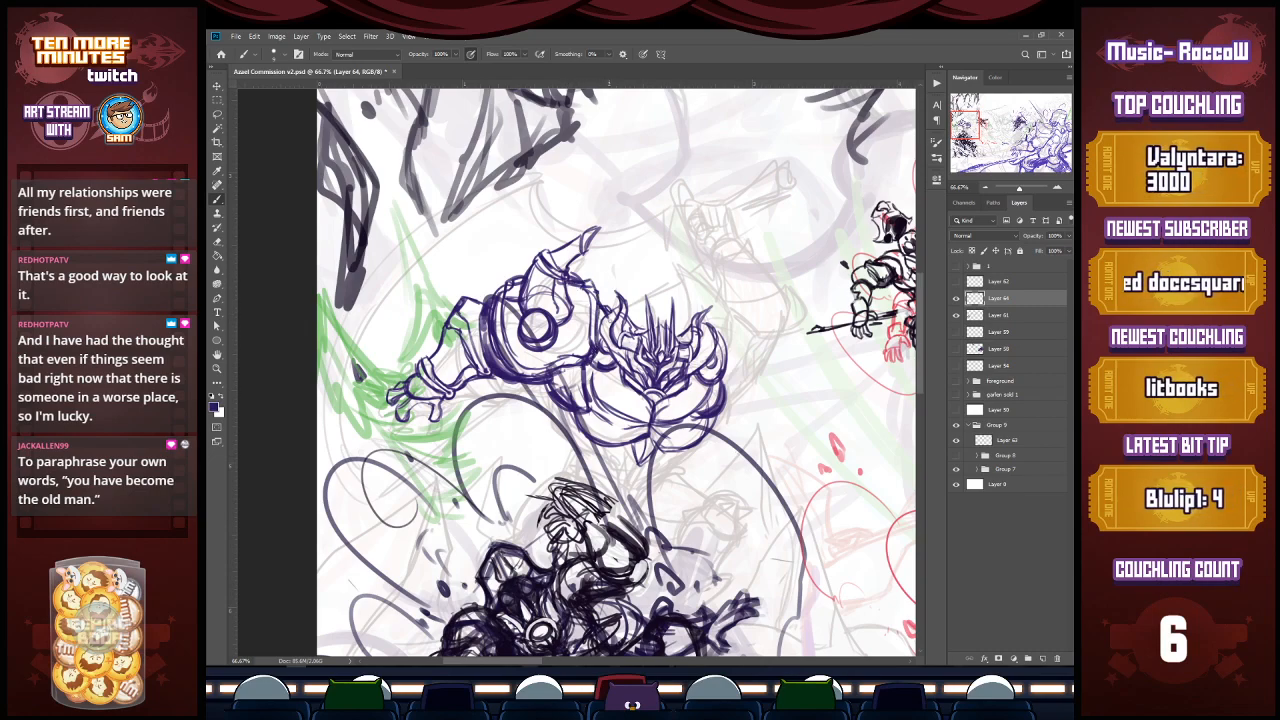
{"action": "left_click_drag", "start_coordinate": [519, 274], "coordinate": [502, 290]}
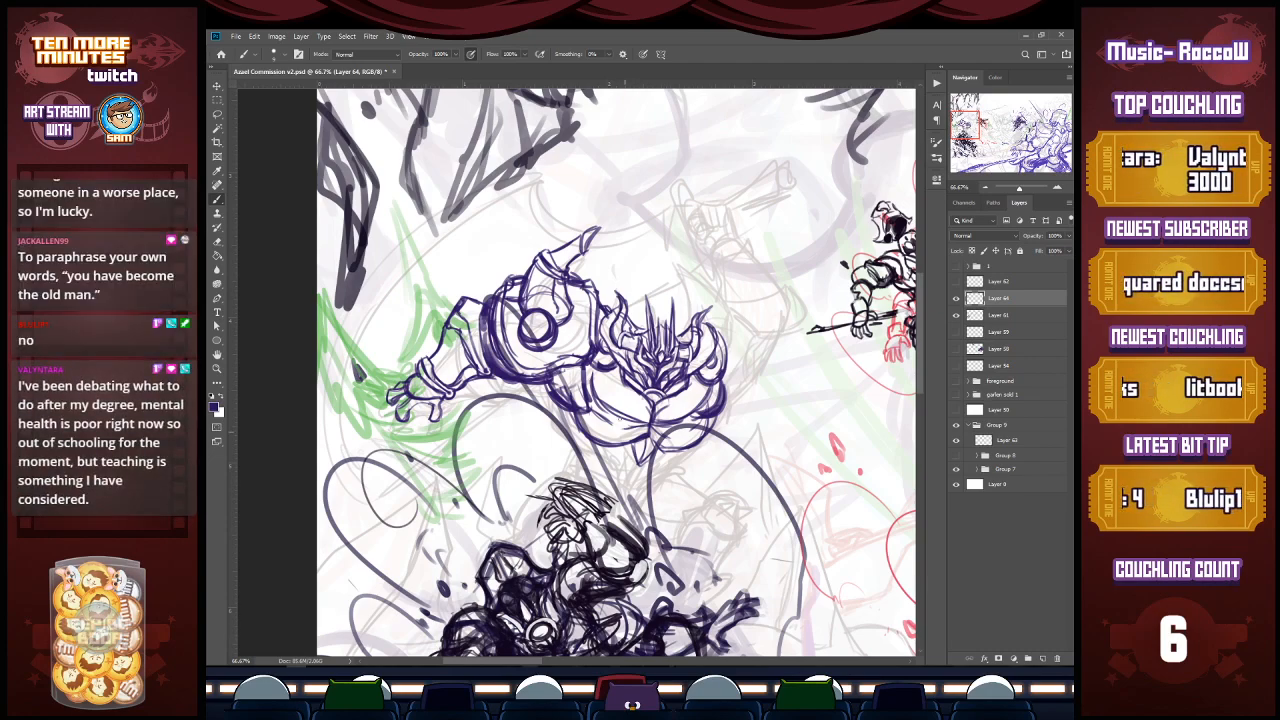
Step: Sketch segmented abdominal muscles and the sides of the waist beneath the chest armor
{"action": "key", "text": "x"}
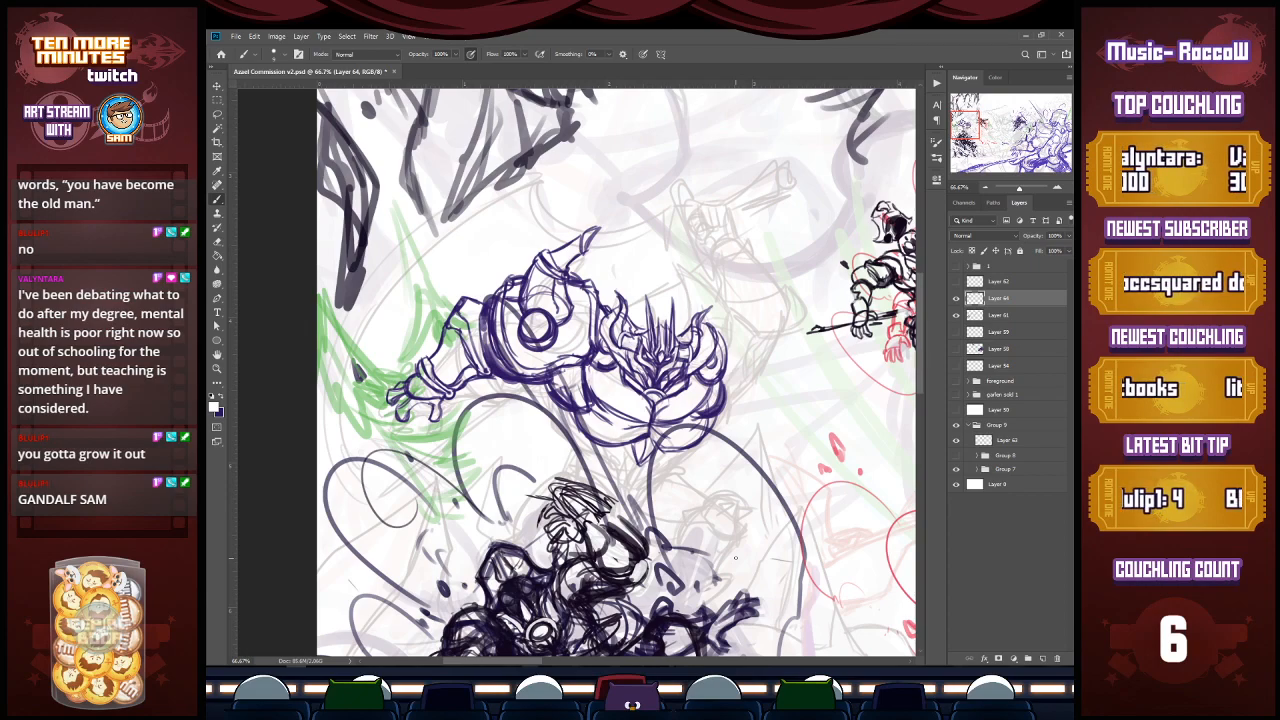
{"action": "scroll", "coordinate": [920, 320], "scroll_direction": "down", "scroll_amount": 3}
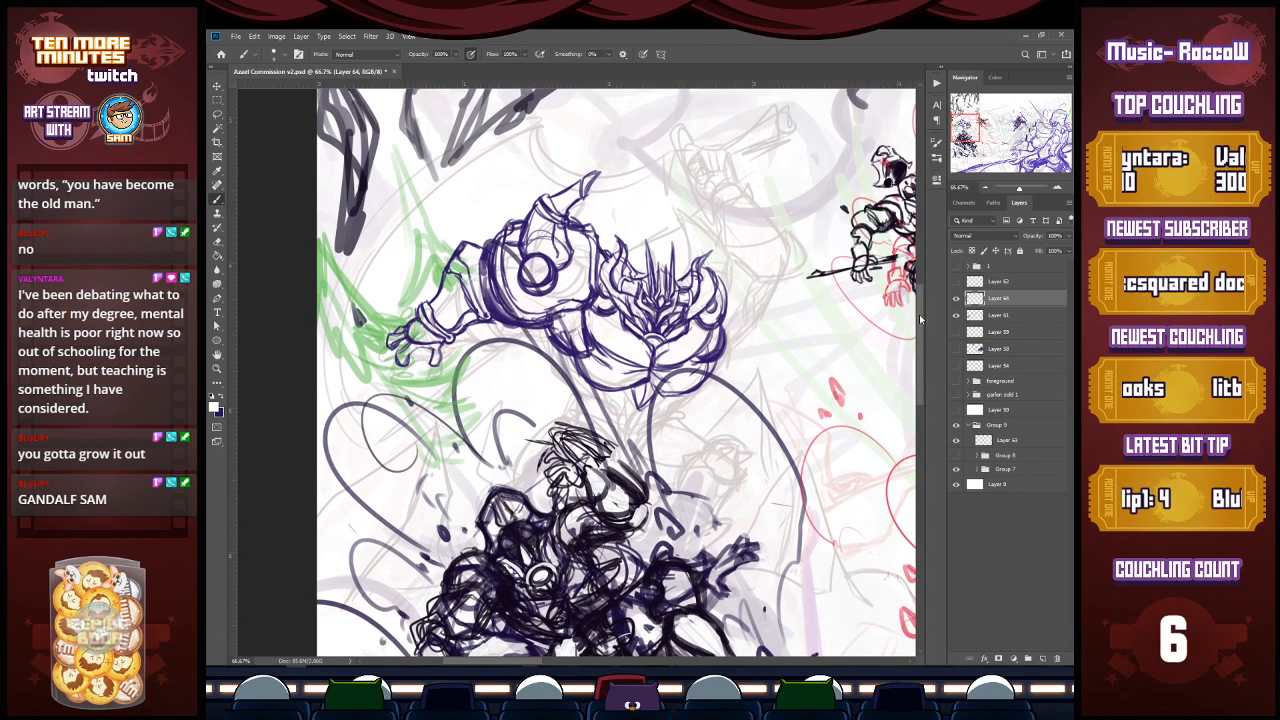
{"action": "scroll", "coordinate": [920, 325], "scroll_direction": "up", "scroll_amount": 2}
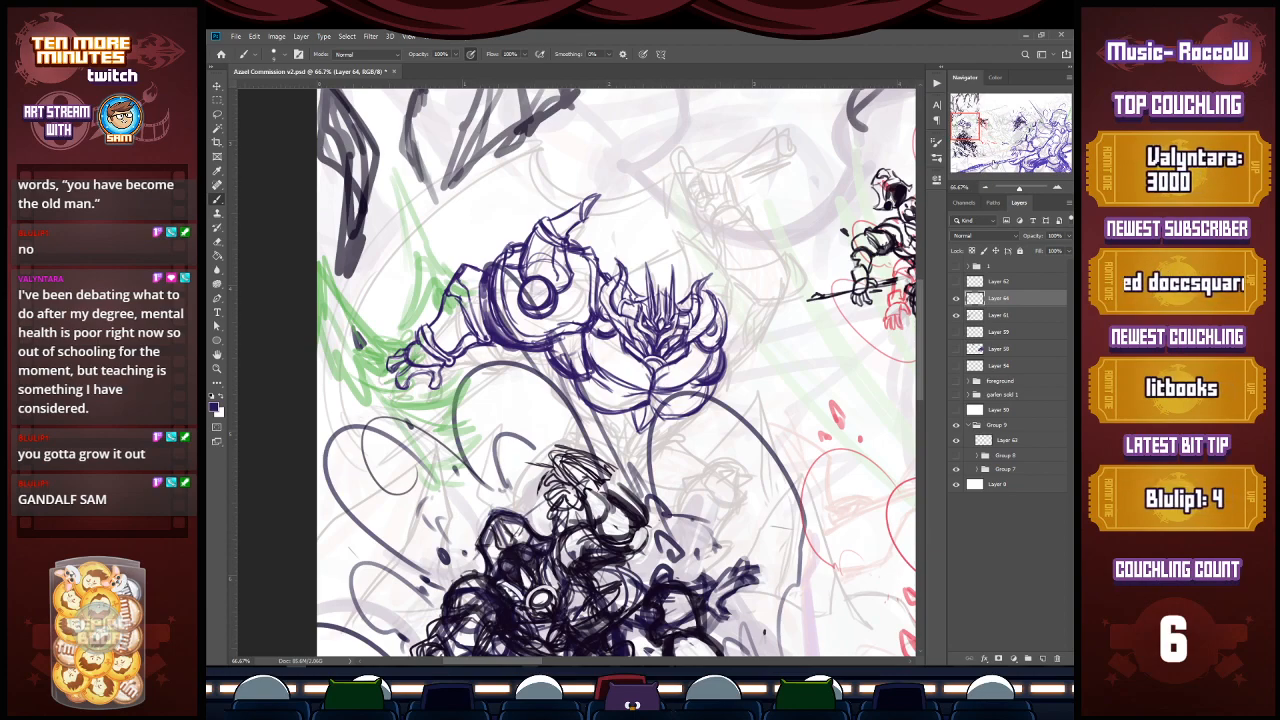
{"action": "left_click_drag", "start_coordinate": [972, 132], "coordinate": [976, 135]}
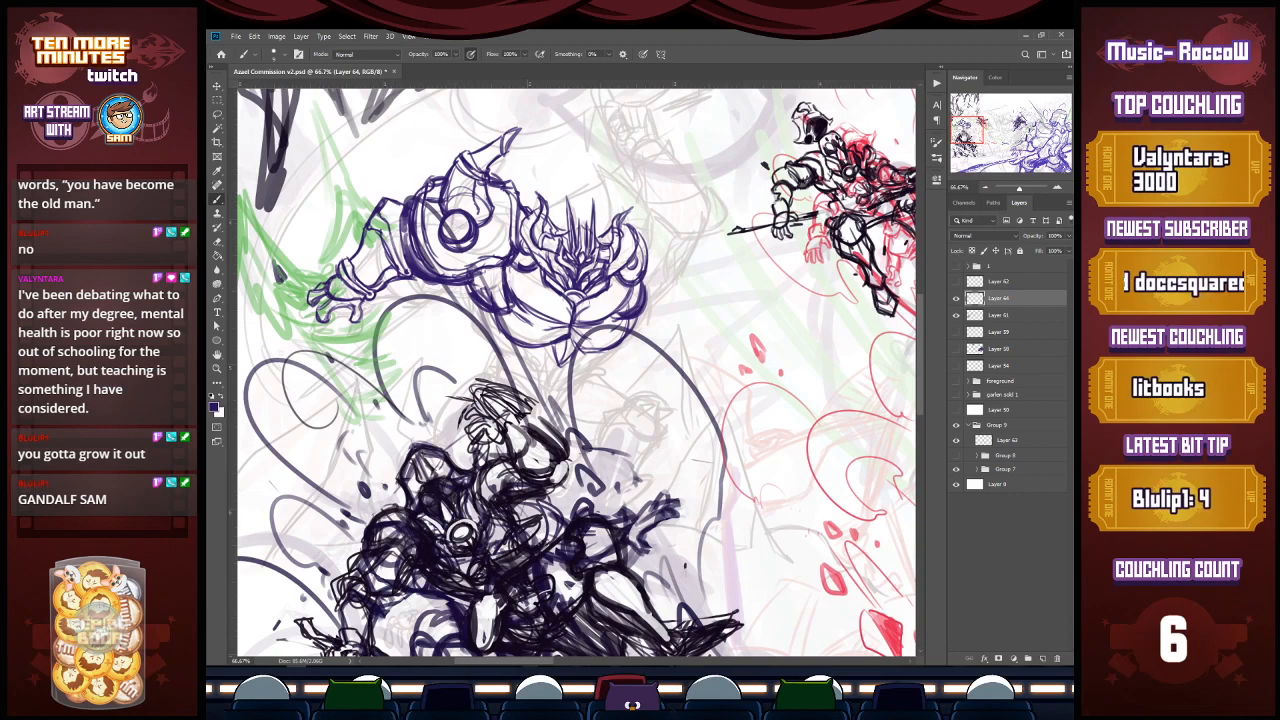
{"action": "left_click", "coordinate": [955, 408]}
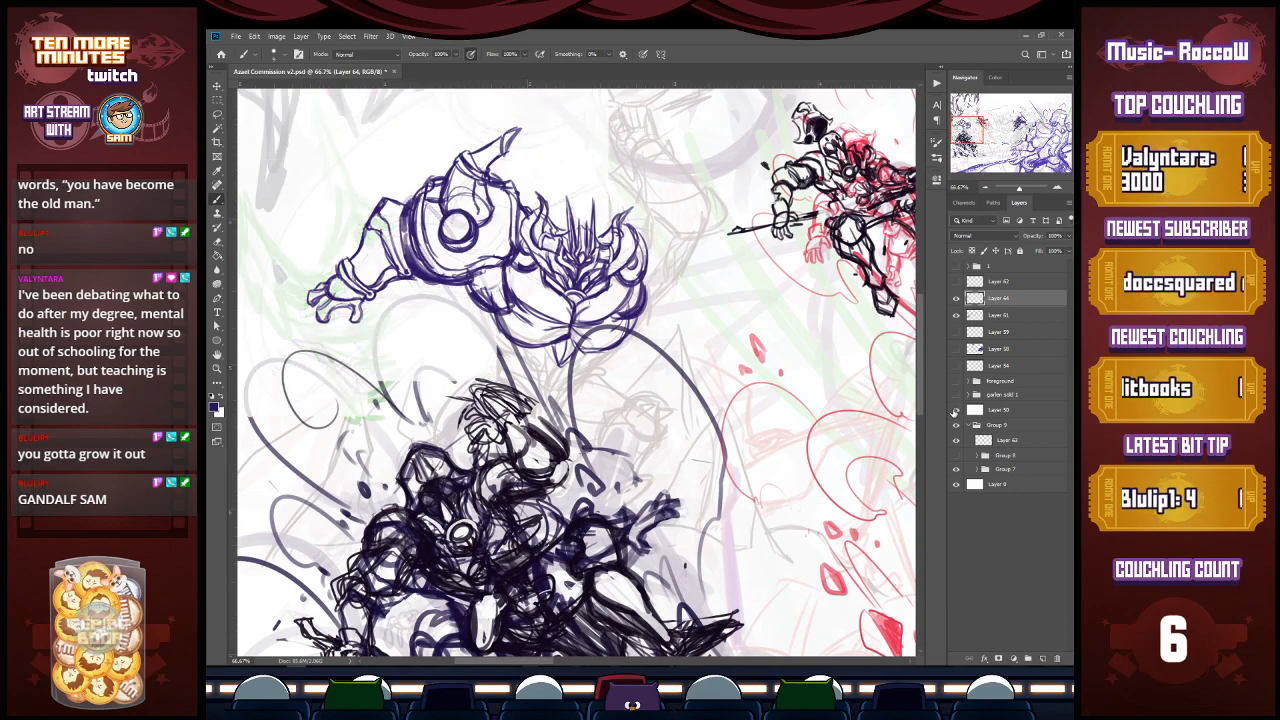
{"action": "left_click", "coordinate": [955, 408]}
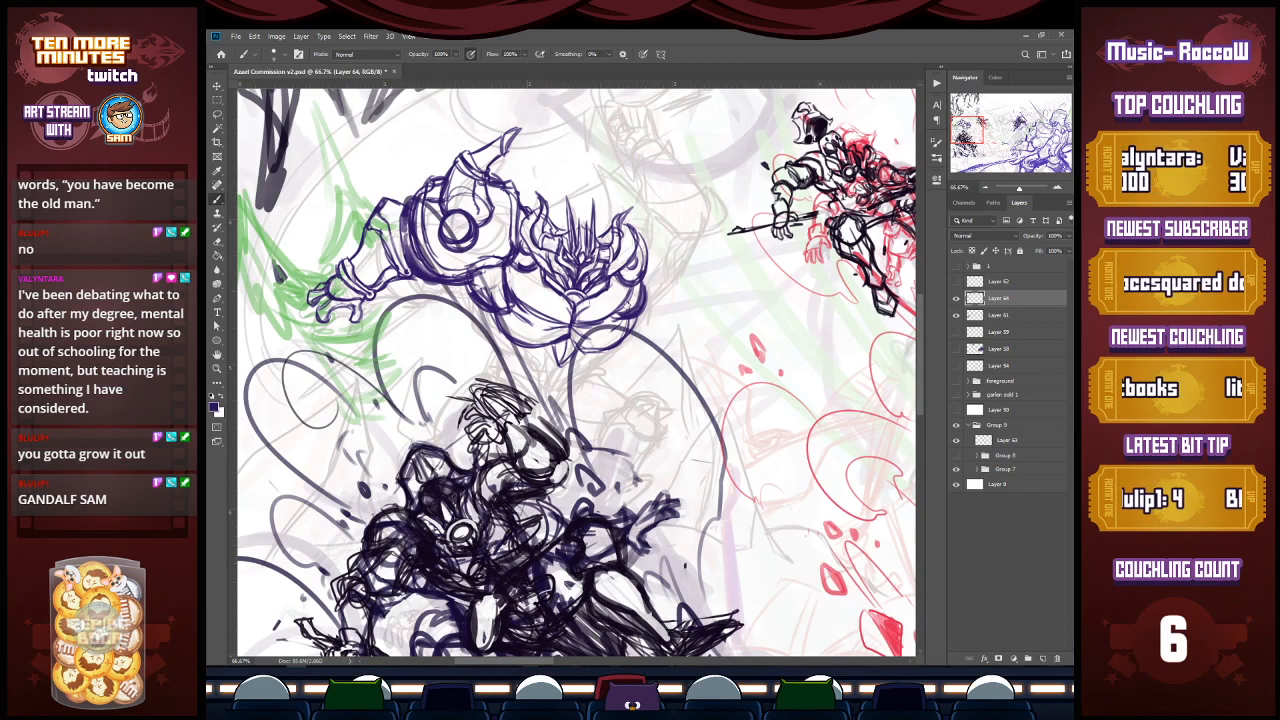
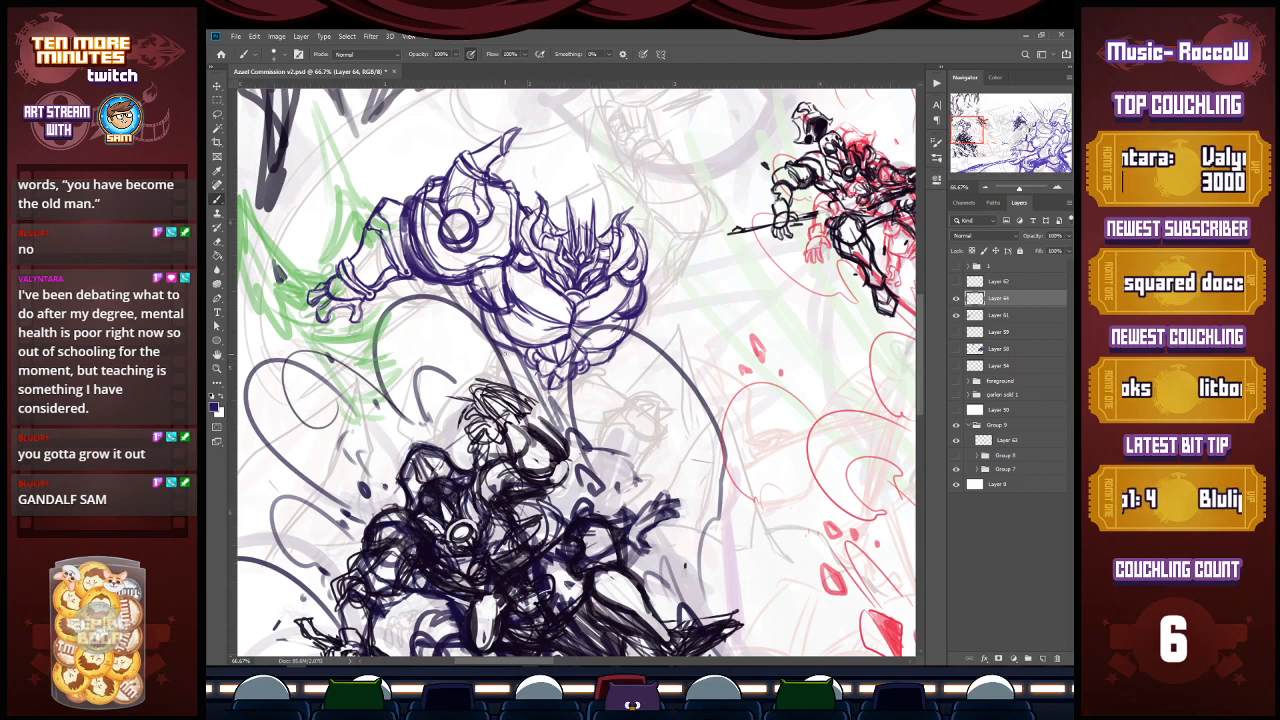
{"action": "mouse_move", "coordinate": [500, 346]}
{"action": "left_mouse_down"}
{"action": "mouse_move", "coordinate": [502, 363]}
{"action": "mouse_move", "coordinate": [535, 375]}
{"action": "mouse_move", "coordinate": [591, 378]}
{"action": "mouse_move", "coordinate": [603, 366]}
{"action": "left_mouse_up"}
{"action": "mouse_move", "coordinate": [502, 360]}
{"action": "left_mouse_down"}
{"action": "mouse_move", "coordinate": [523, 368]}
{"action": "mouse_move", "coordinate": [513, 371]}
{"action": "left_mouse_up"}
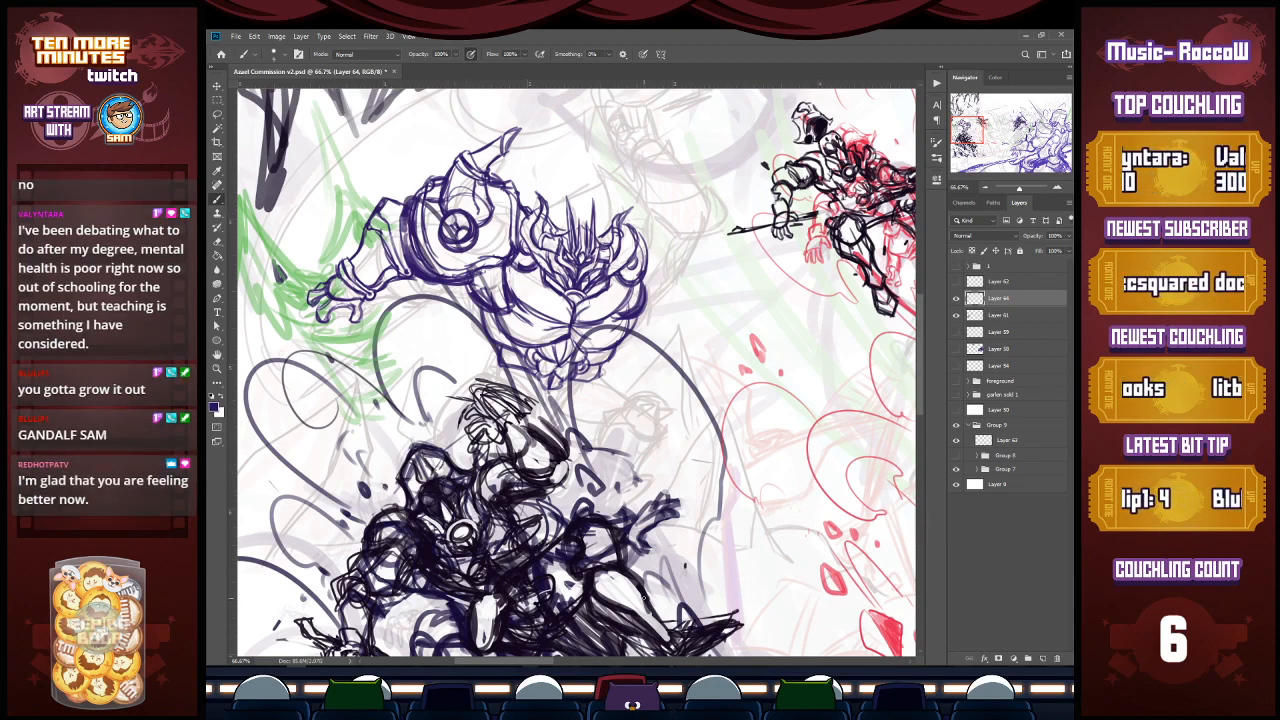
Step: Hide Layer 61 and Group 6 inside Group 7 to isolate the monster over the faded rough, and save the document
{"action": "scroll", "coordinate": [644, 598], "scroll_direction": "down", "scroll_amount": 8}
{"action": "scroll", "coordinate": [644, 598], "scroll_direction": "up", "scroll_amount": 4}
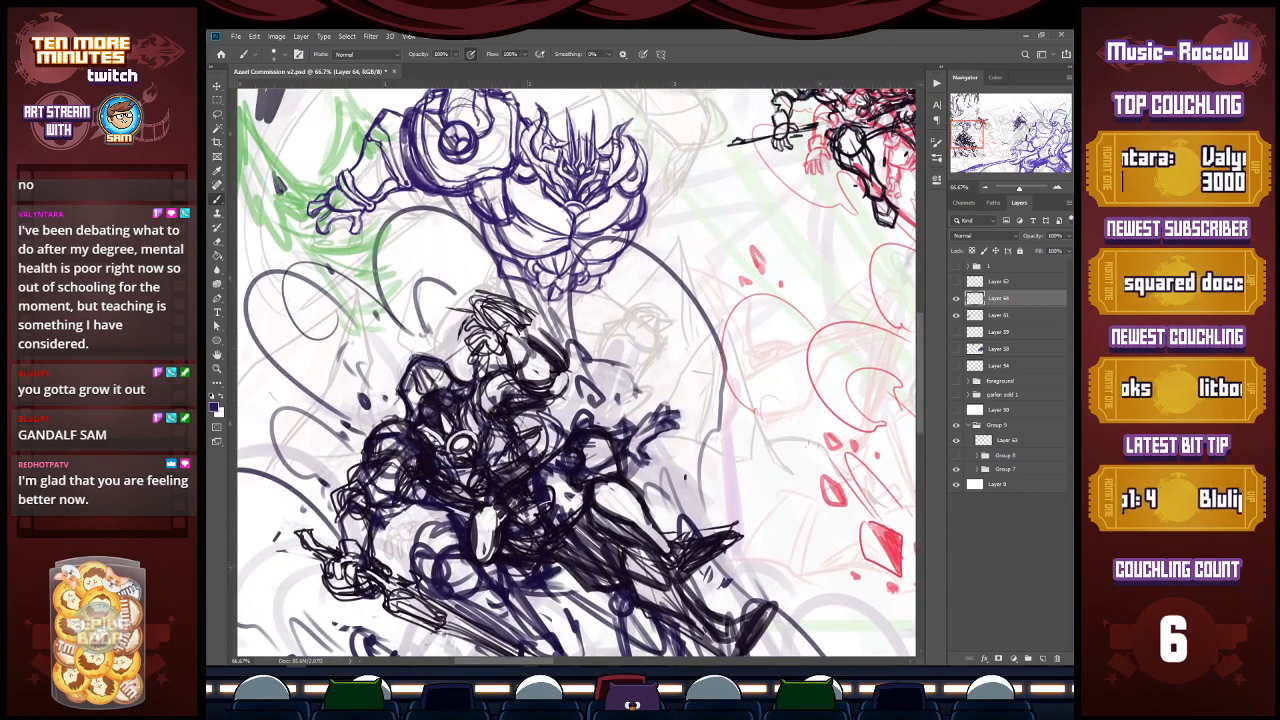
{"action": "left_click", "coordinate": [957, 314]}
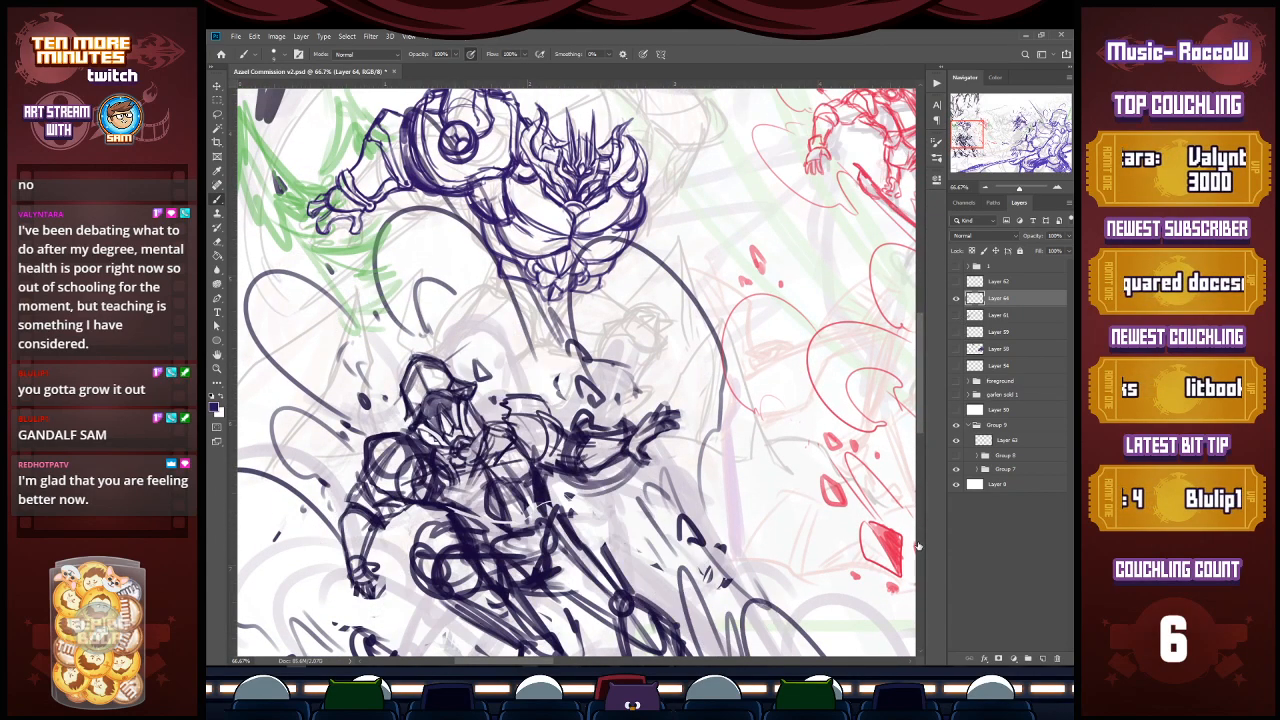
{"action": "left_click", "coordinate": [957, 469]}
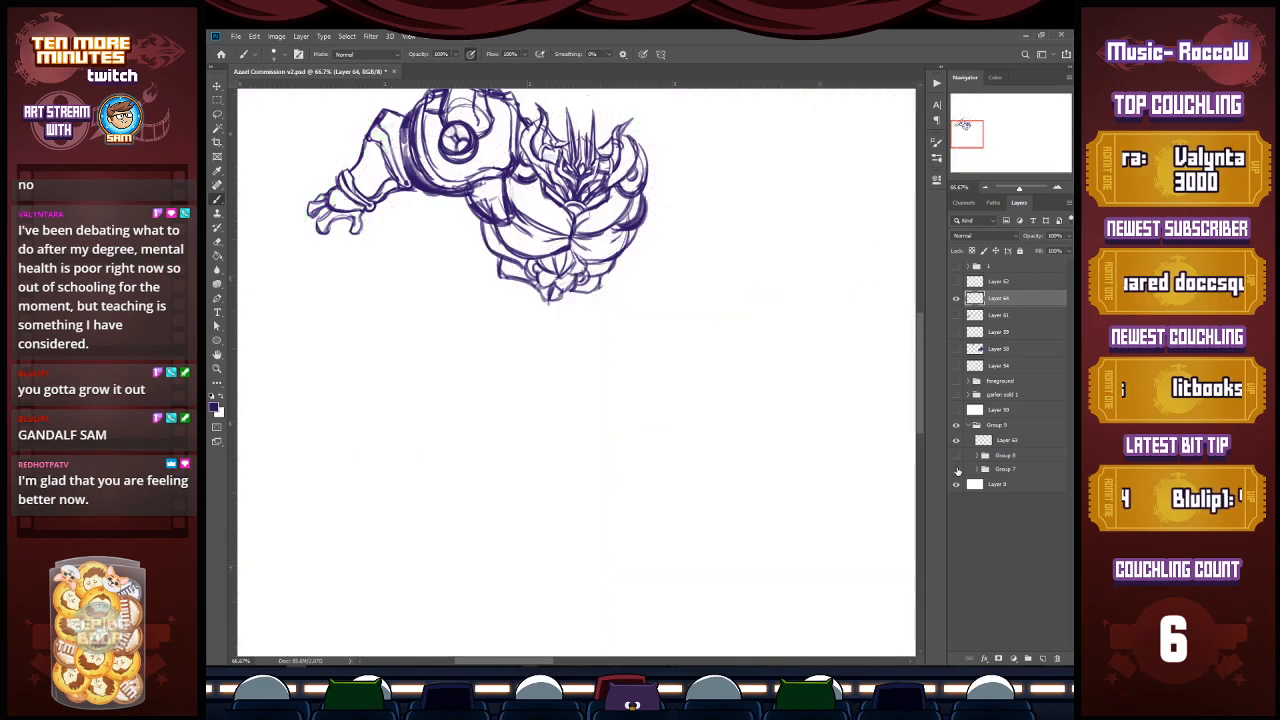
{"action": "left_click", "coordinate": [957, 469]}
{"action": "left_click", "coordinate": [985, 469]}
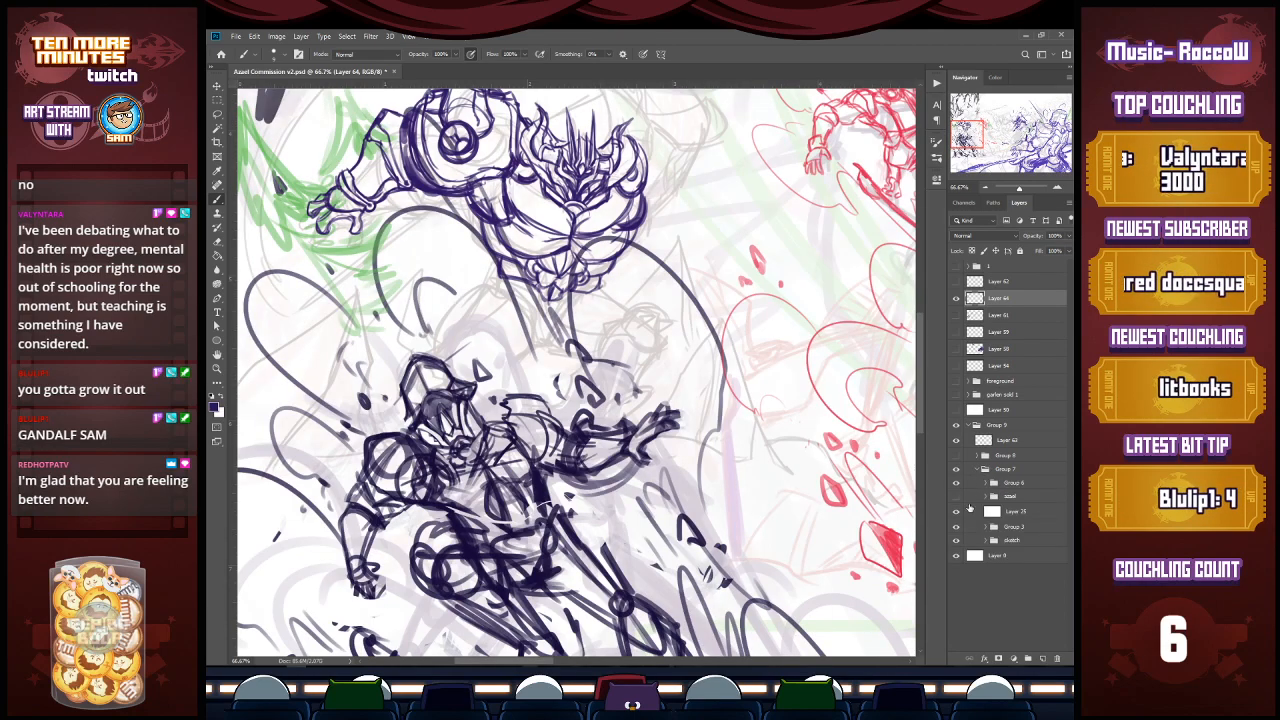
{"action": "left_click", "coordinate": [957, 484]}
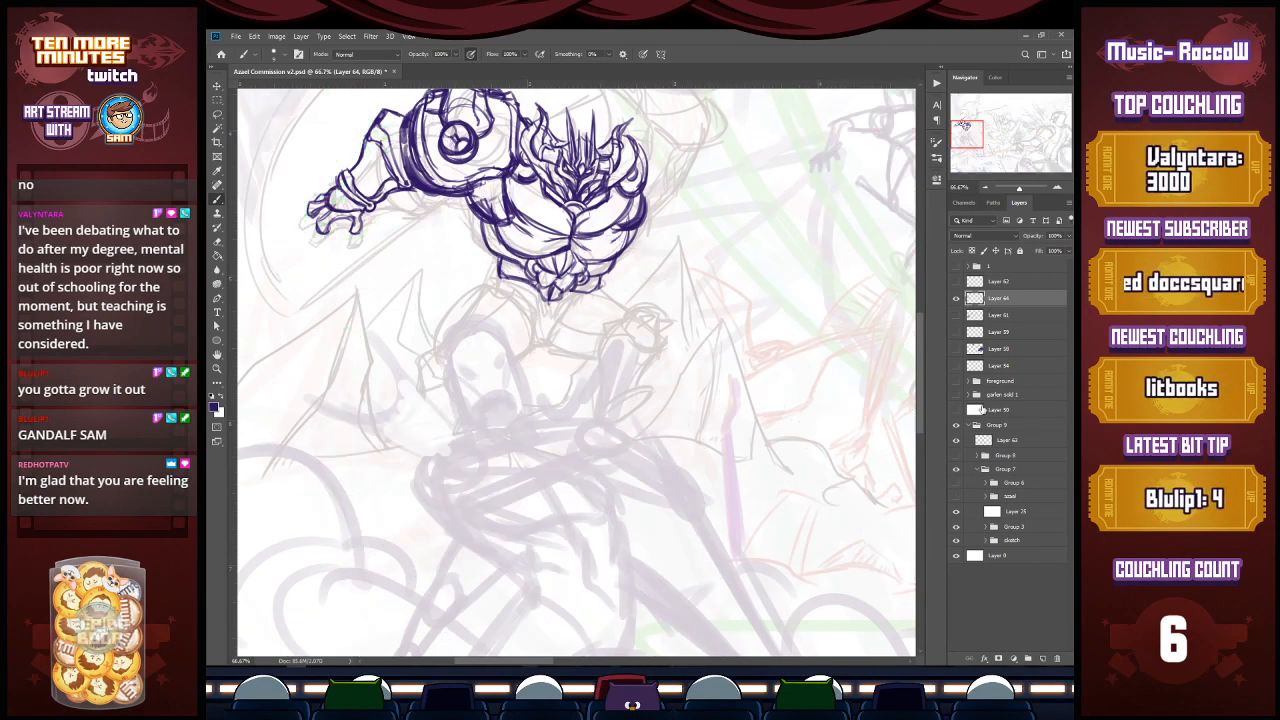
{"action": "left_click_drag", "start_coordinate": [976, 139], "coordinate": [975, 129]}
{"action": "key", "text": "ctrl+s"}
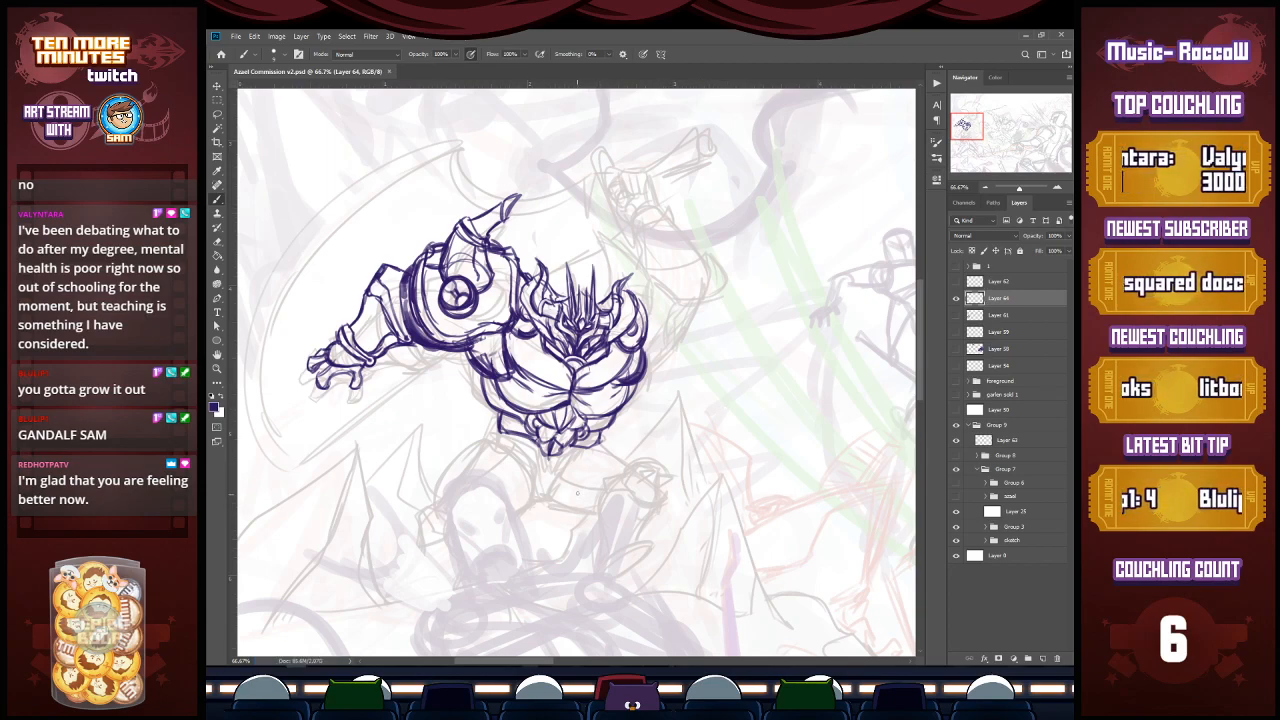
Step: Draw a curved armored belt around the monster's waist, with a central dip and flared hip ends
{"action": "mouse_move", "coordinate": [493, 432]}
{"action": "left_mouse_down"}
{"action": "mouse_move", "coordinate": [540, 476]}
{"action": "mouse_move", "coordinate": [592, 457]}
{"action": "left_mouse_up"}
{"action": "left_click_drag", "start_coordinate": [590, 458], "coordinate": [564, 465]}
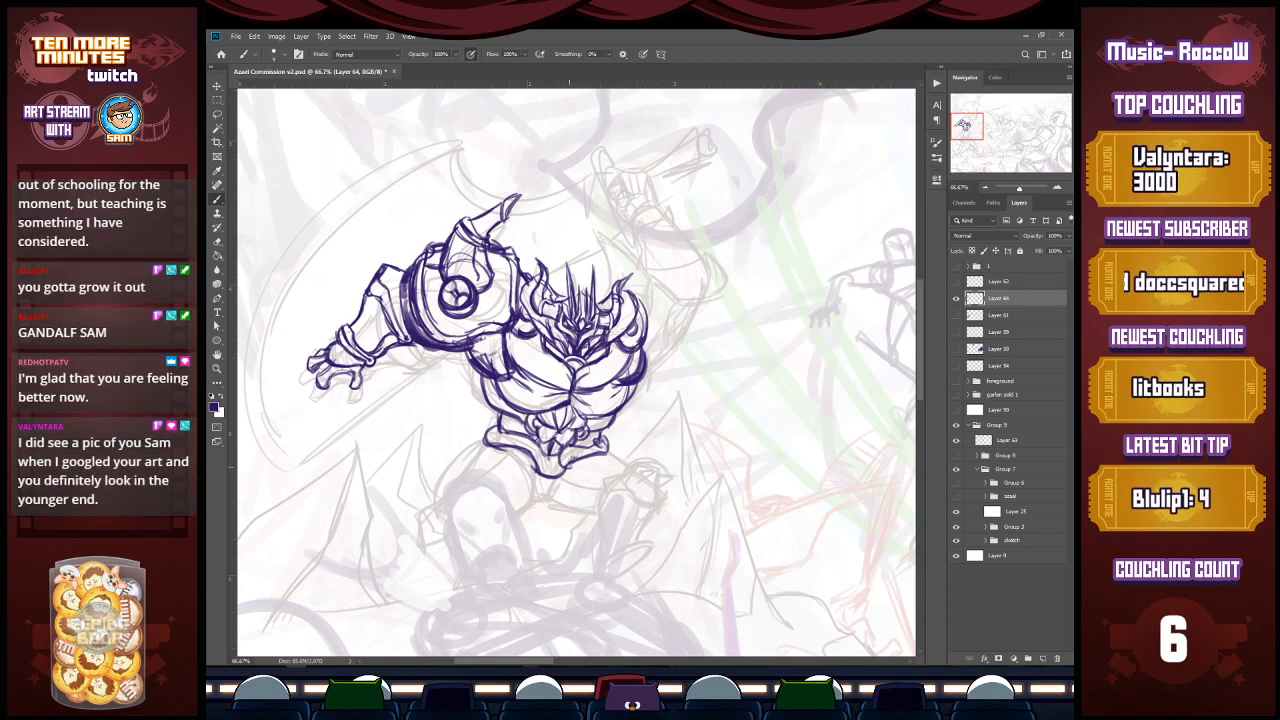
{"action": "left_click_drag", "start_coordinate": [564, 466], "coordinate": [577, 458]}
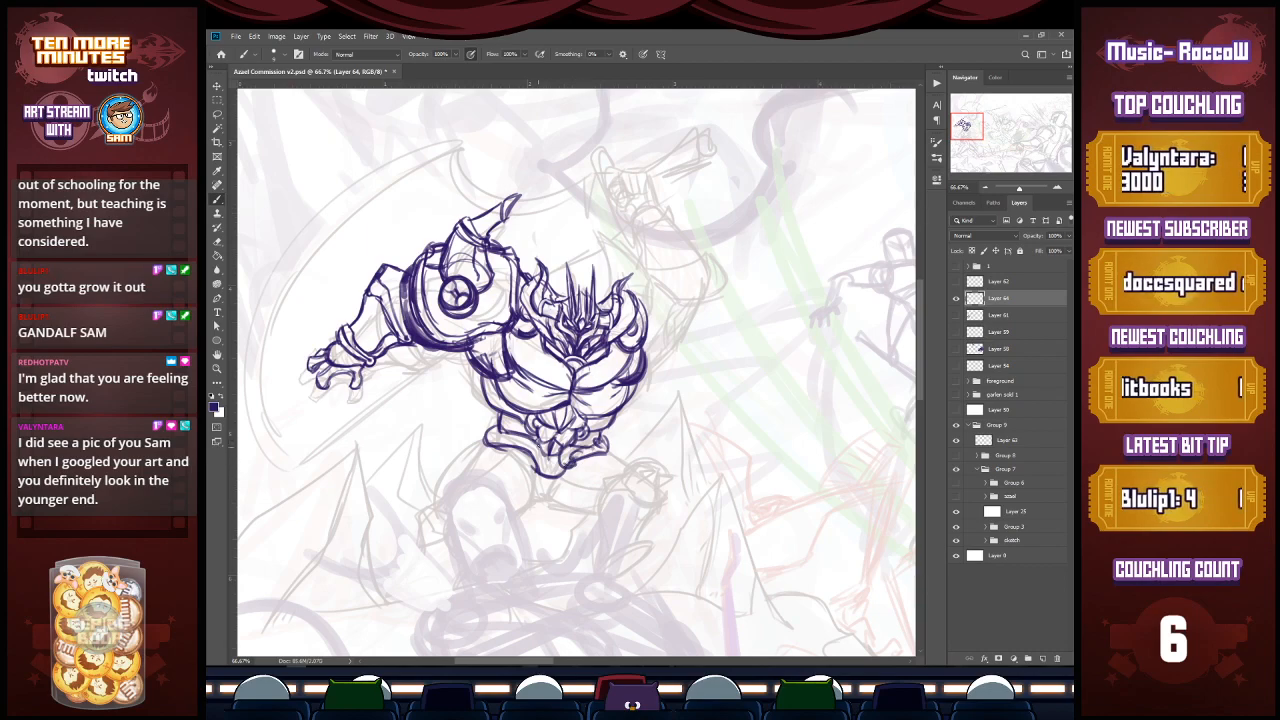
{"action": "mouse_move", "coordinate": [530, 451]}
{"action": "left_mouse_down"}
{"action": "mouse_move", "coordinate": [577, 446]}
{"action": "mouse_move", "coordinate": [493, 421]}
{"action": "mouse_move", "coordinate": [488, 434]}
{"action": "mouse_move", "coordinate": [534, 453]}
{"action": "mouse_move", "coordinate": [612, 436]}
{"action": "left_mouse_up"}
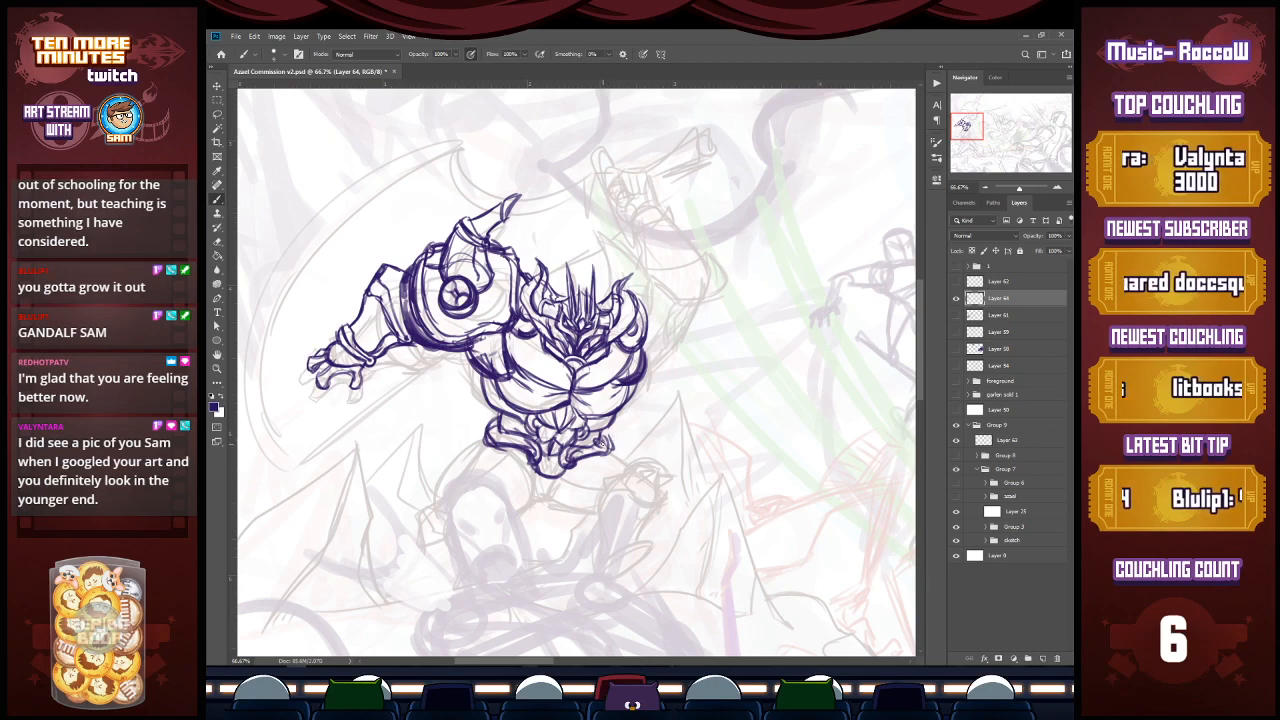
Step: Draw the groin plate below the belt, one thigh extending sideways, and a rounded oval for the other raised leg
{"action": "mouse_move", "coordinate": [528, 466]}
{"action": "left_mouse_down"}
{"action": "mouse_move", "coordinate": [552, 495]}
{"action": "mouse_move", "coordinate": [564, 474]}
{"action": "mouse_move", "coordinate": [551, 490]}
{"action": "left_mouse_up"}
{"action": "mouse_move", "coordinate": [600, 452]}
{"action": "left_mouse_down"}
{"action": "mouse_move", "coordinate": [632, 456]}
{"action": "mouse_move", "coordinate": [647, 470]}
{"action": "mouse_move", "coordinate": [624, 482]}
{"action": "mouse_move", "coordinate": [647, 481]}
{"action": "left_mouse_up"}
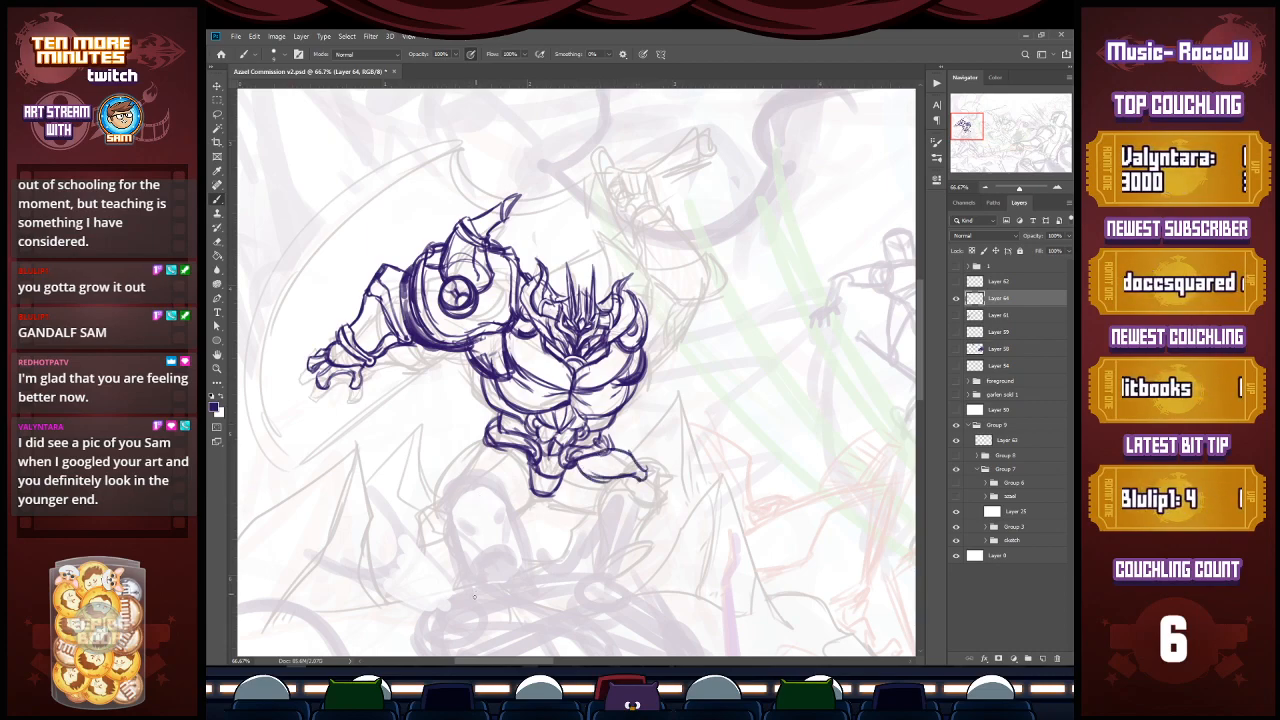
{"action": "left_click_drag", "start_coordinate": [510, 505], "coordinate": [495, 518]}
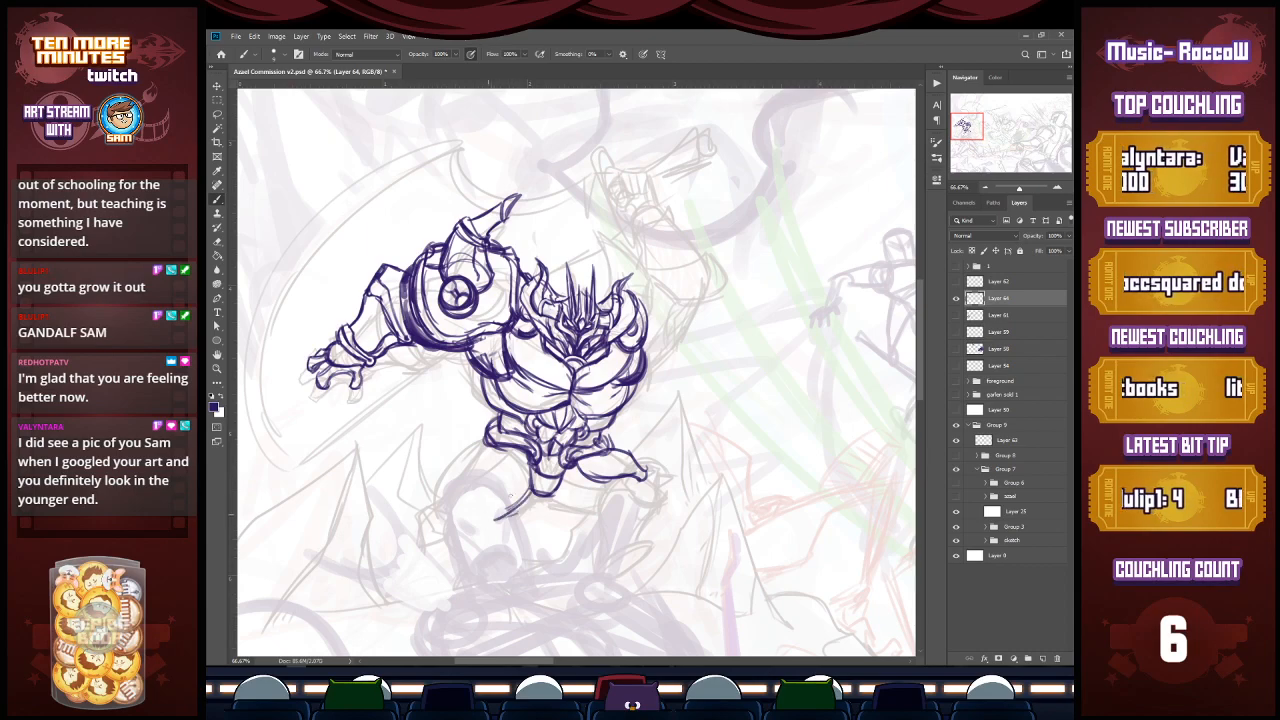
{"action": "mouse_move", "coordinate": [525, 458]}
{"action": "left_mouse_down"}
{"action": "mouse_move", "coordinate": [462, 518]}
{"action": "mouse_move", "coordinate": [512, 512]}
{"action": "left_mouse_up"}
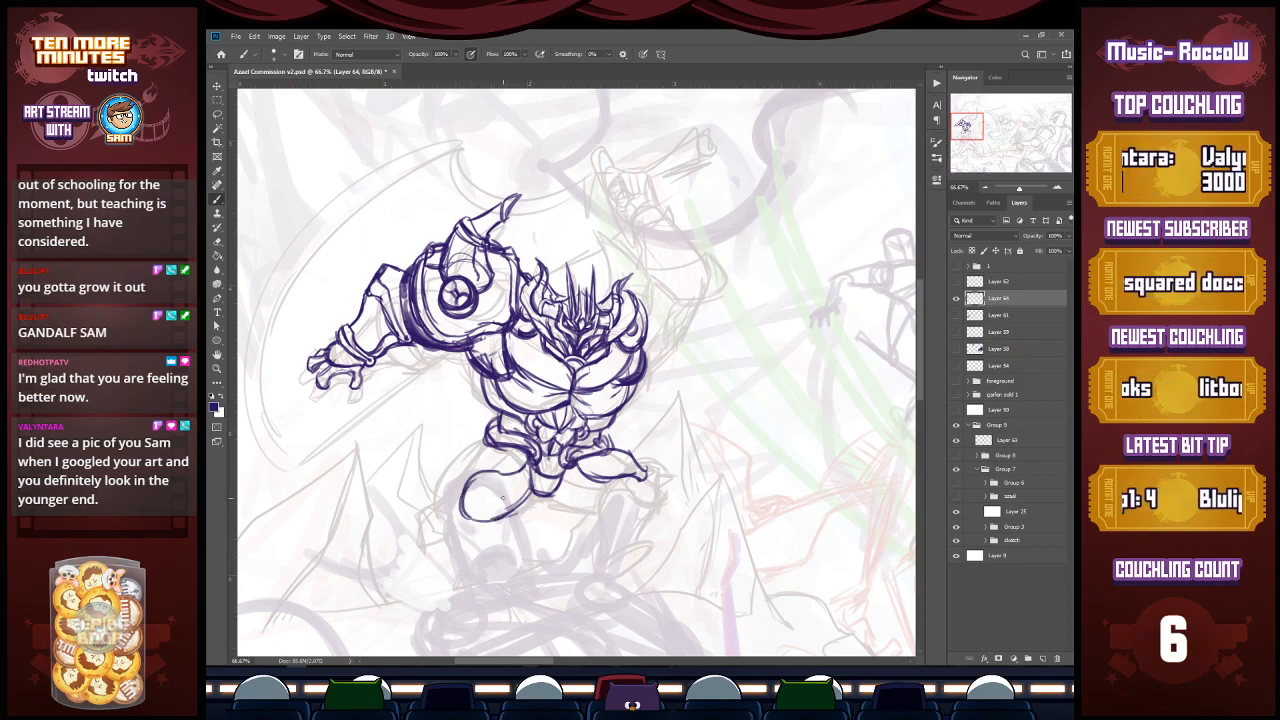
Step: Sketch the horned warrior's two thighs in dark blue and a round knee joint on the canvas-left leg
{"action": "mouse_move", "coordinate": [502, 448]}
{"action": "left_mouse_down"}
{"action": "mouse_move", "coordinate": [456, 506]}
{"action": "mouse_move", "coordinate": [450, 486]}
{"action": "mouse_move", "coordinate": [462, 502]}
{"action": "left_mouse_up"}
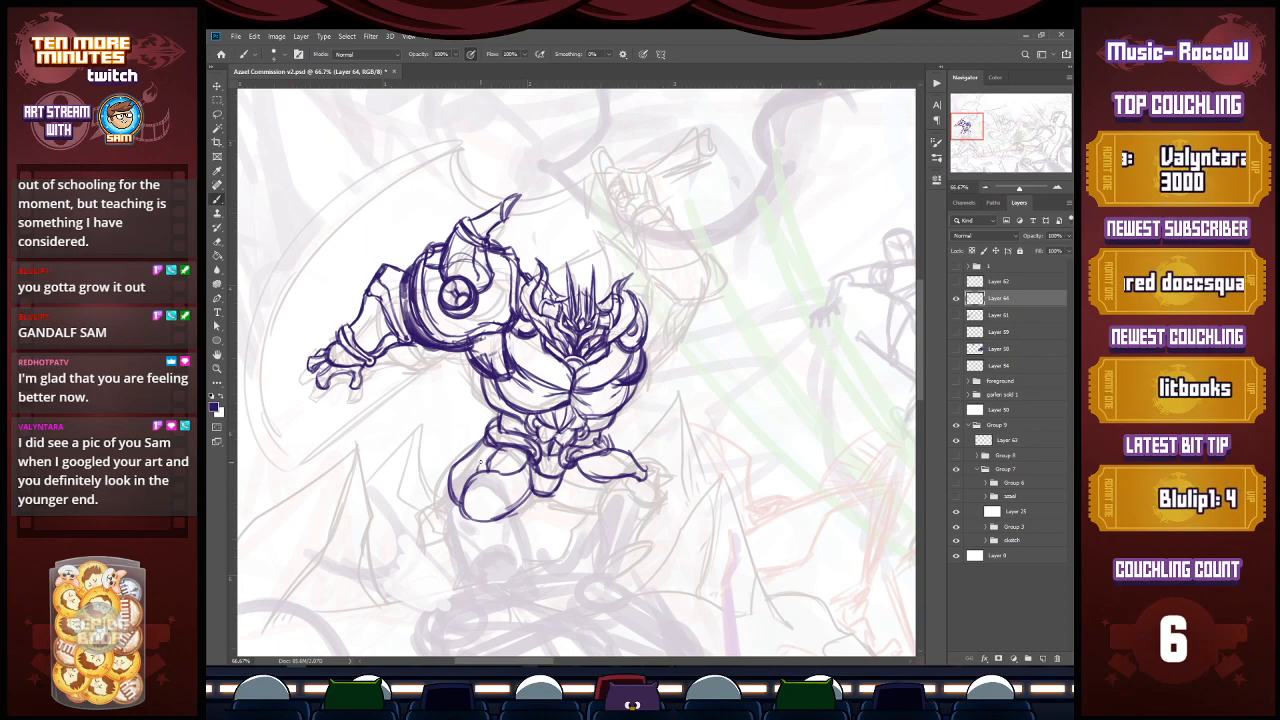
{"action": "left_click_drag", "start_coordinate": [552, 495], "coordinate": [605, 510]}
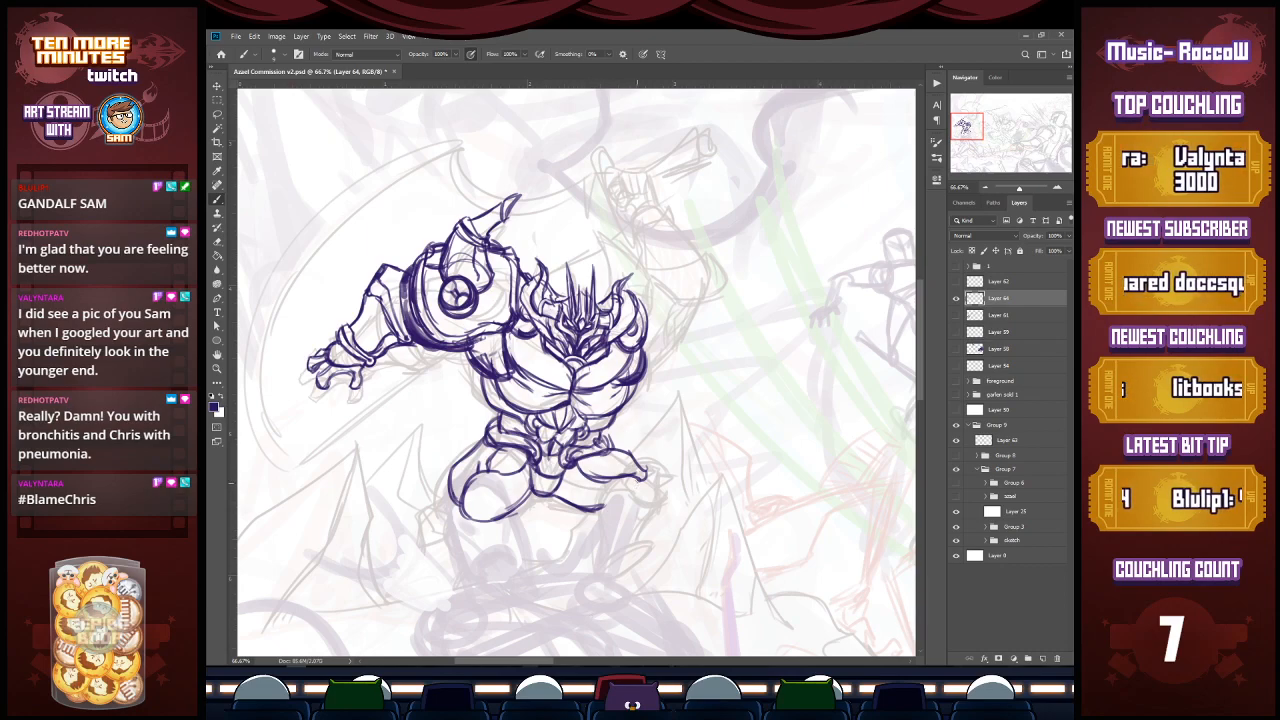
{"action": "mouse_move", "coordinate": [466, 514]}
{"action": "left_mouse_down"}
{"action": "mouse_move", "coordinate": [440, 547]}
{"action": "mouse_move", "coordinate": [481, 528]}
{"action": "mouse_move", "coordinate": [474, 549]}
{"action": "mouse_move", "coordinate": [461, 515]}
{"action": "mouse_move", "coordinate": [440, 548]}
{"action": "mouse_move", "coordinate": [476, 534]}
{"action": "left_mouse_up"}
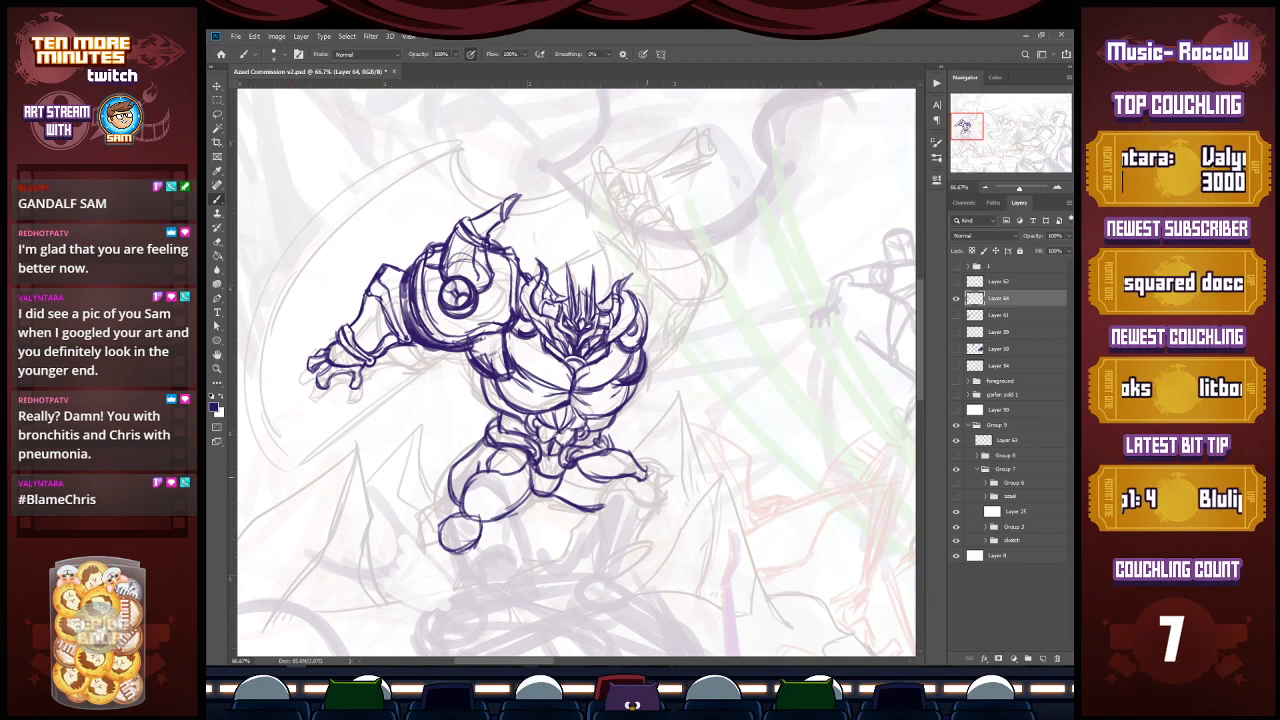
Step: Sketch a round, spiked knee guard on the canvas-right leg and add inner detail to the canvas-left knee guard
{"action": "mouse_move", "coordinate": [635, 481]}
{"action": "left_mouse_down"}
{"action": "mouse_move", "coordinate": [665, 478]}
{"action": "mouse_move", "coordinate": [657, 498]}
{"action": "mouse_move", "coordinate": [634, 493]}
{"action": "mouse_move", "coordinate": [661, 482]}
{"action": "mouse_move", "coordinate": [623, 494]}
{"action": "left_mouse_up"}
{"action": "mouse_move", "coordinate": [626, 482]}
{"action": "left_mouse_down"}
{"action": "mouse_move", "coordinate": [622, 497]}
{"action": "mouse_move", "coordinate": [659, 501]}
{"action": "left_mouse_up"}
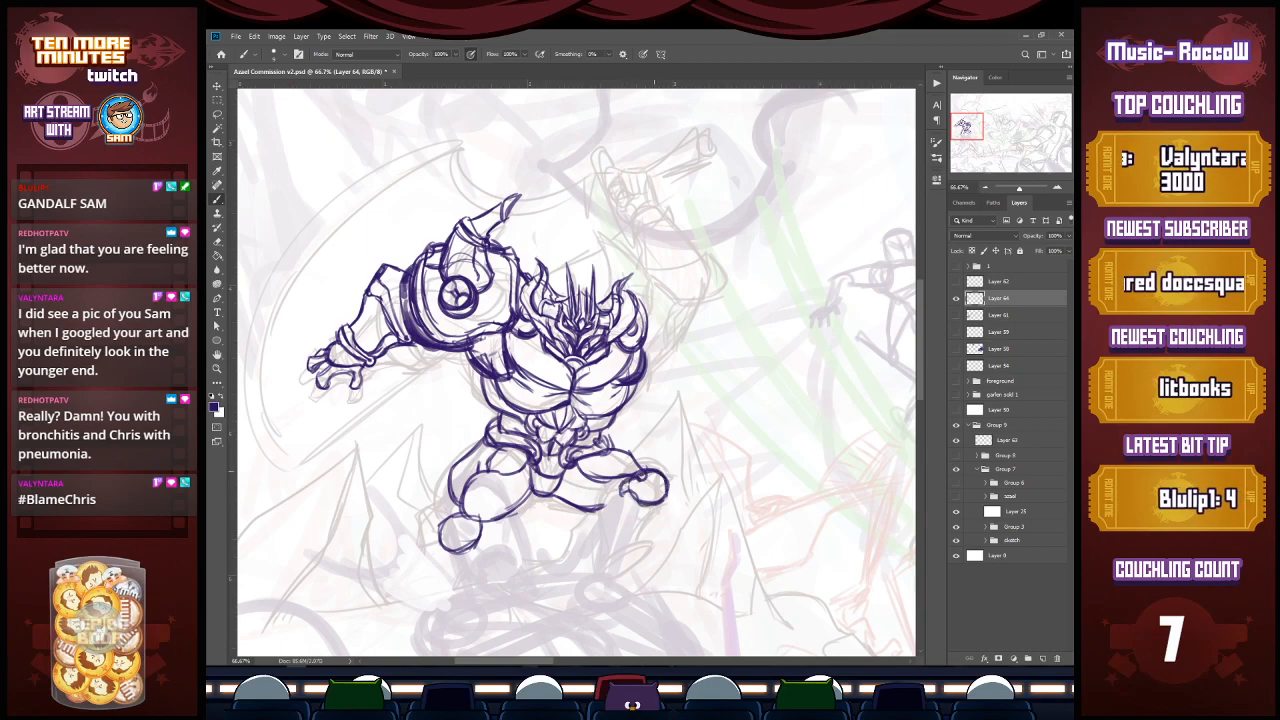
{"action": "left_click_drag", "start_coordinate": [679, 483], "coordinate": [668, 494]}
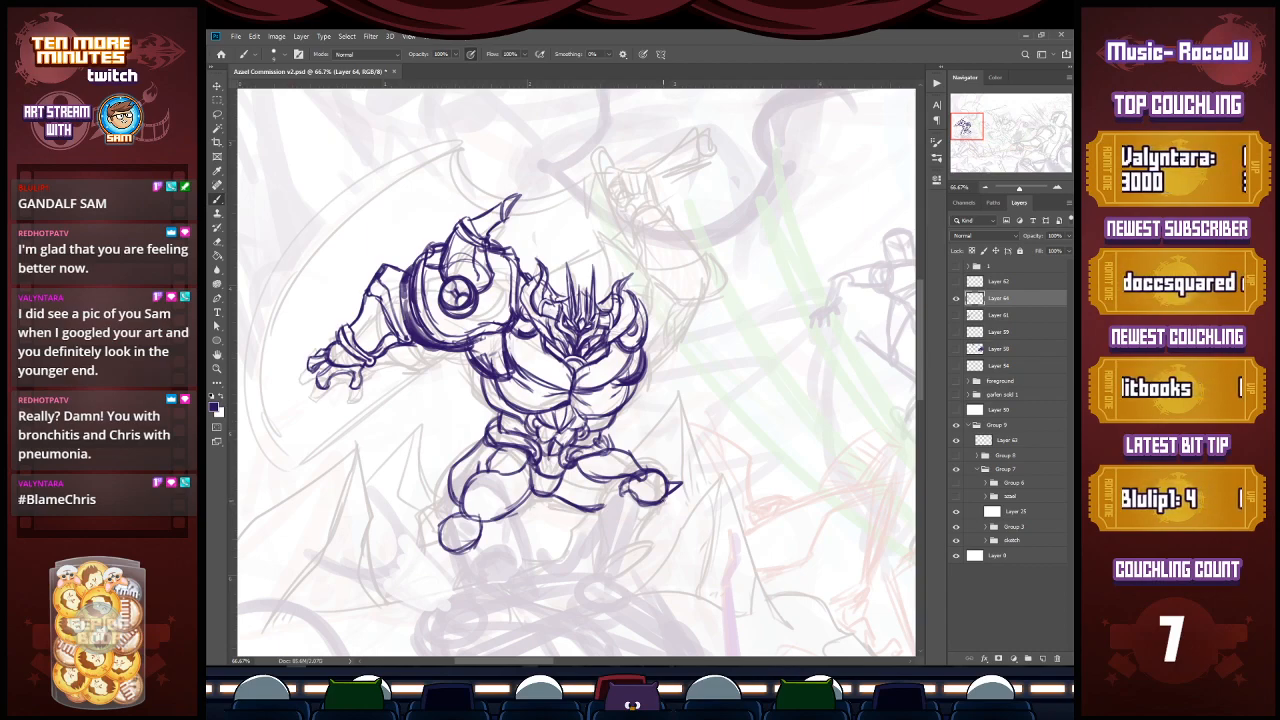
{"action": "left_click_drag", "start_coordinate": [643, 481], "coordinate": [668, 493]}
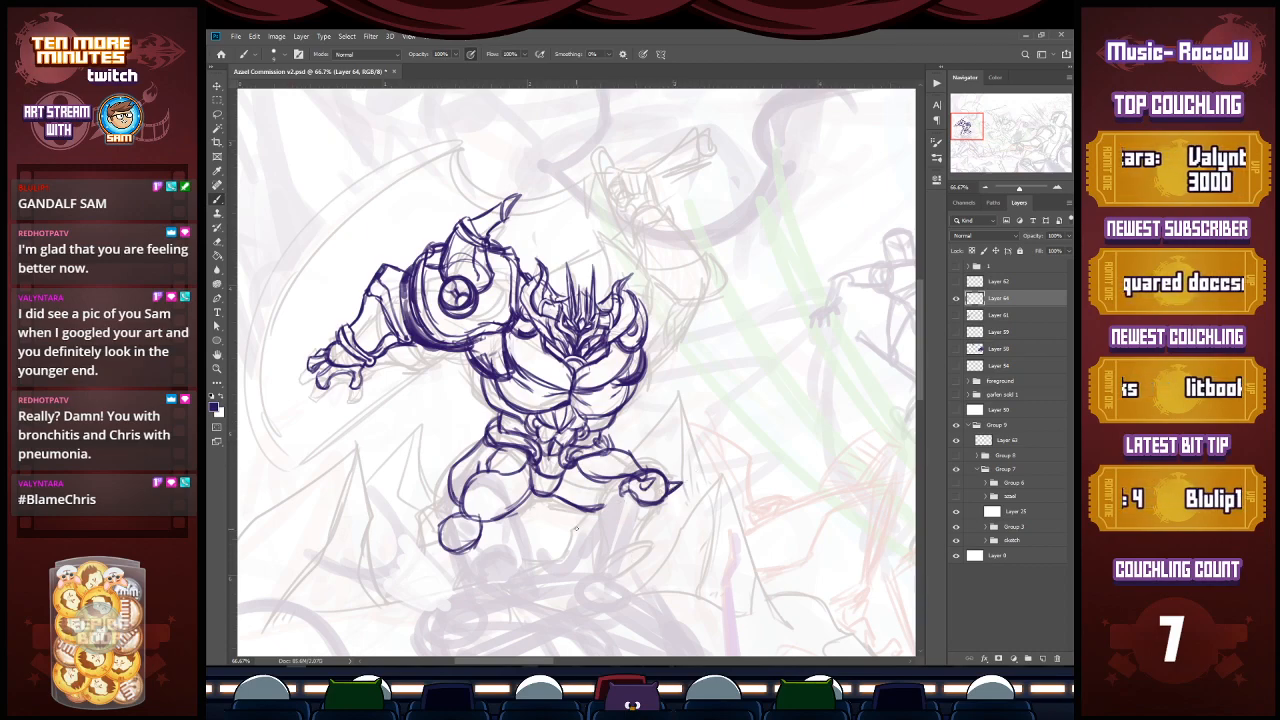
{"action": "mouse_move", "coordinate": [474, 526]}
{"action": "left_mouse_down"}
{"action": "mouse_move", "coordinate": [442, 549]}
{"action": "mouse_move", "coordinate": [478, 549]}
{"action": "left_mouse_up"}
{"action": "mouse_move", "coordinate": [482, 525]}
{"action": "left_mouse_down"}
{"action": "mouse_move", "coordinate": [476, 547]}
{"action": "mouse_move", "coordinate": [436, 514]}
{"action": "mouse_move", "coordinate": [442, 534]}
{"action": "mouse_move", "coordinate": [468, 530]}
{"action": "mouse_move", "coordinate": [450, 541]}
{"action": "mouse_move", "coordinate": [490, 537]}
{"action": "mouse_move", "coordinate": [484, 546]}
{"action": "mouse_move", "coordinate": [479, 534]}
{"action": "left_mouse_up"}
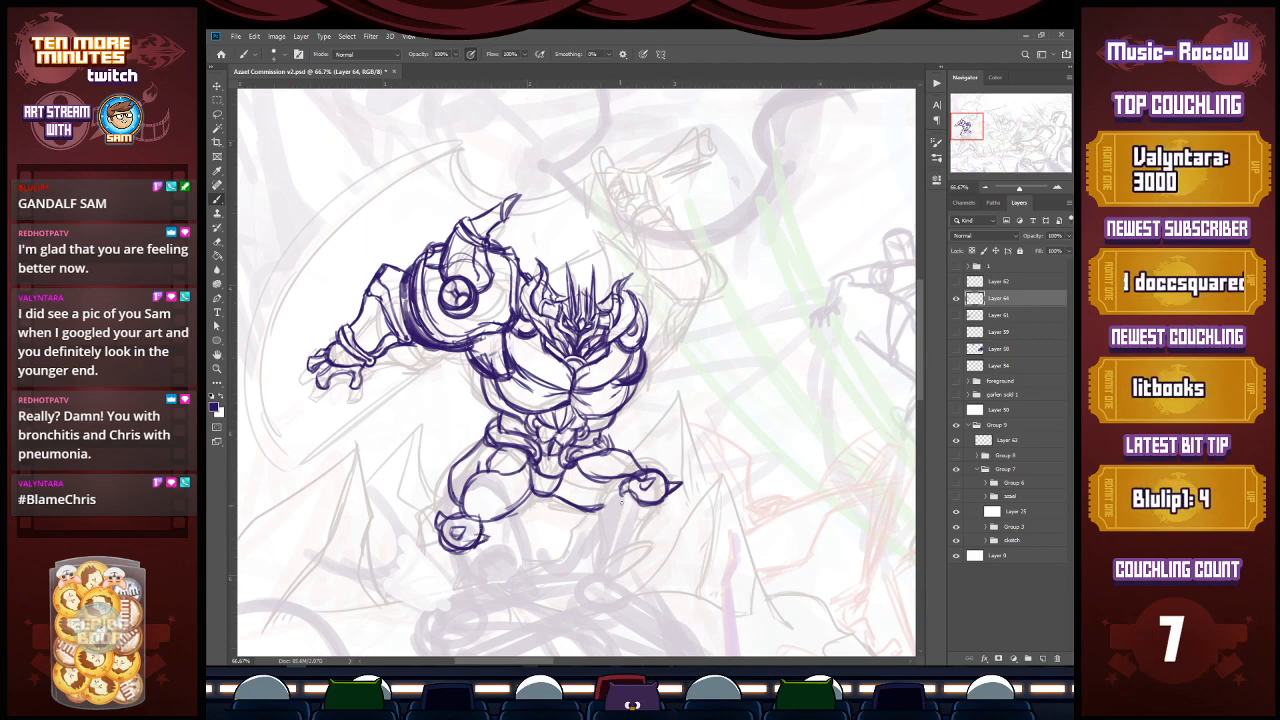
Step: Sketch the shin and calf outline below the spiked knee guard on the canvas-right leg
{"action": "mouse_move", "coordinate": [601, 496]}
{"action": "left_mouse_down"}
{"action": "mouse_move", "coordinate": [587, 548]}
{"action": "mouse_move", "coordinate": [631, 520]}
{"action": "mouse_move", "coordinate": [602, 547]}
{"action": "left_mouse_up"}
{"action": "mouse_move", "coordinate": [661, 495]}
{"action": "left_mouse_down"}
{"action": "mouse_move", "coordinate": [632, 548]}
{"action": "mouse_move", "coordinate": [660, 504]}
{"action": "mouse_move", "coordinate": [602, 520]}
{"action": "mouse_move", "coordinate": [616, 531]}
{"action": "mouse_move", "coordinate": [640, 510]}
{"action": "mouse_move", "coordinate": [631, 541]}
{"action": "left_mouse_up"}
{"action": "left_click_drag", "start_coordinate": [651, 504], "coordinate": [631, 543]}
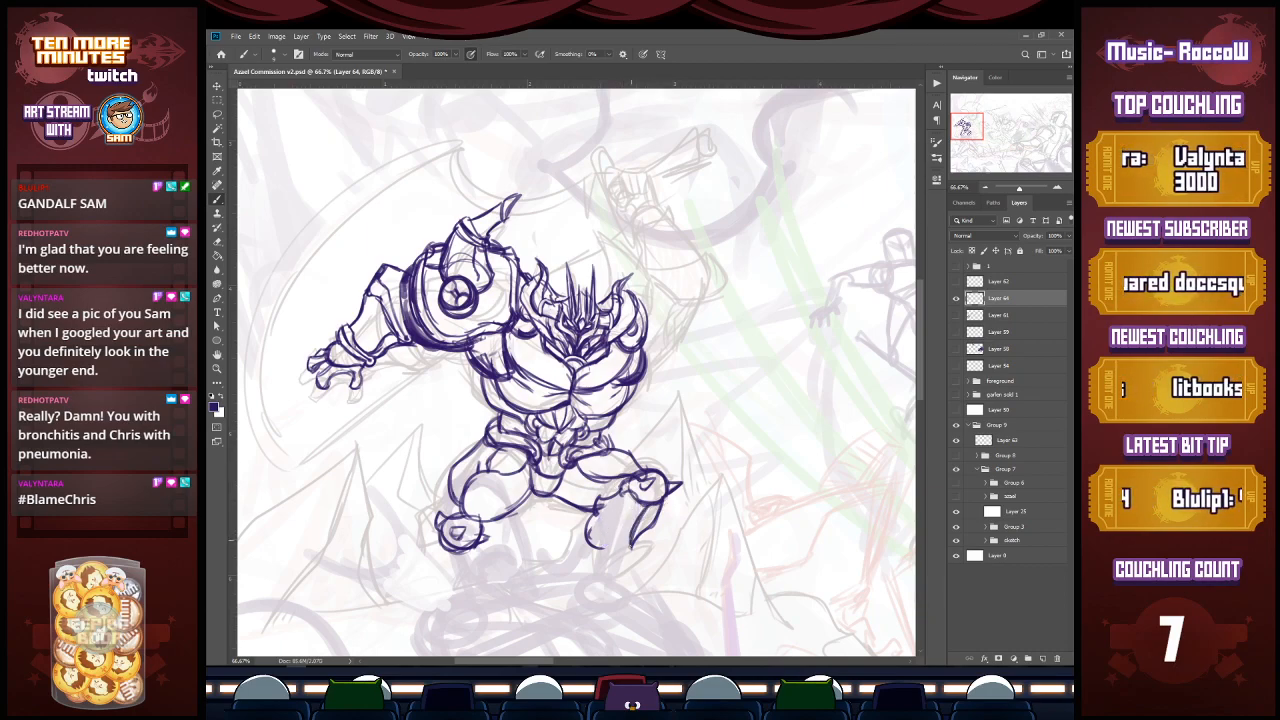
{"action": "mouse_move", "coordinate": [597, 500]}
{"action": "left_mouse_down"}
{"action": "mouse_move", "coordinate": [590, 548]}
{"action": "mouse_move", "coordinate": [636, 548]}
{"action": "mouse_move", "coordinate": [648, 532]}
{"action": "mouse_move", "coordinate": [633, 542]}
{"action": "left_mouse_up"}
{"action": "left_click_drag", "start_coordinate": [621, 489], "coordinate": [591, 509]}
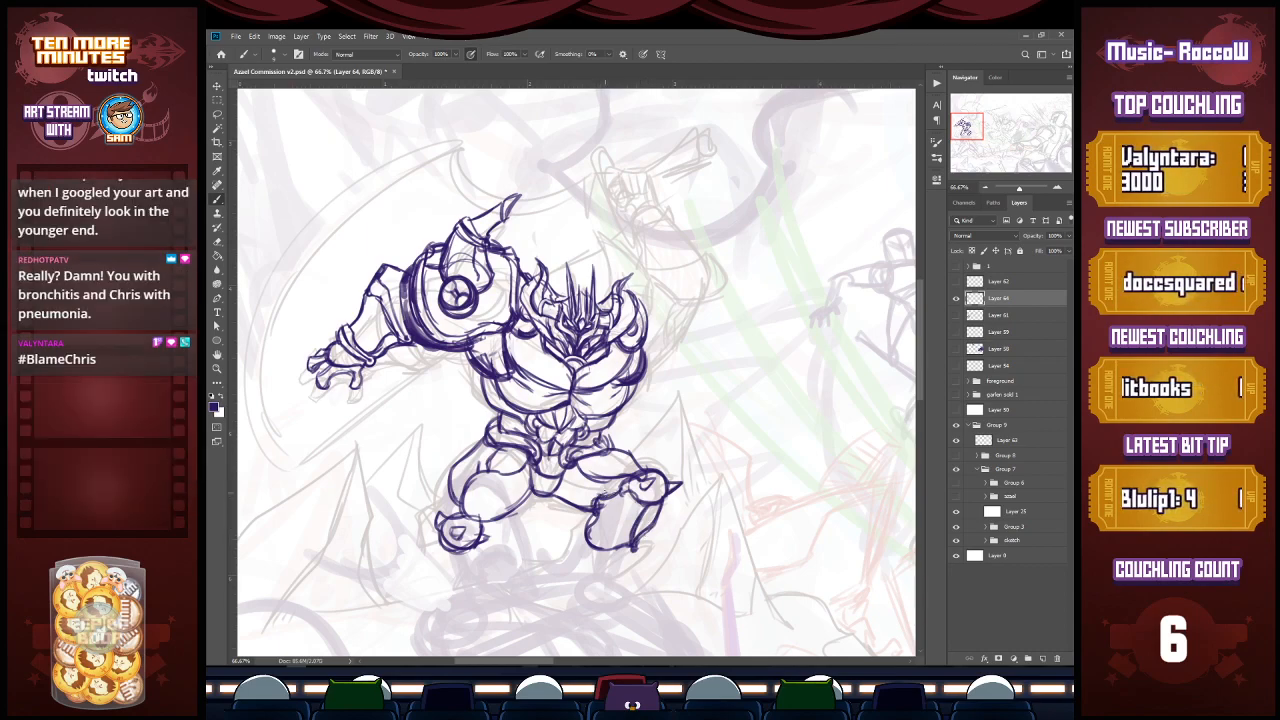
Step: Sketch the curved armour contour around the outside of the canvas-left knee
{"action": "left_click_drag", "start_coordinate": [960, 136], "coordinate": [960, 136]}
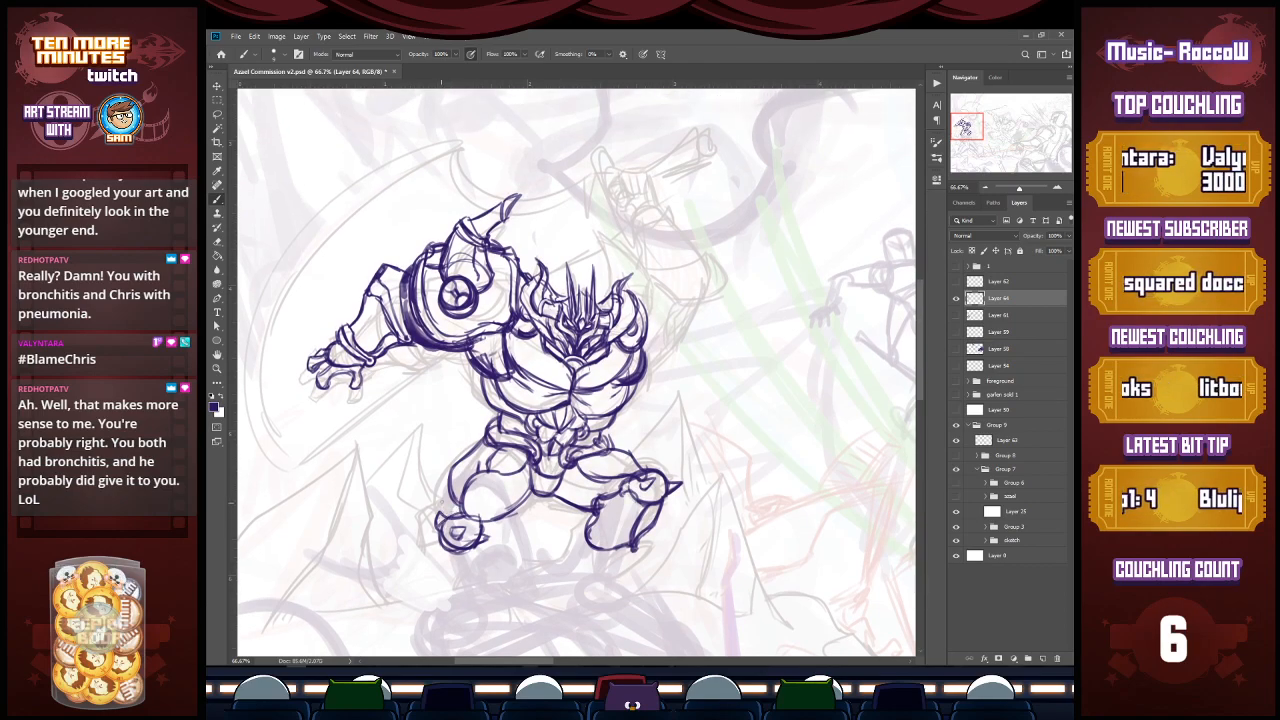
{"action": "mouse_move", "coordinate": [438, 484]}
{"action": "left_mouse_down"}
{"action": "mouse_move", "coordinate": [456, 517]}
{"action": "mouse_move", "coordinate": [421, 497]}
{"action": "left_mouse_up"}
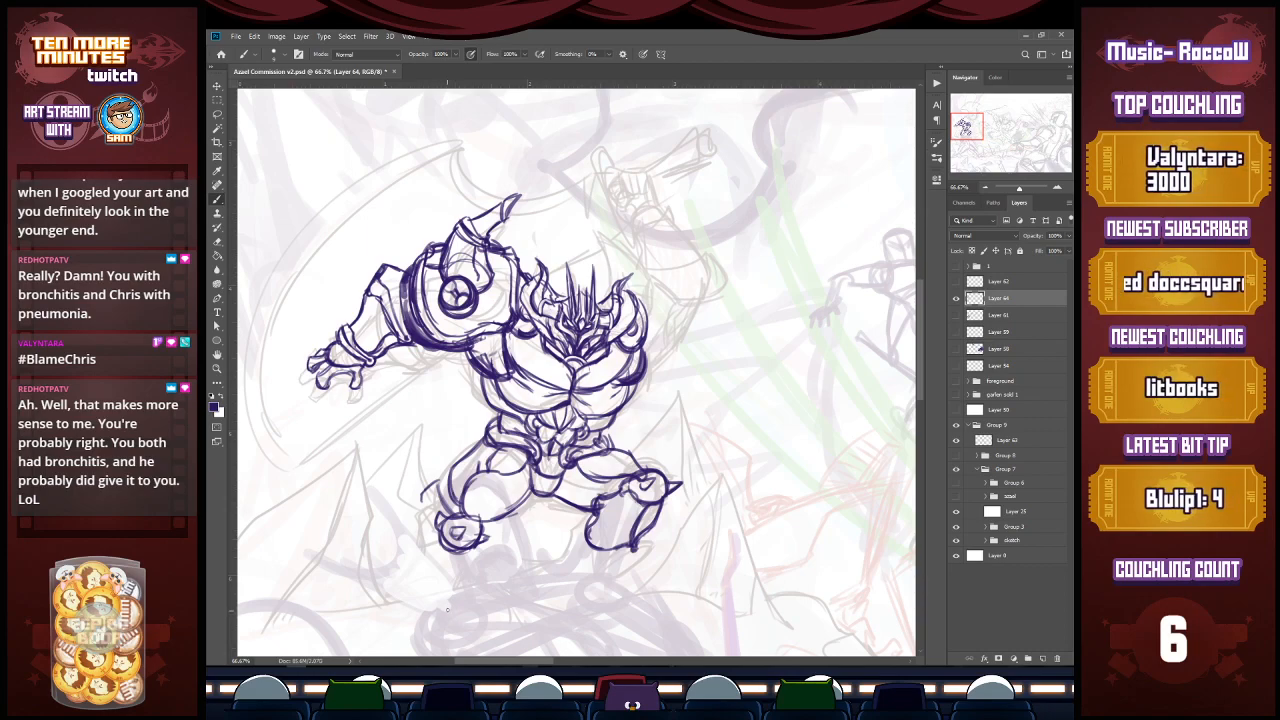
{"action": "left_click_drag", "start_coordinate": [423, 494], "coordinate": [420, 518]}
{"action": "mouse_move", "coordinate": [443, 479]}
{"action": "left_mouse_down"}
{"action": "mouse_move", "coordinate": [421, 494]}
{"action": "mouse_move", "coordinate": [437, 491]}
{"action": "left_mouse_up"}
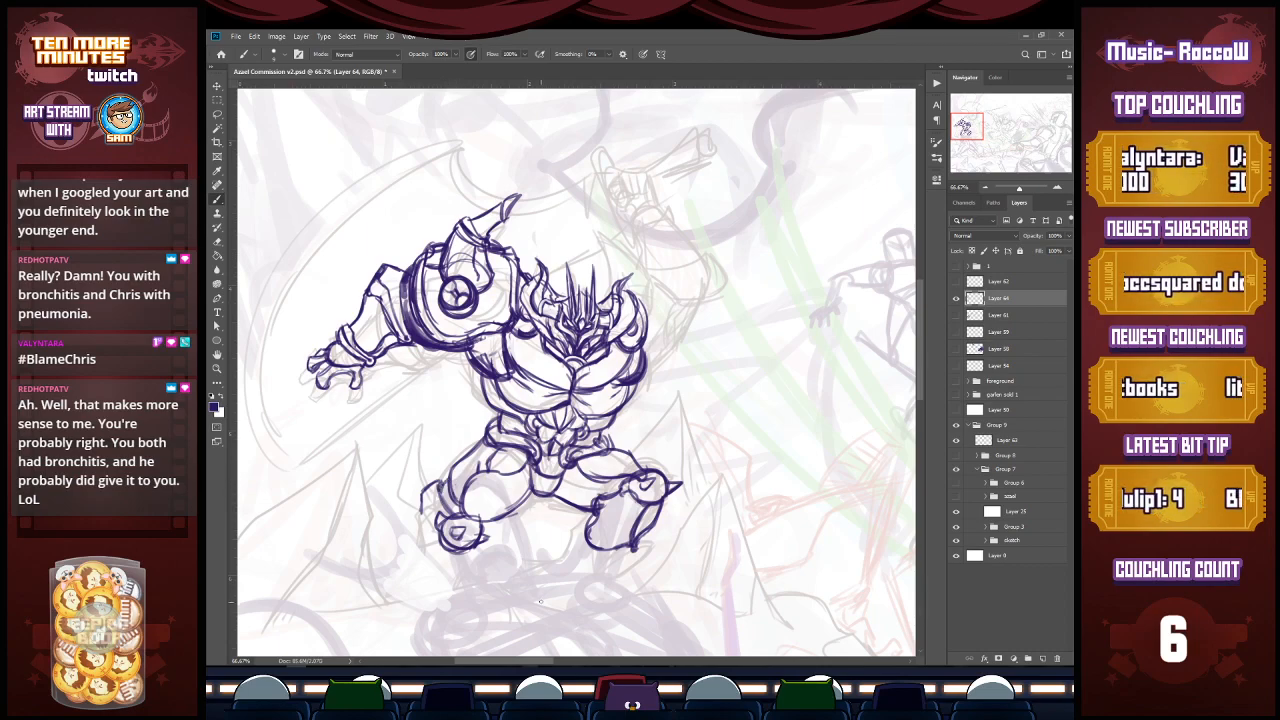
{"action": "left_click_drag", "start_coordinate": [449, 480], "coordinate": [448, 505]}
{"action": "left_click_drag", "start_coordinate": [453, 475], "coordinate": [458, 507]}
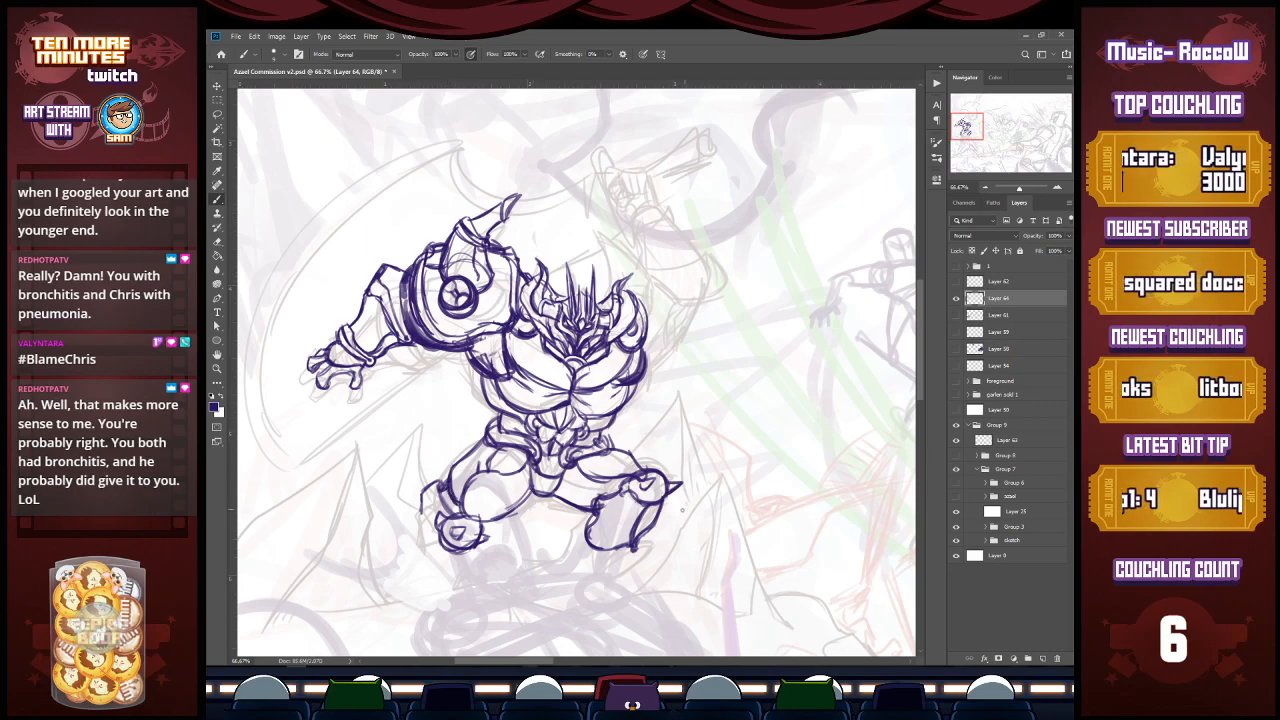
{"action": "left_click_drag", "start_coordinate": [548, 493], "coordinate": [566, 503]}
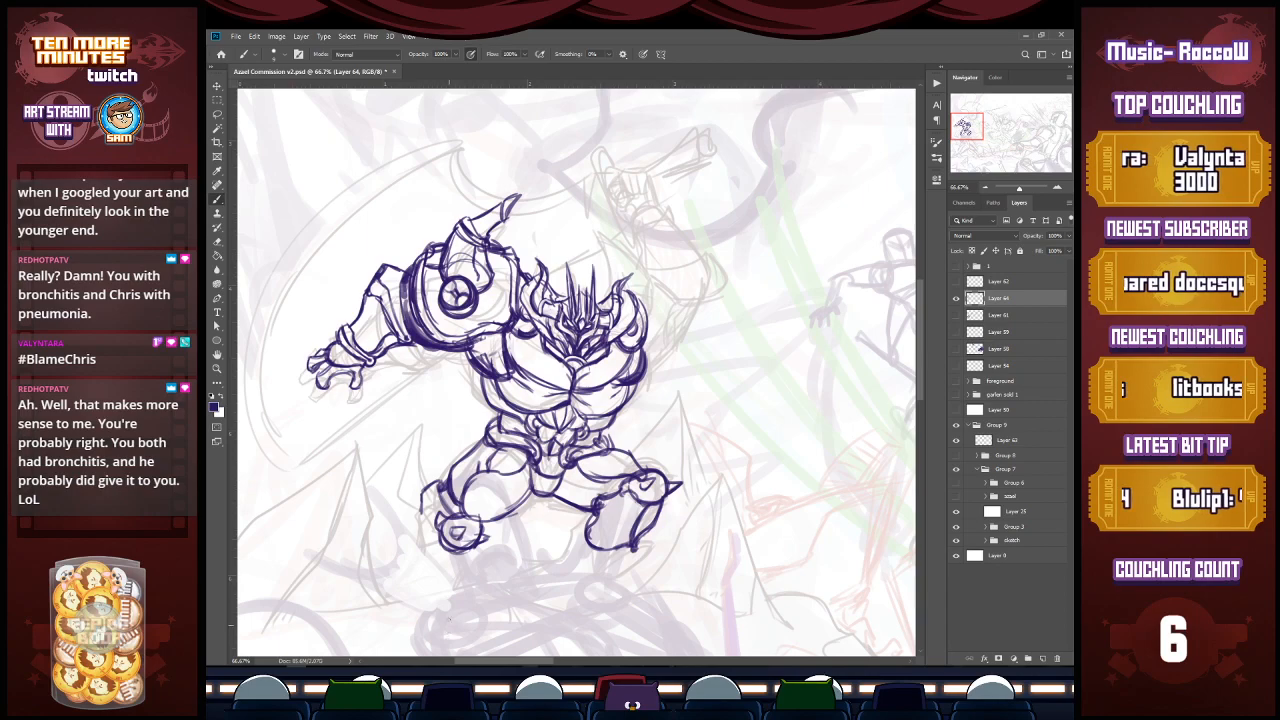
Step: Extend the canvas-left leg with the shin and calf contours down to the ankle
{"action": "left_click_drag", "start_coordinate": [404, 522], "coordinate": [398, 560]}
{"action": "mouse_move", "coordinate": [426, 504]}
{"action": "left_mouse_down"}
{"action": "mouse_move", "coordinate": [394, 570]}
{"action": "mouse_move", "coordinate": [426, 584]}
{"action": "left_mouse_up"}
{"action": "left_click_drag", "start_coordinate": [469, 547], "coordinate": [440, 577]}
{"action": "mouse_move", "coordinate": [438, 482]}
{"action": "left_mouse_down"}
{"action": "mouse_move", "coordinate": [418, 499]}
{"action": "mouse_move", "coordinate": [391, 577]}
{"action": "mouse_move", "coordinate": [428, 592]}
{"action": "left_mouse_up"}
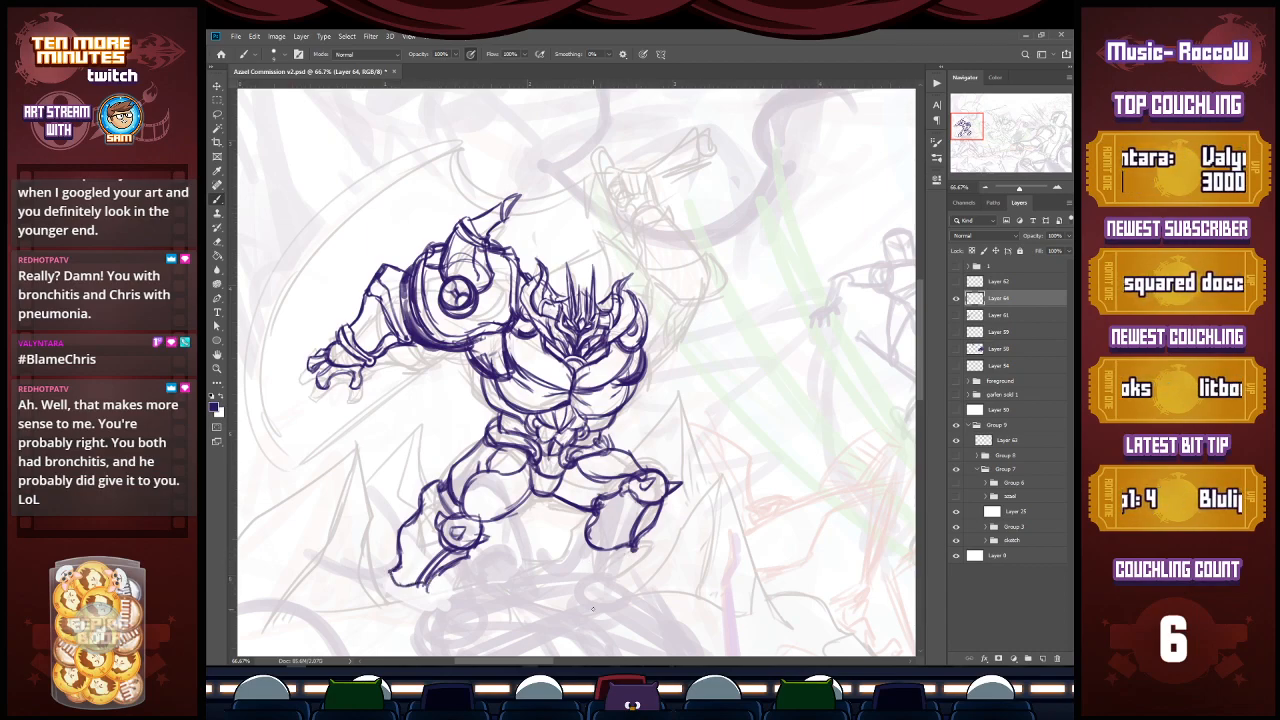
Step: Sketch the armoured foot with flared, pointed edges at the end of the canvas-right leg
{"action": "mouse_move", "coordinate": [644, 538]}
{"action": "left_mouse_down"}
{"action": "mouse_move", "coordinate": [590, 561]}
{"action": "mouse_move", "coordinate": [672, 530]}
{"action": "mouse_move", "coordinate": [674, 556]}
{"action": "mouse_move", "coordinate": [677, 544]}
{"action": "mouse_move", "coordinate": [596, 574]}
{"action": "mouse_move", "coordinate": [664, 556]}
{"action": "mouse_move", "coordinate": [597, 573]}
{"action": "mouse_move", "coordinate": [632, 578]}
{"action": "left_mouse_up"}
{"action": "mouse_move", "coordinate": [626, 566]}
{"action": "left_mouse_down"}
{"action": "mouse_move", "coordinate": [610, 574]}
{"action": "mouse_move", "coordinate": [636, 560]}
{"action": "left_mouse_up"}
{"action": "mouse_move", "coordinate": [676, 526]}
{"action": "left_mouse_down"}
{"action": "mouse_move", "coordinate": [648, 556]}
{"action": "mouse_move", "coordinate": [660, 554]}
{"action": "left_mouse_up"}
{"action": "left_click_drag", "start_coordinate": [672, 552], "coordinate": [648, 572]}
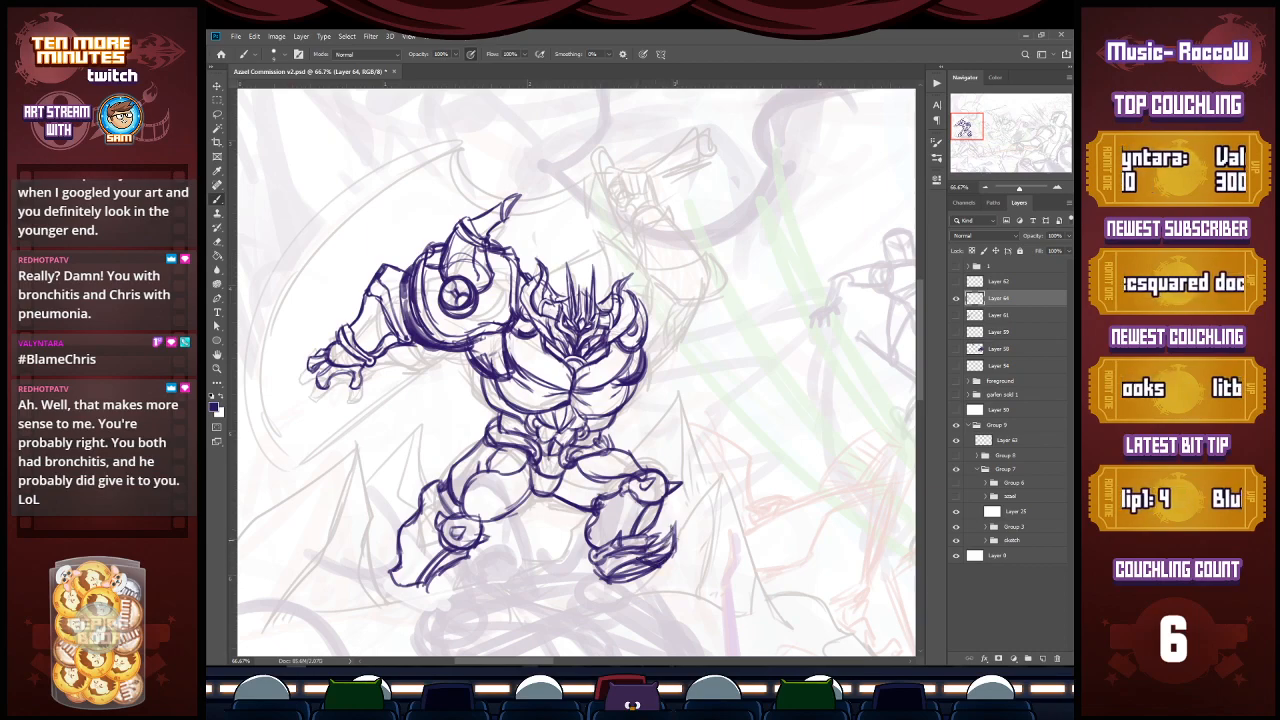
Step: Erase the inner calf line of the canvas-right leg and redraw it with a tighter contour and shin detail
{"action": "left_click_drag", "start_coordinate": [604, 498], "coordinate": [591, 541]}
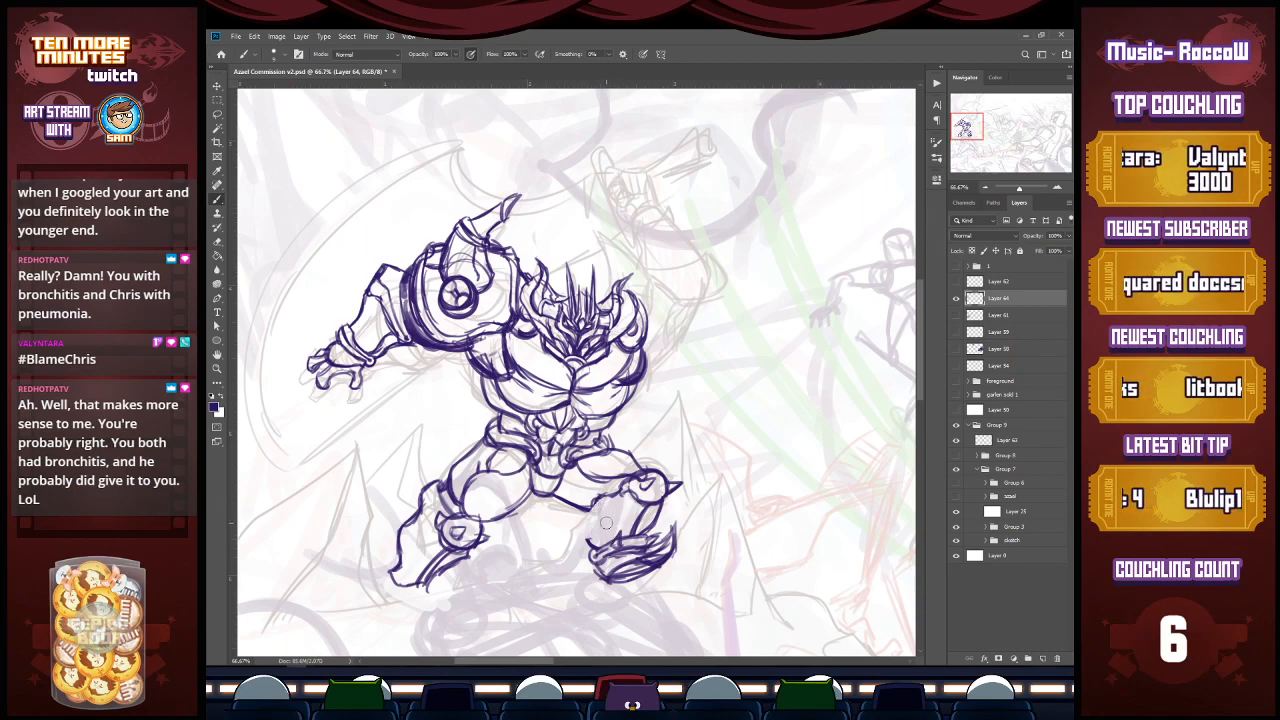
{"action": "mouse_move", "coordinate": [604, 492]}
{"action": "left_mouse_down"}
{"action": "mouse_move", "coordinate": [588, 522]}
{"action": "mouse_move", "coordinate": [594, 552]}
{"action": "left_mouse_up"}
{"action": "mouse_move", "coordinate": [598, 502]}
{"action": "left_mouse_down"}
{"action": "mouse_move", "coordinate": [590, 552]}
{"action": "mouse_move", "coordinate": [588, 522]}
{"action": "left_mouse_up"}
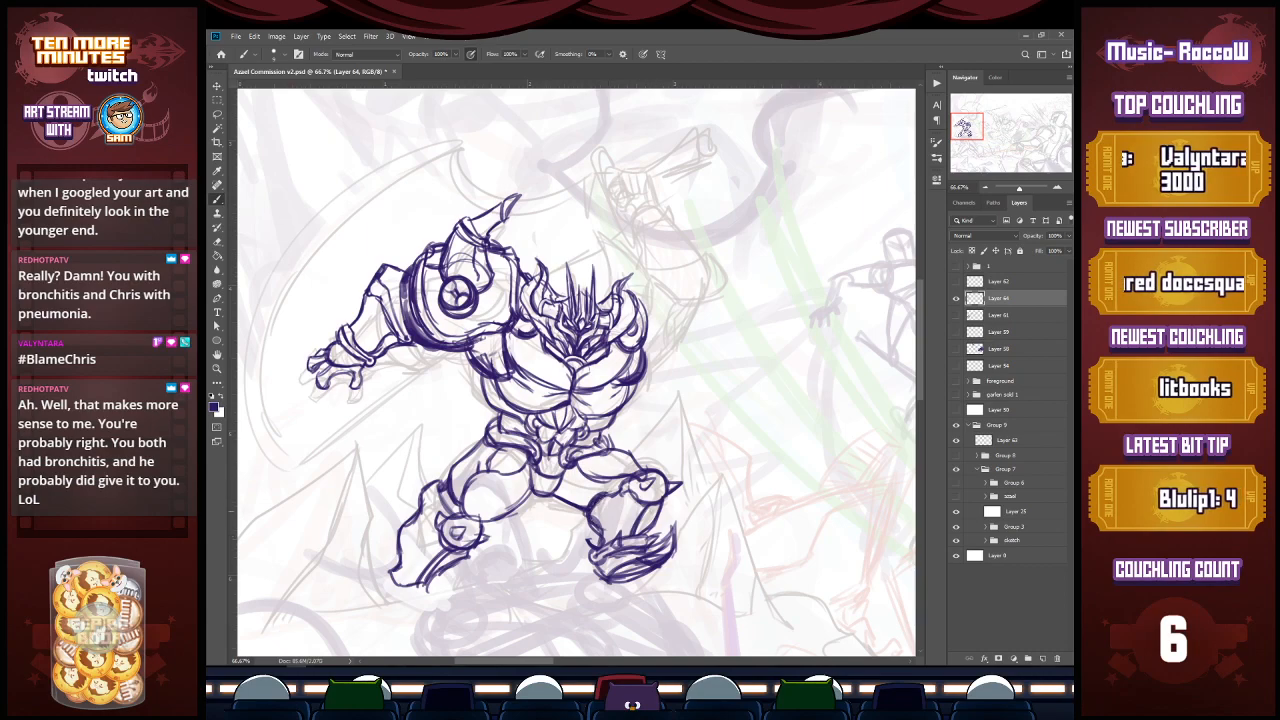
{"action": "mouse_move", "coordinate": [662, 505]}
{"action": "left_mouse_down"}
{"action": "mouse_move", "coordinate": [640, 536]}
{"action": "mouse_move", "coordinate": [646, 527]}
{"action": "left_mouse_up"}
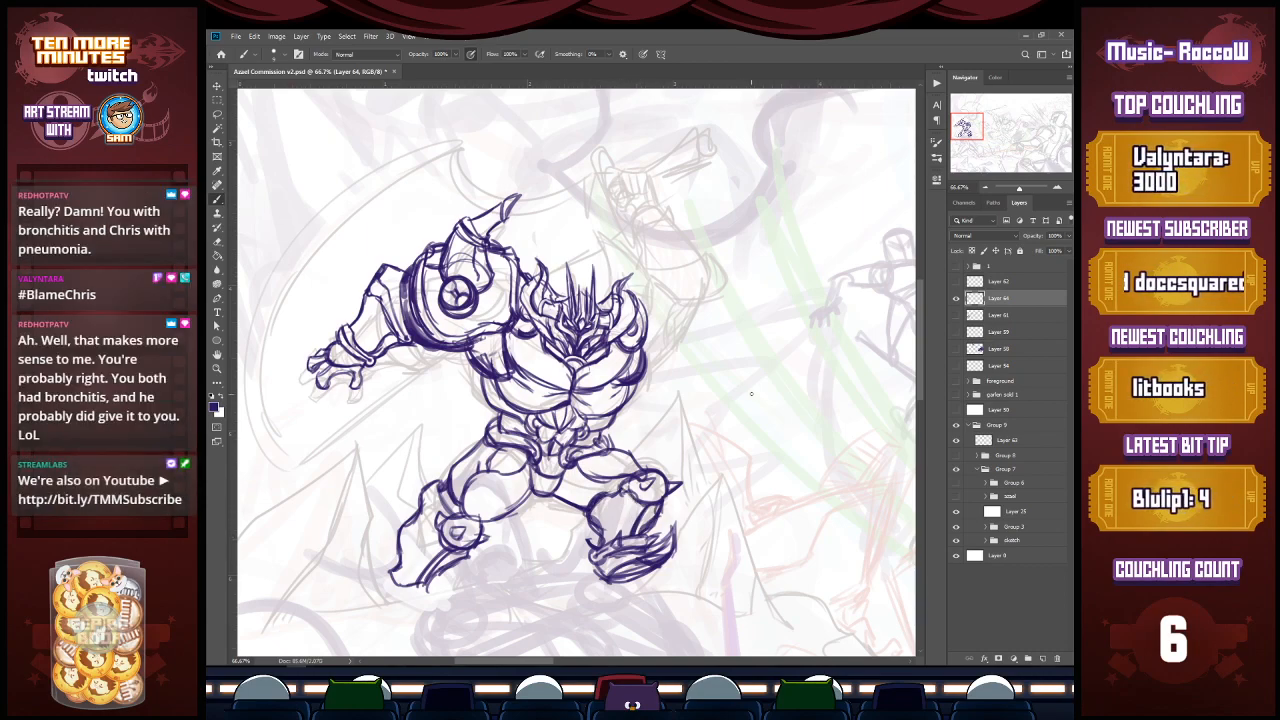
Step: Sketch the foot of the canvas-left leg with its pointed toe, heel and ankle lines
{"action": "left_click_drag", "start_coordinate": [972, 130], "coordinate": [969, 136]}
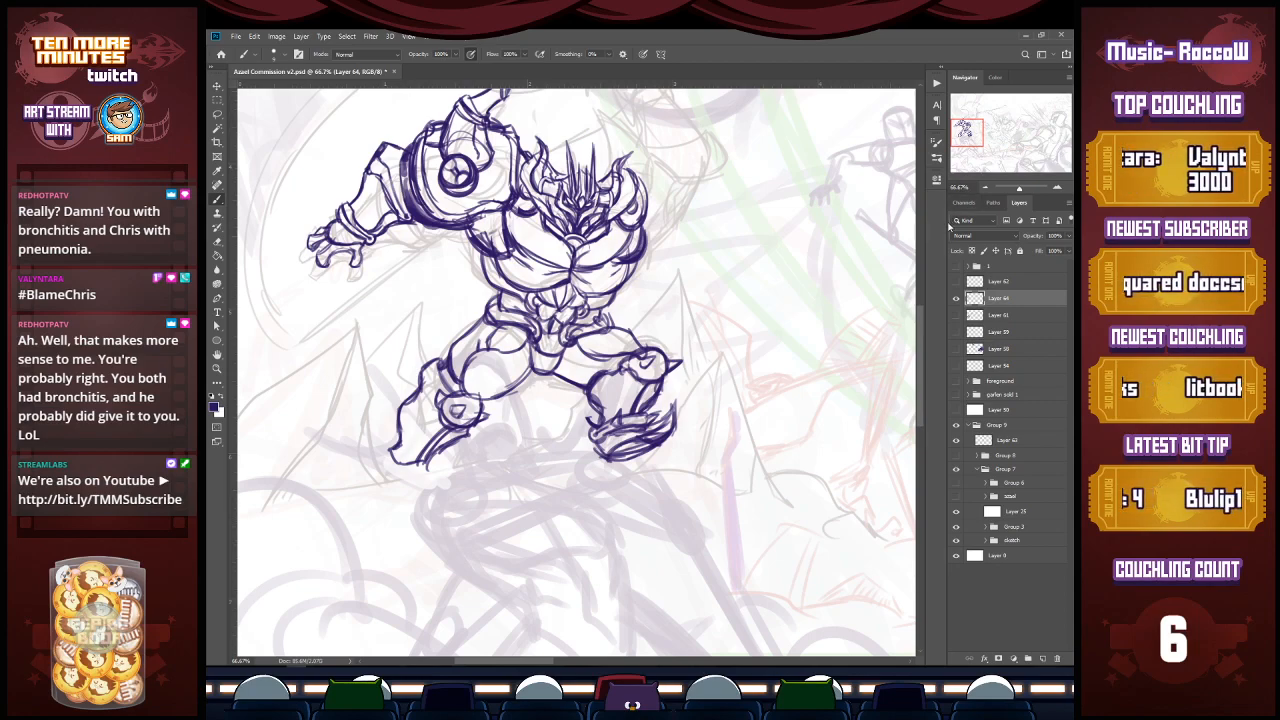
{"action": "left_click_drag", "start_coordinate": [966, 136], "coordinate": [955, 139]}
{"action": "mouse_move", "coordinate": [380, 468]}
{"action": "left_mouse_down"}
{"action": "mouse_move", "coordinate": [480, 455]}
{"action": "mouse_move", "coordinate": [402, 465]}
{"action": "left_mouse_up"}
{"action": "left_click_drag", "start_coordinate": [457, 447], "coordinate": [486, 453]}
{"action": "mouse_move", "coordinate": [390, 432]}
{"action": "left_mouse_down"}
{"action": "mouse_move", "coordinate": [393, 456]}
{"action": "mouse_move", "coordinate": [380, 459]}
{"action": "mouse_move", "coordinate": [396, 456]}
{"action": "left_mouse_up"}
{"action": "mouse_move", "coordinate": [390, 433]}
{"action": "left_mouse_down"}
{"action": "mouse_move", "coordinate": [387, 451]}
{"action": "mouse_move", "coordinate": [455, 452]}
{"action": "left_mouse_up"}
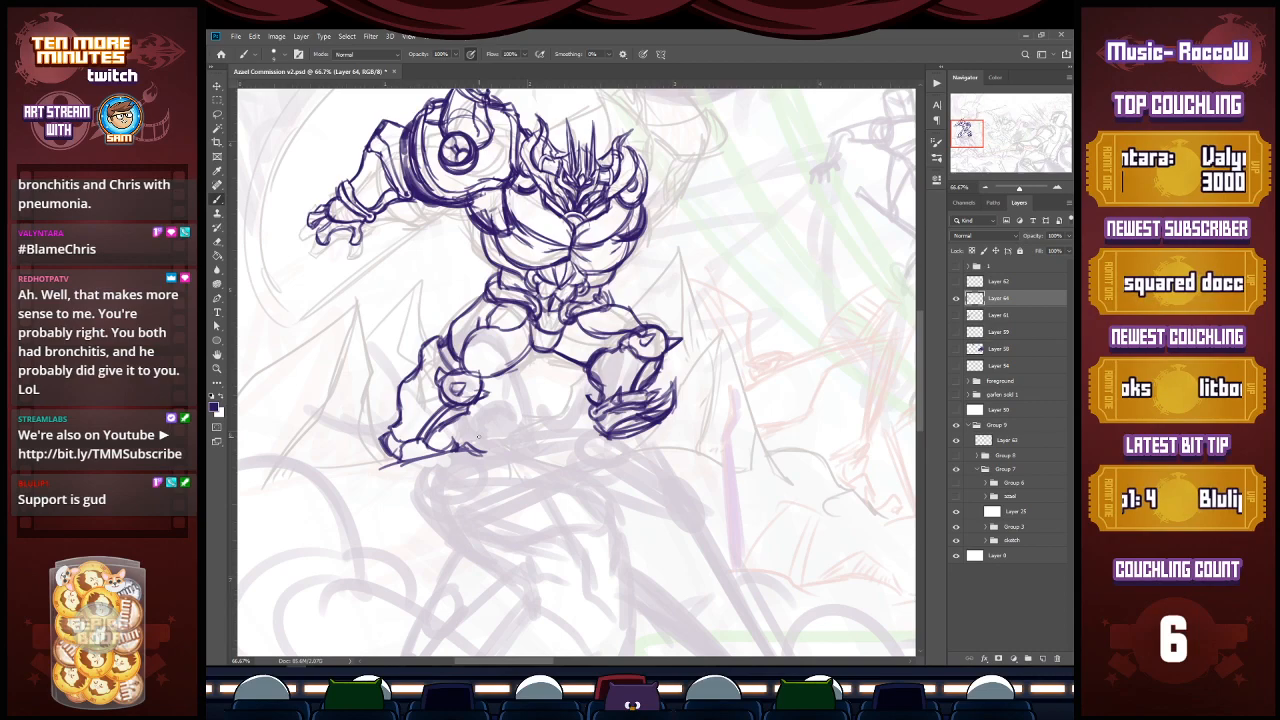
Step: Erase most of the canvas-right foot and redraw it as a rounder armoured boot with layered sole lines
{"action": "mouse_move", "coordinate": [659, 420]}
{"action": "left_mouse_down"}
{"action": "mouse_move", "coordinate": [613, 431]}
{"action": "mouse_move", "coordinate": [654, 420]}
{"action": "mouse_move", "coordinate": [676, 396]}
{"action": "left_mouse_up"}
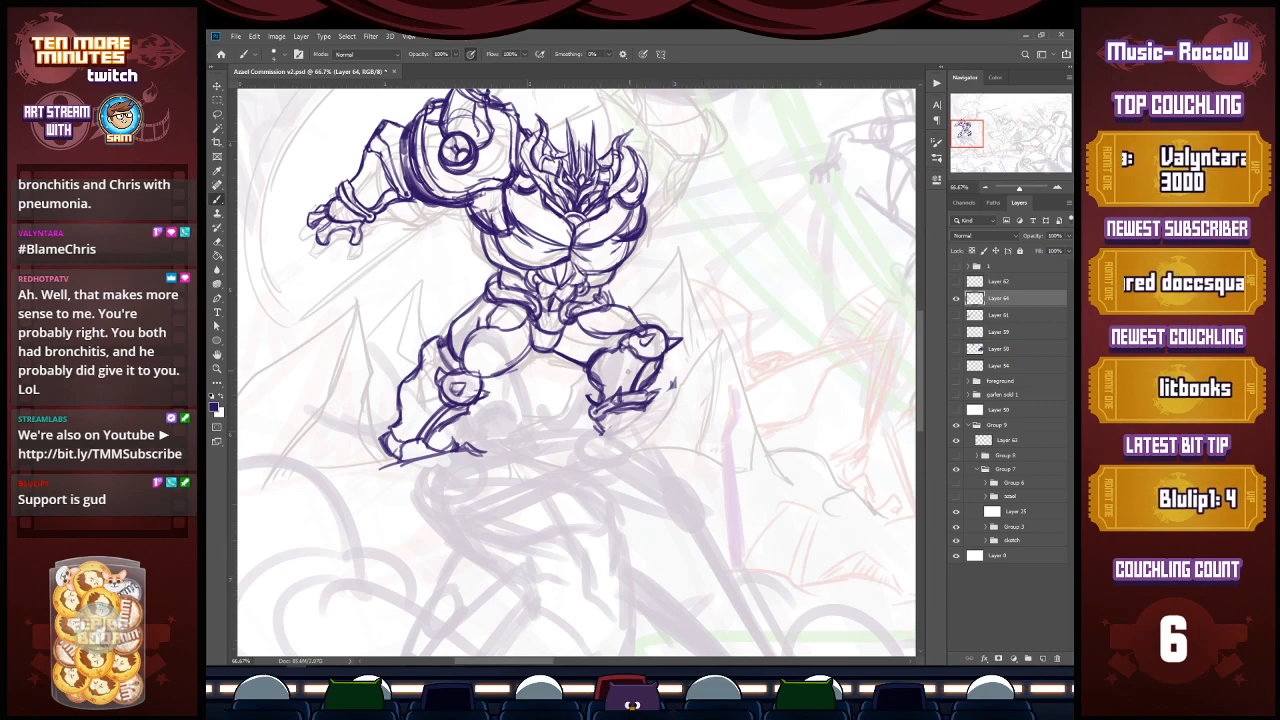
{"action": "mouse_move", "coordinate": [602, 412]}
{"action": "left_mouse_down"}
{"action": "mouse_move", "coordinate": [602, 438]}
{"action": "mouse_move", "coordinate": [642, 421]}
{"action": "left_mouse_up"}
{"action": "mouse_move", "coordinate": [612, 436]}
{"action": "left_mouse_down"}
{"action": "mouse_move", "coordinate": [670, 399]}
{"action": "mouse_move", "coordinate": [664, 420]}
{"action": "left_mouse_up"}
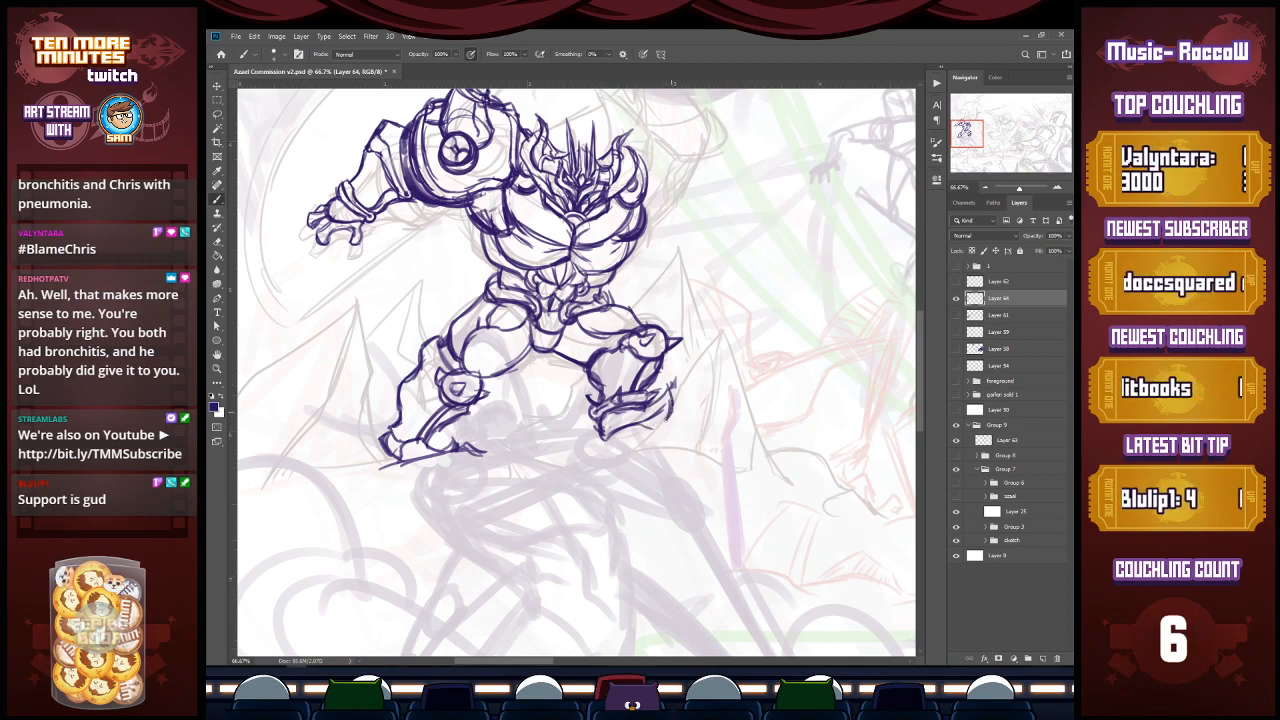
{"action": "mouse_move", "coordinate": [600, 444]}
{"action": "left_mouse_down"}
{"action": "mouse_move", "coordinate": [650, 432]}
{"action": "mouse_move", "coordinate": [624, 450]}
{"action": "mouse_move", "coordinate": [664, 424]}
{"action": "mouse_move", "coordinate": [641, 416]}
{"action": "mouse_move", "coordinate": [672, 410]}
{"action": "mouse_move", "coordinate": [606, 446]}
{"action": "mouse_move", "coordinate": [634, 418]}
{"action": "left_mouse_up"}
{"action": "left_click_drag", "start_coordinate": [670, 394], "coordinate": [628, 420]}
{"action": "mouse_move", "coordinate": [614, 422]}
{"action": "left_mouse_down"}
{"action": "mouse_move", "coordinate": [606, 438]}
{"action": "mouse_move", "coordinate": [642, 442]}
{"action": "left_mouse_up"}
{"action": "left_click_drag", "start_coordinate": [666, 422], "coordinate": [650, 434]}
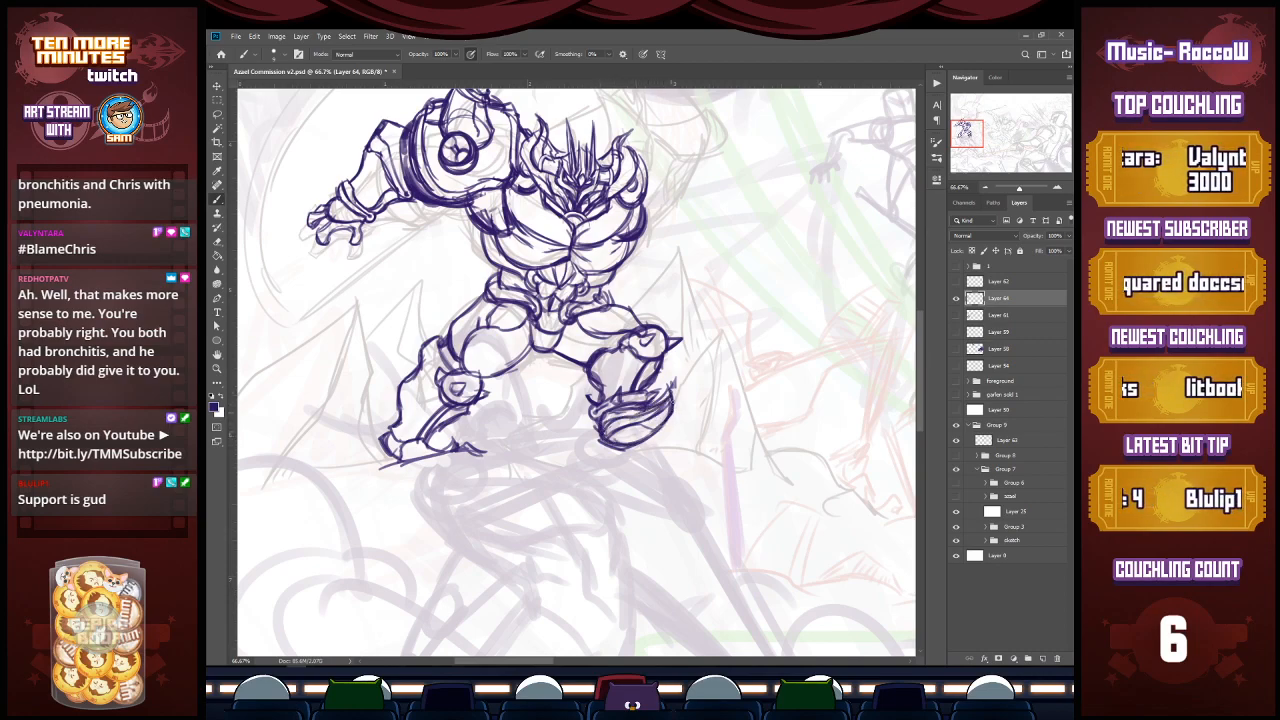
Step: Sketch a curved spike and a round joint above the warrior's canvas-right shoulder
{"action": "left_click_drag", "start_coordinate": [977, 143], "coordinate": [977, 132]}
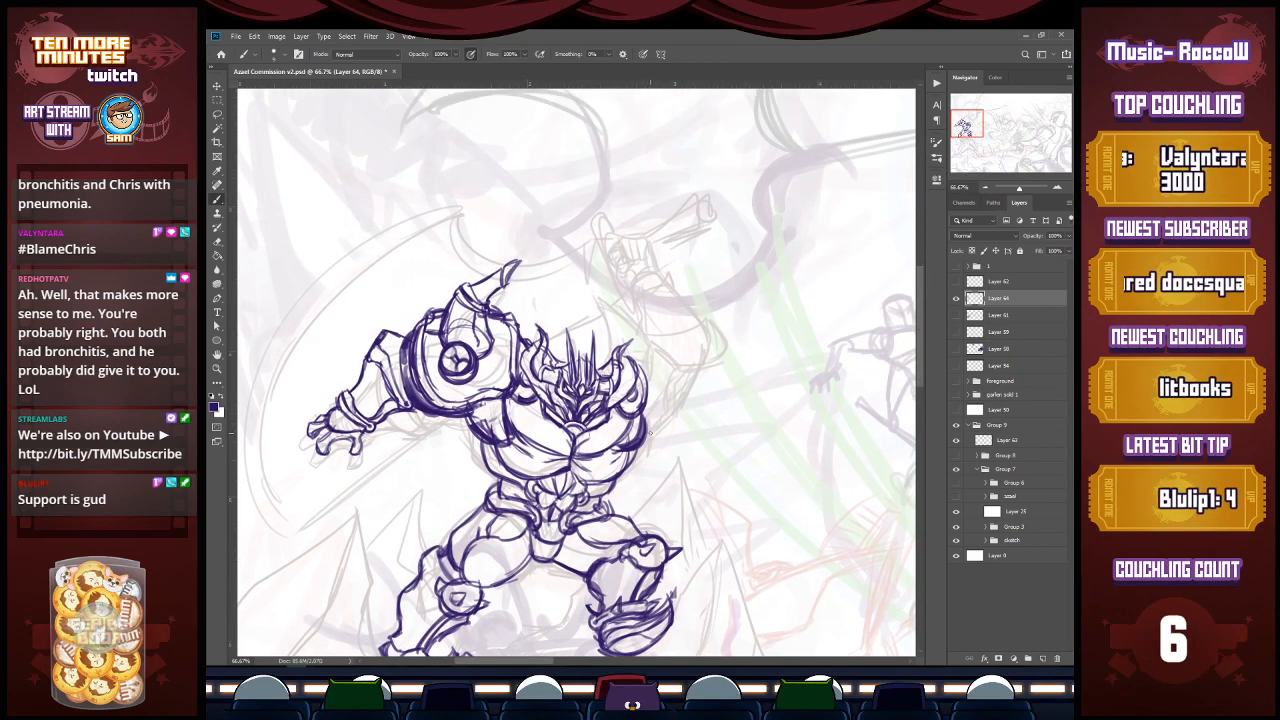
{"action": "mouse_move", "coordinate": [601, 294]}
{"action": "left_mouse_down"}
{"action": "mouse_move", "coordinate": [610, 332]}
{"action": "mouse_move", "coordinate": [627, 319]}
{"action": "left_mouse_up"}
{"action": "mouse_move", "coordinate": [624, 314]}
{"action": "left_mouse_down"}
{"action": "mouse_move", "coordinate": [648, 330]}
{"action": "mouse_move", "coordinate": [614, 344]}
{"action": "mouse_move", "coordinate": [647, 328]}
{"action": "mouse_move", "coordinate": [664, 372]}
{"action": "mouse_move", "coordinate": [645, 366]}
{"action": "mouse_move", "coordinate": [662, 366]}
{"action": "mouse_move", "coordinate": [653, 346]}
{"action": "mouse_move", "coordinate": [653, 363]}
{"action": "left_mouse_up"}
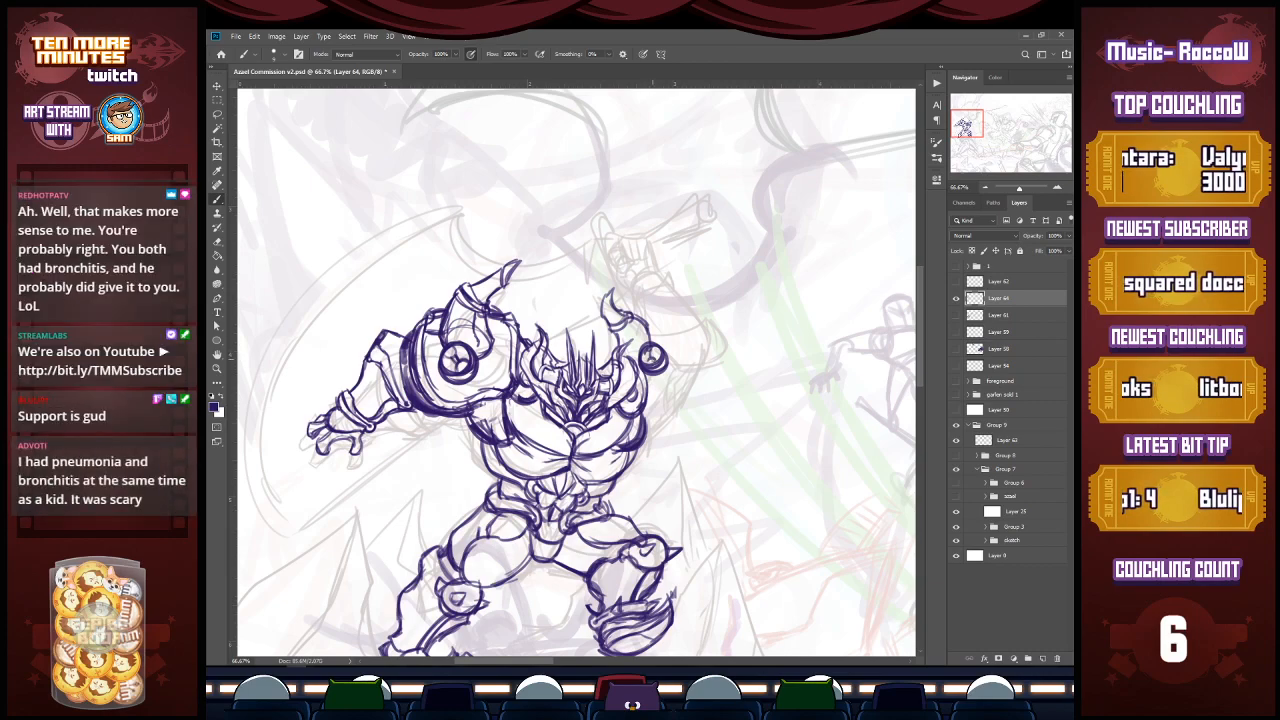
Step: Block in the raised arm on the canvas-right side with straight guide lines and a circular elbow joint
{"action": "mouse_move", "coordinate": [642, 420]}
{"action": "left_mouse_down"}
{"action": "mouse_move", "coordinate": [664, 416]}
{"action": "mouse_move", "coordinate": [690, 372]}
{"action": "left_mouse_up"}
{"action": "mouse_move", "coordinate": [649, 334]}
{"action": "left_mouse_down"}
{"action": "mouse_move", "coordinate": [678, 335]}
{"action": "mouse_move", "coordinate": [689, 383]}
{"action": "mouse_move", "coordinate": [644, 419]}
{"action": "left_mouse_up"}
{"action": "mouse_move", "coordinate": [655, 416]}
{"action": "left_mouse_down"}
{"action": "mouse_move", "coordinate": [674, 412]}
{"action": "mouse_move", "coordinate": [690, 358]}
{"action": "left_mouse_up"}
{"action": "mouse_move", "coordinate": [684, 348]}
{"action": "left_mouse_down"}
{"action": "mouse_move", "coordinate": [687, 372]}
{"action": "mouse_move", "coordinate": [640, 417]}
{"action": "left_mouse_up"}
{"action": "mouse_move", "coordinate": [663, 415]}
{"action": "left_mouse_down"}
{"action": "mouse_move", "coordinate": [688, 363]}
{"action": "mouse_move", "coordinate": [648, 334]}
{"action": "mouse_move", "coordinate": [686, 380]}
{"action": "mouse_move", "coordinate": [684, 419]}
{"action": "mouse_move", "coordinate": [703, 352]}
{"action": "mouse_move", "coordinate": [678, 382]}
{"action": "mouse_move", "coordinate": [660, 332]}
{"action": "mouse_move", "coordinate": [648, 370]}
{"action": "mouse_move", "coordinate": [662, 360]}
{"action": "mouse_move", "coordinate": [662, 428]}
{"action": "mouse_move", "coordinate": [648, 434]}
{"action": "left_mouse_up"}
{"action": "mouse_move", "coordinate": [683, 355]}
{"action": "left_mouse_down"}
{"action": "mouse_move", "coordinate": [663, 391]}
{"action": "mouse_move", "coordinate": [690, 334]}
{"action": "left_mouse_up"}
{"action": "left_click_drag", "start_coordinate": [632, 272], "coordinate": [676, 326]}
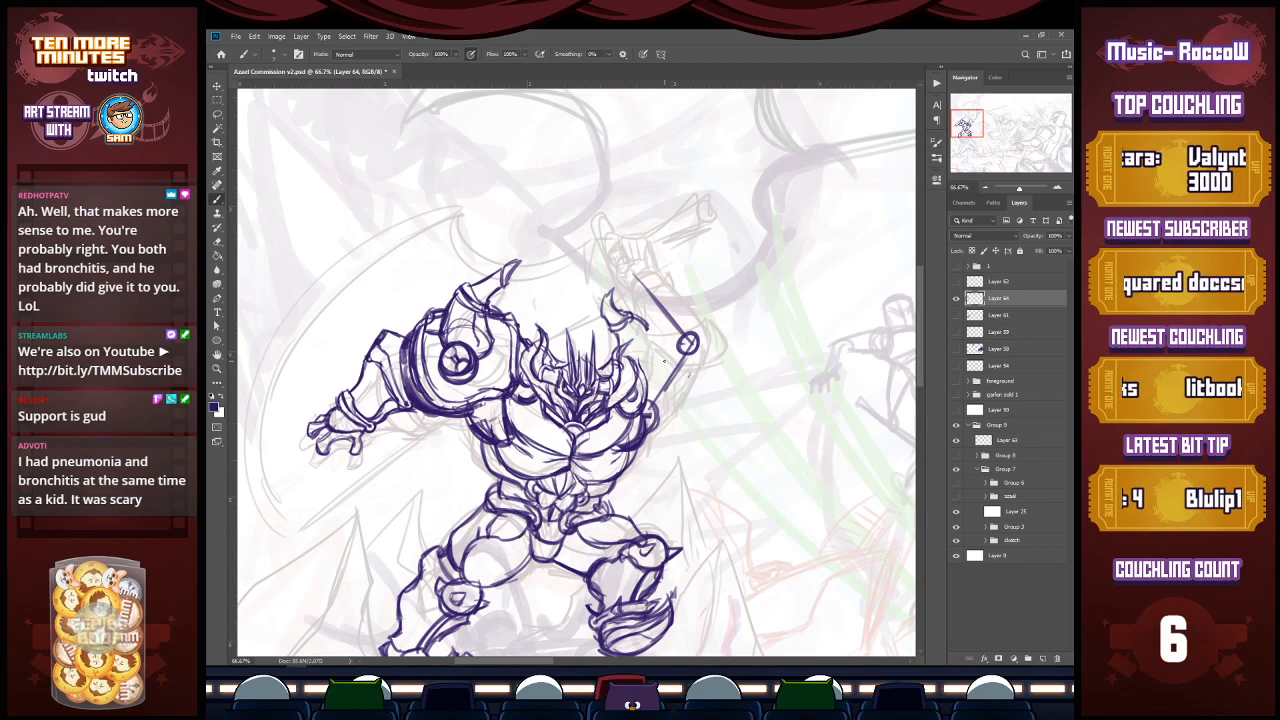
Step: Sketch the raised arm's forearm bracer with its flared elbow edge and the clenched fist above it
{"action": "left_click_drag", "start_coordinate": [627, 279], "coordinate": [649, 319]}
{"action": "mouse_move", "coordinate": [627, 285]}
{"action": "left_mouse_down"}
{"action": "mouse_move", "coordinate": [644, 326]}
{"action": "mouse_move", "coordinate": [665, 333]}
{"action": "left_mouse_up"}
{"action": "mouse_move", "coordinate": [630, 288]}
{"action": "left_mouse_down"}
{"action": "mouse_move", "coordinate": [633, 307]}
{"action": "mouse_move", "coordinate": [680, 334]}
{"action": "mouse_move", "coordinate": [688, 308]}
{"action": "left_mouse_up"}
{"action": "left_click_drag", "start_coordinate": [686, 306], "coordinate": [688, 311]}
{"action": "left_click_drag", "start_coordinate": [658, 284], "coordinate": [690, 323]}
{"action": "left_click_drag", "start_coordinate": [656, 274], "coordinate": [690, 306]}
{"action": "left_click_drag", "start_coordinate": [690, 307], "coordinate": [691, 319]}
{"action": "mouse_move", "coordinate": [654, 274]}
{"action": "left_mouse_down"}
{"action": "mouse_move", "coordinate": [690, 318]}
{"action": "mouse_move", "coordinate": [712, 318]}
{"action": "left_mouse_up"}
{"action": "left_click_drag", "start_coordinate": [658, 268], "coordinate": [720, 334]}
{"action": "mouse_move", "coordinate": [682, 290]}
{"action": "left_mouse_down"}
{"action": "mouse_move", "coordinate": [720, 318]}
{"action": "mouse_move", "coordinate": [720, 345]}
{"action": "left_mouse_up"}
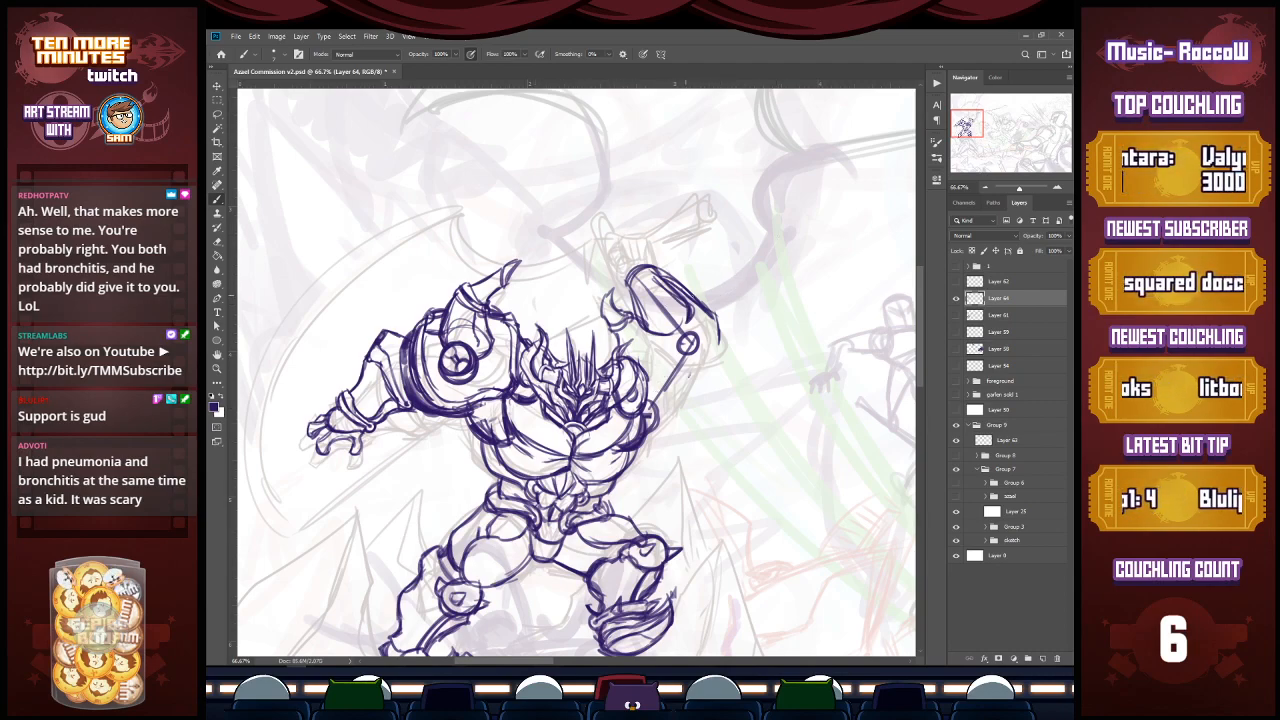
{"action": "mouse_move", "coordinate": [691, 294]}
{"action": "left_mouse_down"}
{"action": "mouse_move", "coordinate": [711, 314]}
{"action": "mouse_move", "coordinate": [648, 316]}
{"action": "mouse_move", "coordinate": [712, 294]}
{"action": "mouse_move", "coordinate": [634, 257]}
{"action": "mouse_move", "coordinate": [656, 248]}
{"action": "mouse_move", "coordinate": [656, 266]}
{"action": "mouse_move", "coordinate": [628, 246]}
{"action": "mouse_move", "coordinate": [634, 270]}
{"action": "left_mouse_up"}
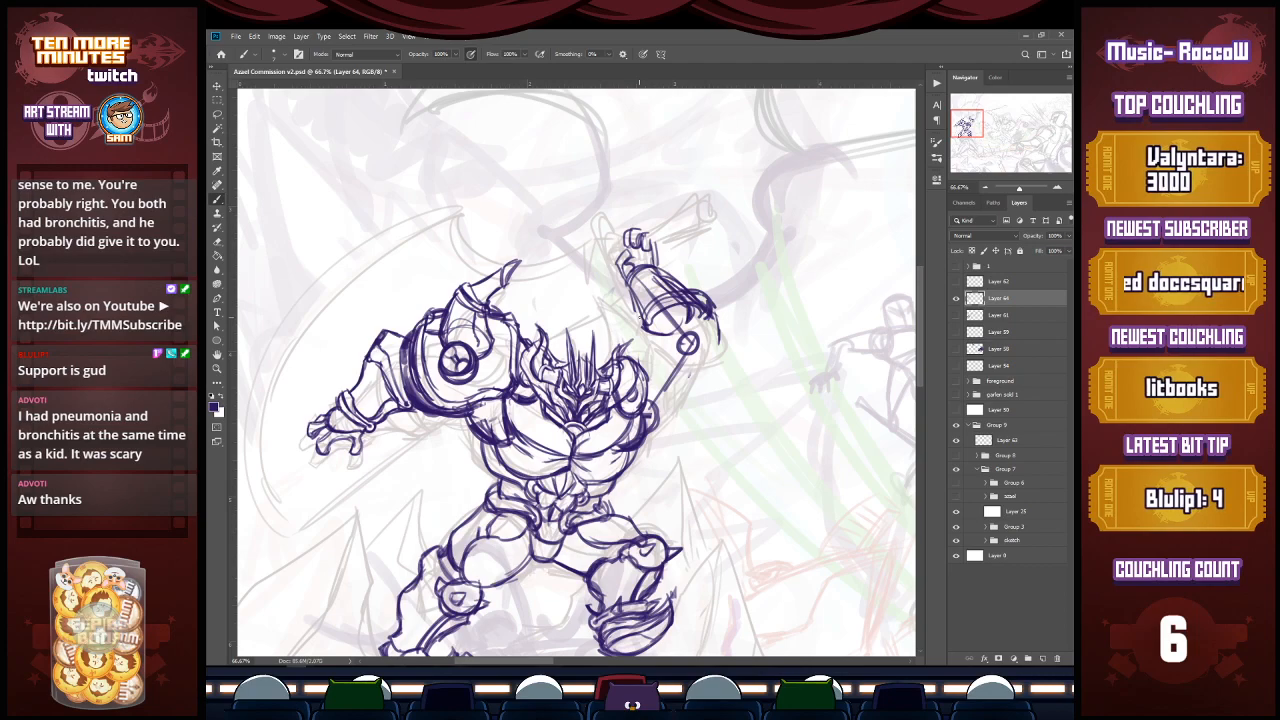
Step: Sketch the rounded shoulder armour at the base of the raised arm
{"action": "mouse_move", "coordinate": [645, 407]}
{"action": "left_mouse_down"}
{"action": "mouse_move", "coordinate": [662, 398]}
{"action": "mouse_move", "coordinate": [662, 326]}
{"action": "mouse_move", "coordinate": [605, 360]}
{"action": "mouse_move", "coordinate": [640, 318]}
{"action": "mouse_move", "coordinate": [604, 366]}
{"action": "left_mouse_up"}
{"action": "mouse_move", "coordinate": [605, 363]}
{"action": "left_mouse_down"}
{"action": "mouse_move", "coordinate": [627, 322]}
{"action": "mouse_move", "coordinate": [645, 318]}
{"action": "mouse_move", "coordinate": [662, 350]}
{"action": "mouse_move", "coordinate": [652, 400]}
{"action": "left_mouse_up"}
{"action": "left_click_drag", "start_coordinate": [662, 353], "coordinate": [655, 387]}
{"action": "left_click_drag", "start_coordinate": [662, 385], "coordinate": [656, 403]}
{"action": "left_click_drag", "start_coordinate": [664, 349], "coordinate": [658, 375]}
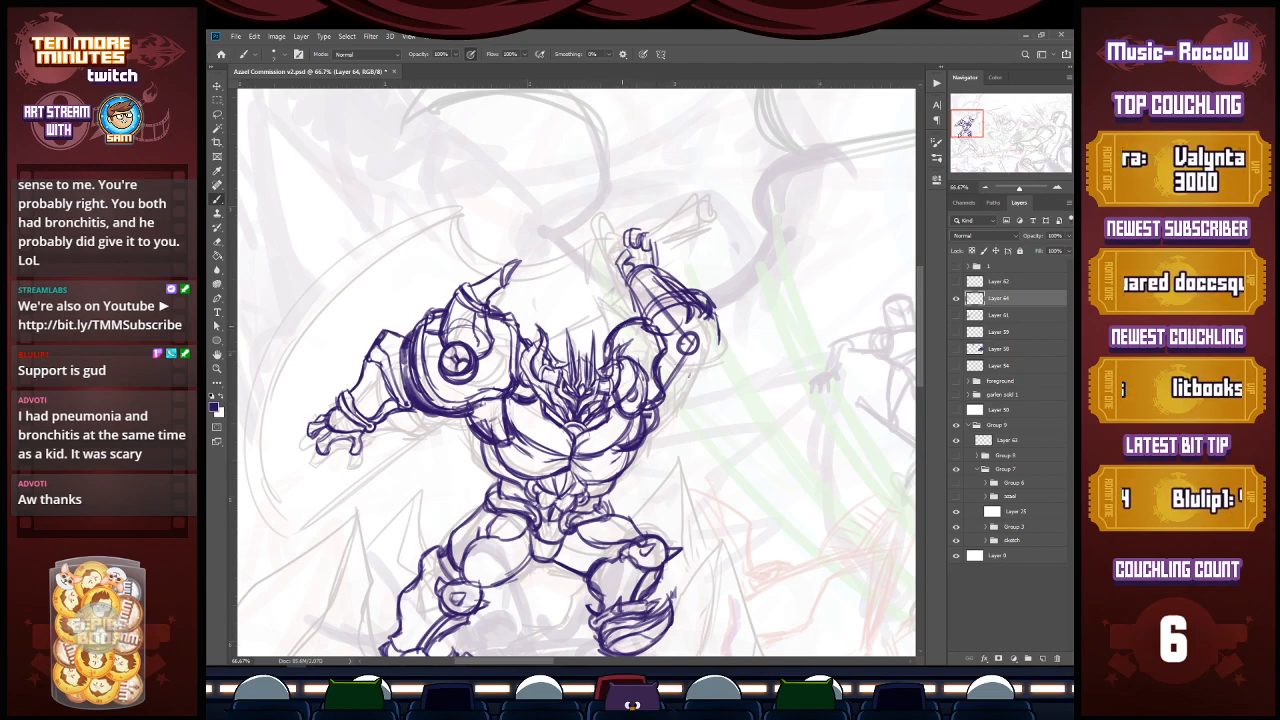
Step: Add a curved horn spike pointing inward from the raised arm's shoulder armour
{"action": "mouse_move", "coordinate": [628, 344]}
{"action": "left_mouse_down"}
{"action": "mouse_move", "coordinate": [624, 324]}
{"action": "mouse_move", "coordinate": [601, 324]}
{"action": "mouse_move", "coordinate": [622, 343]}
{"action": "left_mouse_up"}
{"action": "mouse_move", "coordinate": [614, 318]}
{"action": "left_mouse_down"}
{"action": "mouse_move", "coordinate": [590, 300]}
{"action": "mouse_move", "coordinate": [564, 307]}
{"action": "mouse_move", "coordinate": [601, 309]}
{"action": "left_mouse_up"}
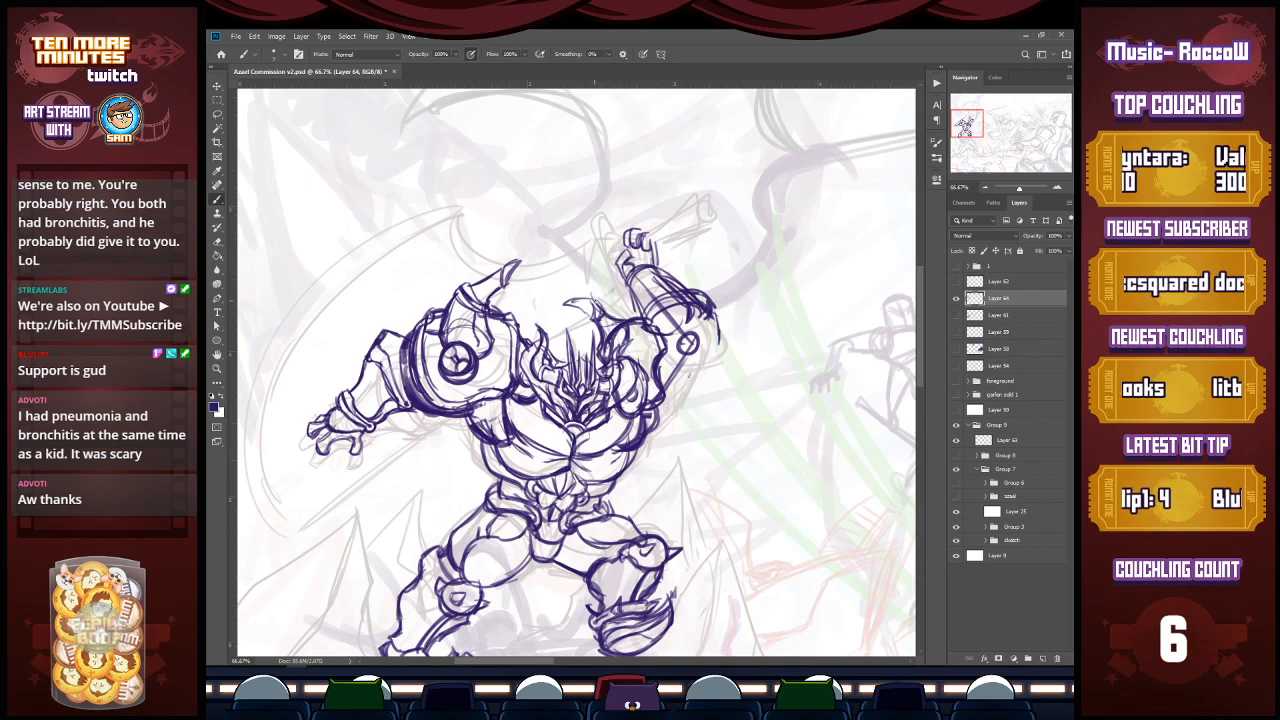
{"action": "left_click_drag", "start_coordinate": [618, 315], "coordinate": [632, 334]}
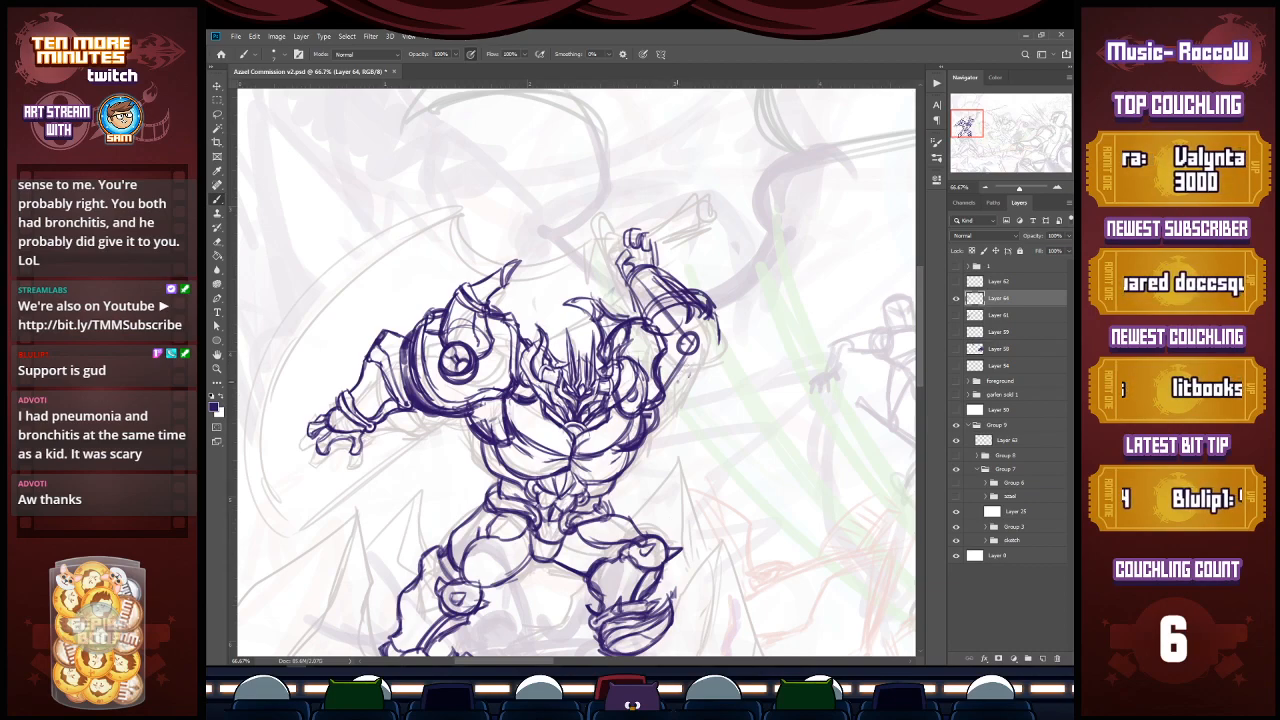
Step: Sketch the raised arm's upper-arm contours connecting the shoulder armour to the elbow
{"action": "mouse_move", "coordinate": [645, 429]}
{"action": "left_mouse_down"}
{"action": "mouse_move", "coordinate": [688, 400]}
{"action": "mouse_move", "coordinate": [690, 370]}
{"action": "left_mouse_up"}
{"action": "mouse_move", "coordinate": [690, 366]}
{"action": "left_mouse_down"}
{"action": "mouse_move", "coordinate": [671, 386]}
{"action": "mouse_move", "coordinate": [689, 367]}
{"action": "left_mouse_up"}
{"action": "left_click_drag", "start_coordinate": [690, 367], "coordinate": [666, 423]}
{"action": "mouse_move", "coordinate": [691, 377]}
{"action": "left_mouse_down"}
{"action": "mouse_move", "coordinate": [690, 397]}
{"action": "mouse_move", "coordinate": [706, 351]}
{"action": "left_mouse_up"}
{"action": "mouse_move", "coordinate": [706, 352]}
{"action": "left_mouse_down"}
{"action": "mouse_move", "coordinate": [686, 336]}
{"action": "mouse_move", "coordinate": [696, 375]}
{"action": "left_mouse_up"}
{"action": "left_click_drag", "start_coordinate": [706, 341], "coordinate": [700, 366]}
{"action": "left_click_drag", "start_coordinate": [698, 308], "coordinate": [705, 352]}
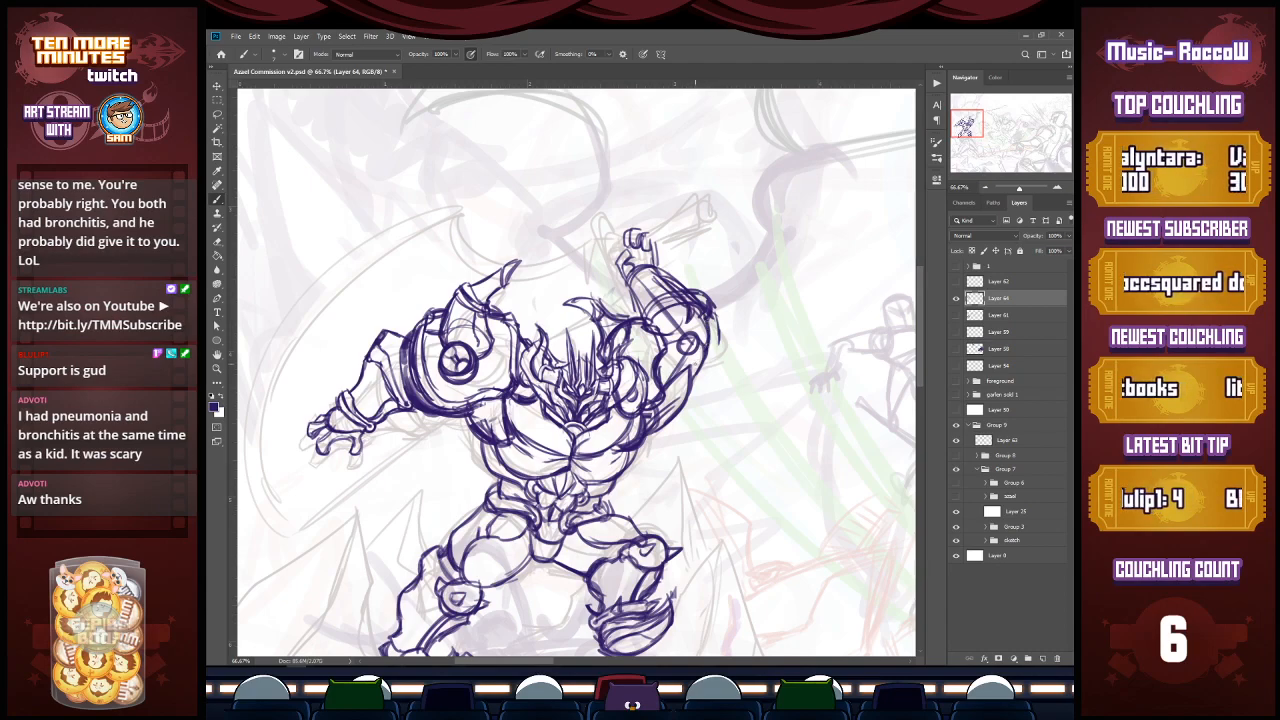
Step: Sketch the elbow armour around the joint circle and connect it to the bracer and upper arm
{"action": "left_click_drag", "start_coordinate": [666, 352], "coordinate": [710, 344]}
{"action": "left_click_drag", "start_coordinate": [714, 322], "coordinate": [716, 358]}
{"action": "mouse_move", "coordinate": [710, 346]}
{"action": "left_mouse_down"}
{"action": "mouse_move", "coordinate": [696, 360]}
{"action": "mouse_move", "coordinate": [702, 340]}
{"action": "left_mouse_up"}
{"action": "left_click_drag", "start_coordinate": [716, 350], "coordinate": [704, 370]}
{"action": "left_click_drag", "start_coordinate": [654, 330], "coordinate": [684, 316]}
{"action": "mouse_move", "coordinate": [682, 316]}
{"action": "left_mouse_down"}
{"action": "mouse_move", "coordinate": [700, 305]}
{"action": "mouse_move", "coordinate": [687, 311]}
{"action": "left_mouse_up"}
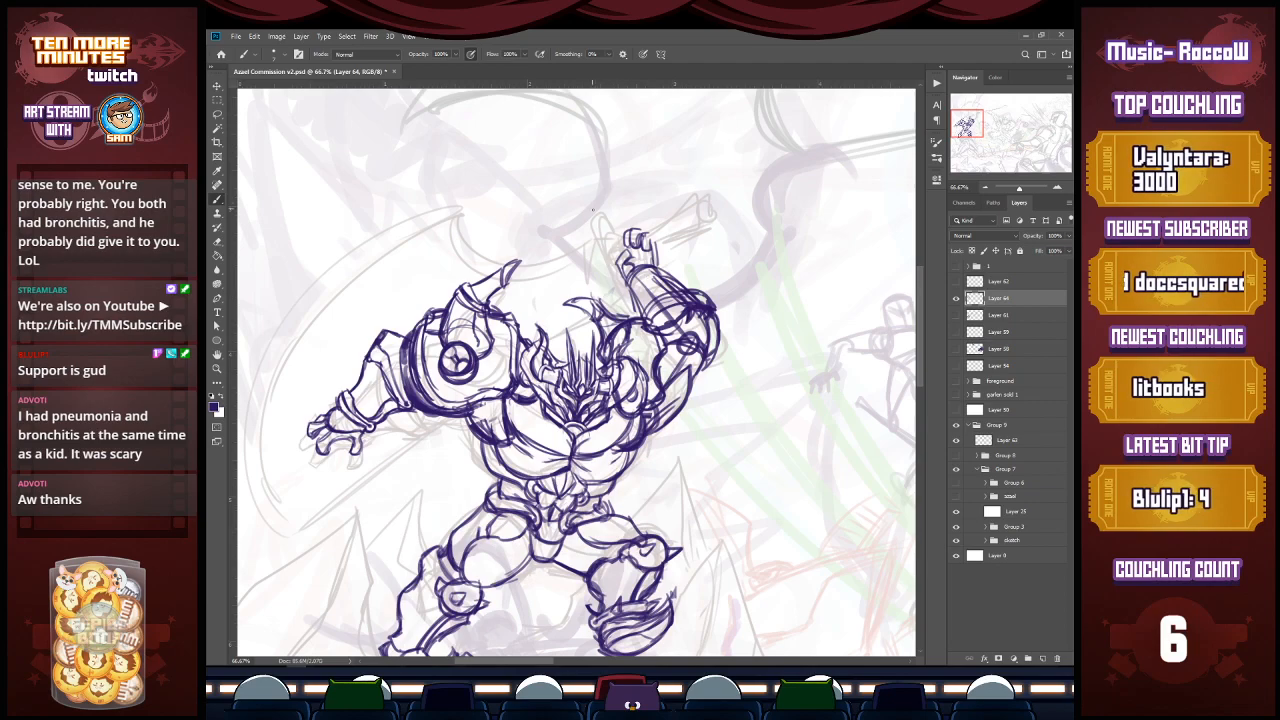
Step: Sketch a weapon handle with a flared, rounded pommel held in the raised fist
{"action": "mouse_move", "coordinate": [633, 262]}
{"action": "left_mouse_down"}
{"action": "mouse_move", "coordinate": [693, 245]}
{"action": "mouse_move", "coordinate": [672, 229]}
{"action": "mouse_move", "coordinate": [696, 208]}
{"action": "mouse_move", "coordinate": [690, 238]}
{"action": "mouse_move", "coordinate": [671, 245]}
{"action": "mouse_move", "coordinate": [685, 249]}
{"action": "mouse_move", "coordinate": [697, 207]}
{"action": "mouse_move", "coordinate": [705, 240]}
{"action": "mouse_move", "coordinate": [702, 204]}
{"action": "mouse_move", "coordinate": [708, 242]}
{"action": "left_mouse_up"}
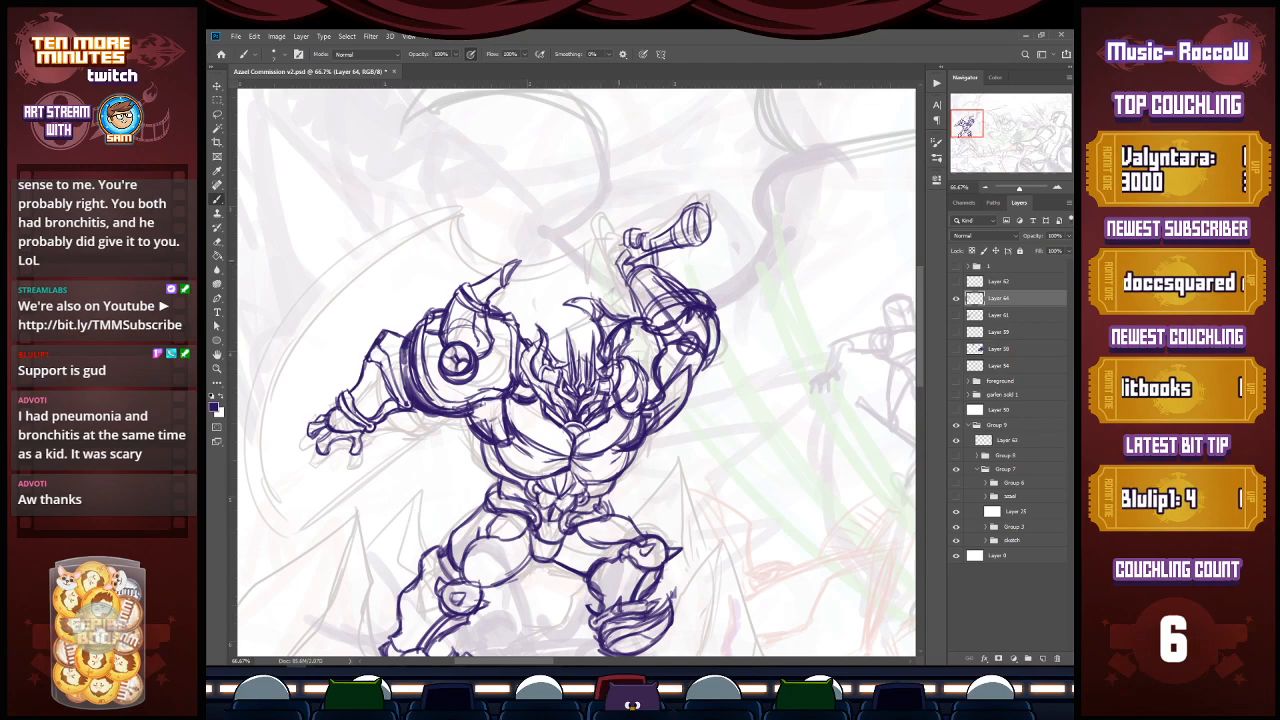
Step: Sketch the axe shaft behind the raised fist and the blade's concave upper edge with its pointed tip
{"action": "left_click_drag", "start_coordinate": [618, 231], "coordinate": [622, 253]}
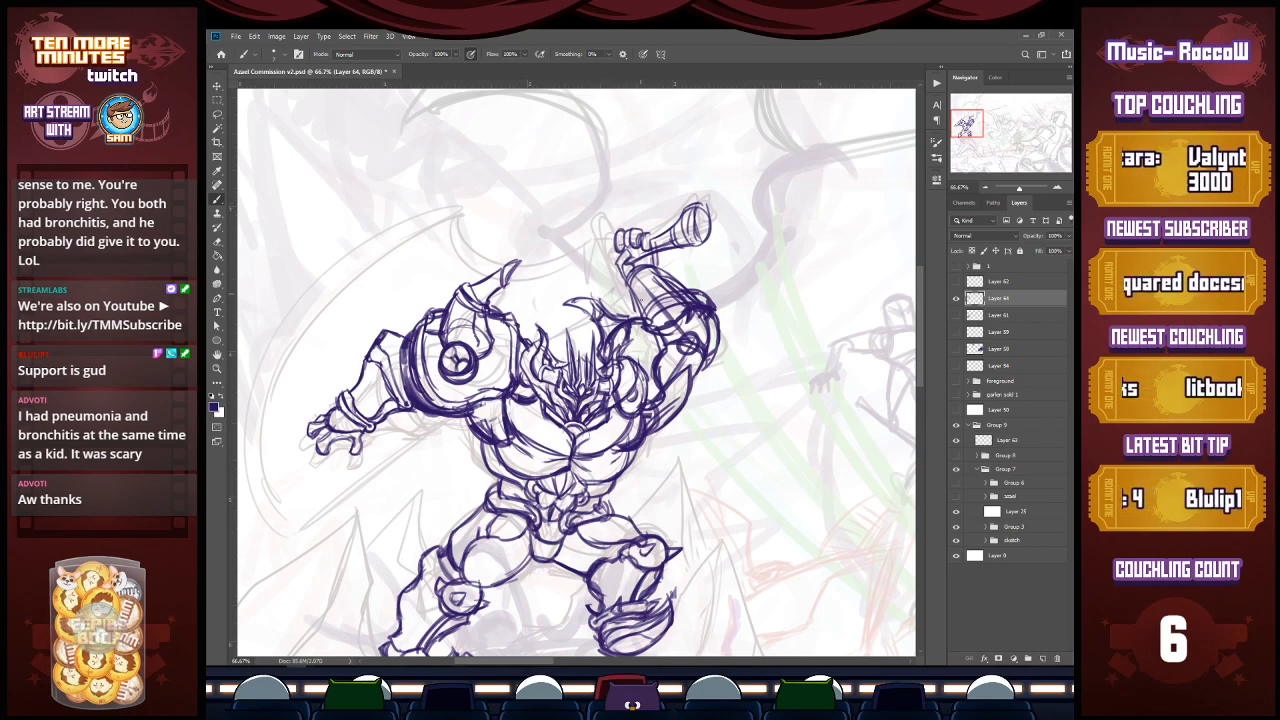
{"action": "left_click_drag", "start_coordinate": [591, 223], "coordinate": [620, 305]}
{"action": "left_click_drag", "start_coordinate": [602, 261], "coordinate": [627, 317]}
{"action": "mouse_move", "coordinate": [596, 231]}
{"action": "left_mouse_down"}
{"action": "mouse_move", "coordinate": [624, 309]}
{"action": "mouse_move", "coordinate": [594, 249]}
{"action": "mouse_move", "coordinate": [617, 305]}
{"action": "mouse_move", "coordinate": [601, 211]}
{"action": "mouse_move", "coordinate": [618, 233]}
{"action": "mouse_move", "coordinate": [603, 259]}
{"action": "mouse_move", "coordinate": [632, 305]}
{"action": "left_mouse_up"}
{"action": "left_click_drag", "start_coordinate": [614, 262], "coordinate": [640, 318]}
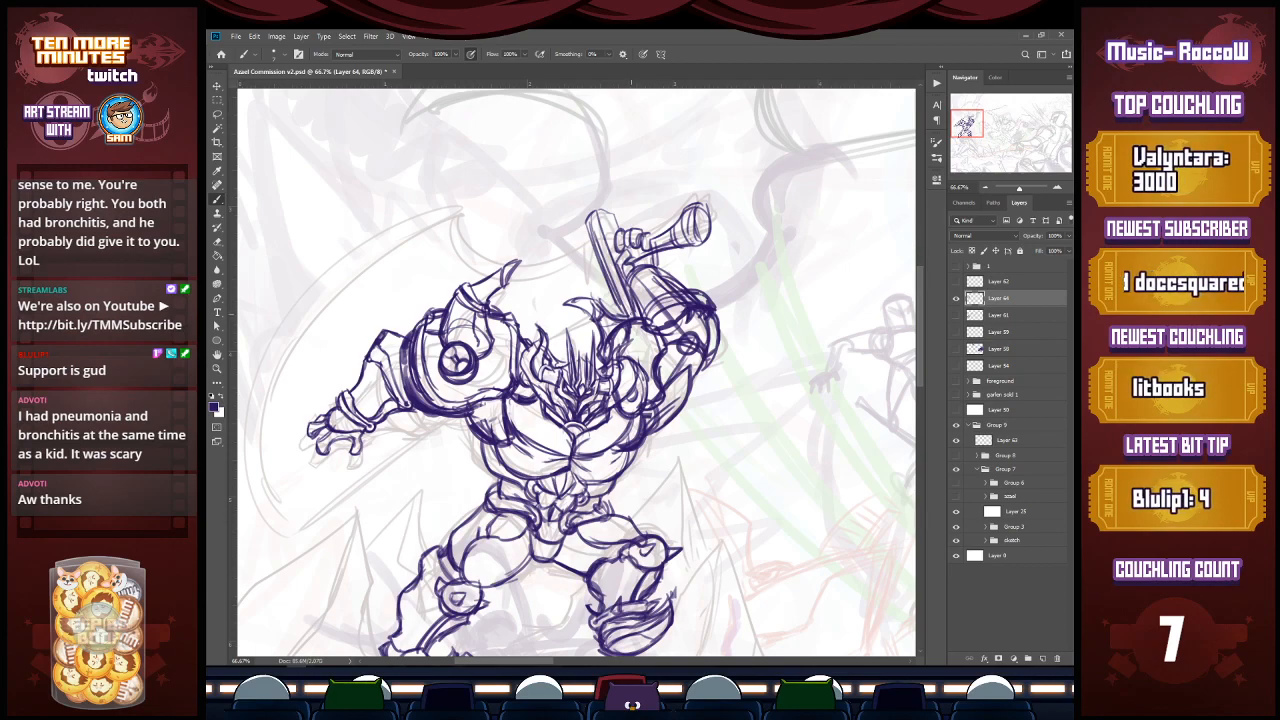
{"action": "mouse_move", "coordinate": [598, 212]}
{"action": "left_mouse_down"}
{"action": "mouse_move", "coordinate": [610, 252]}
{"action": "mouse_move", "coordinate": [530, 266]}
{"action": "left_mouse_up"}
{"action": "mouse_move", "coordinate": [594, 240]}
{"action": "left_mouse_down"}
{"action": "mouse_move", "coordinate": [512, 272]}
{"action": "mouse_move", "coordinate": [548, 266]}
{"action": "mouse_move", "coordinate": [456, 216]}
{"action": "left_mouse_up"}
{"action": "mouse_move", "coordinate": [500, 258]}
{"action": "left_mouse_down"}
{"action": "mouse_move", "coordinate": [457, 213]}
{"action": "mouse_move", "coordinate": [262, 560]}
{"action": "left_mouse_up"}
{"action": "mouse_move", "coordinate": [428, 210]}
{"action": "left_mouse_down"}
{"action": "mouse_move", "coordinate": [326, 278]}
{"action": "mouse_move", "coordinate": [254, 540]}
{"action": "left_mouse_up"}
{"action": "mouse_move", "coordinate": [270, 380]}
{"action": "left_mouse_down"}
{"action": "mouse_move", "coordinate": [401, 466]}
{"action": "mouse_move", "coordinate": [452, 431]}
{"action": "left_mouse_up"}
{"action": "left_click_drag", "start_coordinate": [277, 552], "coordinate": [467, 414]}
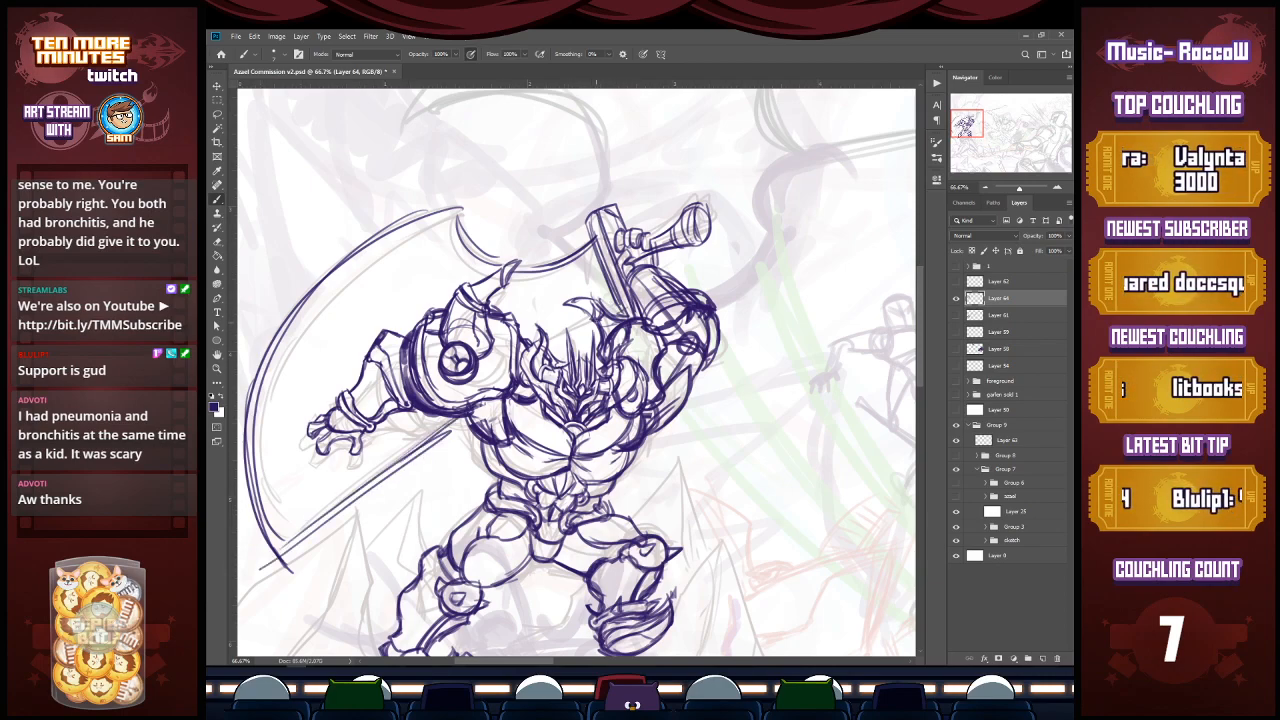
{"action": "key", "text": "ctrl+z"}
{"action": "key", "text": "ctrl+z"}
{"action": "key", "text": "ctrl+z"}
{"action": "key", "text": "ctrl+z"}
{"action": "key", "text": "ctrl+z"}
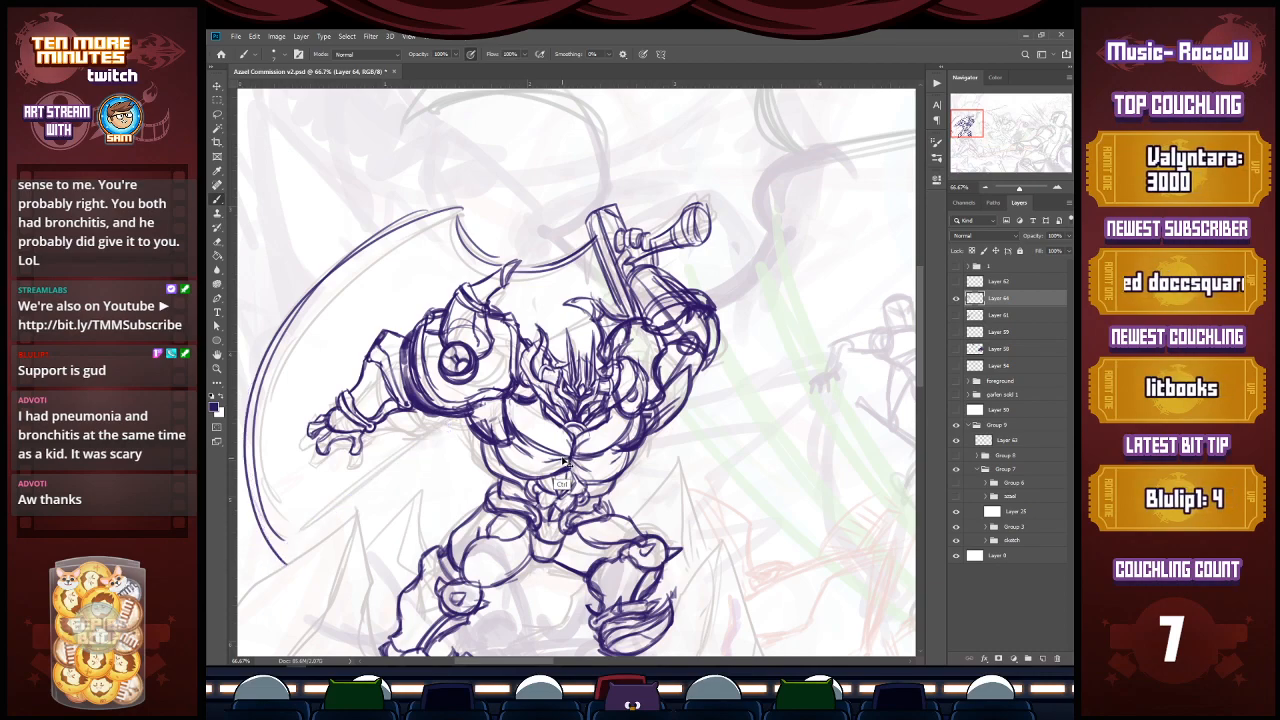
{"action": "key", "text": "ctrl+z"}
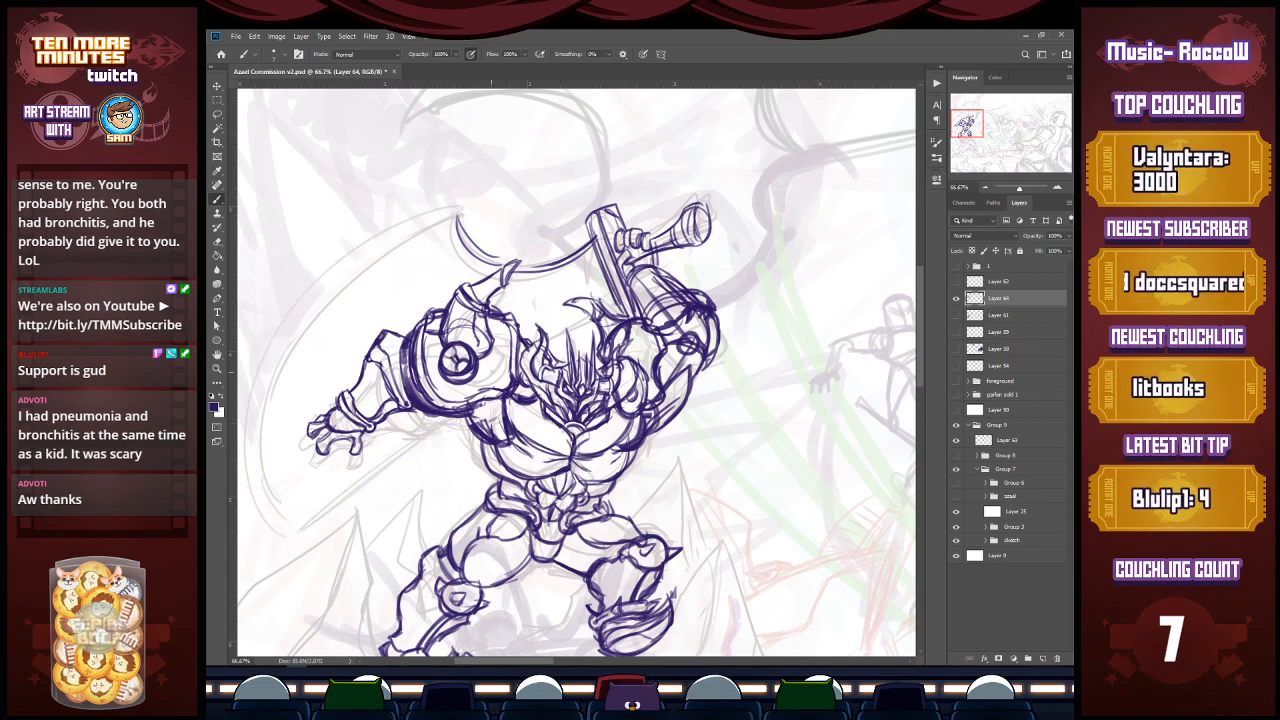
Step: Sketch the large axe blade's curved cutting edge and straight lower edge around the outstretched arm, cleaning up the corner and upper curve
{"action": "mouse_move", "coordinate": [467, 208]}
{"action": "left_mouse_down"}
{"action": "mouse_move", "coordinate": [300, 400]}
{"action": "mouse_move", "coordinate": [318, 540]}
{"action": "mouse_move", "coordinate": [290, 508]}
{"action": "mouse_move", "coordinate": [428, 432]}
{"action": "mouse_move", "coordinate": [304, 498]}
{"action": "left_mouse_up"}
{"action": "mouse_move", "coordinate": [598, 324]}
{"action": "left_mouse_down"}
{"action": "mouse_move", "coordinate": [556, 346]}
{"action": "mouse_move", "coordinate": [566, 342]}
{"action": "left_mouse_up"}
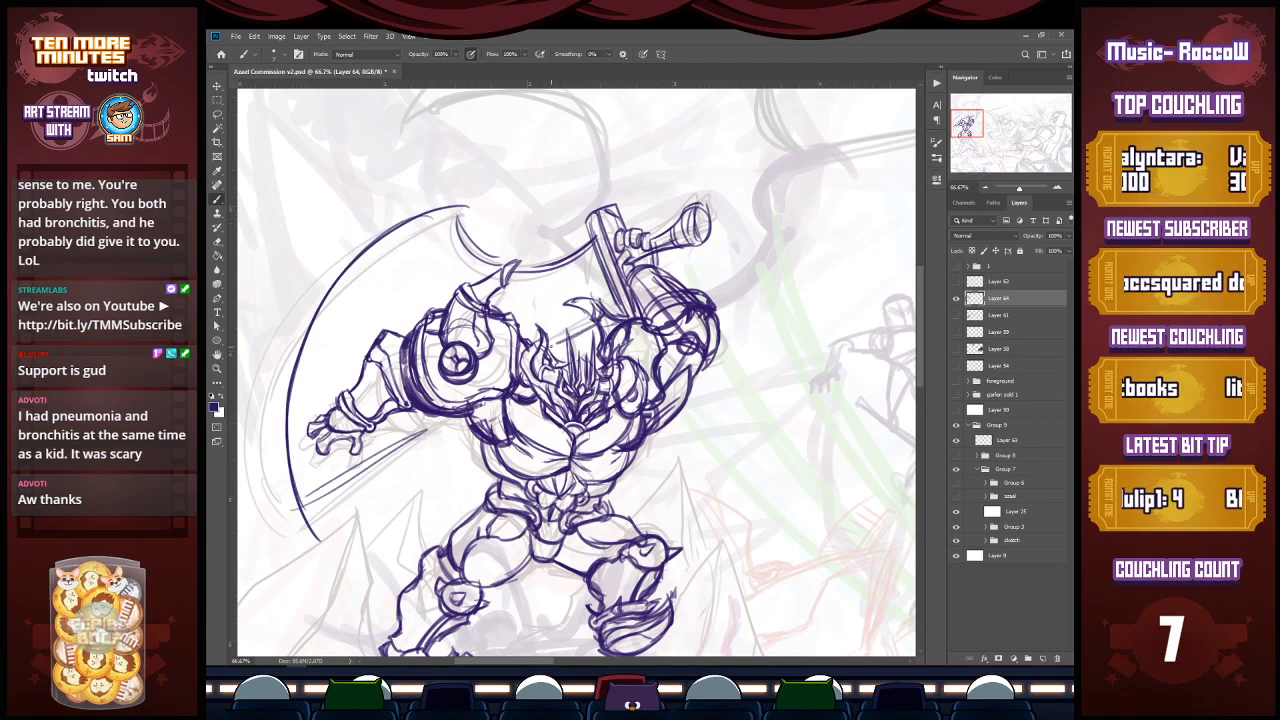
{"action": "left_click_drag", "start_coordinate": [592, 243], "coordinate": [512, 271]}
{"action": "mouse_move", "coordinate": [456, 211]}
{"action": "left_mouse_down"}
{"action": "mouse_move", "coordinate": [496, 265]}
{"action": "mouse_move", "coordinate": [525, 257]}
{"action": "left_mouse_up"}
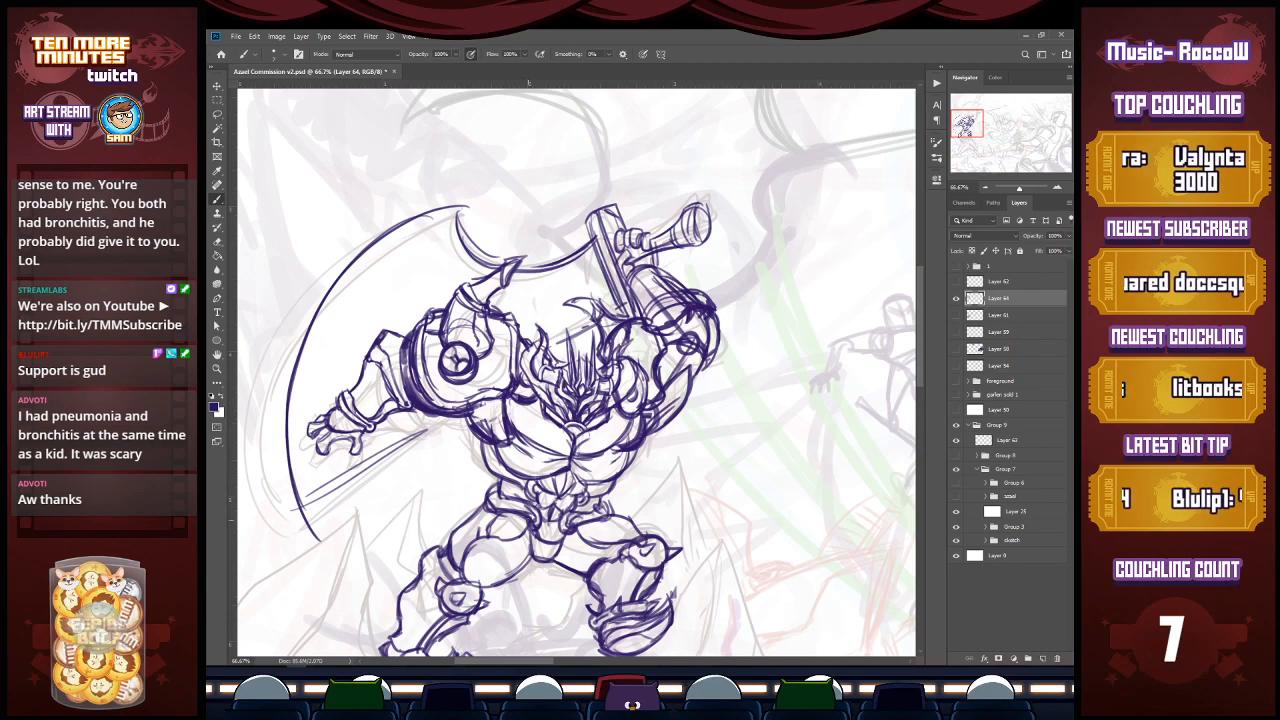
{"action": "mouse_move", "coordinate": [450, 420]}
{"action": "left_mouse_down"}
{"action": "mouse_move", "coordinate": [292, 510]}
{"action": "mouse_move", "coordinate": [294, 523]}
{"action": "mouse_move", "coordinate": [329, 523]}
{"action": "mouse_move", "coordinate": [287, 505]}
{"action": "mouse_move", "coordinate": [425, 431]}
{"action": "left_mouse_up"}
{"action": "key", "text": "e"}
{"action": "key", "text": "b"}
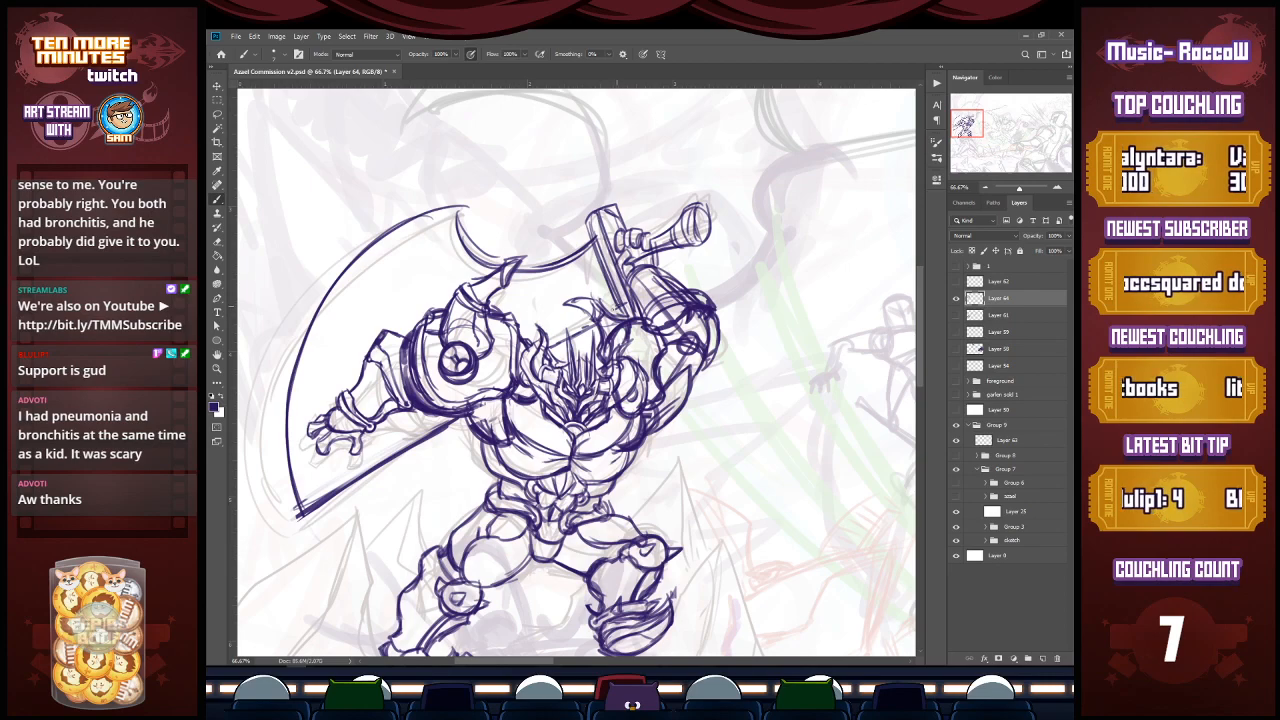
{"action": "left_click_drag", "start_coordinate": [515, 268], "coordinate": [598, 240]}
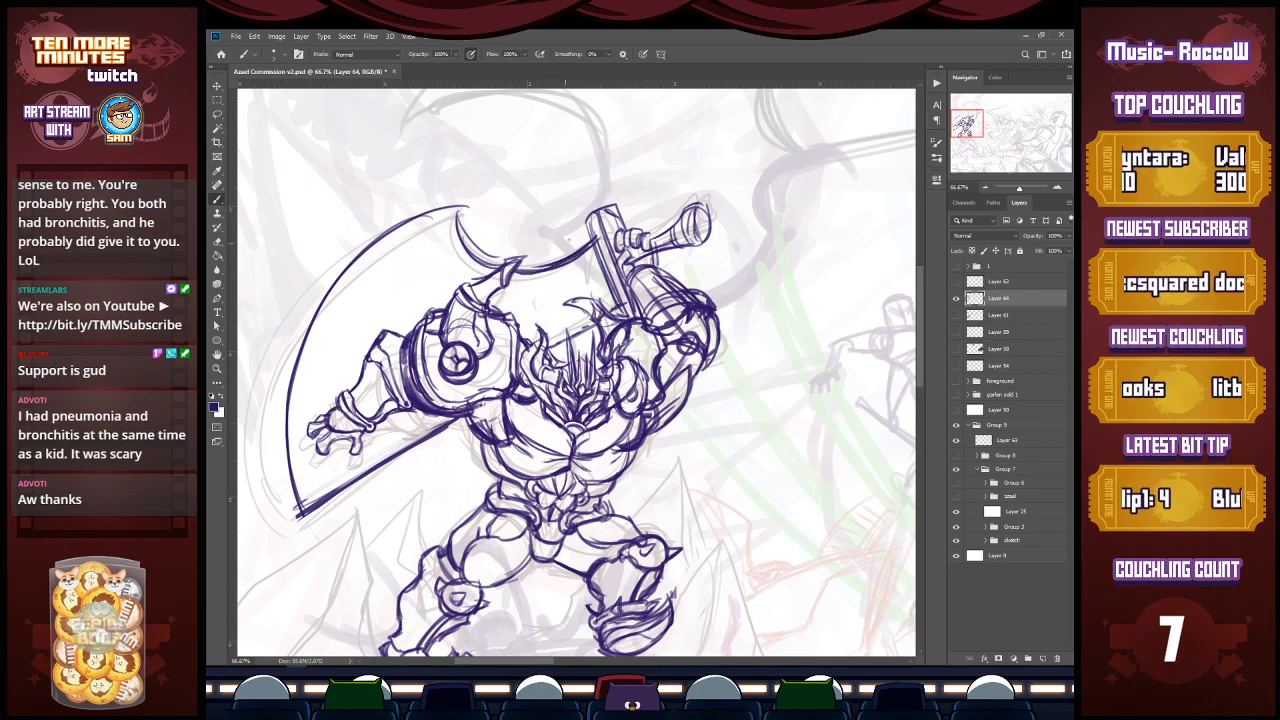
{"action": "left_click_drag", "start_coordinate": [463, 207], "coordinate": [495, 262]}
Step: Slim the axe shaft's end beside the fist and redraw the flared pommel smaller, erasing the old lines
{"action": "left_click_drag", "start_coordinate": [591, 220], "coordinate": [623, 319]}
{"action": "mouse_move", "coordinate": [597, 213]}
{"action": "left_mouse_down"}
{"action": "mouse_move", "coordinate": [615, 263]}
{"action": "mouse_move", "coordinate": [586, 217]}
{"action": "left_mouse_up"}
{"action": "left_click_drag", "start_coordinate": [586, 218], "coordinate": [603, 263]}
{"action": "key", "text": "e"}
{"action": "mouse_move", "coordinate": [604, 211]}
{"action": "left_mouse_down"}
{"action": "mouse_move", "coordinate": [661, 241]}
{"action": "mouse_move", "coordinate": [698, 212]}
{"action": "mouse_move", "coordinate": [708, 237]}
{"action": "mouse_move", "coordinate": [680, 210]}
{"action": "left_mouse_up"}
{"action": "key", "text": "b"}
{"action": "mouse_move", "coordinate": [654, 251]}
{"action": "left_mouse_down"}
{"action": "mouse_move", "coordinate": [683, 246]}
{"action": "mouse_move", "coordinate": [694, 213]}
{"action": "mouse_move", "coordinate": [695, 252]}
{"action": "mouse_move", "coordinate": [688, 240]}
{"action": "mouse_move", "coordinate": [700, 241]}
{"action": "left_mouse_up"}
{"action": "mouse_move", "coordinate": [692, 213]}
{"action": "left_mouse_down"}
{"action": "mouse_move", "coordinate": [702, 239]}
{"action": "mouse_move", "coordinate": [676, 217]}
{"action": "left_mouse_up"}
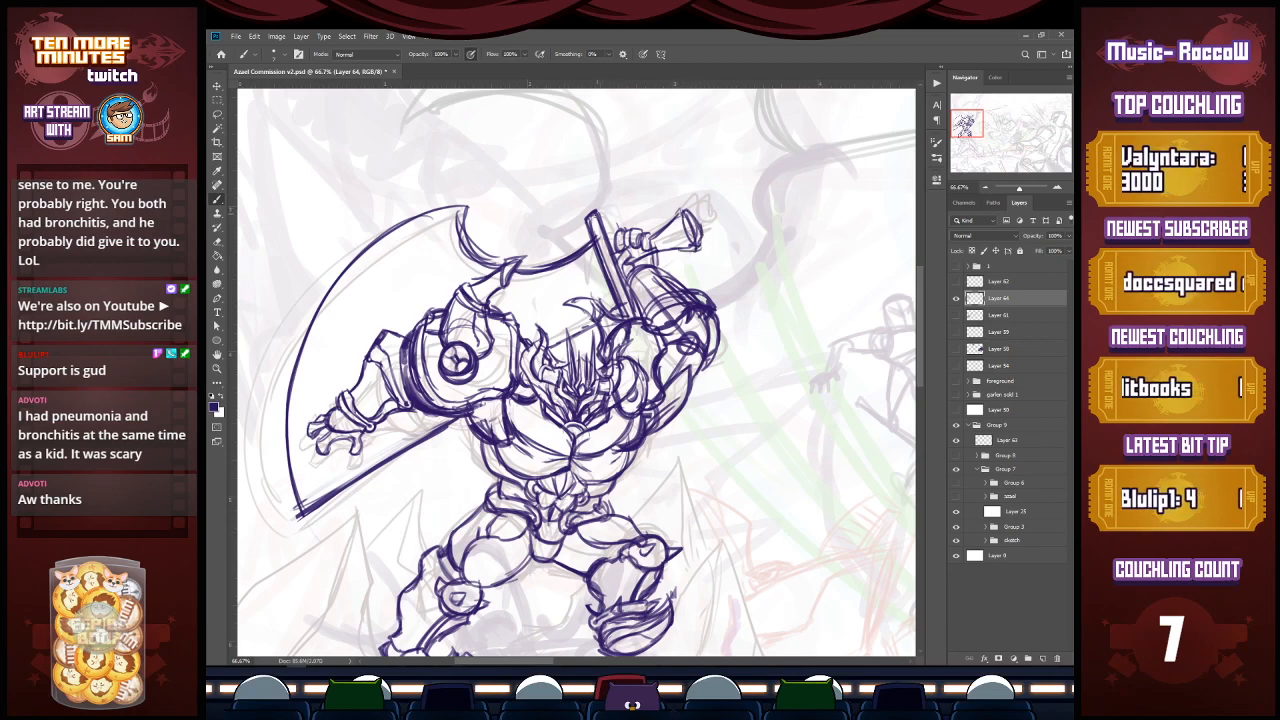
{"action": "left_click_drag", "start_coordinate": [603, 246], "coordinate": [611, 209]}
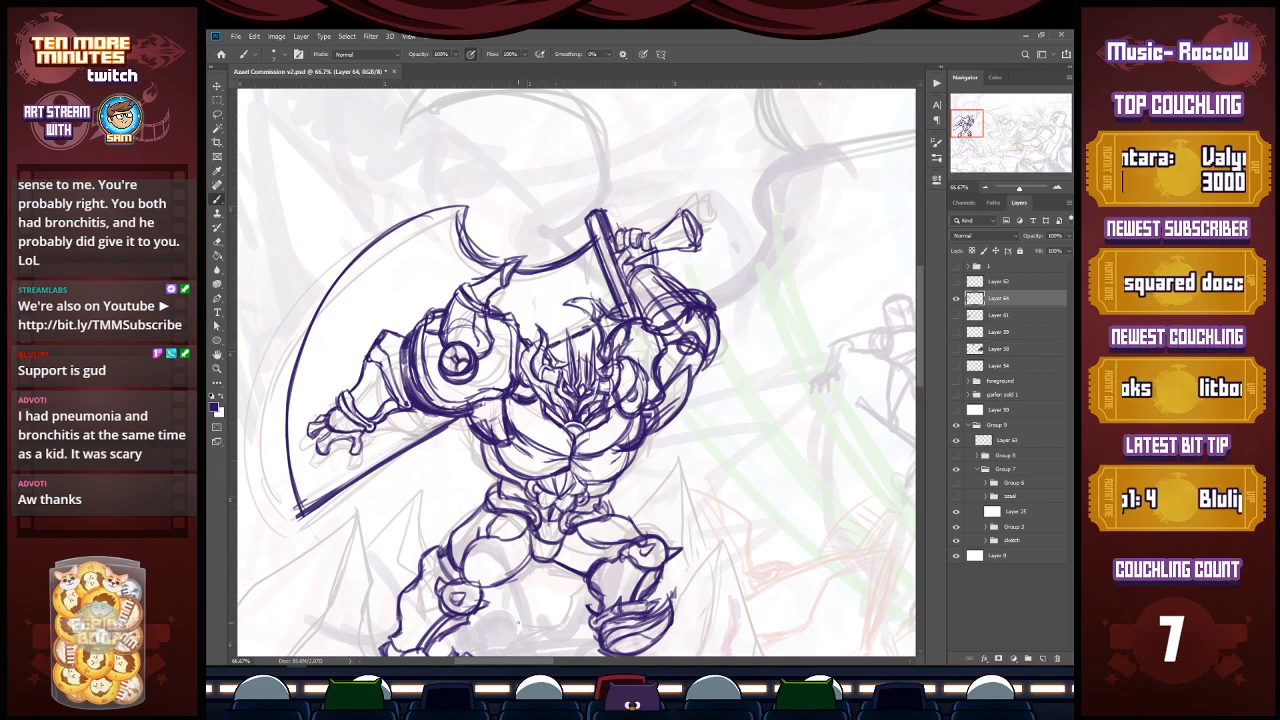
{"action": "left_click_drag", "start_coordinate": [659, 248], "coordinate": [695, 239]}
Step: Save the commission document
{"action": "key", "text": "z"}
{"action": "left_click", "coordinate": [678, 532], "text": "alt"}
{"action": "left_click", "coordinate": [678, 532], "text": "alt"}
{"action": "left_click", "coordinate": [678, 532], "text": "alt"}
{"action": "key", "text": "ctrl+s"}
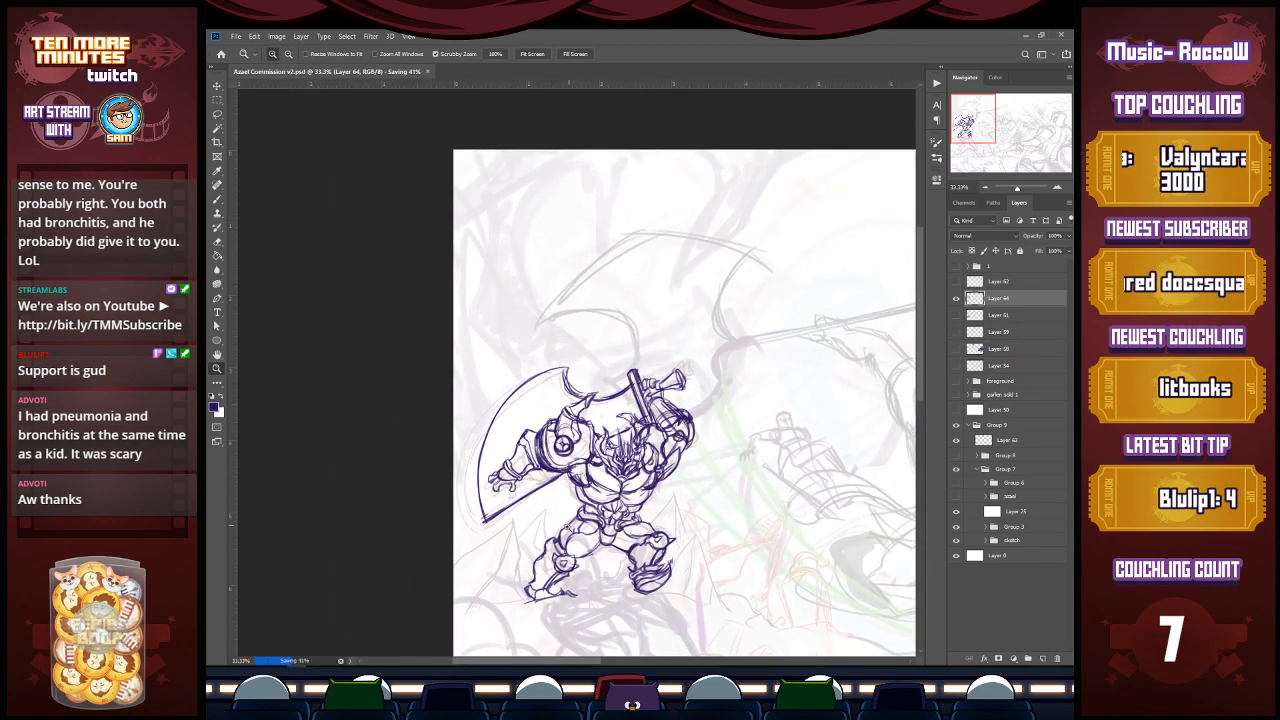
Step: Touch up the warrior's bent leg beneath the axe blade, scale it down slightly, and save the document
{"action": "key", "text": "b"}
{"action": "left_click_drag", "start_coordinate": [546, 555], "coordinate": [531, 588]}
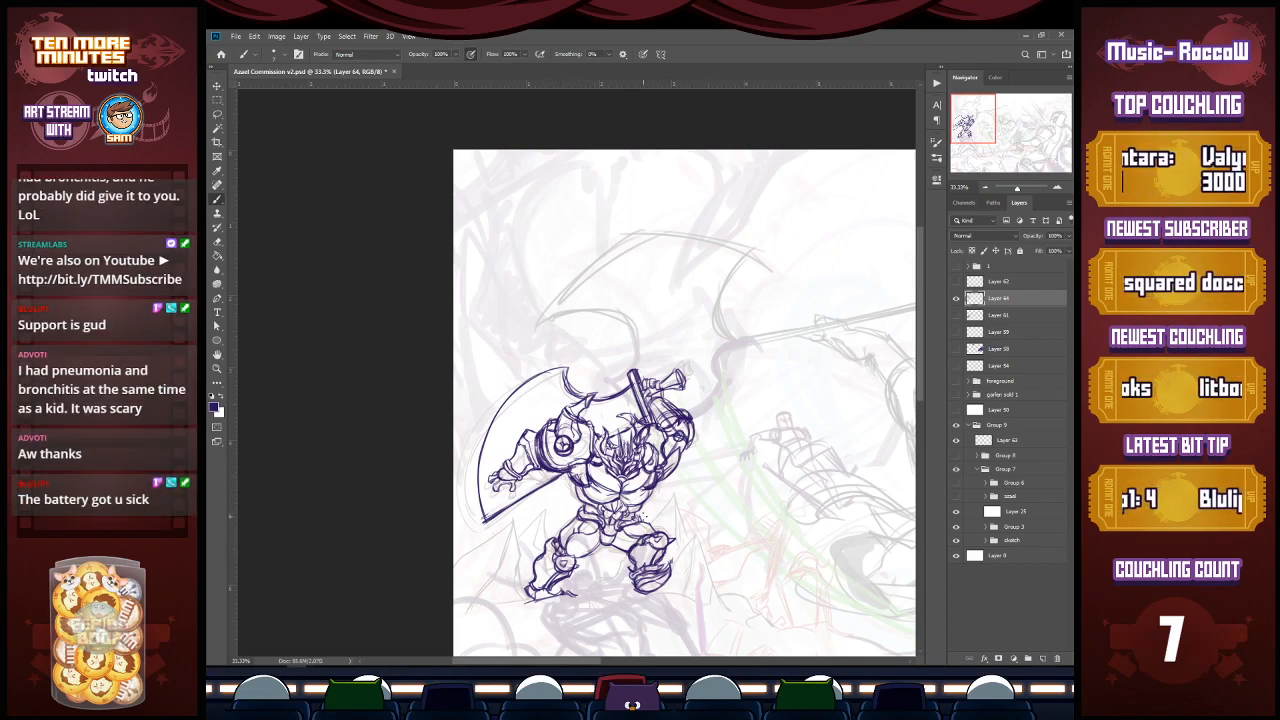
{"action": "key", "text": "z"}
{"action": "left_click", "coordinate": [578, 580]}
{"action": "key", "text": "l"}
{"action": "mouse_move", "coordinate": [600, 553]}
{"action": "left_mouse_down"}
{"action": "mouse_move", "coordinate": [612, 515]}
{"action": "mouse_move", "coordinate": [490, 505]}
{"action": "mouse_move", "coordinate": [600, 555]}
{"action": "left_mouse_up"}
{"action": "key", "text": "v"}
{"action": "left_click_drag", "start_coordinate": [483, 637], "coordinate": [500, 605]}
{"action": "key", "text": "Return"}
{"action": "key", "text": "l"}
{"action": "key", "text": "ctrl+d"}
{"action": "key", "text": "ctrl+s"}
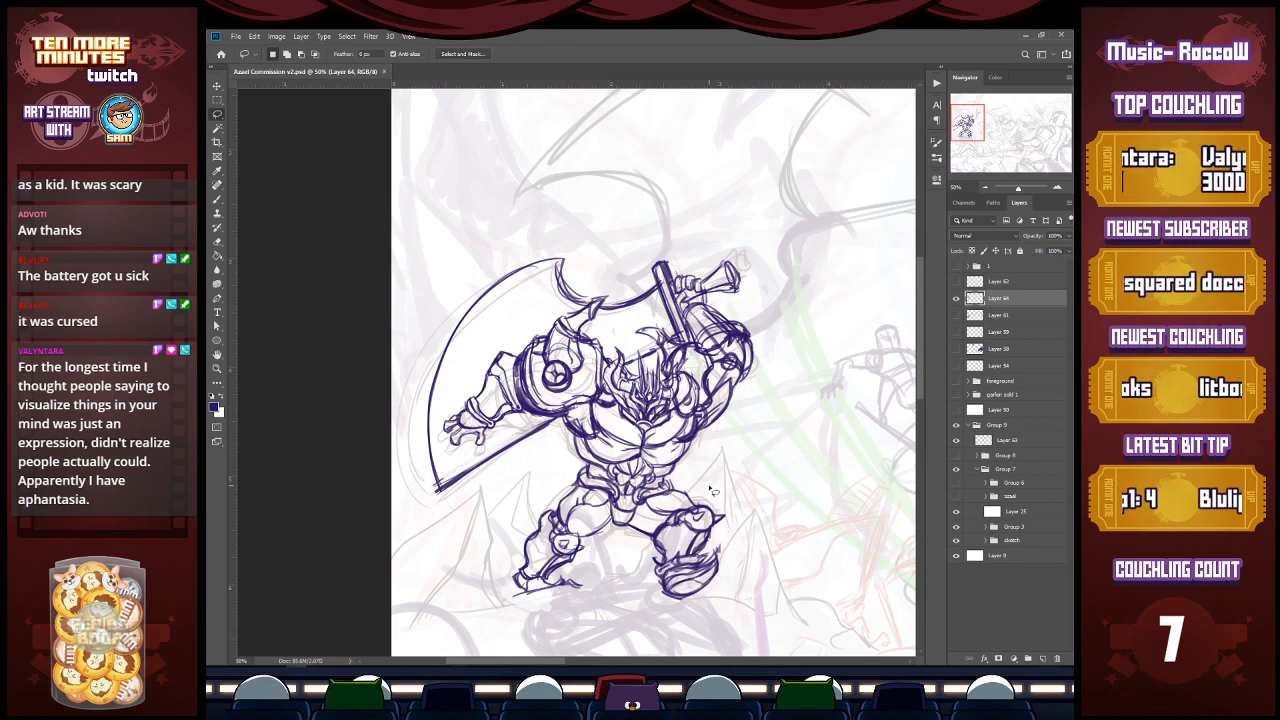
Step: Lasso the outstretched forearm and hand, scale them down to about 92%, and save the document
{"action": "mouse_move", "coordinate": [525, 412]}
{"action": "left_mouse_down"}
{"action": "mouse_move", "coordinate": [445, 400]}
{"action": "mouse_move", "coordinate": [527, 420]}
{"action": "left_mouse_up"}
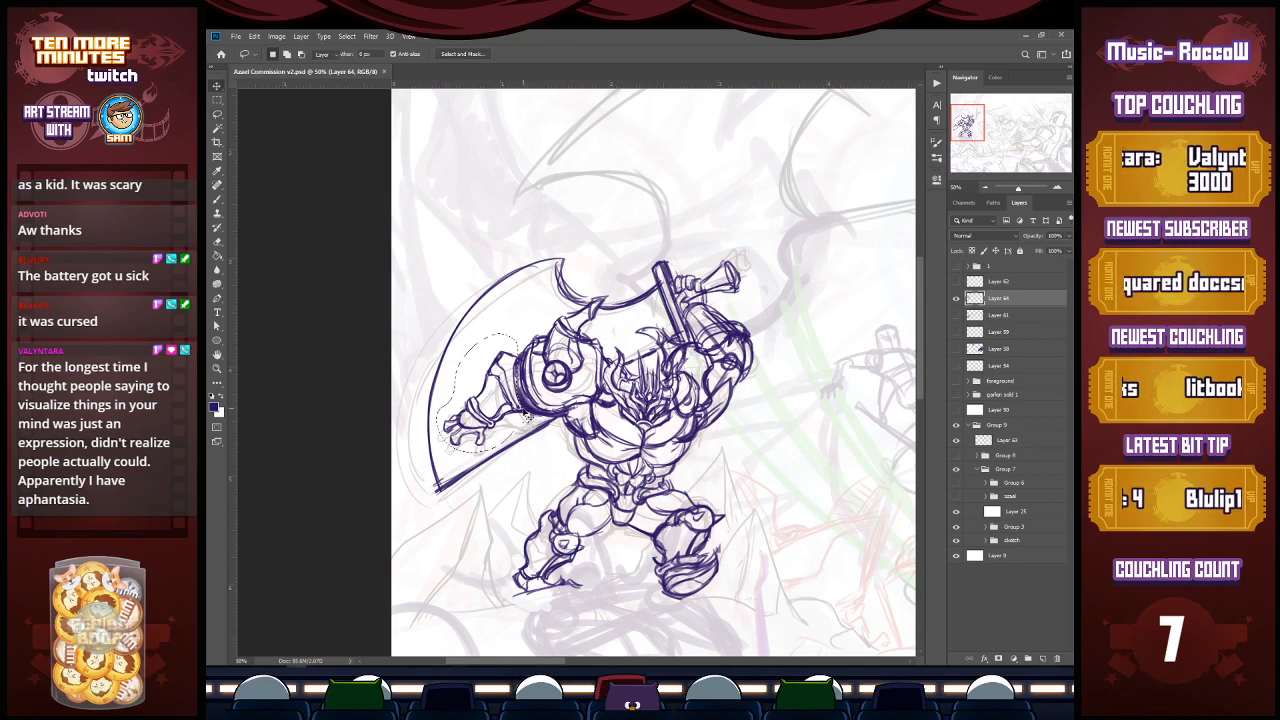
{"action": "key", "text": "ctrl+t"}
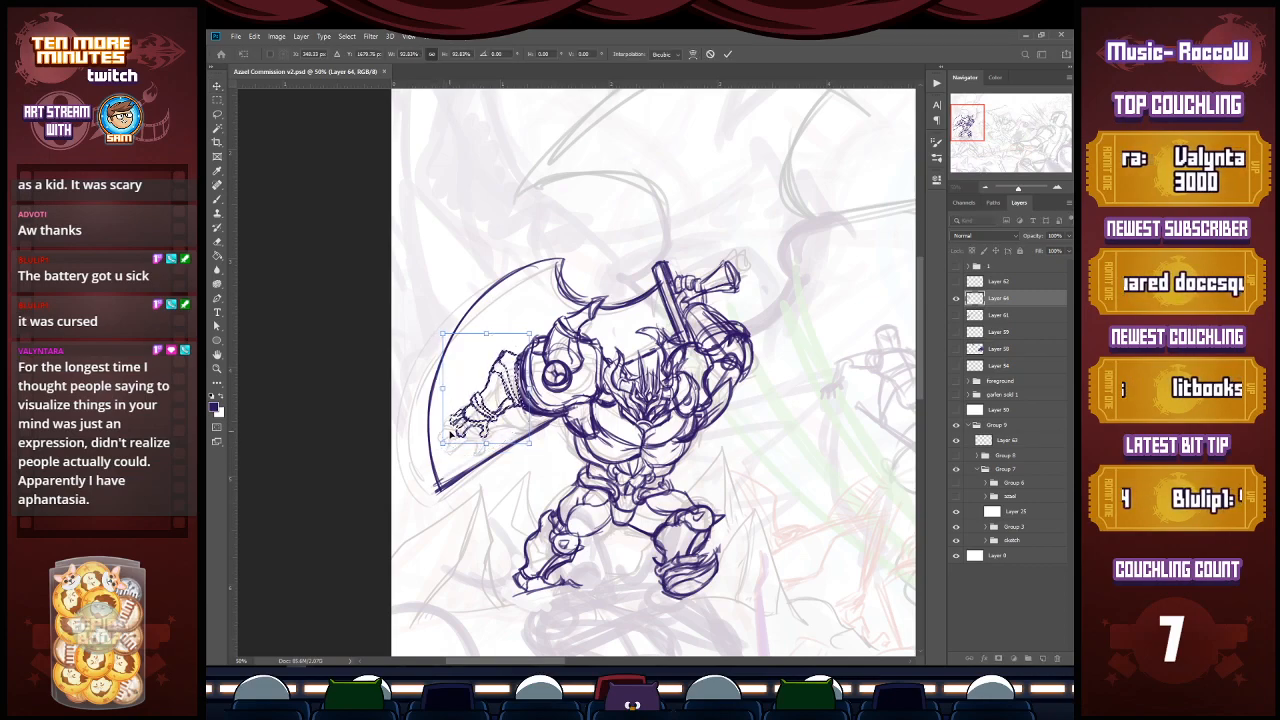
{"action": "key", "text": "Return"}
{"action": "key", "text": "ctrl+d"}
{"action": "key", "text": "ctrl+s"}
Step: Show Layer 61 with the black-lined fighters and make it the active layer
{"action": "left_click", "coordinate": [956, 315]}
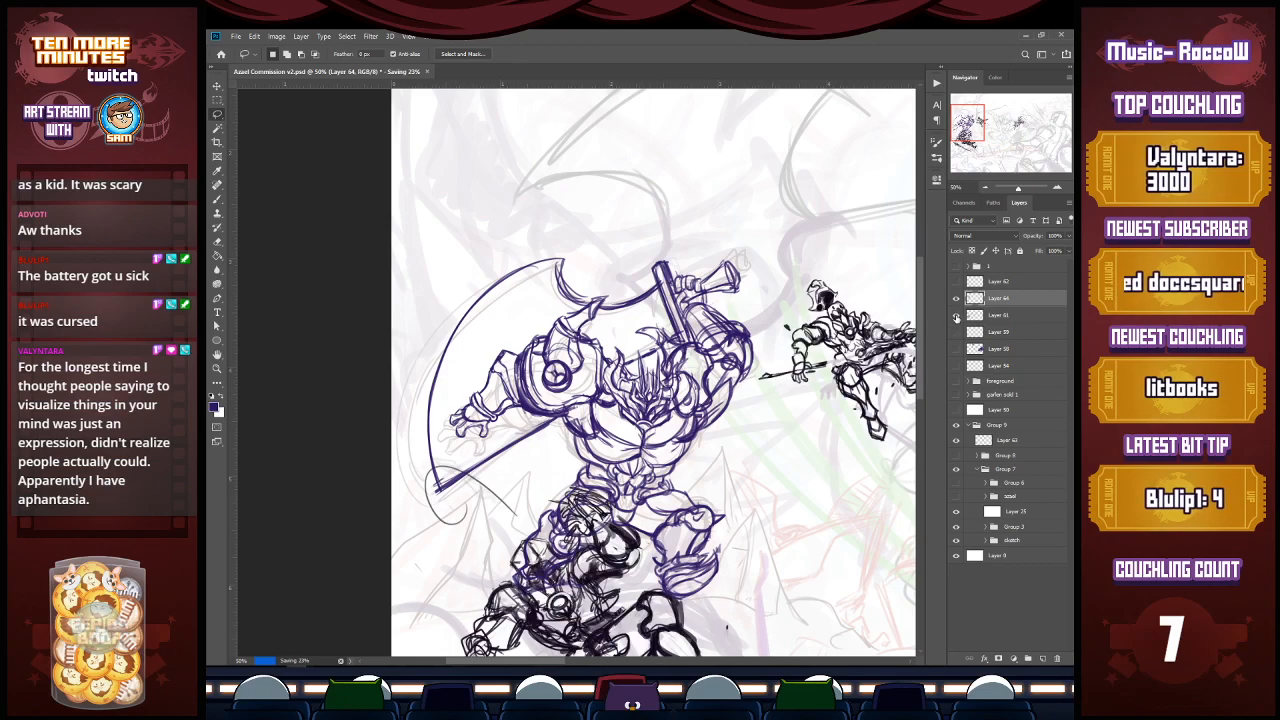
{"action": "key", "text": "z"}
{"action": "left_click", "coordinate": [742, 484], "text": "alt"}
{"action": "left_click", "coordinate": [742, 484], "text": "alt"}
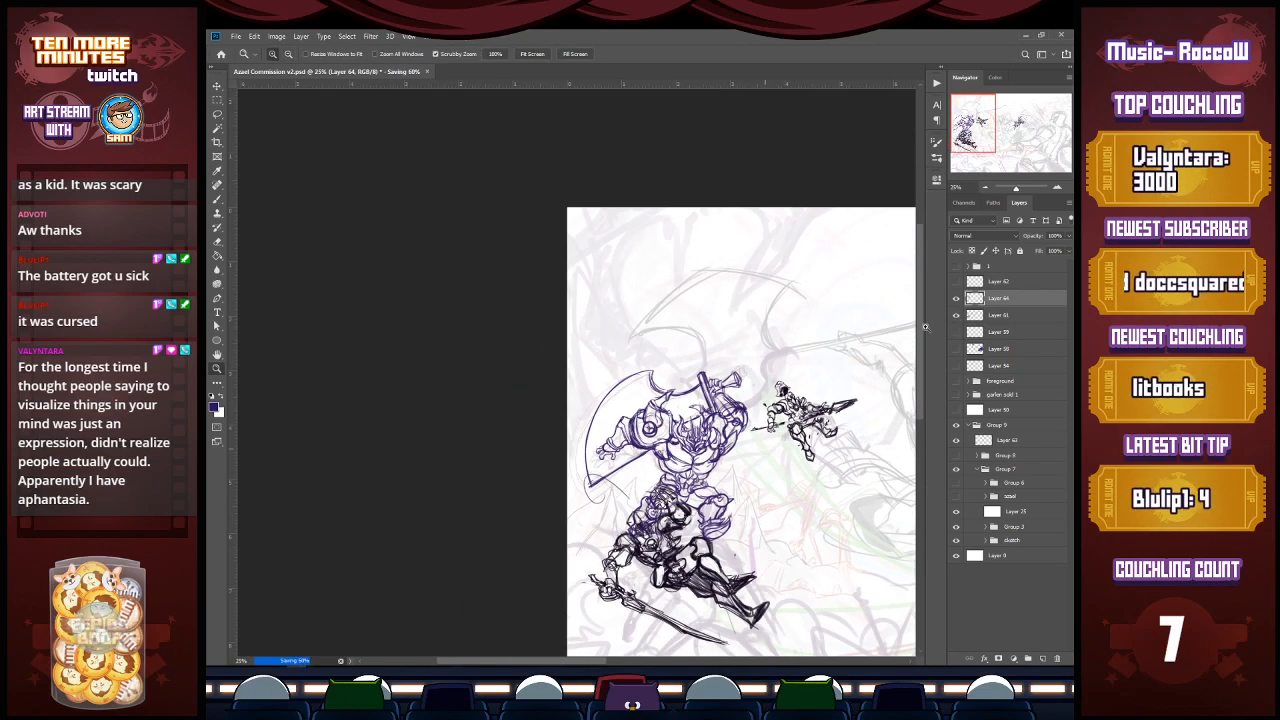
{"action": "key", "text": "l"}
{"action": "key", "text": "ctrl+a"}
{"action": "key", "text": "ctrl+d"}
{"action": "left_click", "coordinate": [998, 315]}
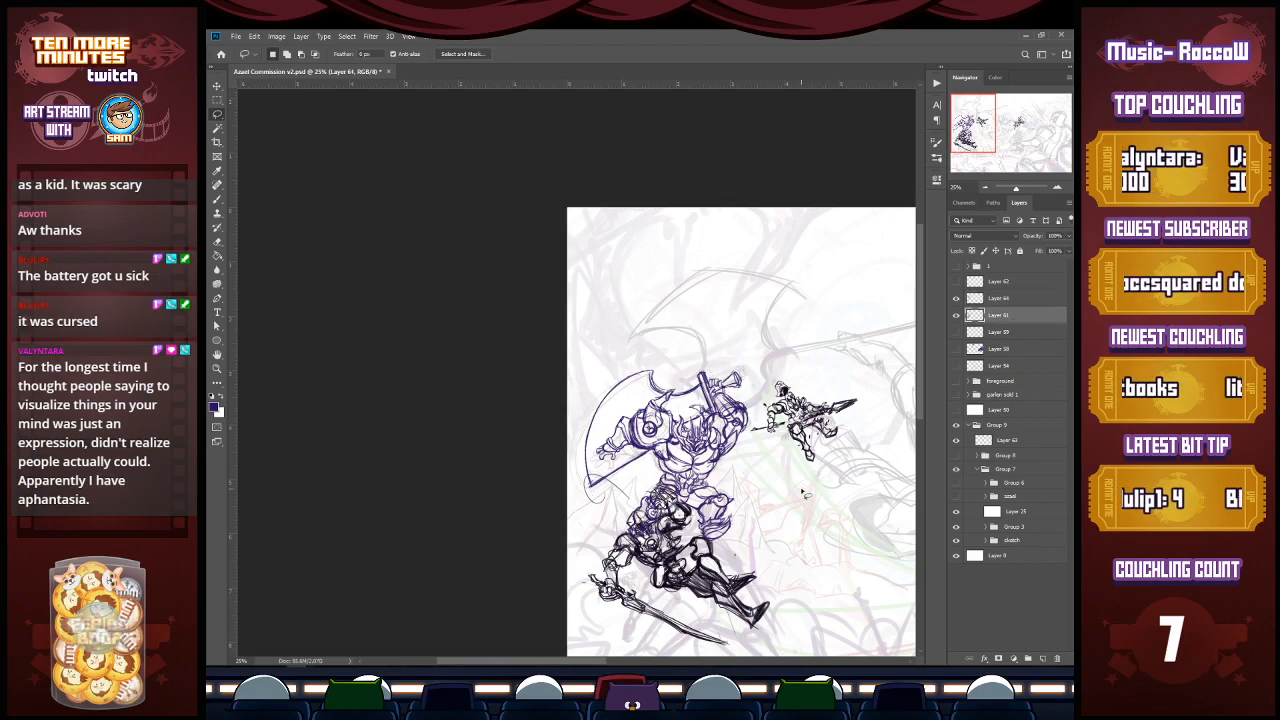
Step: Select the empty area around the Layer 61 figures with the Magic Wand, invert the selection, and add a new layer
{"action": "key", "text": "w"}
{"action": "left_click", "coordinate": [758, 516]}
{"action": "right_click", "coordinate": [758, 516]}
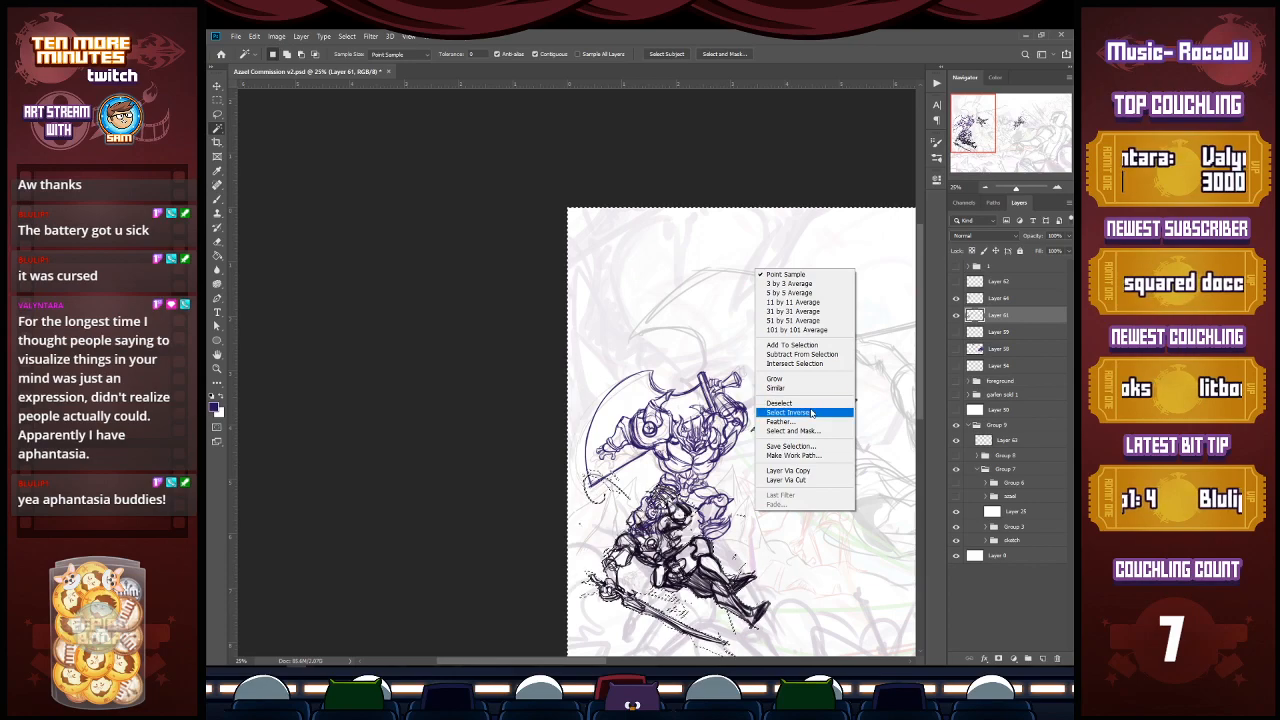
{"action": "left_click", "coordinate": [802, 401]}
{"action": "left_click", "coordinate": [1042, 659]}
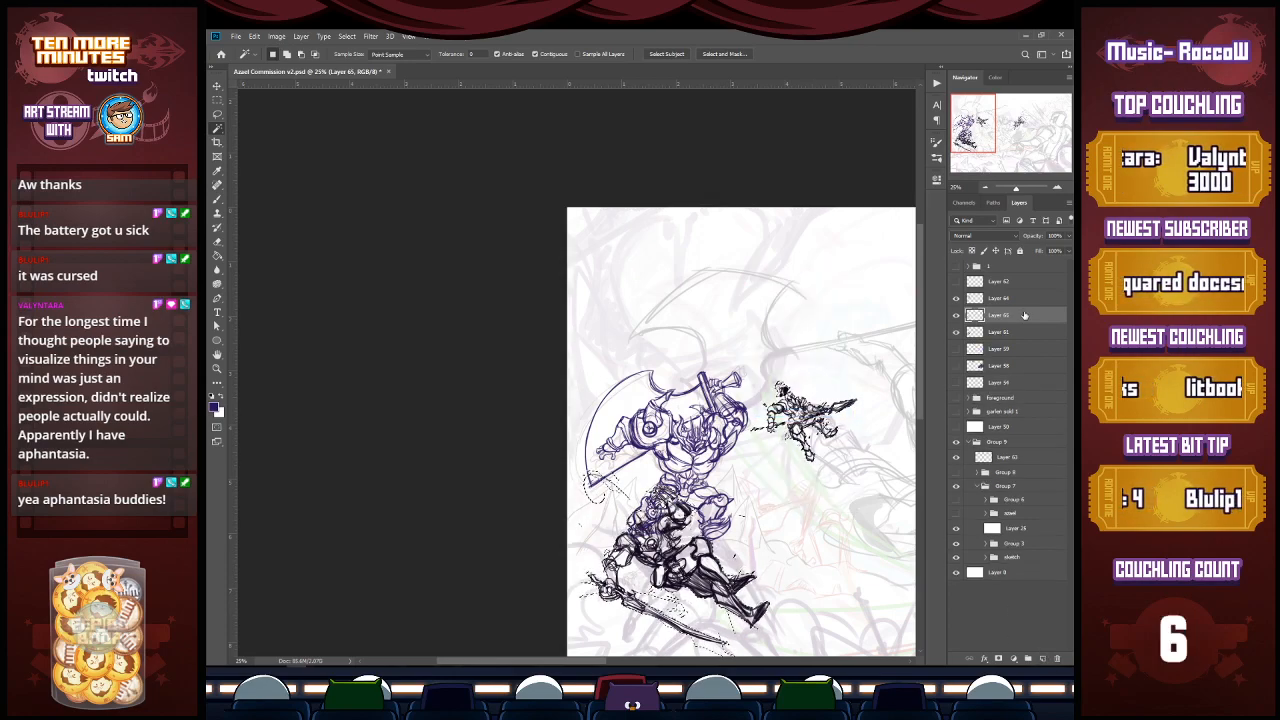
Step: Place the new layer beneath Layer 61 and fill the figures' selection with a light coral red
{"action": "left_click", "coordinate": [215, 407]}
{"action": "left_click", "coordinate": [876, 487]}
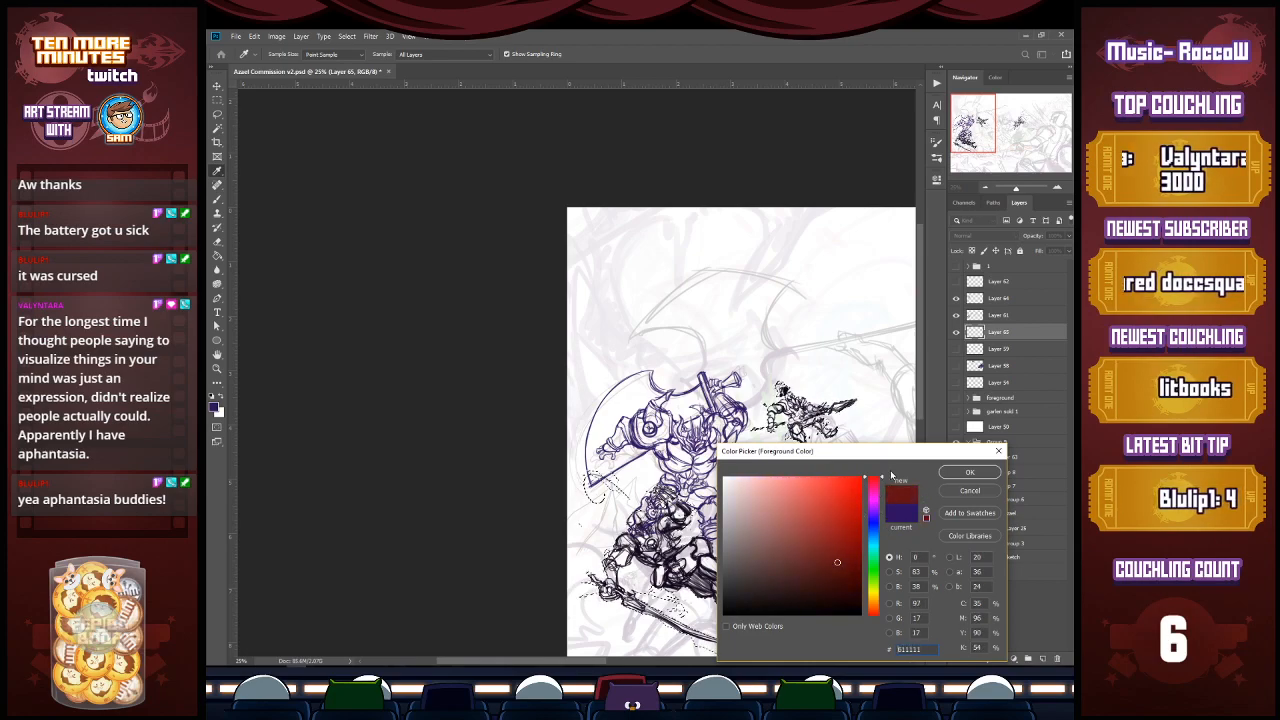
{"action": "left_click", "coordinate": [778, 487]}
{"action": "left_click", "coordinate": [966, 474]}
{"action": "key", "text": "g"}
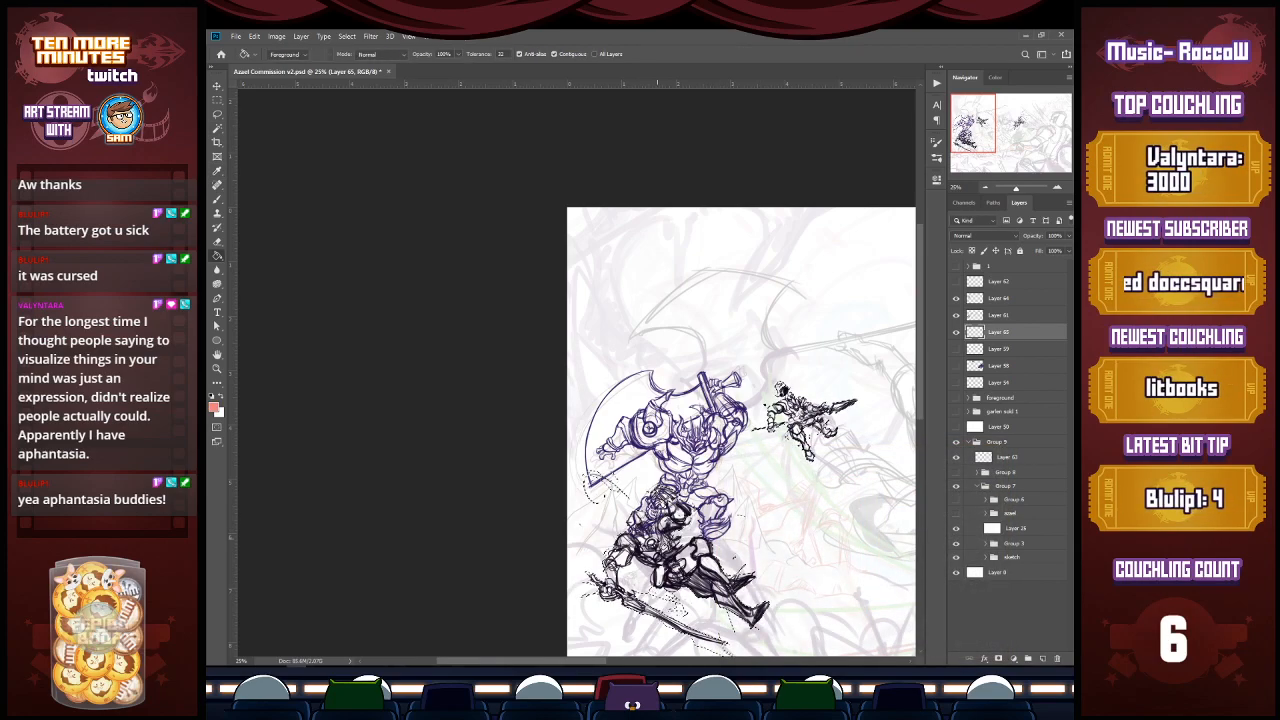
{"action": "key", "text": "alt+BackSpace"}
{"action": "key", "text": "k"}
{"action": "key", "text": "l"}
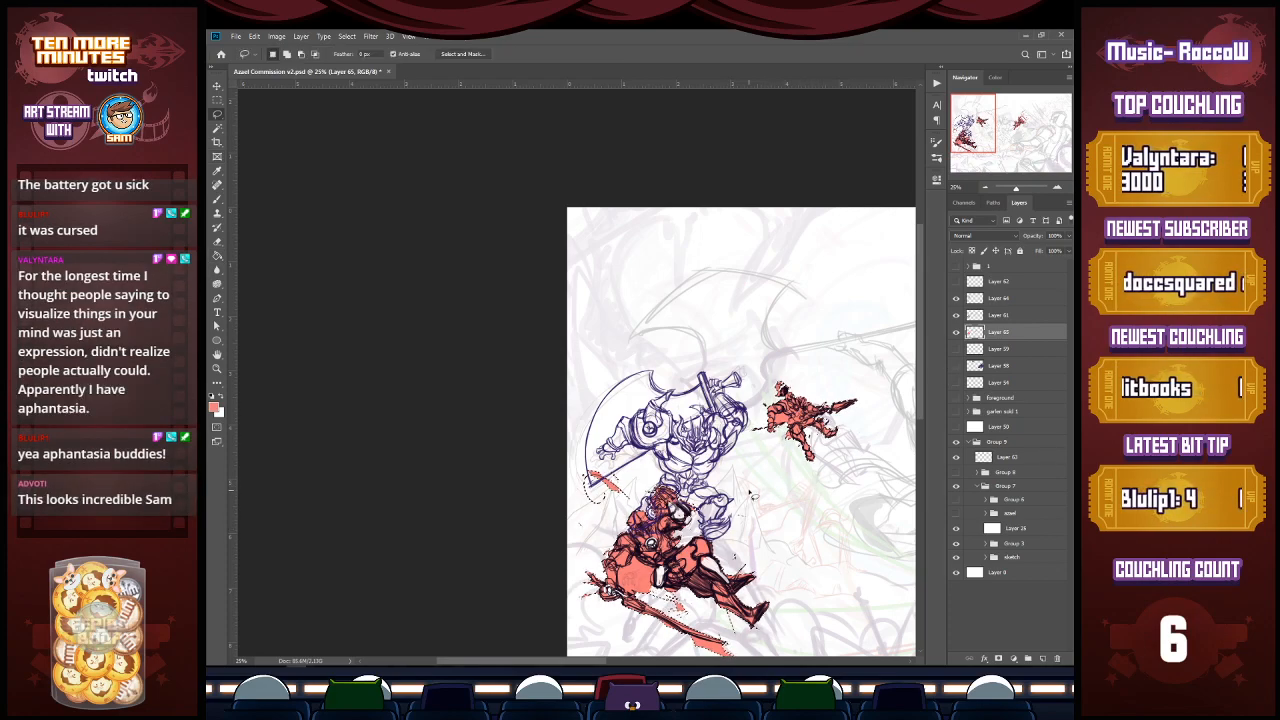
Step: Move Layer 64 beneath the coral fill layer and erase the stray fill around the foreground swordsman on Layer 65
{"action": "left_click_drag", "start_coordinate": [1028, 299], "coordinate": [1034, 341]}
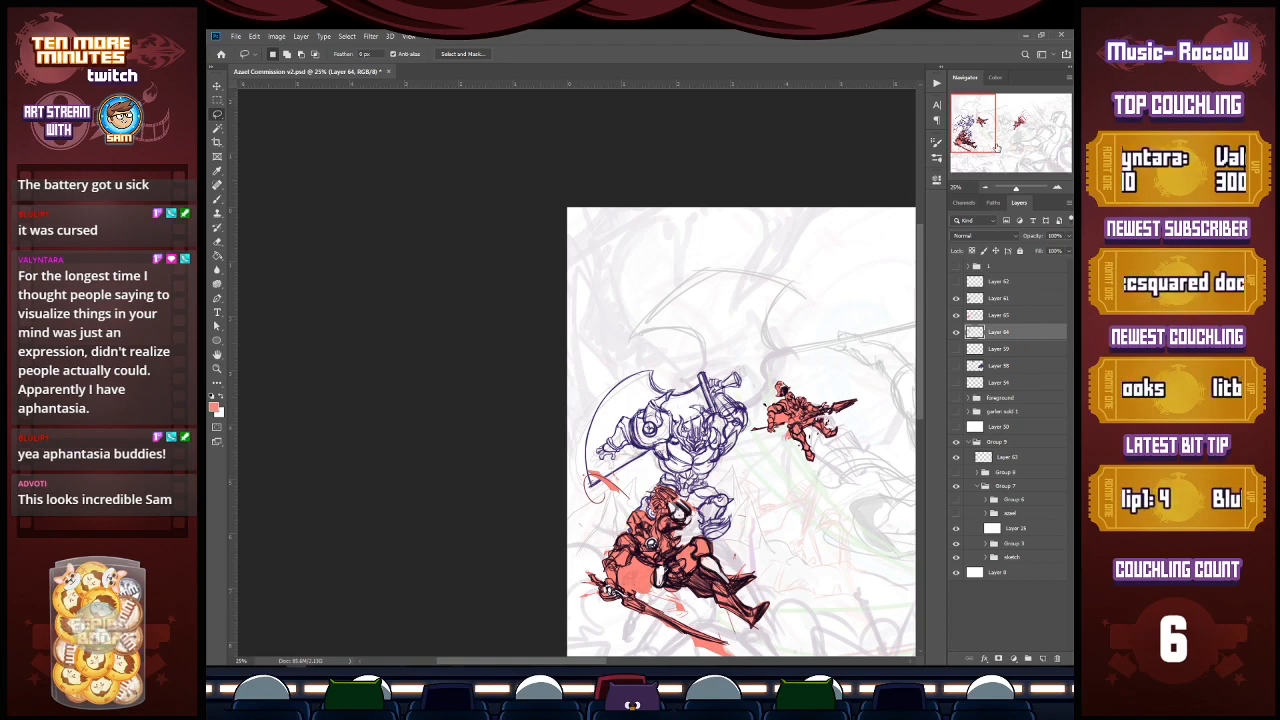
{"action": "left_click", "coordinate": [996, 145]}
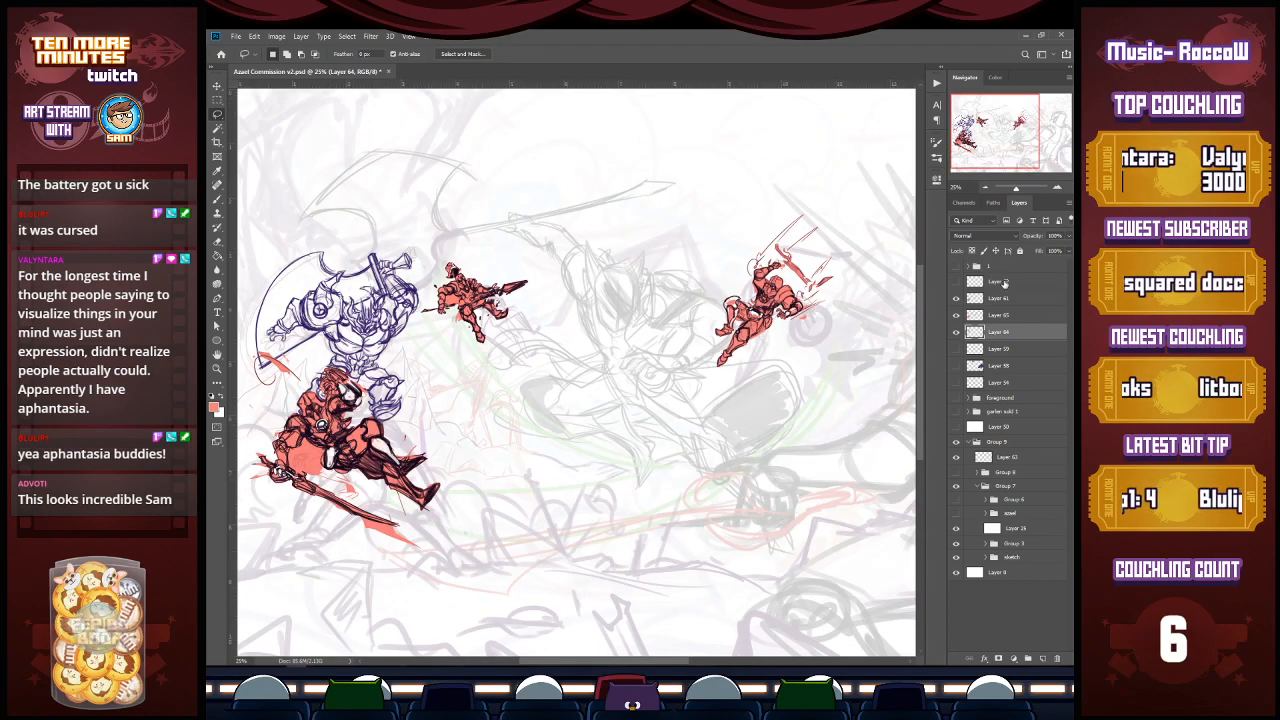
{"action": "left_click", "coordinate": [999, 315]}
{"action": "key", "text": "b"}
{"action": "mouse_move", "coordinate": [315, 468]}
{"action": "left_mouse_down"}
{"action": "mouse_move", "coordinate": [292, 462]}
{"action": "mouse_move", "coordinate": [312, 450]}
{"action": "mouse_move", "coordinate": [318, 469]}
{"action": "left_mouse_up"}
{"action": "key", "text": "b"}
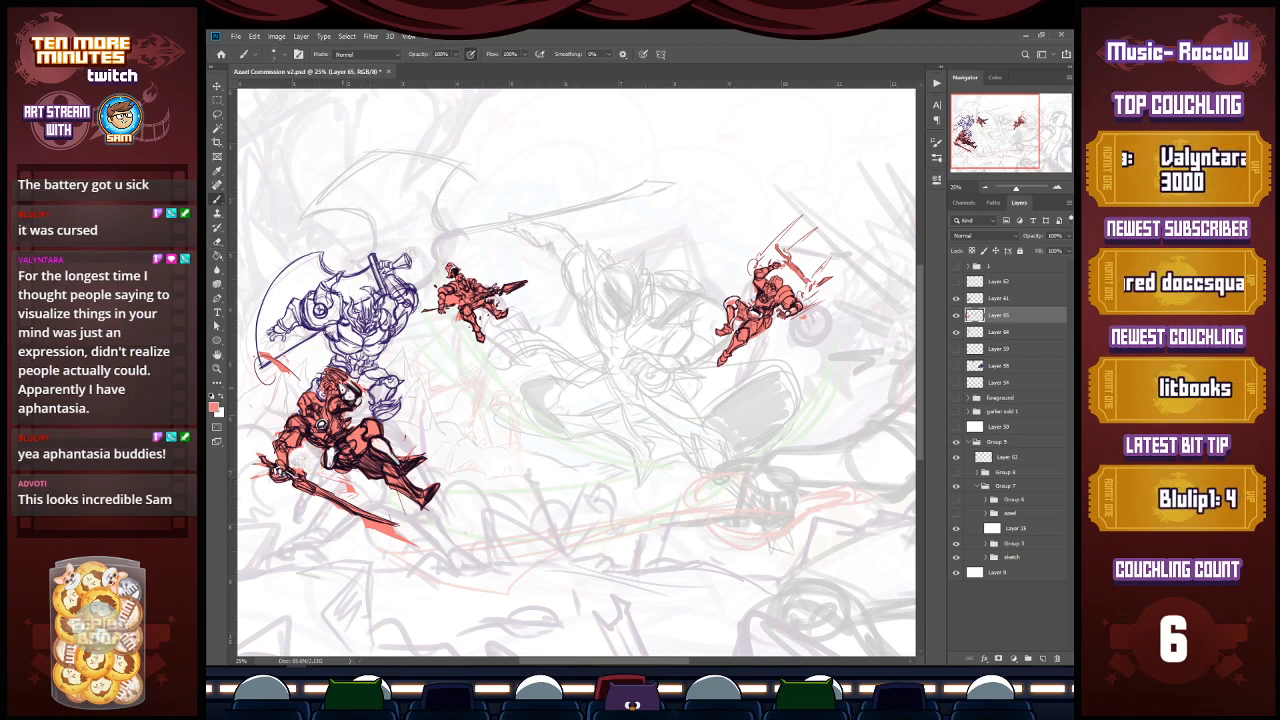
{"action": "key", "text": "e"}
{"action": "mouse_move", "coordinate": [296, 376]}
{"action": "left_mouse_down"}
{"action": "mouse_move", "coordinate": [264, 354]}
{"action": "mouse_move", "coordinate": [252, 358]}
{"action": "mouse_move", "coordinate": [262, 382]}
{"action": "left_mouse_up"}
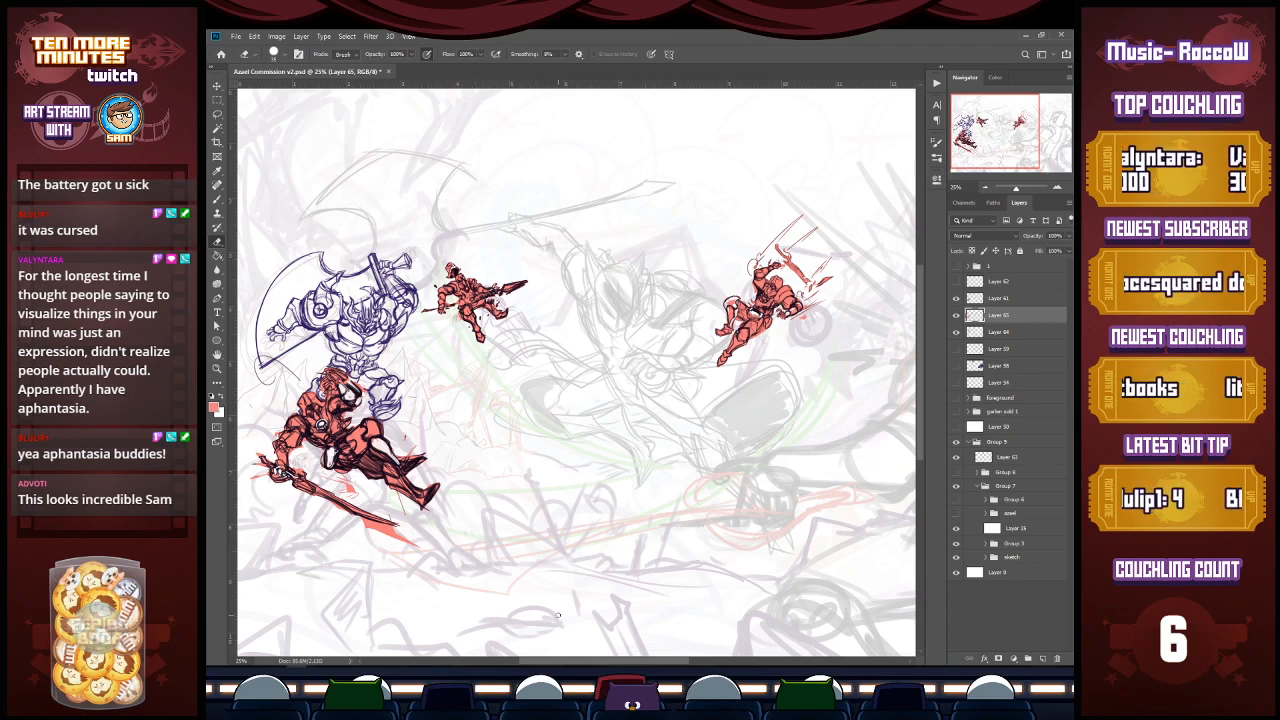
Step: Show the foreground group and the group directly below it, keeping Group 9 visible and active
{"action": "left_click", "coordinate": [968, 442]}
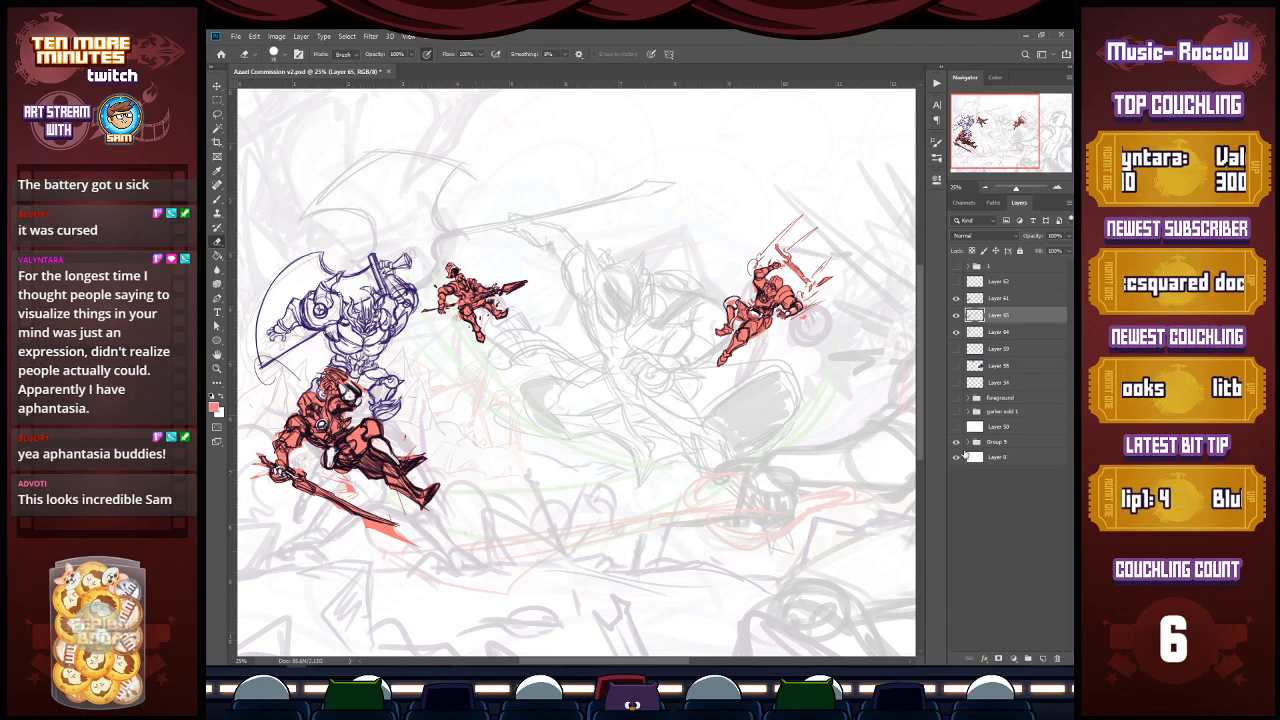
{"action": "left_click", "coordinate": [958, 443]}
{"action": "left_click", "coordinate": [957, 411]}
{"action": "left_click", "coordinate": [957, 397]}
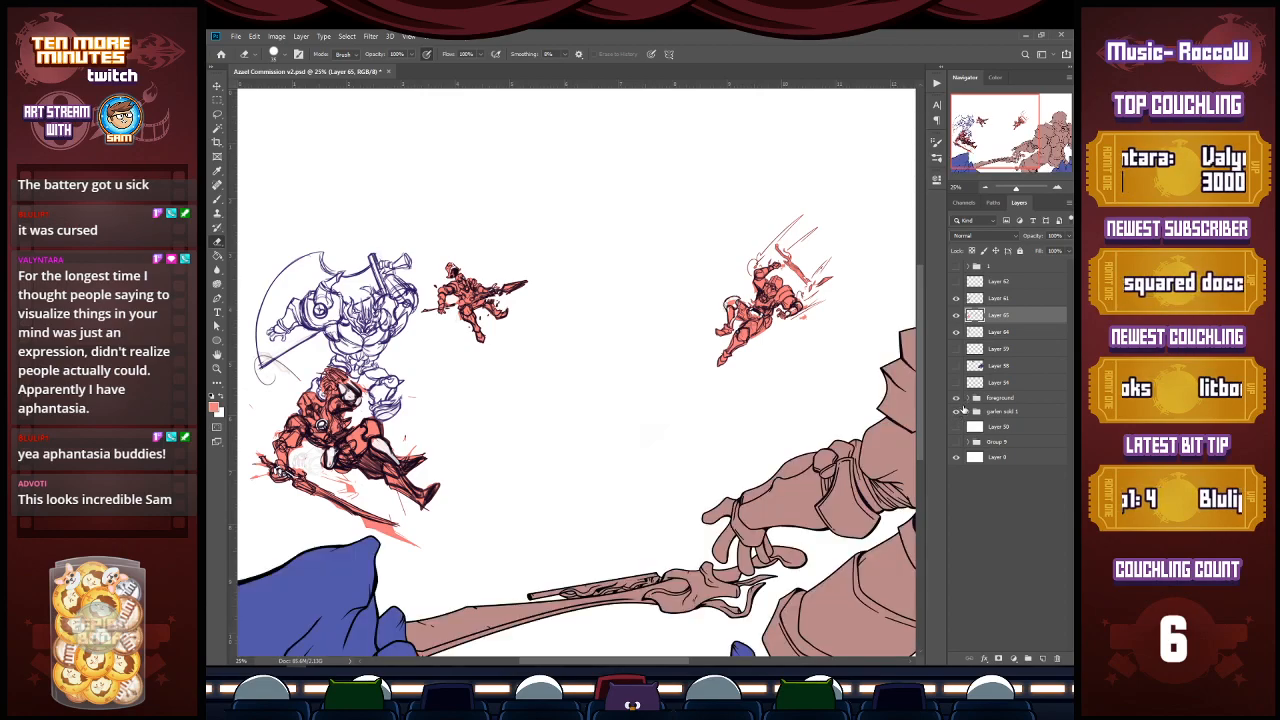
{"action": "left_click", "coordinate": [957, 441]}
{"action": "left_click", "coordinate": [978, 442]}
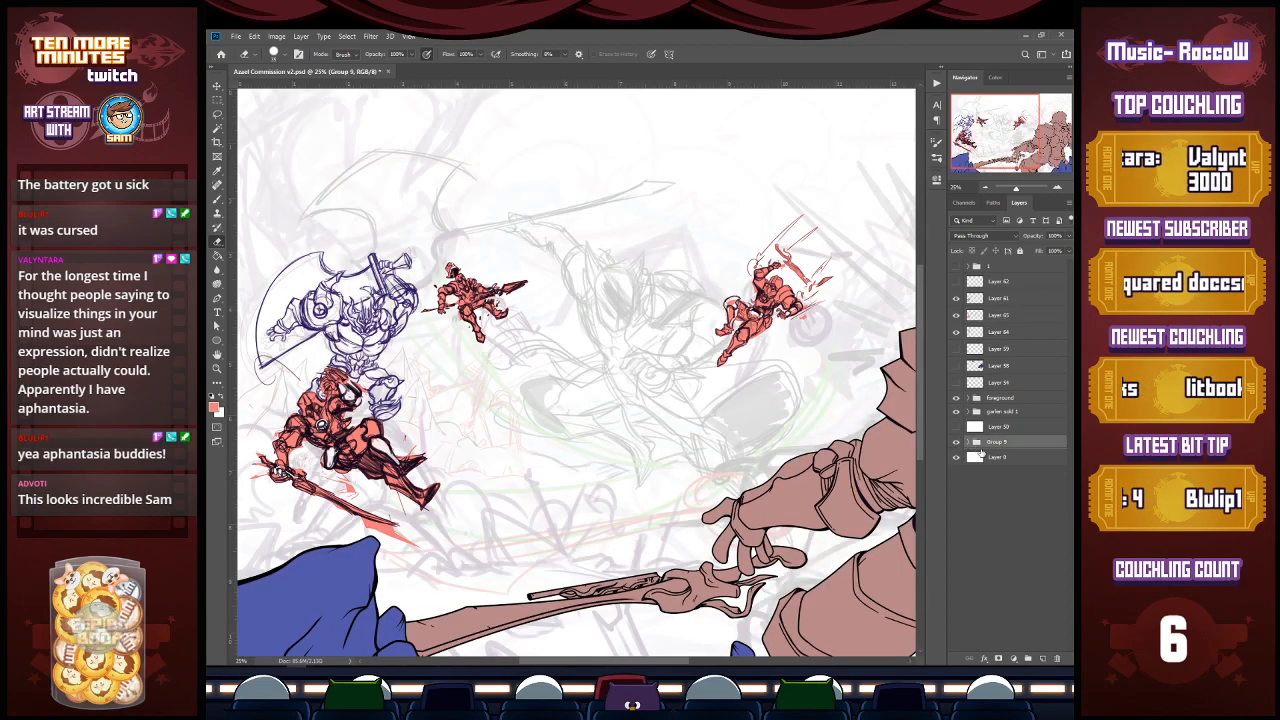
Step: Expand Group 9 and show its hidden nested groups with the detailed character and background sketches
{"action": "left_click", "coordinate": [969, 441]}
{"action": "left_click", "coordinate": [957, 441]}
{"action": "left_click", "coordinate": [957, 472]}
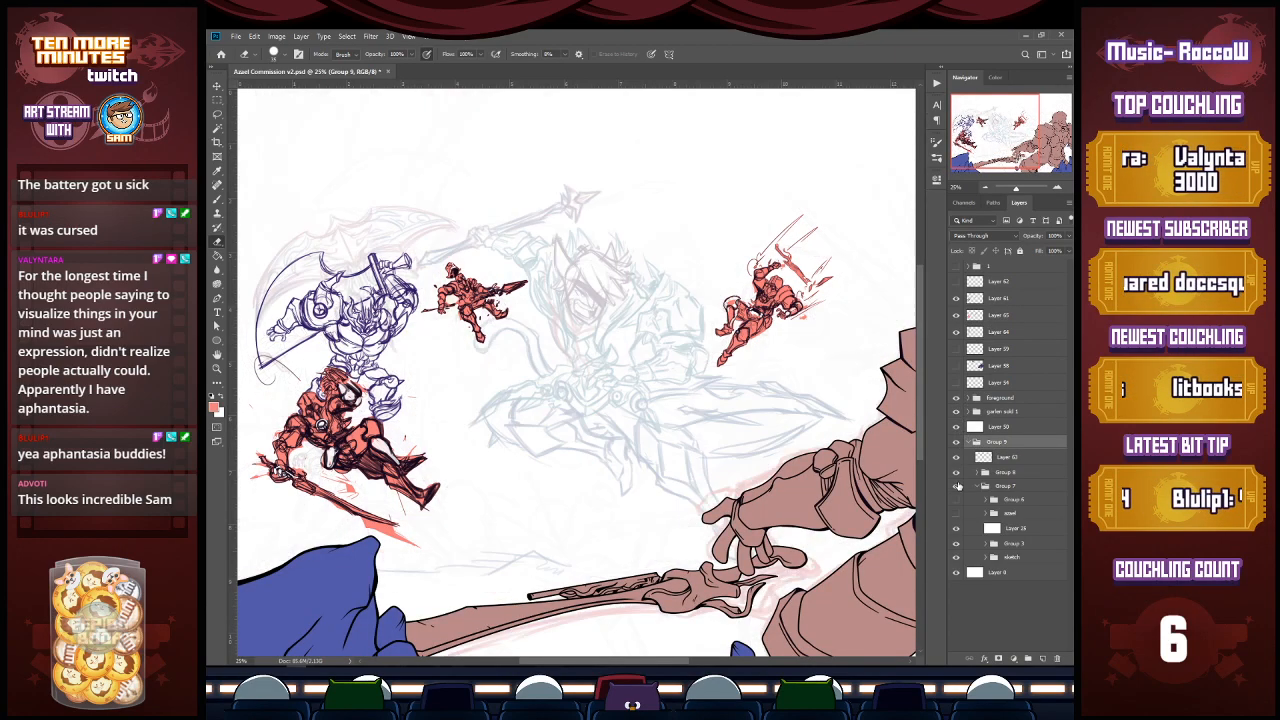
{"action": "left_click", "coordinate": [956, 512]}
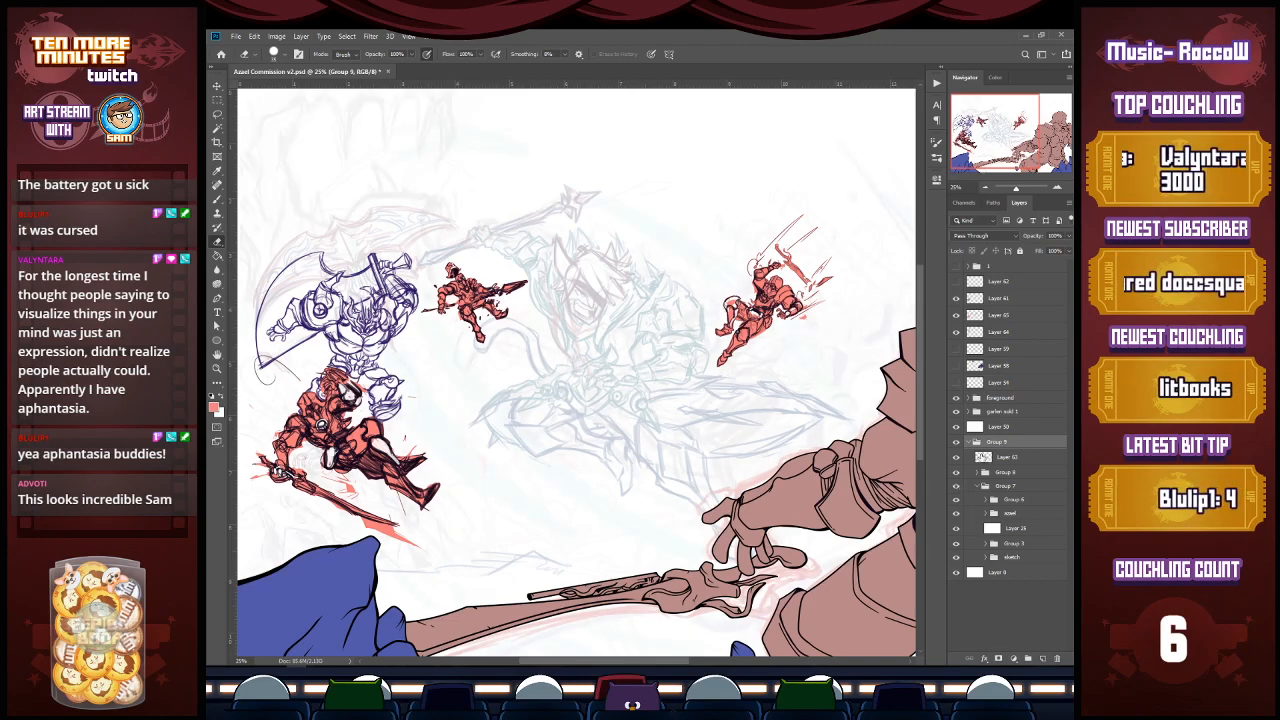
{"action": "left_click", "coordinate": [957, 441]}
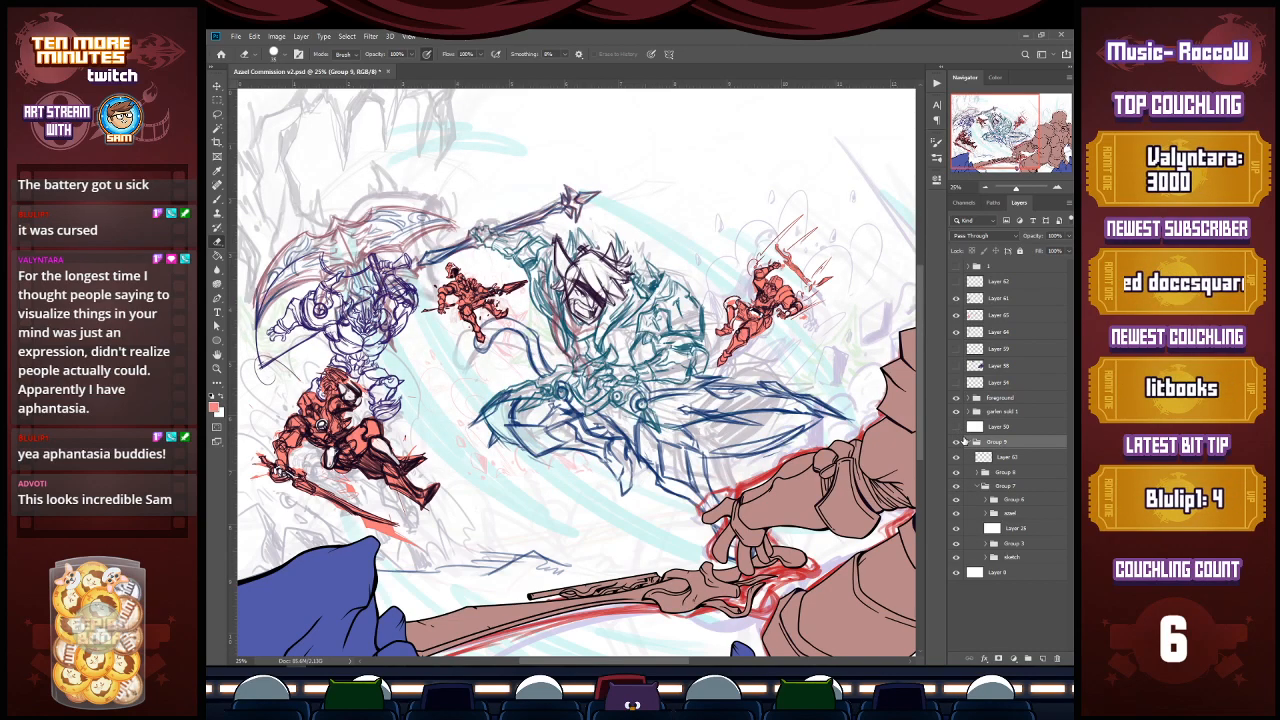
Step: Show the white Layer 50 above Group 9 at about 50% opacity to fade the sketches, and save the document
{"action": "left_click", "coordinate": [956, 427]}
{"action": "left_click", "coordinate": [1000, 427]}
{"action": "left_click", "coordinate": [1065, 236]}
{"action": "left_click_drag", "start_coordinate": [1063, 252], "coordinate": [1044, 253]}
{"action": "key", "text": "ctrl+s"}
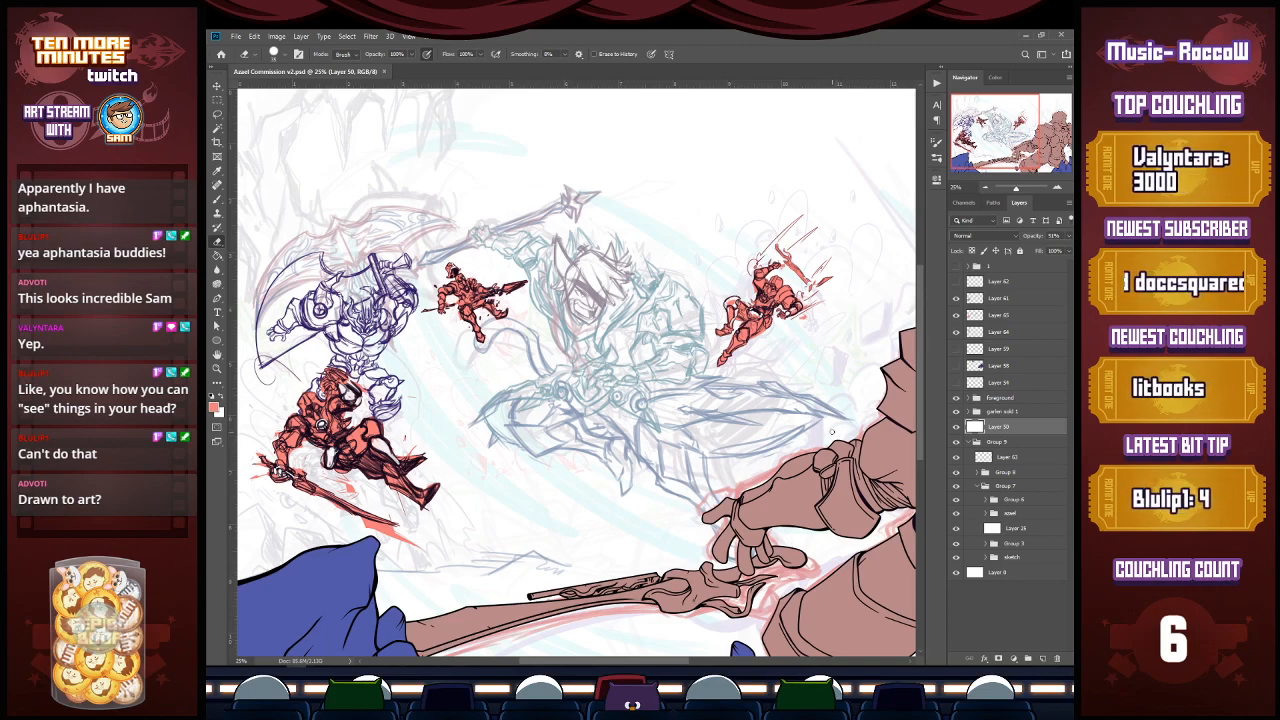
Step: Select Layer 65, switch to Photos and browse the reference images for armour, weapon and scene inspiration
{"action": "left_click", "coordinate": [994, 318]}
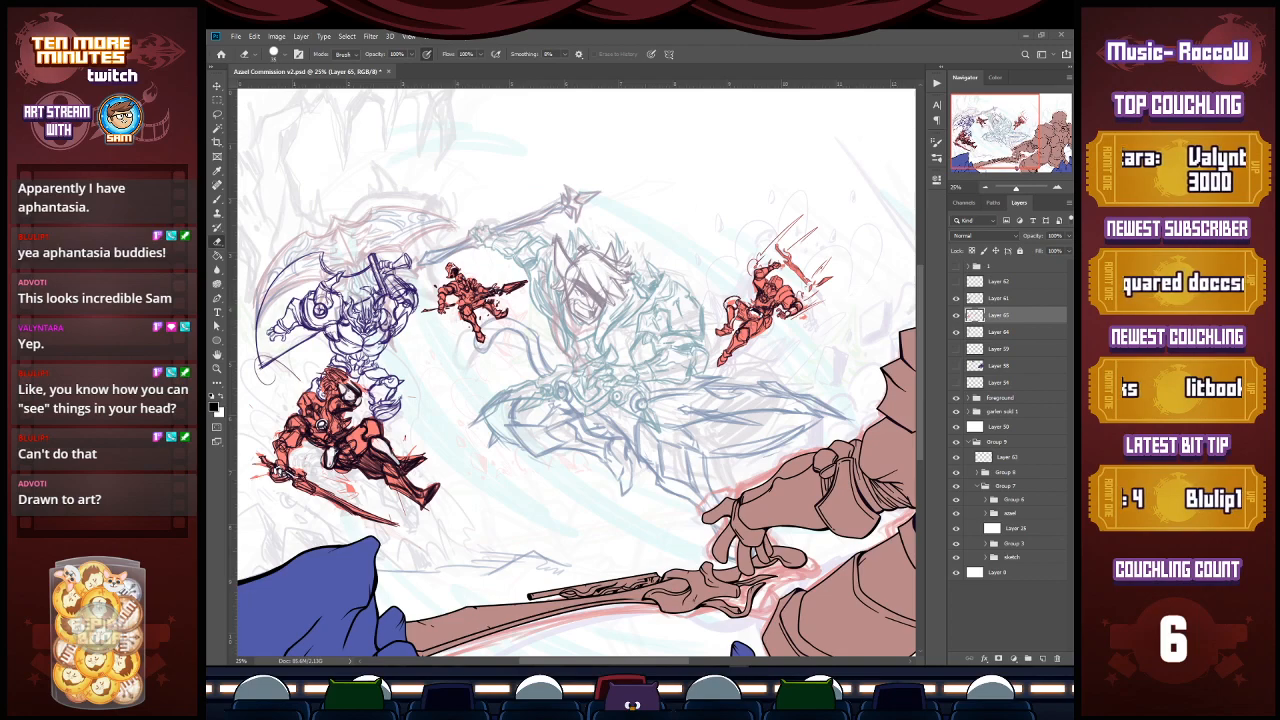
{"action": "left_click_drag", "start_coordinate": [210, 260], "coordinate": [541, 134]}
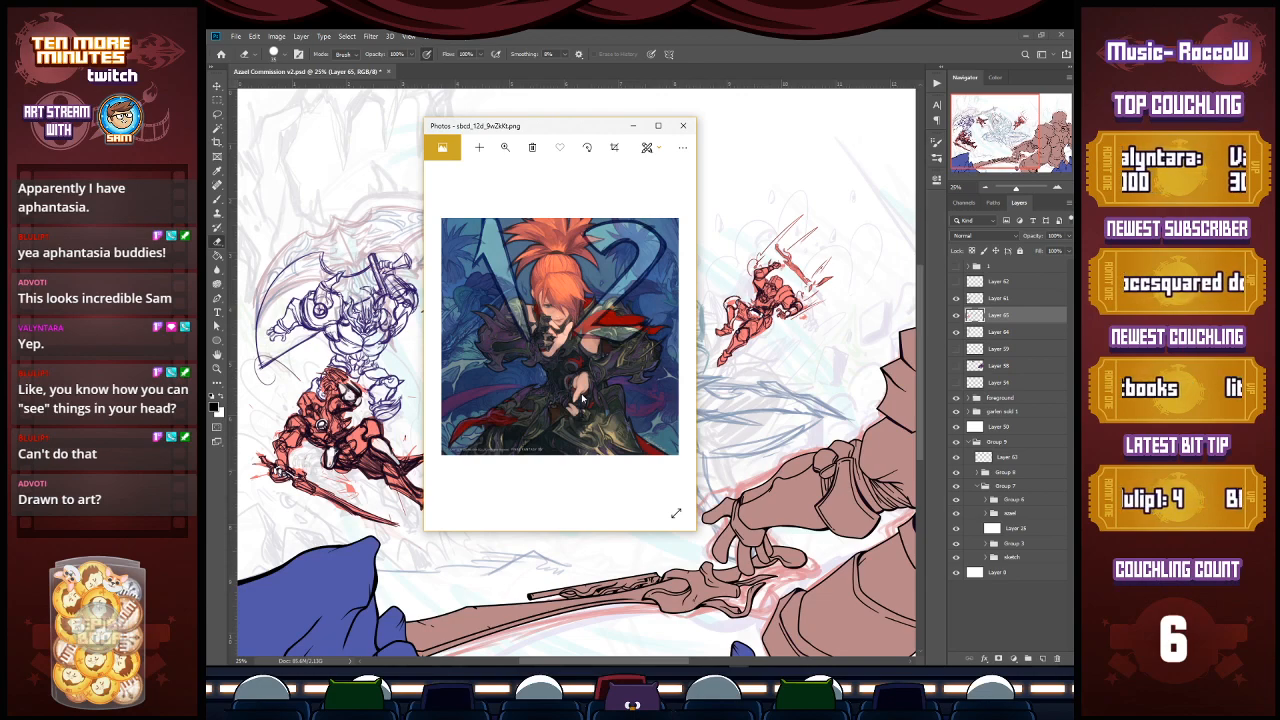
{"action": "key", "text": "Right"}
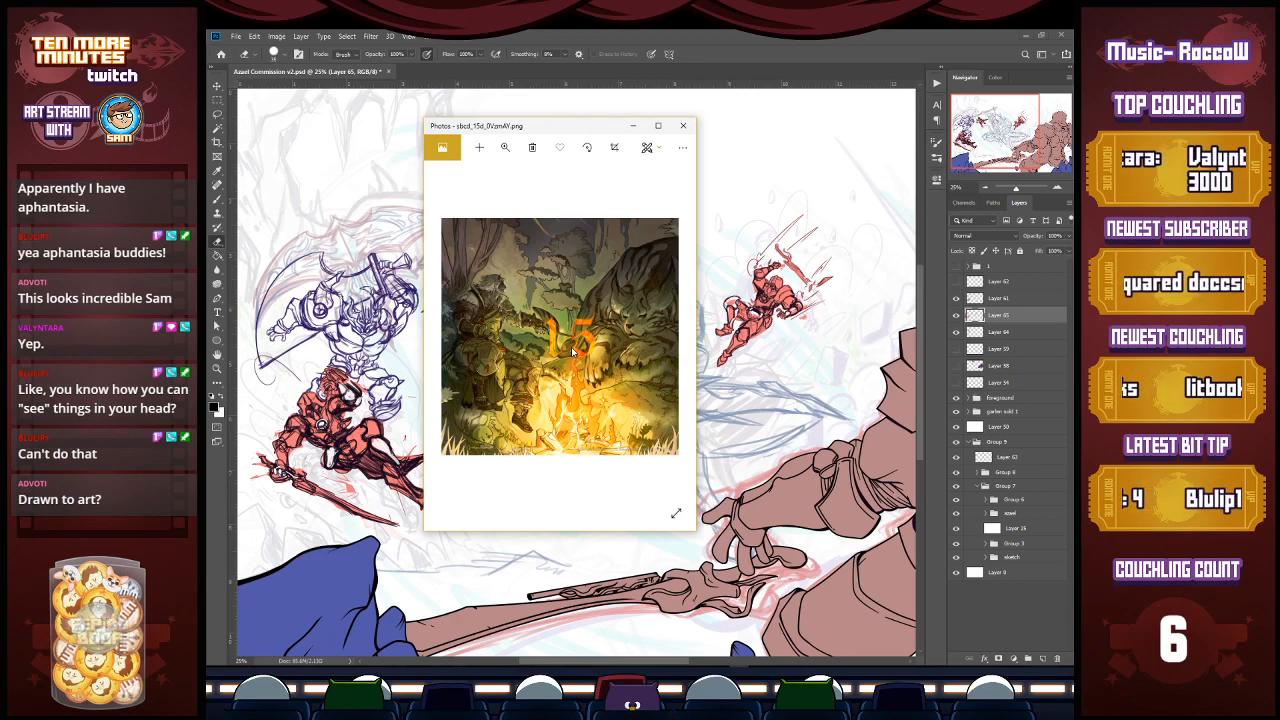
{"action": "key", "text": "Right"}
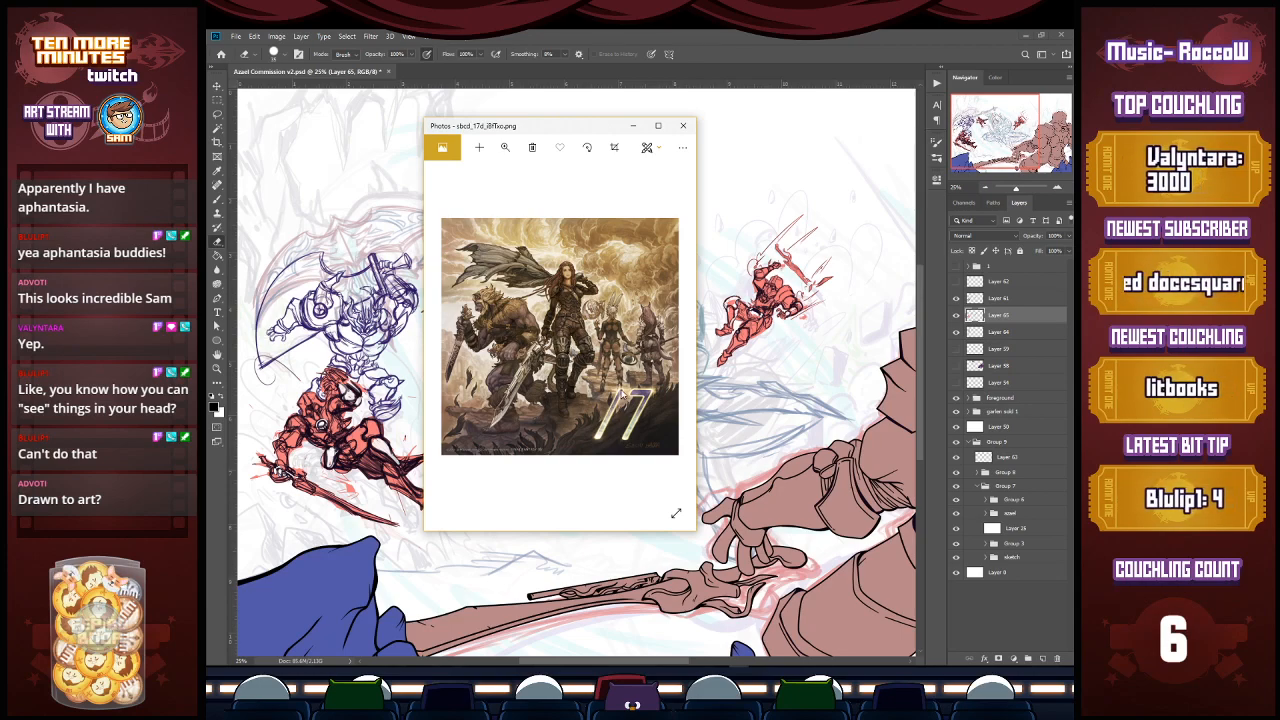
{"action": "key", "text": "Right"}
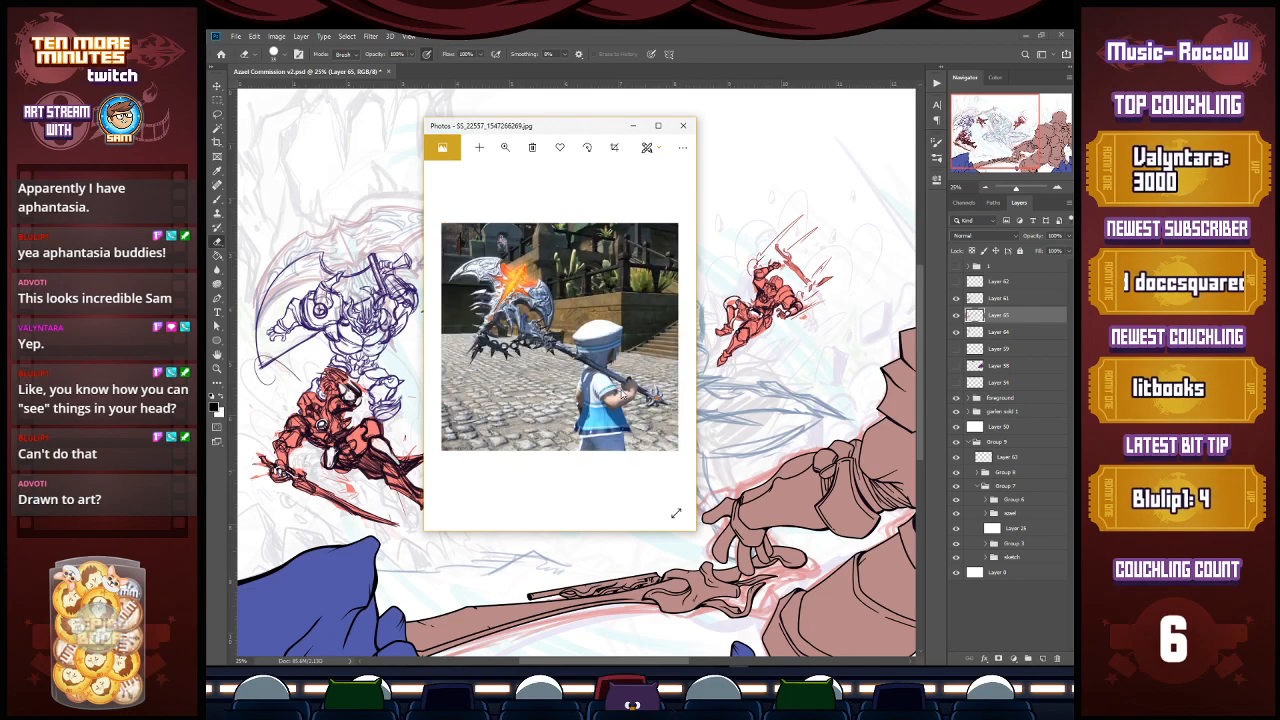
{"action": "key", "text": "Left"}
{"action": "key", "text": "Left"}
{"action": "key", "text": "Left"}
{"action": "key", "text": "Left"}
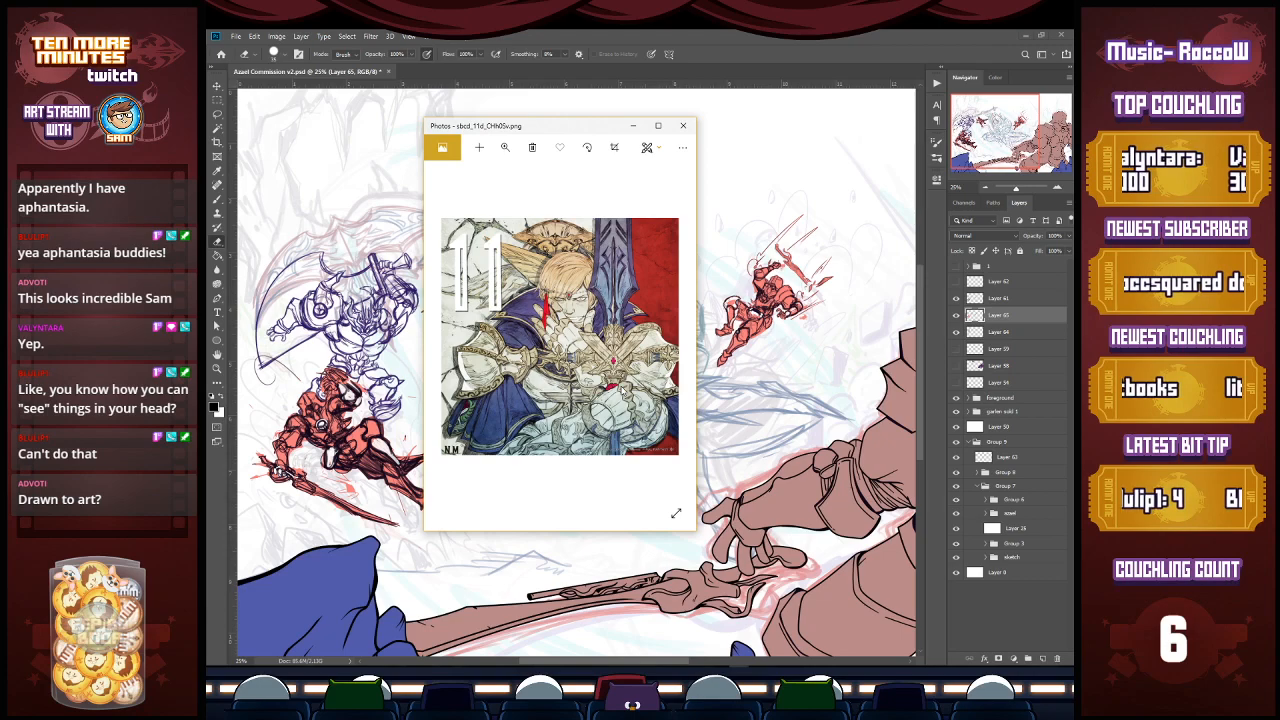
{"action": "key", "text": "Left"}
{"action": "key", "text": "Left"}
{"action": "key", "text": "Left"}
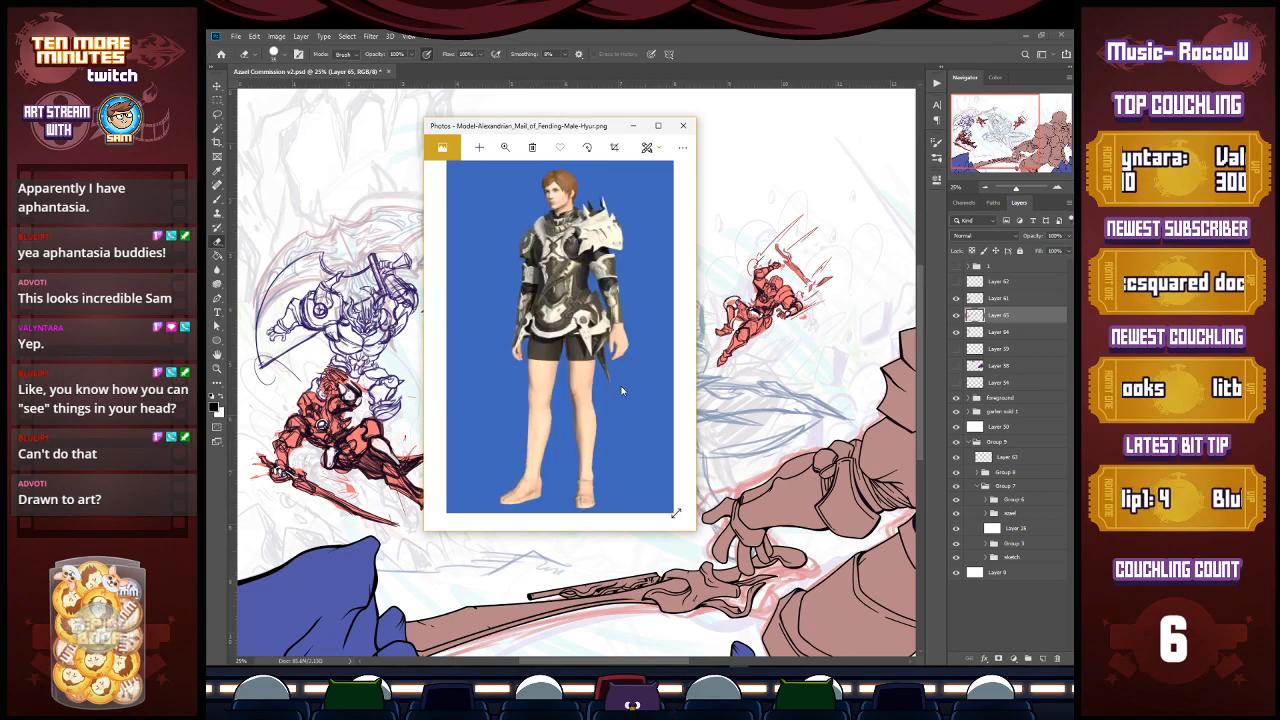
{"action": "key", "text": "Left"}
{"action": "key", "text": "Left"}
{"action": "key", "text": "Left"}
{"action": "key", "text": "Left"}
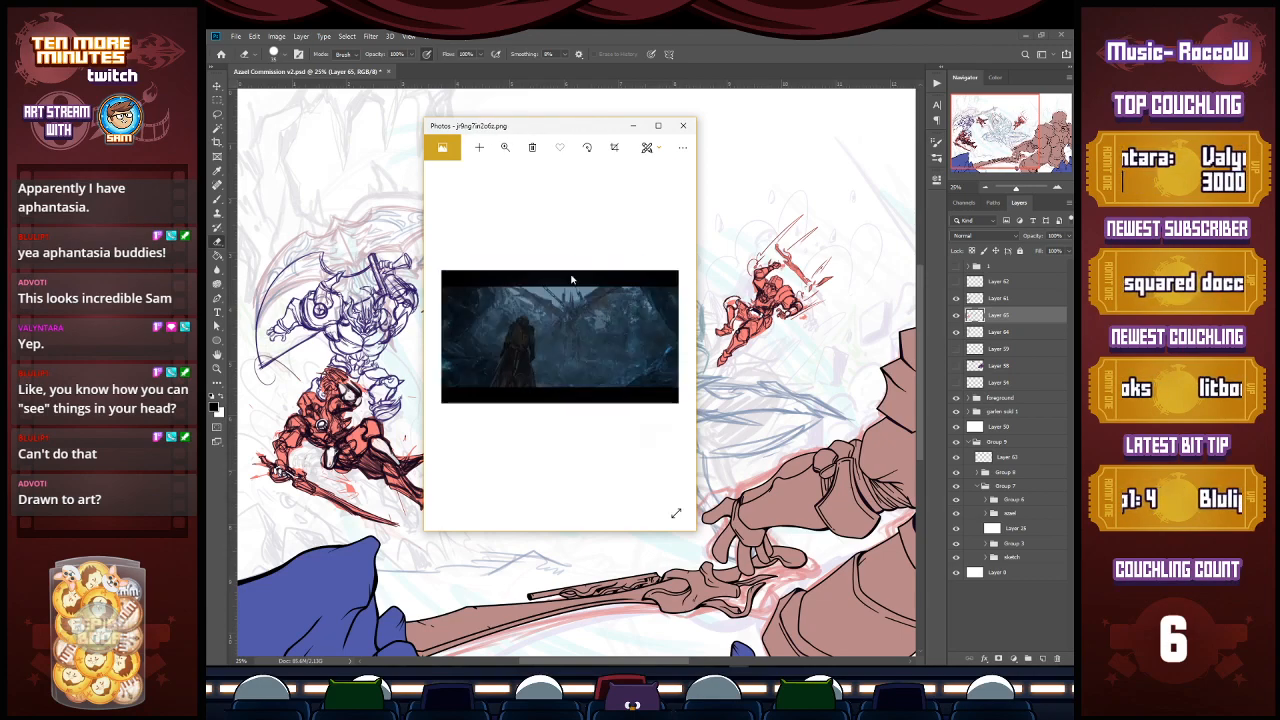
{"action": "key", "text": "Left"}
{"action": "key", "text": "Left"}
{"action": "key", "text": "Left"}
{"action": "key", "text": "Left"}
{"action": "key", "text": "Left"}
{"action": "key", "text": "Left"}
{"action": "key", "text": "Left"}
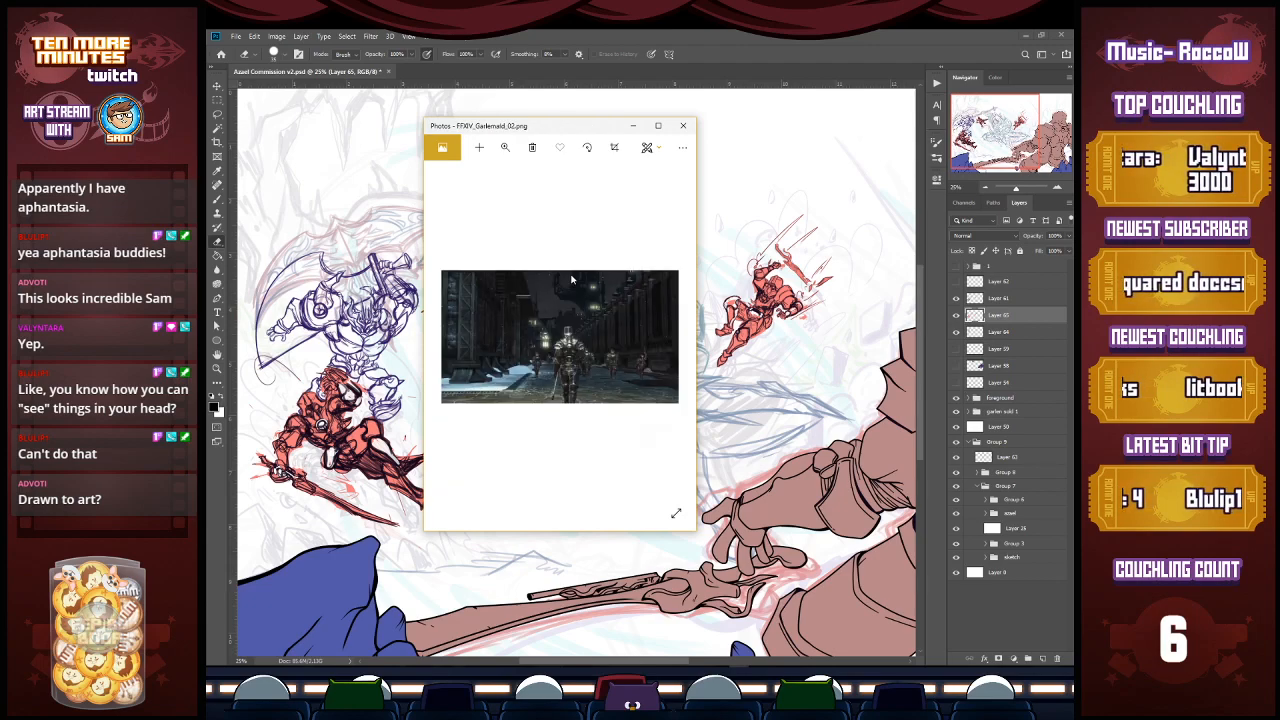
{"action": "key", "text": "Left"}
{"action": "key", "text": "Left"}
{"action": "key", "text": "Left"}
{"action": "key", "text": "Left"}
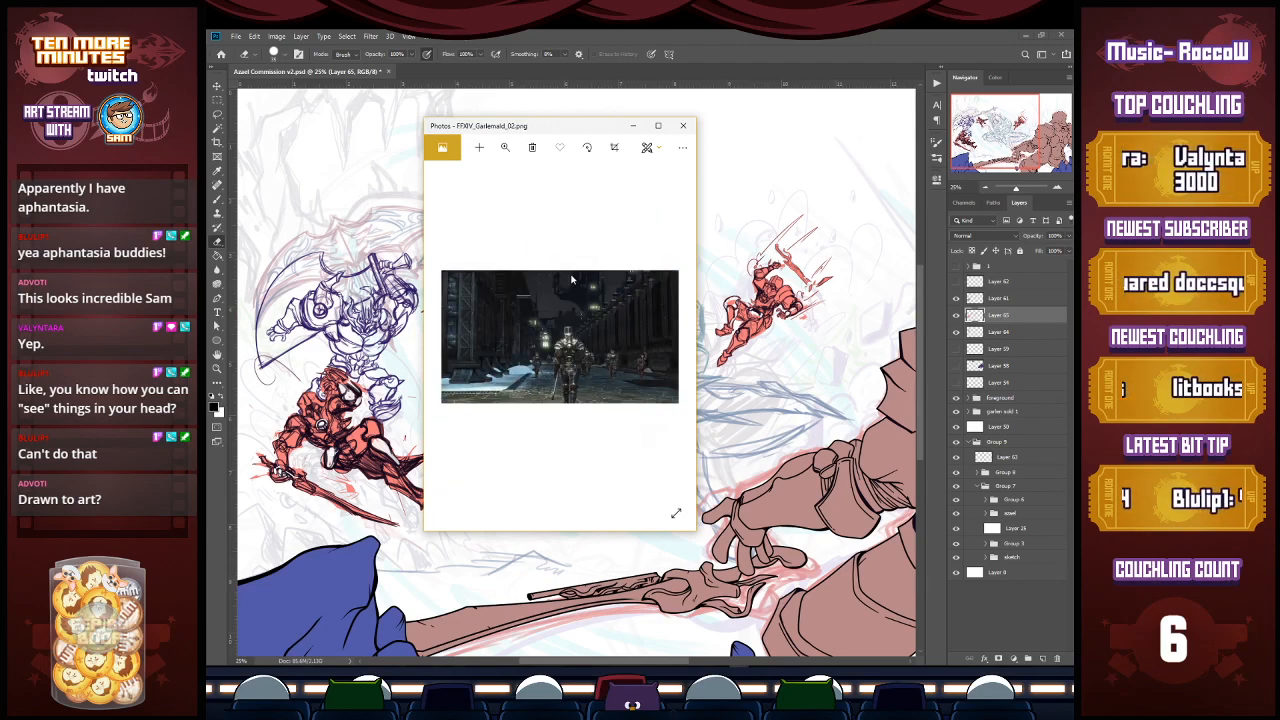
{"action": "key", "text": "Left"}
{"action": "key", "text": "Left"}
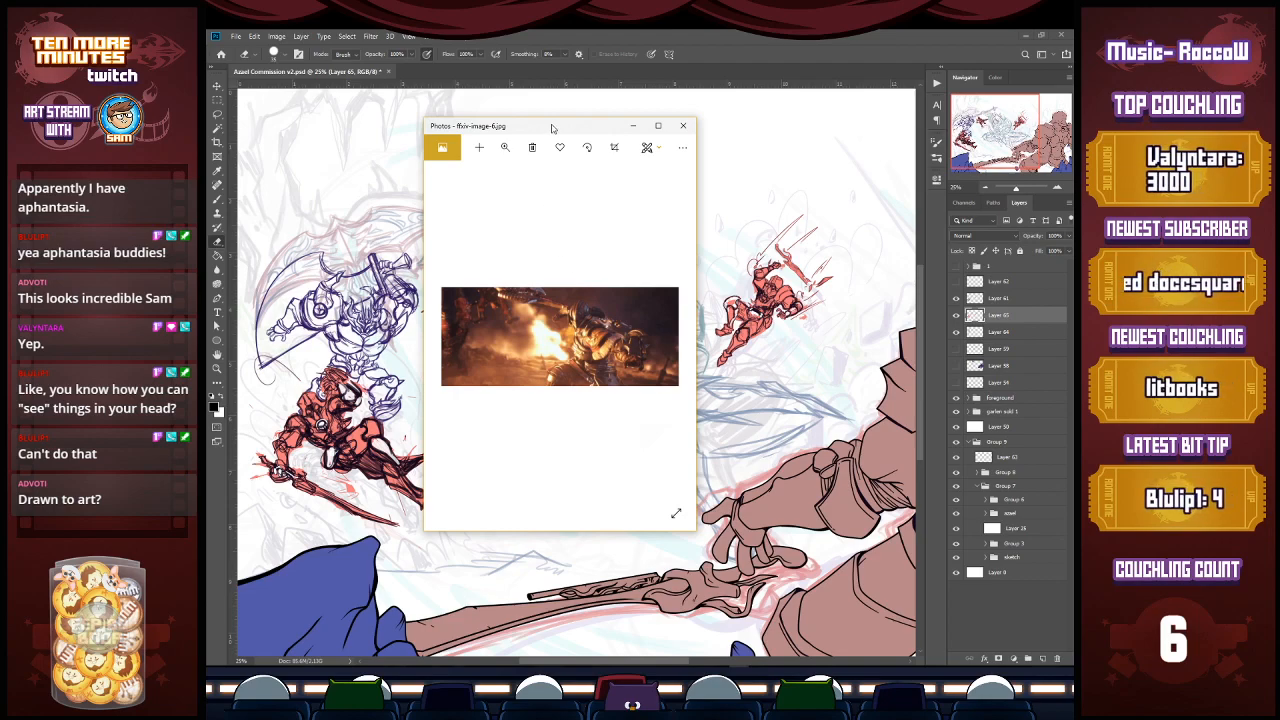
{"action": "left_click_drag", "start_coordinate": [556, 128], "coordinate": [208, 180]}
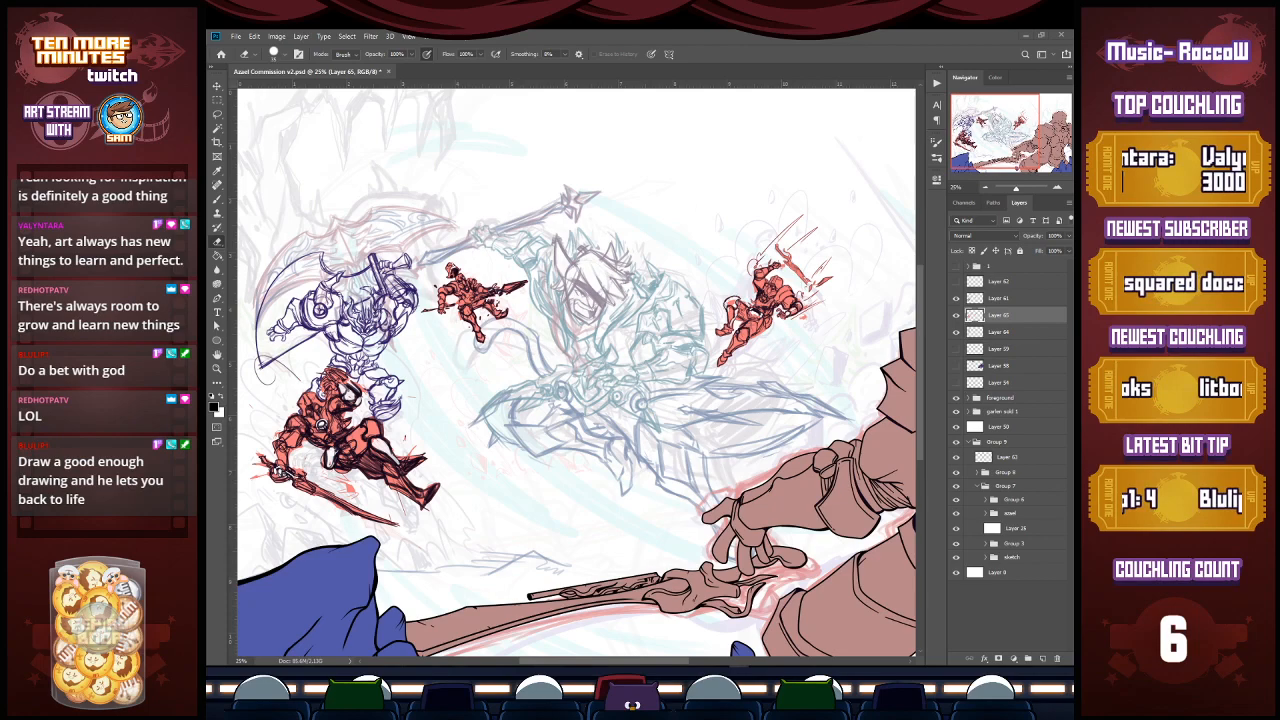
Step: Raise the white Layer 50's opacity to about 77% to fade the underlying sketches further
{"action": "key", "text": "z"}
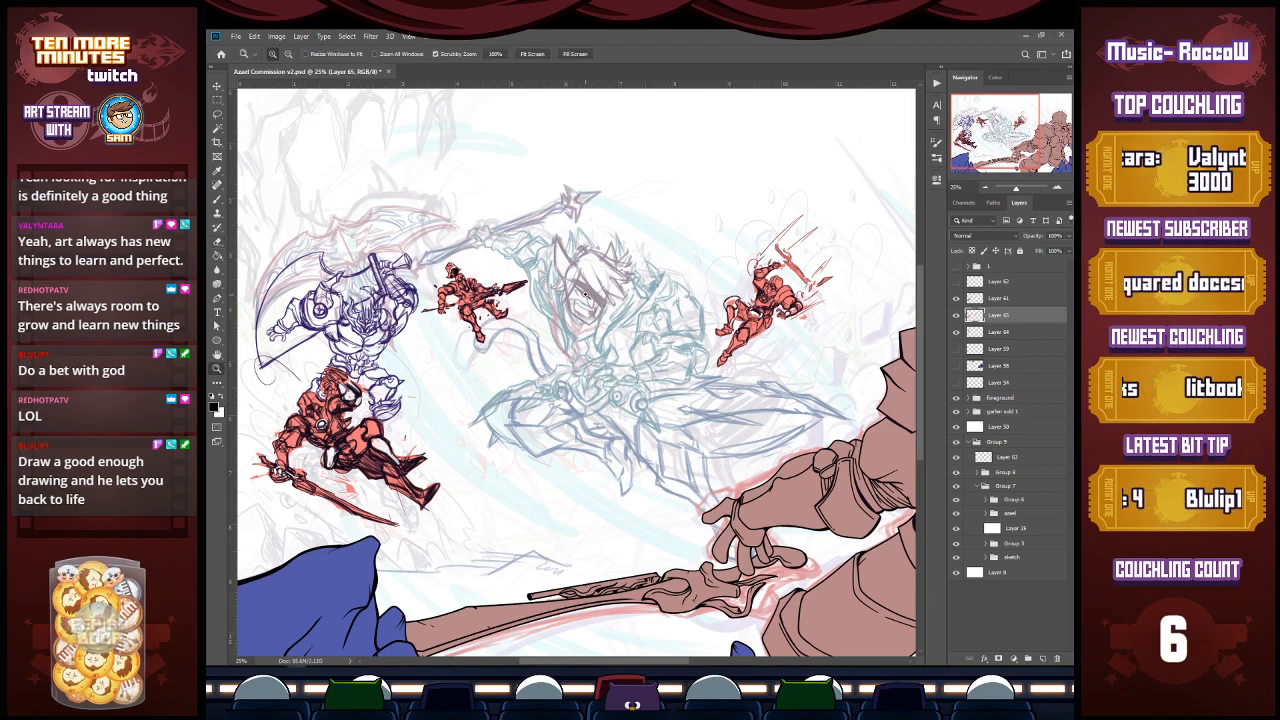
{"action": "left_click", "coordinate": [590, 294]}
{"action": "left_click", "coordinate": [590, 295]}
{"action": "key", "text": "b"}
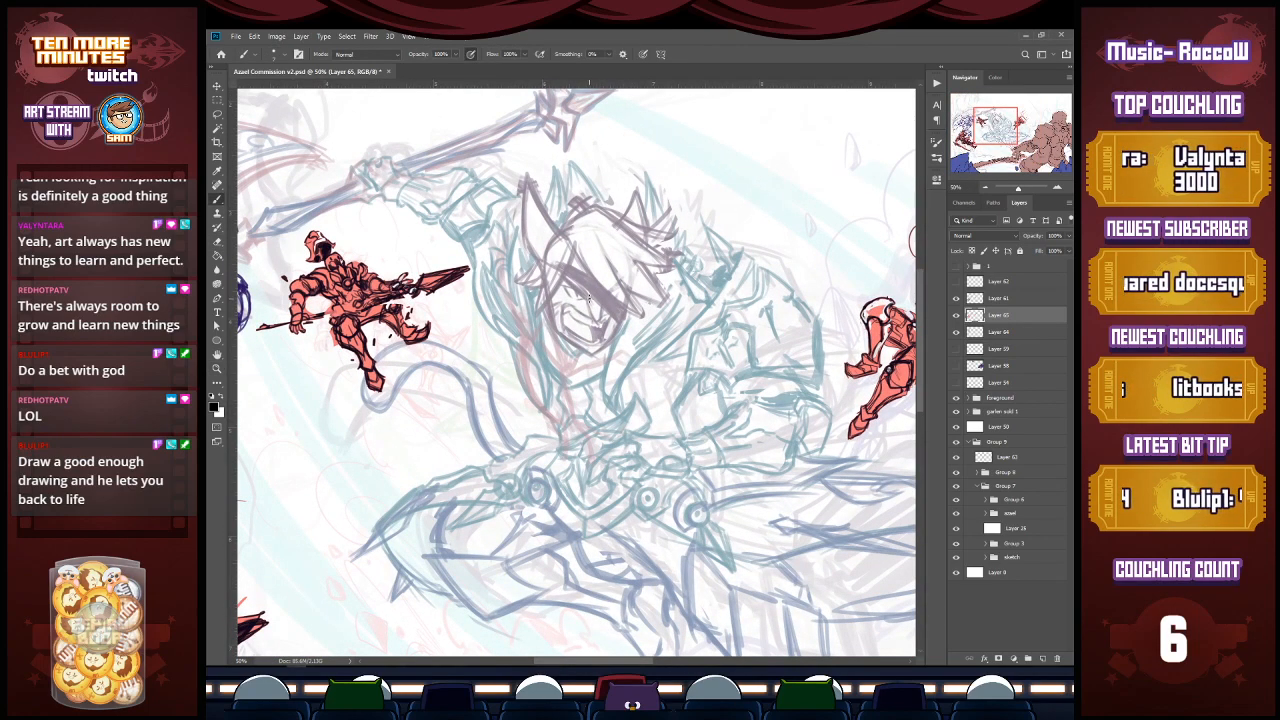
{"action": "left_click", "coordinate": [1000, 426]}
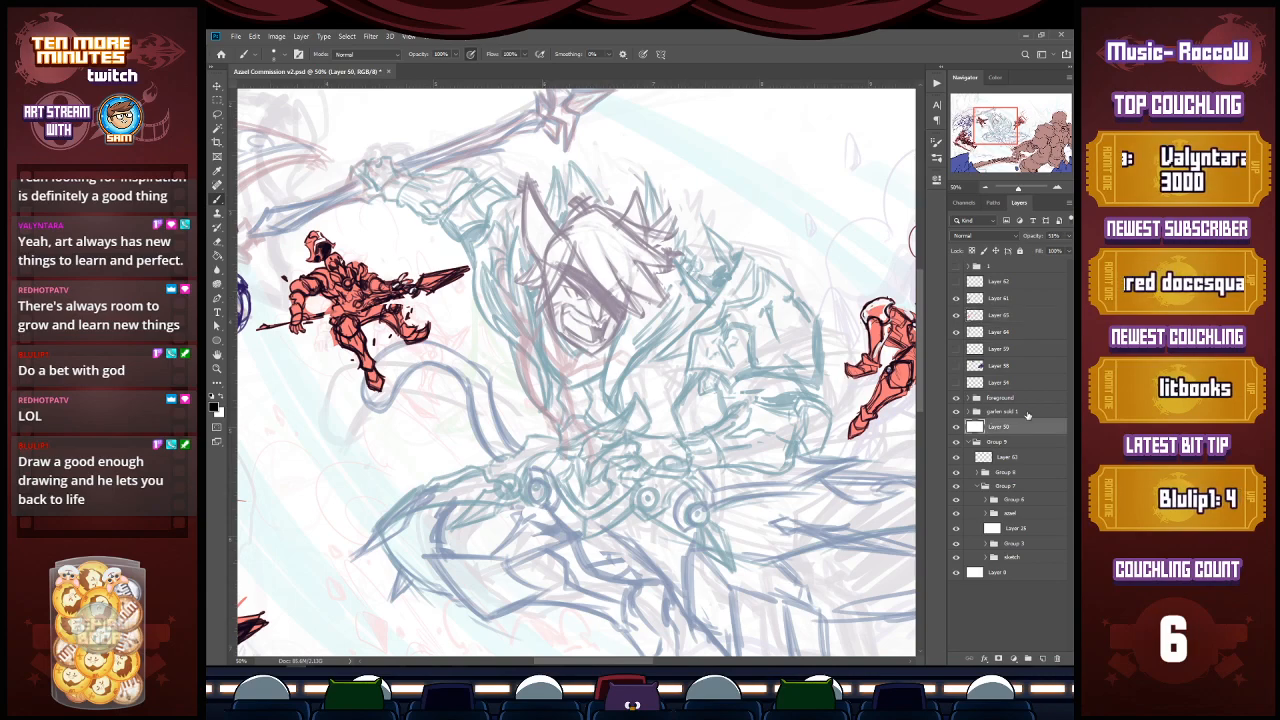
{"action": "left_click", "coordinate": [1069, 237]}
{"action": "left_click_drag", "start_coordinate": [1055, 251], "coordinate": [1057, 250]}
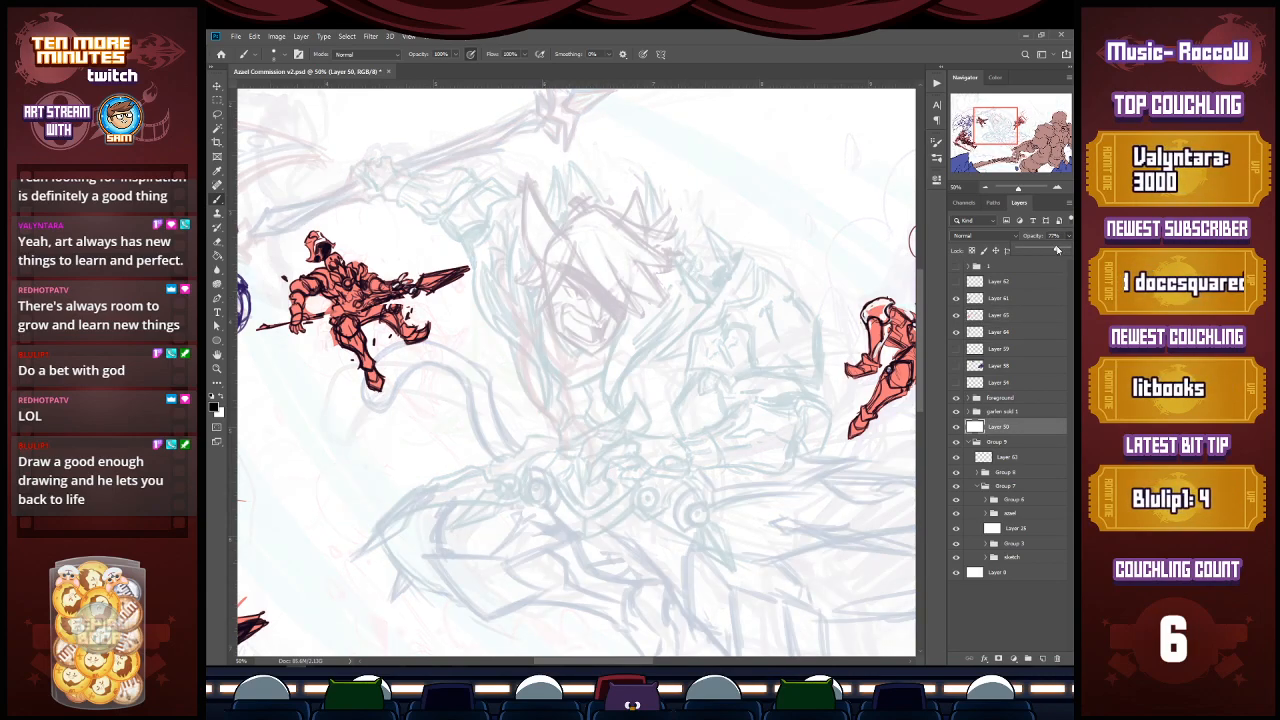
Step: Add a new layer above Layer 61 and sketch the central character's grinning face, jaw and rounded head outline in black
{"action": "left_click", "coordinate": [1010, 302]}
{"action": "left_click", "coordinate": [1043, 659]}
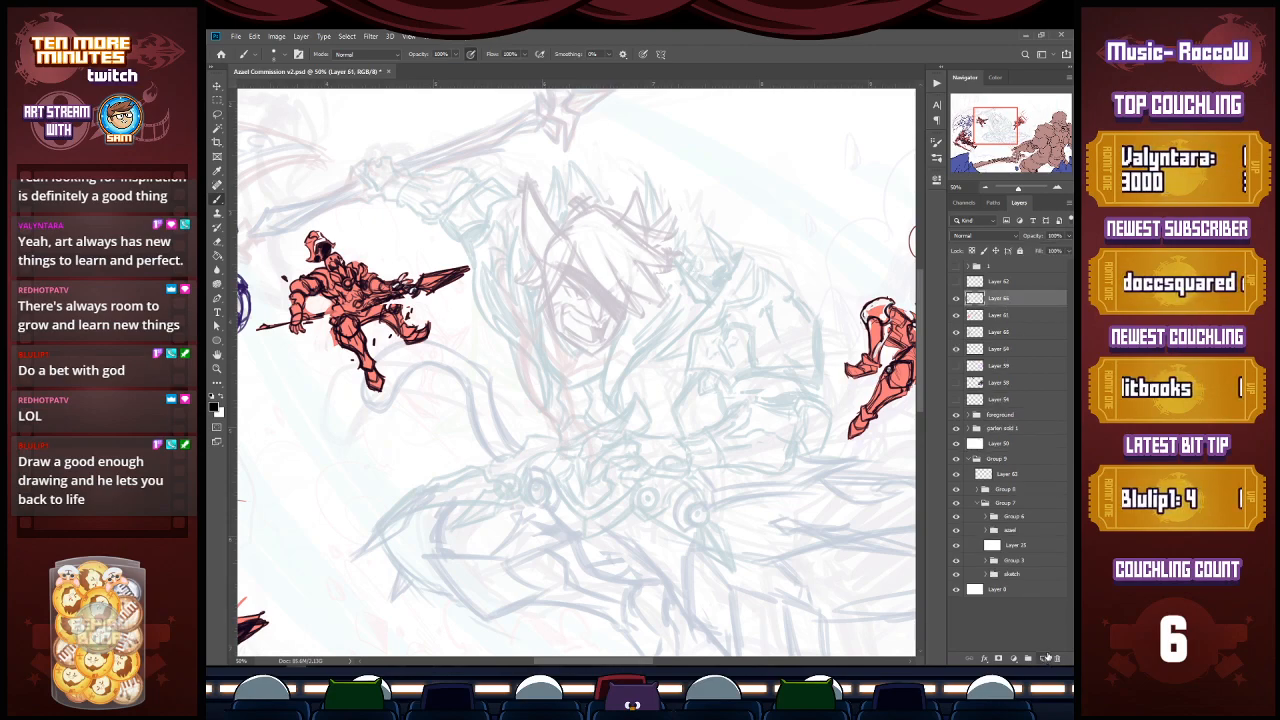
{"action": "left_click_drag", "start_coordinate": [603, 296], "coordinate": [601, 318]}
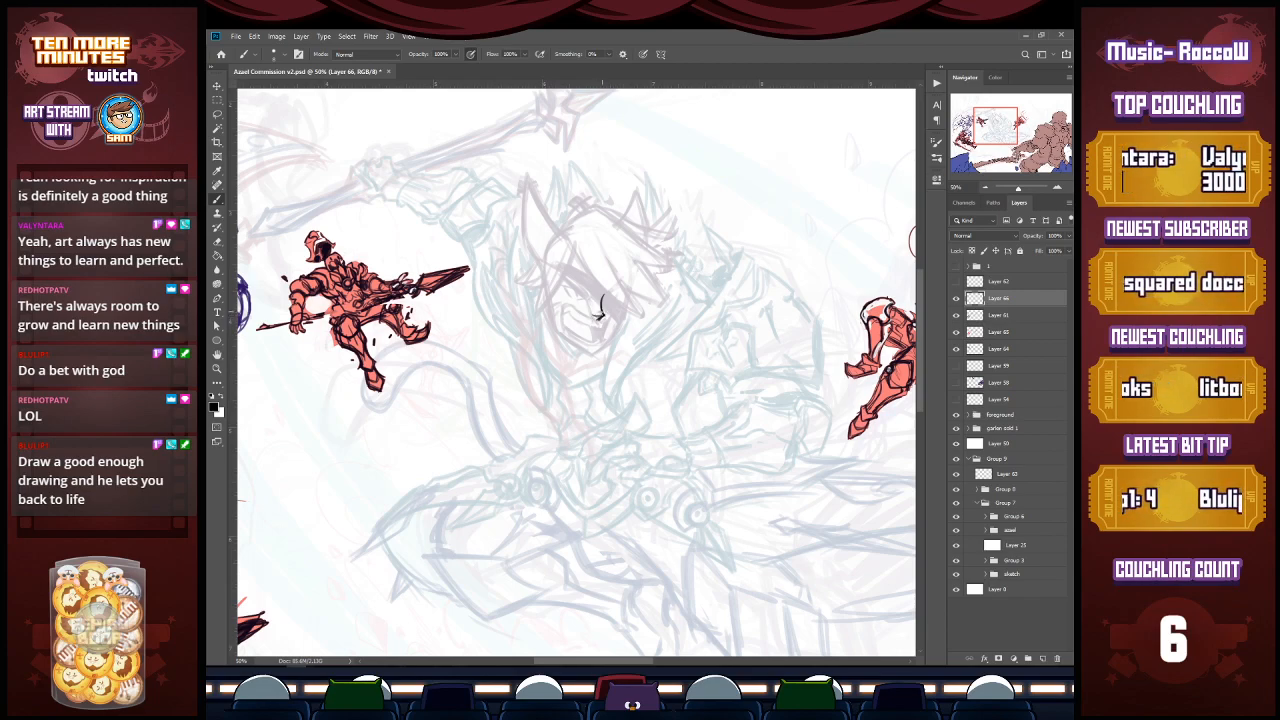
{"action": "left_click_drag", "start_coordinate": [563, 286], "coordinate": [589, 296]}
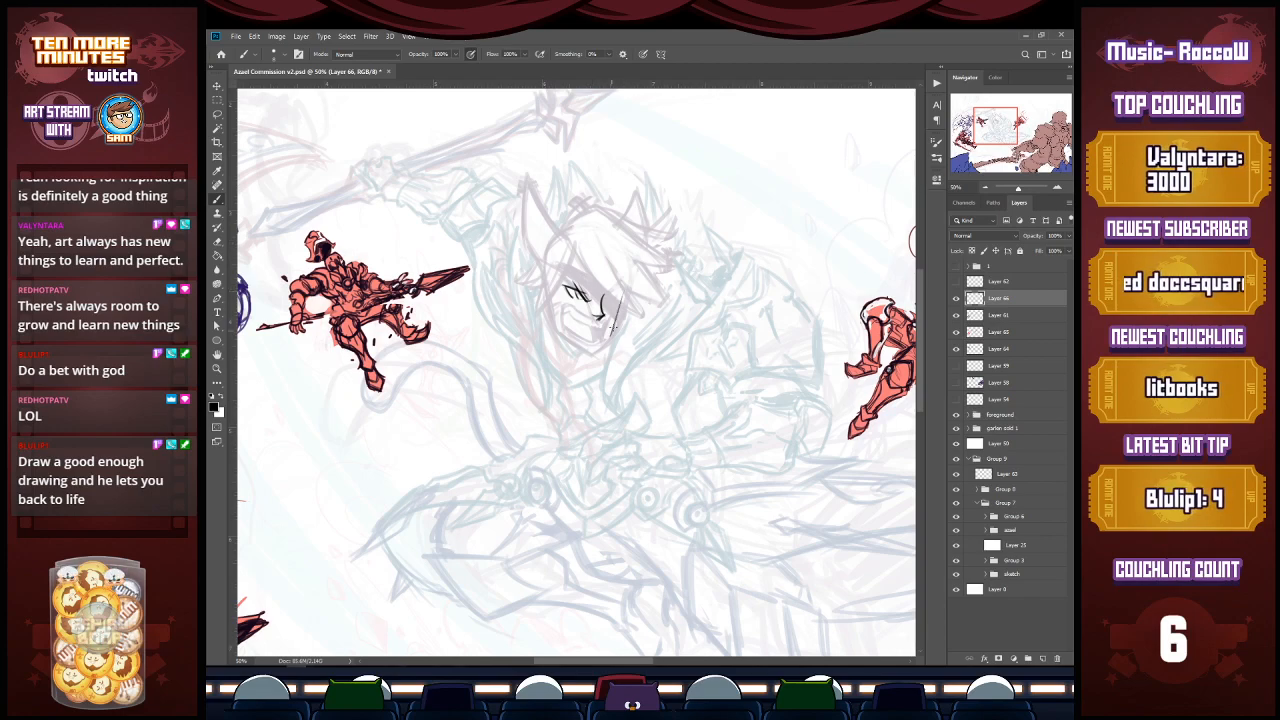
{"action": "mouse_move", "coordinate": [554, 294]}
{"action": "left_mouse_down"}
{"action": "mouse_move", "coordinate": [561, 341]}
{"action": "mouse_move", "coordinate": [580, 350]}
{"action": "mouse_move", "coordinate": [617, 332]}
{"action": "mouse_move", "coordinate": [632, 290]}
{"action": "mouse_move", "coordinate": [617, 325]}
{"action": "mouse_move", "coordinate": [563, 310]}
{"action": "mouse_move", "coordinate": [565, 332]}
{"action": "mouse_move", "coordinate": [588, 342]}
{"action": "left_mouse_up"}
{"action": "mouse_move", "coordinate": [552, 292]}
{"action": "left_mouse_down"}
{"action": "mouse_move", "coordinate": [586, 352]}
{"action": "mouse_move", "coordinate": [623, 293]}
{"action": "mouse_move", "coordinate": [620, 314]}
{"action": "left_mouse_up"}
{"action": "key", "text": "e"}
{"action": "mouse_move", "coordinate": [593, 358]}
{"action": "left_mouse_down"}
{"action": "mouse_move", "coordinate": [626, 292]}
{"action": "mouse_move", "coordinate": [571, 329]}
{"action": "mouse_move", "coordinate": [594, 326]}
{"action": "mouse_move", "coordinate": [626, 292]}
{"action": "left_mouse_up"}
{"action": "key", "text": "b"}
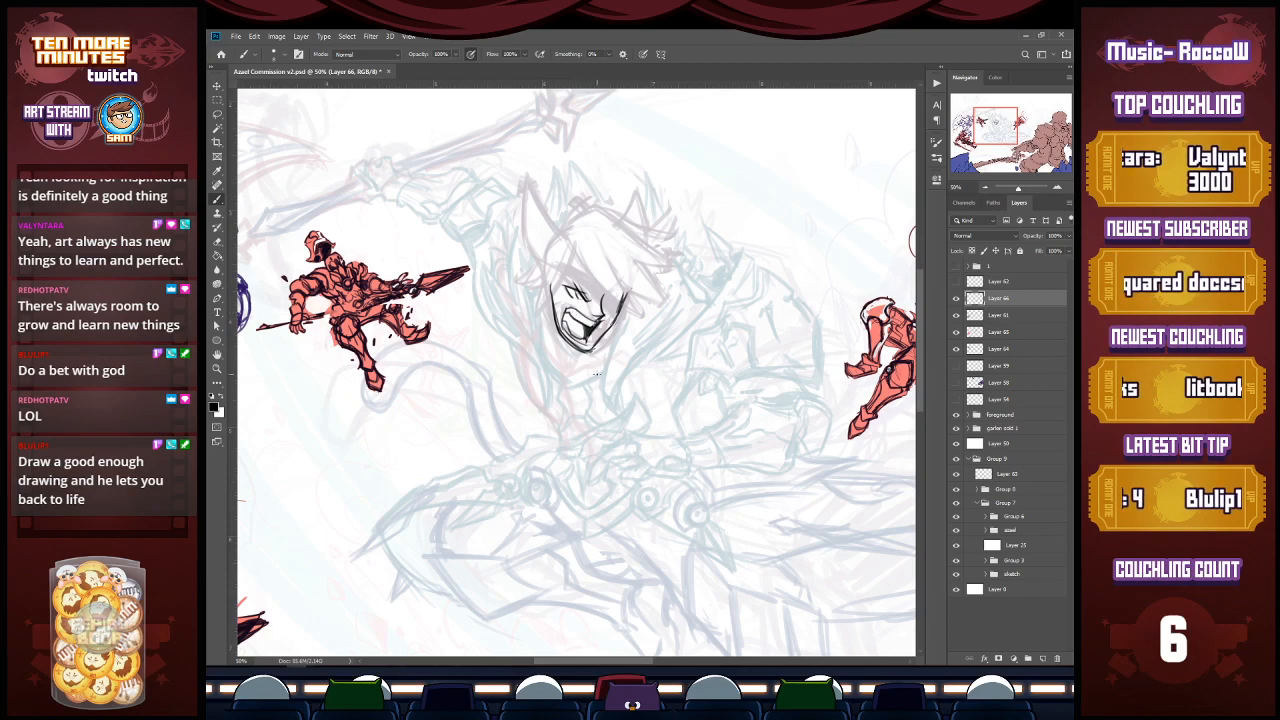
{"action": "mouse_move", "coordinate": [551, 281]}
{"action": "left_mouse_down"}
{"action": "mouse_move", "coordinate": [557, 305]}
{"action": "mouse_move", "coordinate": [585, 293]}
{"action": "mouse_move", "coordinate": [592, 306]}
{"action": "left_mouse_up"}
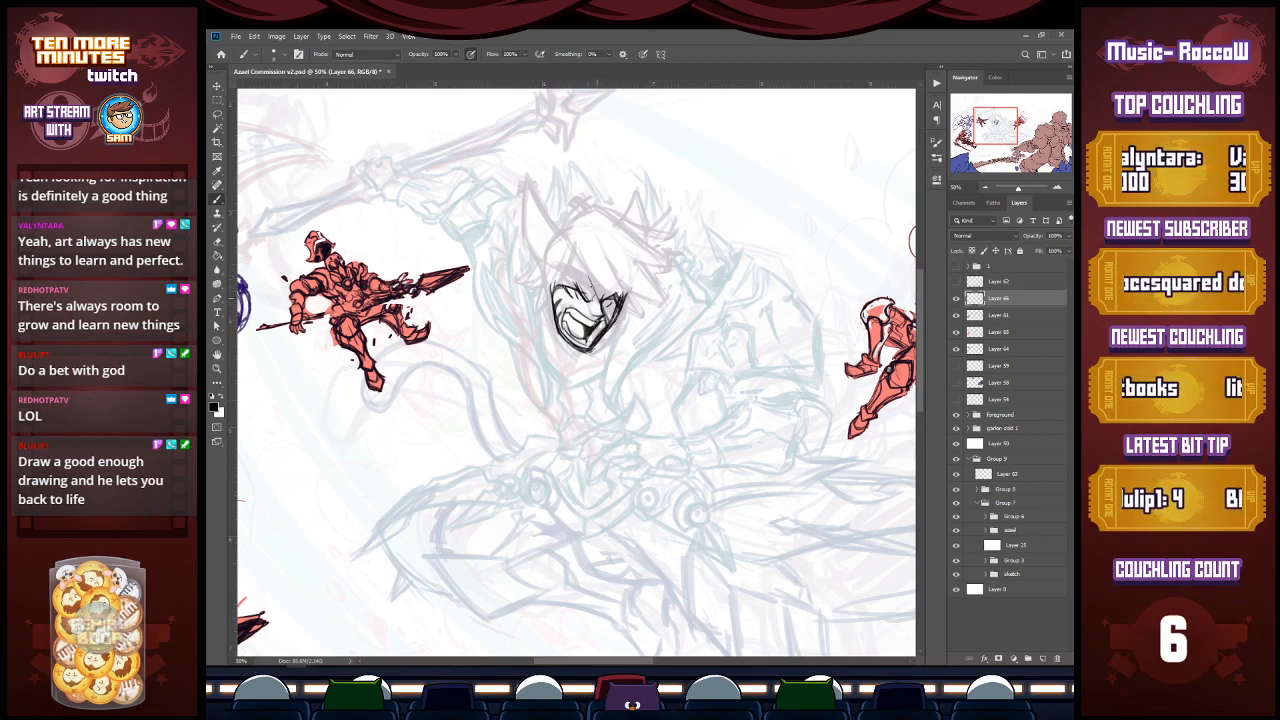
{"action": "mouse_move", "coordinate": [556, 282]}
{"action": "left_mouse_down"}
{"action": "mouse_move", "coordinate": [606, 250]}
{"action": "mouse_move", "coordinate": [628, 288]}
{"action": "mouse_move", "coordinate": [560, 266]}
{"action": "left_mouse_up"}
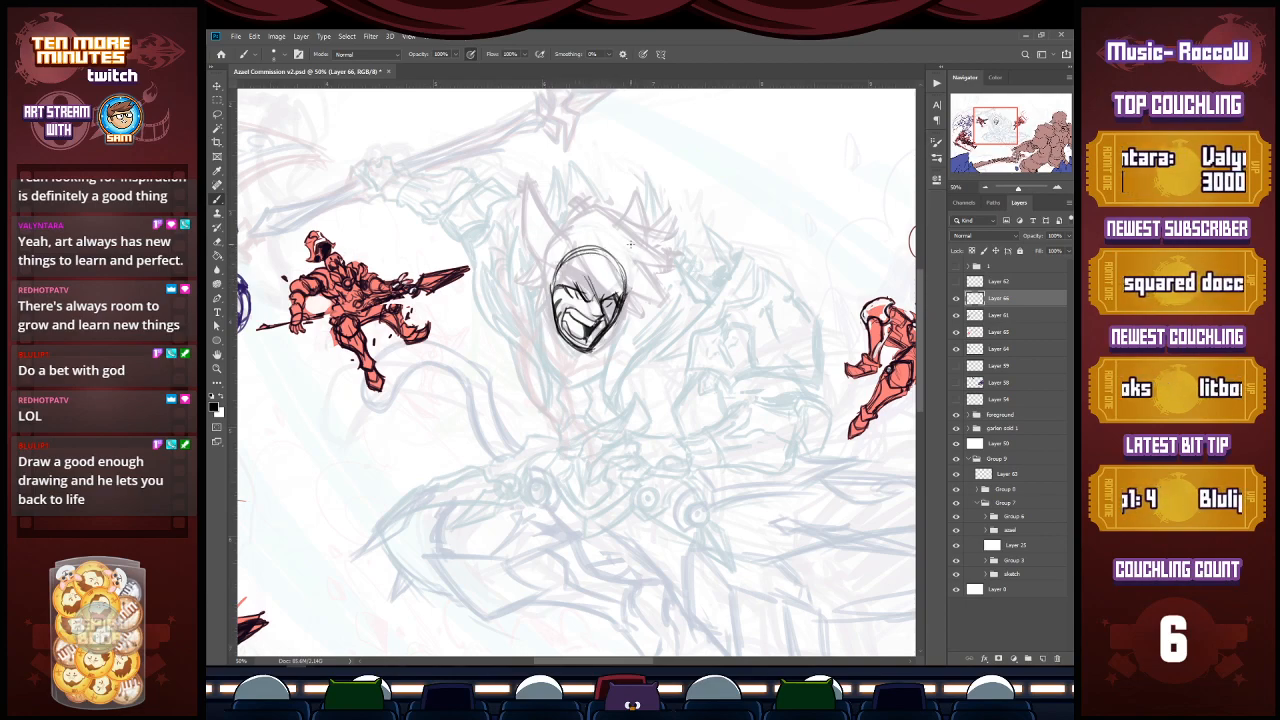
Step: Enlarge the sketched head slightly and adjust its position with Free Transform
{"action": "key", "text": "ctrl+t"}
{"action": "mouse_move", "coordinate": [629, 244]}
{"action": "left_mouse_down"}
{"action": "mouse_move", "coordinate": [654, 222]}
{"action": "mouse_move", "coordinate": [629, 264]}
{"action": "left_mouse_up"}
{"action": "left_click_drag", "start_coordinate": [650, 366], "coordinate": [626, 316]}
{"action": "key", "text": "Return"}
{"action": "key", "text": "ctrl+d"}
{"action": "key", "text": "l"}
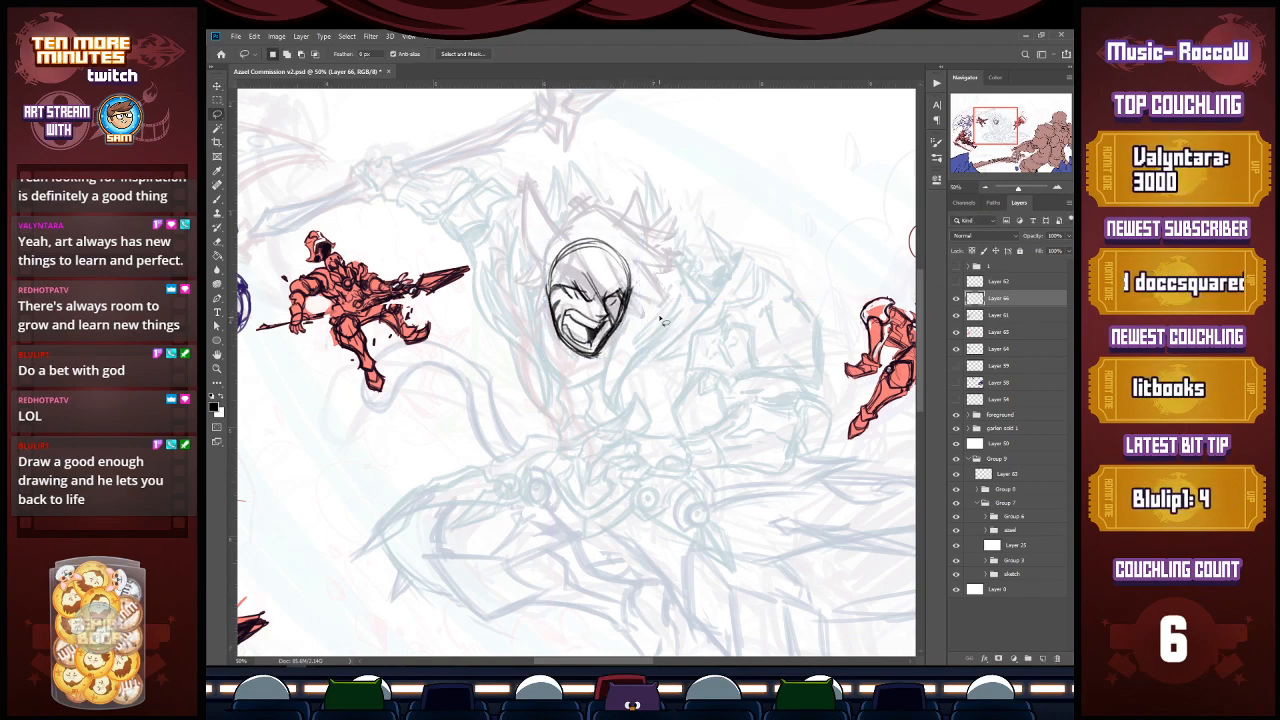
Step: Sketch pointed tufts of hair beside the left side of the central character's face
{"action": "key", "text": "b"}
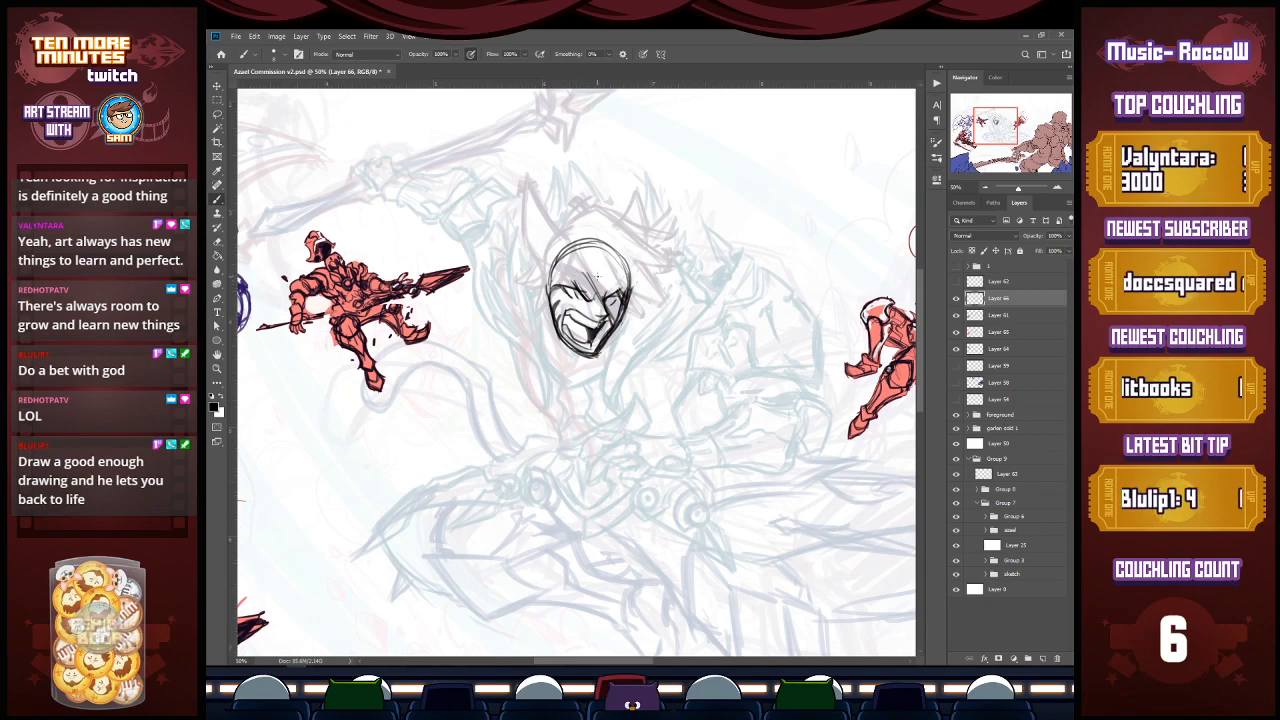
{"action": "mouse_move", "coordinate": [565, 272]}
{"action": "left_mouse_down"}
{"action": "mouse_move", "coordinate": [537, 322]}
{"action": "mouse_move", "coordinate": [524, 311]}
{"action": "mouse_move", "coordinate": [544, 350]}
{"action": "left_mouse_up"}
{"action": "mouse_move", "coordinate": [549, 291]}
{"action": "left_mouse_down"}
{"action": "mouse_move", "coordinate": [530, 307]}
{"action": "mouse_move", "coordinate": [521, 288]}
{"action": "mouse_move", "coordinate": [516, 308]}
{"action": "left_mouse_up"}
{"action": "left_click_drag", "start_coordinate": [554, 301], "coordinate": [528, 304]}
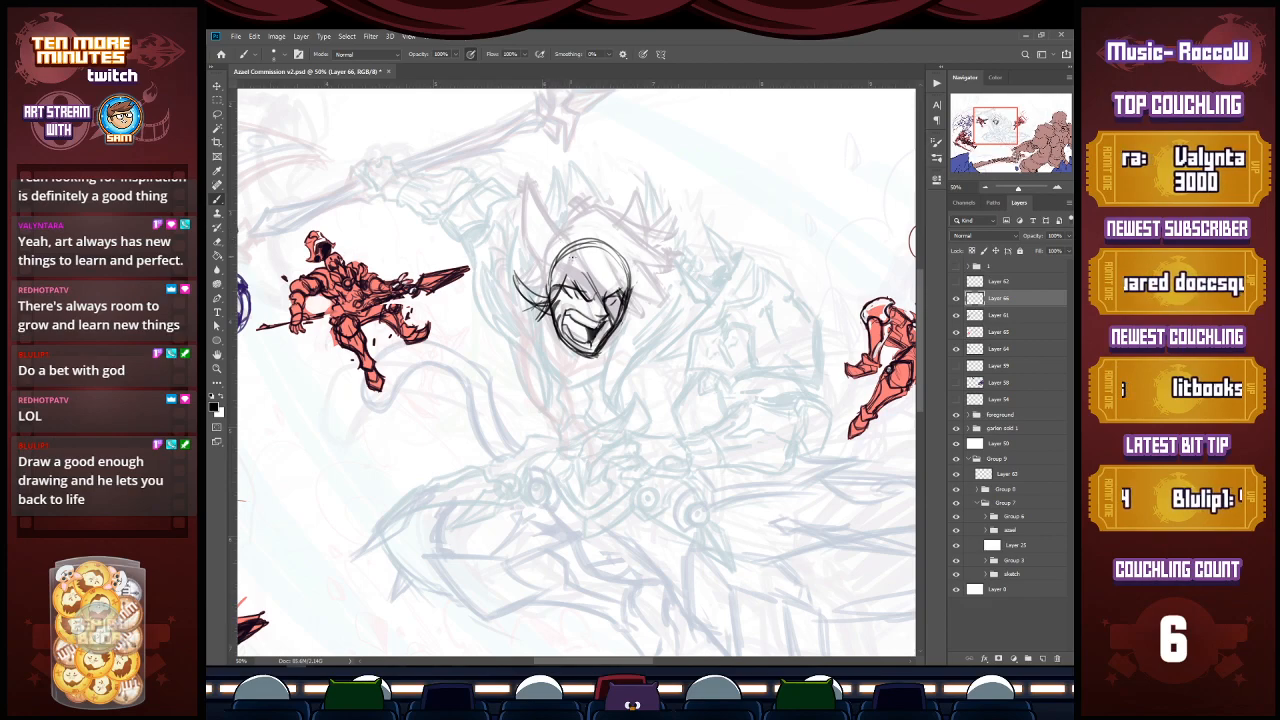
Step: Draw two tall pointed ears on the head and a diagonal fringe crossing the right side of the face
{"action": "mouse_move", "coordinate": [566, 270]}
{"action": "left_mouse_down"}
{"action": "mouse_move", "coordinate": [533, 195]}
{"action": "mouse_move", "coordinate": [529, 236]}
{"action": "mouse_move", "coordinate": [538, 215]}
{"action": "mouse_move", "coordinate": [620, 230]}
{"action": "mouse_move", "coordinate": [619, 255]}
{"action": "mouse_move", "coordinate": [604, 206]}
{"action": "left_mouse_up"}
{"action": "left_click_drag", "start_coordinate": [604, 198], "coordinate": [630, 256]}
{"action": "mouse_move", "coordinate": [608, 232]}
{"action": "left_mouse_down"}
{"action": "mouse_move", "coordinate": [614, 200]}
{"action": "mouse_move", "coordinate": [622, 243]}
{"action": "left_mouse_up"}
{"action": "left_click_drag", "start_coordinate": [531, 196], "coordinate": [550, 244]}
{"action": "mouse_move", "coordinate": [537, 190]}
{"action": "left_mouse_down"}
{"action": "mouse_move", "coordinate": [552, 246]}
{"action": "mouse_move", "coordinate": [564, 240]}
{"action": "left_mouse_up"}
{"action": "mouse_move", "coordinate": [603, 192]}
{"action": "left_mouse_down"}
{"action": "mouse_move", "coordinate": [606, 244]}
{"action": "mouse_move", "coordinate": [628, 262]}
{"action": "left_mouse_up"}
{"action": "left_click_drag", "start_coordinate": [625, 252], "coordinate": [620, 292]}
{"action": "mouse_move", "coordinate": [578, 263]}
{"action": "left_mouse_down"}
{"action": "mouse_move", "coordinate": [579, 300]}
{"action": "mouse_move", "coordinate": [645, 312]}
{"action": "left_mouse_up"}
{"action": "left_click_drag", "start_coordinate": [618, 284], "coordinate": [648, 312]}
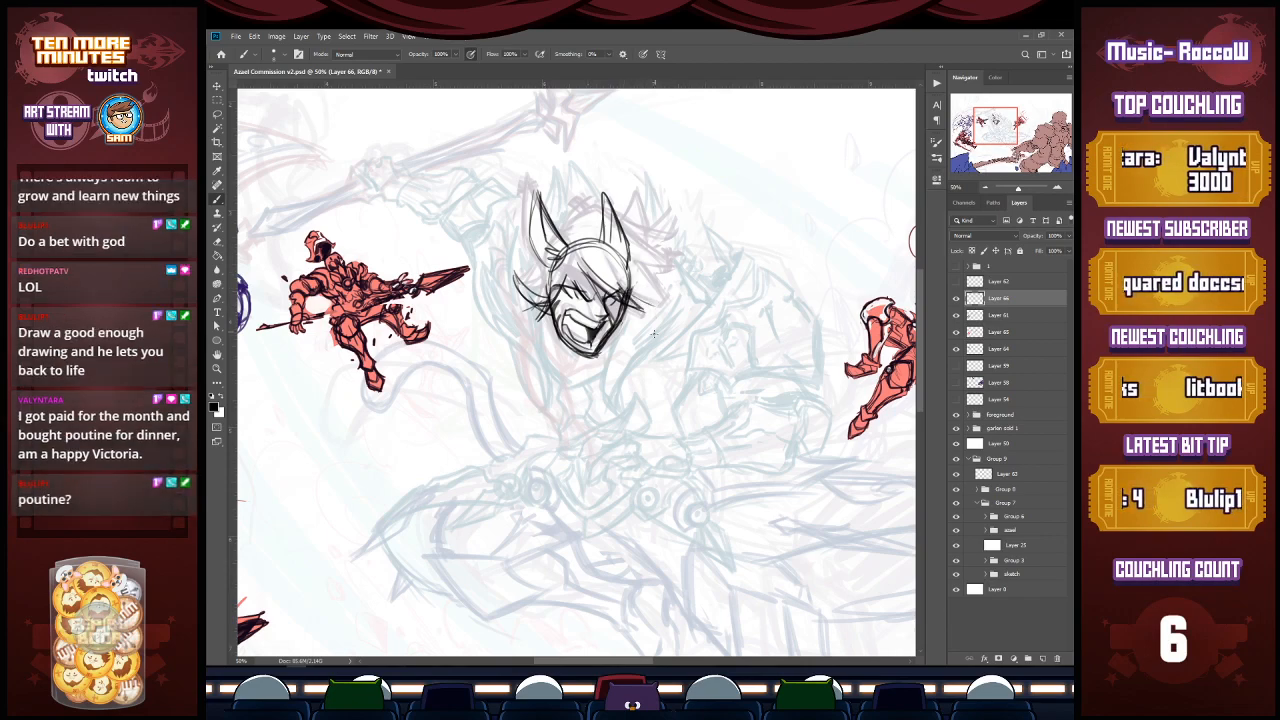
Step: Refine the lines of the central character's open grin and left eye
{"action": "mouse_move", "coordinate": [567, 308]}
{"action": "left_mouse_down"}
{"action": "mouse_move", "coordinate": [576, 342]}
{"action": "mouse_move", "coordinate": [564, 306]}
{"action": "mouse_move", "coordinate": [597, 319]}
{"action": "mouse_move", "coordinate": [595, 342]}
{"action": "mouse_move", "coordinate": [577, 345]}
{"action": "mouse_move", "coordinate": [606, 322]}
{"action": "left_mouse_up"}
{"action": "key", "text": "x"}
{"action": "key", "text": "x"}
{"action": "key", "text": "x"}
{"action": "key", "text": "x"}
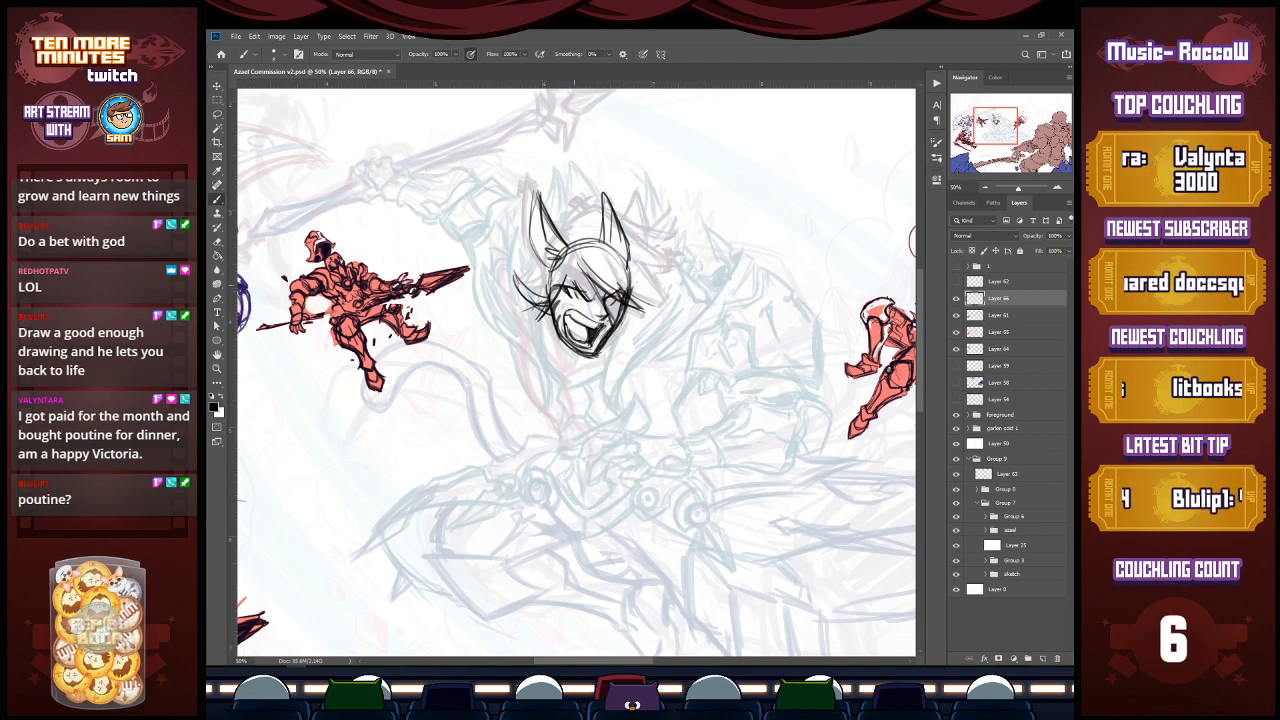
{"action": "left_click_drag", "start_coordinate": [575, 286], "coordinate": [593, 301]}
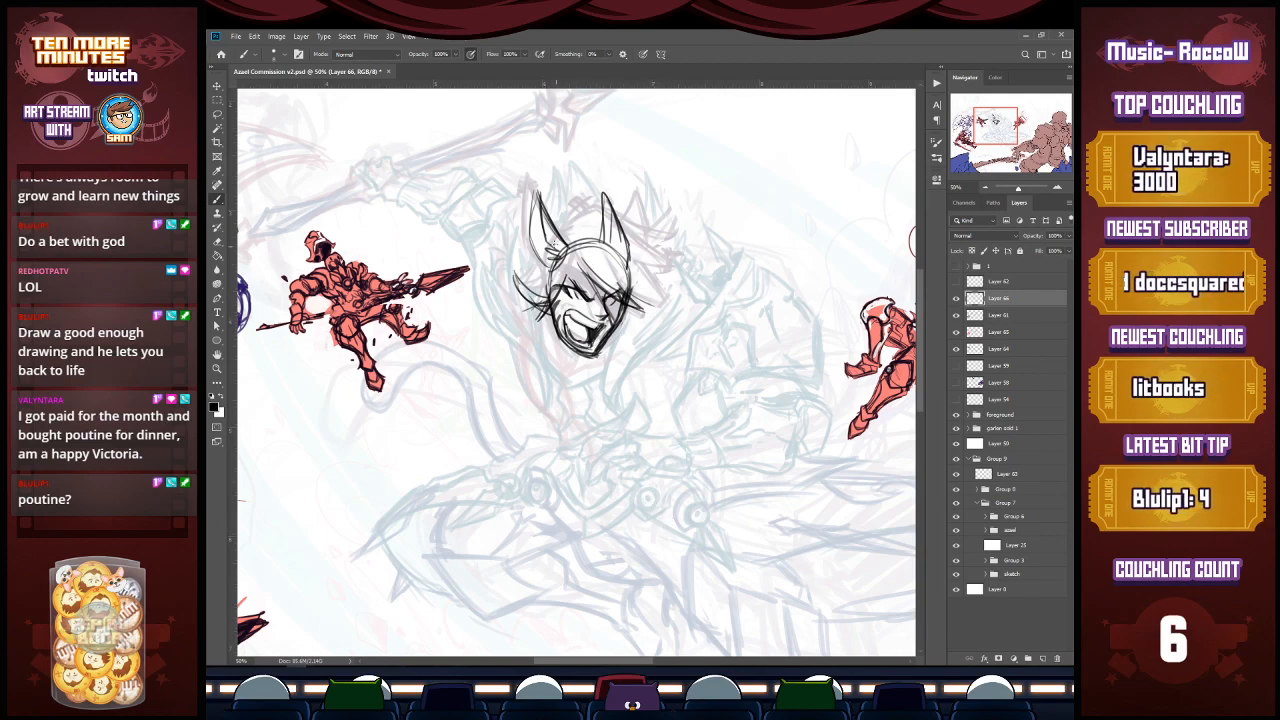
Step: Strengthen the fringe and sketch spiky hair locks sweeping outward on both sides of the head
{"action": "left_click_drag", "start_coordinate": [583, 267], "coordinate": [641, 307]}
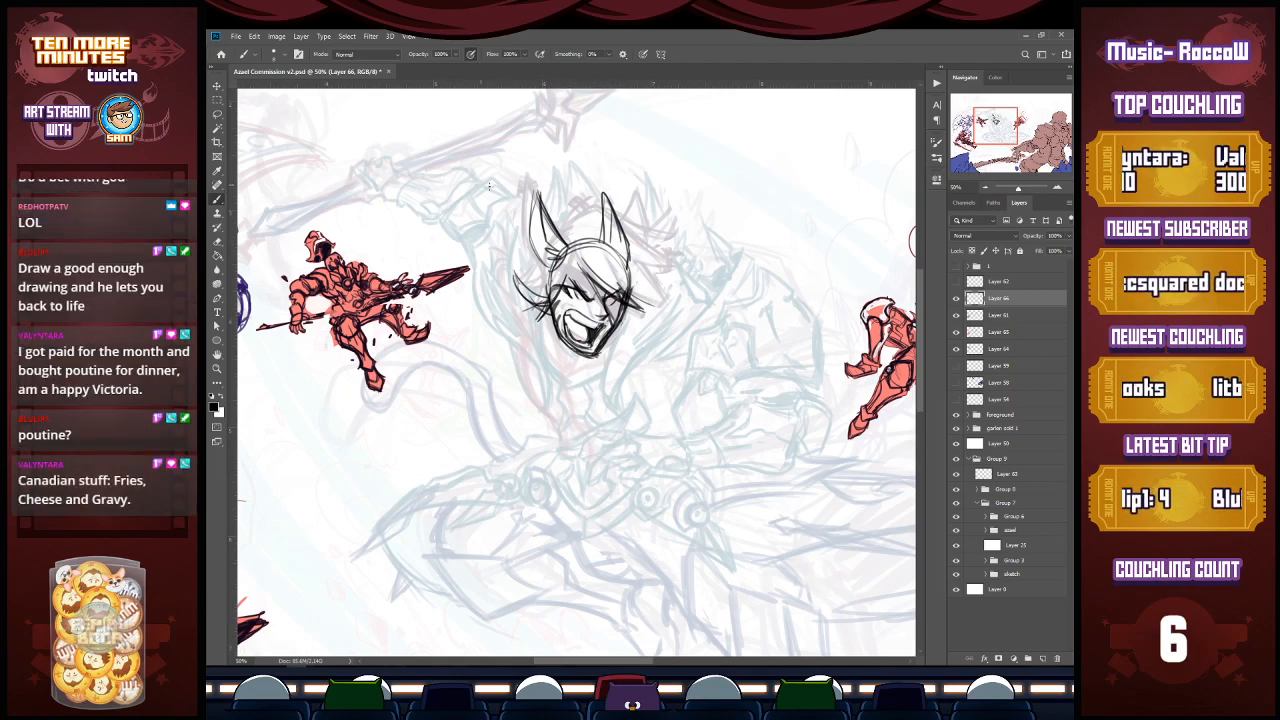
{"action": "mouse_move", "coordinate": [584, 267]}
{"action": "left_mouse_down"}
{"action": "mouse_move", "coordinate": [546, 288]}
{"action": "mouse_move", "coordinate": [500, 272]}
{"action": "mouse_move", "coordinate": [545, 288]}
{"action": "mouse_move", "coordinate": [525, 280]}
{"action": "mouse_move", "coordinate": [575, 258]}
{"action": "left_mouse_up"}
{"action": "mouse_move", "coordinate": [492, 264]}
{"action": "left_mouse_down"}
{"action": "mouse_move", "coordinate": [546, 271]}
{"action": "mouse_move", "coordinate": [487, 262]}
{"action": "left_mouse_up"}
{"action": "mouse_move", "coordinate": [563, 286]}
{"action": "left_mouse_down"}
{"action": "mouse_move", "coordinate": [492, 318]}
{"action": "mouse_move", "coordinate": [549, 284]}
{"action": "left_mouse_up"}
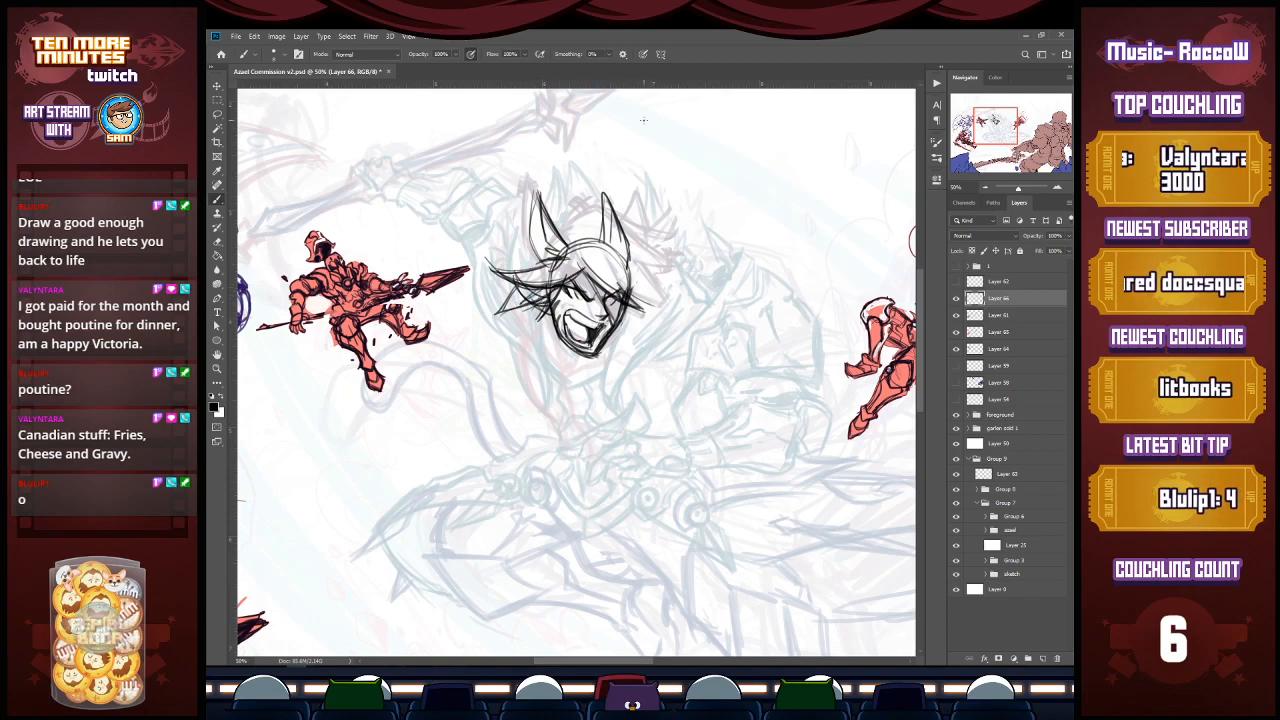
{"action": "mouse_move", "coordinate": [626, 284]}
{"action": "left_mouse_down"}
{"action": "mouse_move", "coordinate": [660, 281]}
{"action": "mouse_move", "coordinate": [670, 246]}
{"action": "left_mouse_up"}
{"action": "left_click_drag", "start_coordinate": [654, 275], "coordinate": [667, 249]}
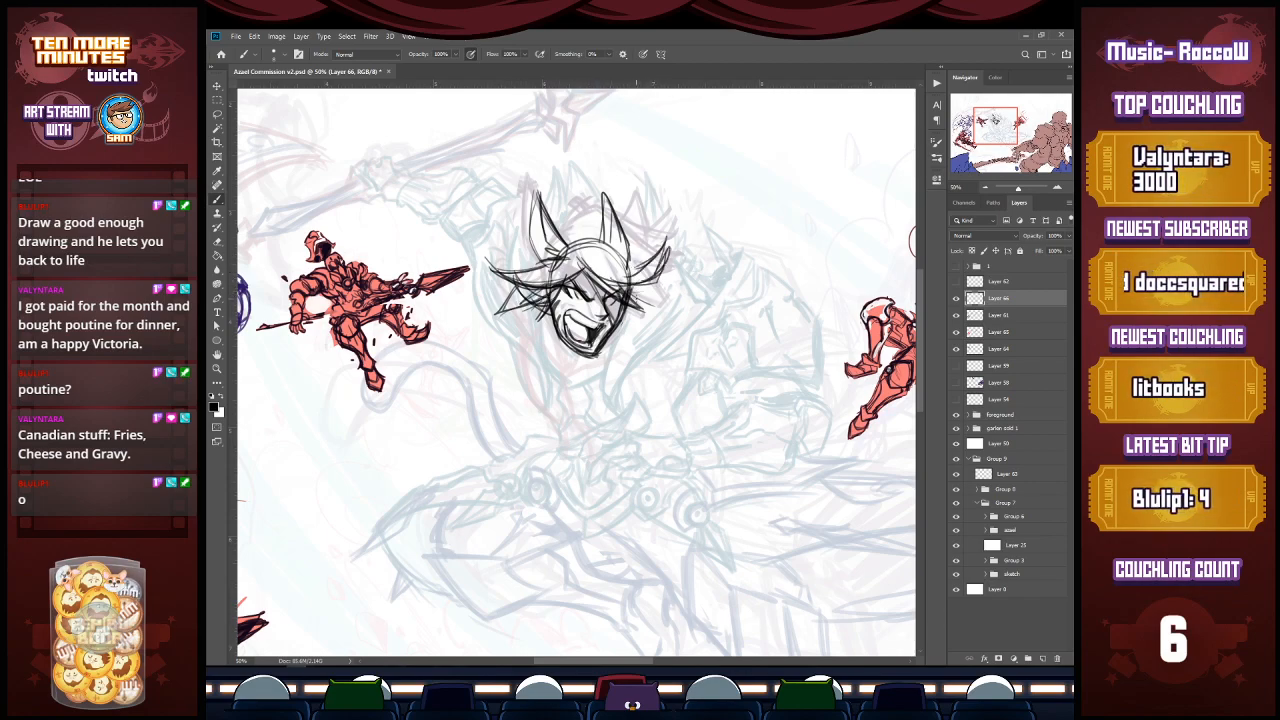
Step: Darken the right eye area and the right edge of the face with shading strokes, and save the document
{"action": "left_click_drag", "start_coordinate": [630, 306], "coordinate": [609, 344]}
{"action": "mouse_move", "coordinate": [626, 326]}
{"action": "left_mouse_down"}
{"action": "mouse_move", "coordinate": [606, 350]}
{"action": "mouse_move", "coordinate": [606, 330]}
{"action": "left_mouse_up"}
{"action": "mouse_move", "coordinate": [600, 284]}
{"action": "left_mouse_down"}
{"action": "mouse_move", "coordinate": [617, 328]}
{"action": "mouse_move", "coordinate": [603, 320]}
{"action": "left_mouse_up"}
{"action": "mouse_move", "coordinate": [618, 283]}
{"action": "left_mouse_down"}
{"action": "mouse_move", "coordinate": [606, 312]}
{"action": "mouse_move", "coordinate": [578, 298]}
{"action": "mouse_move", "coordinate": [589, 302]}
{"action": "left_mouse_up"}
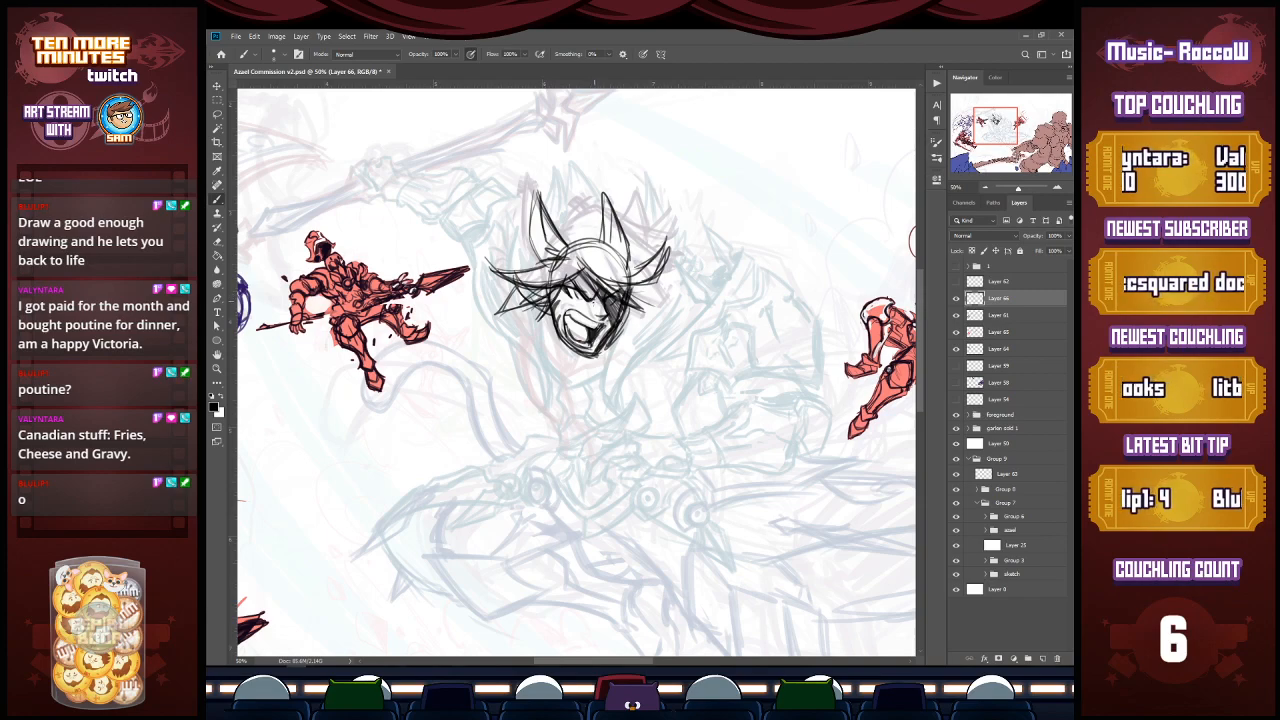
{"action": "key", "text": "ctrl+s"}
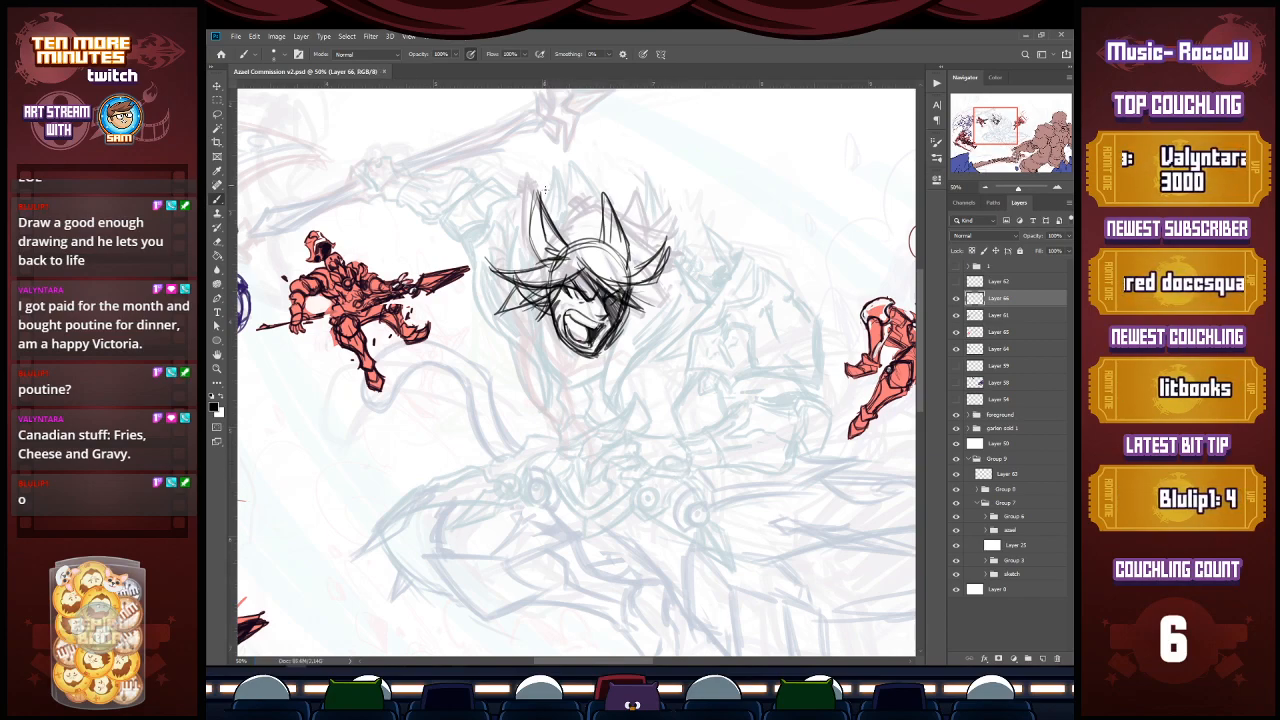
Step: Darken the central character's right eye area and erase the hair locks sweeping out on the right side of the head
{"action": "left_click_drag", "start_coordinate": [581, 295], "coordinate": [590, 306]}
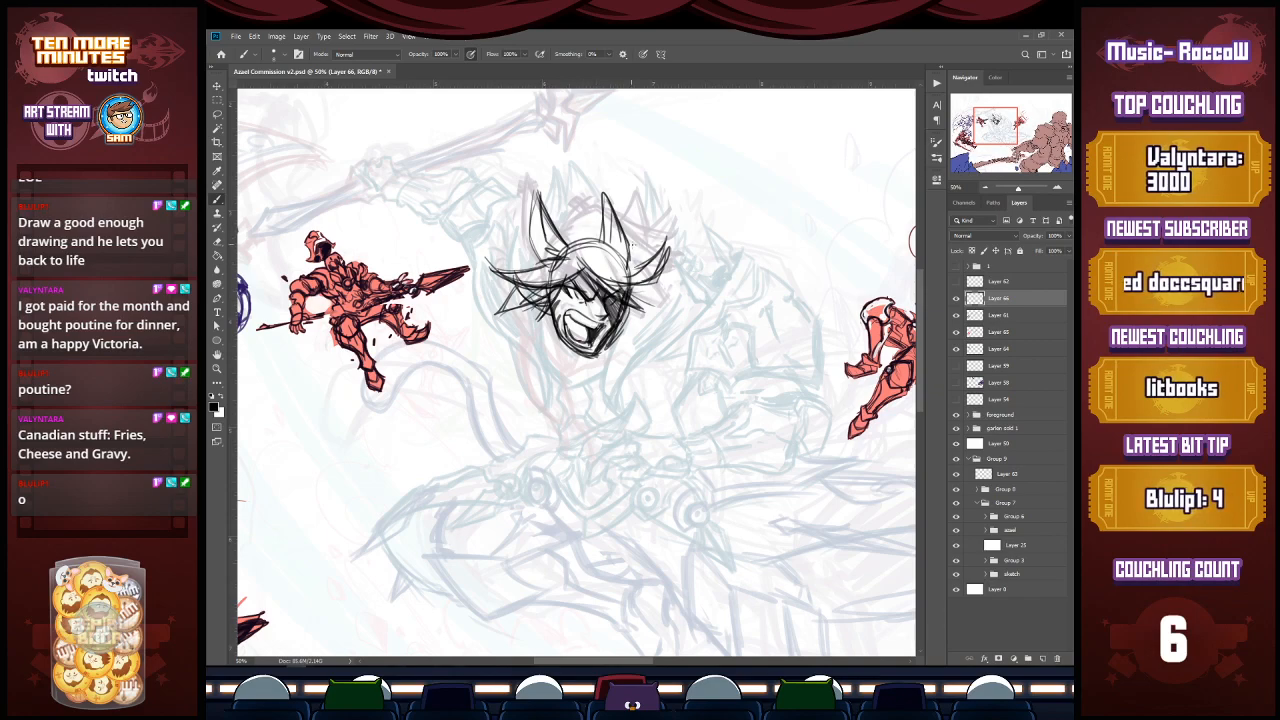
{"action": "key", "text": "e"}
{"action": "left_click_drag", "start_coordinate": [641, 262], "coordinate": [664, 262]}
{"action": "left_click_drag", "start_coordinate": [643, 298], "coordinate": [641, 316]}
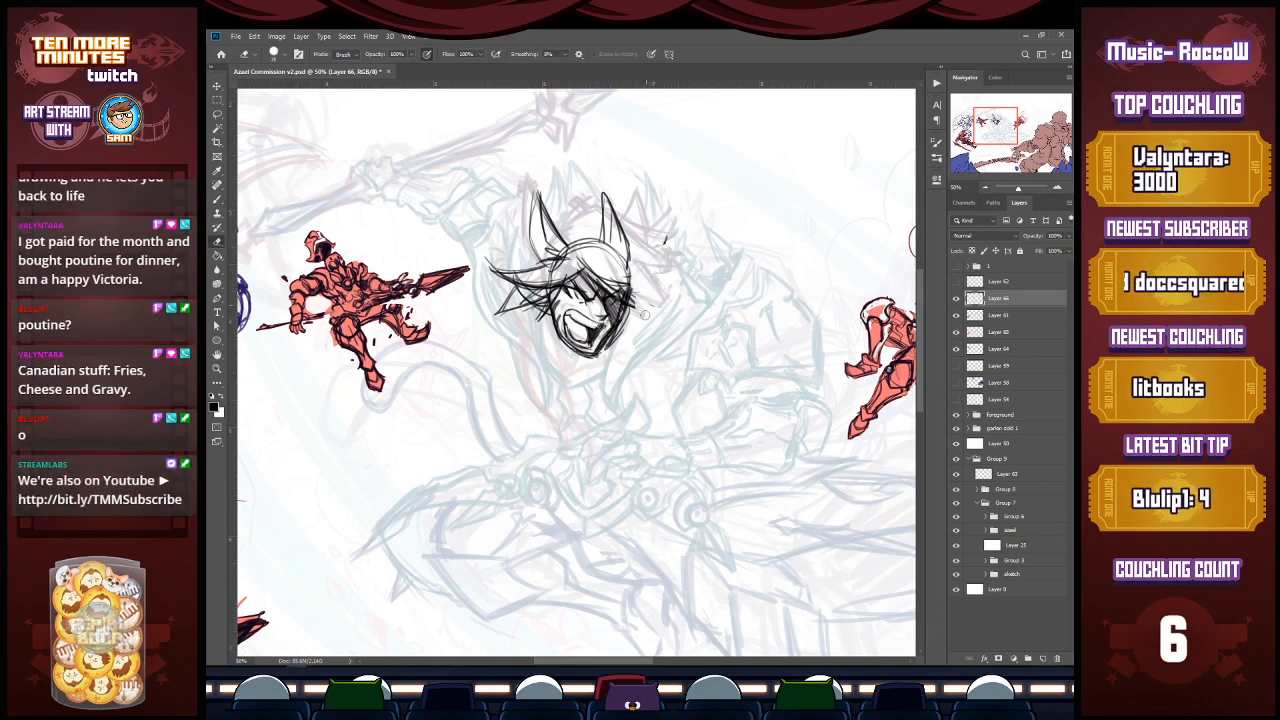
Step: Add a new layer, consult the character's reference photo, and touch up the right side of the face with a small white stroke
{"action": "left_click", "coordinate": [1043, 656]}
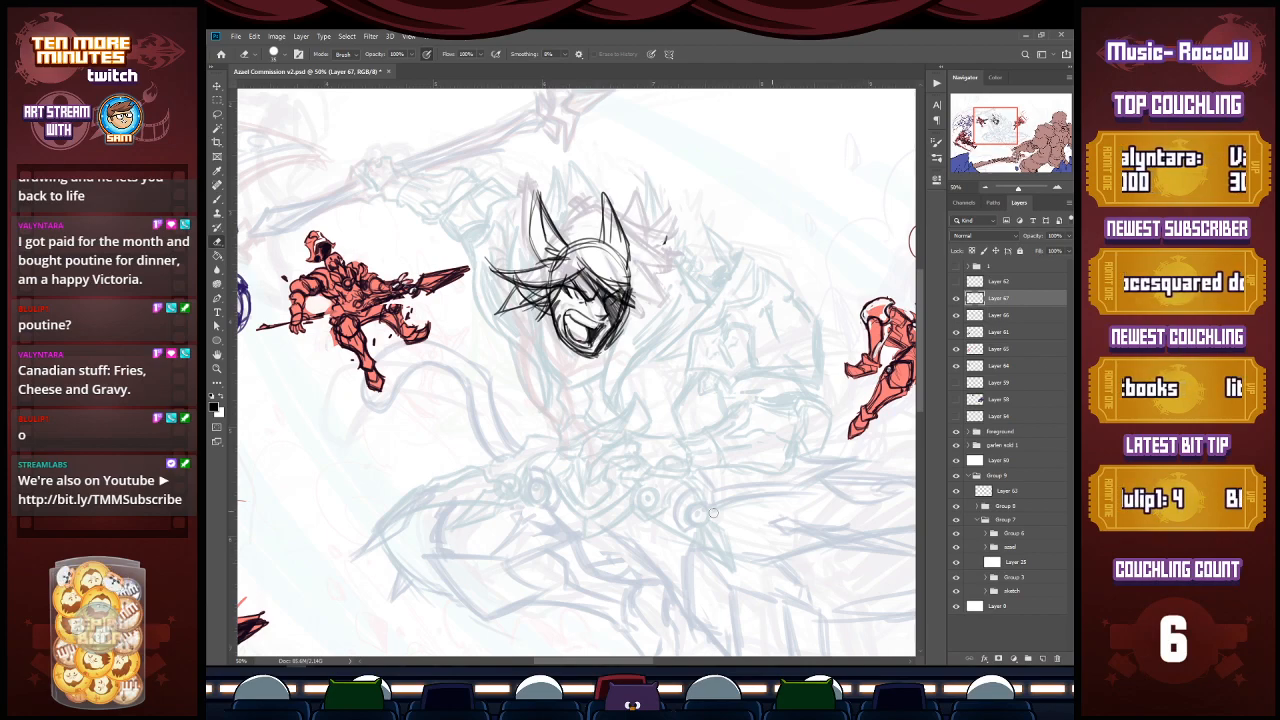
{"action": "left_click_drag", "start_coordinate": [217, 197], "coordinate": [791, 174]}
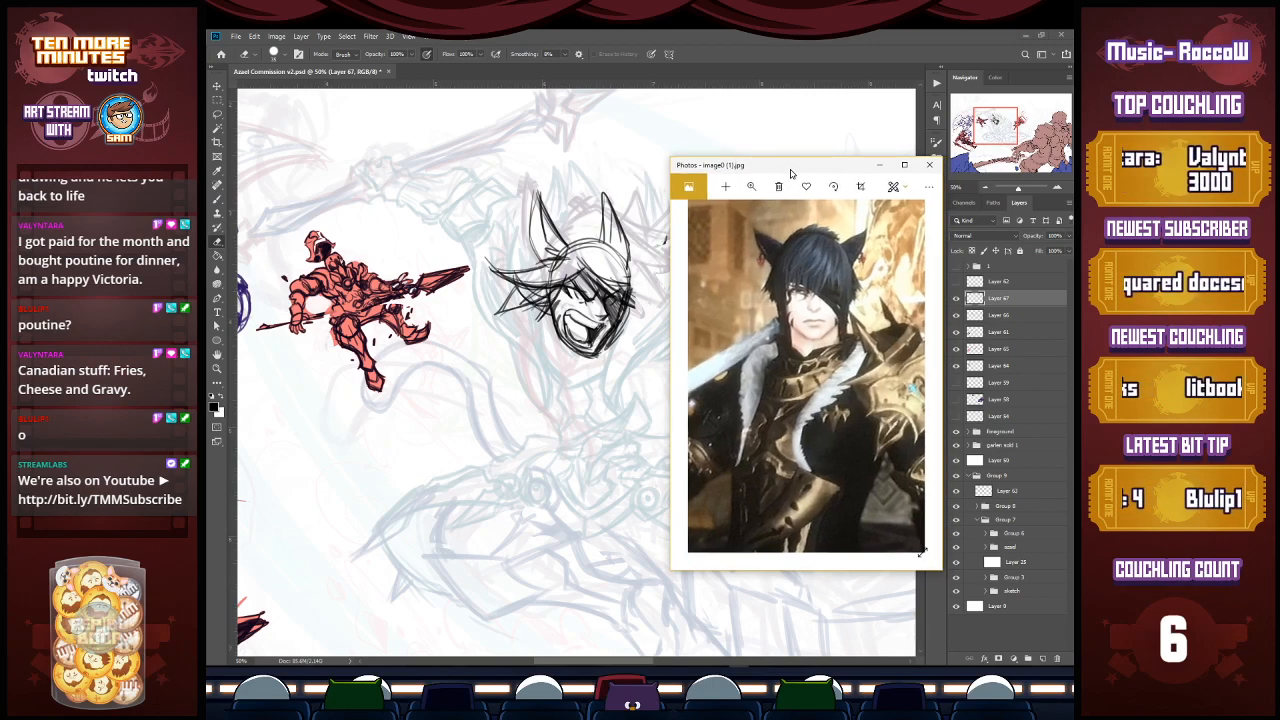
{"action": "left_click_drag", "start_coordinate": [791, 174], "coordinate": [60, 140]}
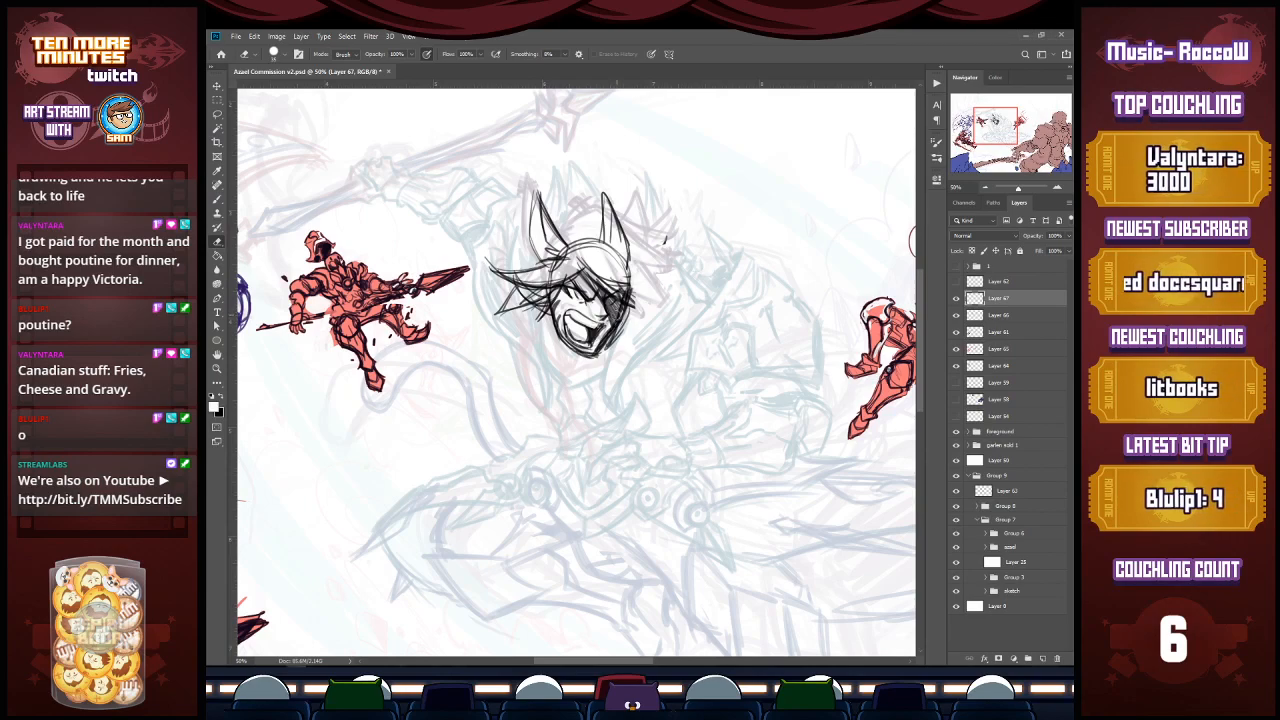
{"action": "key", "text": "b"}
{"action": "left_click_drag", "start_coordinate": [608, 322], "coordinate": [613, 321]}
{"action": "key", "text": "x"}
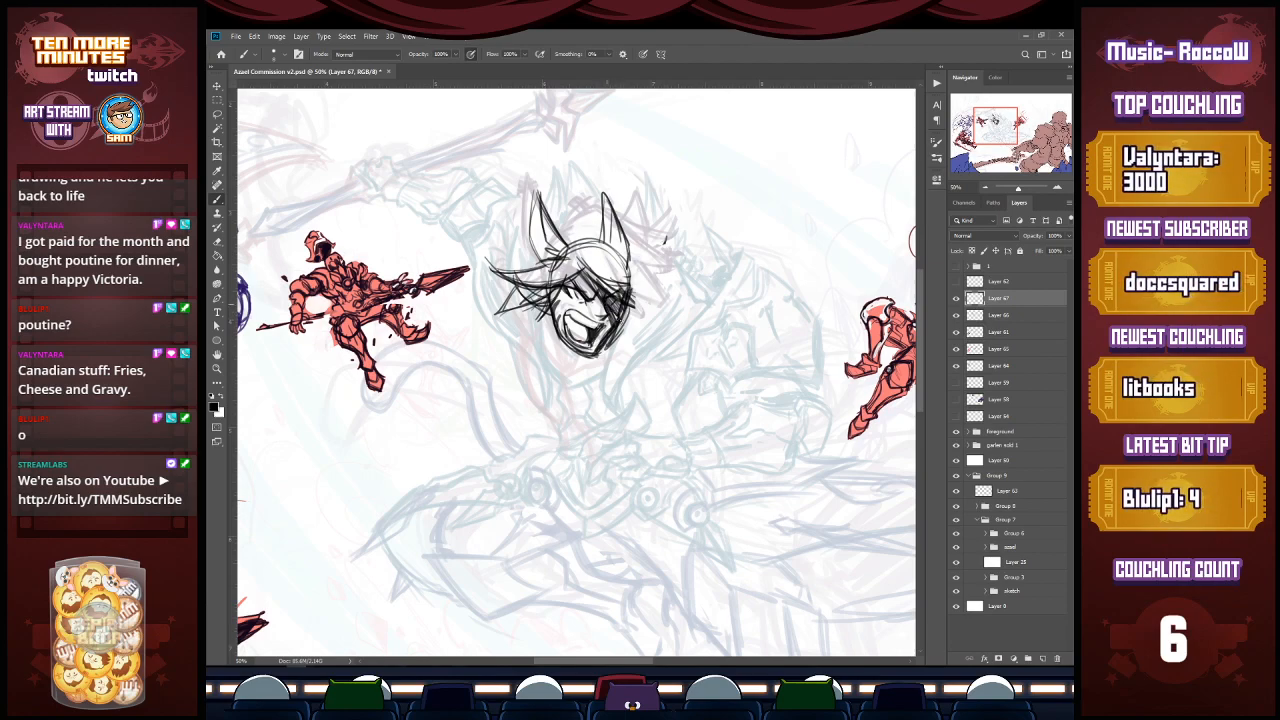
Step: On another new layer, sketch spiky hair over the crown, a dark fringe across the eyes, and locks on both sides of the face
{"action": "left_click", "coordinate": [1043, 657]}
{"action": "left_click_drag", "start_coordinate": [630, 266], "coordinate": [523, 298]}
{"action": "mouse_move", "coordinate": [570, 263]}
{"action": "left_mouse_down"}
{"action": "mouse_move", "coordinate": [522, 298]}
{"action": "mouse_move", "coordinate": [632, 285]}
{"action": "left_mouse_up"}
{"action": "mouse_move", "coordinate": [560, 241]}
{"action": "left_mouse_down"}
{"action": "mouse_move", "coordinate": [634, 237]}
{"action": "mouse_move", "coordinate": [626, 326]}
{"action": "left_mouse_up"}
{"action": "mouse_move", "coordinate": [637, 273]}
{"action": "left_mouse_down"}
{"action": "mouse_move", "coordinate": [622, 337]}
{"action": "mouse_move", "coordinate": [630, 327]}
{"action": "left_mouse_up"}
{"action": "mouse_move", "coordinate": [552, 242]}
{"action": "left_mouse_down"}
{"action": "mouse_move", "coordinate": [631, 235]}
{"action": "mouse_move", "coordinate": [620, 214]}
{"action": "mouse_move", "coordinate": [590, 216]}
{"action": "mouse_move", "coordinate": [612, 220]}
{"action": "mouse_move", "coordinate": [548, 230]}
{"action": "mouse_move", "coordinate": [495, 274]}
{"action": "mouse_move", "coordinate": [486, 228]}
{"action": "mouse_move", "coordinate": [496, 276]}
{"action": "mouse_move", "coordinate": [504, 214]}
{"action": "mouse_move", "coordinate": [582, 230]}
{"action": "left_mouse_up"}
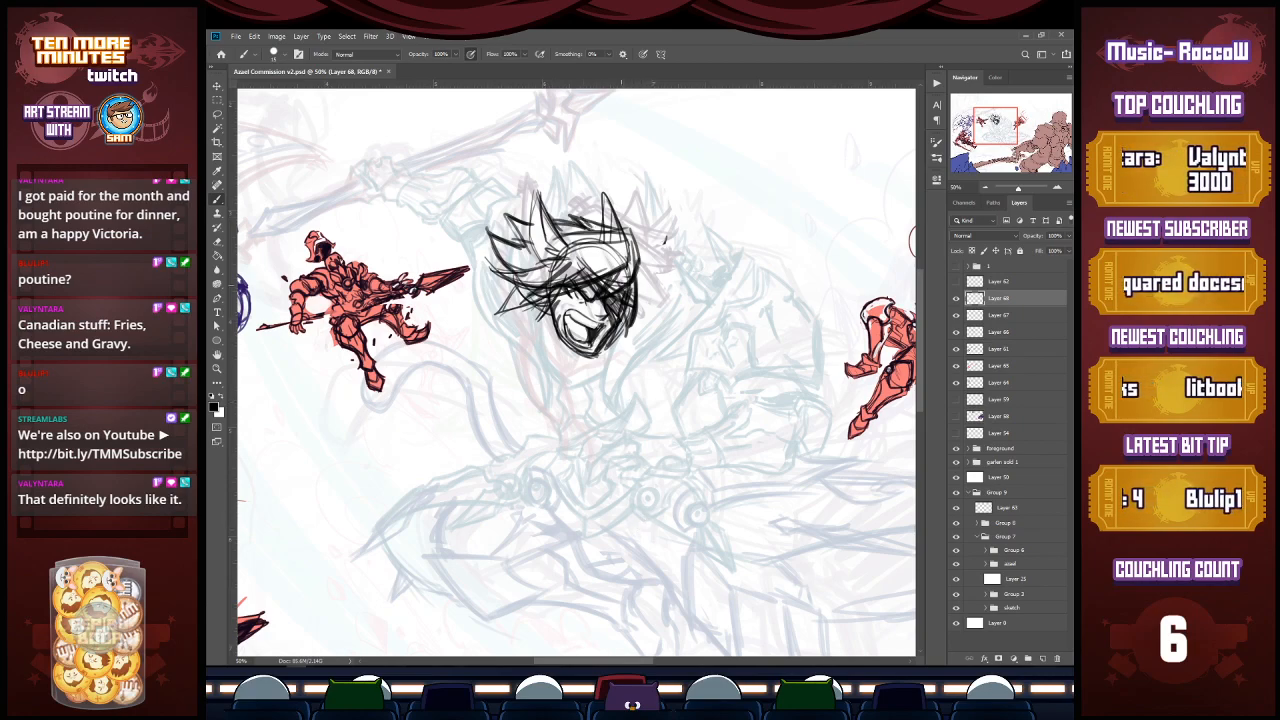
{"action": "left_click_drag", "start_coordinate": [656, 268], "coordinate": [638, 312]}
{"action": "left_click_drag", "start_coordinate": [646, 300], "coordinate": [636, 316]}
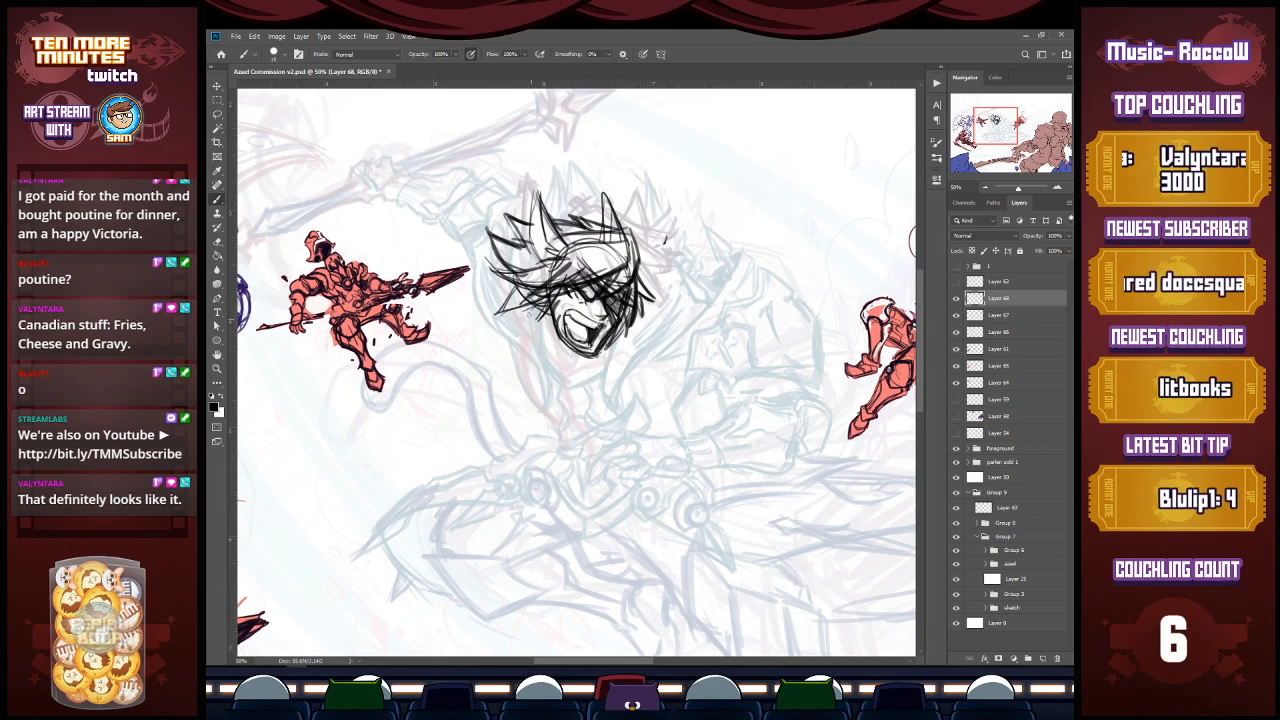
{"action": "left_click_drag", "start_coordinate": [530, 290], "coordinate": [496, 308]}
{"action": "left_click_drag", "start_coordinate": [540, 292], "coordinate": [506, 308]}
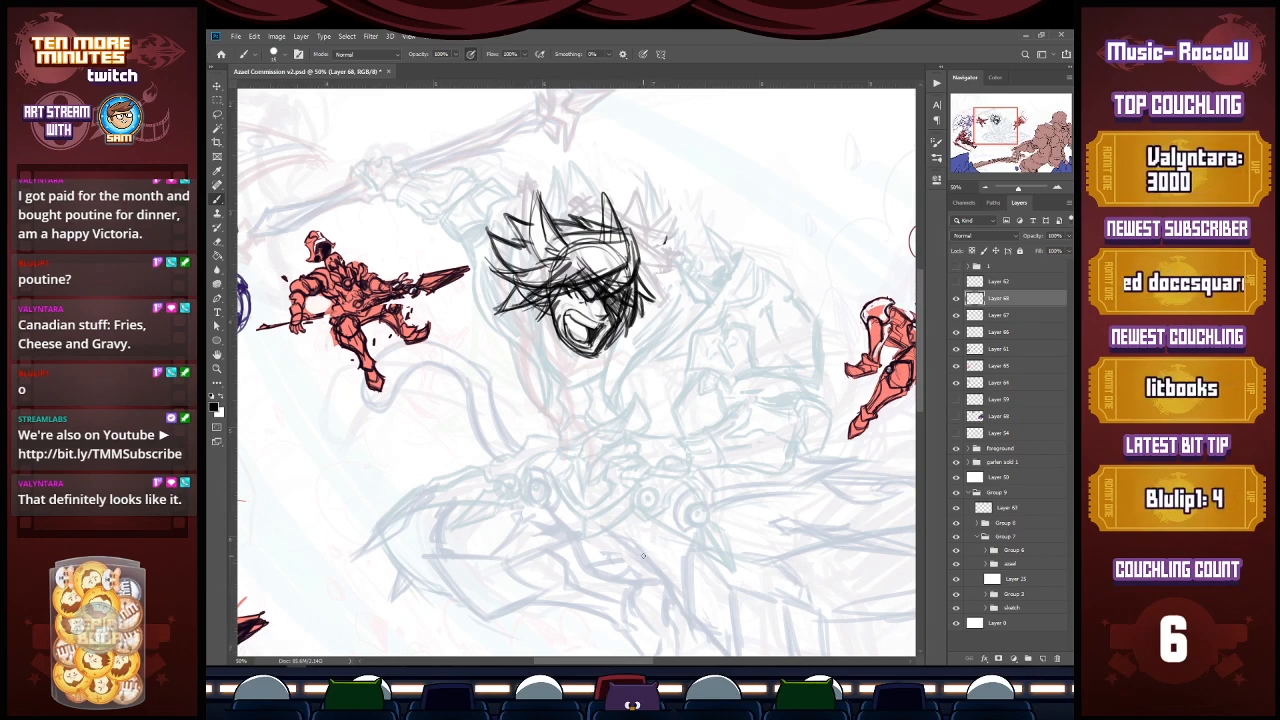
Step: Merge the new hair layers into the head layer and nudge the whole head slightly to the right
{"action": "key", "text": "ctrl+e"}
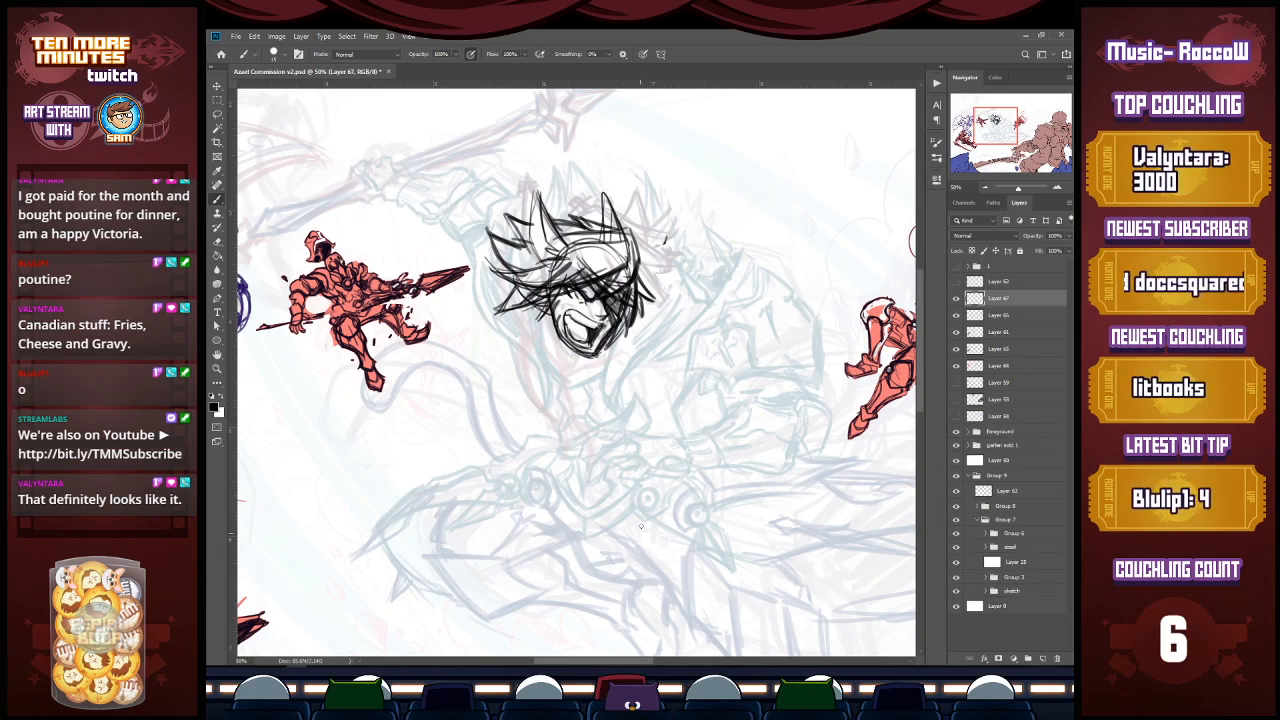
{"action": "left_click_drag", "start_coordinate": [619, 299], "coordinate": [608, 311]}
{"action": "left_click_drag", "start_coordinate": [622, 297], "coordinate": [610, 307]}
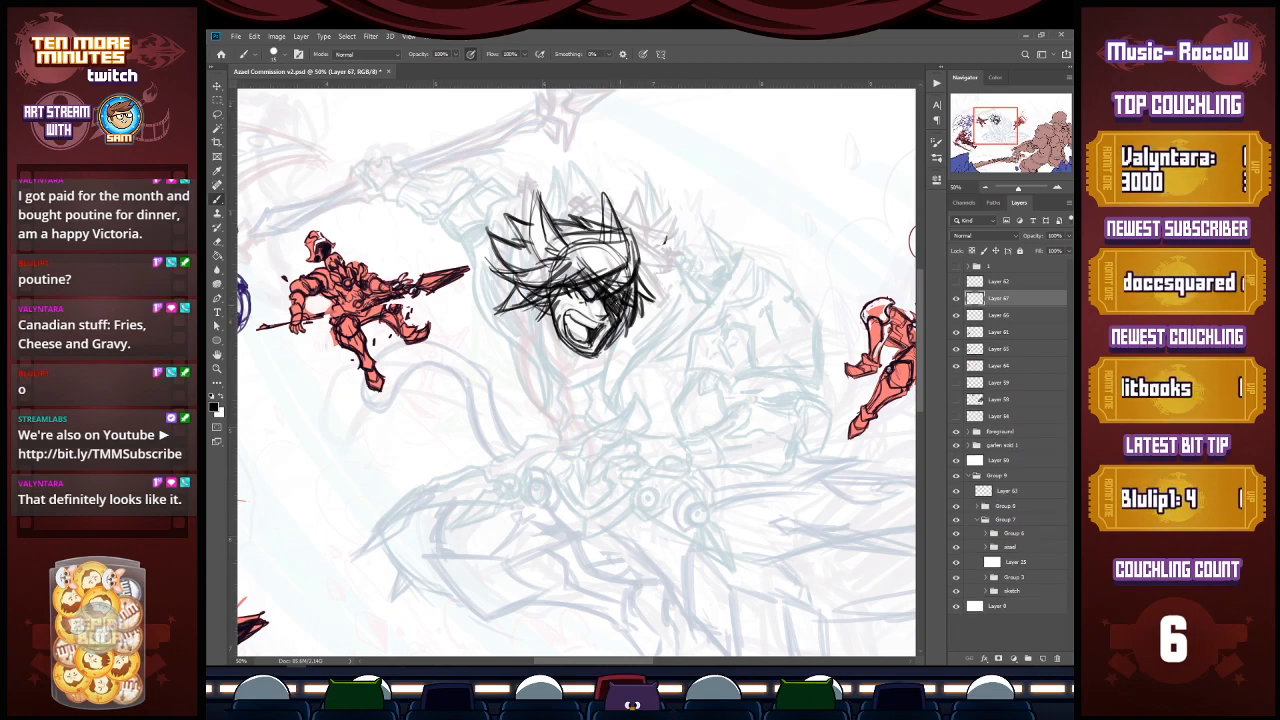
{"action": "key", "text": "v"}
{"action": "key", "text": "ctrl+e"}
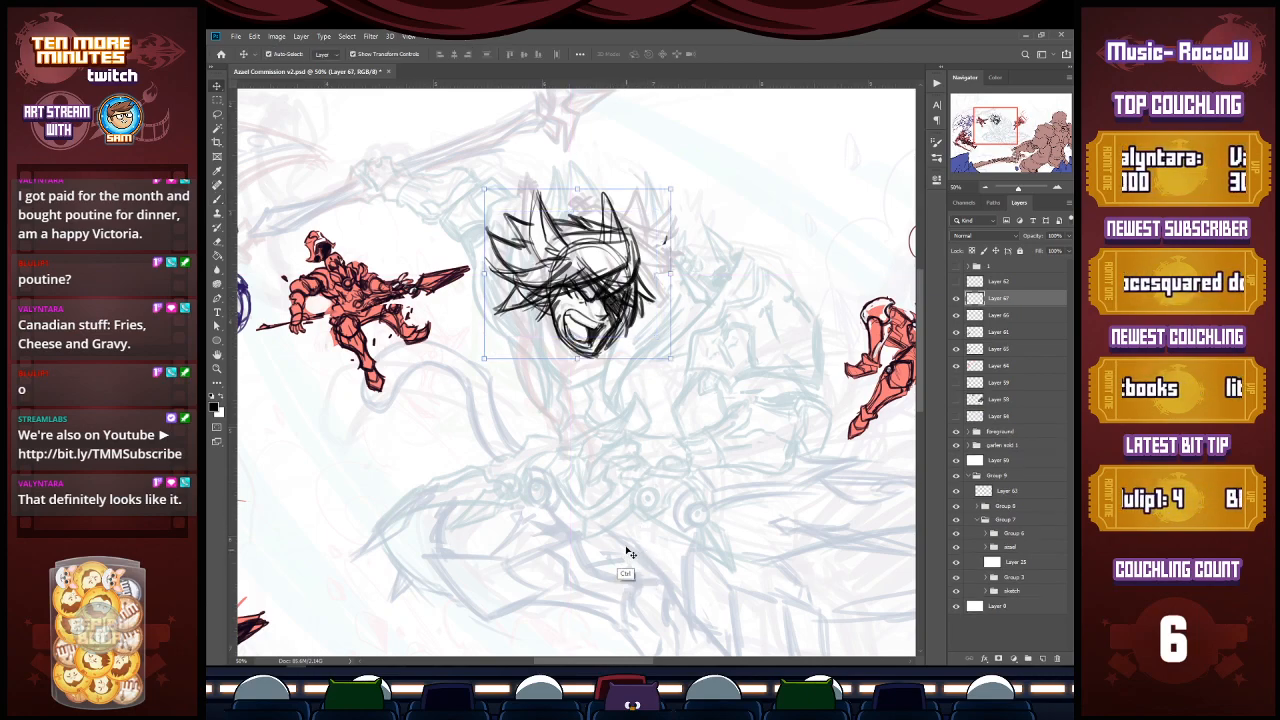
{"action": "mouse_move", "coordinate": [612, 307]}
{"action": "left_mouse_down"}
{"action": "mouse_move", "coordinate": [625, 302]}
{"action": "mouse_move", "coordinate": [621, 315]}
{"action": "mouse_move", "coordinate": [634, 296]}
{"action": "left_mouse_up"}
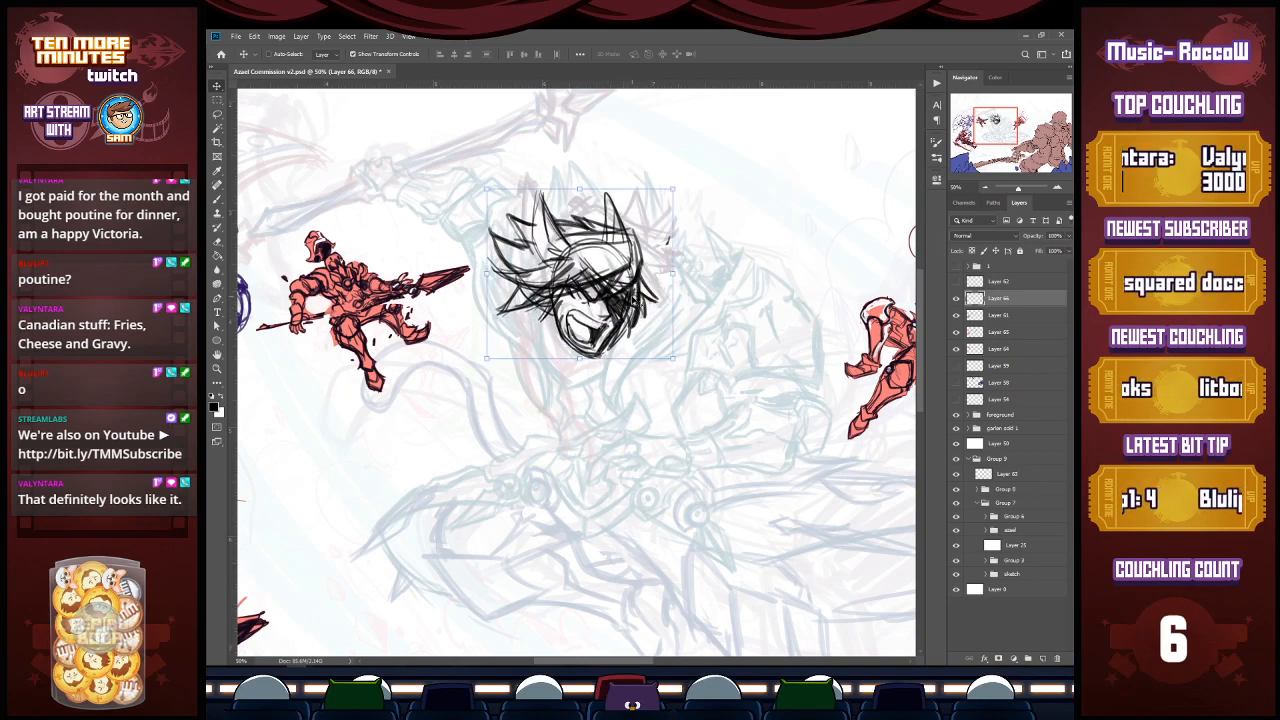
Step: Redraw the top of the head around the right ear, alternating black lines with white cleanup strokes
{"action": "key", "text": "b"}
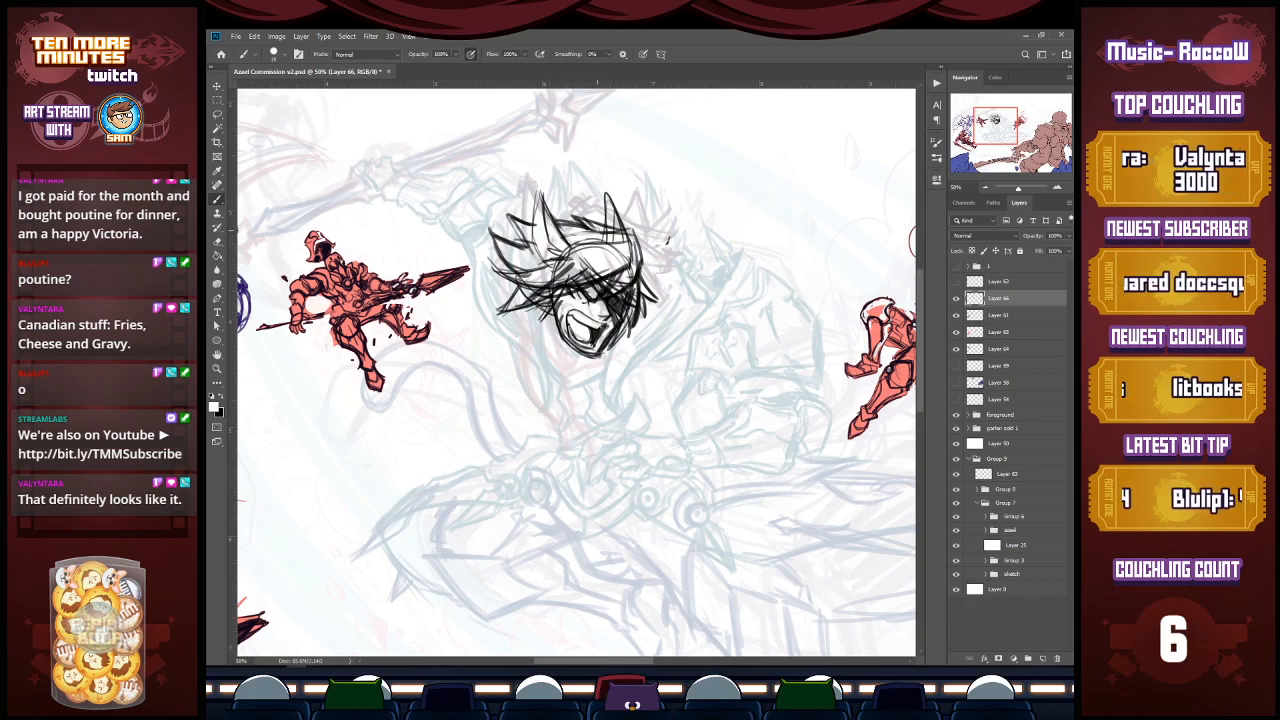
{"action": "mouse_move", "coordinate": [600, 242]}
{"action": "left_mouse_down"}
{"action": "mouse_move", "coordinate": [610, 215]}
{"action": "mouse_move", "coordinate": [638, 268]}
{"action": "mouse_move", "coordinate": [630, 232]}
{"action": "left_mouse_up"}
{"action": "key", "text": "x"}
{"action": "key", "text": "x"}
{"action": "key", "text": "x"}
{"action": "left_click_drag", "start_coordinate": [590, 238], "coordinate": [625, 234]}
{"action": "key", "text": "x"}
{"action": "key", "text": "x"}
{"action": "mouse_move", "coordinate": [592, 235]}
{"action": "left_mouse_down"}
{"action": "mouse_move", "coordinate": [632, 227]}
{"action": "mouse_move", "coordinate": [640, 251]}
{"action": "left_mouse_up"}
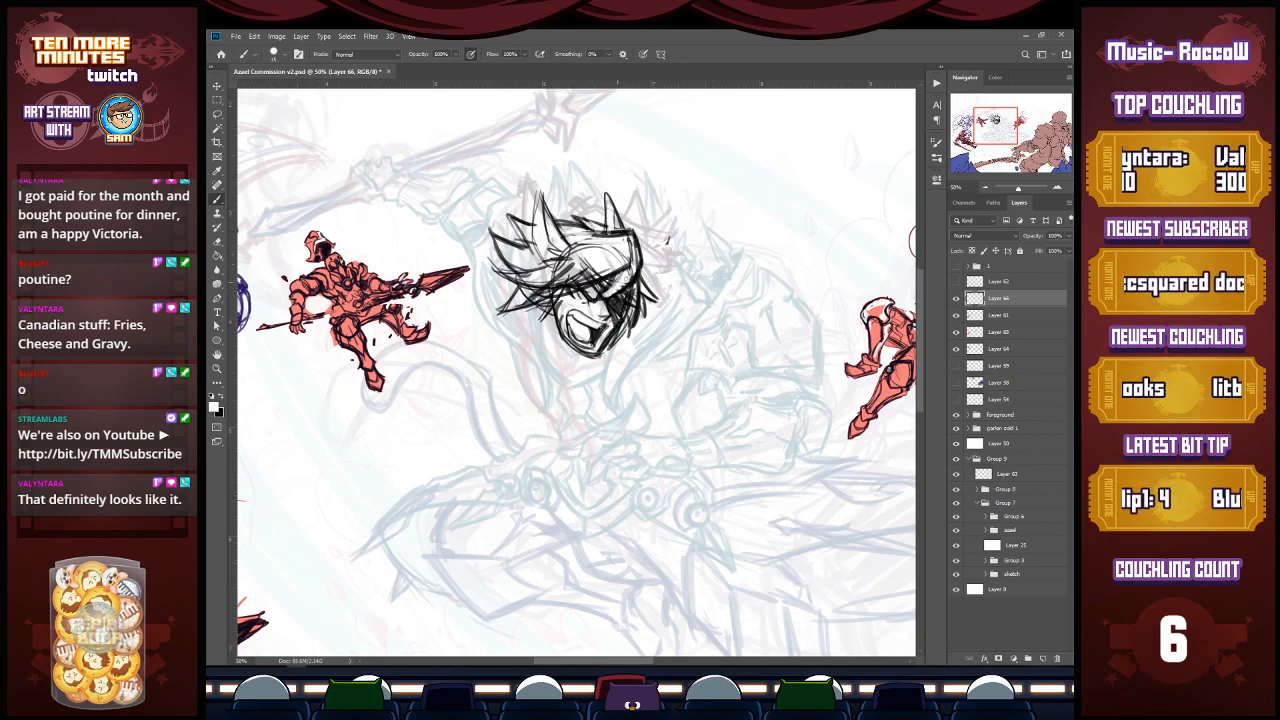
Step: Clean up the fringe with white and strengthen the face outline, jaw, nose and left ear in black
{"action": "left_click_drag", "start_coordinate": [597, 299], "coordinate": [624, 272]}
{"action": "key", "text": "x"}
{"action": "mouse_move", "coordinate": [546, 291]}
{"action": "left_mouse_down"}
{"action": "mouse_move", "coordinate": [577, 287]}
{"action": "mouse_move", "coordinate": [555, 311]}
{"action": "left_mouse_up"}
{"action": "mouse_move", "coordinate": [562, 329]}
{"action": "left_mouse_down"}
{"action": "mouse_move", "coordinate": [575, 353]}
{"action": "mouse_move", "coordinate": [595, 349]}
{"action": "left_mouse_up"}
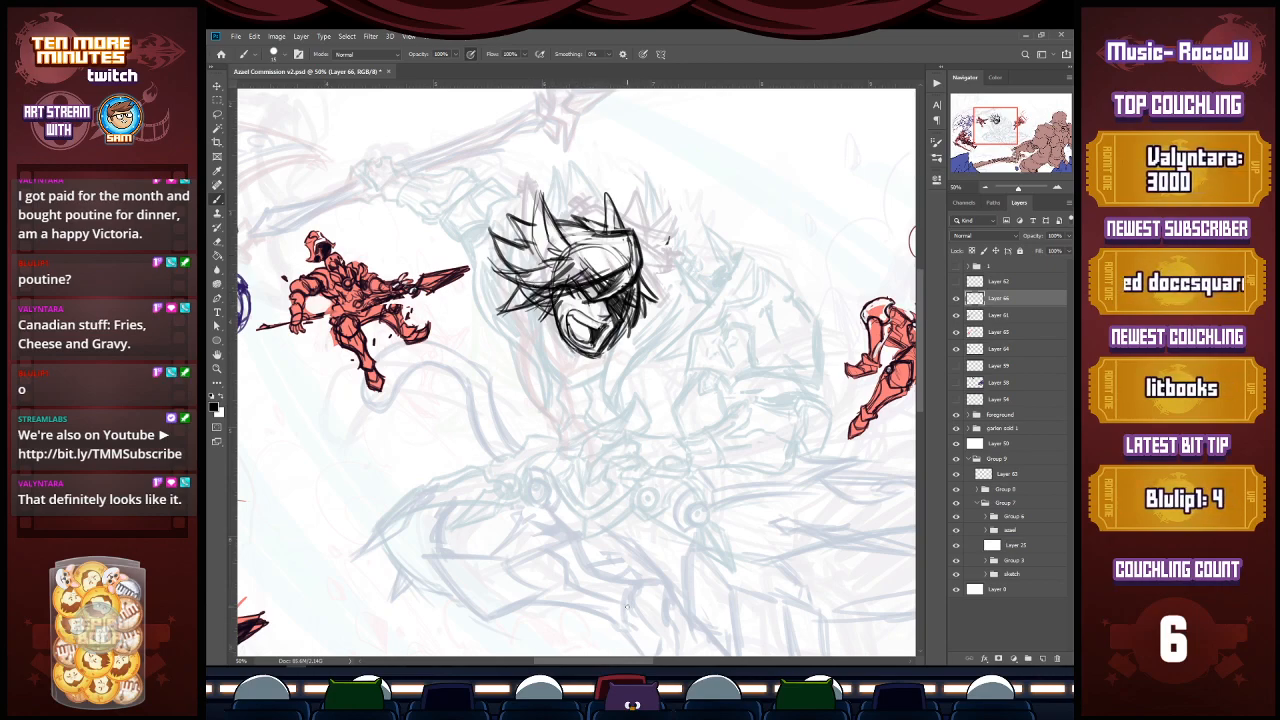
{"action": "left_click_drag", "start_coordinate": [566, 308], "coordinate": [581, 303]}
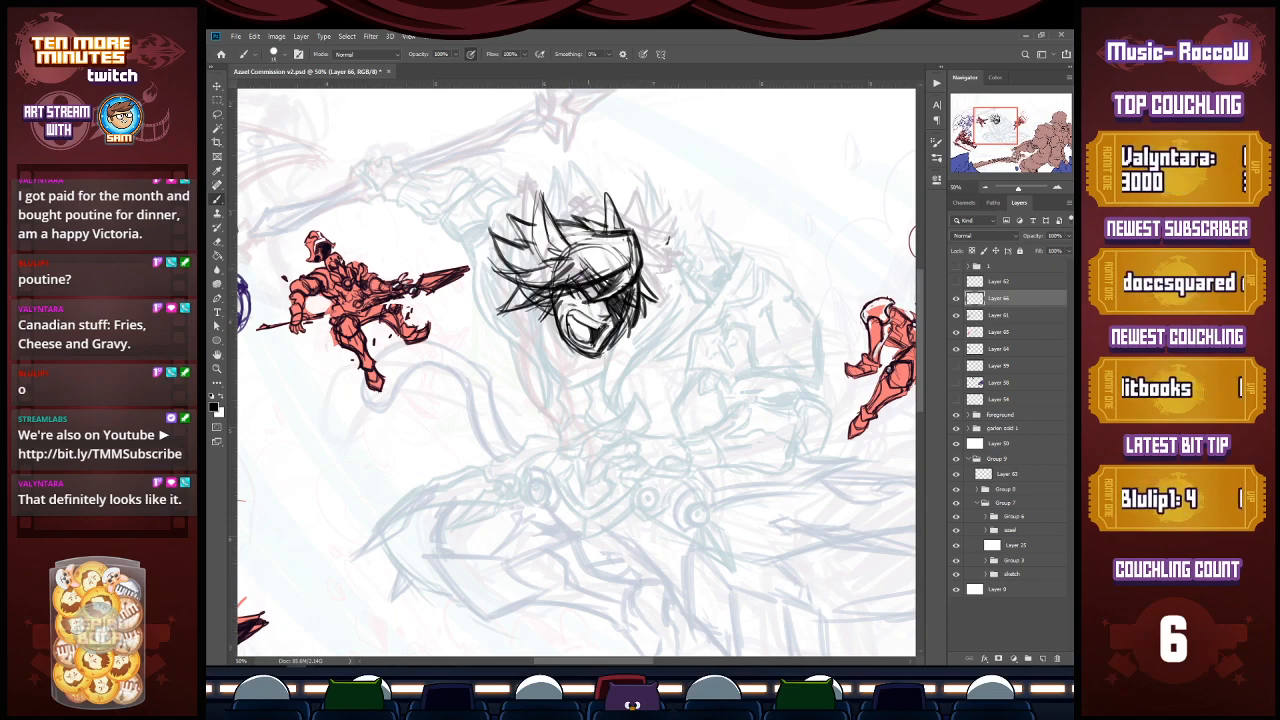
{"action": "mouse_move", "coordinate": [550, 200]}
{"action": "left_mouse_down"}
{"action": "mouse_move", "coordinate": [542, 248]}
{"action": "mouse_move", "coordinate": [532, 242]}
{"action": "mouse_move", "coordinate": [536, 262]}
{"action": "mouse_move", "coordinate": [556, 259]}
{"action": "left_mouse_up"}
Step: Nudge the head slightly upward over the rough sketch and check its placement within the wider composition
{"action": "key", "text": "v"}
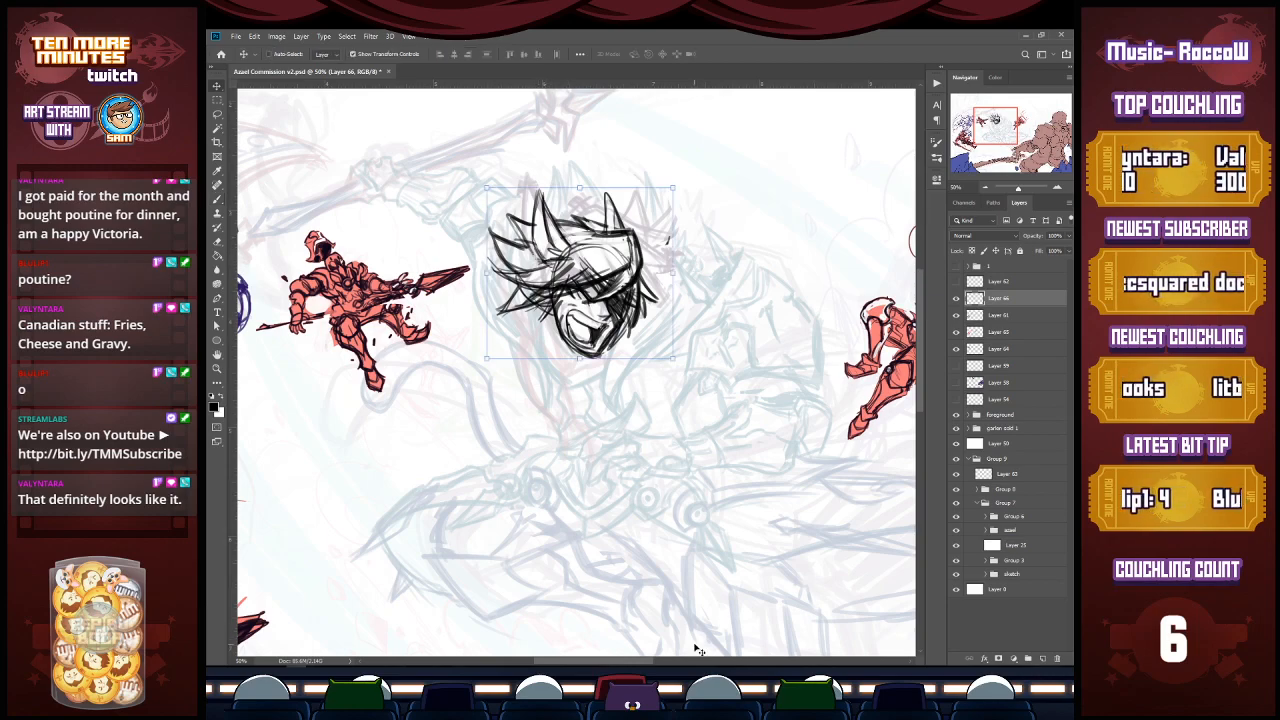
{"action": "left_click_drag", "start_coordinate": [632, 282], "coordinate": [634, 270]}
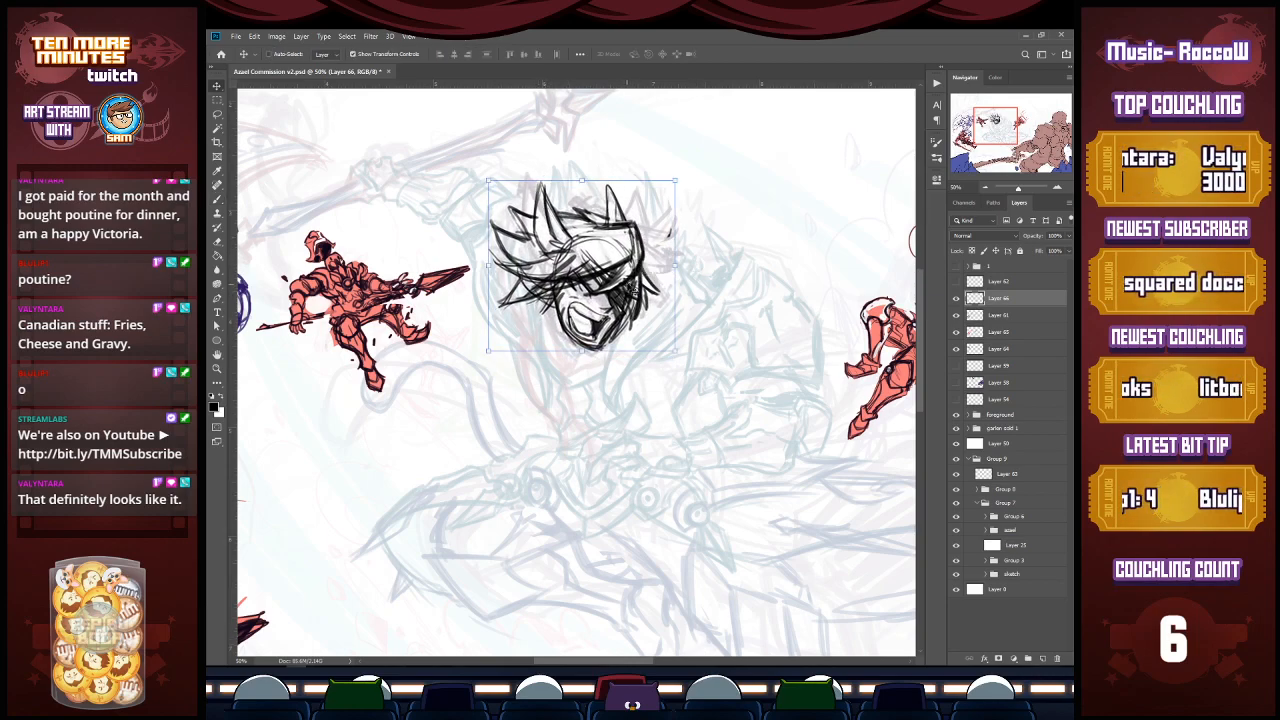
{"action": "left_click_drag", "start_coordinate": [624, 322], "coordinate": [624, 314]}
{"action": "key", "text": "z"}
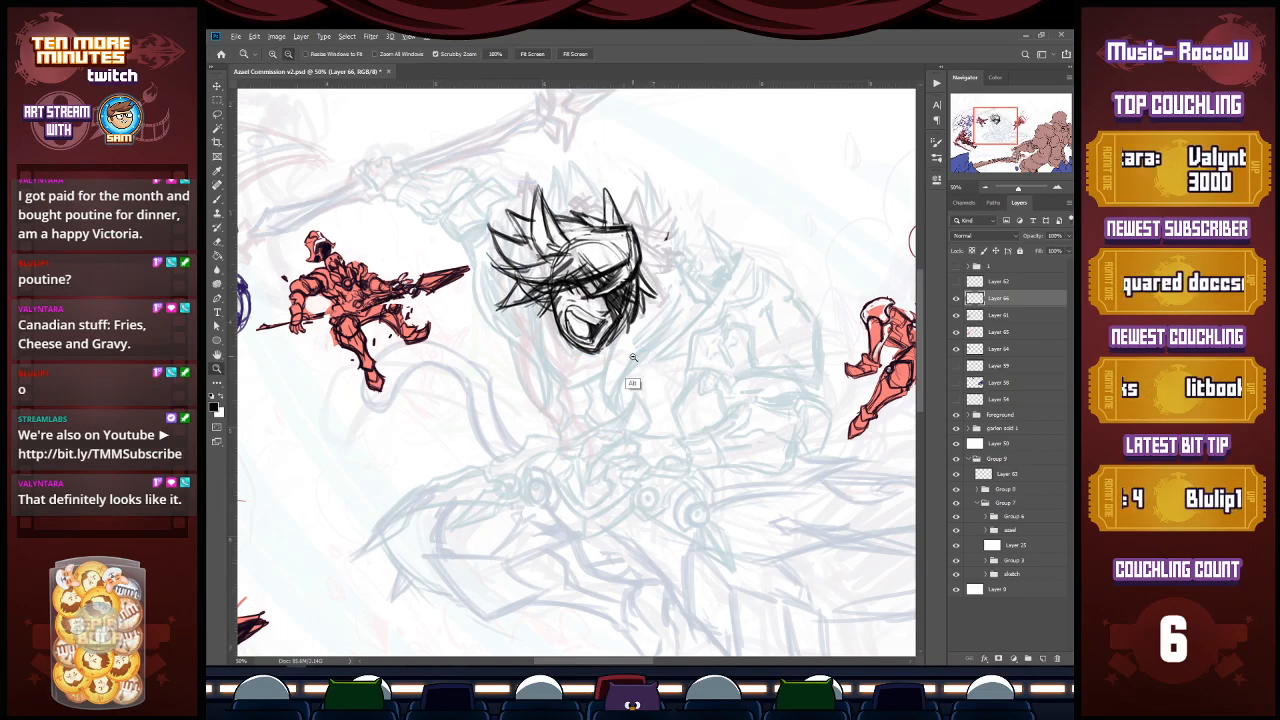
{"action": "left_click", "coordinate": [635, 384], "text": "alt"}
{"action": "left_click", "coordinate": [641, 388], "text": "alt"}
{"action": "left_click", "coordinate": [645, 391], "text": "alt"}
{"action": "key", "text": "v"}
{"action": "key", "text": "z"}
{"action": "left_click", "coordinate": [561, 348]}
{"action": "left_click", "coordinate": [560, 347]}
{"action": "left_click", "coordinate": [560, 347]}
Step: Move the head aside to compare it with the rough sketch, place it back over the rough head, and enlarge it slightly
{"action": "key", "text": "v"}
{"action": "mouse_move", "coordinate": [612, 318]}
{"action": "left_mouse_down"}
{"action": "mouse_move", "coordinate": [661, 224]}
{"action": "mouse_move", "coordinate": [741, 189]}
{"action": "mouse_move", "coordinate": [613, 258]}
{"action": "mouse_move", "coordinate": [612, 338]}
{"action": "mouse_move", "coordinate": [611, 308]}
{"action": "mouse_move", "coordinate": [782, 299]}
{"action": "mouse_move", "coordinate": [790, 322]}
{"action": "left_mouse_up"}
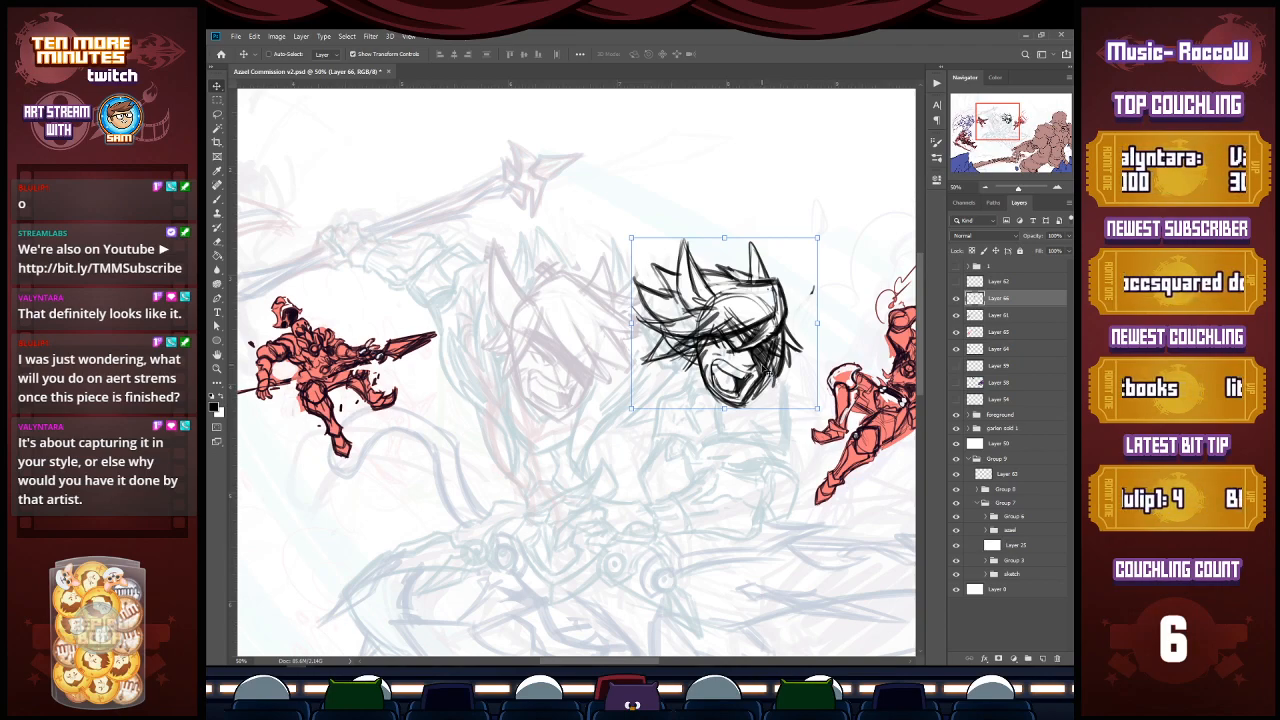
{"action": "left_click_drag", "start_coordinate": [766, 367], "coordinate": [590, 376]}
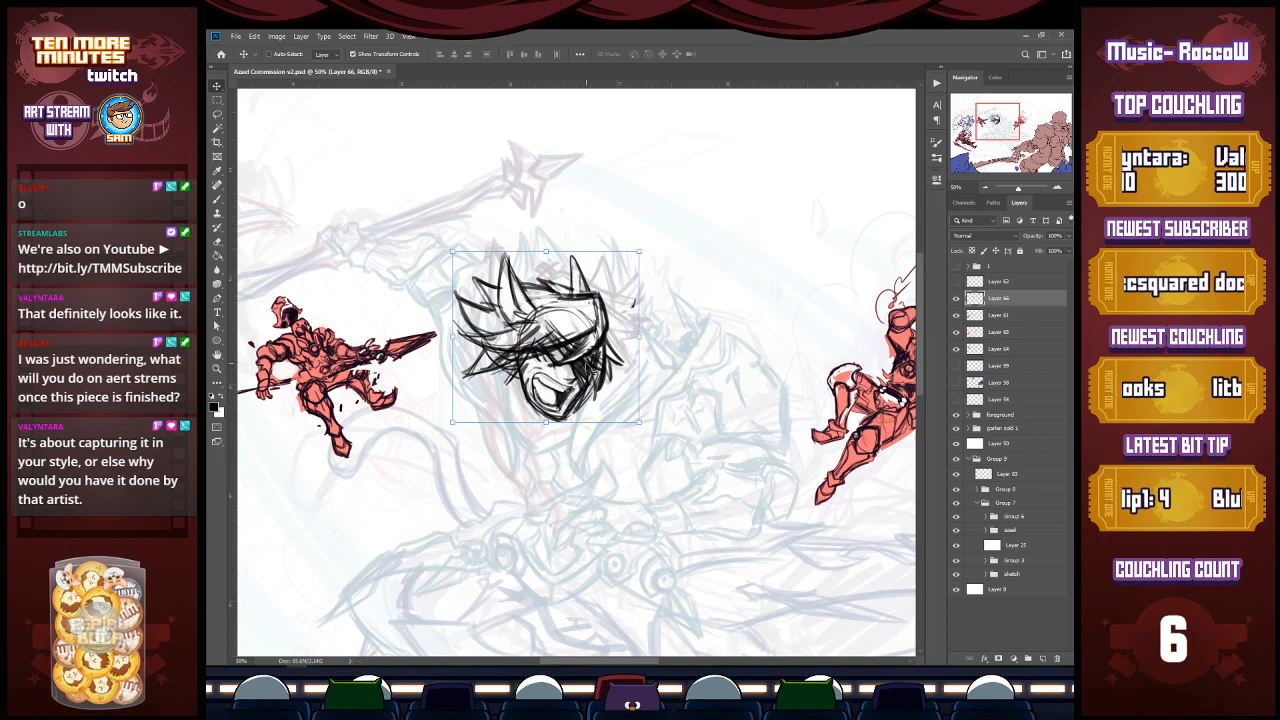
{"action": "left_click_drag", "start_coordinate": [640, 252], "coordinate": [655, 232]}
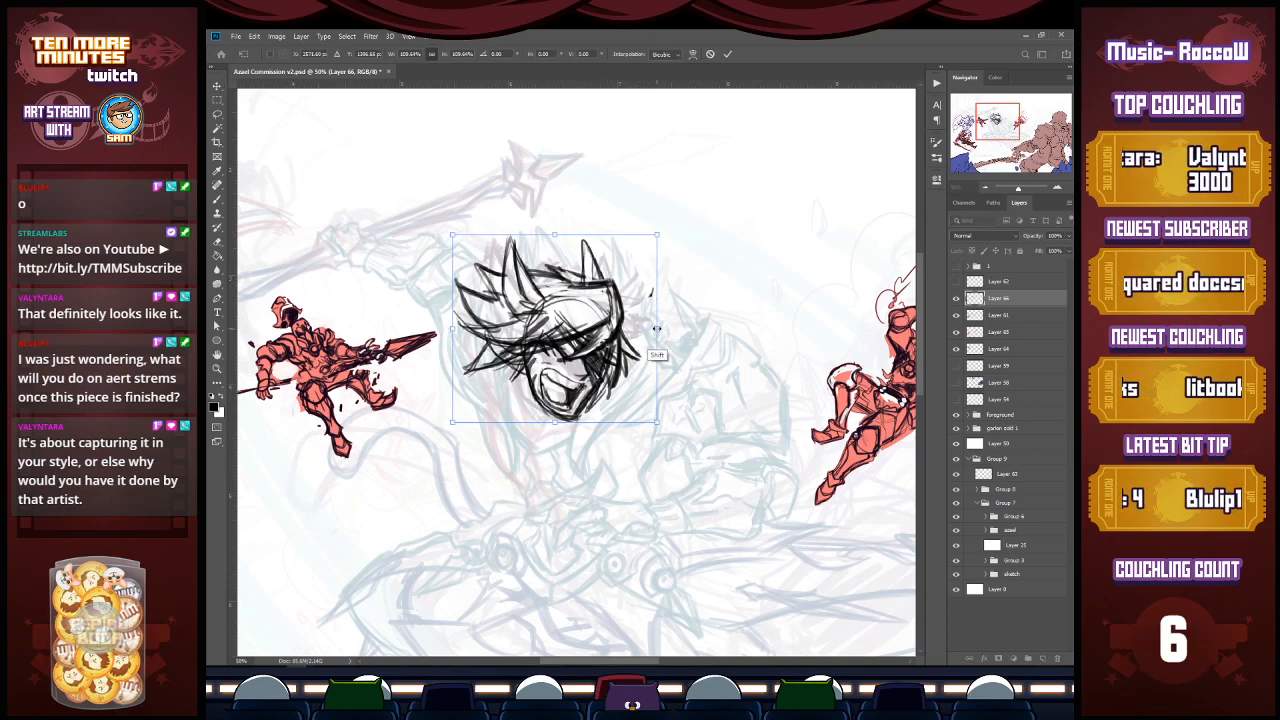
{"action": "key", "text": "Return"}
{"action": "mouse_move", "coordinate": [656, 323]}
{"action": "left_mouse_down"}
{"action": "mouse_move", "coordinate": [665, 314]}
{"action": "mouse_move", "coordinate": [608, 347]}
{"action": "left_mouse_up"}
{"action": "key", "text": "Return"}
Step: Fine-tune the enlarged head's position against the full composition
{"action": "key", "text": "z"}
{"action": "left_click", "coordinate": [643, 393], "text": "alt"}
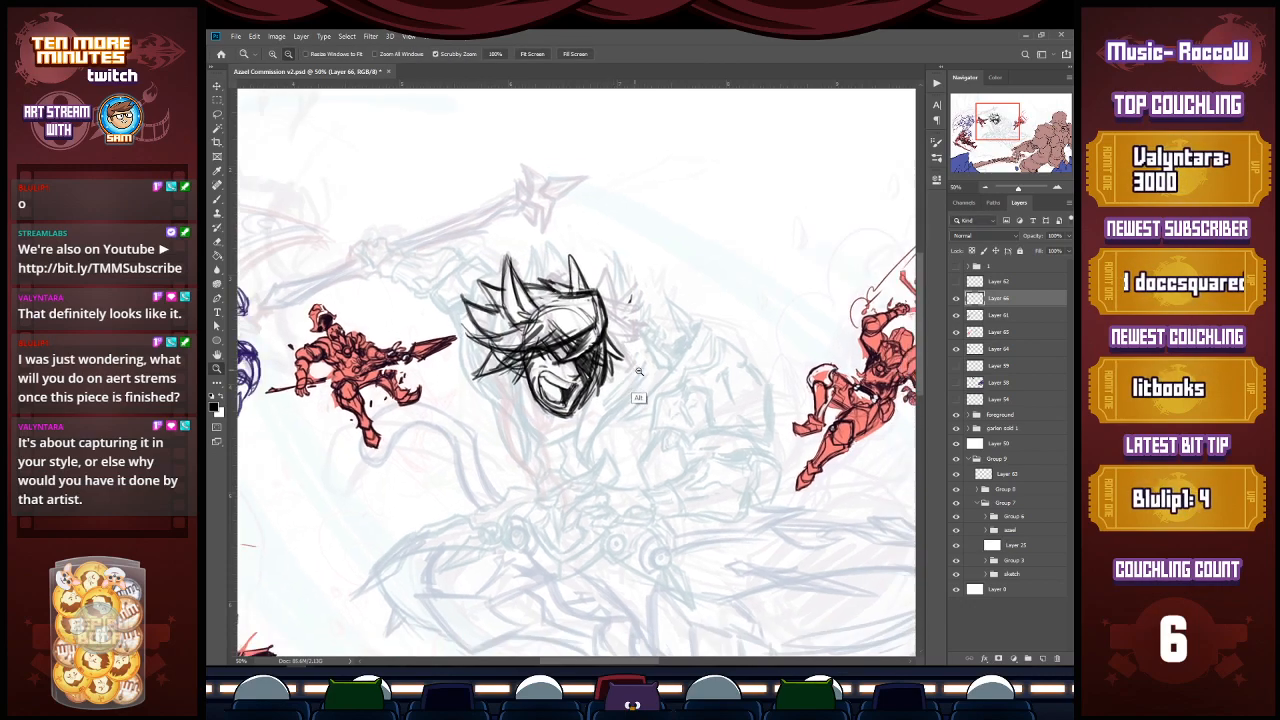
{"action": "left_click", "coordinate": [645, 368], "text": "alt"}
{"action": "key", "text": "v"}
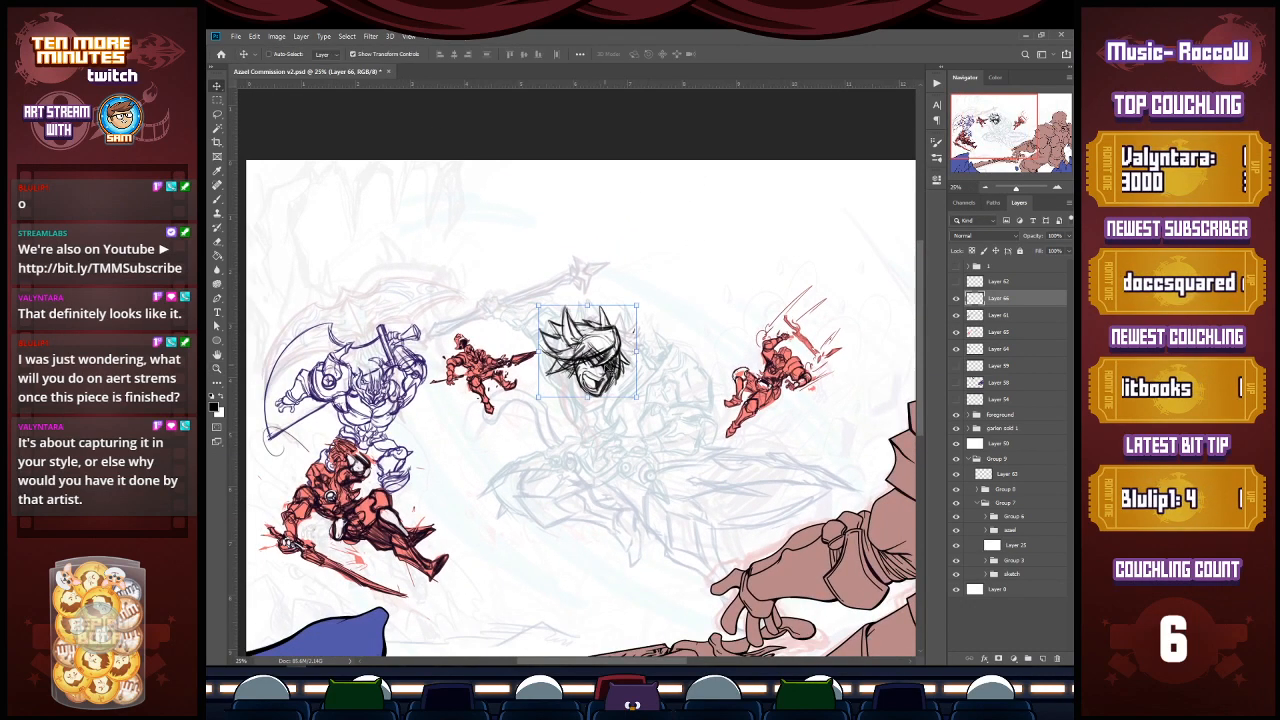
{"action": "left_click_drag", "start_coordinate": [612, 348], "coordinate": [564, 414]}
{"action": "key", "text": "z"}
{"action": "left_click", "coordinate": [583, 392]}
Step: Draw a long curved line from the left side of the head down past the neck, and reinforce the chin and right hair edge
{"action": "key", "text": "b"}
{"action": "left_click_drag", "start_coordinate": [556, 370], "coordinate": [588, 452]}
{"action": "left_click_drag", "start_coordinate": [552, 362], "coordinate": [583, 436]}
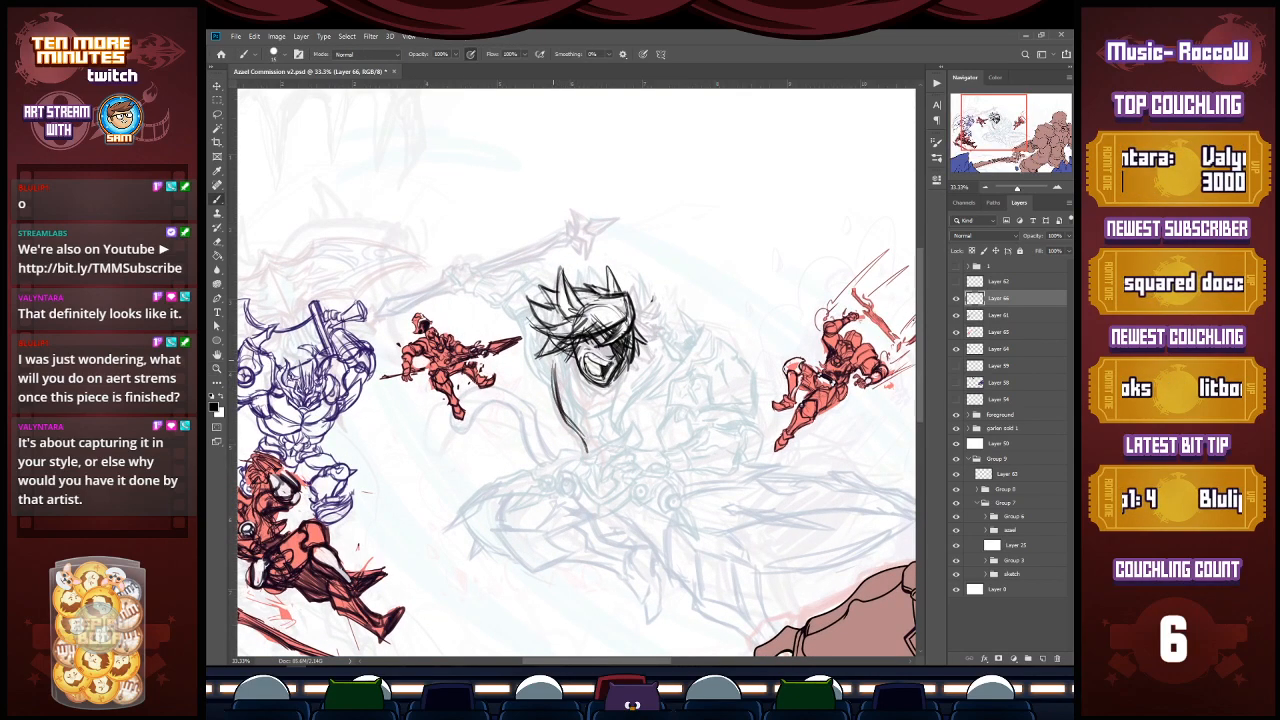
{"action": "left_click_drag", "start_coordinate": [581, 374], "coordinate": [591, 399]}
{"action": "left_click_drag", "start_coordinate": [637, 347], "coordinate": [651, 355]}
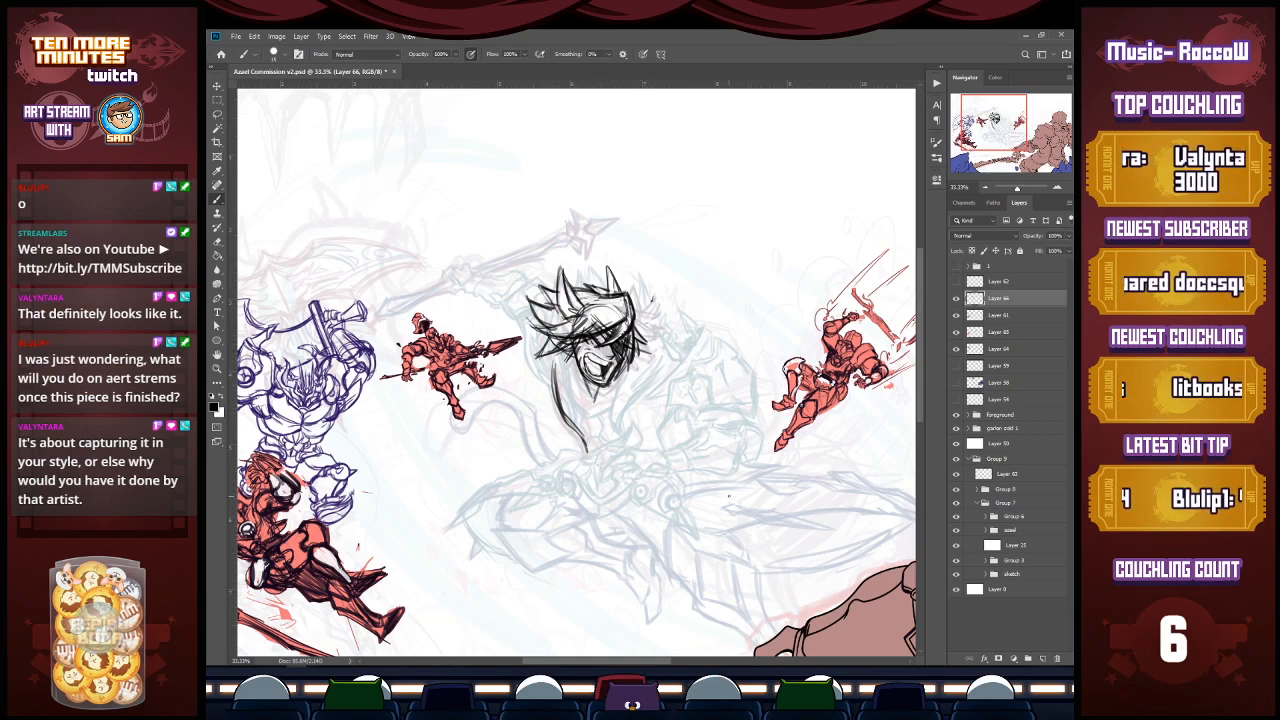
Step: Rough in the neck, collar and right shoulder lines, erase the stray end of the lower neck line, and save the document
{"action": "mouse_move", "coordinate": [615, 416]}
{"action": "left_mouse_down"}
{"action": "mouse_move", "coordinate": [608, 379]}
{"action": "mouse_move", "coordinate": [634, 359]}
{"action": "mouse_move", "coordinate": [664, 292]}
{"action": "mouse_move", "coordinate": [677, 346]}
{"action": "left_mouse_up"}
{"action": "left_click_drag", "start_coordinate": [580, 398], "coordinate": [596, 410]}
{"action": "mouse_move", "coordinate": [578, 366]}
{"action": "left_mouse_down"}
{"action": "mouse_move", "coordinate": [554, 396]}
{"action": "mouse_move", "coordinate": [569, 412]}
{"action": "mouse_move", "coordinate": [634, 421]}
{"action": "mouse_move", "coordinate": [612, 428]}
{"action": "left_mouse_up"}
{"action": "left_click_drag", "start_coordinate": [596, 388], "coordinate": [594, 416]}
{"action": "left_click_drag", "start_coordinate": [560, 356], "coordinate": [553, 390]}
{"action": "left_click_drag", "start_coordinate": [560, 403], "coordinate": [579, 432]}
{"action": "key", "text": "e"}
{"action": "mouse_move", "coordinate": [586, 450]}
{"action": "left_mouse_down"}
{"action": "mouse_move", "coordinate": [566, 422]}
{"action": "mouse_move", "coordinate": [582, 441]}
{"action": "mouse_move", "coordinate": [578, 424]}
{"action": "mouse_move", "coordinate": [580, 456]}
{"action": "left_mouse_up"}
{"action": "key", "text": "b"}
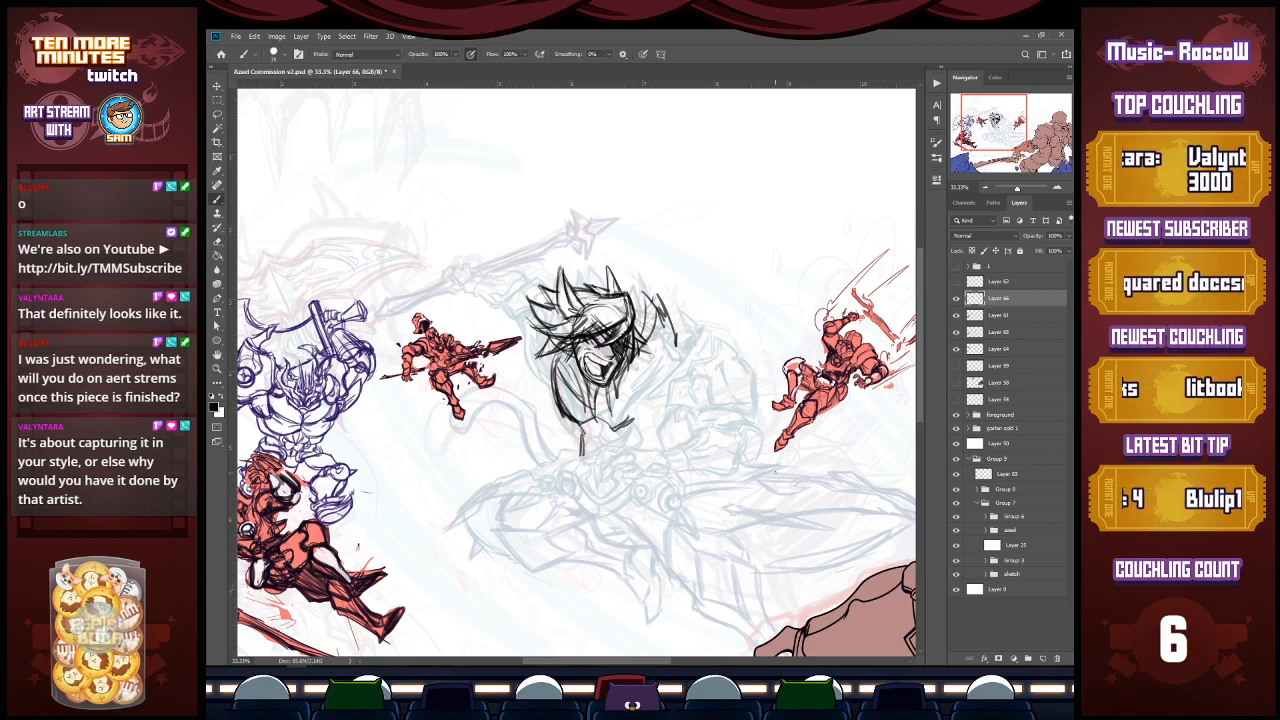
{"action": "key", "text": "ctrl+s"}
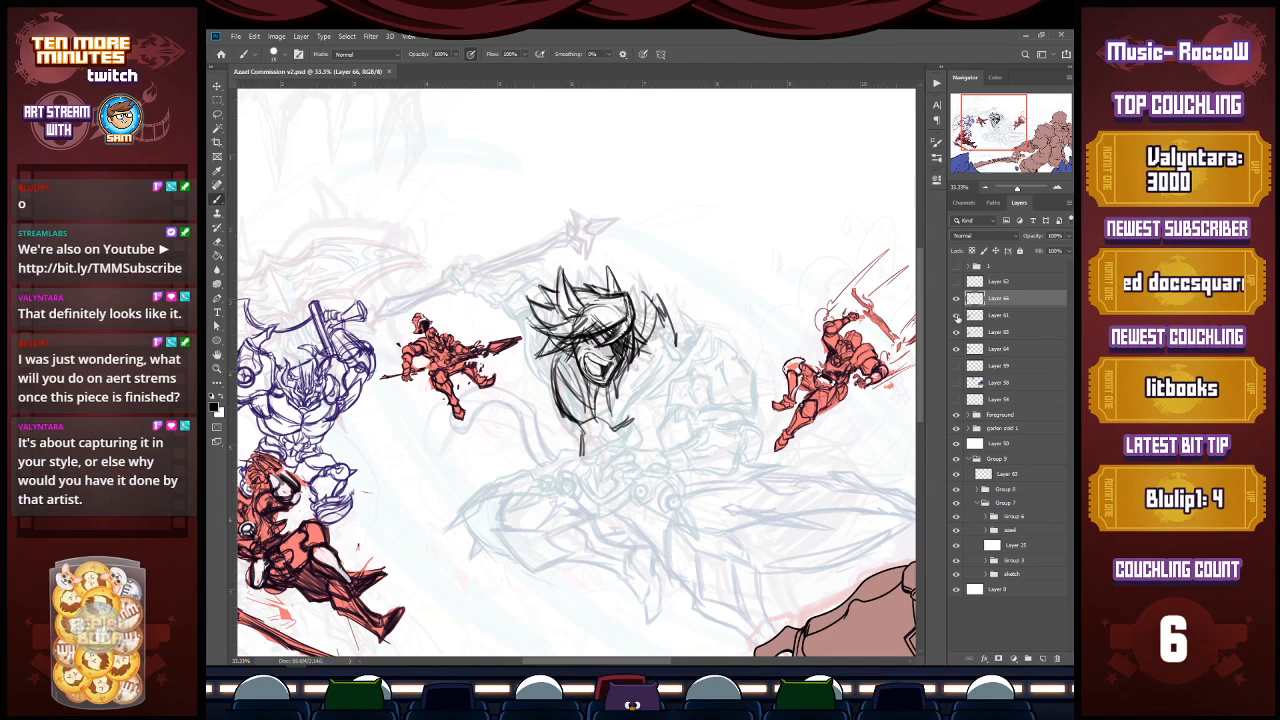
Step: Compare the head drawing with the underlying rough by toggling its layer, shift it slightly up and right, and save the document
{"action": "left_click", "coordinate": [956, 298]}
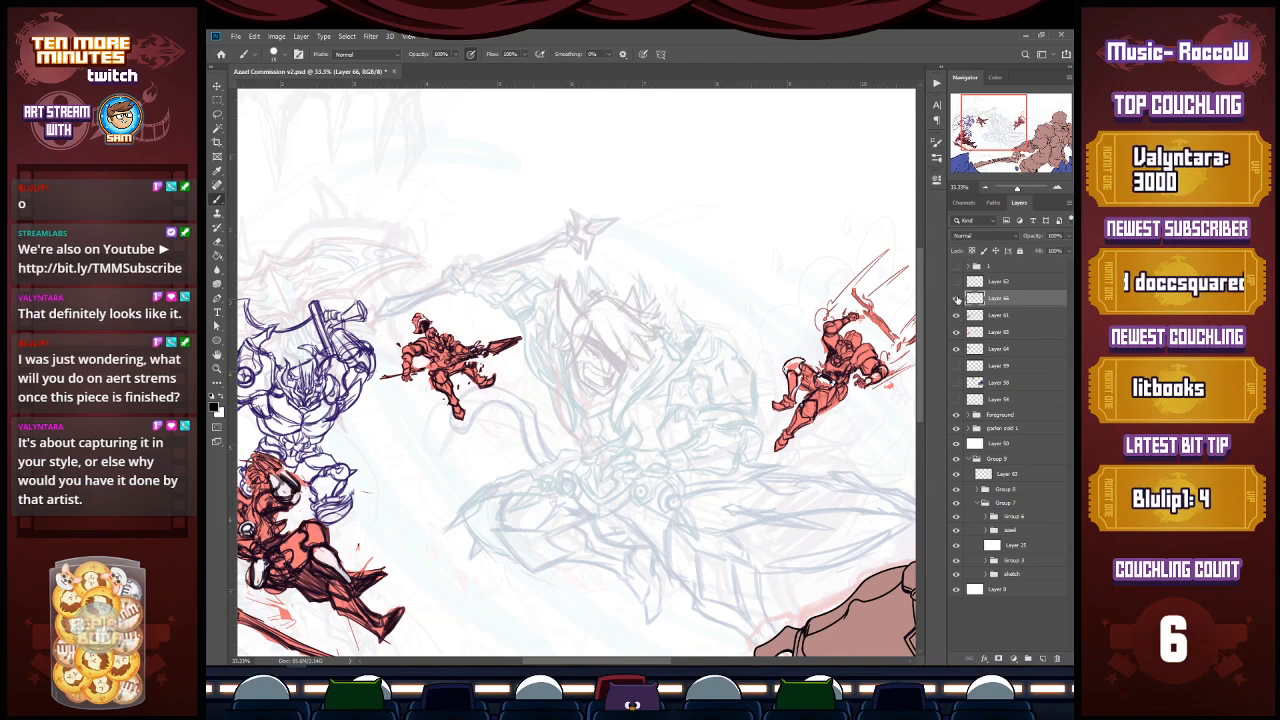
{"action": "left_click", "coordinate": [956, 298]}
{"action": "key", "text": "v"}
{"action": "left_click_drag", "start_coordinate": [623, 360], "coordinate": [627, 340]}
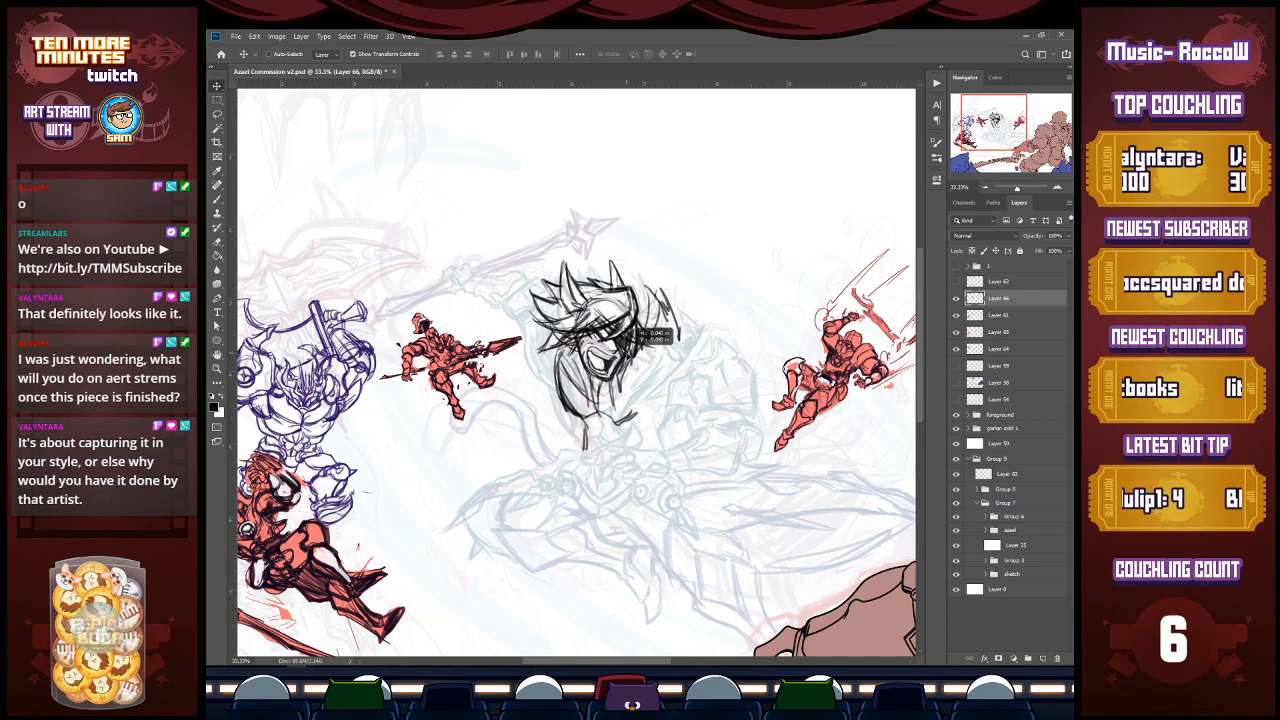
{"action": "key", "text": "b"}
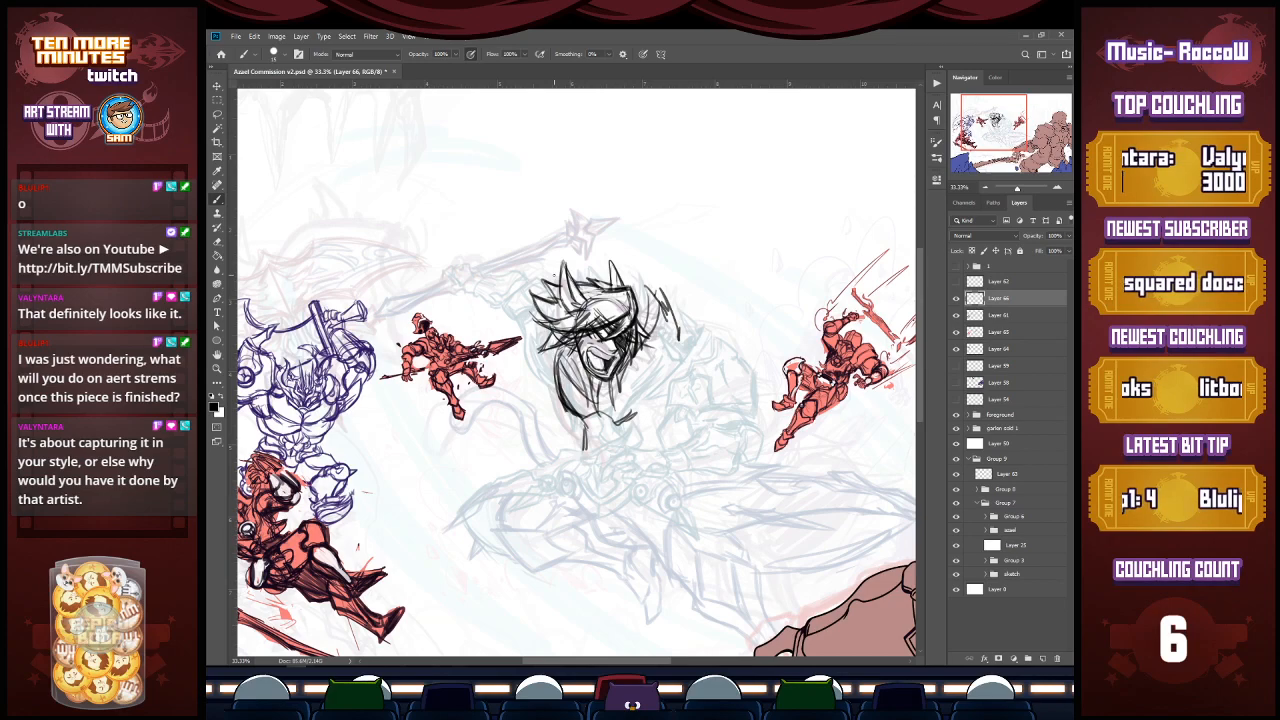
{"action": "key", "text": "ctrl+s"}
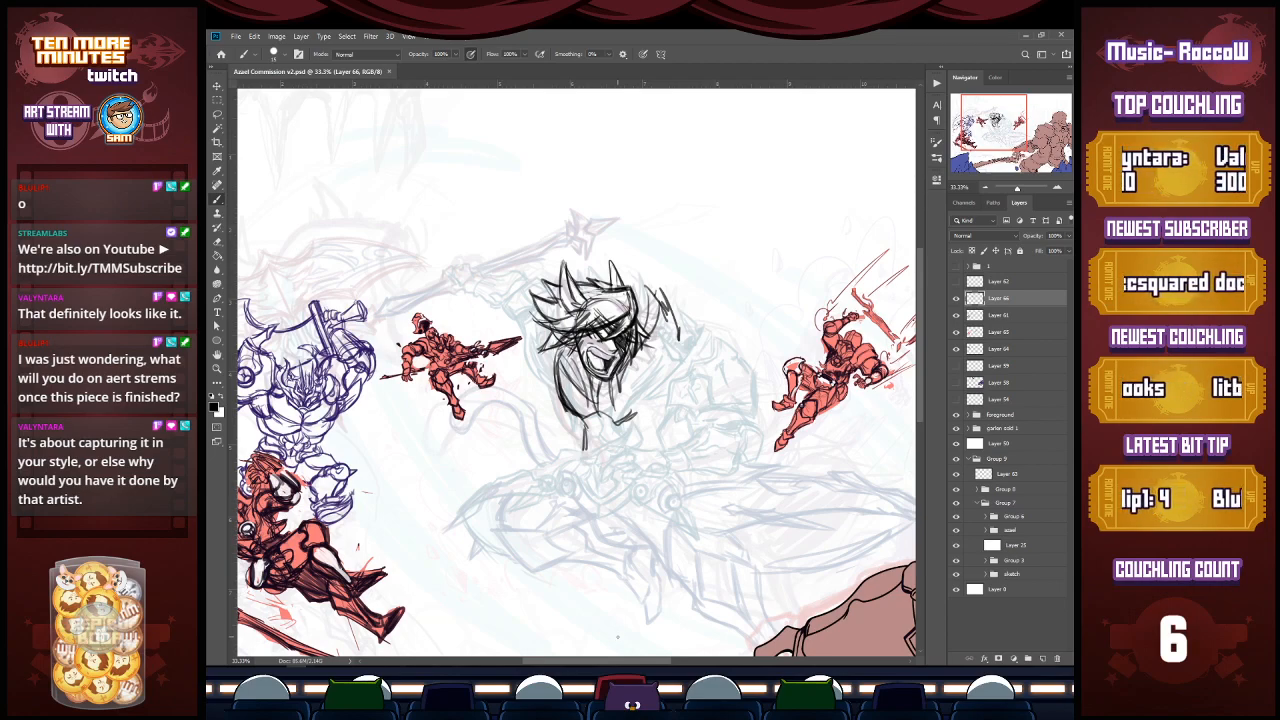
Step: Darken the central character's near cheek edge and outline the rounded raised shoulder behind the left side of the spiky hair
{"action": "mouse_move", "coordinate": [1006, 128]}
{"action": "left_mouse_down"}
{"action": "mouse_move", "coordinate": [1021, 129]}
{"action": "mouse_move", "coordinate": [1001, 129]}
{"action": "left_mouse_up"}
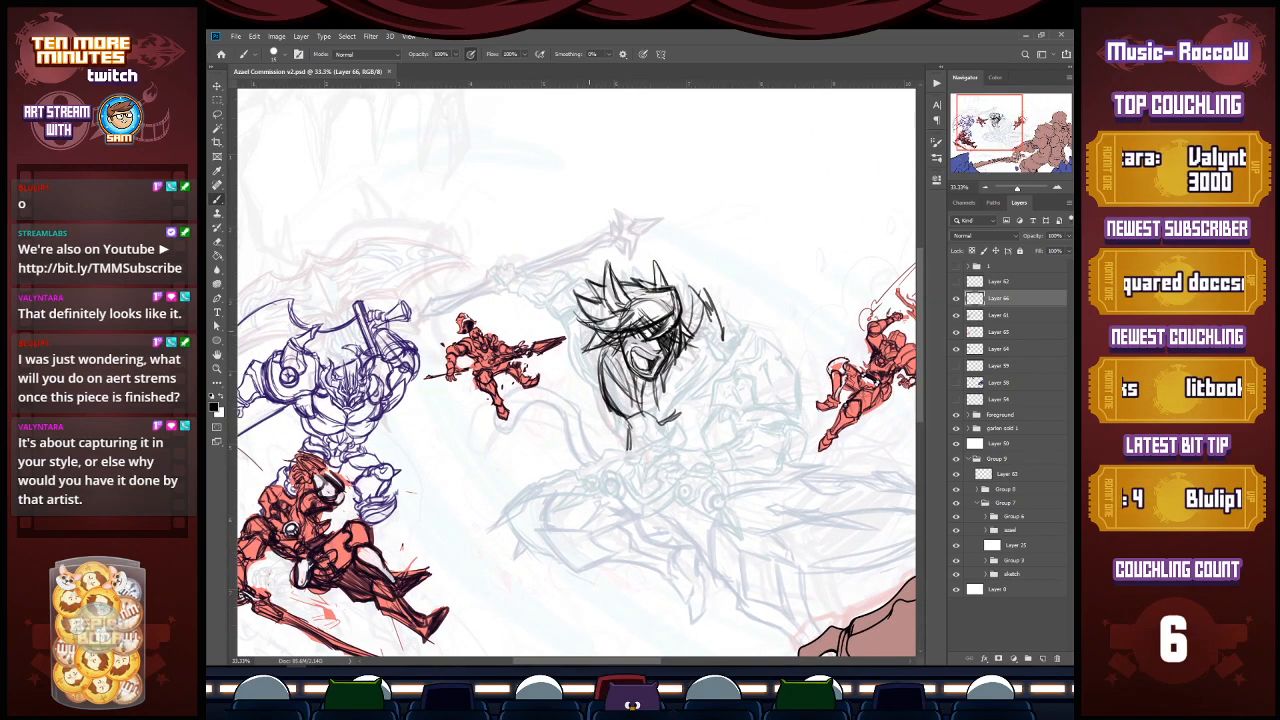
{"action": "mouse_move", "coordinate": [600, 370]}
{"action": "left_mouse_down"}
{"action": "mouse_move", "coordinate": [583, 324]}
{"action": "mouse_move", "coordinate": [597, 361]}
{"action": "left_mouse_up"}
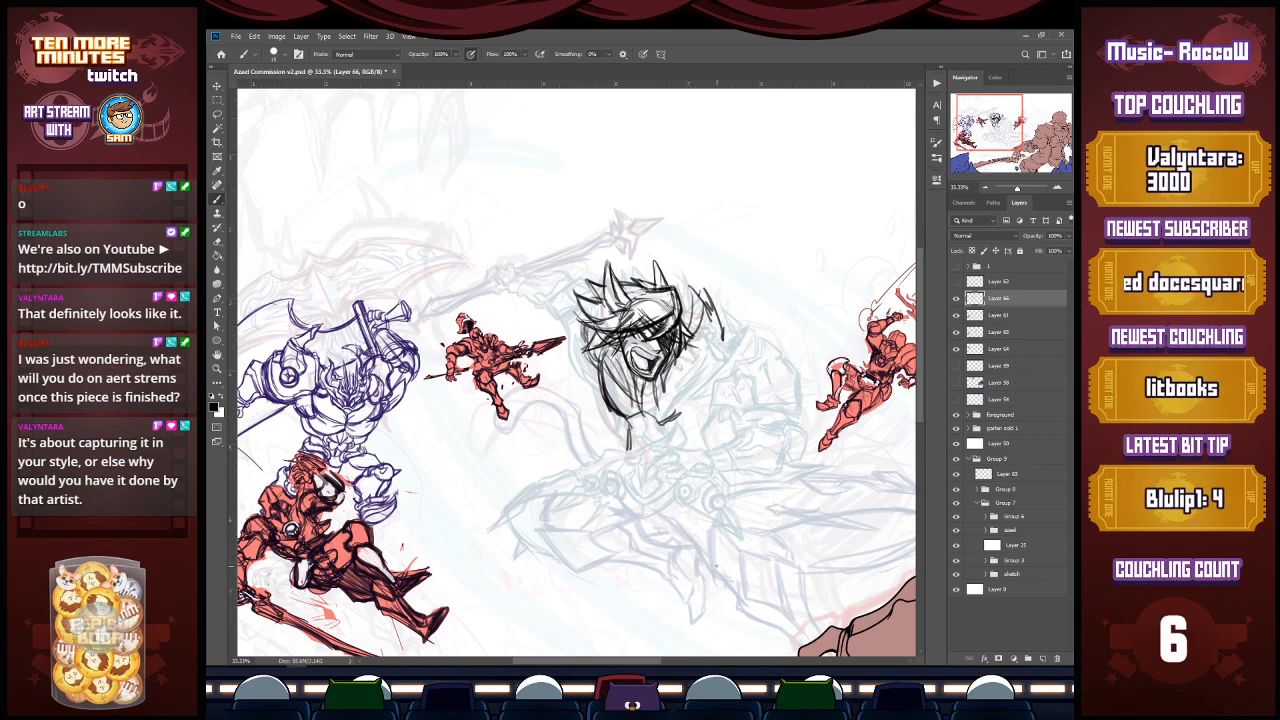
{"action": "mouse_move", "coordinate": [556, 302]}
{"action": "left_mouse_down"}
{"action": "mouse_move", "coordinate": [586, 340]}
{"action": "mouse_move", "coordinate": [556, 298]}
{"action": "mouse_move", "coordinate": [607, 273]}
{"action": "mouse_move", "coordinate": [599, 265]}
{"action": "mouse_move", "coordinate": [627, 271]}
{"action": "left_mouse_up"}
{"action": "mouse_move", "coordinate": [615, 279]}
{"action": "left_mouse_down"}
{"action": "mouse_move", "coordinate": [627, 271]}
{"action": "mouse_move", "coordinate": [603, 263]}
{"action": "mouse_move", "coordinate": [575, 330]}
{"action": "mouse_move", "coordinate": [599, 354]}
{"action": "left_mouse_up"}
{"action": "mouse_move", "coordinate": [580, 274]}
{"action": "left_mouse_down"}
{"action": "mouse_move", "coordinate": [558, 306]}
{"action": "mouse_move", "coordinate": [566, 284]}
{"action": "left_mouse_up"}
{"action": "left_click_drag", "start_coordinate": [558, 302], "coordinate": [571, 280]}
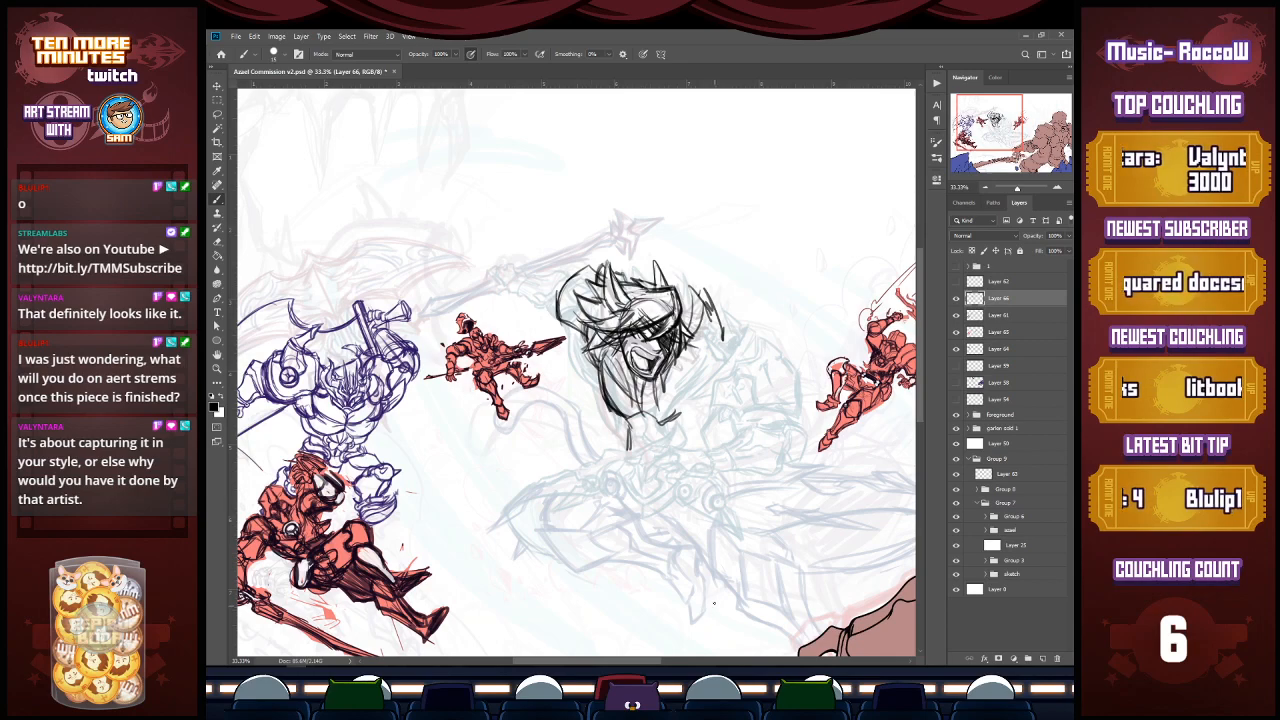
Step: Add jagged hair spikes along the right side of the central character's head and a shading stroke near the jaw
{"action": "mouse_move", "coordinate": [689, 328]}
{"action": "left_mouse_down"}
{"action": "mouse_move", "coordinate": [686, 276]}
{"action": "mouse_move", "coordinate": [697, 300]}
{"action": "left_mouse_up"}
{"action": "left_click_drag", "start_coordinate": [691, 311], "coordinate": [681, 265]}
{"action": "left_click_drag", "start_coordinate": [683, 265], "coordinate": [703, 297]}
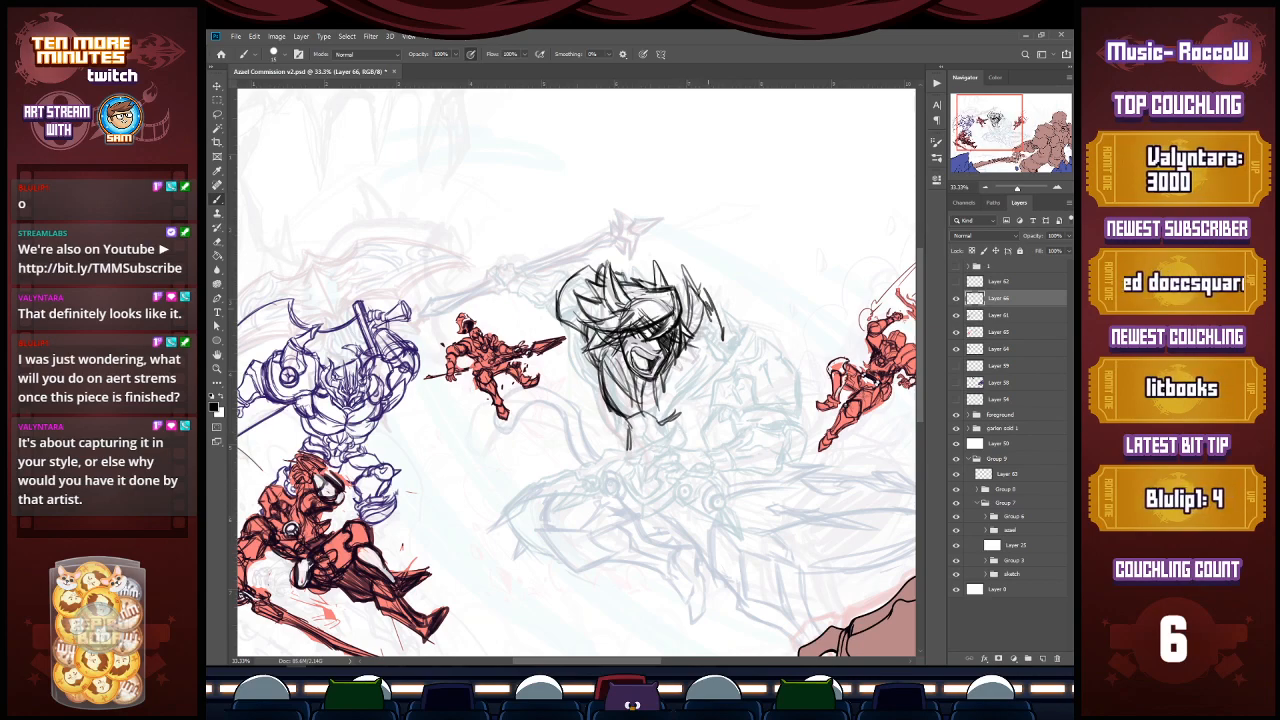
{"action": "left_click_drag", "start_coordinate": [701, 275], "coordinate": [719, 337]}
{"action": "left_click_drag", "start_coordinate": [671, 378], "coordinate": [646, 396]}
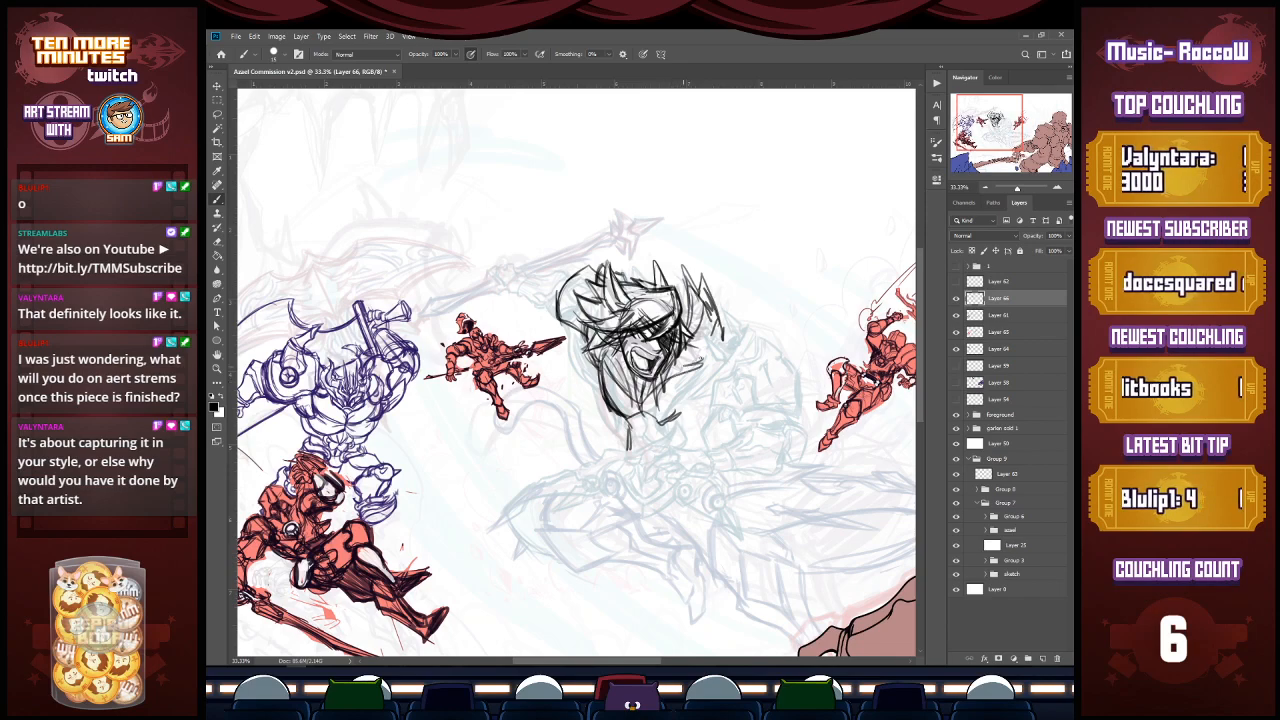
{"action": "left_click_drag", "start_coordinate": [709, 345], "coordinate": [682, 366]}
{"action": "mouse_move", "coordinate": [709, 359]}
{"action": "left_mouse_down"}
{"action": "mouse_move", "coordinate": [684, 372]}
{"action": "mouse_move", "coordinate": [719, 321]}
{"action": "mouse_move", "coordinate": [714, 301]}
{"action": "left_mouse_up"}
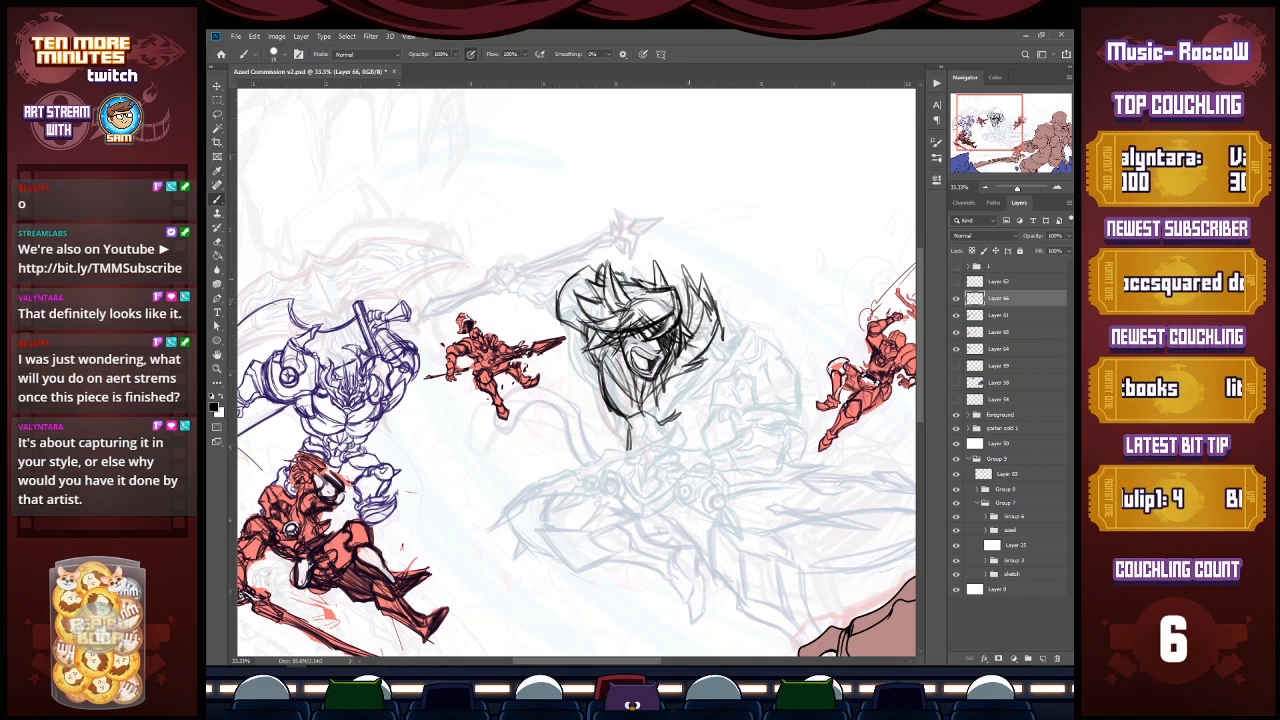
Step: Sketch extra upright hair spikes across the top of the central character's head
{"action": "mouse_move", "coordinate": [659, 249]}
{"action": "left_mouse_down"}
{"action": "mouse_move", "coordinate": [684, 285]}
{"action": "mouse_move", "coordinate": [627, 264]}
{"action": "left_mouse_up"}
{"action": "mouse_move", "coordinate": [617, 251]}
{"action": "left_mouse_down"}
{"action": "mouse_move", "coordinate": [621, 274]}
{"action": "mouse_move", "coordinate": [639, 281]}
{"action": "mouse_move", "coordinate": [627, 263]}
{"action": "left_mouse_up"}
{"action": "mouse_move", "coordinate": [619, 265]}
{"action": "left_mouse_down"}
{"action": "mouse_move", "coordinate": [623, 280]}
{"action": "mouse_move", "coordinate": [600, 245]}
{"action": "mouse_move", "coordinate": [617, 268]}
{"action": "left_mouse_up"}
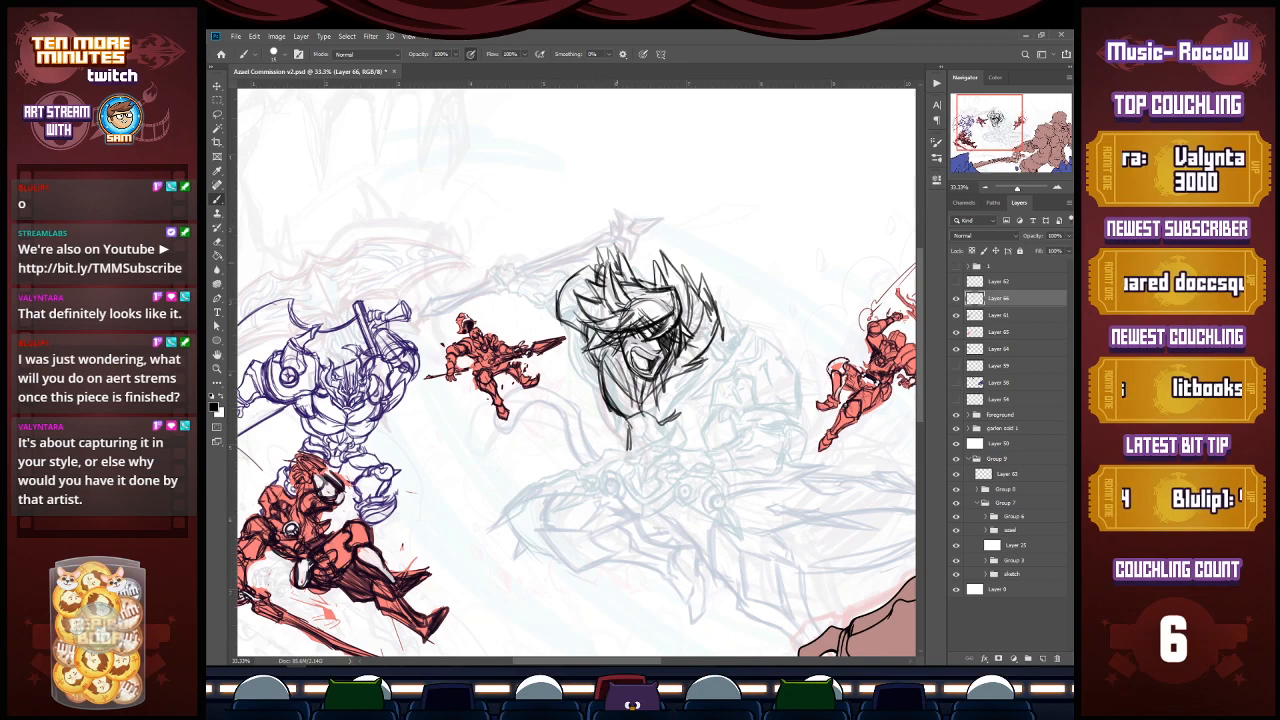
Step: Shade under the cheek and jaw with diagonal strokes and reinforce the left face edge down into the neck line
{"action": "left_click_drag", "start_coordinate": [598, 348], "coordinate": [628, 395]}
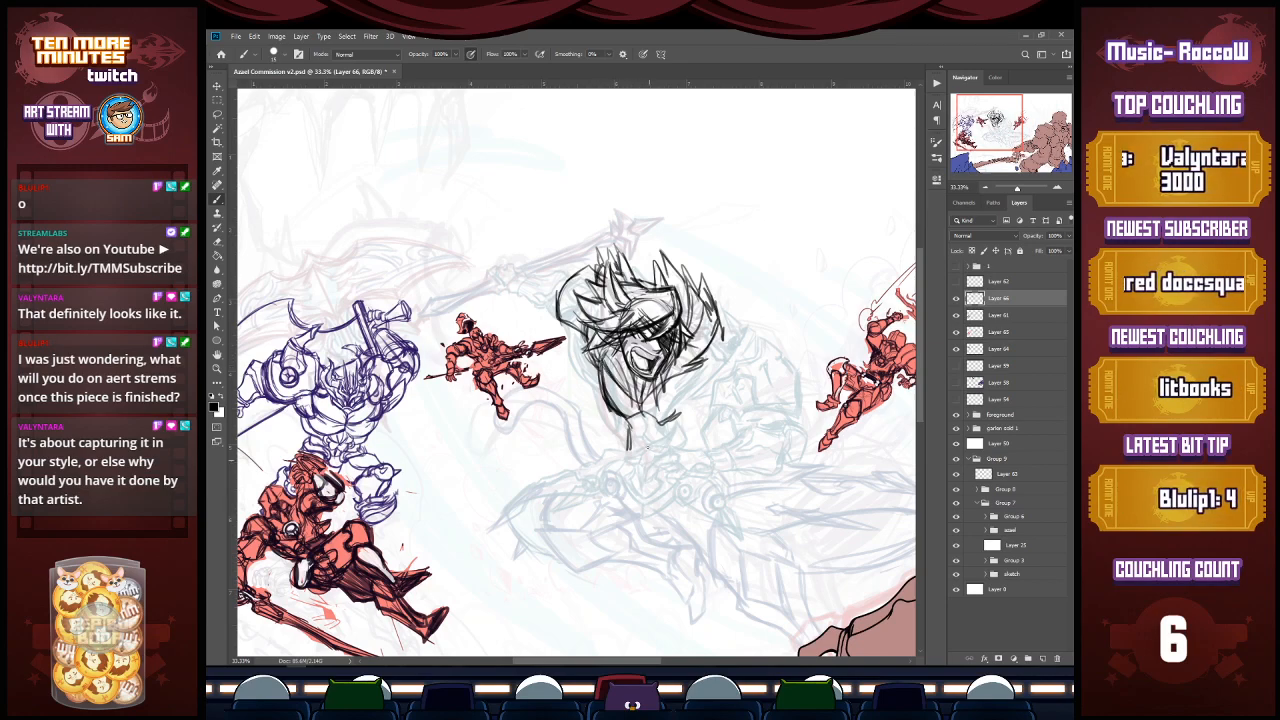
{"action": "left_click_drag", "start_coordinate": [662, 386], "coordinate": [635, 406]}
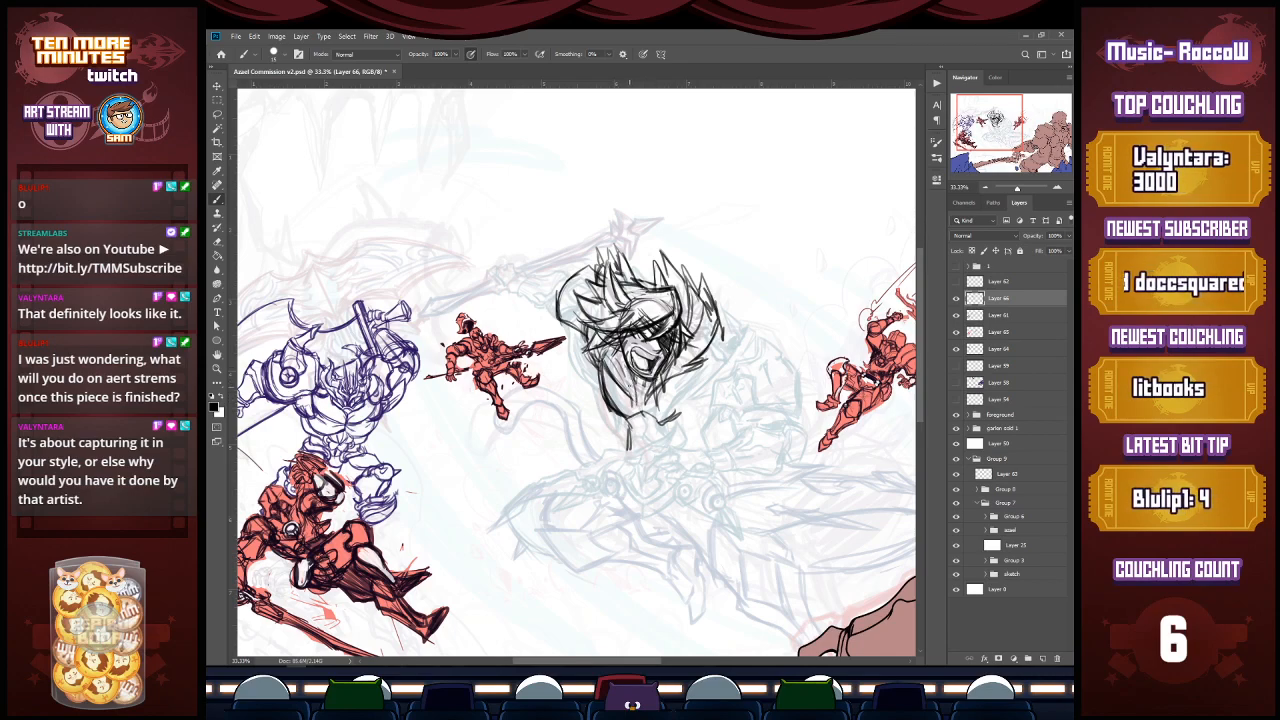
{"action": "left_click_drag", "start_coordinate": [608, 358], "coordinate": [628, 410]}
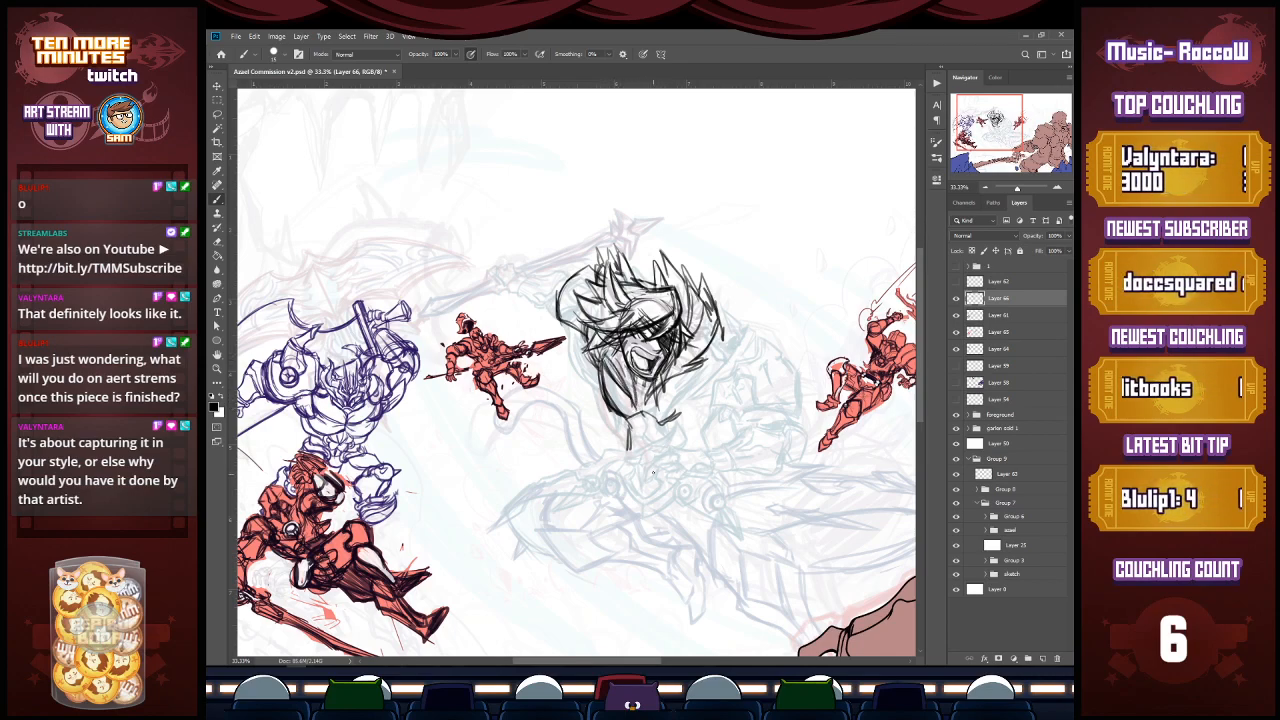
{"action": "left_click_drag", "start_coordinate": [599, 356], "coordinate": [619, 415]}
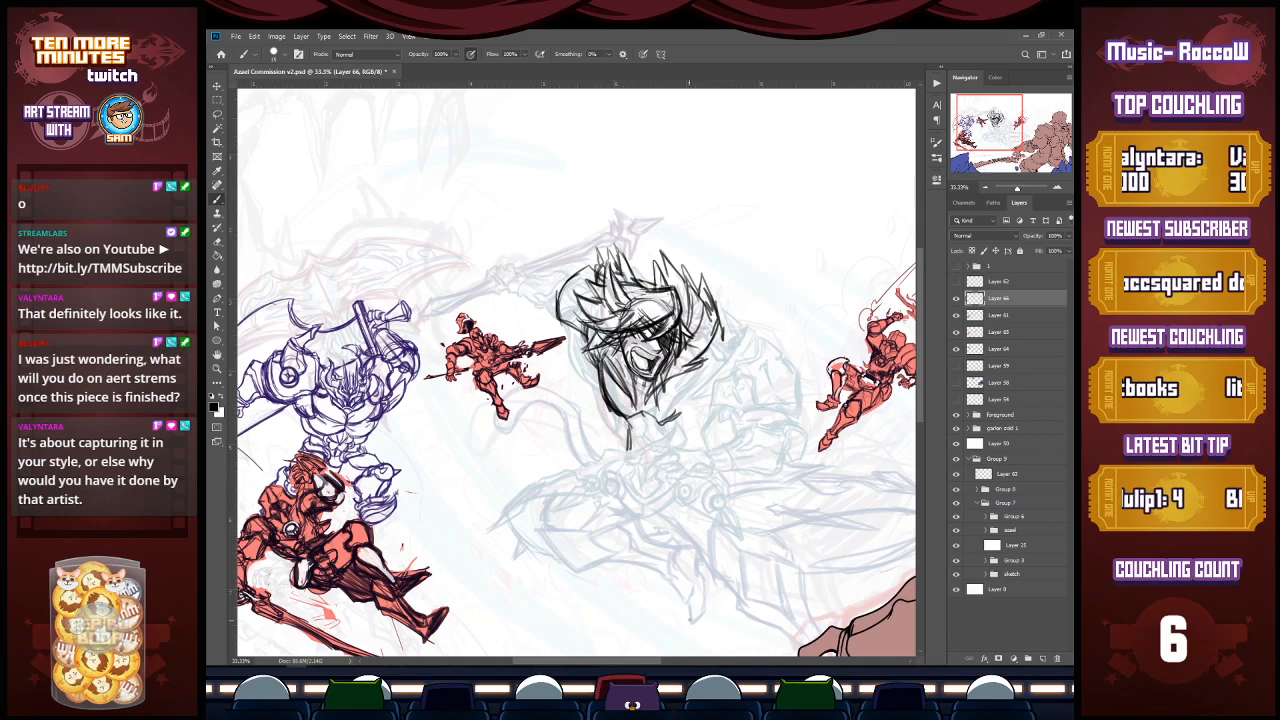
{"action": "mouse_move", "coordinate": [604, 357]}
{"action": "left_mouse_down"}
{"action": "mouse_move", "coordinate": [593, 399]}
{"action": "mouse_move", "coordinate": [599, 380]}
{"action": "mouse_move", "coordinate": [629, 449]}
{"action": "left_mouse_up"}
{"action": "key", "text": "e"}
{"action": "key", "text": "b"}
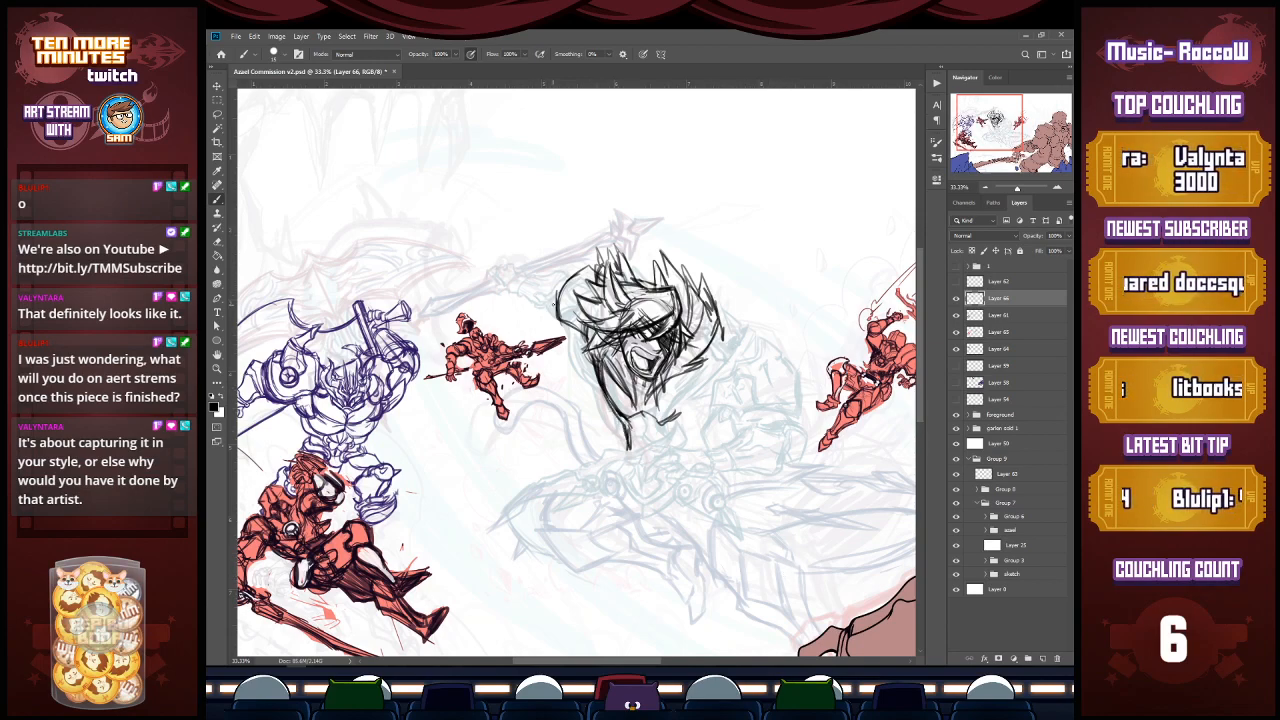
Step: Rough in the raised upper arm beside the hair and add a short curved stroke in the empty space above the small red fighter
{"action": "mouse_move", "coordinate": [538, 297]}
{"action": "left_mouse_down"}
{"action": "mouse_move", "coordinate": [550, 304]}
{"action": "mouse_move", "coordinate": [566, 282]}
{"action": "mouse_move", "coordinate": [558, 271]}
{"action": "mouse_move", "coordinate": [583, 261]}
{"action": "left_mouse_up"}
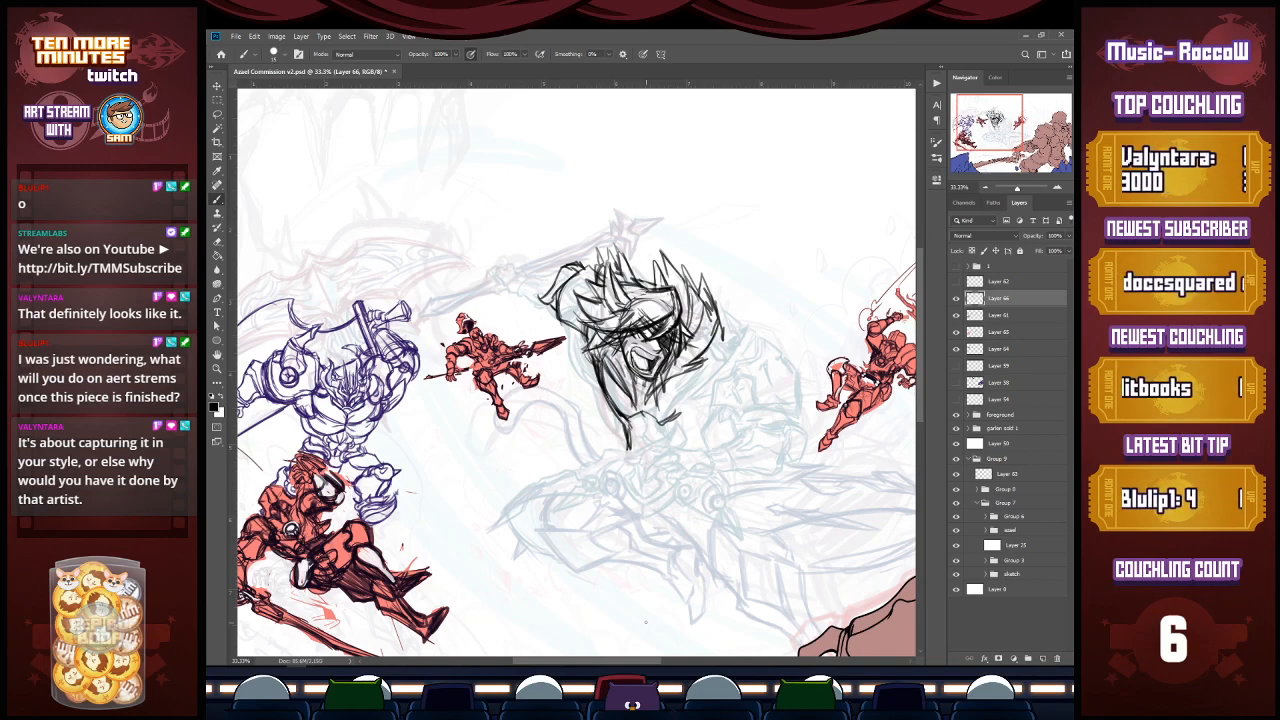
{"action": "left_click_drag", "start_coordinate": [646, 622], "coordinate": [458, 584]}
{"action": "mouse_move", "coordinate": [540, 420]}
{"action": "left_mouse_down"}
{"action": "mouse_move", "coordinate": [227, 432]}
{"action": "mouse_move", "coordinate": [367, 435]}
{"action": "mouse_move", "coordinate": [774, 381]}
{"action": "mouse_move", "coordinate": [787, 466]}
{"action": "left_mouse_up"}
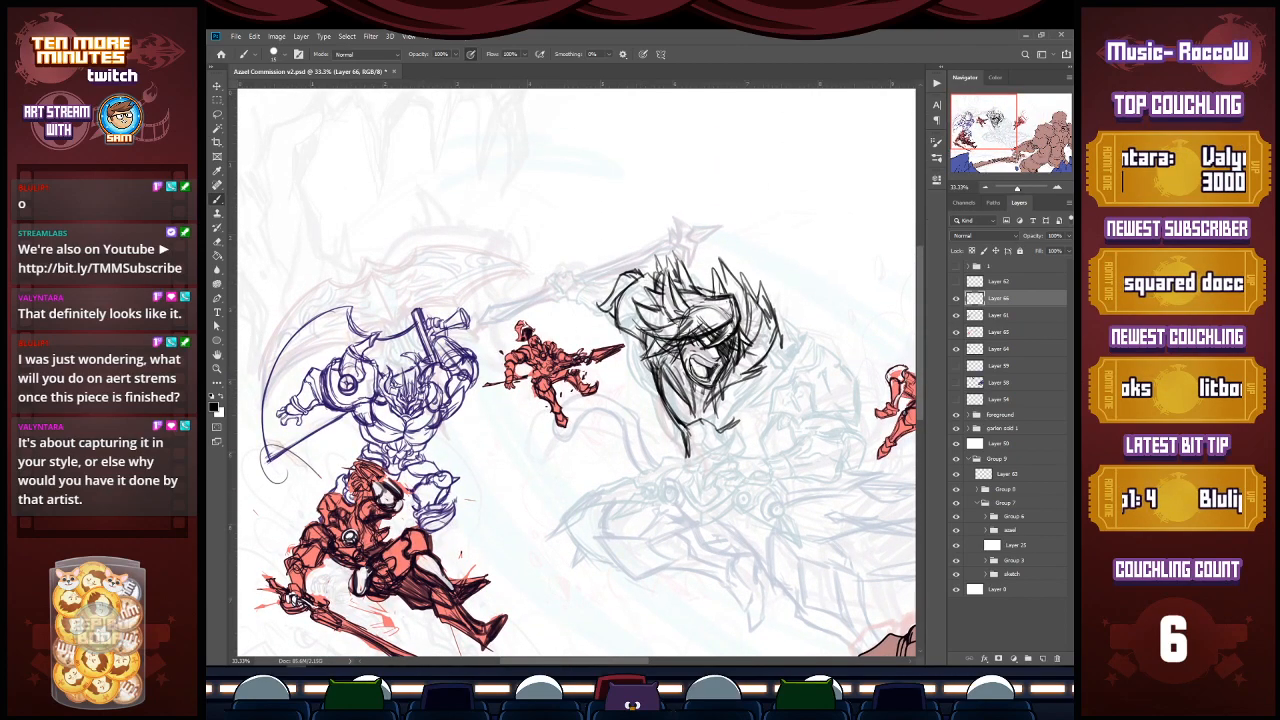
{"action": "left_click_drag", "start_coordinate": [505, 112], "coordinate": [502, 185]}
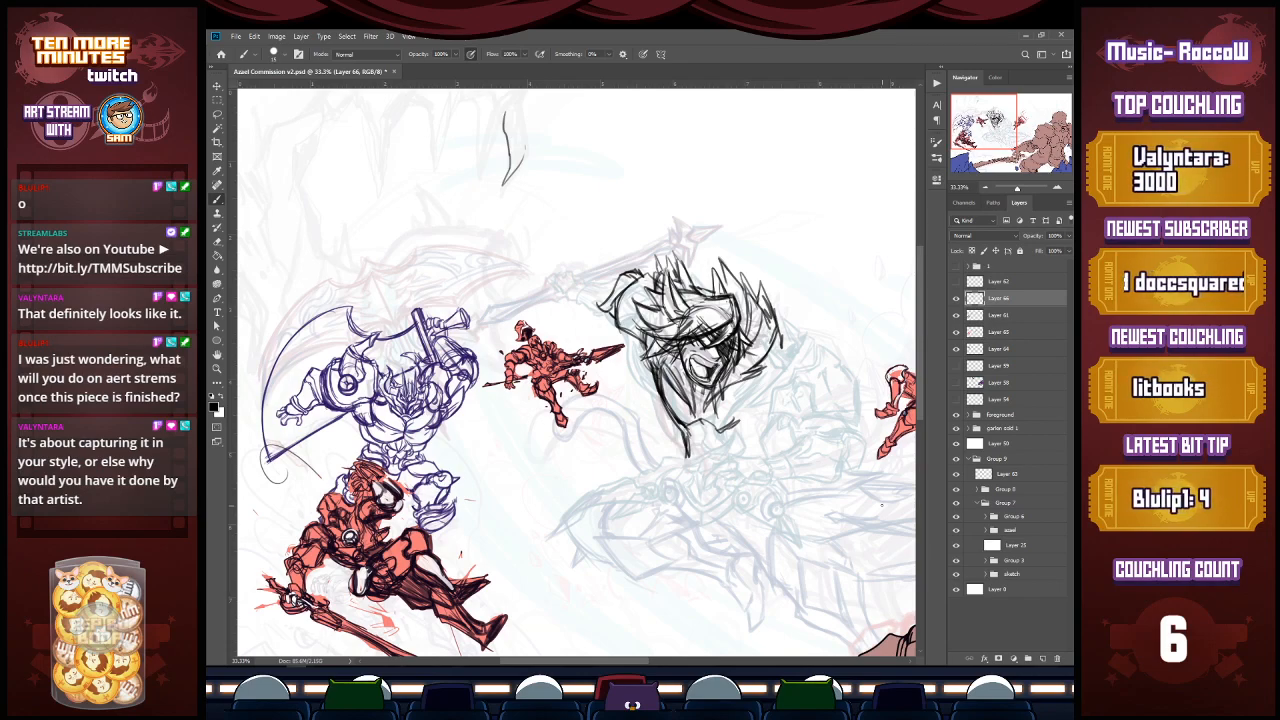
Step: Rough in the central character's collar and far shoulder, the extended raised arm, and the hand below the neck
{"action": "left_click_drag", "start_coordinate": [985, 141], "coordinate": [1014, 140]}
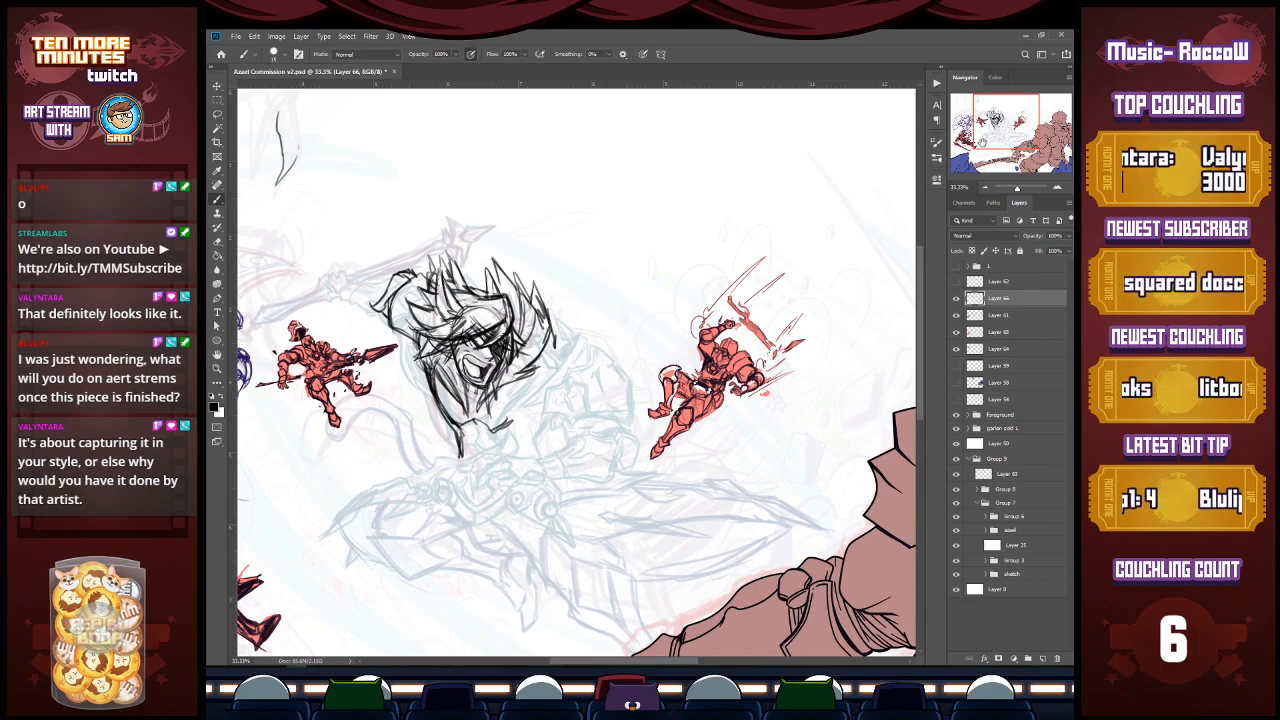
{"action": "left_click_drag", "start_coordinate": [980, 147], "coordinate": [1007, 128]}
{"action": "mouse_move", "coordinate": [1020, 129]}
{"action": "left_mouse_down"}
{"action": "mouse_move", "coordinate": [967, 142]}
{"action": "mouse_move", "coordinate": [988, 120]}
{"action": "mouse_move", "coordinate": [980, 133]}
{"action": "left_mouse_up"}
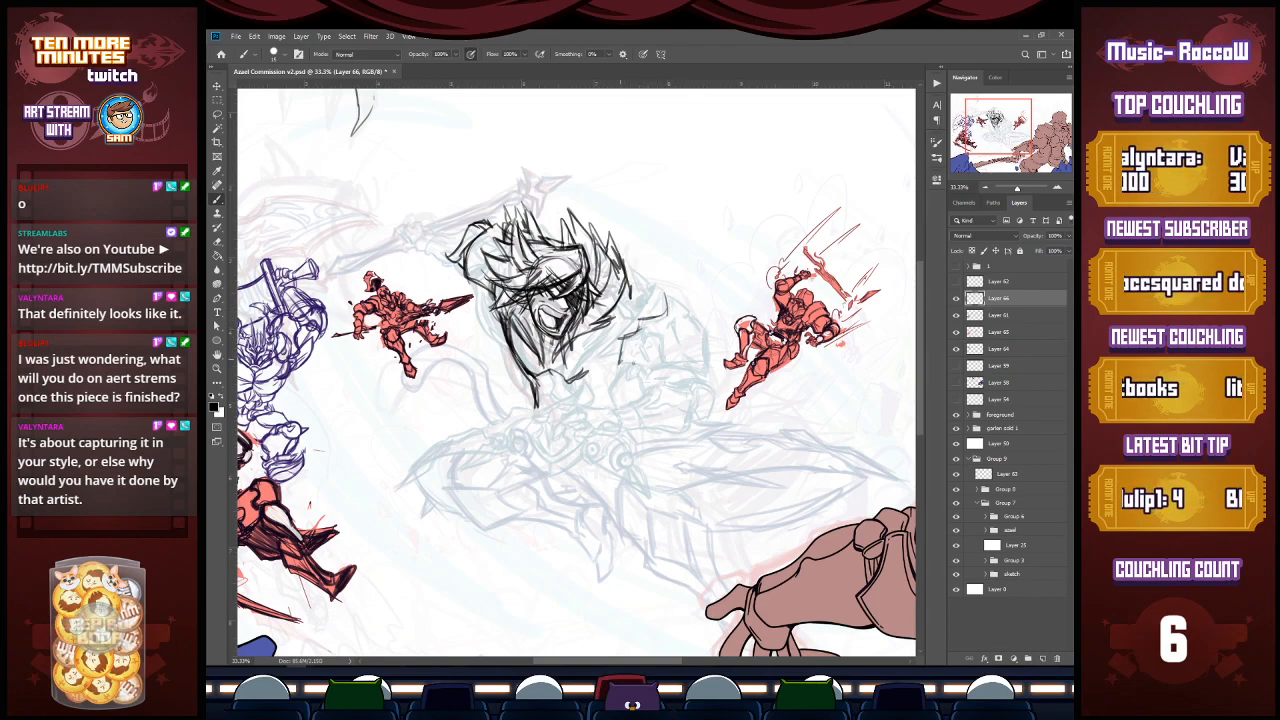
{"action": "mouse_move", "coordinate": [1024, 121]}
{"action": "left_mouse_down"}
{"action": "mouse_move", "coordinate": [990, 151]}
{"action": "mouse_move", "coordinate": [997, 131]}
{"action": "mouse_move", "coordinate": [1026, 132]}
{"action": "left_mouse_up"}
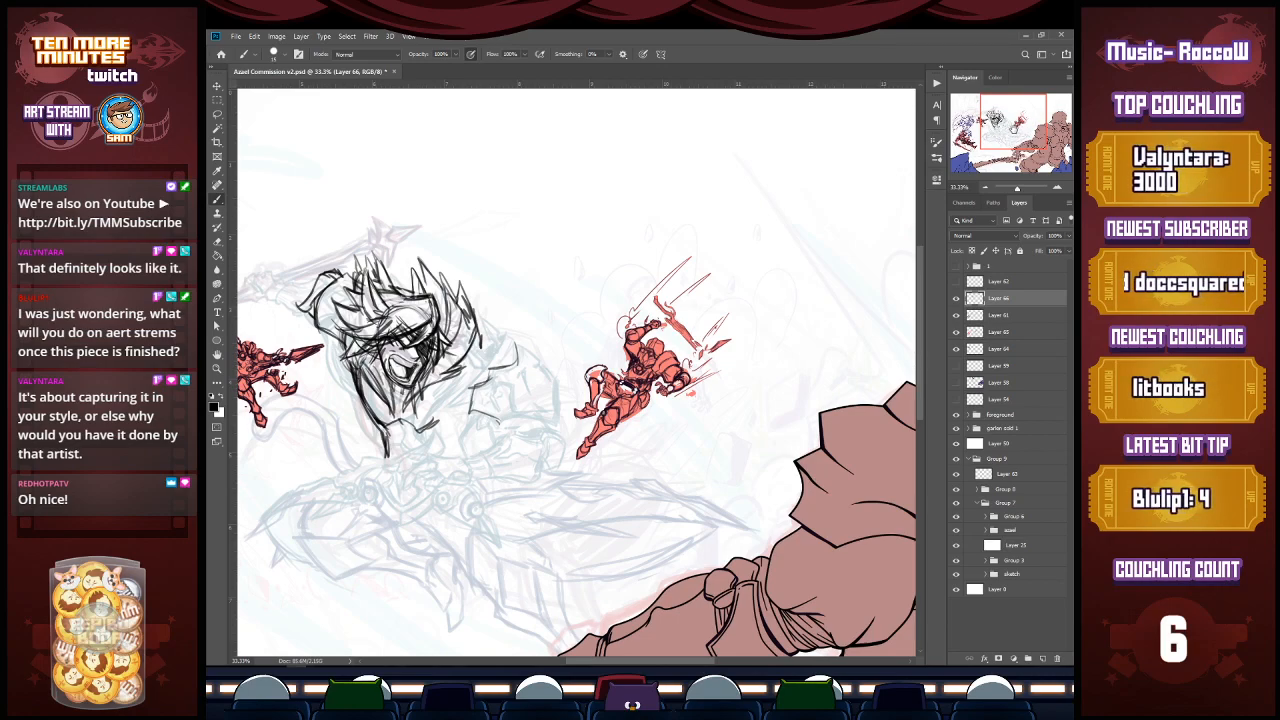
{"action": "left_click_drag", "start_coordinate": [1015, 130], "coordinate": [984, 130]}
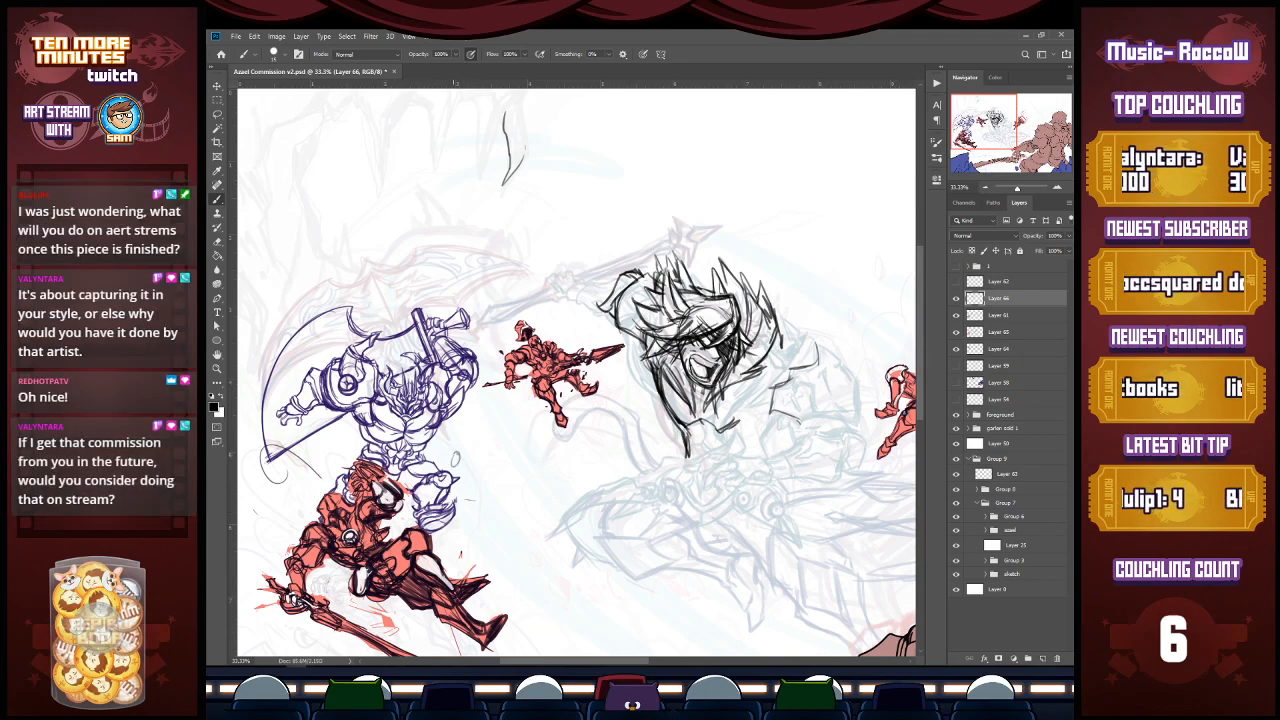
{"action": "mouse_move", "coordinate": [1010, 146]}
{"action": "left_mouse_down"}
{"action": "mouse_move", "coordinate": [1065, 152]}
{"action": "mouse_move", "coordinate": [978, 132]}
{"action": "left_mouse_up"}
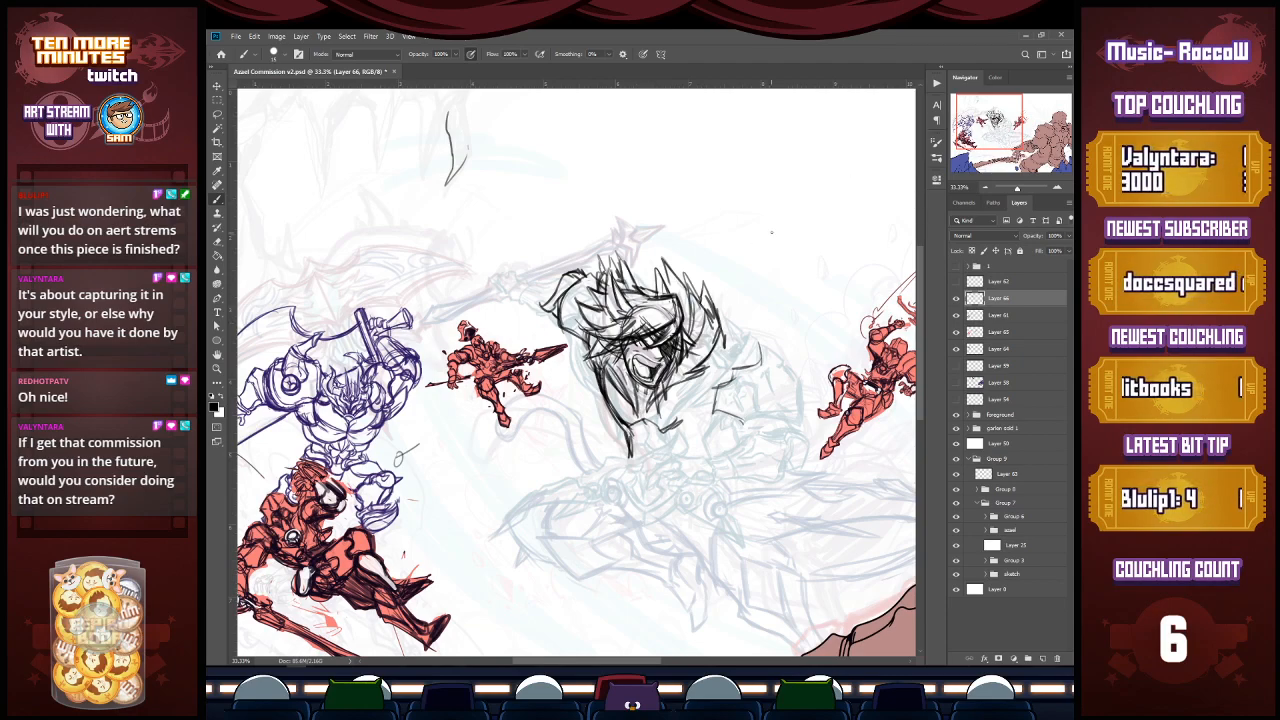
{"action": "left_click_drag", "start_coordinate": [535, 302], "coordinate": [552, 308]}
{"action": "left_click_drag", "start_coordinate": [512, 281], "coordinate": [564, 276]}
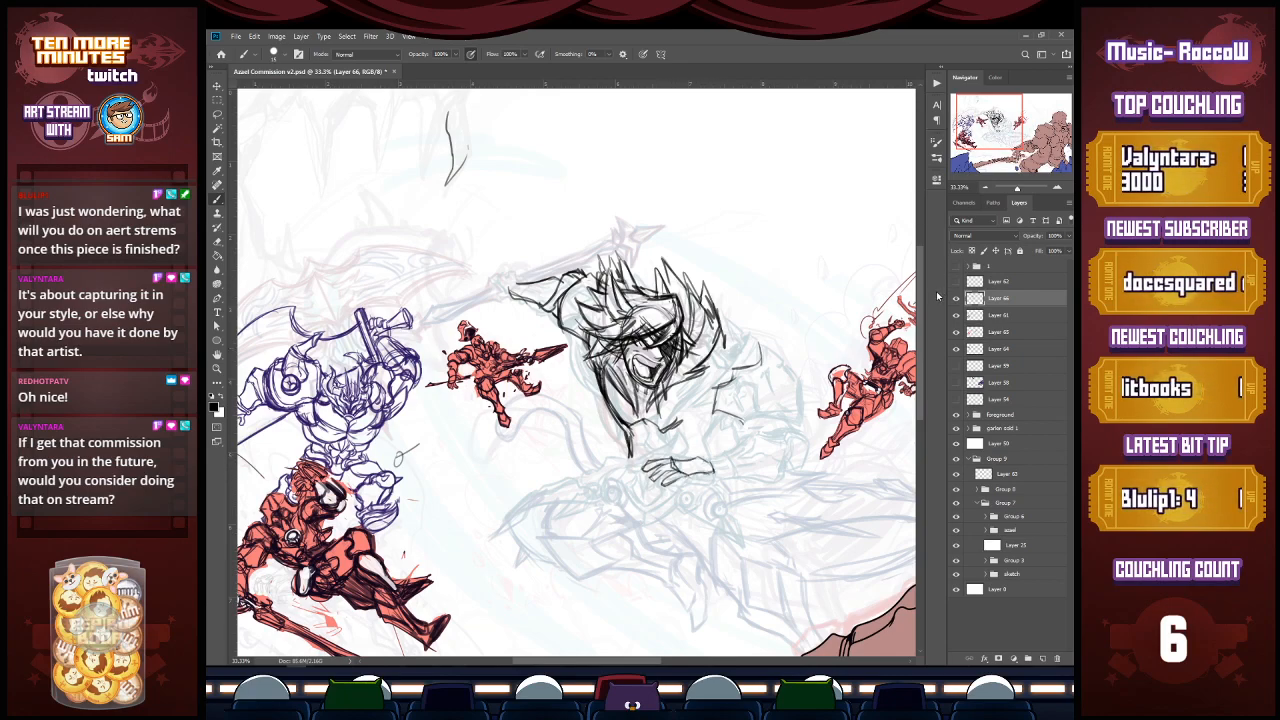
Step: Viewing the whole composition, block in the central character's lower body with construction lines and joint circles, extending one line to the armored giant's hand
{"action": "mouse_move", "coordinate": [981, 141]}
{"action": "left_mouse_down"}
{"action": "mouse_move", "coordinate": [1036, 134]}
{"action": "mouse_move", "coordinate": [993, 149]}
{"action": "left_mouse_up"}
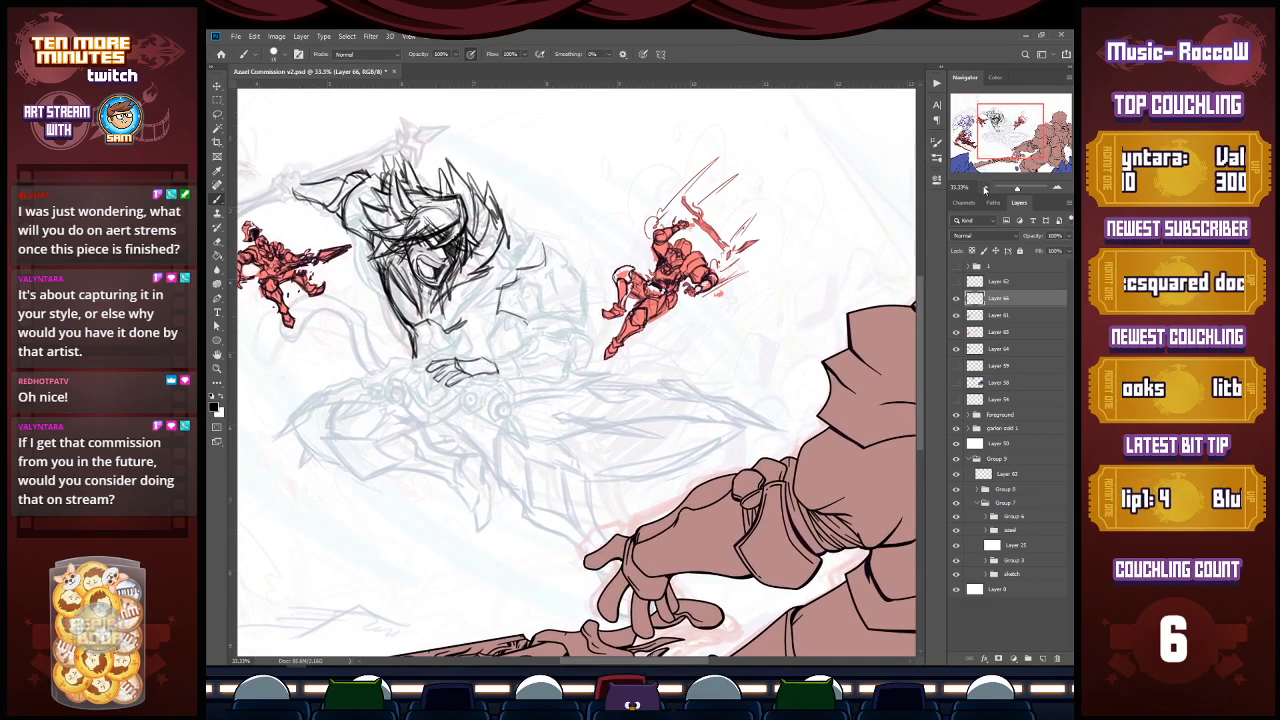
{"action": "left_click", "coordinate": [984, 187]}
{"action": "left_click", "coordinate": [984, 187]}
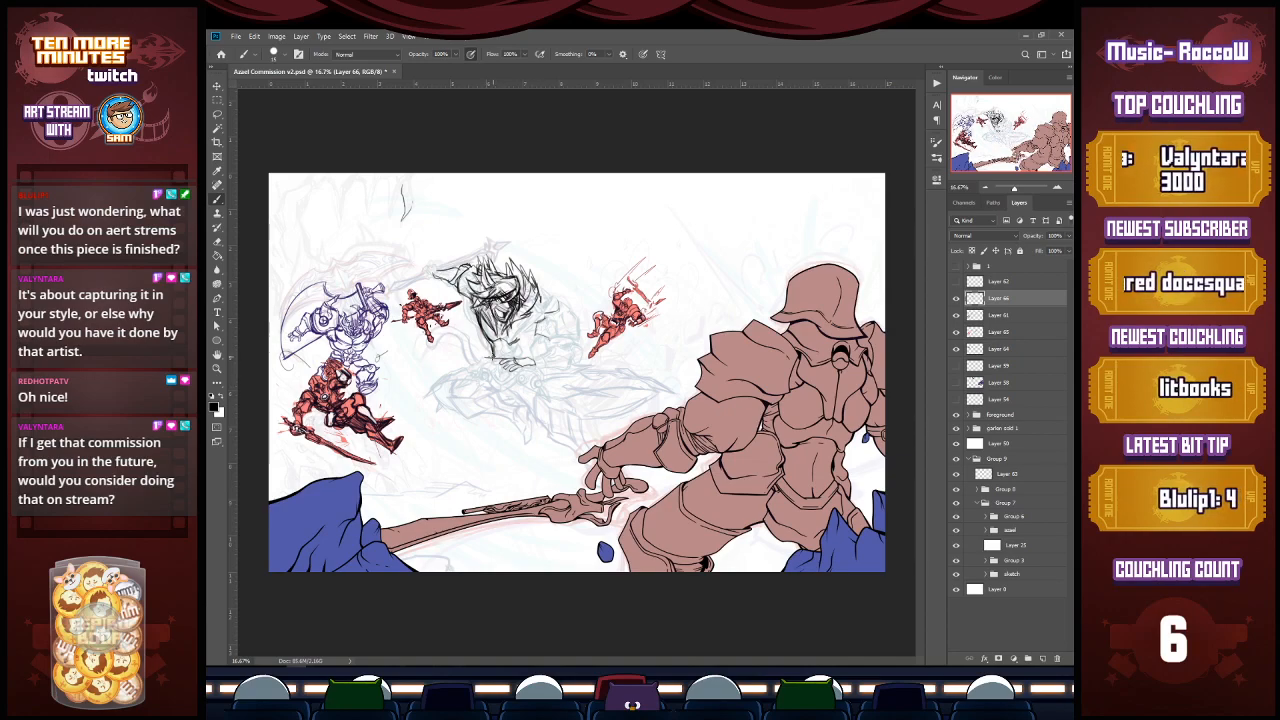
{"action": "mouse_move", "coordinate": [490, 347]}
{"action": "left_mouse_down"}
{"action": "mouse_move", "coordinate": [425, 383]}
{"action": "mouse_move", "coordinate": [510, 369]}
{"action": "mouse_move", "coordinate": [438, 379]}
{"action": "mouse_move", "coordinate": [565, 406]}
{"action": "left_mouse_up"}
{"action": "mouse_move", "coordinate": [437, 365]}
{"action": "left_mouse_down"}
{"action": "mouse_move", "coordinate": [430, 381]}
{"action": "mouse_move", "coordinate": [497, 403]}
{"action": "left_mouse_up"}
{"action": "left_click_drag", "start_coordinate": [497, 399], "coordinate": [612, 450]}
{"action": "left_click_drag", "start_coordinate": [604, 446], "coordinate": [629, 478]}
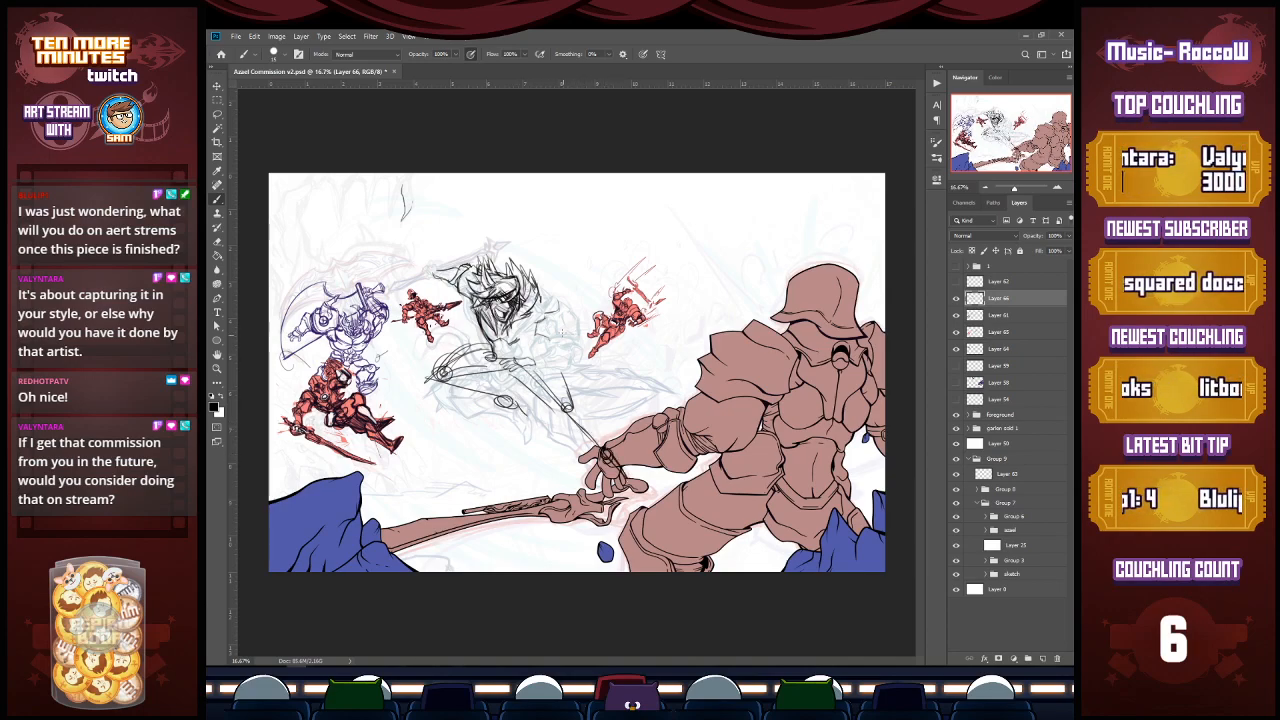
Step: Block in the right arm with an elbow joint and a forearm bent back toward the waist, then firm up its outline
{"action": "mouse_move", "coordinate": [550, 297]}
{"action": "left_mouse_down"}
{"action": "mouse_move", "coordinate": [534, 312]}
{"action": "mouse_move", "coordinate": [540, 298]}
{"action": "mouse_move", "coordinate": [577, 318]}
{"action": "left_mouse_up"}
{"action": "left_click_drag", "start_coordinate": [576, 318], "coordinate": [578, 316]}
{"action": "mouse_move", "coordinate": [576, 325]}
{"action": "left_mouse_down"}
{"action": "mouse_move", "coordinate": [540, 322]}
{"action": "mouse_move", "coordinate": [507, 355]}
{"action": "left_mouse_up"}
{"action": "key", "text": "e"}
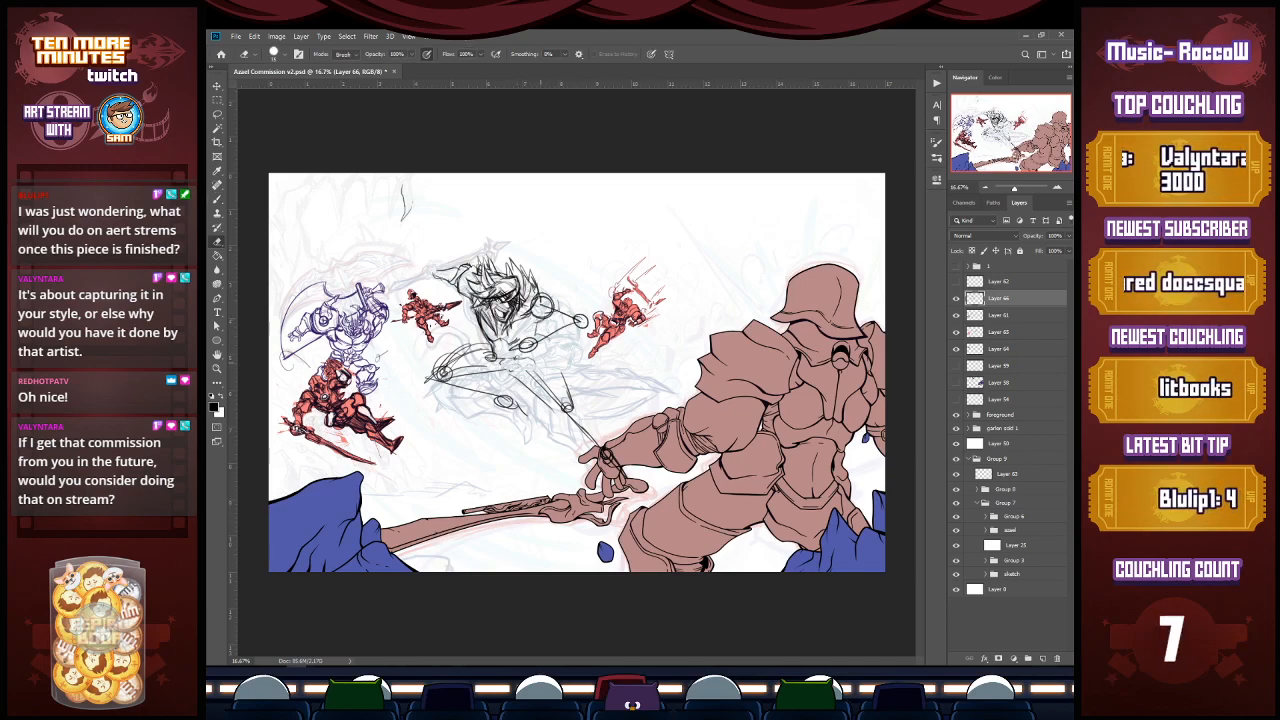
{"action": "key", "text": "b"}
{"action": "left_click_drag", "start_coordinate": [564, 314], "coordinate": [528, 344]}
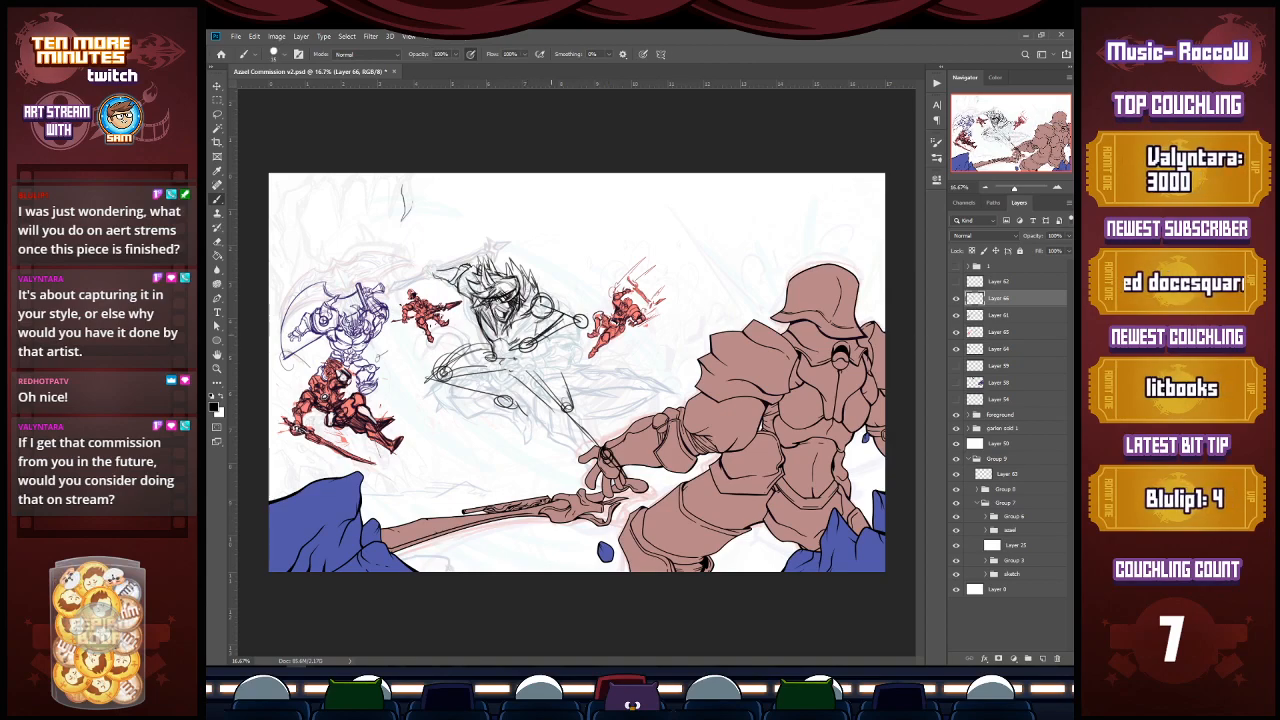
{"action": "mouse_move", "coordinate": [549, 301]}
{"action": "left_mouse_down"}
{"action": "mouse_move", "coordinate": [587, 316]}
{"action": "mouse_move", "coordinate": [562, 327]}
{"action": "mouse_move", "coordinate": [579, 312]}
{"action": "left_mouse_up"}
{"action": "left_click_drag", "start_coordinate": [588, 311], "coordinate": [573, 323]}
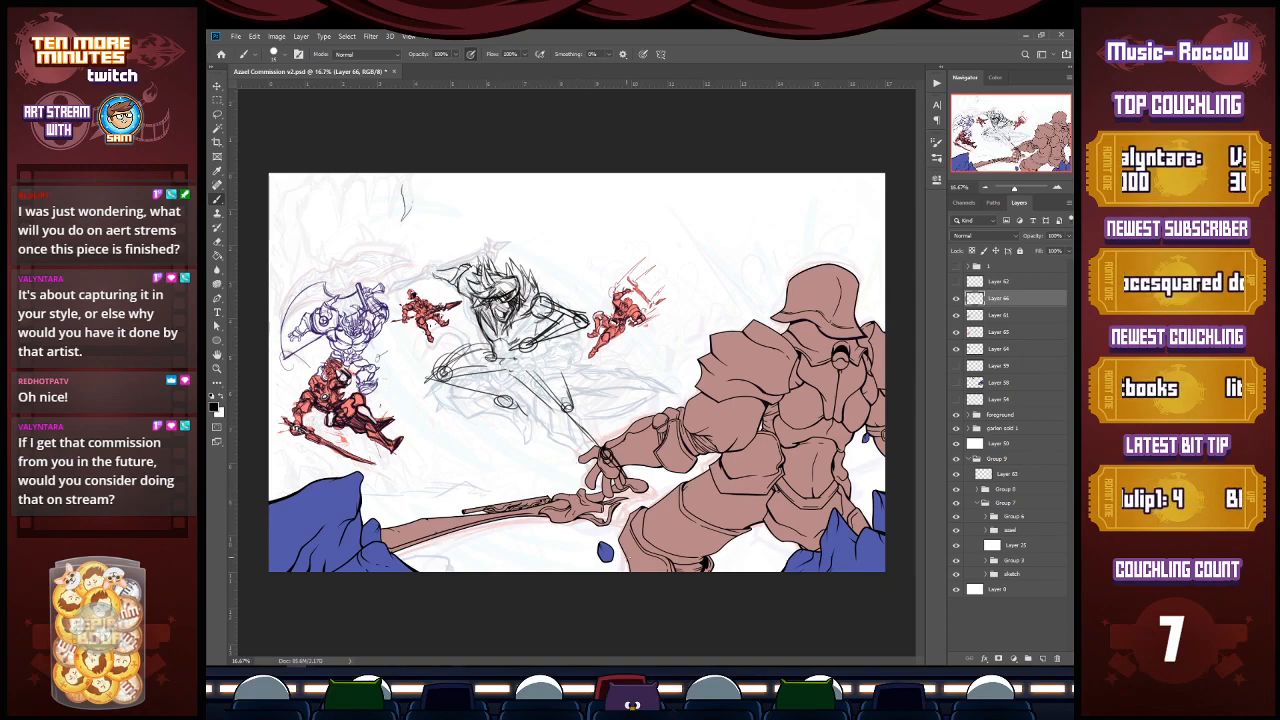
Step: Expand Group 8 and select Layer 47, toggling layer visibility to find the central character's original rough
{"action": "left_click", "coordinate": [1002, 490]}
{"action": "left_click", "coordinate": [957, 490]}
{"action": "left_click", "coordinate": [957, 490]}
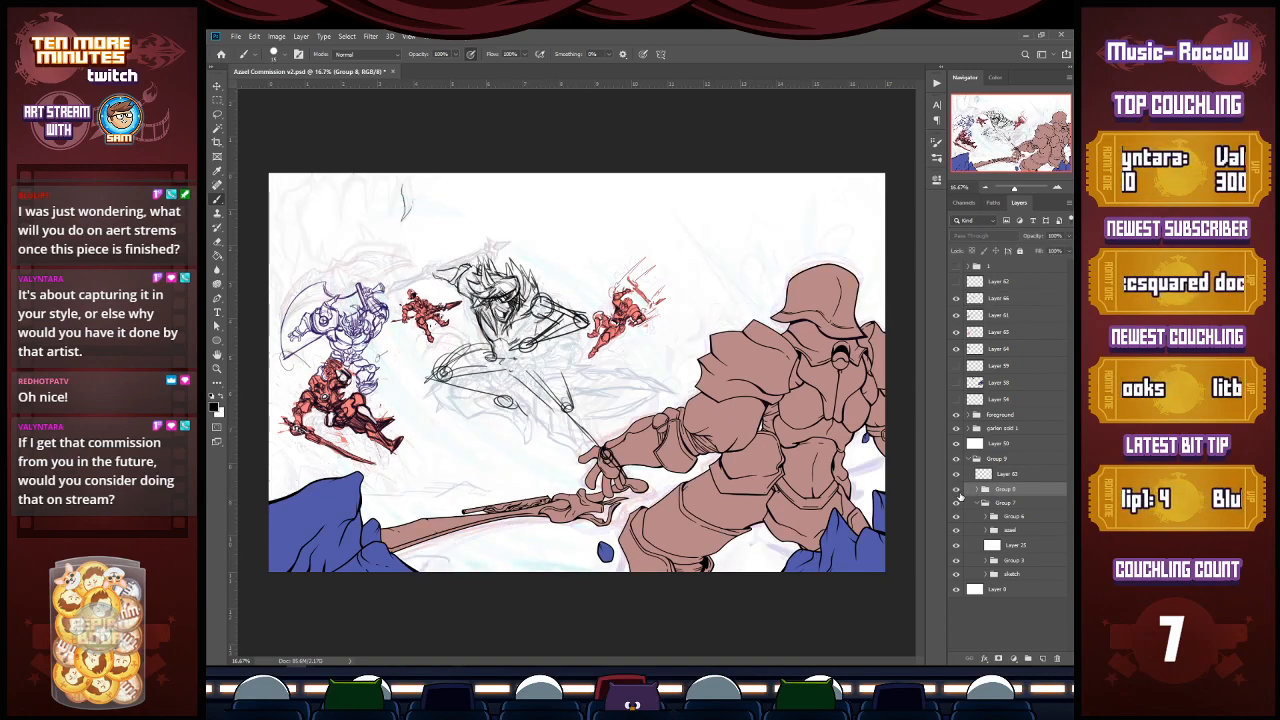
{"action": "left_click", "coordinate": [978, 490]}
{"action": "left_click", "coordinate": [978, 571]}
{"action": "left_click", "coordinate": [990, 538]}
{"action": "left_click", "coordinate": [956, 538]}
{"action": "left_click", "coordinate": [956, 538]}
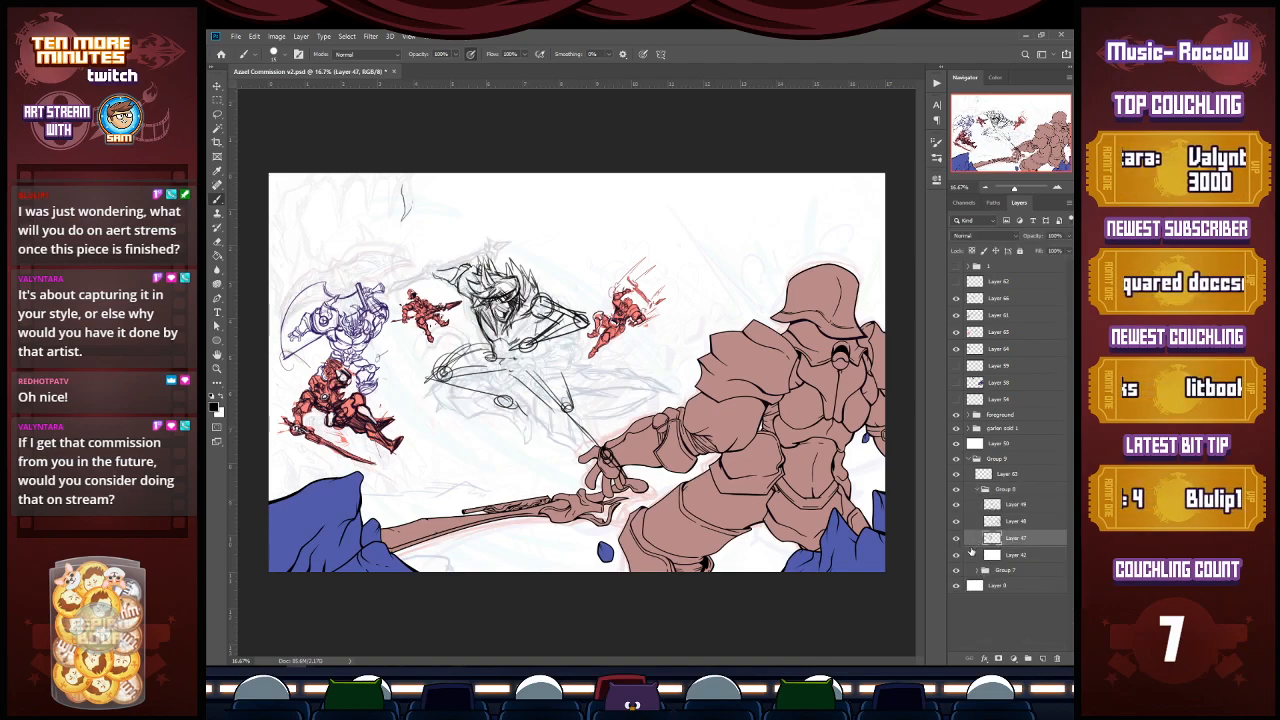
{"action": "left_click", "coordinate": [958, 539]}
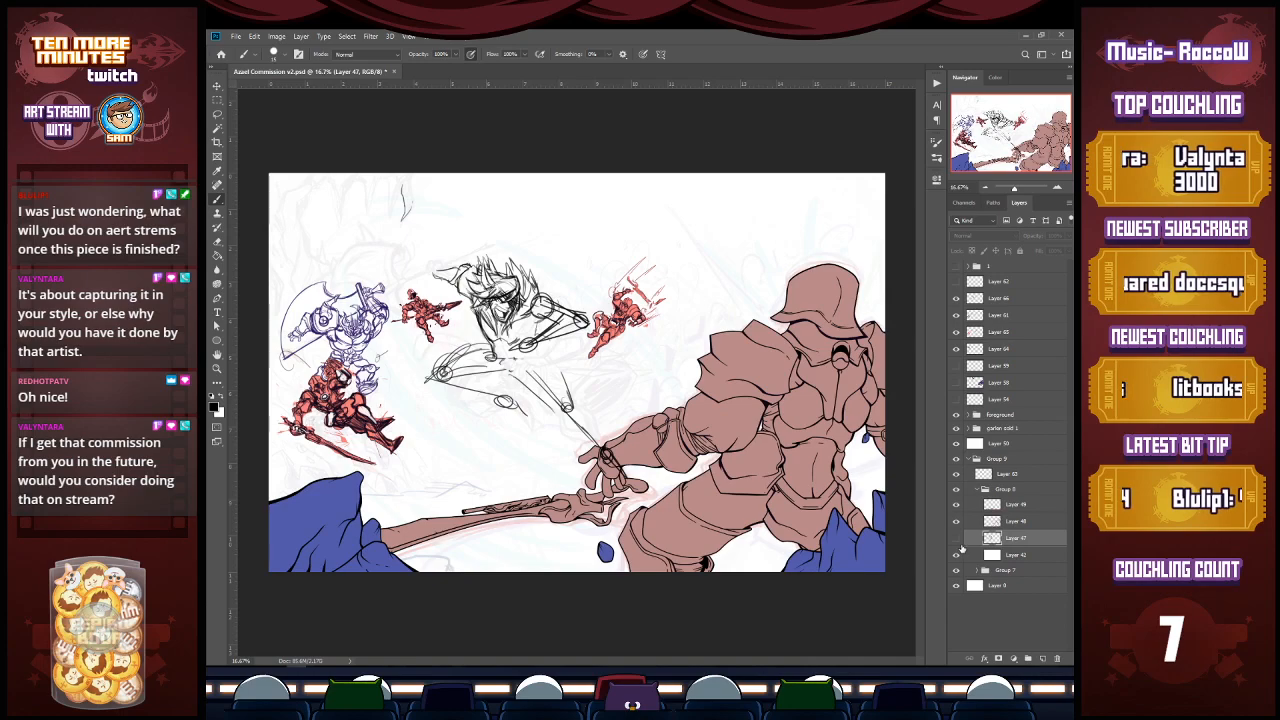
{"action": "left_click", "coordinate": [957, 539]}
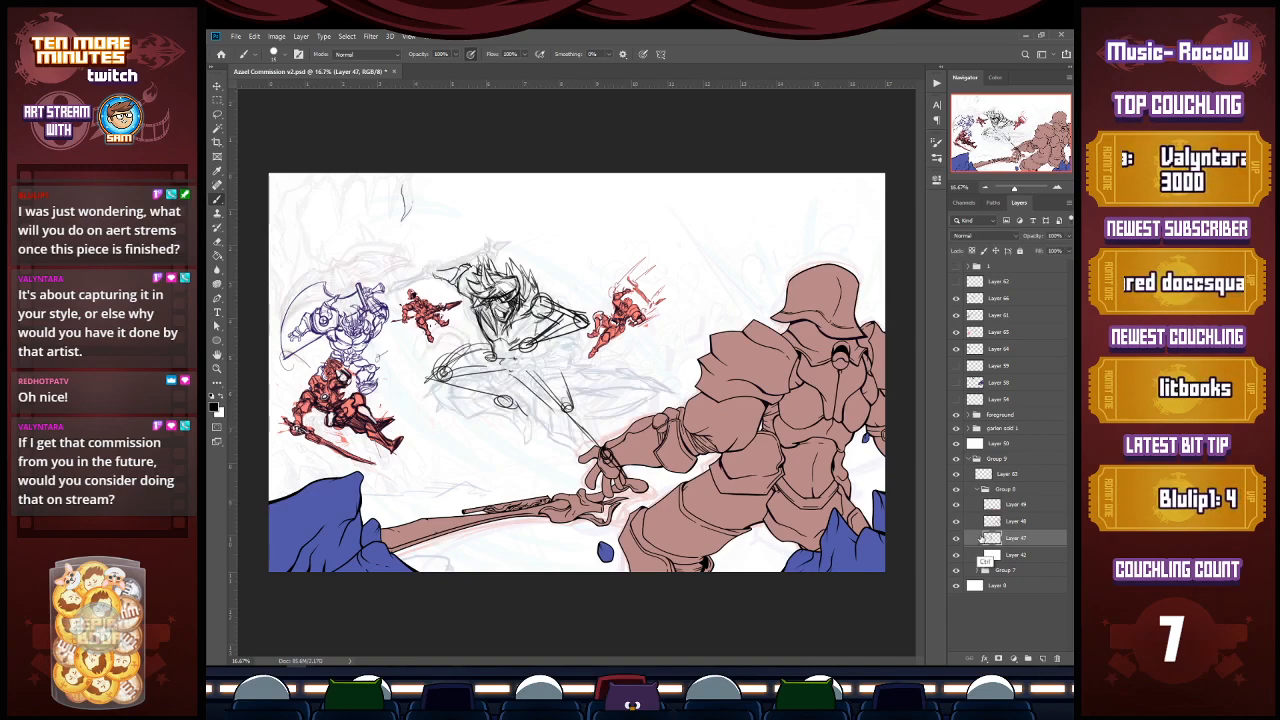
Step: Duplicate Layer 47, place the copy above Layer 66, and move its sketch over the armored giant for reference
{"action": "key", "text": "ctrl+j"}
{"action": "left_click_drag", "start_coordinate": [1035, 539], "coordinate": [1038, 296]}
{"action": "key", "text": "v"}
{"action": "mouse_move", "coordinate": [544, 402]}
{"action": "left_mouse_down"}
{"action": "mouse_move", "coordinate": [752, 308]}
{"action": "mouse_move", "coordinate": [748, 272]}
{"action": "mouse_move", "coordinate": [715, 315]}
{"action": "mouse_move", "coordinate": [665, 342]}
{"action": "mouse_move", "coordinate": [778, 338]}
{"action": "left_mouse_up"}
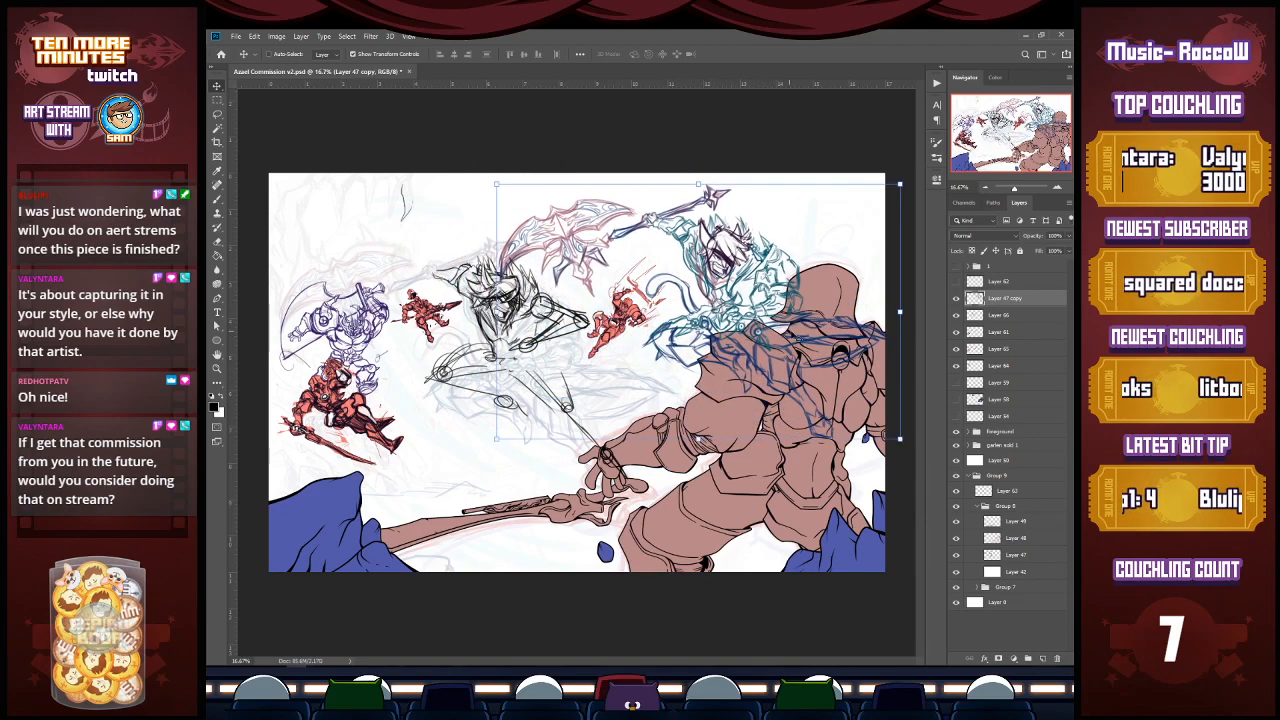
Step: Lasso the bladed weapon in the copied sketch, cut it out, and paste it in place on its own layer
{"action": "key", "text": "l"}
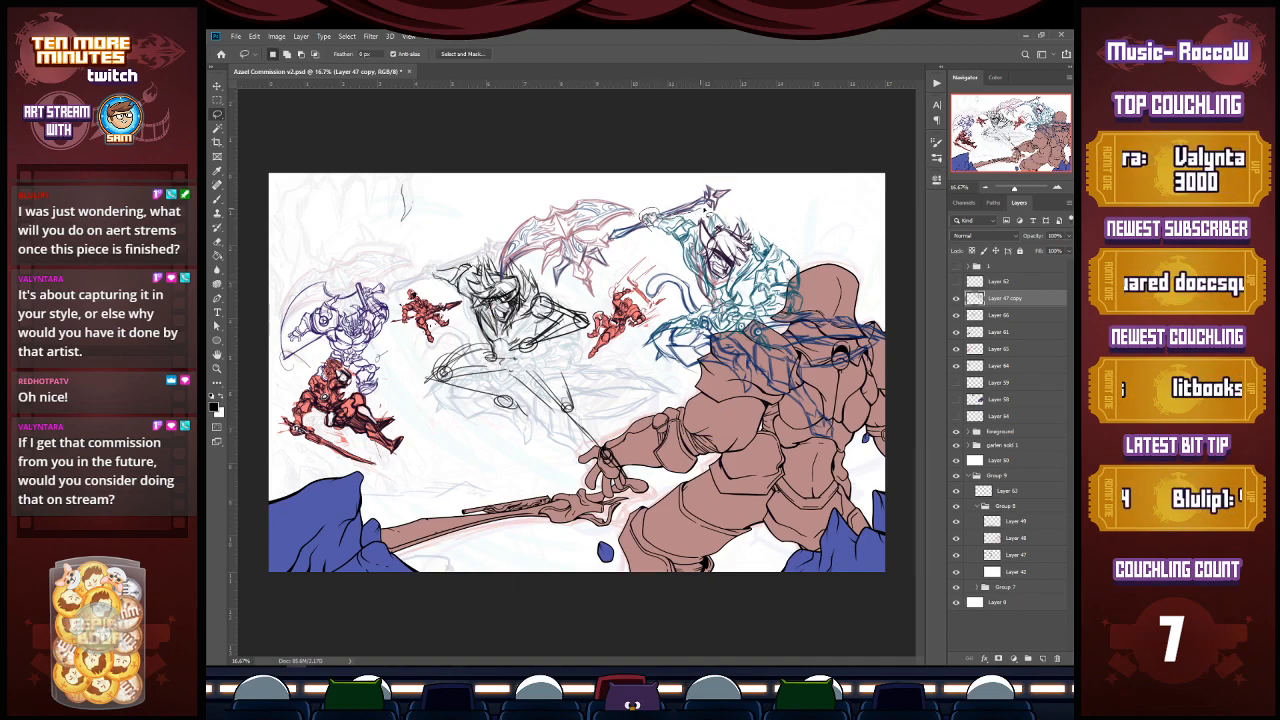
{"action": "mouse_move", "coordinate": [714, 214]}
{"action": "left_mouse_down"}
{"action": "mouse_move", "coordinate": [742, 198]}
{"action": "mouse_move", "coordinate": [645, 198]}
{"action": "mouse_move", "coordinate": [487, 238]}
{"action": "mouse_move", "coordinate": [560, 312]}
{"action": "mouse_move", "coordinate": [606, 306]}
{"action": "mouse_move", "coordinate": [654, 248]}
{"action": "left_mouse_up"}
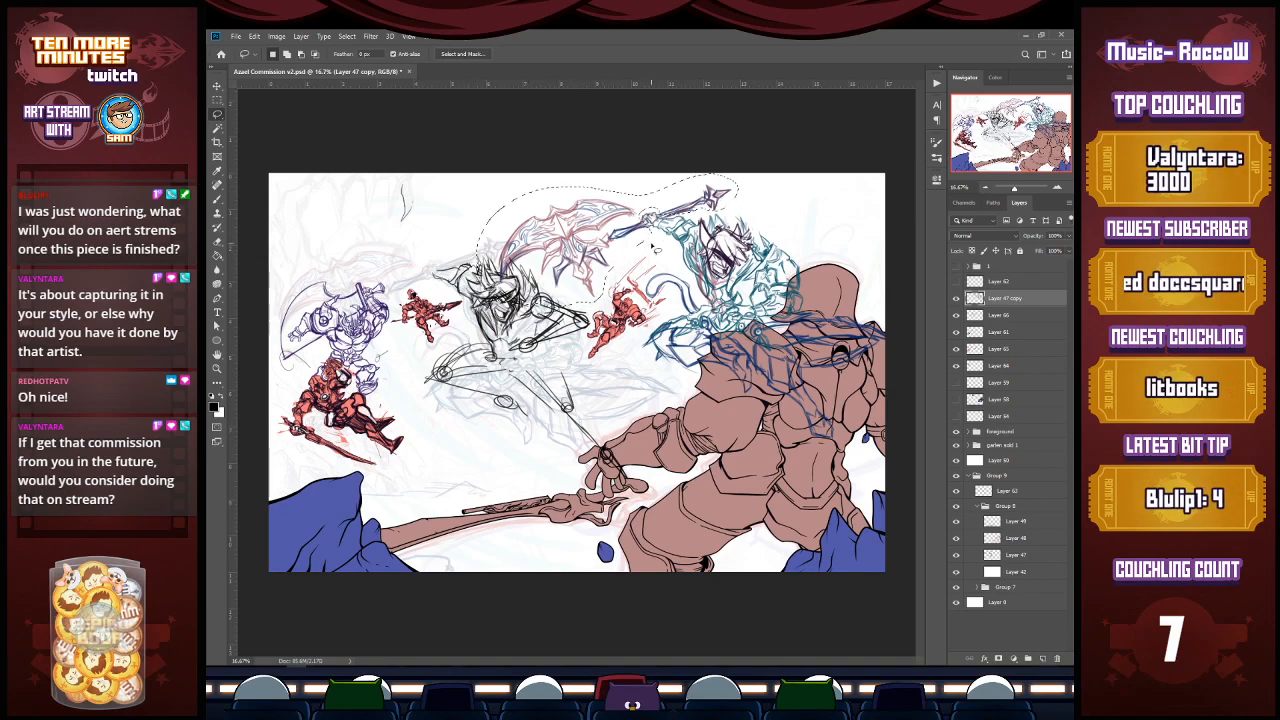
{"action": "key", "text": "Delete"}
{"action": "key", "text": "ctrl+shift+v"}
{"action": "key", "text": "v"}
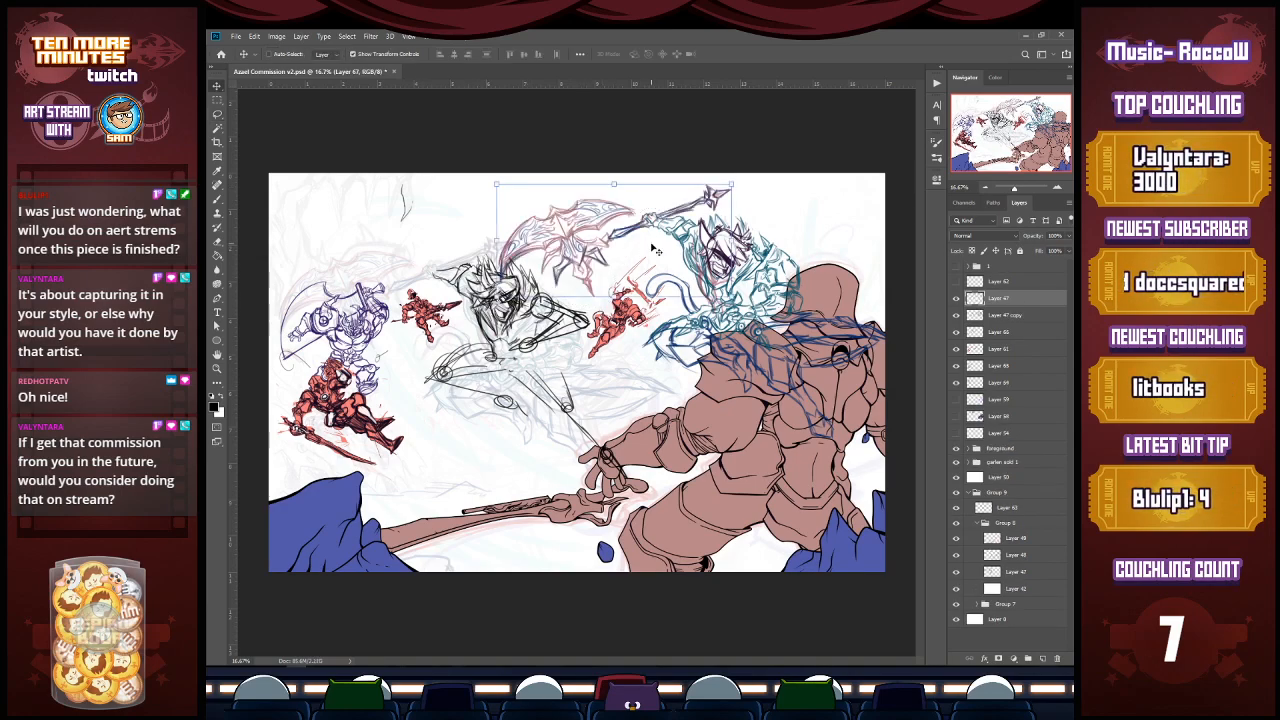
Step: Move the cut-out bladed weapon over to the central character and rotate it to sit near the raised hand
{"action": "left_click_drag", "start_coordinate": [574, 255], "coordinate": [386, 284]}
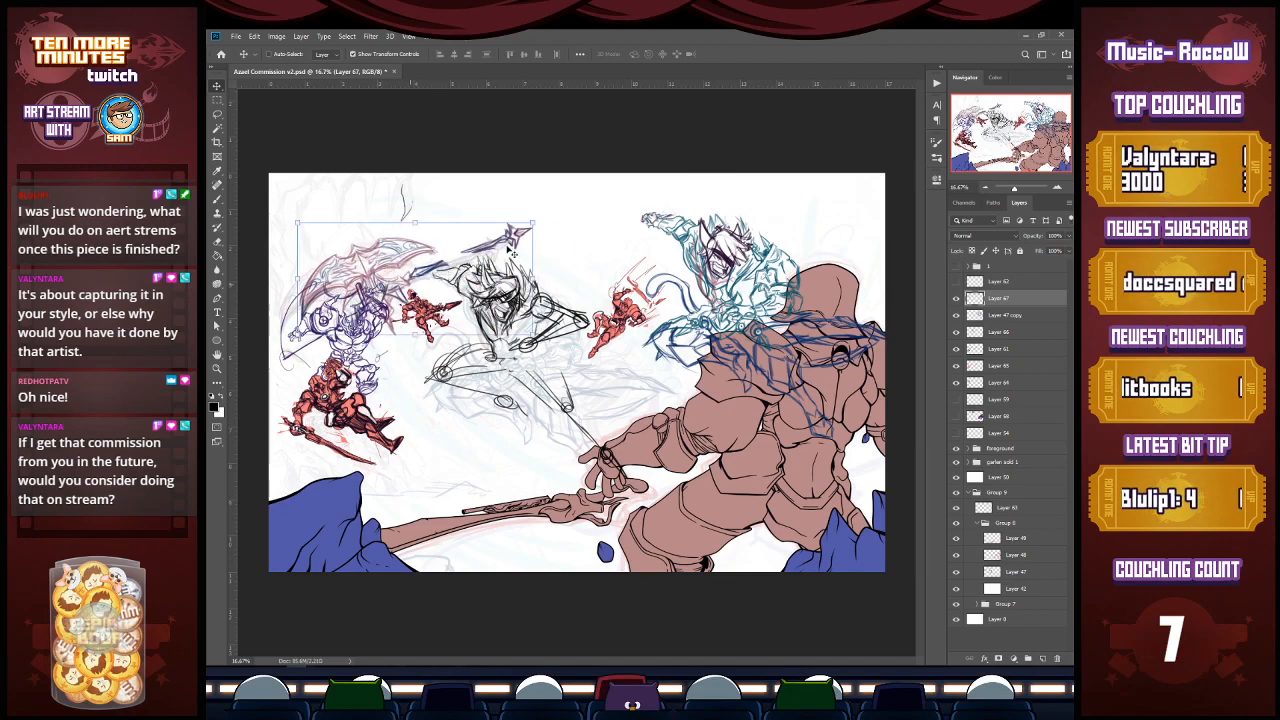
{"action": "key", "text": "ctrl+t"}
{"action": "left_click_drag", "start_coordinate": [543, 227], "coordinate": [545, 242]}
{"action": "left_click_drag", "start_coordinate": [517, 244], "coordinate": [537, 260]}
{"action": "key", "text": "Return"}
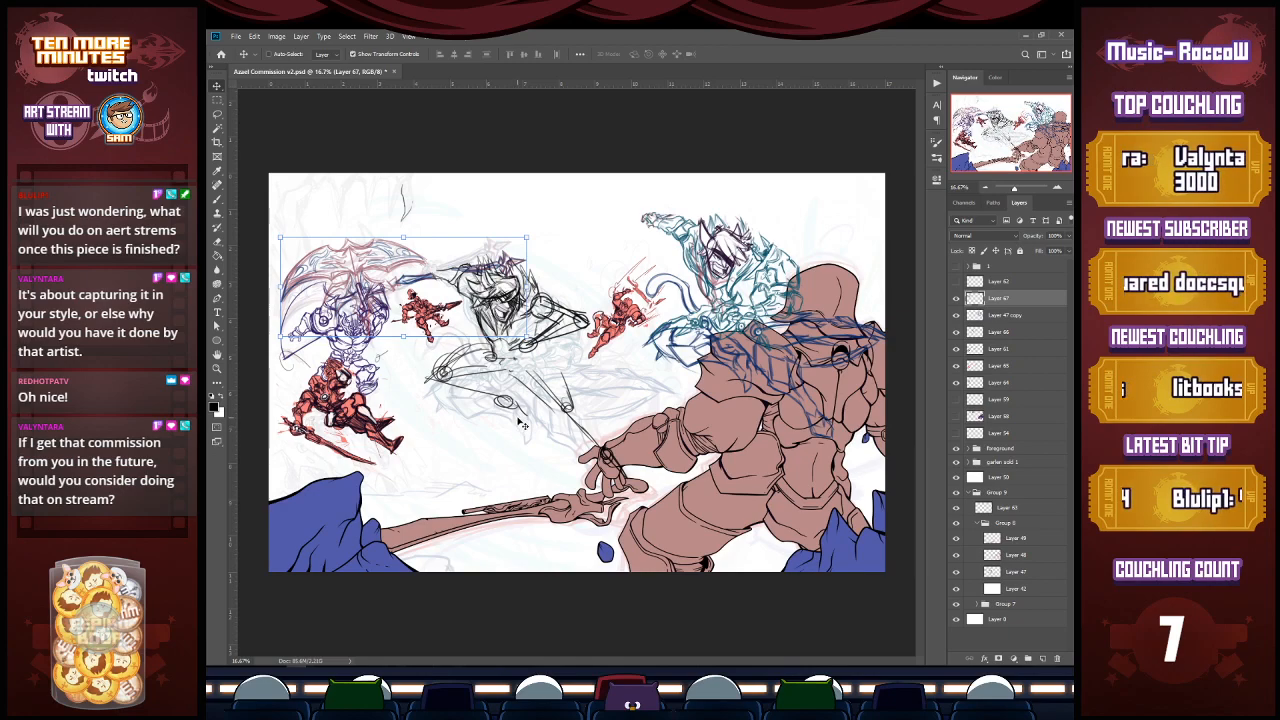
Step: Hide the weapon layer, lasso the torso and arm in Layer 47 copy, cut them out, and paste them in place on their own layer
{"action": "left_click", "coordinate": [955, 299]}
{"action": "left_click", "coordinate": [979, 316]}
{"action": "mouse_move", "coordinate": [766, 366]}
{"action": "left_mouse_down"}
{"action": "mouse_move", "coordinate": [715, 344]}
{"action": "mouse_move", "coordinate": [747, 331]}
{"action": "left_mouse_up"}
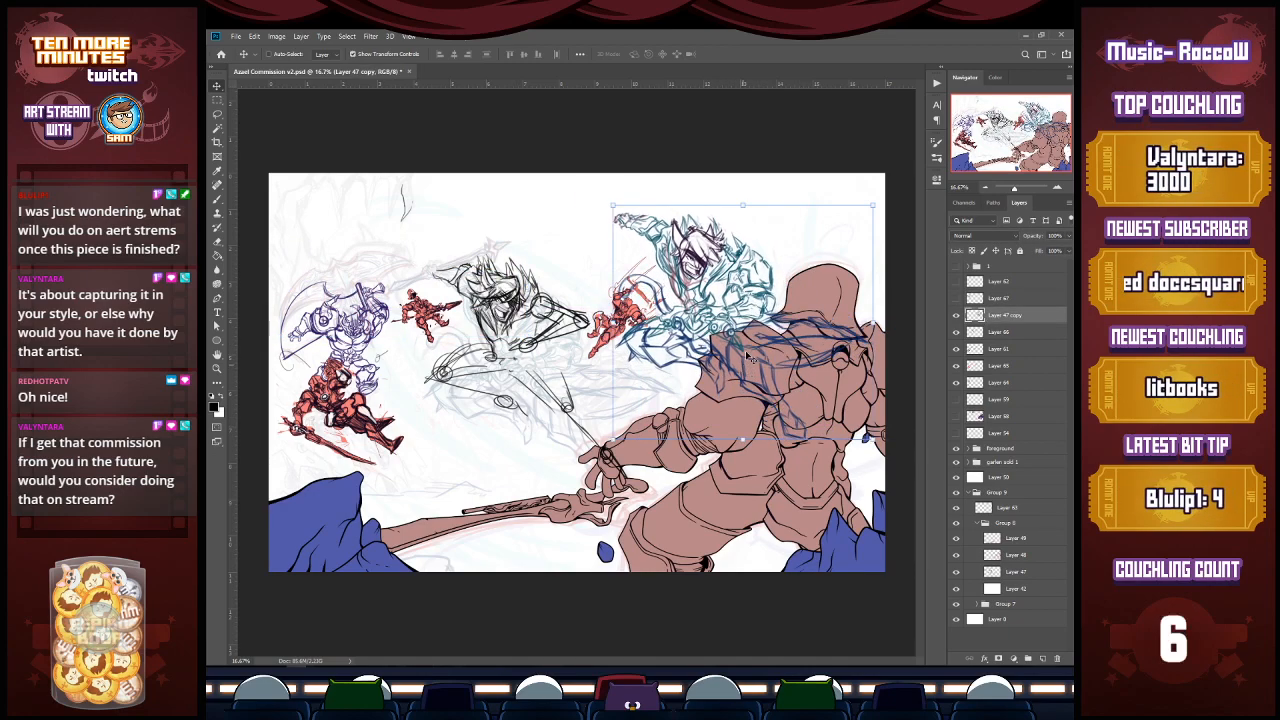
{"action": "key", "text": "l"}
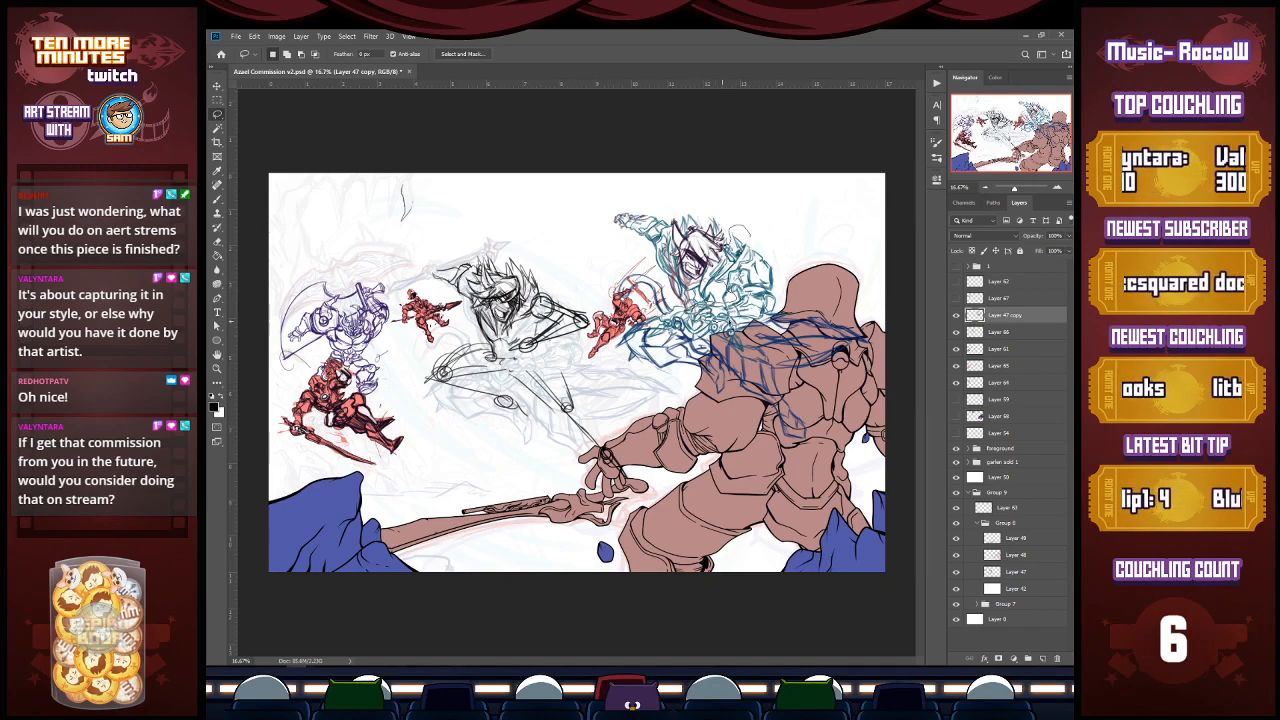
{"action": "key", "text": "Delete"}
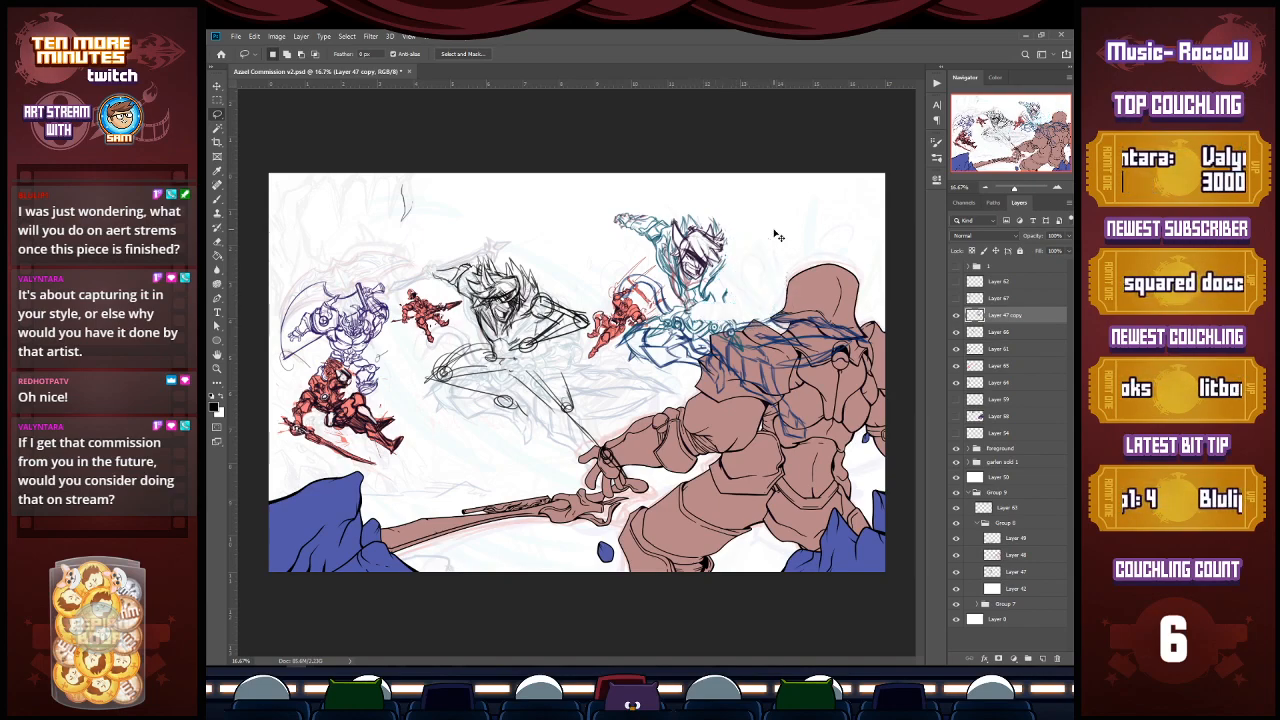
{"action": "key", "text": "ctrl+shift+v"}
{"action": "key", "text": "v"}
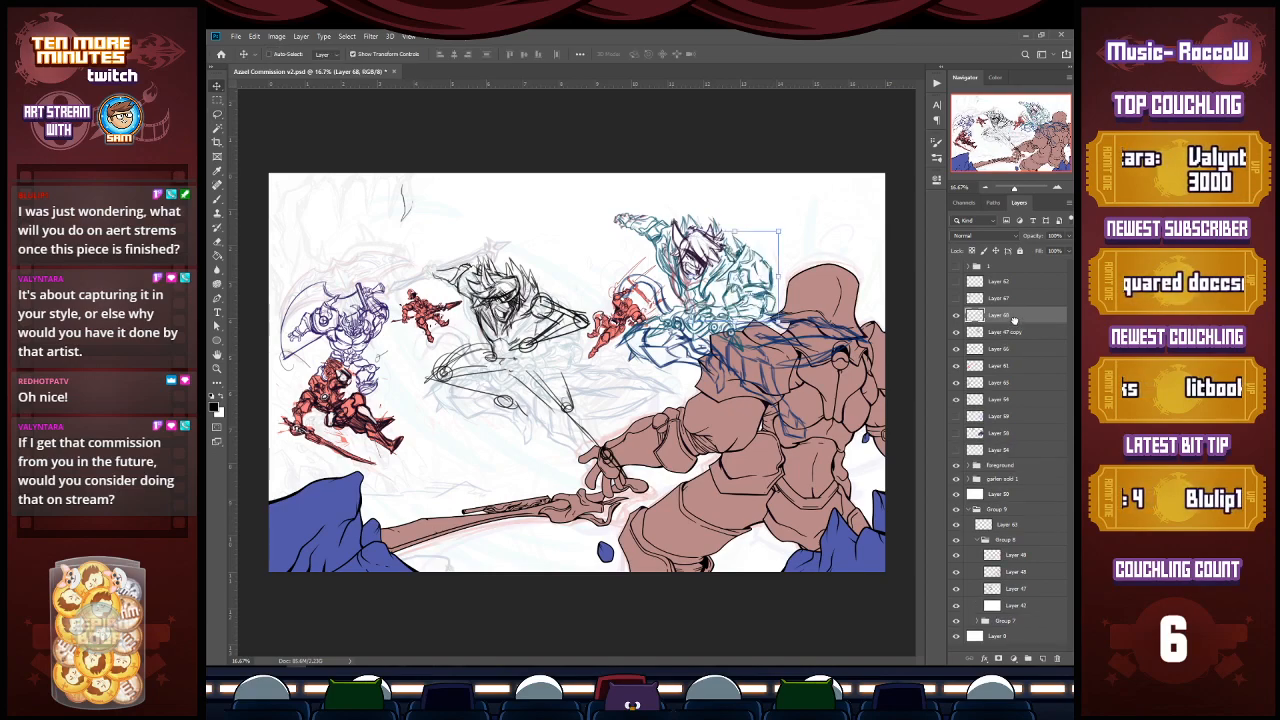
Step: Move the pasted torso and arm over the central character's black body sketch, then lasso and adjust part of it to fit
{"action": "left_click_drag", "start_coordinate": [1014, 321], "coordinate": [990, 337]}
{"action": "mouse_move", "coordinate": [752, 292]}
{"action": "left_mouse_down"}
{"action": "mouse_move", "coordinate": [590, 328]}
{"action": "mouse_move", "coordinate": [561, 322]}
{"action": "mouse_move", "coordinate": [593, 291]}
{"action": "mouse_move", "coordinate": [592, 327]}
{"action": "left_mouse_up"}
{"action": "left_click_drag", "start_coordinate": [1000, 332], "coordinate": [1004, 316]}
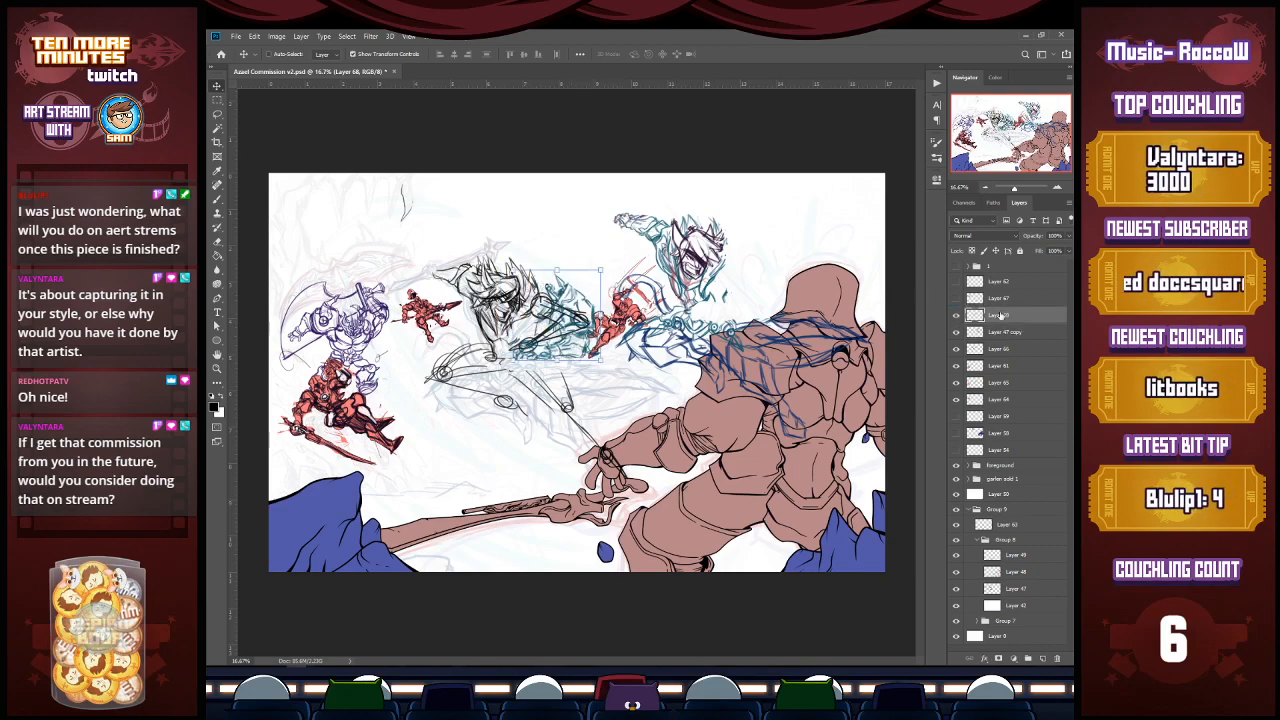
{"action": "left_click_drag", "start_coordinate": [613, 365], "coordinate": [600, 353]}
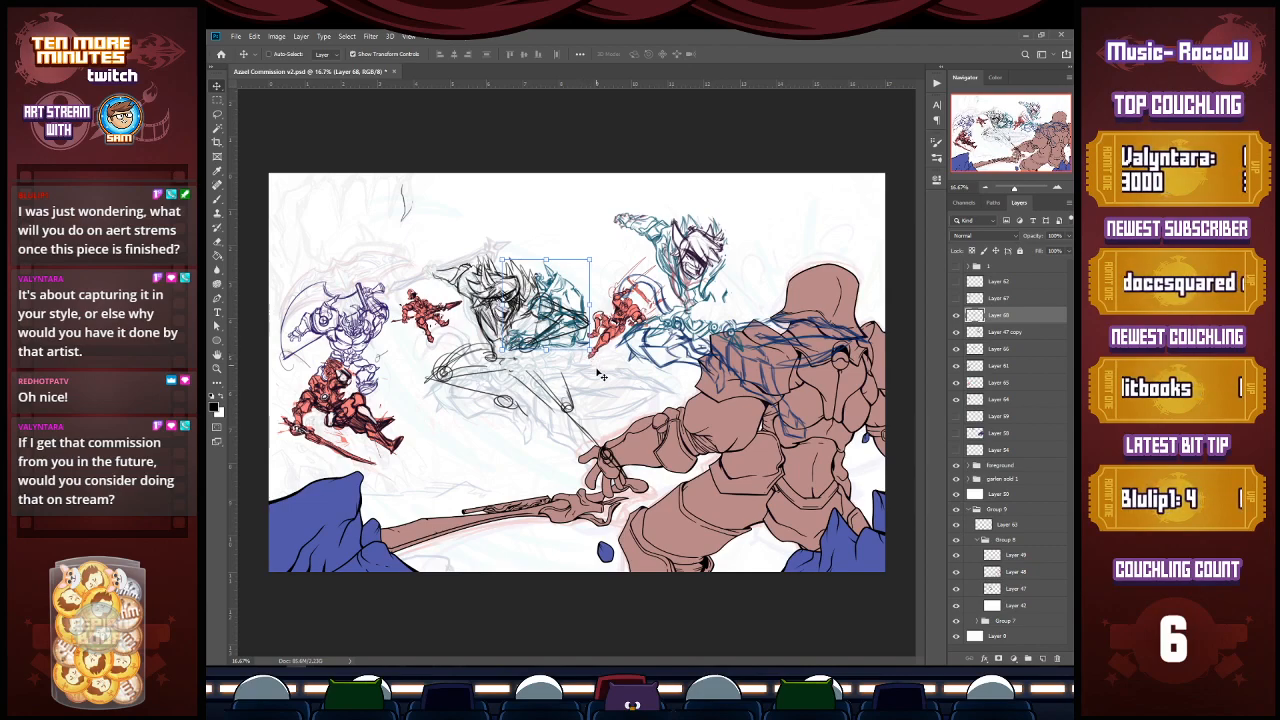
{"action": "mouse_move", "coordinate": [593, 359]}
{"action": "left_mouse_down"}
{"action": "mouse_move", "coordinate": [606, 343]}
{"action": "mouse_move", "coordinate": [579, 322]}
{"action": "left_mouse_up"}
{"action": "key", "text": "Return"}
{"action": "key", "text": "l"}
{"action": "mouse_move", "coordinate": [524, 333]}
{"action": "left_mouse_down"}
{"action": "mouse_move", "coordinate": [575, 360]}
{"action": "mouse_move", "coordinate": [562, 312]}
{"action": "mouse_move", "coordinate": [571, 326]}
{"action": "mouse_move", "coordinate": [578, 312]}
{"action": "left_mouse_up"}
{"action": "key", "text": "v"}
{"action": "key", "text": "l"}
{"action": "left_click", "coordinate": [574, 371]}
{"action": "key", "text": "v"}
Step: Shift the Layer 47 copy sketch lower, lasso its waist and legs, cut them out, and paste them in place on their own layer
{"action": "left_click", "coordinate": [1012, 333]}
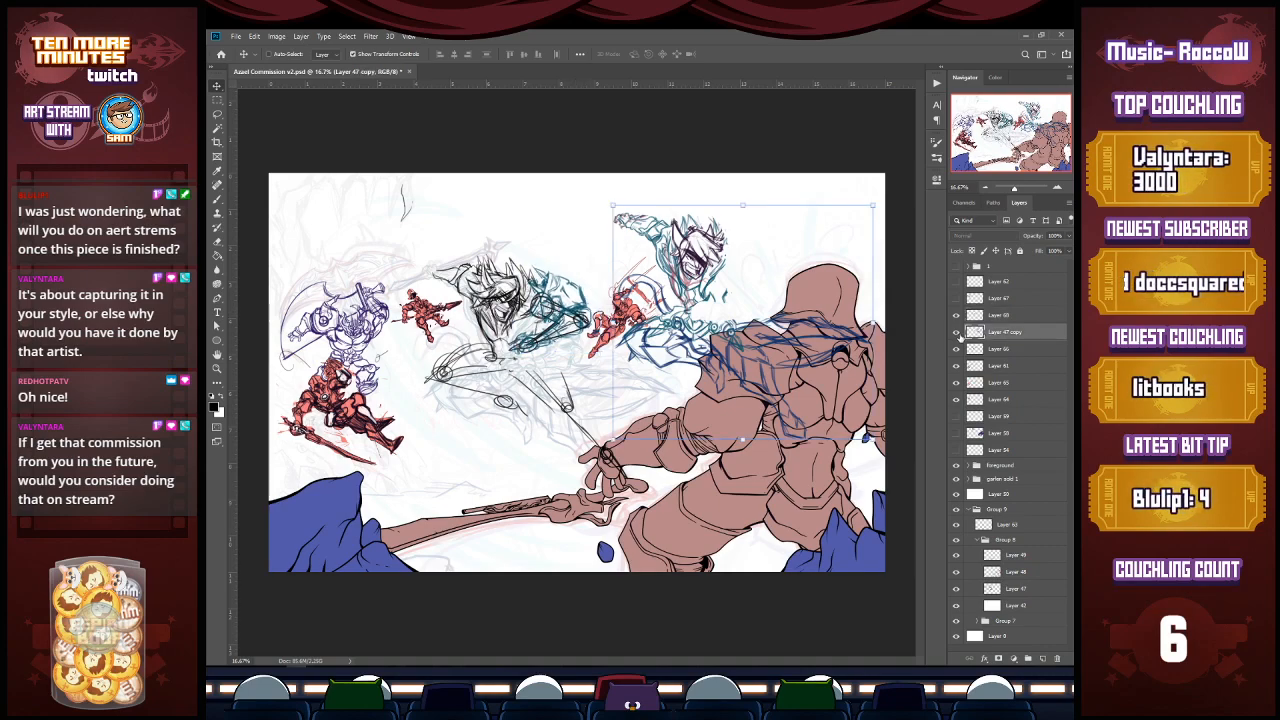
{"action": "left_click", "coordinate": [1000, 349]}
{"action": "key", "text": "b"}
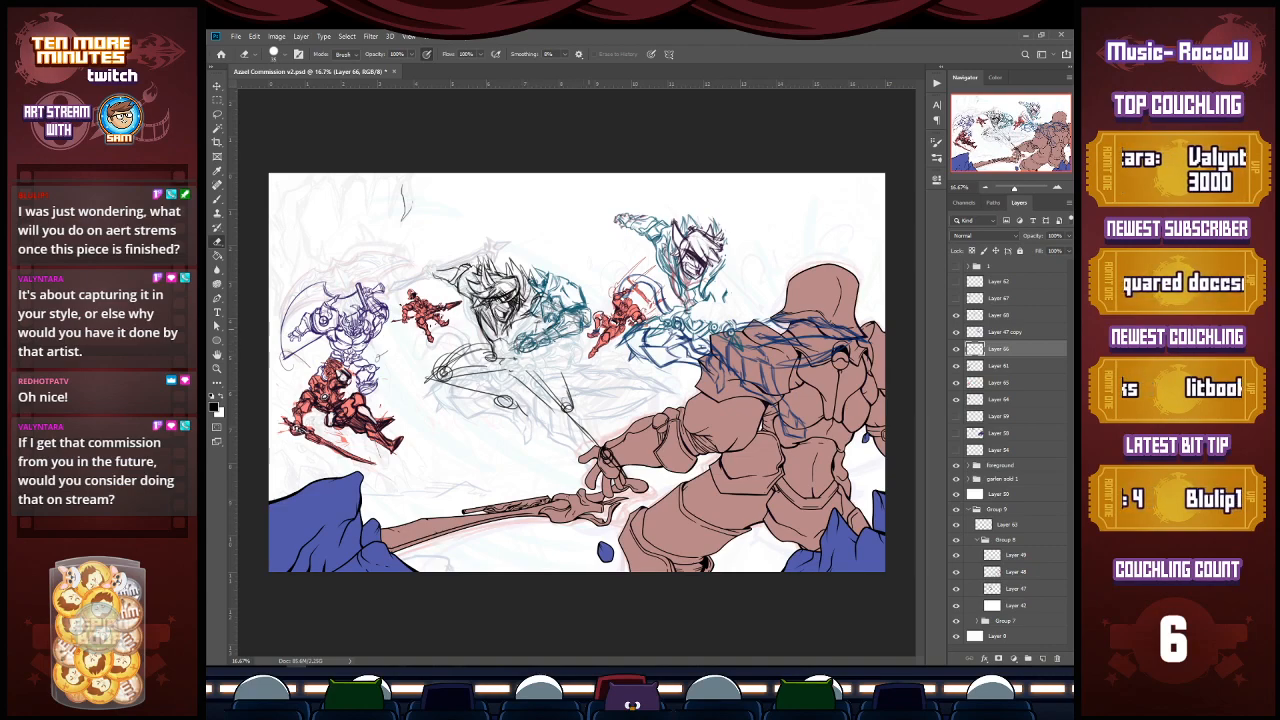
{"action": "left_click", "coordinate": [1000, 331]}
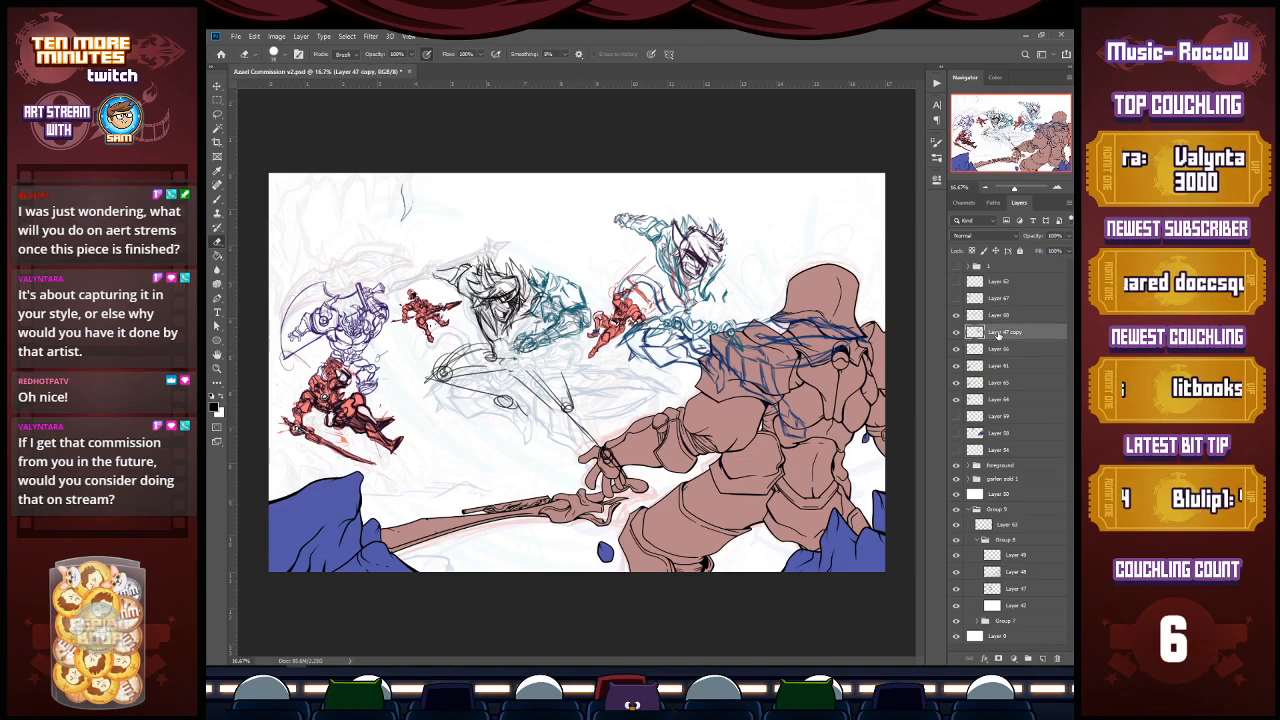
{"action": "key", "text": "v"}
{"action": "mouse_move", "coordinate": [700, 320]}
{"action": "left_mouse_down"}
{"action": "mouse_move", "coordinate": [780, 338]}
{"action": "mouse_move", "coordinate": [907, 339]}
{"action": "mouse_move", "coordinate": [795, 363]}
{"action": "mouse_move", "coordinate": [824, 366]}
{"action": "left_mouse_up"}
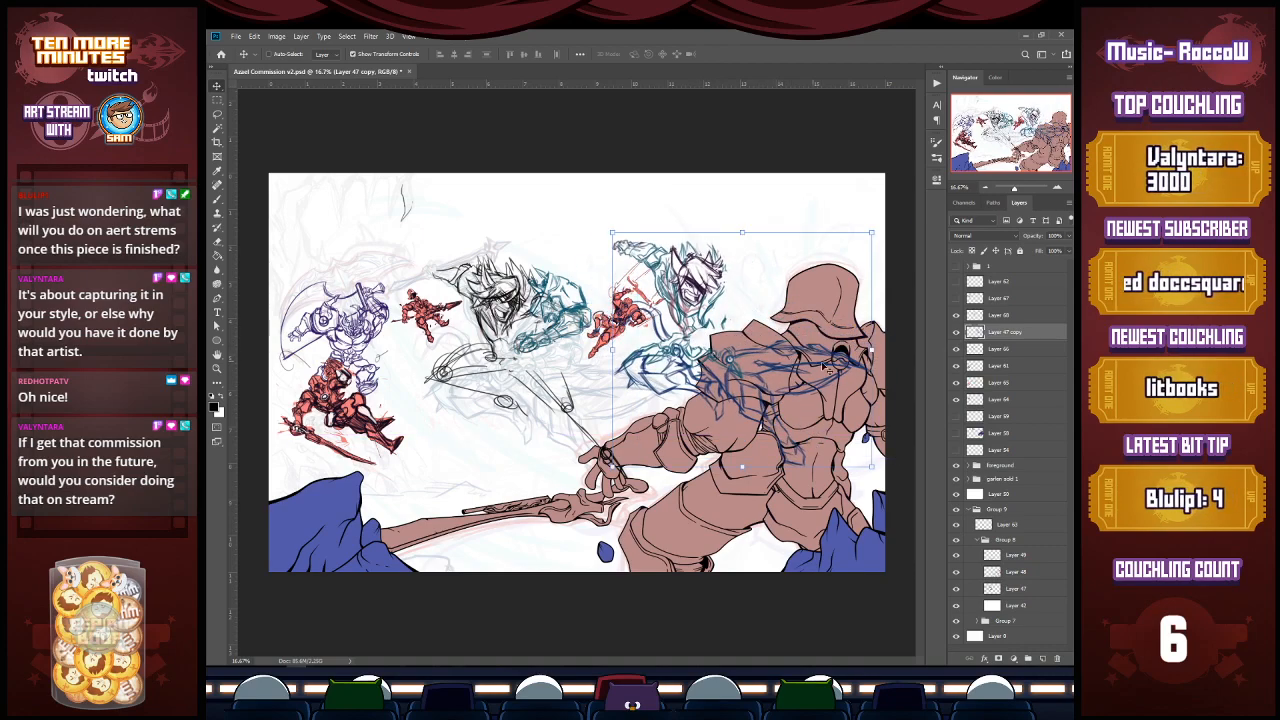
{"action": "key", "text": "l"}
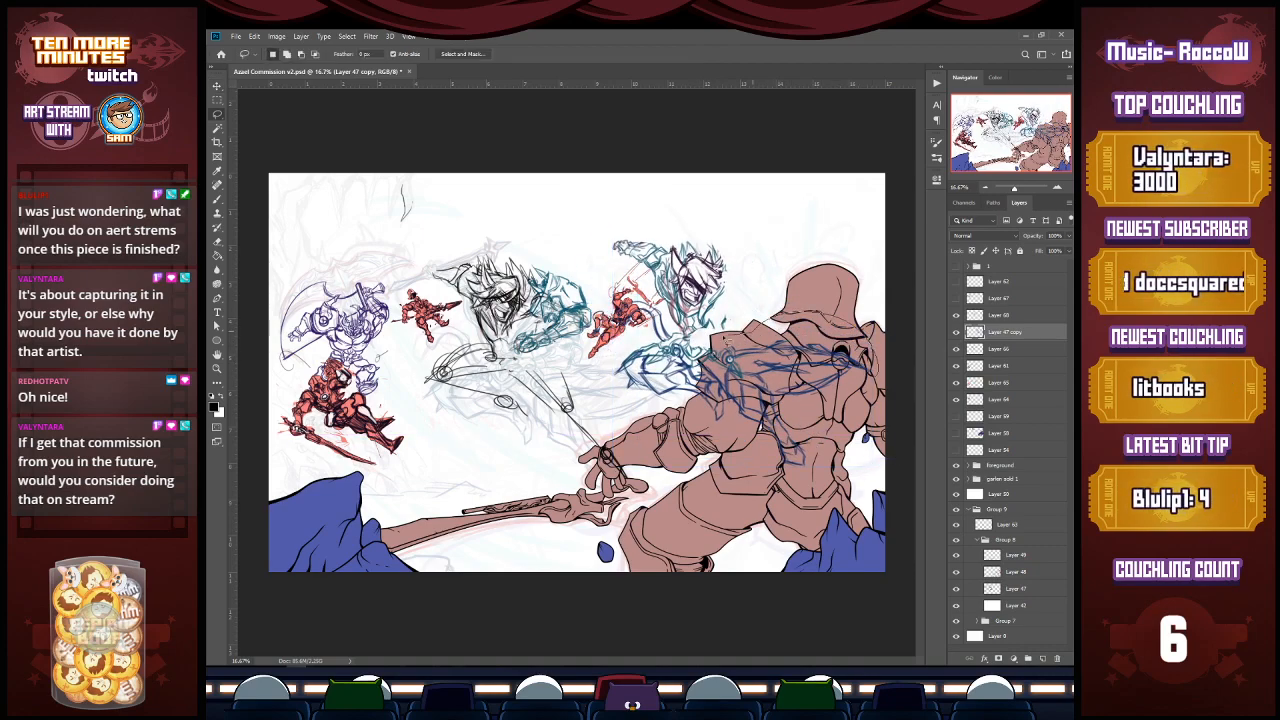
{"action": "mouse_move", "coordinate": [704, 340]}
{"action": "left_mouse_down"}
{"action": "mouse_move", "coordinate": [670, 316]}
{"action": "mouse_move", "coordinate": [606, 330]}
{"action": "mouse_move", "coordinate": [712, 486]}
{"action": "mouse_move", "coordinate": [877, 372]}
{"action": "mouse_move", "coordinate": [852, 428]}
{"action": "mouse_move", "coordinate": [842, 420]}
{"action": "left_mouse_up"}
{"action": "key", "text": "Delete"}
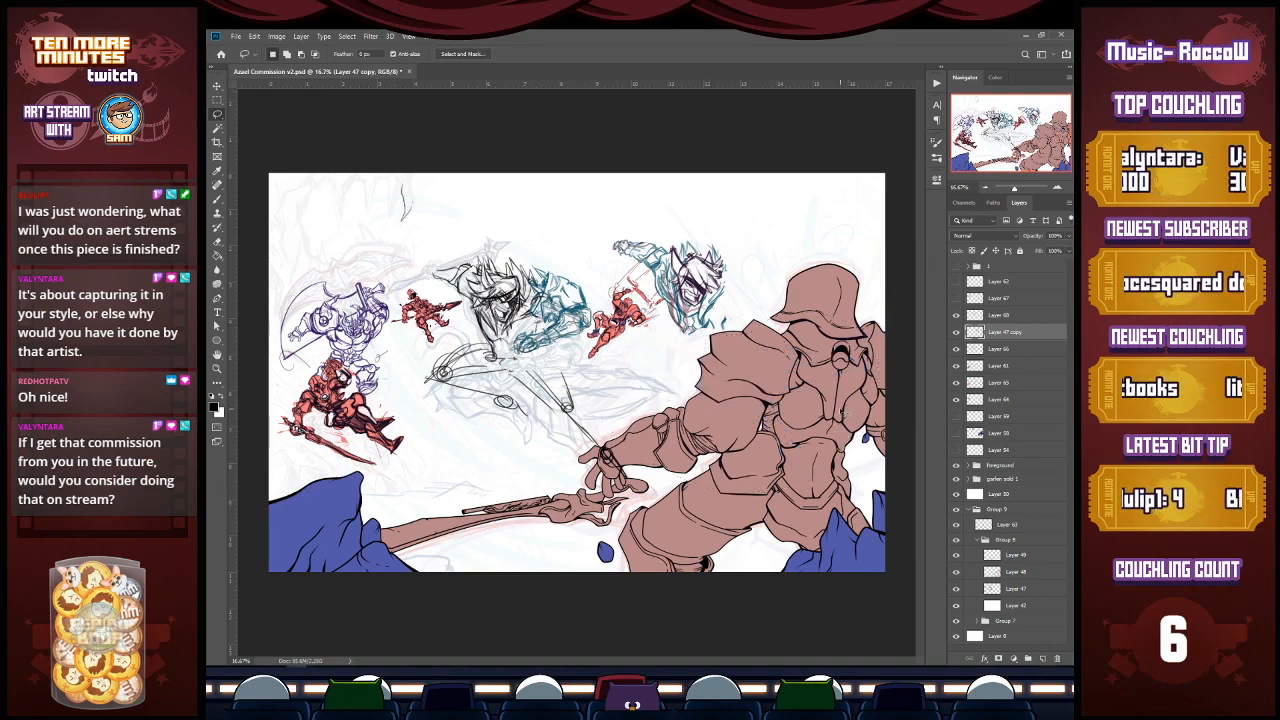
{"action": "key", "text": "v"}
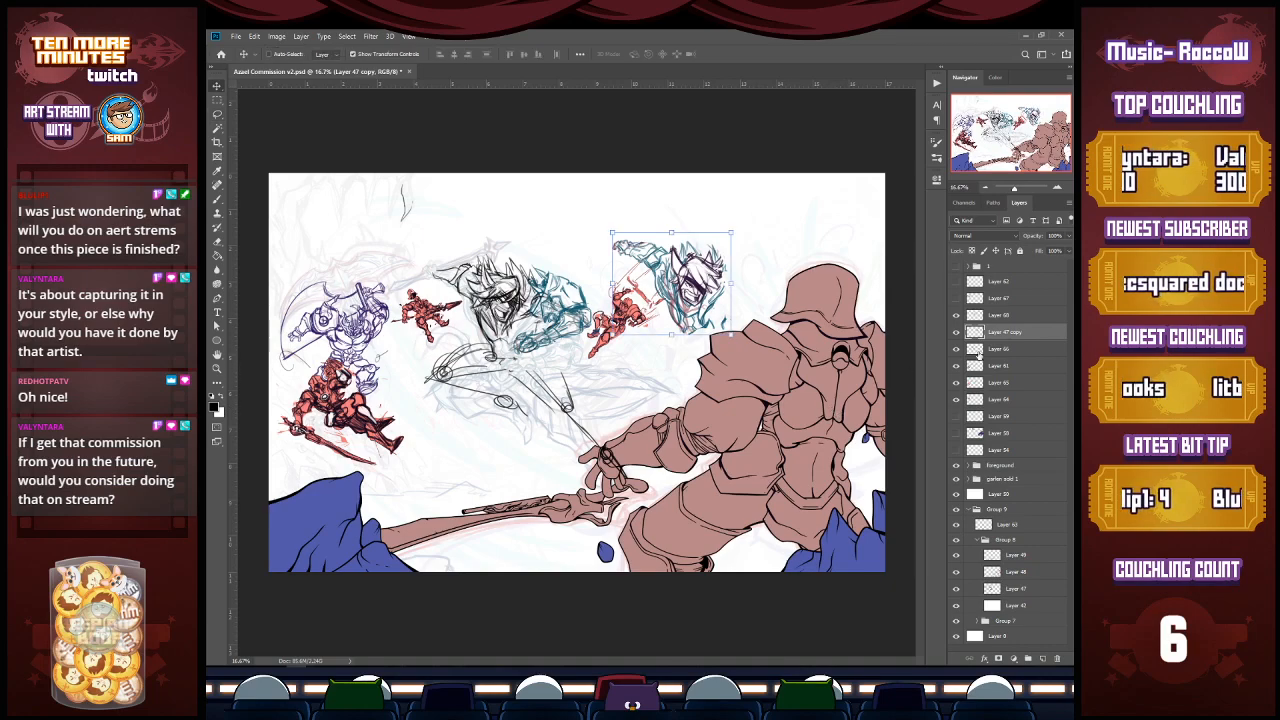
{"action": "key", "text": "ctrl+shift+v"}
Step: Move the pasted legs beneath the central character's torso and rotate them slightly counterclockwise to match the pose
{"action": "left_click_drag", "start_coordinate": [744, 379], "coordinate": [542, 384]}
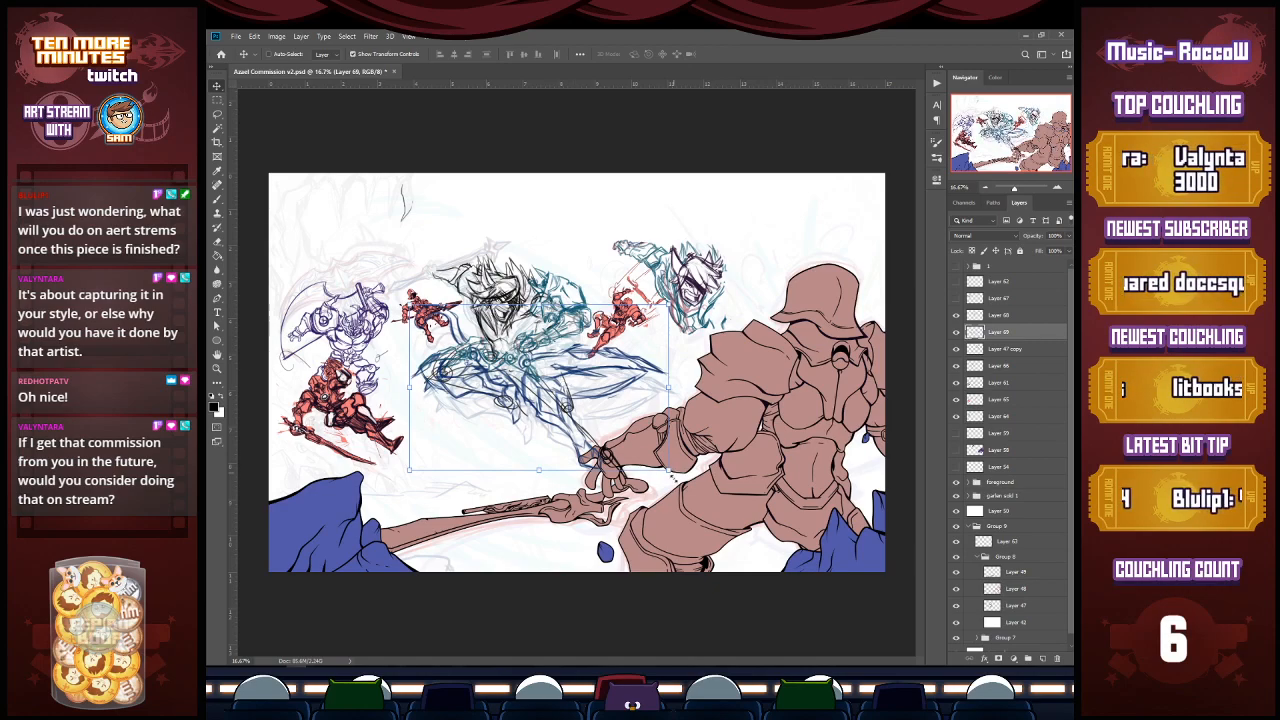
{"action": "left_click_drag", "start_coordinate": [673, 482], "coordinate": [680, 473]}
{"action": "left_click_drag", "start_coordinate": [591, 444], "coordinate": [600, 445]}
{"action": "key", "text": "Return"}
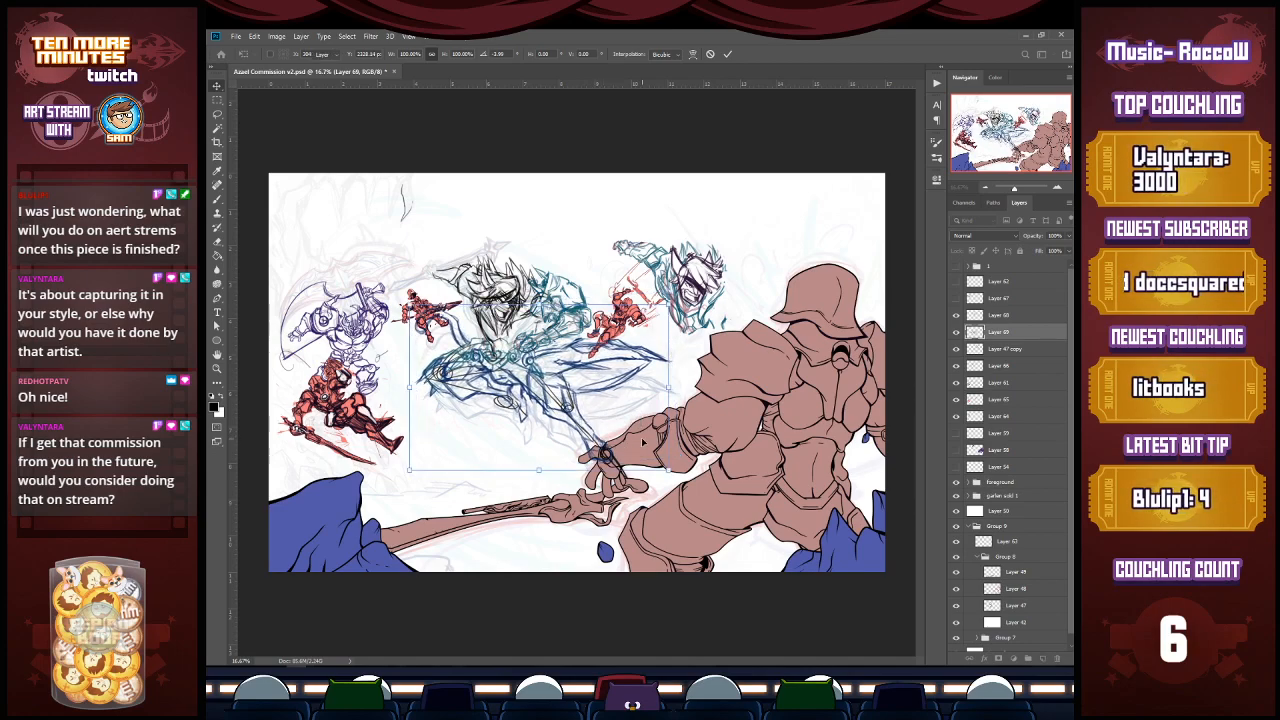
Step: Toggle Layer 66 to compare it with the pasted parts, then nudge the legs layer into better alignment with the torso
{"action": "left_click", "coordinate": [1004, 367]}
{"action": "left_click", "coordinate": [956, 367]}
{"action": "left_click", "coordinate": [956, 367]}
{"action": "key", "text": "b"}
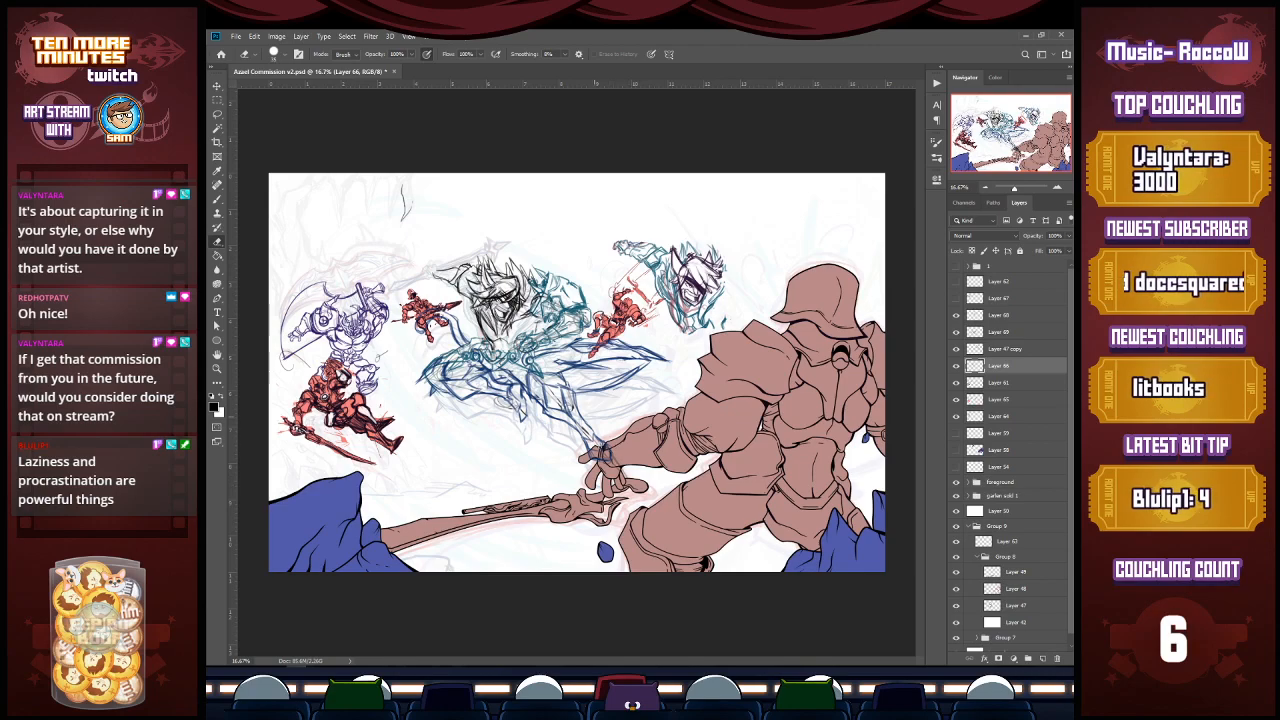
{"action": "key", "text": "v"}
{"action": "left_click", "coordinate": [1007, 348]}
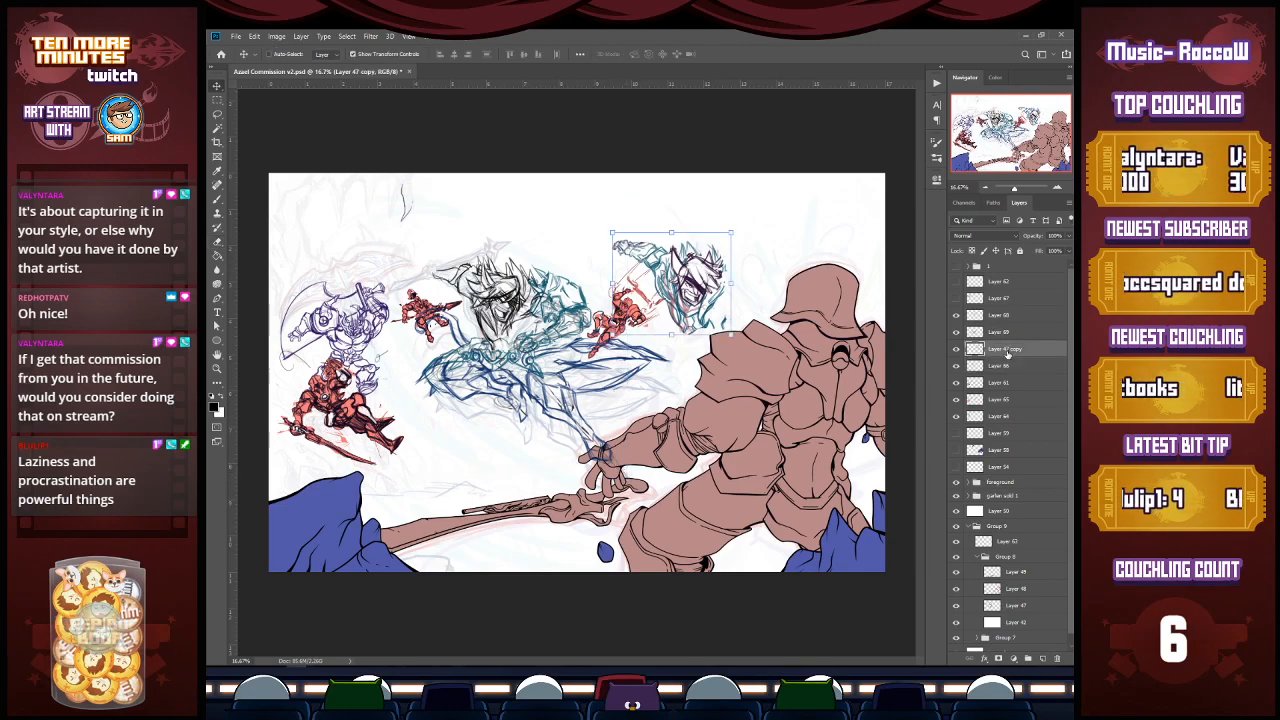
{"action": "left_click", "coordinate": [1010, 334]}
{"action": "left_click_drag", "start_coordinate": [553, 399], "coordinate": [555, 398]}
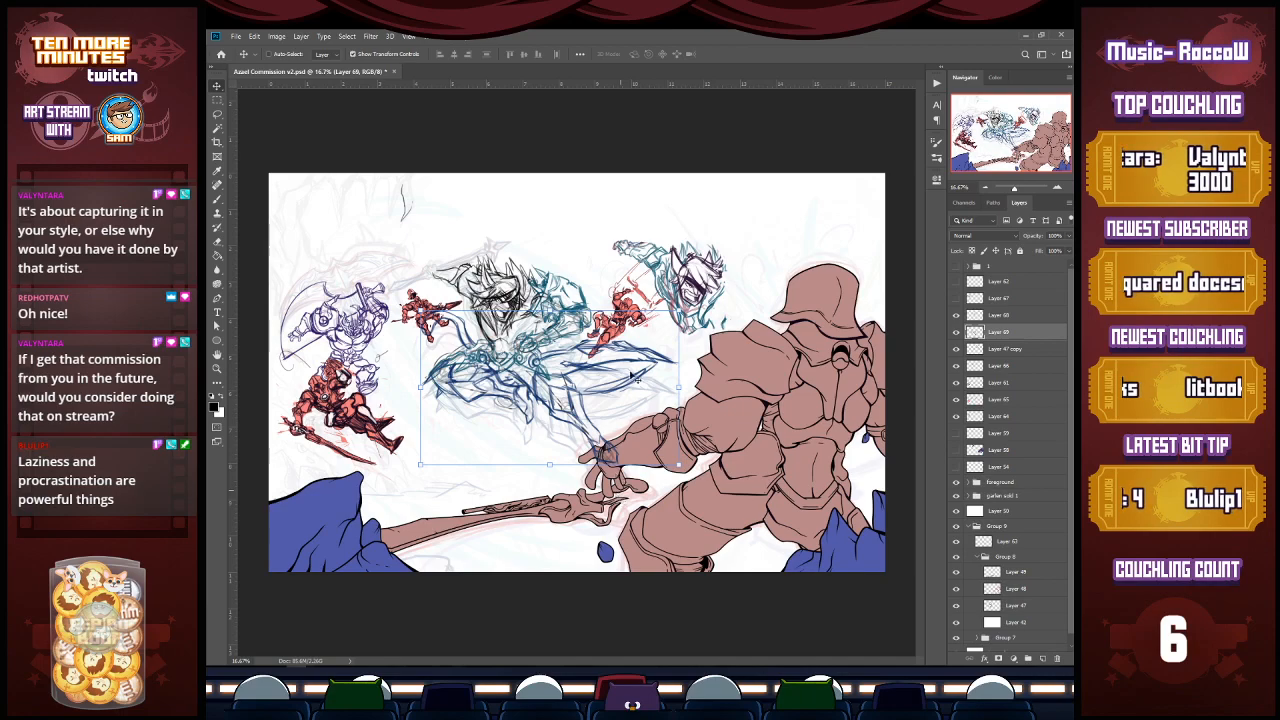
Step: Lasso the central character's outstretched leg and angle it slightly downward
{"action": "key", "text": "l"}
{"action": "mouse_move", "coordinate": [600, 340]}
{"action": "left_mouse_down"}
{"action": "mouse_move", "coordinate": [545, 355]}
{"action": "mouse_move", "coordinate": [660, 400]}
{"action": "mouse_move", "coordinate": [680, 372]}
{"action": "mouse_move", "coordinate": [687, 399]}
{"action": "mouse_move", "coordinate": [642, 391]}
{"action": "left_mouse_up"}
{"action": "key", "text": "v"}
{"action": "key", "text": "Return"}
{"action": "key", "text": "l"}
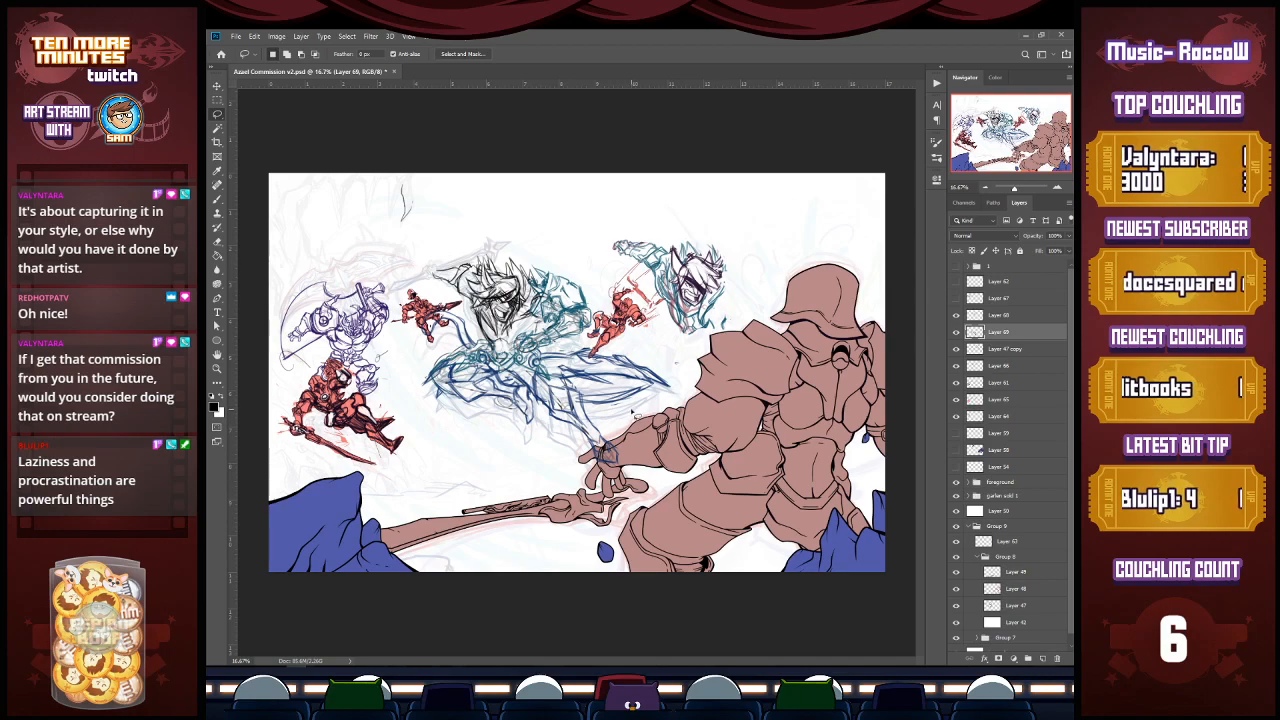
{"action": "key", "text": "b"}
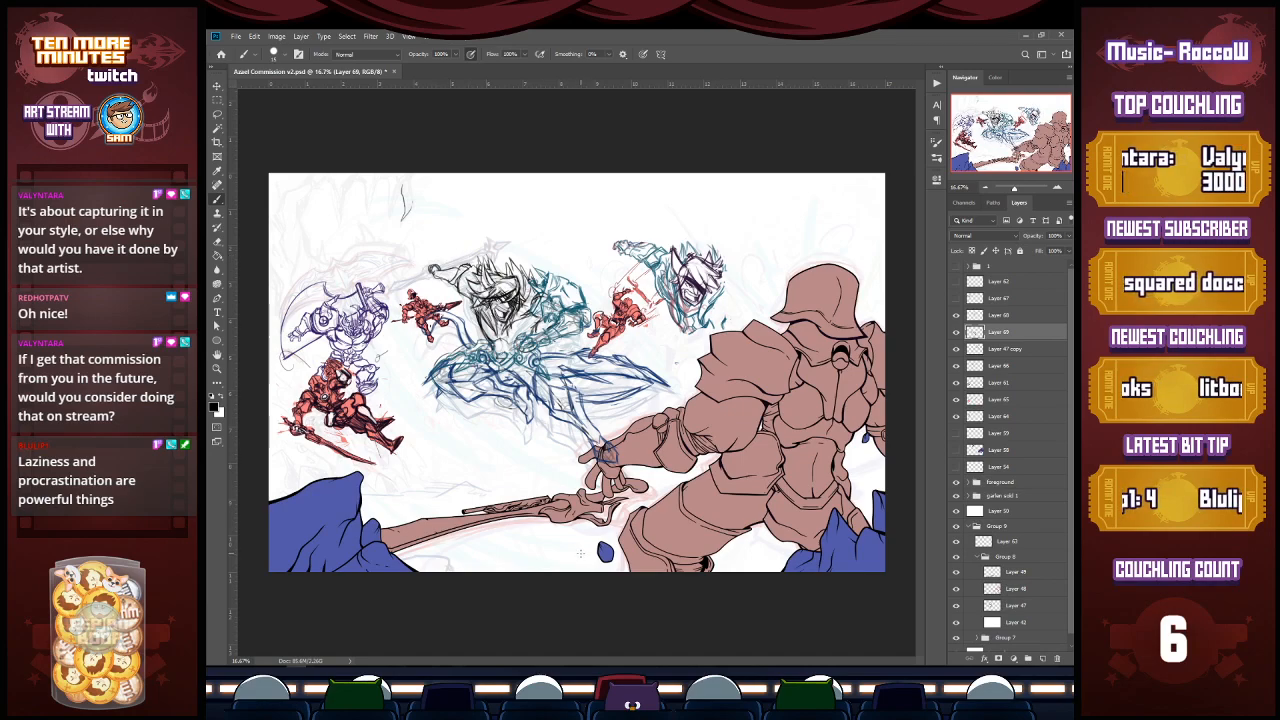
Step: Move the remaining head and raised arm of Layer 47 copy onto the central character's upper body
{"action": "left_click", "coordinate": [1008, 349]}
{"action": "left_click", "coordinate": [956, 349]}
{"action": "left_click", "coordinate": [956, 349]}
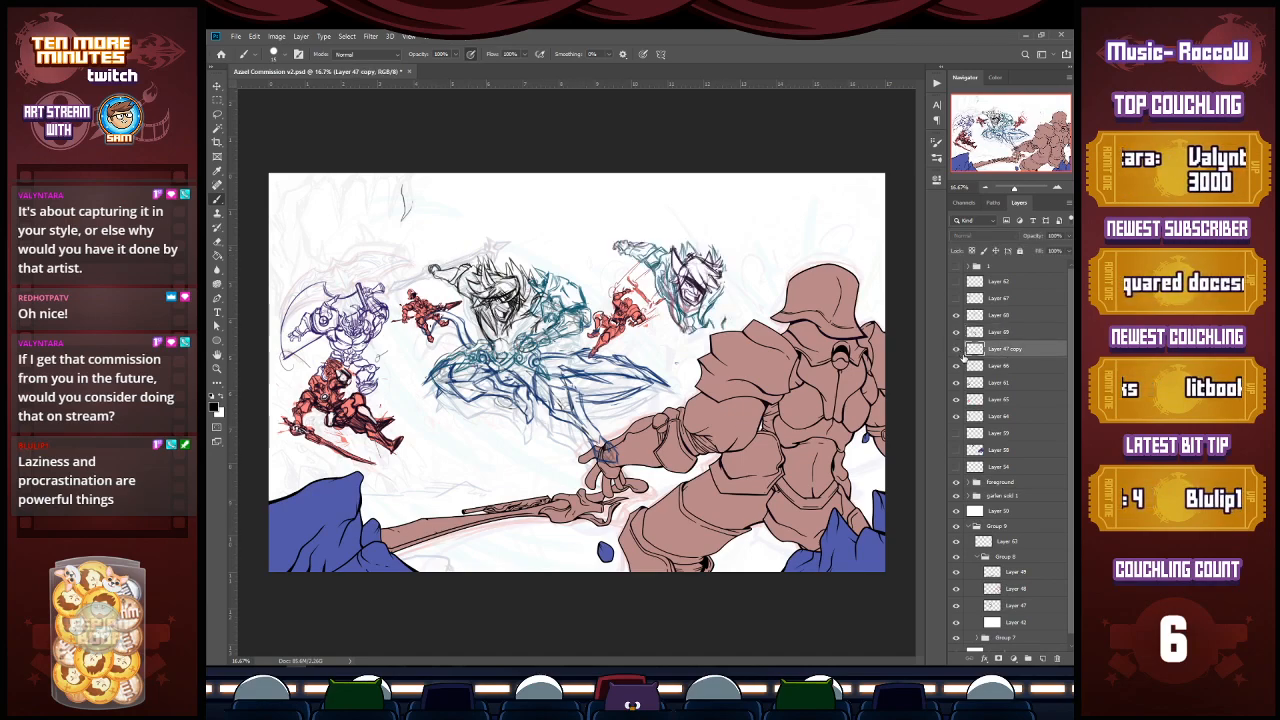
{"action": "key", "text": "e"}
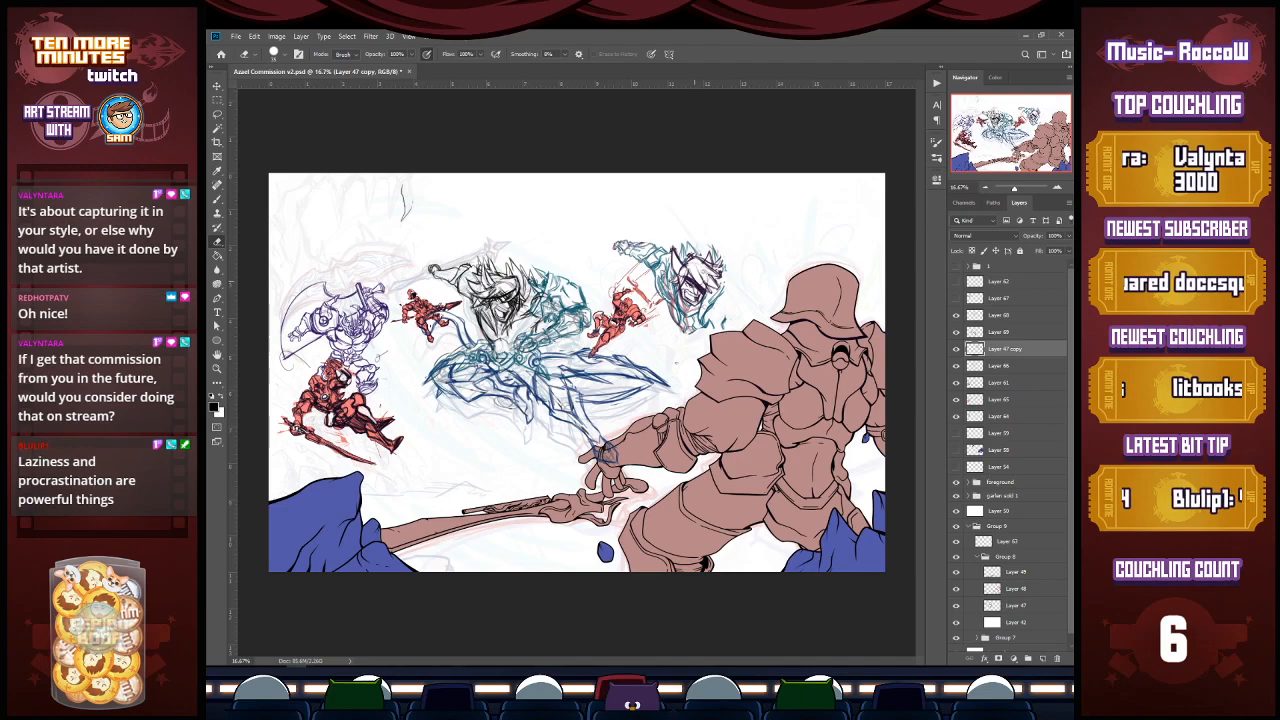
{"action": "mouse_move", "coordinate": [705, 291]}
{"action": "left_mouse_down"}
{"action": "mouse_move", "coordinate": [674, 256]}
{"action": "mouse_move", "coordinate": [712, 266]}
{"action": "mouse_move", "coordinate": [675, 323]}
{"action": "mouse_move", "coordinate": [672, 272]}
{"action": "mouse_move", "coordinate": [712, 295]}
{"action": "mouse_move", "coordinate": [695, 257]}
{"action": "mouse_move", "coordinate": [488, 272]}
{"action": "left_mouse_up"}
{"action": "key", "text": "v"}
{"action": "key", "text": "b"}
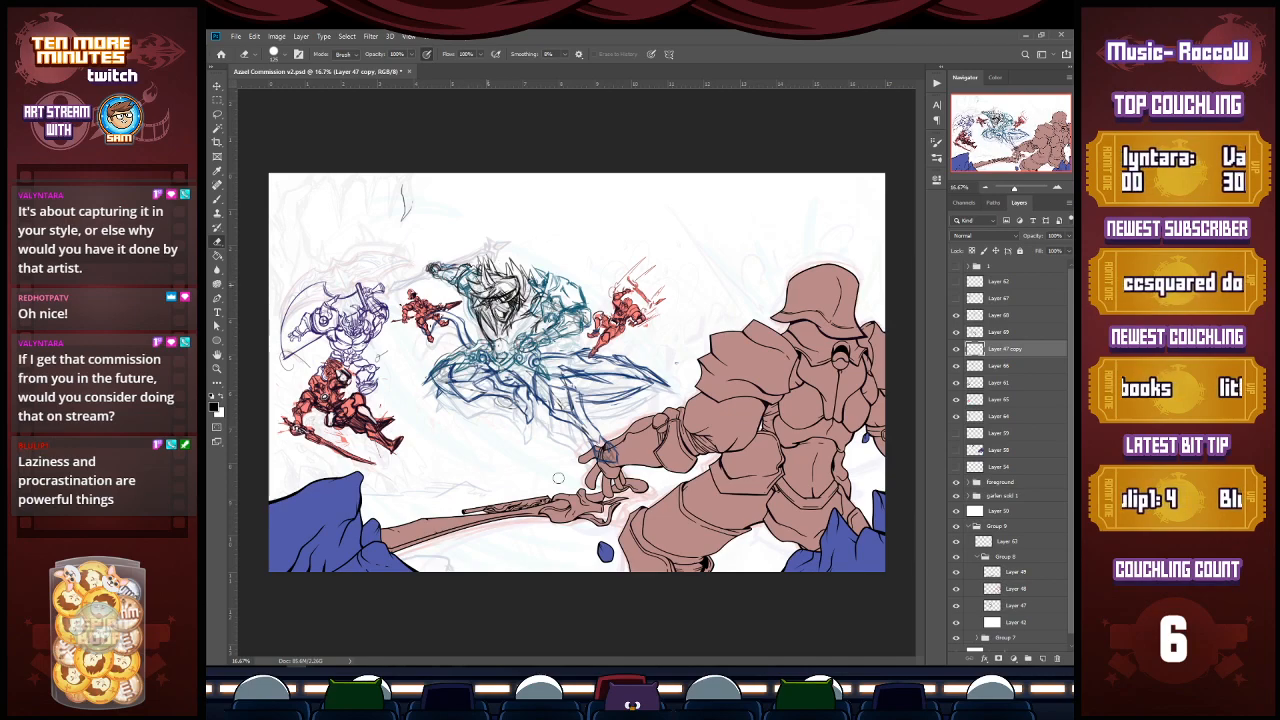
Step: Show Layer 67 again and rotate the bladed weapon counterclockwise so its shaft runs through the raised hand
{"action": "left_click", "coordinate": [1008, 334]}
{"action": "left_click", "coordinate": [1005, 316]}
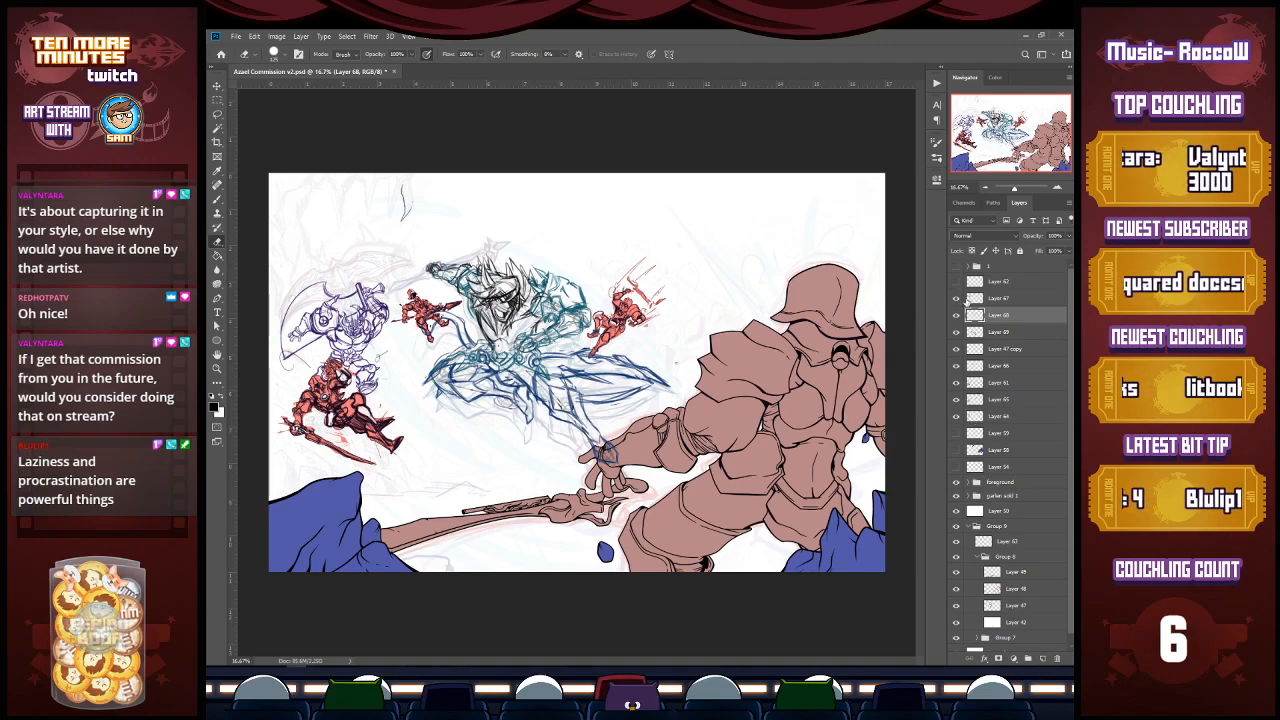
{"action": "left_click", "coordinate": [956, 298]}
{"action": "left_click", "coordinate": [1011, 300]}
{"action": "key", "text": "v"}
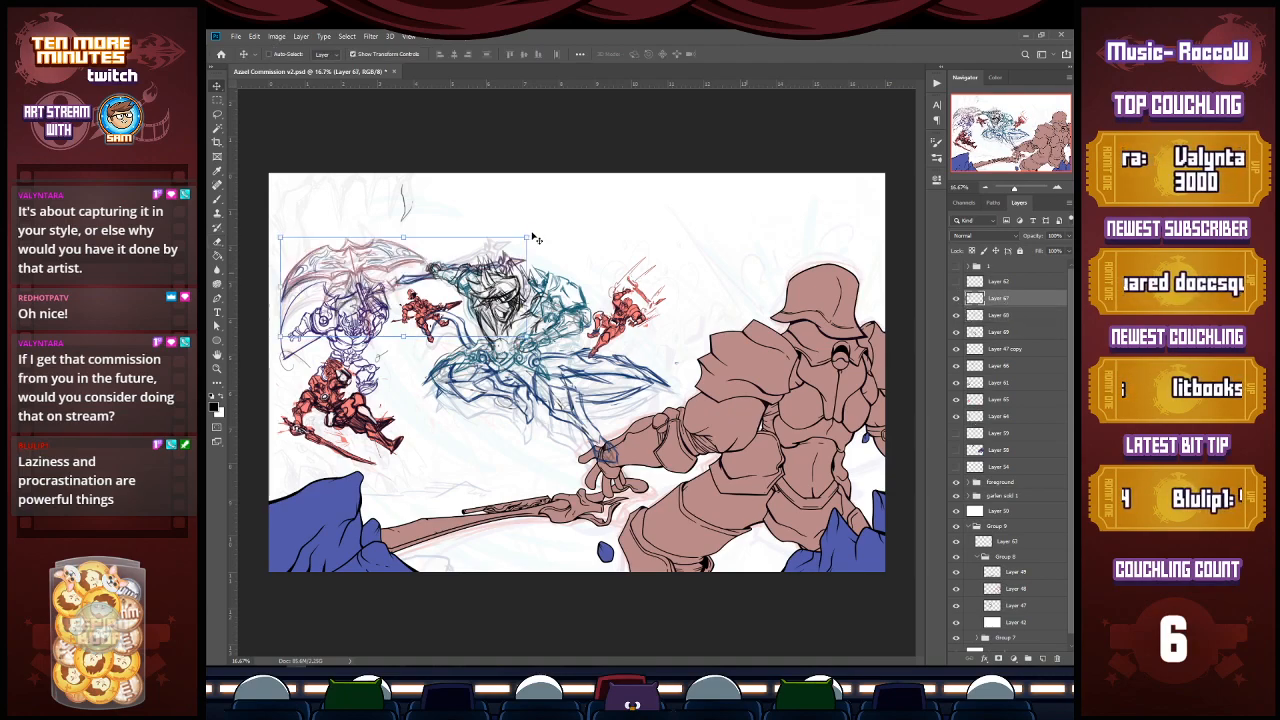
{"action": "mouse_move", "coordinate": [535, 235]}
{"action": "left_mouse_down"}
{"action": "mouse_move", "coordinate": [526, 210]}
{"action": "mouse_move", "coordinate": [484, 258]}
{"action": "left_mouse_up"}
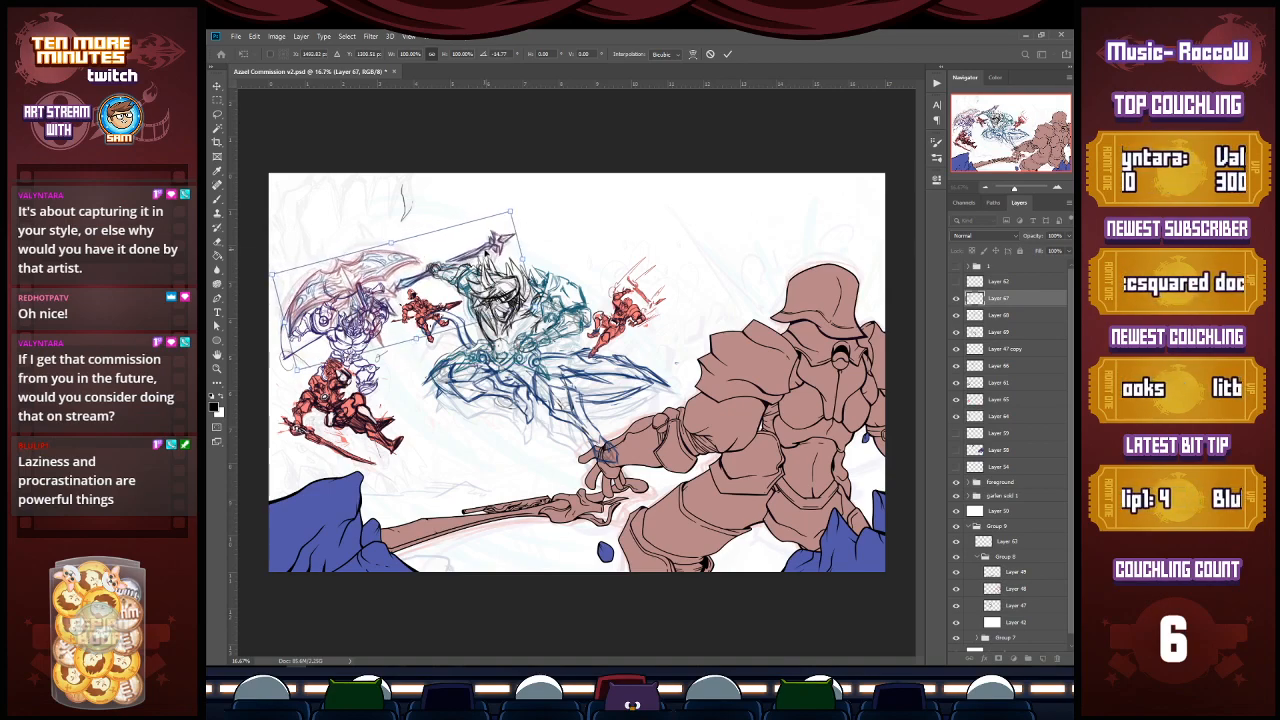
{"action": "key", "text": "Return"}
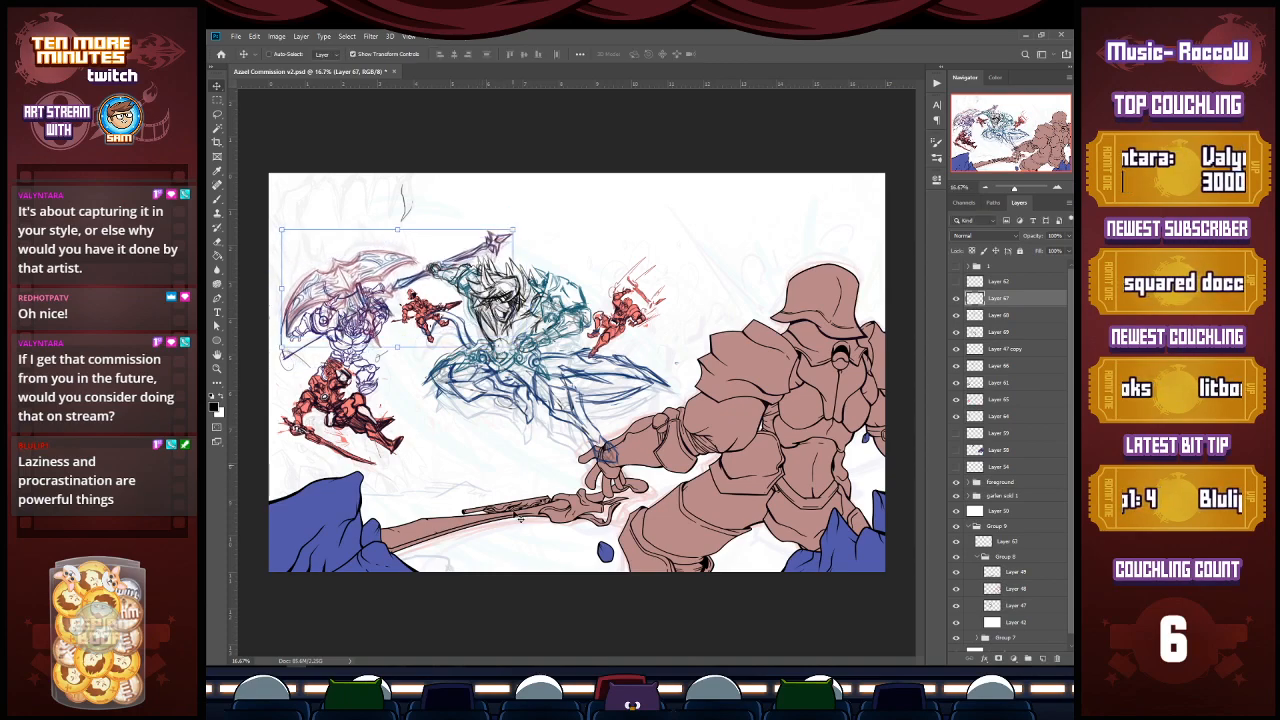
Step: Select Layer 64, move the purple fighter slightly toward the central character and downward, and save the document
{"action": "left_click", "coordinate": [1005, 383]}
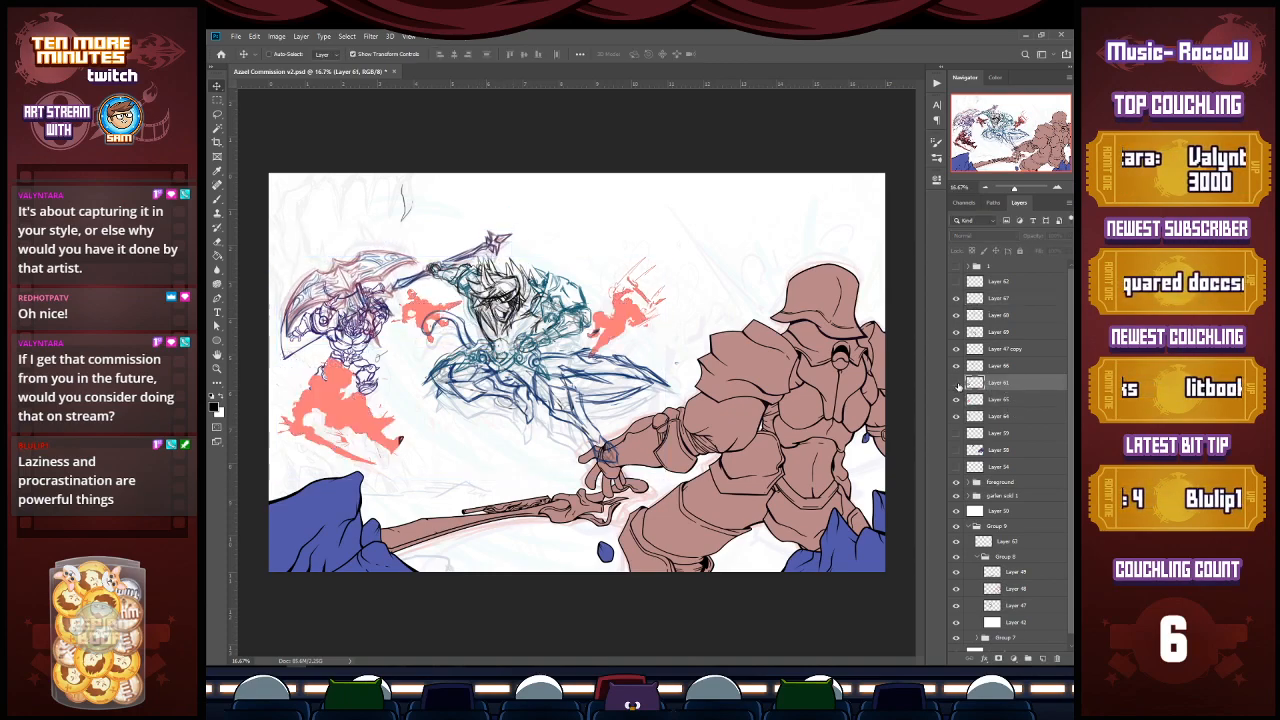
{"action": "left_click", "coordinate": [1003, 416]}
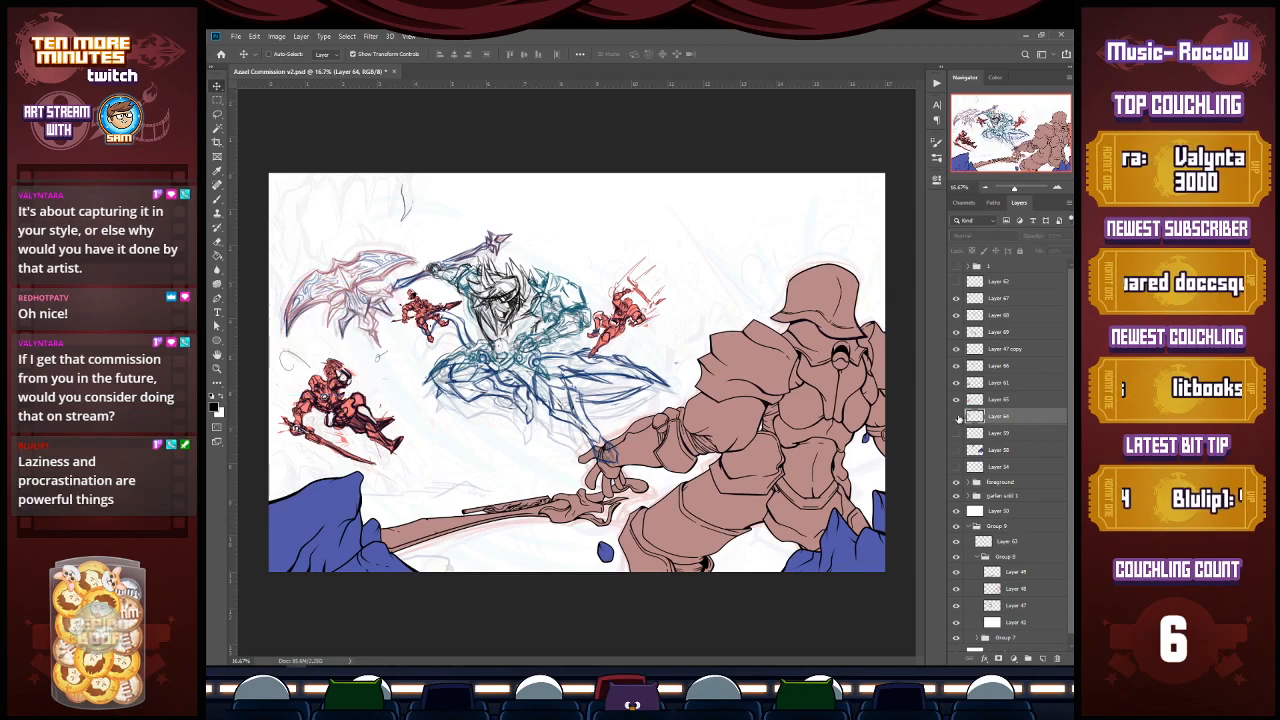
{"action": "left_click_drag", "start_coordinate": [368, 375], "coordinate": [381, 391]}
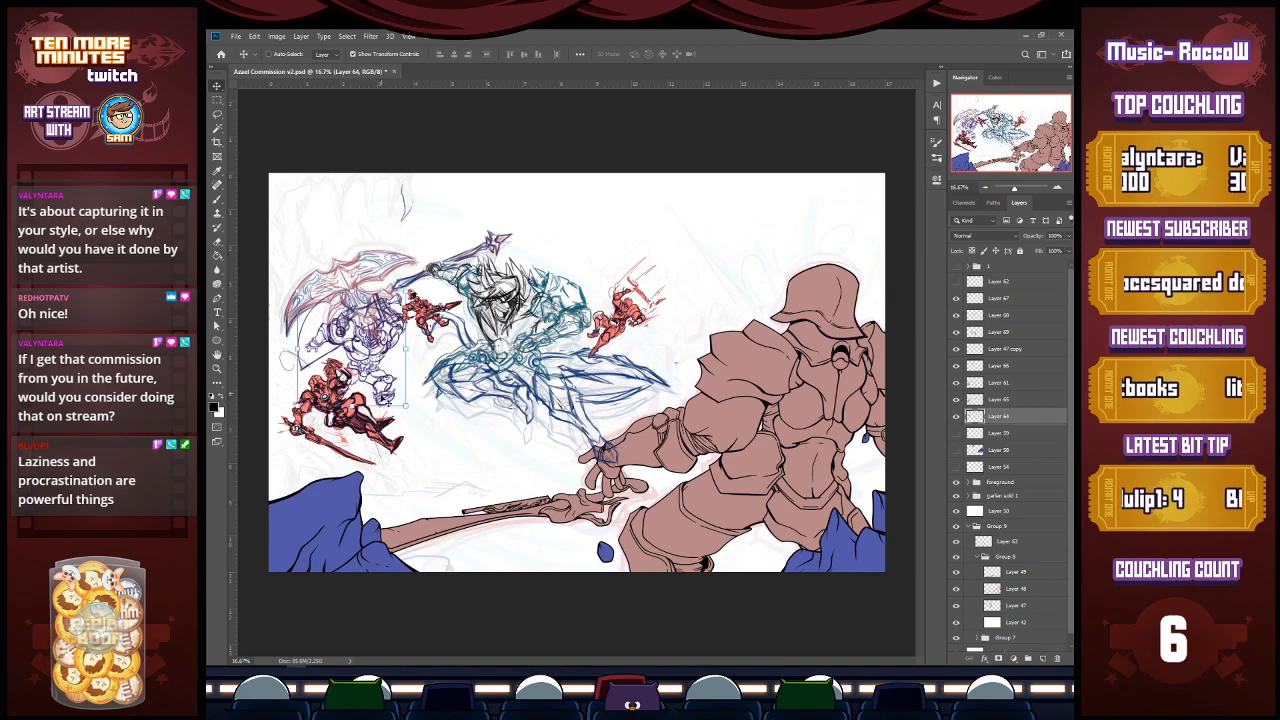
{"action": "key", "text": "ctrl+s"}
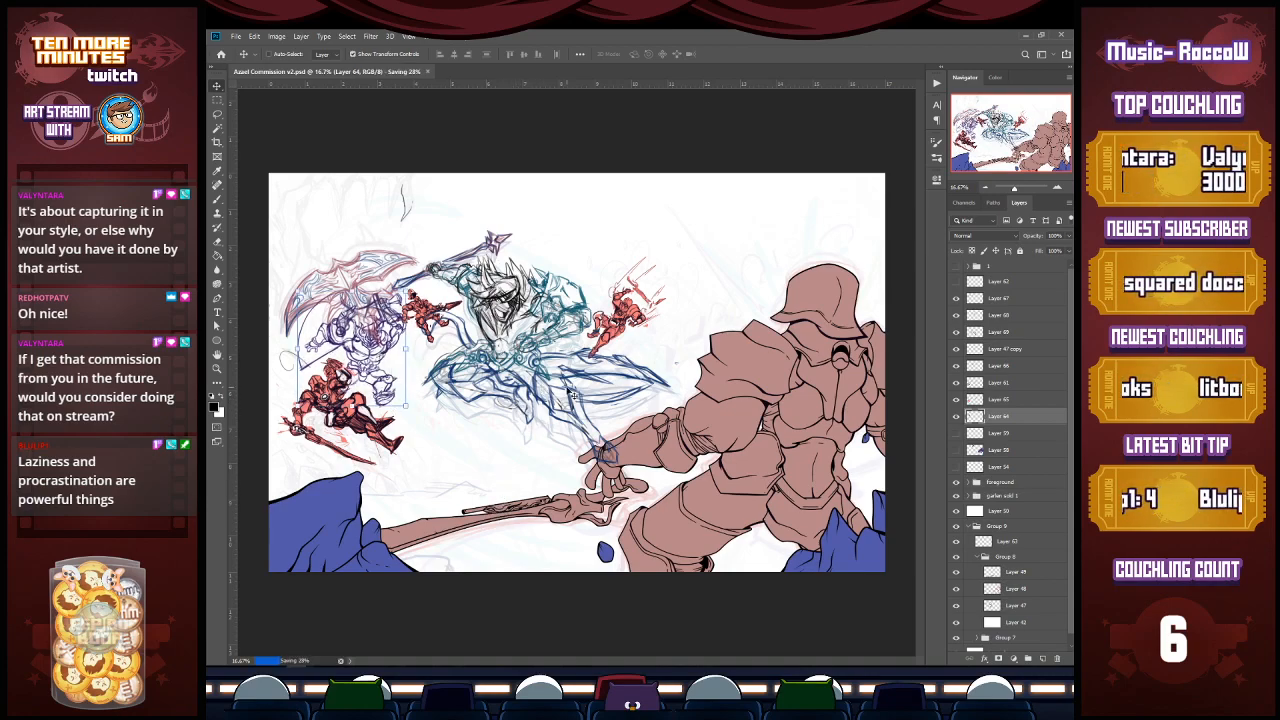
Step: Group the layers from Layer 67 down to Layer 61 and save the document
{"action": "left_click", "coordinate": [1000, 366]}
{"action": "left_click", "coordinate": [998, 388]}
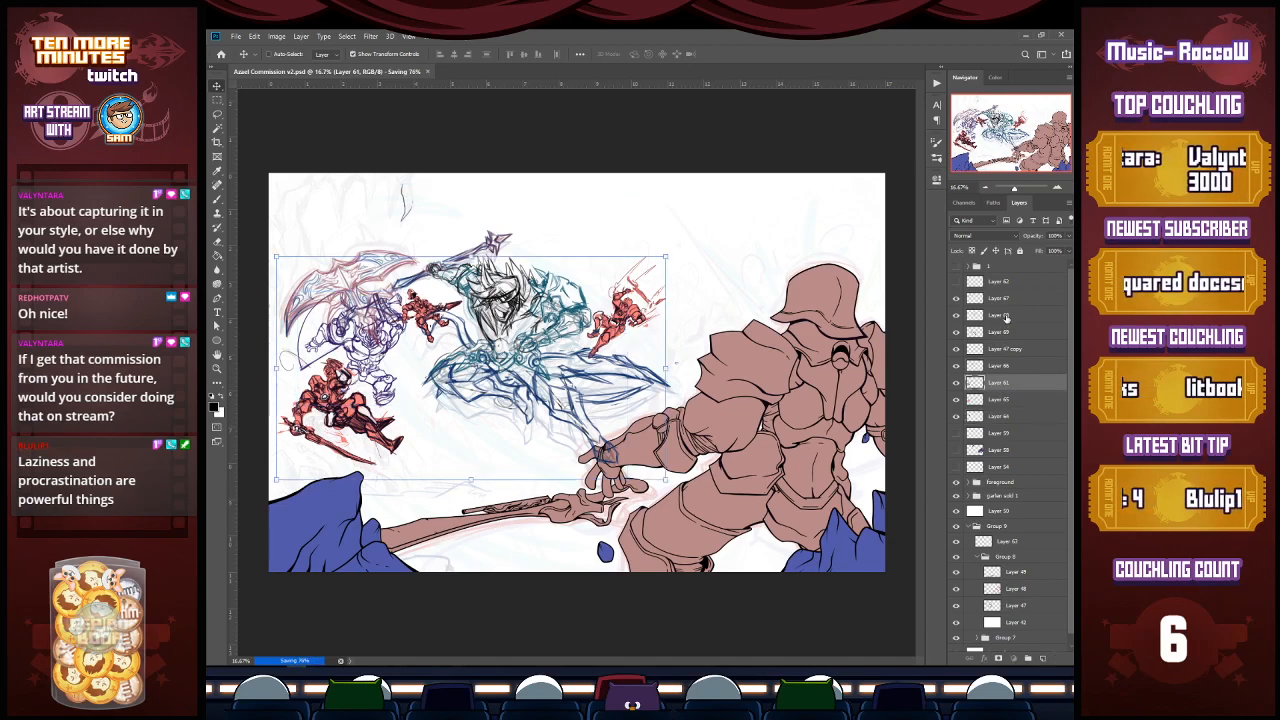
{"action": "left_click", "coordinate": [1006, 318]}
{"action": "left_click", "coordinate": [1006, 299]}
{"action": "left_click", "coordinate": [998, 384], "text": "shift"}
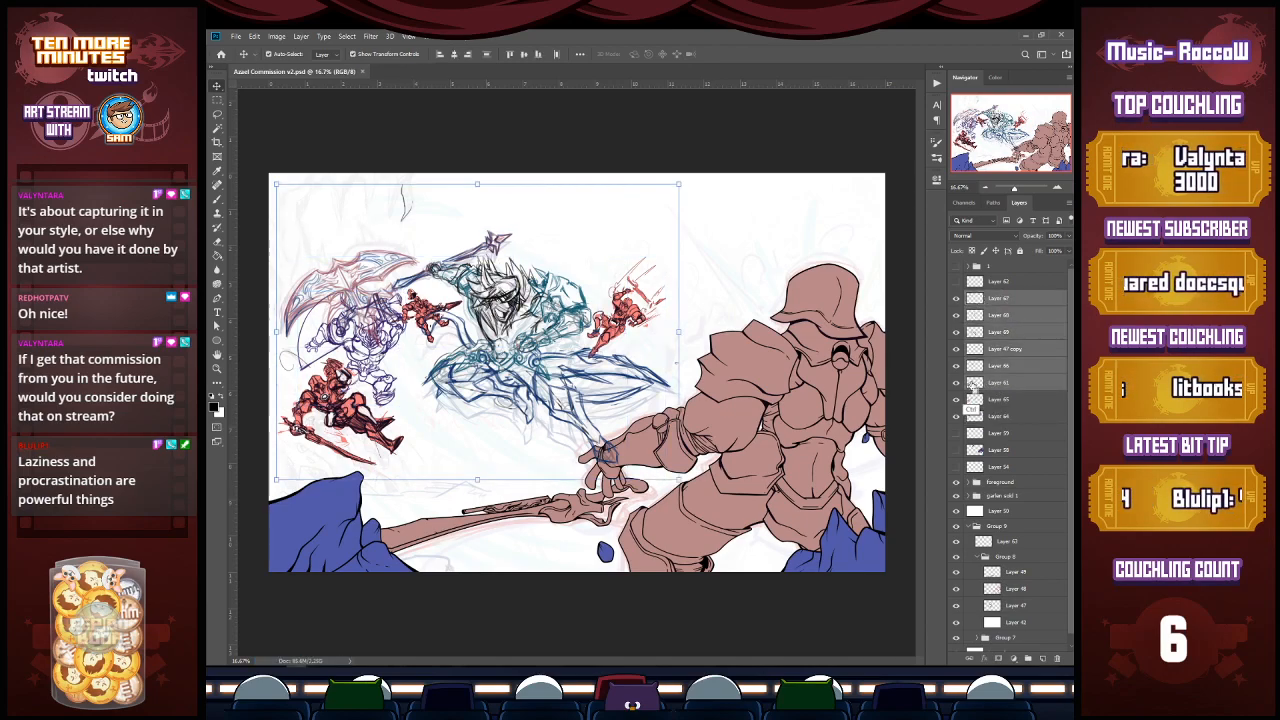
{"action": "key", "text": "ctrl+g"}
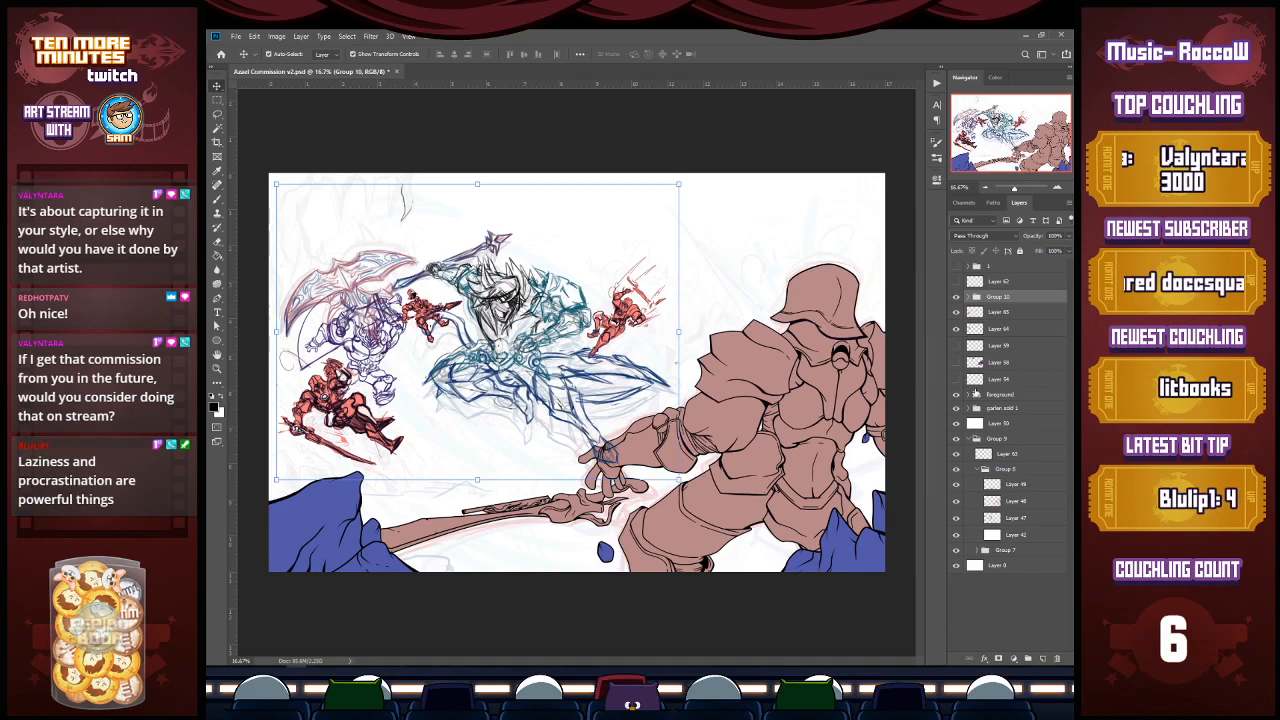
{"action": "key", "text": "ctrl+s"}
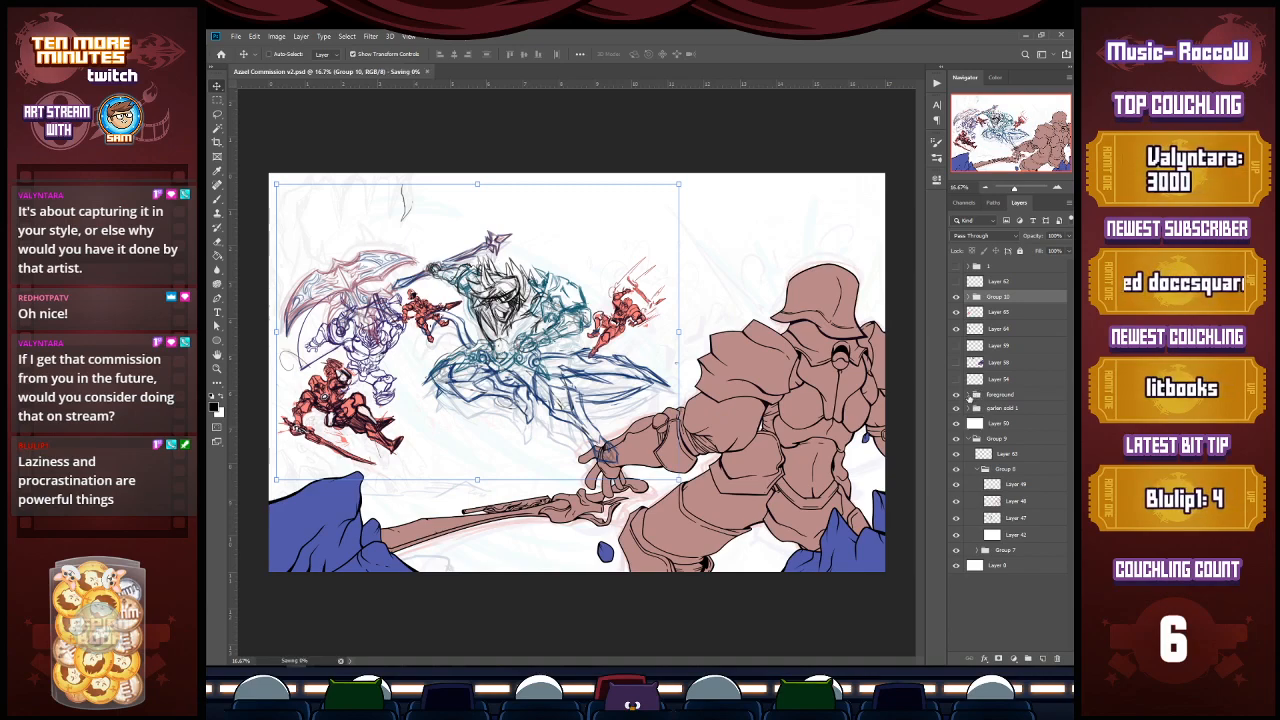
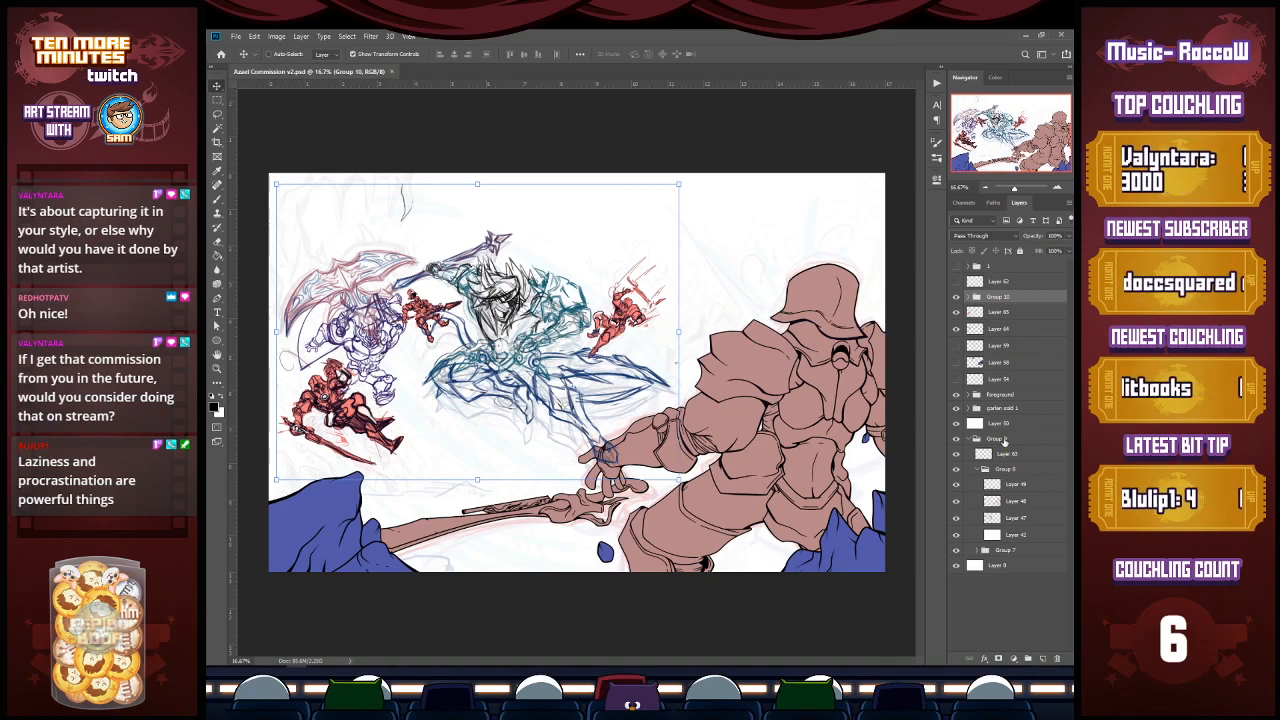
Step: Take Layer 61 with the red fighters out of Group 10, and move the group slightly upward
{"action": "mouse_move", "coordinate": [619, 385]}
{"action": "left_mouse_down"}
{"action": "mouse_move", "coordinate": [632, 445]}
{"action": "mouse_move", "coordinate": [628, 389]}
{"action": "left_mouse_up"}
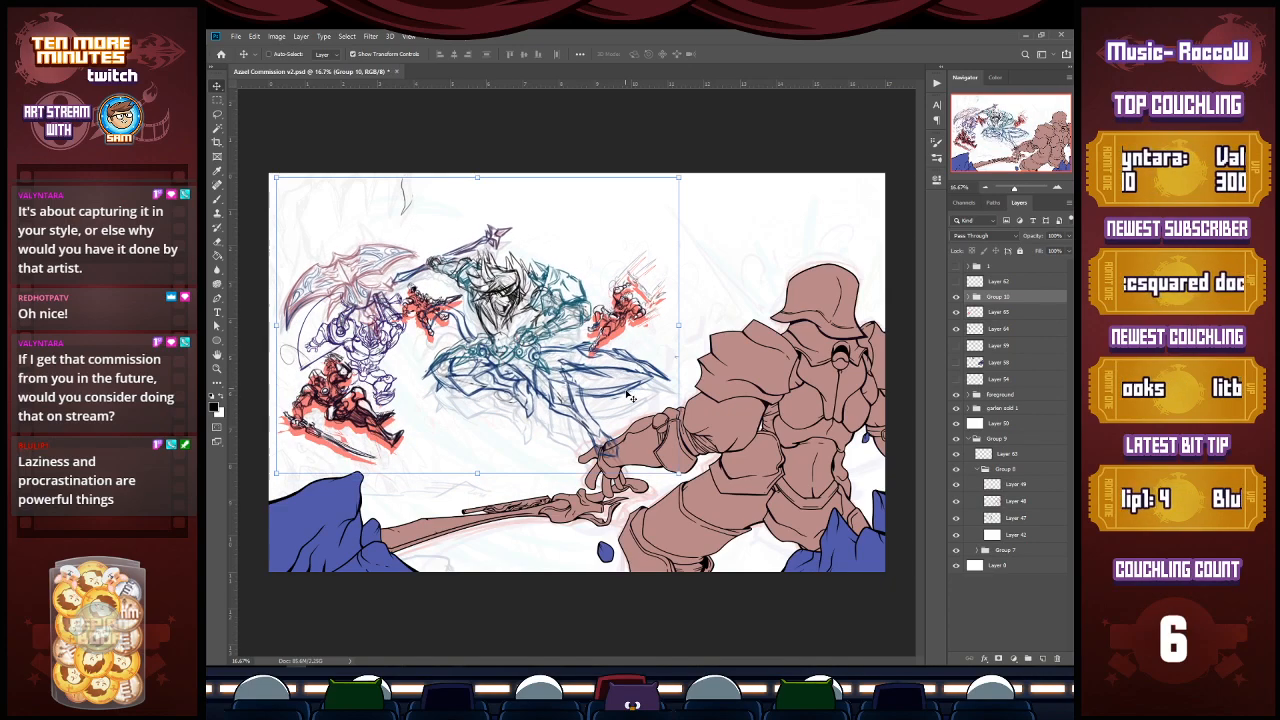
{"action": "key", "text": "ctrl+z"}
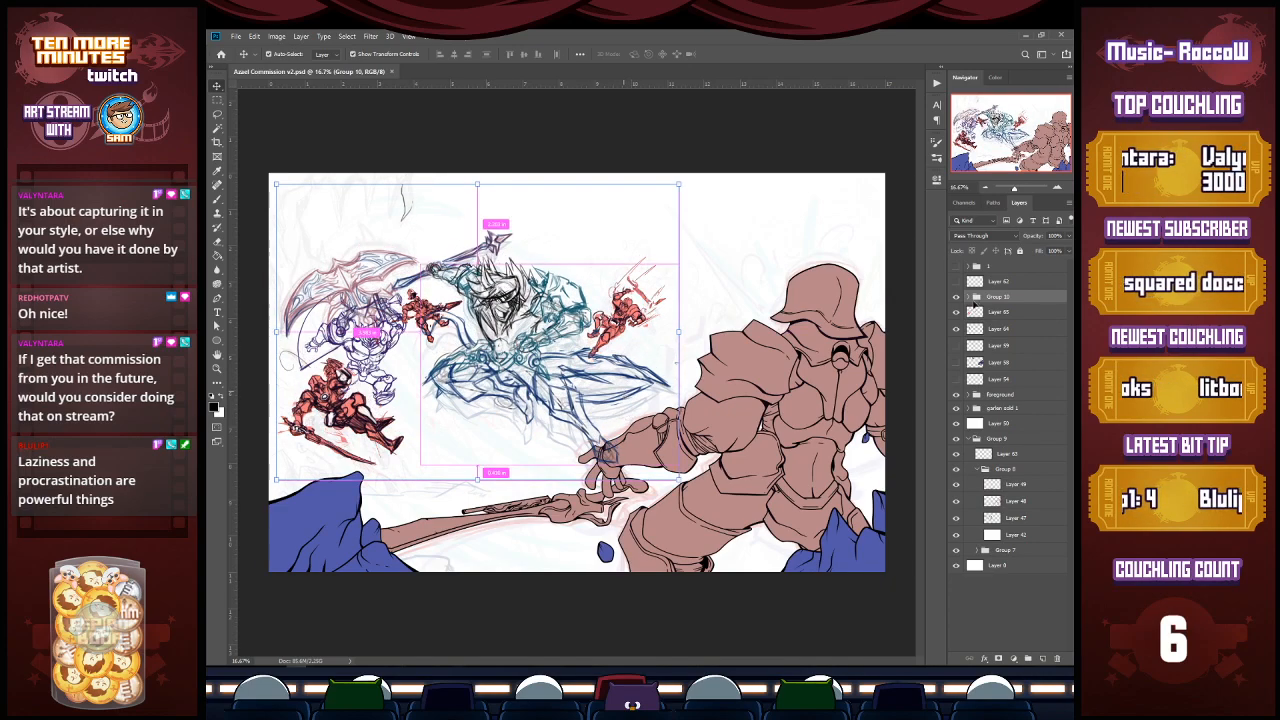
{"action": "left_click", "coordinate": [976, 297]}
{"action": "left_click", "coordinate": [1008, 396]}
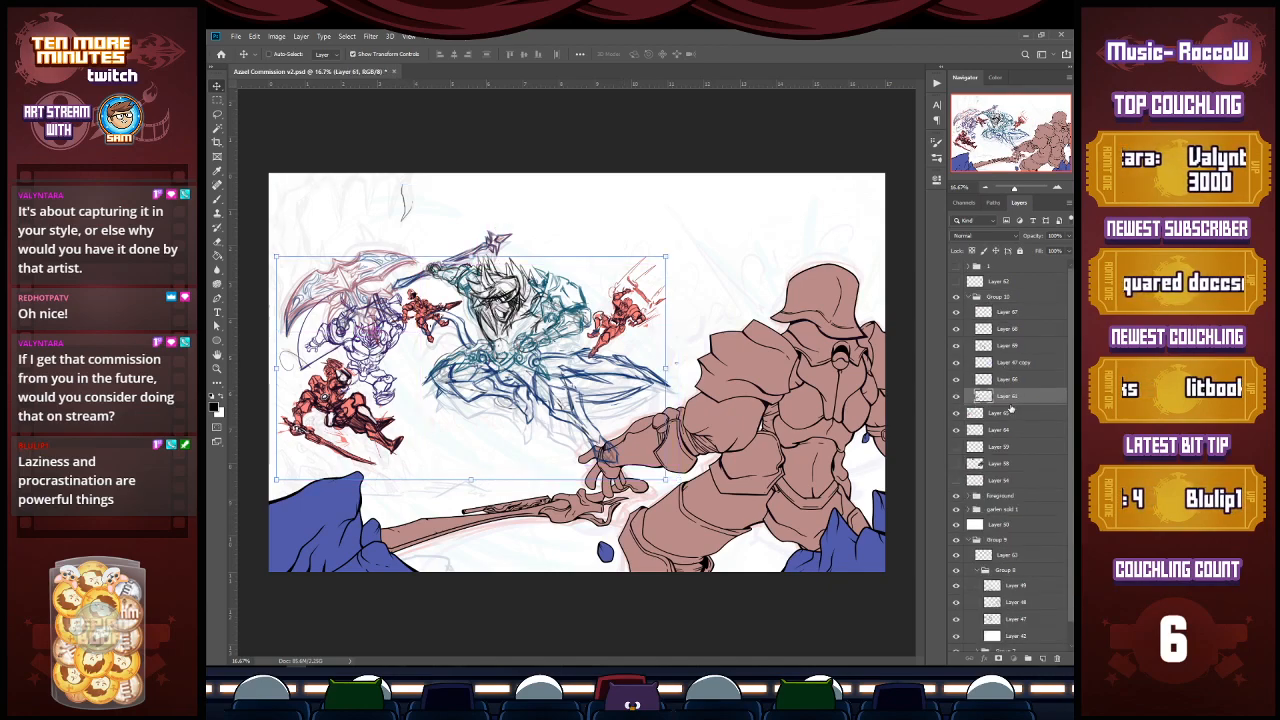
{"action": "left_click", "coordinate": [956, 396]}
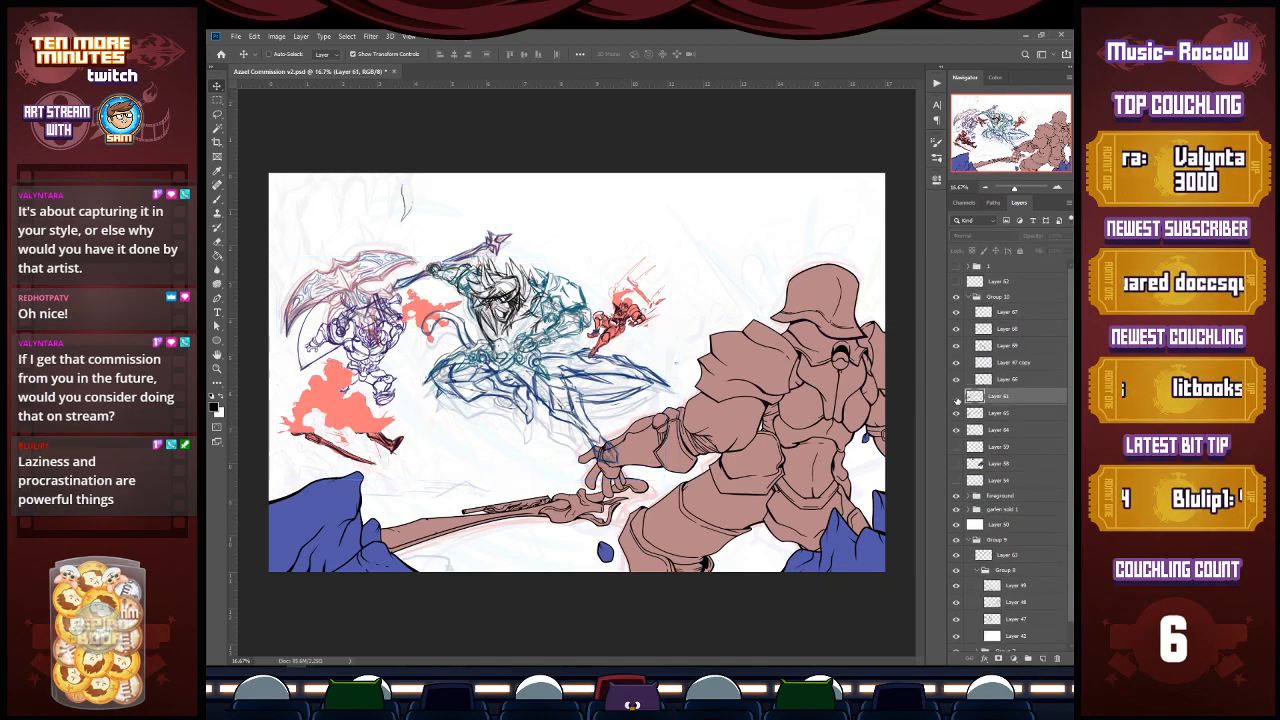
{"action": "left_click", "coordinate": [957, 398]}
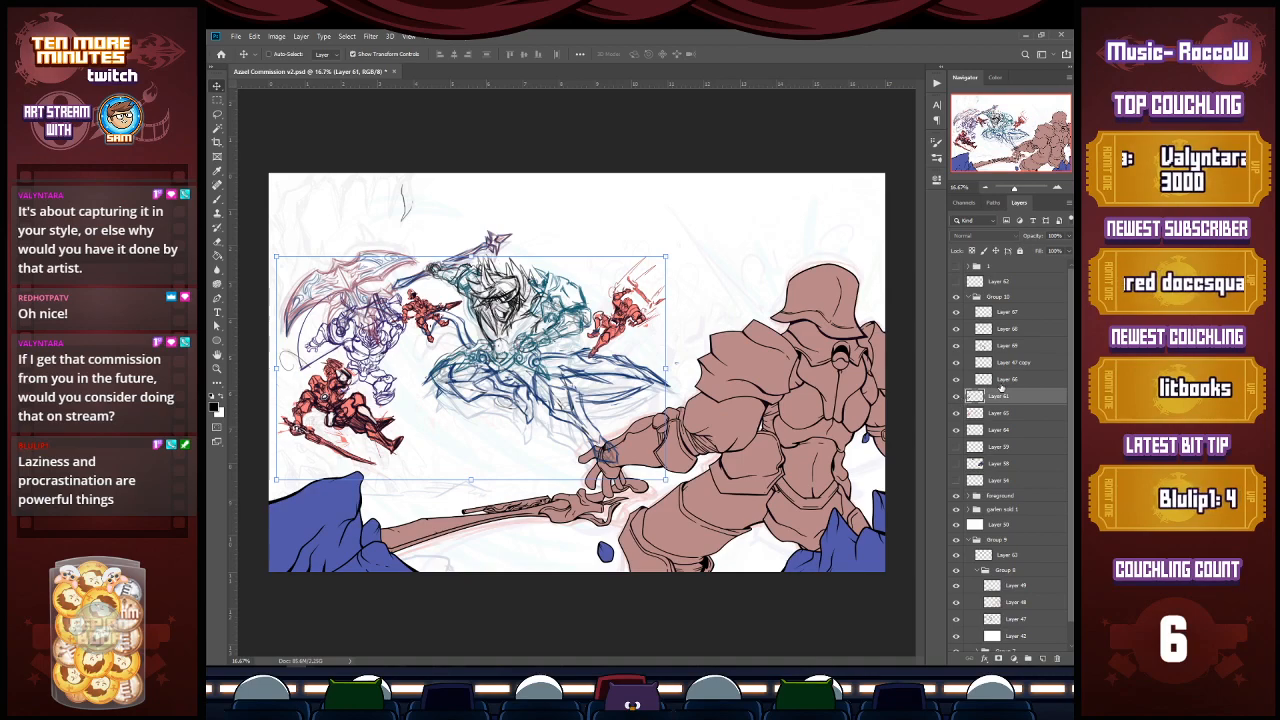
{"action": "left_click", "coordinate": [1003, 381]}
{"action": "left_click", "coordinate": [998, 298]}
{"action": "left_click", "coordinate": [968, 297]}
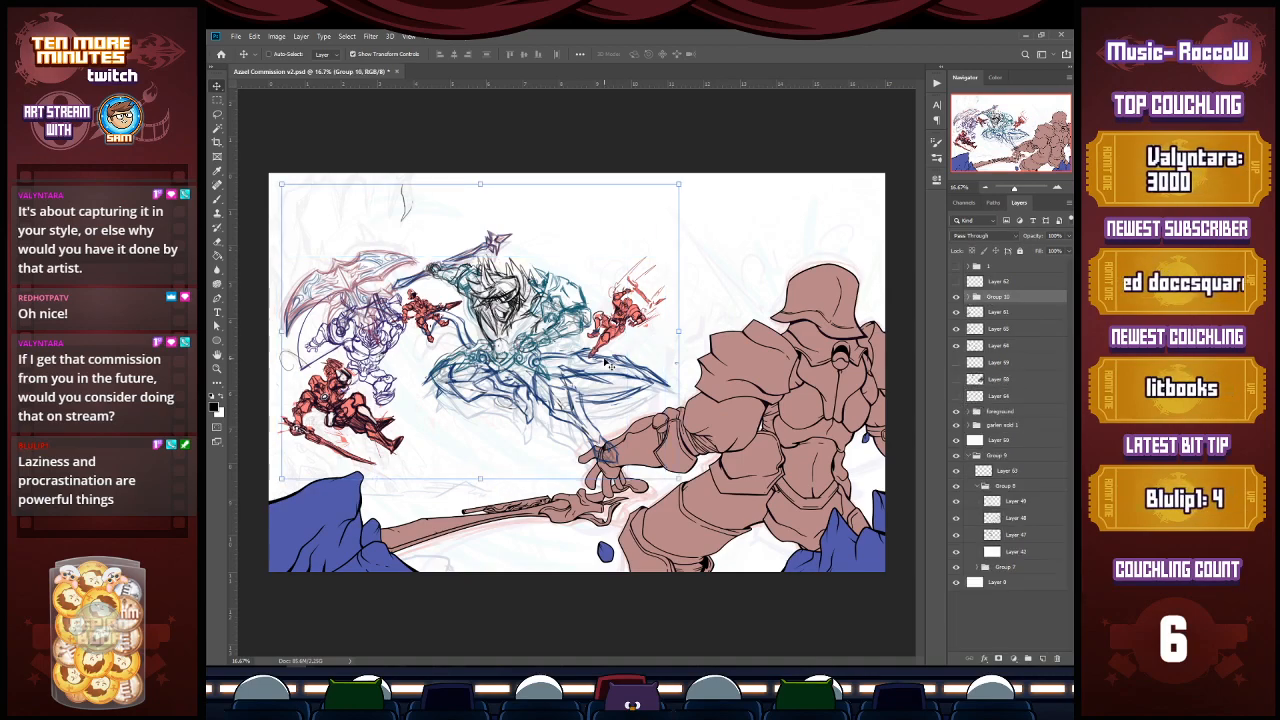
{"action": "mouse_move", "coordinate": [630, 380]}
{"action": "left_mouse_down"}
{"action": "mouse_move", "coordinate": [646, 360]}
{"action": "mouse_move", "coordinate": [640, 394]}
{"action": "left_mouse_up"}
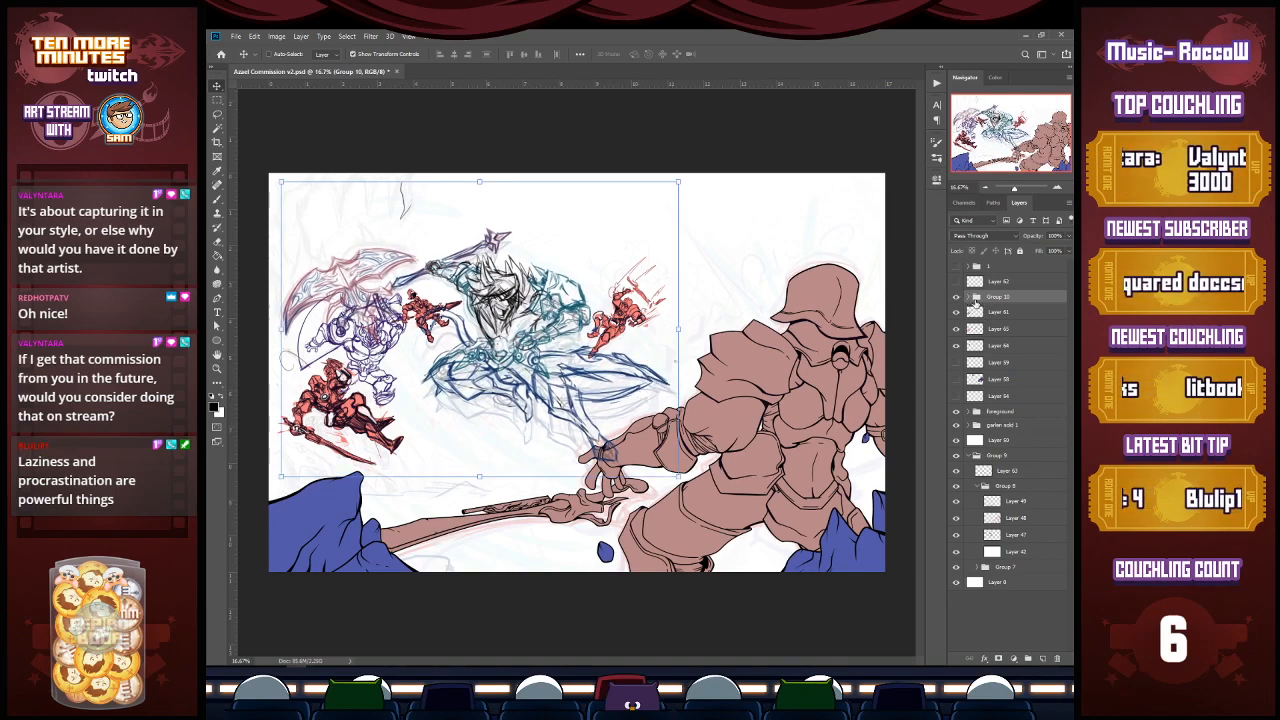
Step: Find which layer of Group 10 holds the stray mark near the canvas top, erase it on Layer 66, and save
{"action": "left_click", "coordinate": [966, 297]}
{"action": "left_click", "coordinate": [993, 312]}
{"action": "key", "text": "b"}
{"action": "left_click", "coordinate": [995, 328]}
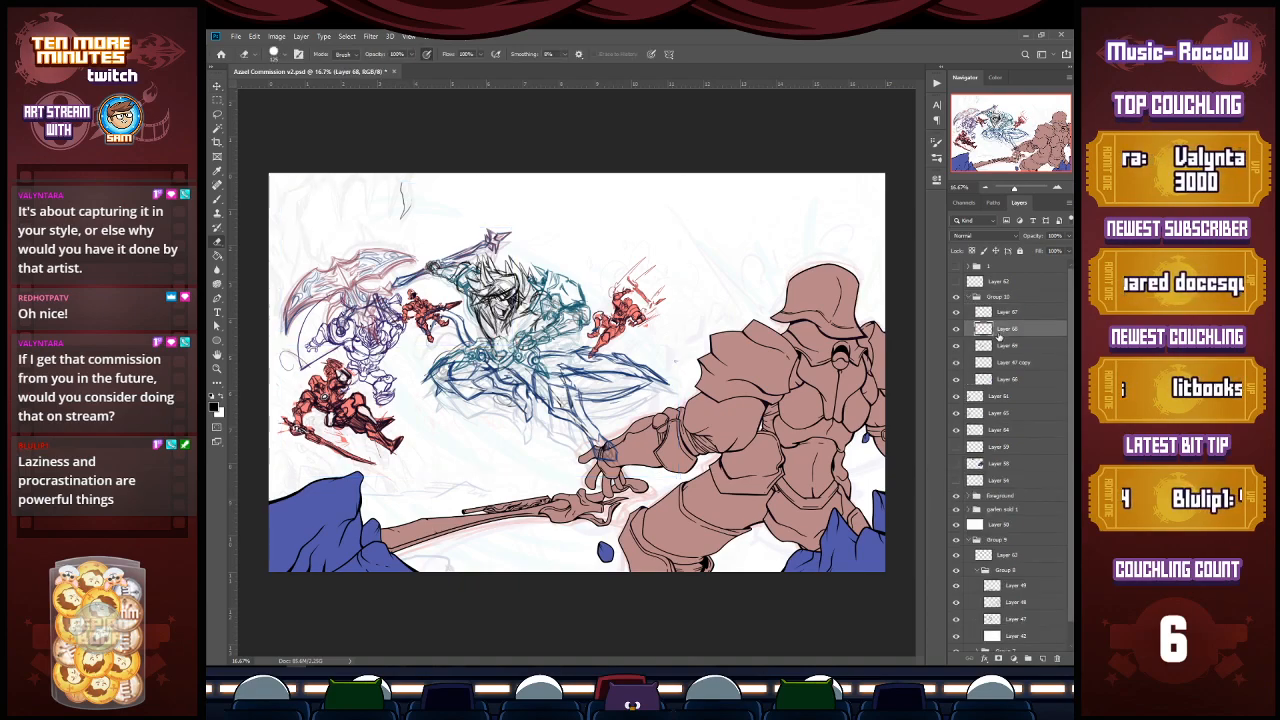
{"action": "left_click", "coordinate": [995, 345]}
{"action": "left_click", "coordinate": [957, 345]}
{"action": "left_click", "coordinate": [958, 346]}
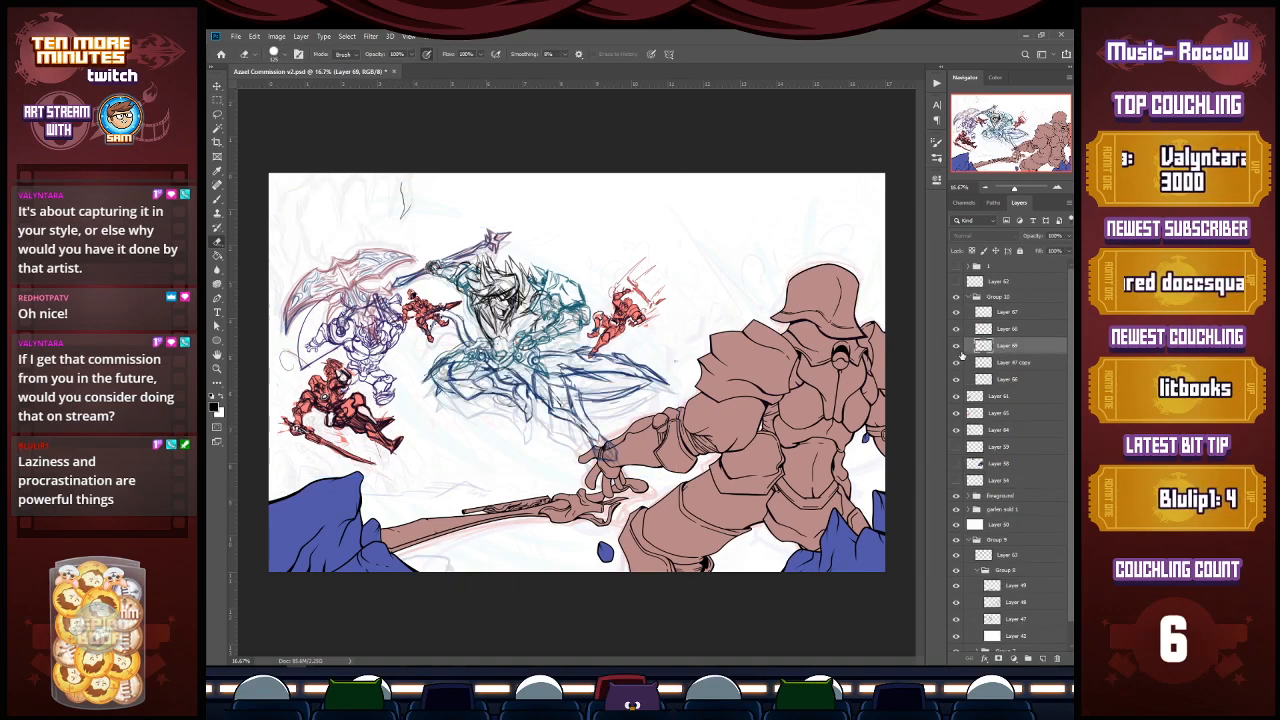
{"action": "left_click", "coordinate": [957, 363]}
{"action": "left_click", "coordinate": [957, 363]}
{"action": "left_click", "coordinate": [958, 381]}
{"action": "left_click", "coordinate": [958, 381]}
{"action": "left_click", "coordinate": [1000, 380]}
{"action": "left_click_drag", "start_coordinate": [402, 192], "coordinate": [406, 204]}
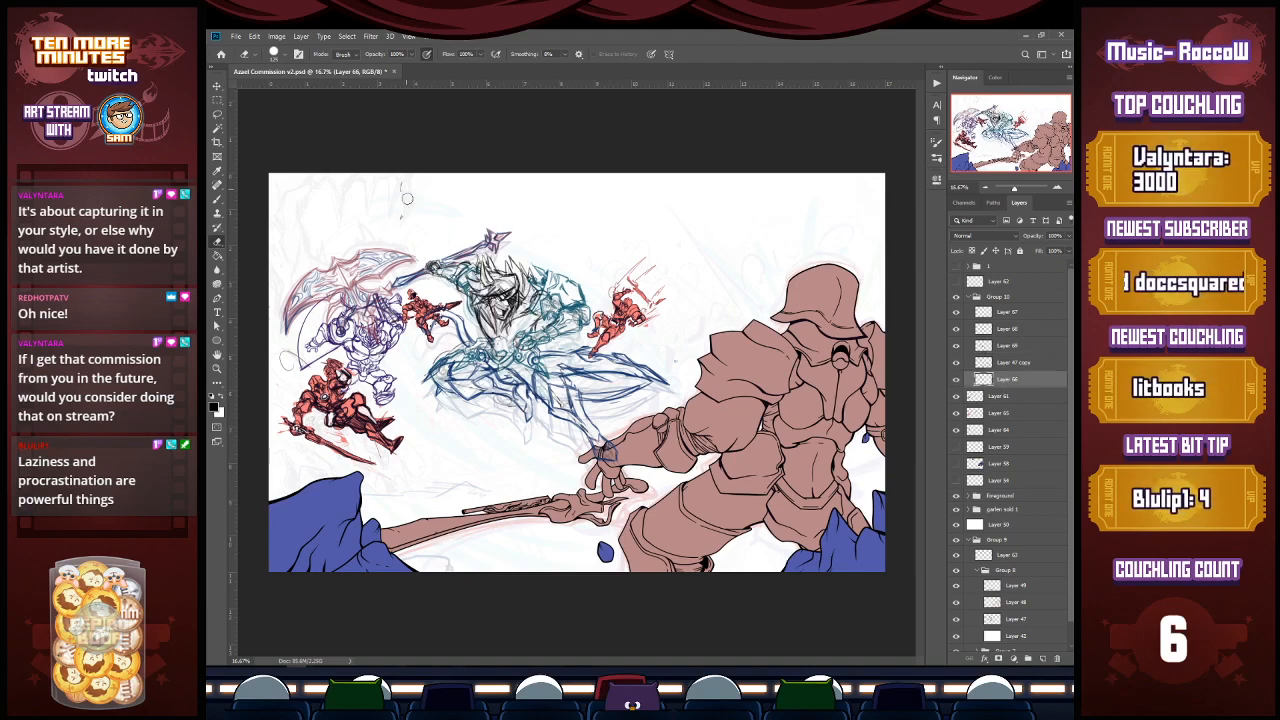
{"action": "key", "text": "ctrl+s"}
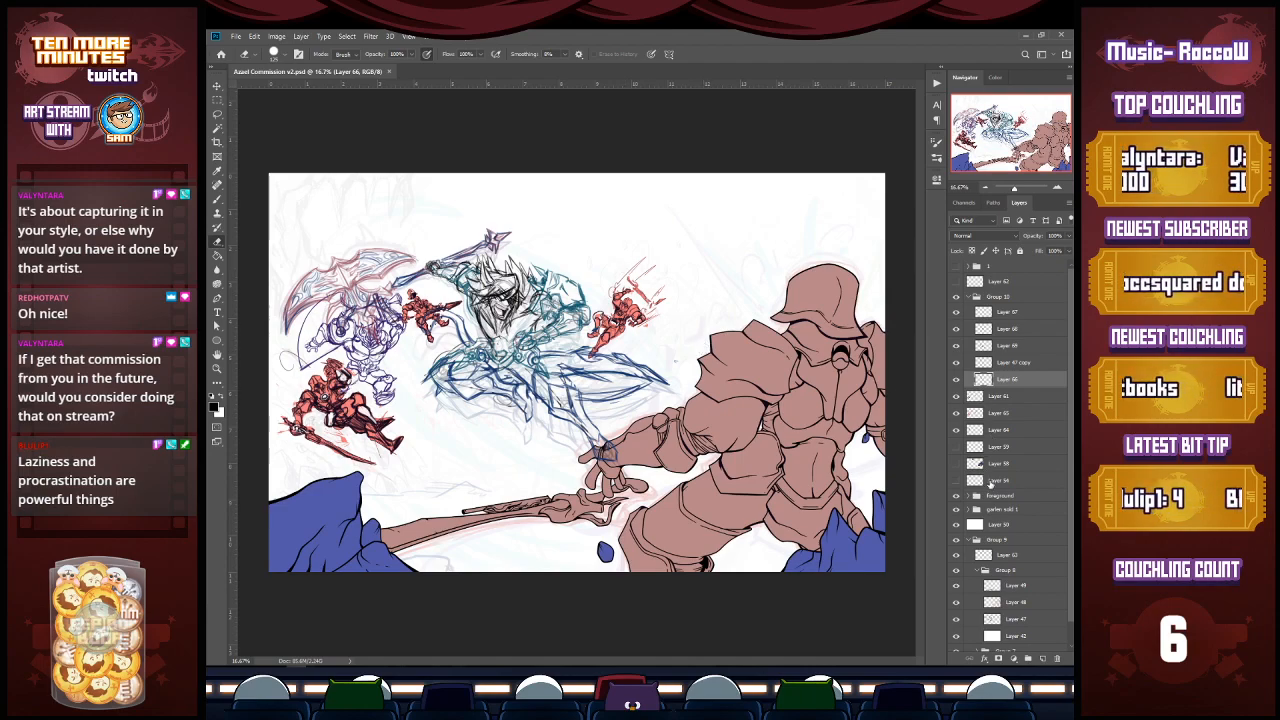
Step: Hide the white overlay layer above Group 9 to show the old rough at full strength
{"action": "scroll", "coordinate": [991, 483], "scroll_direction": "down", "scroll_amount": 1}
{"action": "left_click", "coordinate": [956, 519]}
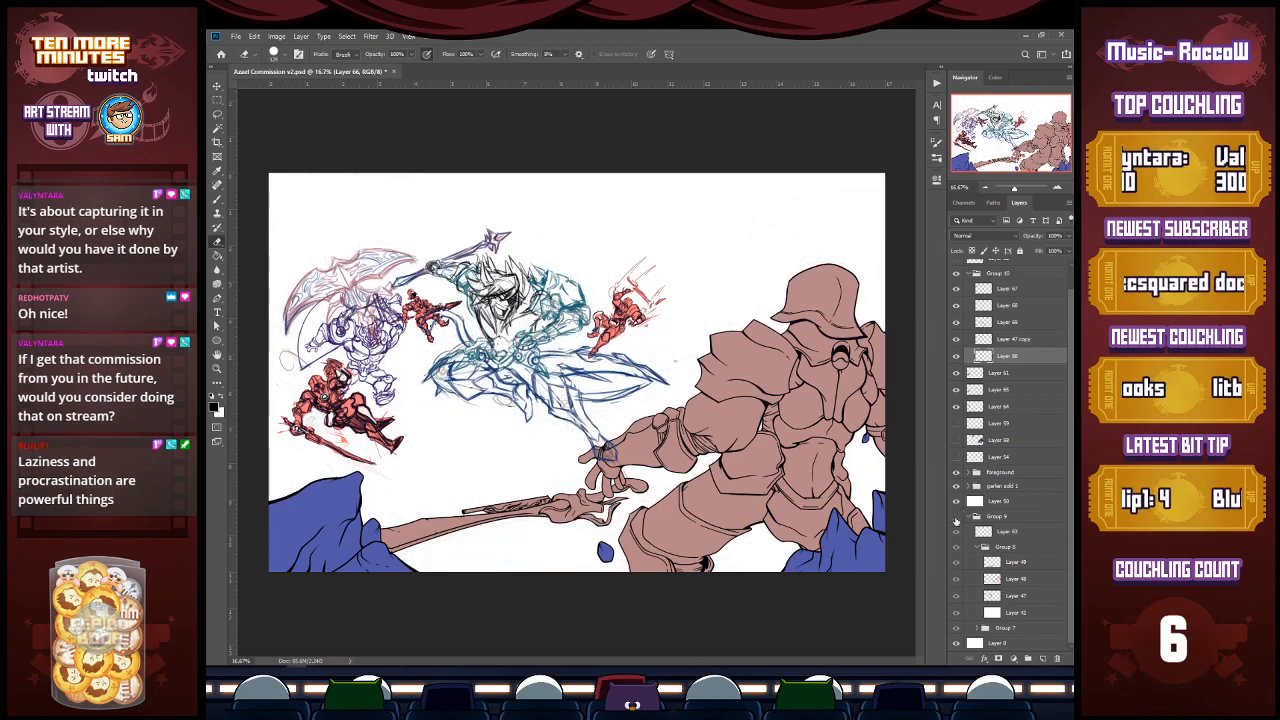
{"action": "left_click", "coordinate": [956, 519]}
{"action": "left_click", "coordinate": [978, 548]}
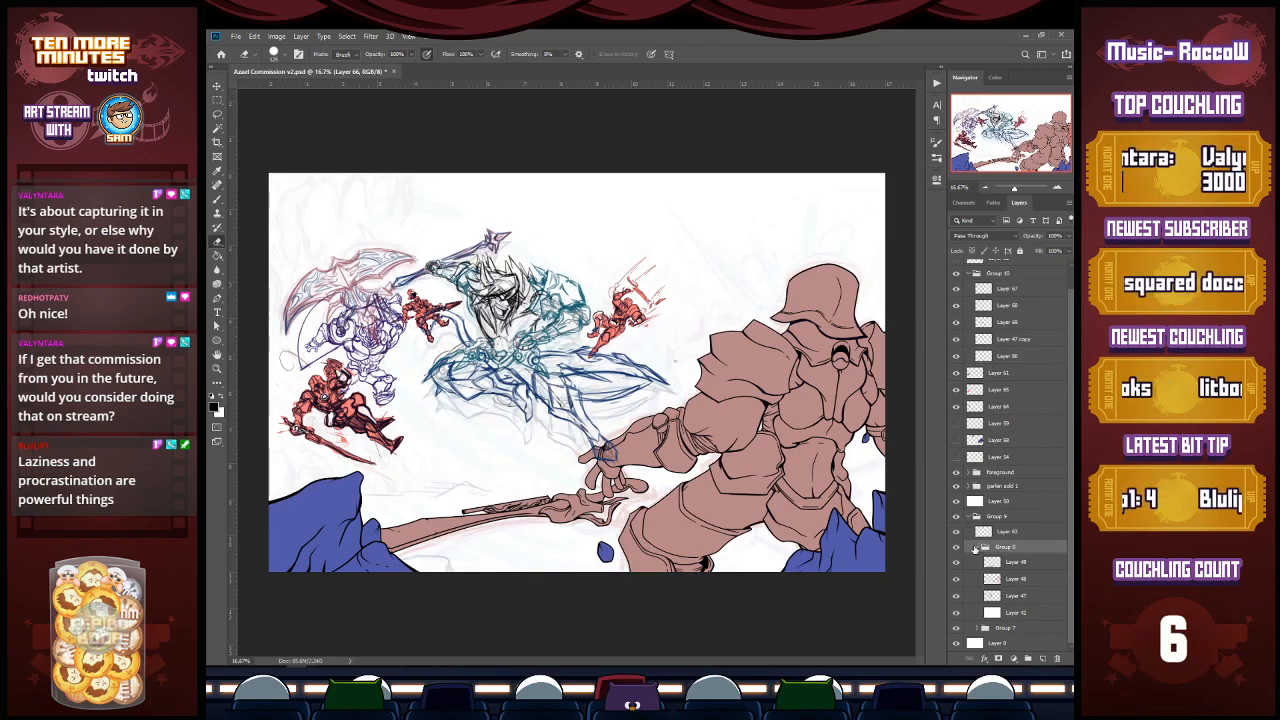
{"action": "left_click", "coordinate": [956, 502]}
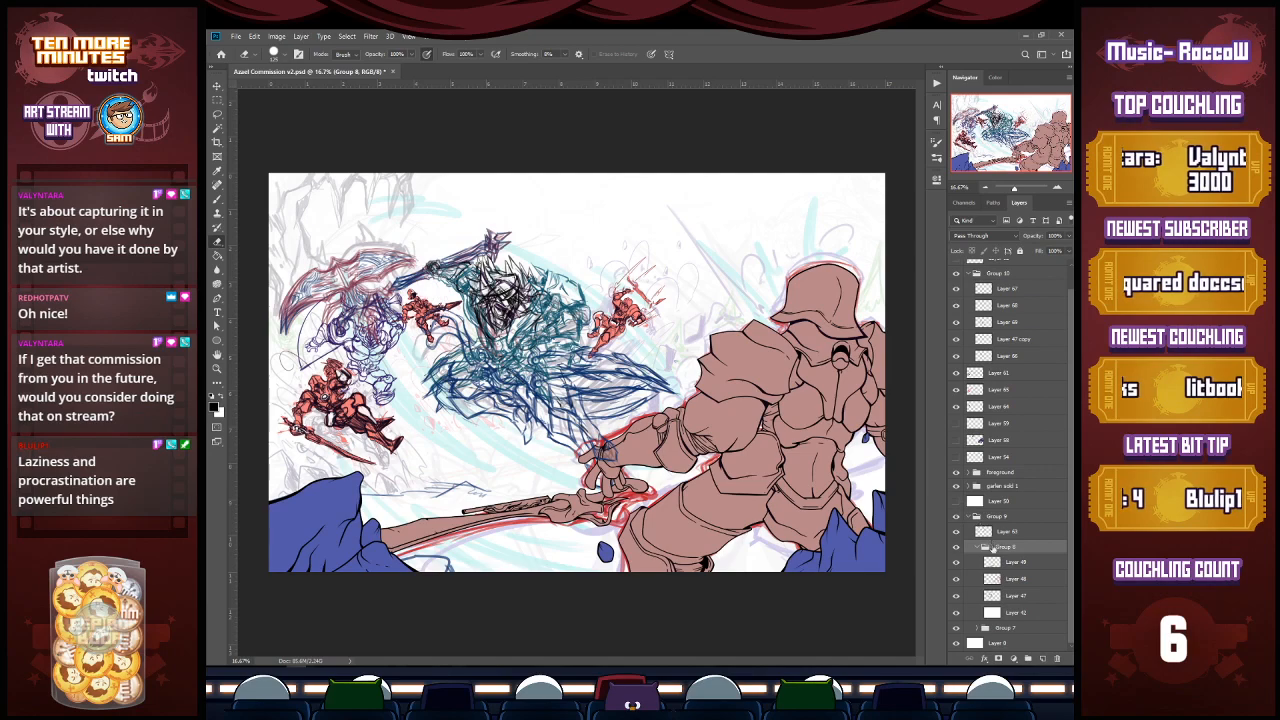
Step: Check the old rough's layers in Group 8 and hide Layer 48 with the red outlines around the armoured knight
{"action": "left_click", "coordinate": [957, 564]}
{"action": "left_click", "coordinate": [957, 564]}
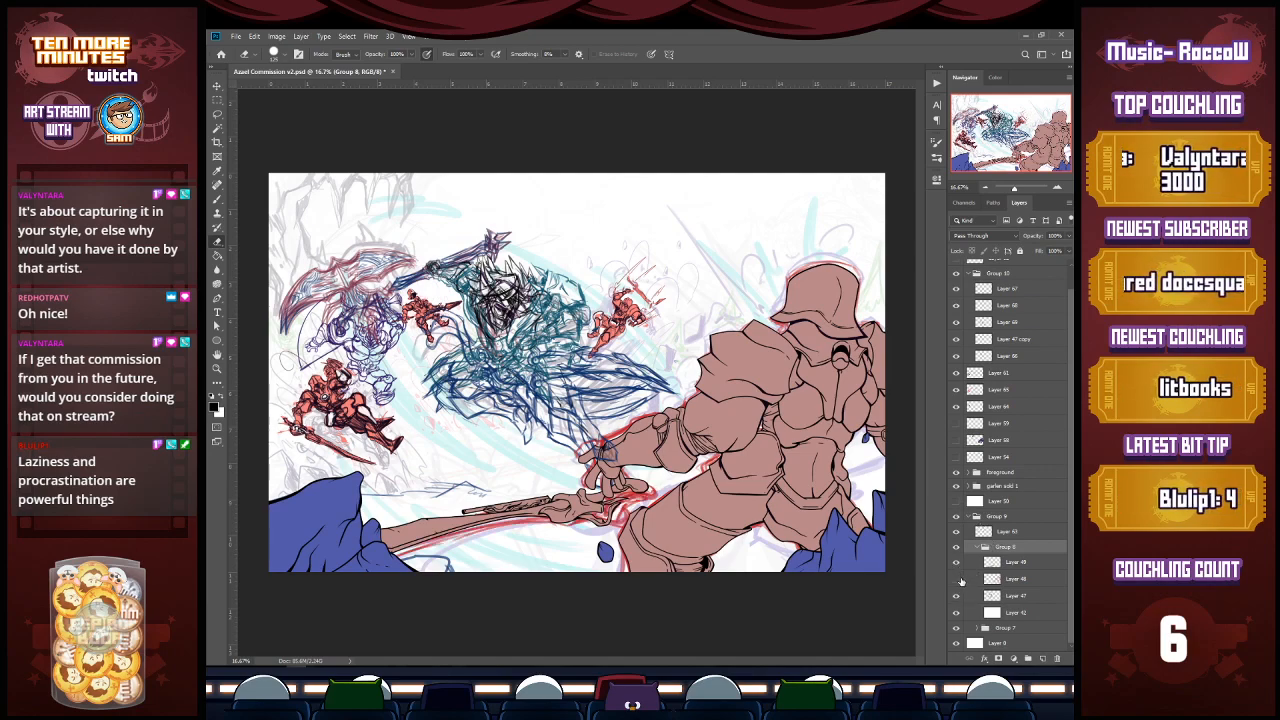
{"action": "left_click", "coordinate": [958, 579]}
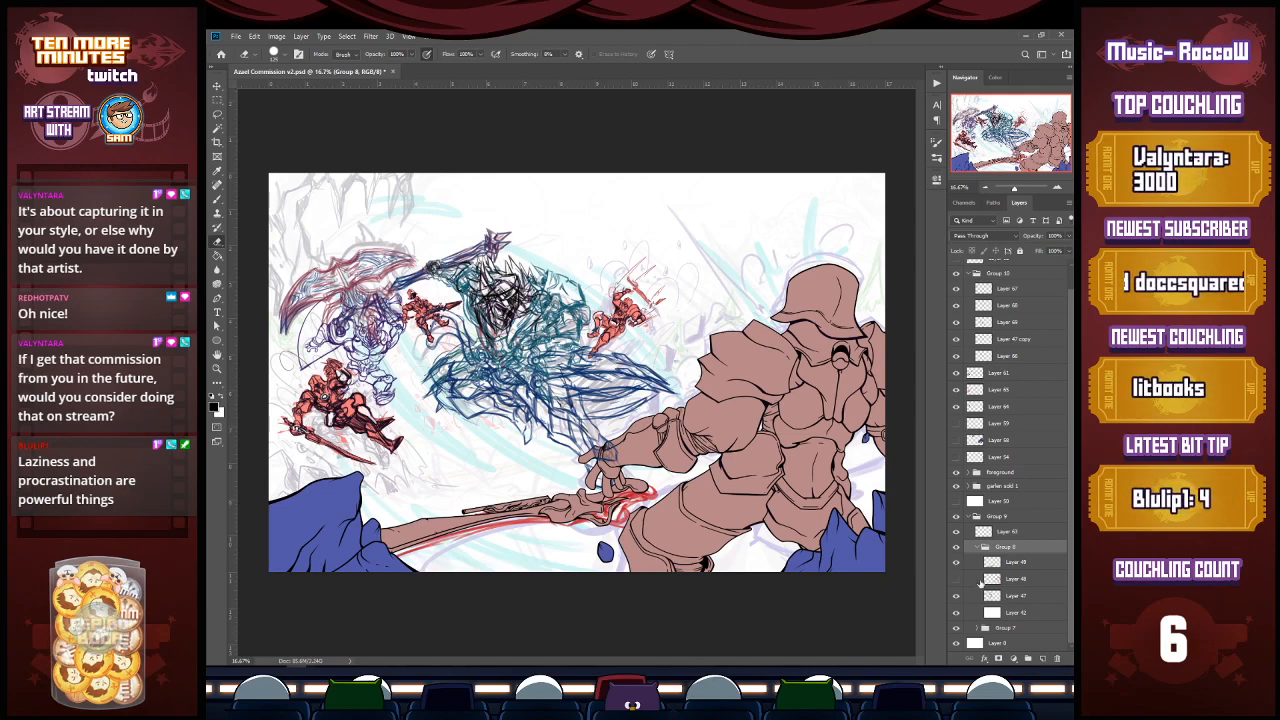
{"action": "left_click", "coordinate": [958, 630]}
{"action": "left_click", "coordinate": [958, 629]}
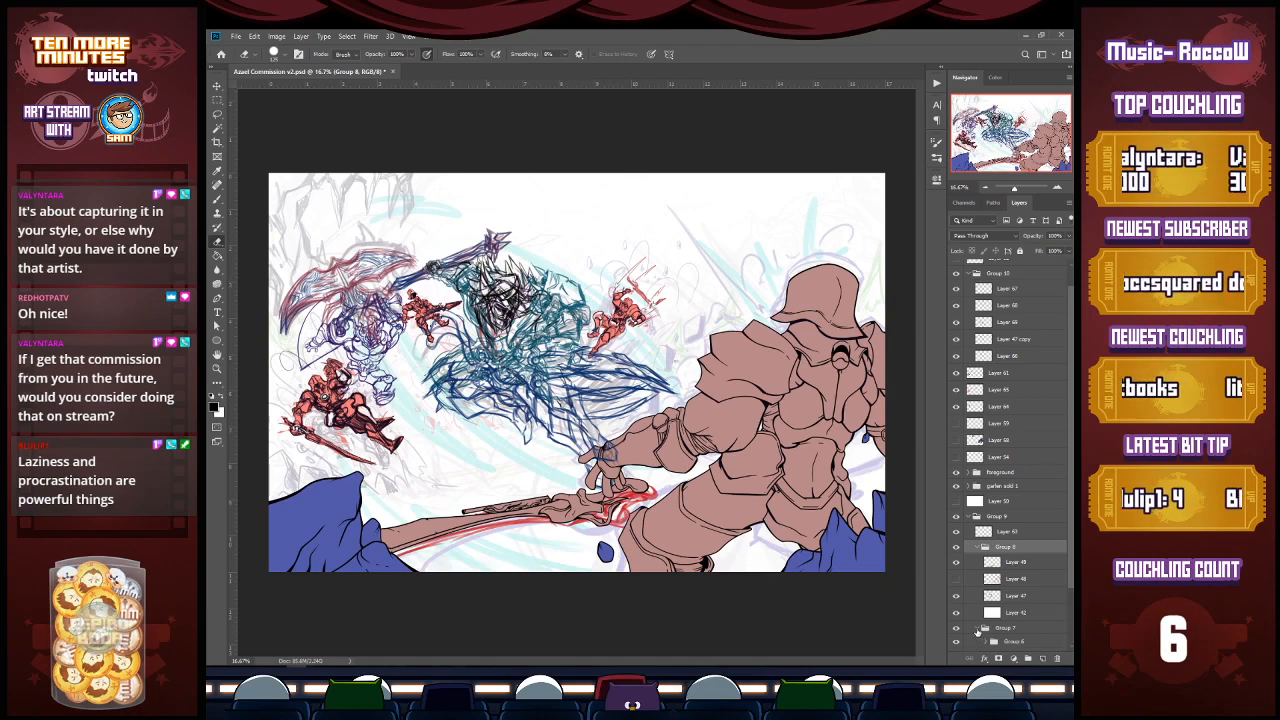
Step: Expand Group 7, check its subgroups, and hide the one holding the sweeping cyan strokes
{"action": "left_click", "coordinate": [977, 629]}
{"action": "left_click", "coordinate": [957, 584]}
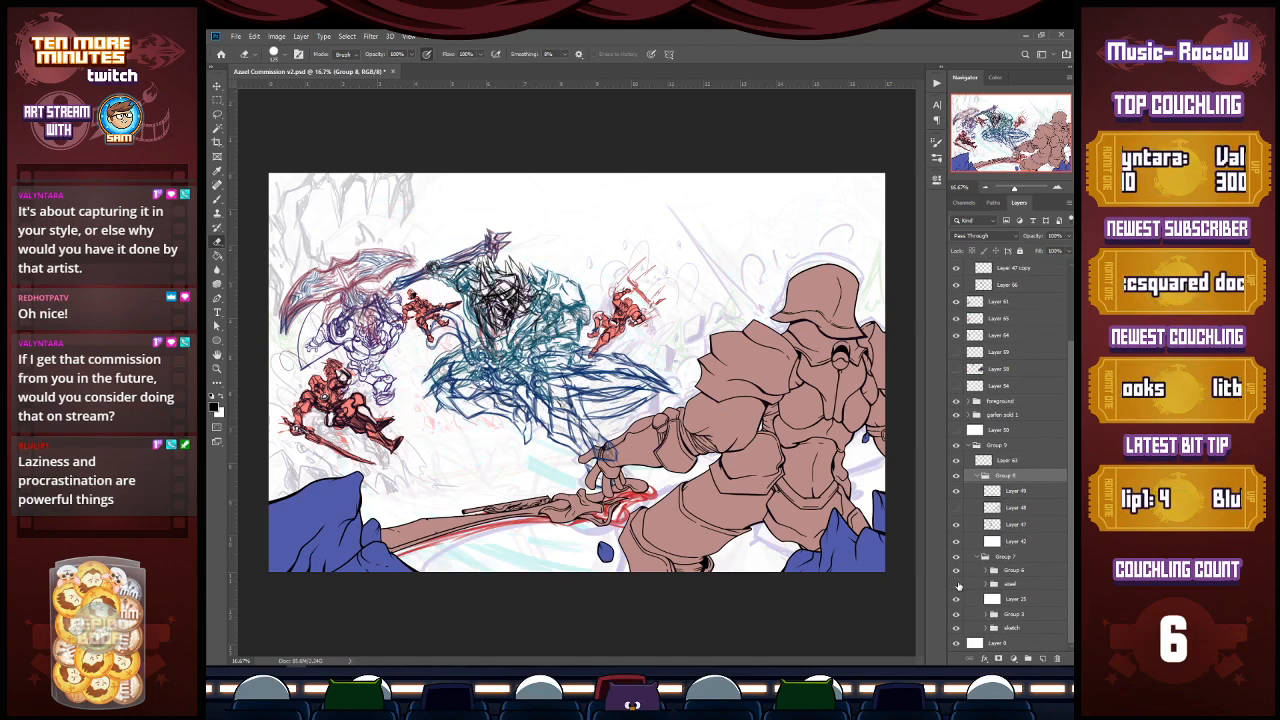
{"action": "left_click", "coordinate": [957, 572]}
{"action": "left_click", "coordinate": [957, 572]}
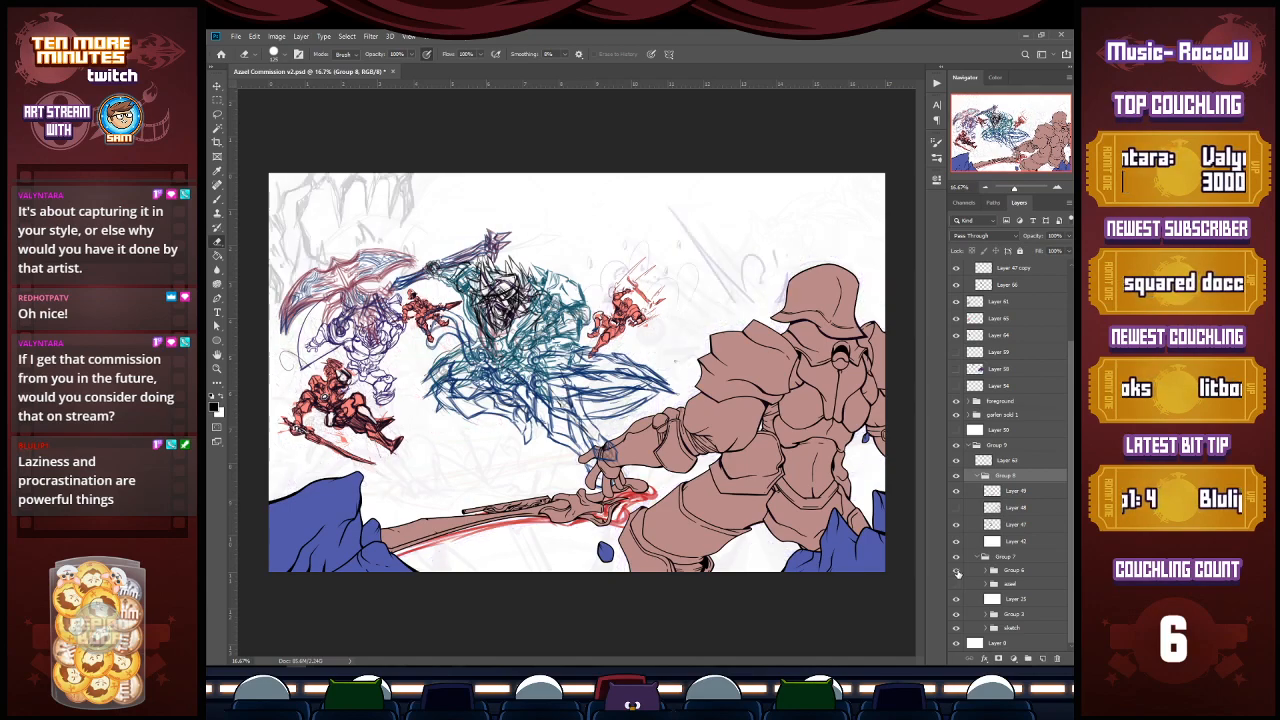
{"action": "left_click", "coordinate": [957, 614]}
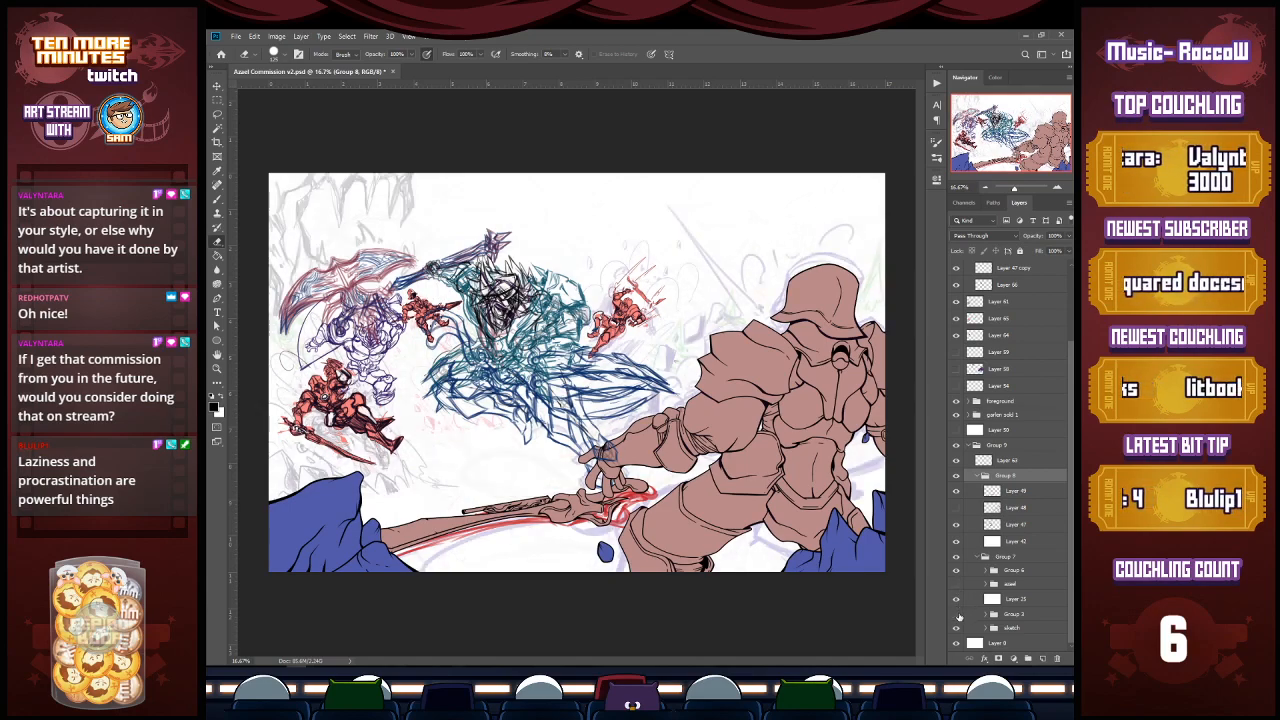
{"action": "left_click", "coordinate": [957, 615]}
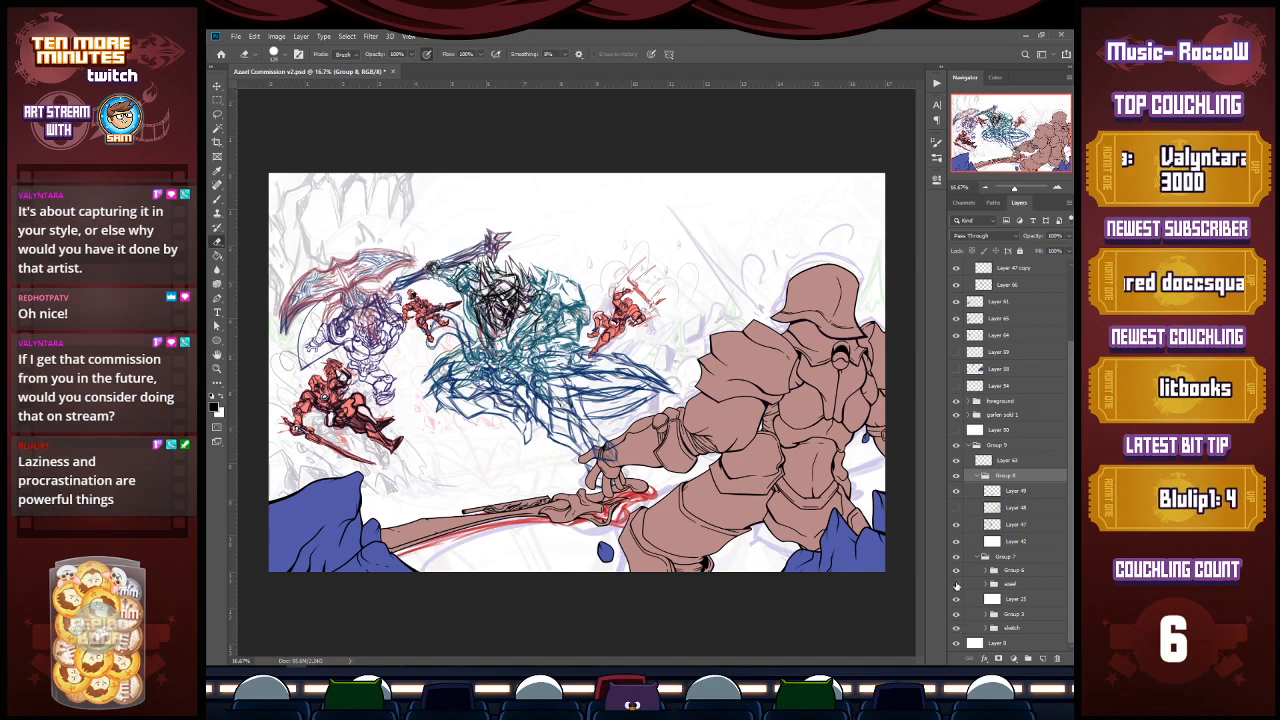
{"action": "left_click", "coordinate": [957, 578]}
{"action": "left_click", "coordinate": [957, 577]}
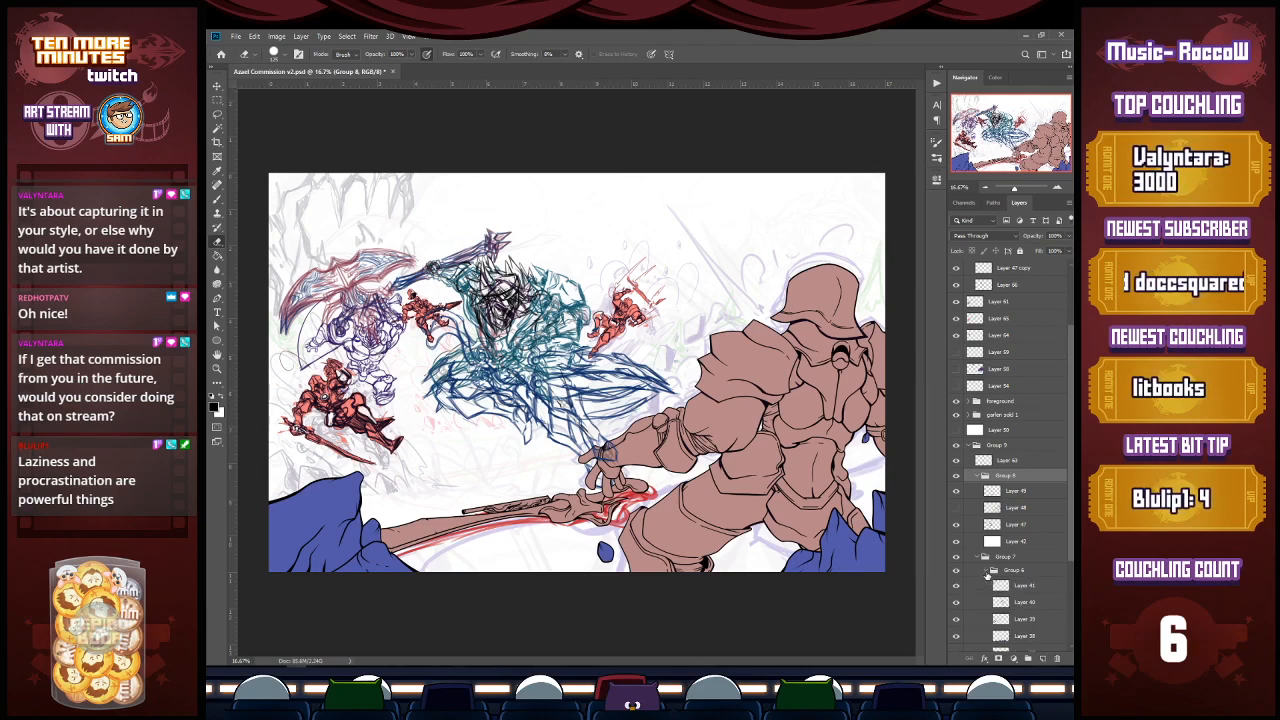
Step: Expand Group 6 and toggle its layers and the white overlay to examine what each contributes to the rough
{"action": "left_click", "coordinate": [985, 571]}
{"action": "left_click", "coordinate": [957, 521]}
{"action": "left_click", "coordinate": [958, 521]}
{"action": "left_click", "coordinate": [958, 504]}
{"action": "left_click", "coordinate": [958, 504]}
{"action": "left_click", "coordinate": [956, 488]}
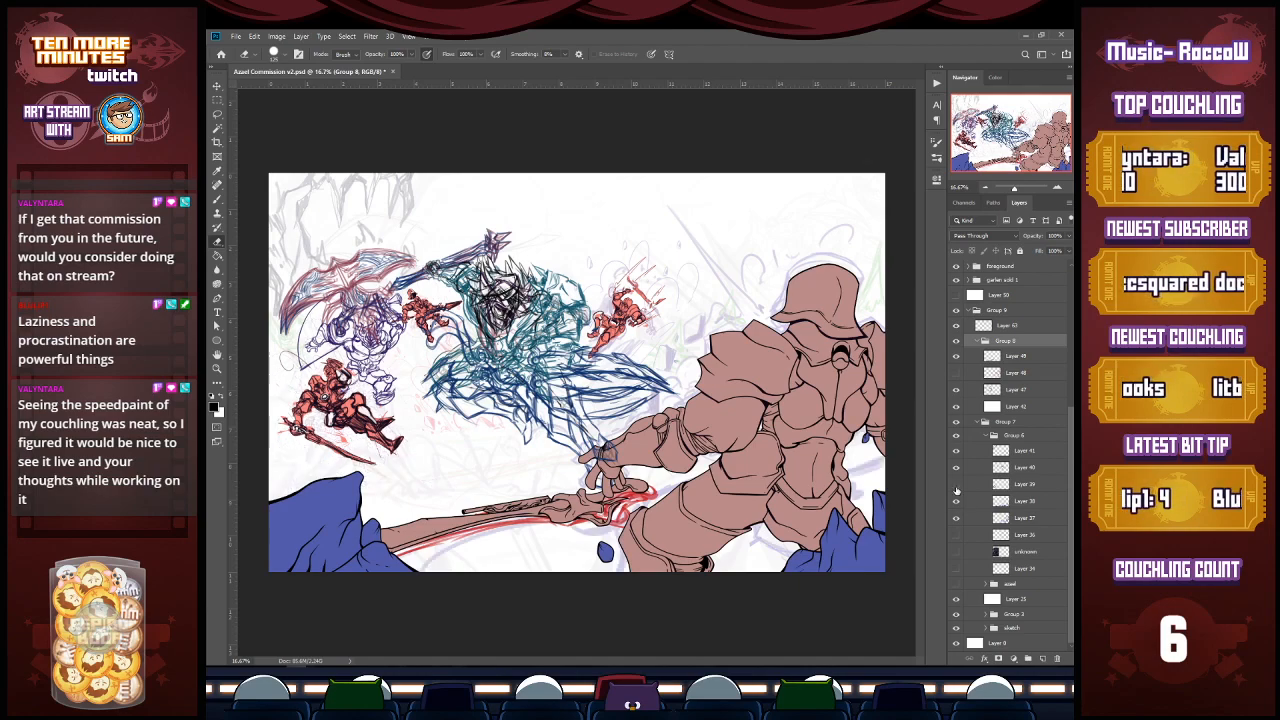
{"action": "left_click", "coordinate": [957, 487]}
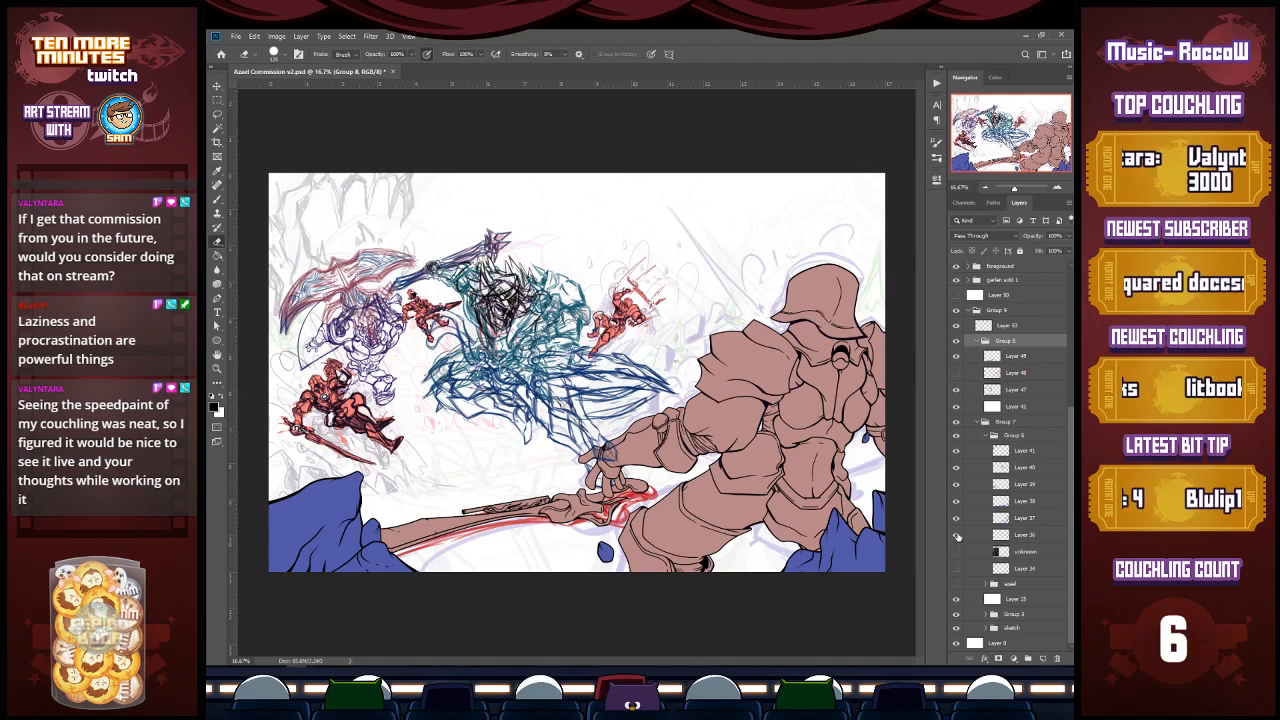
{"action": "left_click", "coordinate": [956, 467]}
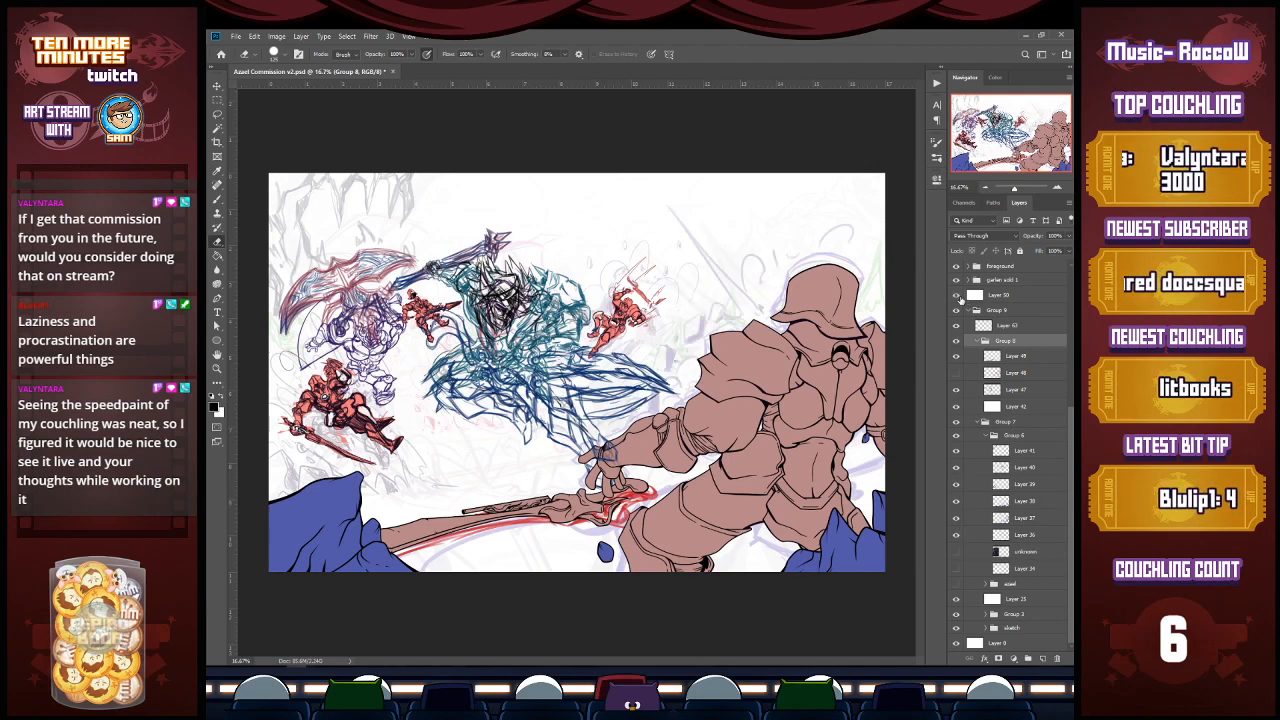
{"action": "left_click", "coordinate": [956, 296]}
{"action": "left_click", "coordinate": [956, 296]}
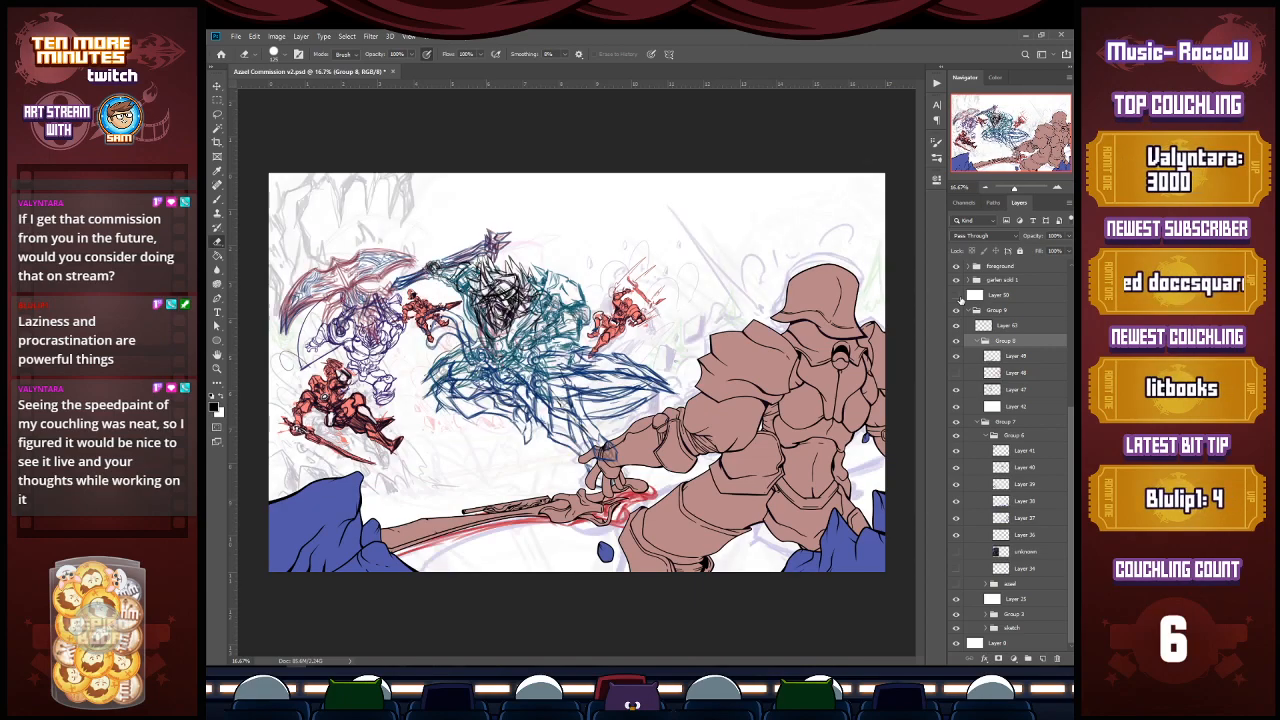
Step: Check the foreground group's contents and hide Layer 47 with the old rough of the fighters
{"action": "scroll", "coordinate": [1019, 372], "scroll_direction": "up", "scroll_amount": 3}
{"action": "scroll", "coordinate": [1000, 366], "scroll_direction": "up", "scroll_amount": 1}
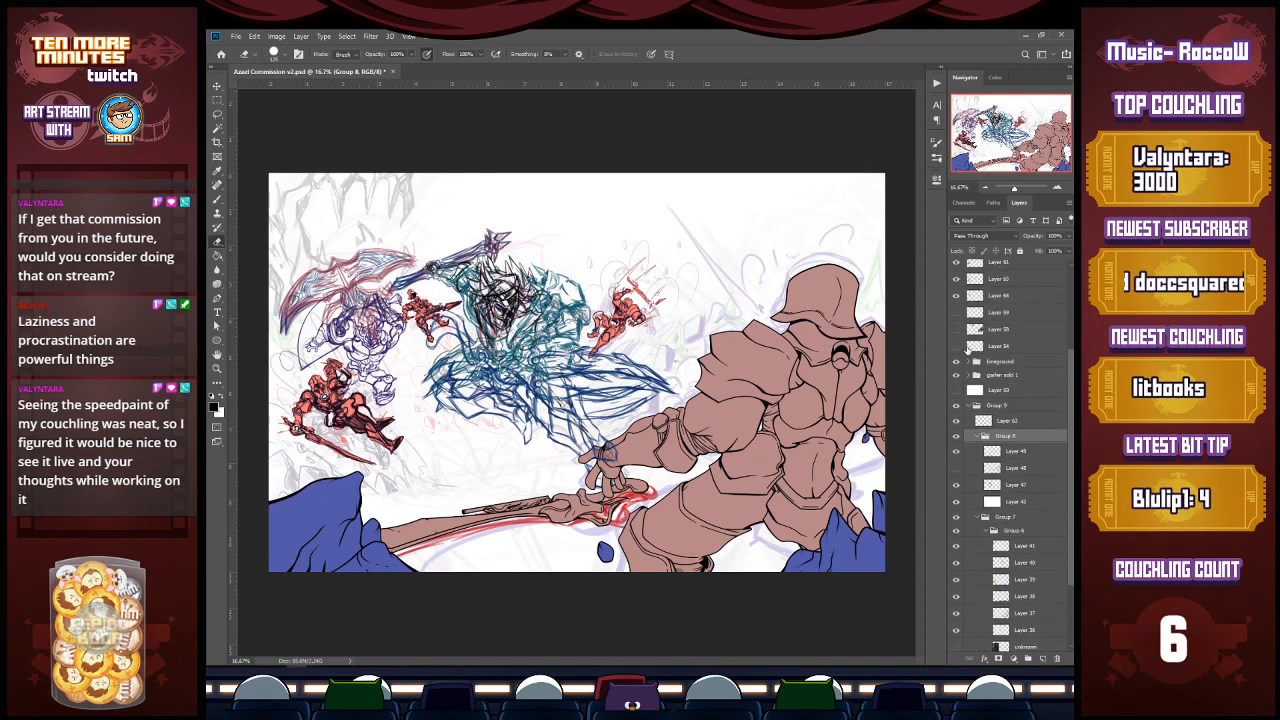
{"action": "left_click", "coordinate": [969, 362]}
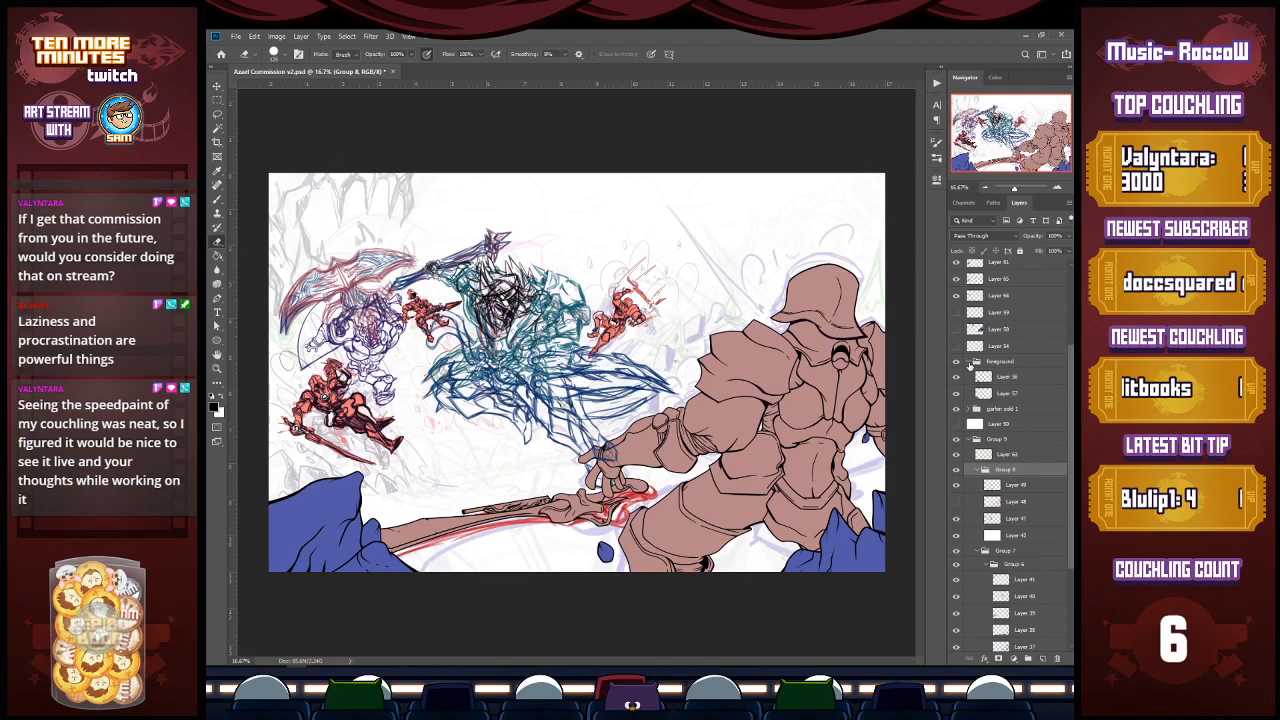
{"action": "left_click", "coordinate": [969, 363]}
{"action": "left_click", "coordinate": [957, 377]}
{"action": "left_click", "coordinate": [957, 376]}
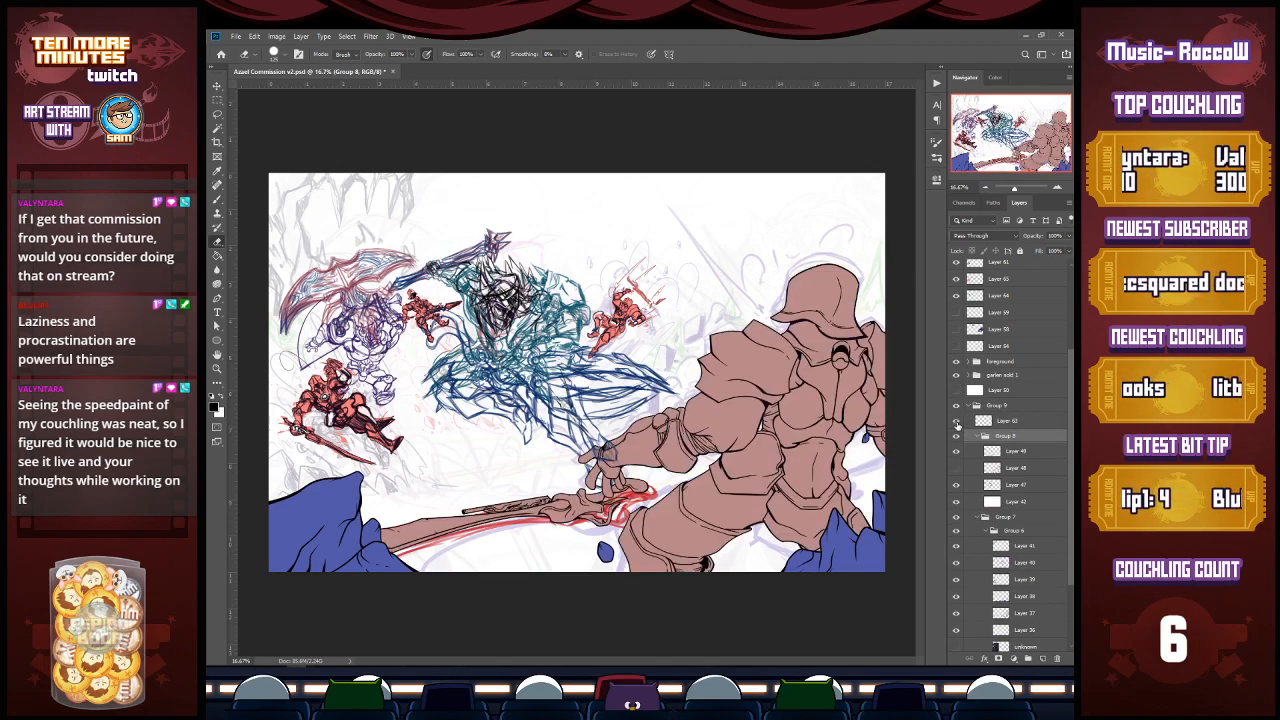
{"action": "left_click", "coordinate": [958, 484]}
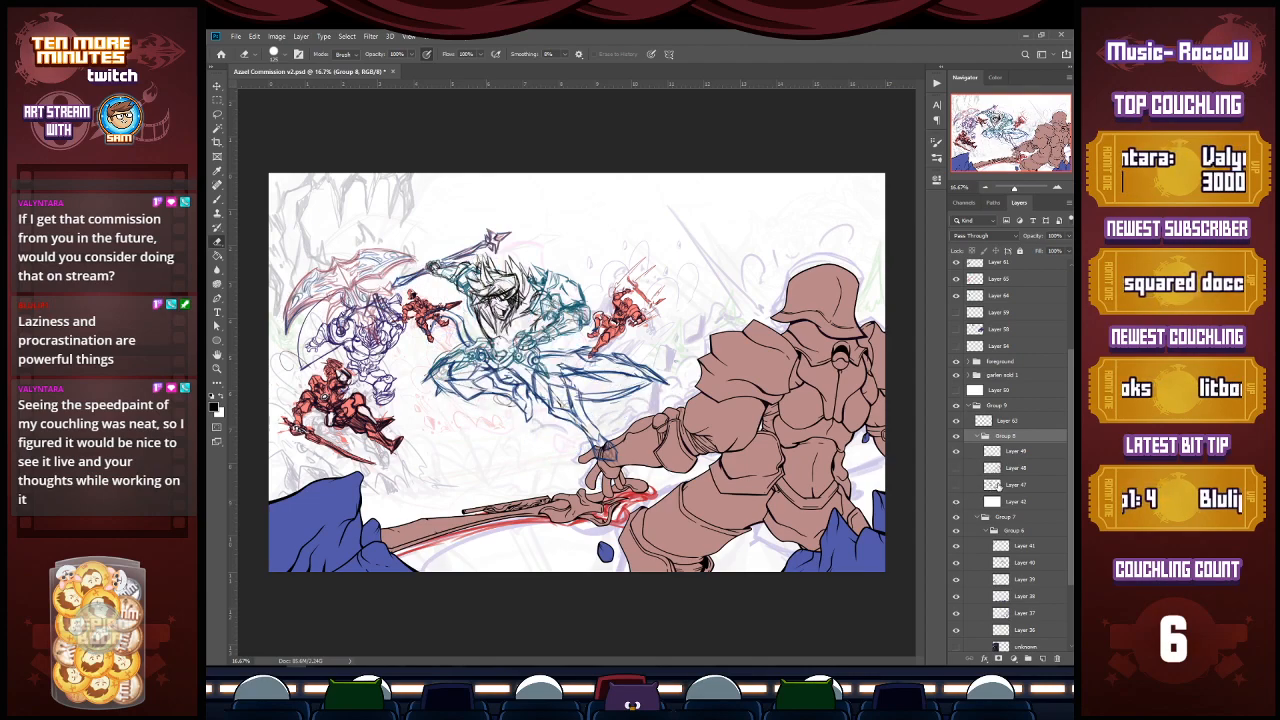
Step: Select Layer 47 in Group 8 and hide Layer 49 with the red weapon strokes
{"action": "left_click", "coordinate": [997, 486]}
{"action": "left_click", "coordinate": [956, 452]}
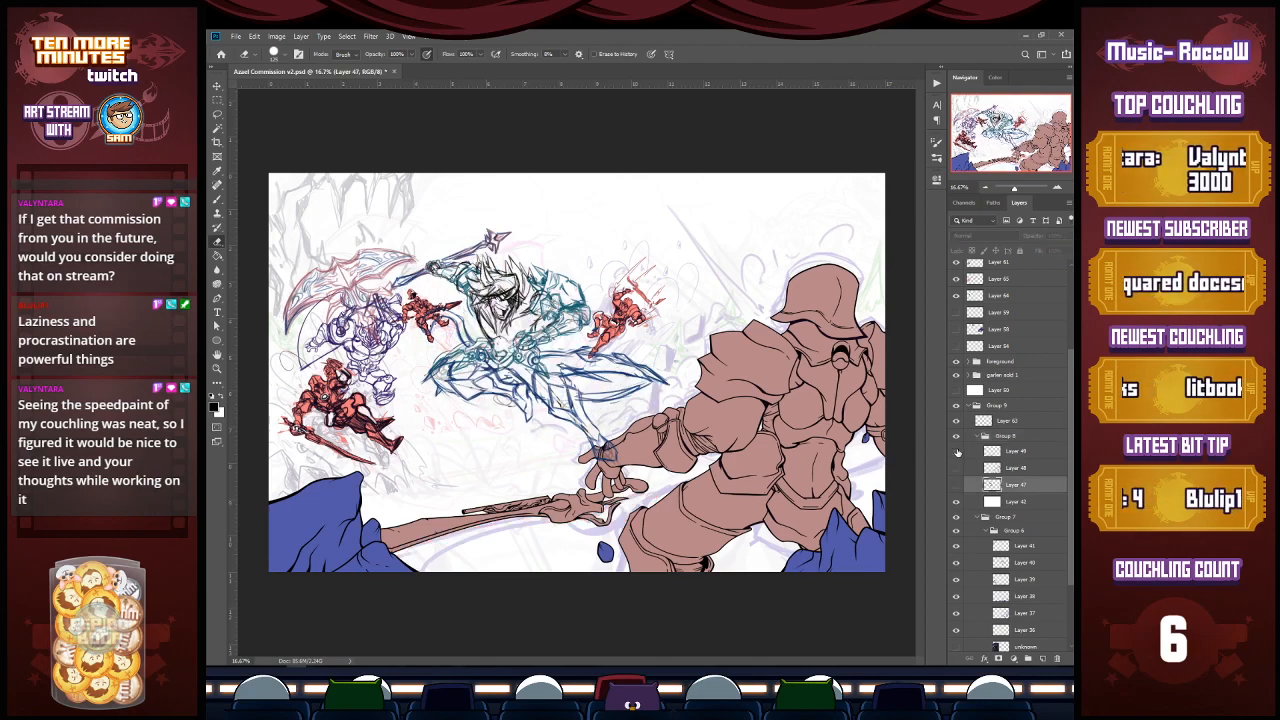
{"action": "left_click", "coordinate": [956, 452]}
{"action": "left_click", "coordinate": [956, 452]}
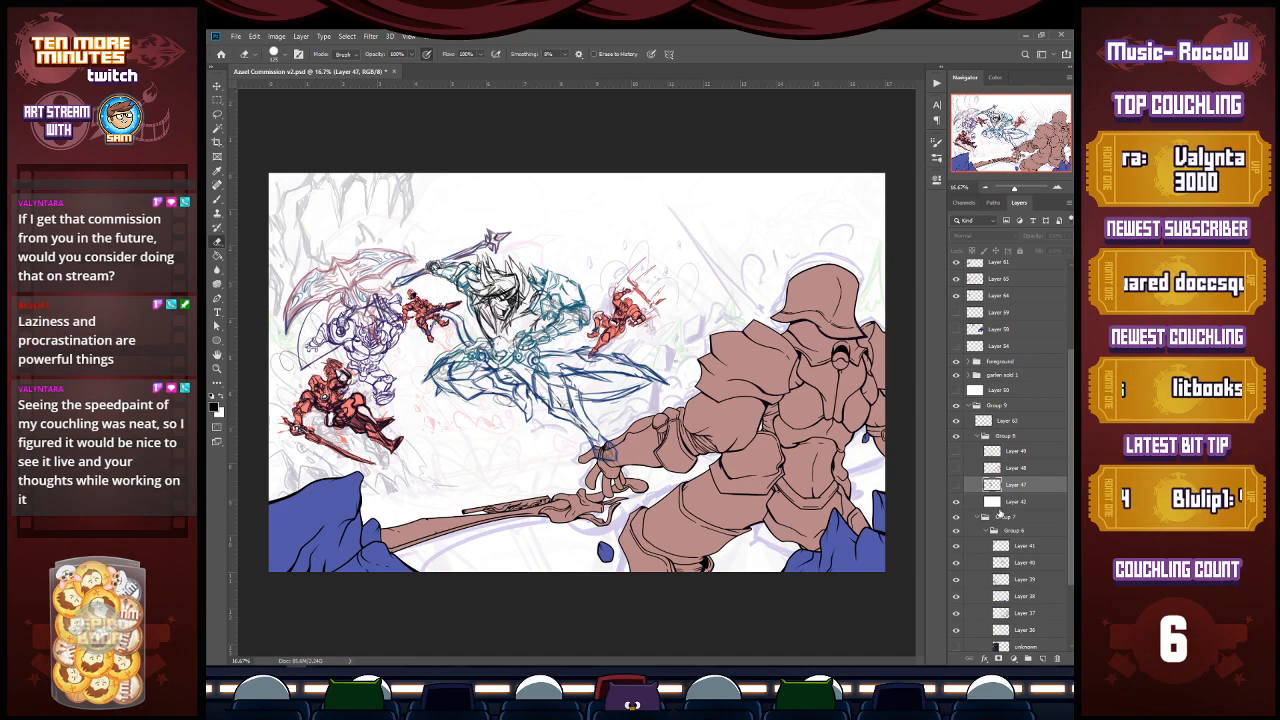
Step: Check what Group 6 contributes to the rough and hide the white overlay Layer 42 in Group 8
{"action": "scroll", "coordinate": [997, 508], "scroll_direction": "down", "scroll_amount": 1}
{"action": "left_click", "coordinate": [1016, 481]}
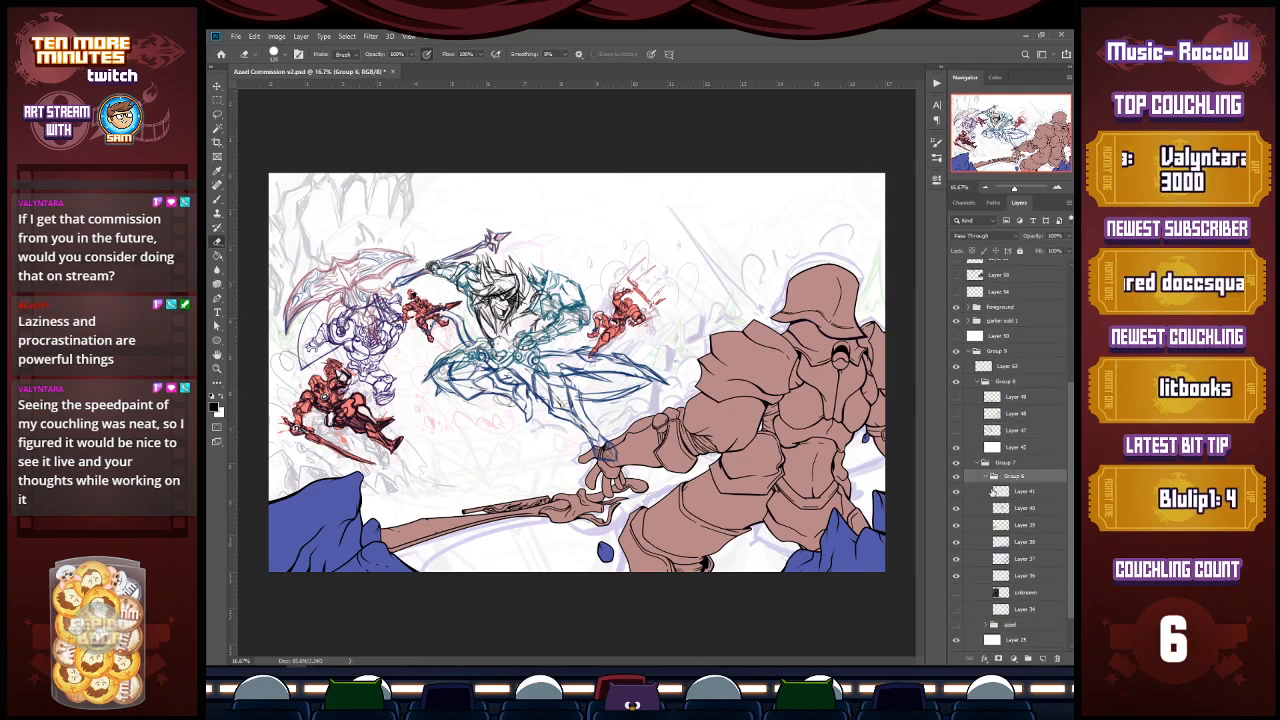
{"action": "left_click", "coordinate": [957, 478]}
{"action": "left_click", "coordinate": [957, 478]}
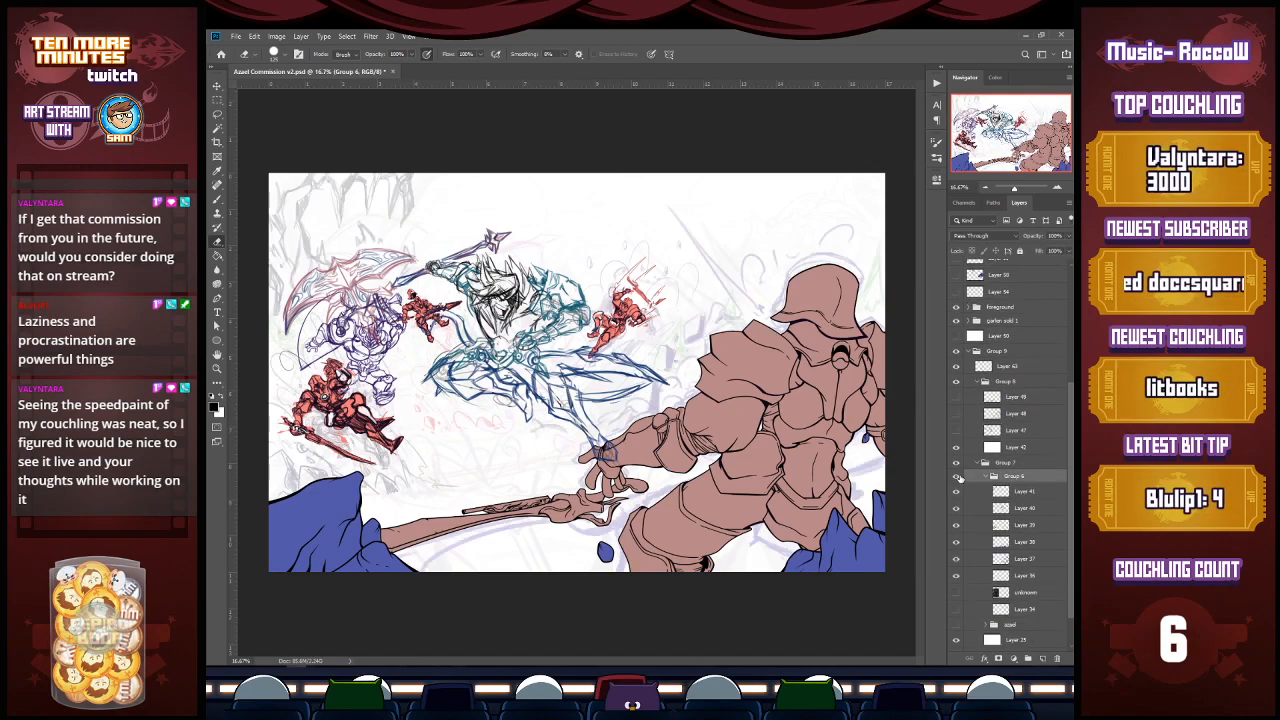
{"action": "left_click", "coordinate": [957, 450]}
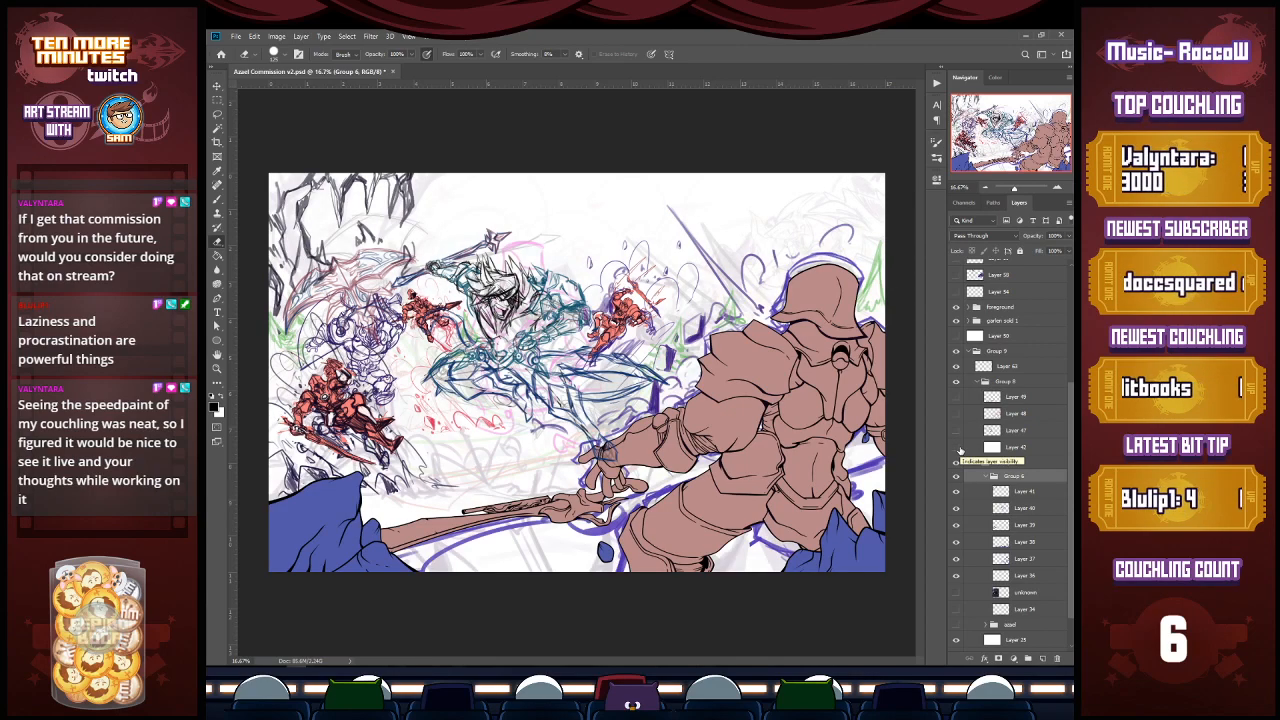
Step: Toggle the sketch group and Layers 38 and 39 in Group 6 to examine what each one holds
{"action": "scroll", "coordinate": [960, 455], "scroll_direction": "down", "scroll_amount": 1}
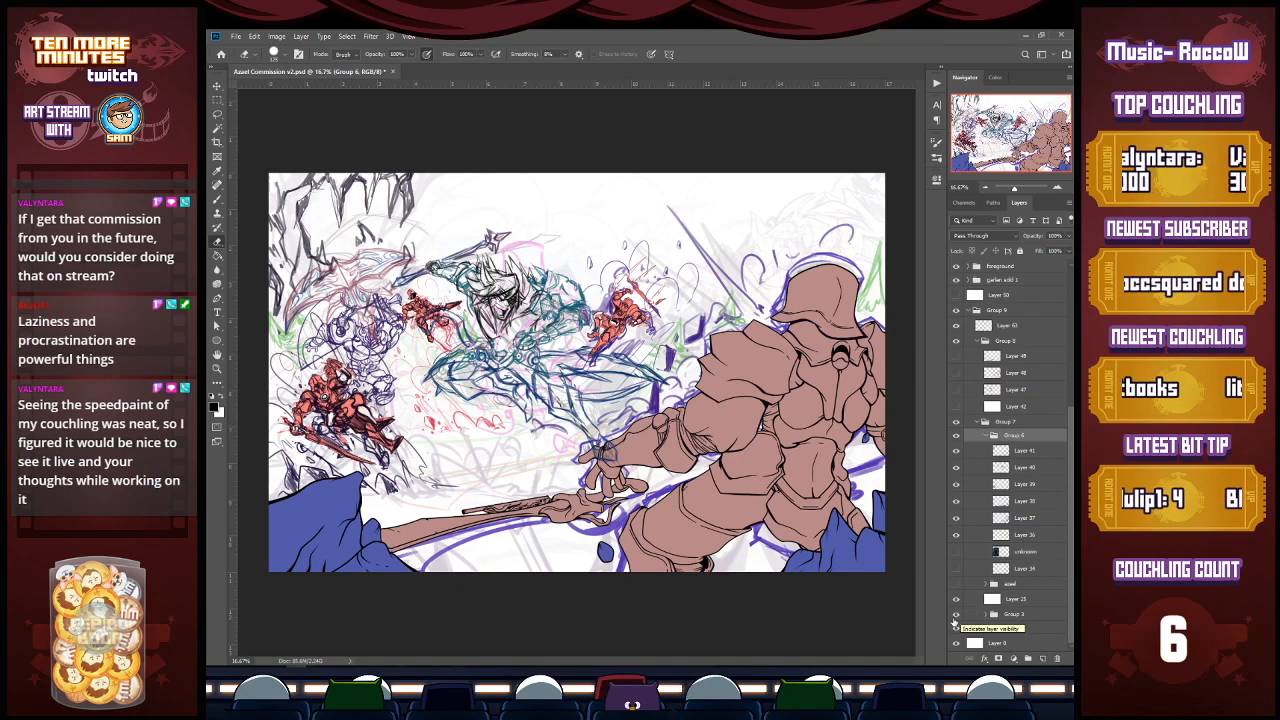
{"action": "left_click", "coordinate": [955, 627]}
{"action": "left_click", "coordinate": [955, 626]}
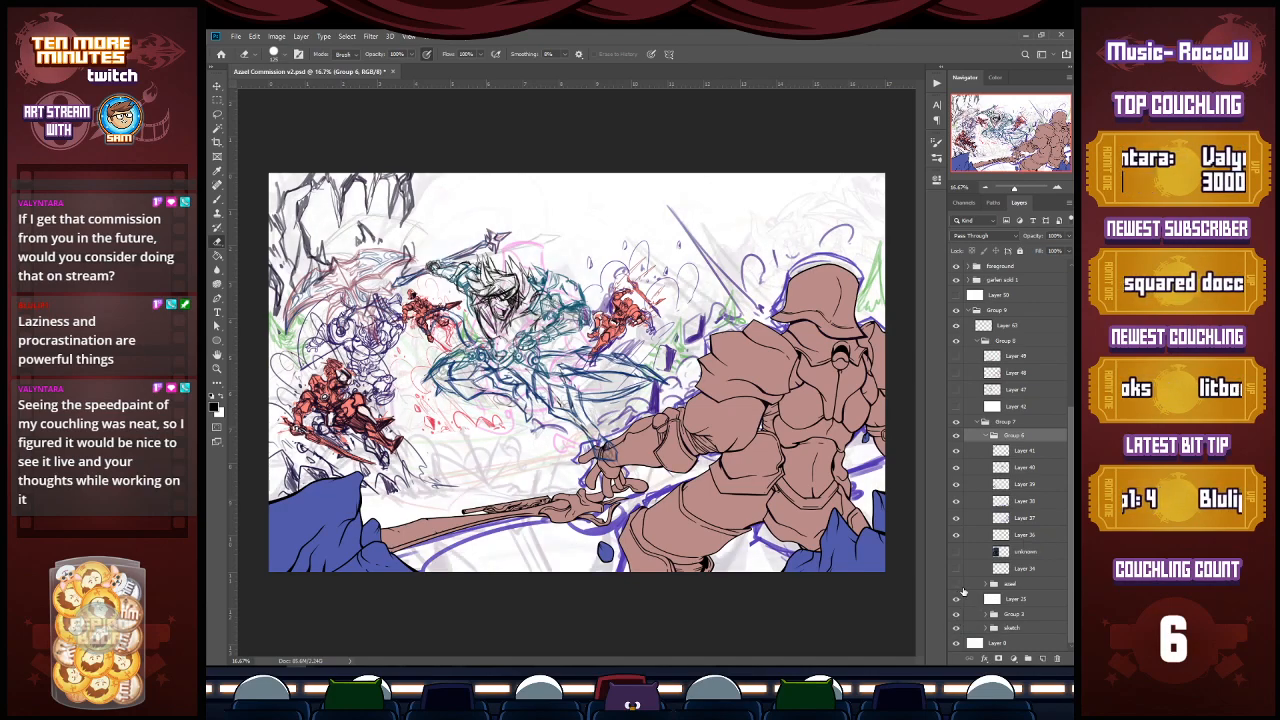
{"action": "left_click", "coordinate": [955, 500]}
{"action": "left_click", "coordinate": [955, 500]}
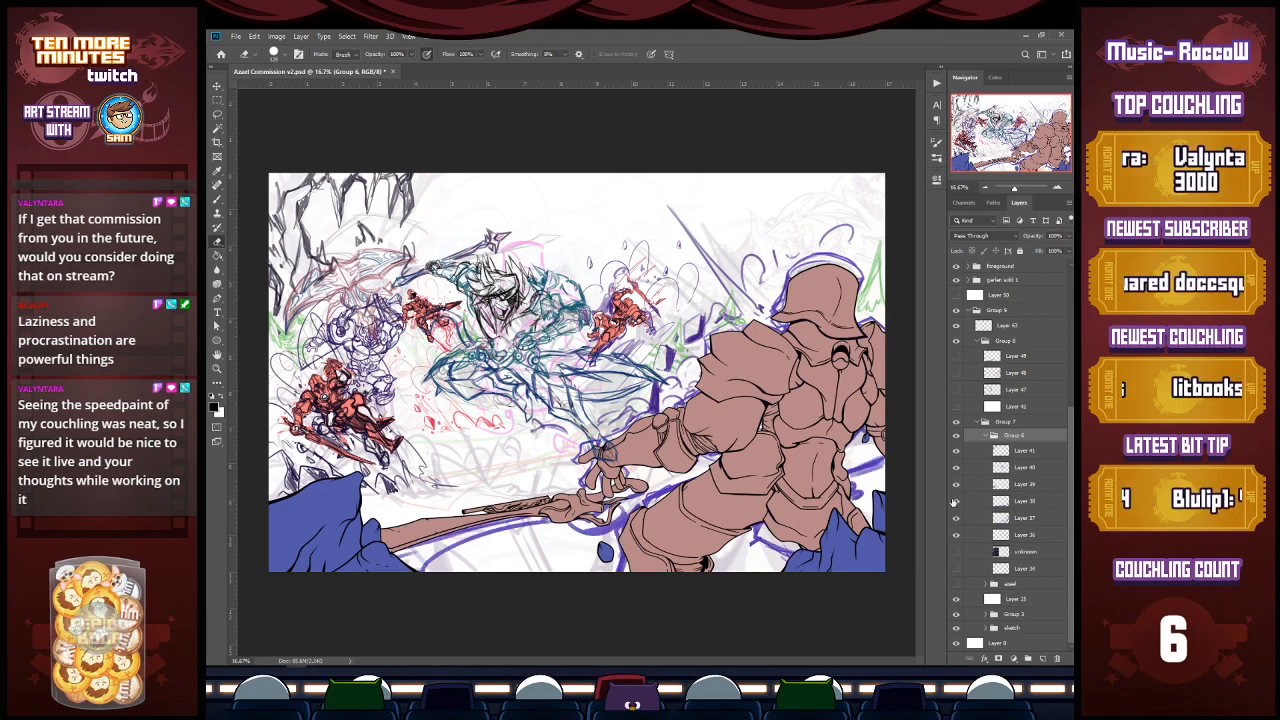
{"action": "left_click", "coordinate": [955, 485]}
{"action": "left_click", "coordinate": [955, 485]}
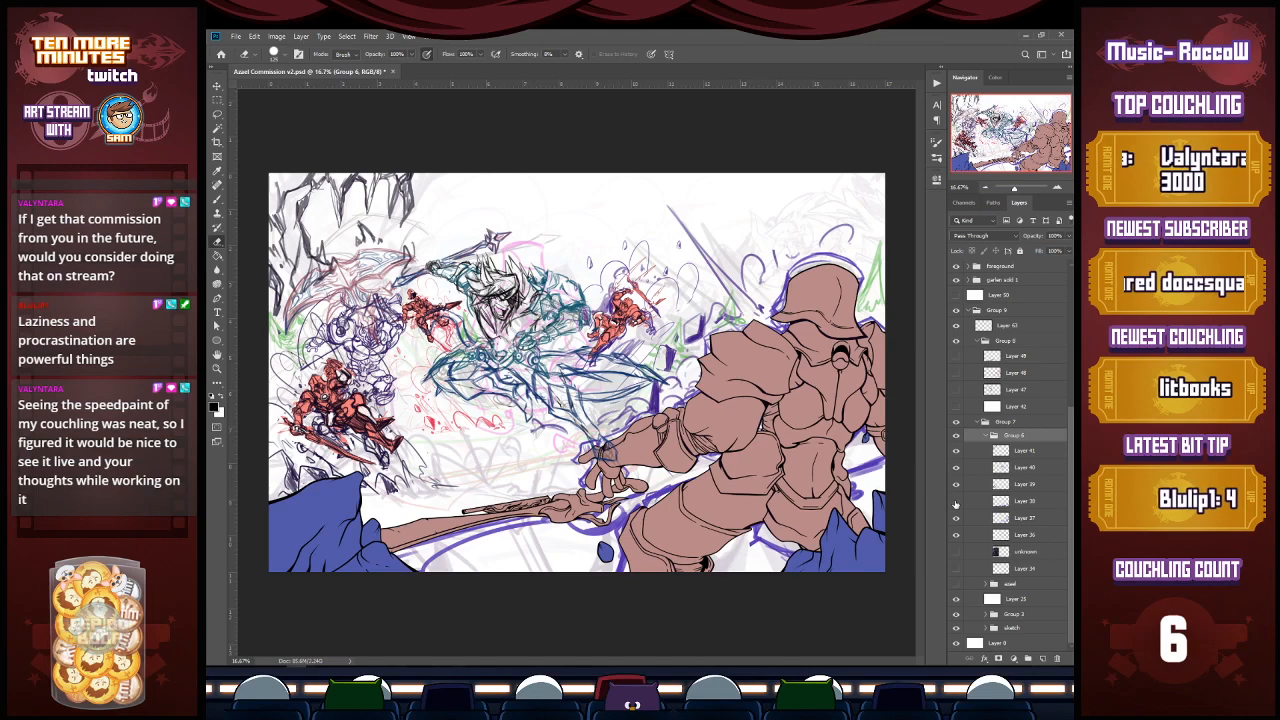
Step: Hide Layers 38, 36 and 37 in Group 6 to remove the old outlines around the armoured knight
{"action": "left_click", "coordinate": [955, 502]}
{"action": "left_click", "coordinate": [956, 535]}
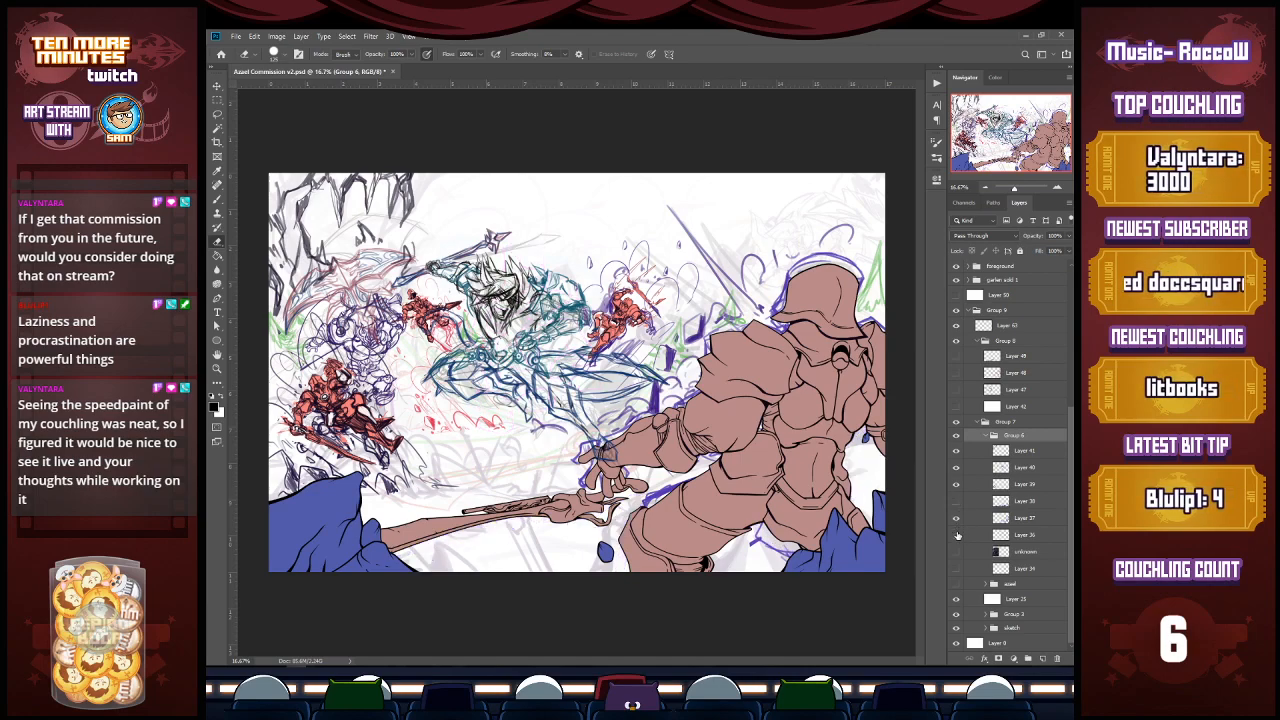
{"action": "left_click", "coordinate": [957, 523]}
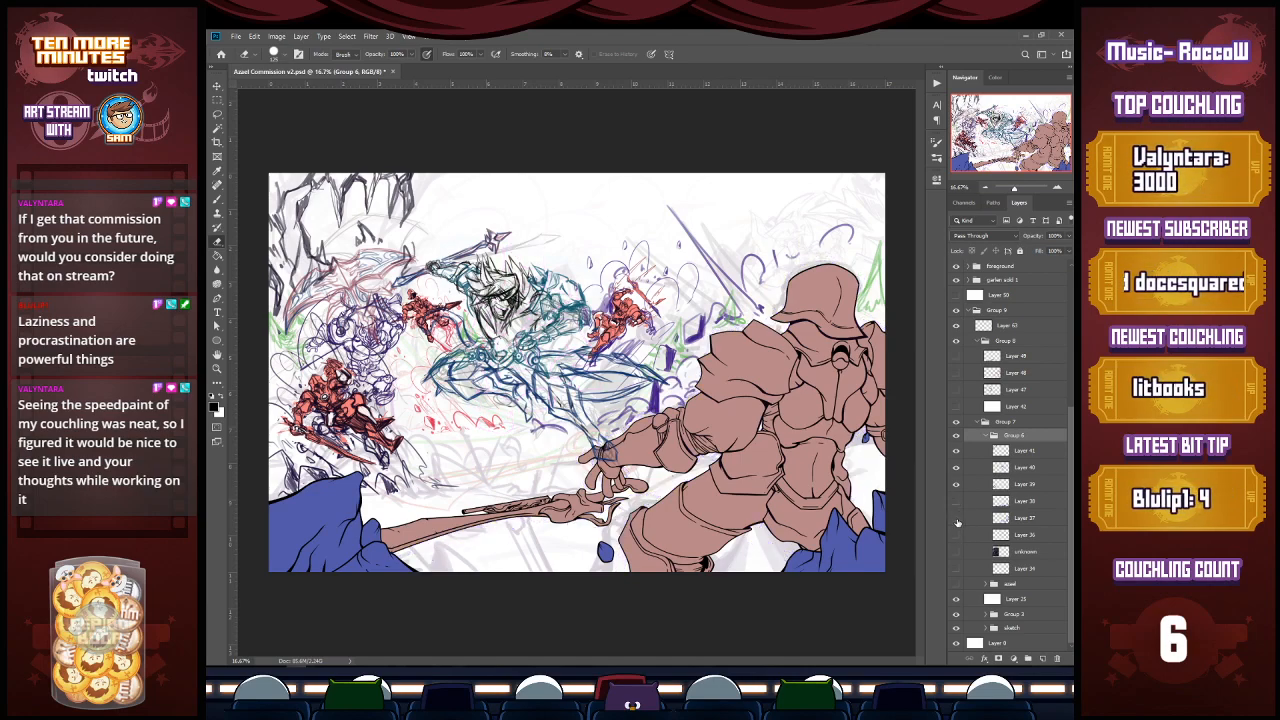
{"action": "left_click", "coordinate": [957, 522]}
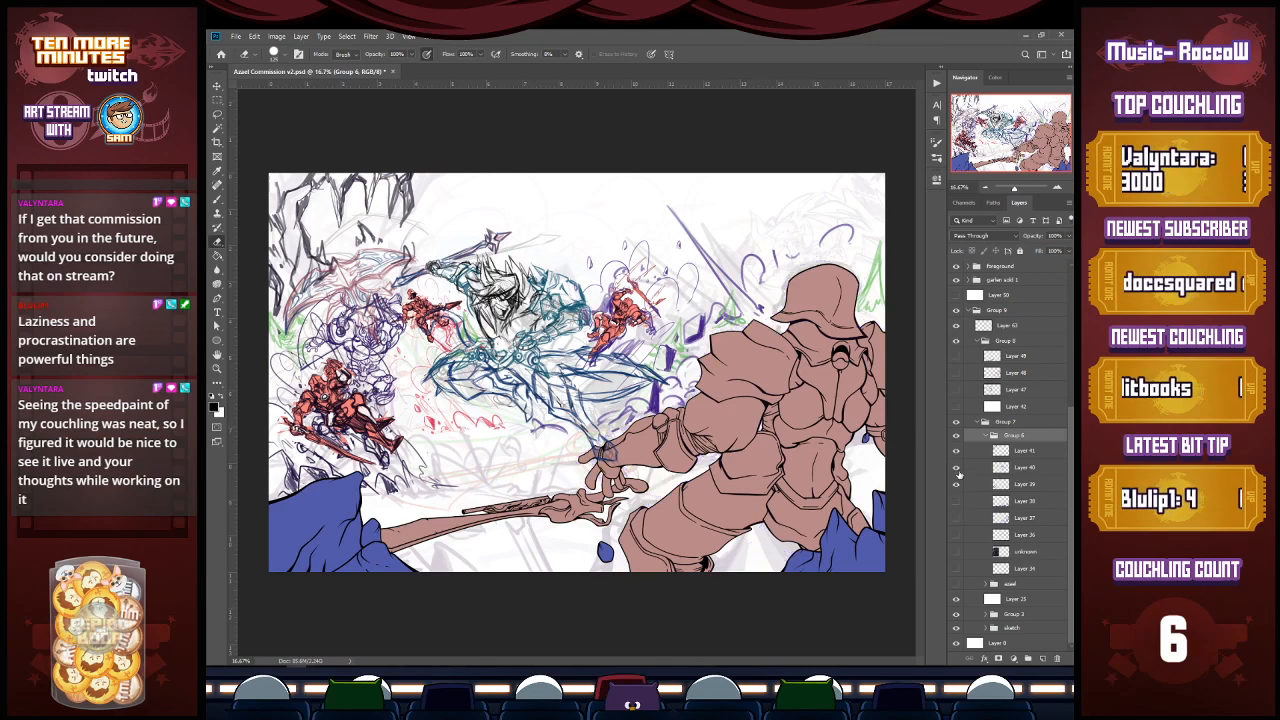
Step: Add a layer mask to Layer 40 and paint out its strokes around the small red fighters and central character with a larger brush
{"action": "left_click", "coordinate": [957, 471]}
{"action": "left_click", "coordinate": [957, 471]}
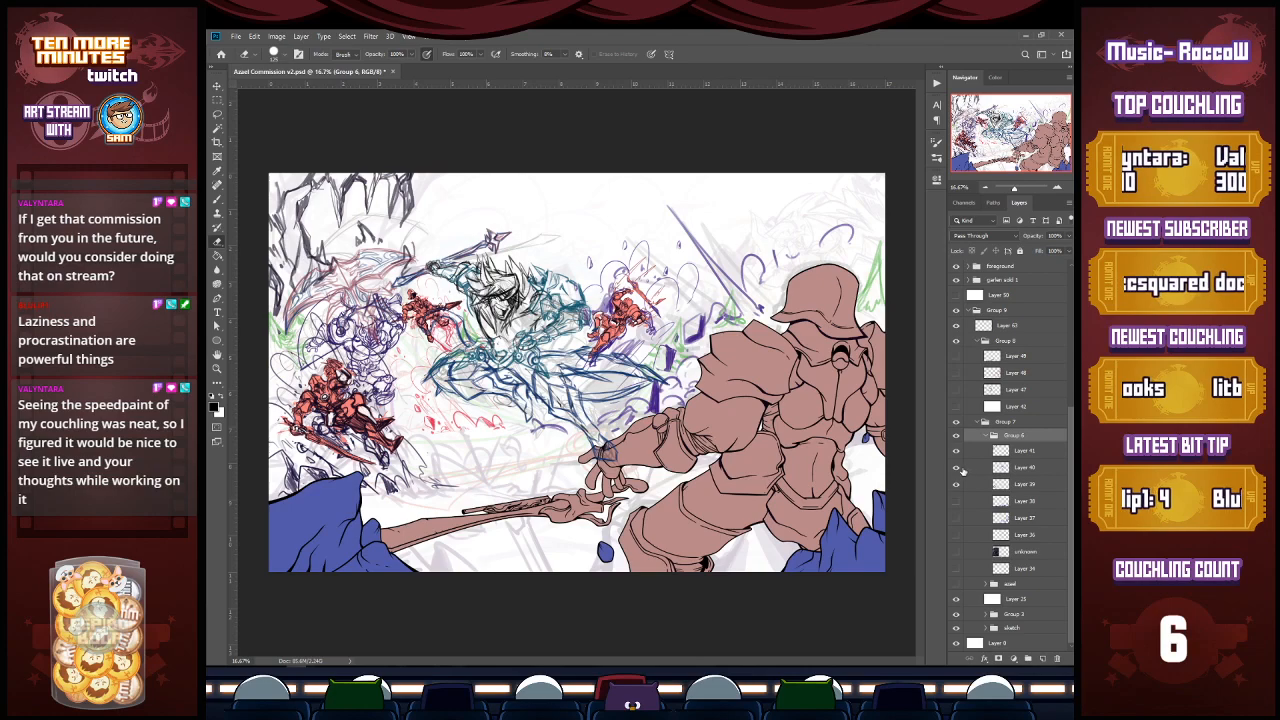
{"action": "left_click", "coordinate": [1005, 470]}
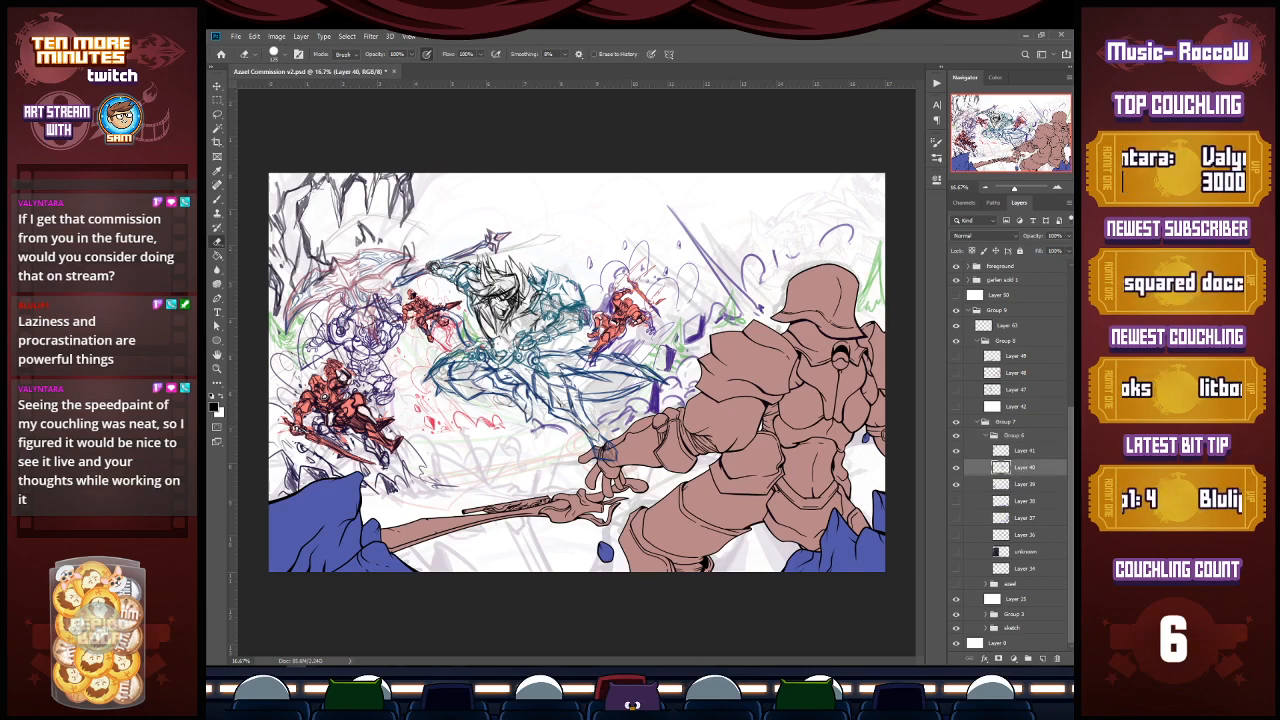
{"action": "left_click", "coordinate": [1000, 658]}
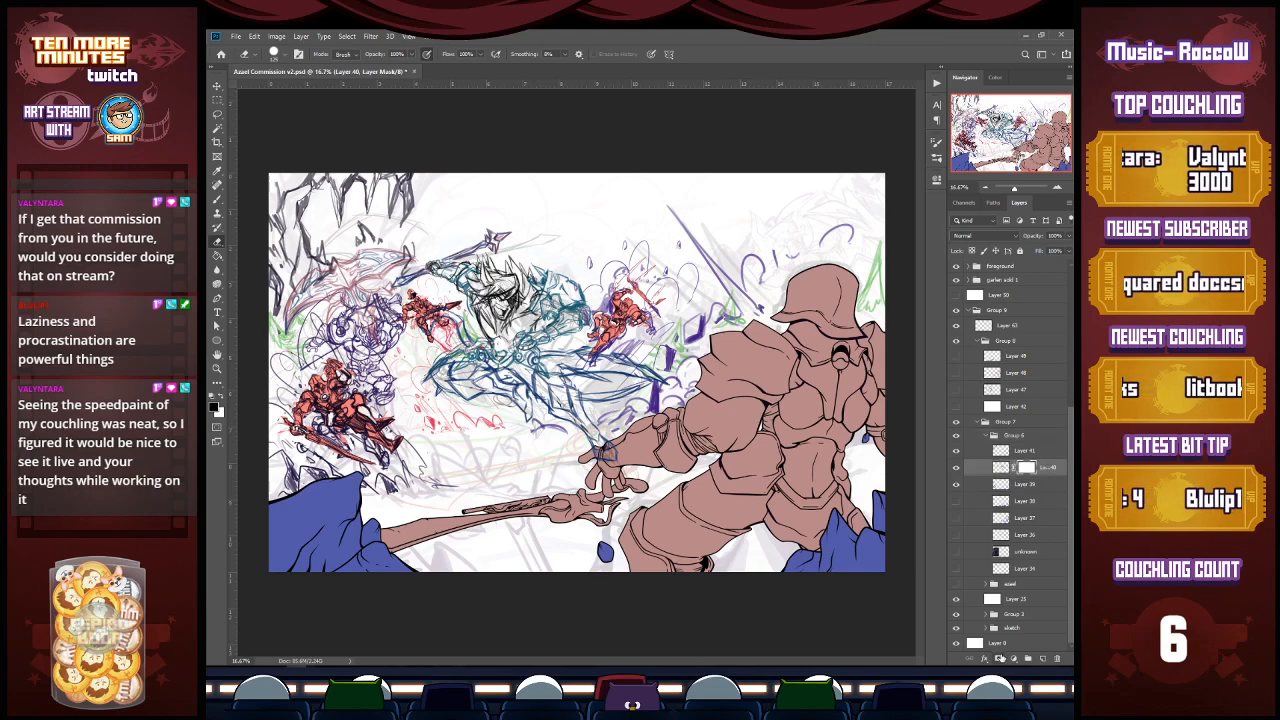
{"action": "key", "text": "b"}
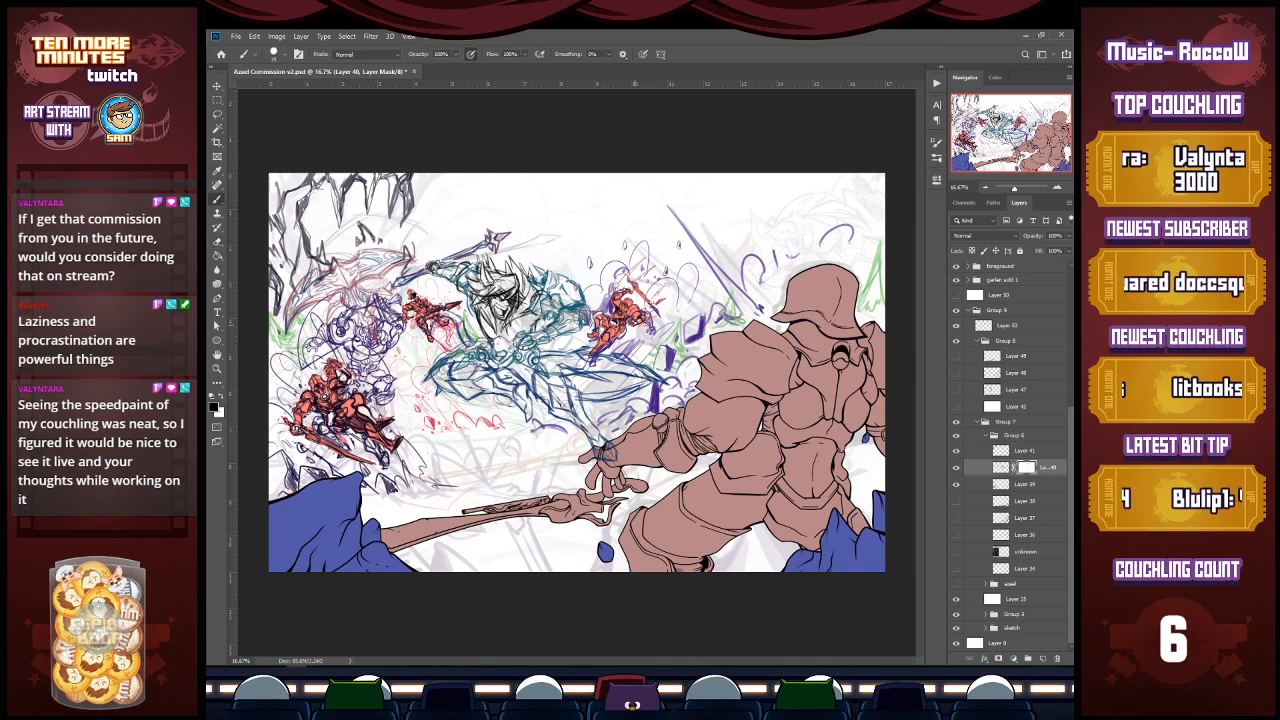
{"action": "key", "text": "bracketright"}
{"action": "key", "text": "bracketright"}
{"action": "key", "text": "bracketright"}
{"action": "key", "text": "bracketright"}
{"action": "key", "text": "bracketright"}
{"action": "mouse_move", "coordinate": [656, 308]}
{"action": "left_mouse_down"}
{"action": "mouse_move", "coordinate": [650, 318]}
{"action": "mouse_move", "coordinate": [636, 268]}
{"action": "mouse_move", "coordinate": [602, 349]}
{"action": "mouse_move", "coordinate": [622, 280]}
{"action": "mouse_move", "coordinate": [655, 321]}
{"action": "mouse_move", "coordinate": [662, 282]}
{"action": "left_mouse_up"}
{"action": "mouse_move", "coordinate": [439, 322]}
{"action": "left_mouse_down"}
{"action": "mouse_move", "coordinate": [453, 318]}
{"action": "mouse_move", "coordinate": [451, 334]}
{"action": "left_mouse_up"}
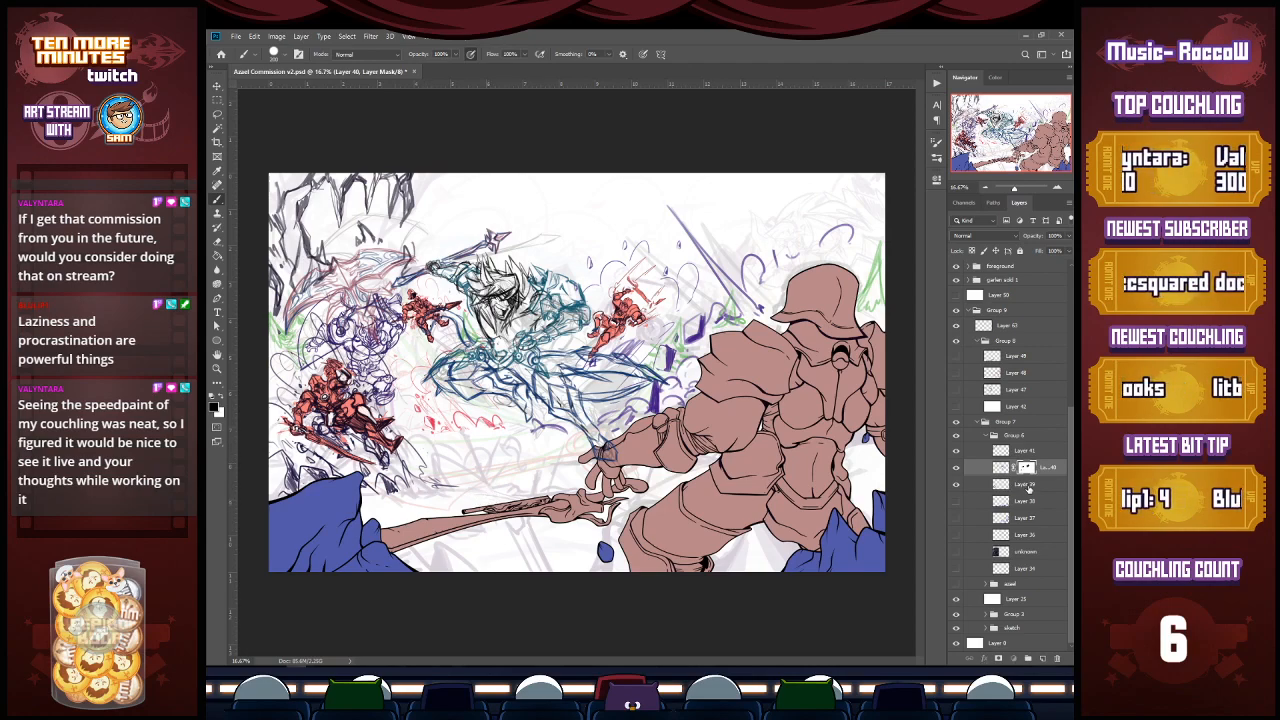
Step: Add a layer mask to Layer 39 and paint out the old strokes around the large red fighter on the canvas's lower left
{"action": "left_click", "coordinate": [1029, 488]}
{"action": "left_click", "coordinate": [957, 485]}
{"action": "left_click", "coordinate": [957, 485]}
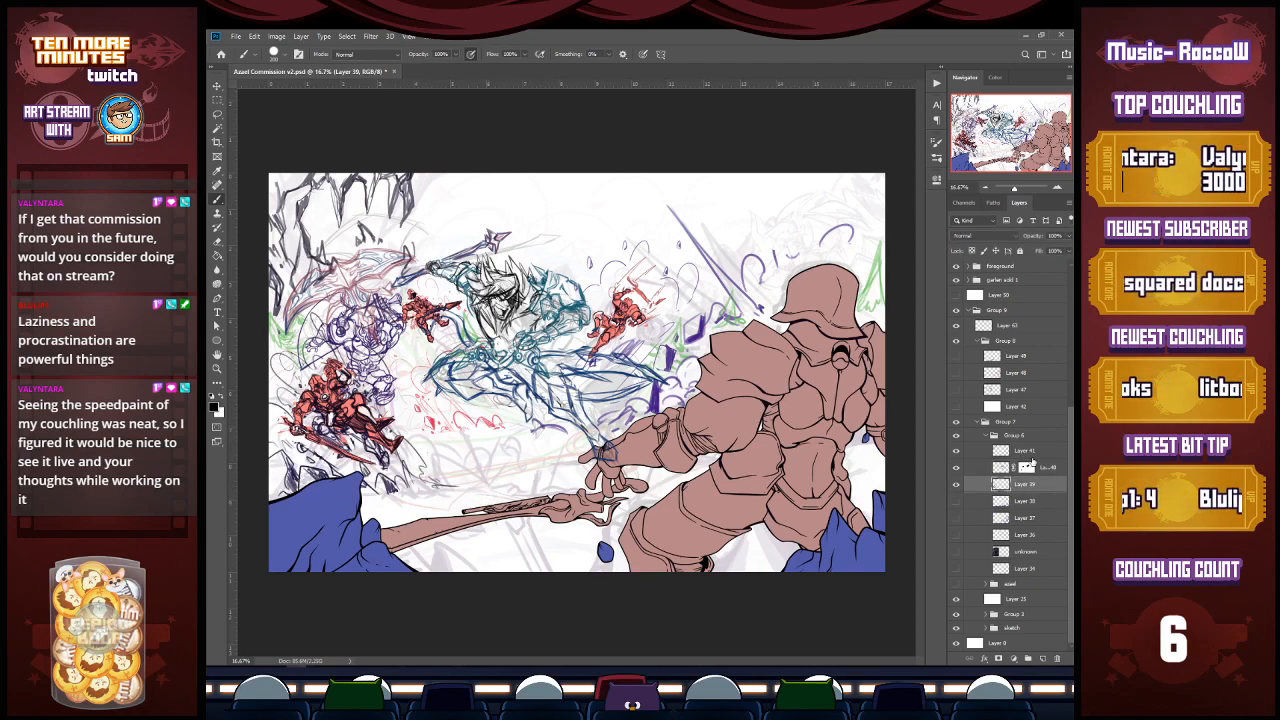
{"action": "left_click", "coordinate": [1012, 658]}
{"action": "mouse_move", "coordinate": [342, 442]}
{"action": "left_mouse_down"}
{"action": "mouse_move", "coordinate": [314, 426]}
{"action": "mouse_move", "coordinate": [364, 458]}
{"action": "mouse_move", "coordinate": [316, 452]}
{"action": "mouse_move", "coordinate": [371, 453]}
{"action": "mouse_move", "coordinate": [375, 412]}
{"action": "mouse_move", "coordinate": [322, 391]}
{"action": "mouse_move", "coordinate": [306, 404]}
{"action": "mouse_move", "coordinate": [316, 377]}
{"action": "mouse_move", "coordinate": [291, 405]}
{"action": "mouse_move", "coordinate": [384, 376]}
{"action": "mouse_move", "coordinate": [366, 350]}
{"action": "mouse_move", "coordinate": [341, 354]}
{"action": "left_mouse_up"}
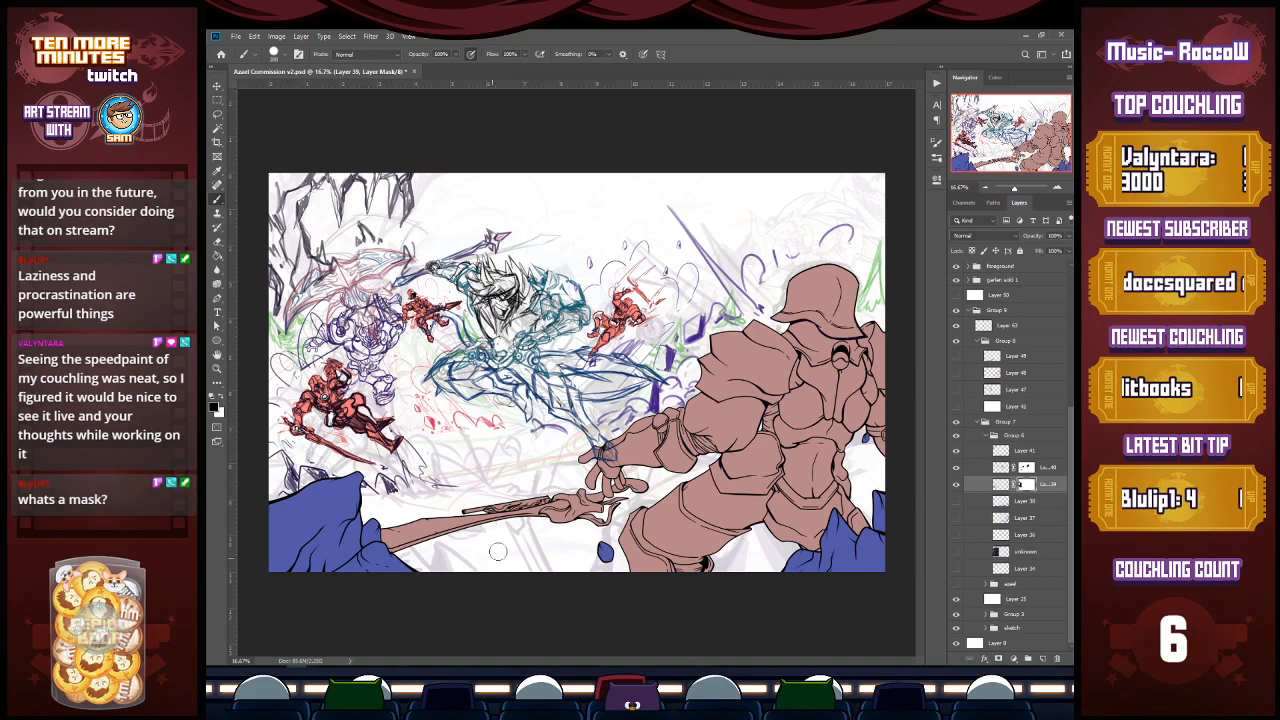
Step: Collapse Group 6, Group 7 and Group 8 to tidy the layer stack
{"action": "left_click", "coordinate": [987, 437]}
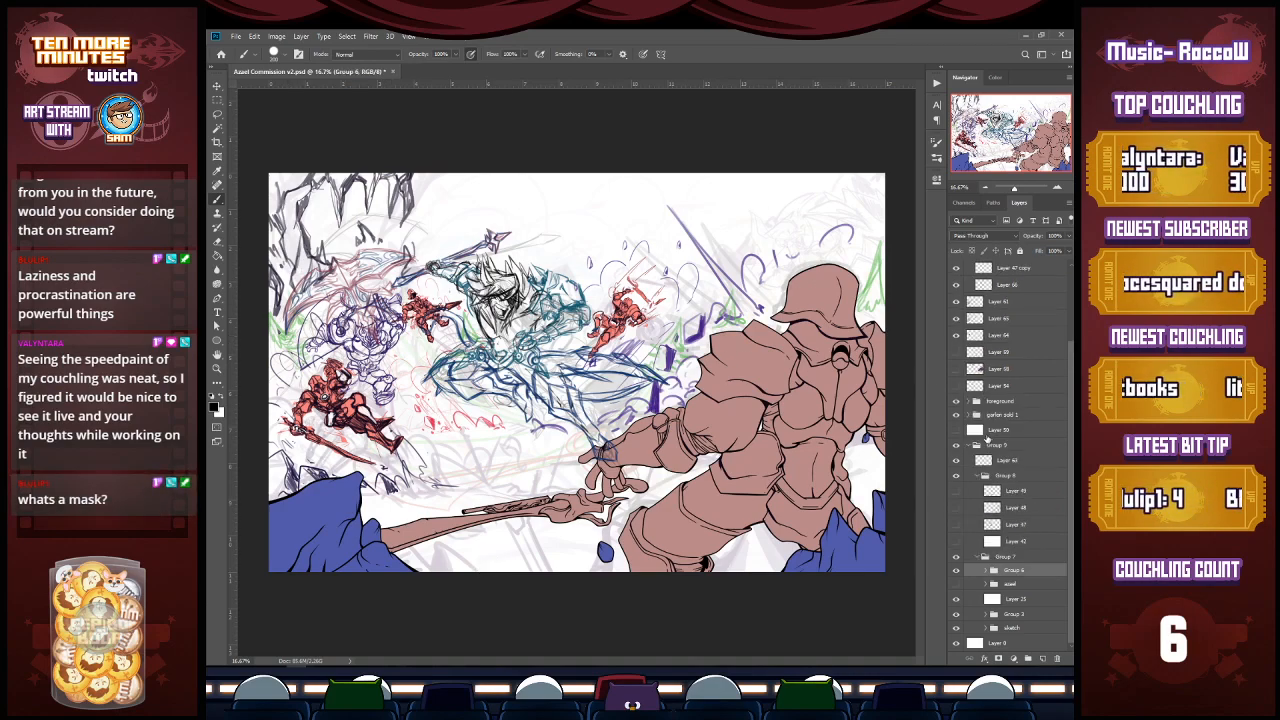
{"action": "left_click", "coordinate": [979, 557]}
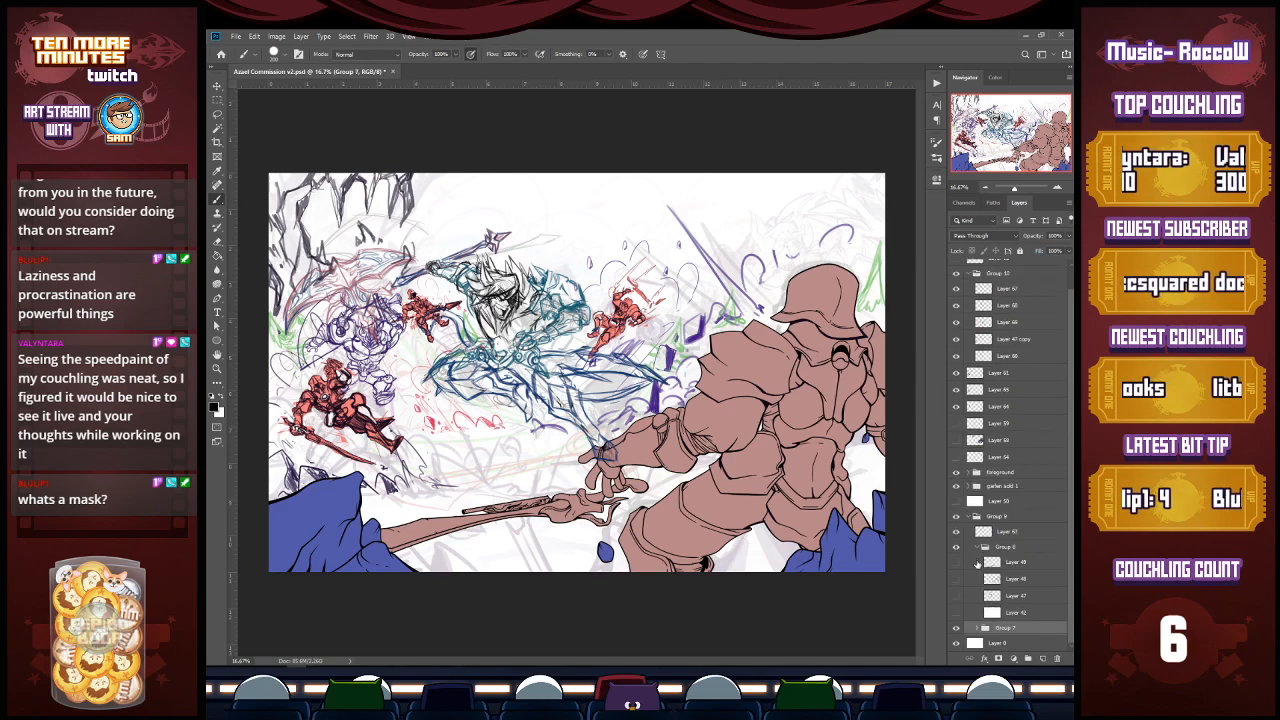
{"action": "left_click", "coordinate": [978, 557]}
Step: Toggle Layer 50, Group 7 and the white Layer 25 inside it to examine how each affects the rough
{"action": "left_click", "coordinate": [955, 526]}
{"action": "left_click", "coordinate": [955, 526]}
{"action": "left_click", "coordinate": [957, 585]}
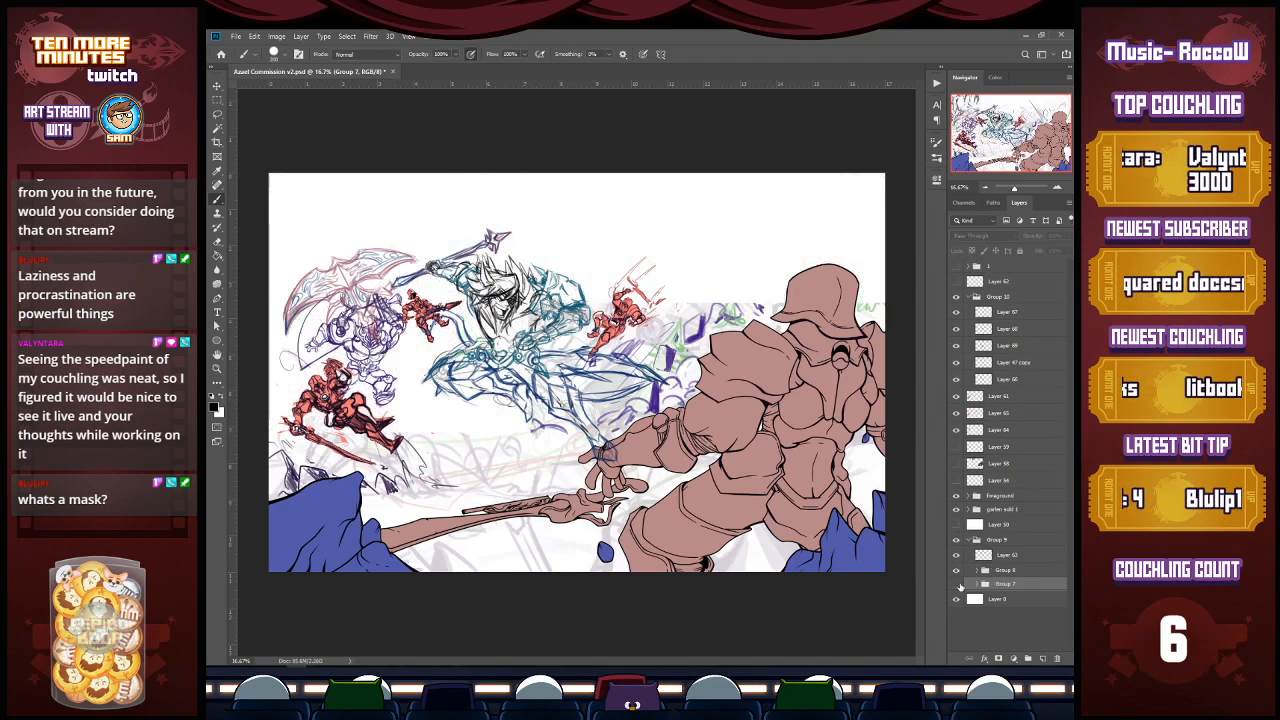
{"action": "left_click", "coordinate": [957, 586]}
{"action": "left_click", "coordinate": [977, 584]}
{"action": "left_click_drag", "start_coordinate": [1070, 530], "coordinate": [1070, 613]}
{"action": "left_click", "coordinate": [955, 600]}
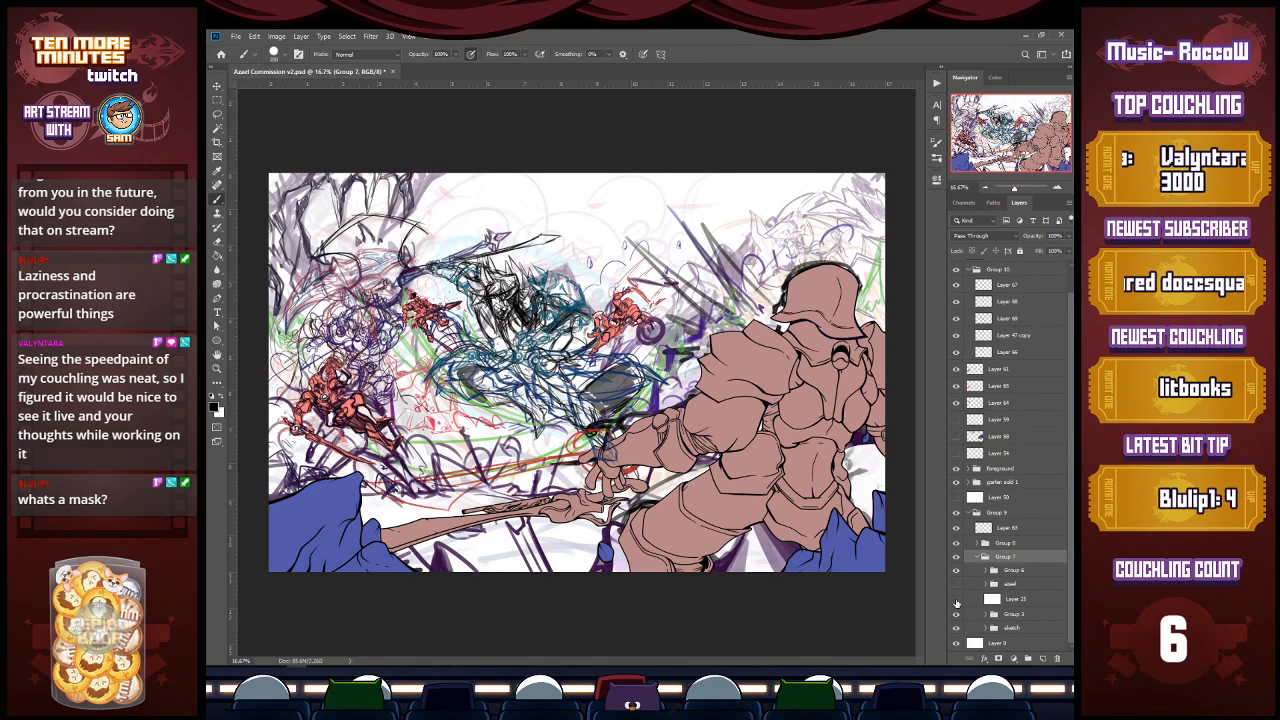
{"action": "left_click", "coordinate": [955, 603]}
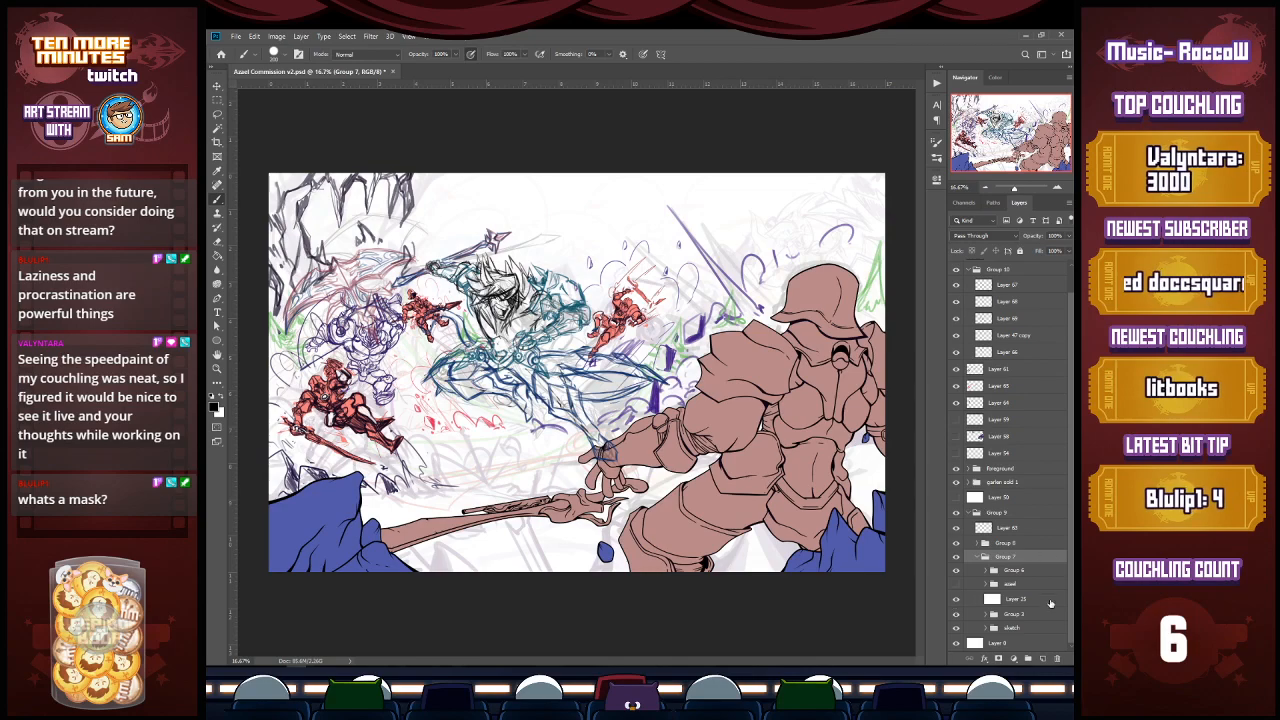
Step: Expand Group 3, move its Group 4 above the white Layer 25, and save the file
{"action": "left_click", "coordinate": [1011, 627]}
{"action": "left_click", "coordinate": [986, 614]}
{"action": "left_click_drag", "start_coordinate": [1070, 564], "coordinate": [1072, 638]}
{"action": "left_click", "coordinate": [955, 598]}
{"action": "left_click", "coordinate": [956, 600]}
{"action": "left_click_drag", "start_coordinate": [1033, 604], "coordinate": [1031, 522]}
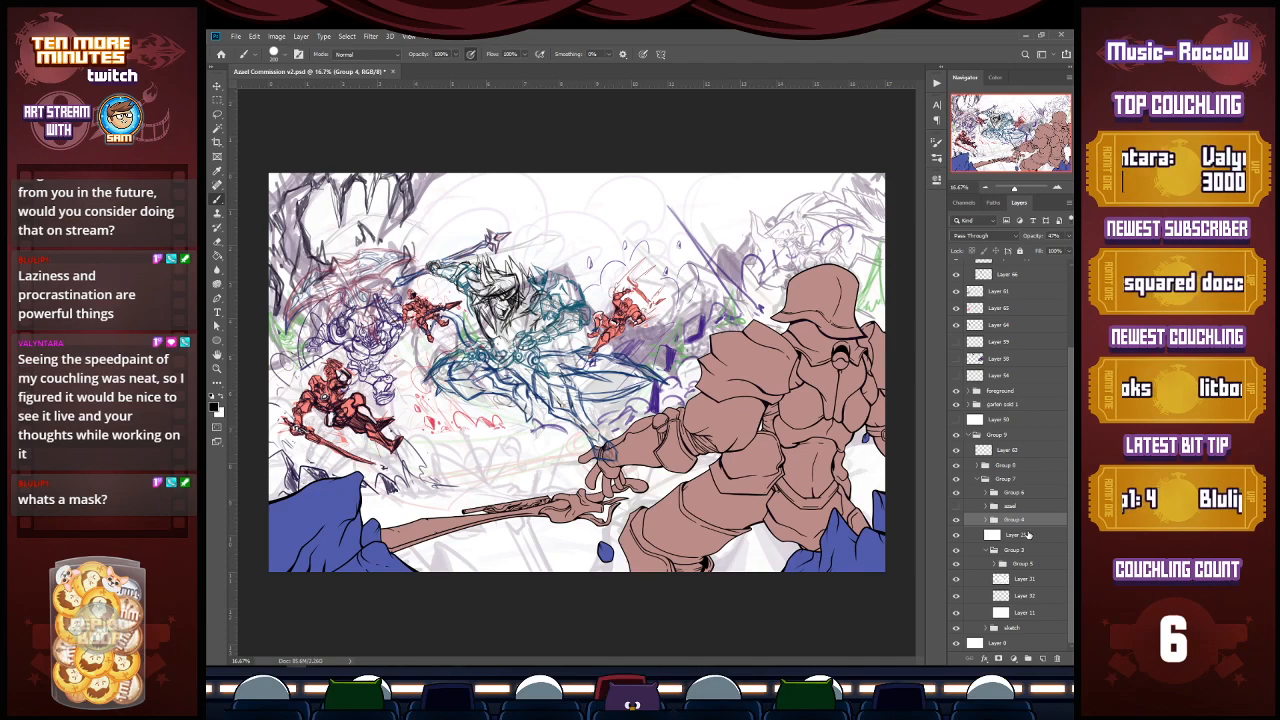
{"action": "key", "text": "ctrl+s"}
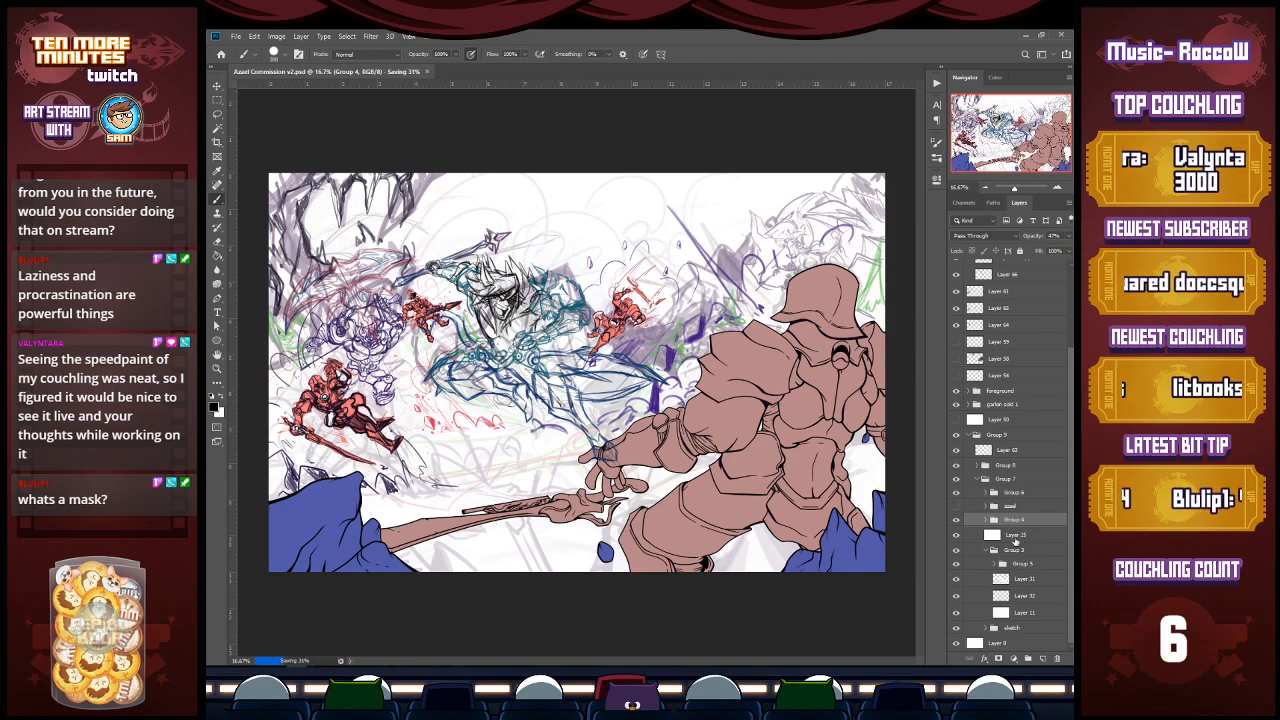
Step: Show the white overlay Layer 50 to fade the old rough, and collapse Groups 3, 7 and 10
{"action": "left_click", "coordinate": [957, 420]}
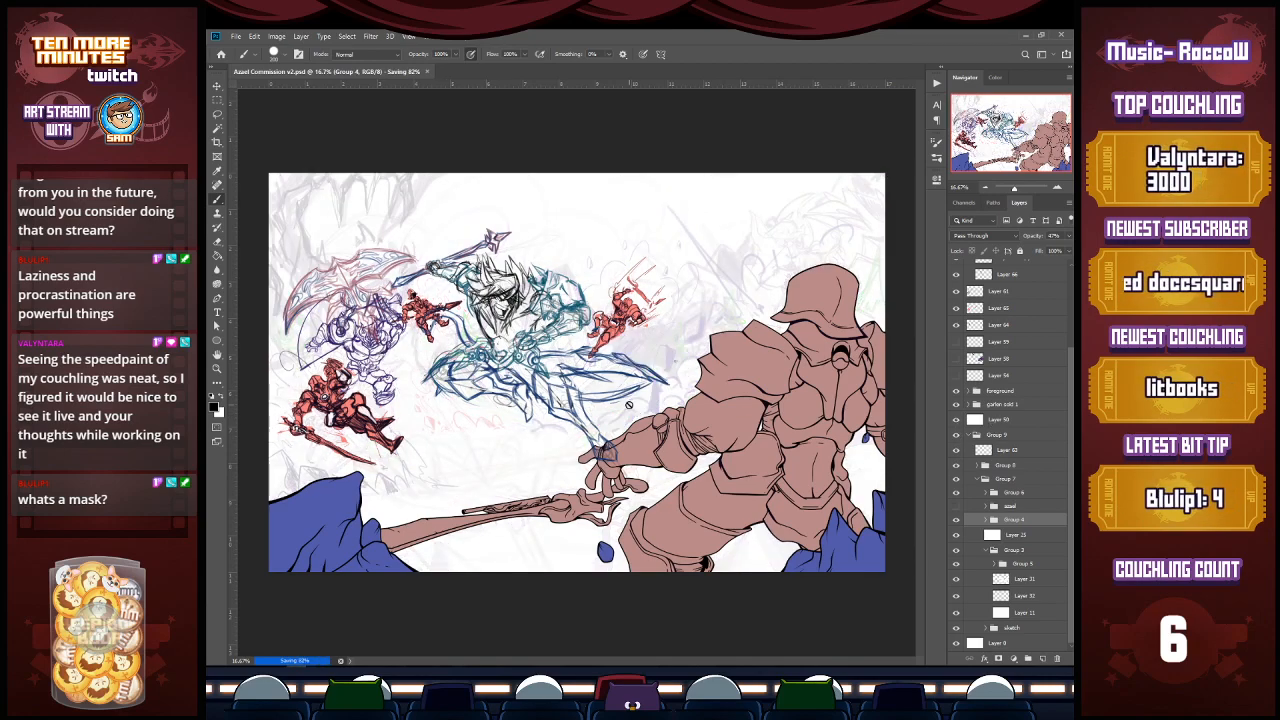
{"action": "left_click", "coordinate": [987, 549]}
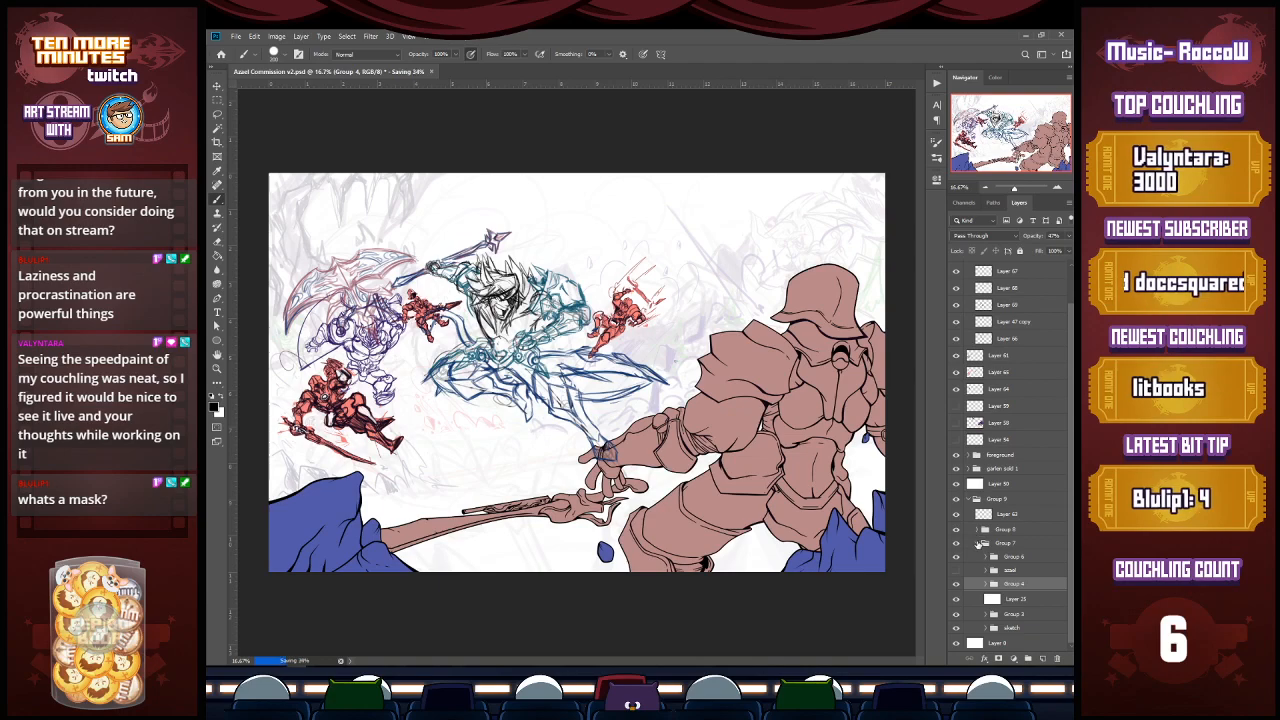
{"action": "left_click", "coordinate": [977, 543]}
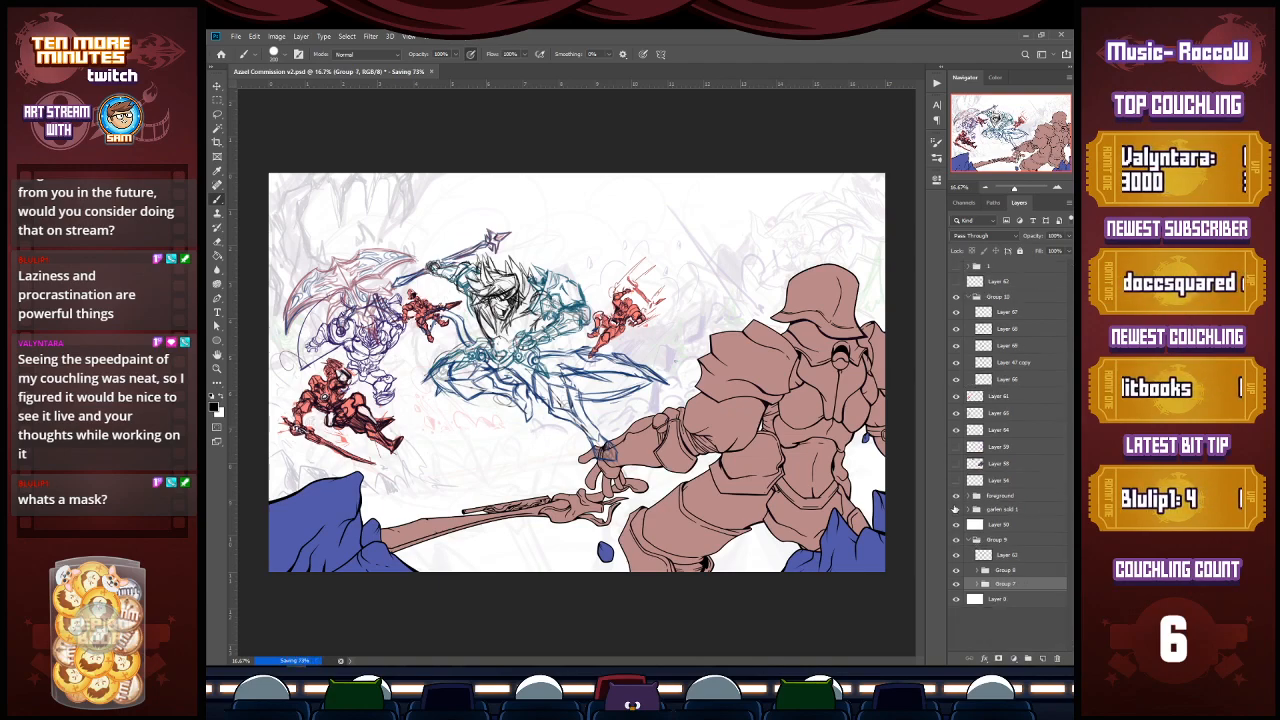
{"action": "left_click", "coordinate": [1010, 314]}
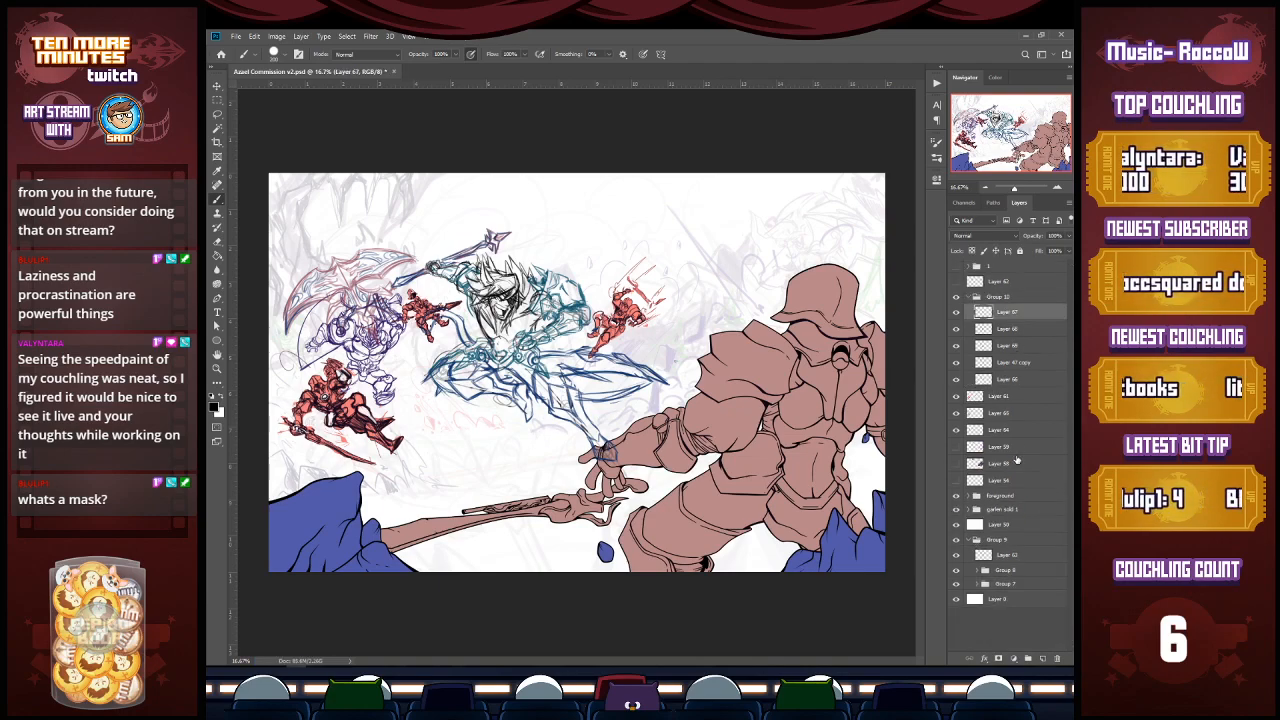
{"action": "left_click", "coordinate": [976, 298]}
{"action": "left_click", "coordinate": [969, 297]}
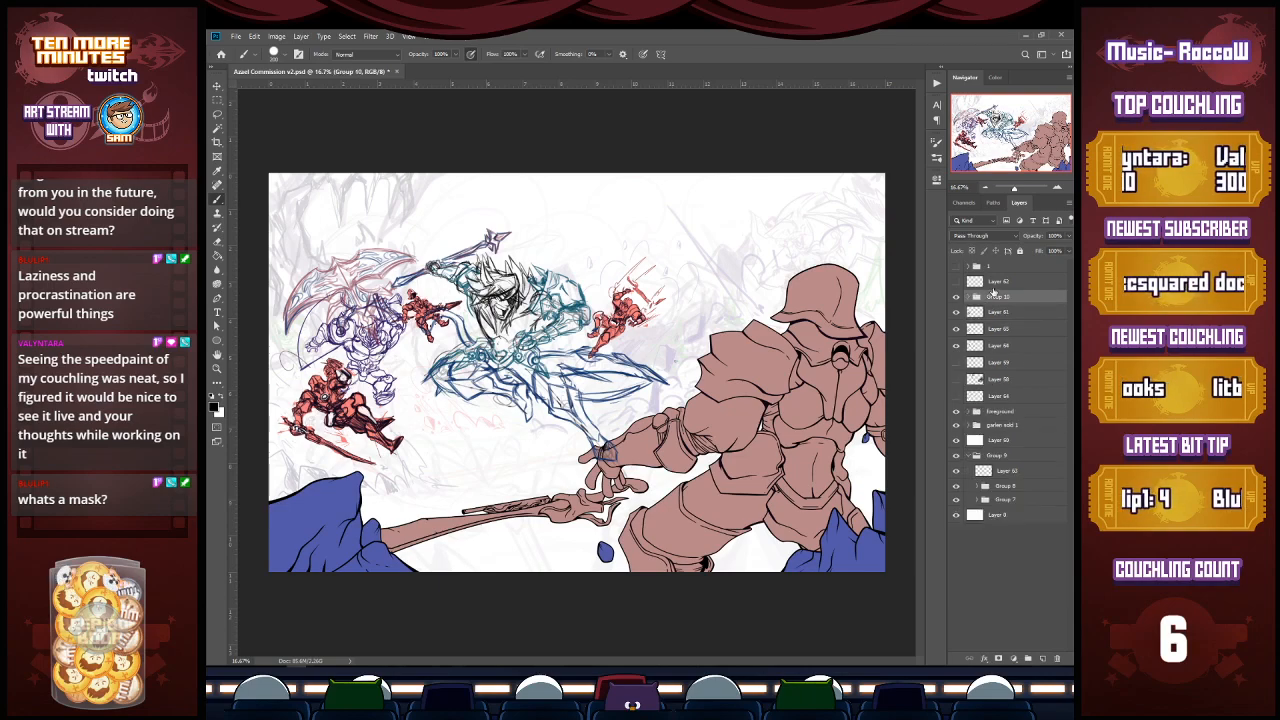
Step: Add a new empty layer above Layer 62 and save the file
{"action": "left_click", "coordinate": [1000, 283]}
{"action": "left_click", "coordinate": [1043, 658]}
{"action": "key", "text": "ctrl+s"}
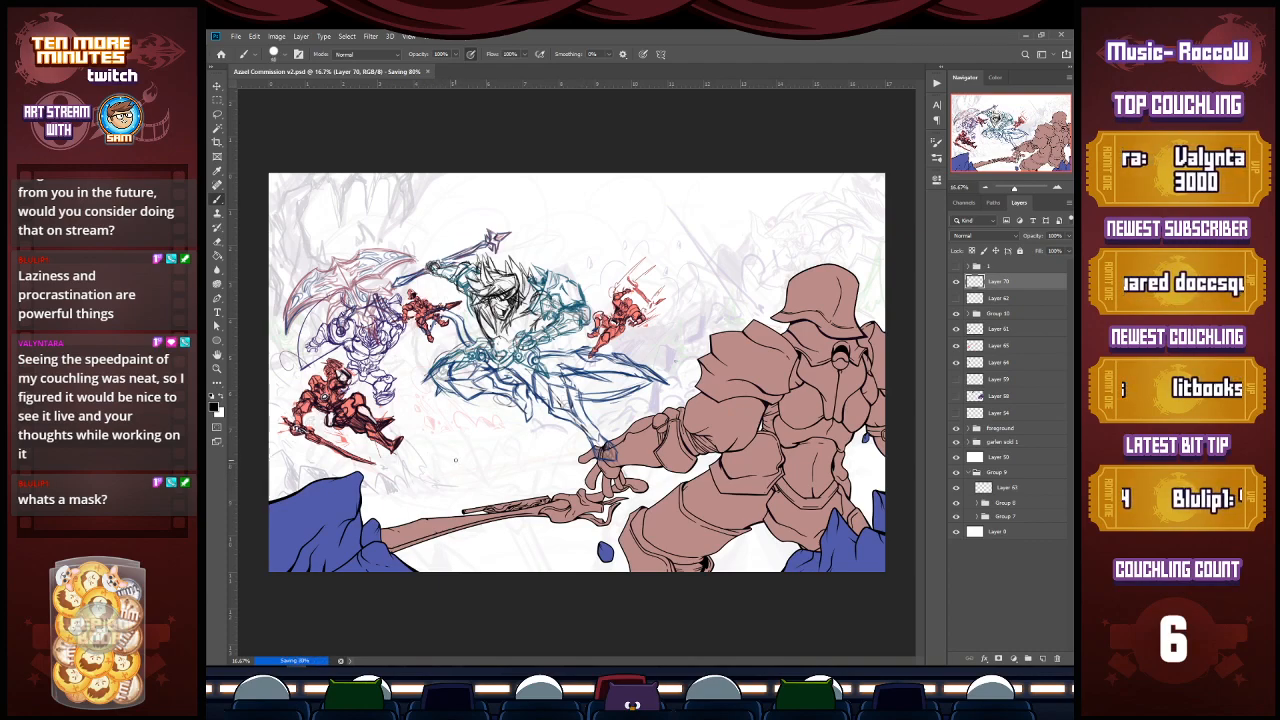
Step: Sketch rough black ridge outlines beneath the leaping central fighter and flat ground lines across the area below him
{"action": "mouse_move", "coordinate": [388, 424]}
{"action": "left_mouse_down"}
{"action": "mouse_move", "coordinate": [498, 455]}
{"action": "mouse_move", "coordinate": [460, 439]}
{"action": "mouse_move", "coordinate": [578, 449]}
{"action": "left_mouse_up"}
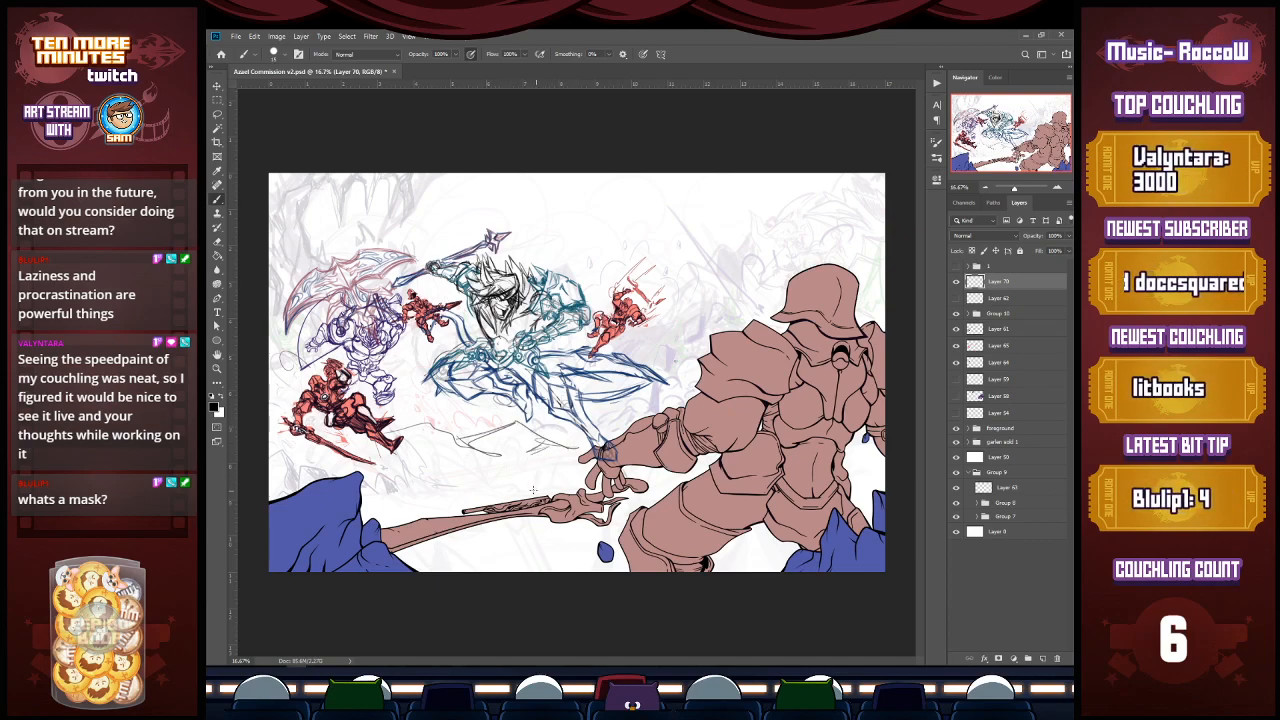
{"action": "left_click_drag", "start_coordinate": [466, 438], "coordinate": [452, 410]}
{"action": "mouse_move", "coordinate": [359, 409]}
{"action": "left_mouse_down"}
{"action": "mouse_move", "coordinate": [433, 387]}
{"action": "mouse_move", "coordinate": [410, 423]}
{"action": "mouse_move", "coordinate": [584, 429]}
{"action": "mouse_move", "coordinate": [664, 402]}
{"action": "mouse_move", "coordinate": [668, 384]}
{"action": "left_mouse_up"}
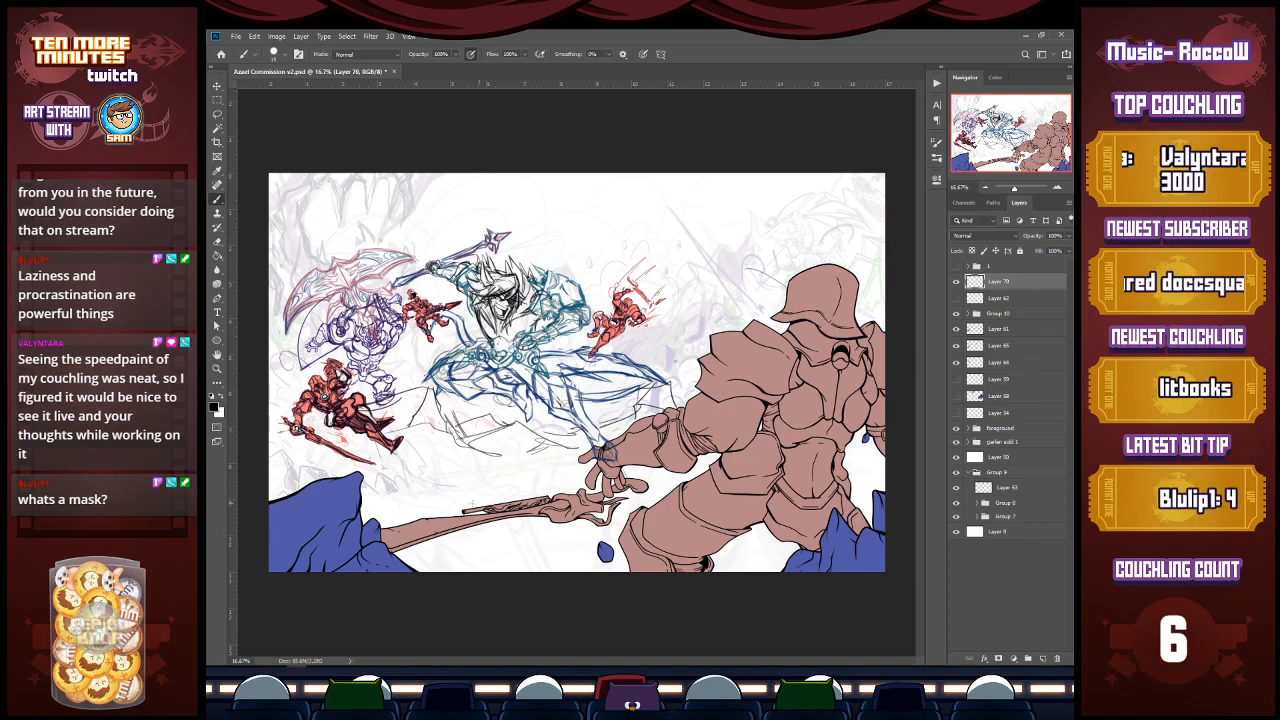
{"action": "left_click_drag", "start_coordinate": [378, 487], "coordinate": [432, 481]}
{"action": "left_click_drag", "start_coordinate": [578, 480], "coordinate": [774, 482]}
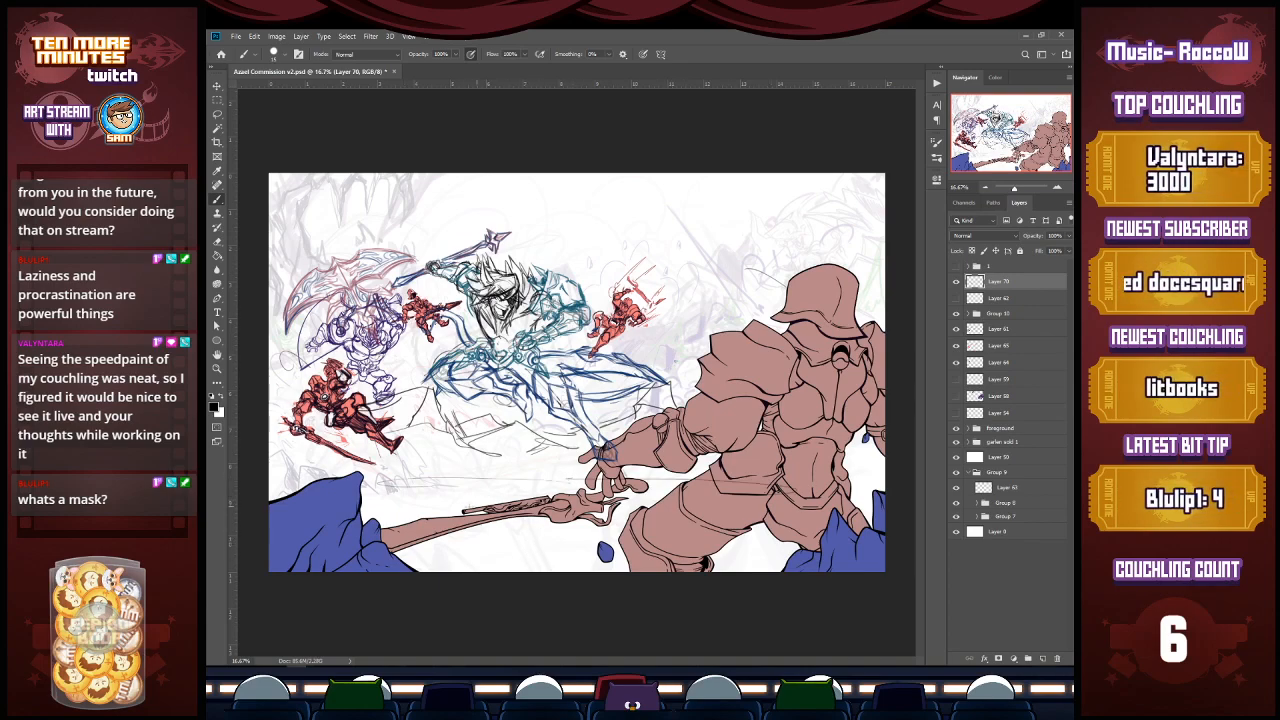
Step: Sketch loose ground contours around the giant armoured arm and staff, extending them to the canvas edge behind the brown knight
{"action": "left_click_drag", "start_coordinate": [640, 535], "coordinate": [505, 538]}
{"action": "mouse_move", "coordinate": [644, 520]}
{"action": "left_mouse_down"}
{"action": "mouse_move", "coordinate": [526, 500]}
{"action": "mouse_move", "coordinate": [496, 534]}
{"action": "mouse_move", "coordinate": [603, 541]}
{"action": "left_mouse_up"}
{"action": "left_click_drag", "start_coordinate": [521, 537], "coordinate": [714, 498]}
{"action": "mouse_move", "coordinate": [568, 484]}
{"action": "left_mouse_down"}
{"action": "mouse_move", "coordinate": [496, 505]}
{"action": "mouse_move", "coordinate": [480, 472]}
{"action": "mouse_move", "coordinate": [446, 476]}
{"action": "left_mouse_up"}
{"action": "mouse_move", "coordinate": [446, 476]}
{"action": "left_mouse_down"}
{"action": "mouse_move", "coordinate": [560, 474]}
{"action": "mouse_move", "coordinate": [428, 480]}
{"action": "mouse_move", "coordinate": [462, 484]}
{"action": "mouse_move", "coordinate": [374, 508]}
{"action": "mouse_move", "coordinate": [440, 515]}
{"action": "left_mouse_up"}
{"action": "left_click_drag", "start_coordinate": [462, 505], "coordinate": [430, 517]}
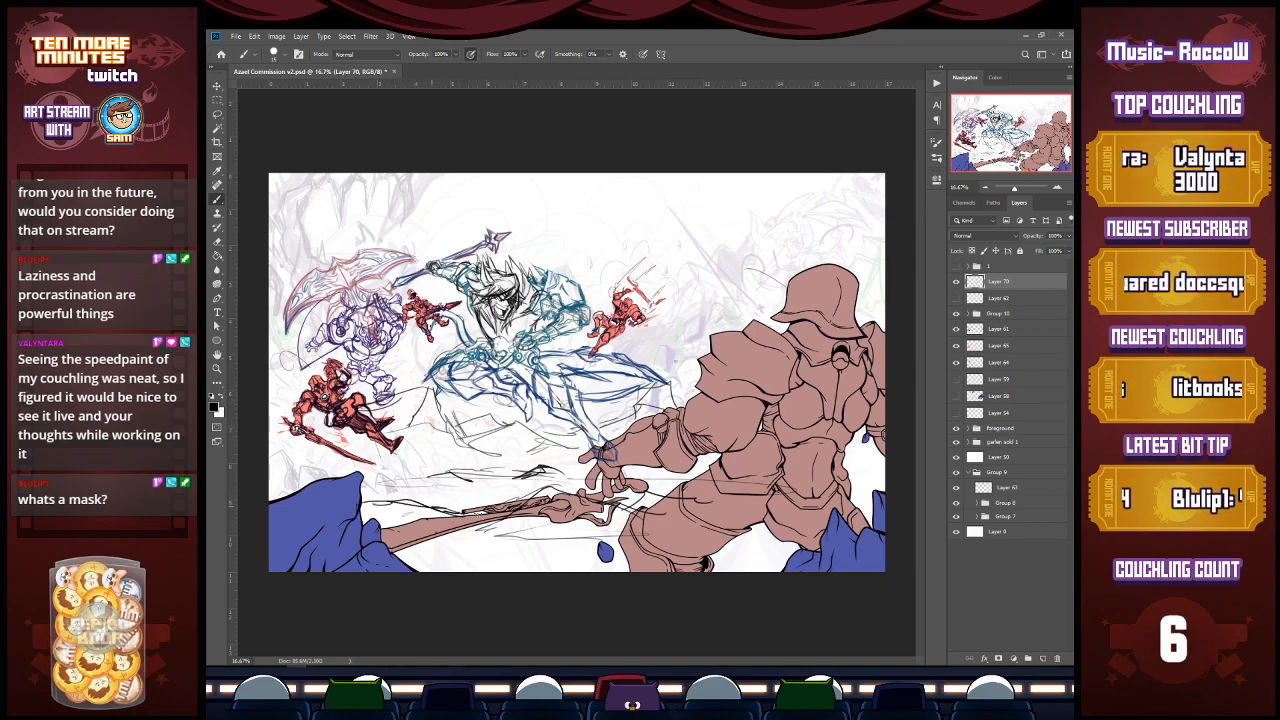
{"action": "mouse_move", "coordinate": [884, 450]}
{"action": "left_mouse_down"}
{"action": "mouse_move", "coordinate": [782, 490]}
{"action": "mouse_move", "coordinate": [852, 478]}
{"action": "mouse_move", "coordinate": [850, 436]}
{"action": "mouse_move", "coordinate": [849, 447]}
{"action": "left_mouse_up"}
{"action": "left_click_drag", "start_coordinate": [864, 441], "coordinate": [841, 457]}
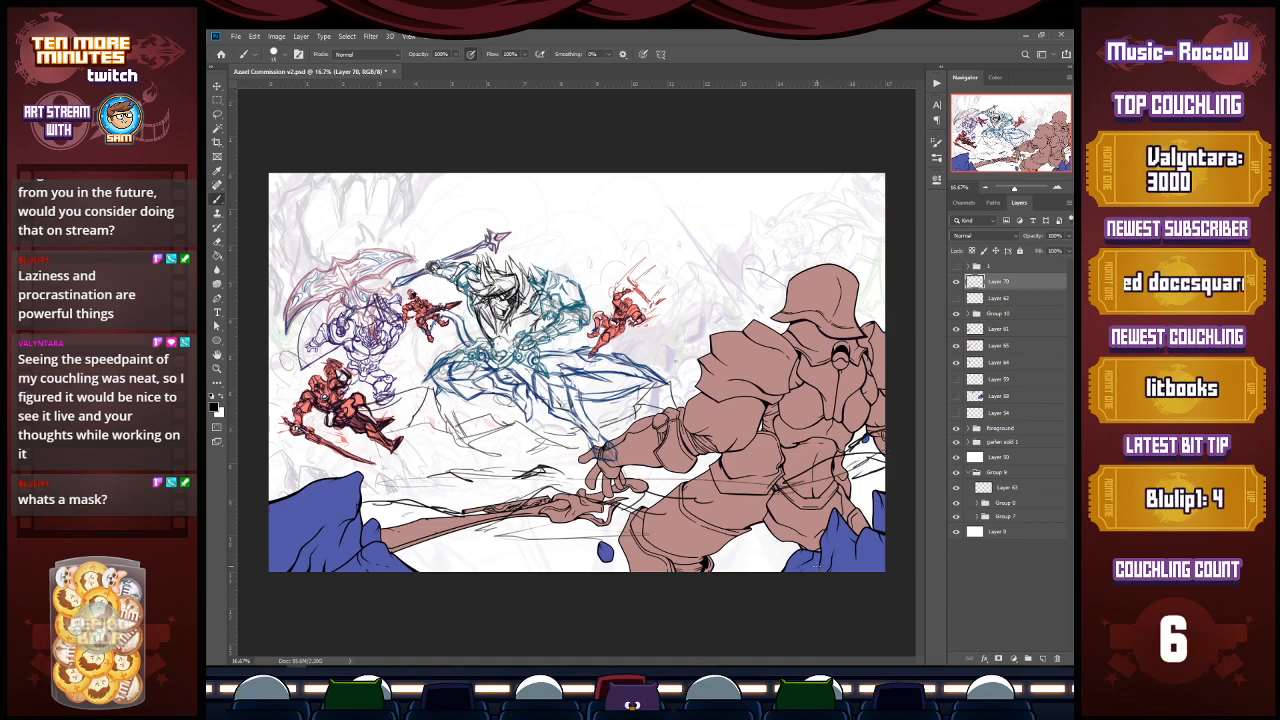
Step: Add ground lines along the canvas's lower edge and jagged rock and crack marks below the central fighter, and save the file
{"action": "mouse_move", "coordinate": [720, 571]}
{"action": "left_mouse_down"}
{"action": "mouse_move", "coordinate": [776, 558]}
{"action": "mouse_move", "coordinate": [744, 566]}
{"action": "left_mouse_up"}
{"action": "left_click_drag", "start_coordinate": [458, 567], "coordinate": [578, 560]}
{"action": "left_click_drag", "start_coordinate": [442, 444], "coordinate": [456, 473]}
{"action": "left_click_drag", "start_coordinate": [440, 440], "coordinate": [462, 475]}
{"action": "mouse_move", "coordinate": [468, 397]}
{"action": "left_mouse_down"}
{"action": "mouse_move", "coordinate": [452, 419]}
{"action": "mouse_move", "coordinate": [497, 425]}
{"action": "mouse_move", "coordinate": [447, 419]}
{"action": "left_mouse_up"}
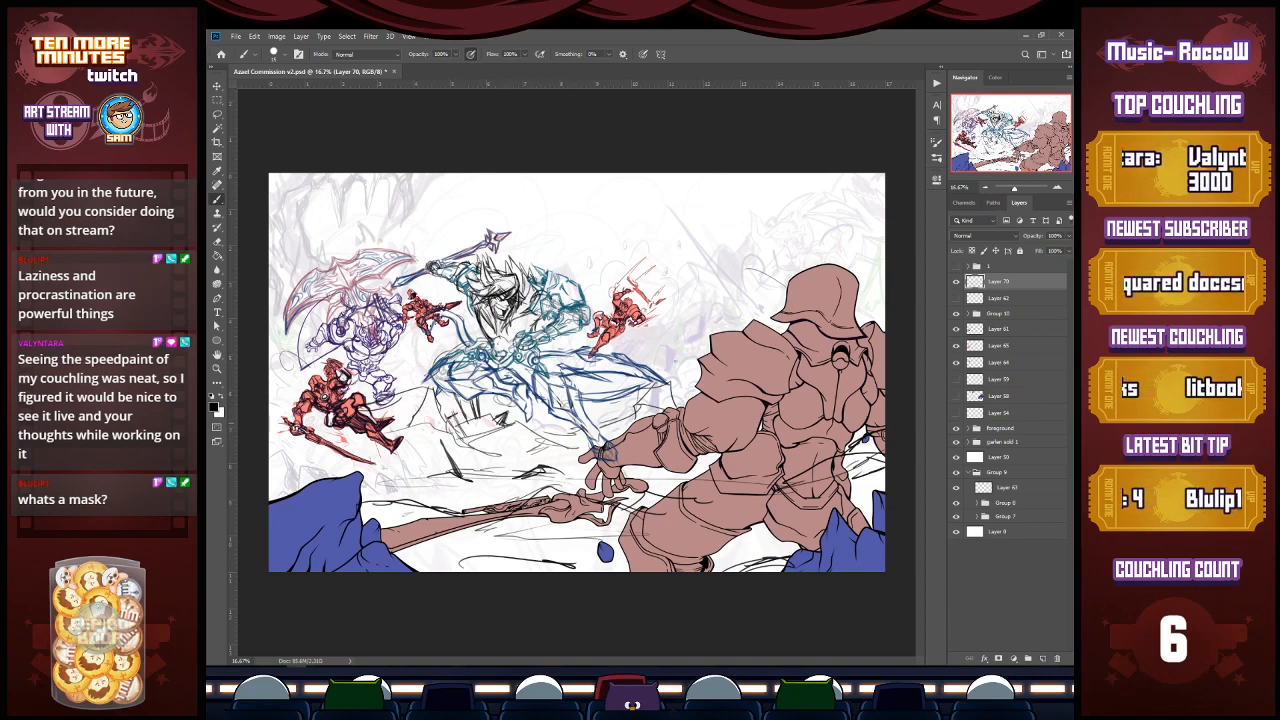
{"action": "mouse_move", "coordinate": [487, 464]}
{"action": "left_mouse_down"}
{"action": "mouse_move", "coordinate": [486, 481]}
{"action": "mouse_move", "coordinate": [492, 466]}
{"action": "mouse_move", "coordinate": [518, 477]}
{"action": "mouse_move", "coordinate": [529, 455]}
{"action": "left_mouse_up"}
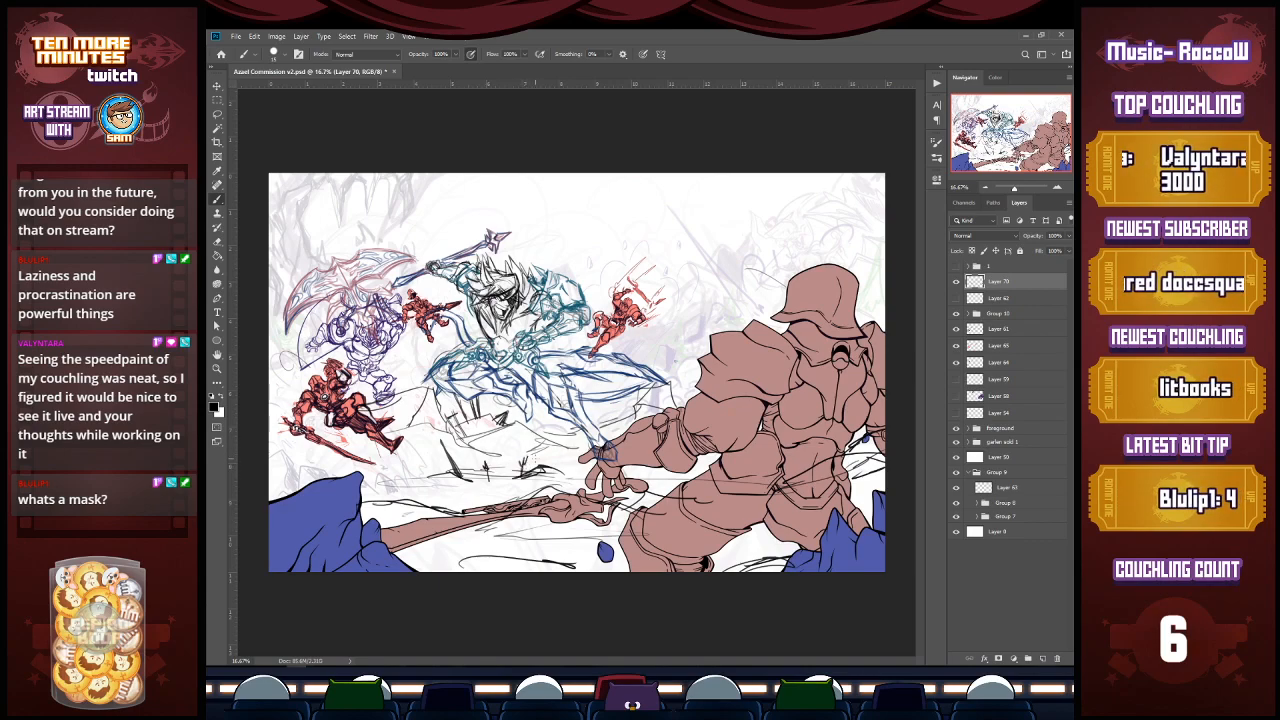
{"action": "key", "text": "ctrl+s"}
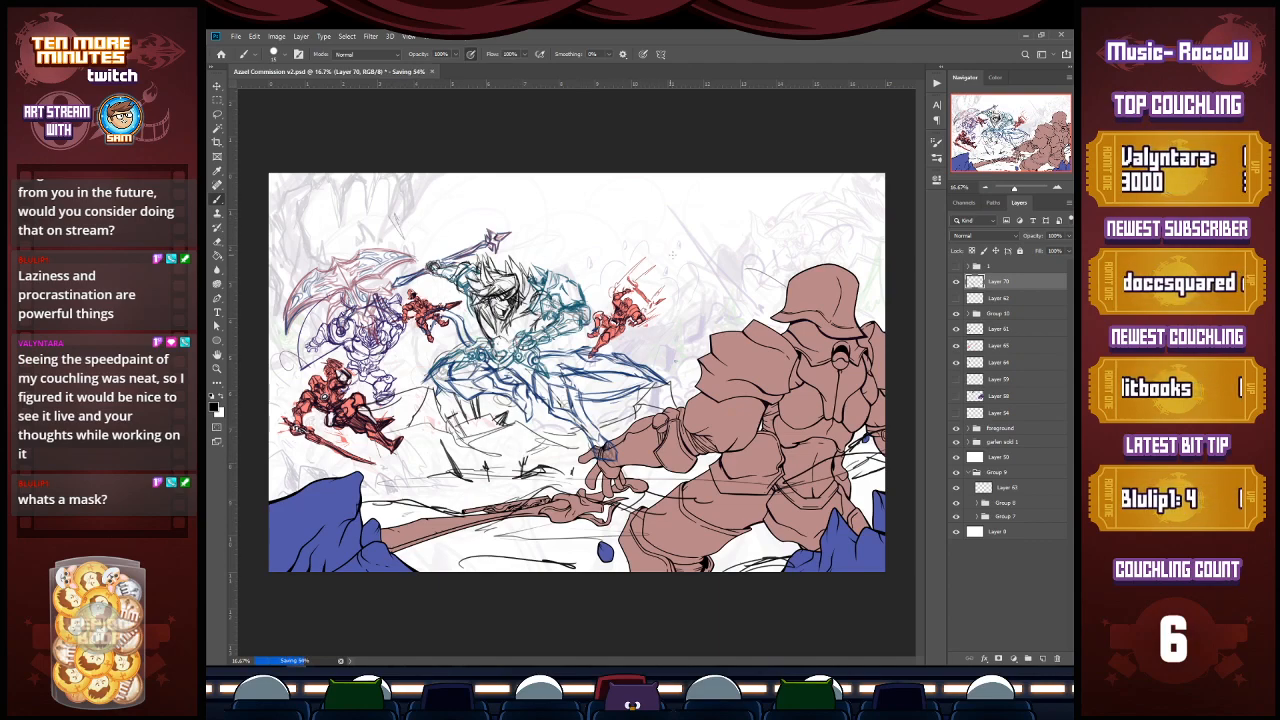
Step: Sketch the rising slope of a background mountain behind the central fighter and a second peak above his raised weapon
{"action": "mouse_move", "coordinate": [568, 258]}
{"action": "left_mouse_down"}
{"action": "mouse_move", "coordinate": [624, 231]}
{"action": "mouse_move", "coordinate": [677, 239]}
{"action": "left_mouse_up"}
{"action": "left_click_drag", "start_coordinate": [642, 219], "coordinate": [560, 278]}
{"action": "mouse_move", "coordinate": [564, 274]}
{"action": "left_mouse_down"}
{"action": "mouse_move", "coordinate": [612, 226]}
{"action": "mouse_move", "coordinate": [651, 228]}
{"action": "mouse_move", "coordinate": [674, 260]}
{"action": "left_mouse_up"}
{"action": "mouse_move", "coordinate": [636, 210]}
{"action": "left_mouse_down"}
{"action": "mouse_move", "coordinate": [598, 232]}
{"action": "mouse_move", "coordinate": [635, 208]}
{"action": "left_mouse_up"}
{"action": "mouse_move", "coordinate": [636, 211]}
{"action": "left_mouse_down"}
{"action": "mouse_move", "coordinate": [658, 234]}
{"action": "mouse_move", "coordinate": [613, 241]}
{"action": "mouse_move", "coordinate": [672, 235]}
{"action": "left_mouse_up"}
{"action": "key", "text": "e"}
{"action": "key", "text": "b"}
{"action": "mouse_move", "coordinate": [404, 197]}
{"action": "left_mouse_down"}
{"action": "mouse_move", "coordinate": [437, 187]}
{"action": "mouse_move", "coordinate": [455, 238]}
{"action": "left_mouse_up"}
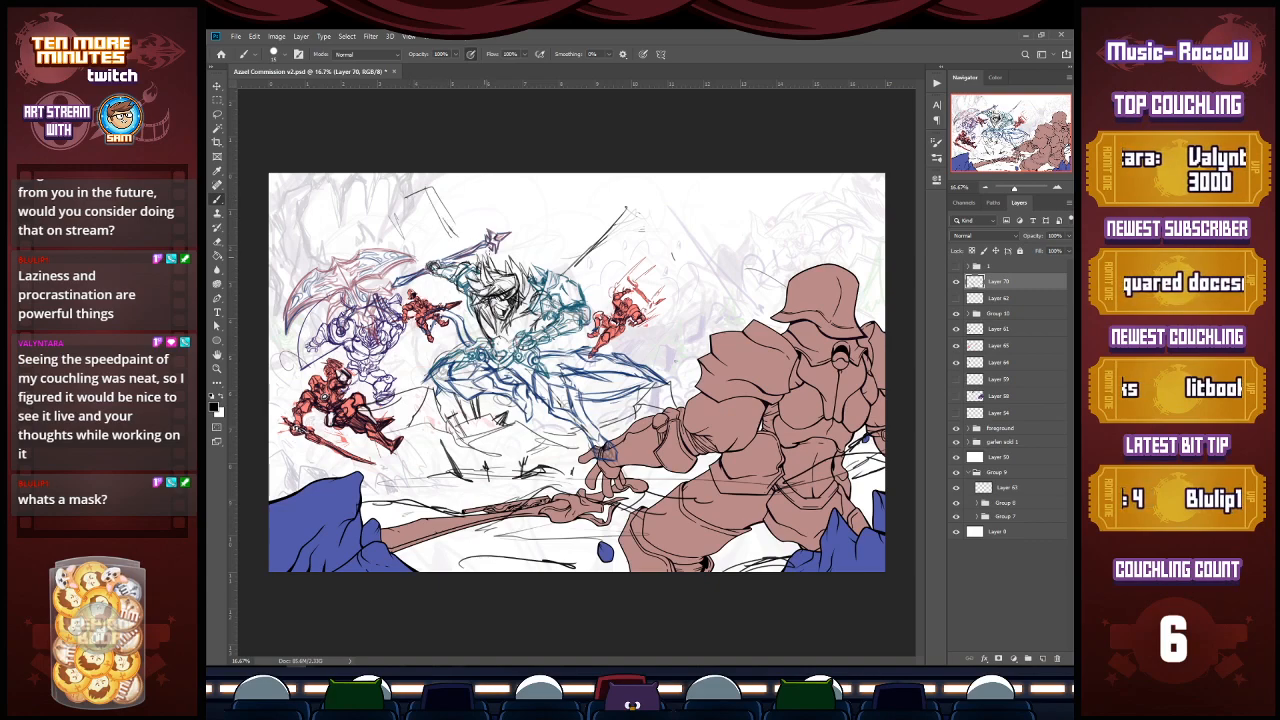
Step: Complete the central mountain's far slope, clean up its peak, sketch rocky cliff edges above the knight's helmet, and save the file
{"action": "mouse_move", "coordinate": [626, 210]}
{"action": "left_mouse_down"}
{"action": "mouse_move", "coordinate": [690, 270]}
{"action": "mouse_move", "coordinate": [739, 275]}
{"action": "left_mouse_up"}
{"action": "key", "text": "e"}
{"action": "mouse_move", "coordinate": [628, 209]}
{"action": "left_mouse_down"}
{"action": "mouse_move", "coordinate": [643, 217]}
{"action": "mouse_move", "coordinate": [592, 246]}
{"action": "mouse_move", "coordinate": [665, 239]}
{"action": "mouse_move", "coordinate": [657, 254]}
{"action": "left_mouse_up"}
{"action": "key", "text": "b"}
{"action": "mouse_move", "coordinate": [802, 188]}
{"action": "left_mouse_down"}
{"action": "mouse_move", "coordinate": [770, 216]}
{"action": "mouse_move", "coordinate": [809, 187]}
{"action": "left_mouse_up"}
{"action": "mouse_move", "coordinate": [748, 227]}
{"action": "left_mouse_down"}
{"action": "mouse_move", "coordinate": [706, 258]}
{"action": "mouse_move", "coordinate": [716, 255]}
{"action": "left_mouse_up"}
{"action": "left_click_drag", "start_coordinate": [812, 173], "coordinate": [796, 195]}
{"action": "key", "text": "ctrl+s"}
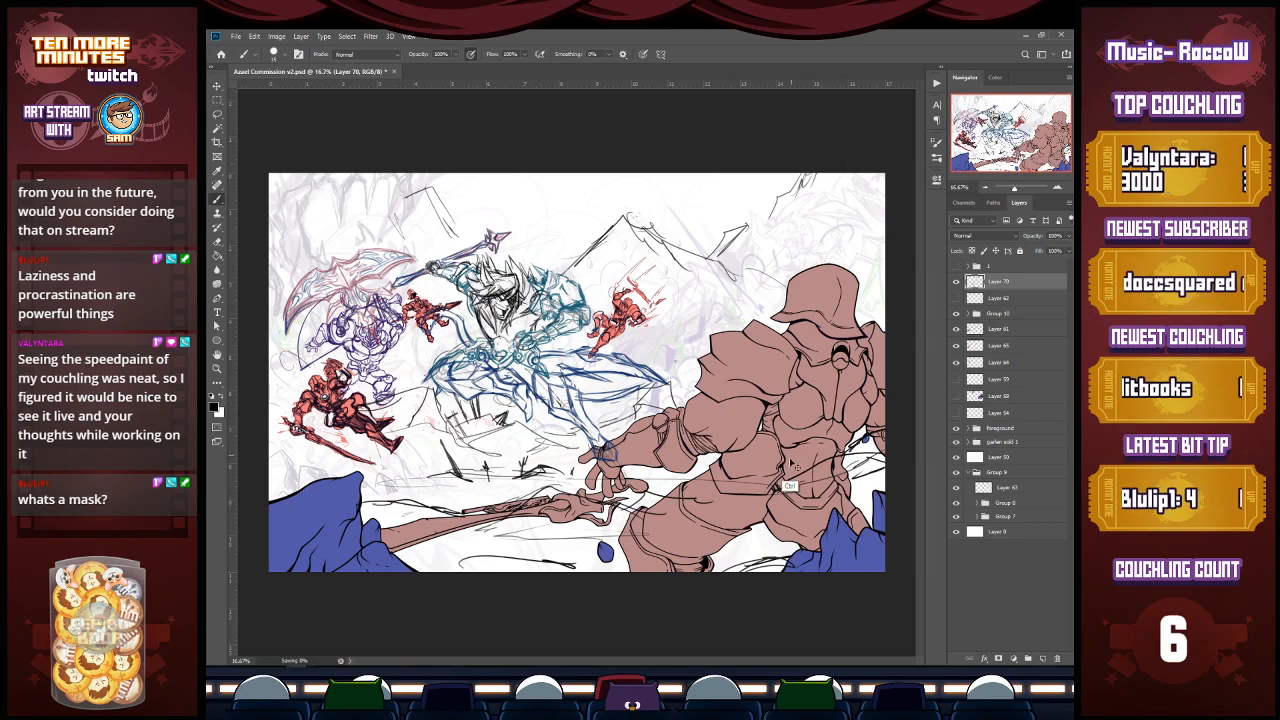